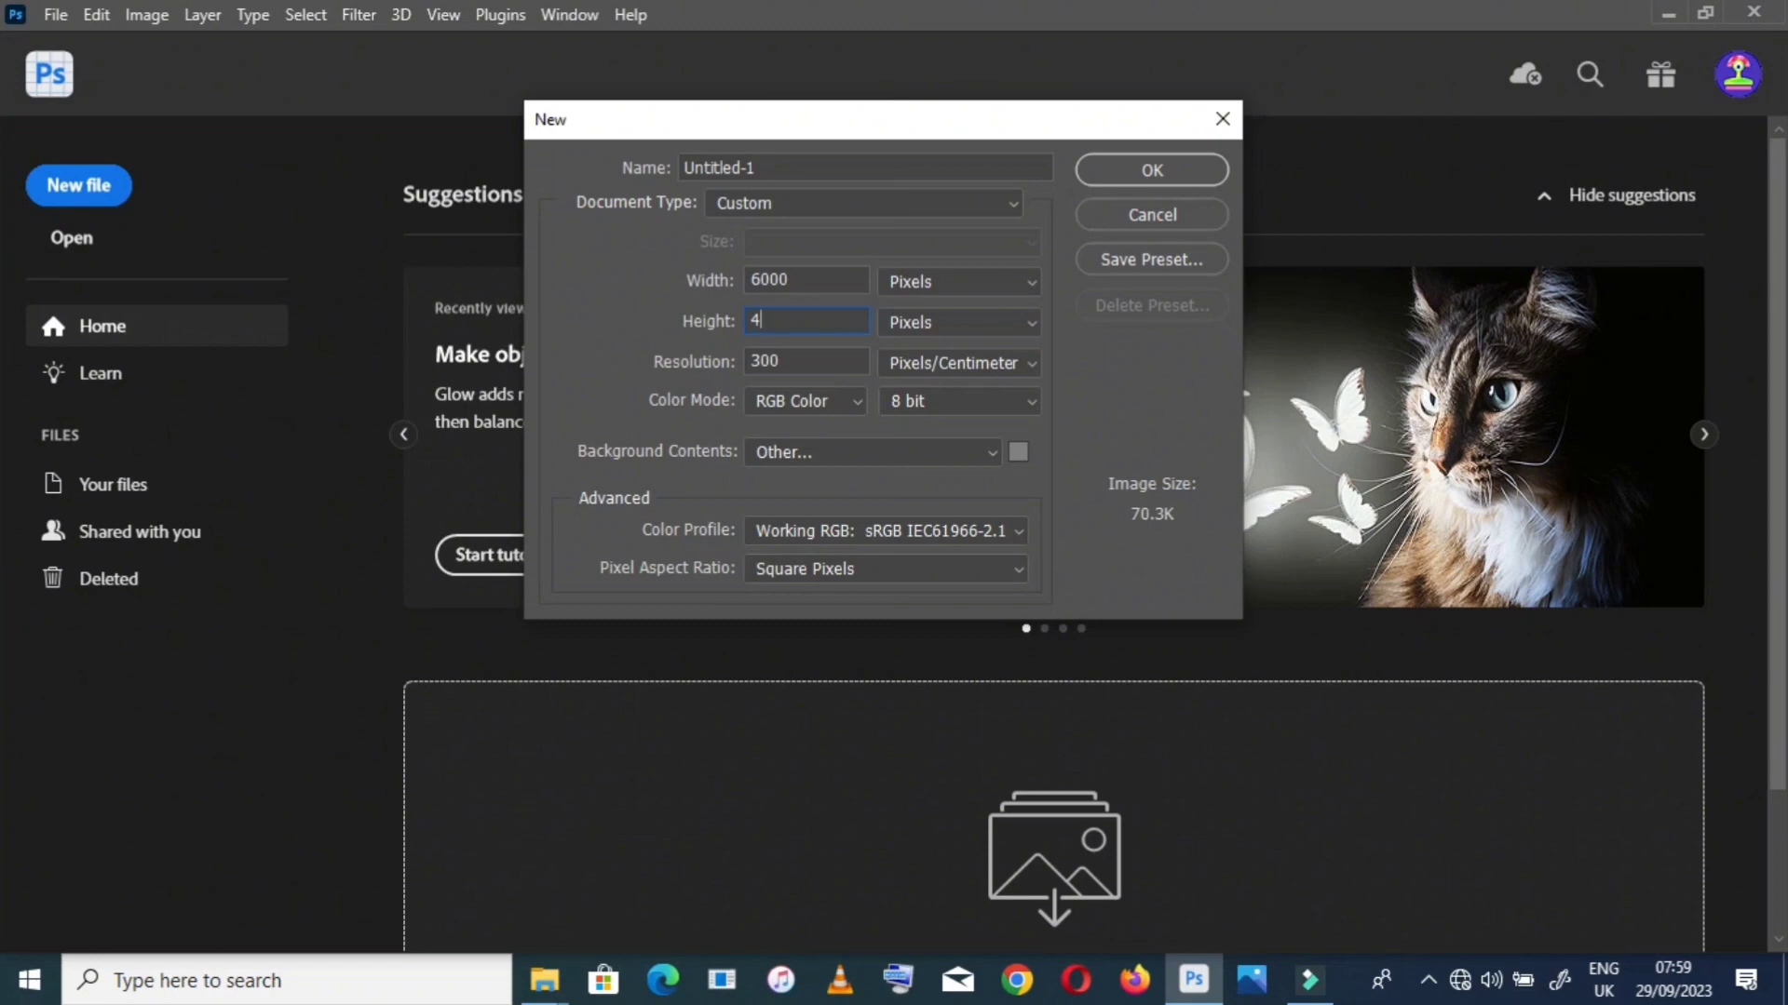
Set the new document's height to 4500 pixels, create it, and fit the canvas in the window
{"action": "type", "text": "500"}
{"action": "left_click", "coordinate": [1153, 173]}
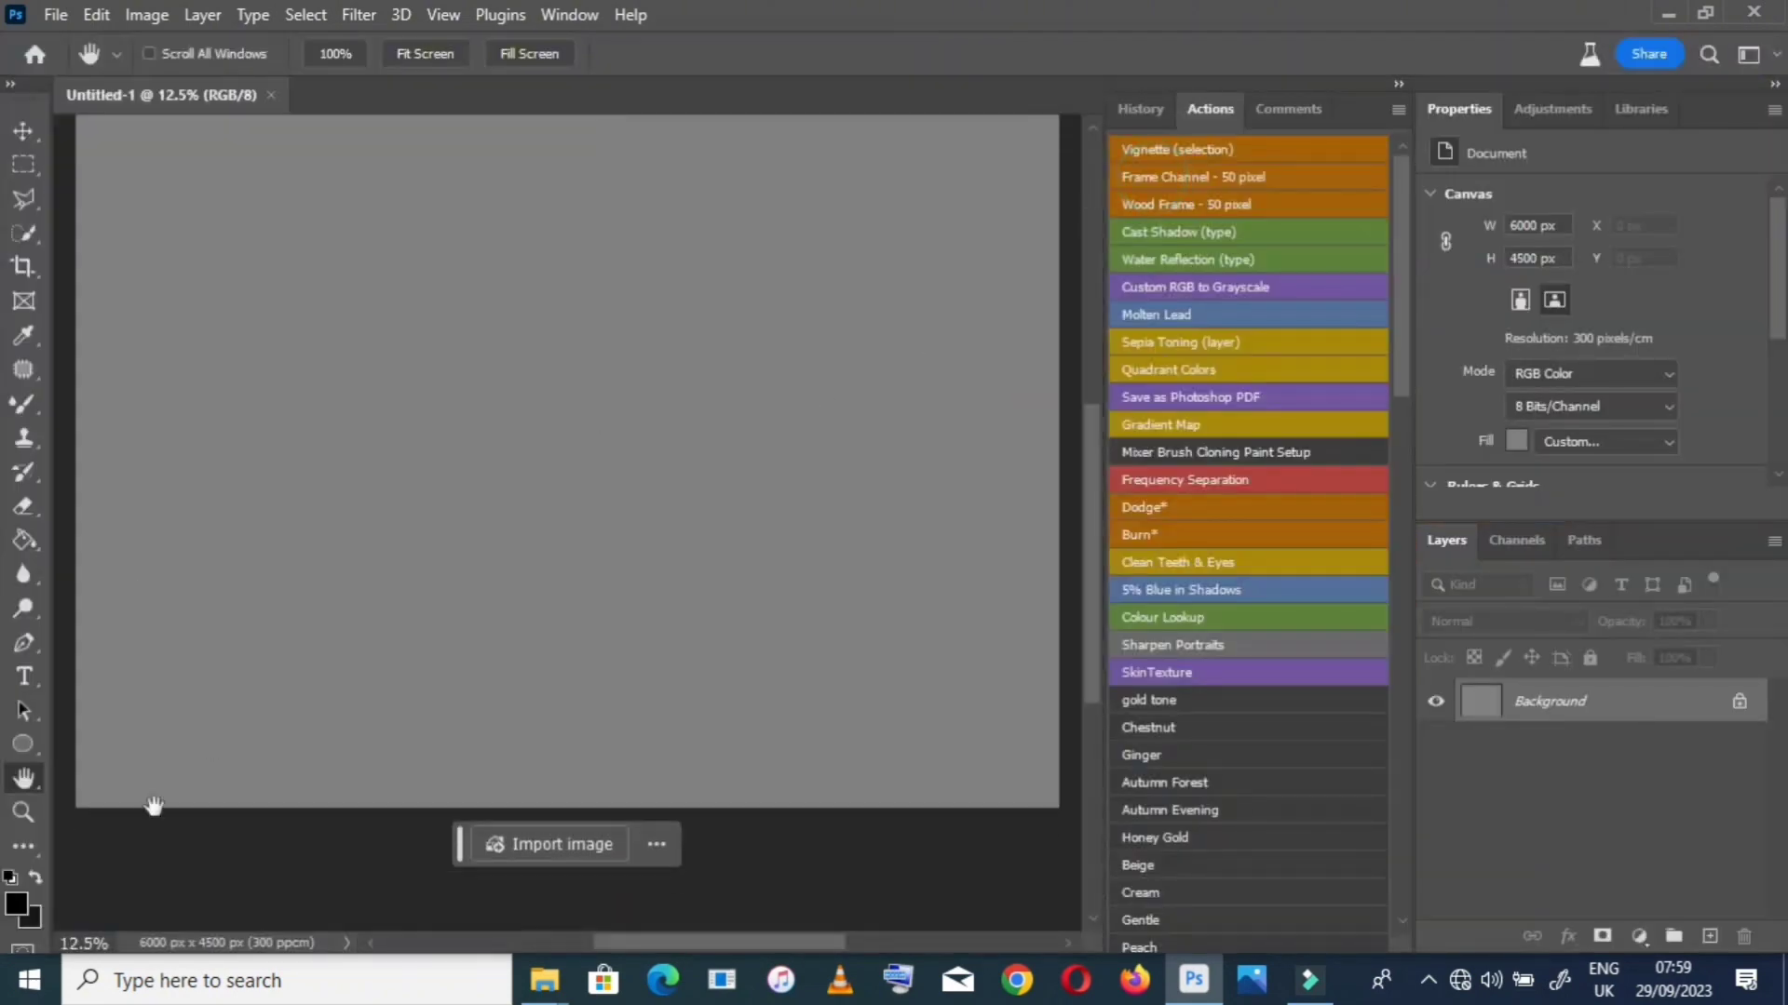
{"action": "double_click", "coordinate": [24, 778]}
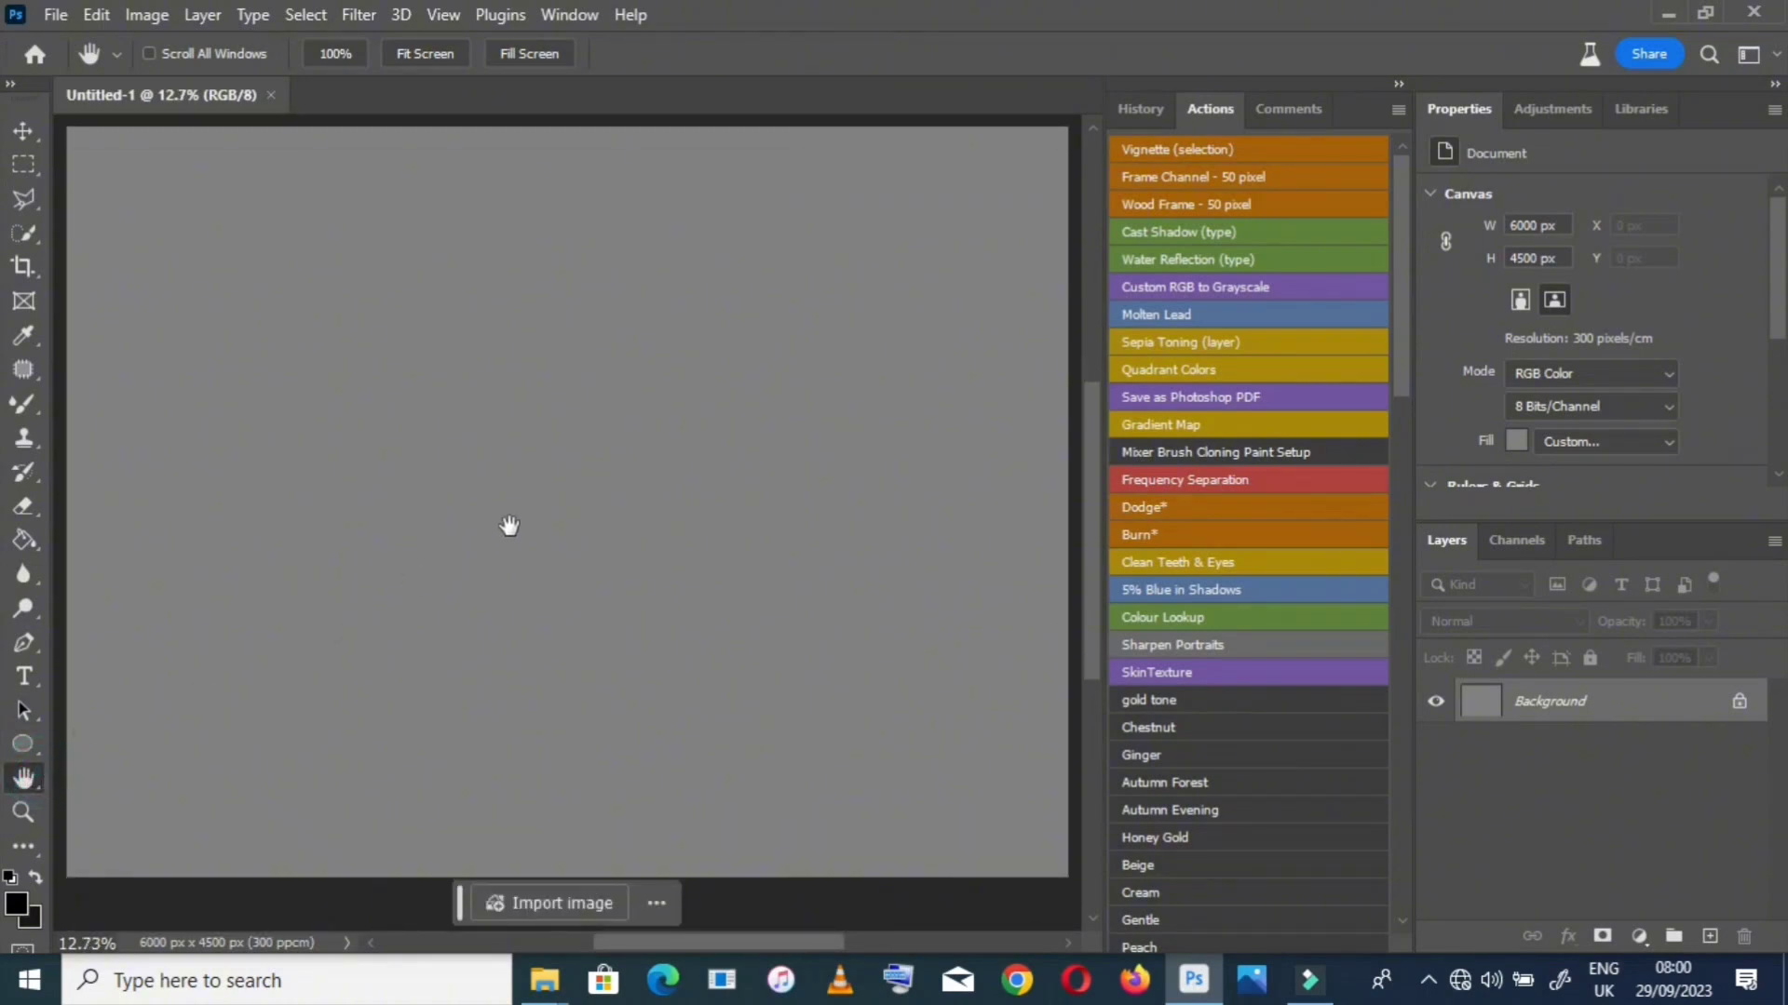
{"action": "scroll", "coordinate": [506, 479], "scroll_direction": "up", "scroll_amount": 1}
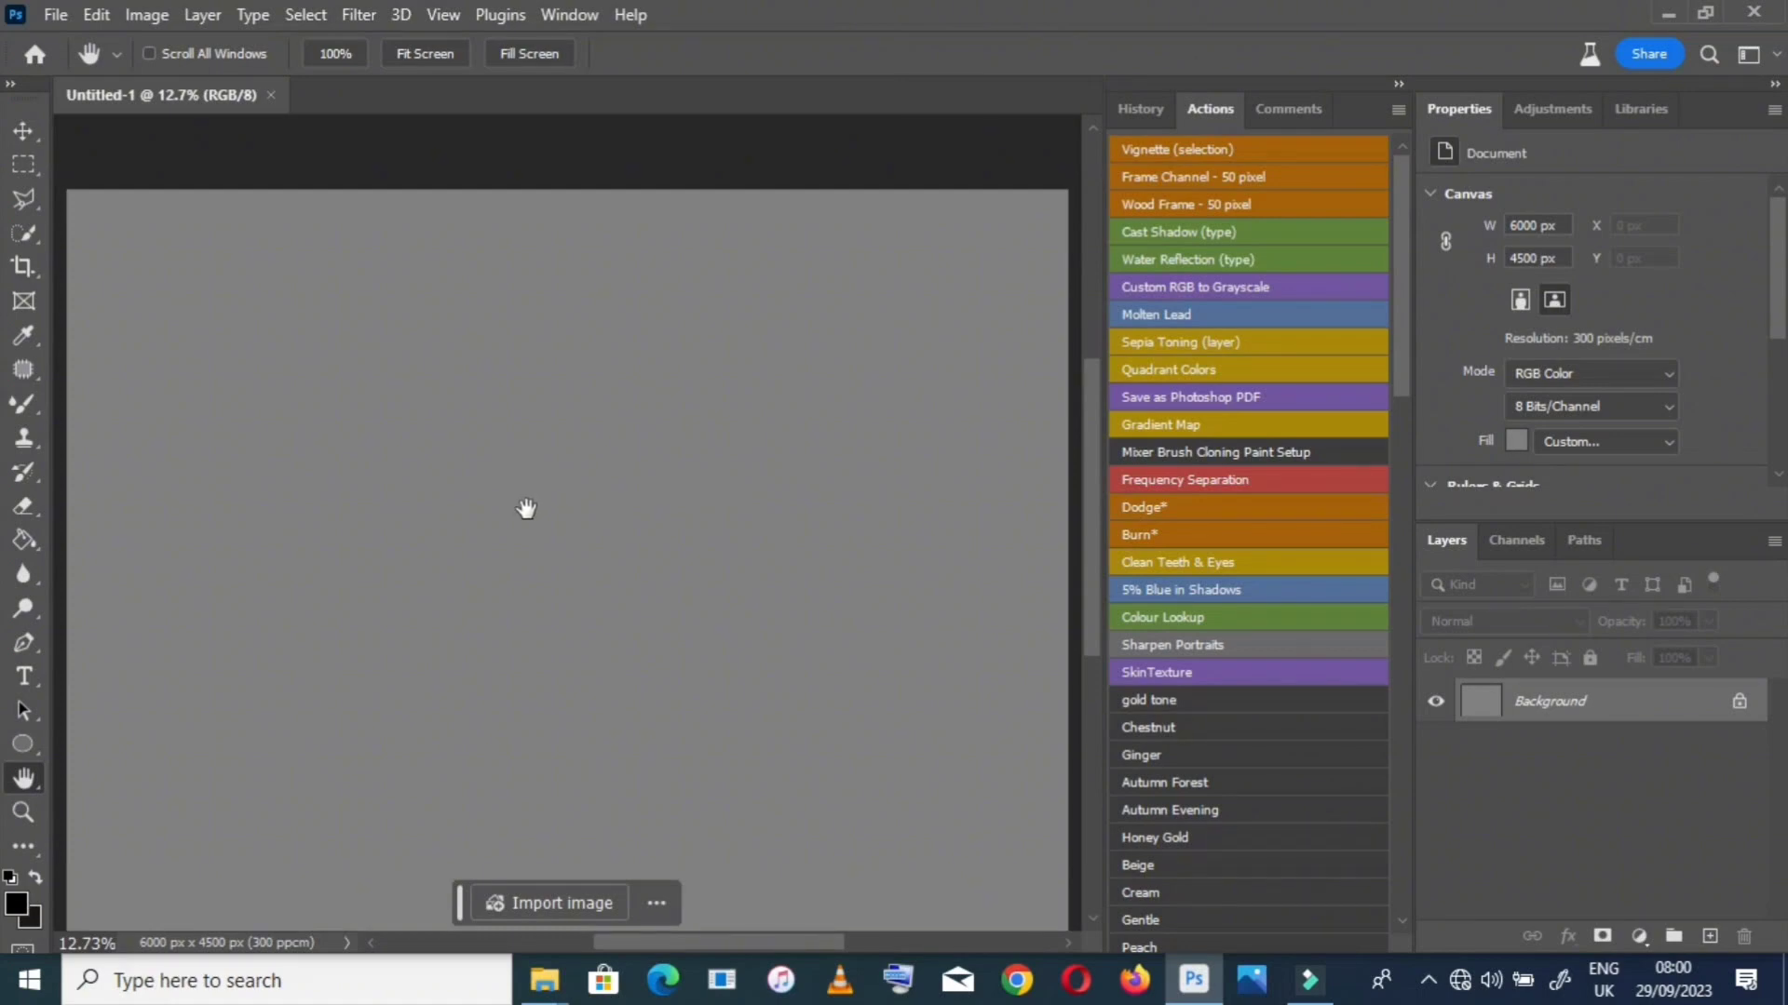
{"action": "scroll", "coordinate": [527, 508], "scroll_direction": "down", "scroll_amount": 1}
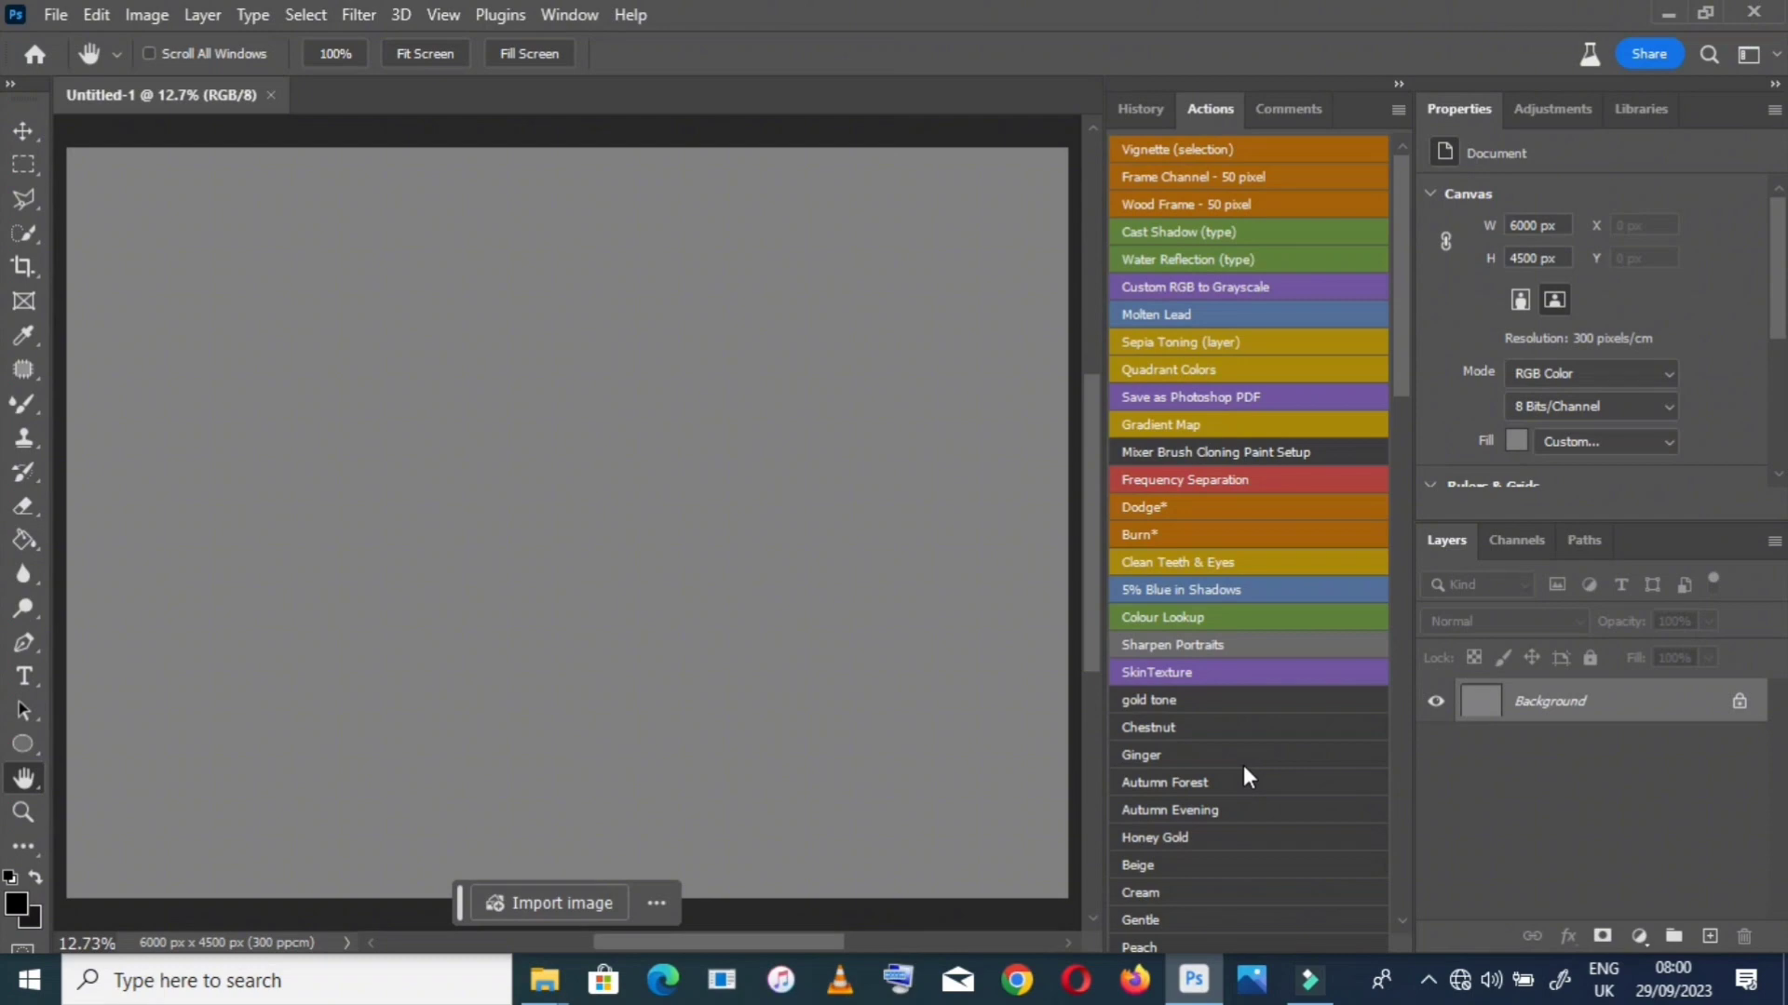
Add a Solid Color fill layer above the background in dark blue #2a3c54
{"action": "left_click", "coordinate": [1637, 935]}
{"action": "left_click", "coordinate": [1648, 478]}
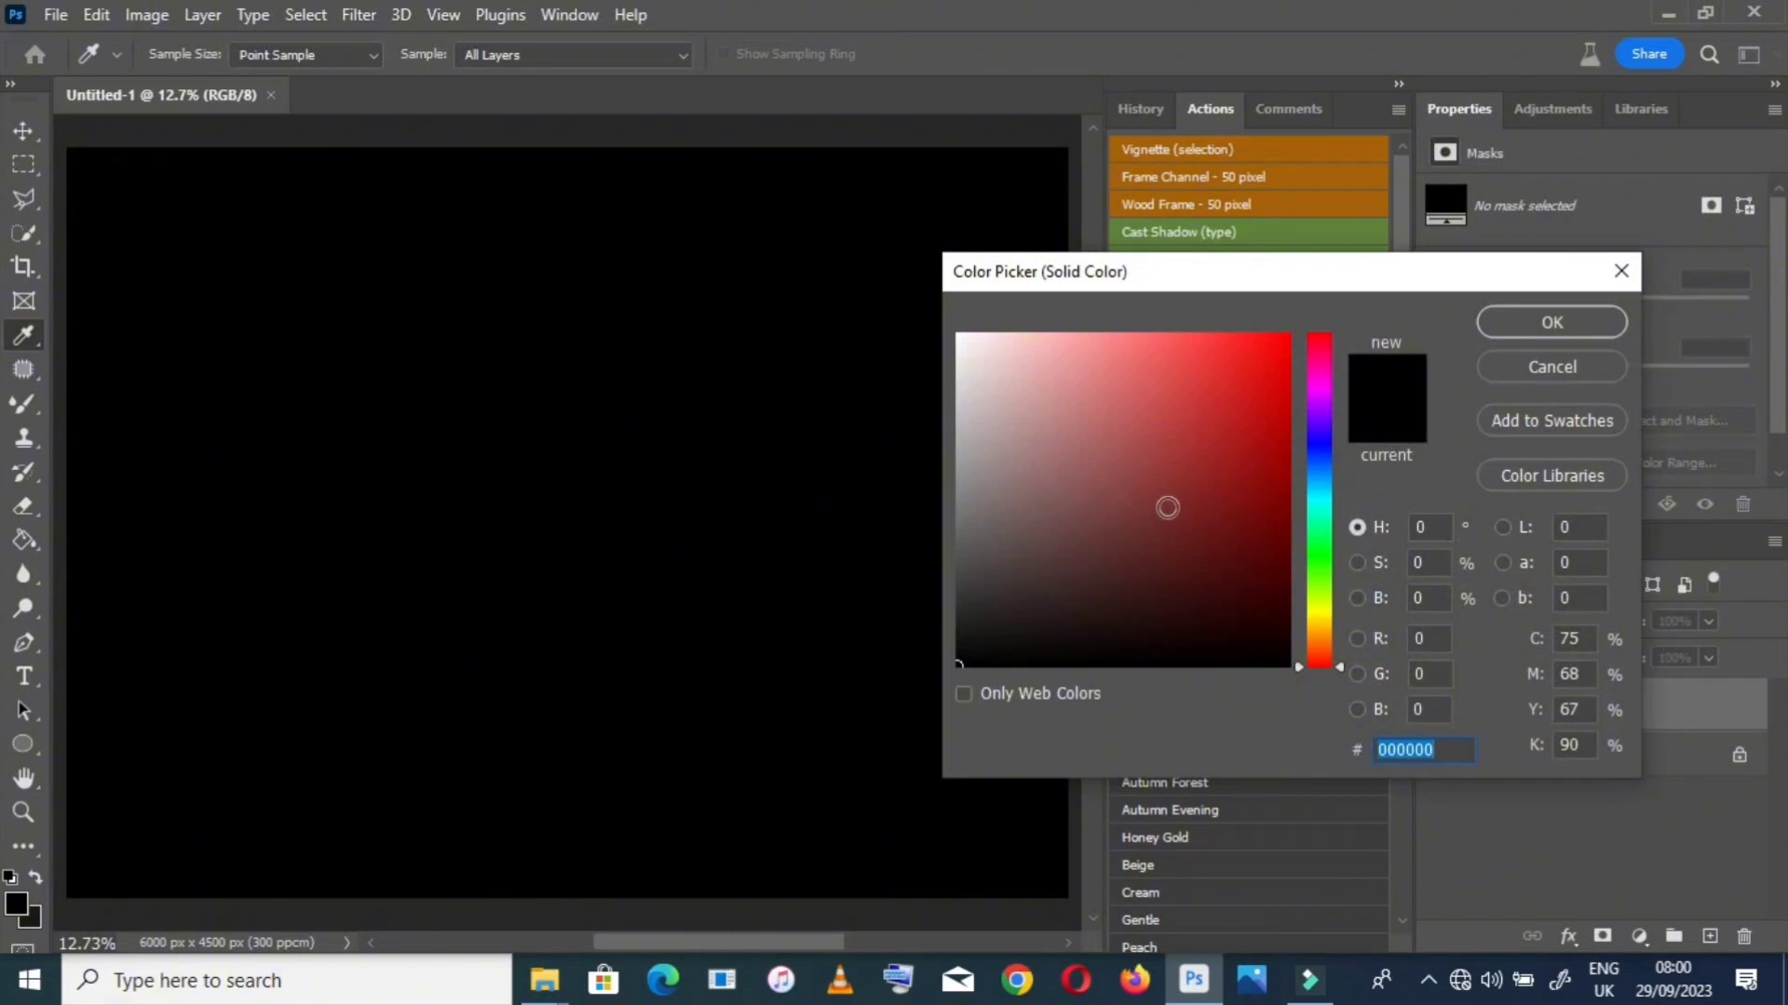
{"action": "left_click", "coordinate": [1329, 459]}
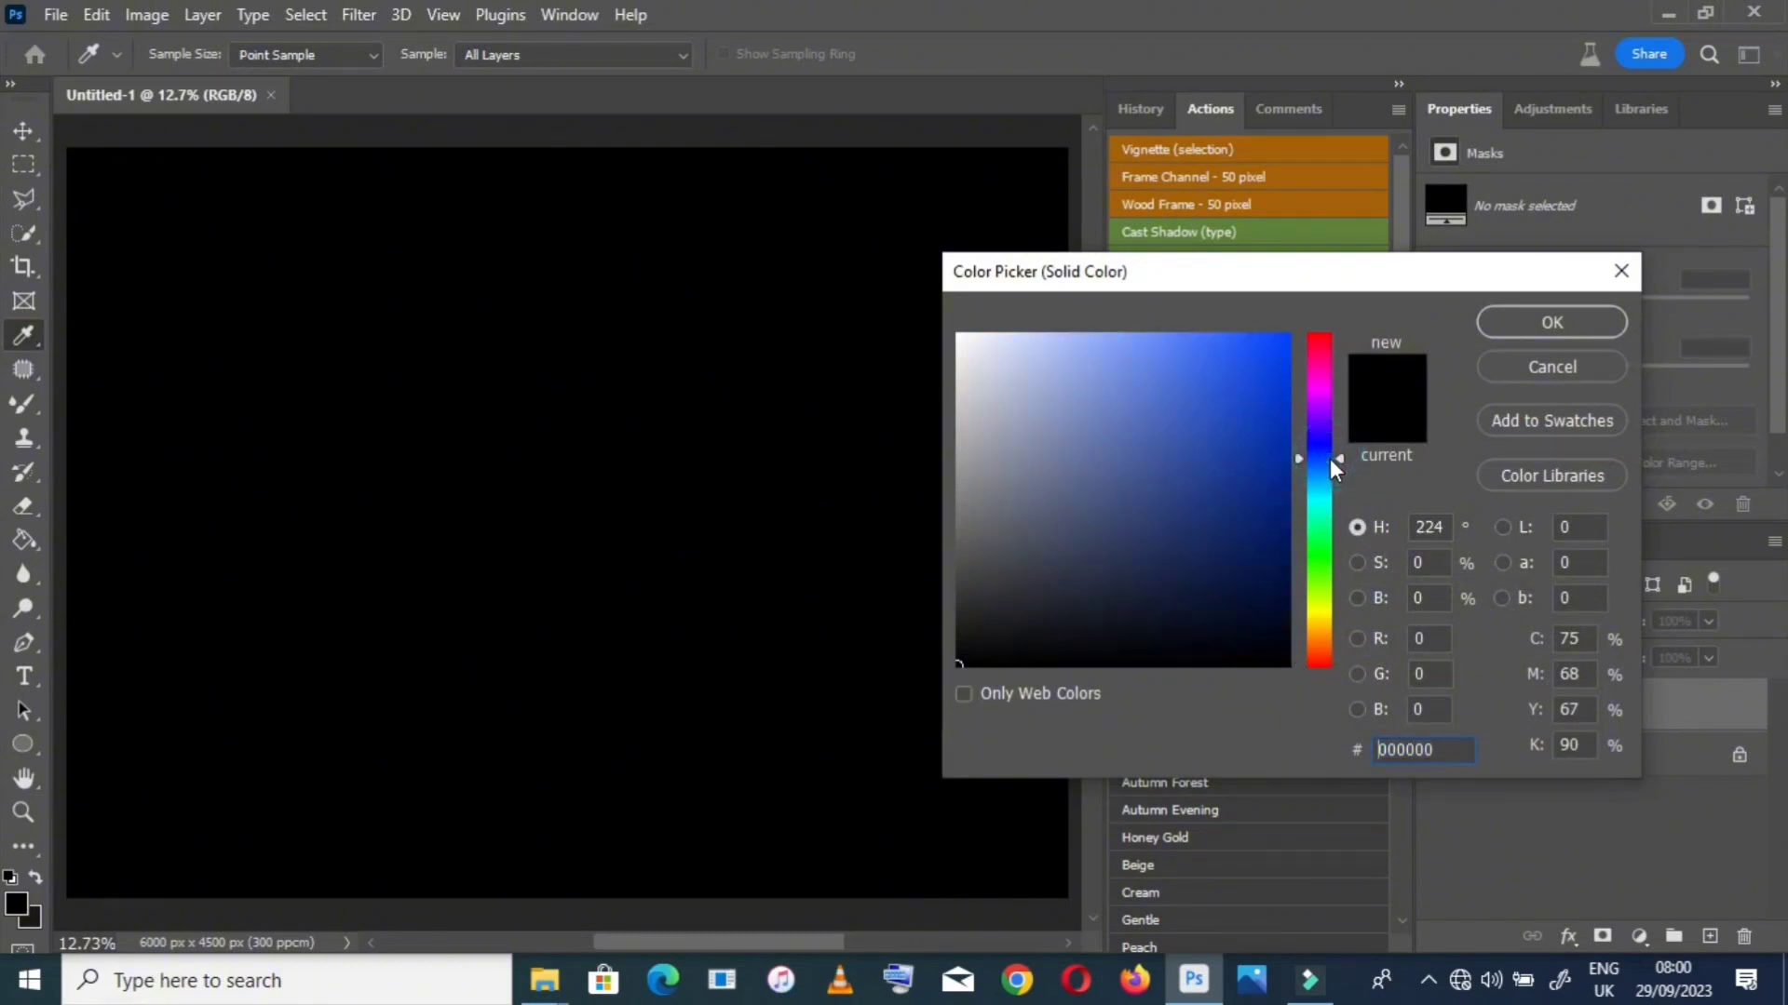
{"action": "left_click_drag", "start_coordinate": [1321, 458], "coordinate": [1318, 447]}
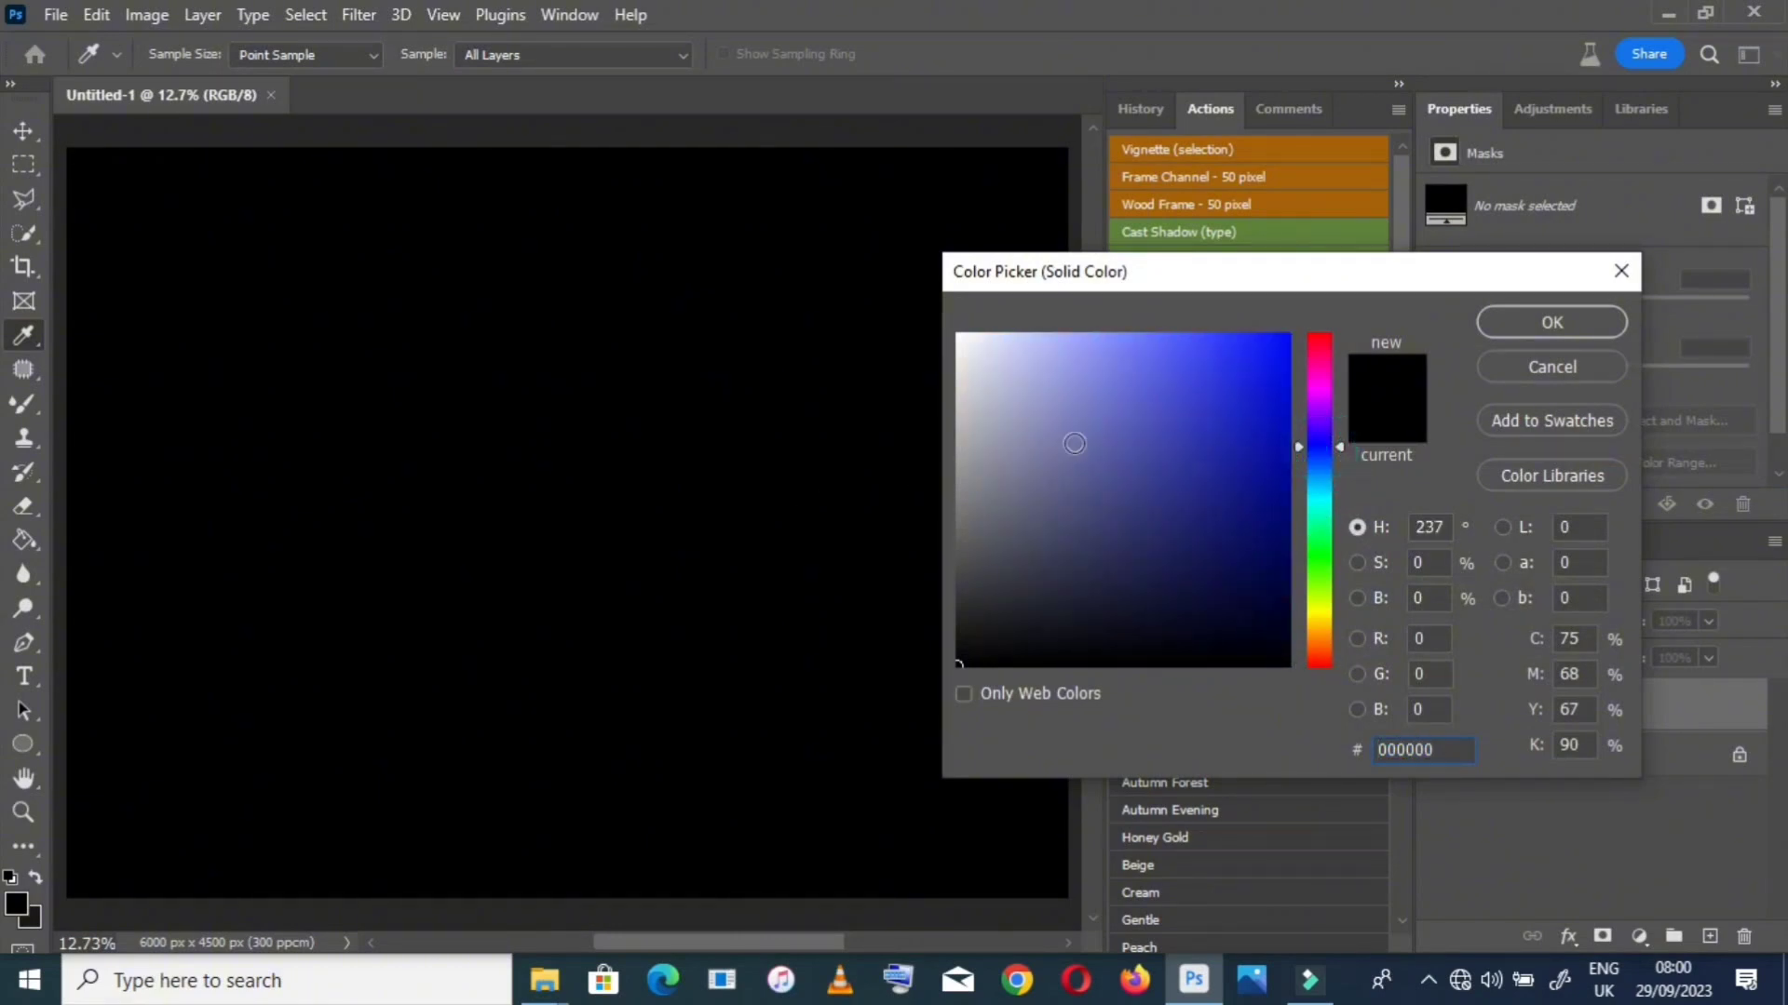
{"action": "left_click", "coordinate": [1247, 433]}
{"action": "left_click_drag", "start_coordinate": [1185, 491], "coordinate": [1114, 548]}
{"action": "left_click", "coordinate": [1124, 555]}
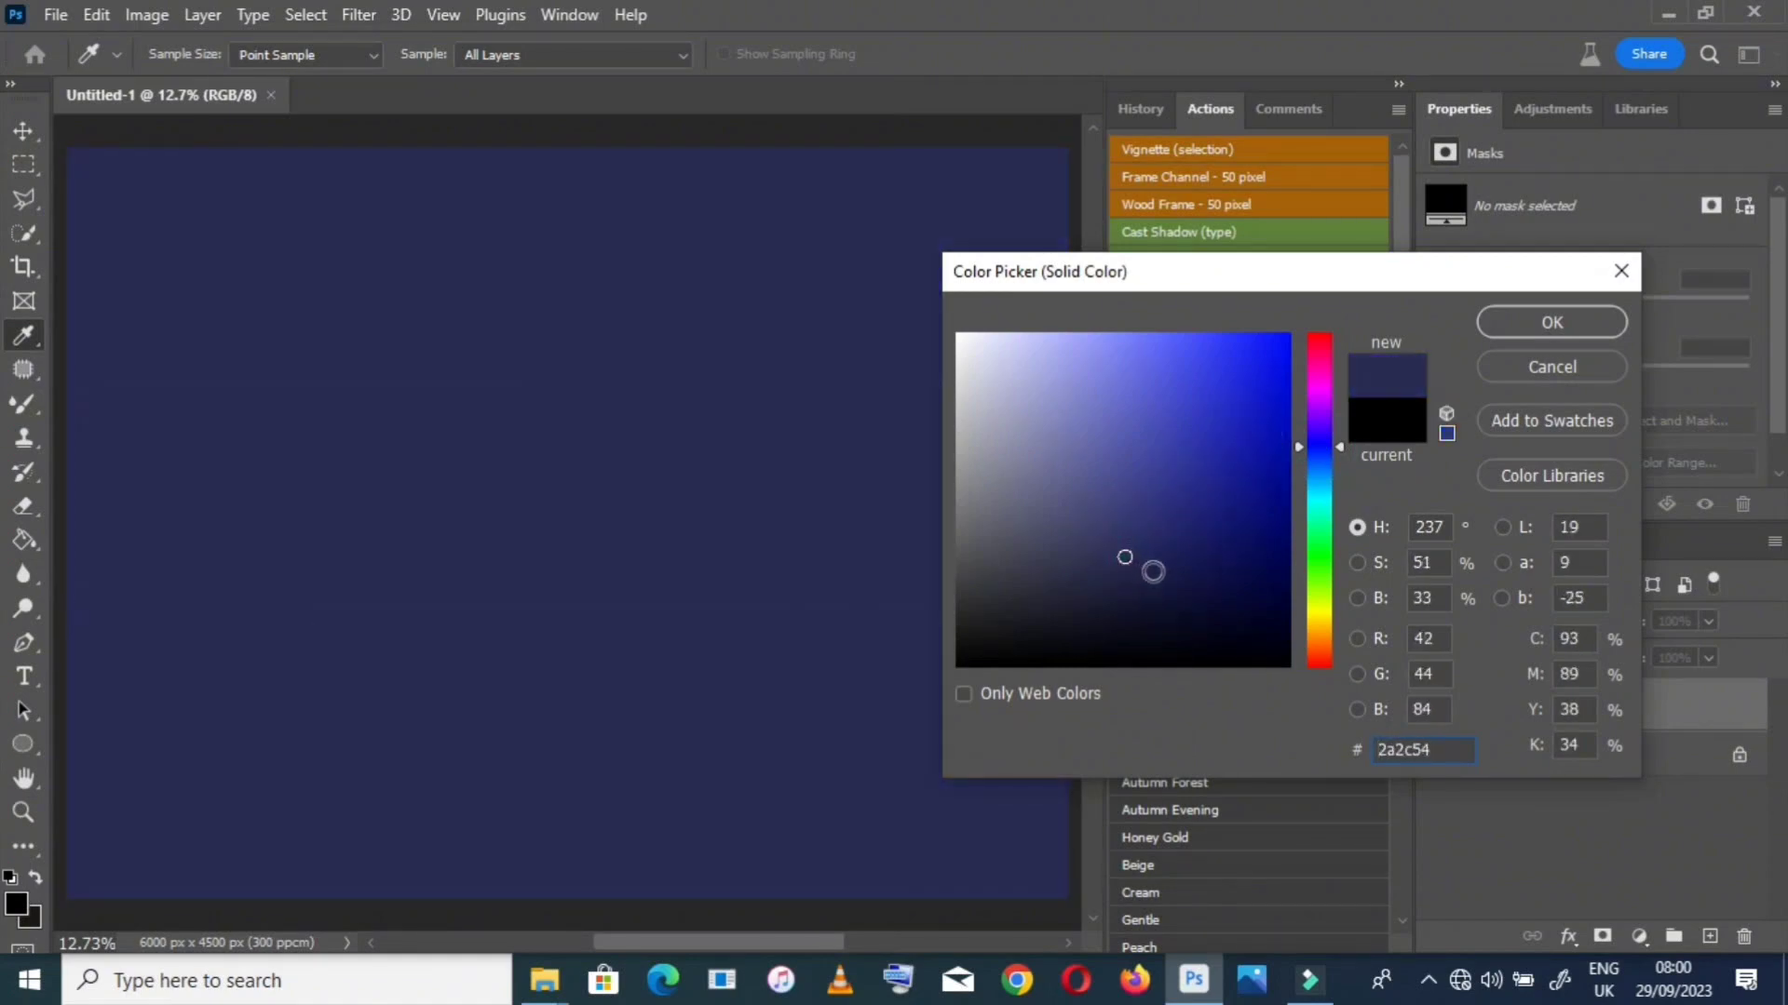
{"action": "left_click", "coordinate": [1328, 463]}
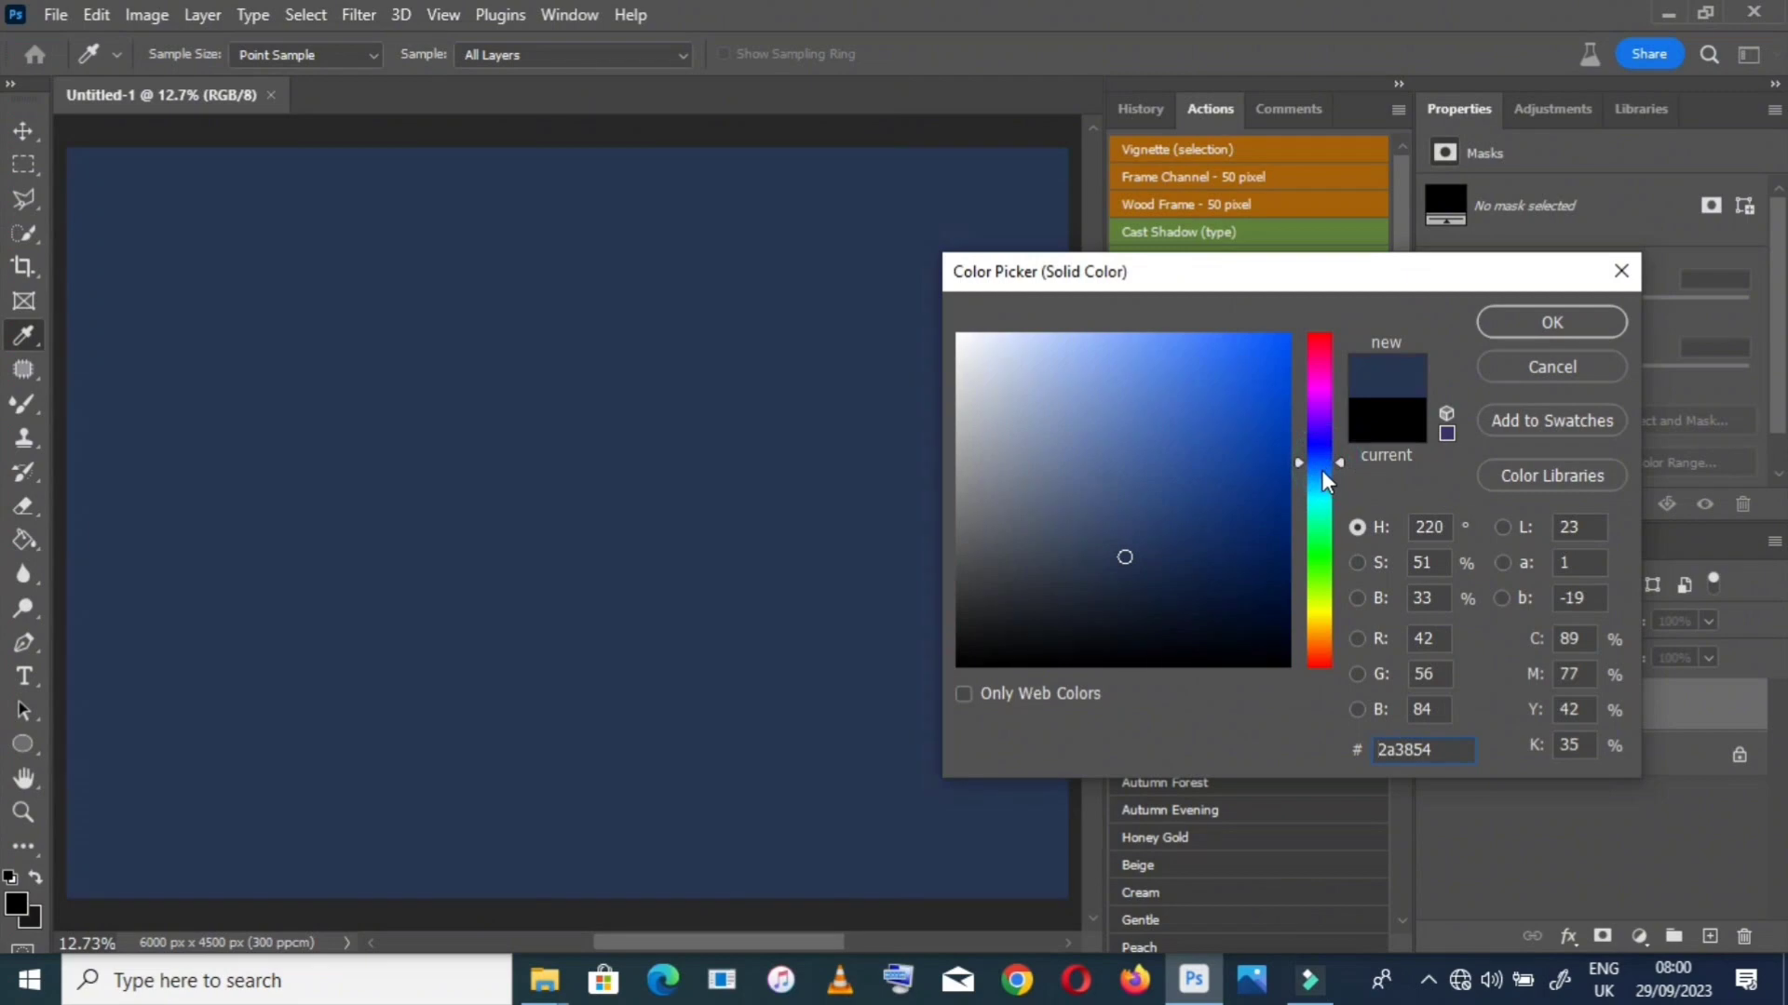
{"action": "left_click", "coordinate": [1321, 468]}
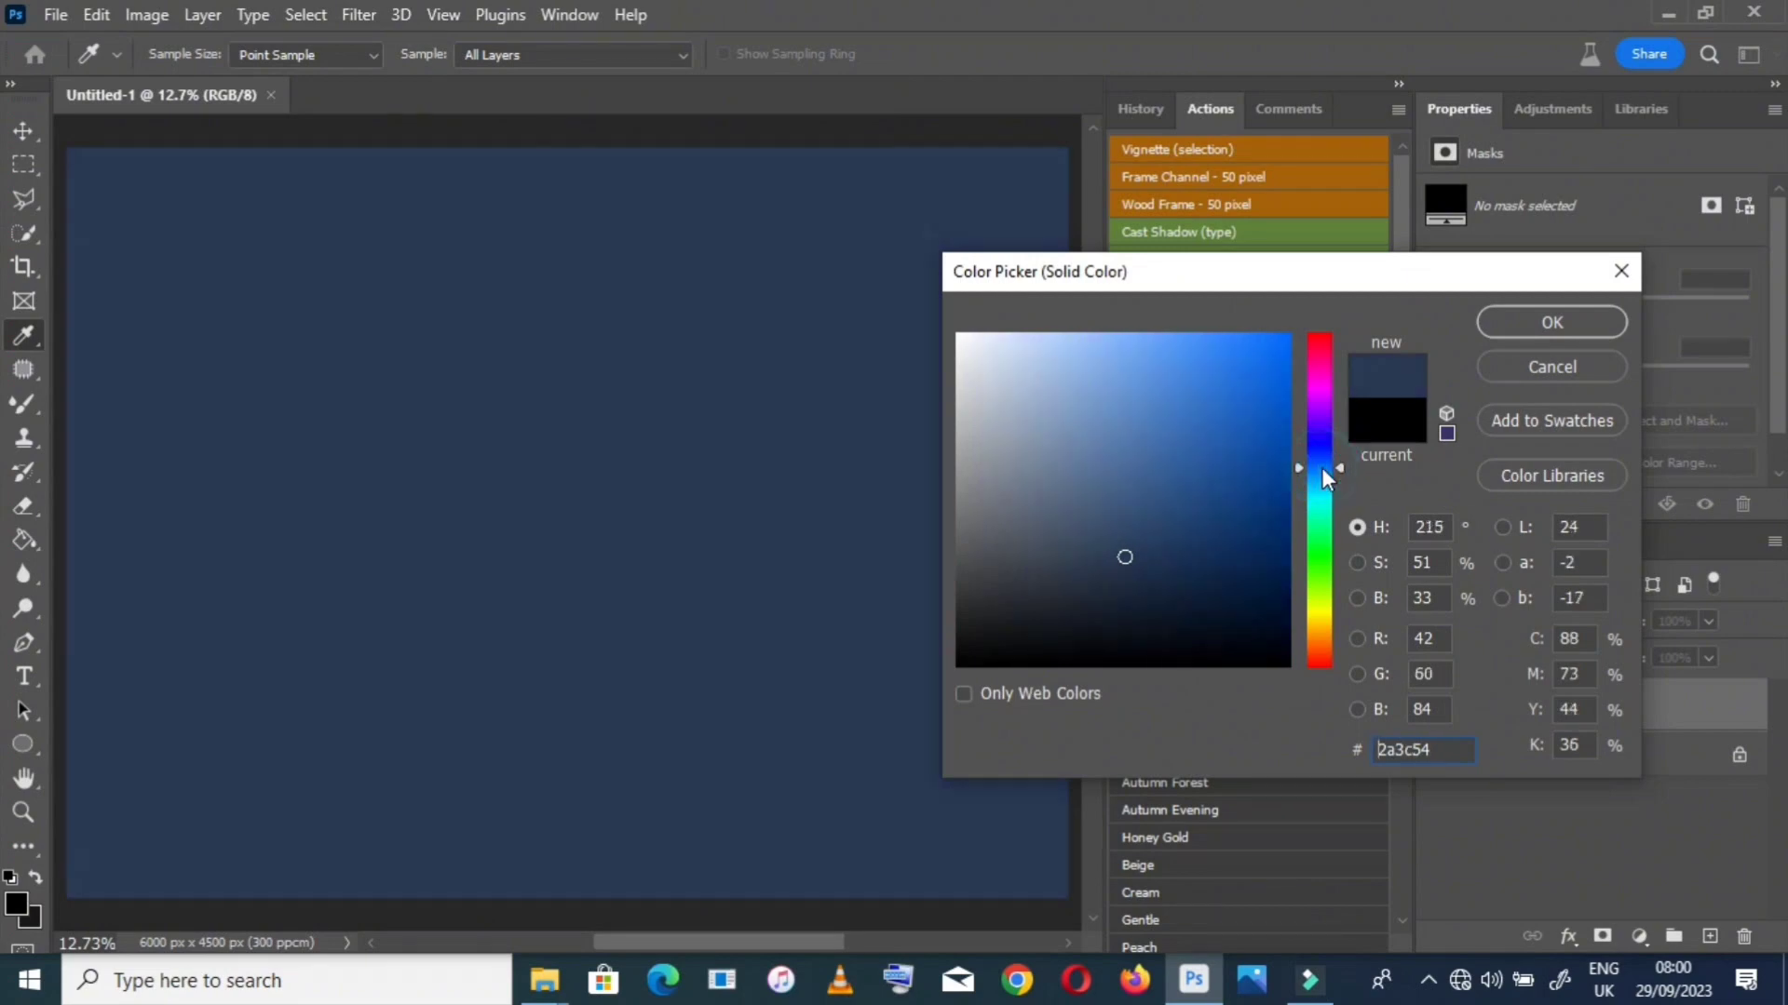
{"action": "left_click", "coordinate": [1496, 326]}
{"action": "key", "text": "h"}
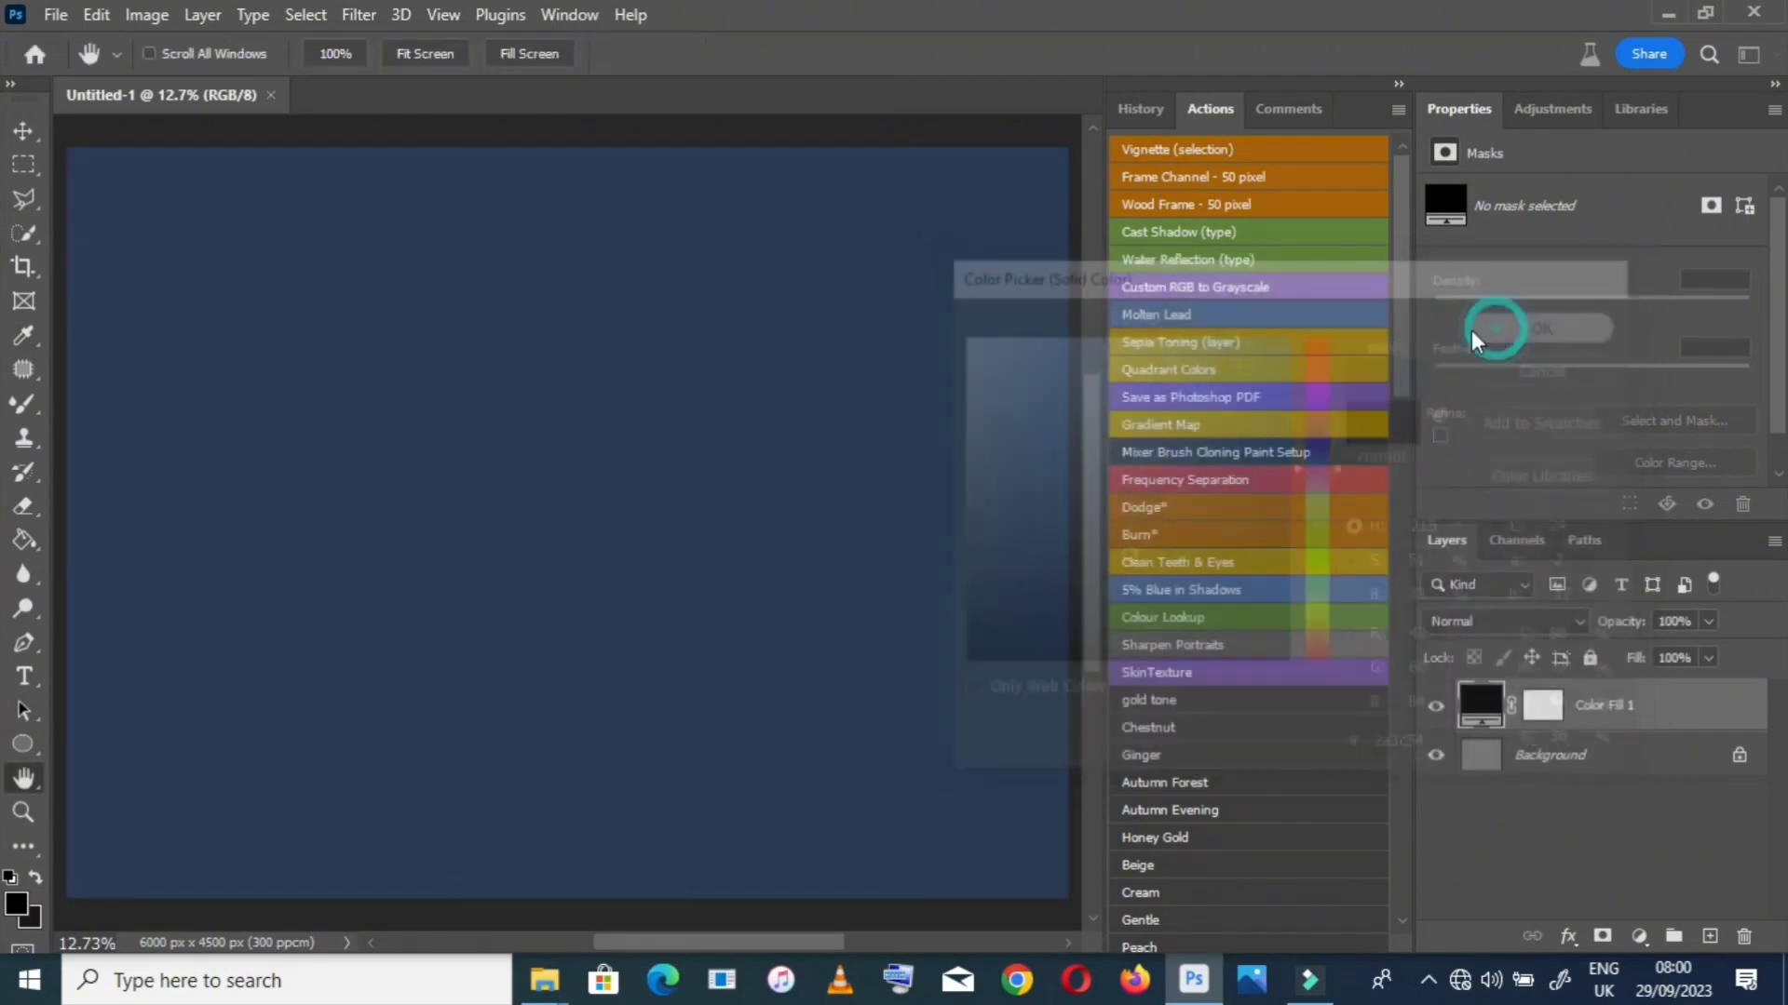
Switch to File Explorer and open the PHOTOGRAPHER SAFARI folder inside AMOPIXEL FULL PACK on Local Disk (E:)
{"action": "scroll", "coordinate": [94, 726], "scroll_direction": "down", "scroll_amount": 1}
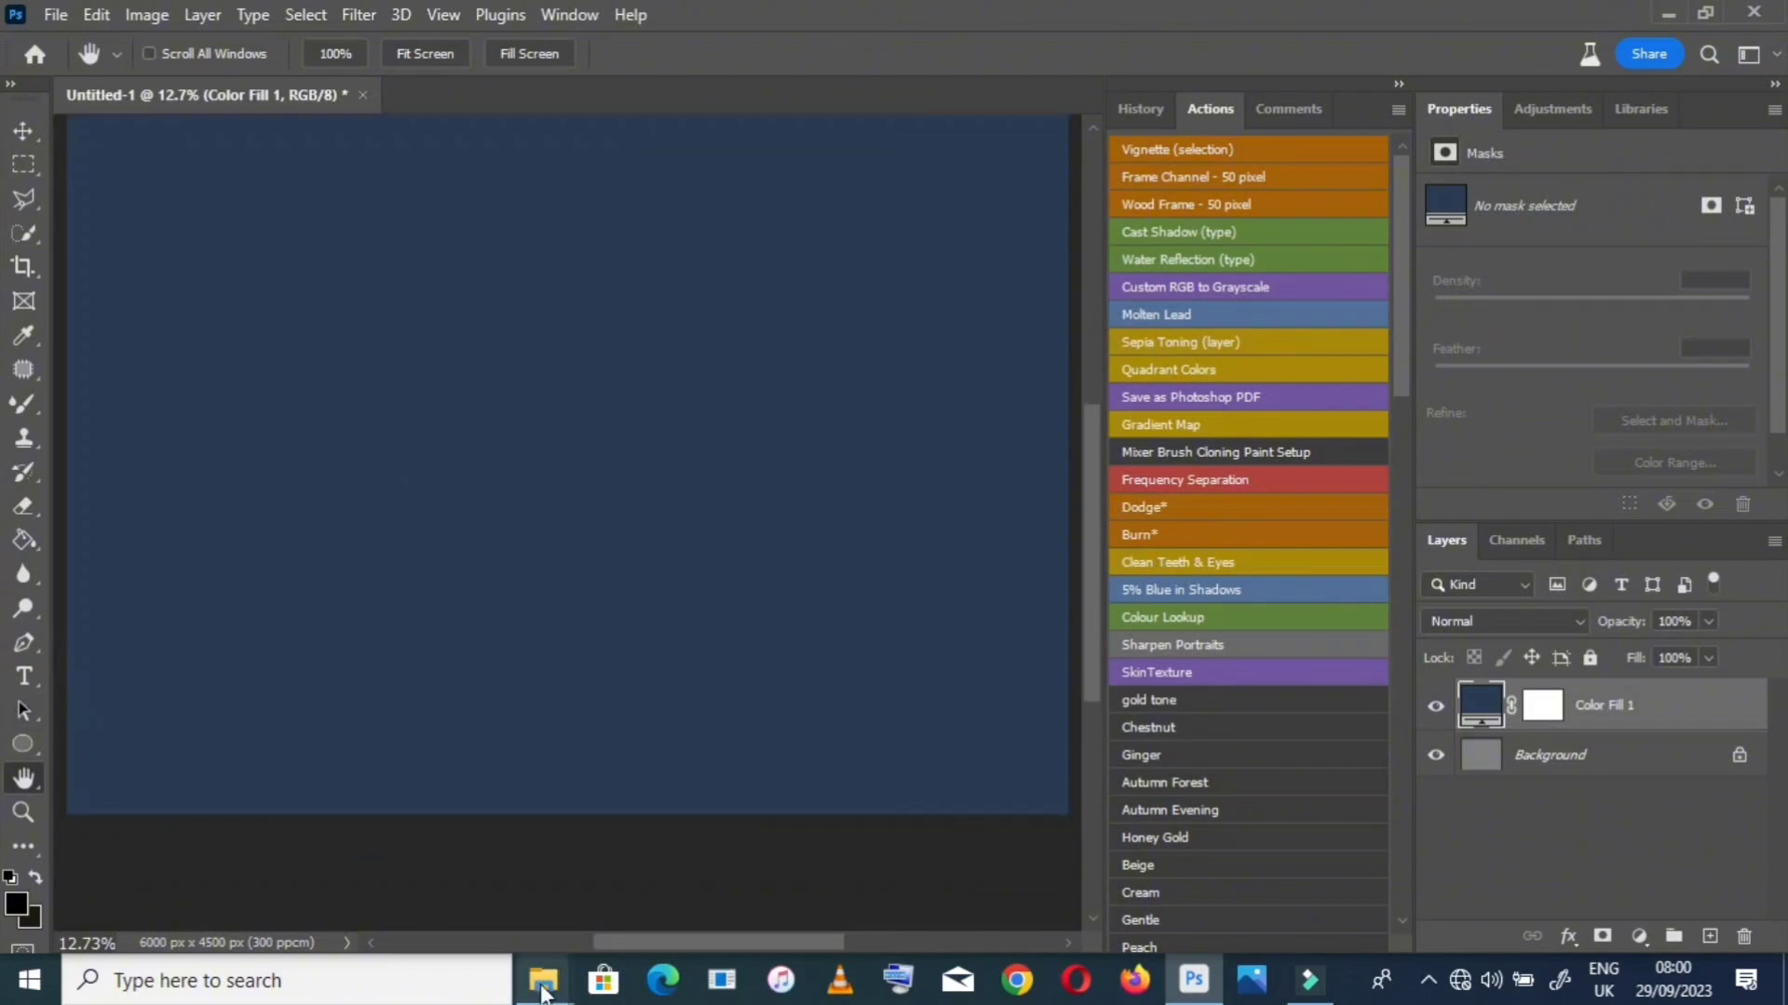
{"action": "mouse_move", "coordinate": [544, 979]}
{"action": "left_click", "coordinate": [614, 885]}
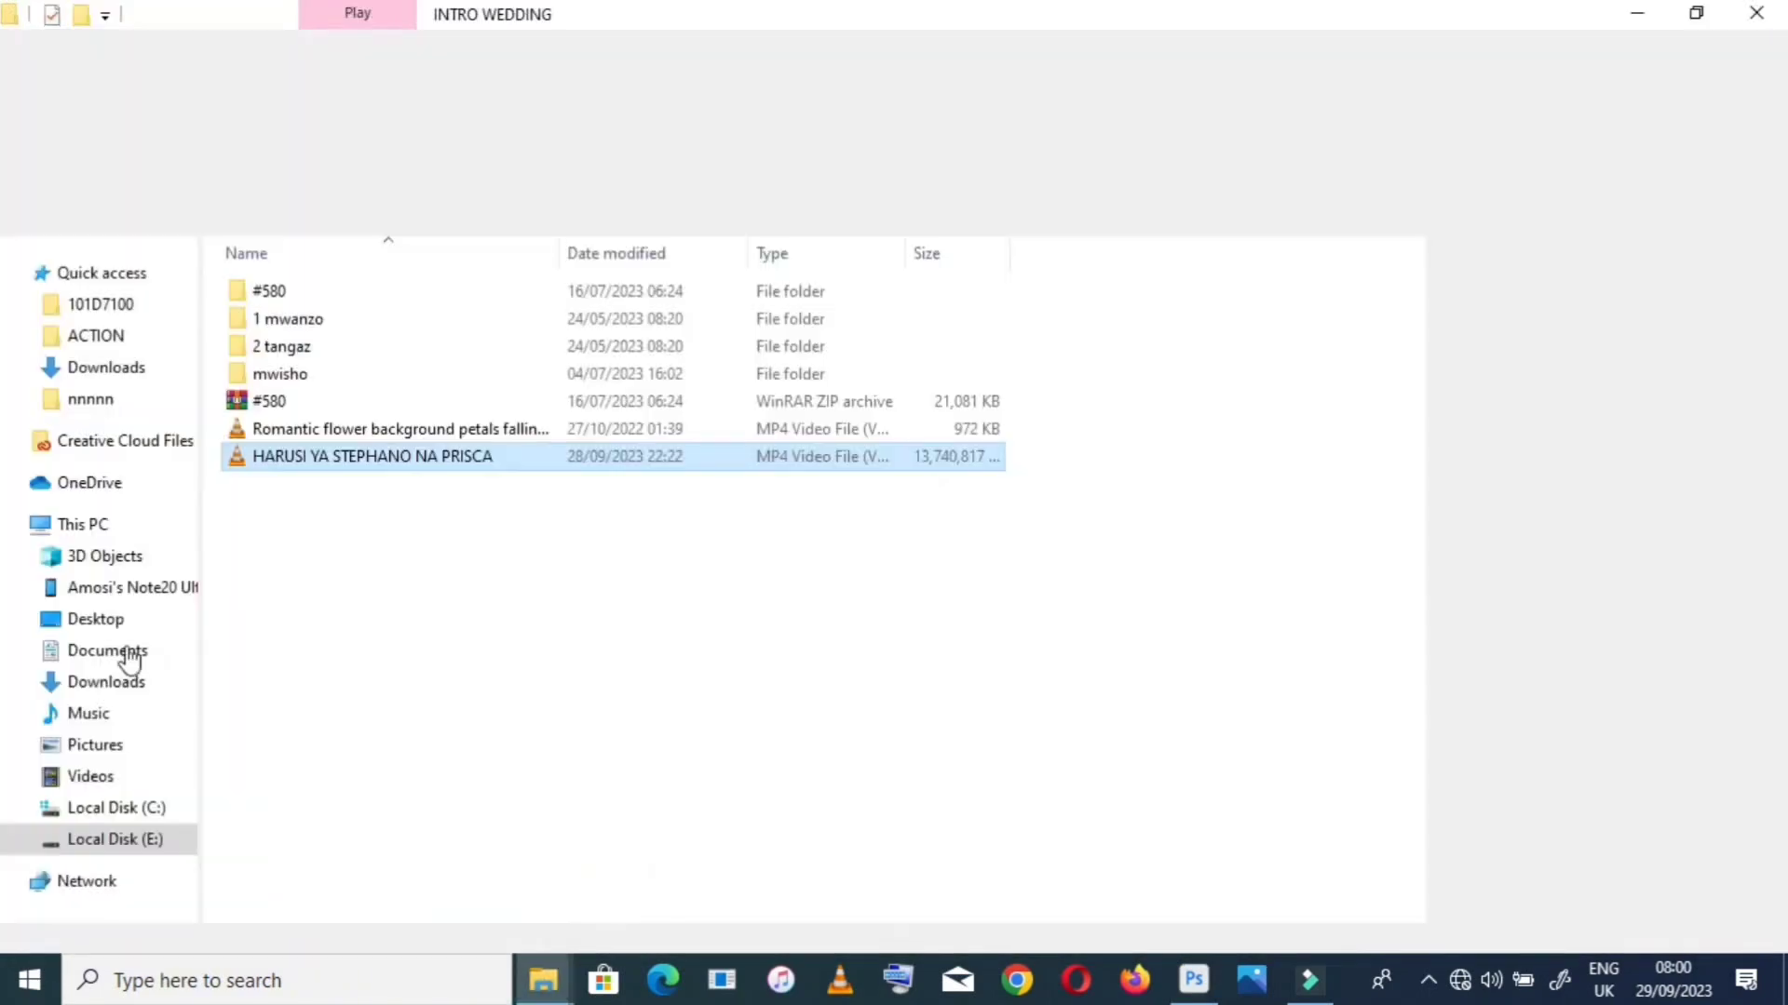
{"action": "left_click", "coordinate": [149, 840]}
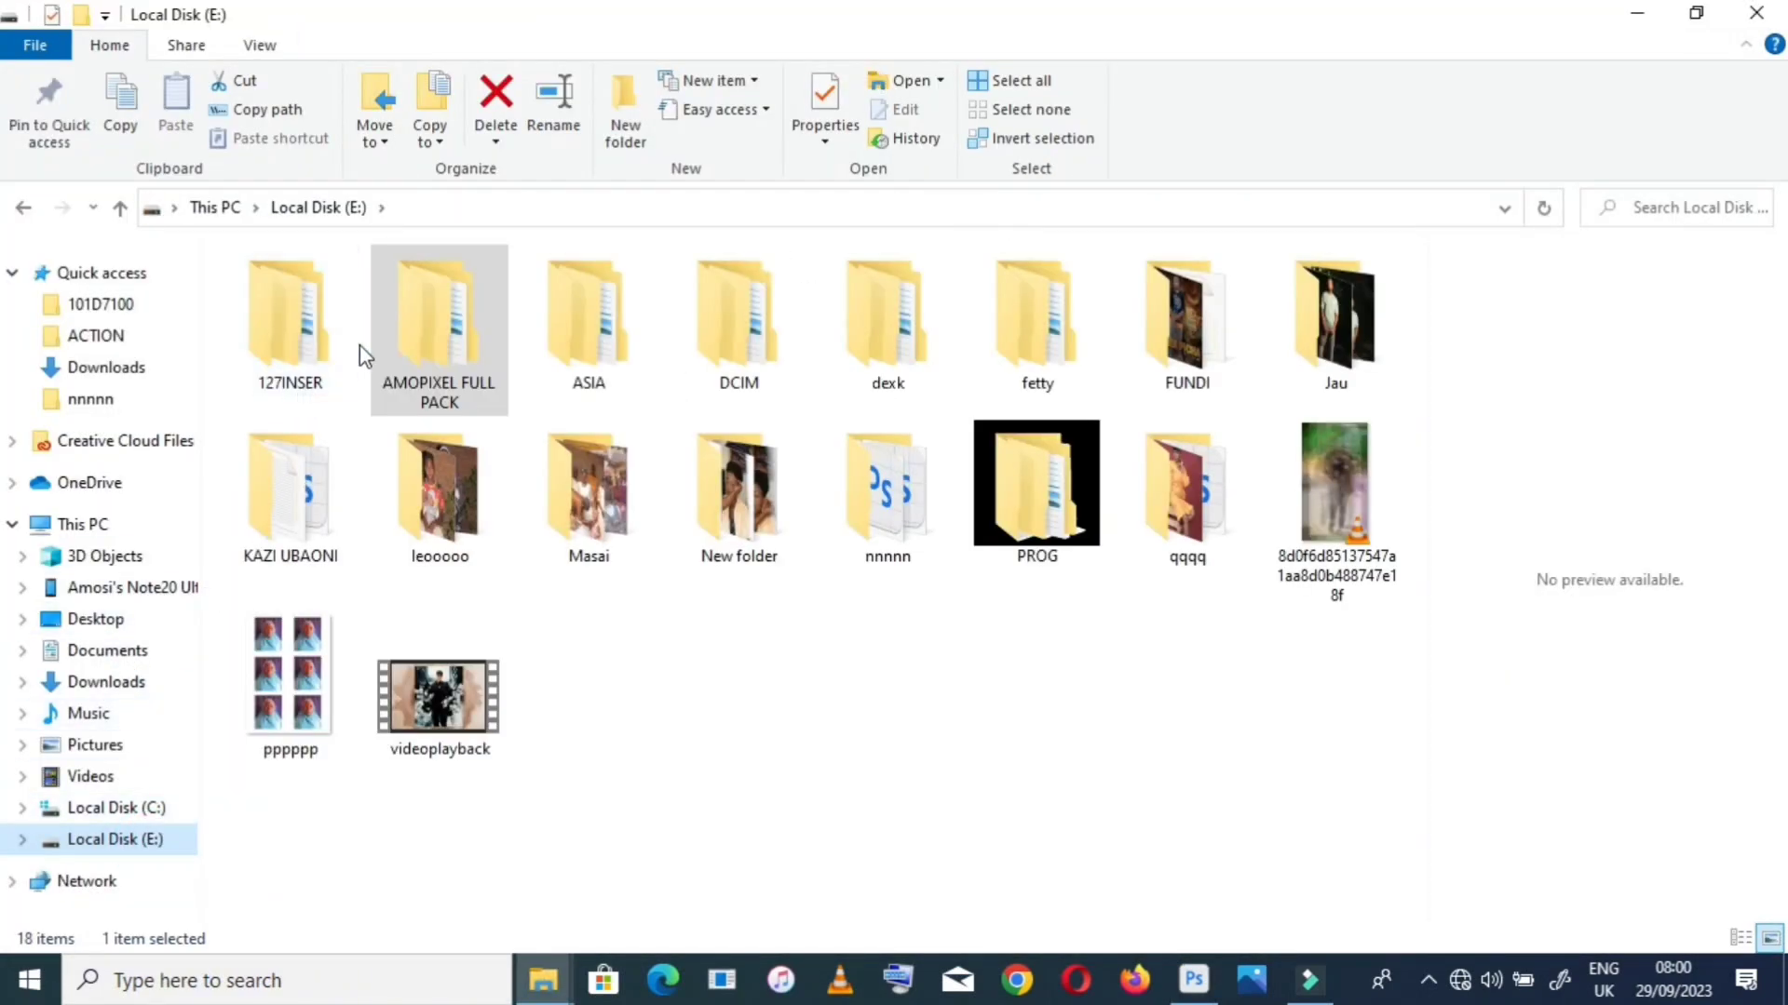
{"action": "double_click", "coordinate": [423, 325]}
{"action": "double_click", "coordinate": [371, 318]}
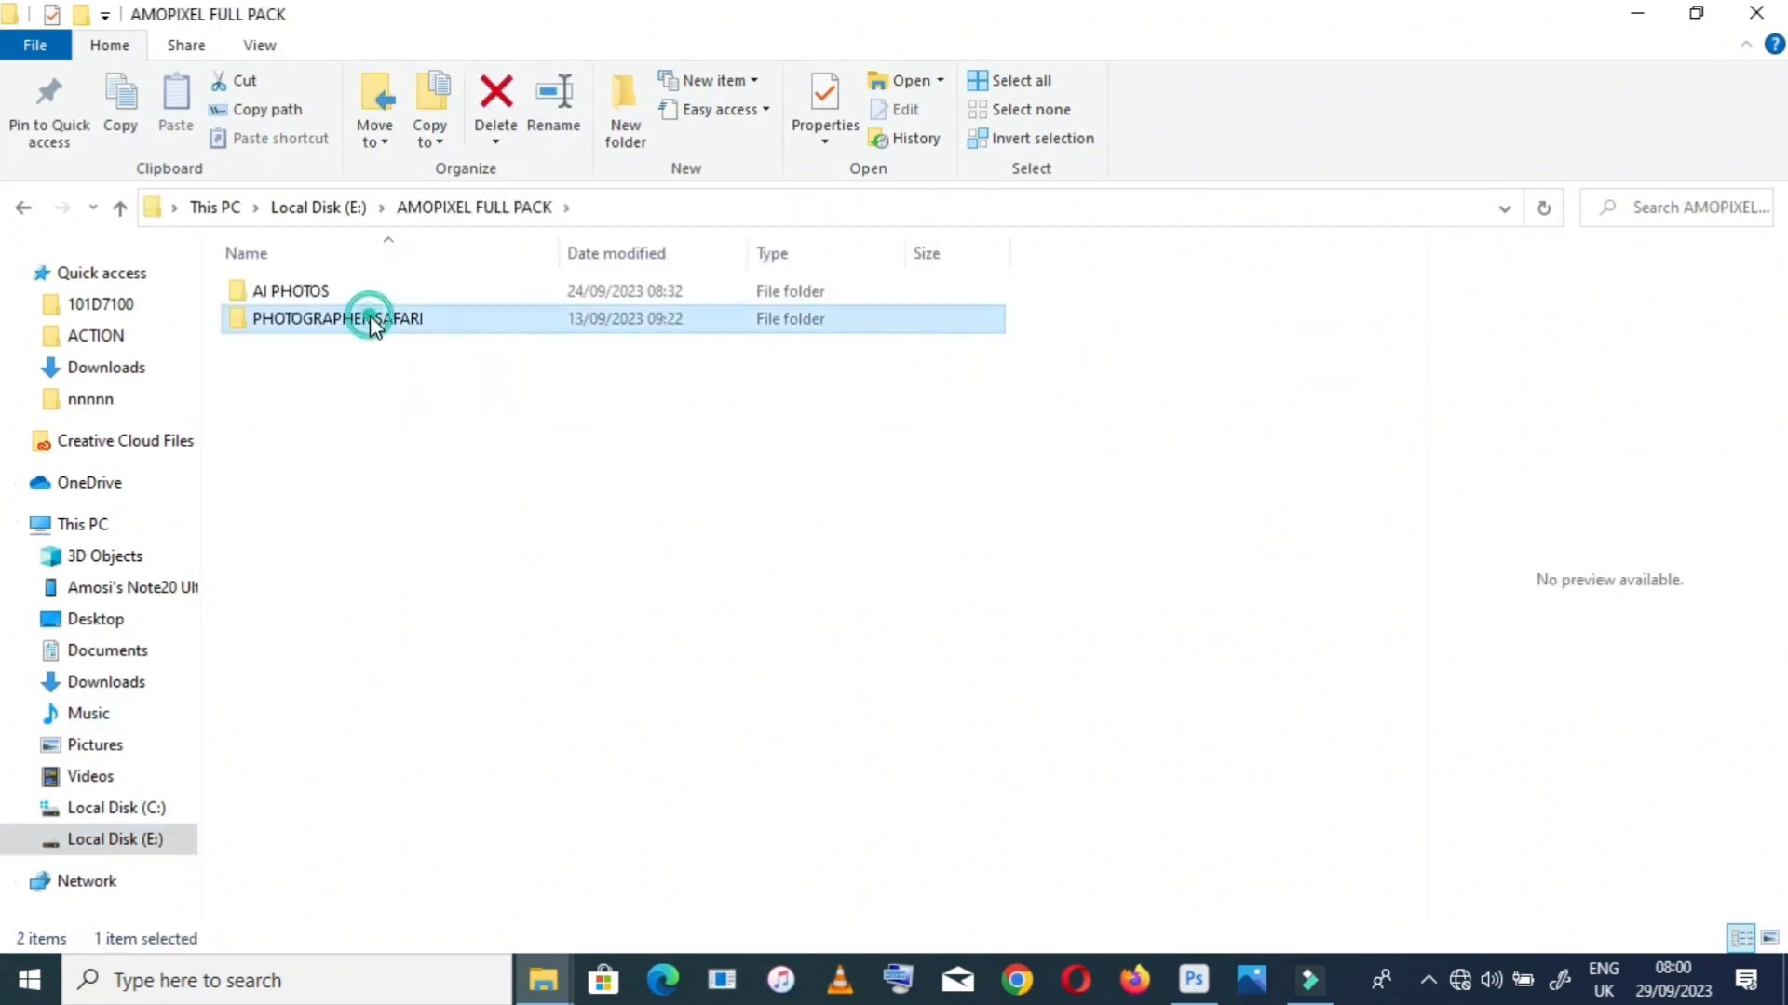
{"action": "double_click", "coordinate": [367, 375]}
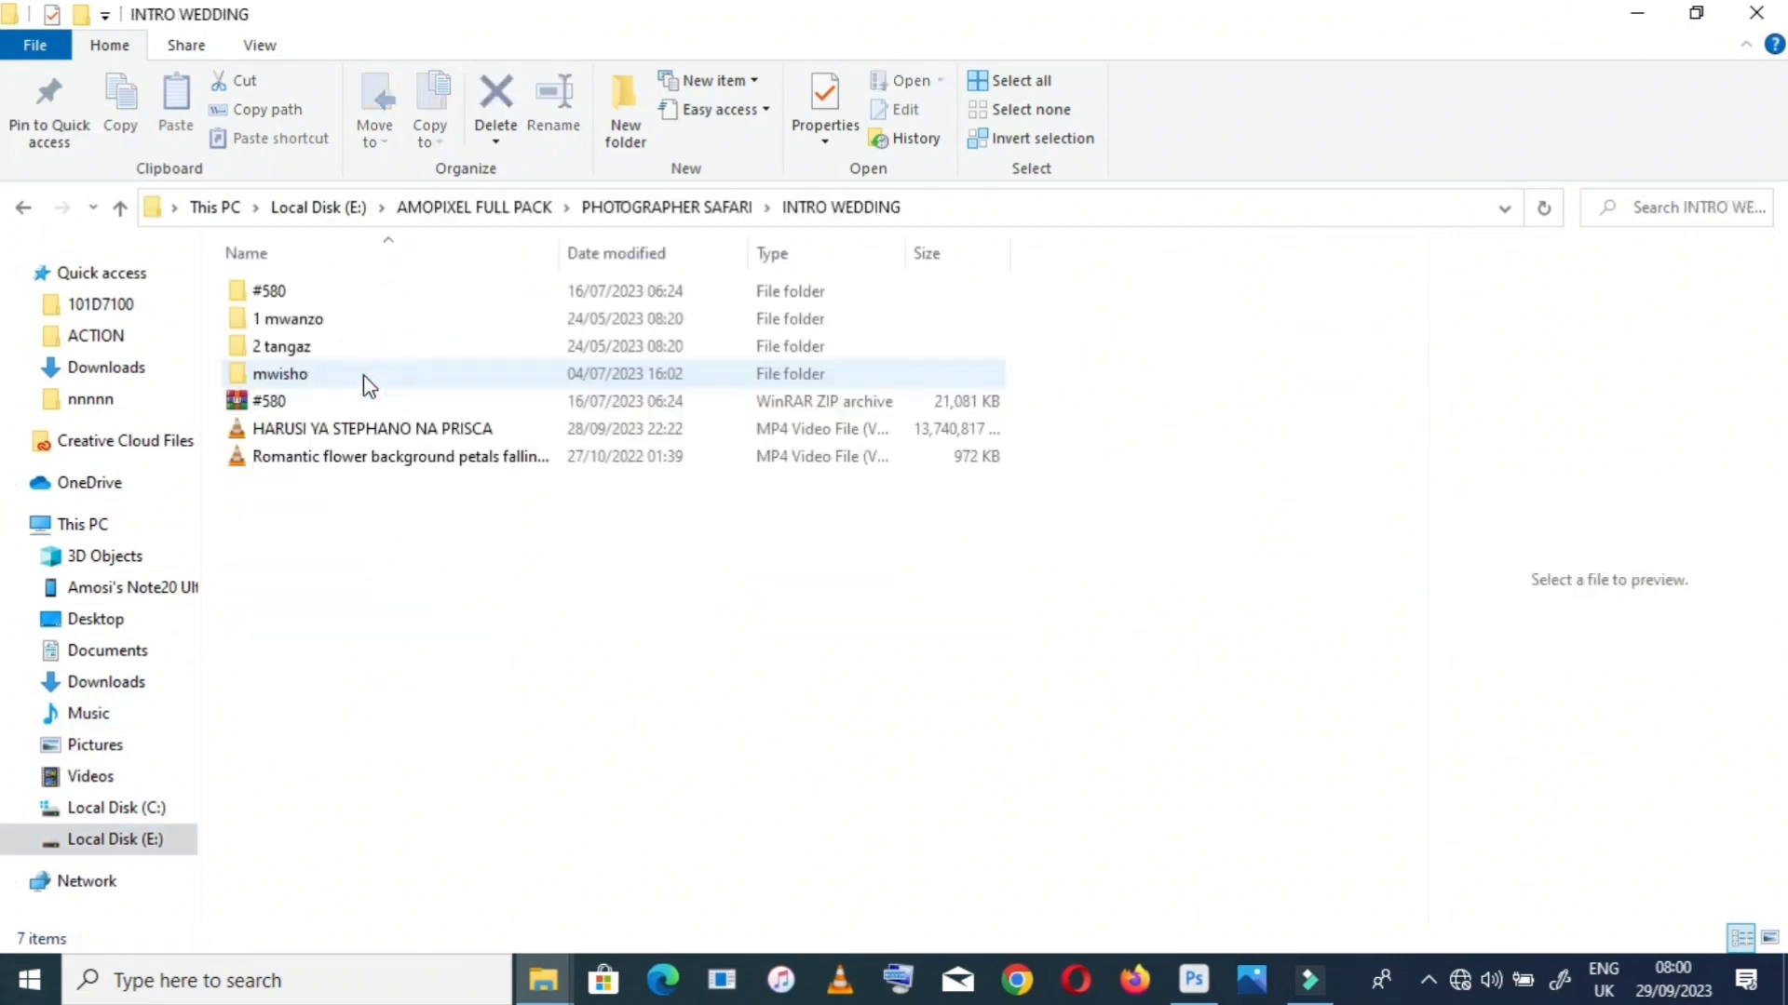
{"action": "left_click", "coordinate": [33, 212]}
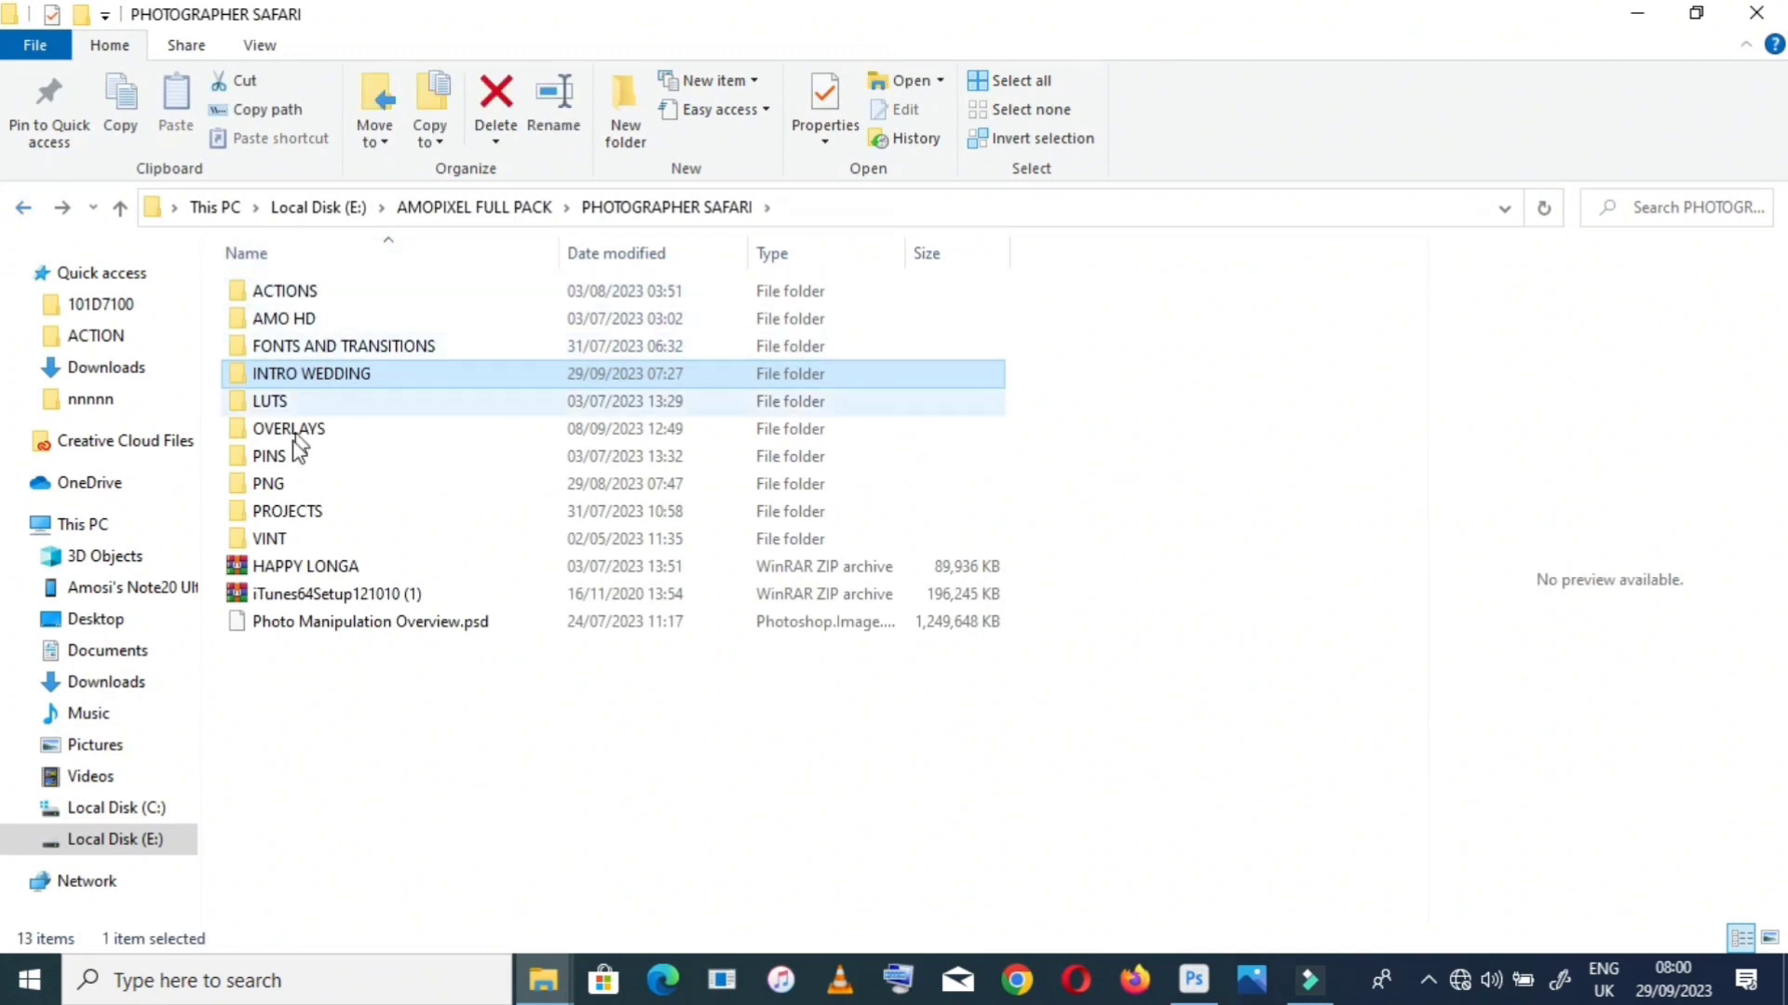
Open the PNG folder, its png subfolder, and the NEWENTRY folder inside it
{"action": "left_click", "coordinate": [318, 454]}
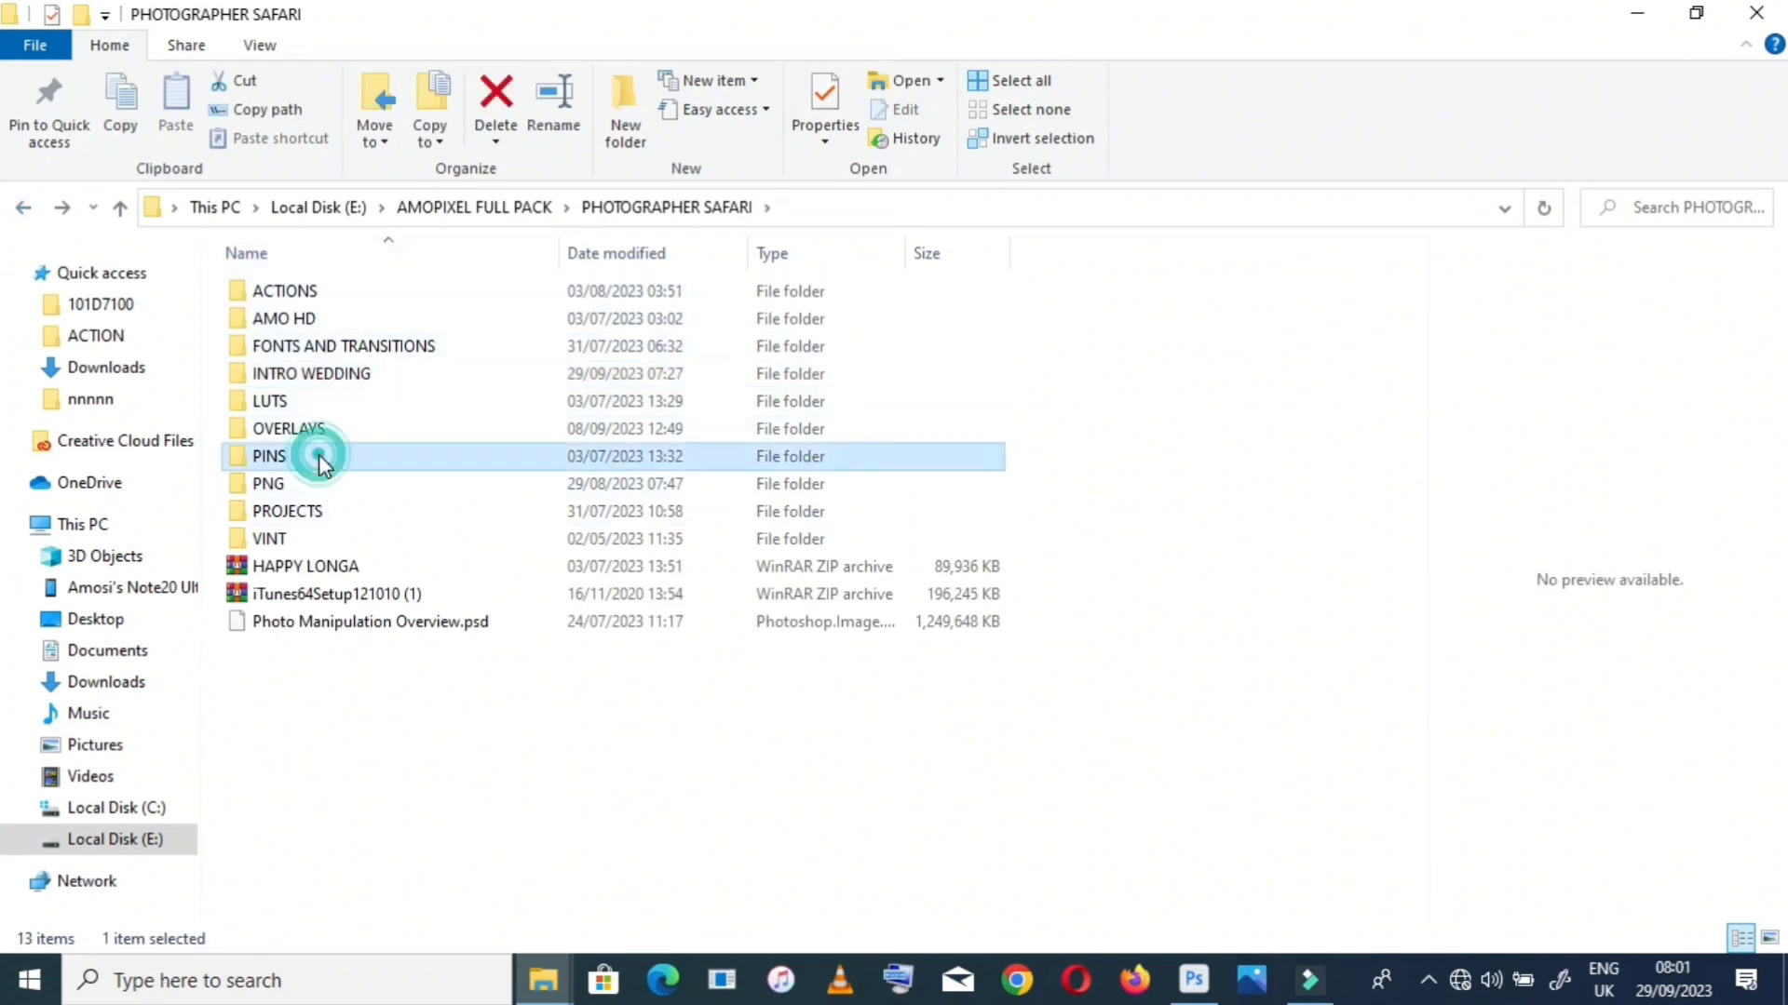
{"action": "double_click", "coordinate": [311, 484]}
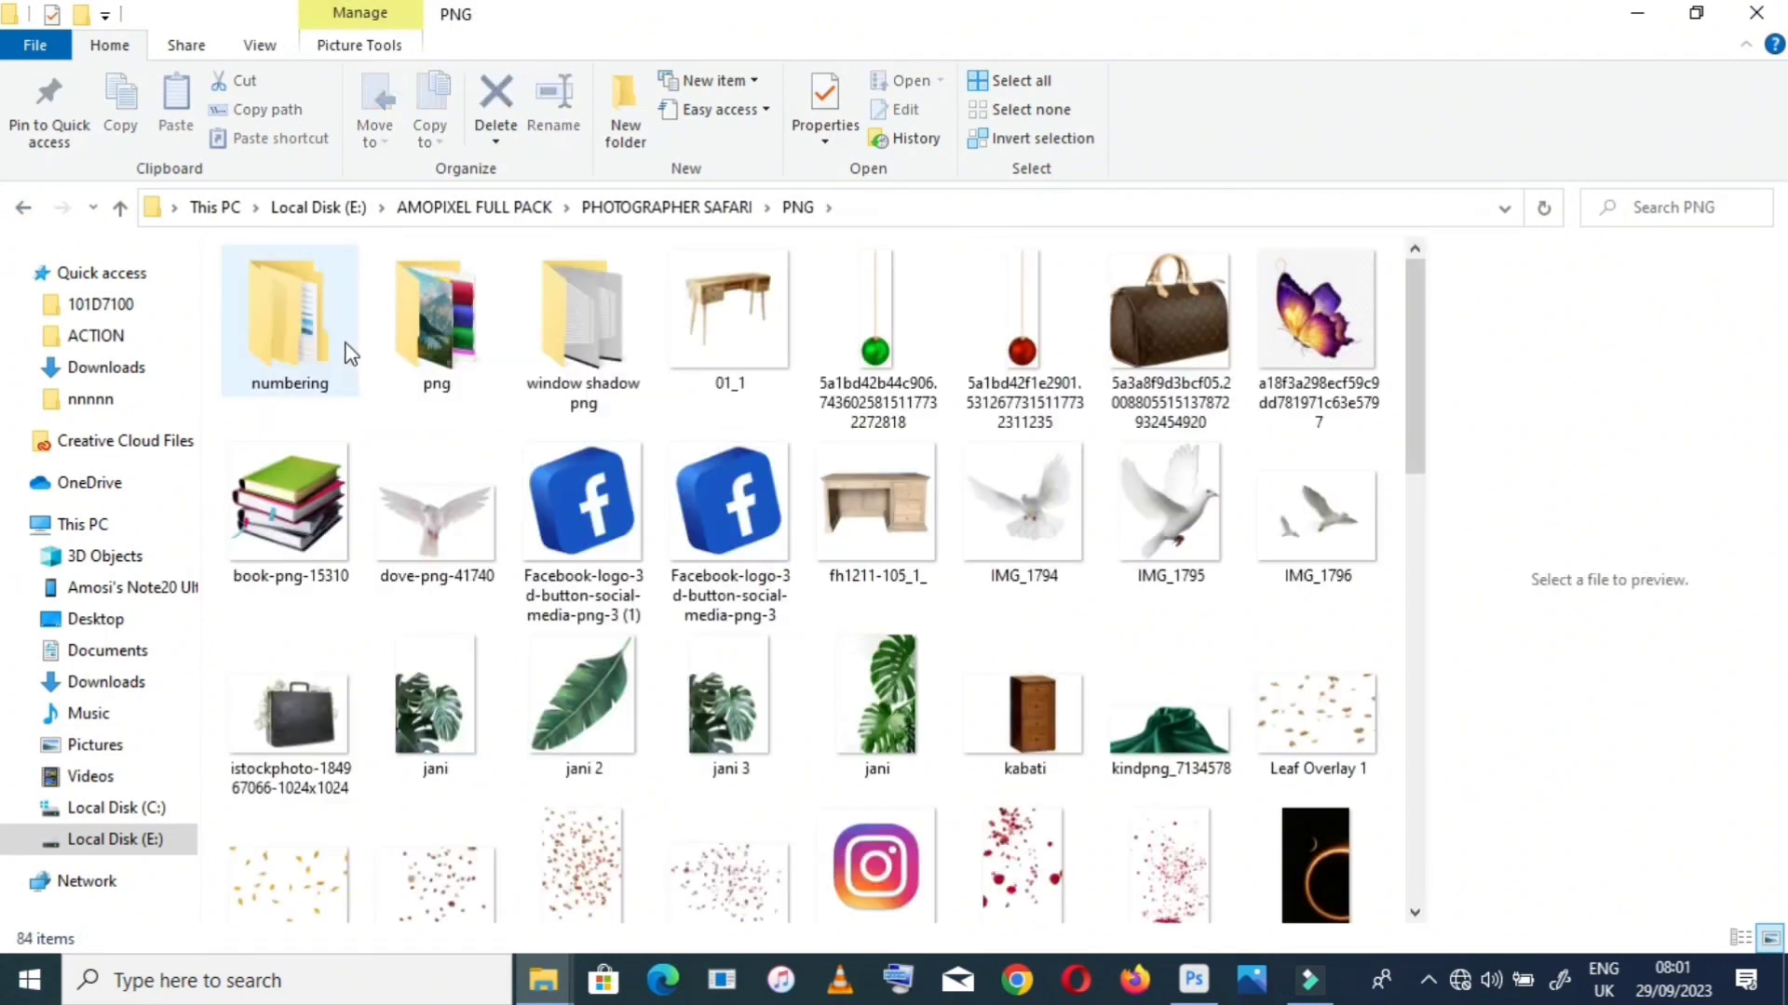
{"action": "double_click", "coordinate": [456, 303]}
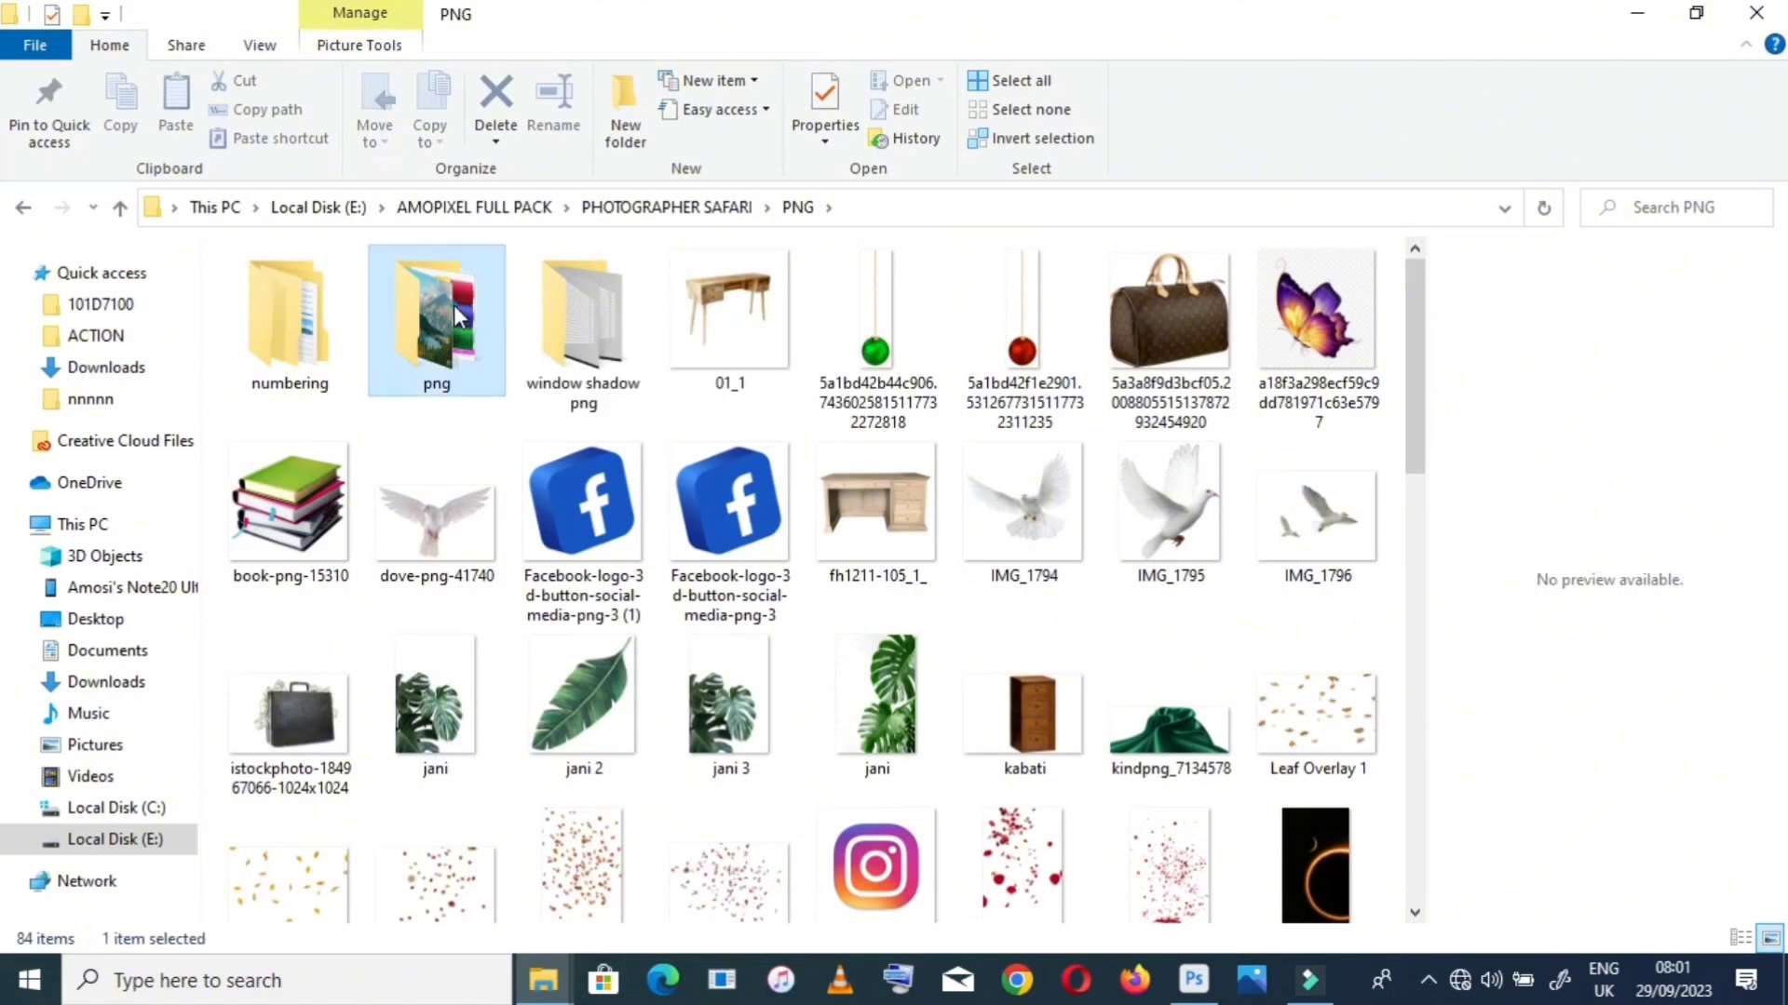
{"action": "left_click", "coordinate": [454, 304]}
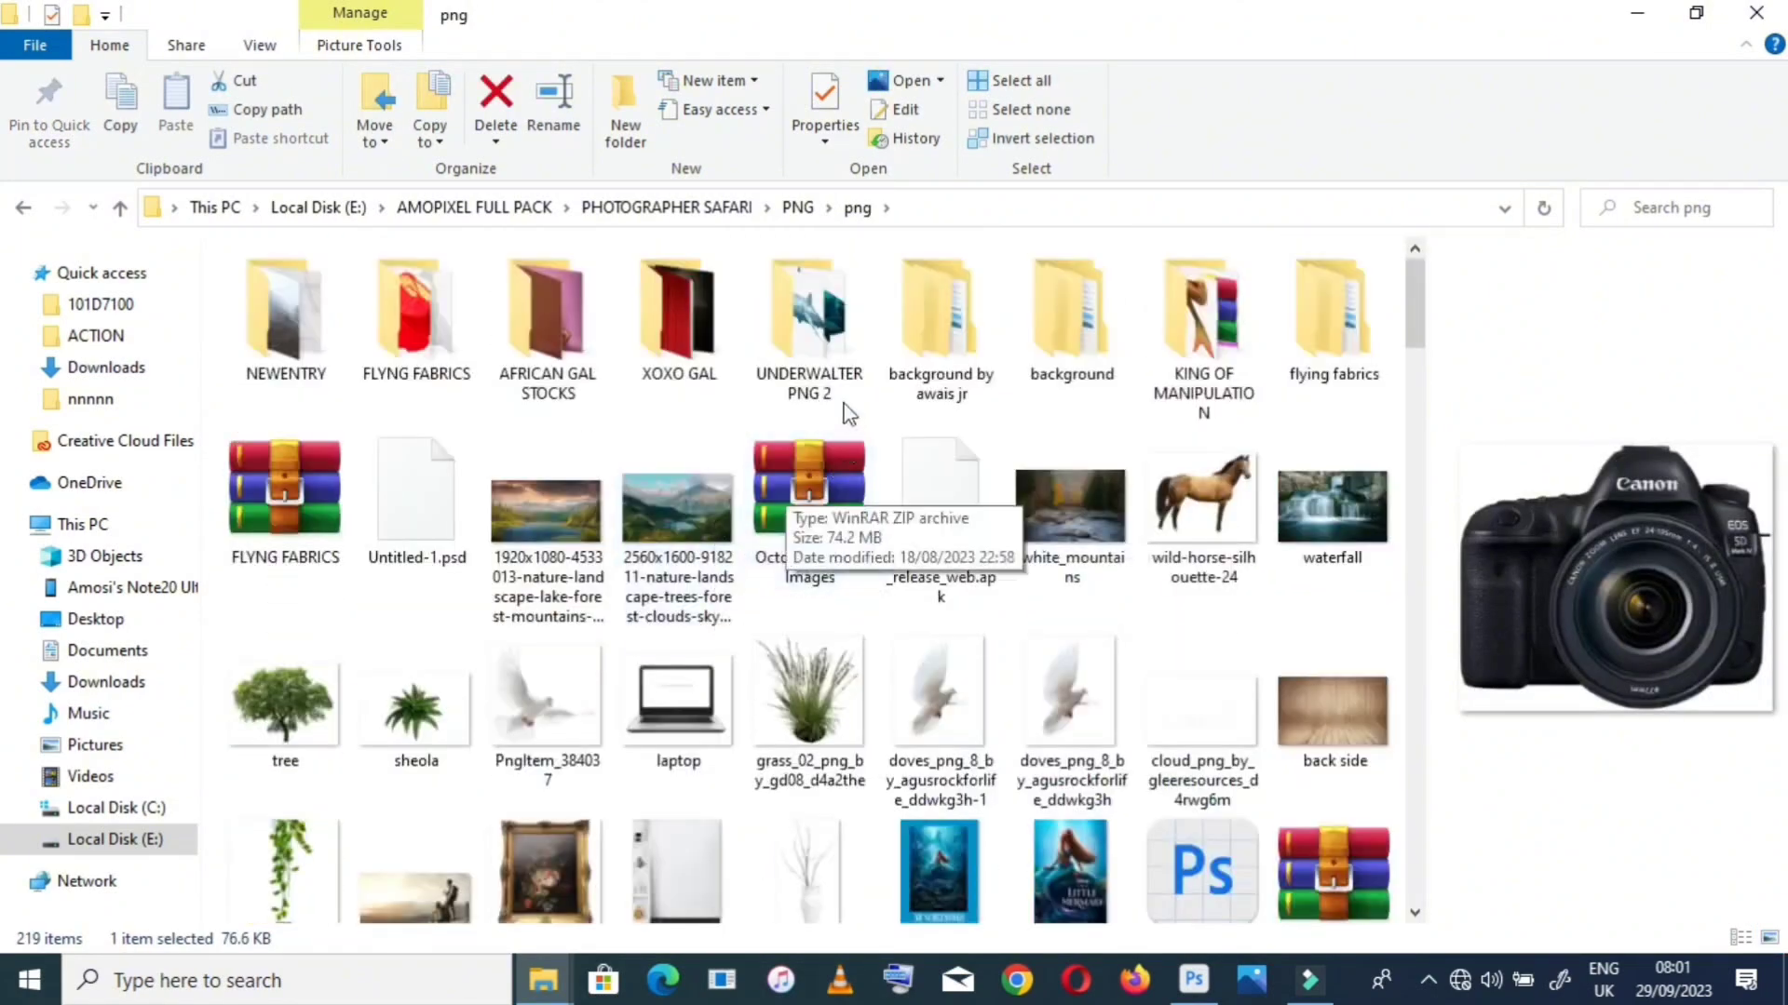
{"action": "double_click", "coordinate": [262, 328]}
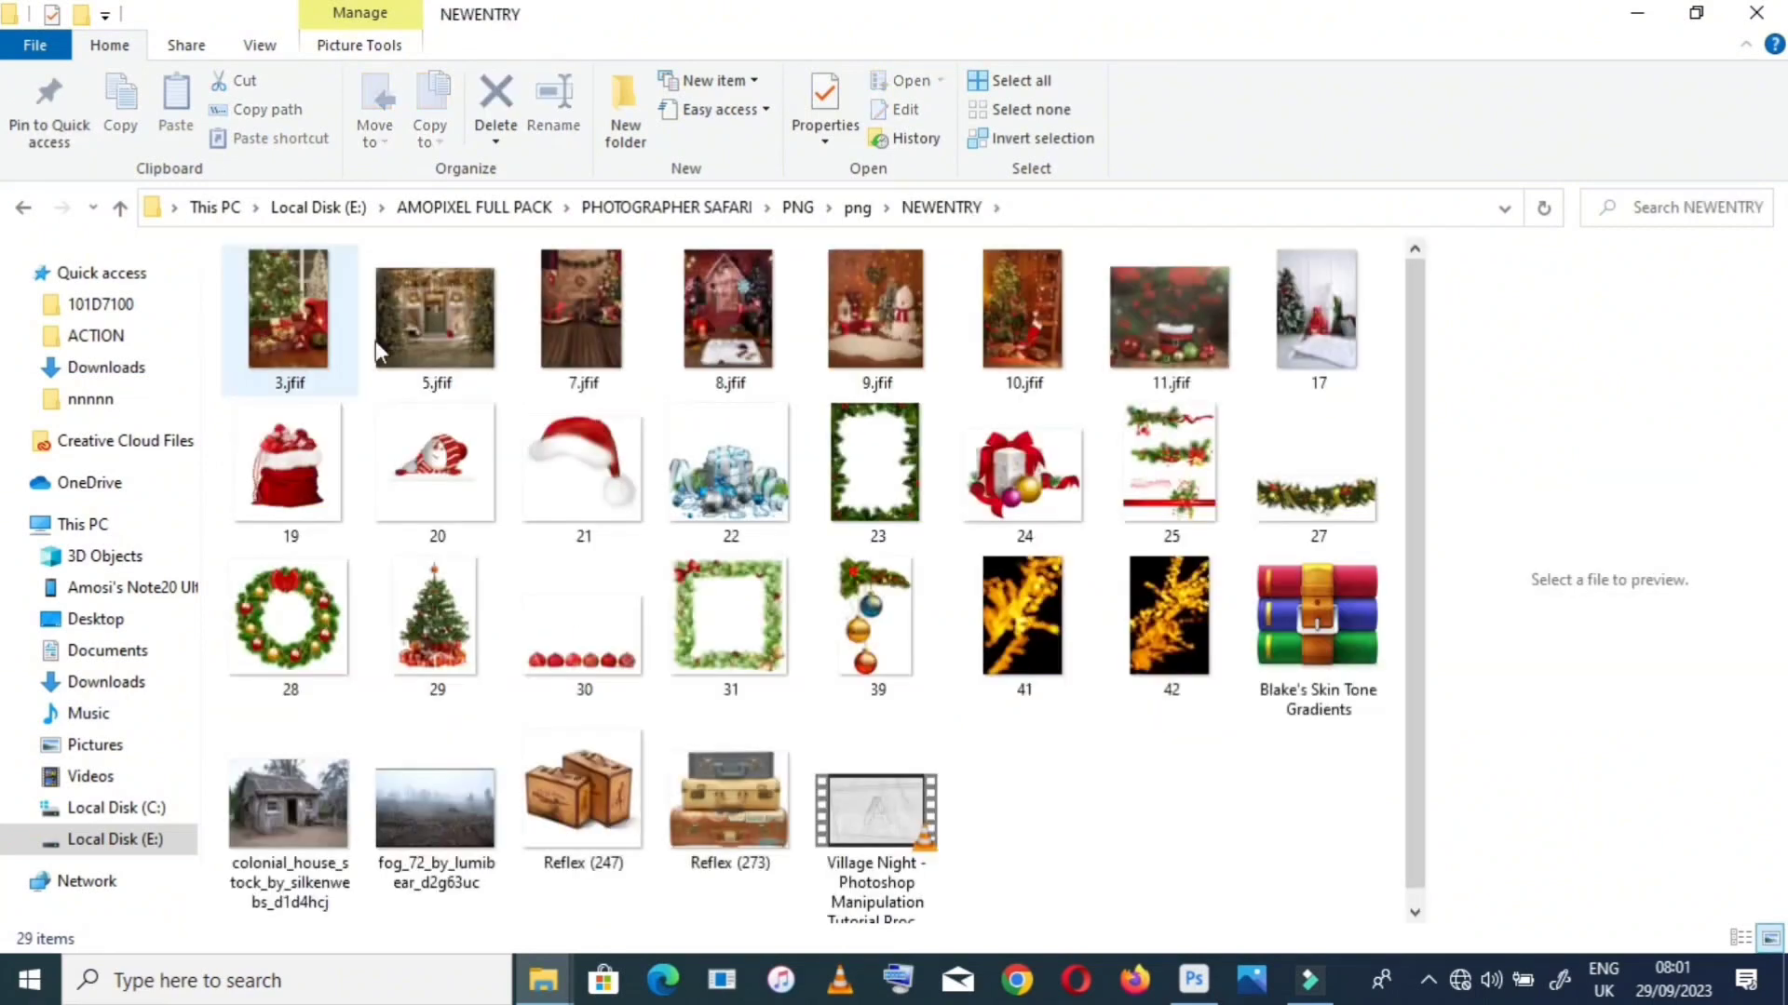
Bring the fog_72_by_lumibear_d2g63uc image from File Explorer into the Photoshop document as a placed layer
{"action": "left_click", "coordinate": [421, 812]}
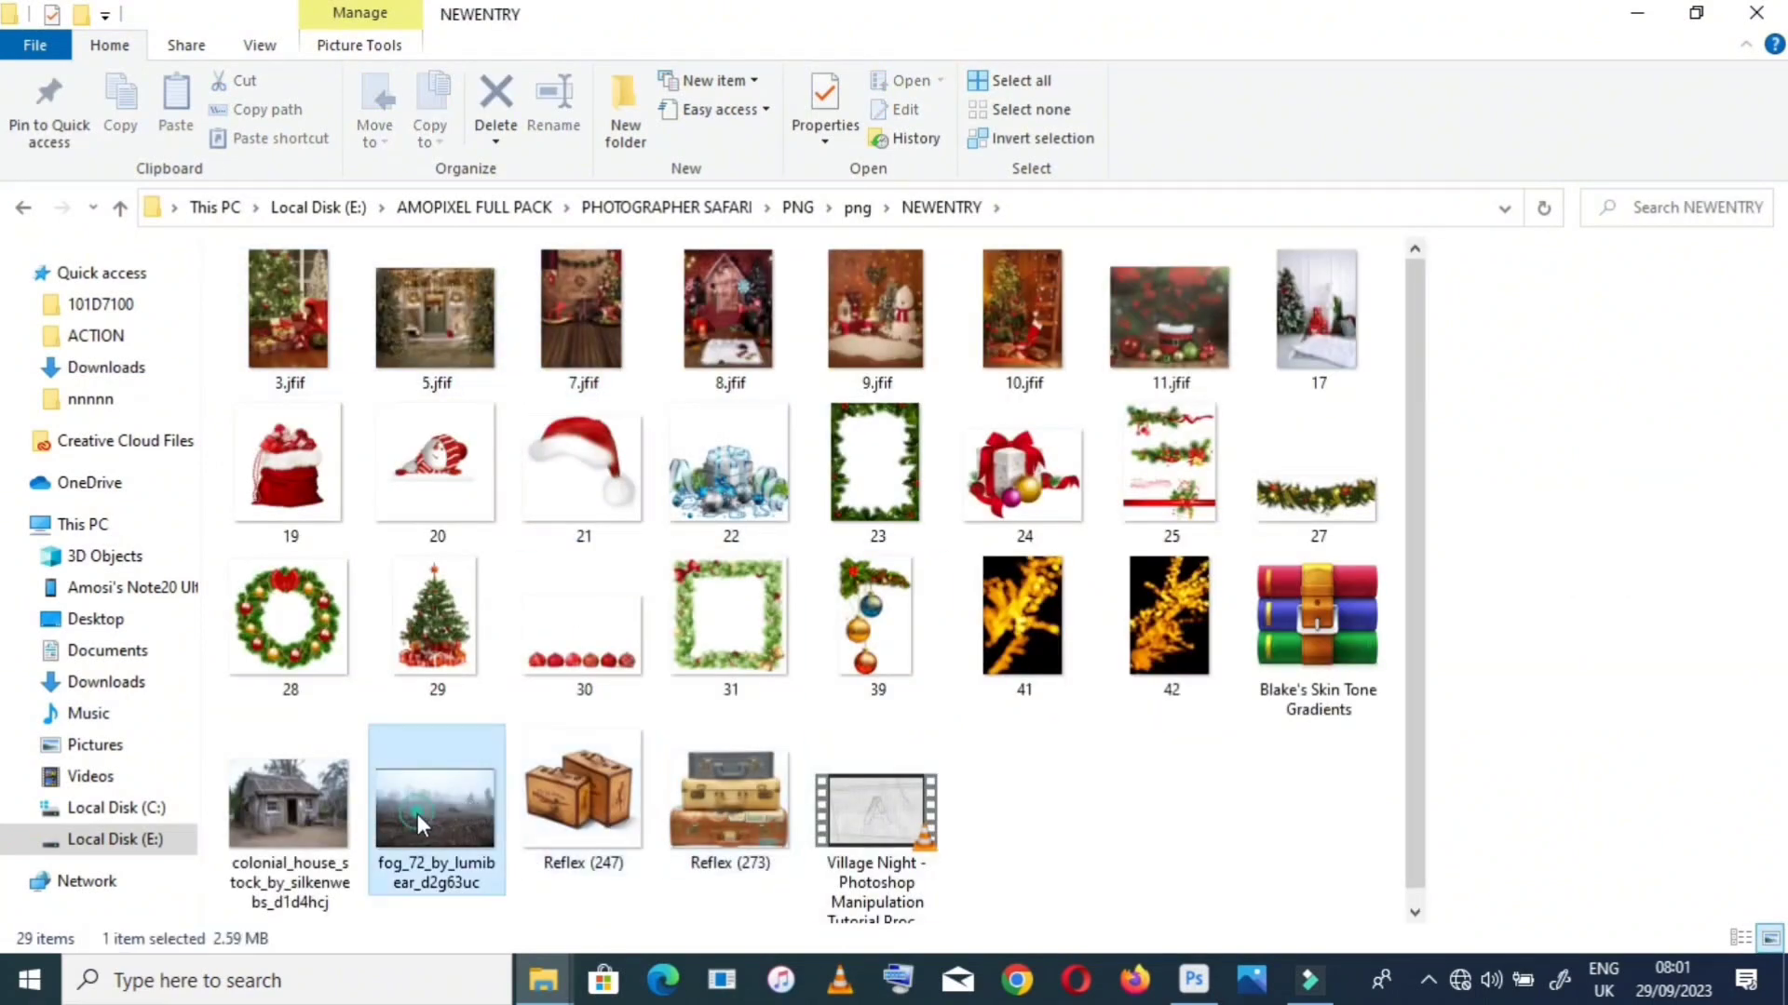
{"action": "left_click", "coordinate": [1192, 978]}
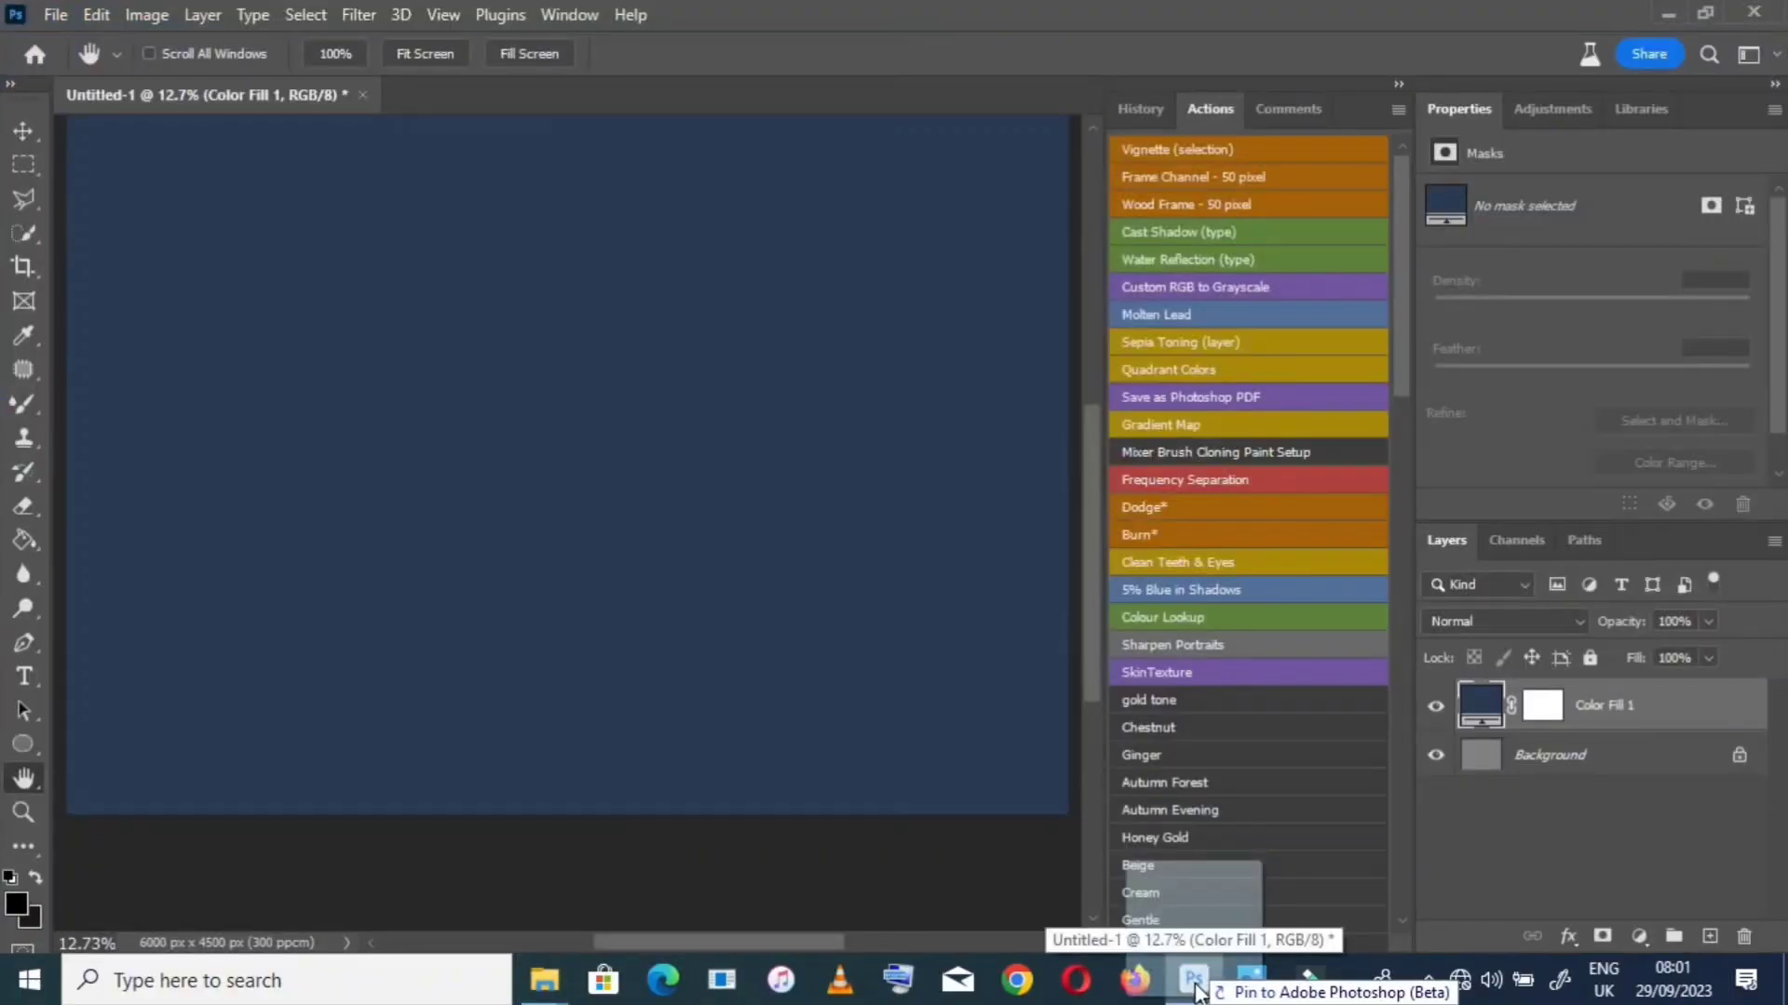
{"action": "left_click_drag", "start_coordinate": [1194, 992], "coordinate": [438, 538]}
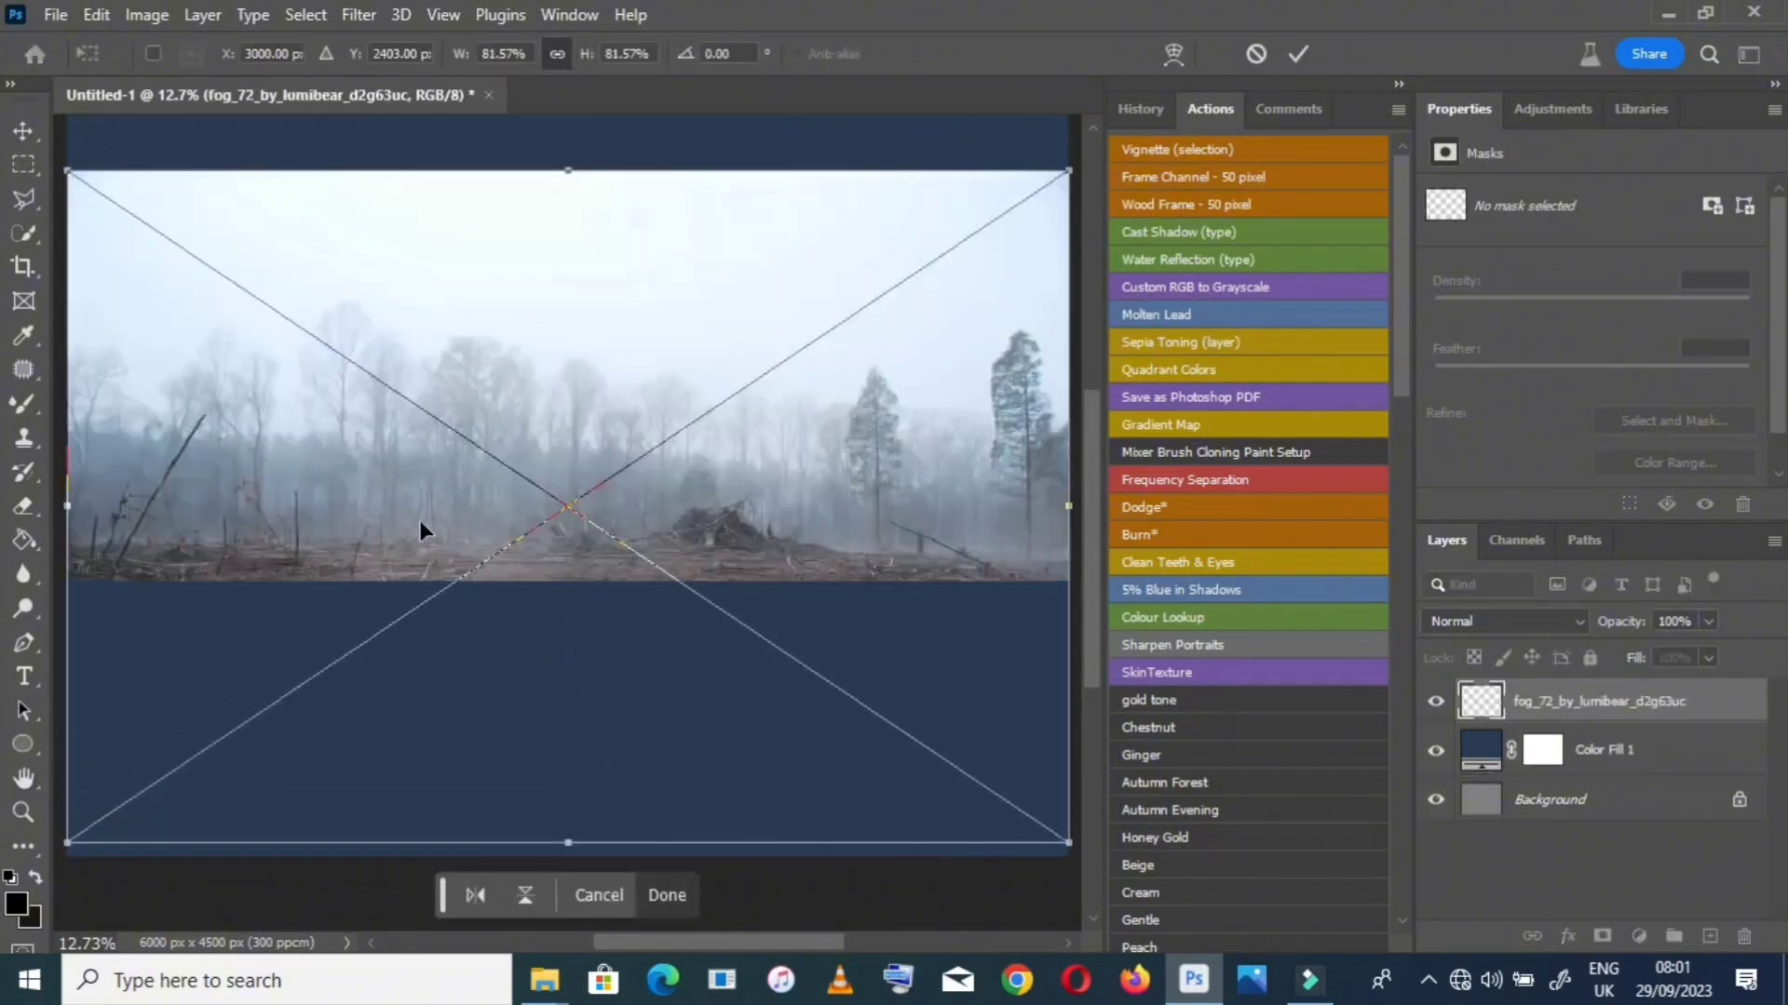
{"action": "scroll", "coordinate": [418, 519], "scroll_direction": "down", "scroll_amount": 1}
{"action": "scroll", "coordinate": [474, 633], "scroll_direction": "up", "scroll_amount": 3}
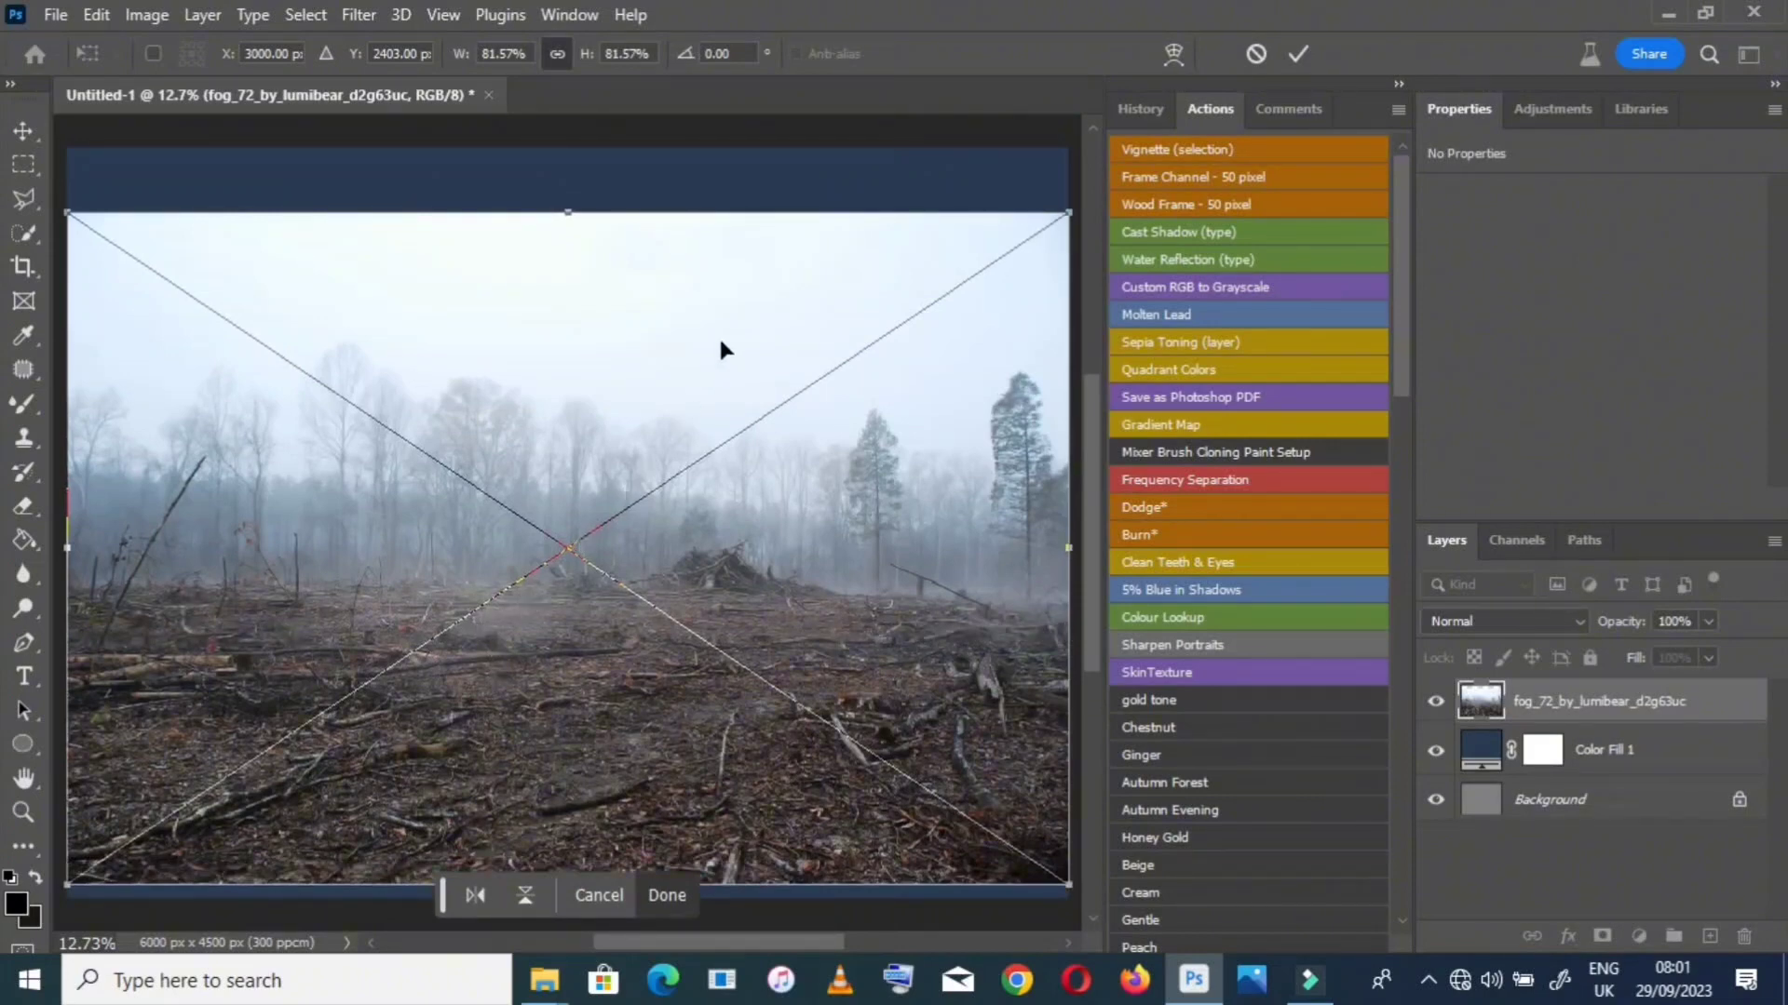
Stretch the fog image's corners to cover the whole canvas, about 82.31% wide and 91.59% high, and apply the transform
{"action": "mouse_move", "coordinate": [788, 209]}
{"action": "left_mouse_down"}
{"action": "mouse_move", "coordinate": [791, 172]}
{"action": "mouse_move", "coordinate": [787, 221]}
{"action": "mouse_move", "coordinate": [774, 201]}
{"action": "left_mouse_up"}
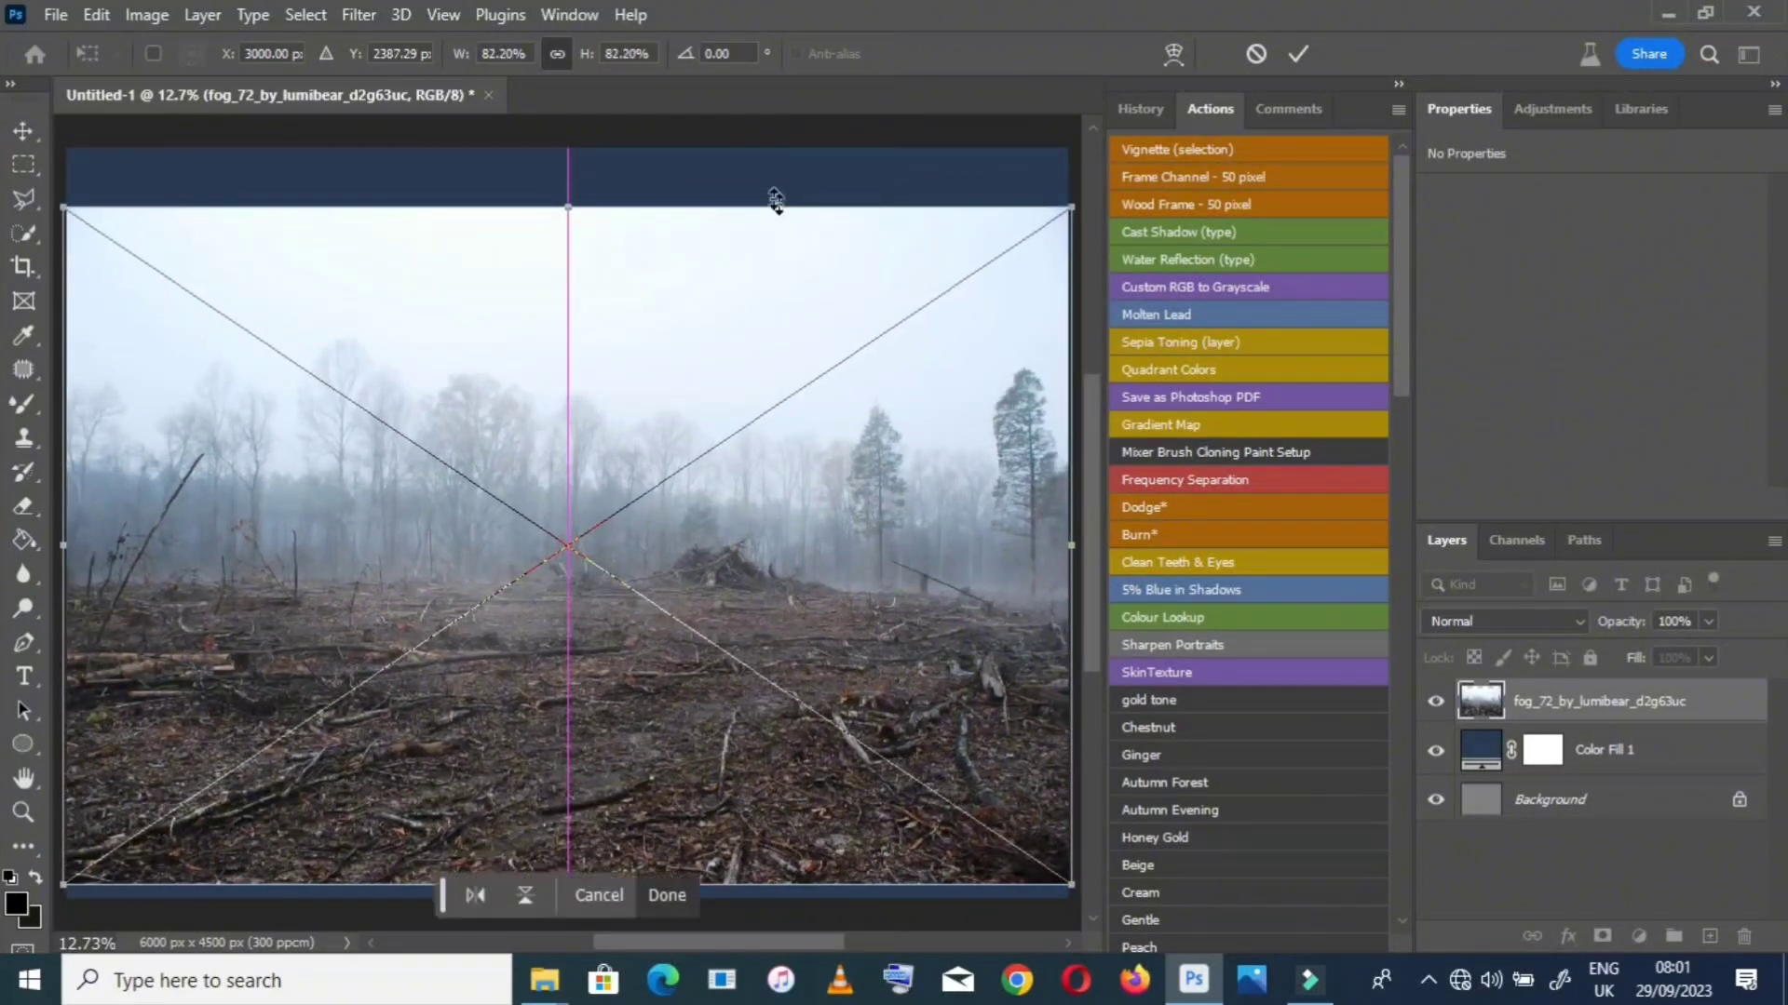
{"action": "left_click_drag", "start_coordinate": [63, 207], "coordinate": [63, 145]}
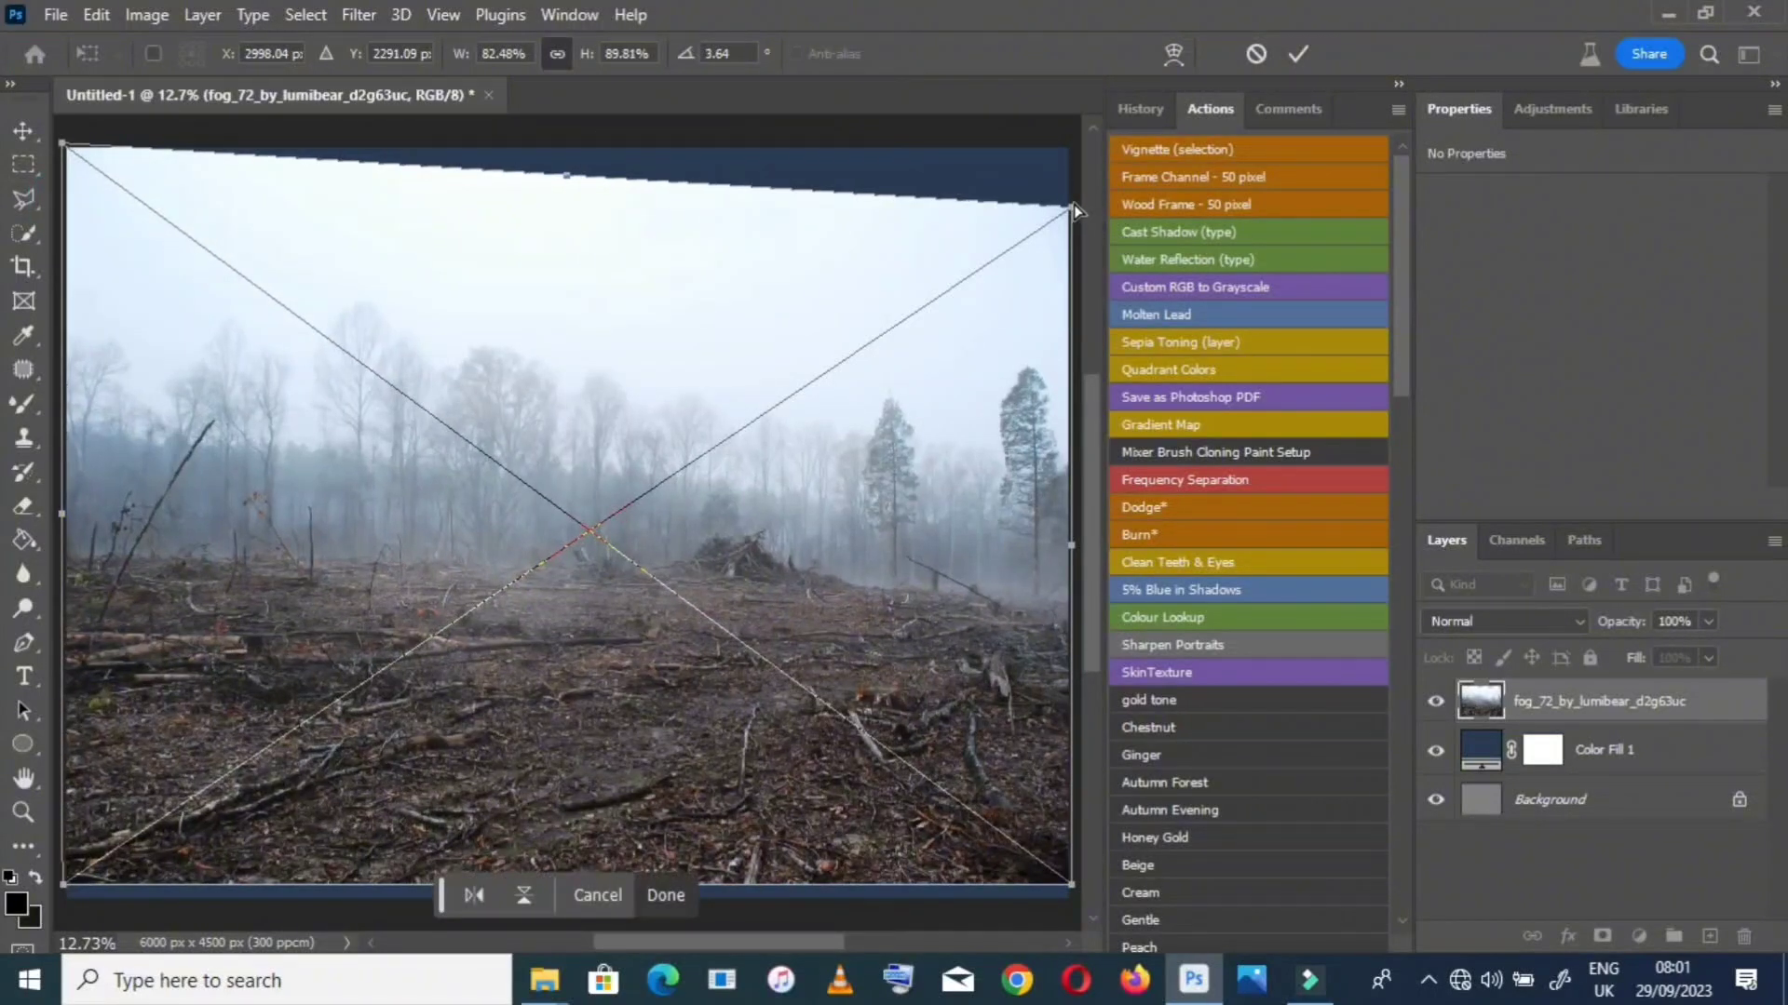
{"action": "left_click_drag", "start_coordinate": [1075, 203], "coordinate": [1075, 141]}
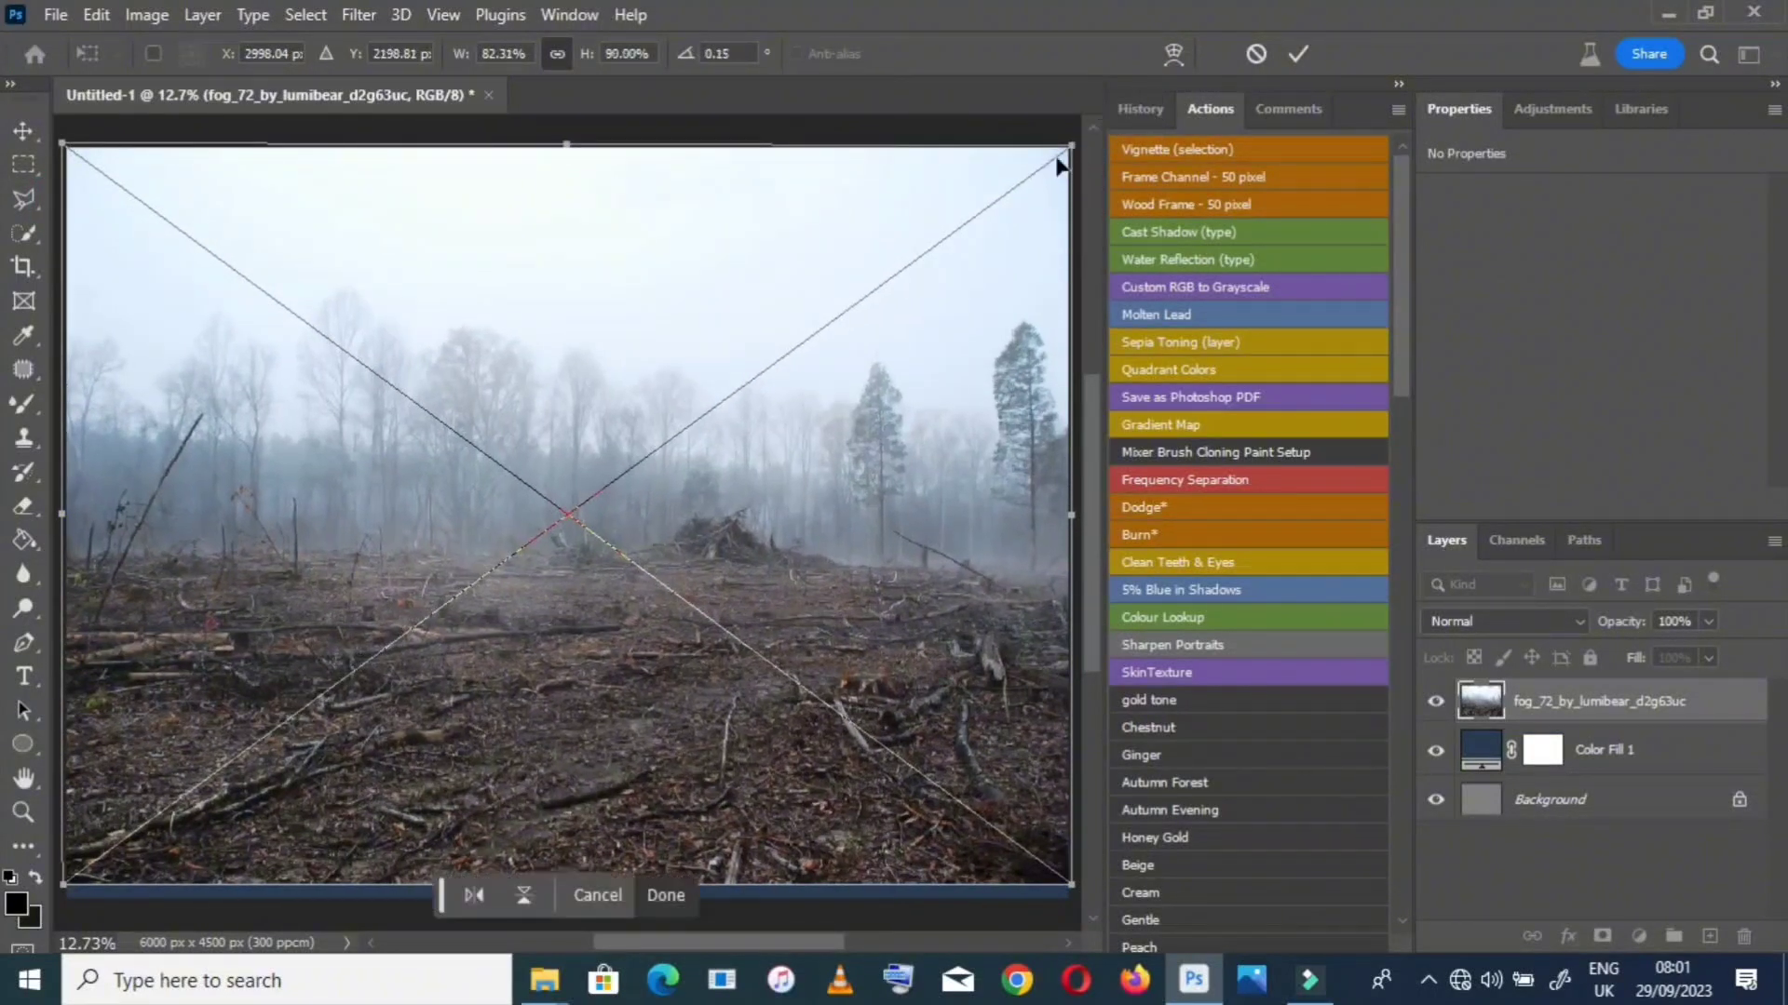
{"action": "scroll", "coordinate": [998, 477], "scroll_direction": "down", "scroll_amount": 2}
{"action": "left_click_drag", "start_coordinate": [1067, 785], "coordinate": [1069, 794]}
{"action": "left_click_drag", "start_coordinate": [58, 785], "coordinate": [58, 798]}
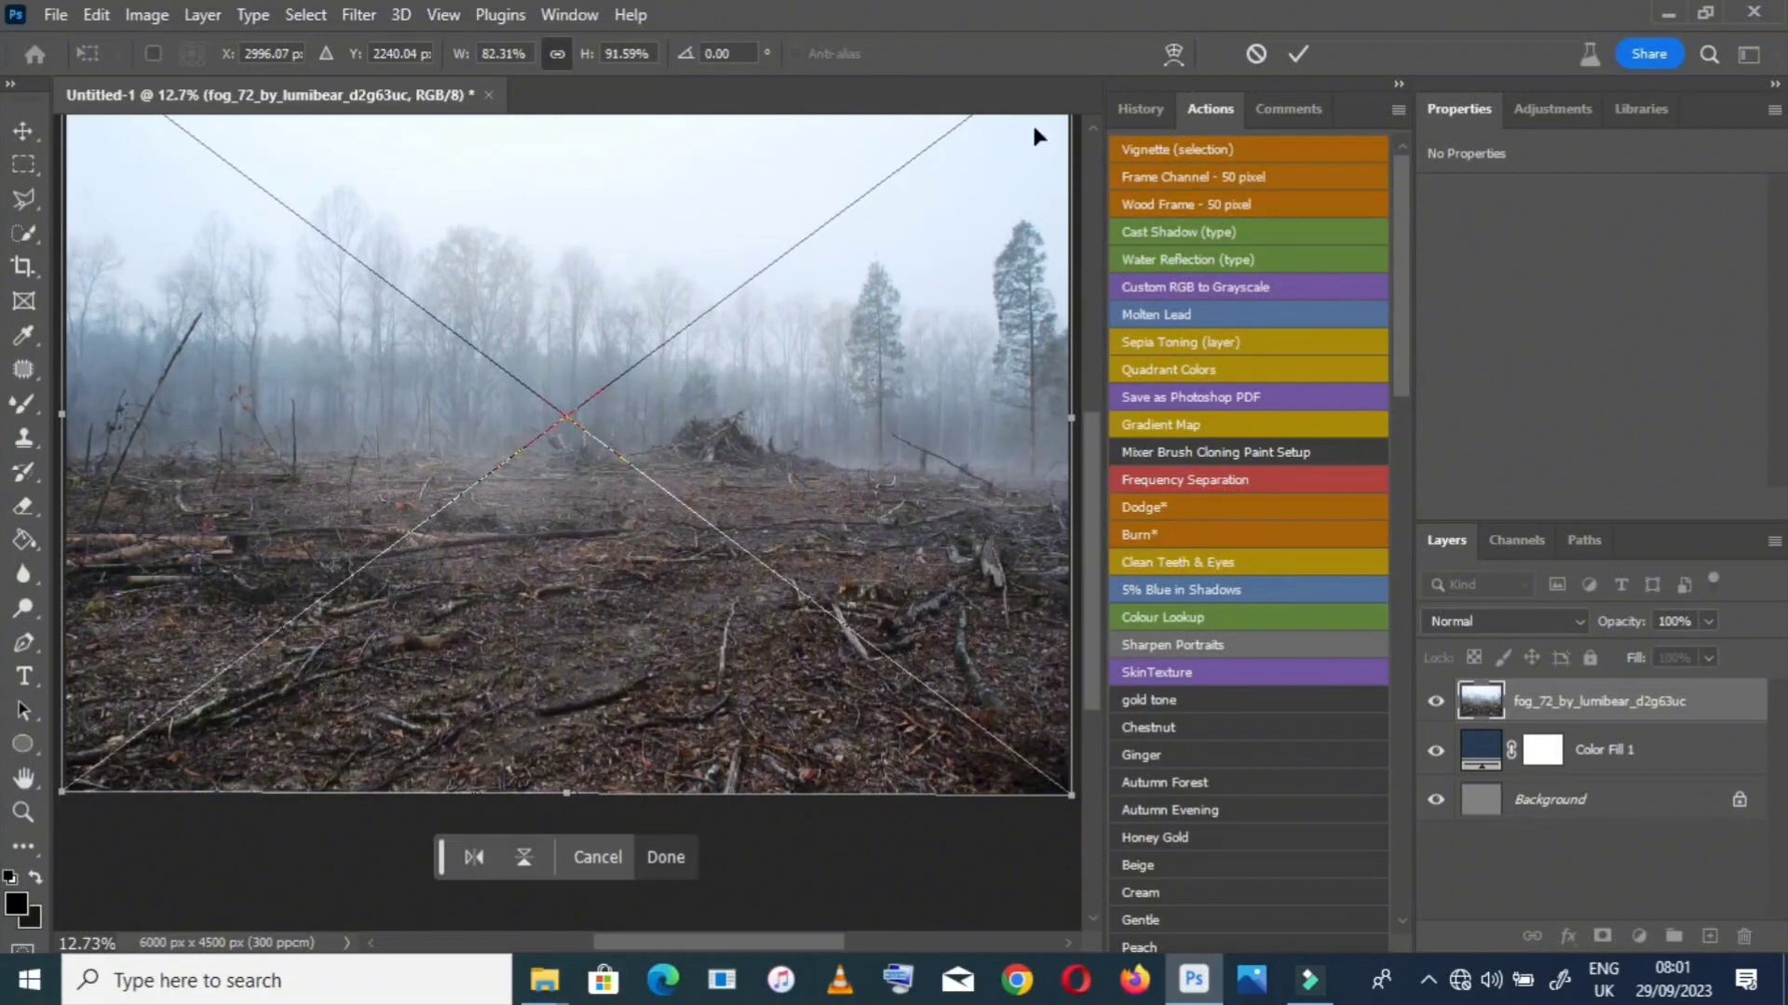
{"action": "left_click", "coordinate": [1299, 53]}
{"action": "key", "text": "h"}
{"action": "scroll", "coordinate": [494, 479], "scroll_direction": "up", "scroll_amount": 2}
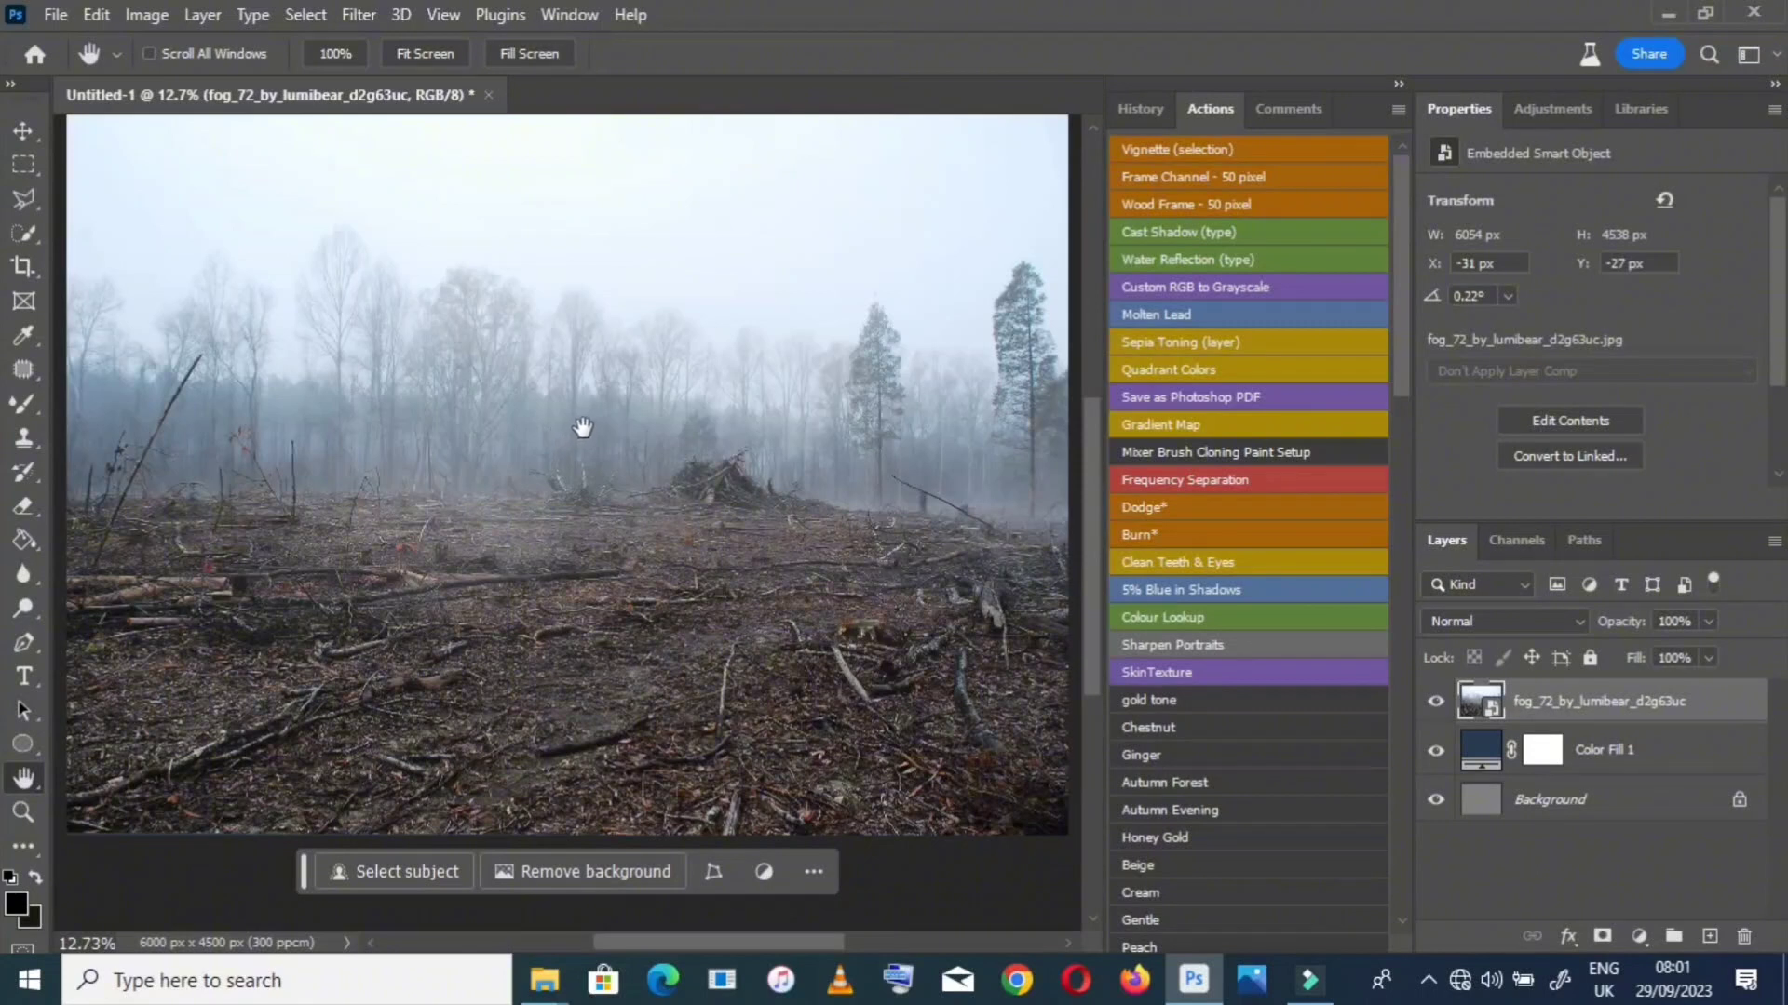
Flip the fog image horizontally in a free transform and apply it
{"action": "left_click", "coordinate": [22, 133]}
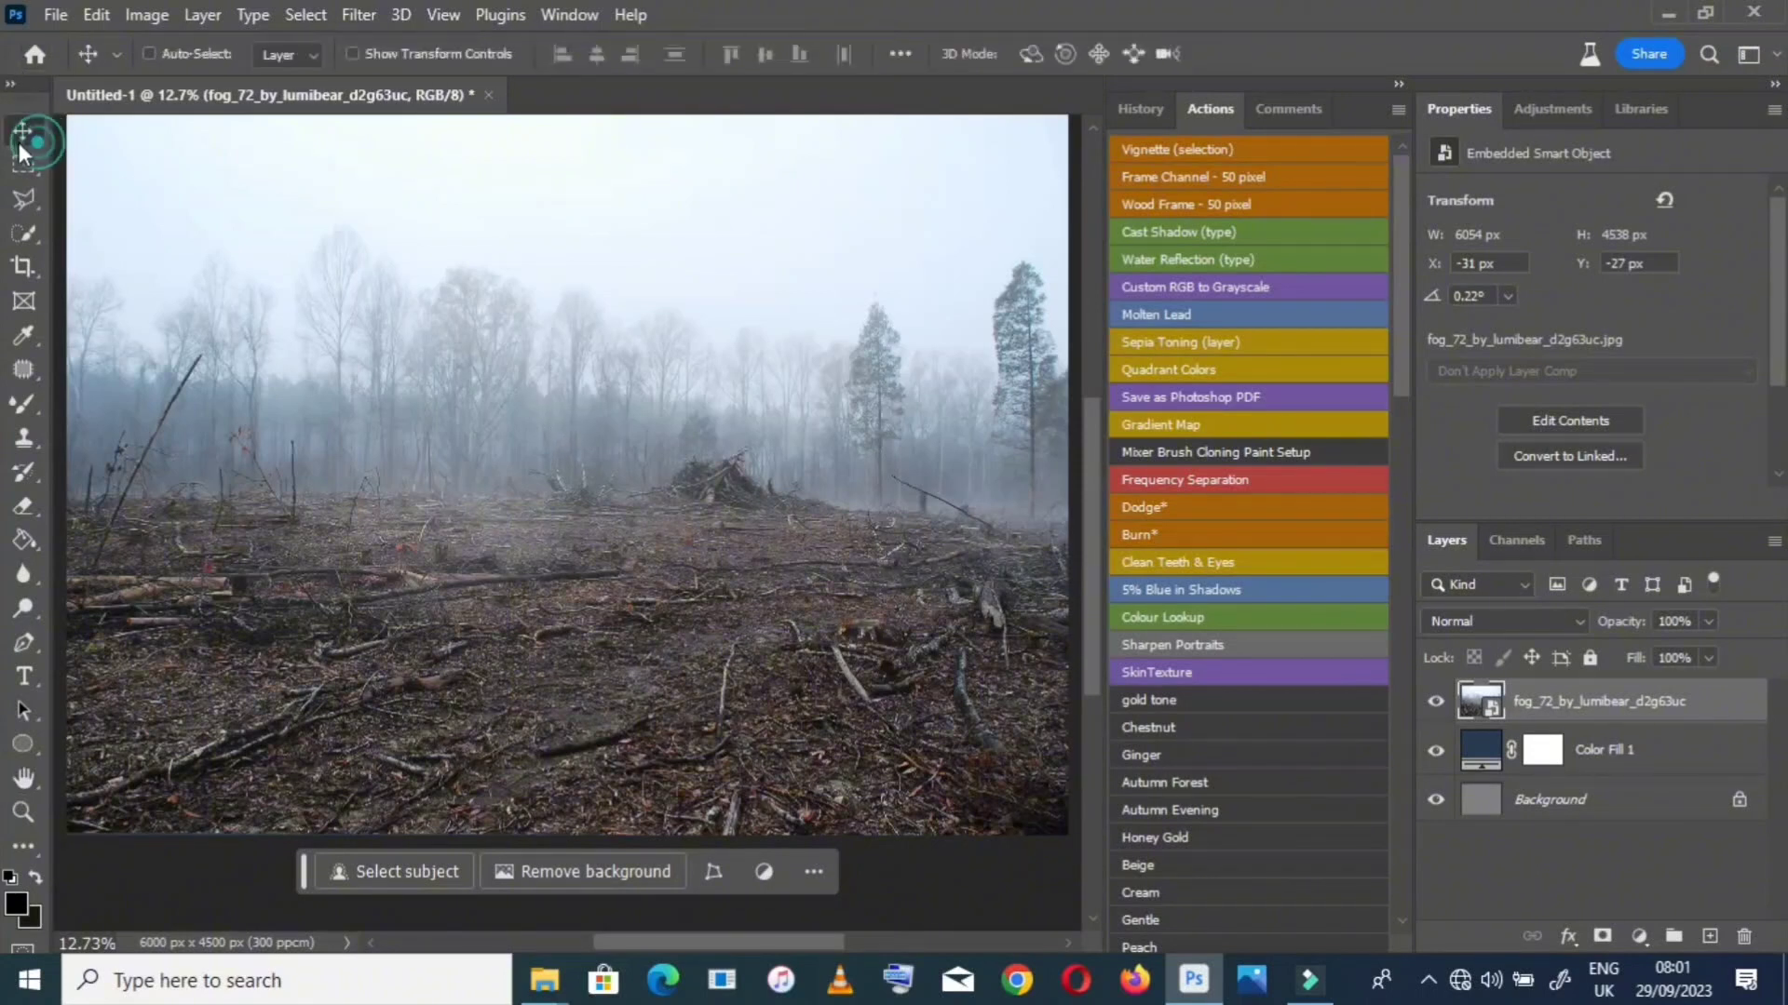
{"action": "left_click", "coordinate": [417, 53]}
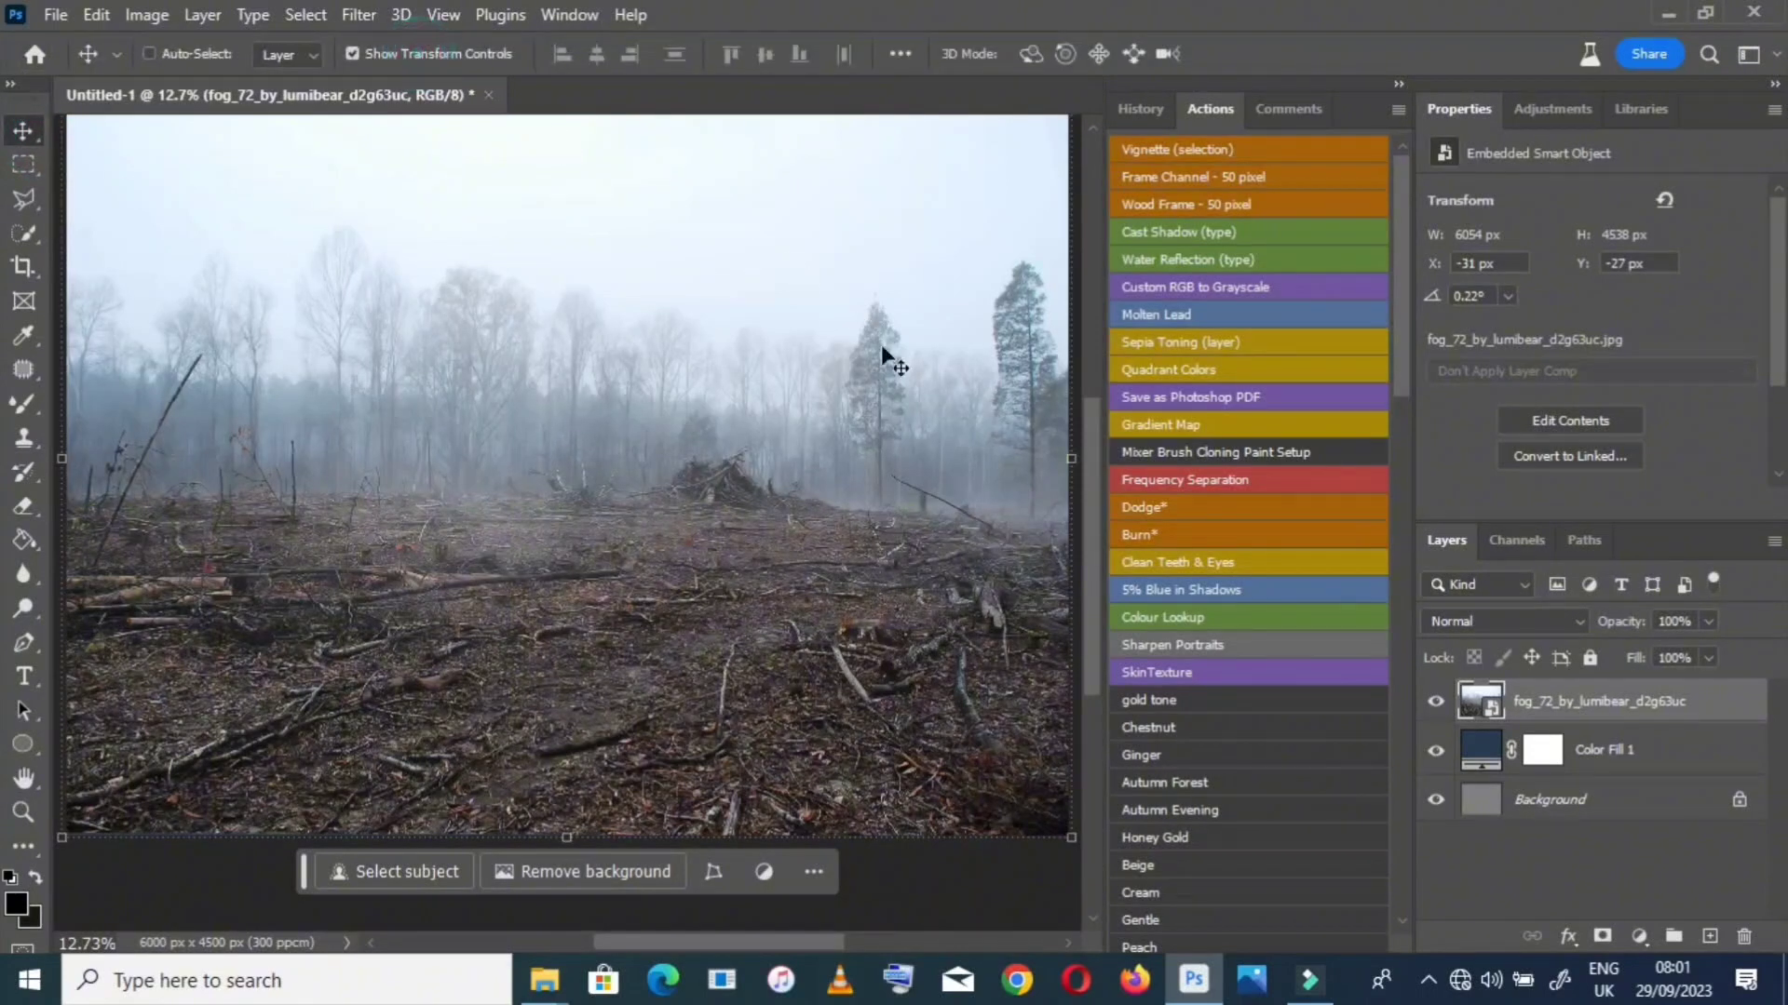
{"action": "left_click", "coordinate": [1075, 431]}
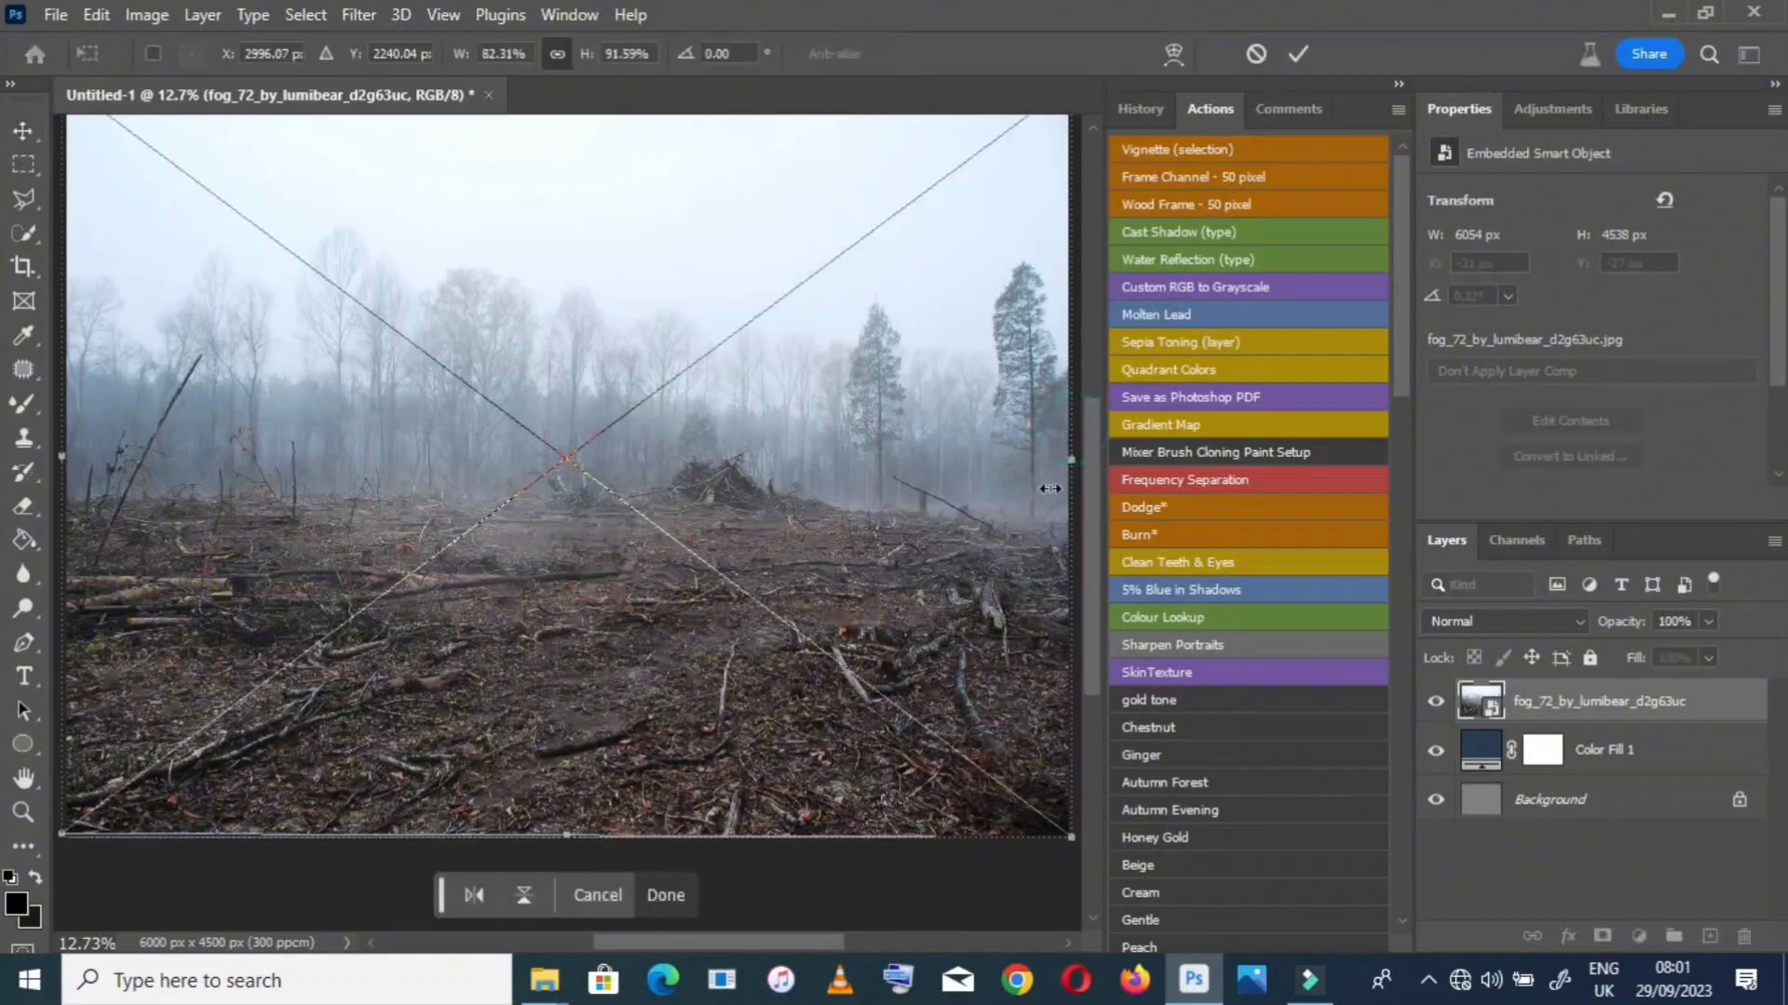
{"action": "right_click", "coordinate": [955, 583]}
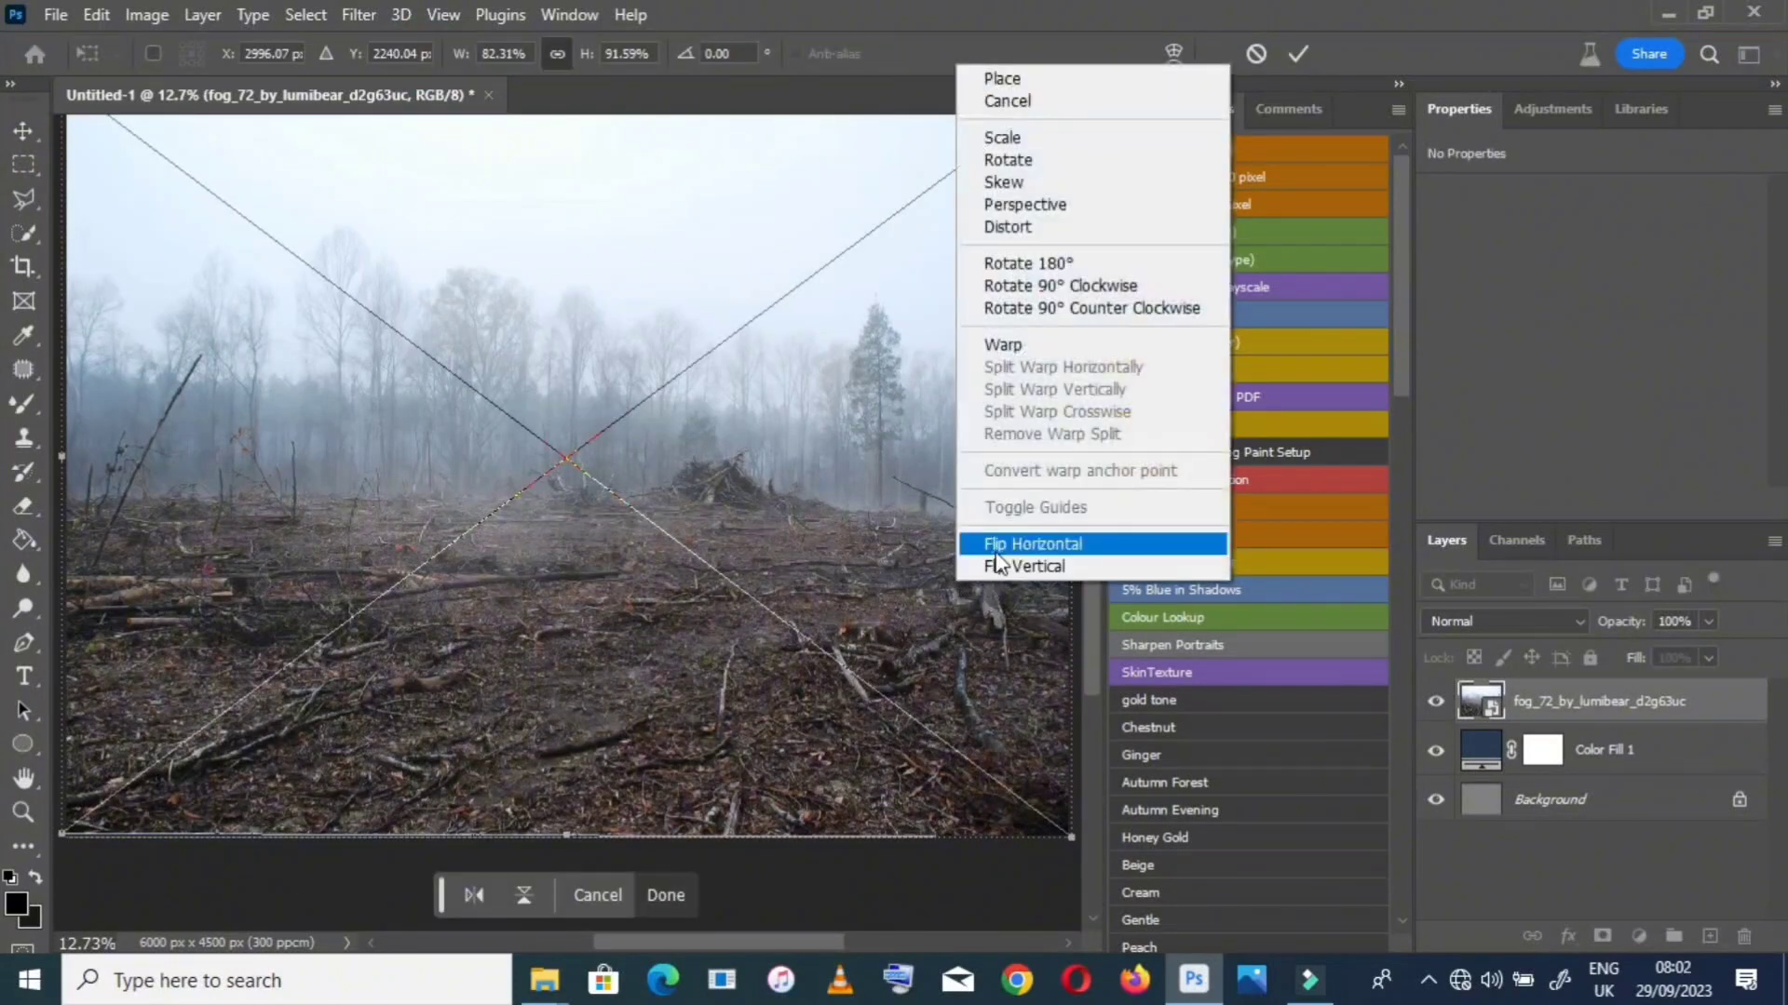
{"action": "left_click", "coordinate": [992, 549]}
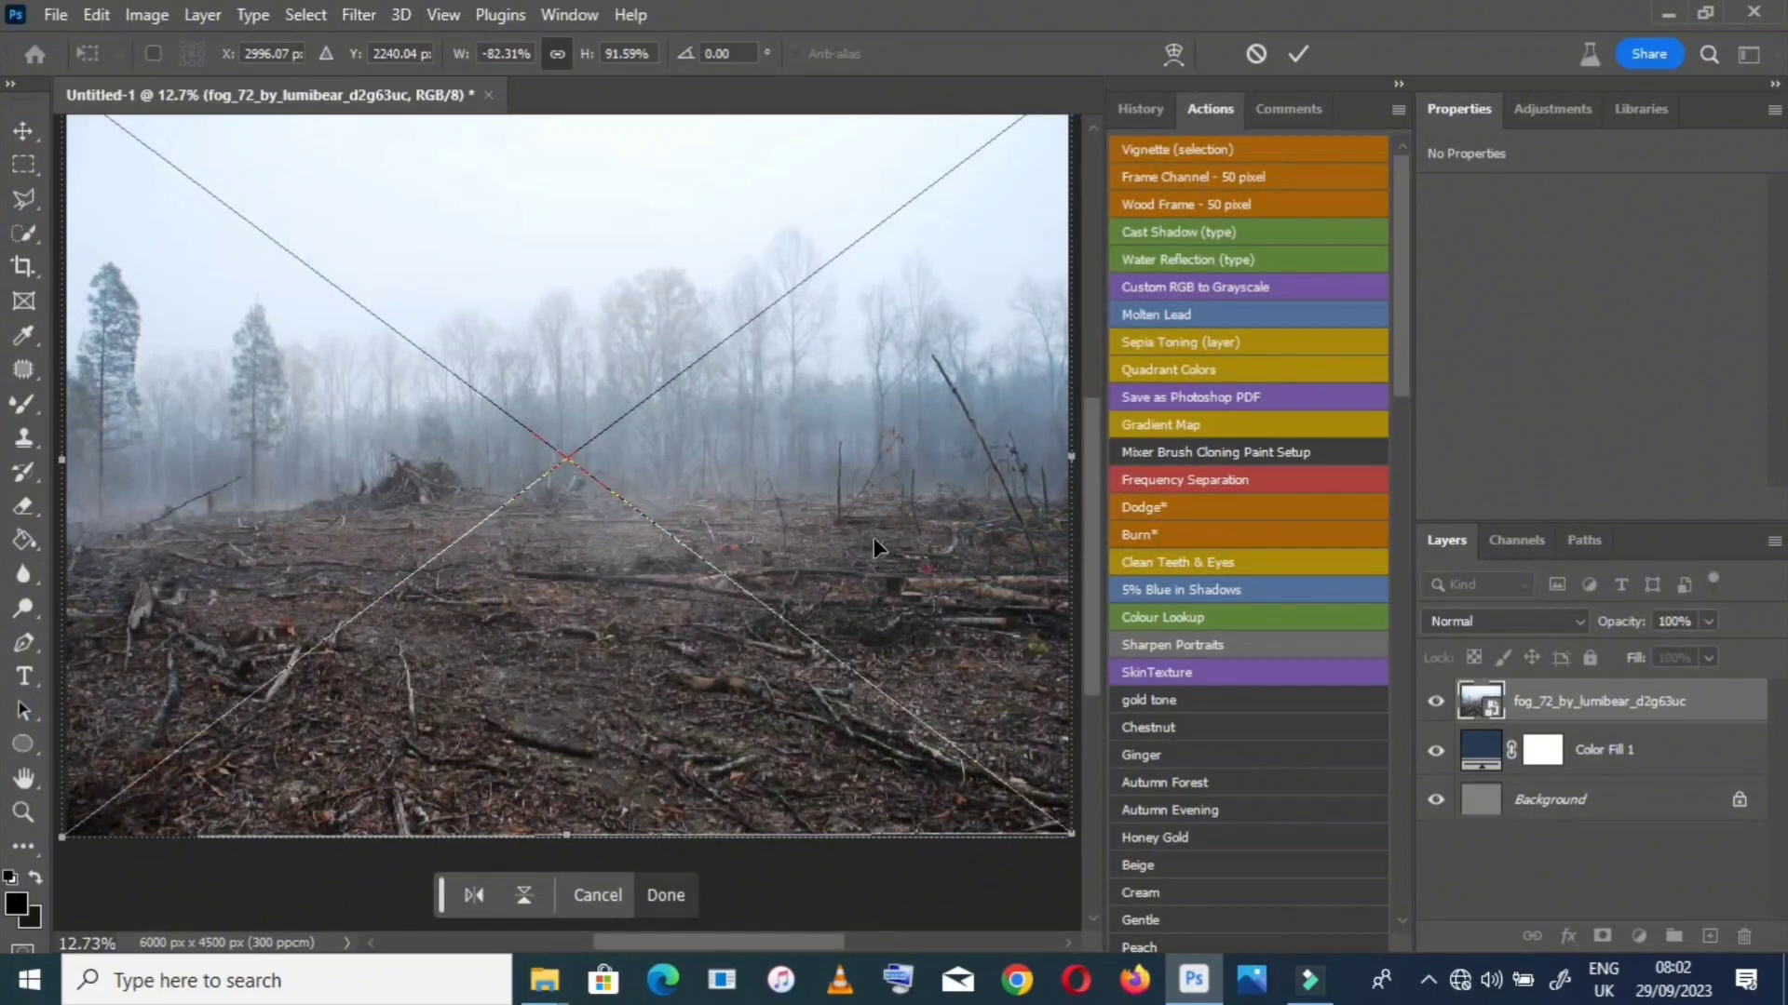
{"action": "left_click", "coordinate": [1307, 60]}
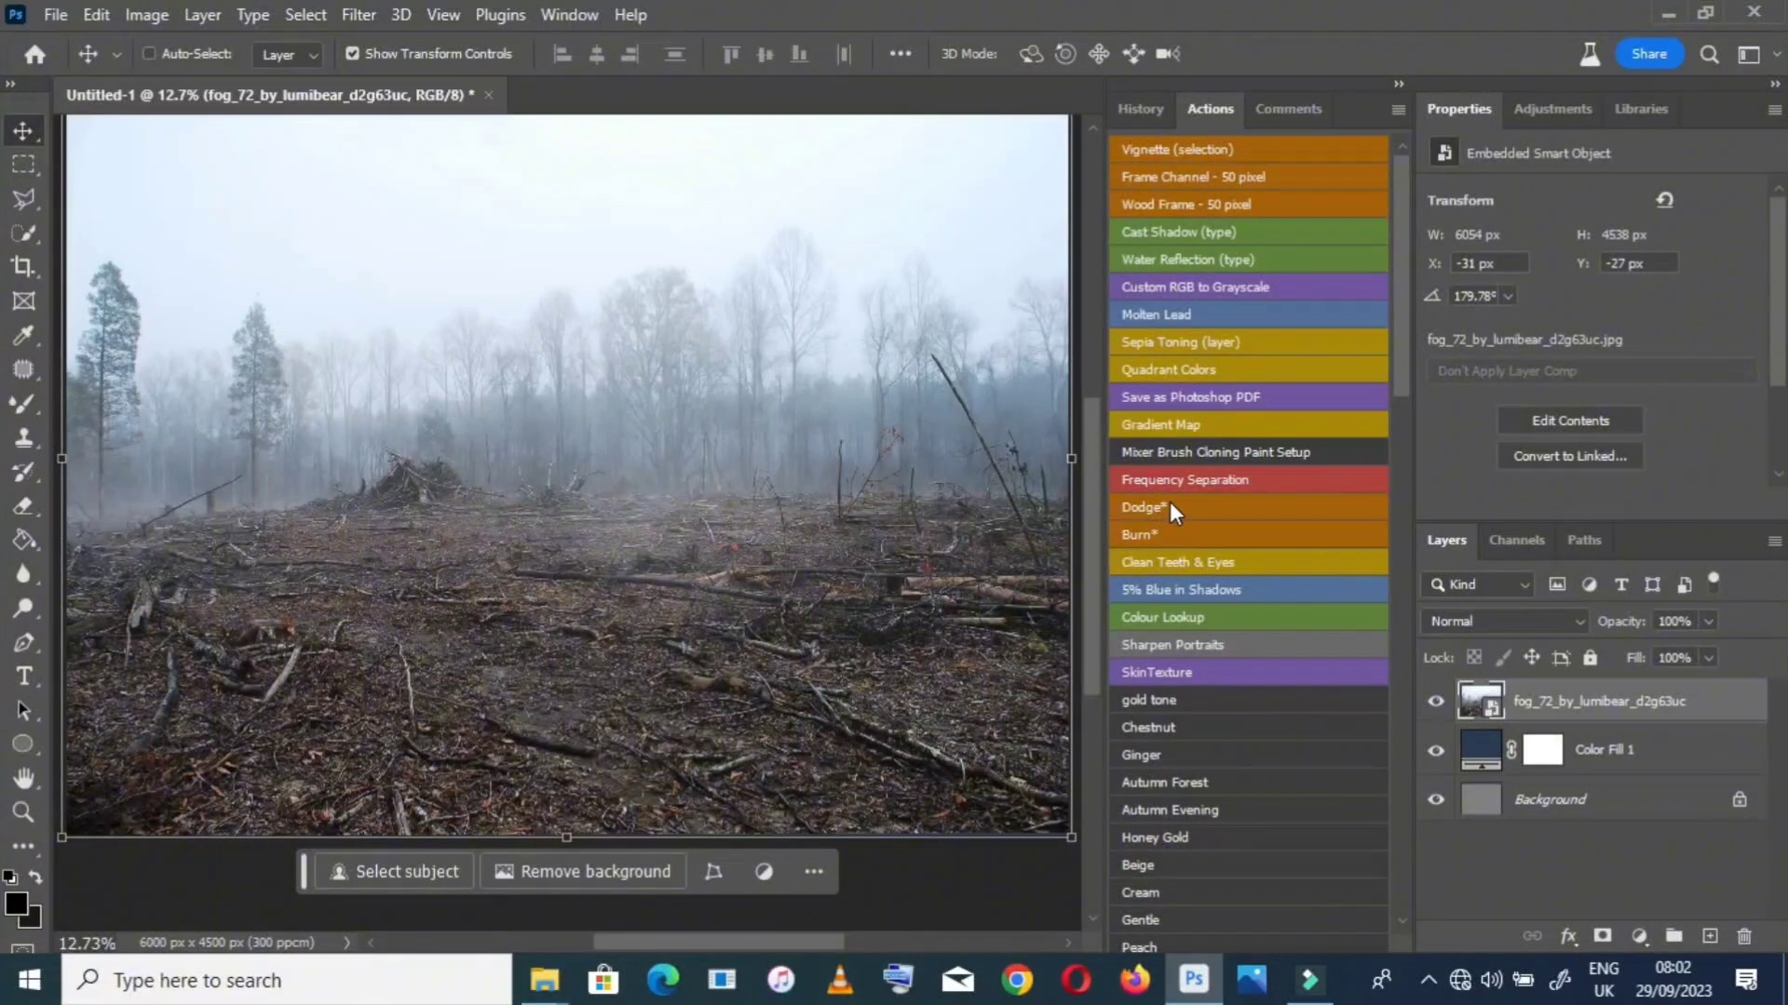
Duplicate the fog_72_by_lumibear_d2g63uc layer and add a layer mask to the copy
{"action": "key", "text": "ctrl"}
{"action": "key", "text": "ctrl+j"}
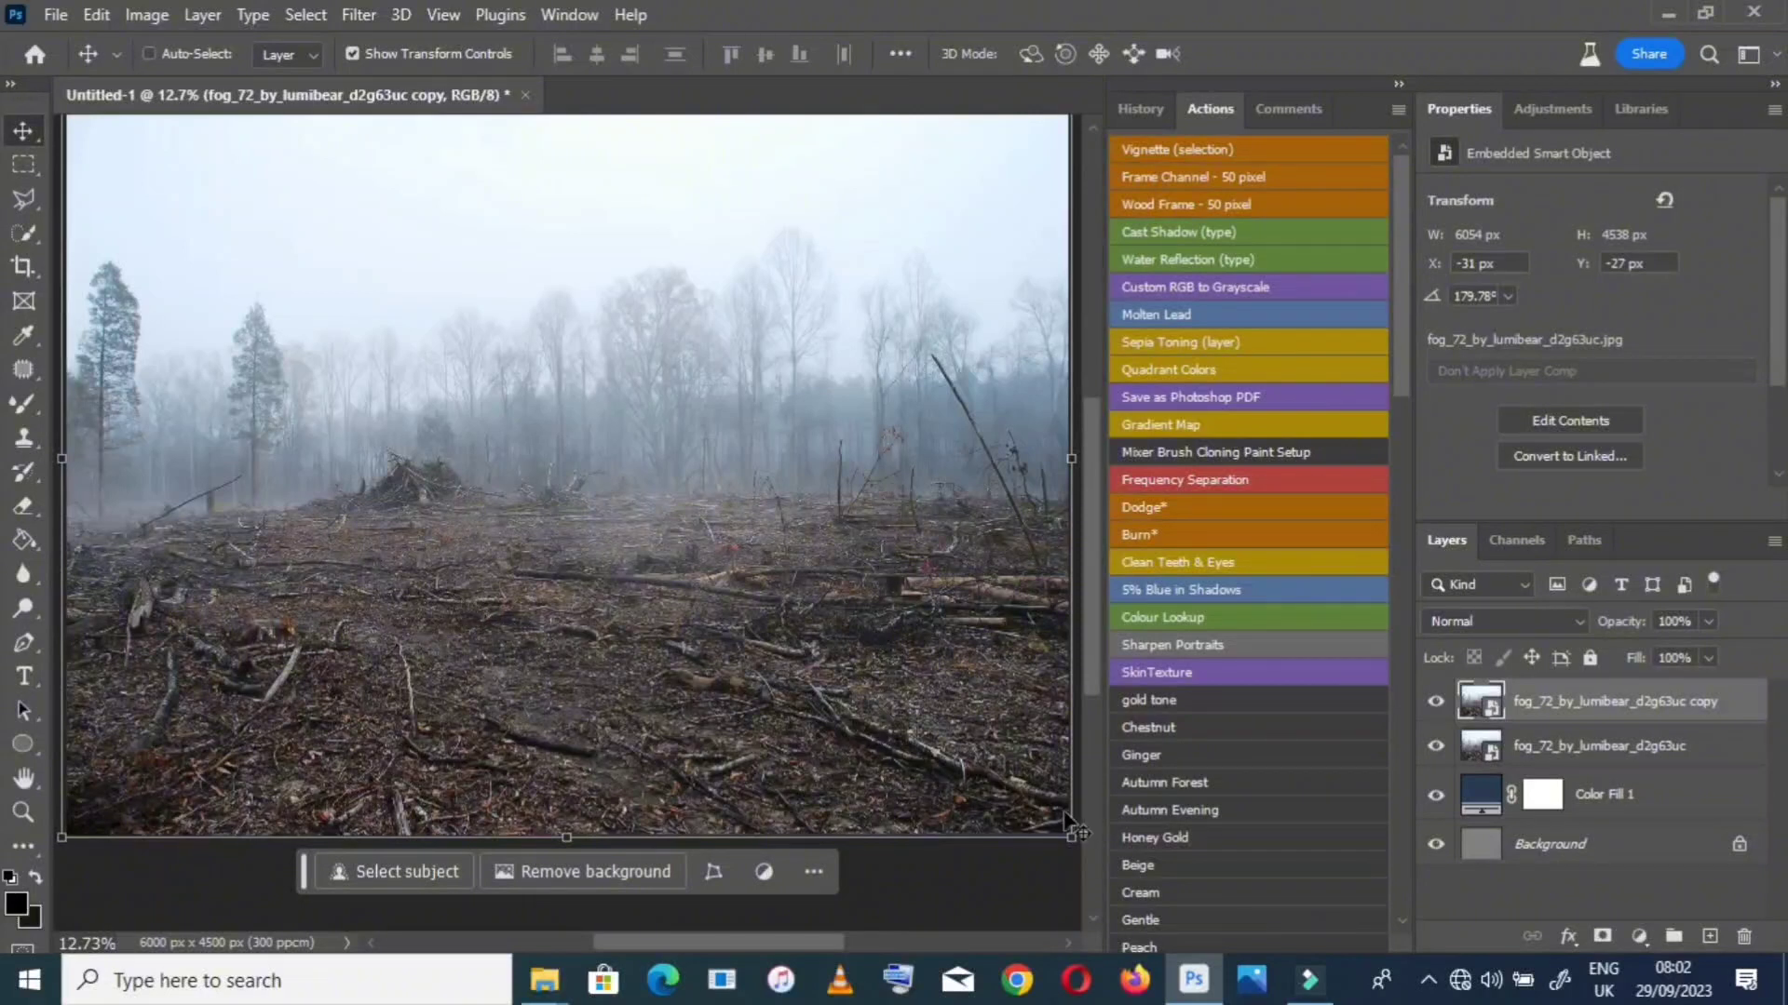
{"action": "left_click", "coordinate": [1603, 937]}
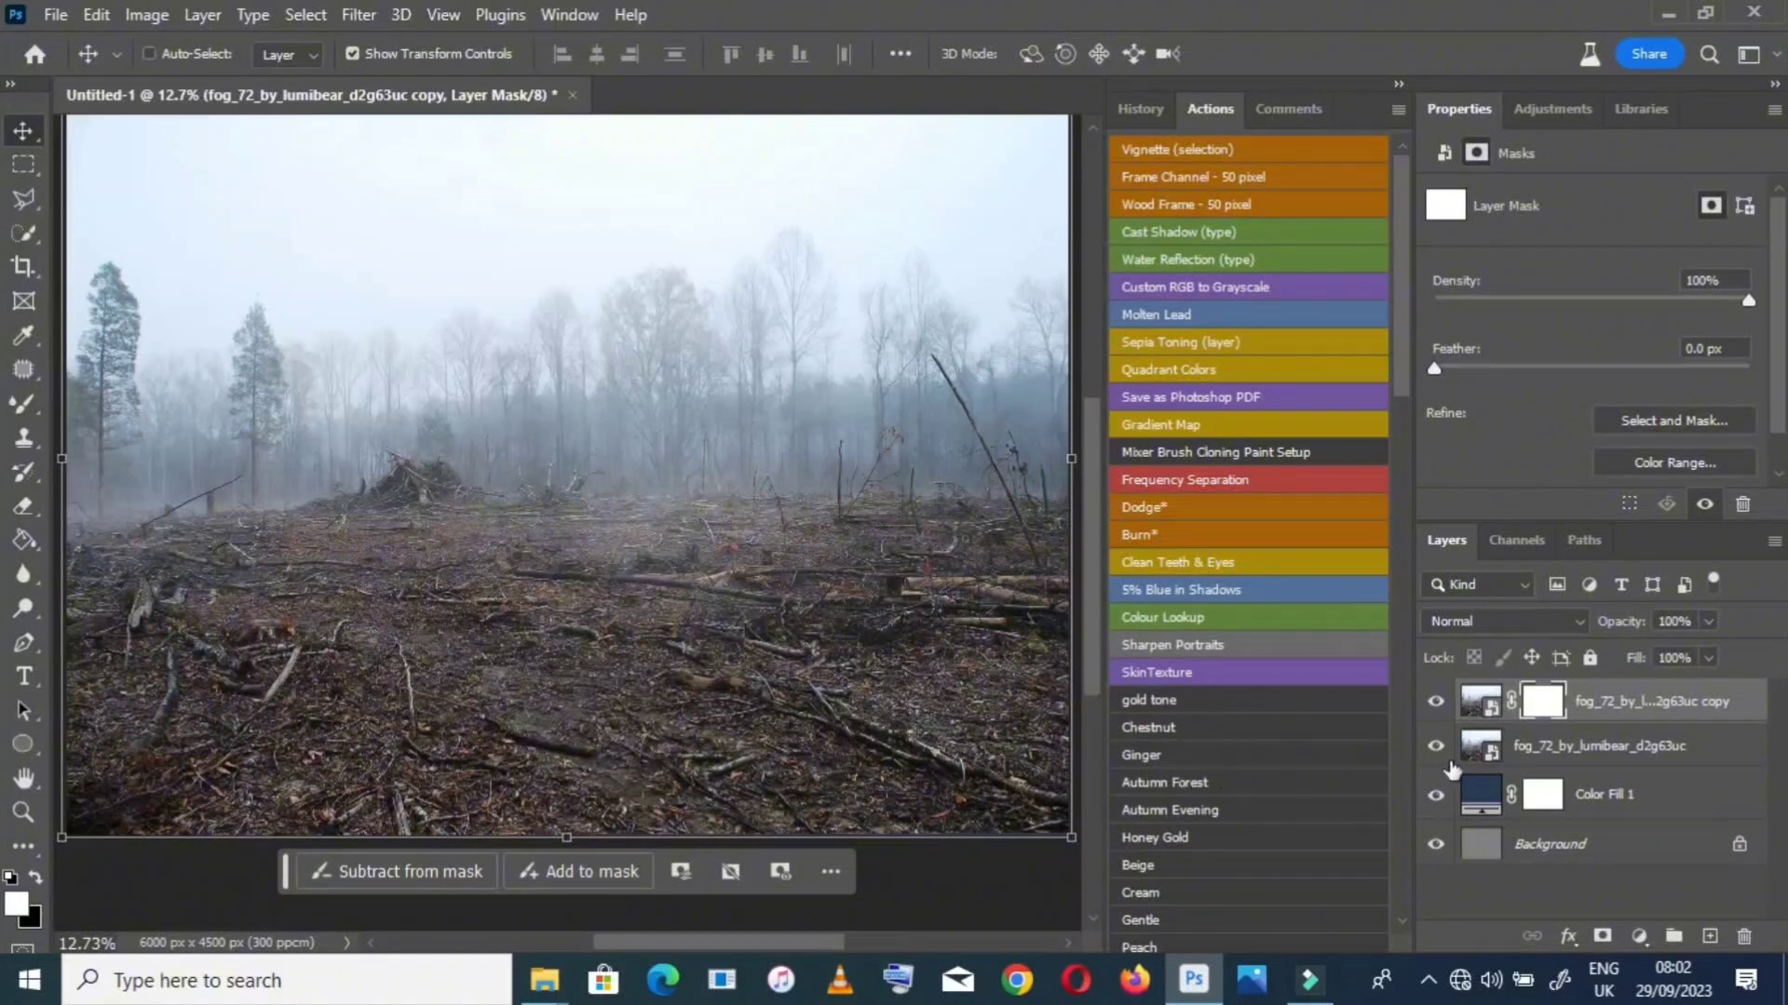
Set the original fog layer's blend mode to Multiply and the fog copy's blend mode to Normal
{"action": "left_click", "coordinate": [1480, 745]}
{"action": "left_click", "coordinate": [1466, 616]}
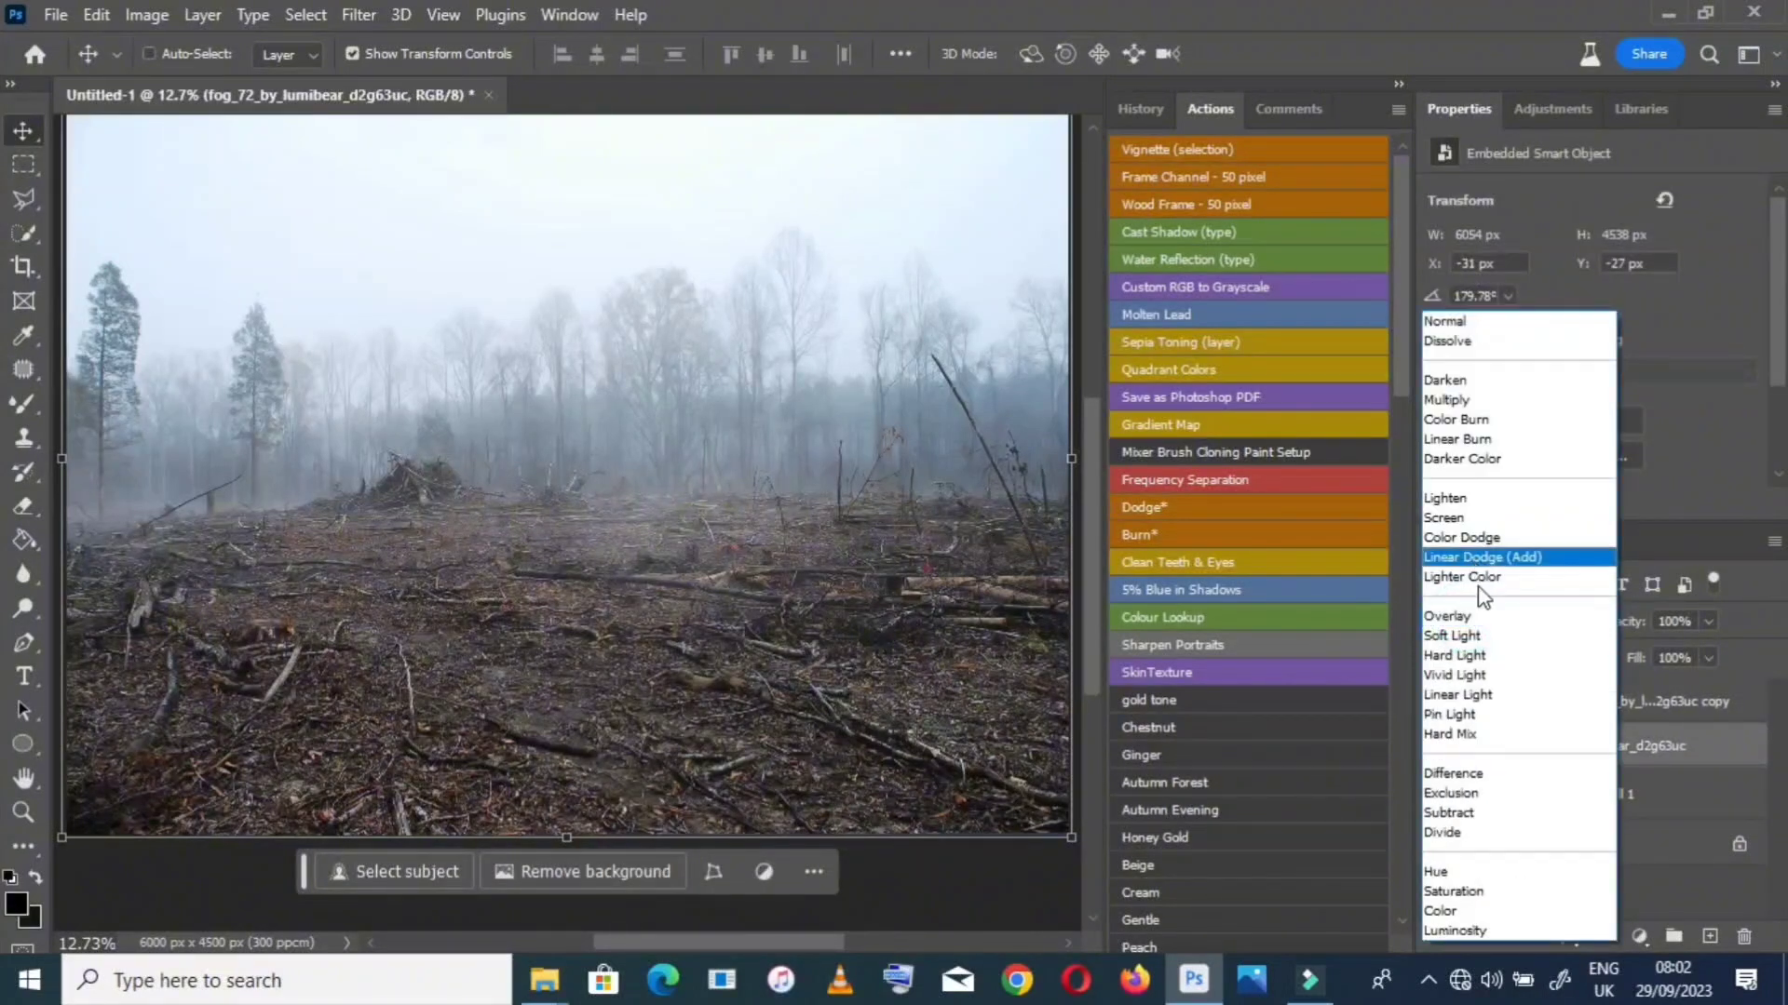
{"action": "left_click", "coordinate": [1488, 401]}
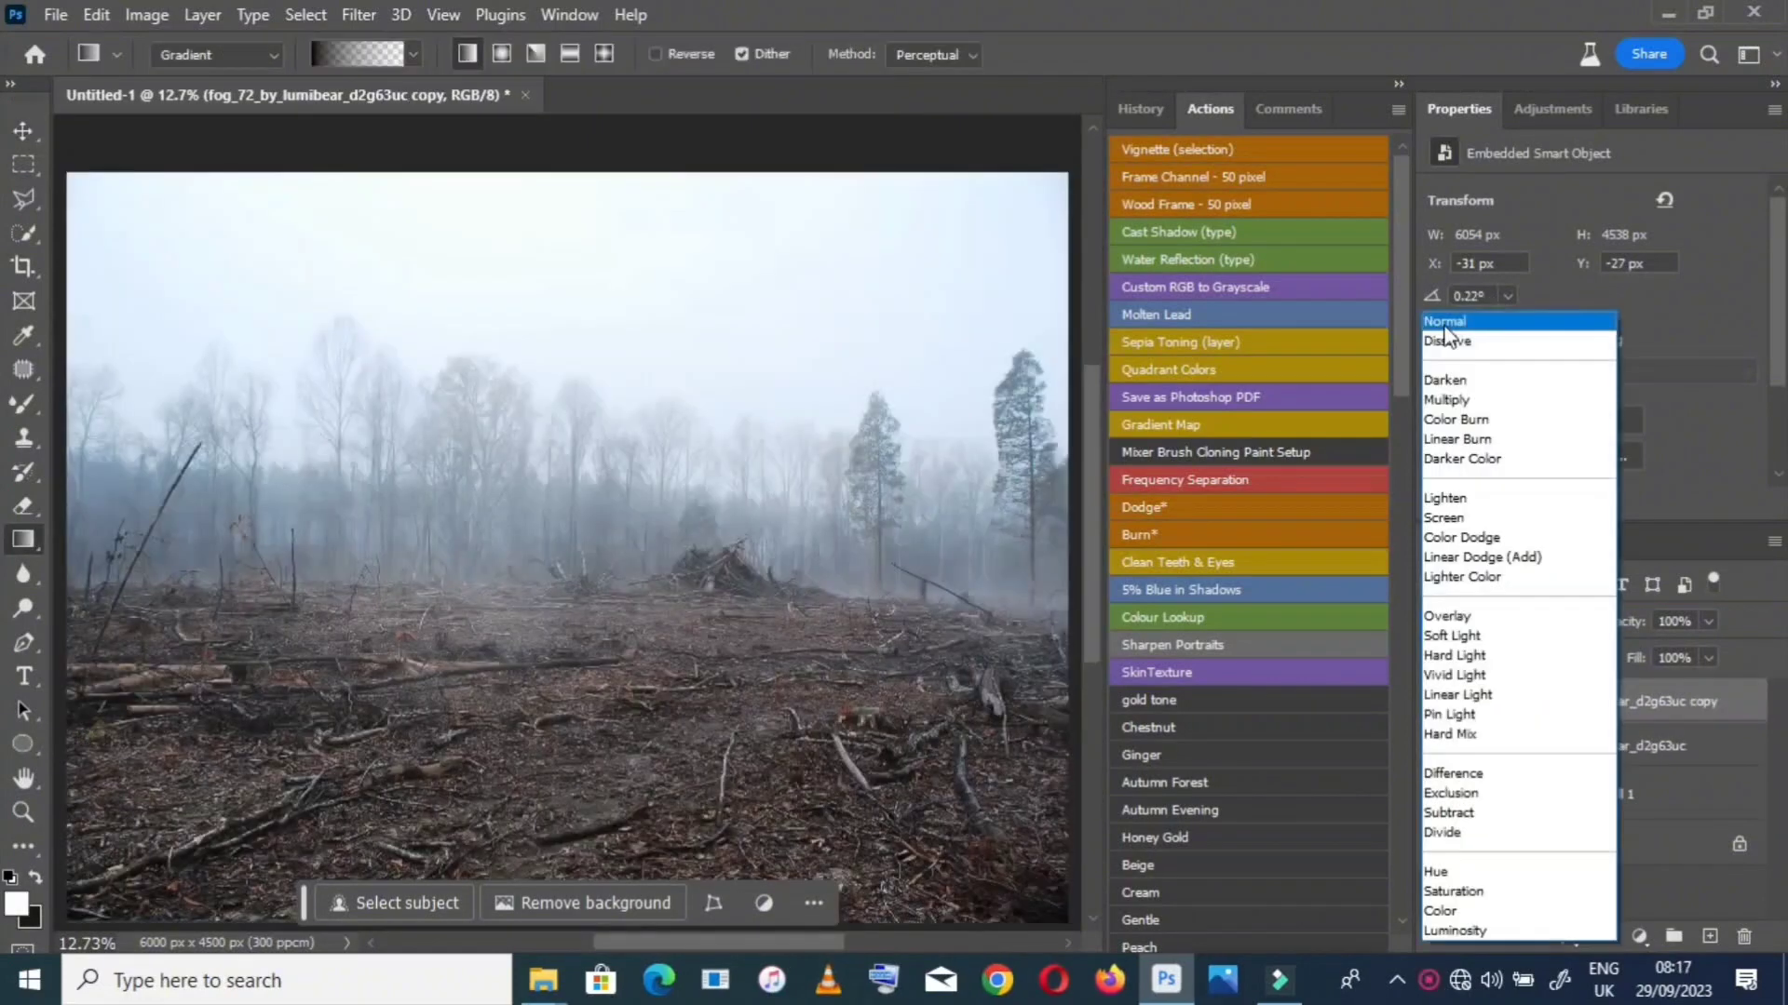
{"action": "left_click", "coordinate": [1452, 319]}
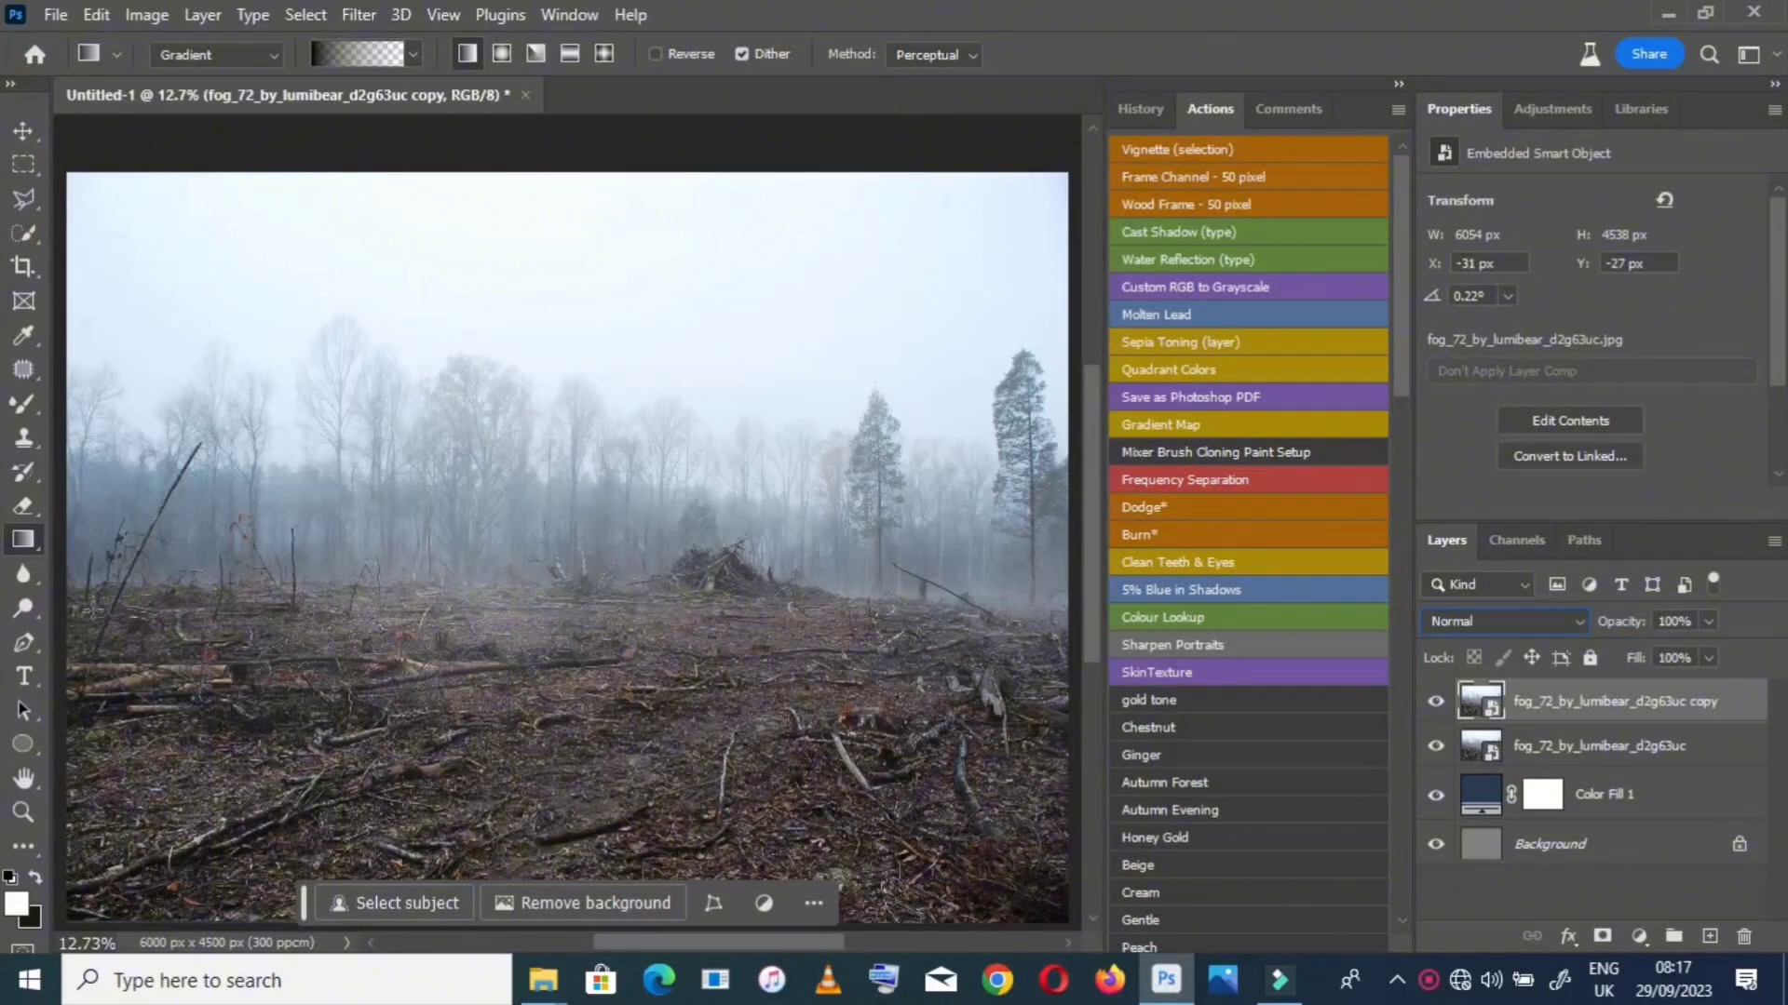
Add a layer mask to the fog copy and apply black-to-transparent linear gradients from the sky down to mask out its upper part
{"action": "left_click_drag", "start_coordinate": [28, 545], "coordinate": [104, 538]}
{"action": "left_click", "coordinate": [1603, 936]}
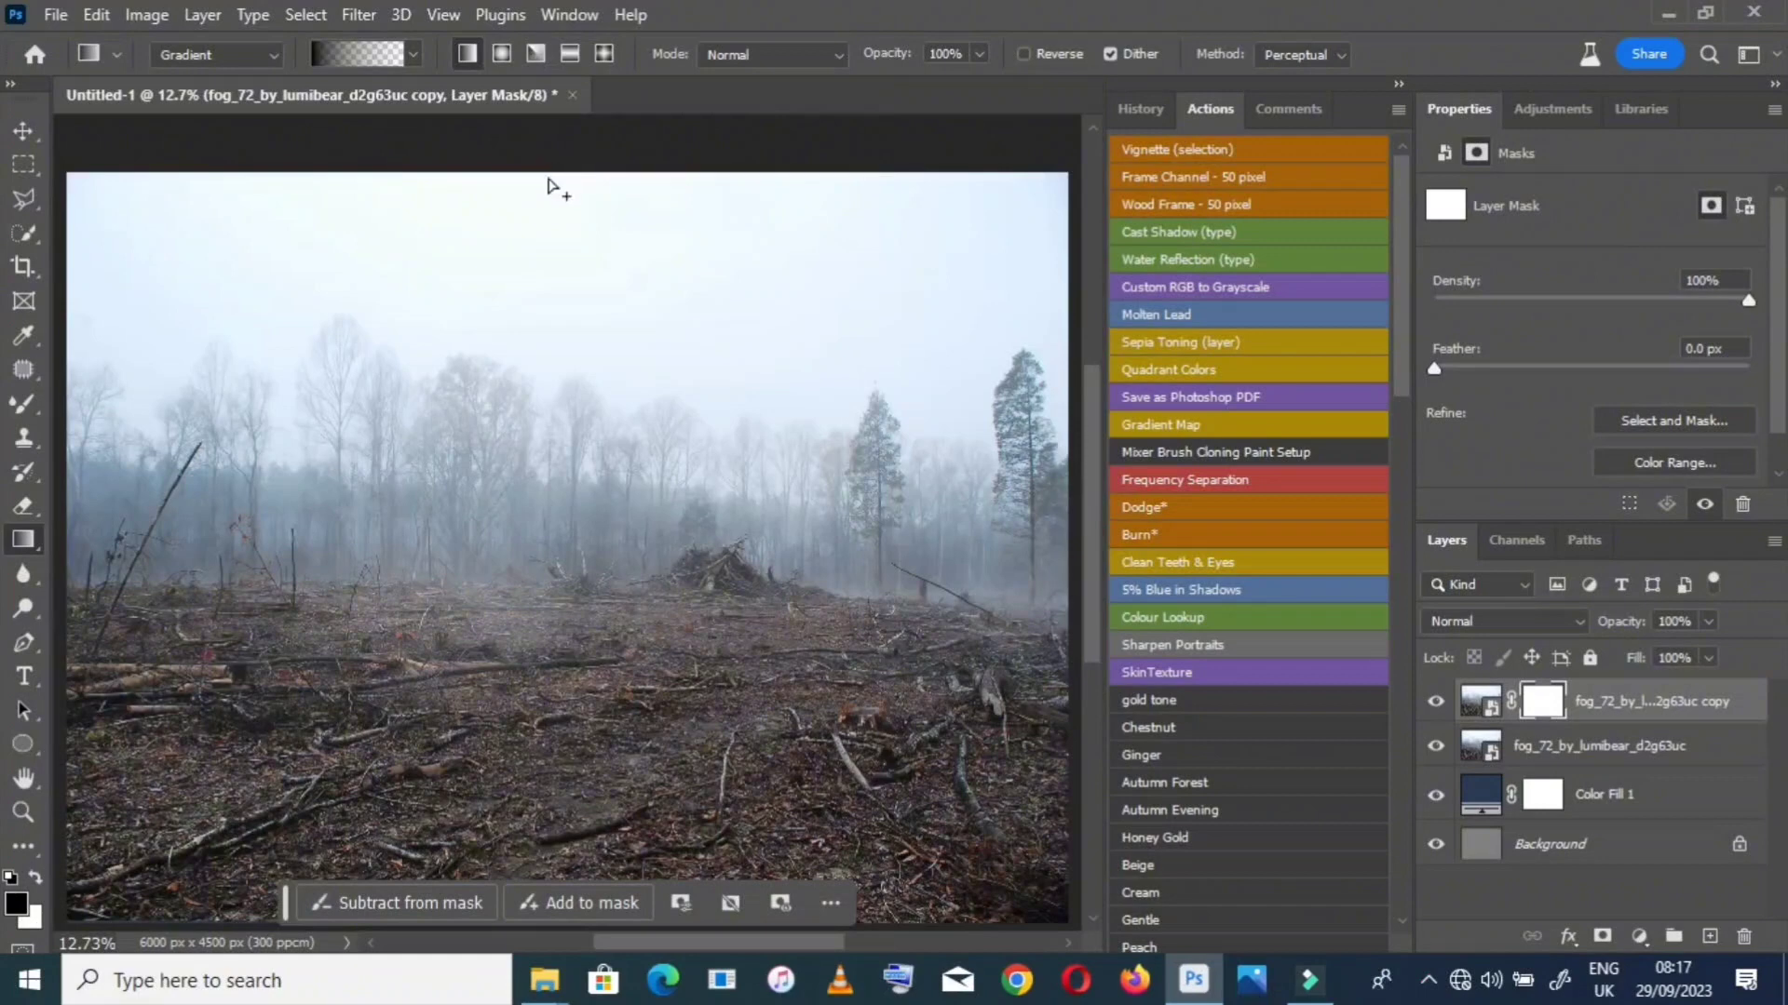
{"action": "left_click_drag", "start_coordinate": [548, 176], "coordinate": [542, 281]}
{"action": "left_click_drag", "start_coordinate": [541, 537], "coordinate": [520, 182]}
{"action": "left_click_drag", "start_coordinate": [562, 329], "coordinate": [568, 789]}
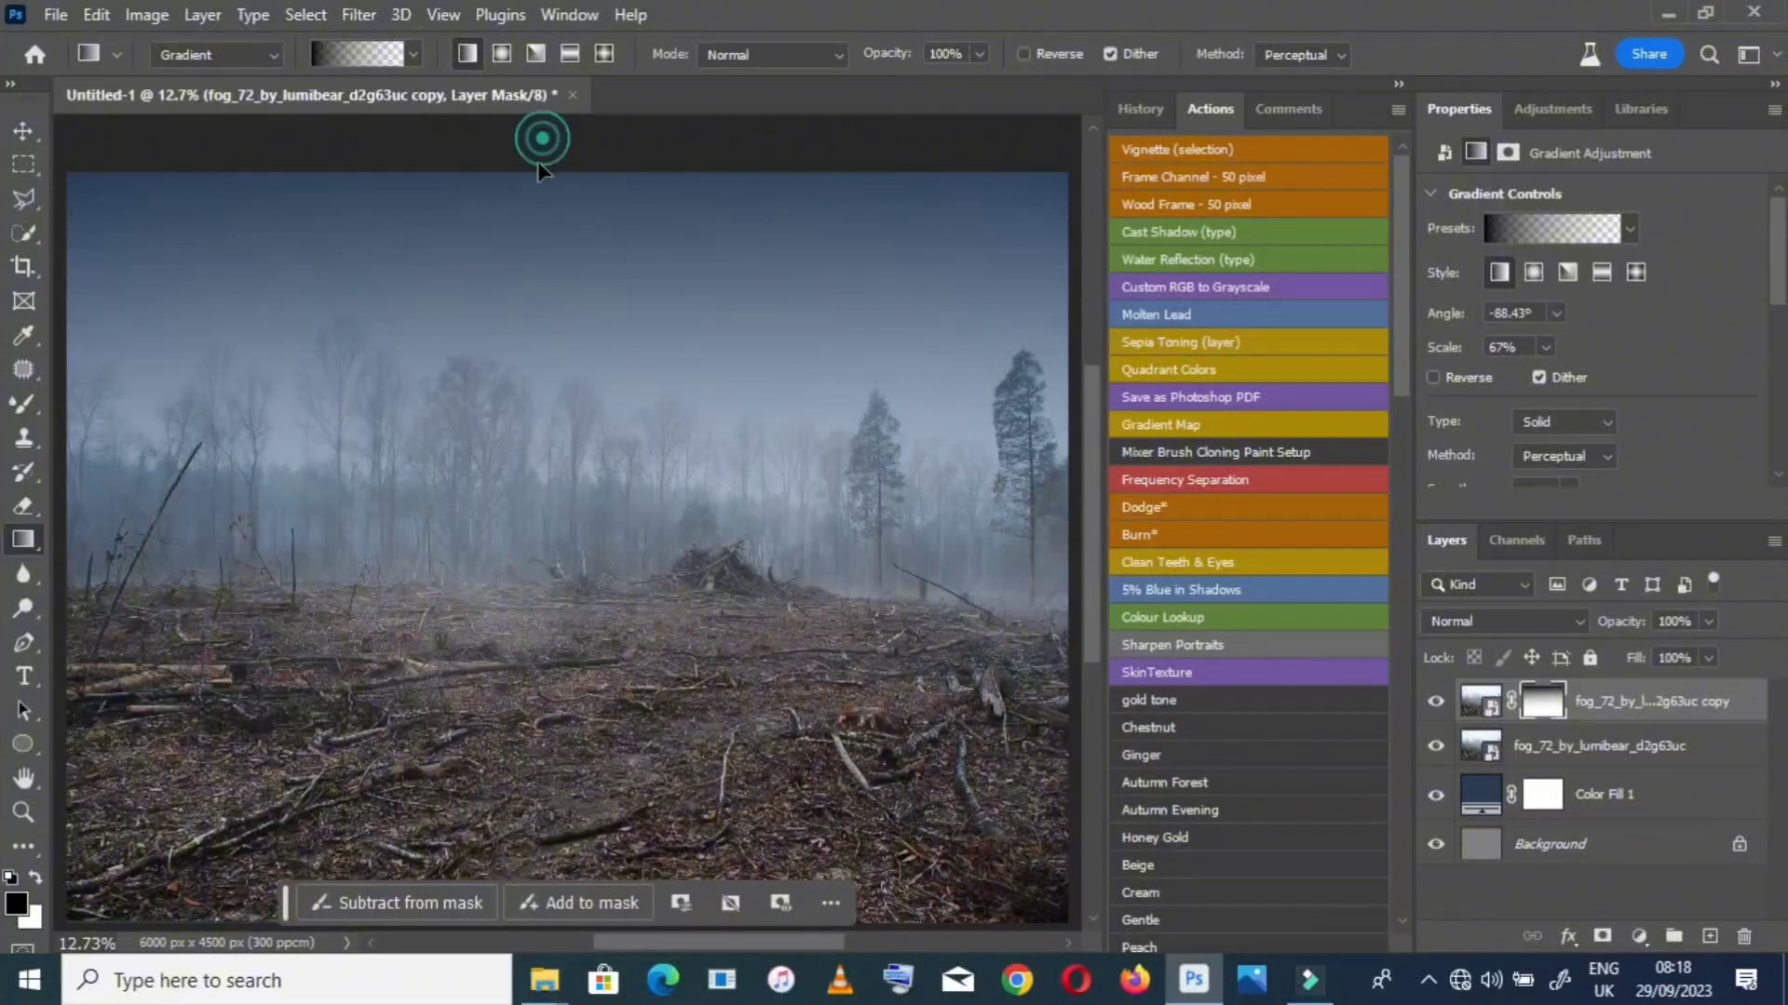
{"action": "left_click_drag", "start_coordinate": [549, 355], "coordinate": [567, 539]}
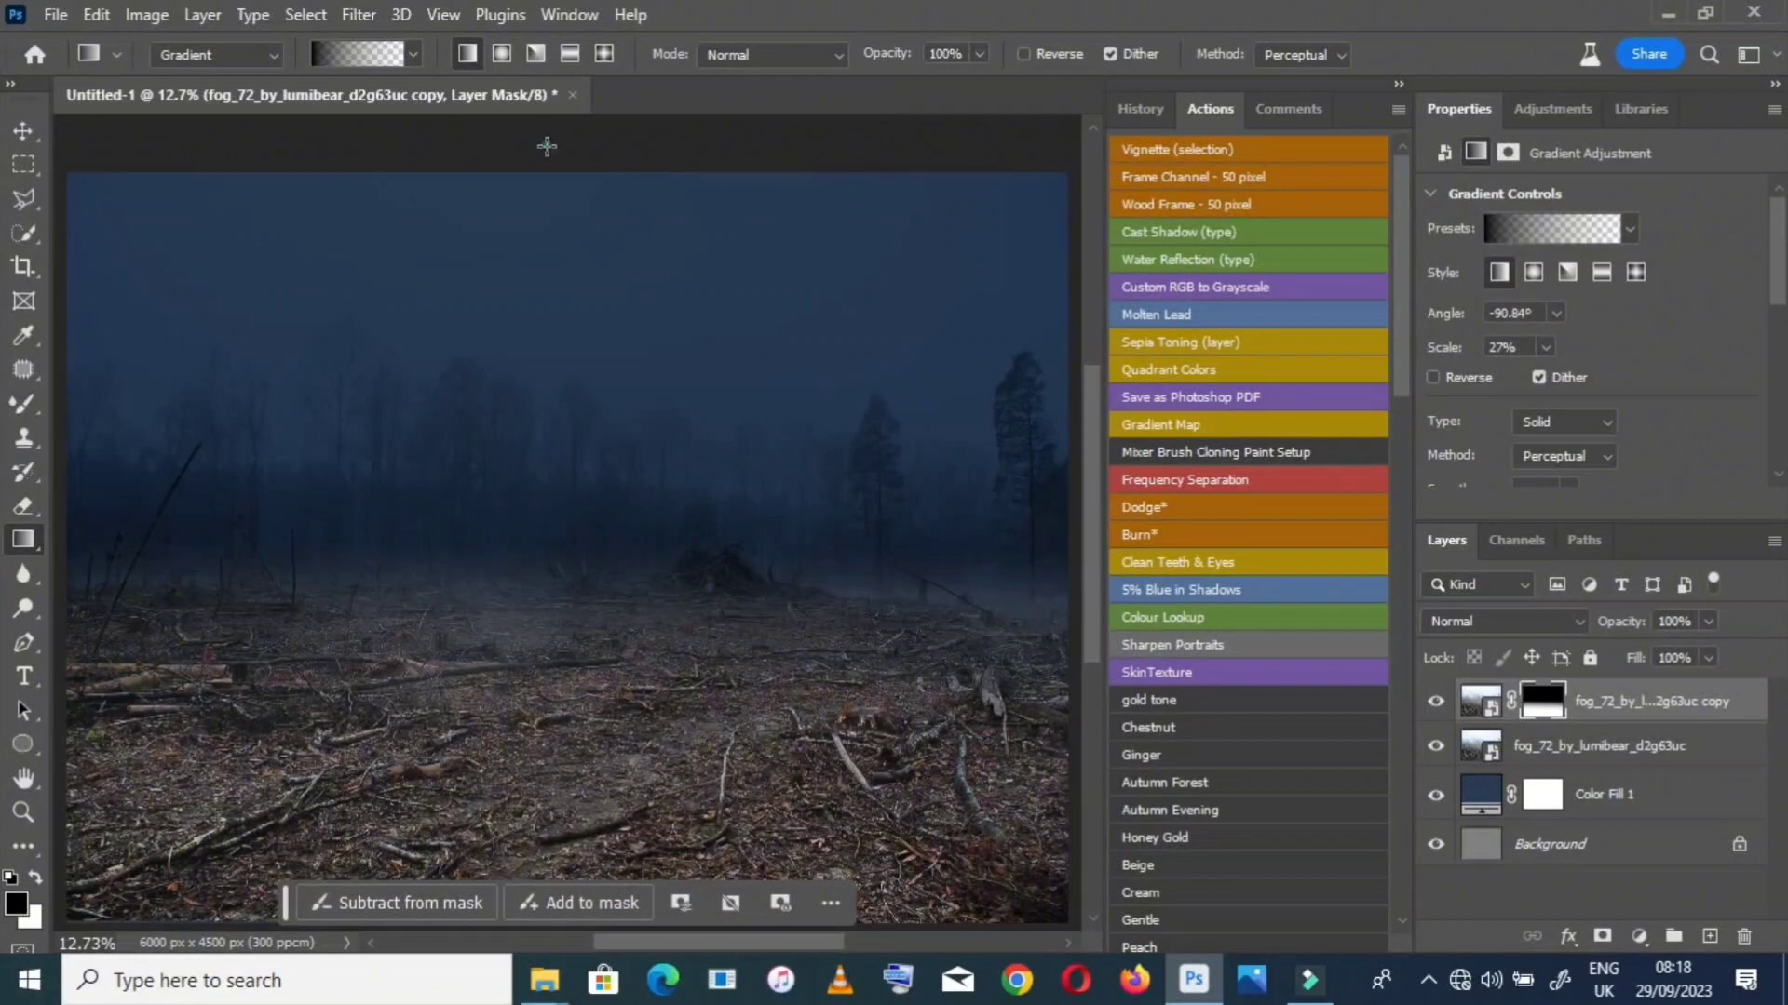
Extend the fog copy's mask with more black-to-transparent gradients, hiding the sky and trees down to the near edge of the horizon
{"action": "left_click_drag", "start_coordinate": [538, 168], "coordinate": [568, 371]}
{"action": "left_click_drag", "start_coordinate": [552, 557], "coordinate": [562, 709]}
{"action": "left_click_drag", "start_coordinate": [556, 155], "coordinate": [550, 645]}
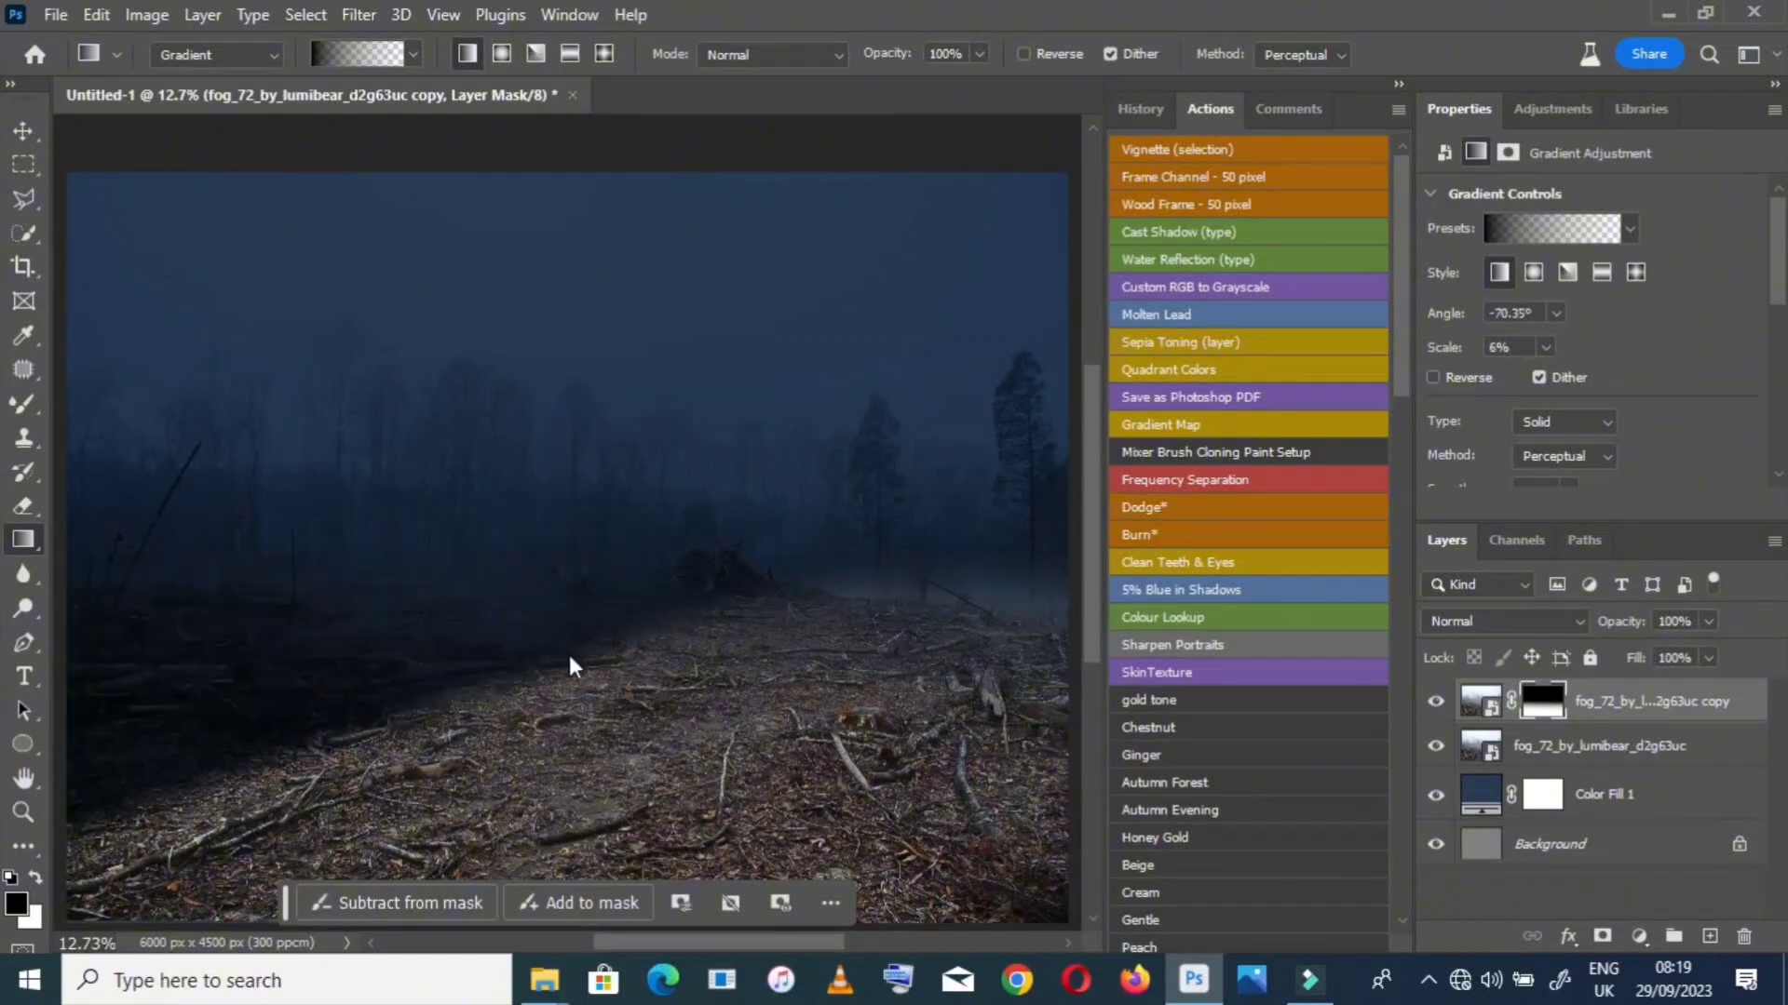
{"action": "left_click_drag", "start_coordinate": [571, 662], "coordinate": [555, 624]}
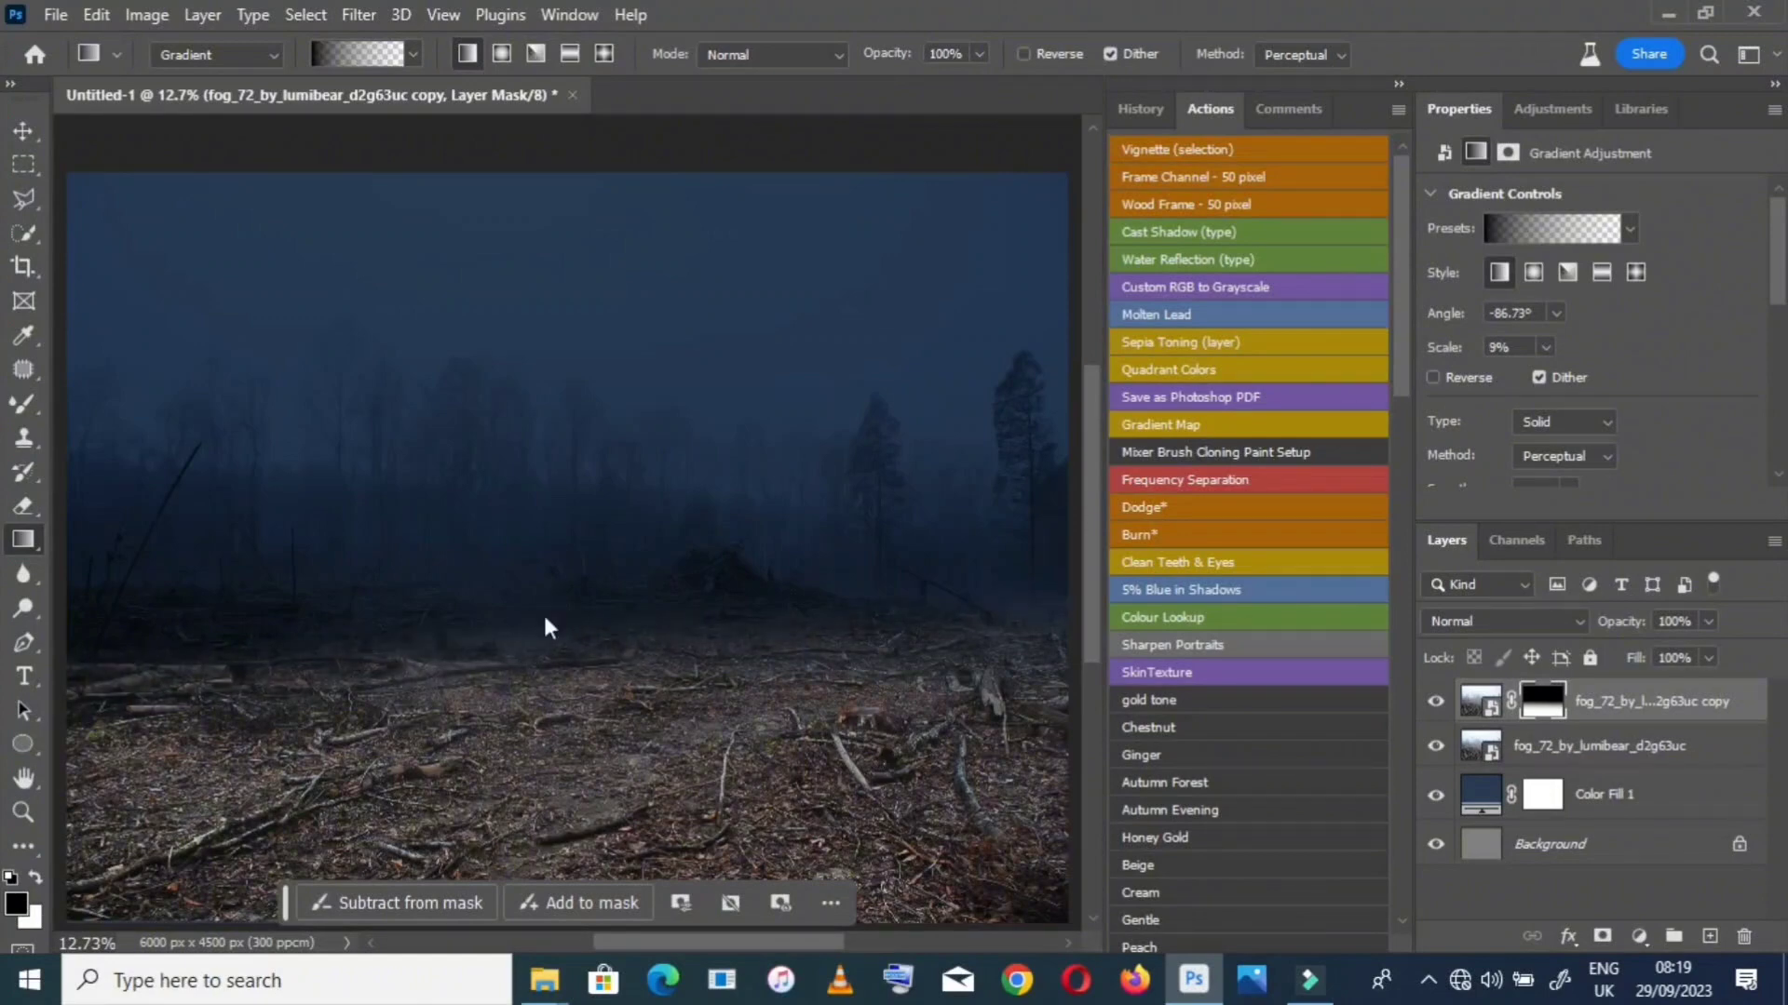
{"action": "left_click_drag", "start_coordinate": [545, 617], "coordinate": [566, 626]}
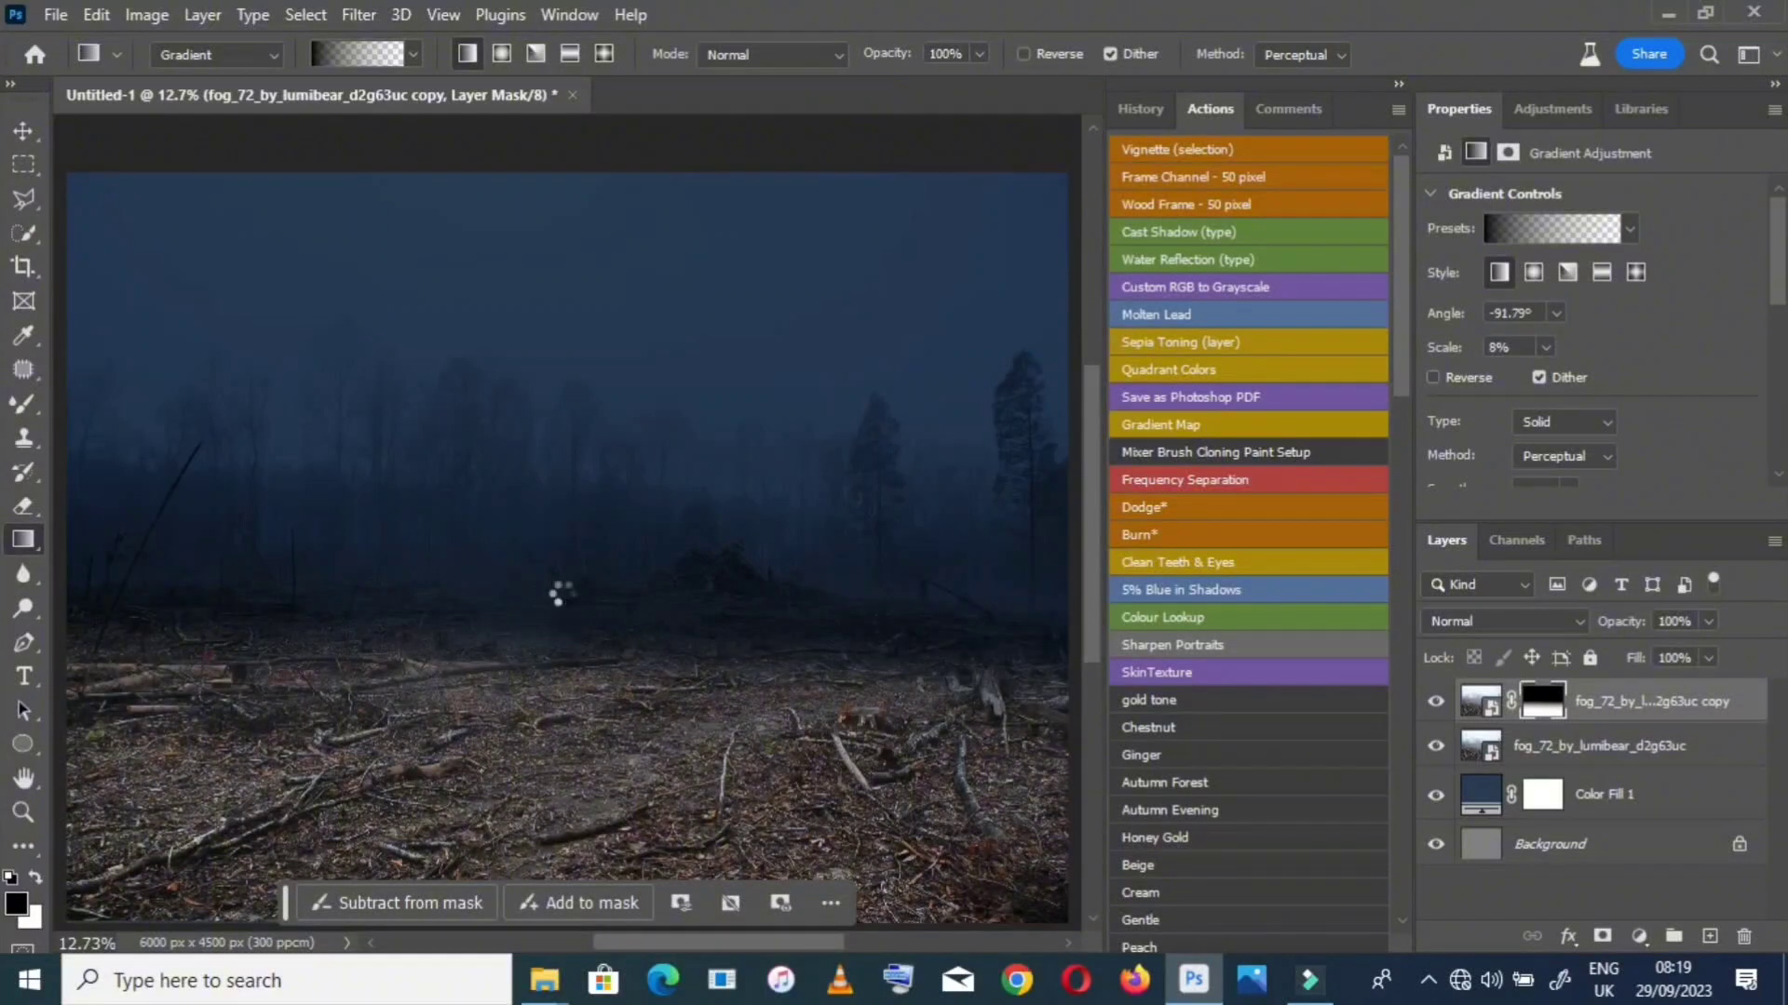
{"action": "left_click_drag", "start_coordinate": [562, 591], "coordinate": [566, 605]}
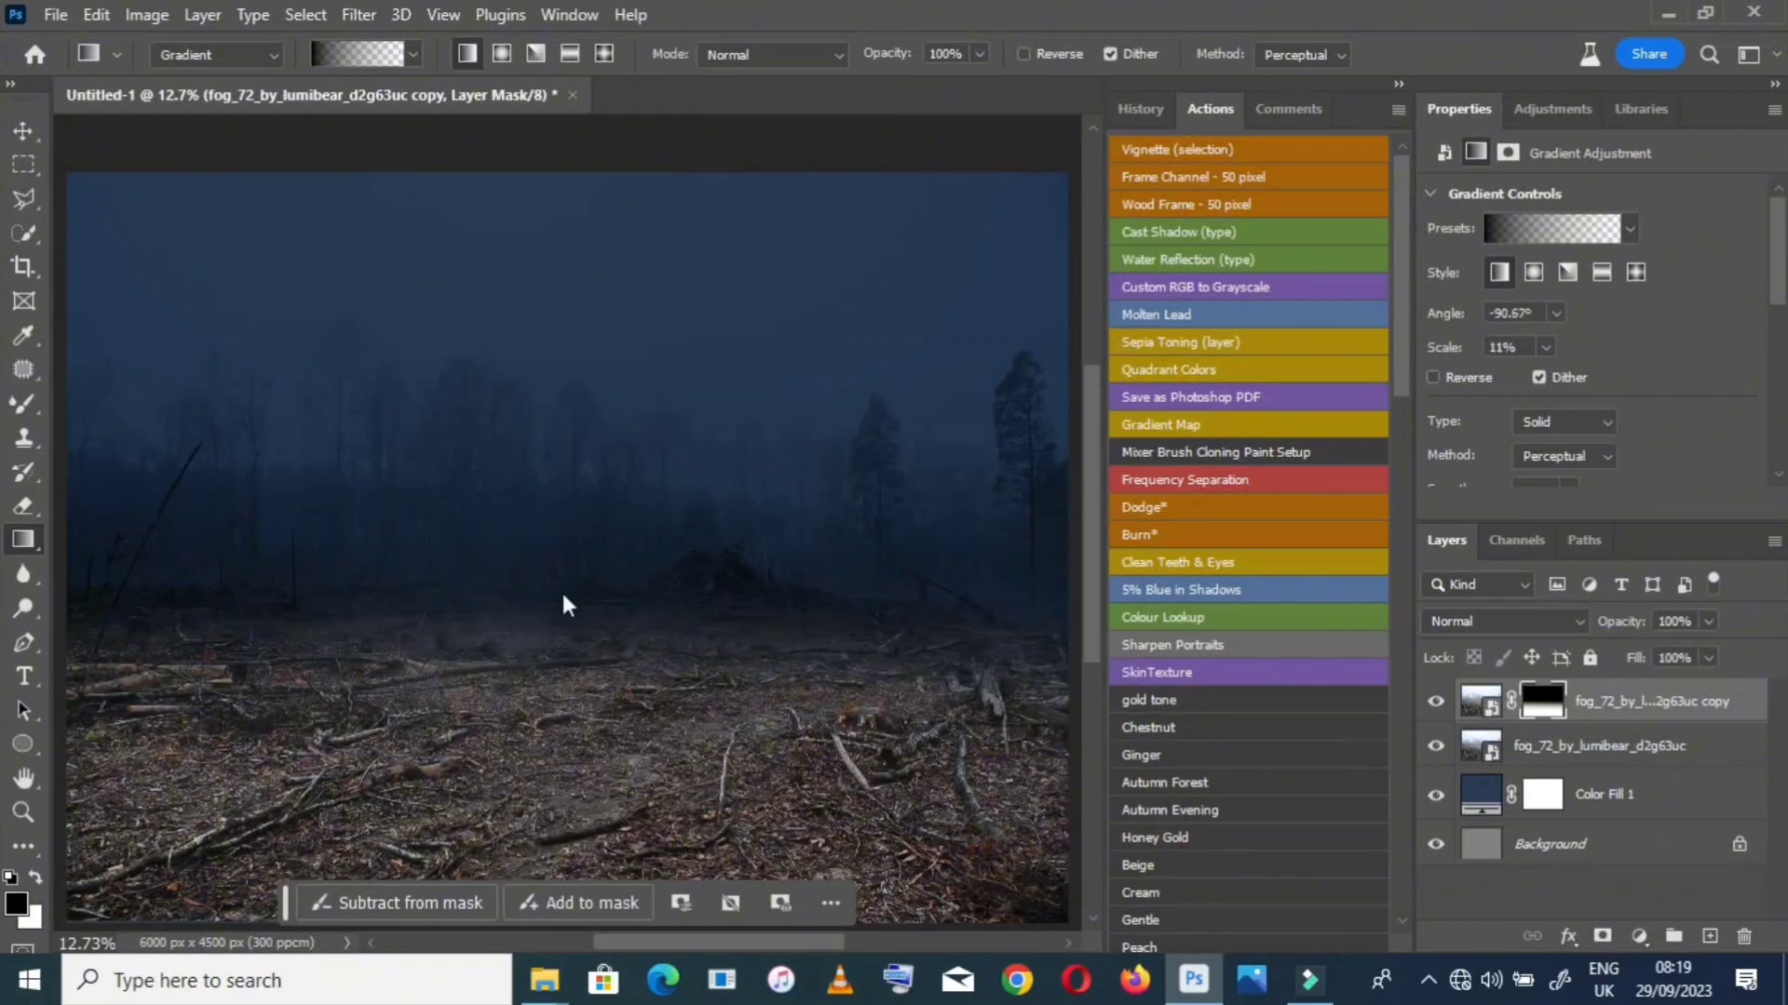
Hide and show the masked fog copy to compare the ground and horizon with and without it
{"action": "scroll", "coordinate": [414, 191], "scroll_direction": "down", "scroll_amount": 3}
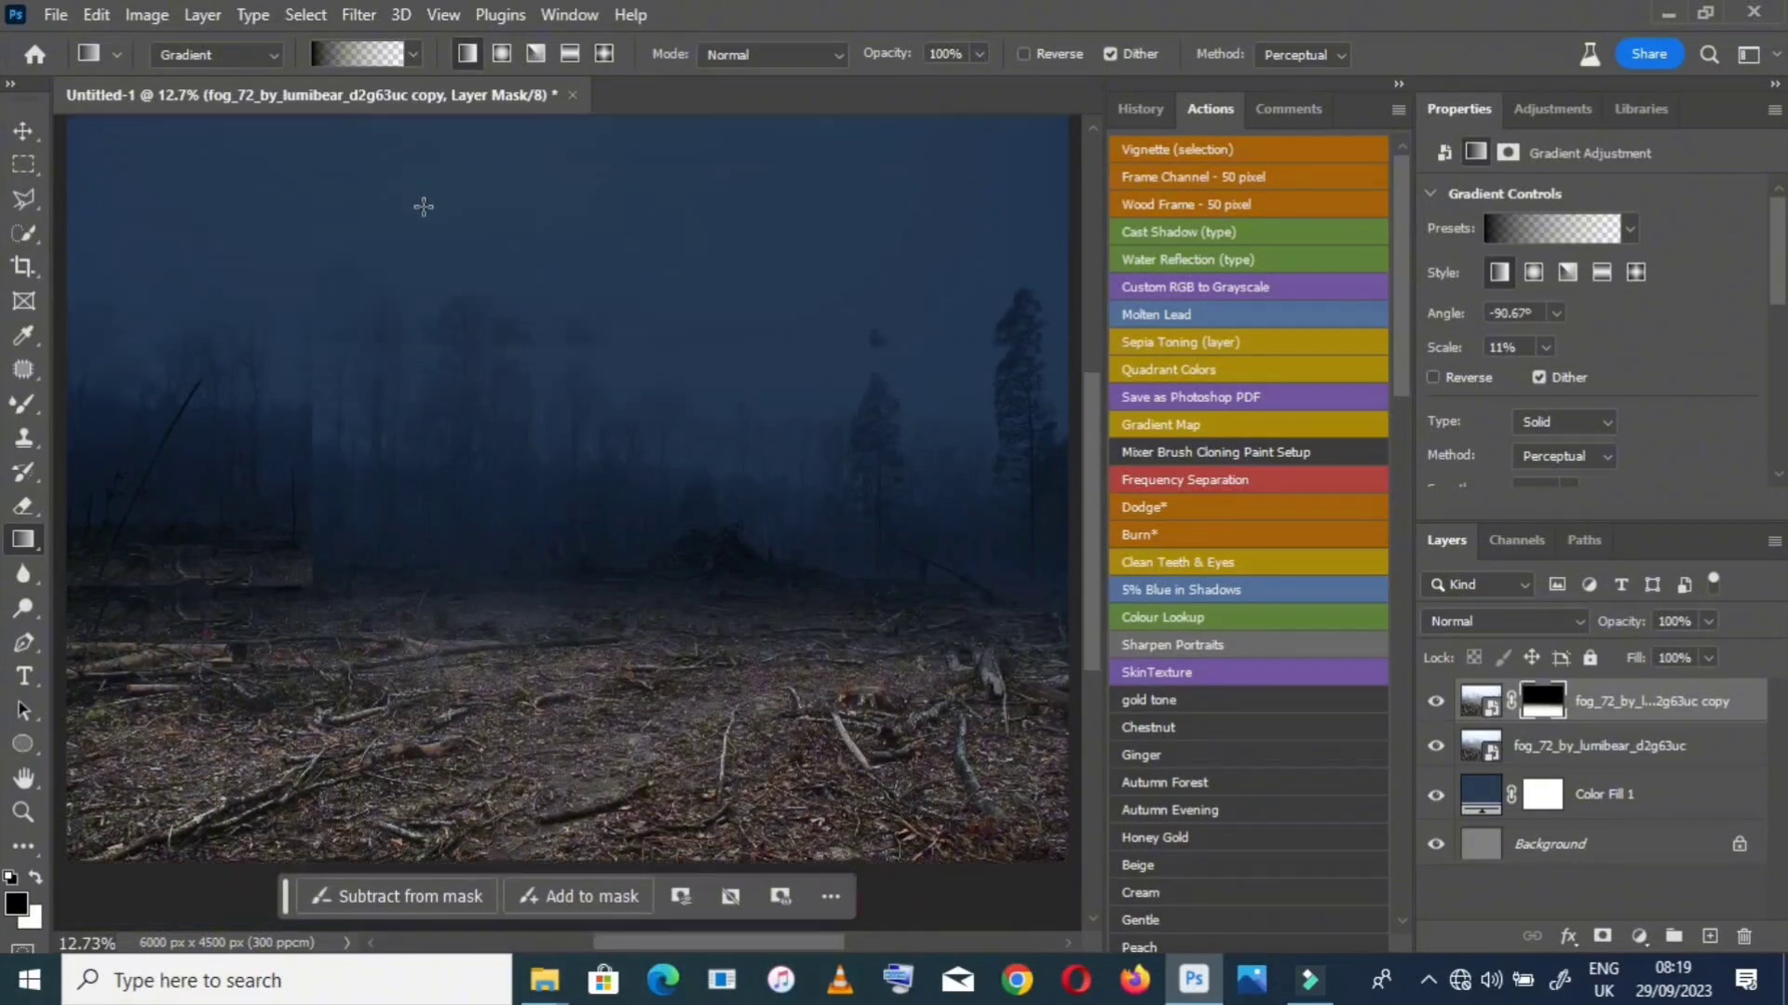
{"action": "scroll", "coordinate": [503, 256], "scroll_direction": "up", "scroll_amount": 3}
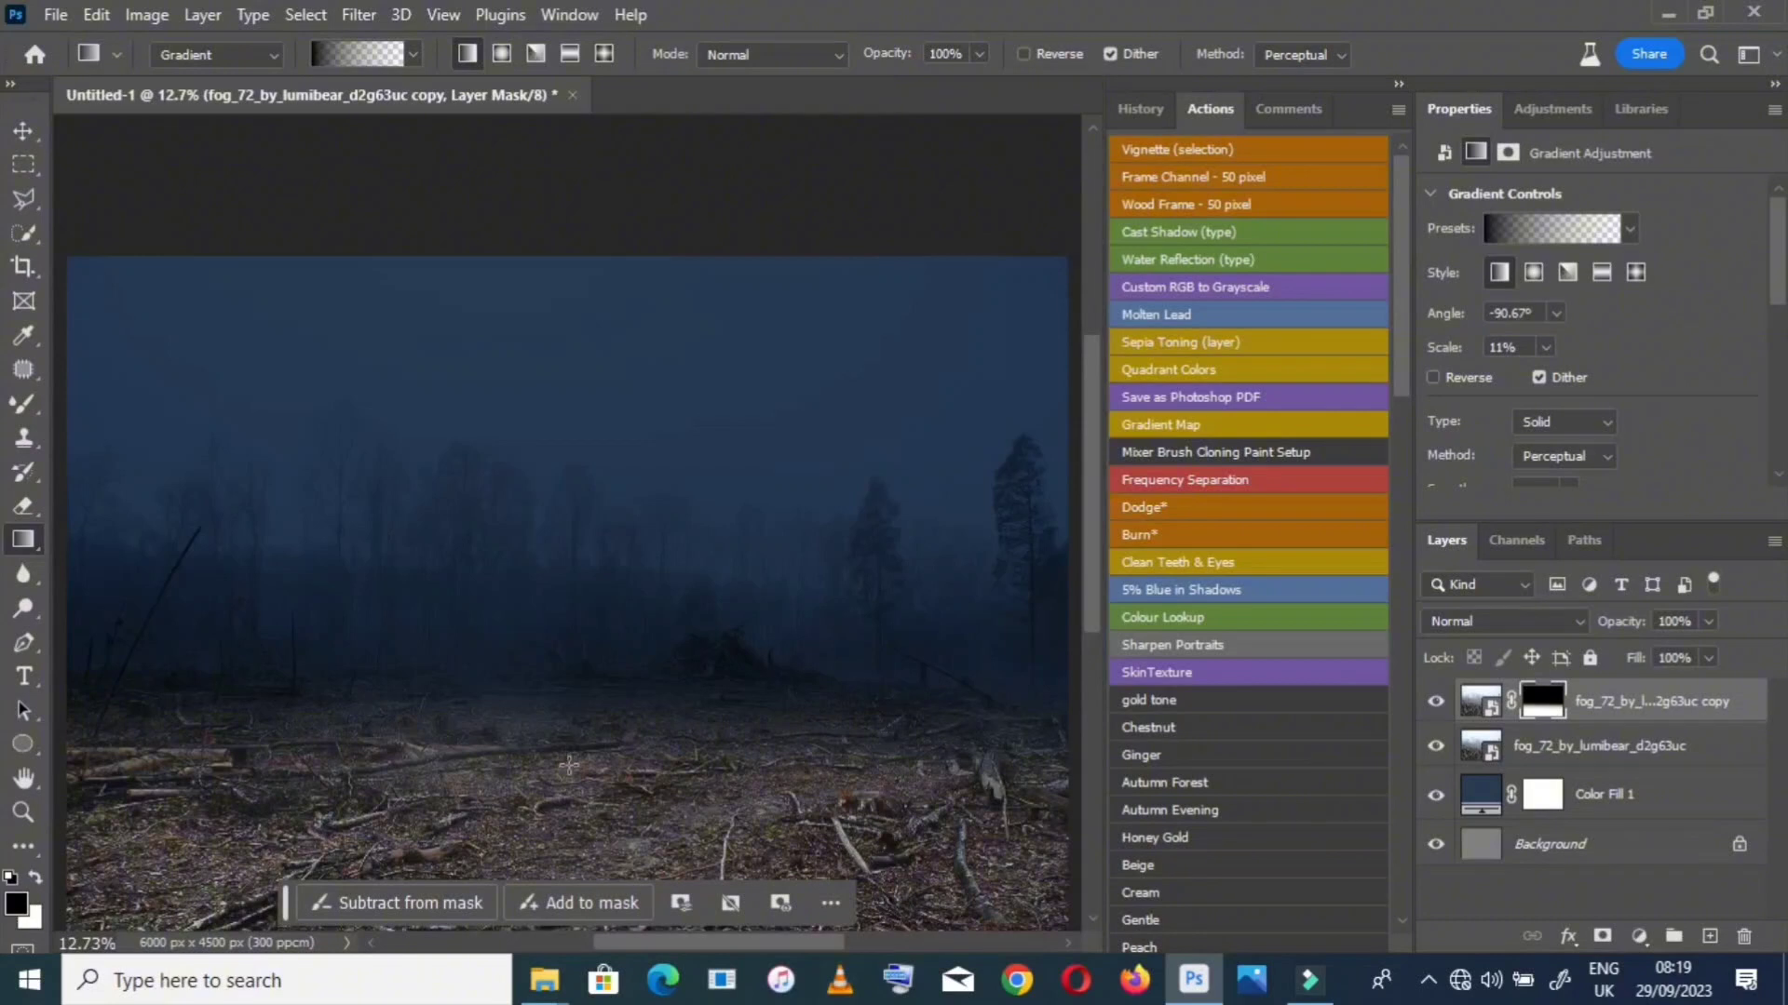
{"action": "scroll", "coordinate": [588, 341], "scroll_direction": "down", "scroll_amount": 4}
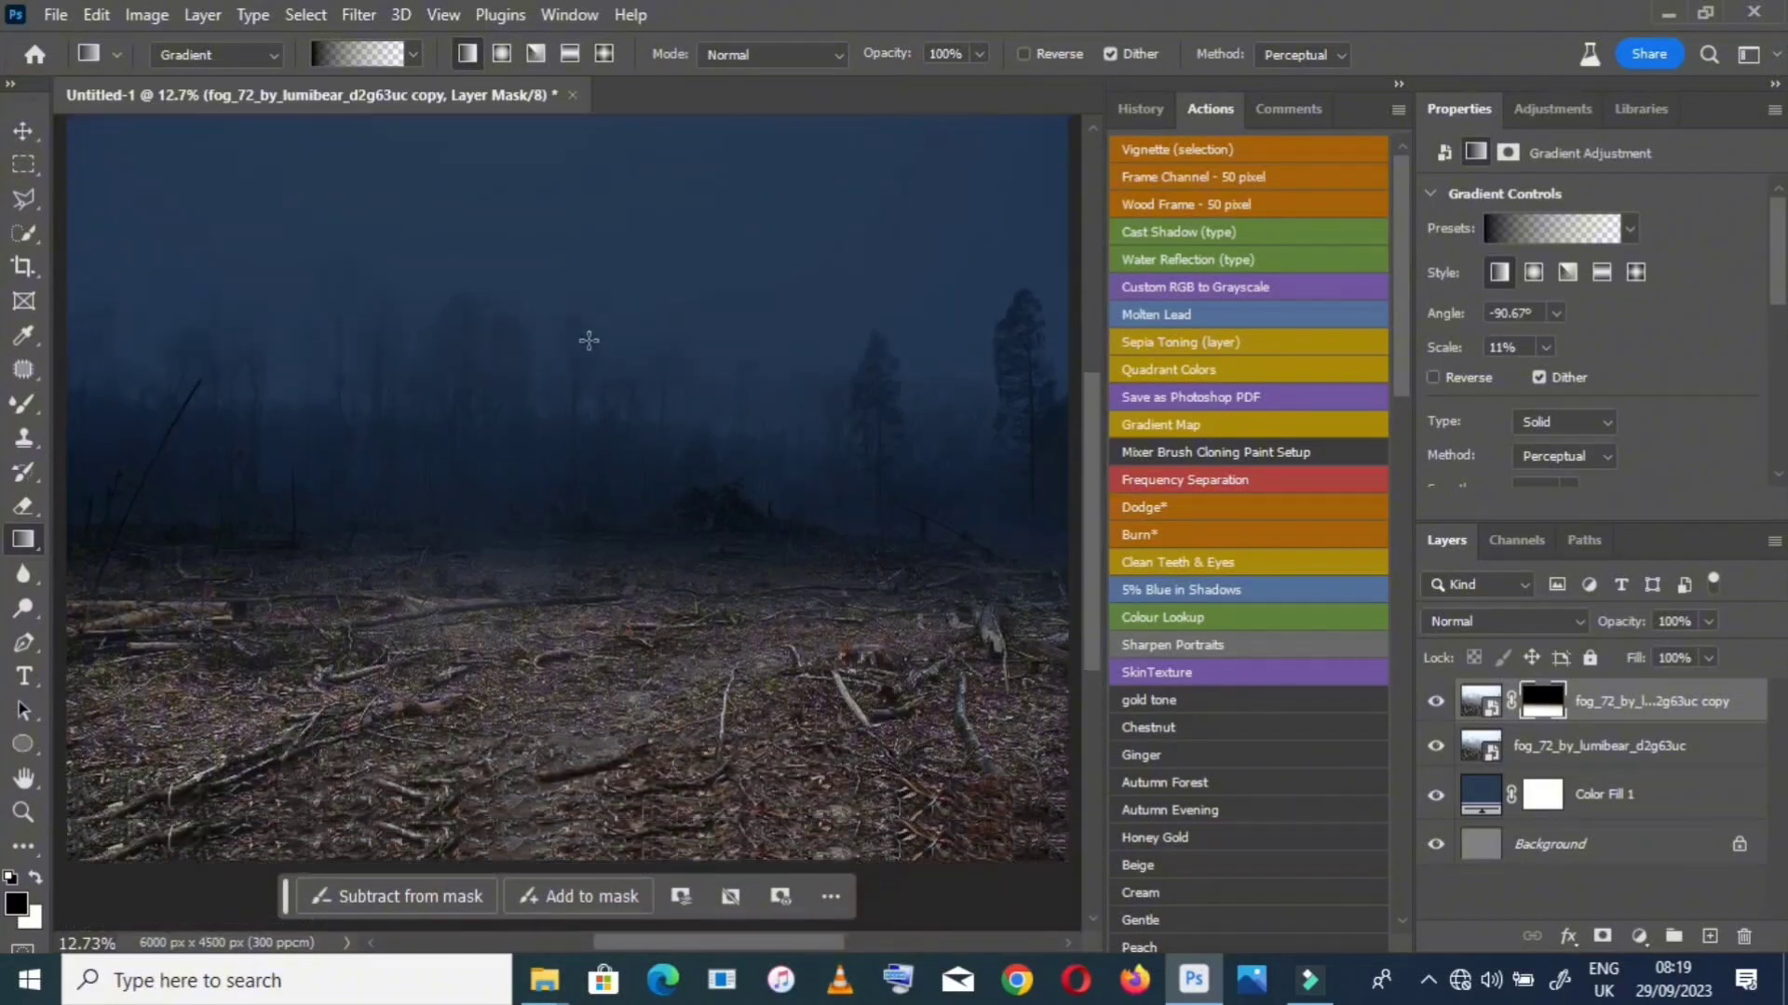
{"action": "left_click", "coordinate": [1435, 705]}
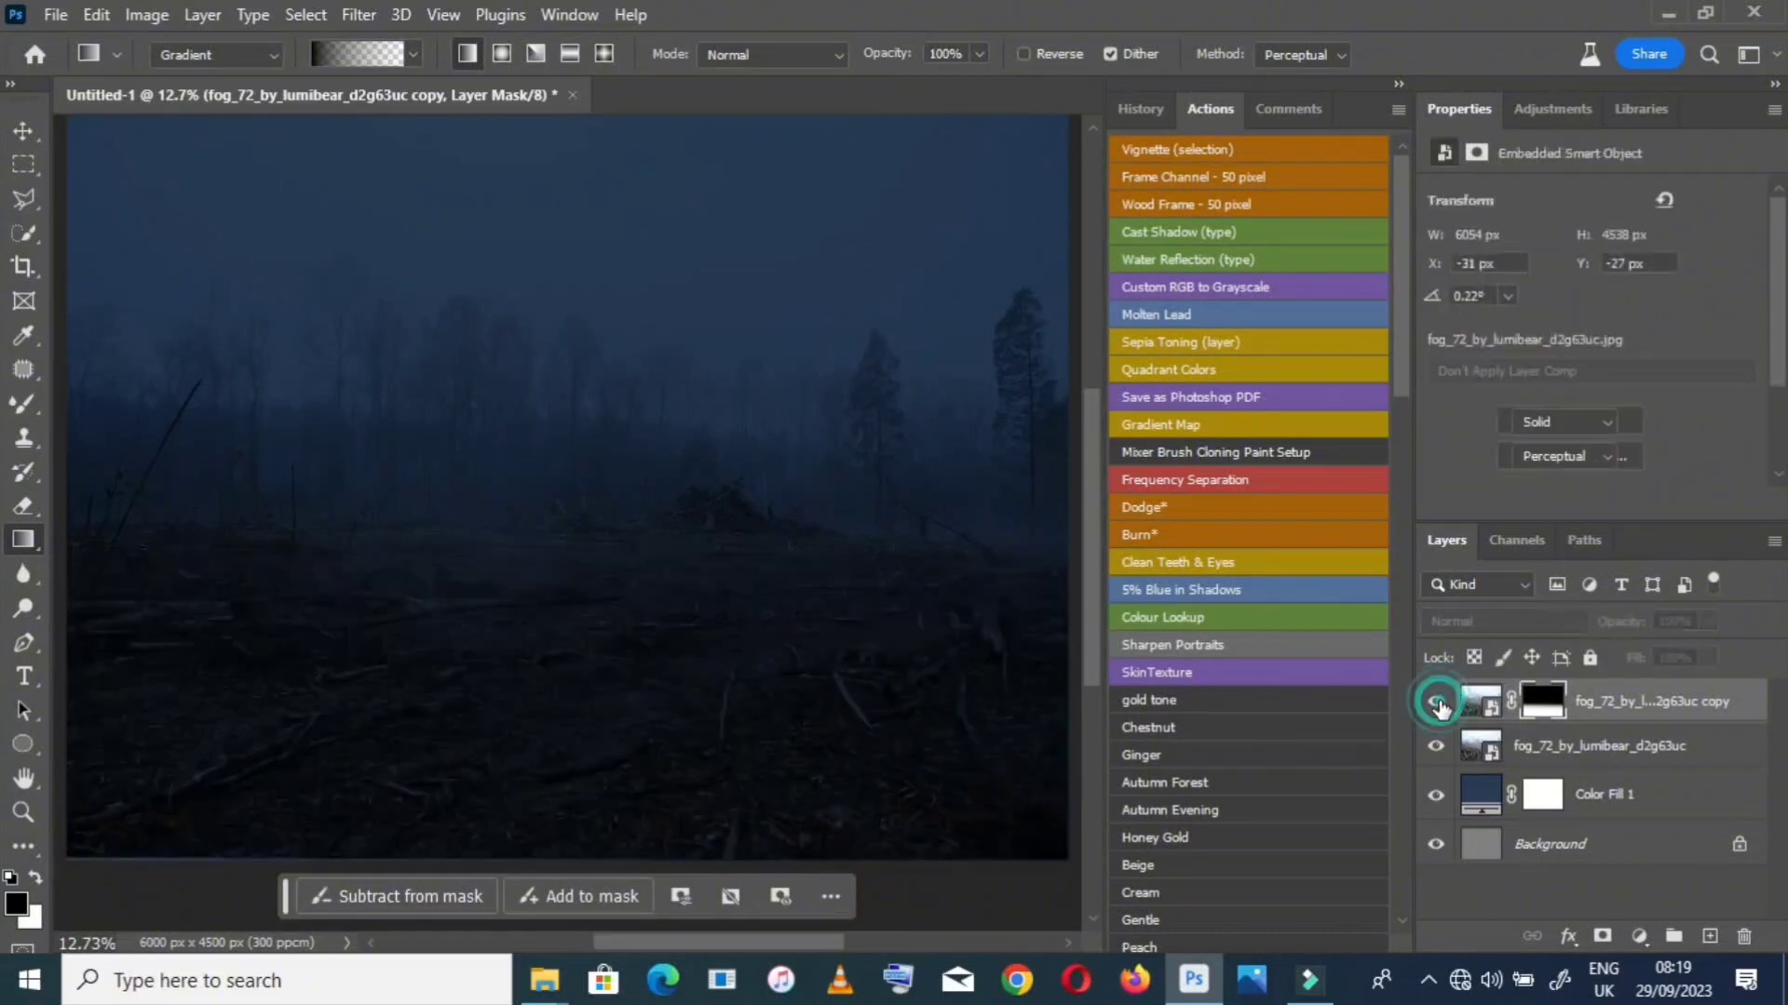
{"action": "left_click", "coordinate": [1440, 706]}
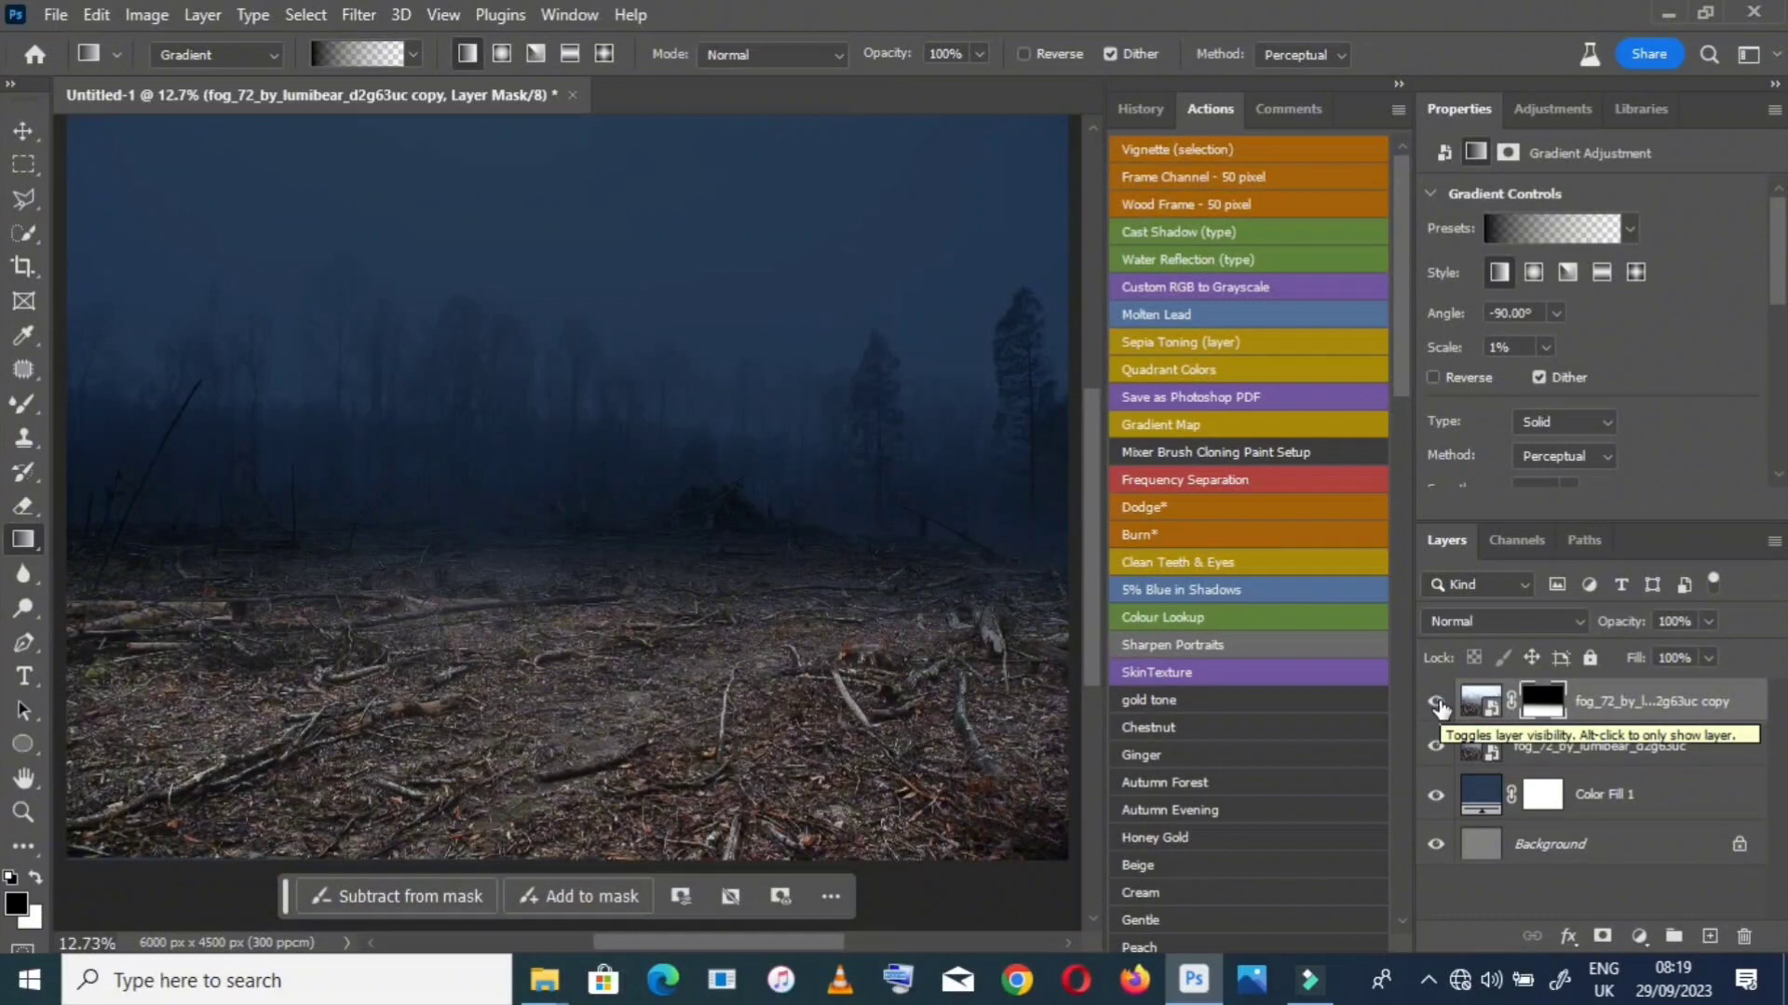
{"action": "left_click", "coordinate": [1438, 705]}
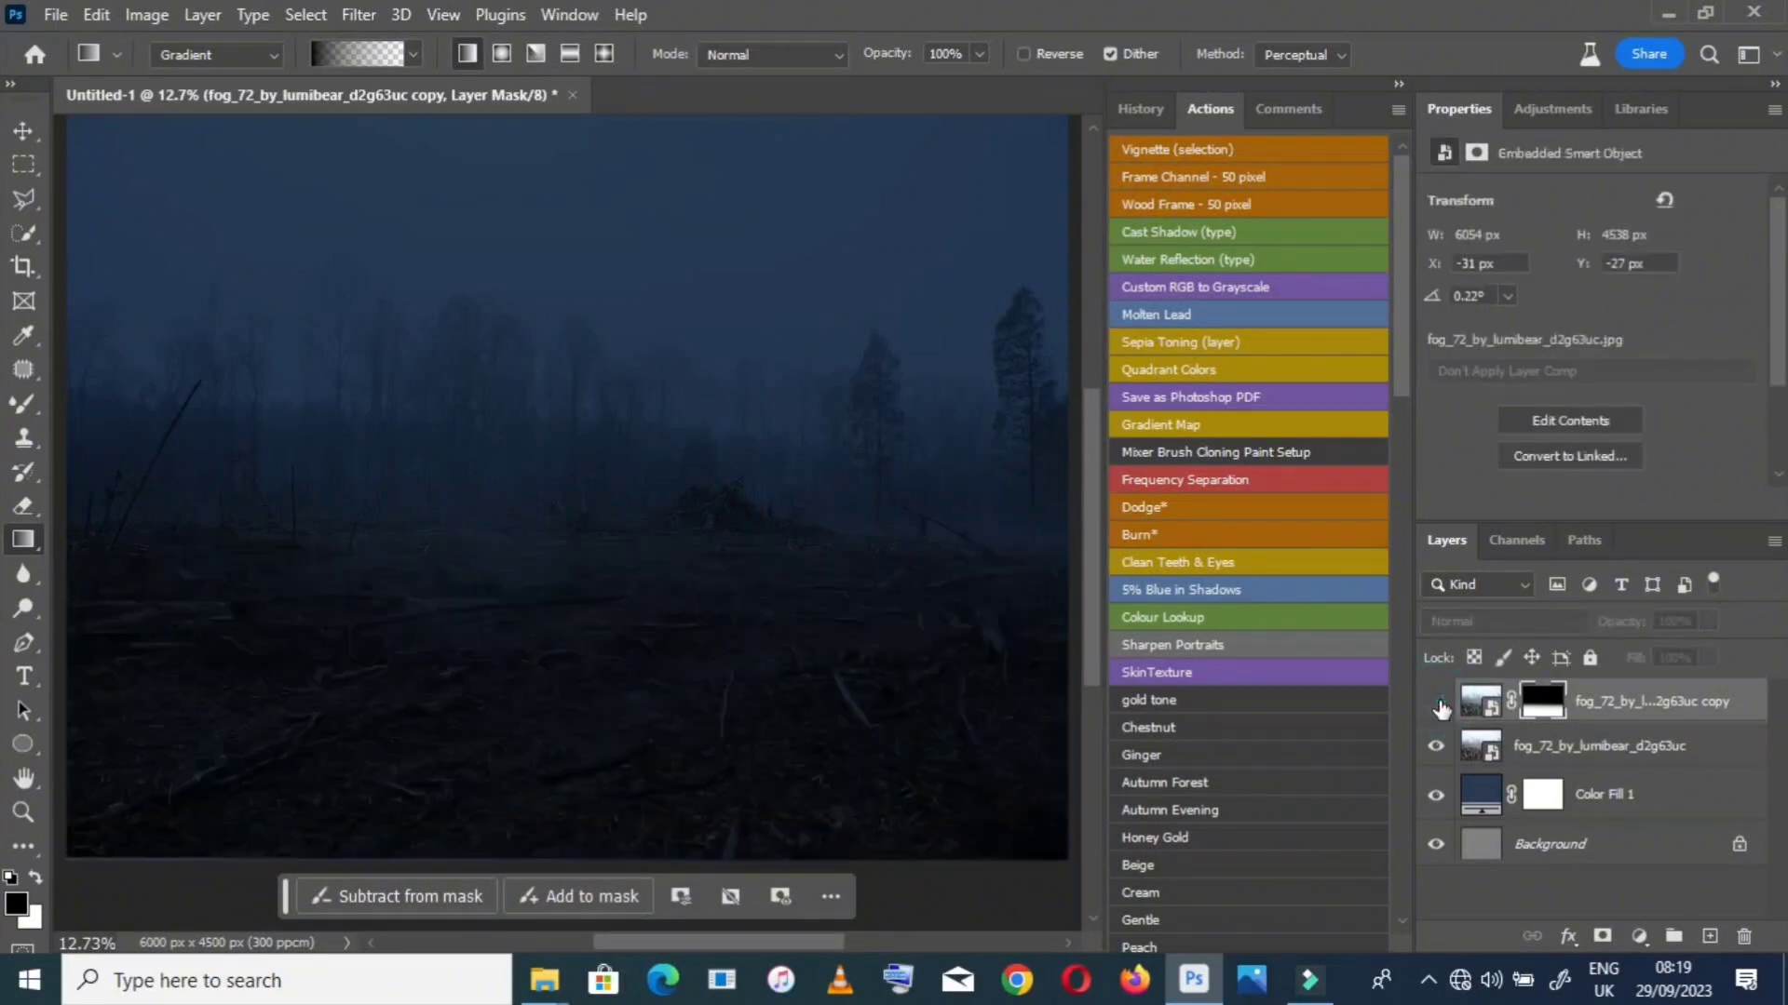
{"action": "left_click", "coordinate": [1438, 706]}
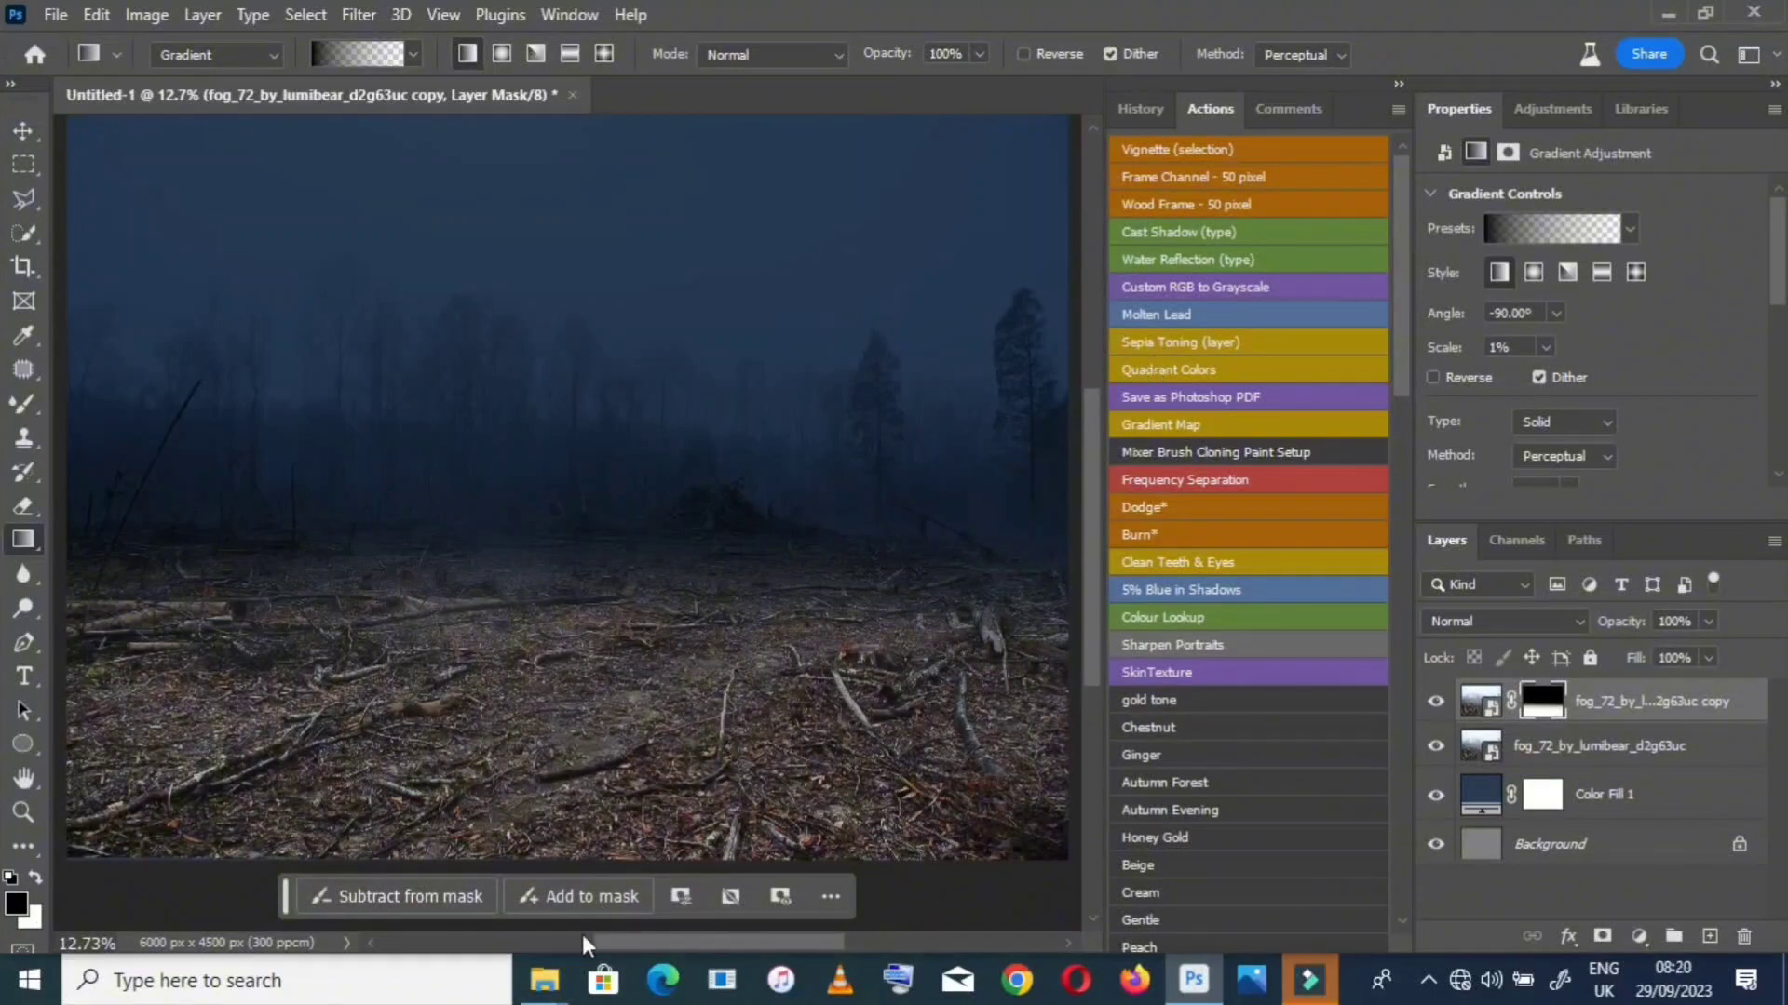
Bring the colonial_house_stock_by_silkenwebs_d1d4hcj image from File Explorer's NEWENTRY folder into the Photoshop document as a placed layer
{"action": "mouse_move", "coordinate": [540, 983]}
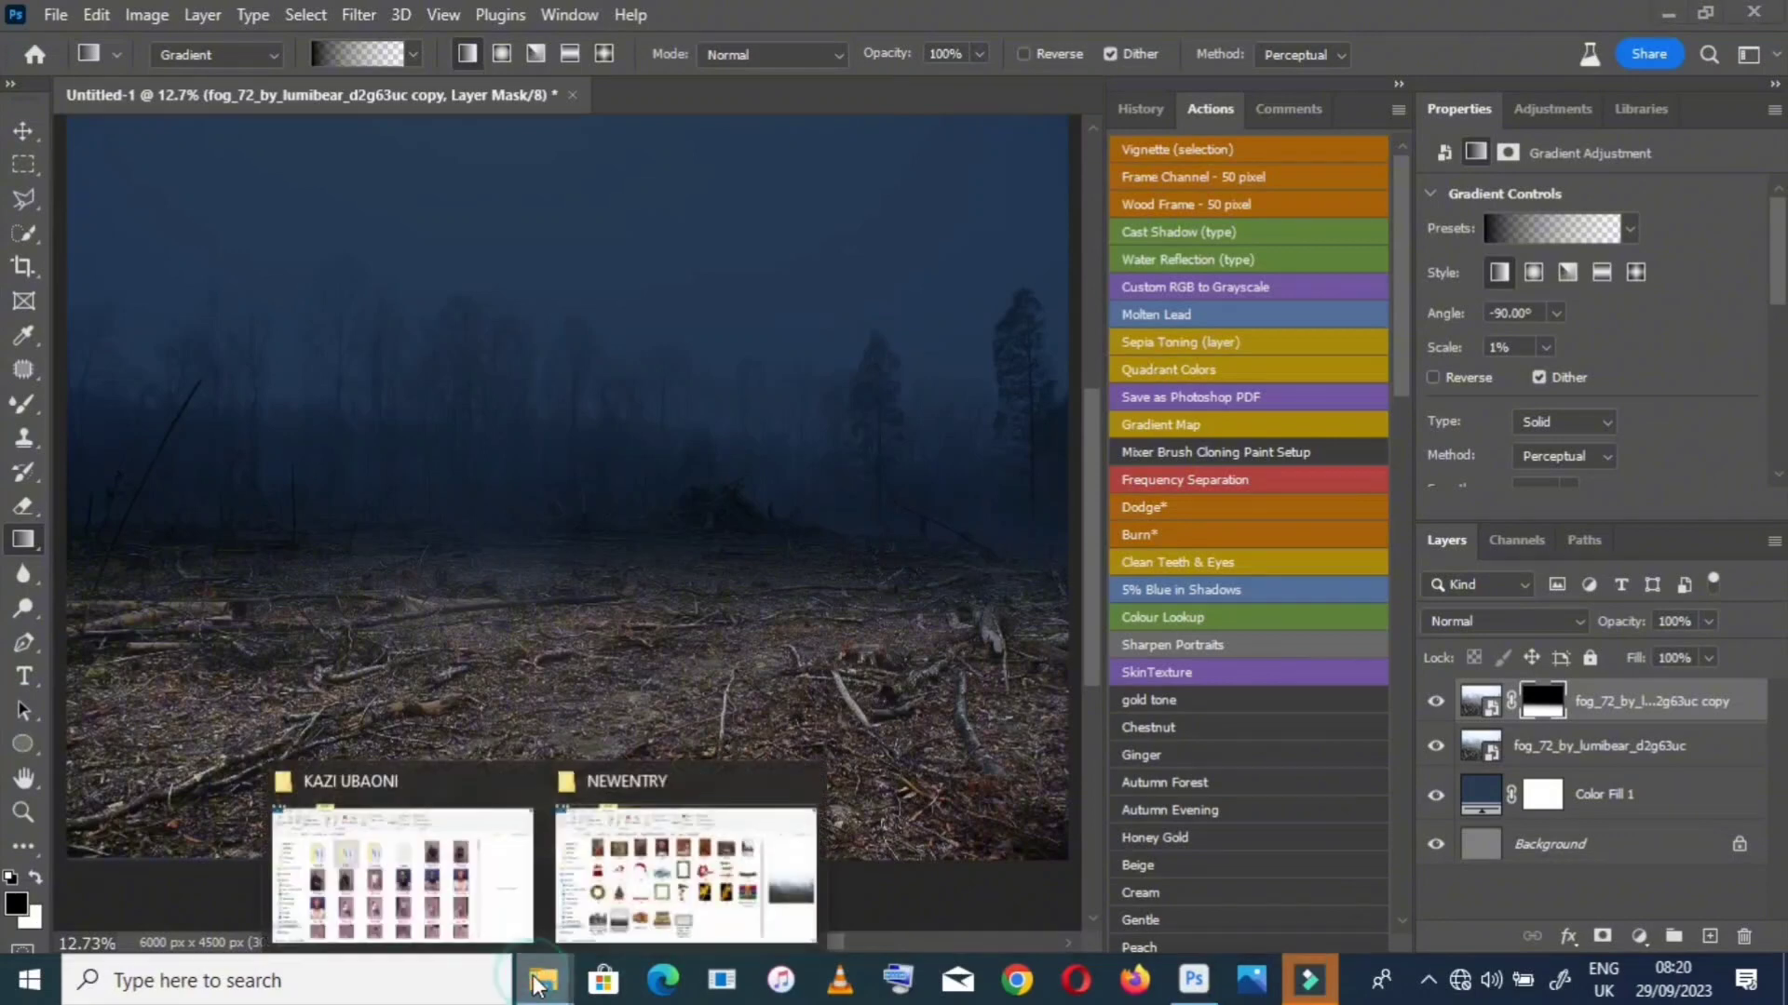
{"action": "left_click", "coordinate": [616, 841]}
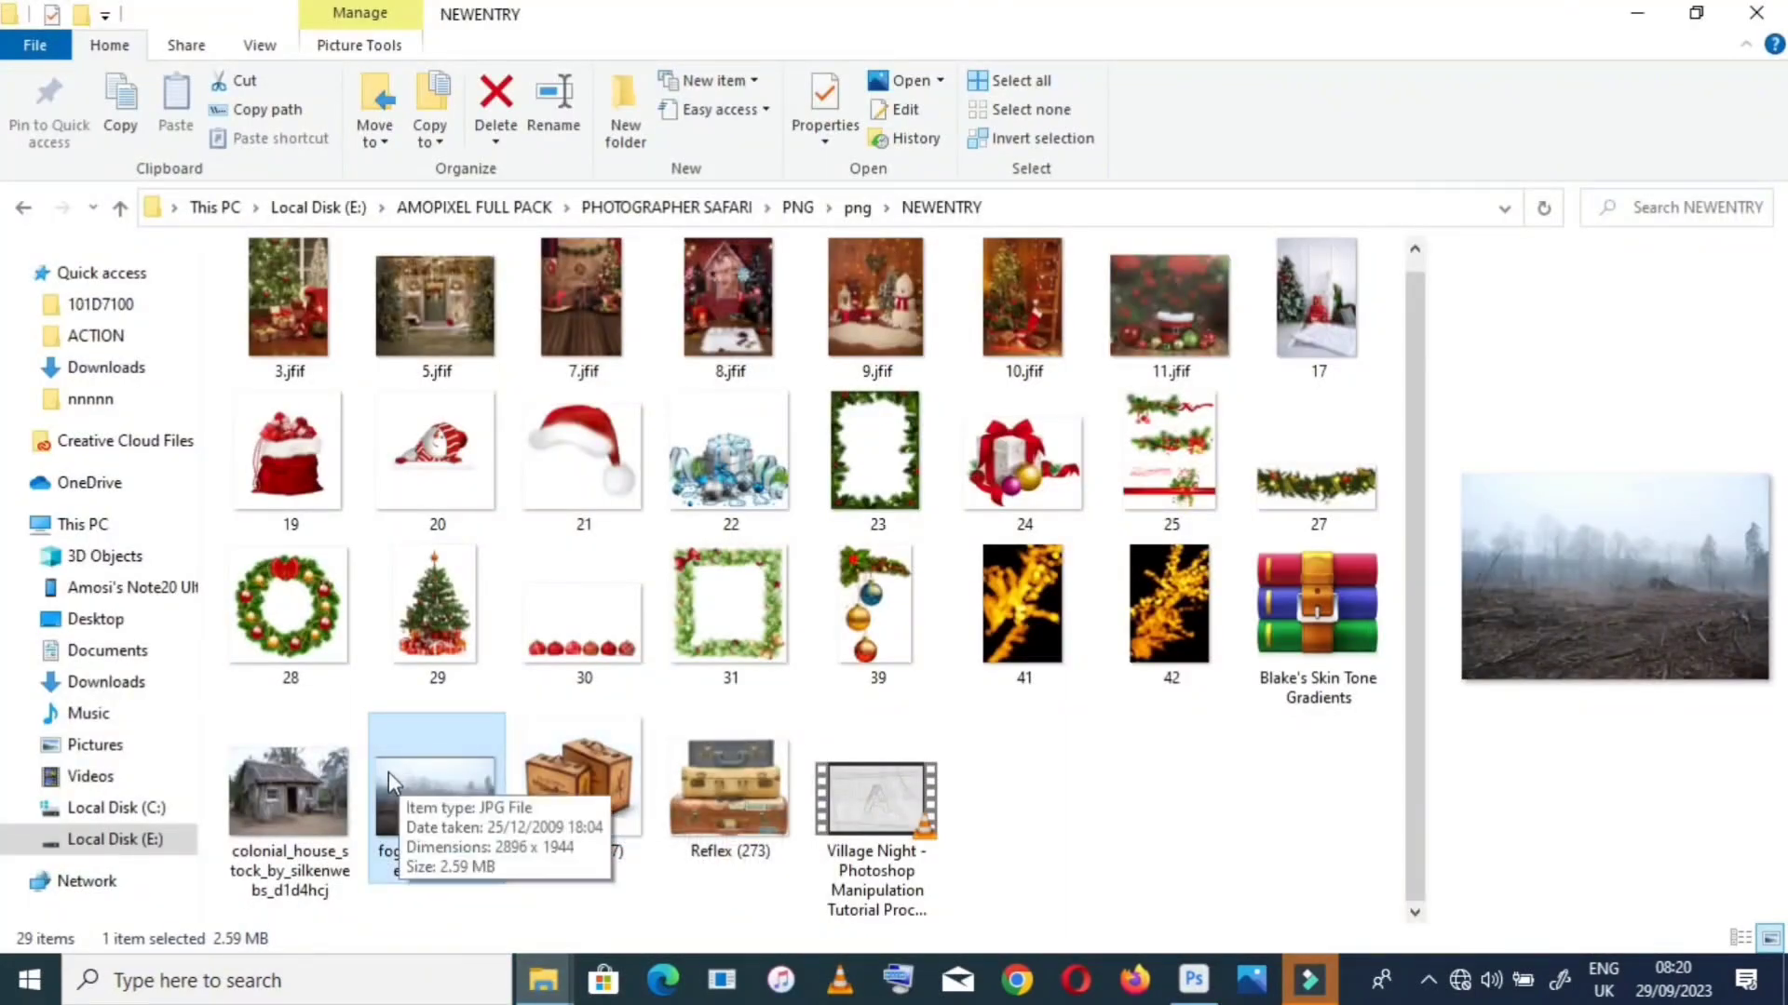
{"action": "left_click_drag", "start_coordinate": [287, 792], "coordinate": [265, 599]}
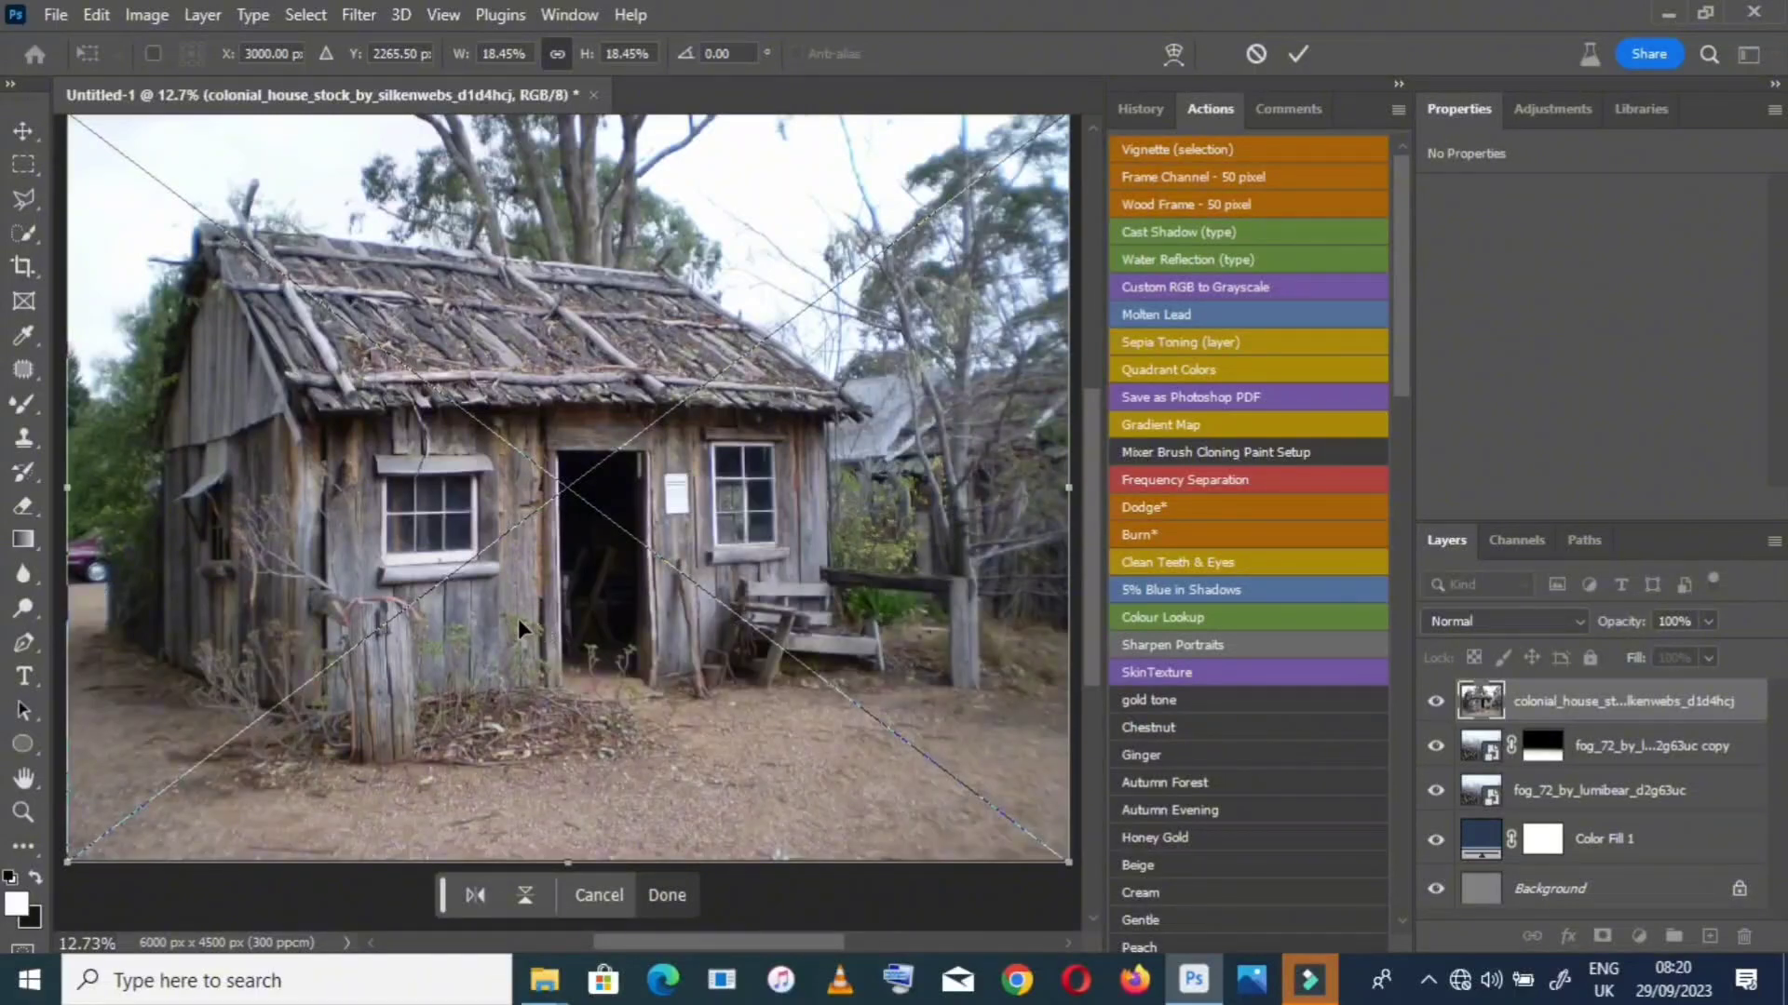
Shift the placed house image slightly left to about X 2733 px, Y 2261 px and apply the placement
{"action": "scroll", "coordinate": [490, 562], "scroll_direction": "up", "scroll_amount": 2}
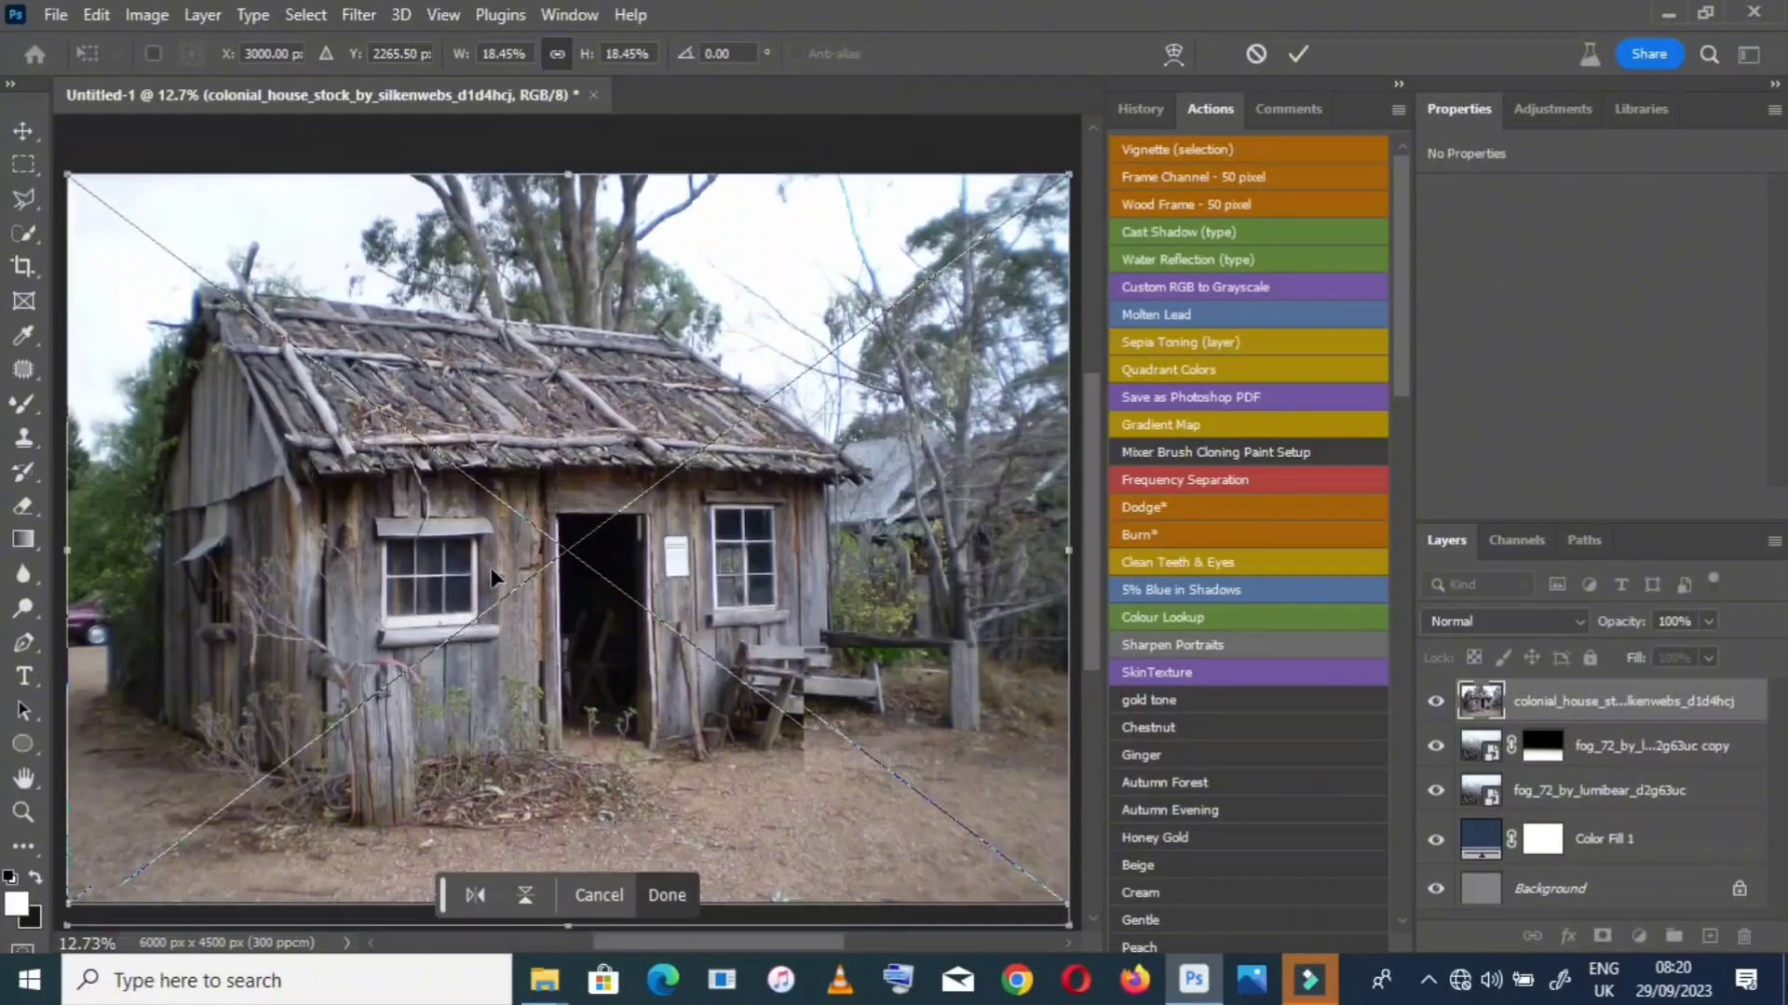
{"action": "left_click_drag", "start_coordinate": [489, 588], "coordinate": [445, 596]}
{"action": "scroll", "coordinate": [444, 594], "scroll_direction": "down", "scroll_amount": 2}
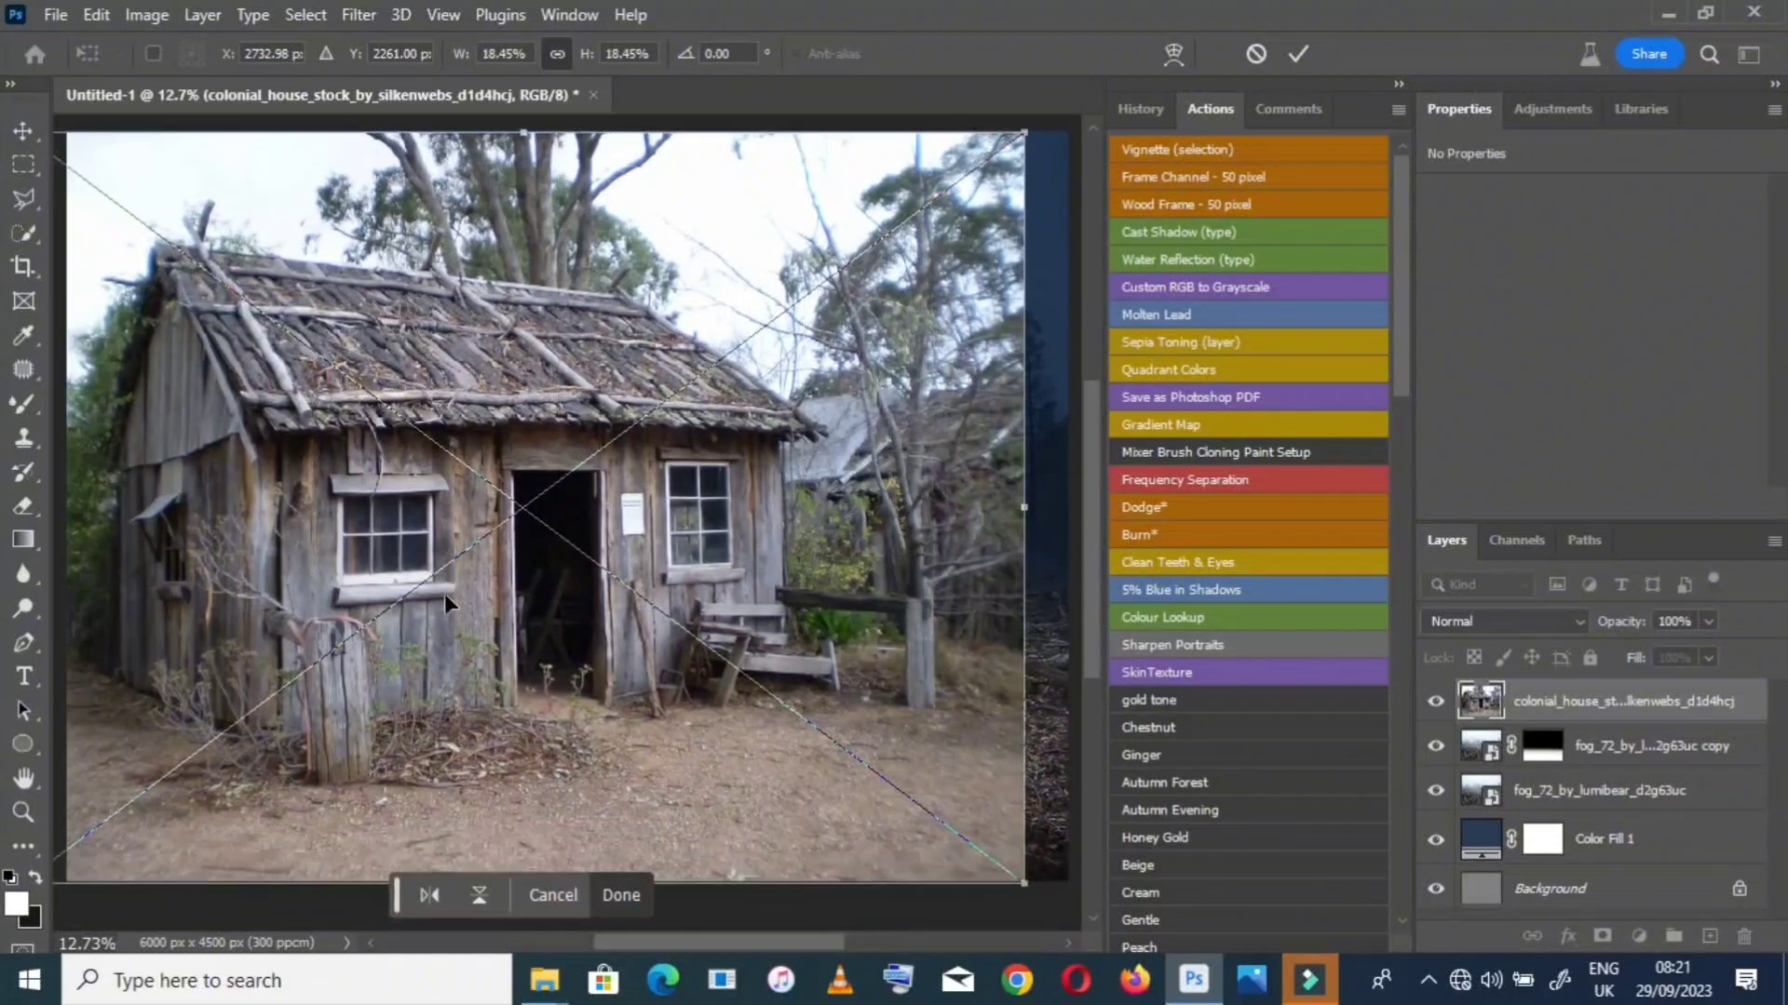
{"action": "left_click", "coordinate": [1292, 54]}
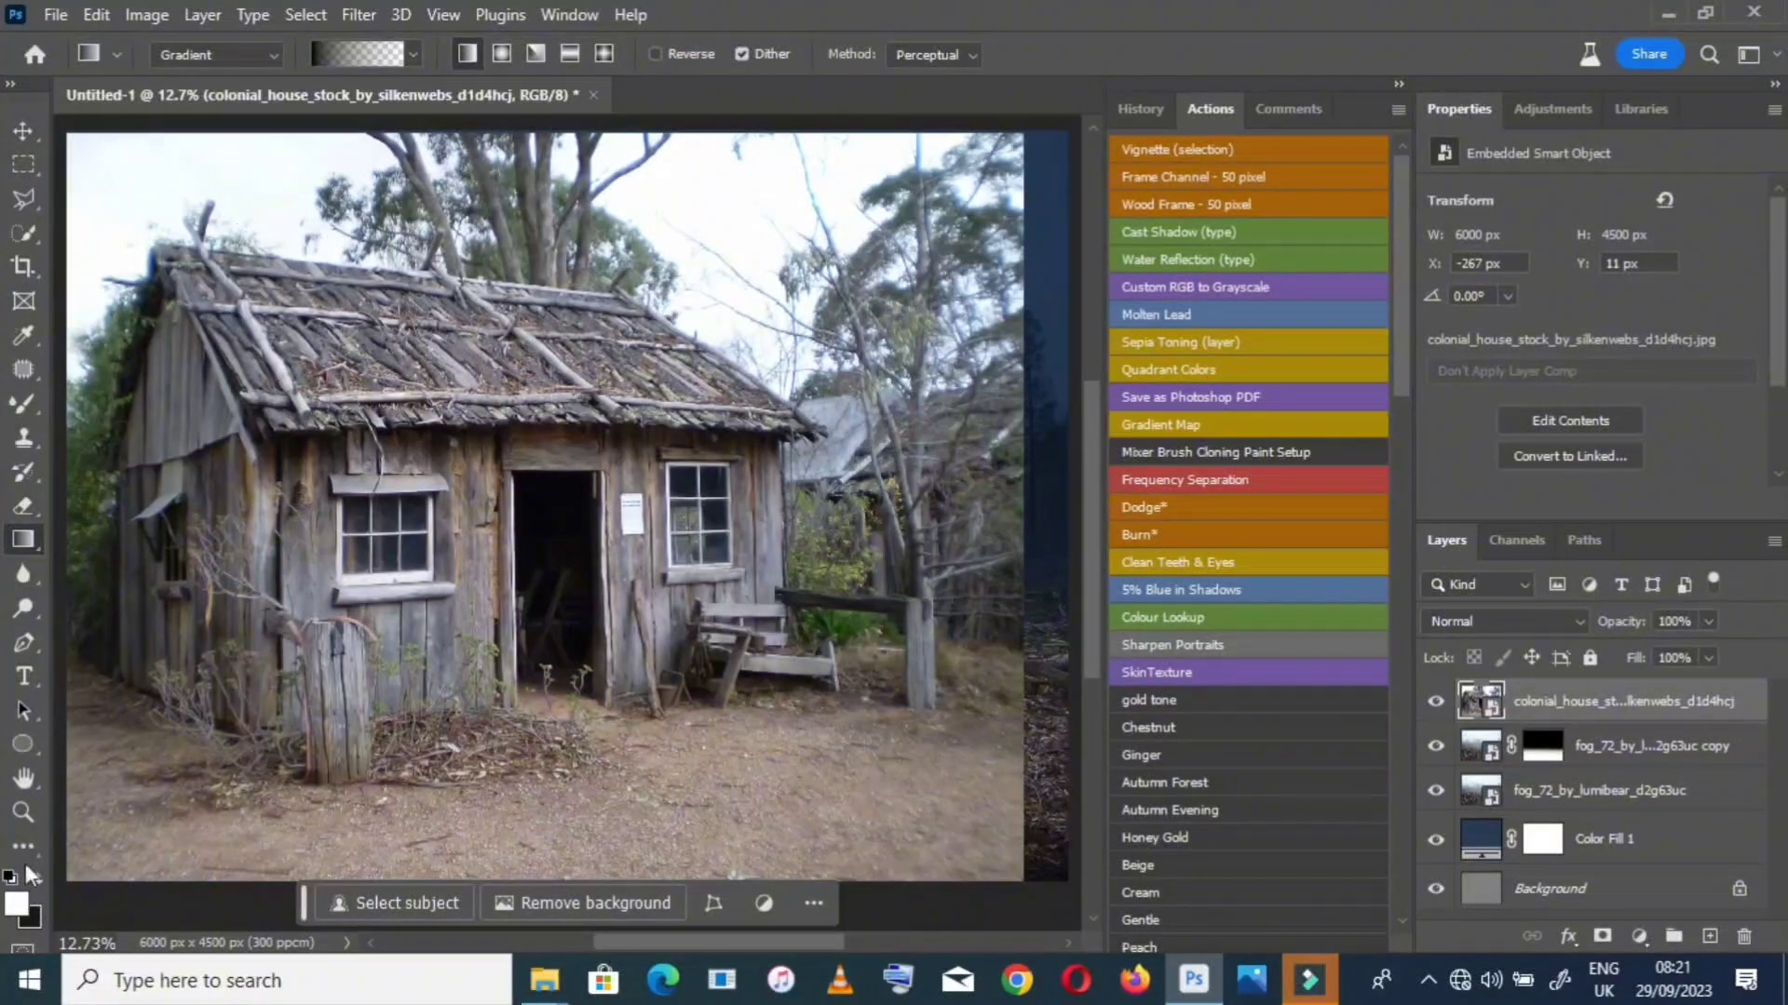
Start a Pen tool path on the house layer at the base of the house's far left wall
{"action": "left_click", "coordinate": [22, 786]}
{"action": "left_click", "coordinate": [22, 811]}
{"action": "left_click", "coordinate": [84, 649]}
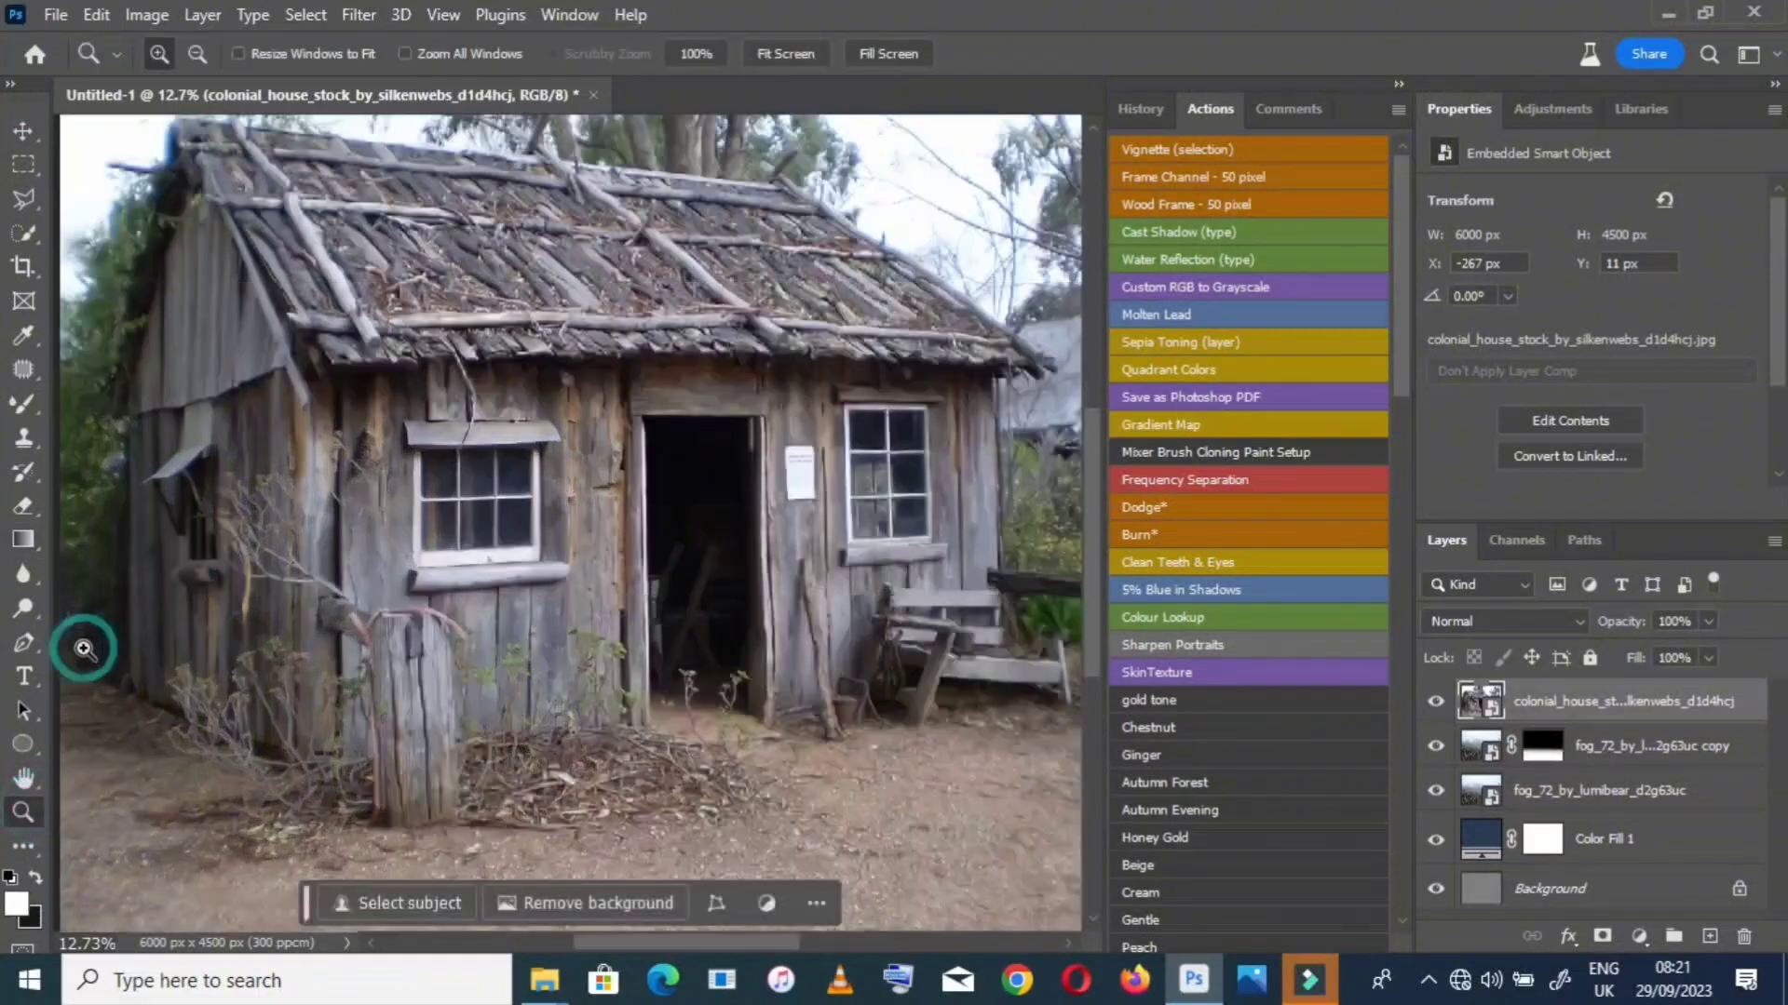
{"action": "left_click", "coordinate": [83, 649]}
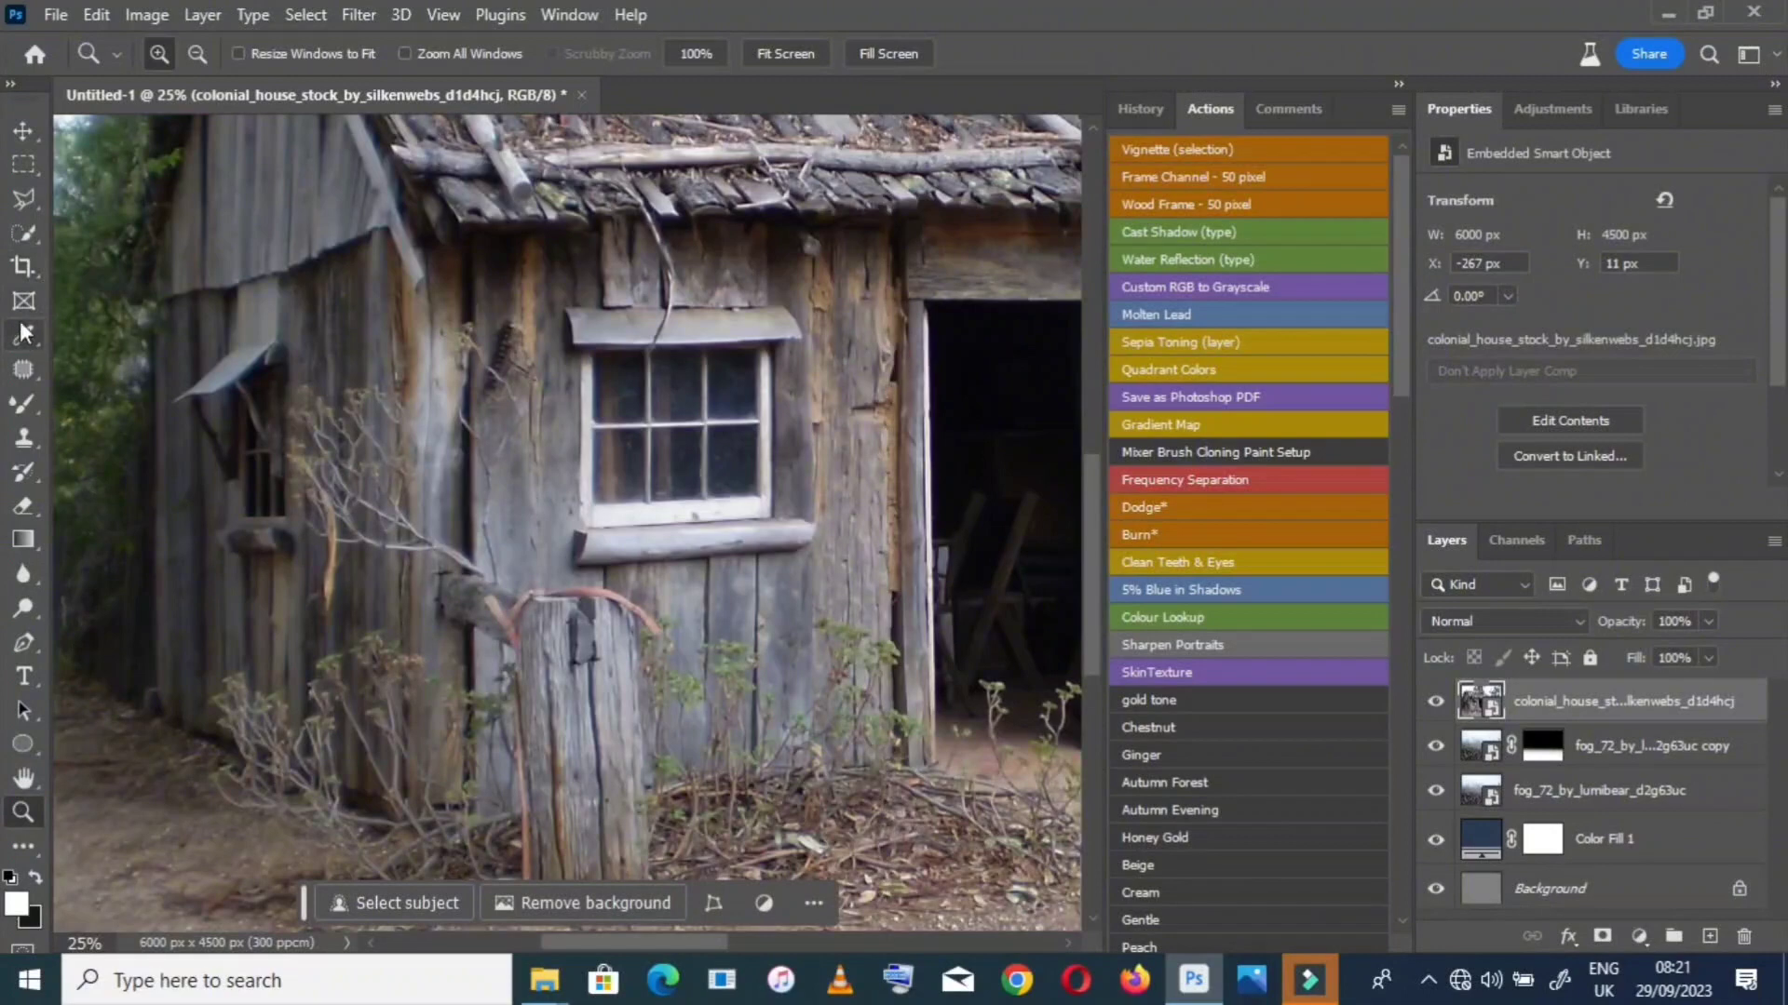
{"action": "left_click", "coordinate": [20, 237]}
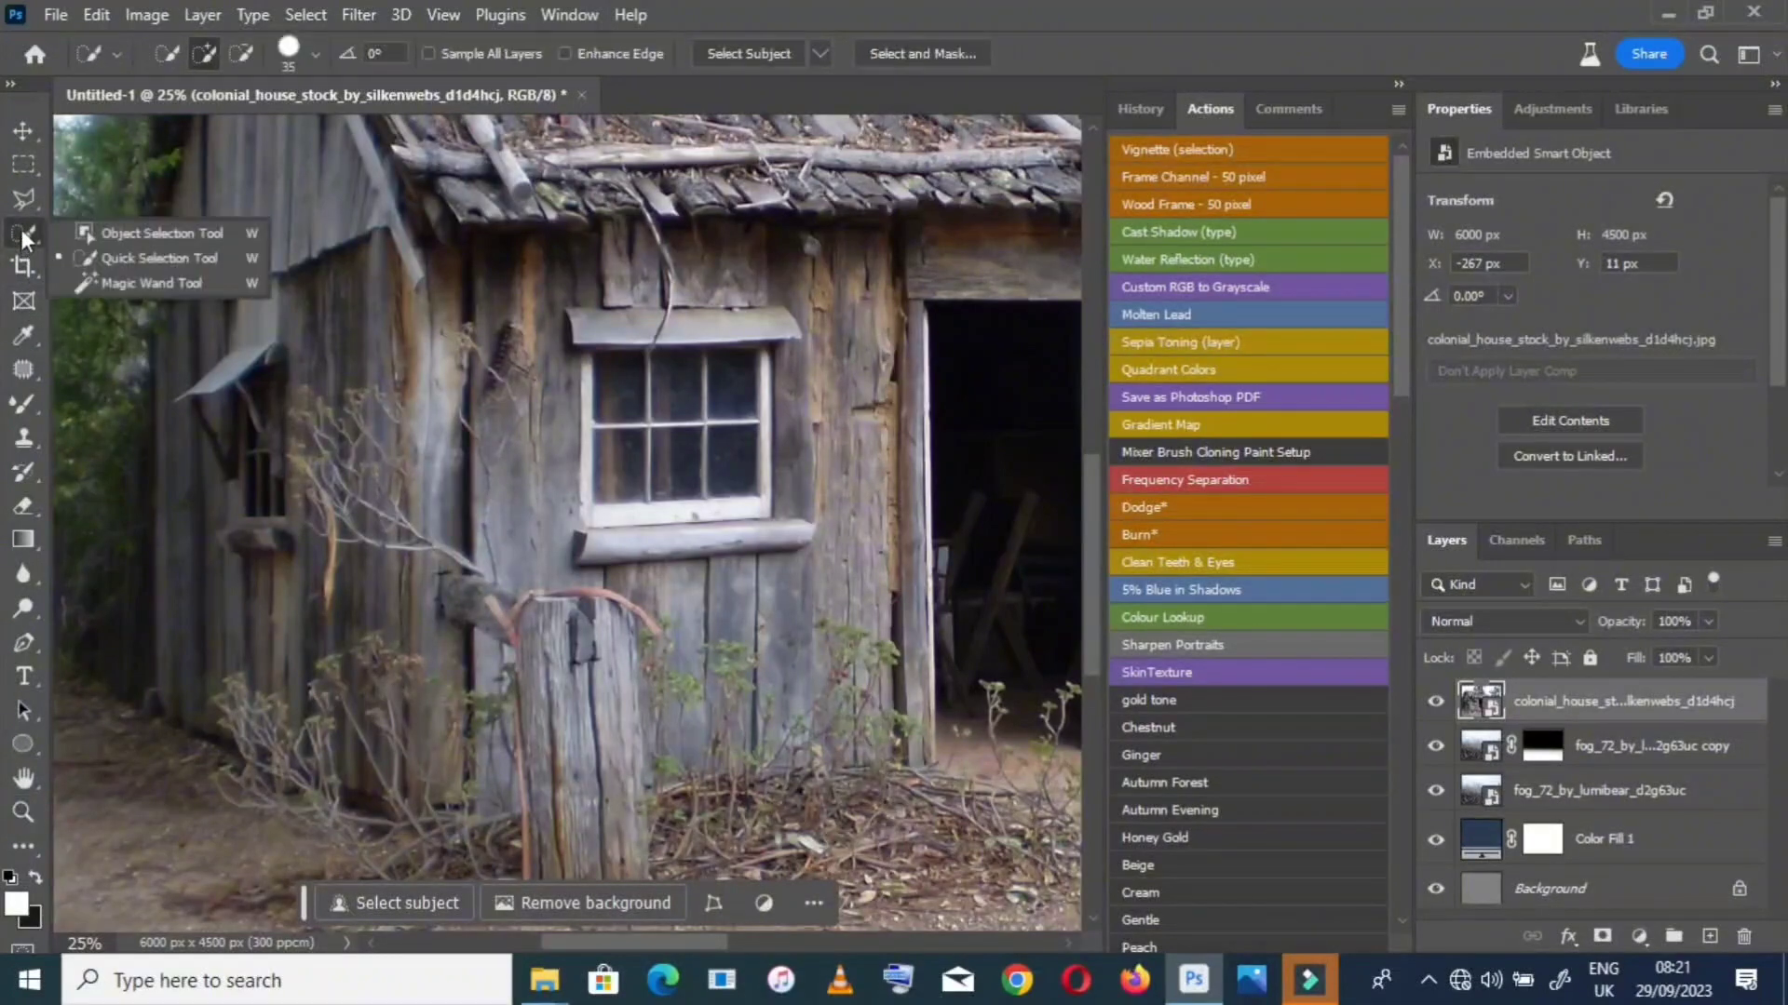
{"action": "left_click", "coordinate": [25, 198]}
{"action": "left_click", "coordinate": [25, 198]}
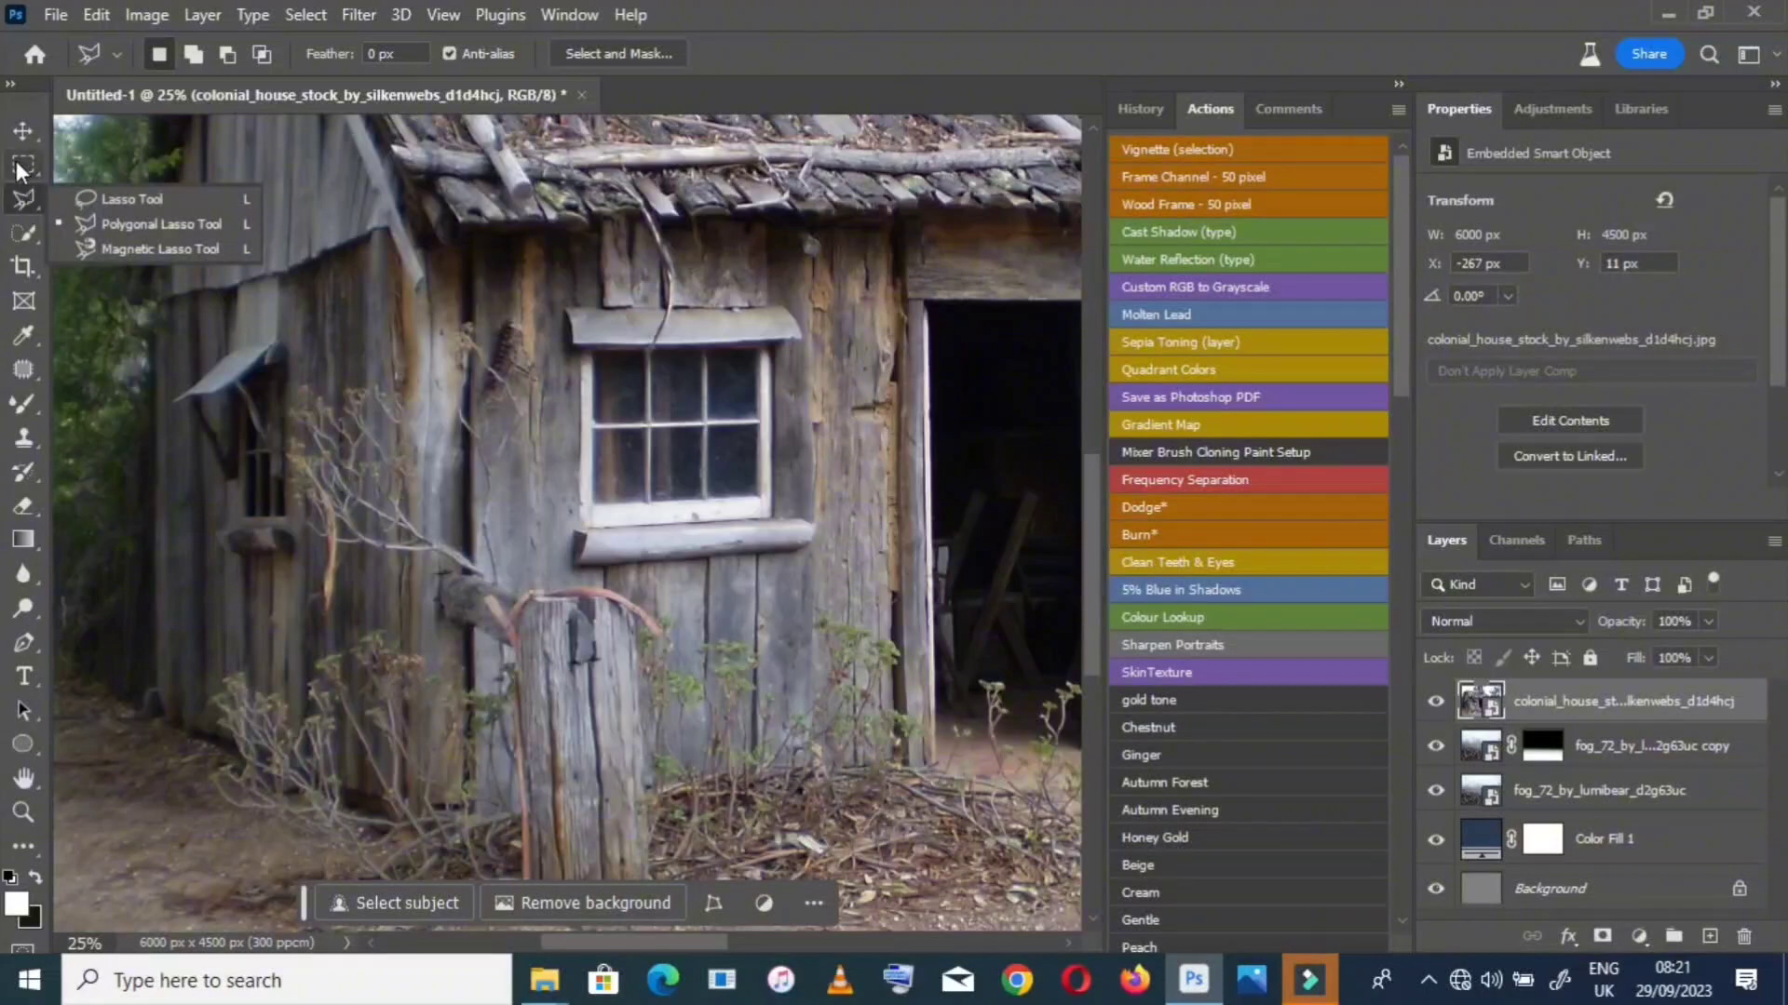
{"action": "left_click", "coordinate": [31, 648]}
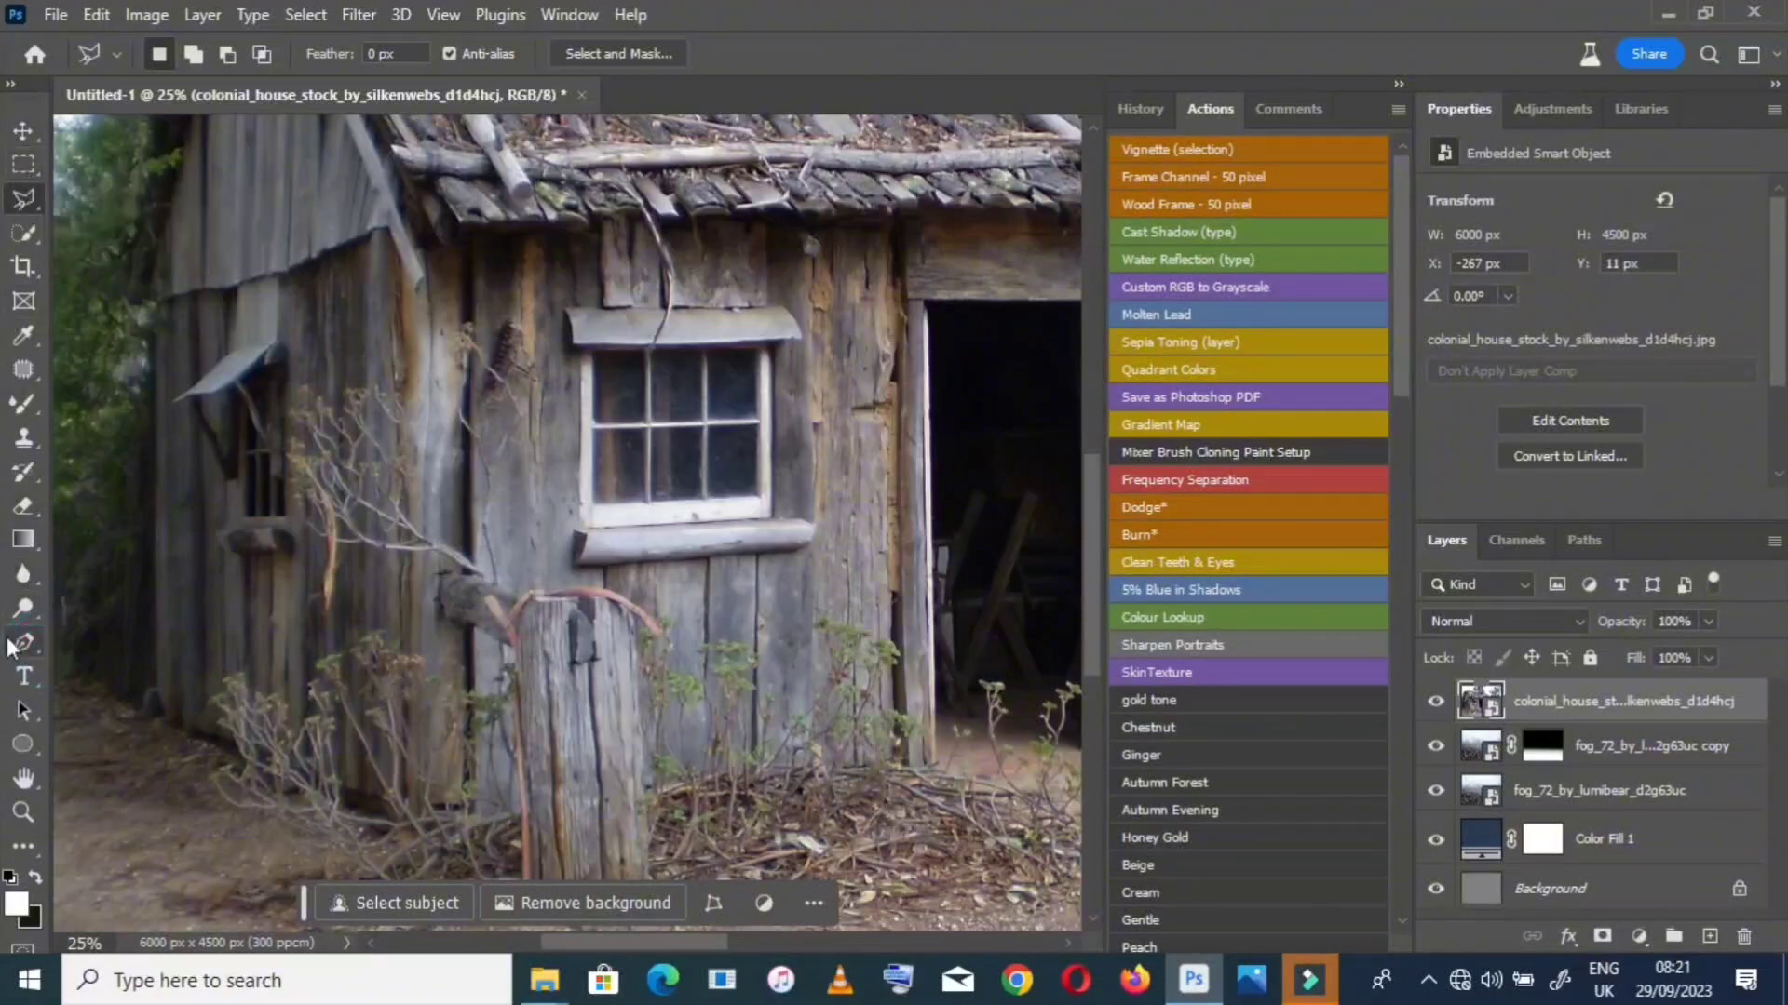
{"action": "left_click", "coordinate": [32, 646]}
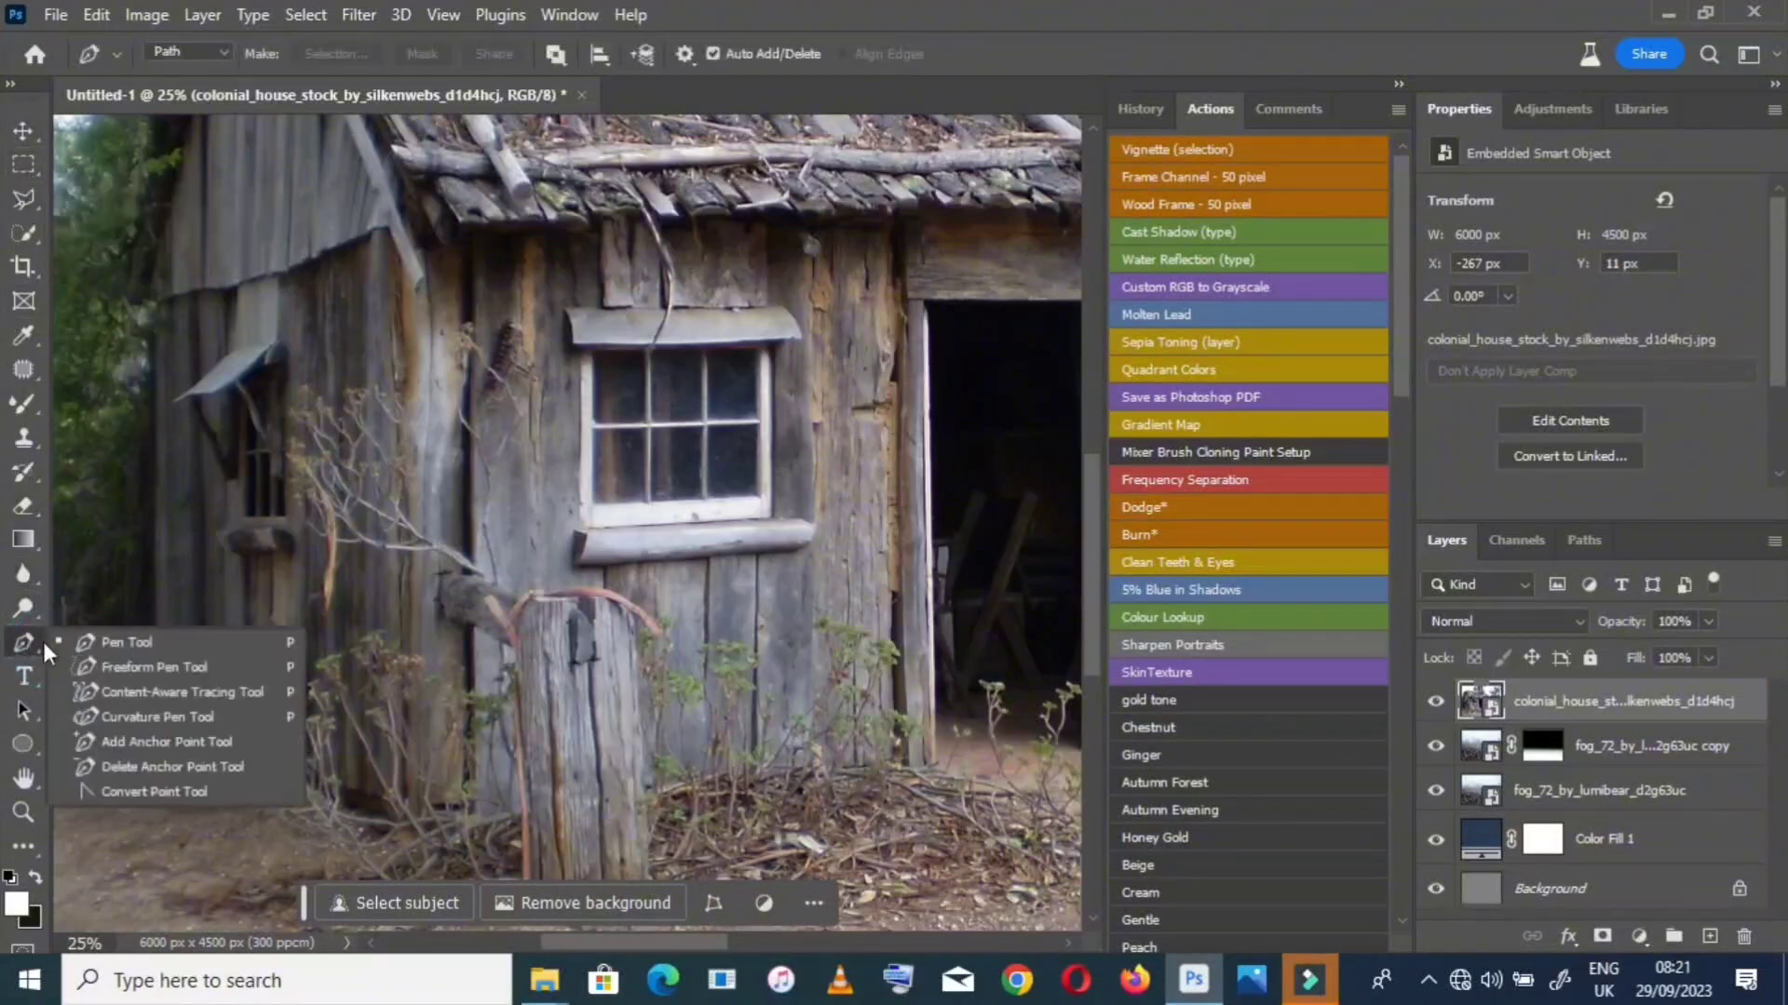
{"action": "left_click", "coordinate": [109, 644]}
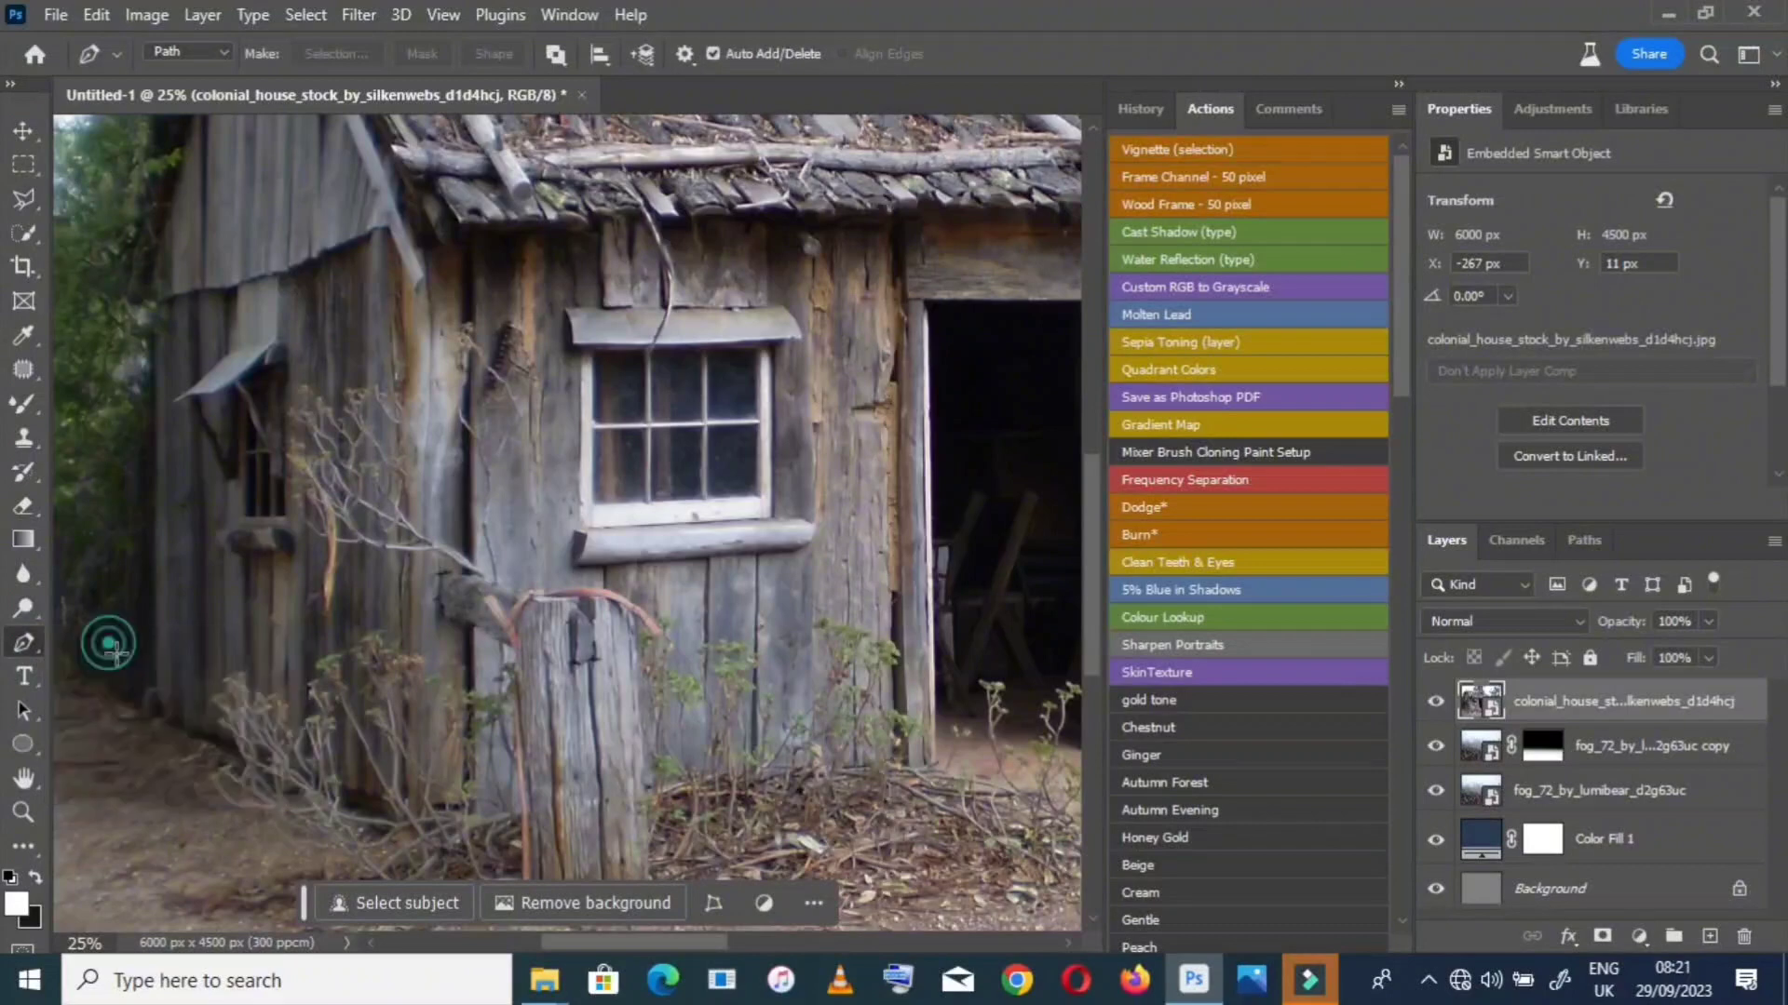
{"action": "left_click", "coordinate": [160, 717]}
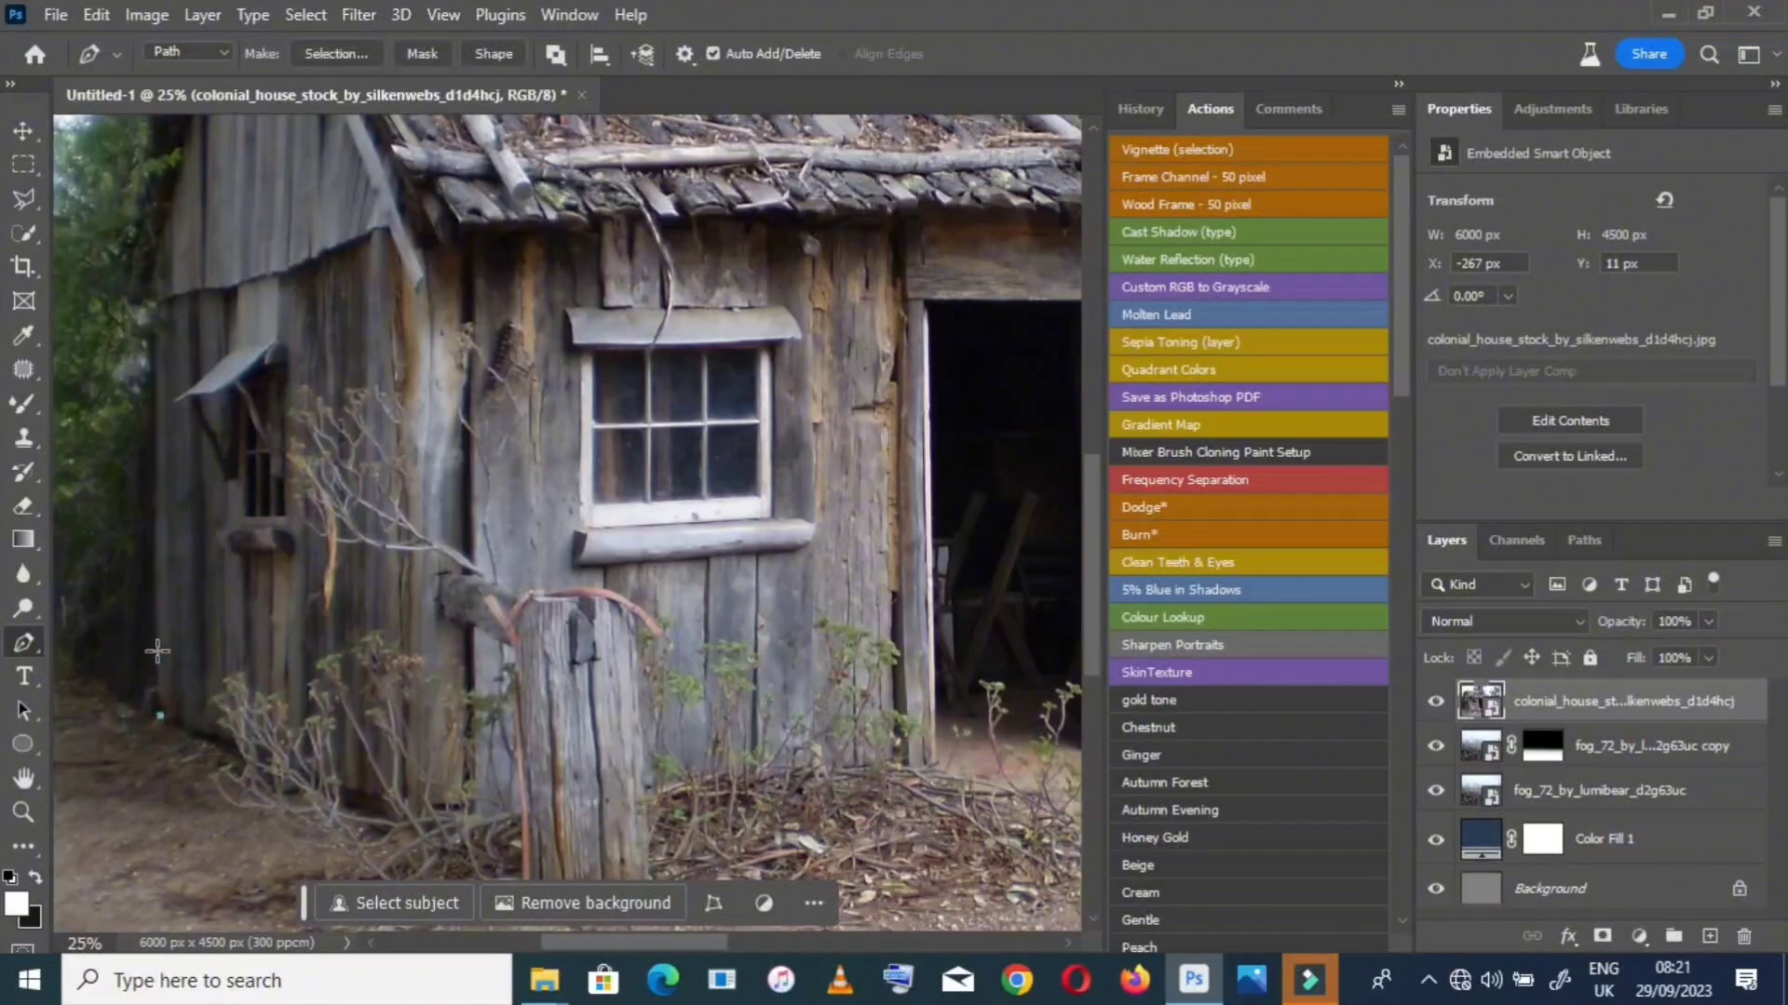
Trace the path up the outer edge of the left wall to just below the gable boards
{"action": "left_click", "coordinate": [157, 642]}
{"action": "left_click", "coordinate": [155, 535]}
{"action": "left_click", "coordinate": [156, 464]}
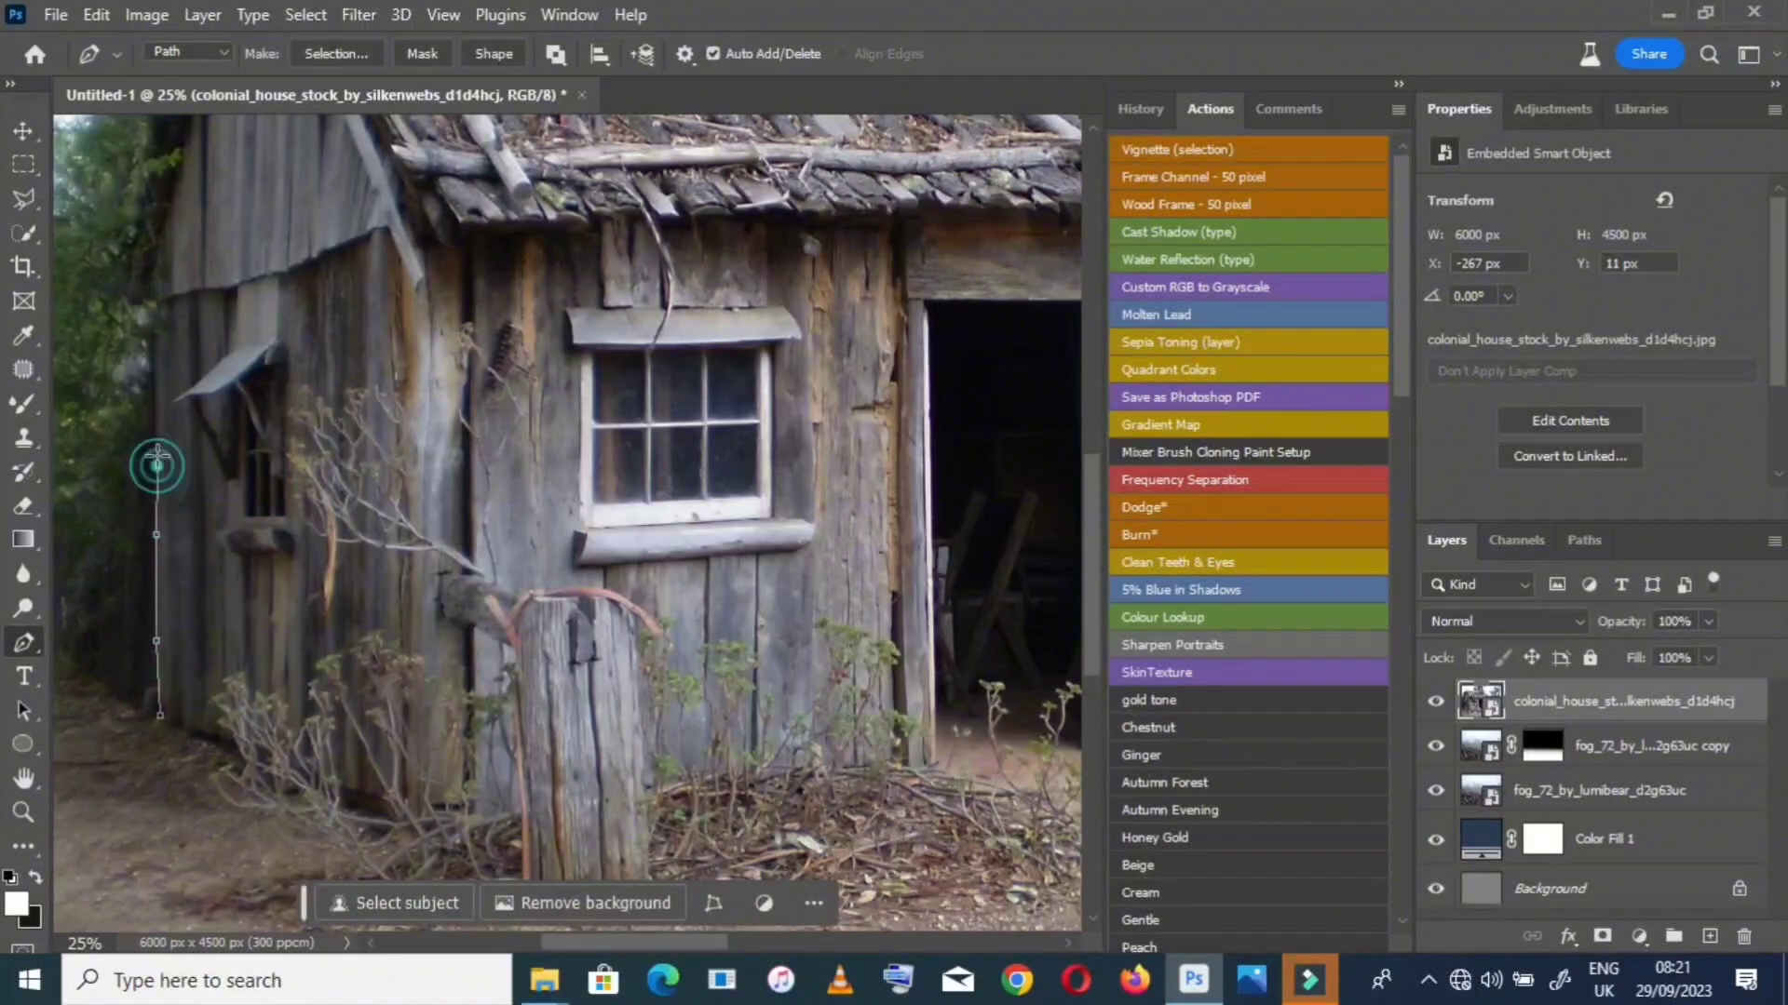
{"action": "left_click", "coordinate": [157, 431]}
{"action": "left_click", "coordinate": [154, 387]}
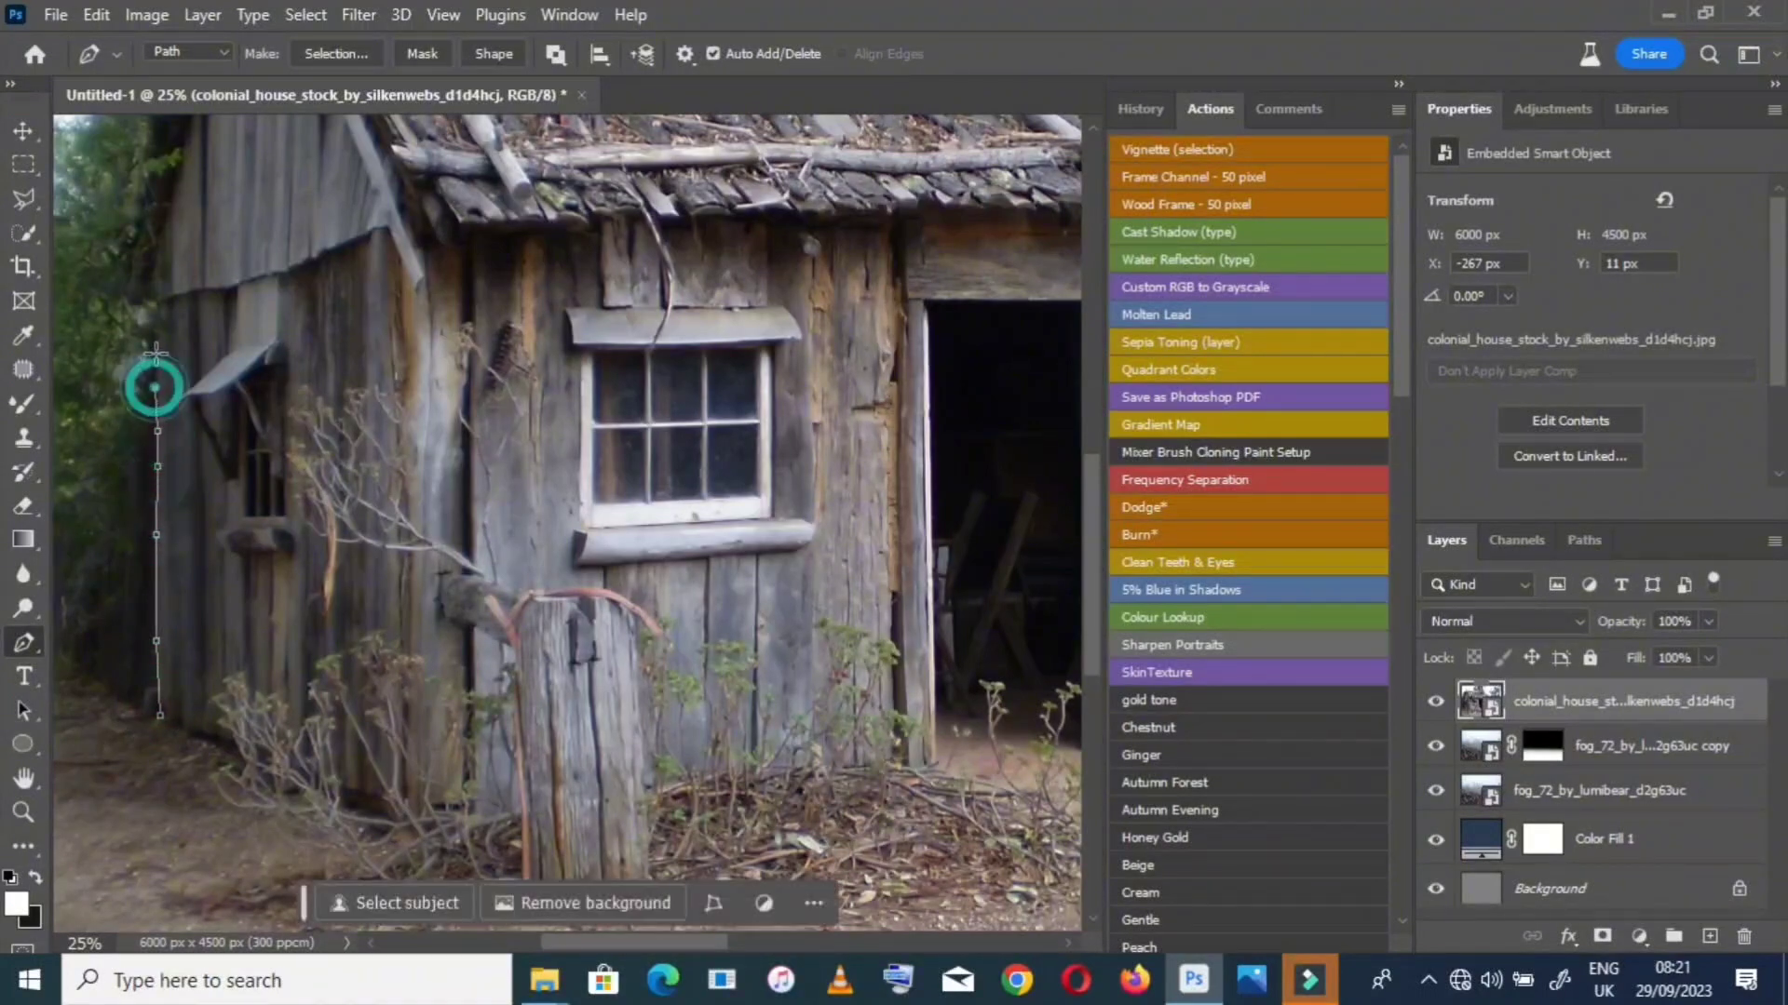
{"action": "left_click", "coordinate": [155, 351]}
{"action": "scroll", "coordinate": [163, 352], "scroll_direction": "up", "scroll_amount": 2}
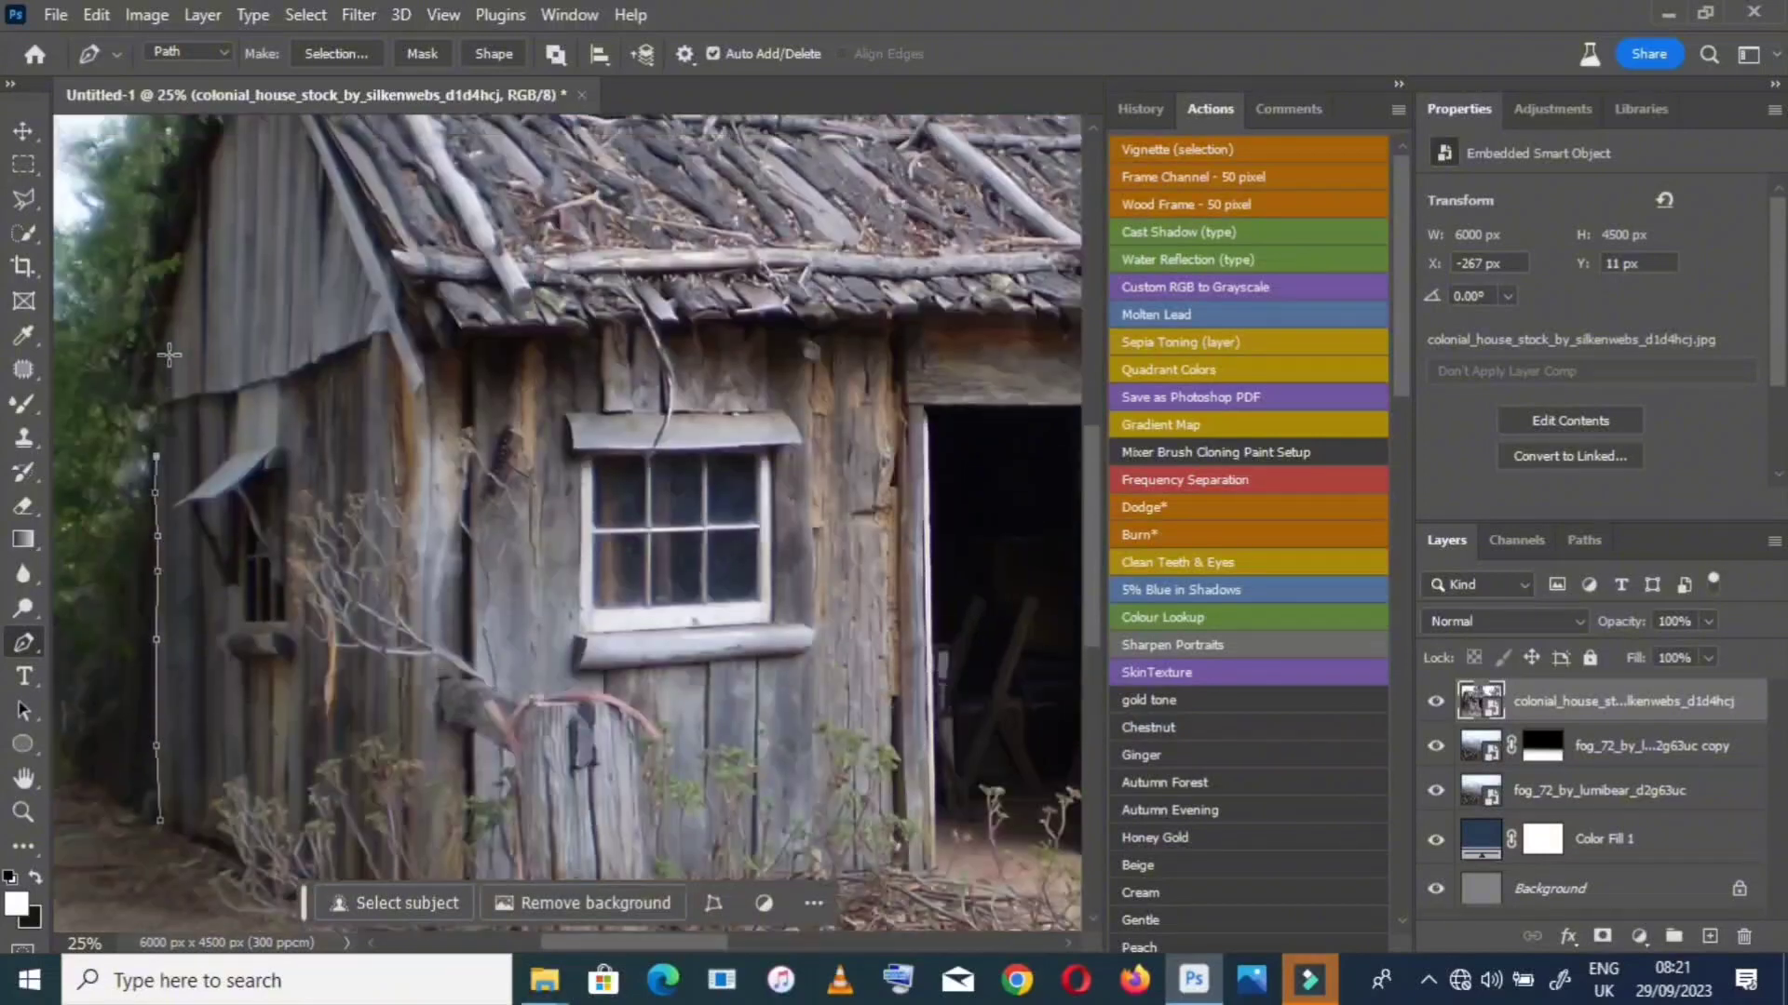
{"action": "scroll", "coordinate": [169, 355], "scroll_direction": "up", "scroll_amount": 1}
{"action": "left_click", "coordinate": [157, 441]}
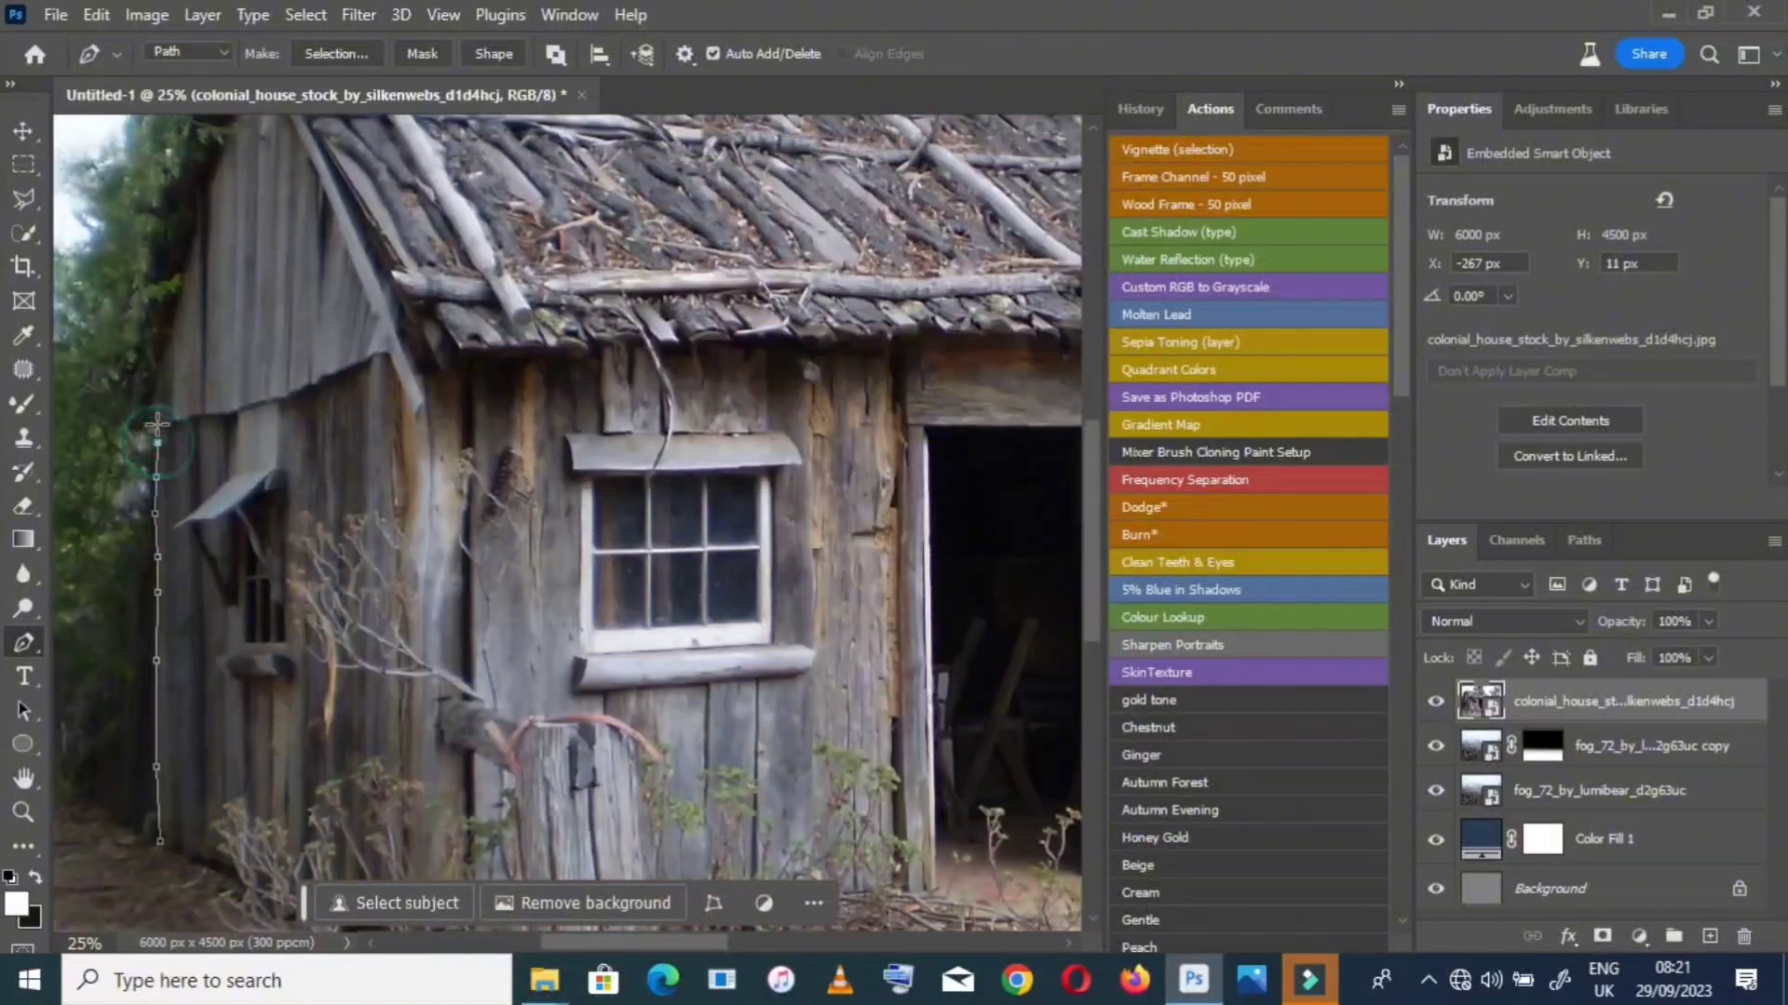
{"action": "left_click", "coordinate": [157, 419]}
Carry the path out around the gable overhang and up its sloping edge to the roof peak
{"action": "left_click", "coordinate": [133, 428]}
{"action": "left_click", "coordinate": [131, 395]}
{"action": "left_click", "coordinate": [130, 349]}
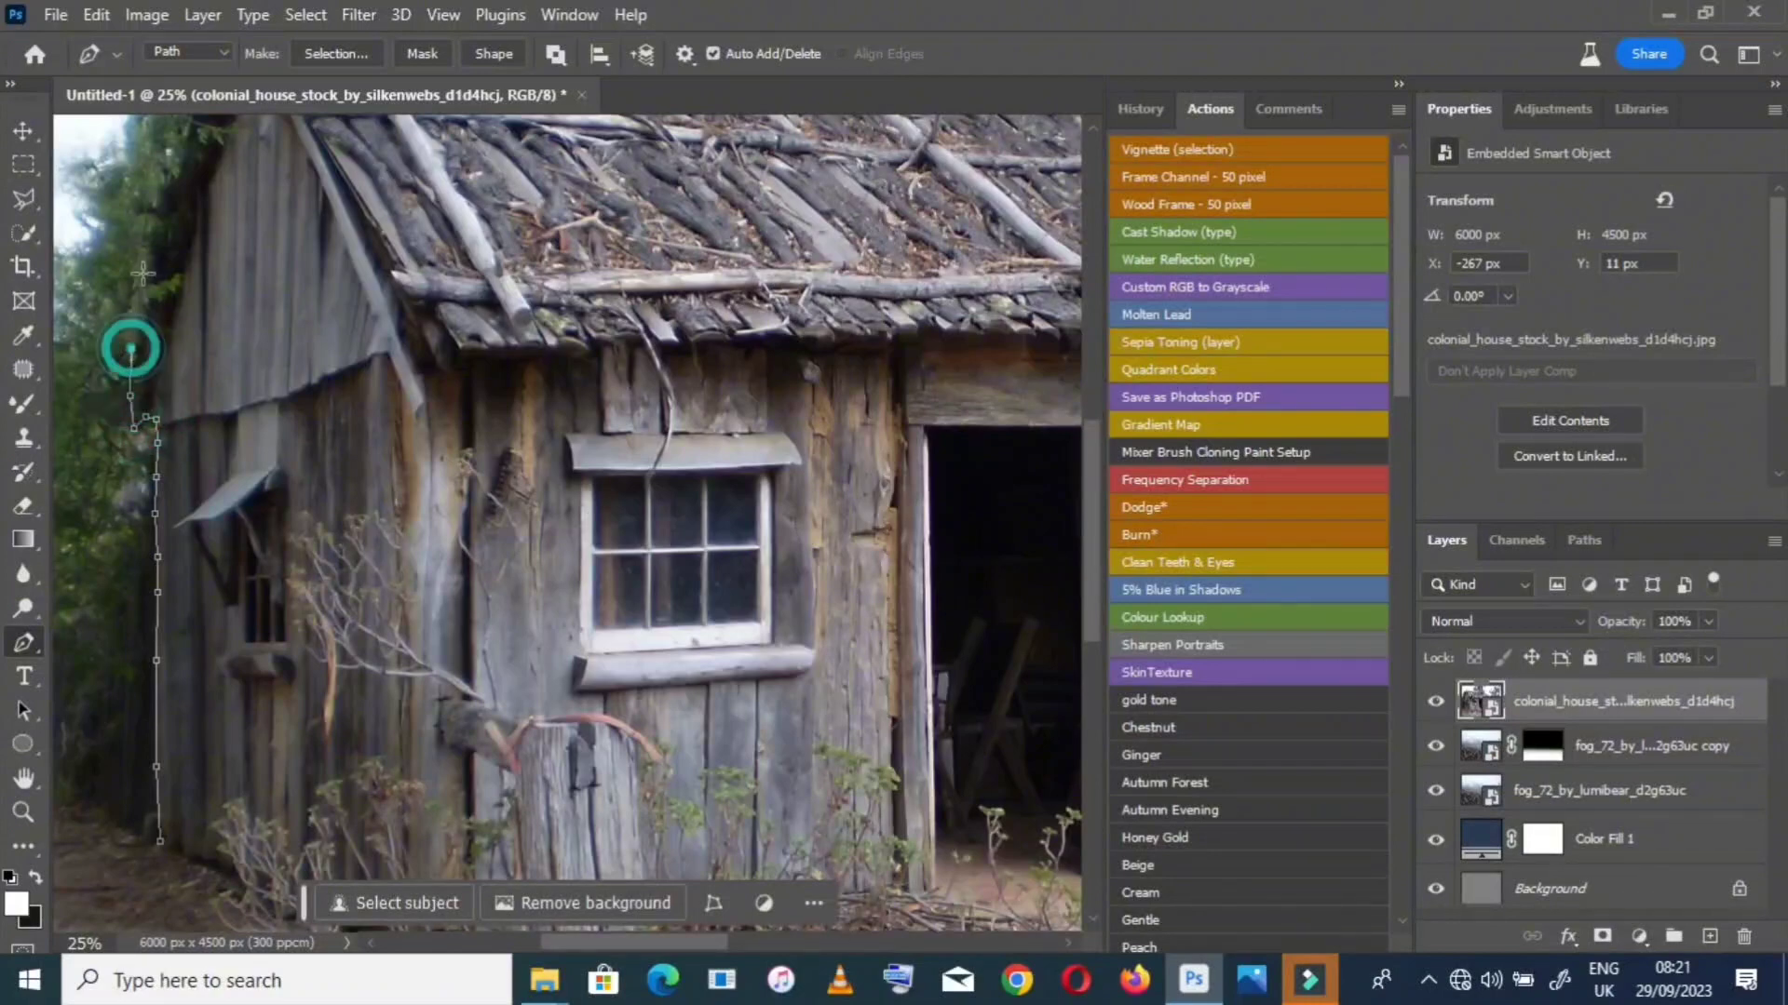
{"action": "left_click", "coordinate": [139, 314]}
{"action": "scroll", "coordinate": [140, 315], "scroll_direction": "up", "scroll_amount": 3}
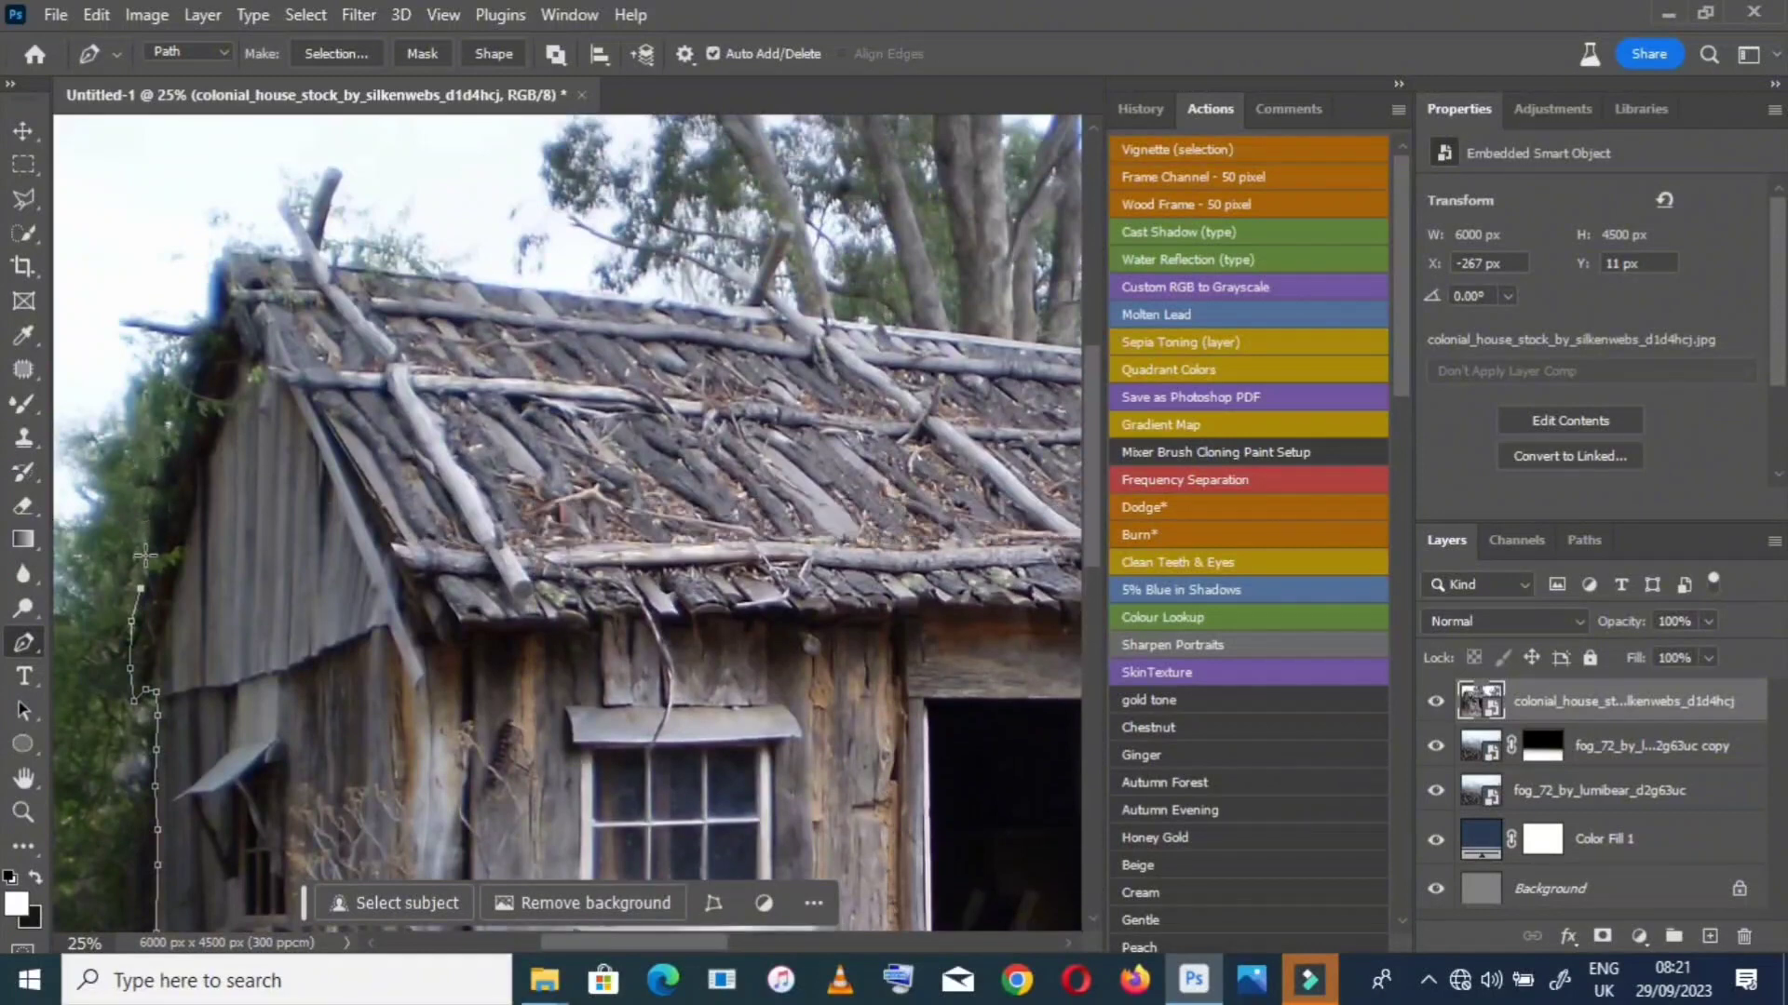
{"action": "left_click", "coordinate": [141, 561]}
{"action": "left_click", "coordinate": [149, 525]}
{"action": "left_click", "coordinate": [157, 485]}
{"action": "left_click", "coordinate": [170, 438]}
{"action": "left_click", "coordinate": [180, 407]}
{"action": "left_click", "coordinate": [187, 383]}
{"action": "left_click", "coordinate": [191, 354]}
{"action": "left_click", "coordinate": [200, 330]}
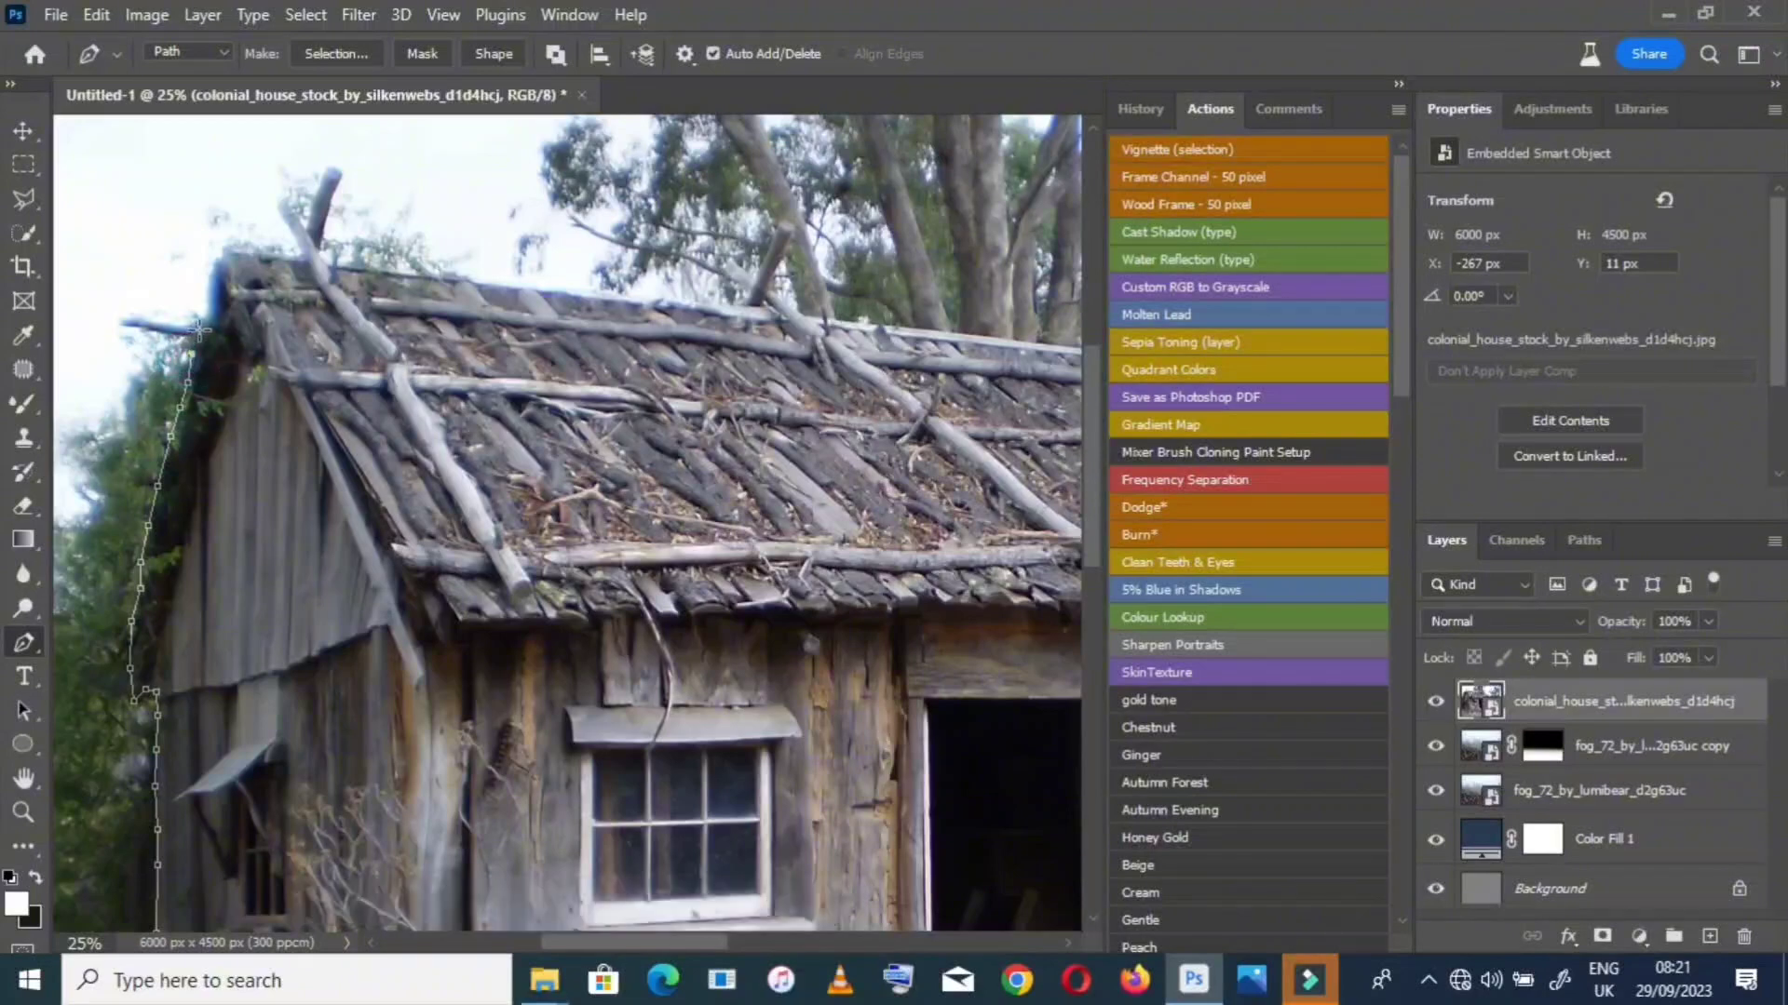
{"action": "left_click", "coordinate": [208, 299]}
{"action": "left_click", "coordinate": [215, 280]}
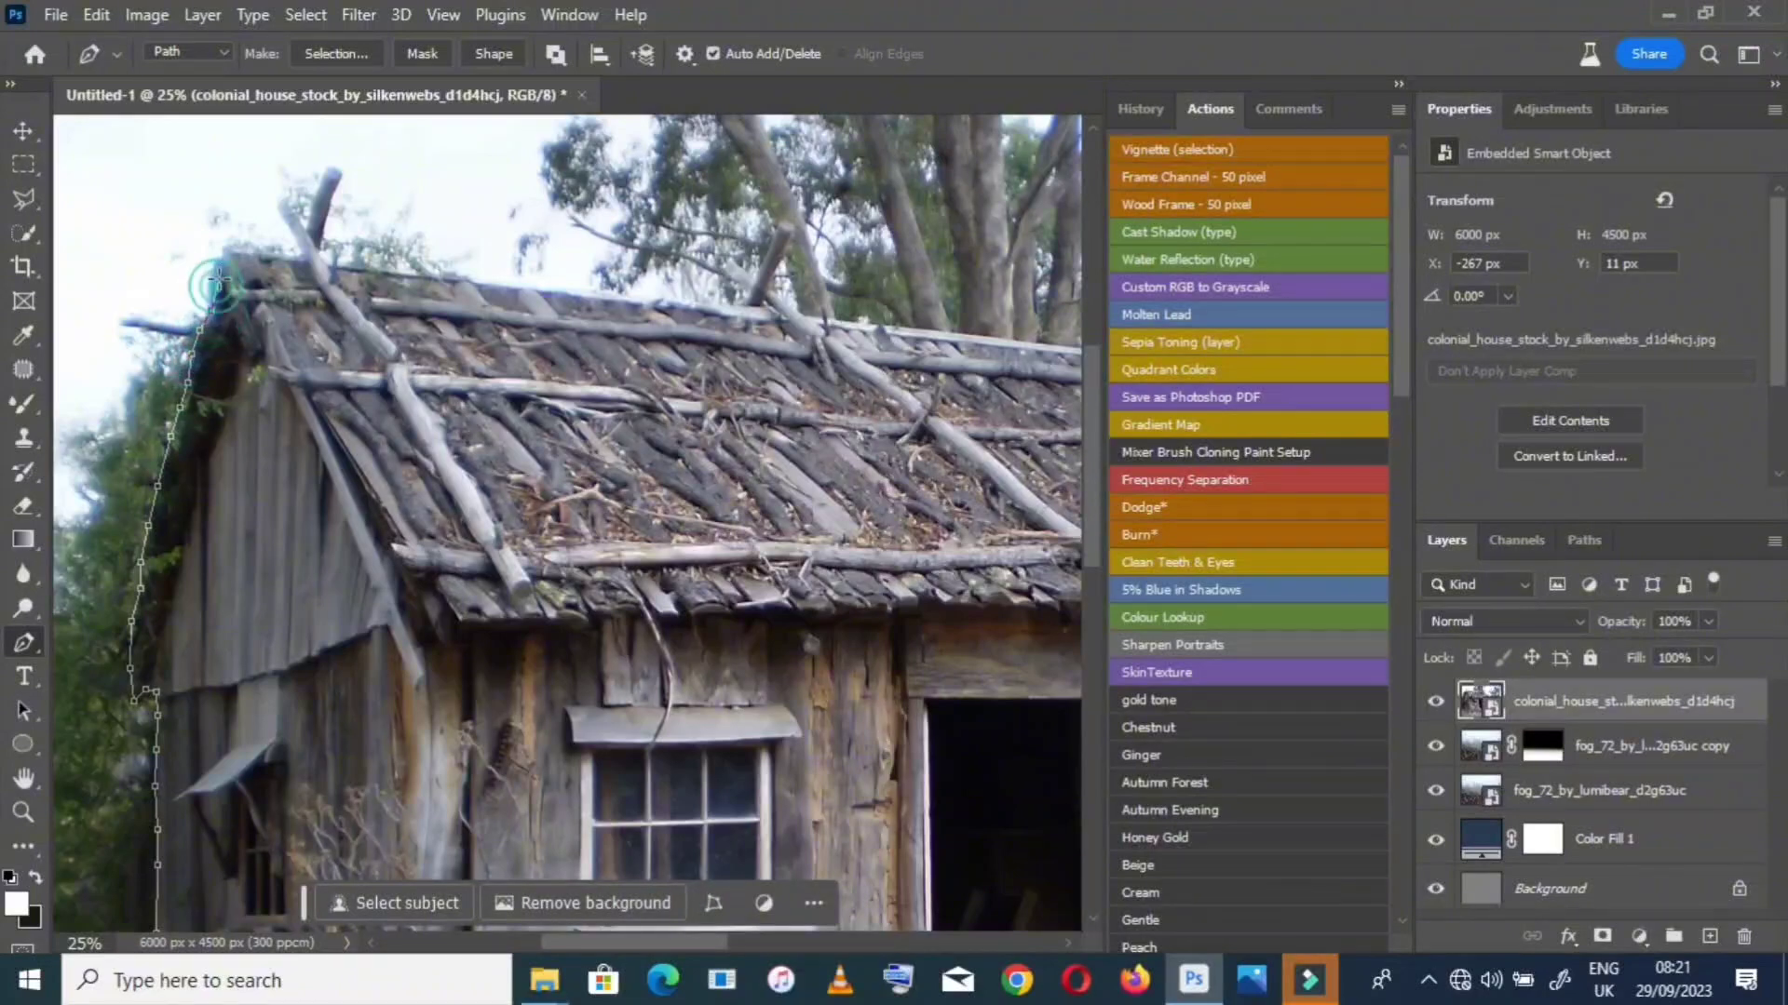
Round the roof peak with the path and follow the ridge to the base of the first forked branch
{"action": "left_click", "coordinate": [222, 259]}
{"action": "left_click", "coordinate": [229, 249]}
{"action": "left_click", "coordinate": [247, 251]}
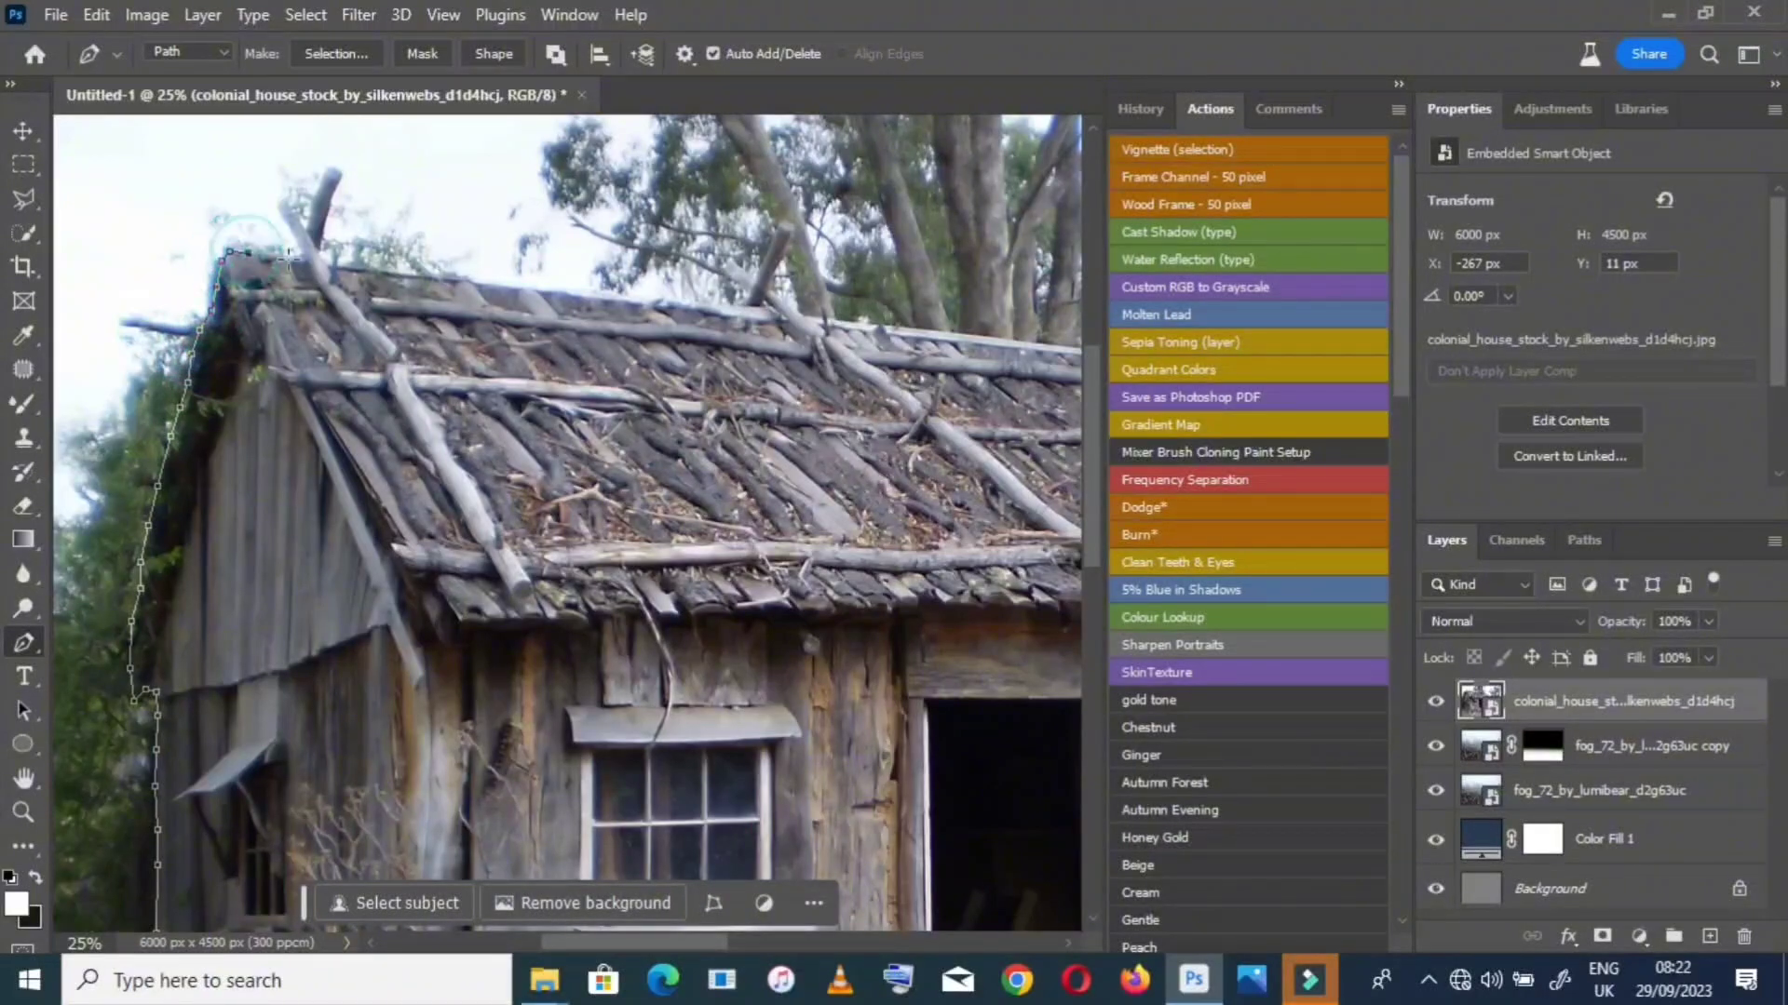
{"action": "left_click", "coordinate": [263, 252]}
{"action": "left_click", "coordinate": [280, 256]}
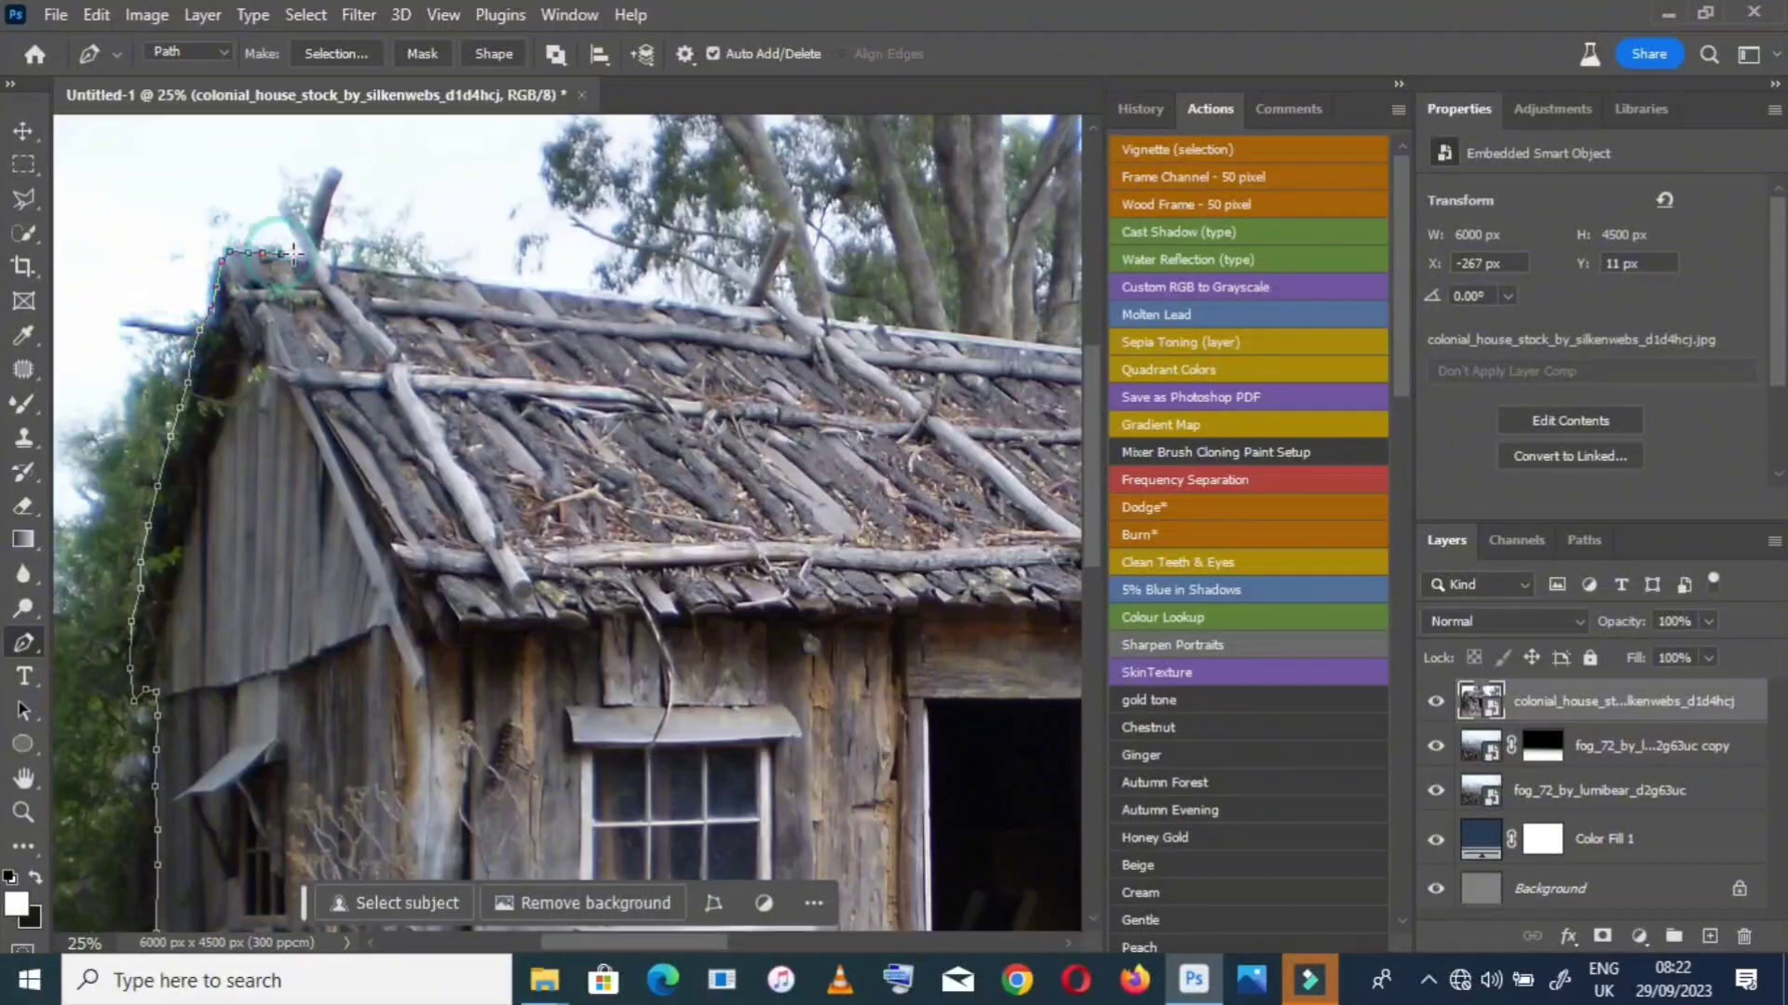
{"action": "left_click", "coordinate": [305, 257]}
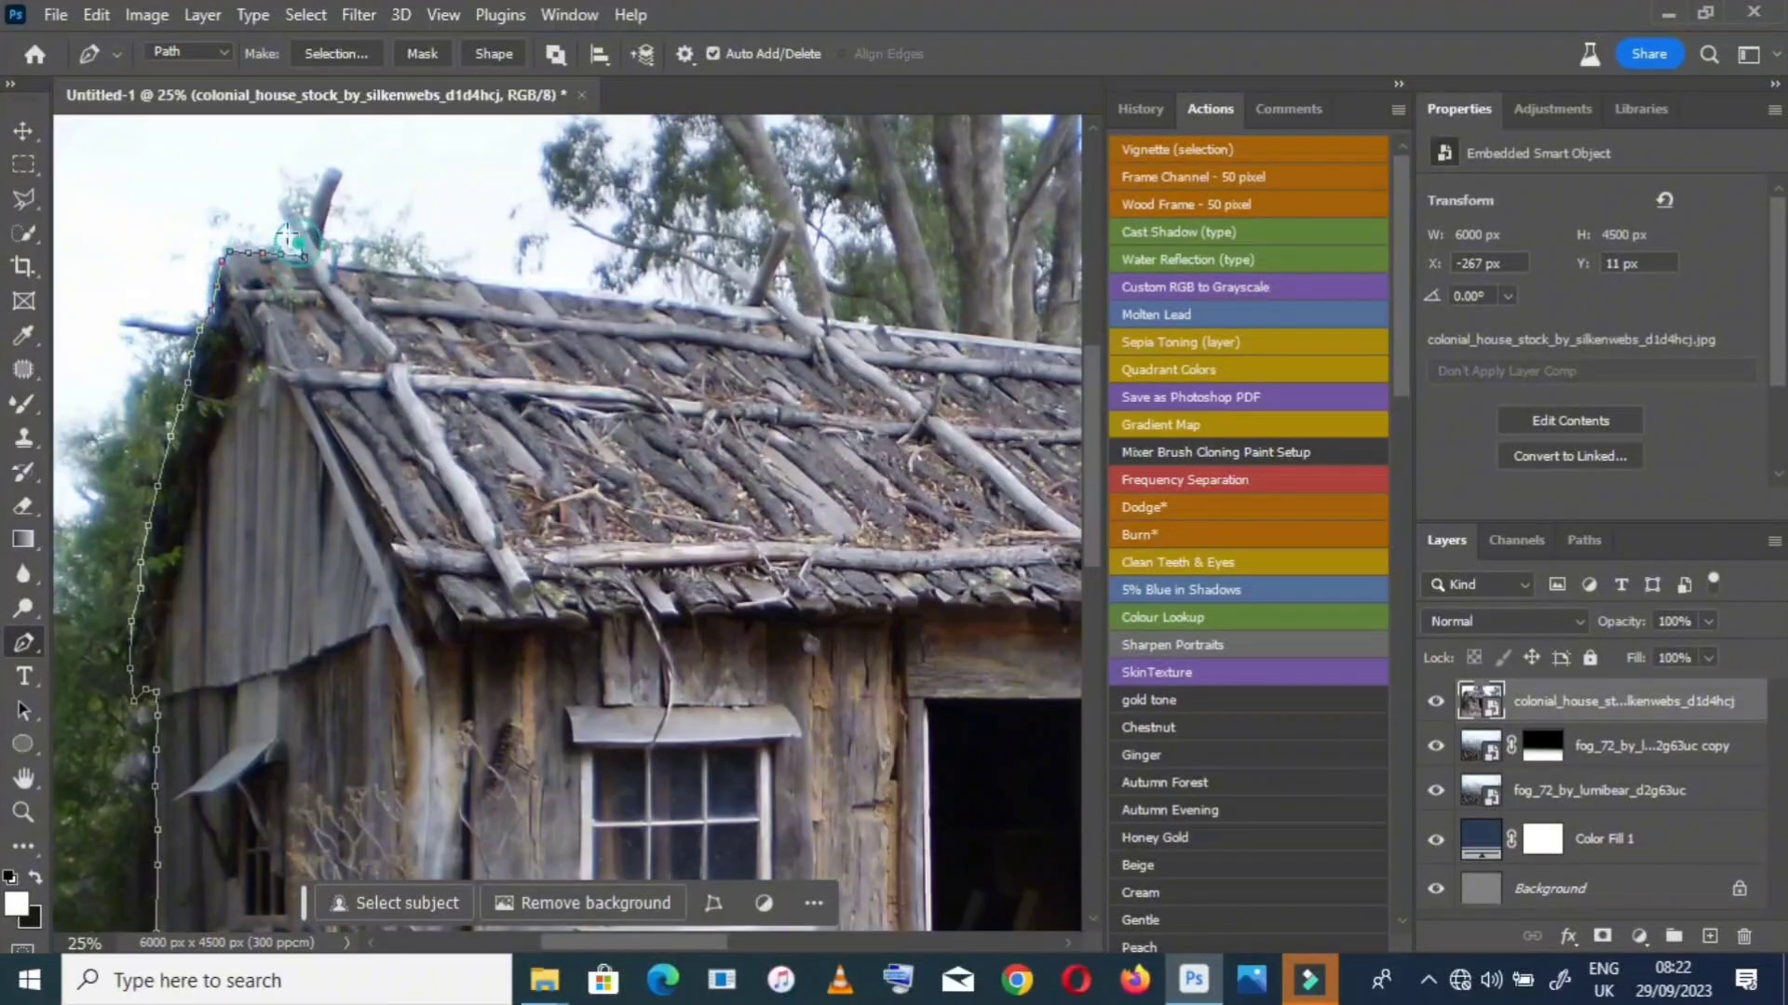
Outline both prongs of the first forked branch and bring the path back down to the ridge
{"action": "left_click", "coordinate": [289, 229]}
{"action": "left_click", "coordinate": [286, 220]}
{"action": "left_click", "coordinate": [282, 199]}
{"action": "left_click", "coordinate": [292, 205]}
{"action": "left_click", "coordinate": [305, 202]}
{"action": "left_click", "coordinate": [311, 192]}
{"action": "left_click", "coordinate": [316, 185]}
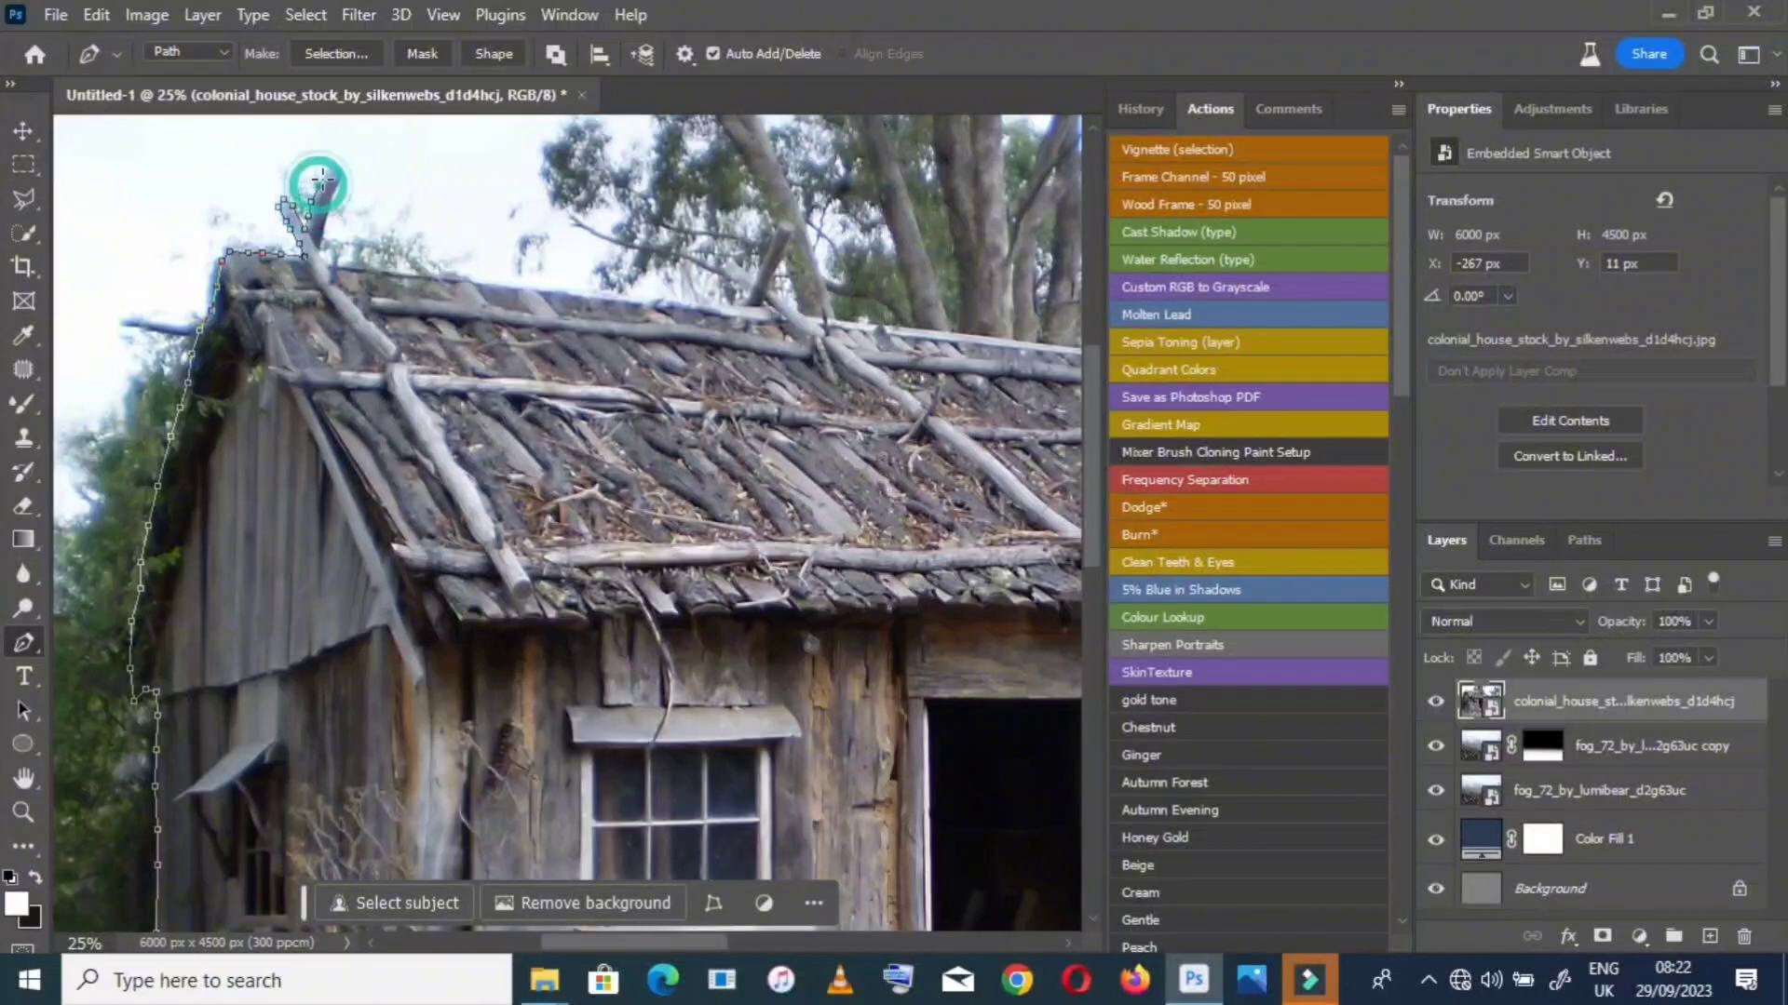
{"action": "left_click", "coordinate": [321, 177]}
{"action": "left_click", "coordinate": [326, 169]}
{"action": "left_click", "coordinate": [327, 167]}
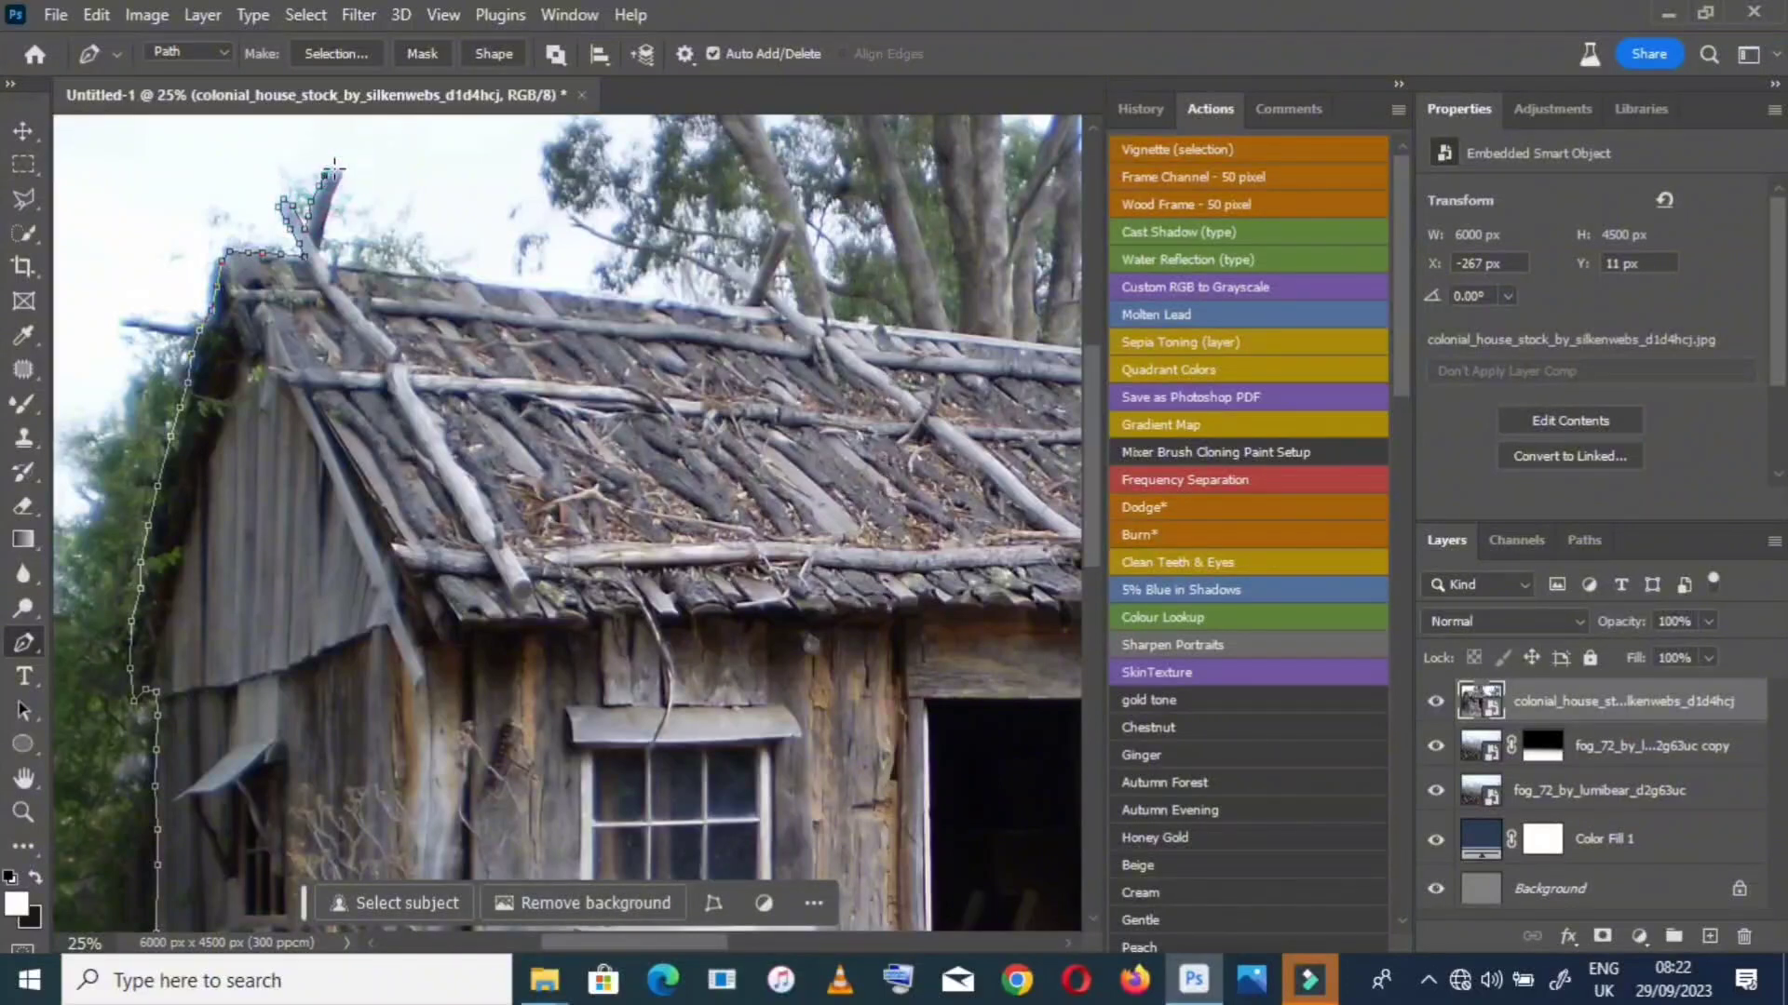
{"action": "left_click", "coordinate": [334, 169]}
{"action": "left_click", "coordinate": [334, 173]}
{"action": "left_click", "coordinate": [340, 175]}
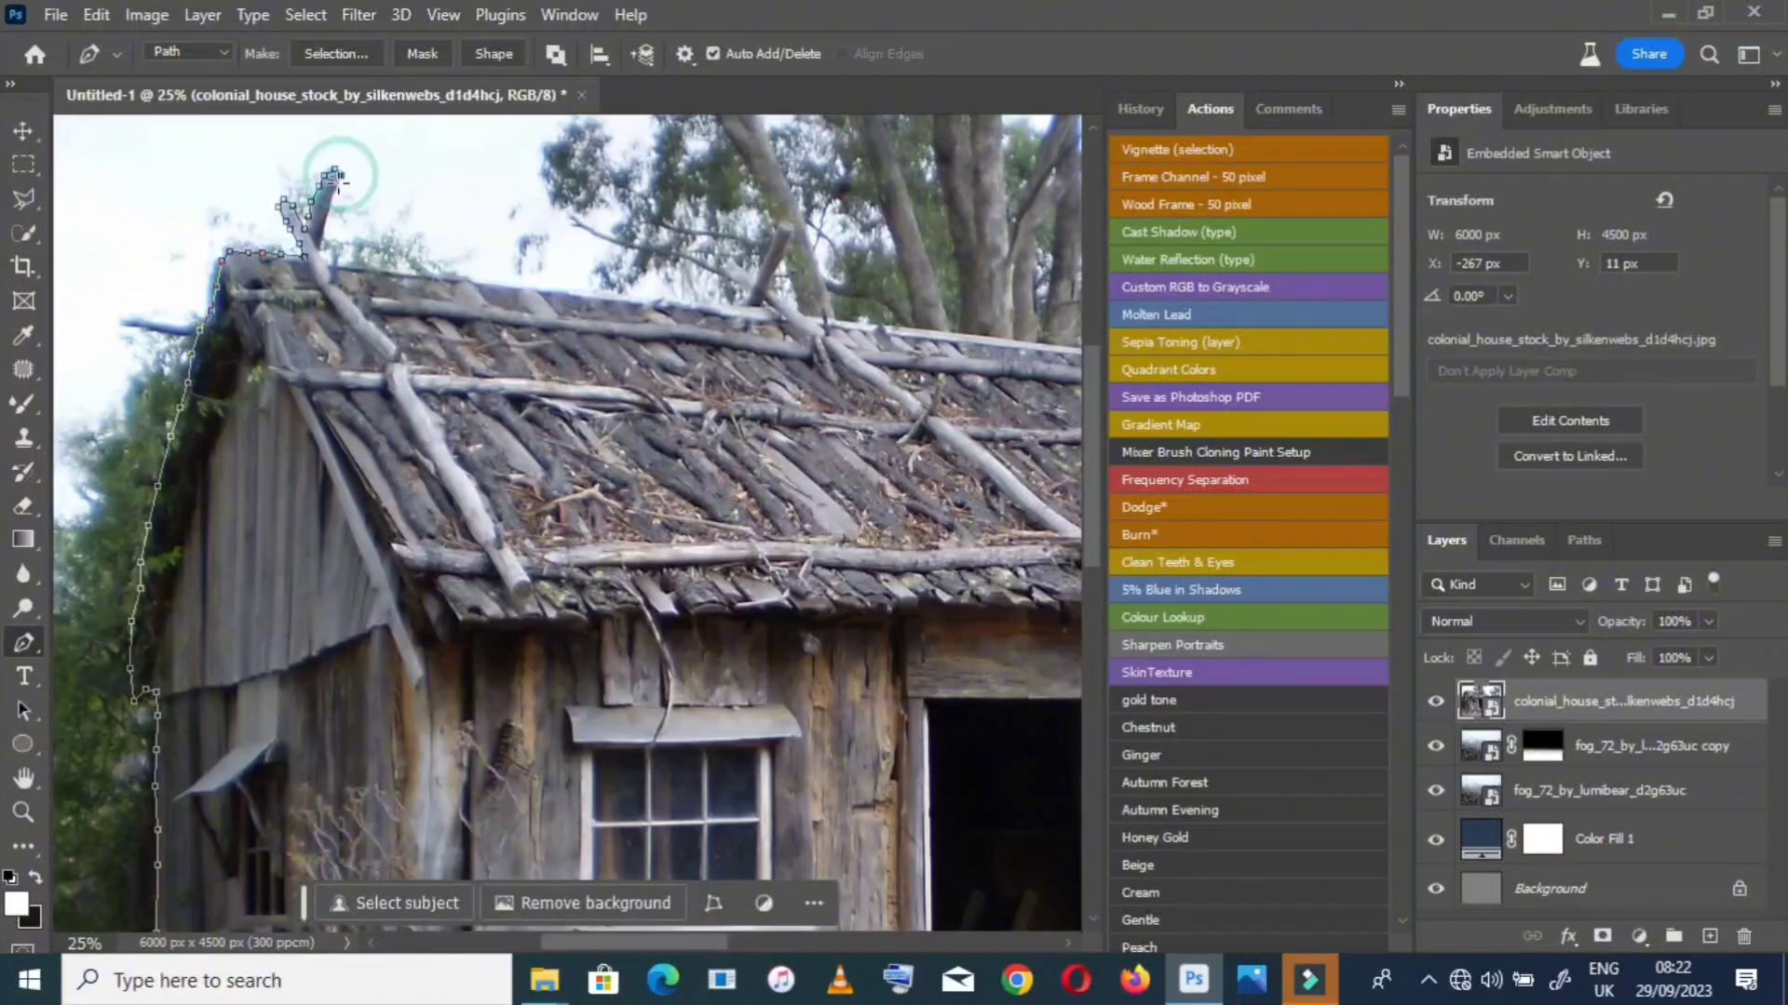
{"action": "left_click", "coordinate": [337, 187]}
{"action": "left_click", "coordinate": [326, 225]}
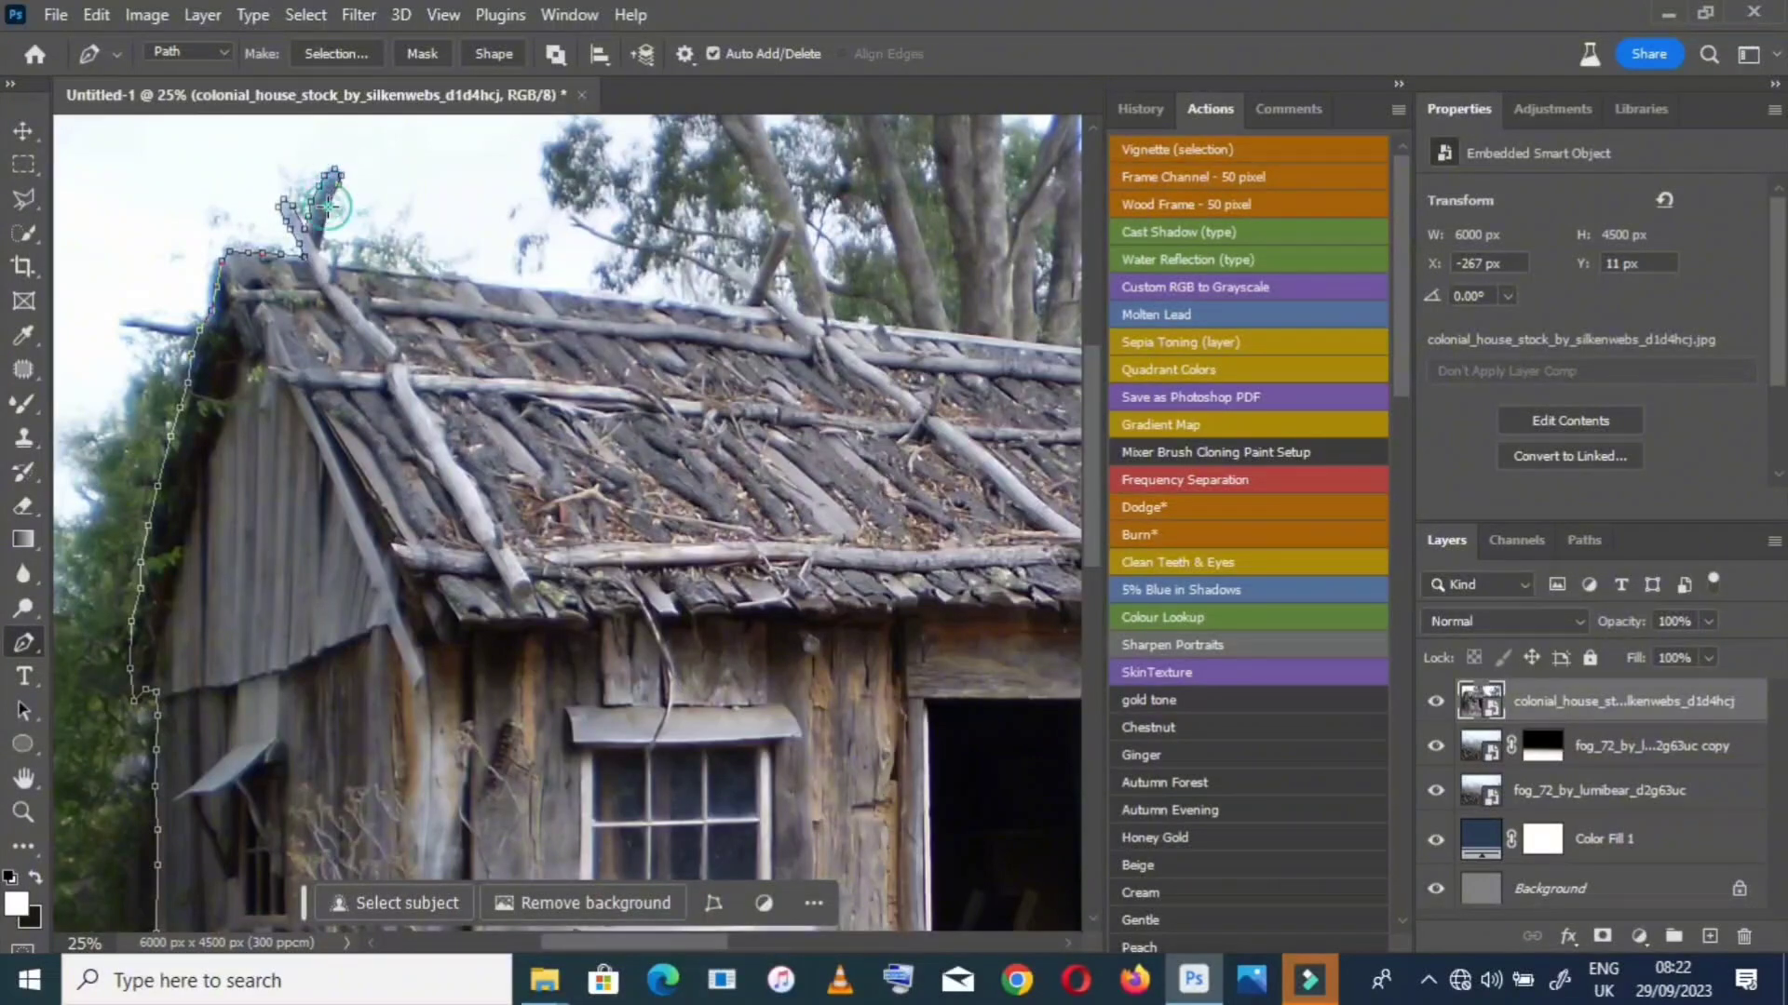
{"action": "left_click", "coordinate": [314, 257]}
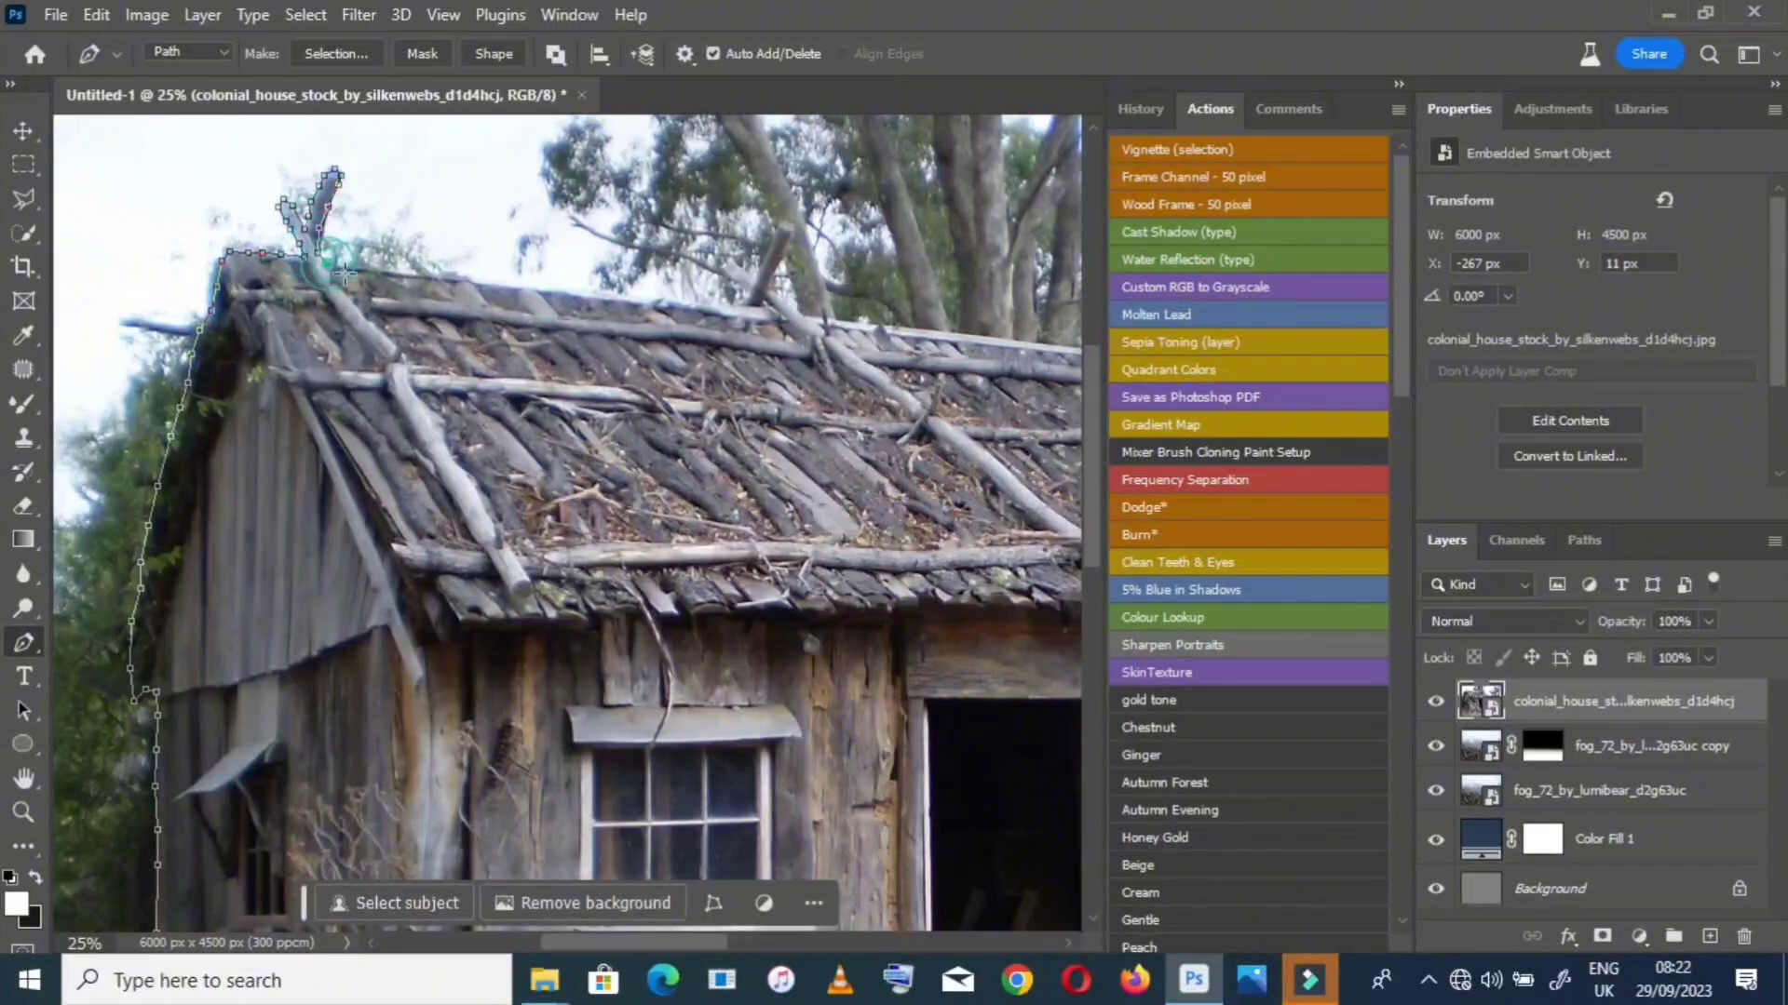
Follow the roof ridge with the path from the first forked branch to the middle branch
{"action": "left_click", "coordinate": [352, 266]}
{"action": "left_click", "coordinate": [396, 272]}
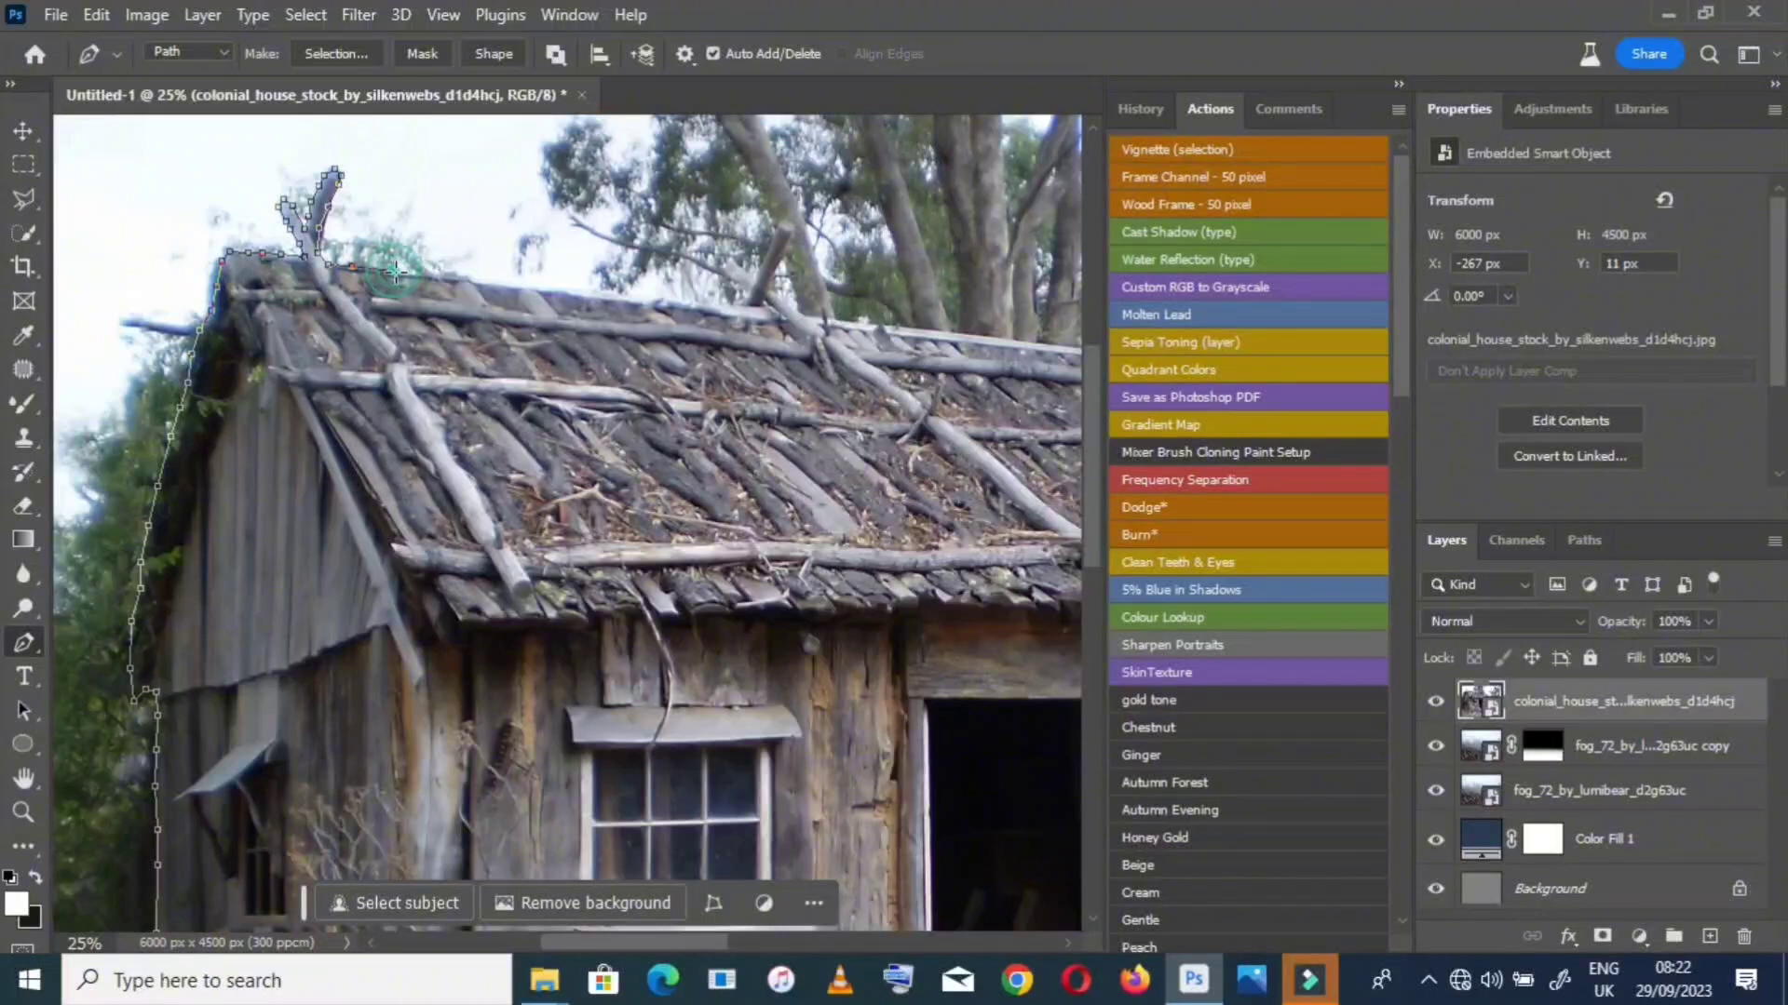
{"action": "left_click", "coordinate": [449, 277]}
{"action": "left_click", "coordinate": [508, 287]}
{"action": "left_click", "coordinate": [557, 294]}
{"action": "left_click", "coordinate": [606, 300]}
{"action": "left_click", "coordinate": [652, 303]}
{"action": "left_click", "coordinate": [698, 306]}
{"action": "left_click", "coordinate": [743, 308]}
Outline the middle branch sticking up from the ridge and return the path to the roof line
{"action": "left_click", "coordinate": [747, 300]}
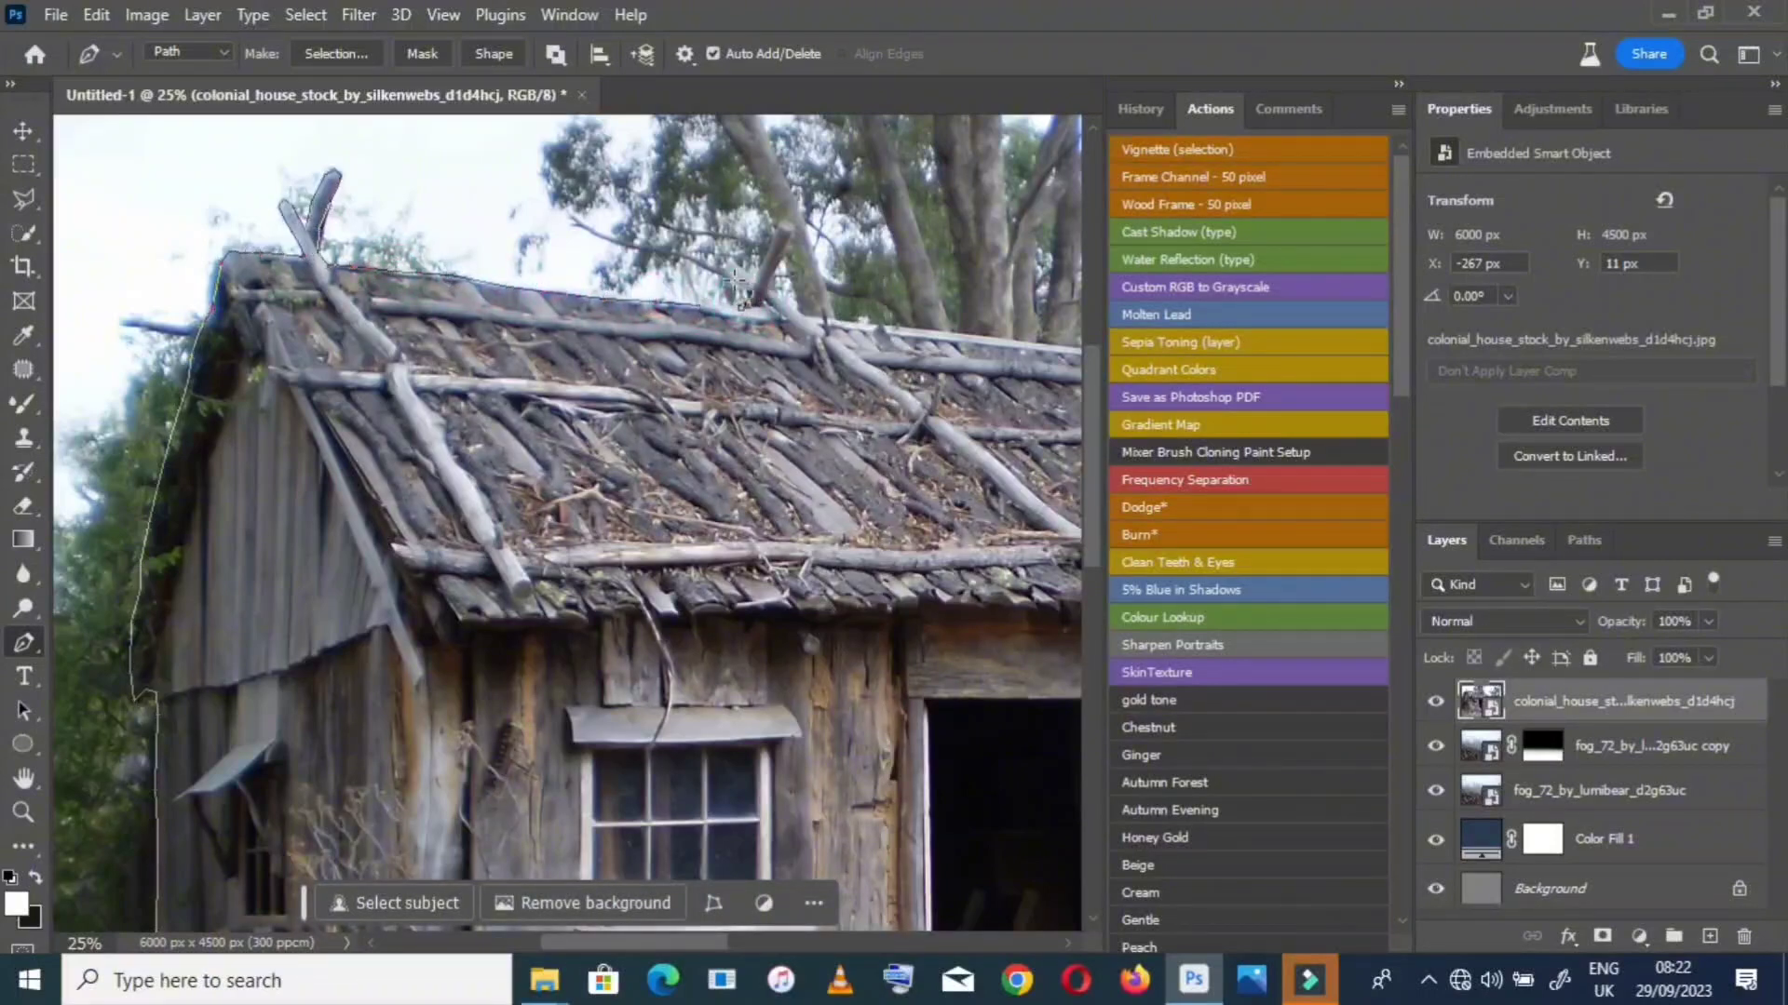
{"action": "left_click", "coordinate": [726, 270]}
{"action": "left_click", "coordinate": [731, 258]}
{"action": "left_click", "coordinate": [764, 259]}
{"action": "left_click", "coordinate": [778, 226]}
{"action": "left_click", "coordinate": [793, 226]}
{"action": "left_click", "coordinate": [787, 246]}
{"action": "left_click", "coordinate": [773, 289]}
{"action": "left_click", "coordinate": [800, 314]}
Continue the path along the ridge from the middle branch toward the last branch
{"action": "left_click", "coordinate": [855, 322]}
{"action": "left_click_drag", "start_coordinate": [714, 943], "coordinate": [764, 943]}
{"action": "left_click", "coordinate": [591, 328]}
{"action": "left_click", "coordinate": [631, 332]}
{"action": "left_click", "coordinate": [671, 334]}
{"action": "left_click", "coordinate": [723, 340]}
{"action": "left_click", "coordinate": [769, 345]}
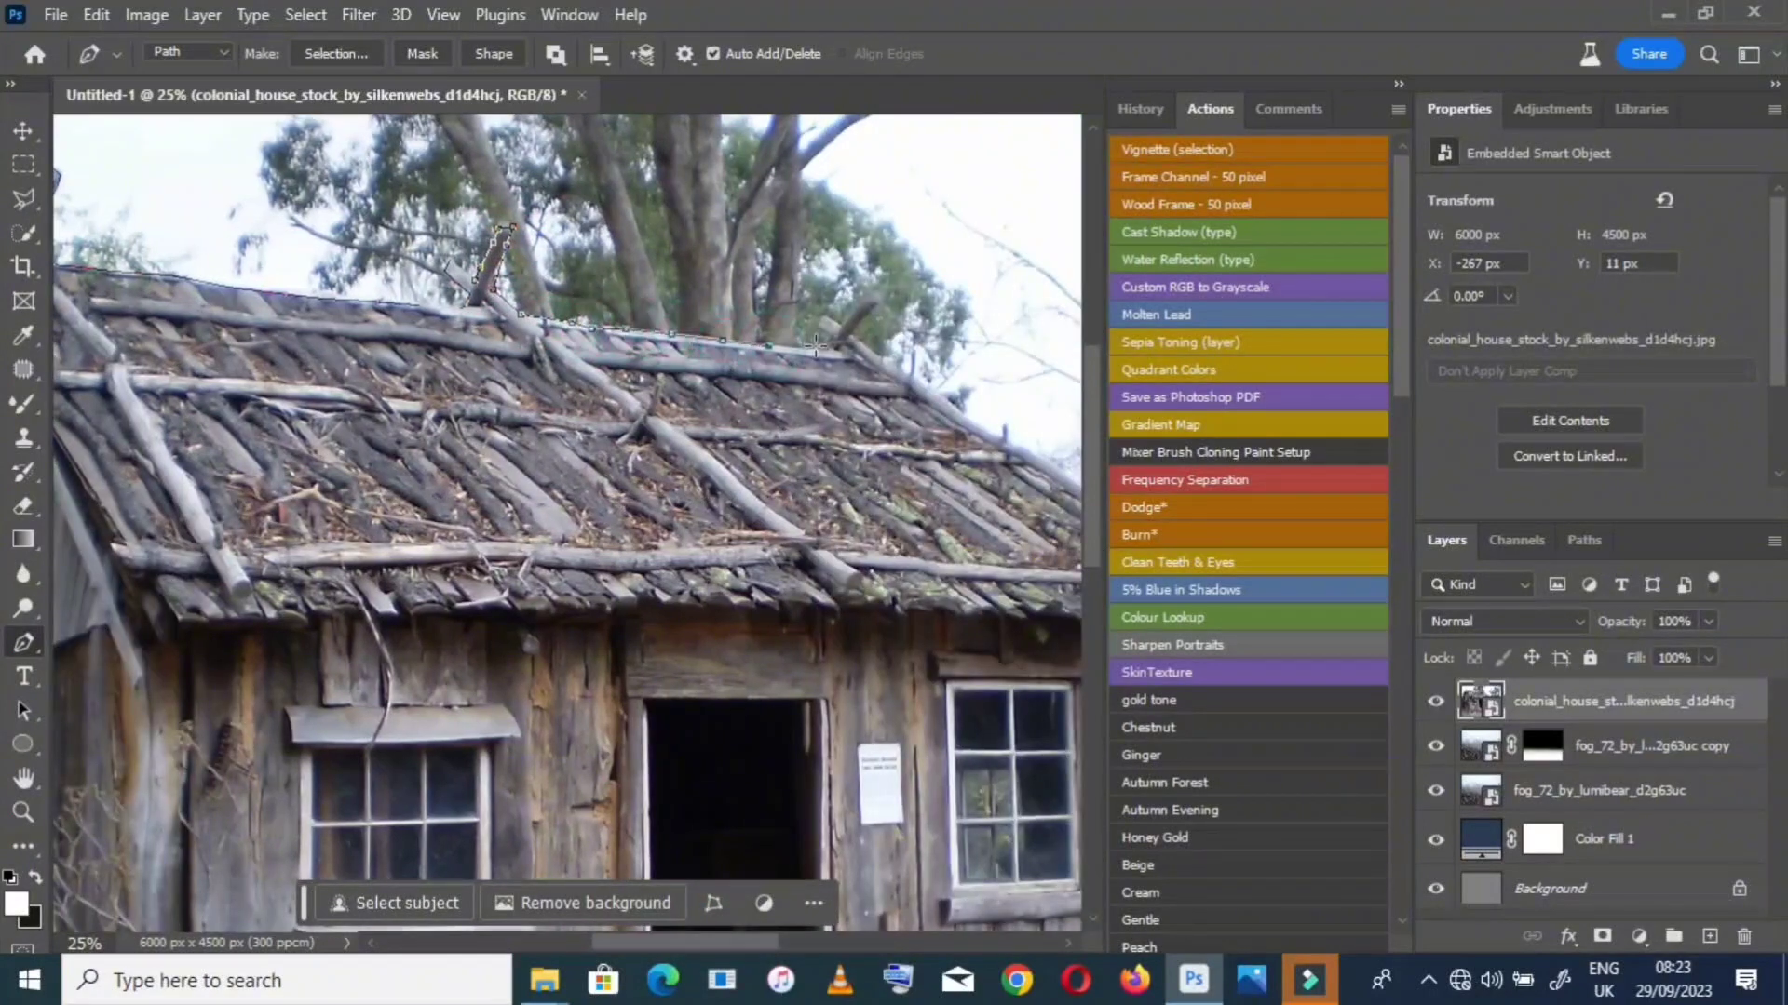
Outline the two prongs of the last branch at the far end of the ridge
{"action": "left_click", "coordinate": [834, 346]}
{"action": "left_click", "coordinate": [835, 341]}
{"action": "left_click", "coordinate": [822, 326]}
{"action": "left_click", "coordinate": [822, 318]}
{"action": "left_click", "coordinate": [838, 328]}
{"action": "left_click", "coordinate": [851, 309]}
{"action": "left_click", "coordinate": [867, 299]}
{"action": "left_click", "coordinate": [876, 296]}
{"action": "left_click", "coordinate": [853, 337]}
Trace the path down the roof's right sloping edge toward the eave
{"action": "left_click", "coordinate": [933, 391]}
{"action": "left_click", "coordinate": [961, 408]}
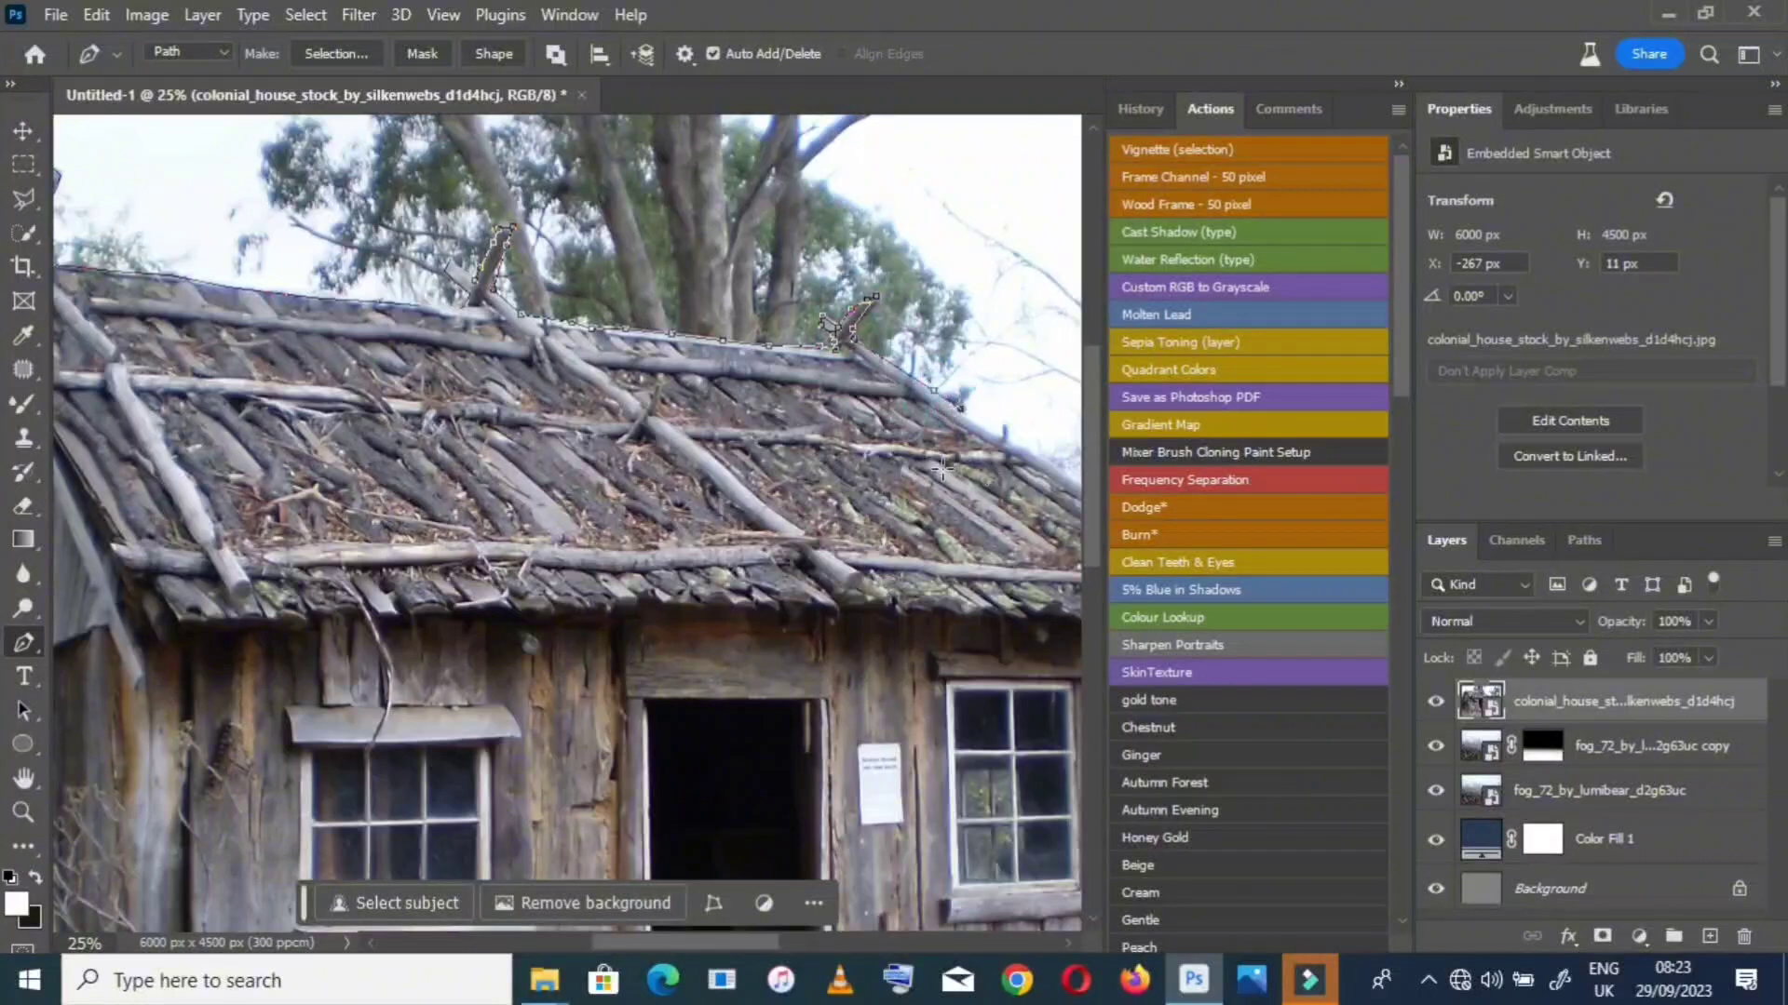
{"action": "scroll", "coordinate": [748, 438], "scroll_direction": "down", "scroll_amount": 2}
{"action": "scroll", "coordinate": [747, 437], "scroll_direction": "down", "scroll_amount": 1}
{"action": "scroll", "coordinate": [549, 362], "scroll_direction": "right", "scroll_amount": 5}
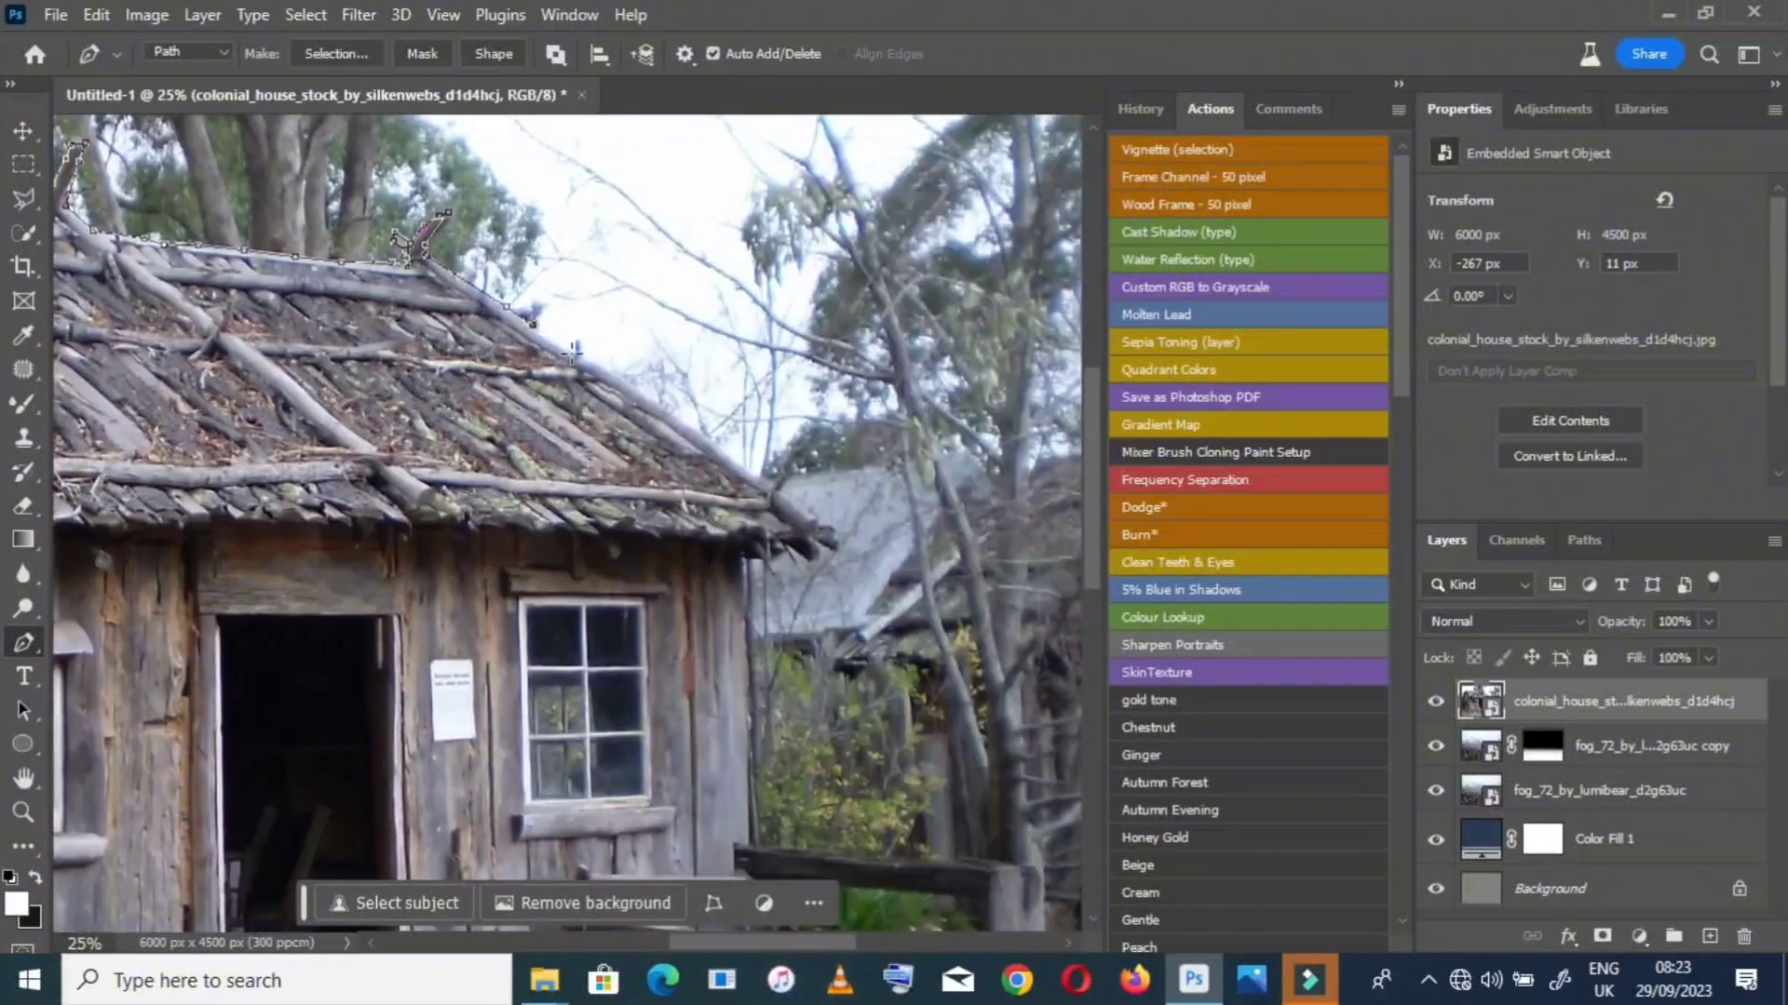
{"action": "left_click", "coordinate": [633, 387]}
{"action": "left_click", "coordinate": [665, 410]}
{"action": "left_click", "coordinate": [705, 438]}
{"action": "left_click", "coordinate": [745, 470]}
{"action": "left_click", "coordinate": [775, 486]}
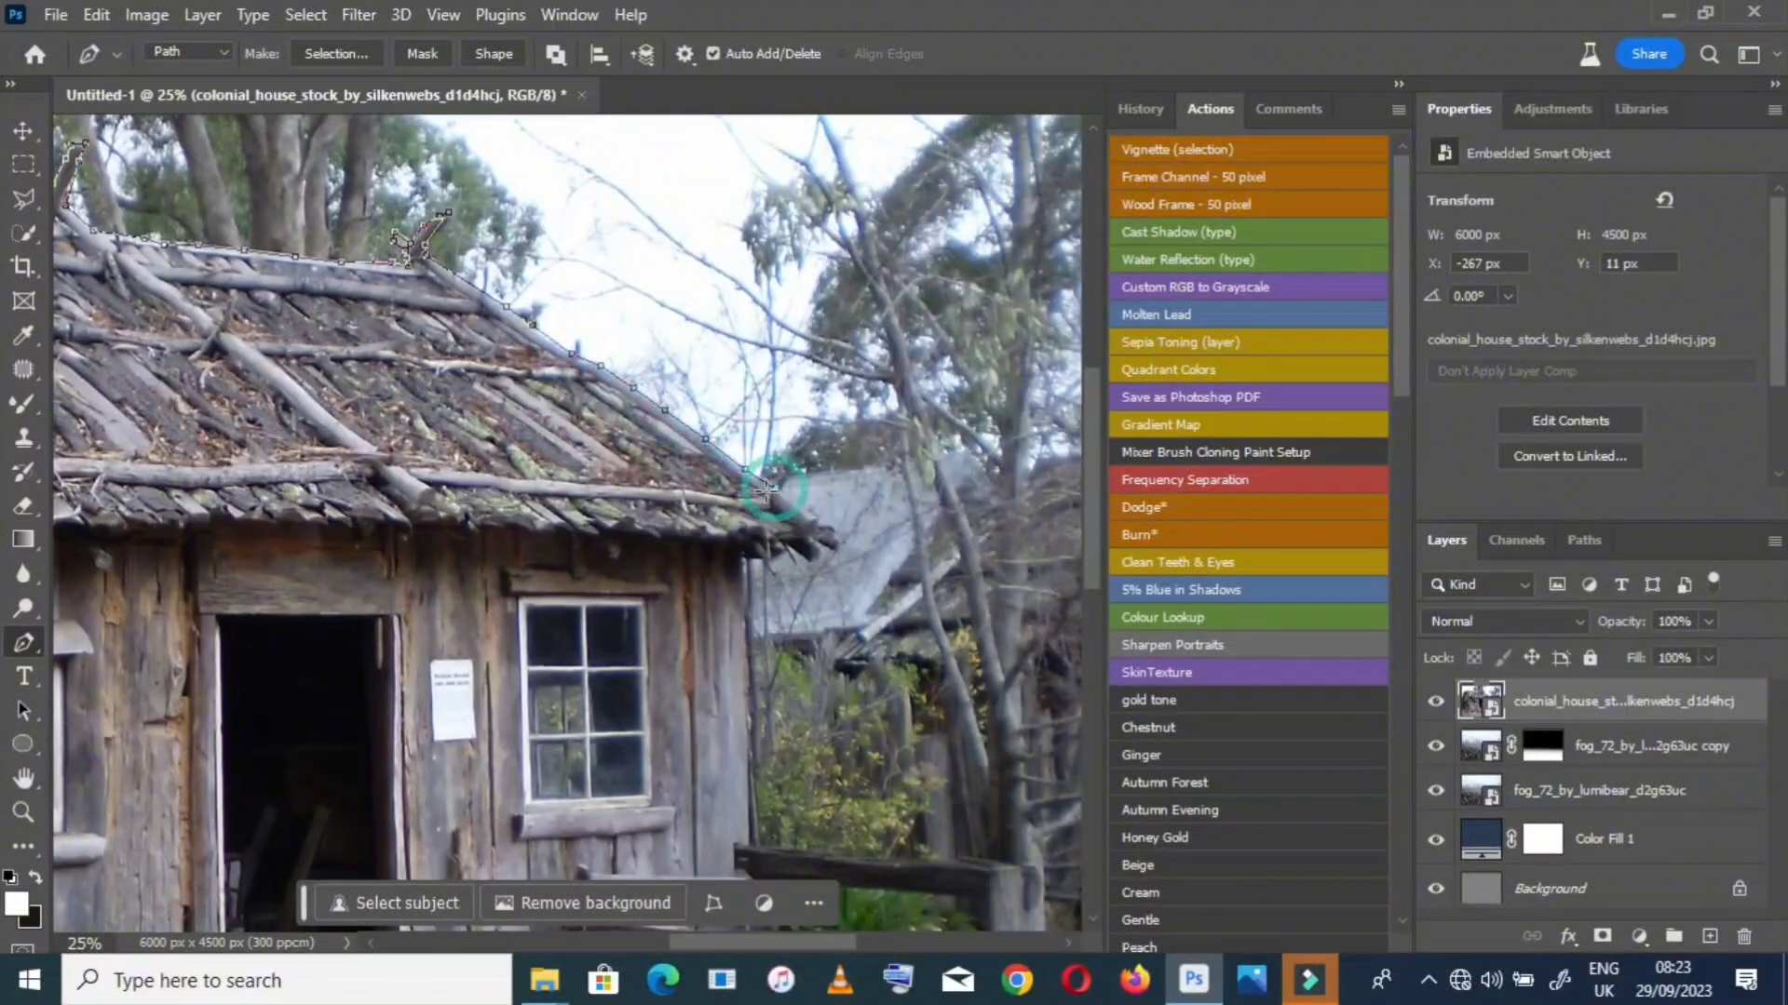
Outline the jagged eave corner and carry the path under the overhang toward the right wall
{"action": "left_click", "coordinate": [829, 530]}
{"action": "left_click", "coordinate": [837, 548]}
{"action": "left_click", "coordinate": [828, 550]}
{"action": "left_click", "coordinate": [816, 560]}
{"action": "left_click", "coordinate": [809, 538]}
{"action": "left_click", "coordinate": [790, 548]}
{"action": "left_click", "coordinate": [777, 555]}
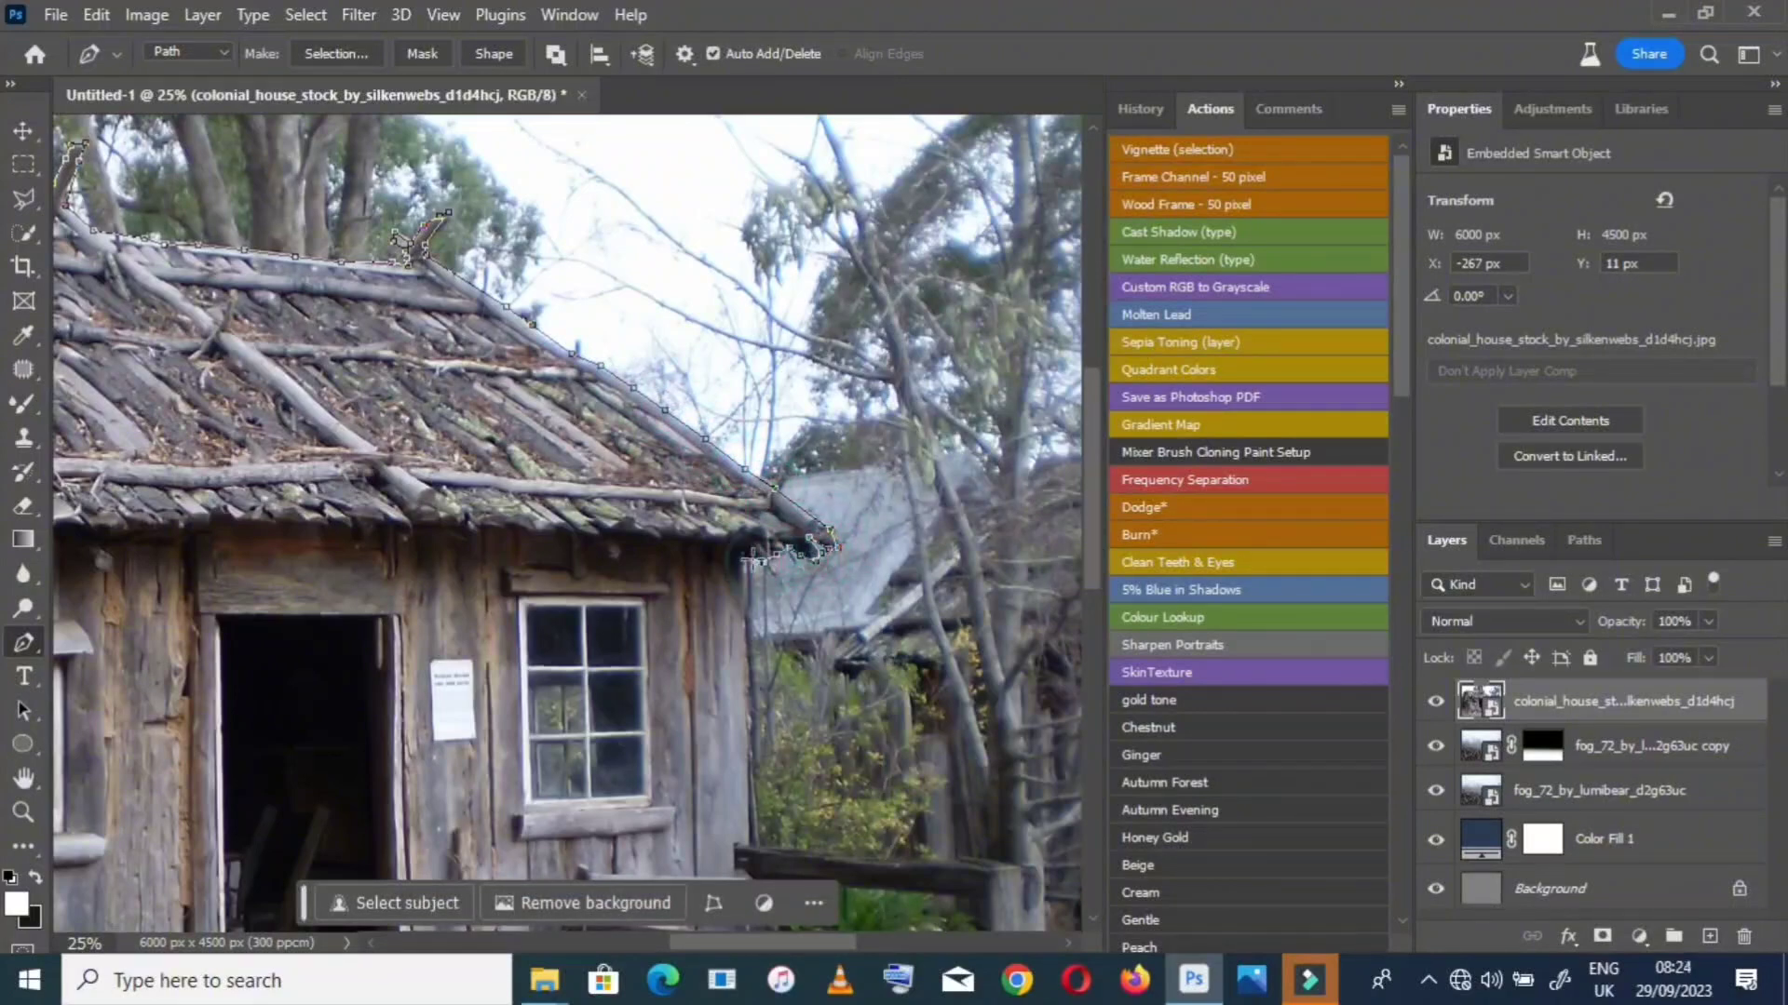
Trace the path down the outer edge of the right wall, cutting across the fence rail to the bench seat
{"action": "left_click", "coordinate": [746, 557]}
{"action": "left_click", "coordinate": [743, 588]}
{"action": "scroll", "coordinate": [743, 589], "scroll_direction": "down", "scroll_amount": 5}
{"action": "left_click", "coordinate": [748, 564]}
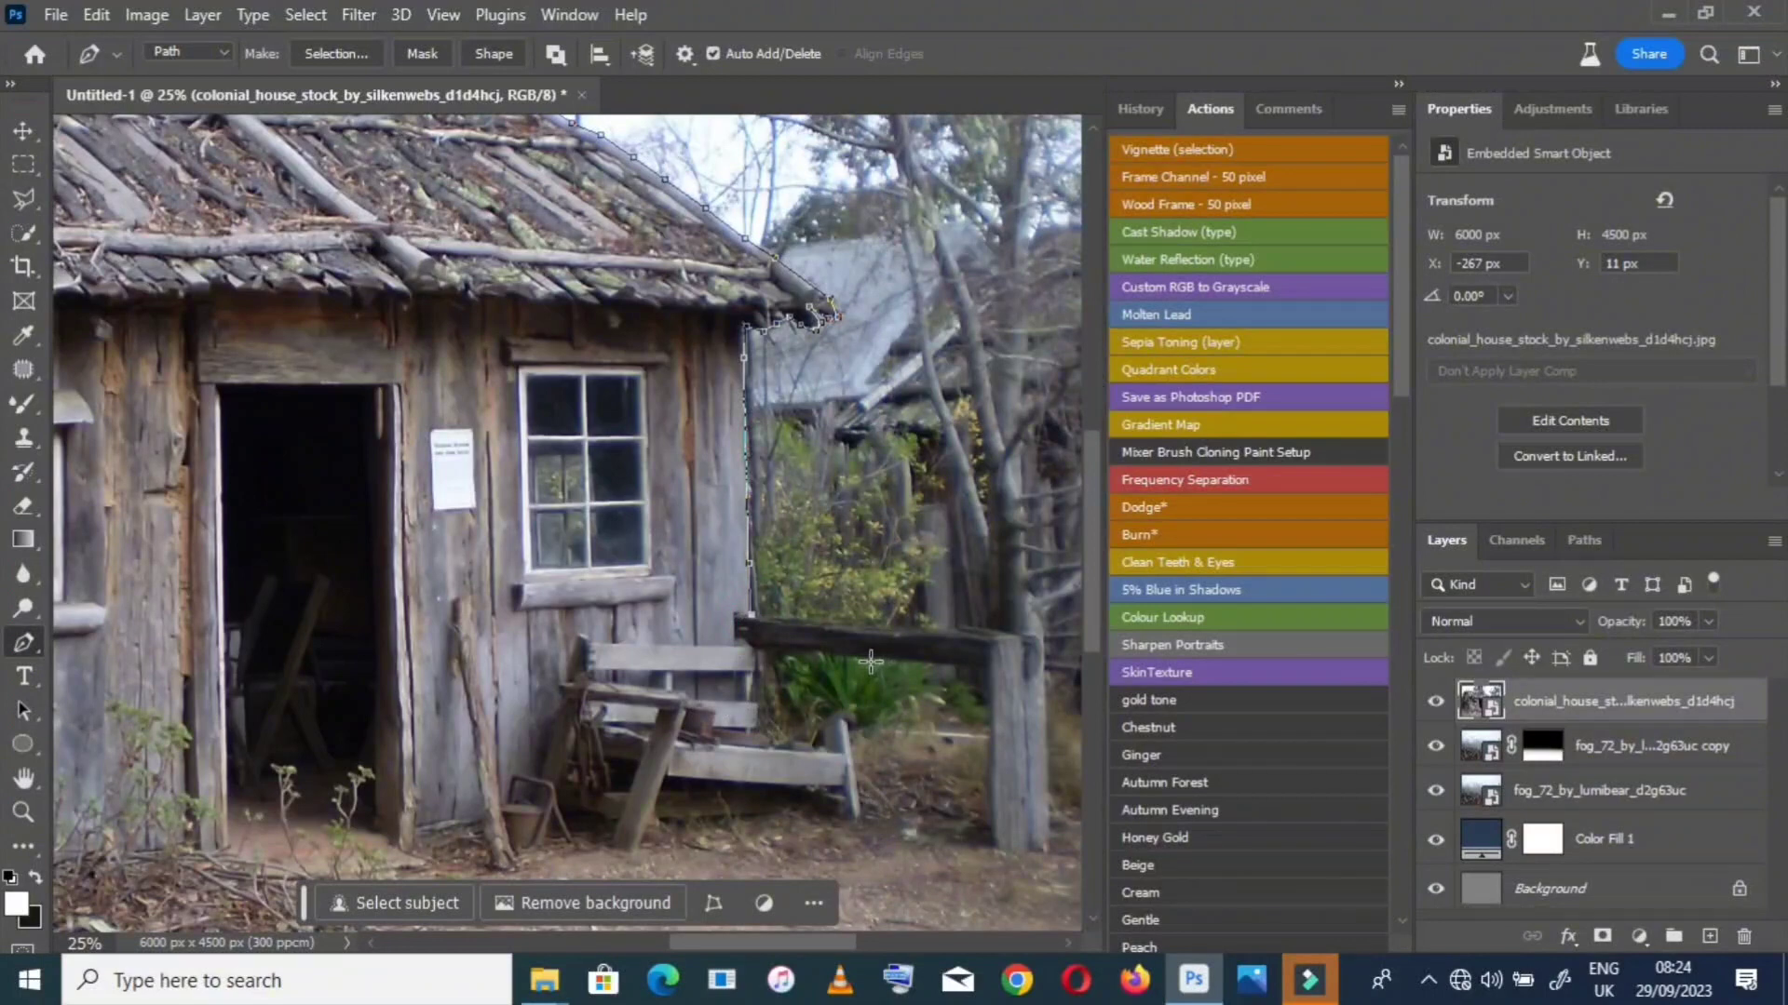
{"action": "left_click", "coordinate": [750, 614]}
{"action": "left_click", "coordinate": [754, 649]}
{"action": "left_click", "coordinate": [751, 688]}
{"action": "left_click", "coordinate": [755, 715]}
{"action": "left_click", "coordinate": [756, 736]}
Outline the bench seat's projecting end and follow its outer leg down to the ground
{"action": "left_click", "coordinate": [772, 743]}
{"action": "left_click", "coordinate": [793, 747]}
{"action": "left_click", "coordinate": [804, 744]}
{"action": "left_click", "coordinate": [823, 750]}
{"action": "left_click", "coordinate": [822, 728]}
{"action": "left_click", "coordinate": [847, 721]}
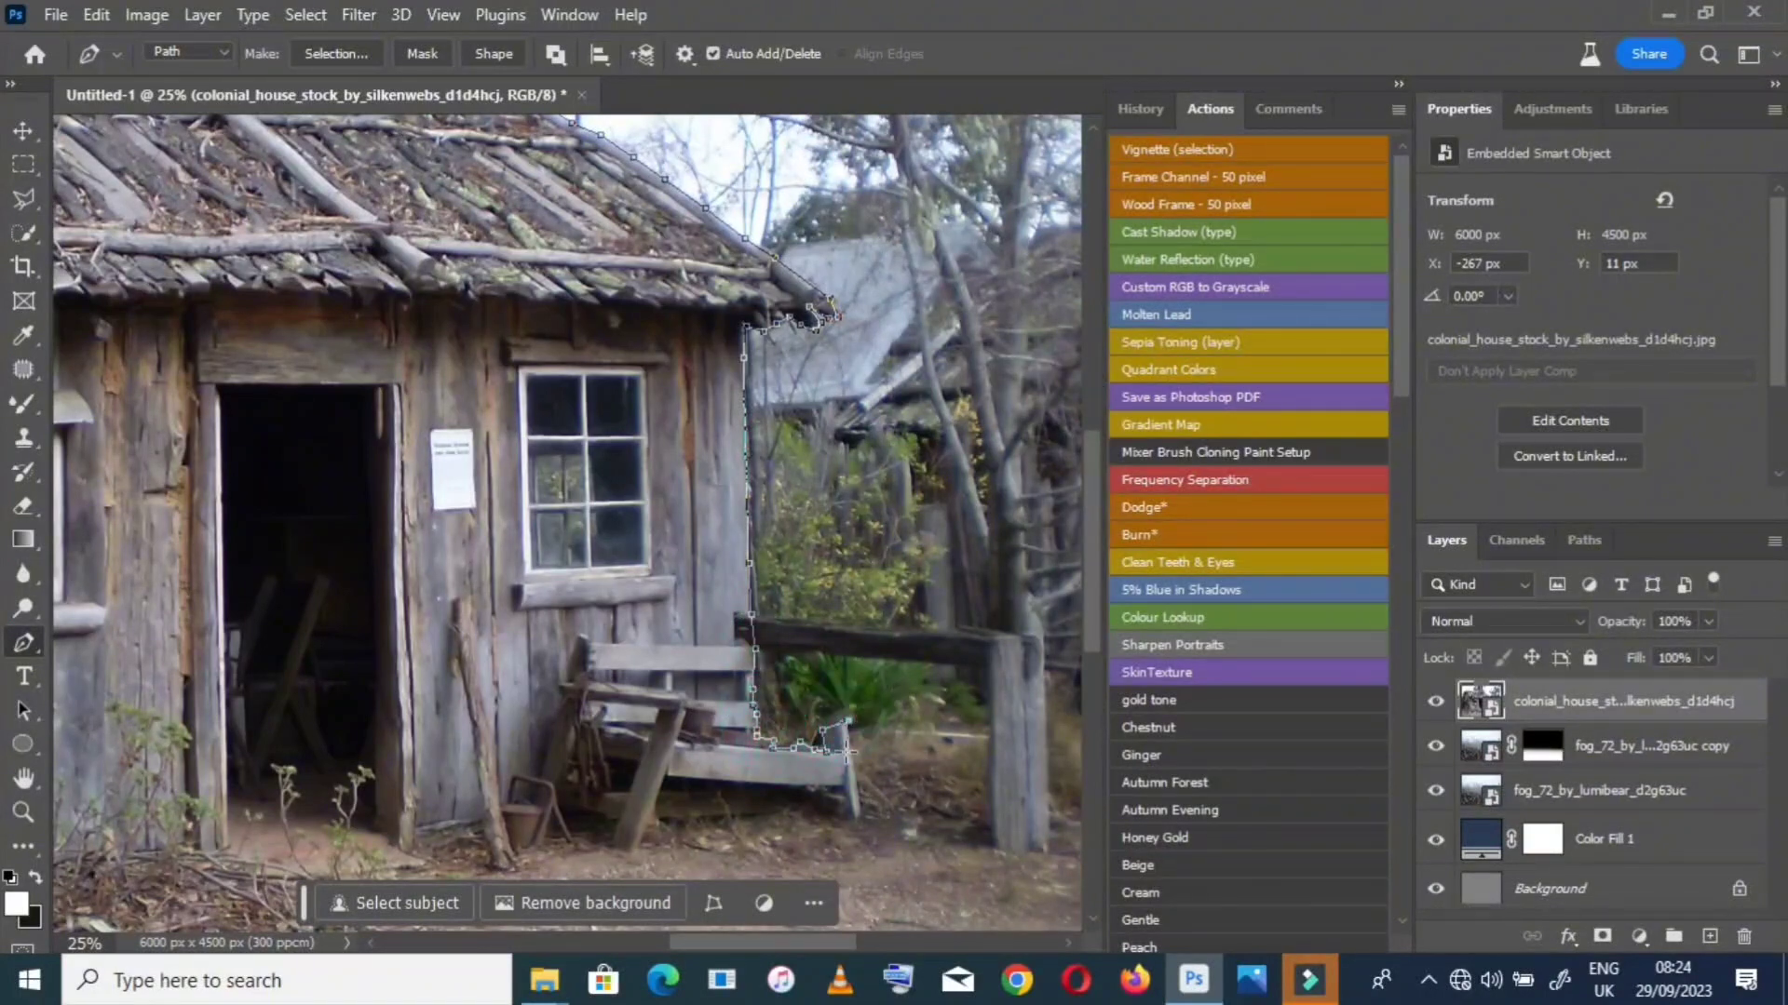
{"action": "left_click", "coordinate": [849, 751]}
{"action": "left_click", "coordinate": [851, 780]}
{"action": "left_click", "coordinate": [857, 813]}
Run the path along the ground beneath the bench to below the leaning pole beside the doorway
{"action": "left_click", "coordinate": [811, 813]}
{"action": "left_click", "coordinate": [755, 819]}
{"action": "left_click", "coordinate": [696, 834]}
{"action": "left_click", "coordinate": [647, 851]}
{"action": "left_click", "coordinate": [606, 851]}
{"action": "left_click", "coordinate": [539, 865]}
Carry the path along the ground past the doorway and through the litter to the foot of the old post, closing the house outline
{"action": "left_click_drag", "start_coordinate": [675, 943], "coordinate": [616, 942]}
{"action": "scroll", "coordinate": [650, 711], "scroll_direction": "down", "scroll_amount": 3}
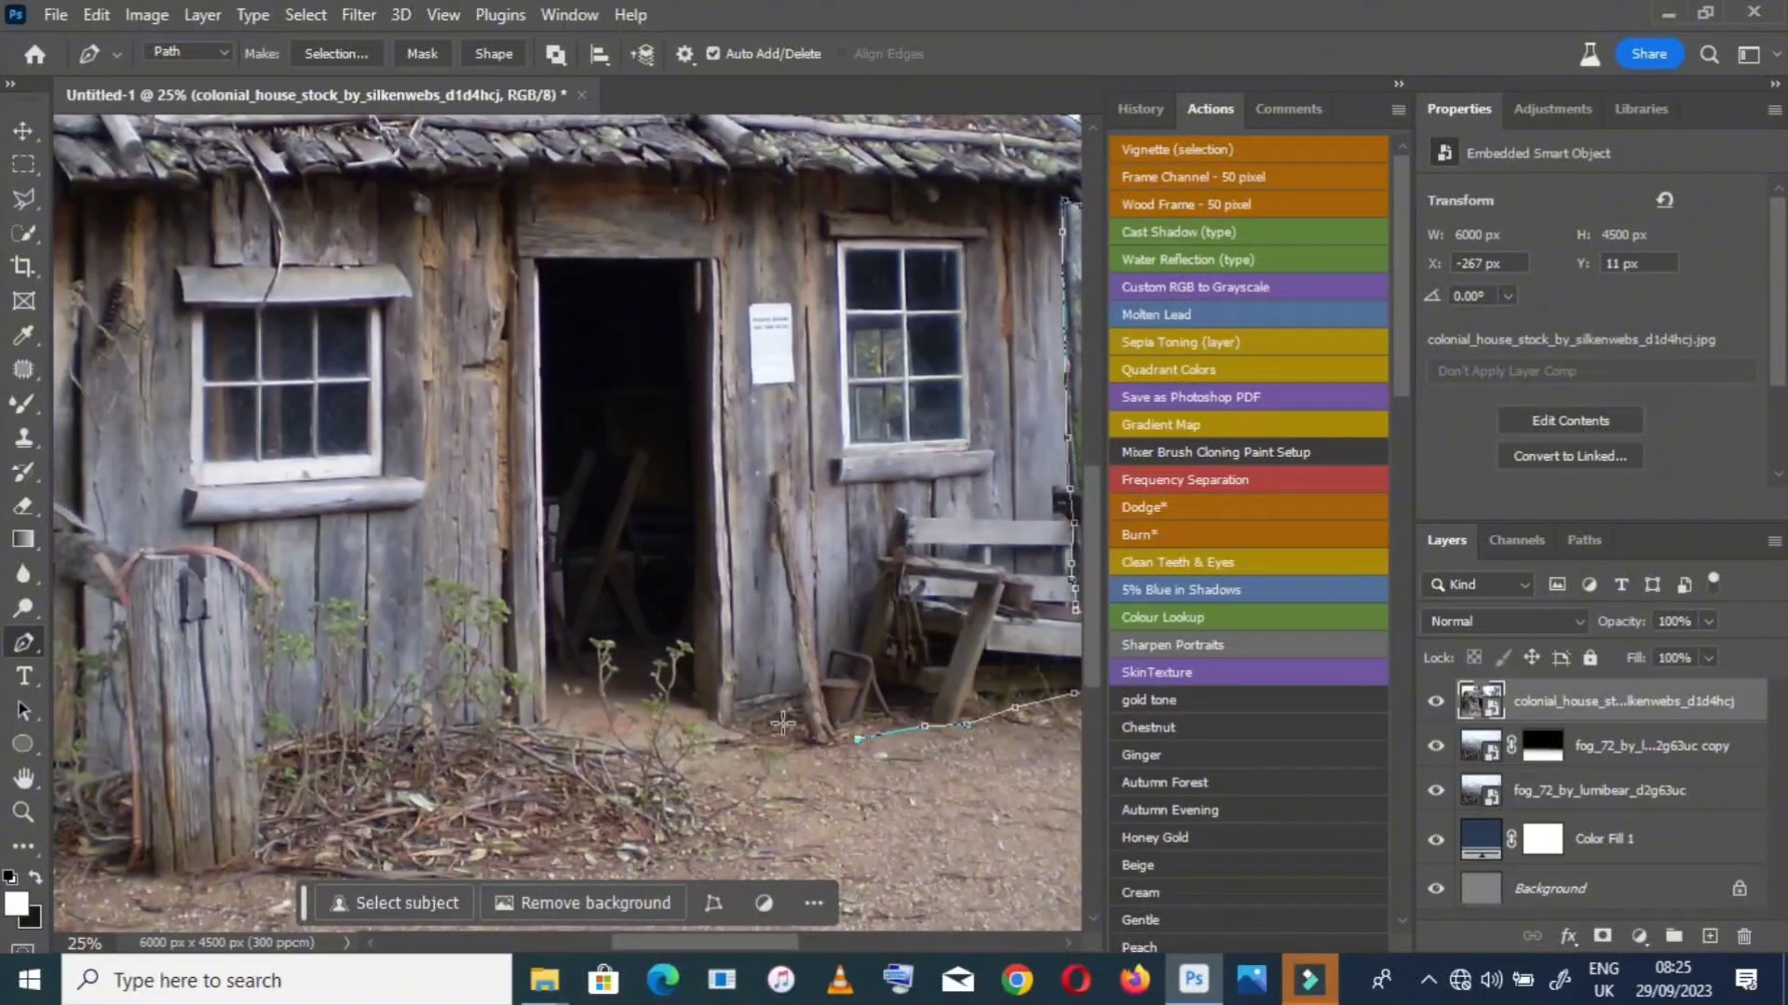
{"action": "left_click", "coordinate": [741, 785]}
{"action": "left_click", "coordinate": [519, 822]}
{"action": "left_click", "coordinate": [404, 857]}
{"action": "left_click", "coordinate": [175, 878]}
{"action": "left_click", "coordinate": [114, 886]}
{"action": "left_click_drag", "start_coordinate": [628, 942], "coordinate": [571, 942]}
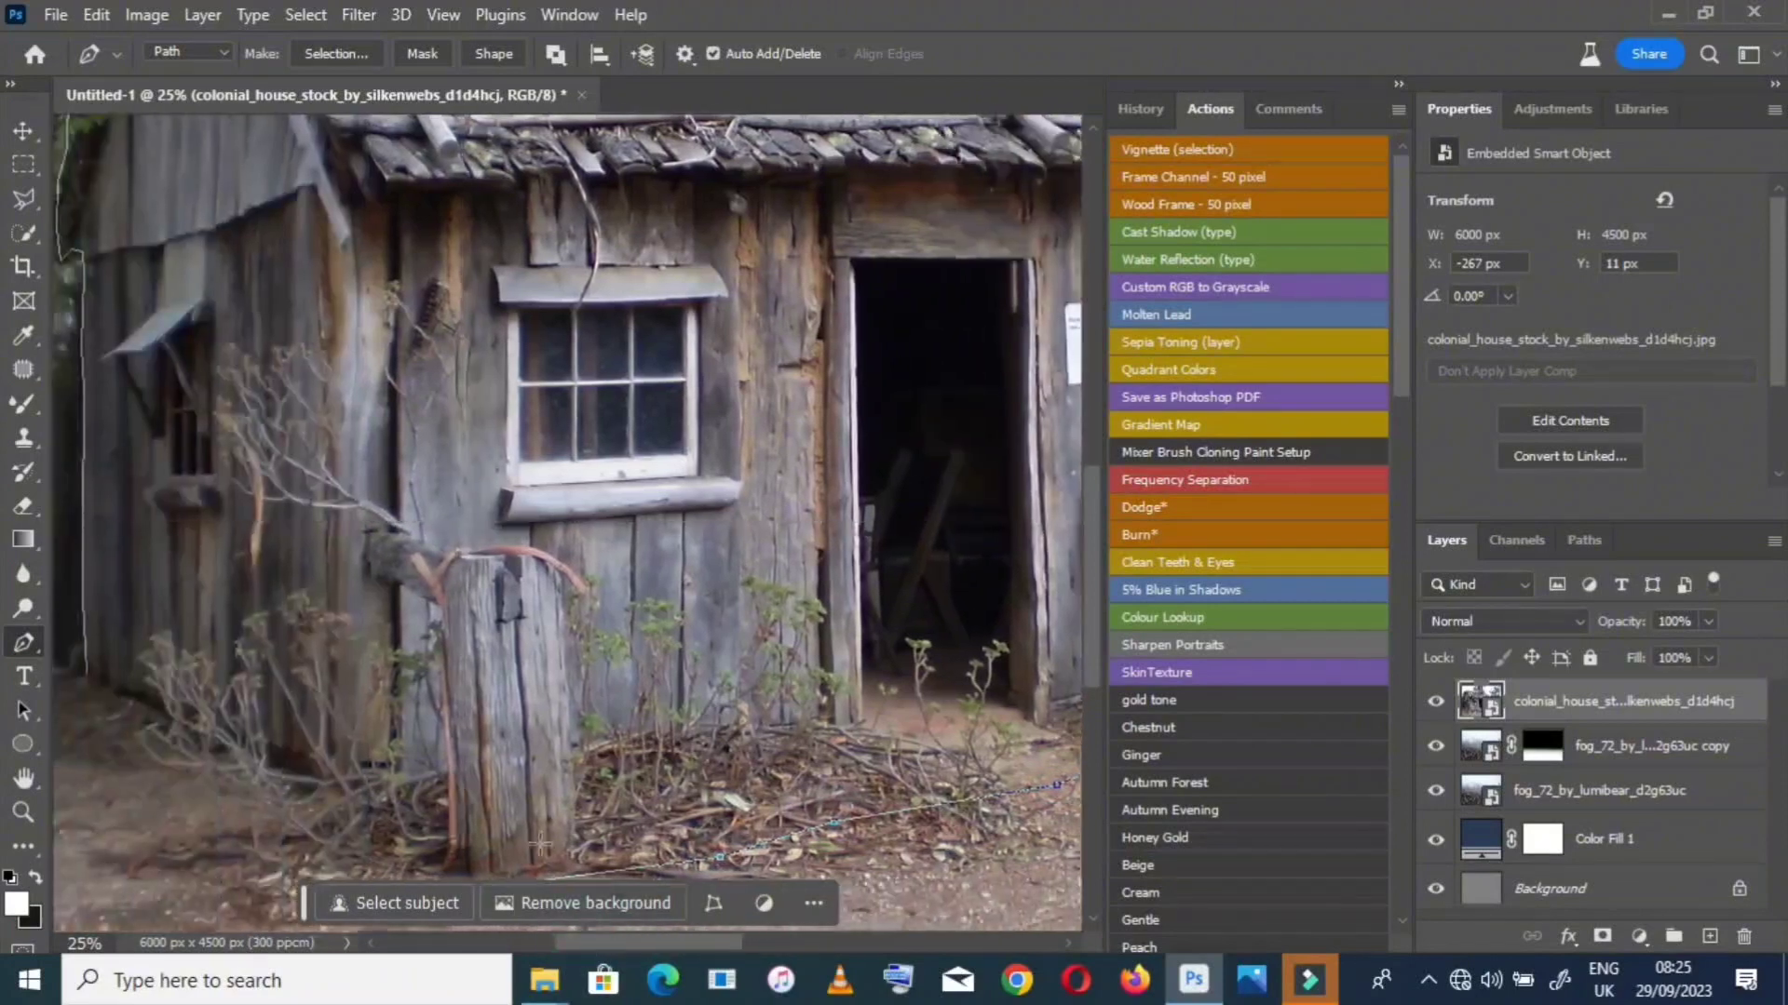
{"action": "double_click", "coordinate": [24, 779]}
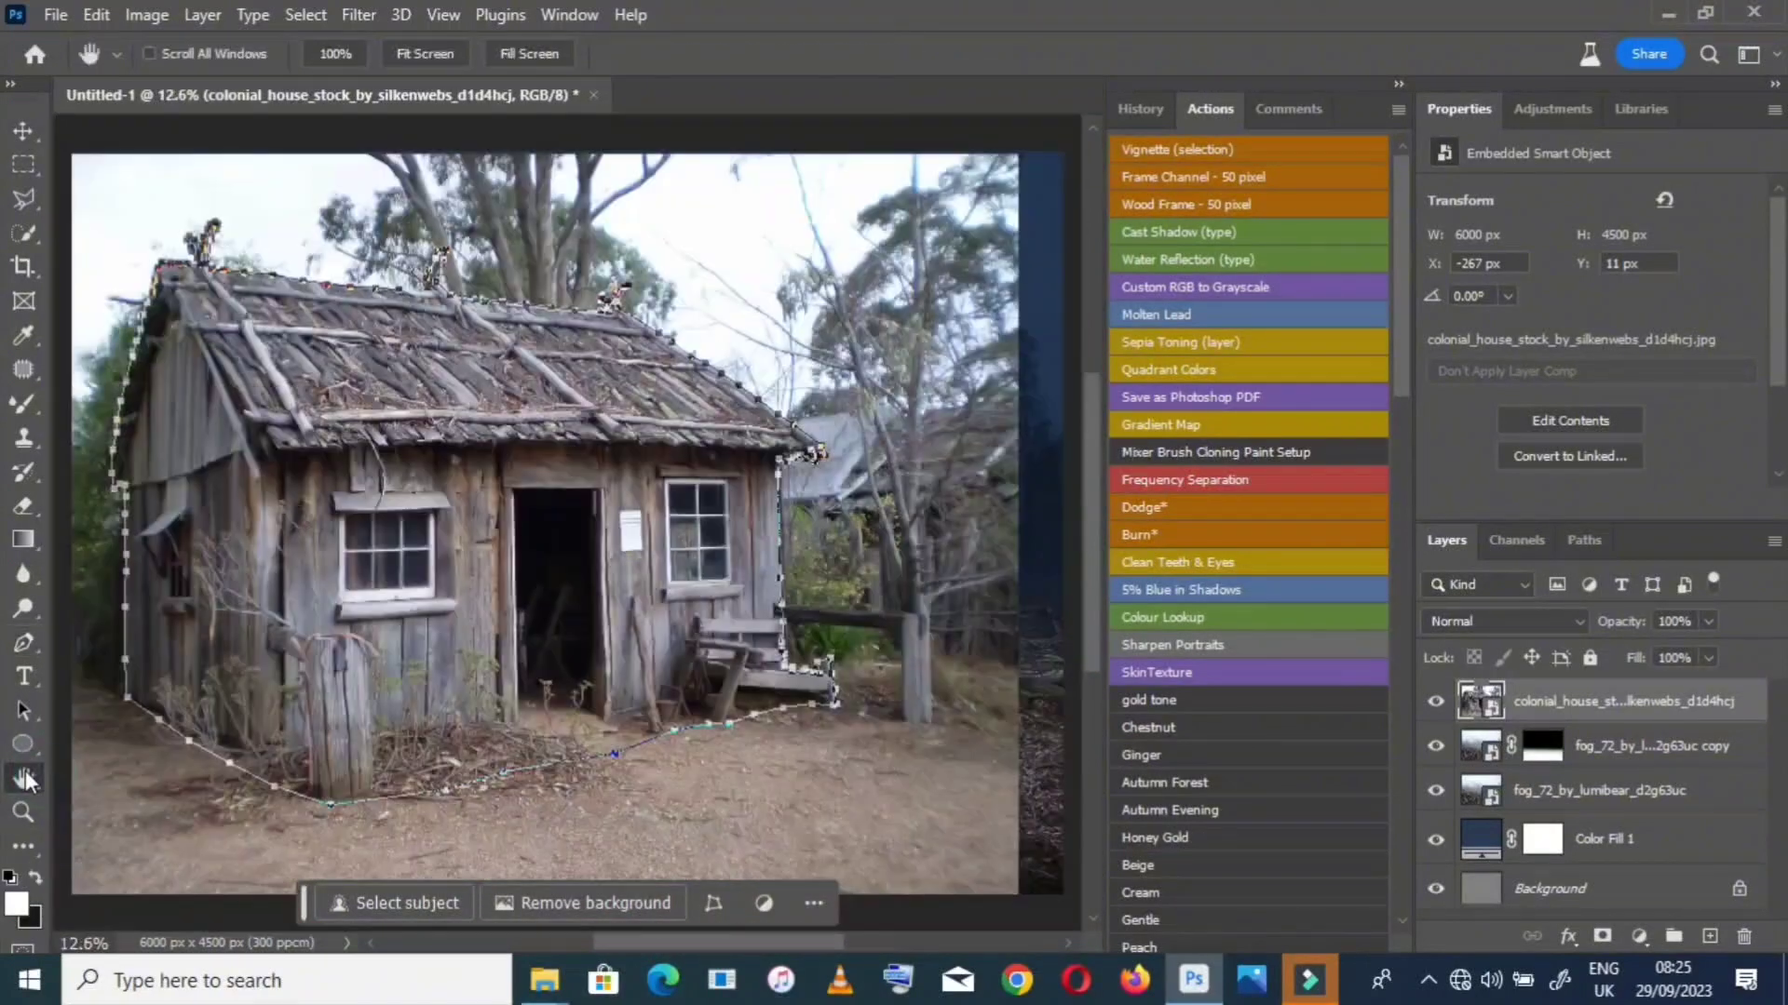
{"action": "left_click", "coordinate": [1602, 935]}
{"action": "key", "text": "ctrl+z"}
{"action": "right_click", "coordinate": [680, 507]}
{"action": "right_click", "coordinate": [823, 451]}
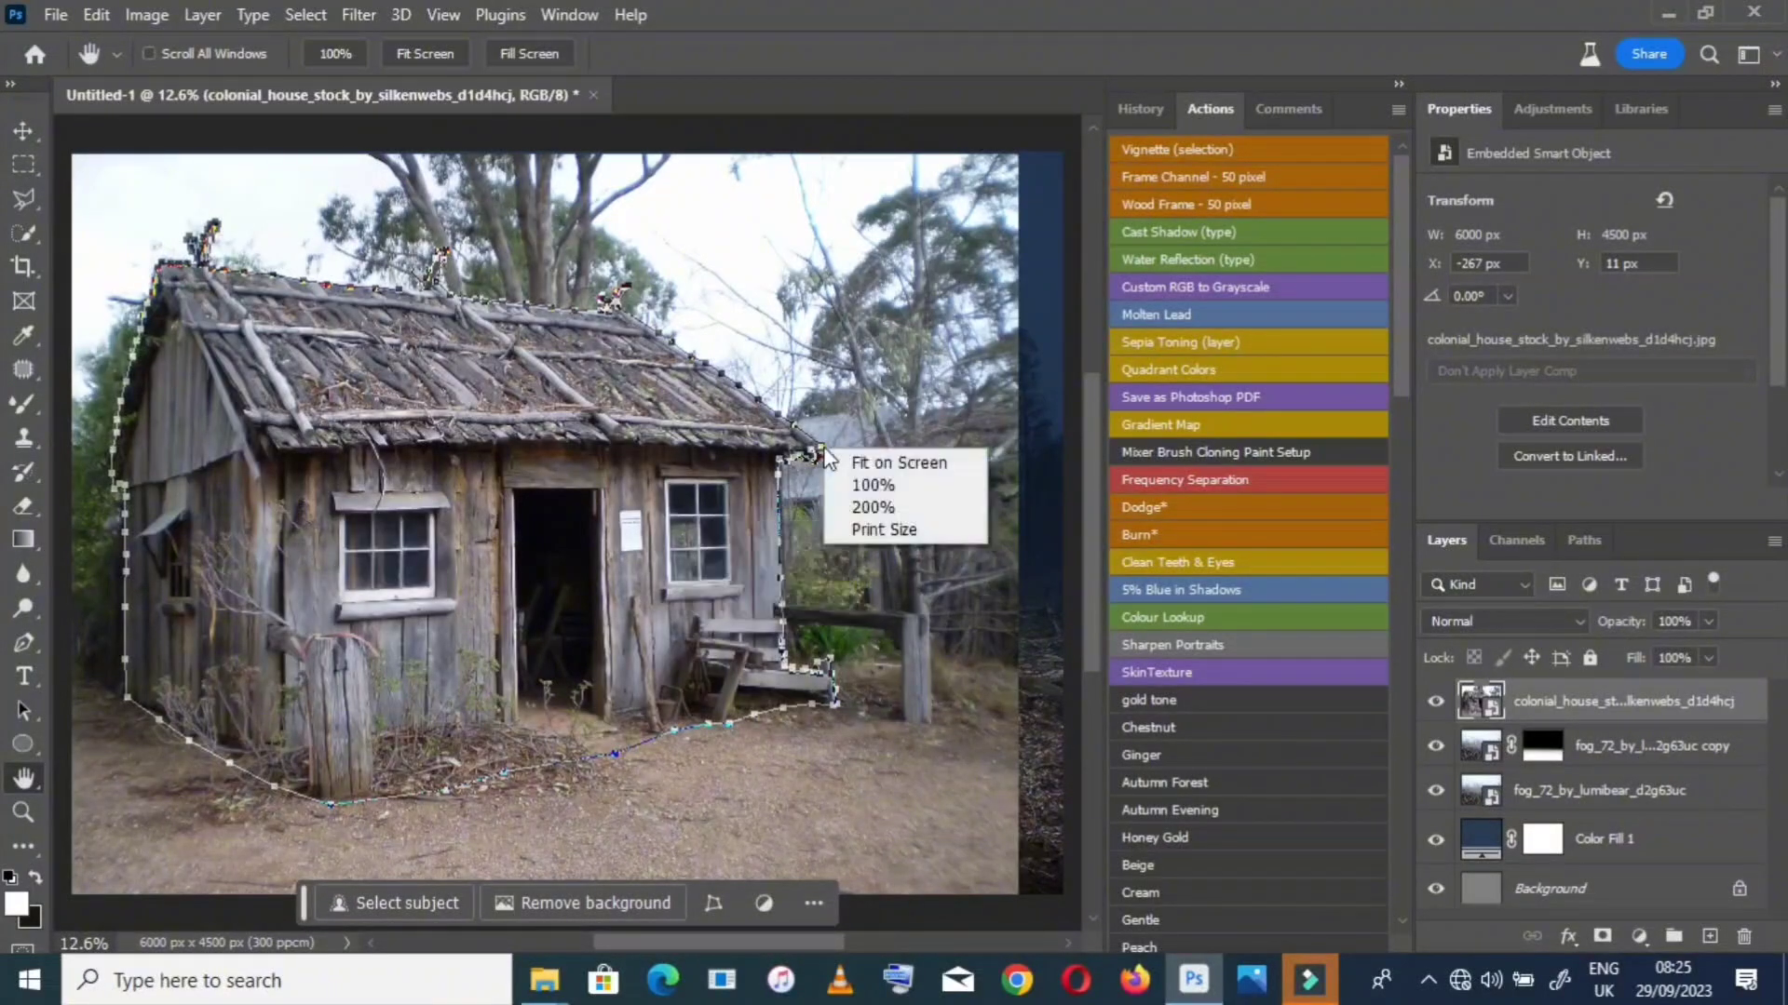
Turn the house path into an anti-aliased selection with a 0.3 px feather and mask the house layer with it
{"action": "left_click", "coordinate": [23, 647]}
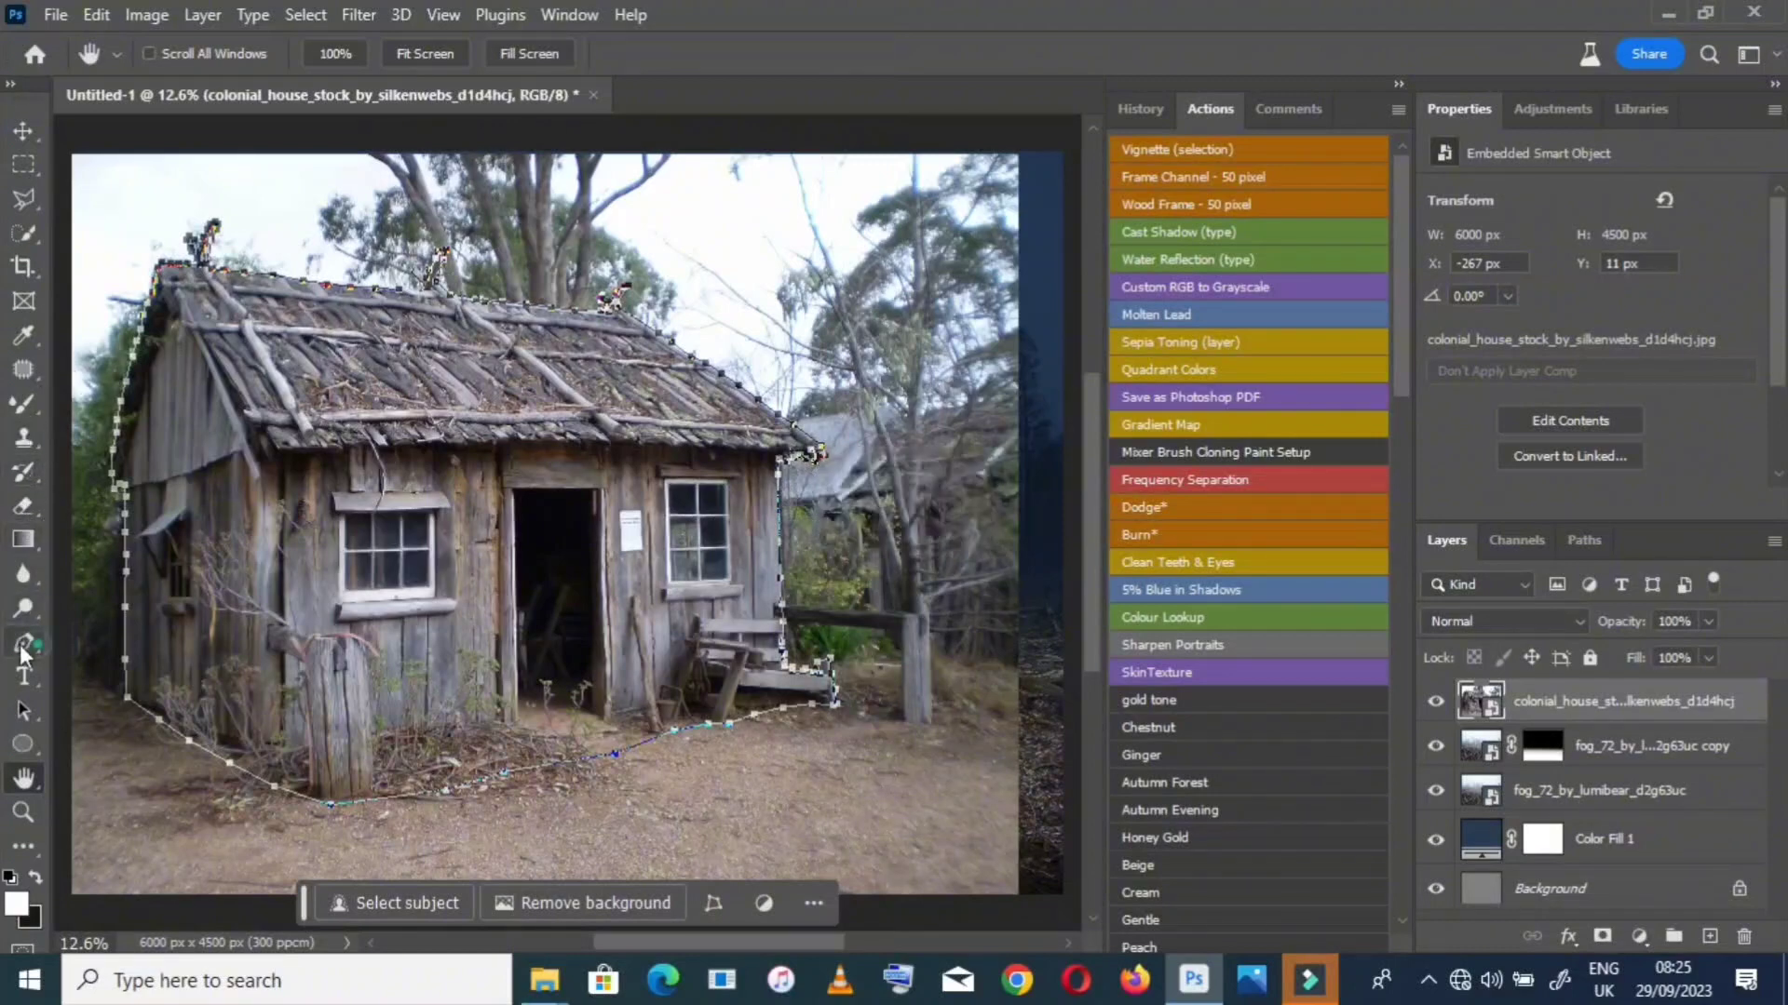
{"action": "left_click", "coordinate": [24, 647]}
{"action": "right_click", "coordinate": [607, 332]}
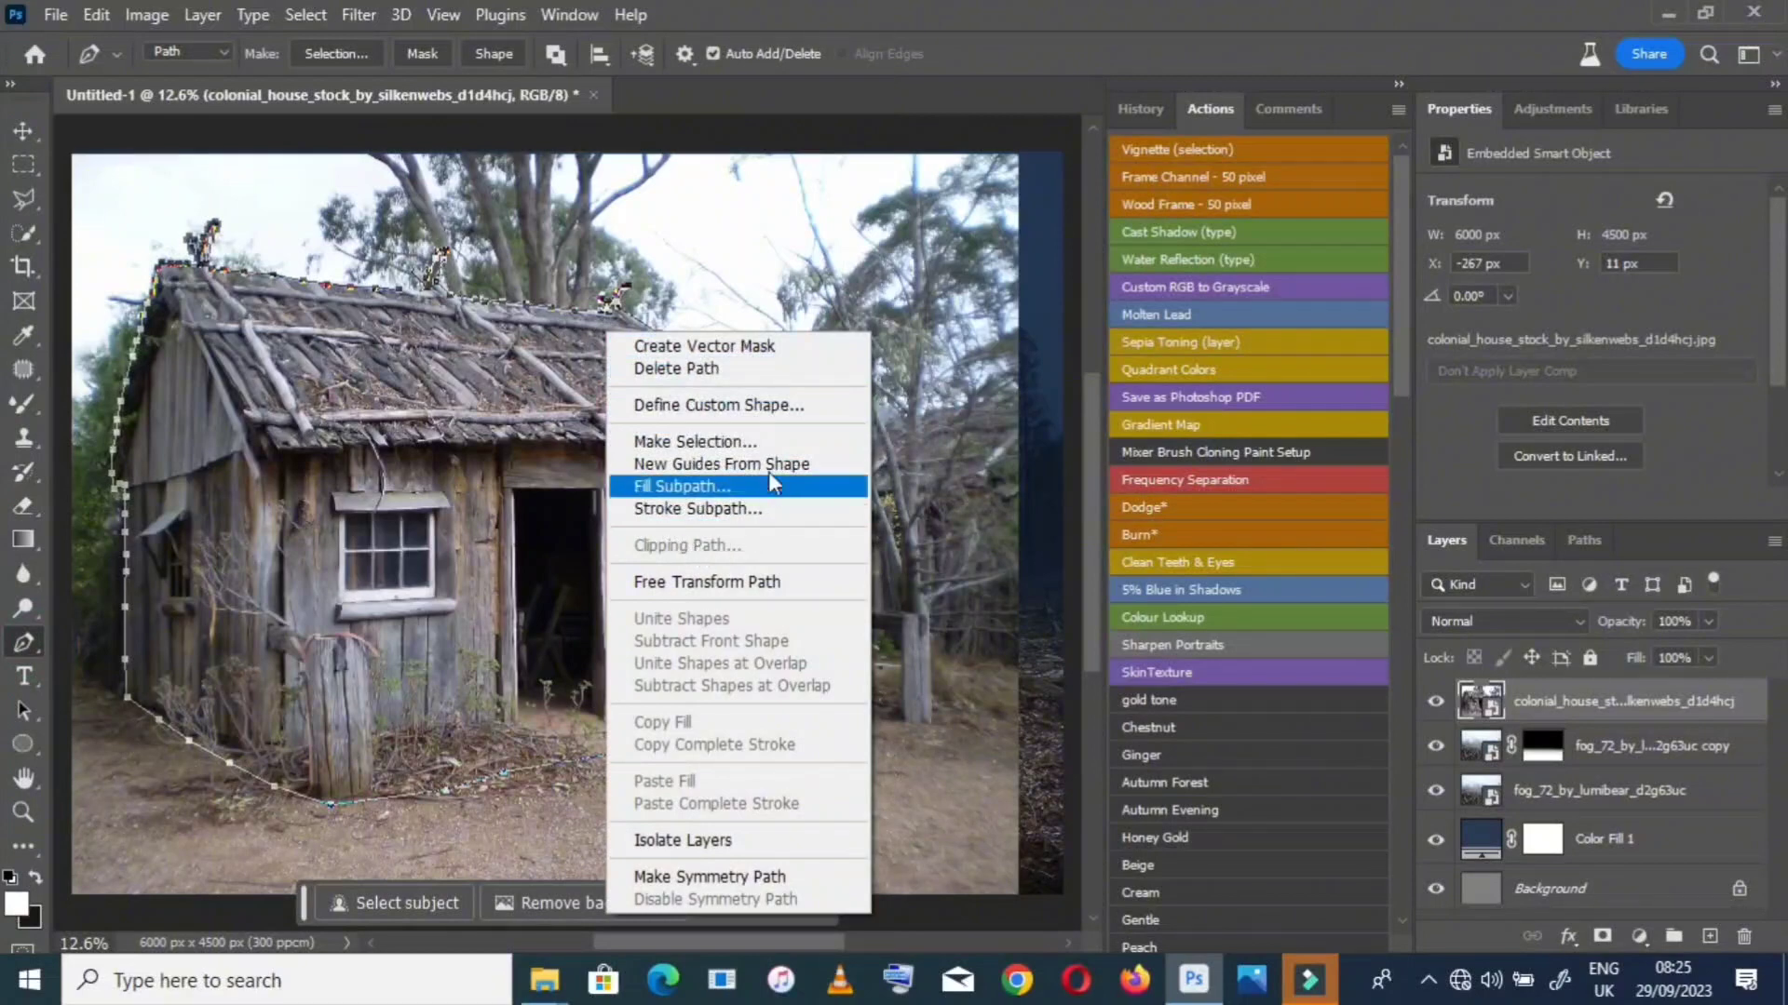
{"action": "left_click", "coordinate": [736, 442]}
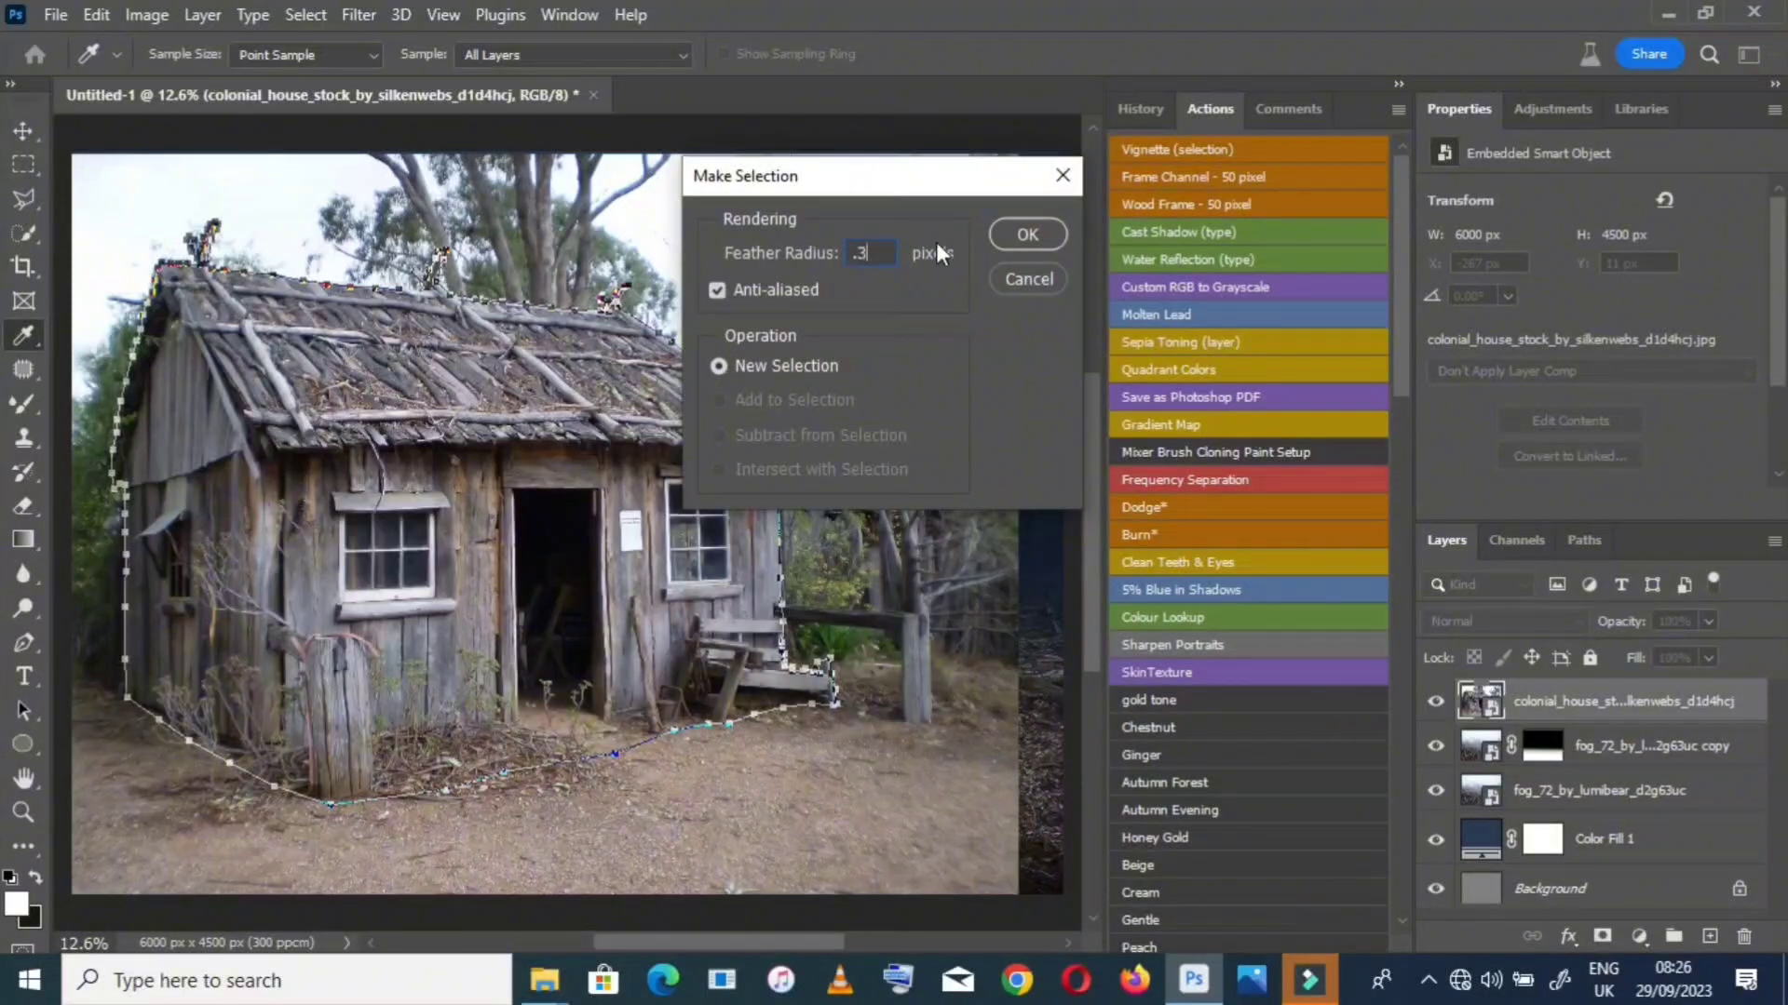
{"action": "double_click", "coordinate": [892, 256]}
{"action": "left_click", "coordinate": [1041, 233]}
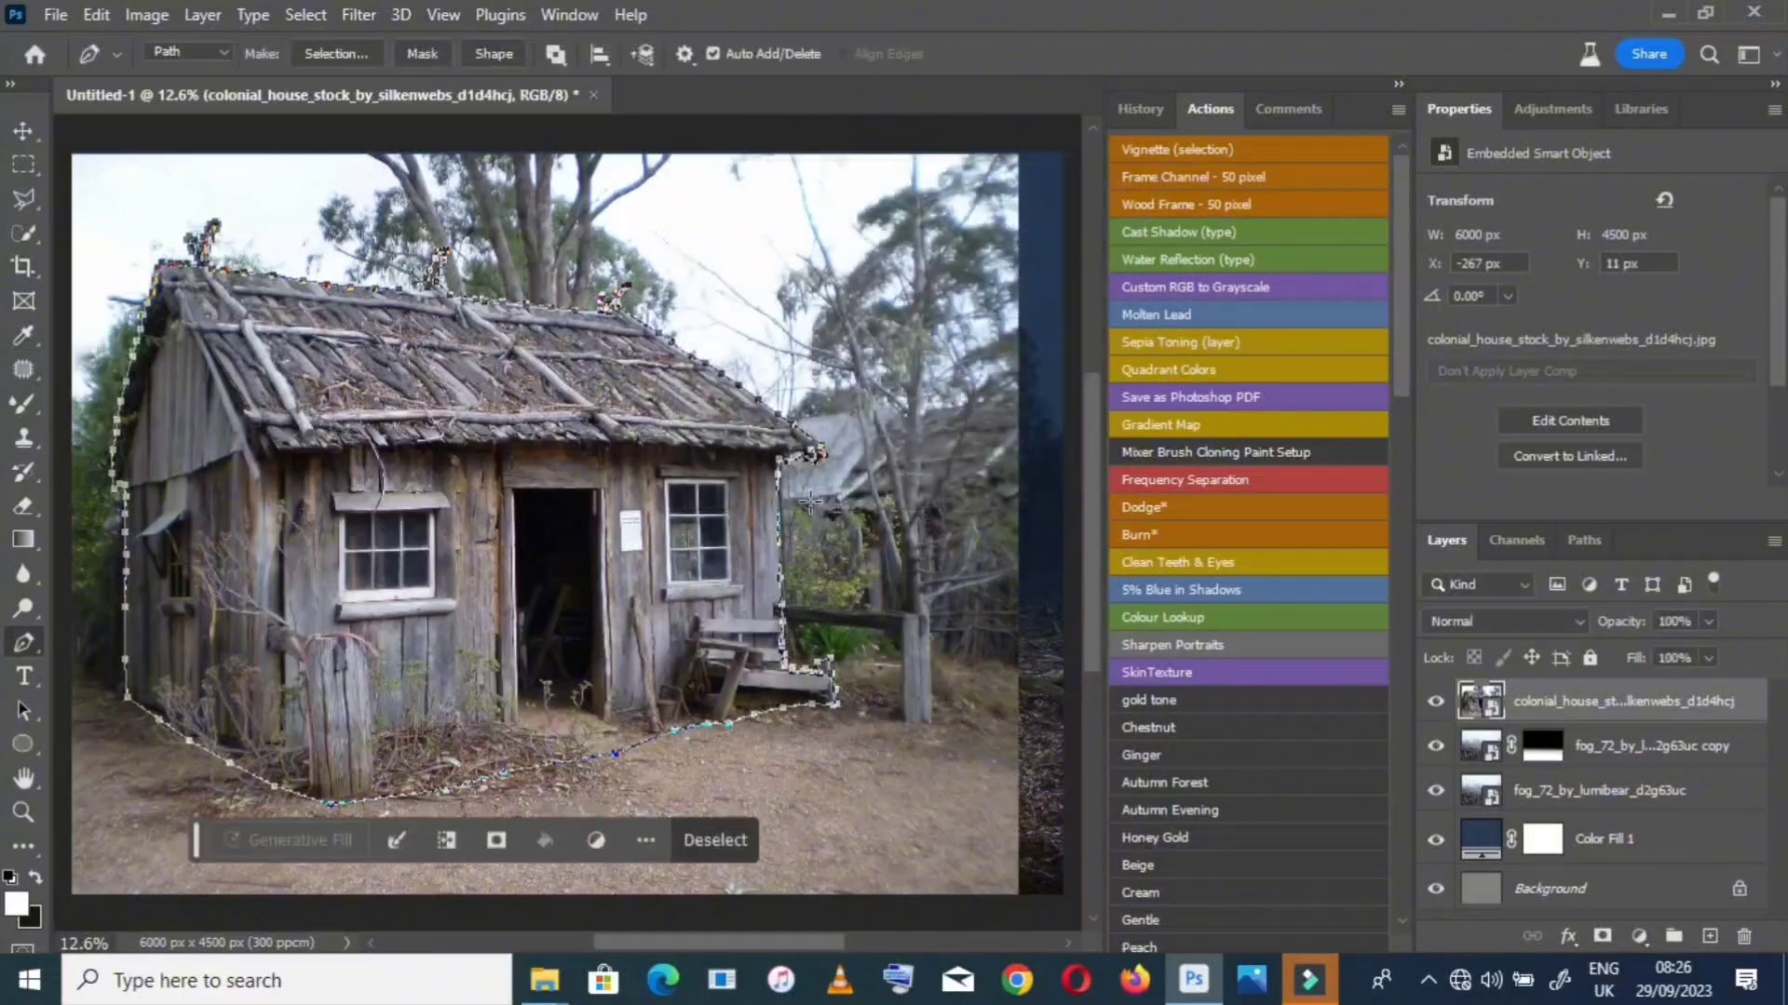
{"action": "left_click", "coordinate": [1602, 936]}
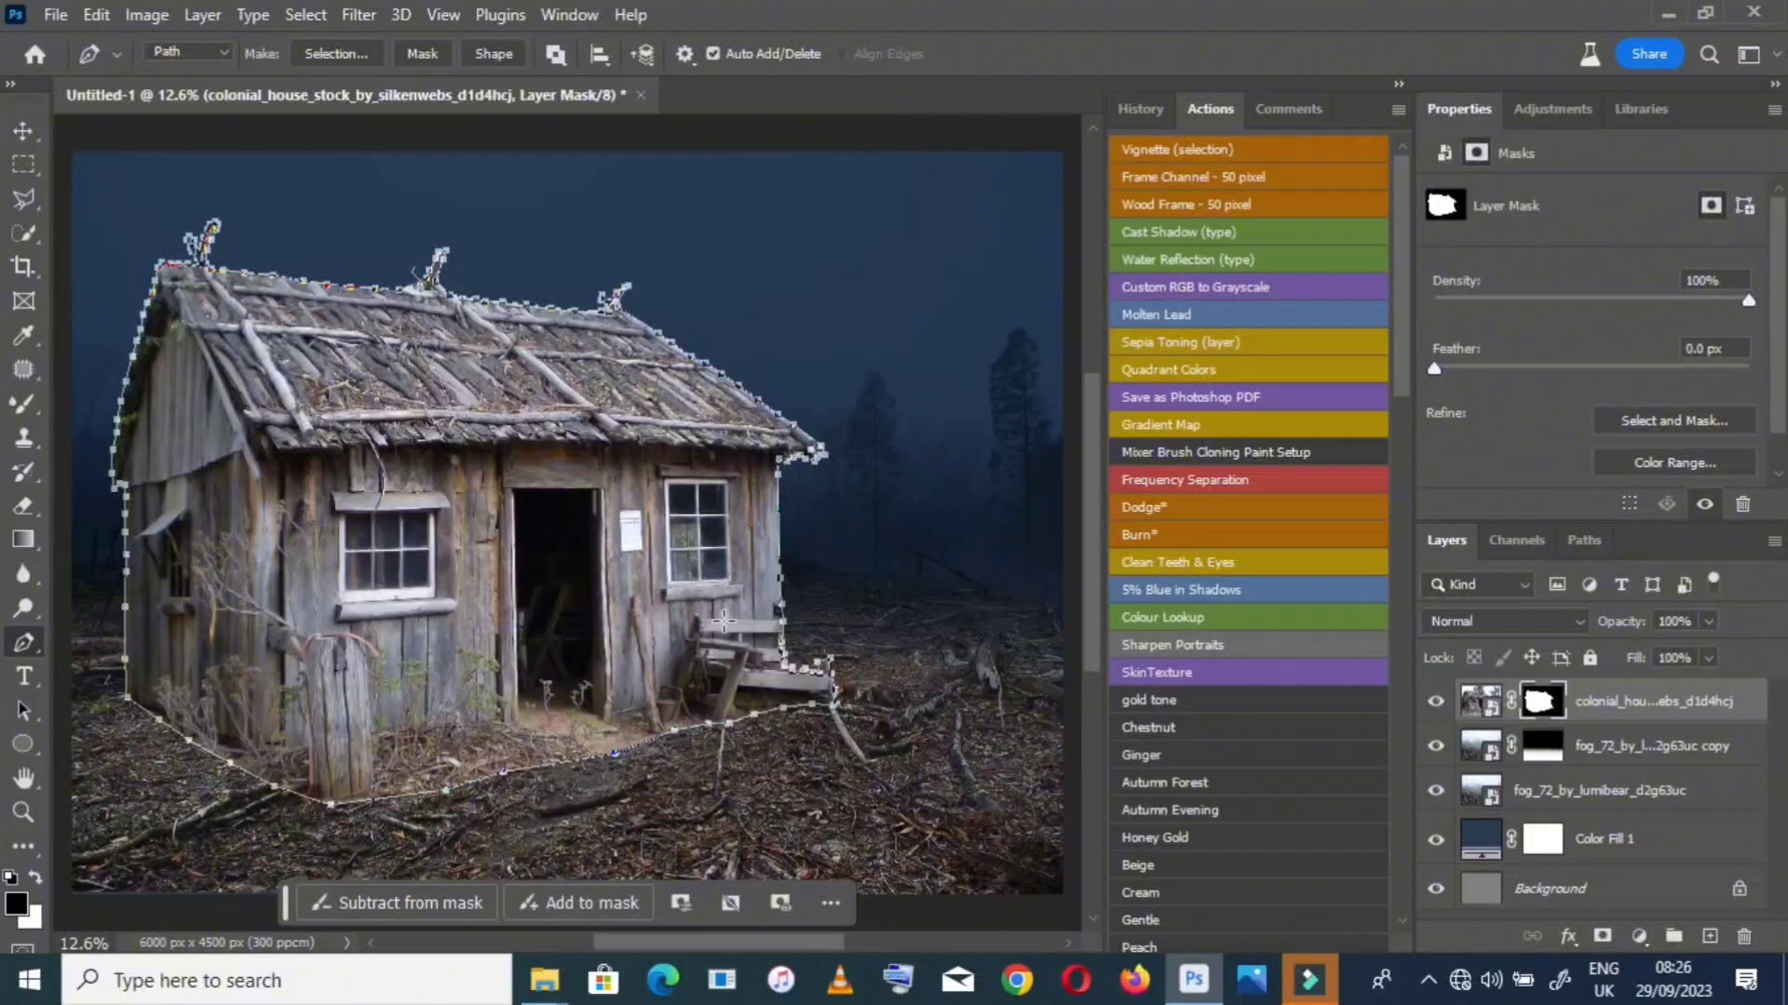
Scale the masked house proportionally to about 88% and align its layer with the canvas's upper edge
{"action": "left_click", "coordinate": [23, 131]}
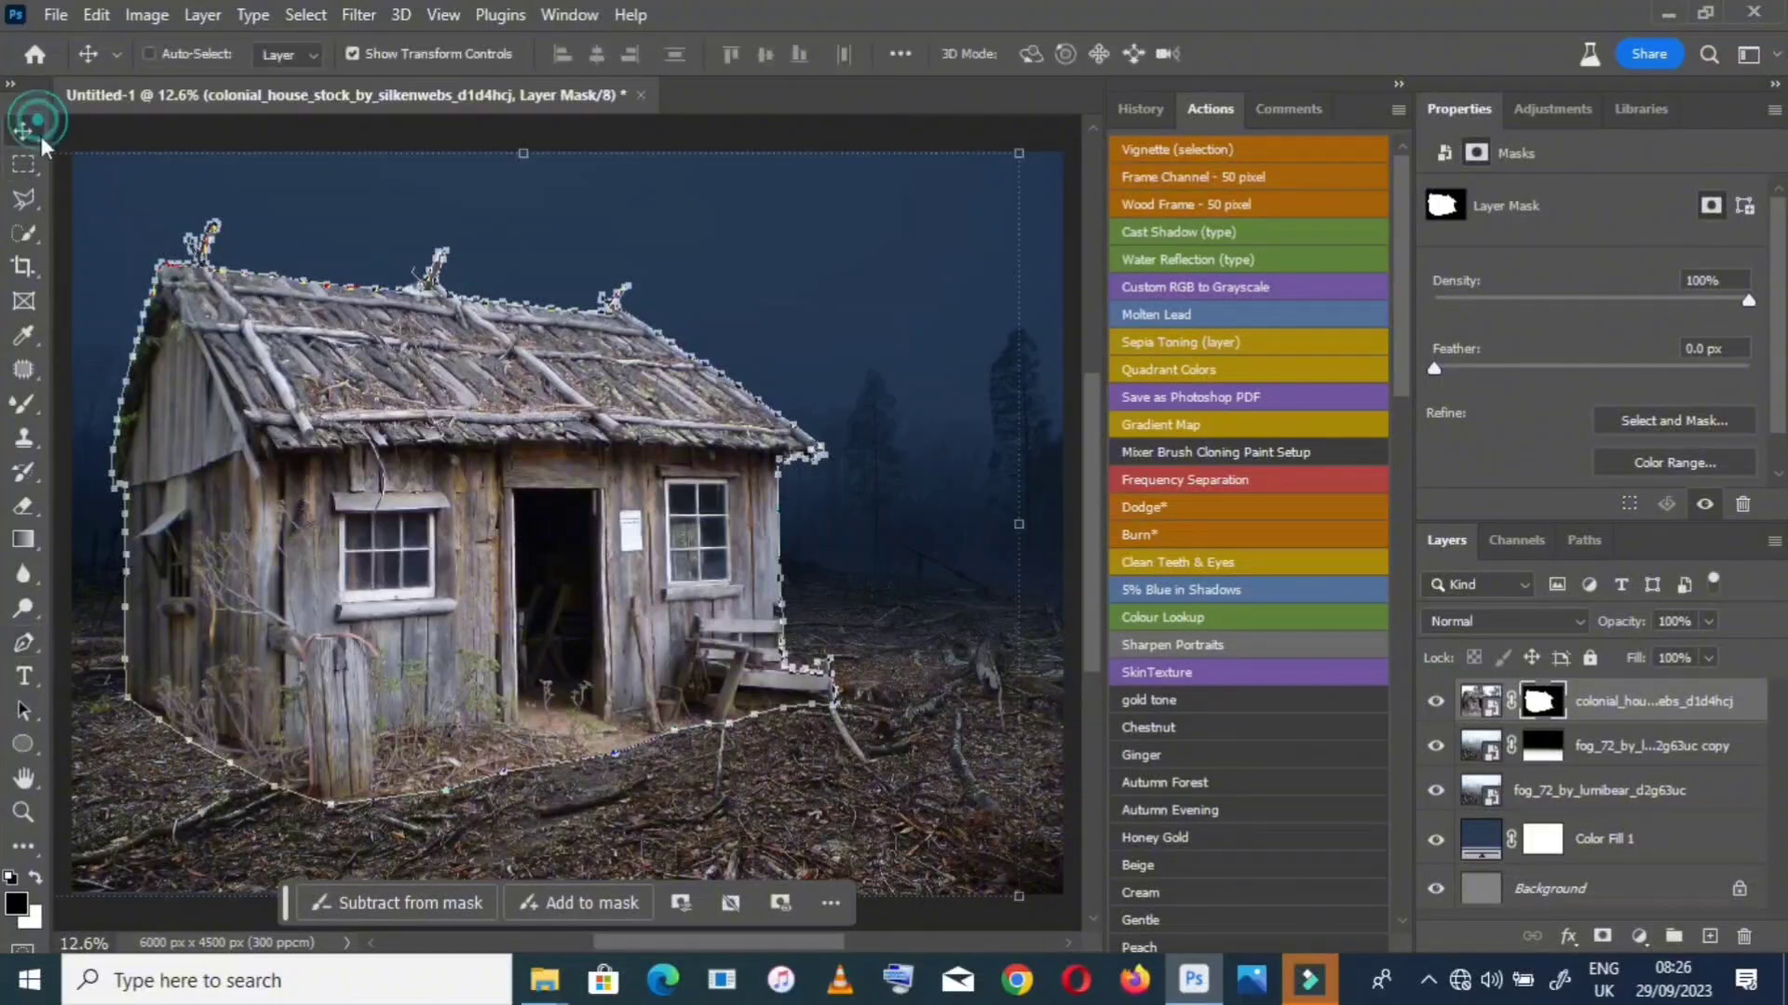
{"action": "left_click_drag", "start_coordinate": [1018, 524], "coordinate": [879, 526]}
{"action": "left_click_drag", "start_coordinate": [477, 558], "coordinate": [466, 531]}
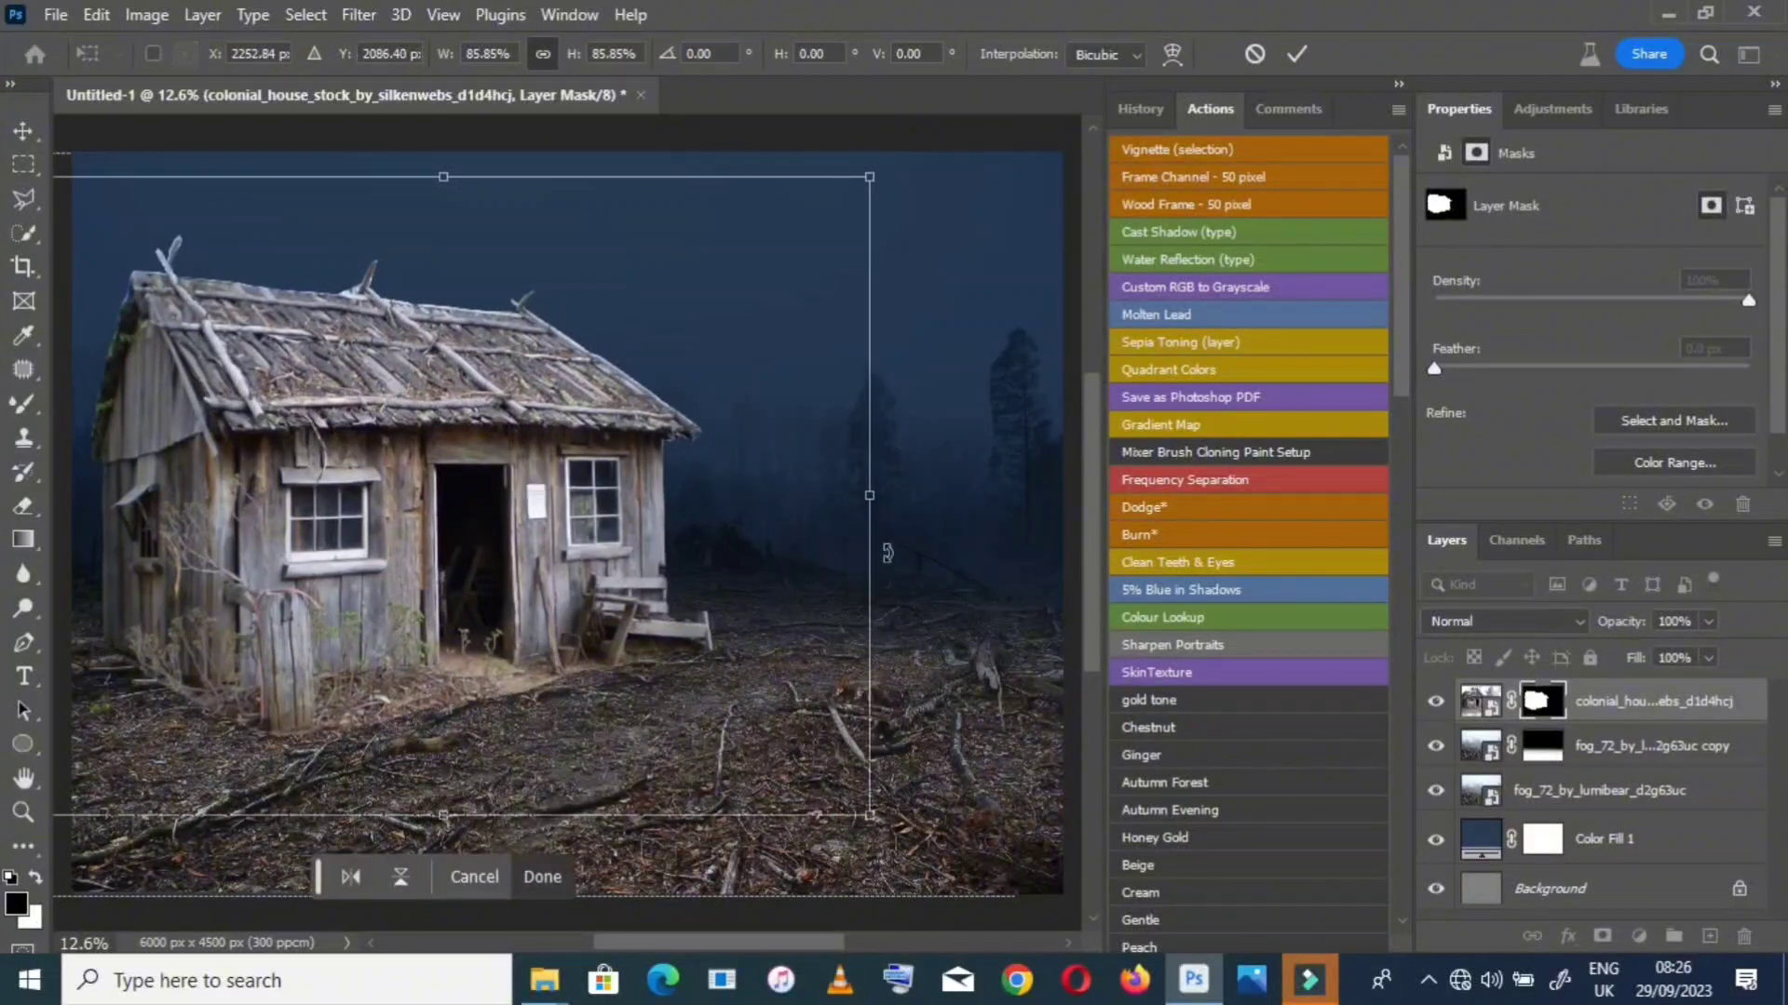
{"action": "left_click_drag", "start_coordinate": [870, 495], "coordinate": [893, 495]}
{"action": "left_click_drag", "start_coordinate": [553, 559], "coordinate": [551, 540]}
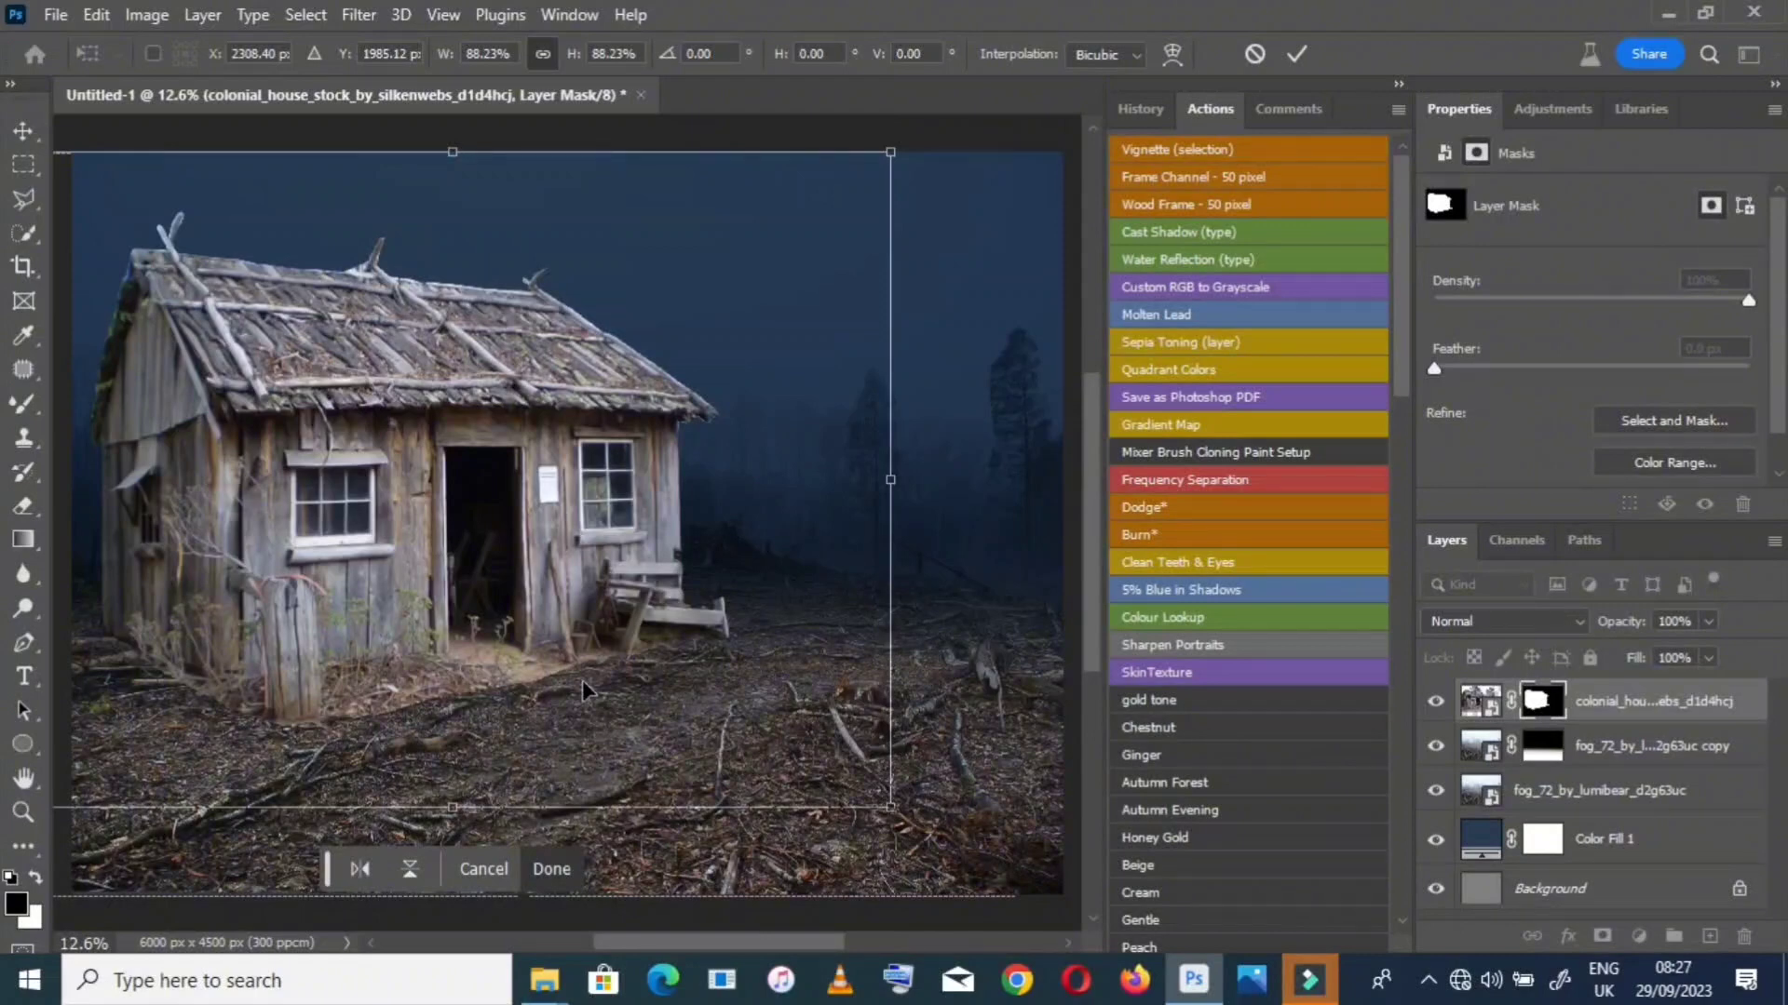
{"action": "left_click", "coordinate": [1294, 55]}
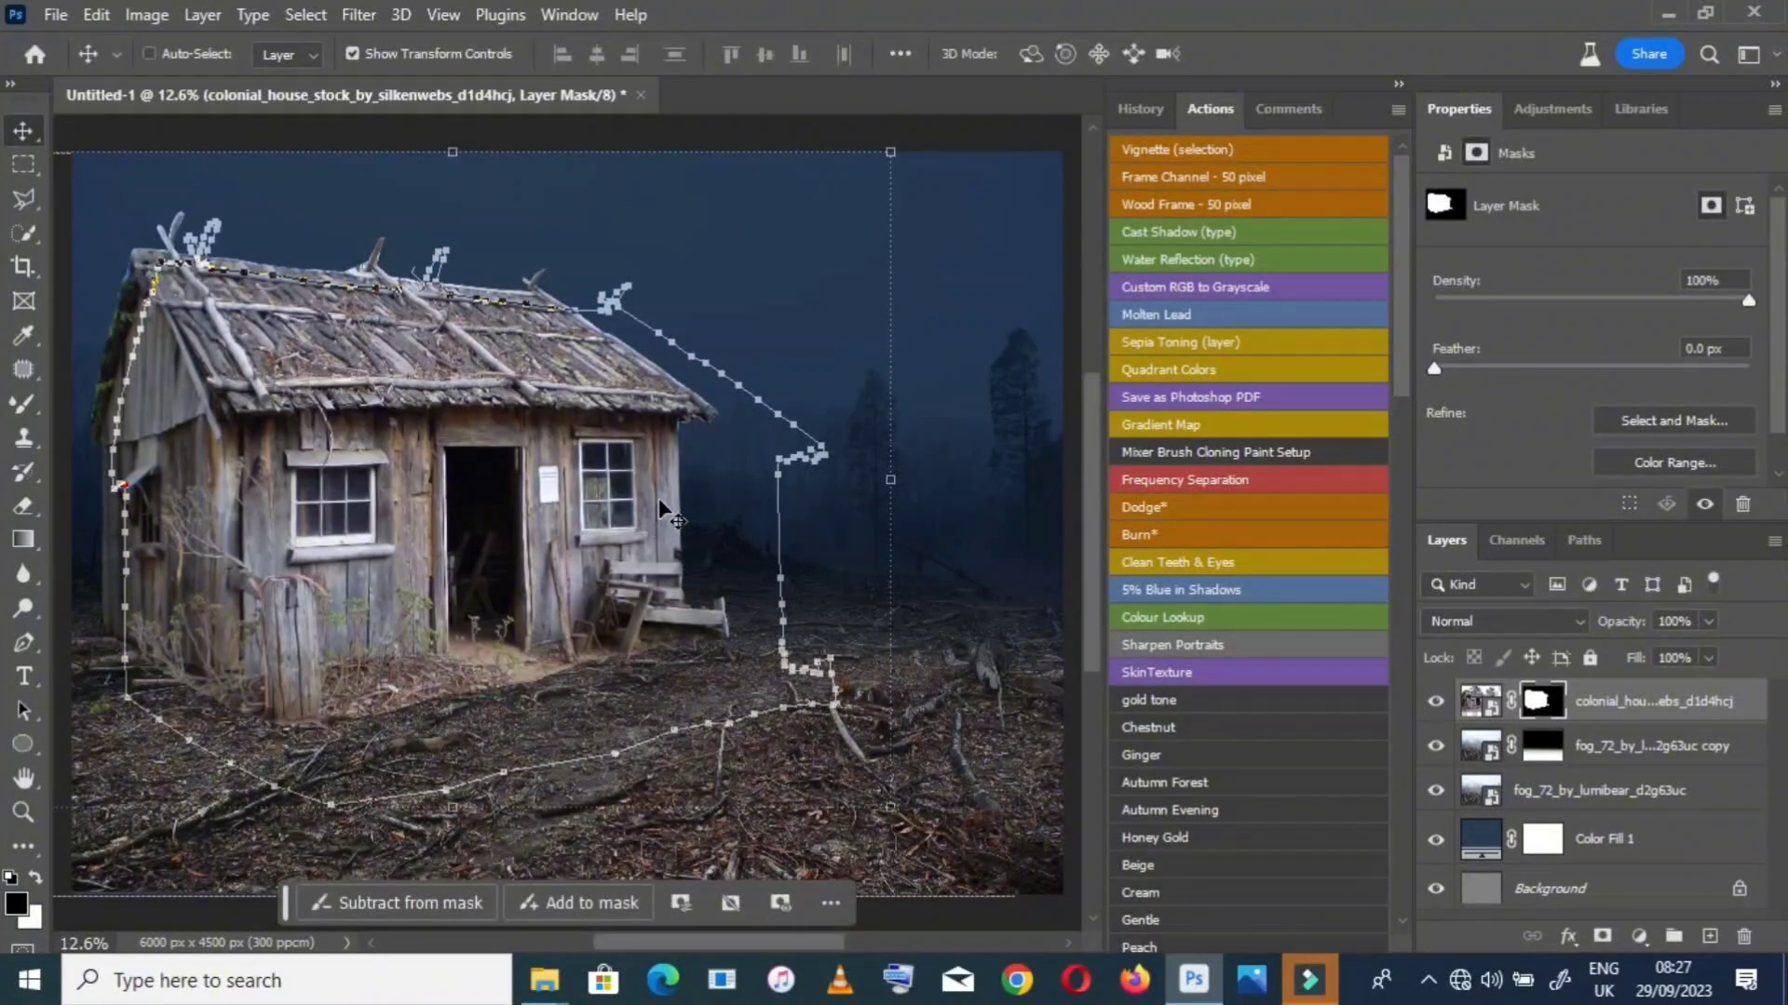
Duplicate the masked house layer
{"action": "right_click", "coordinate": [718, 307]}
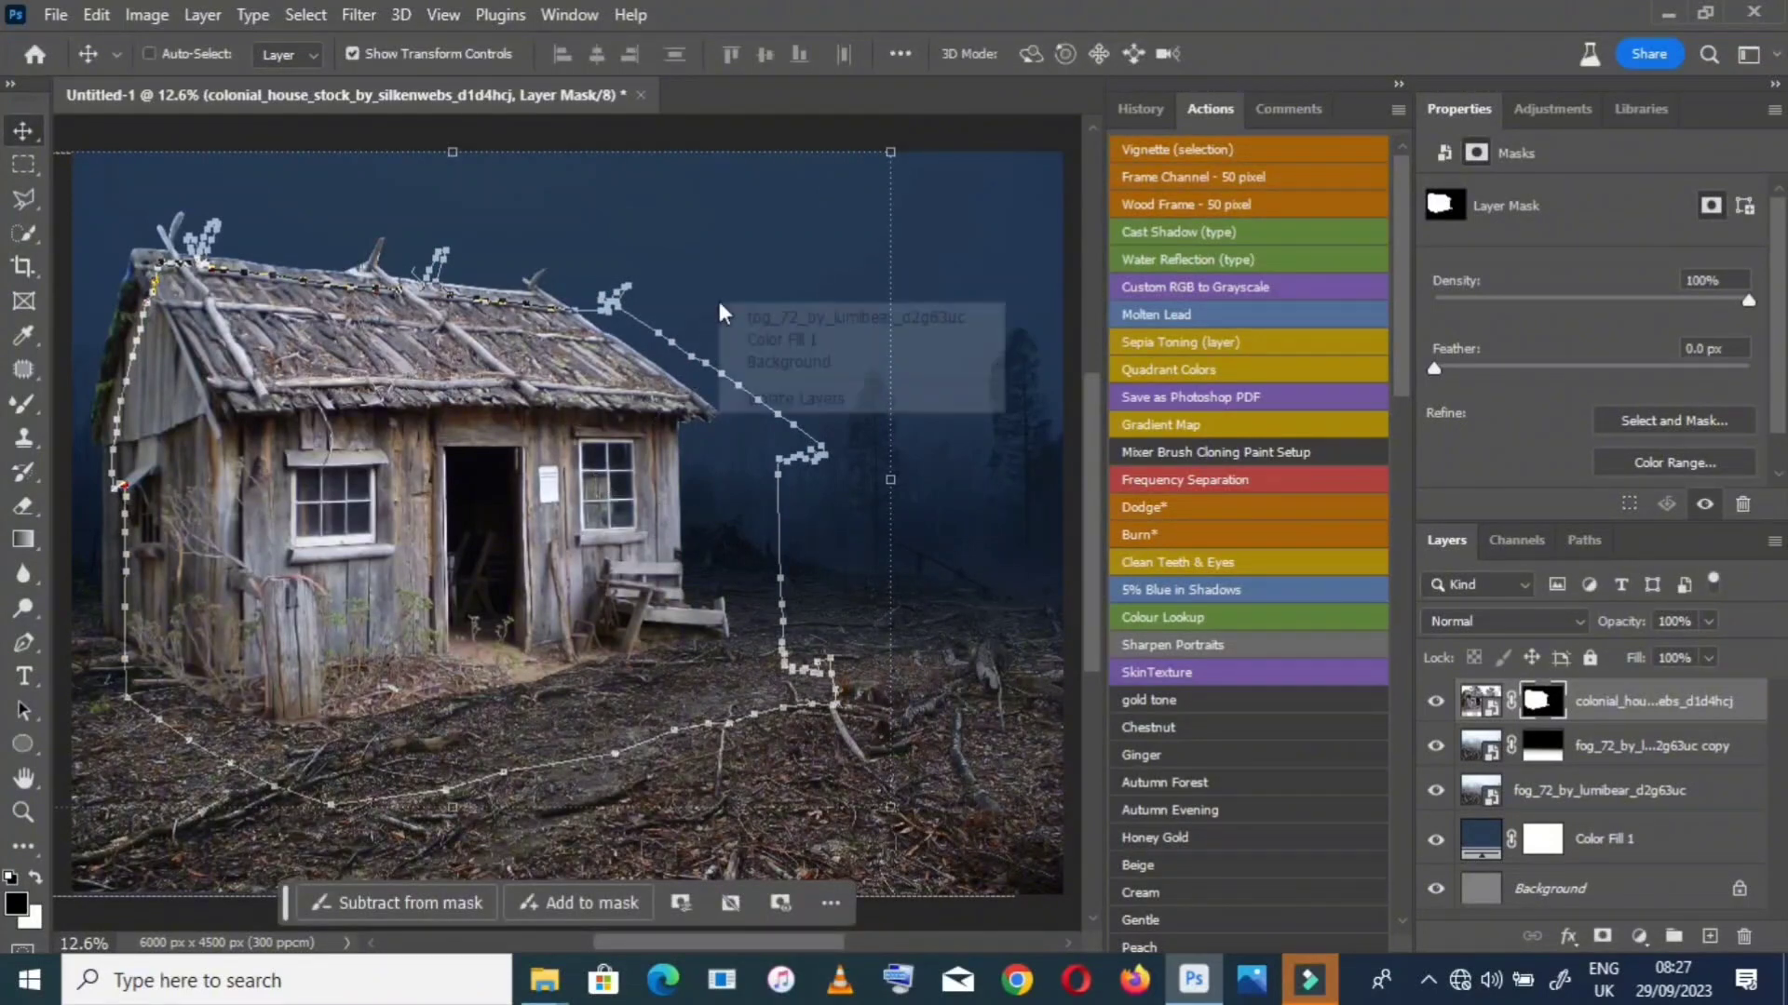
{"action": "key", "text": "Escape"}
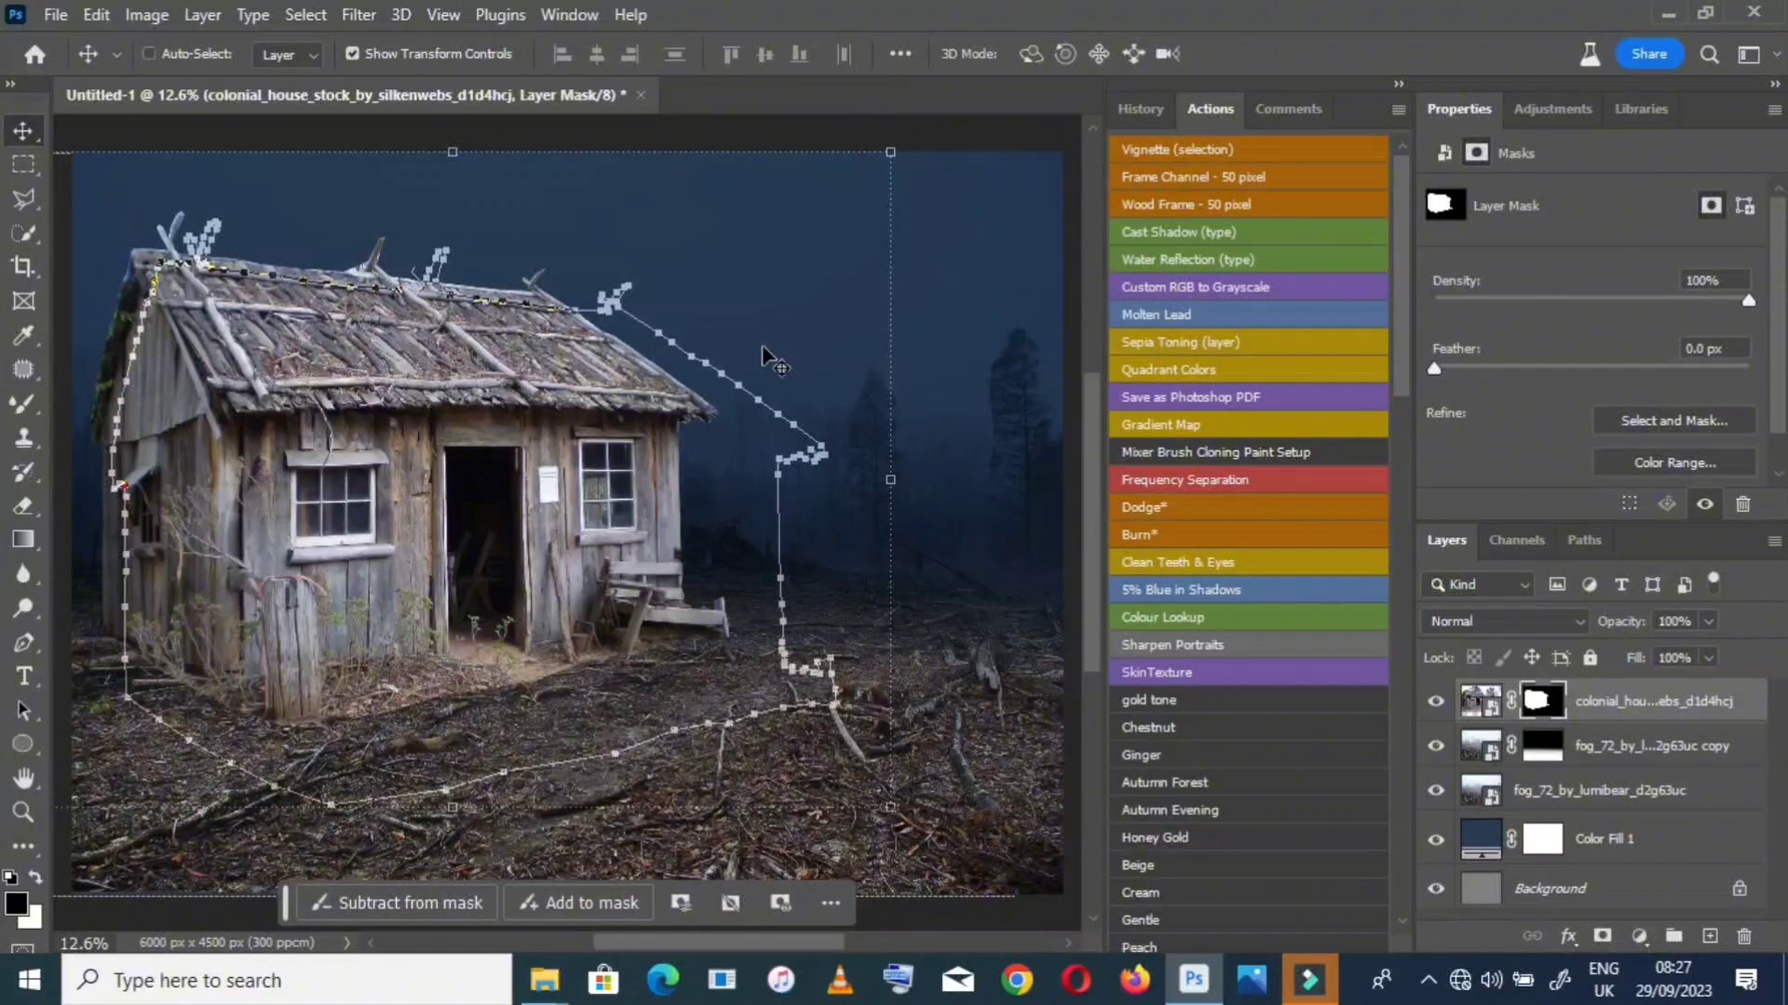
{"action": "left_click", "coordinate": [1653, 708]}
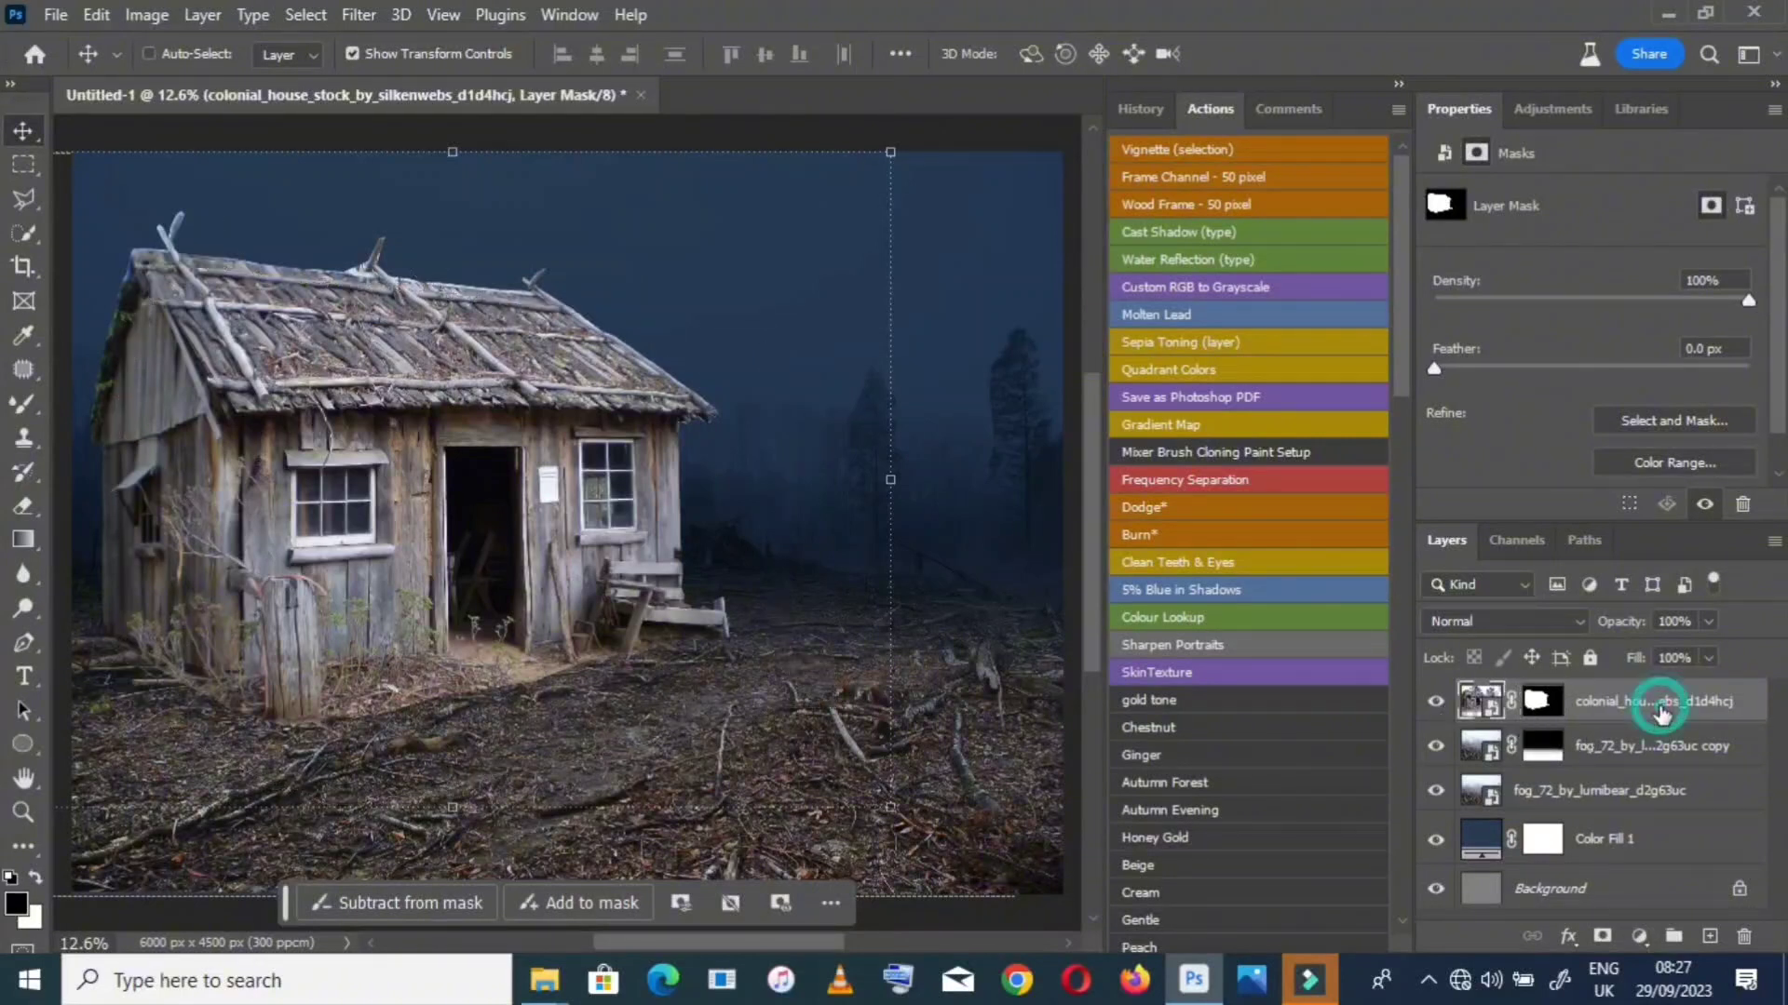
{"action": "key", "text": "ctrl+j"}
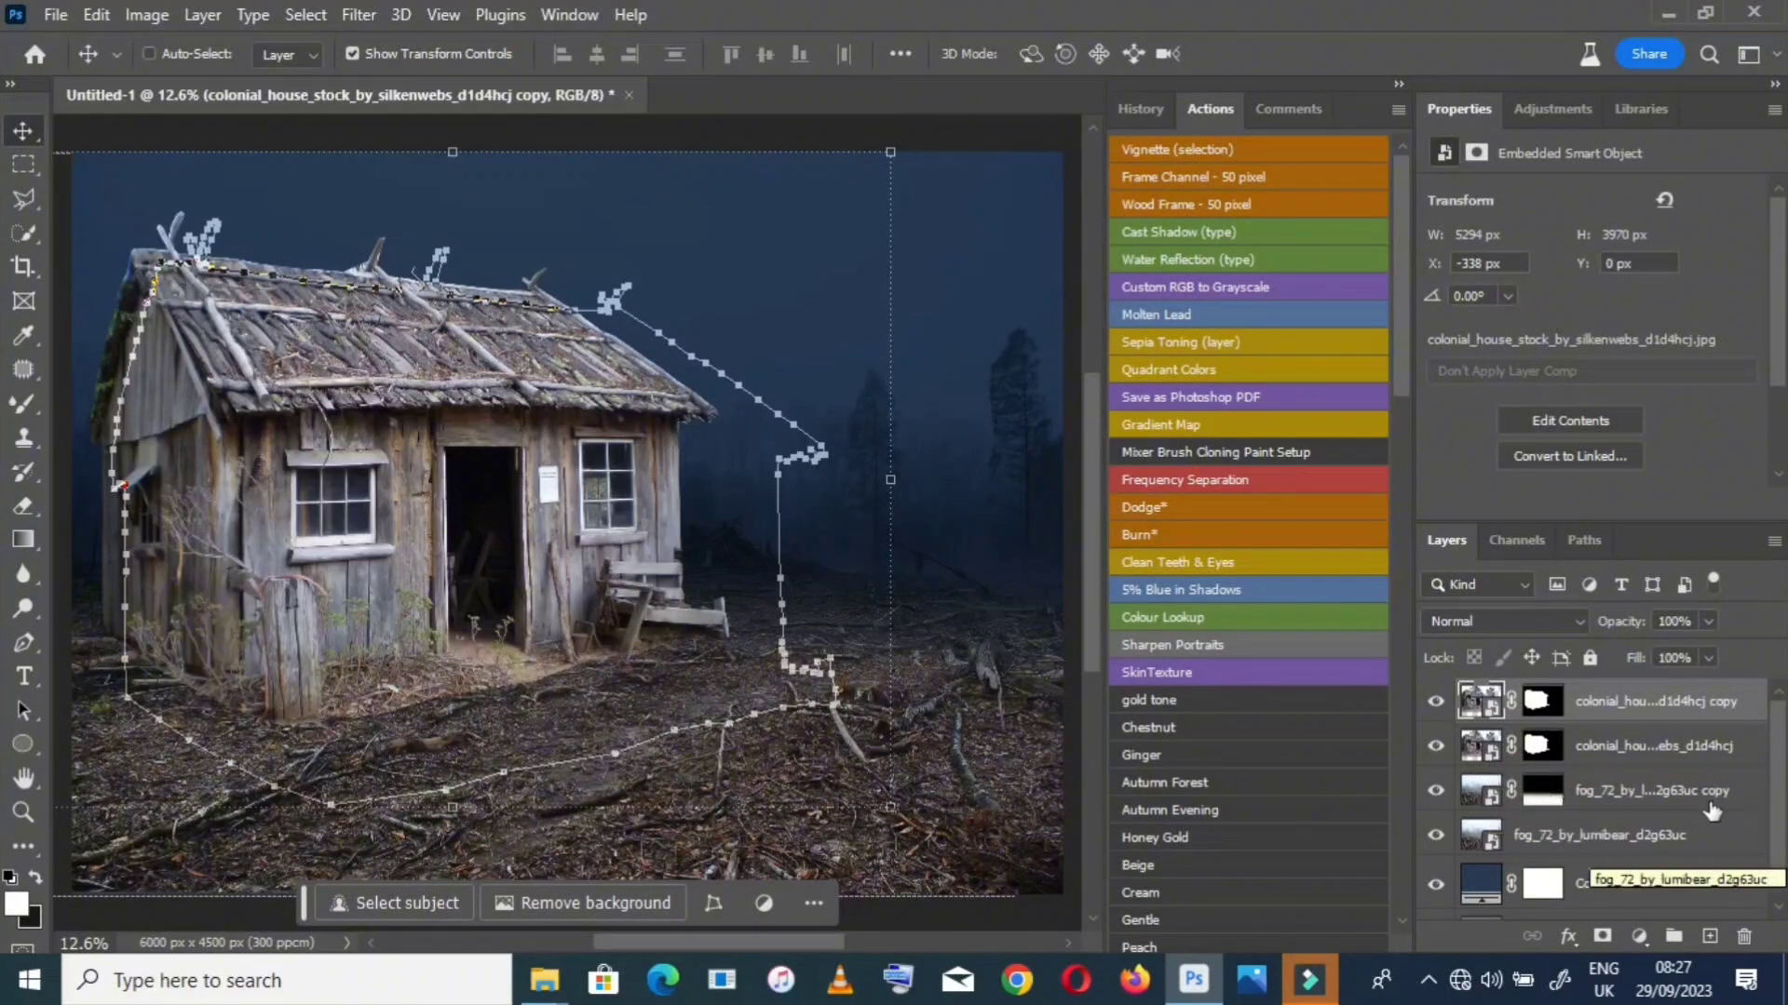
Delete the mask from the lower house layer and give it a new white layer mask
{"action": "left_click", "coordinate": [1615, 745]}
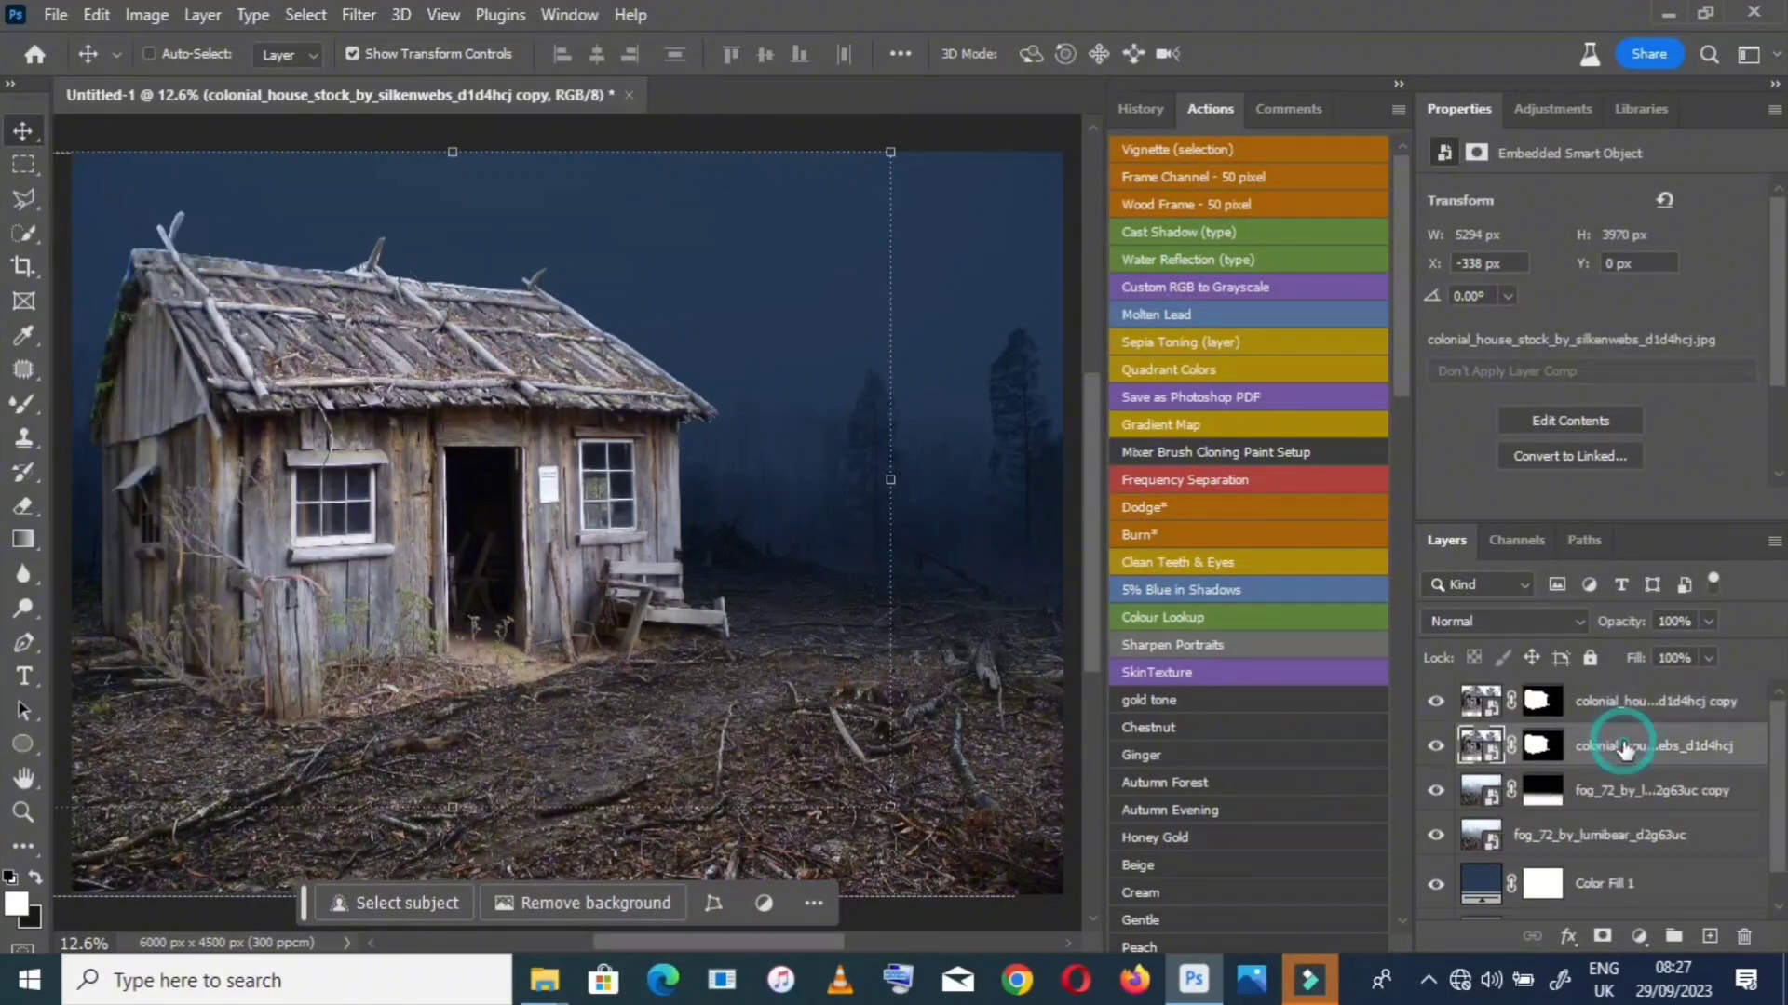
{"action": "left_click", "coordinate": [1541, 748]}
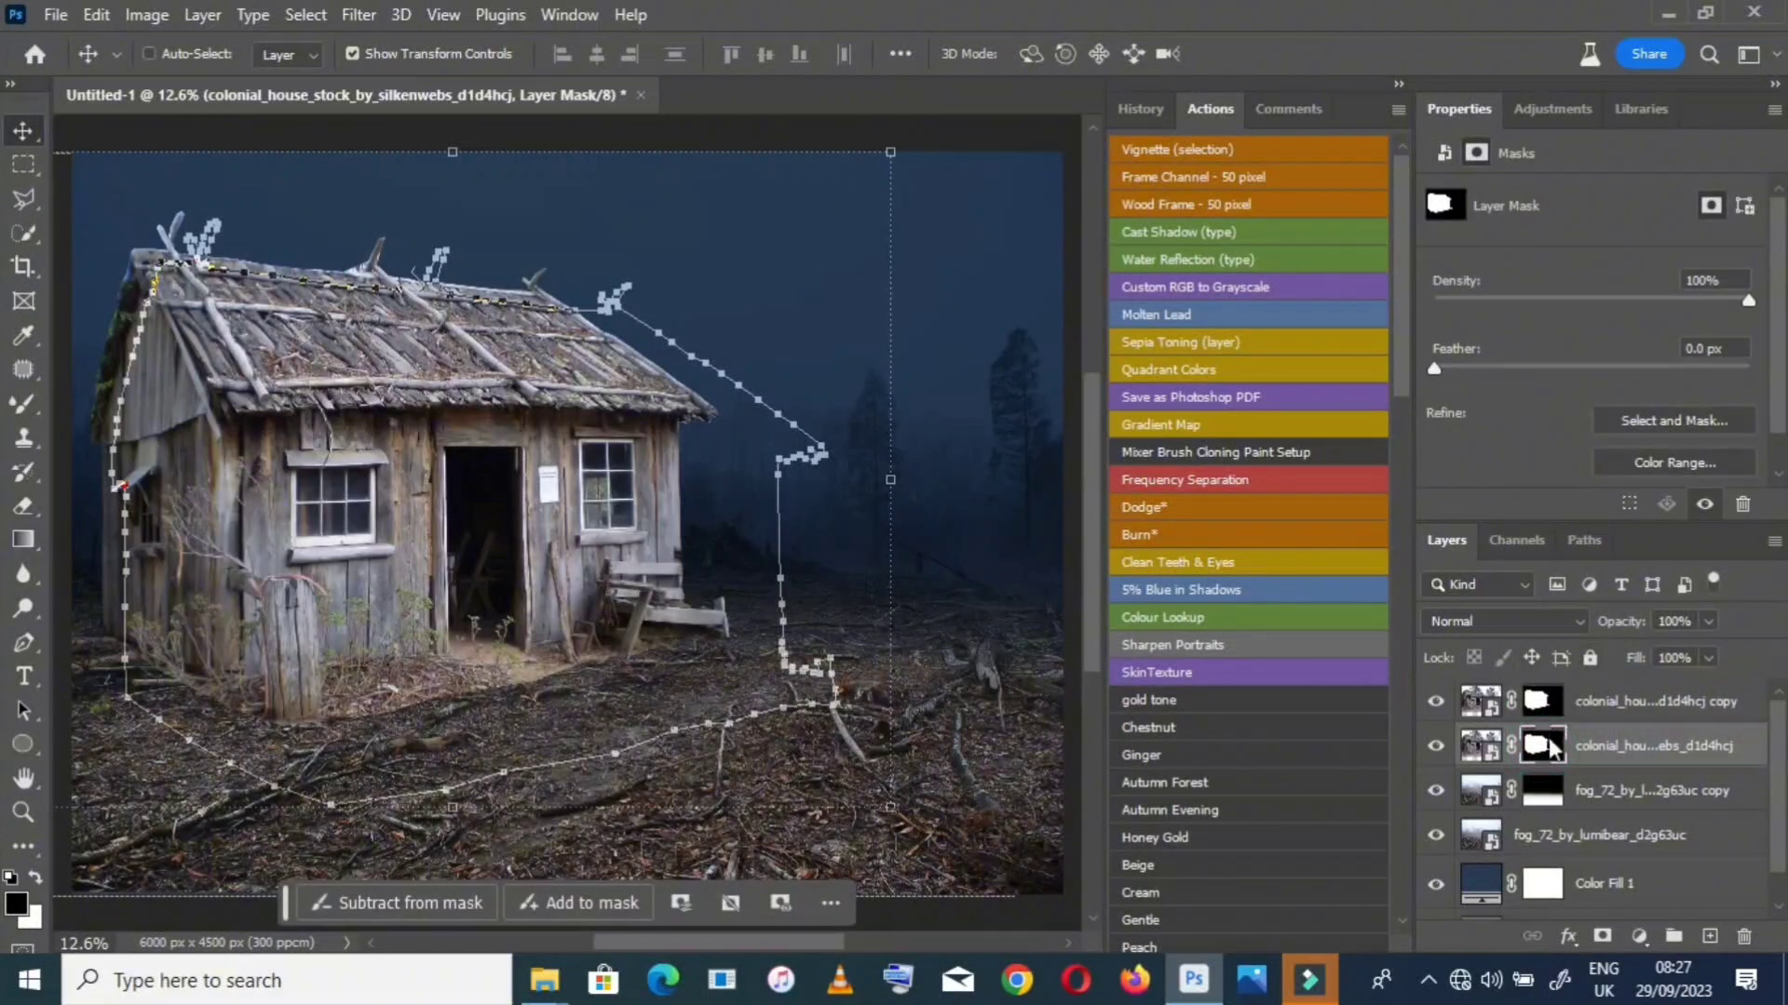
{"action": "right_click", "coordinate": [1543, 744]}
{"action": "left_click", "coordinate": [1581, 543]}
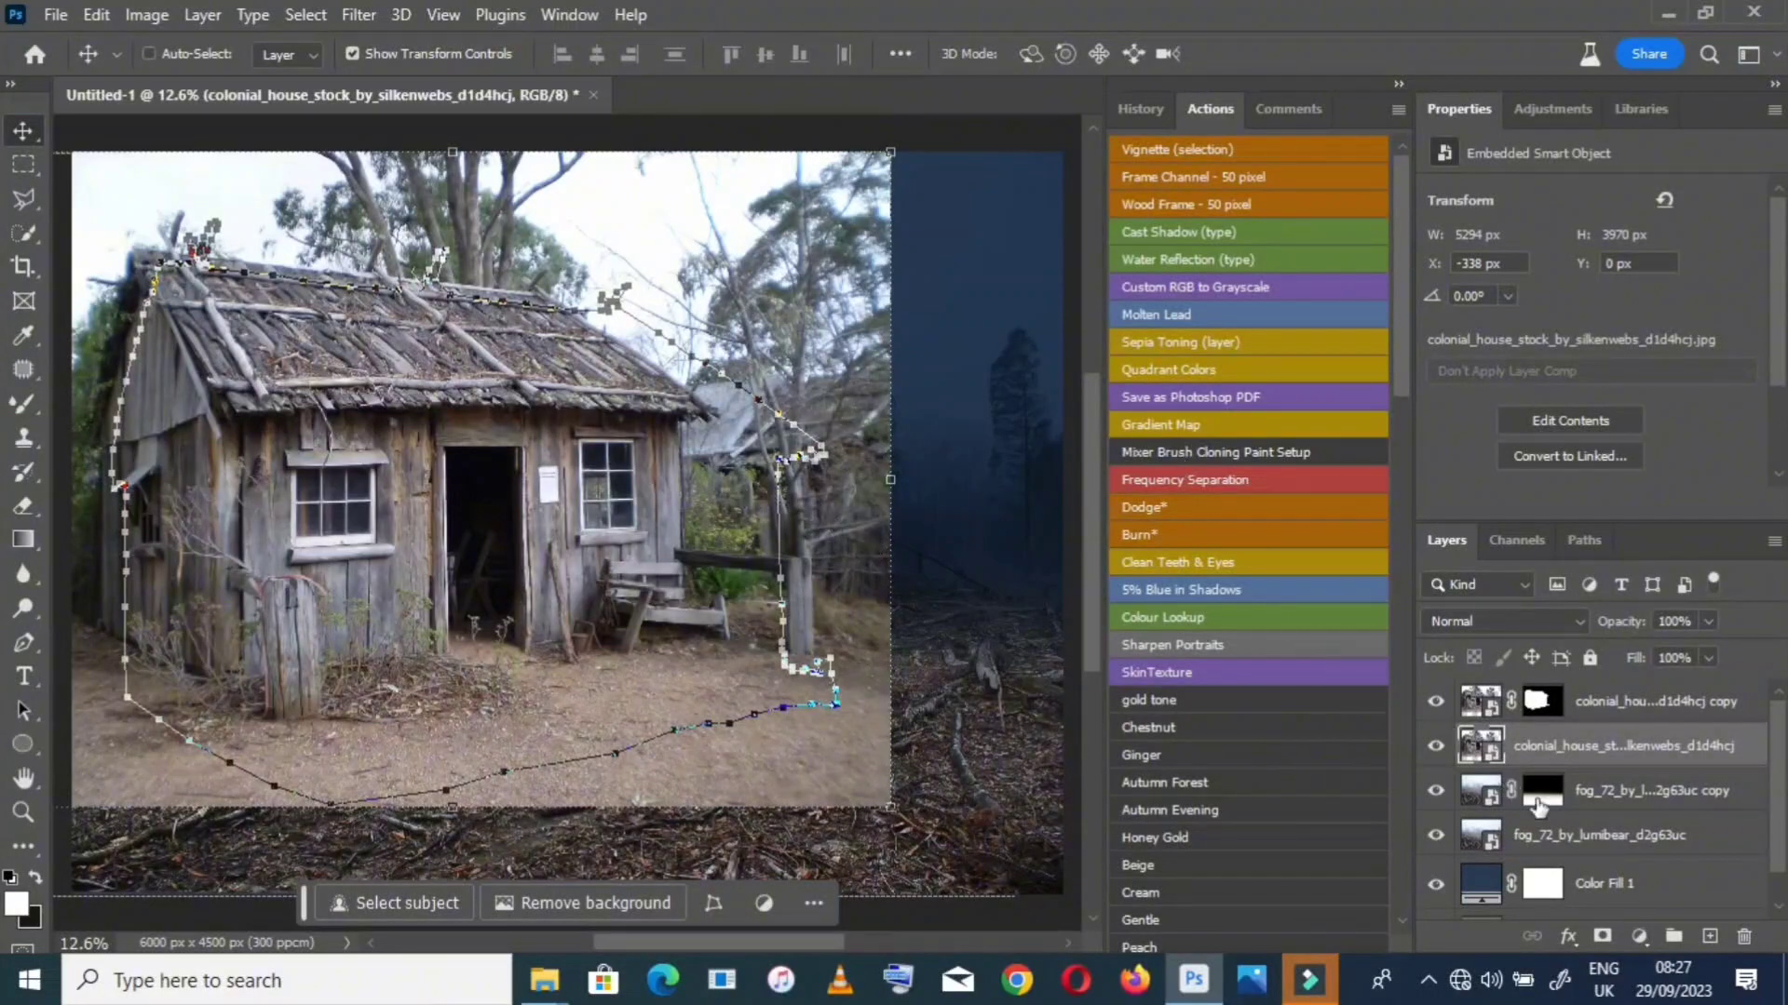
{"action": "left_click", "coordinate": [1603, 936]}
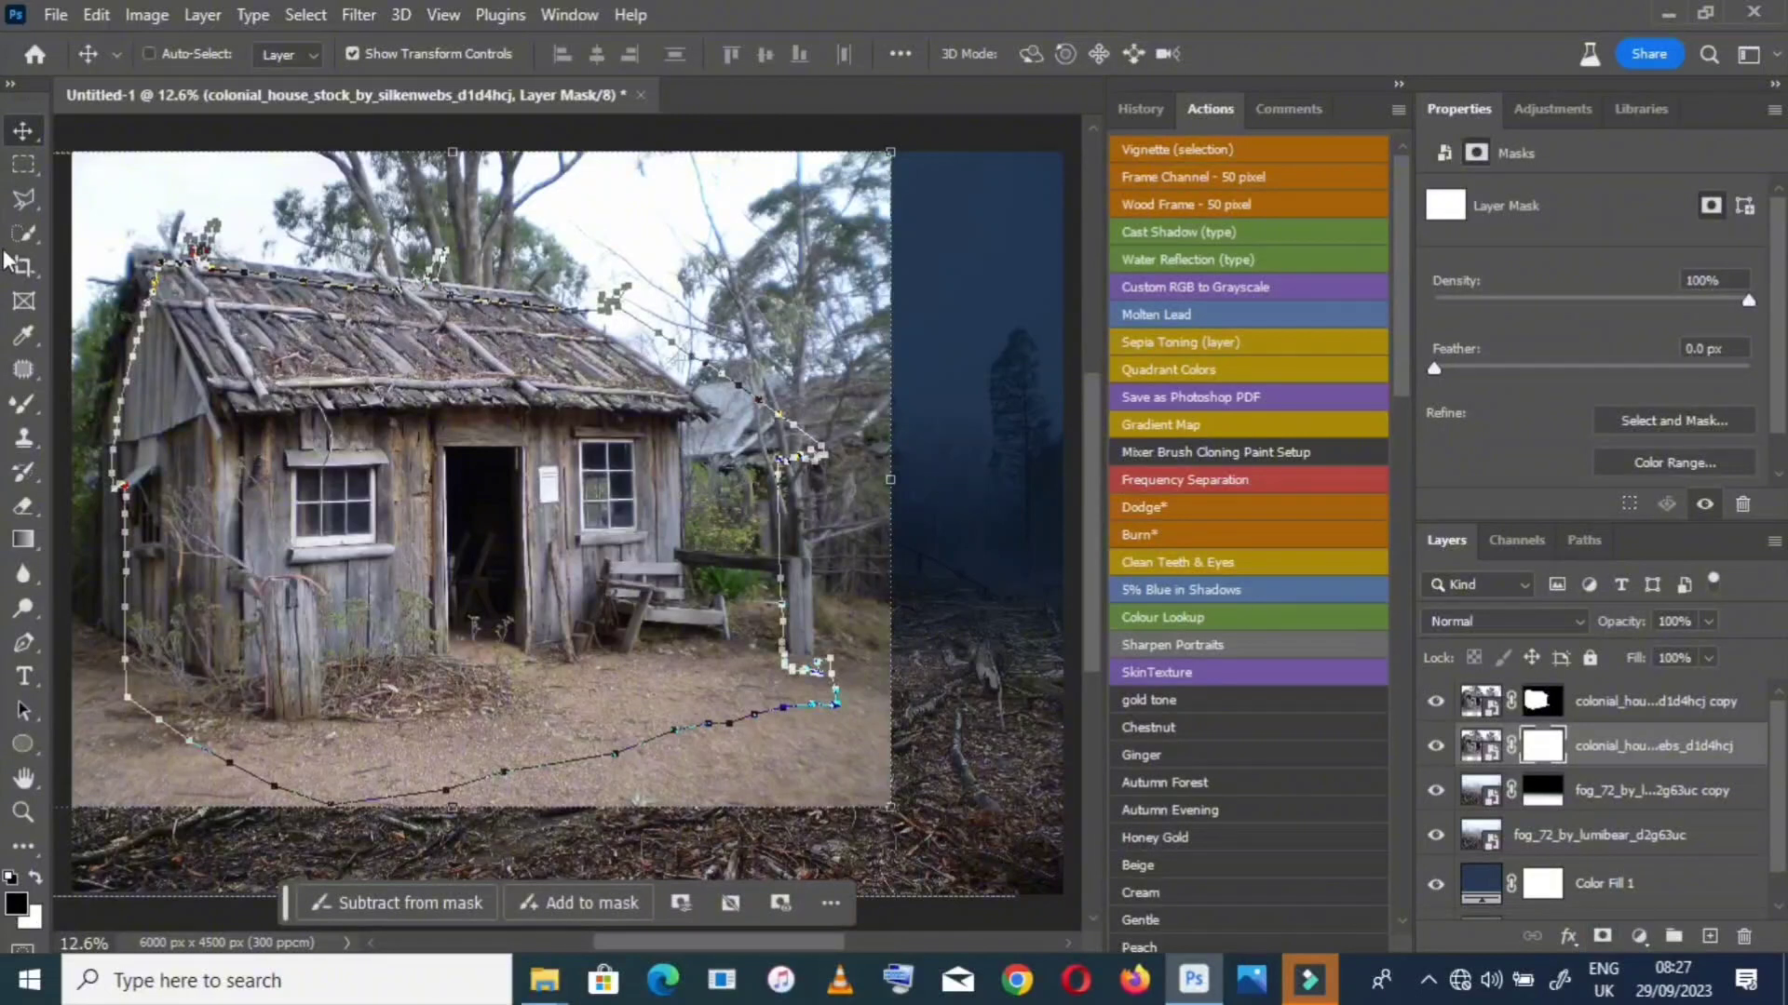
Fade out the lower house layer's trees and sky from right to left with black-to-transparent linear gradients on its mask
{"action": "left_click", "coordinate": [24, 539]}
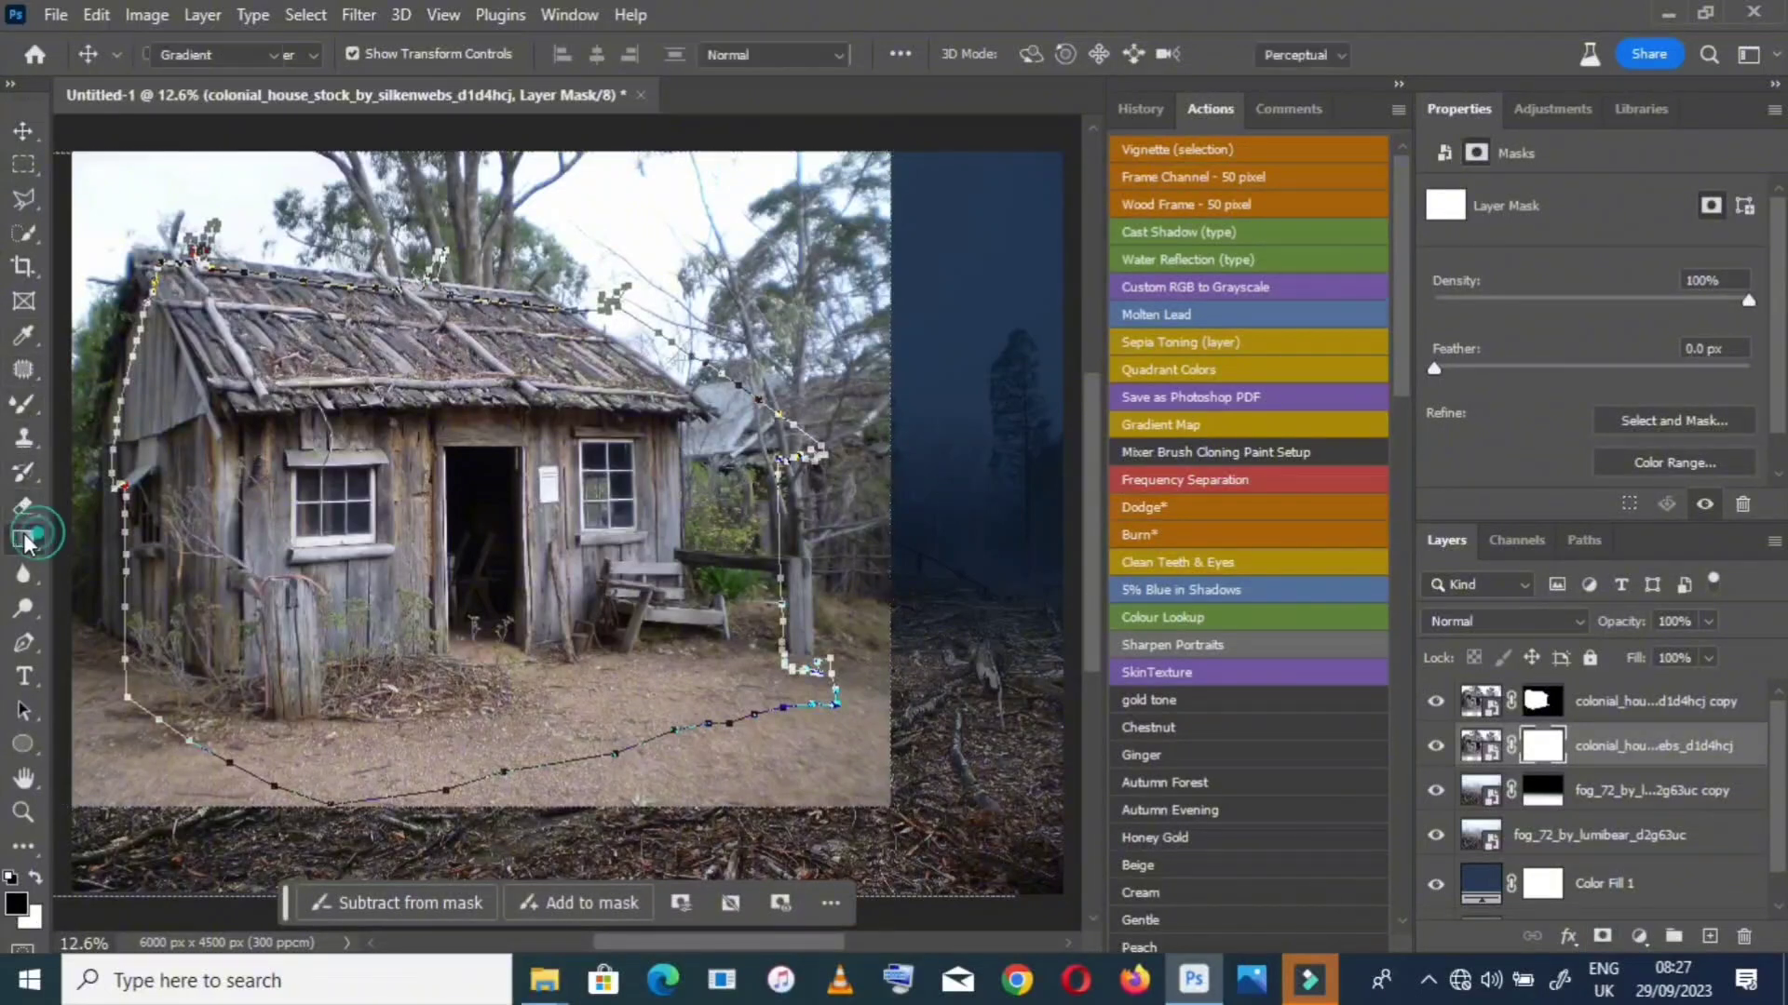
{"action": "left_click_drag", "start_coordinate": [941, 260], "coordinate": [621, 313]}
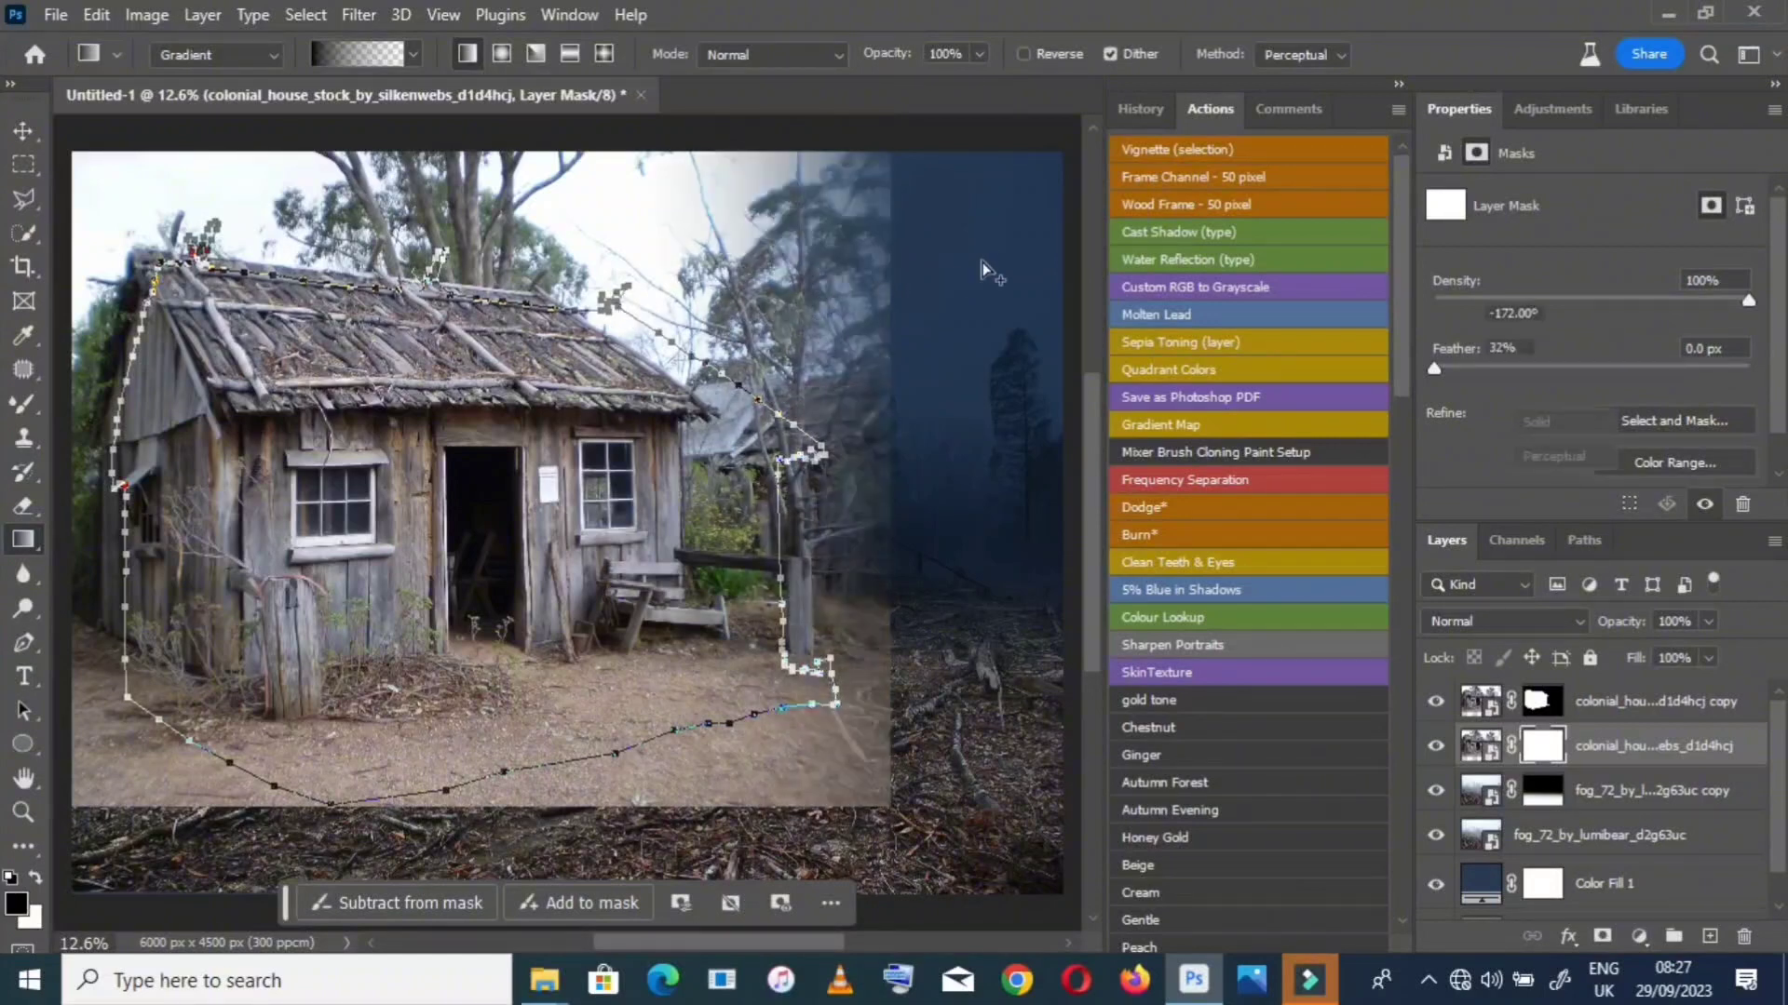
{"action": "left_click_drag", "start_coordinate": [916, 266], "coordinate": [550, 328]}
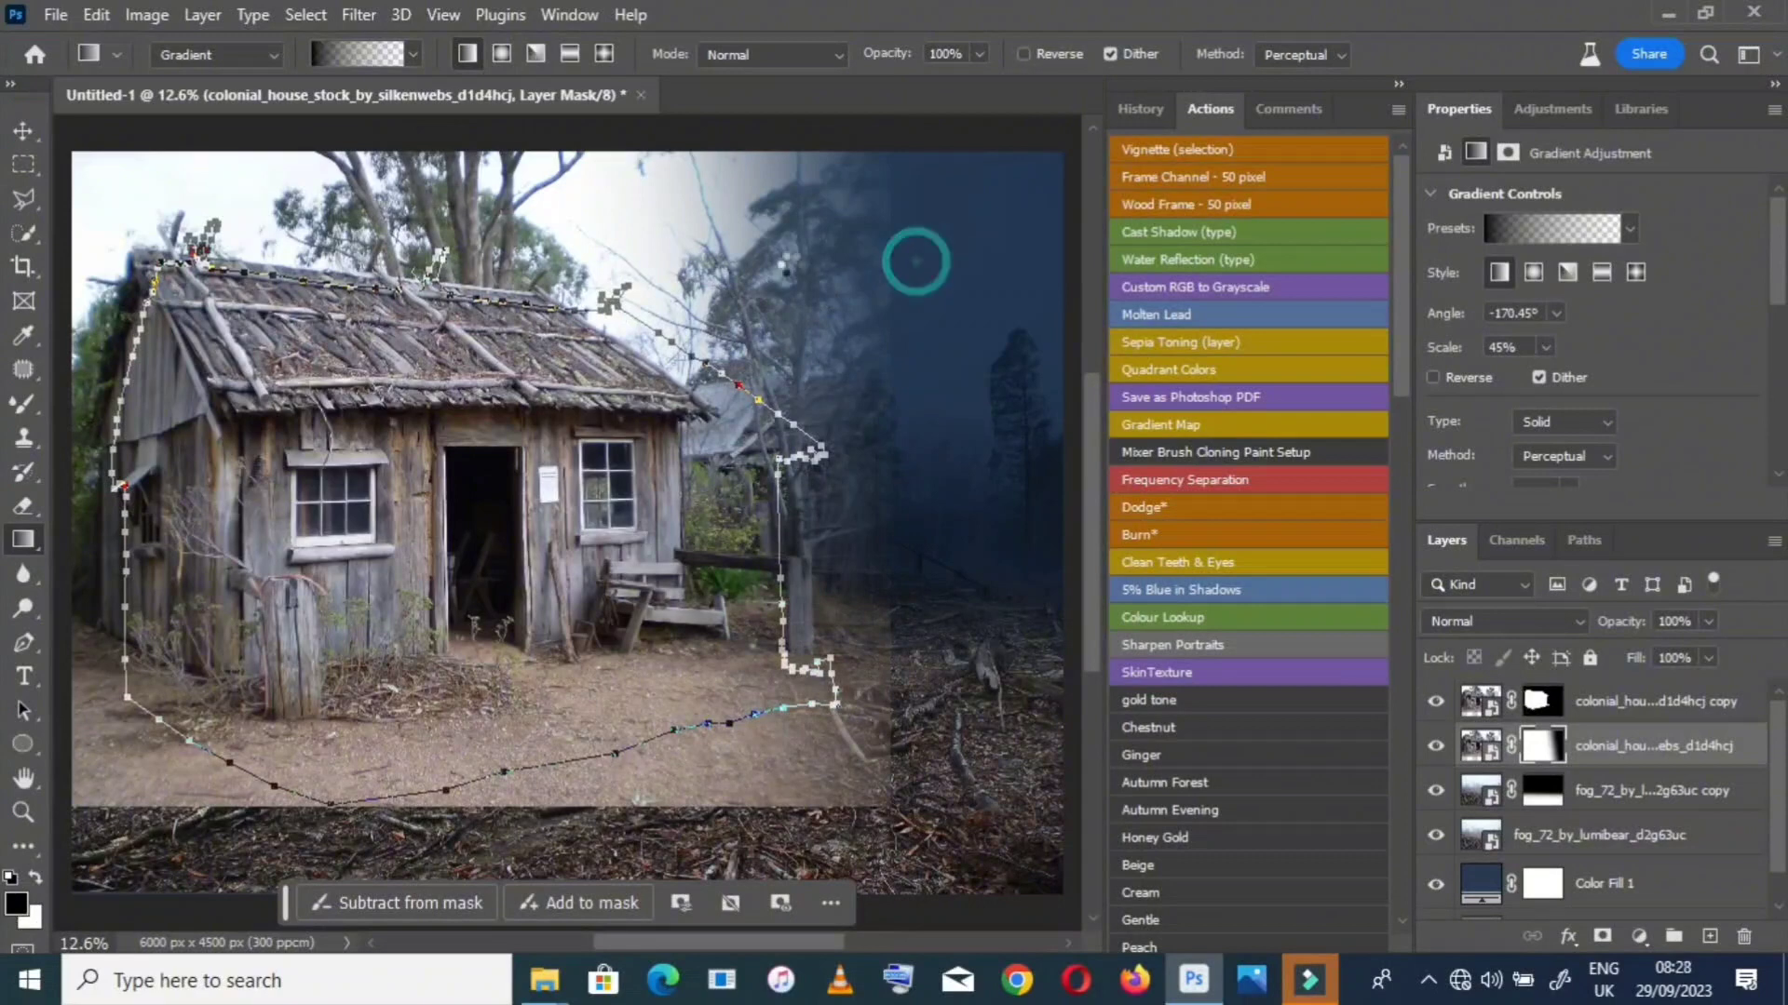
{"action": "left_click_drag", "start_coordinate": [856, 277], "coordinate": [440, 315]}
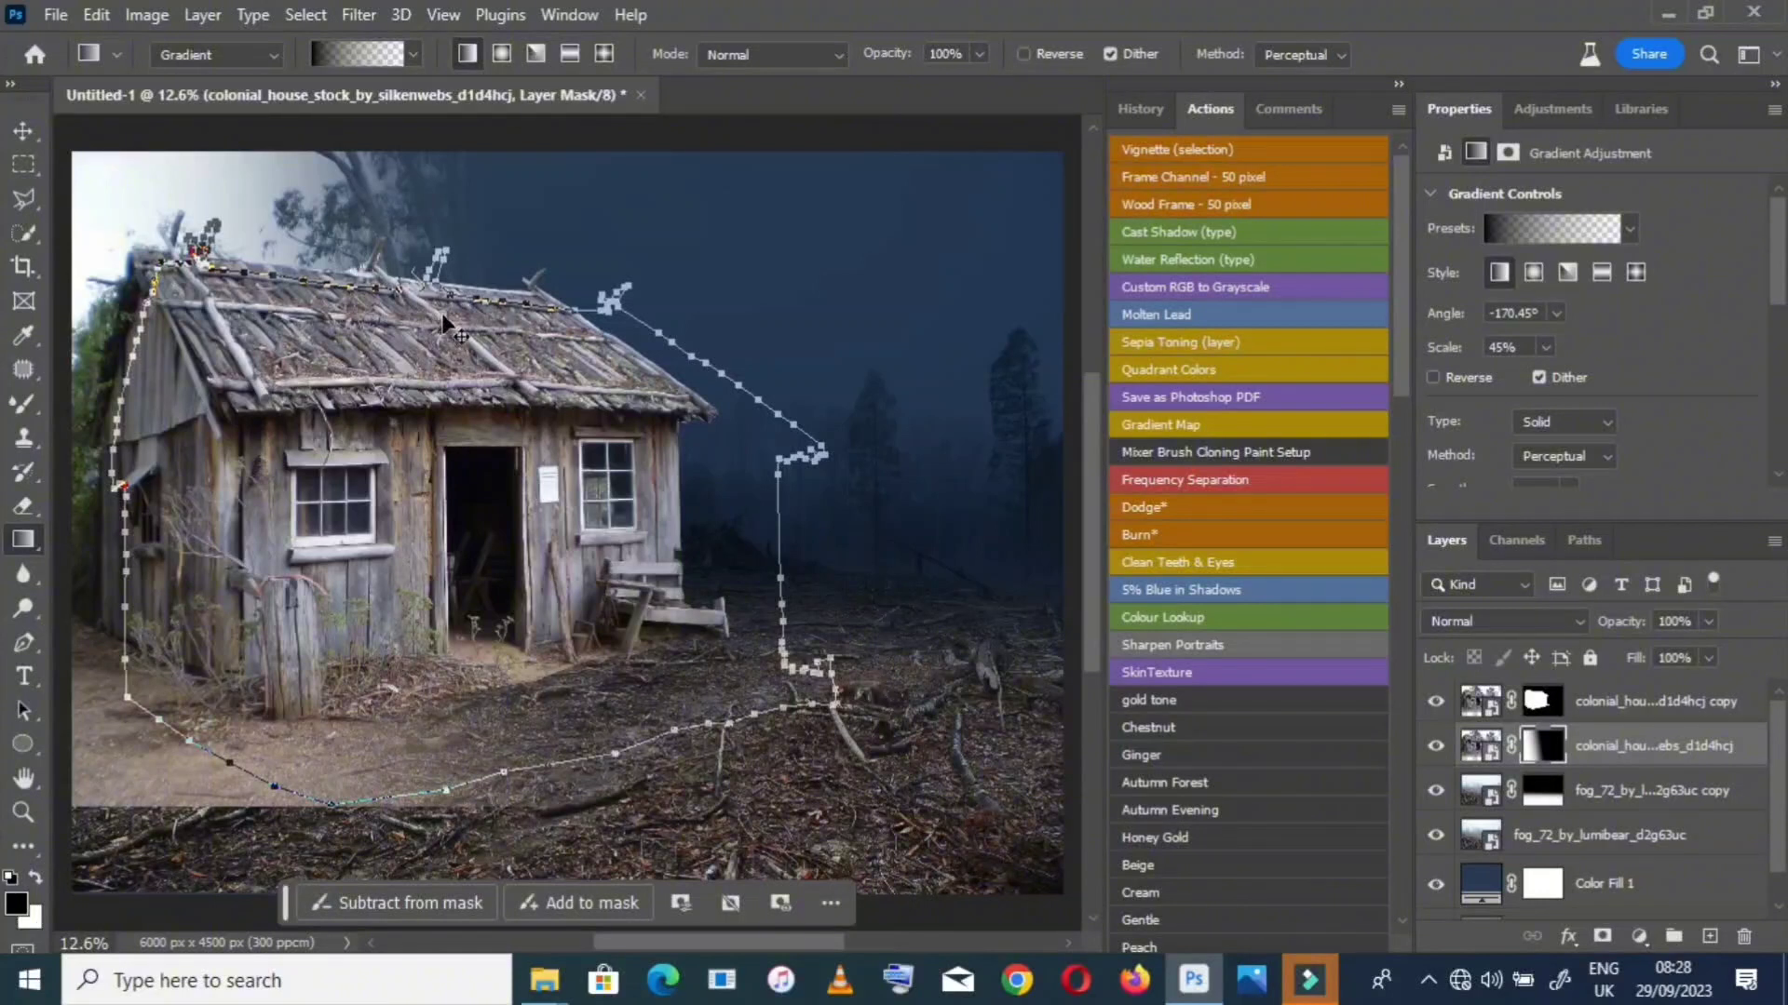
{"action": "left_click", "coordinate": [808, 313]}
{"action": "left_click_drag", "start_coordinate": [502, 162], "coordinate": [132, 238]}
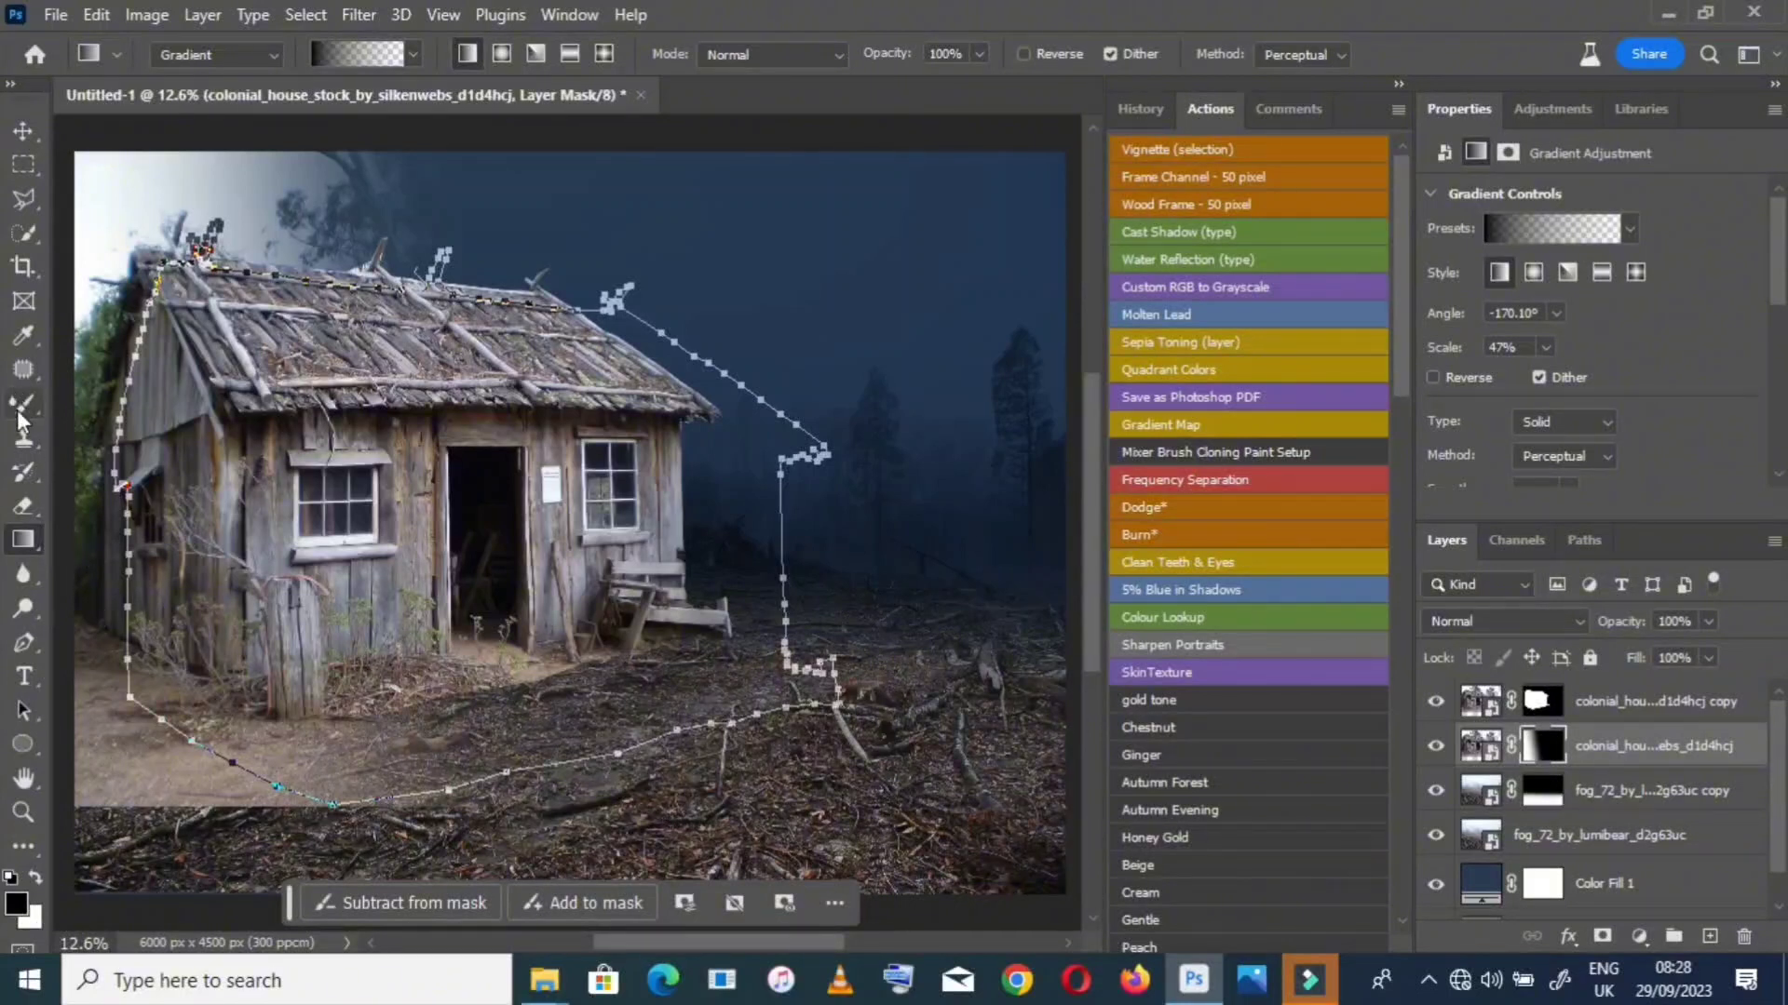
Paint white with a 700 px soft brush on the lower house mask to restore the dirt ground before the house and bench
{"action": "left_click_drag", "start_coordinate": [21, 409], "coordinate": [93, 400]}
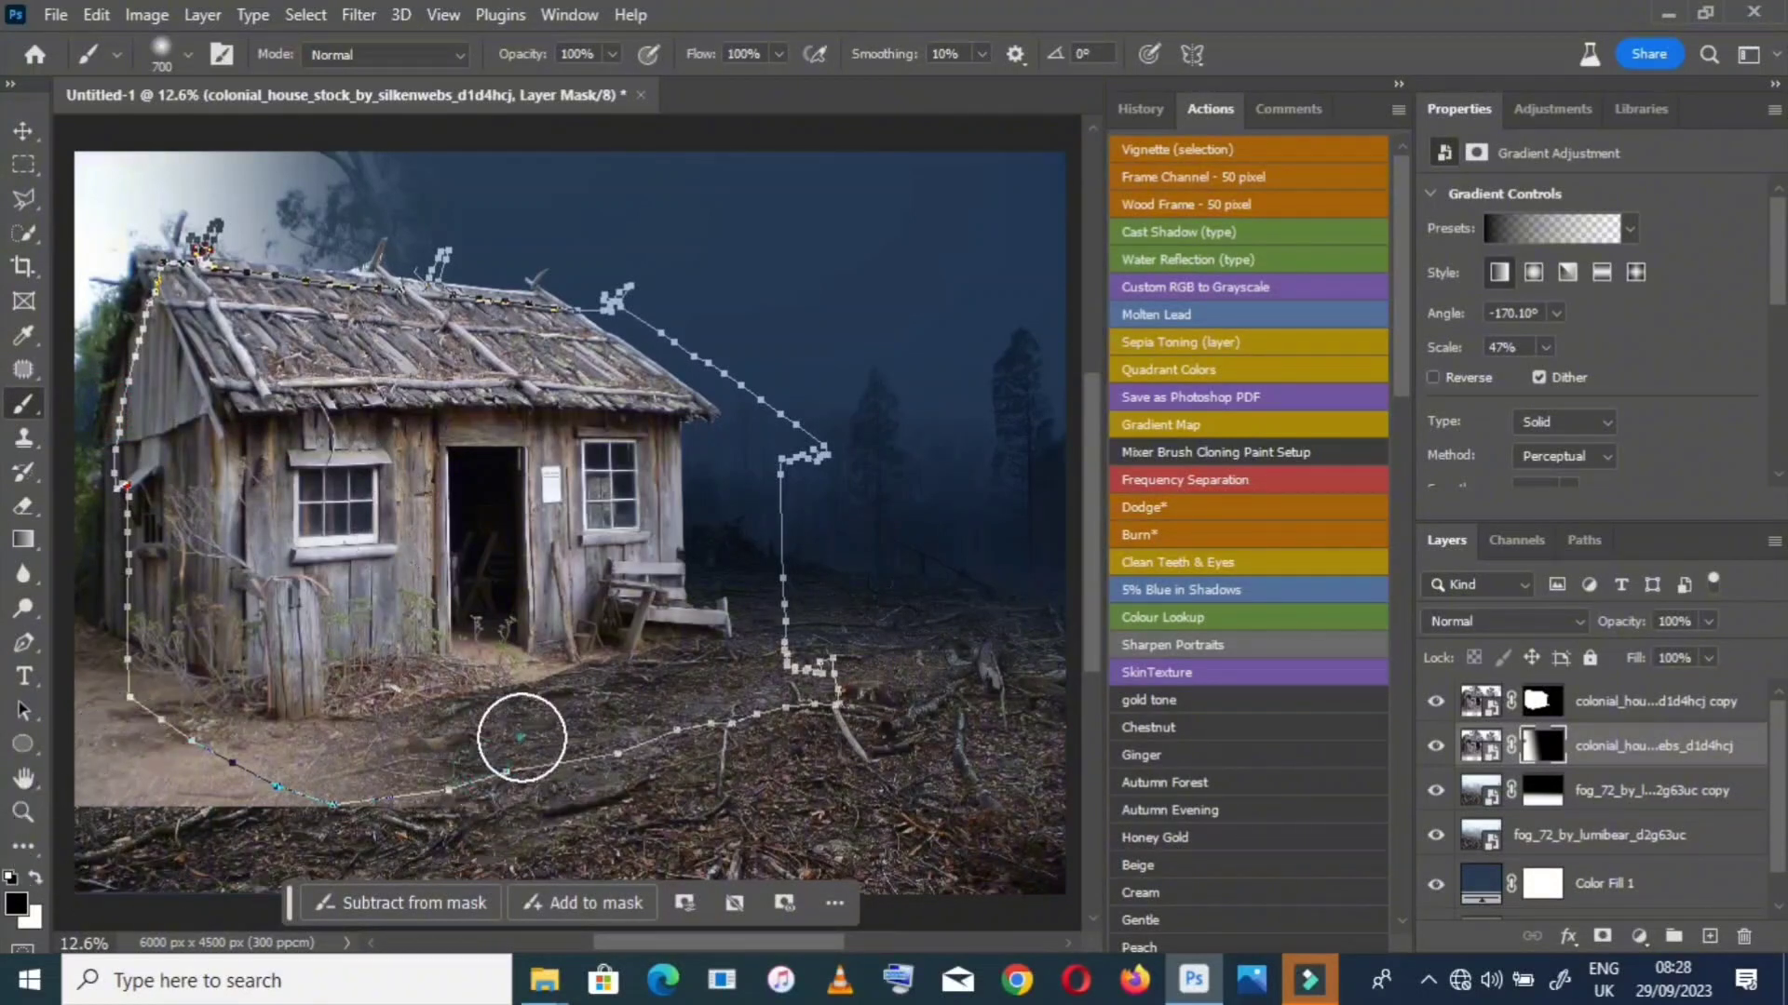
{"action": "left_click", "coordinate": [475, 751]}
{"action": "left_click", "coordinate": [34, 877]}
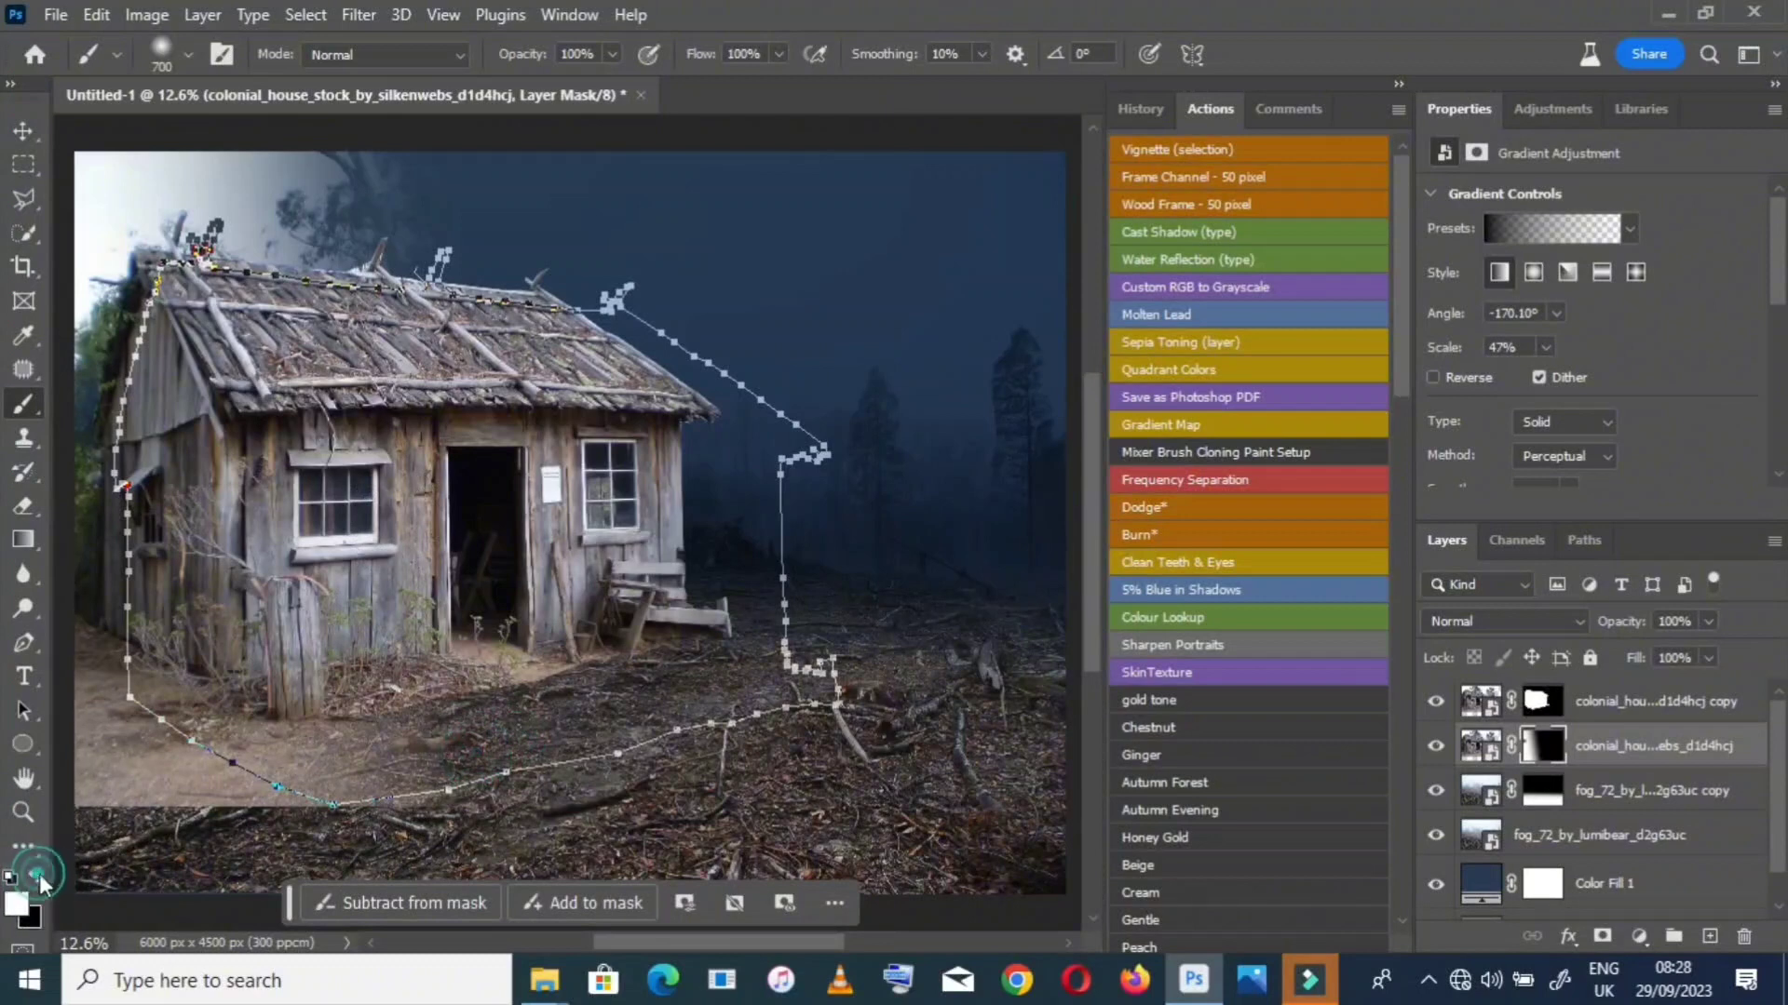
{"action": "mouse_move", "coordinate": [345, 794]}
{"action": "left_mouse_down"}
{"action": "mouse_move", "coordinate": [606, 763]}
{"action": "mouse_move", "coordinate": [515, 735]}
{"action": "mouse_move", "coordinate": [543, 730]}
{"action": "mouse_move", "coordinate": [808, 728]}
{"action": "mouse_move", "coordinate": [798, 707]}
{"action": "mouse_move", "coordinate": [646, 671]}
{"action": "mouse_move", "coordinate": [562, 671]}
{"action": "mouse_move", "coordinate": [671, 647]}
{"action": "mouse_move", "coordinate": [842, 675]}
{"action": "mouse_move", "coordinate": [901, 705]}
{"action": "mouse_move", "coordinate": [881, 712]}
{"action": "left_mouse_up"}
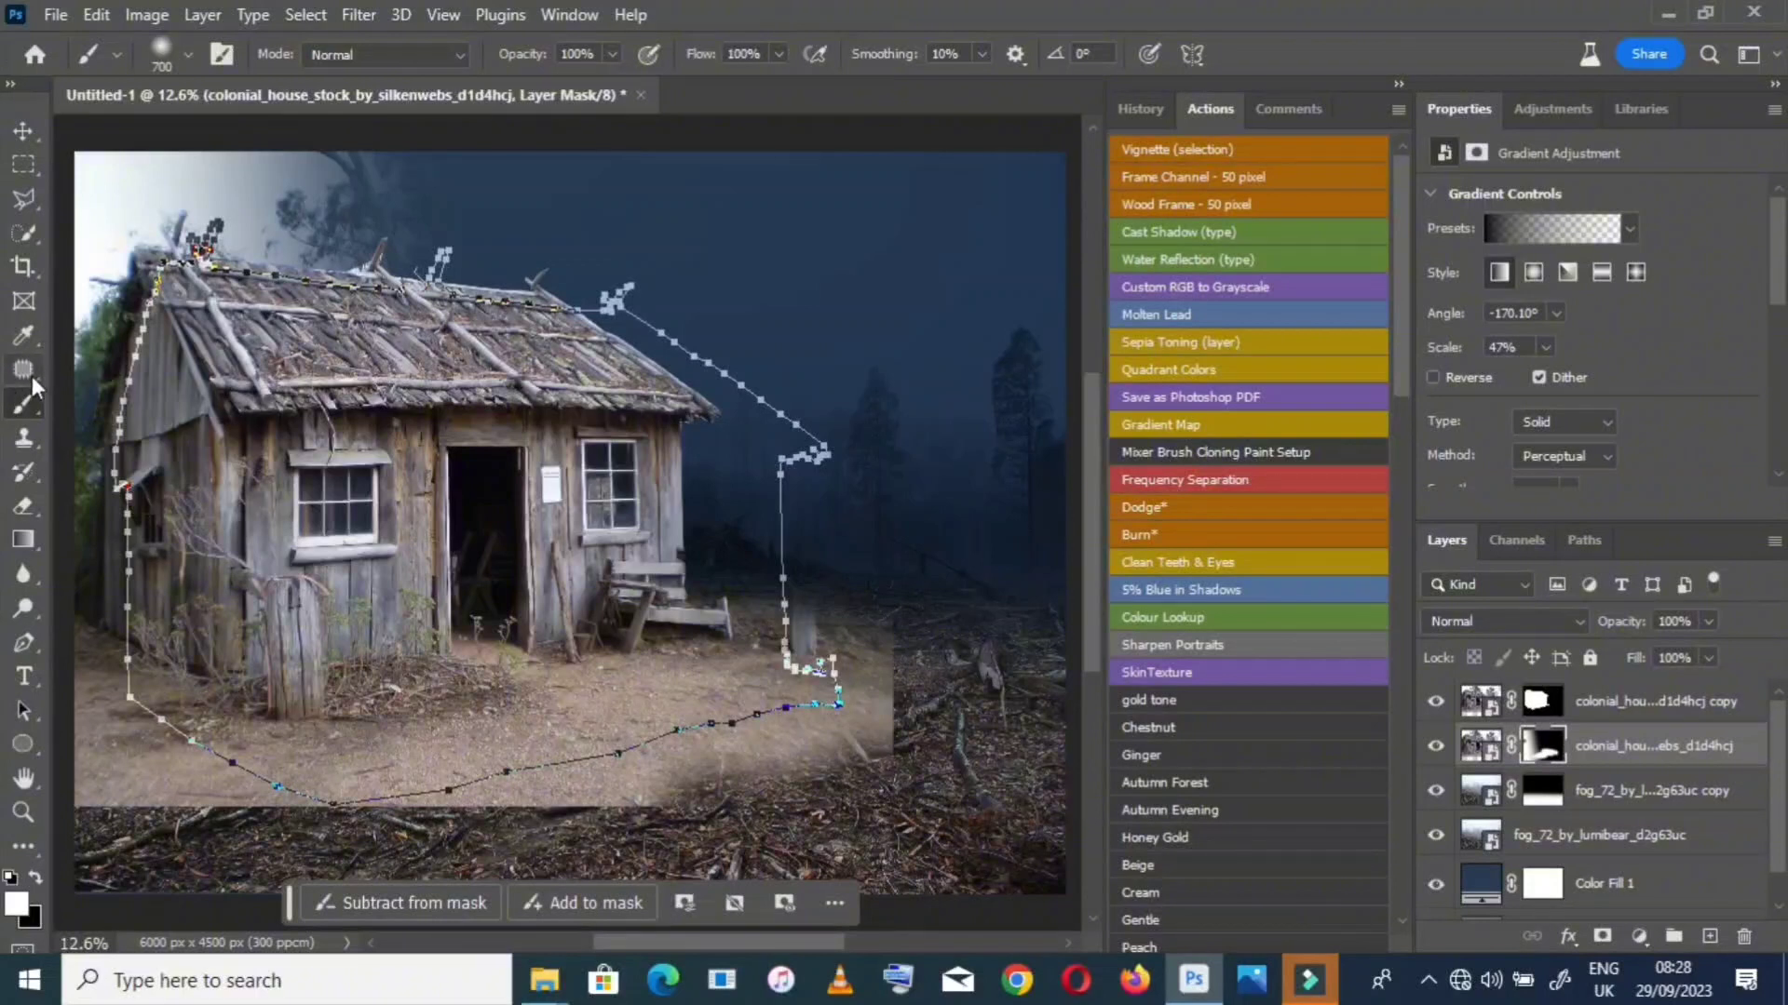
Try a short gradient at the right edge of the dirt ground on the lower house mask, and undo it
{"action": "left_click", "coordinate": [23, 538]}
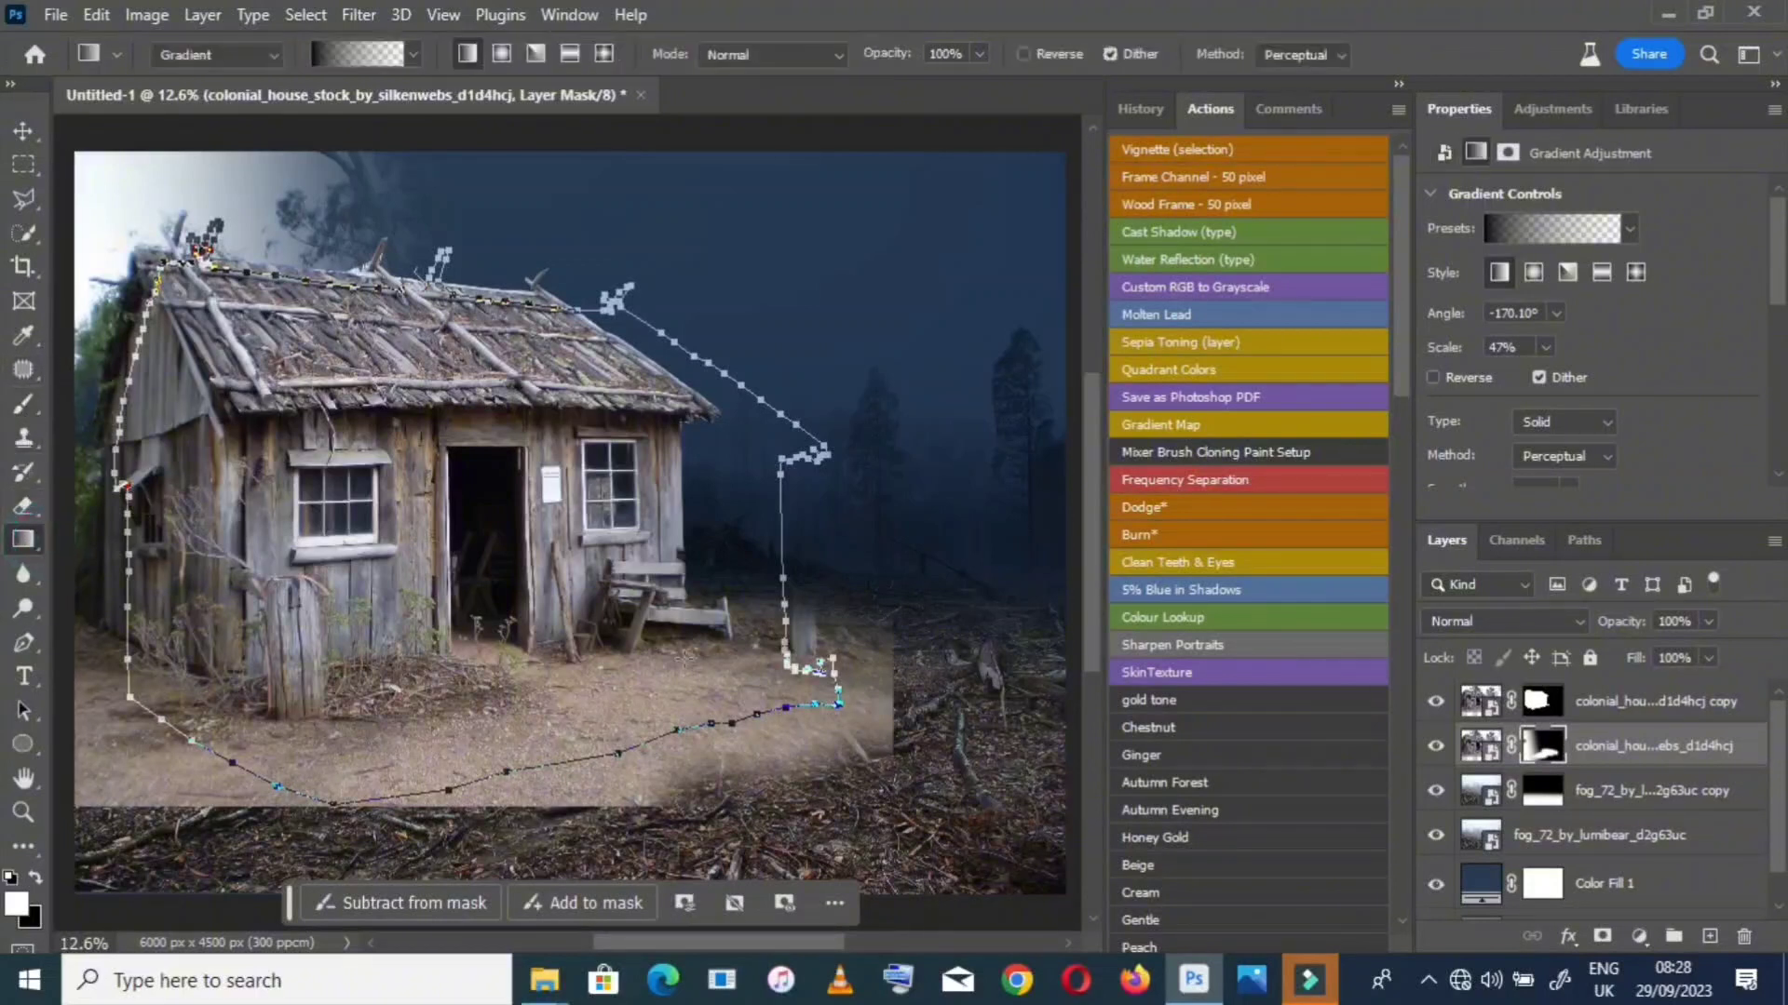
{"action": "left_click", "coordinate": [883, 707]}
{"action": "left_click_drag", "start_coordinate": [900, 715], "coordinate": [909, 711]}
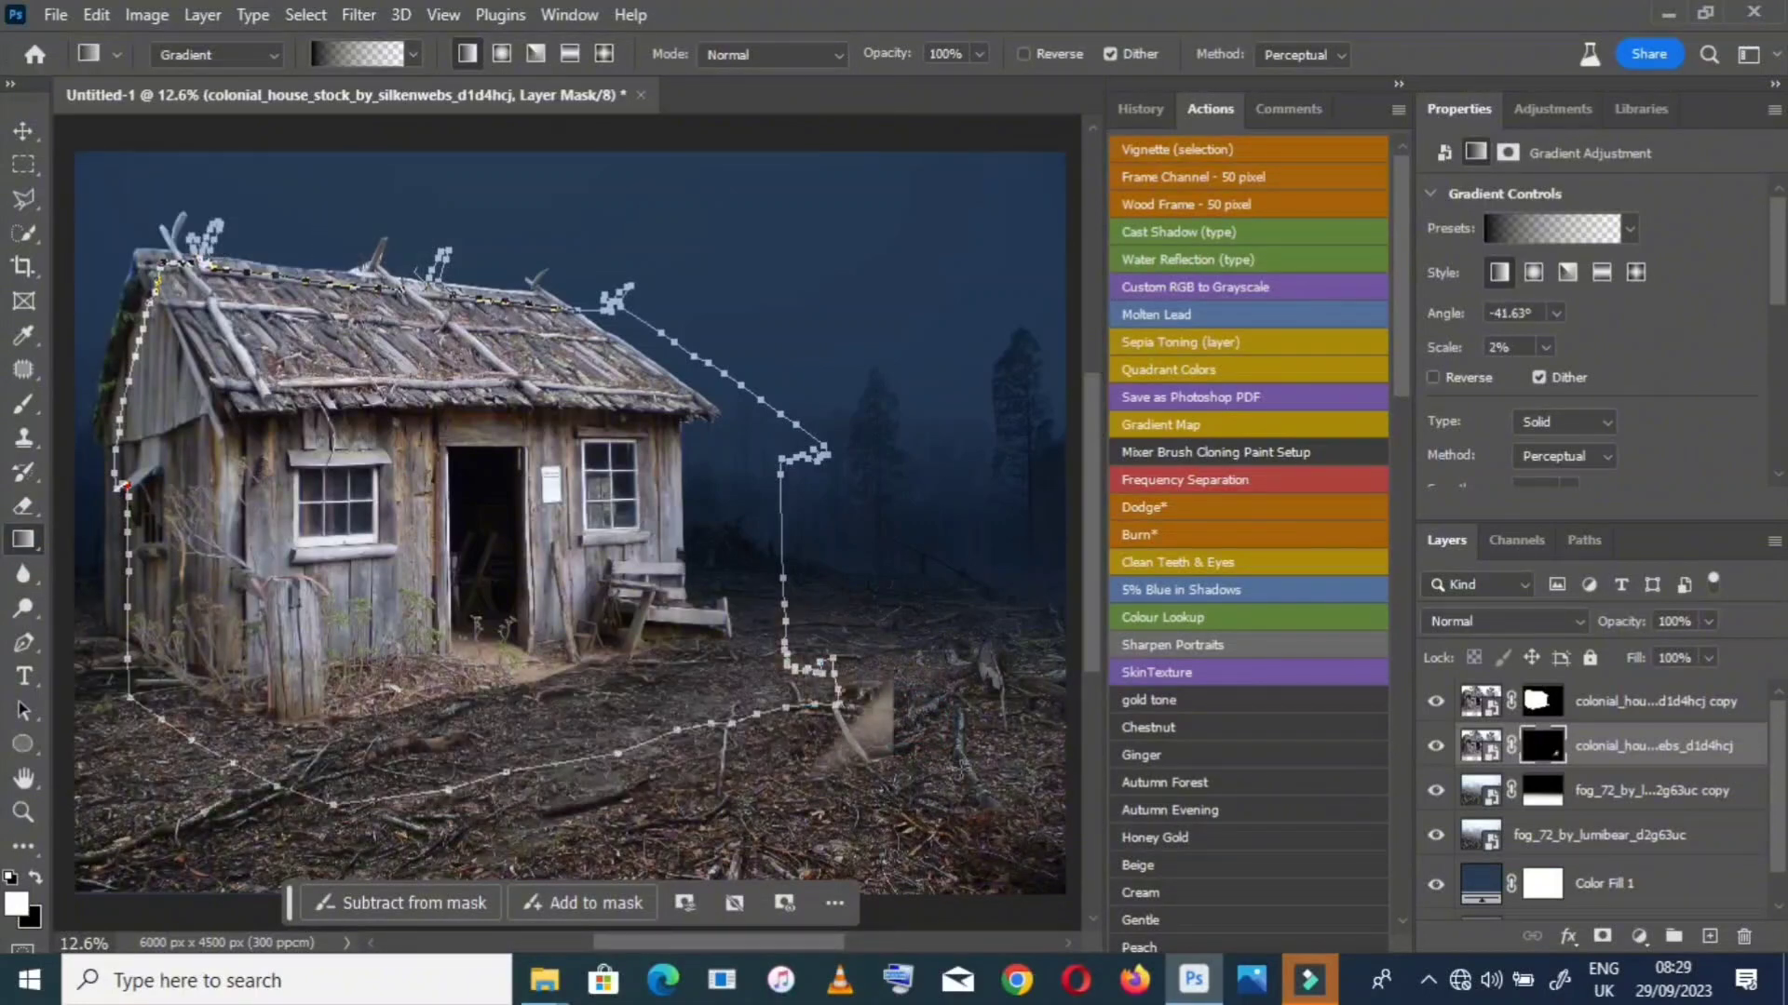
{"action": "key", "text": "ctrl+z"}
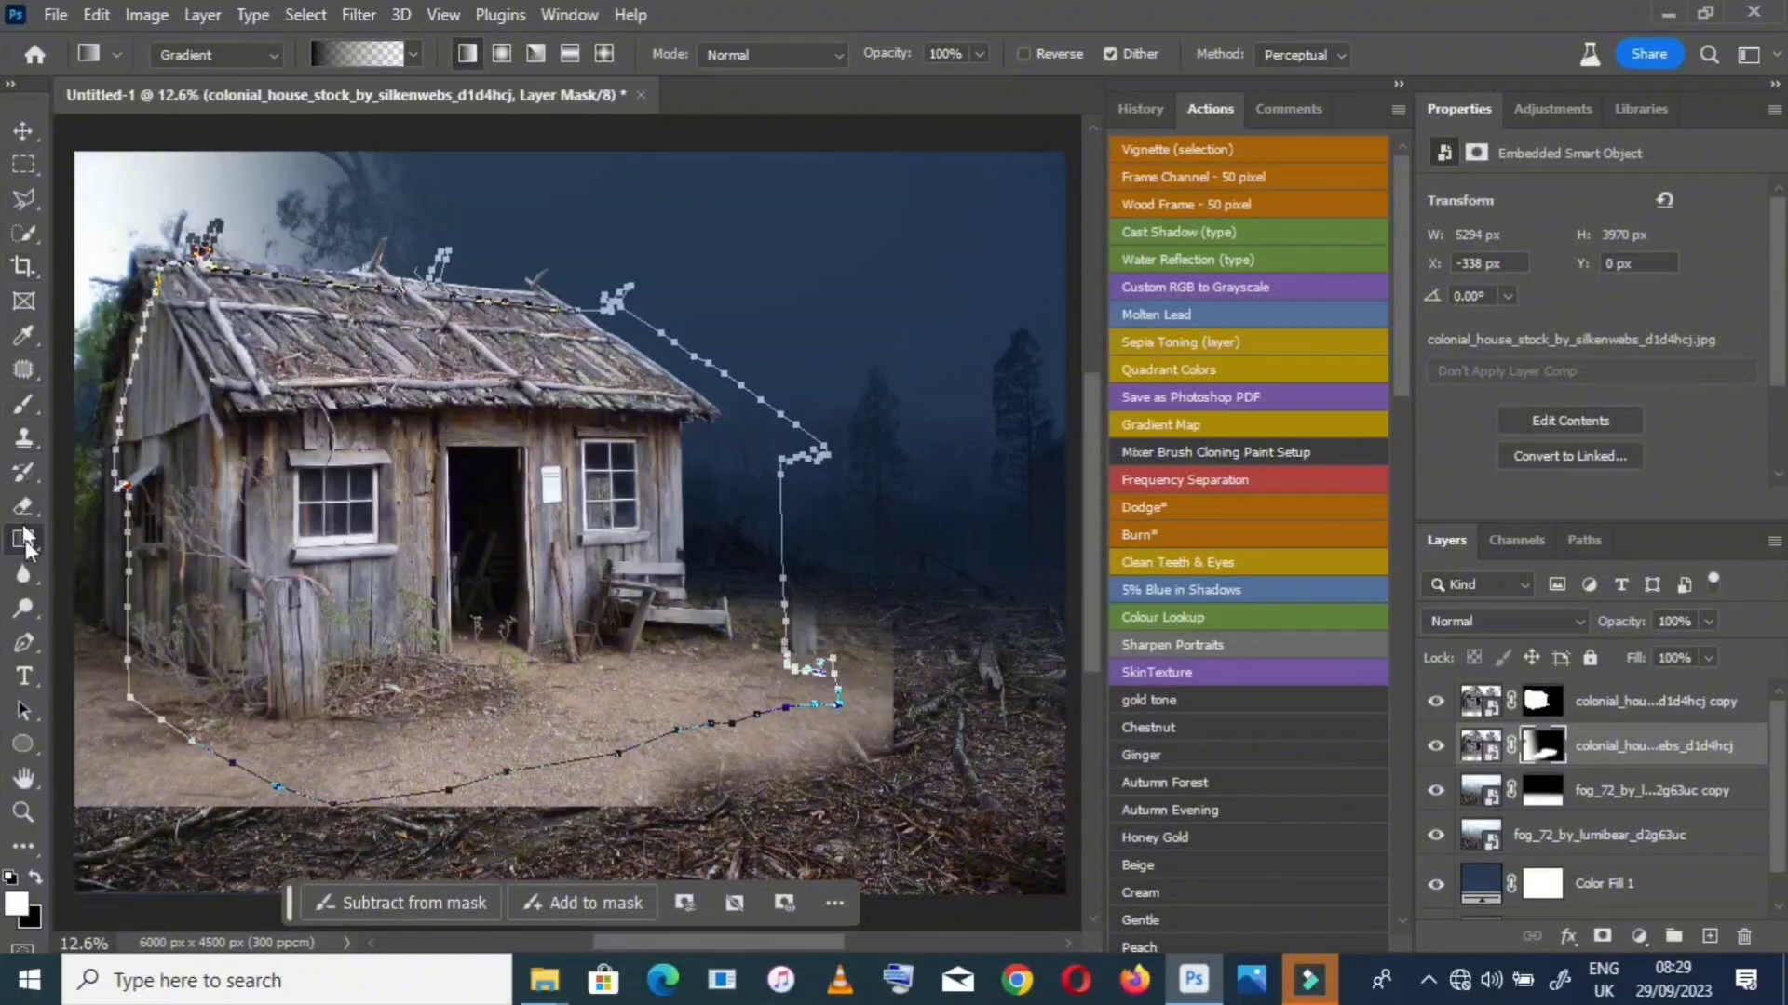
Delete the leftover Pen path and make the lower house layer active
{"action": "left_click", "coordinate": [26, 644]}
{"action": "right_click", "coordinate": [565, 408]}
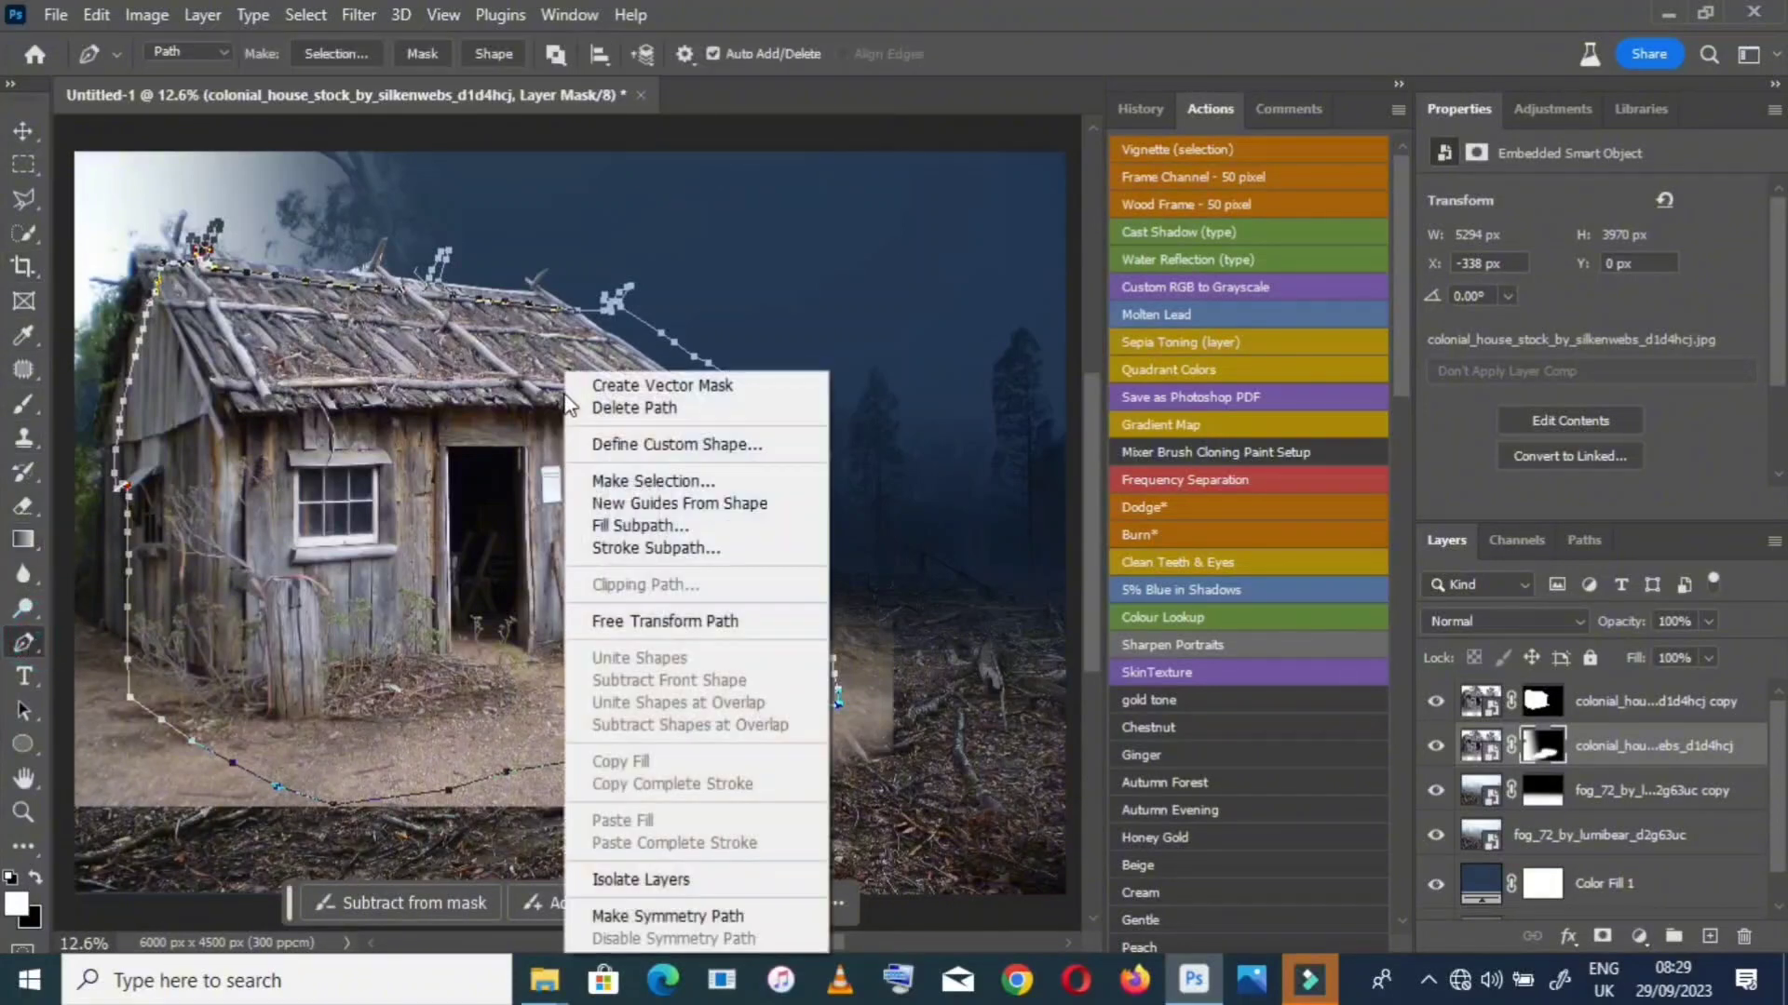
{"action": "left_click", "coordinate": [600, 407]}
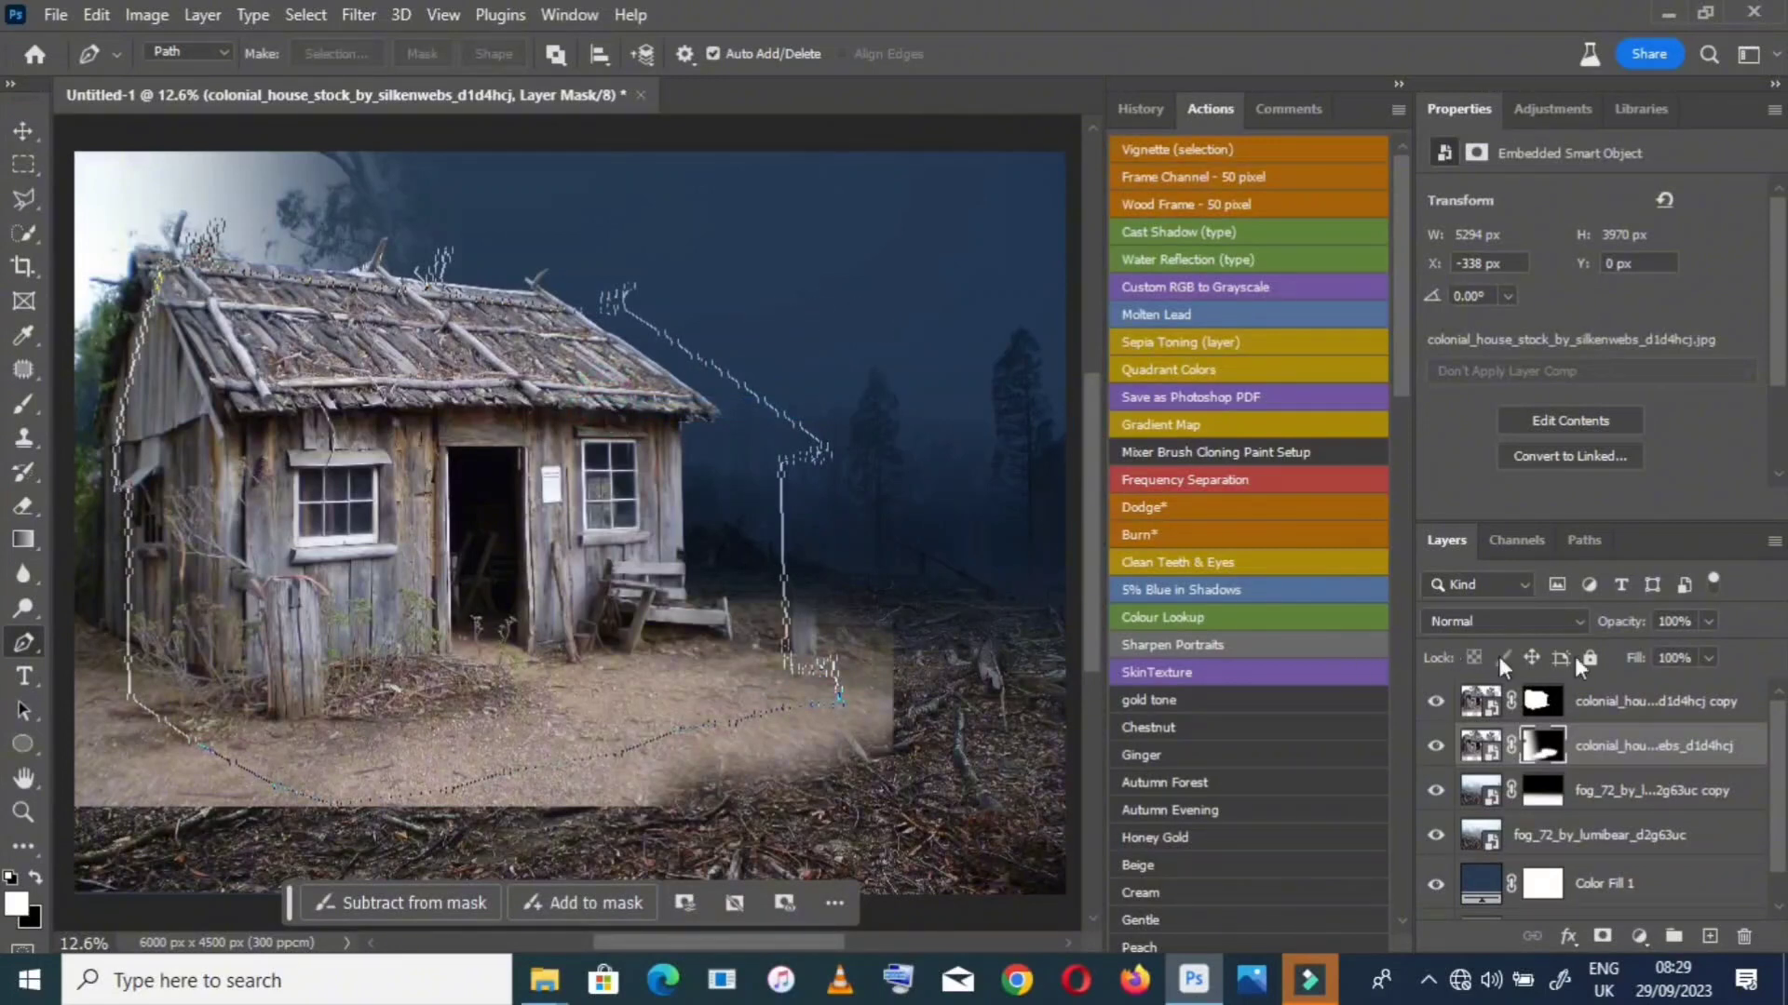
{"action": "left_click", "coordinate": [1656, 710]}
{"action": "left_click", "coordinate": [1605, 748]}
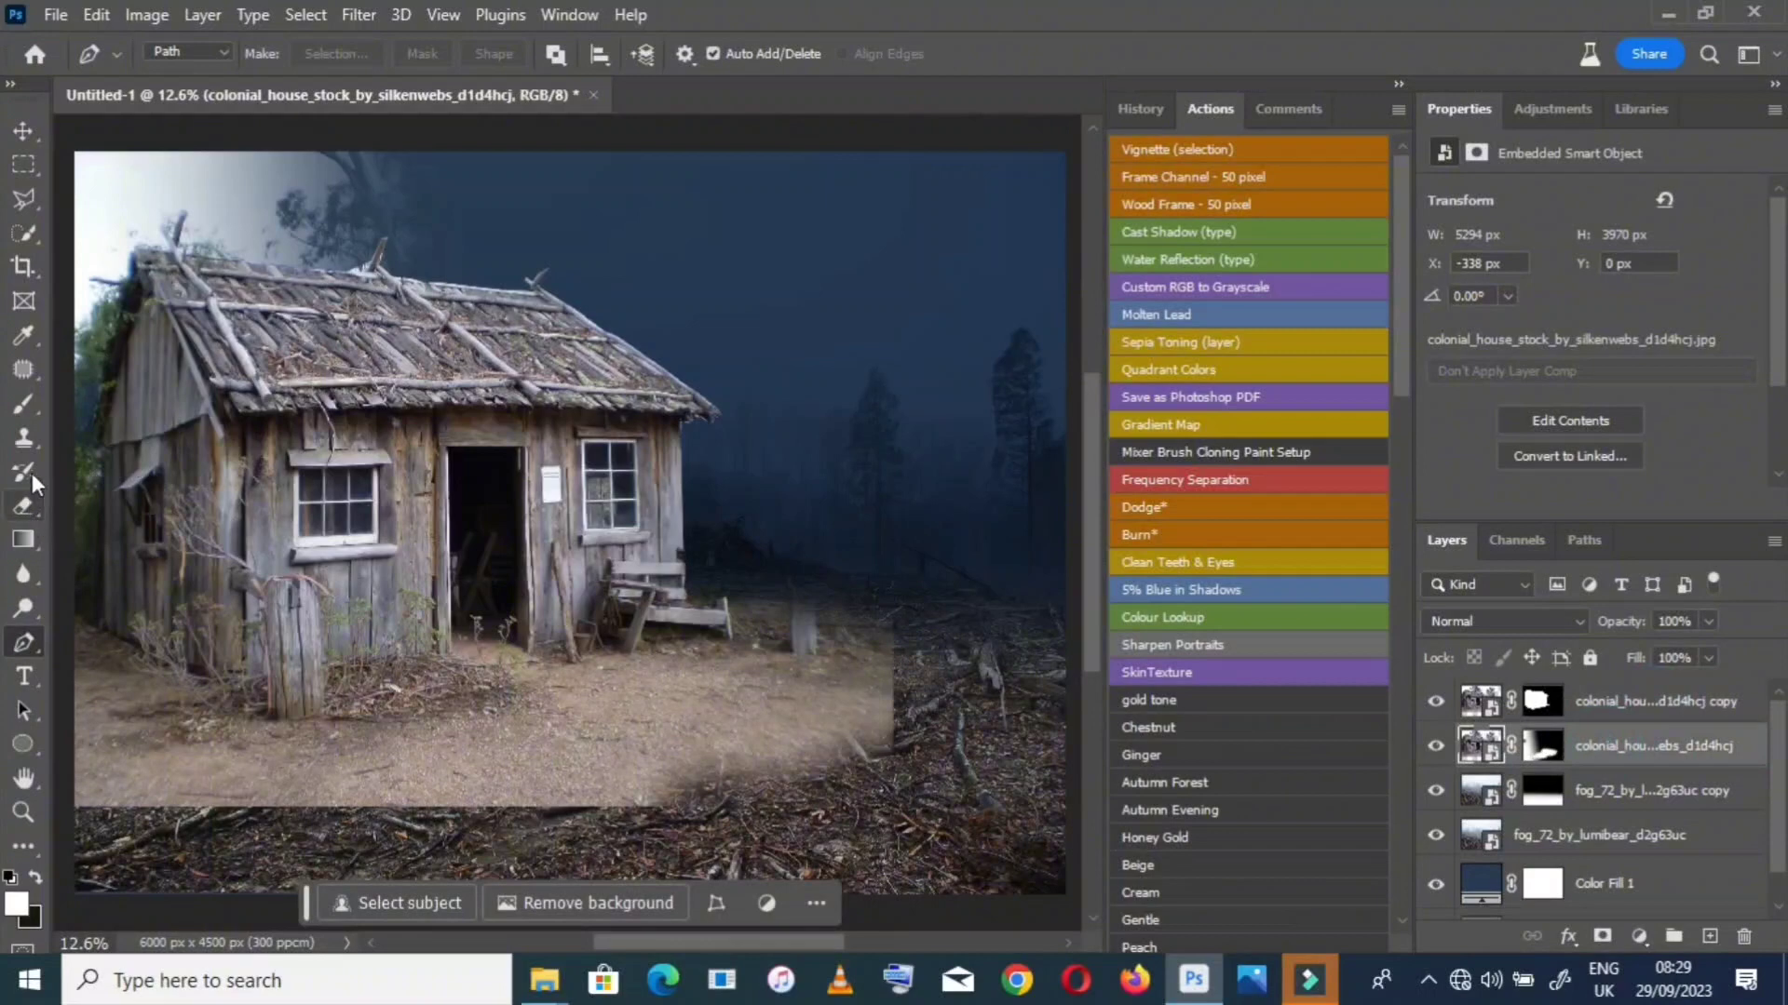
{"action": "left_click", "coordinate": [24, 540]}
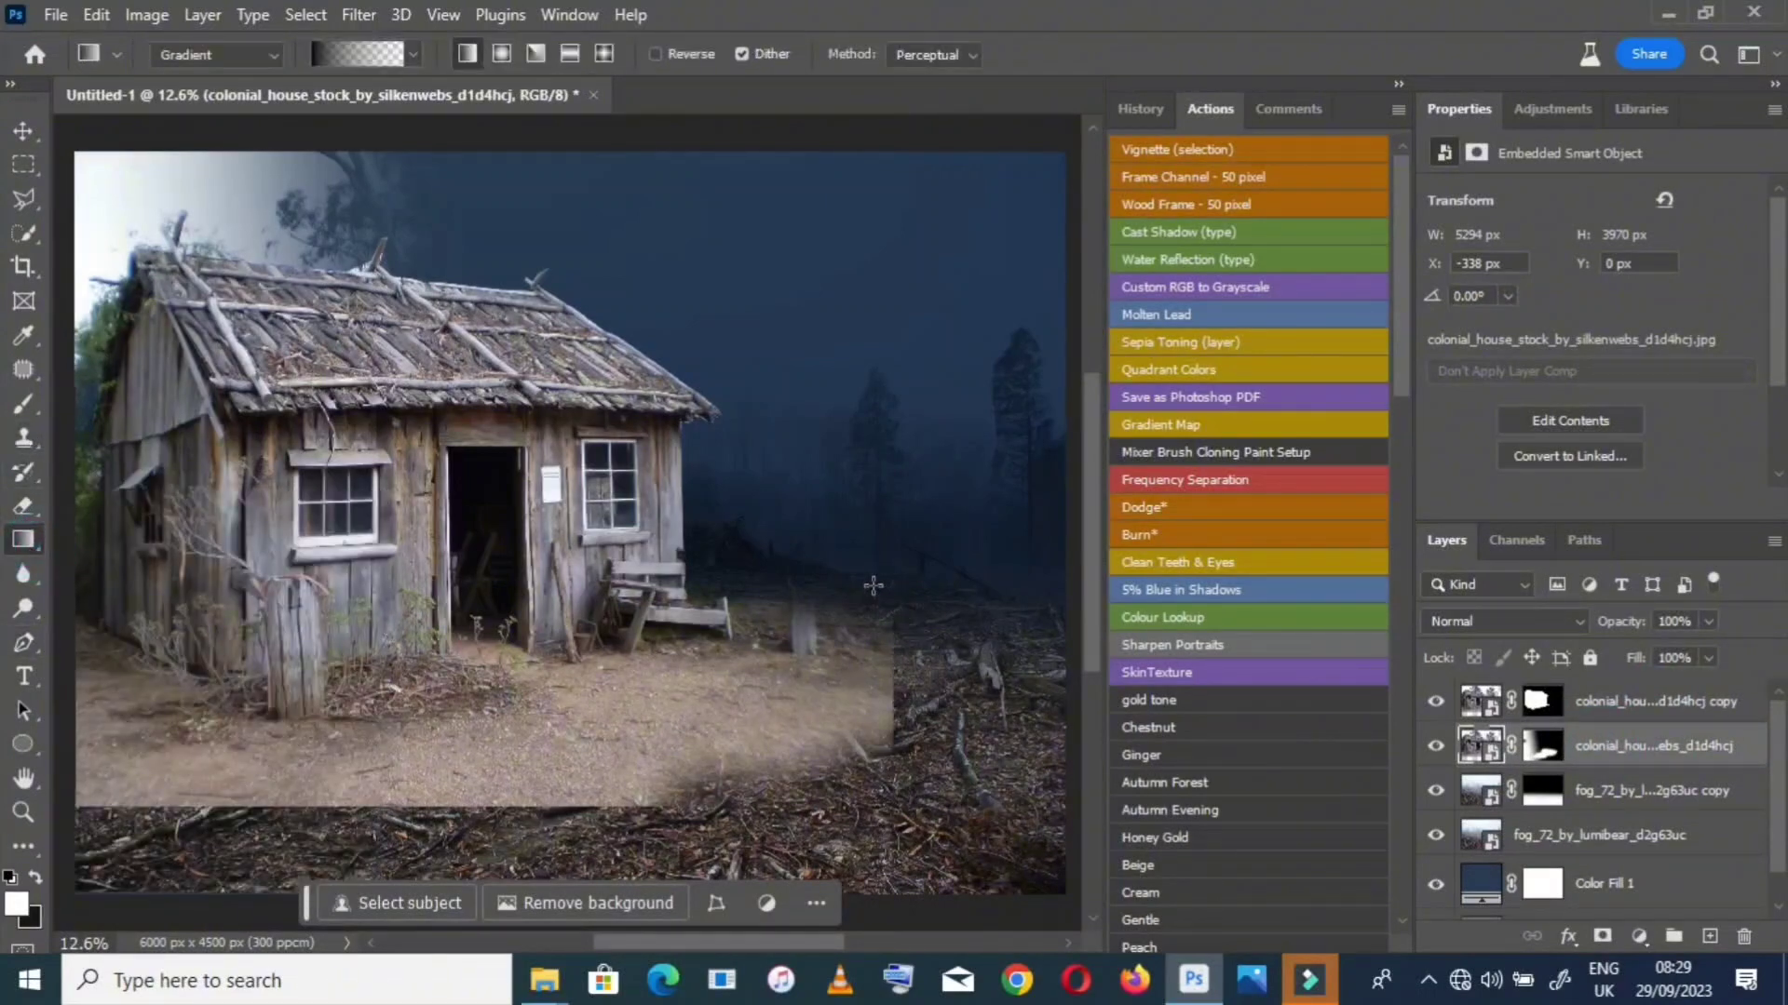
{"action": "left_click_drag", "start_coordinate": [873, 585], "coordinate": [864, 616]}
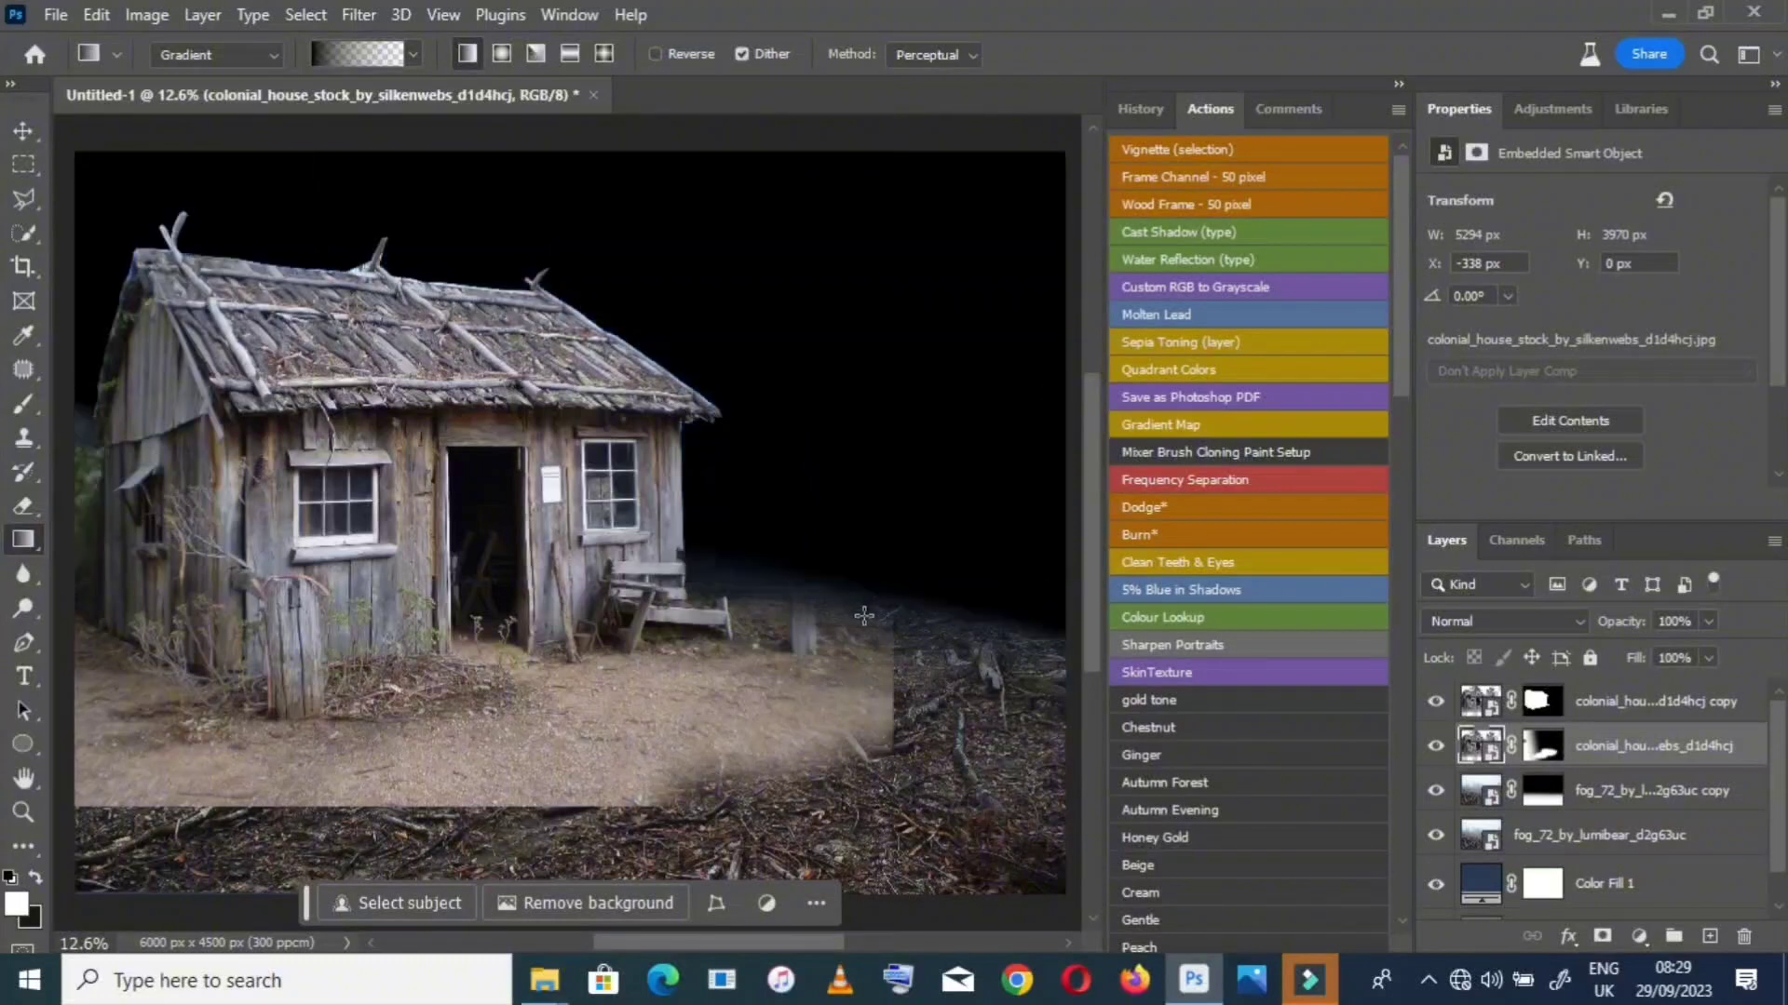
{"action": "key", "text": "ctrl+z"}
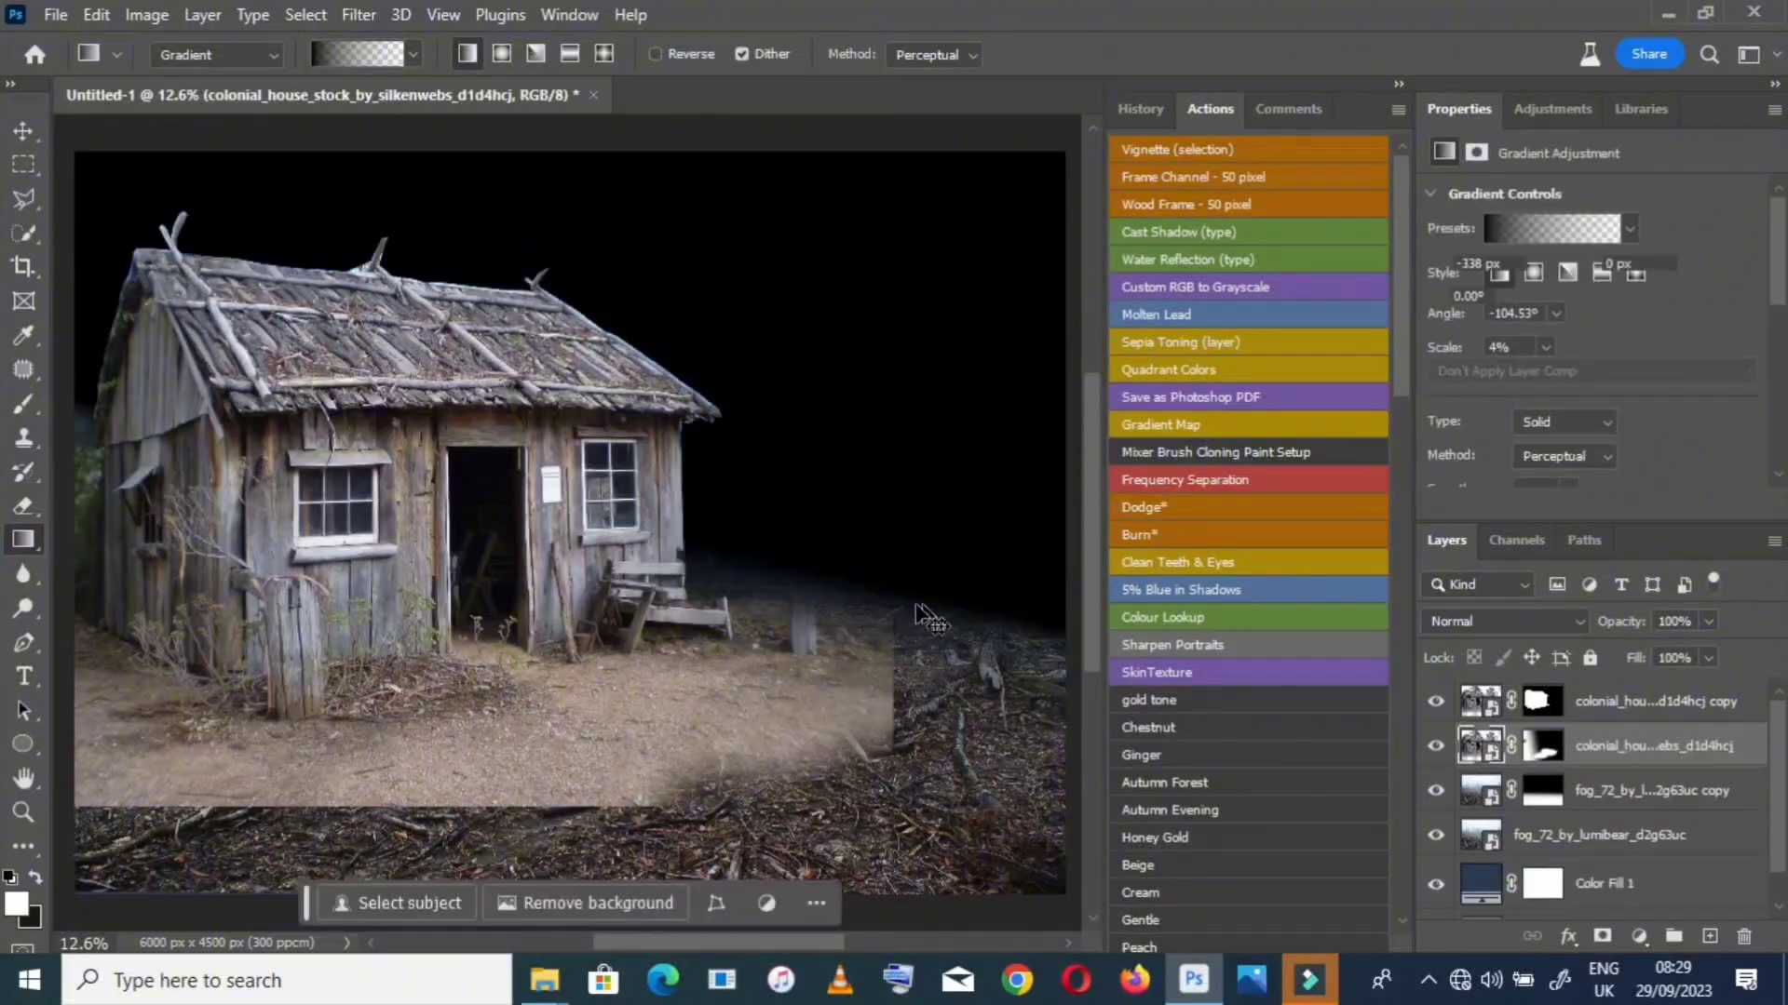
{"action": "left_click", "coordinate": [1542, 746]}
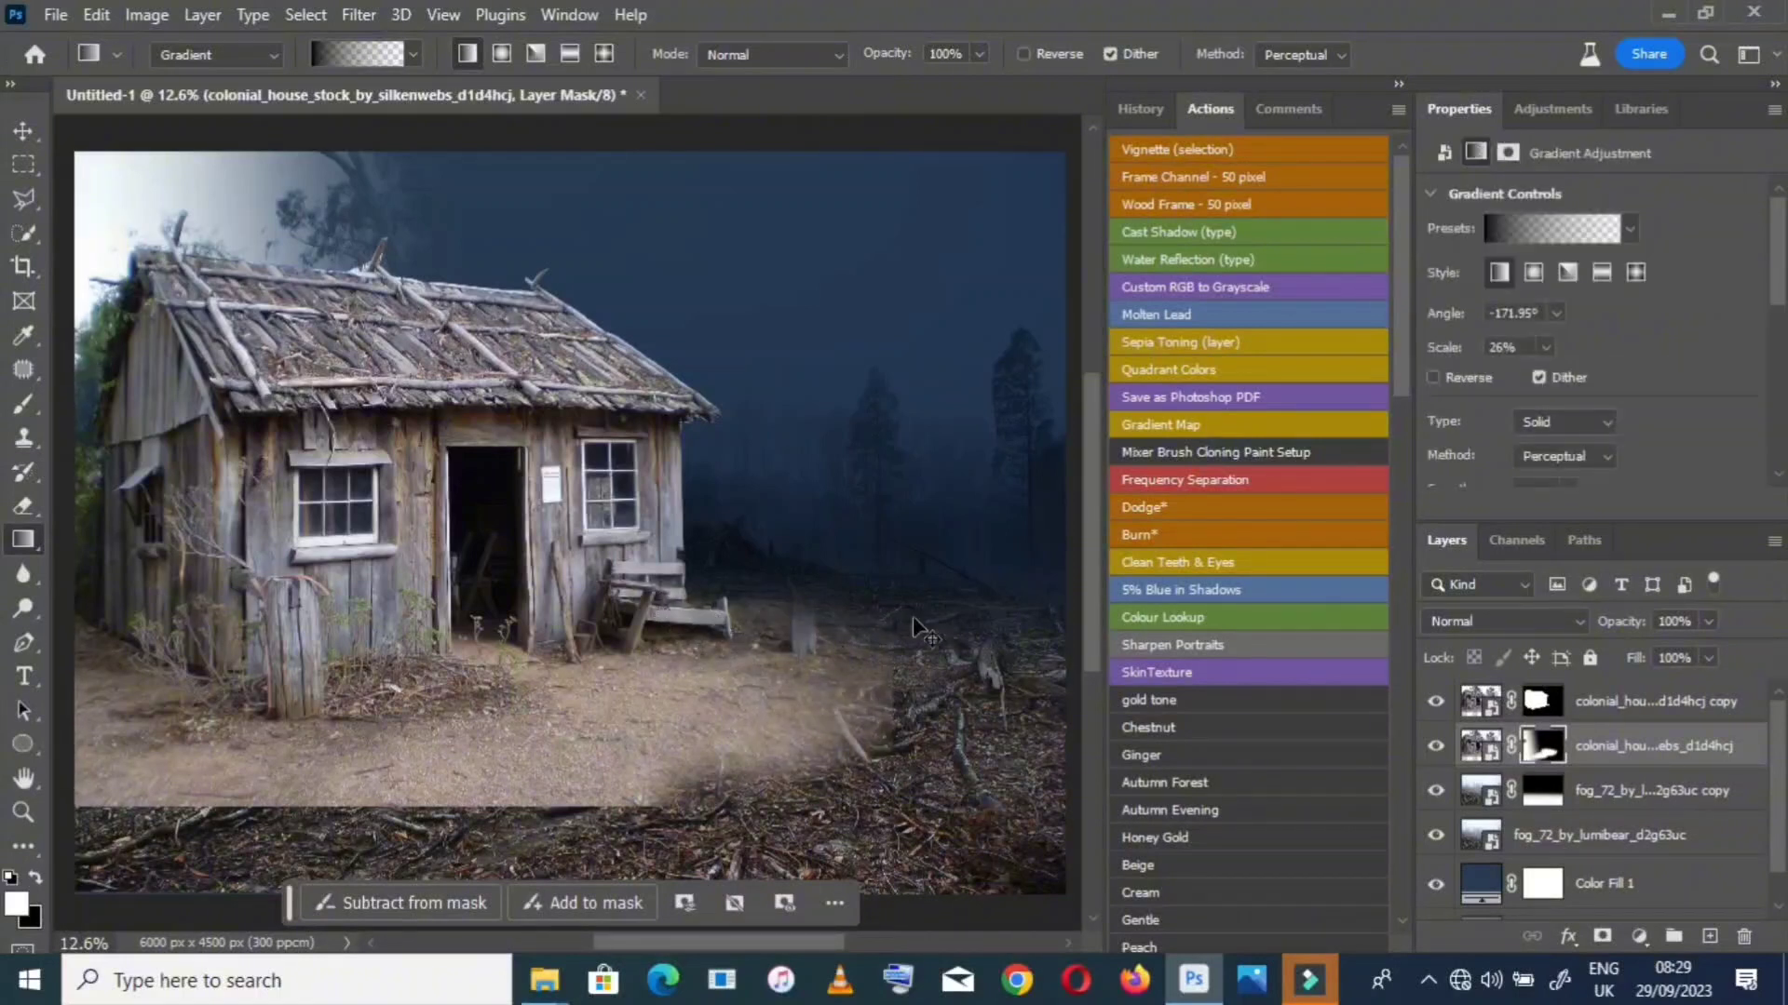
{"action": "left_click_drag", "start_coordinate": [961, 631], "coordinate": [783, 630]}
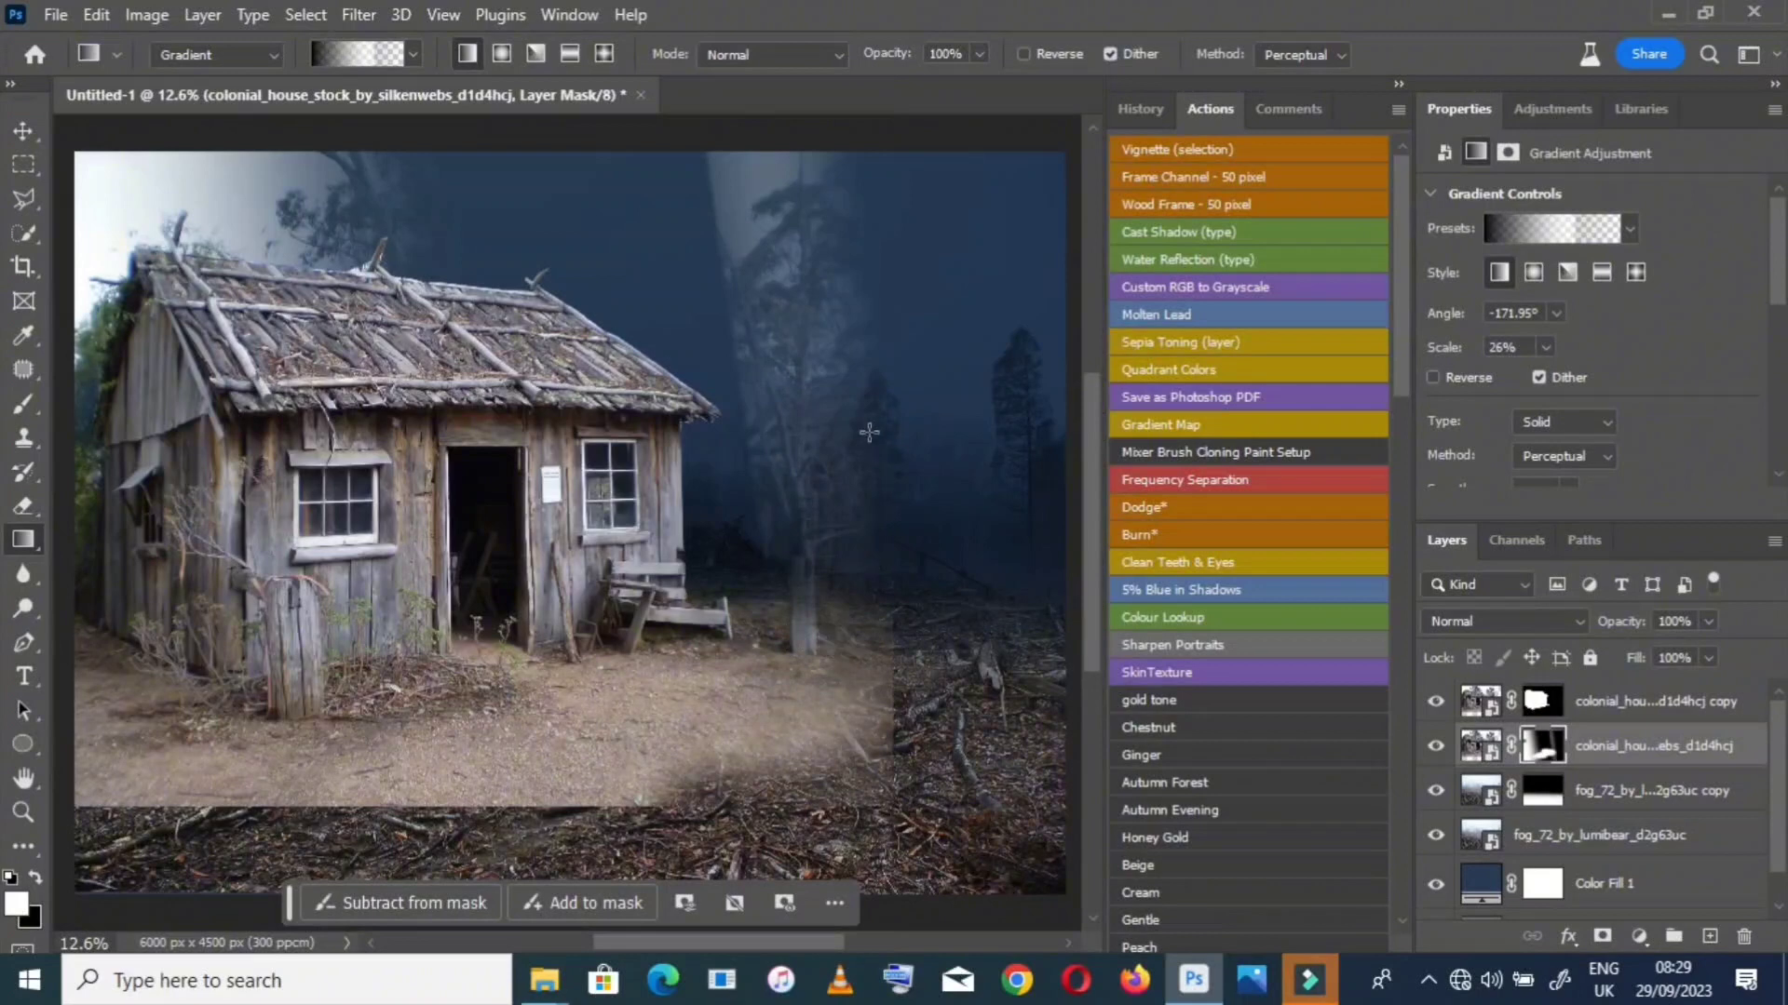
{"action": "key", "text": "ctrl+z"}
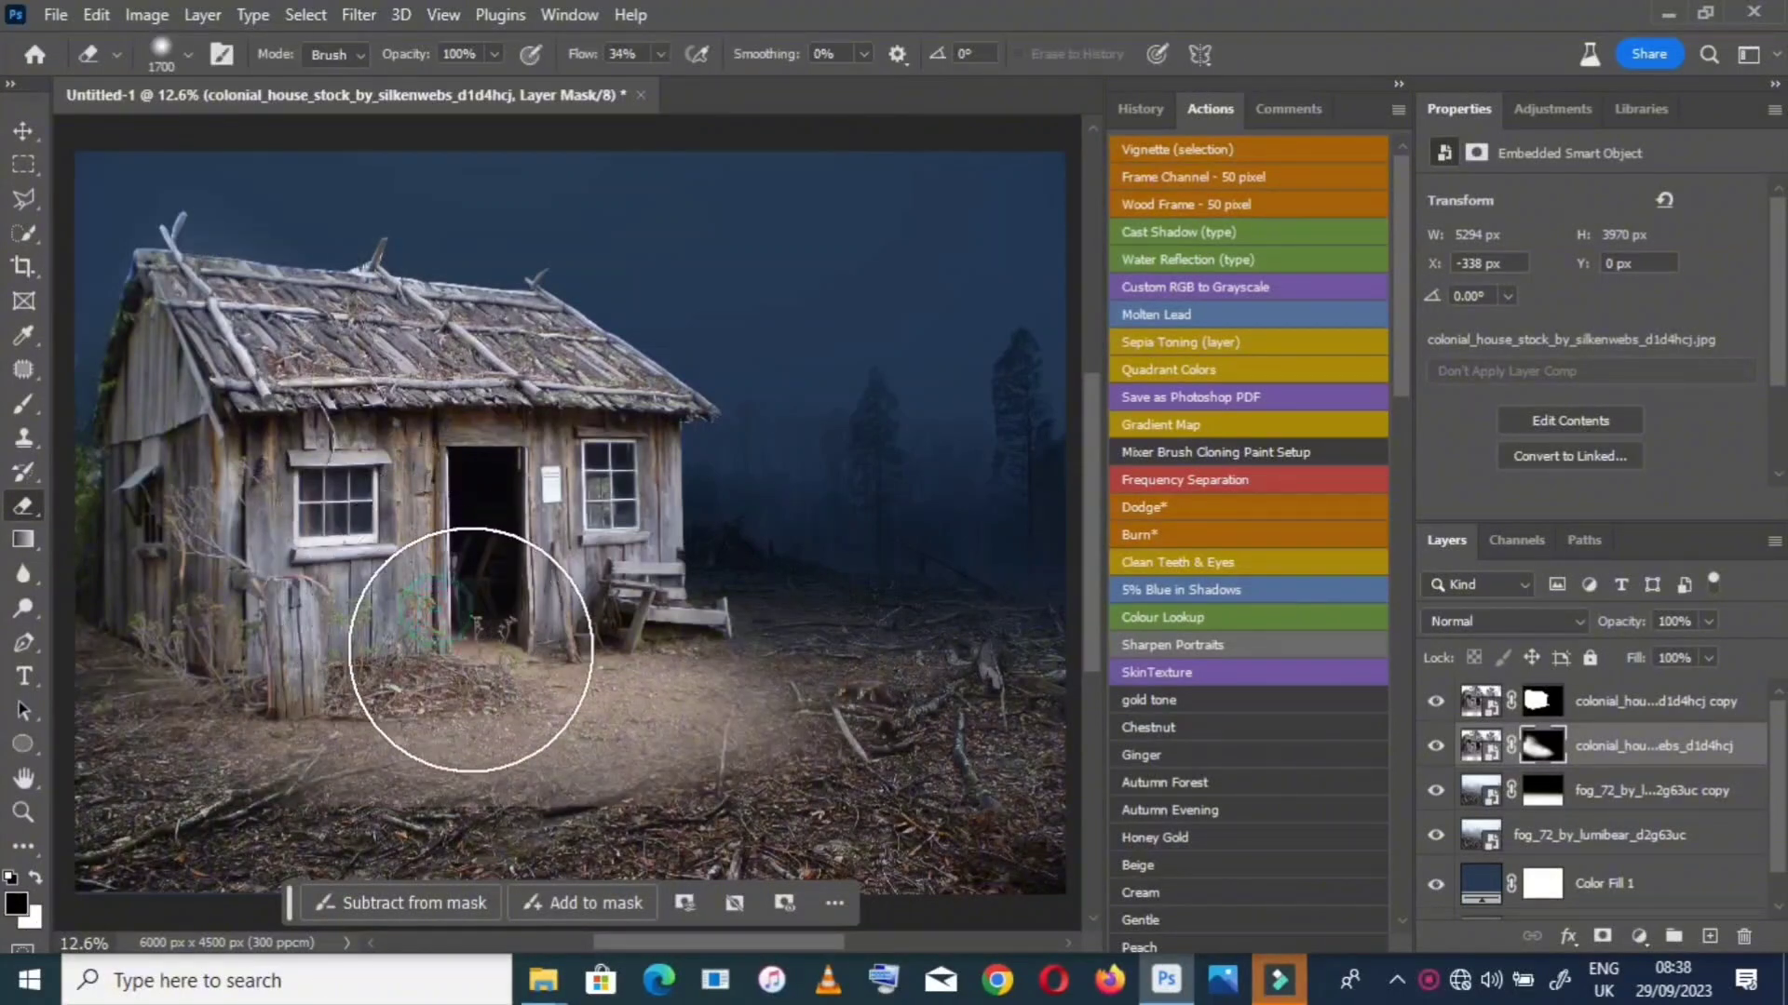
Blend the dirt ground and lower left part of the house with a 1700 px soft eraser at 34% flow on the lower house mask
{"action": "left_click", "coordinate": [470, 649]}
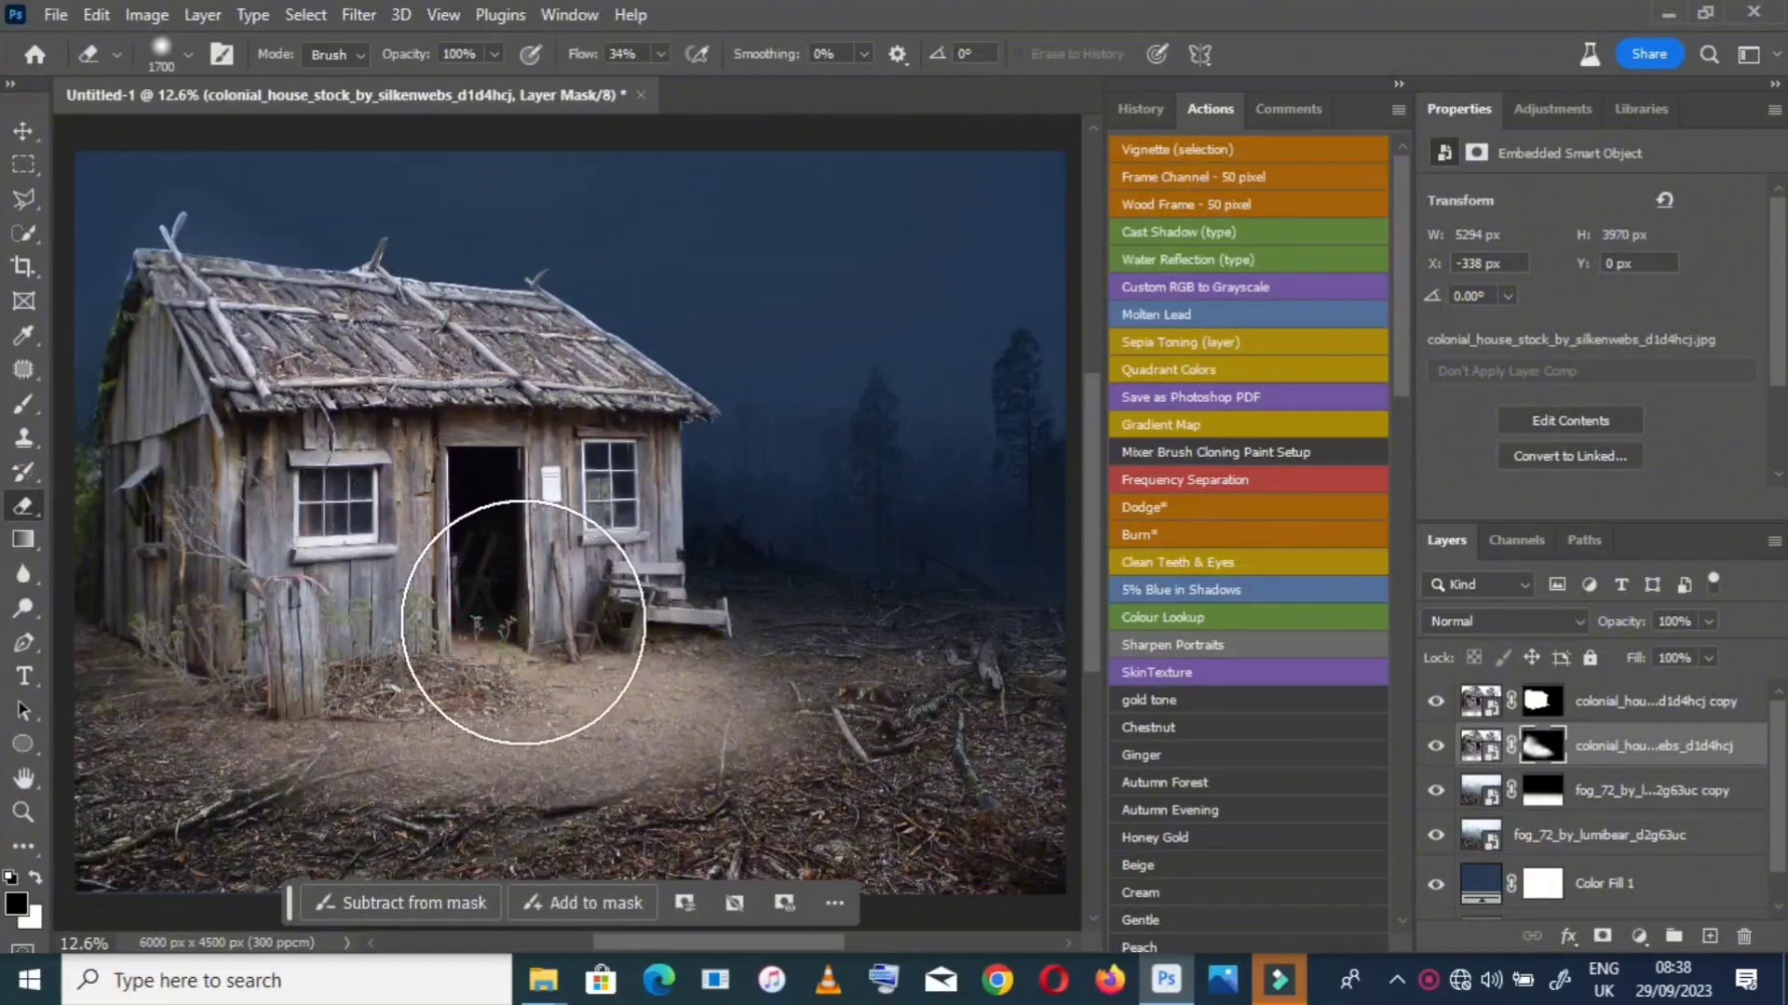
{"action": "mouse_move", "coordinate": [518, 618]}
{"action": "left_mouse_down"}
{"action": "mouse_move", "coordinate": [475, 595]}
{"action": "mouse_move", "coordinate": [383, 646]}
{"action": "mouse_move", "coordinate": [320, 559]}
{"action": "left_mouse_up"}
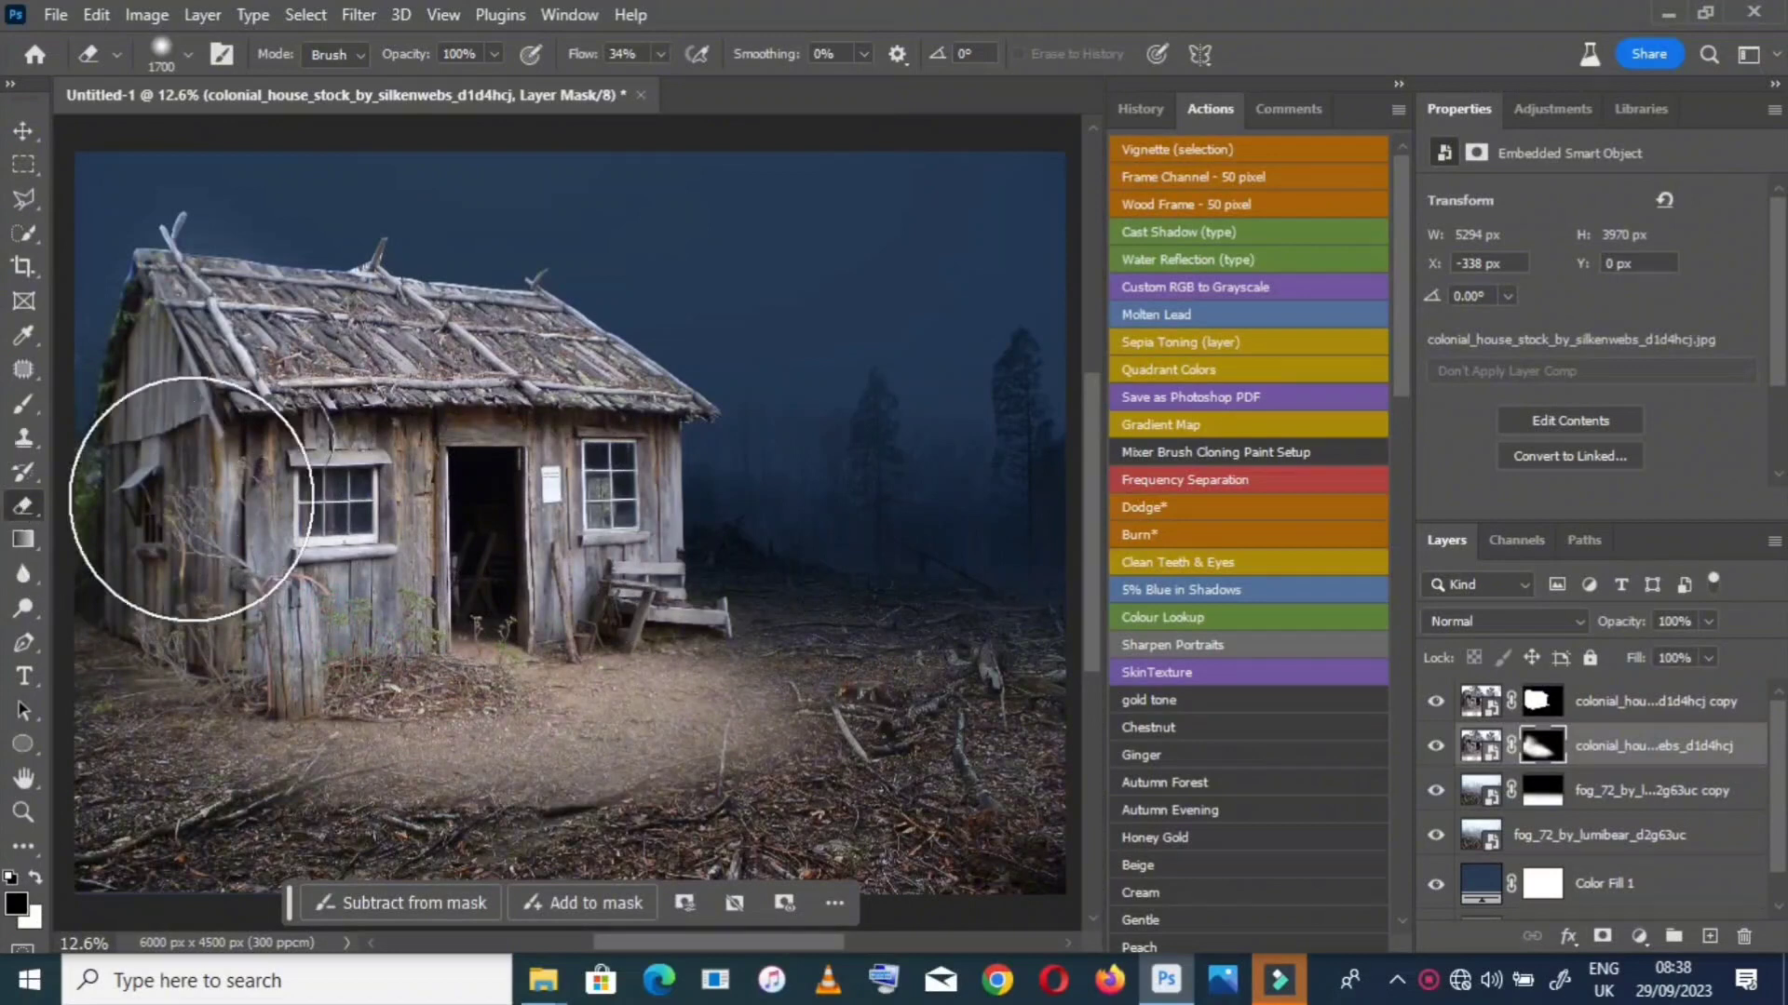
{"action": "left_click_drag", "start_coordinate": [526, 655], "coordinate": [327, 521]}
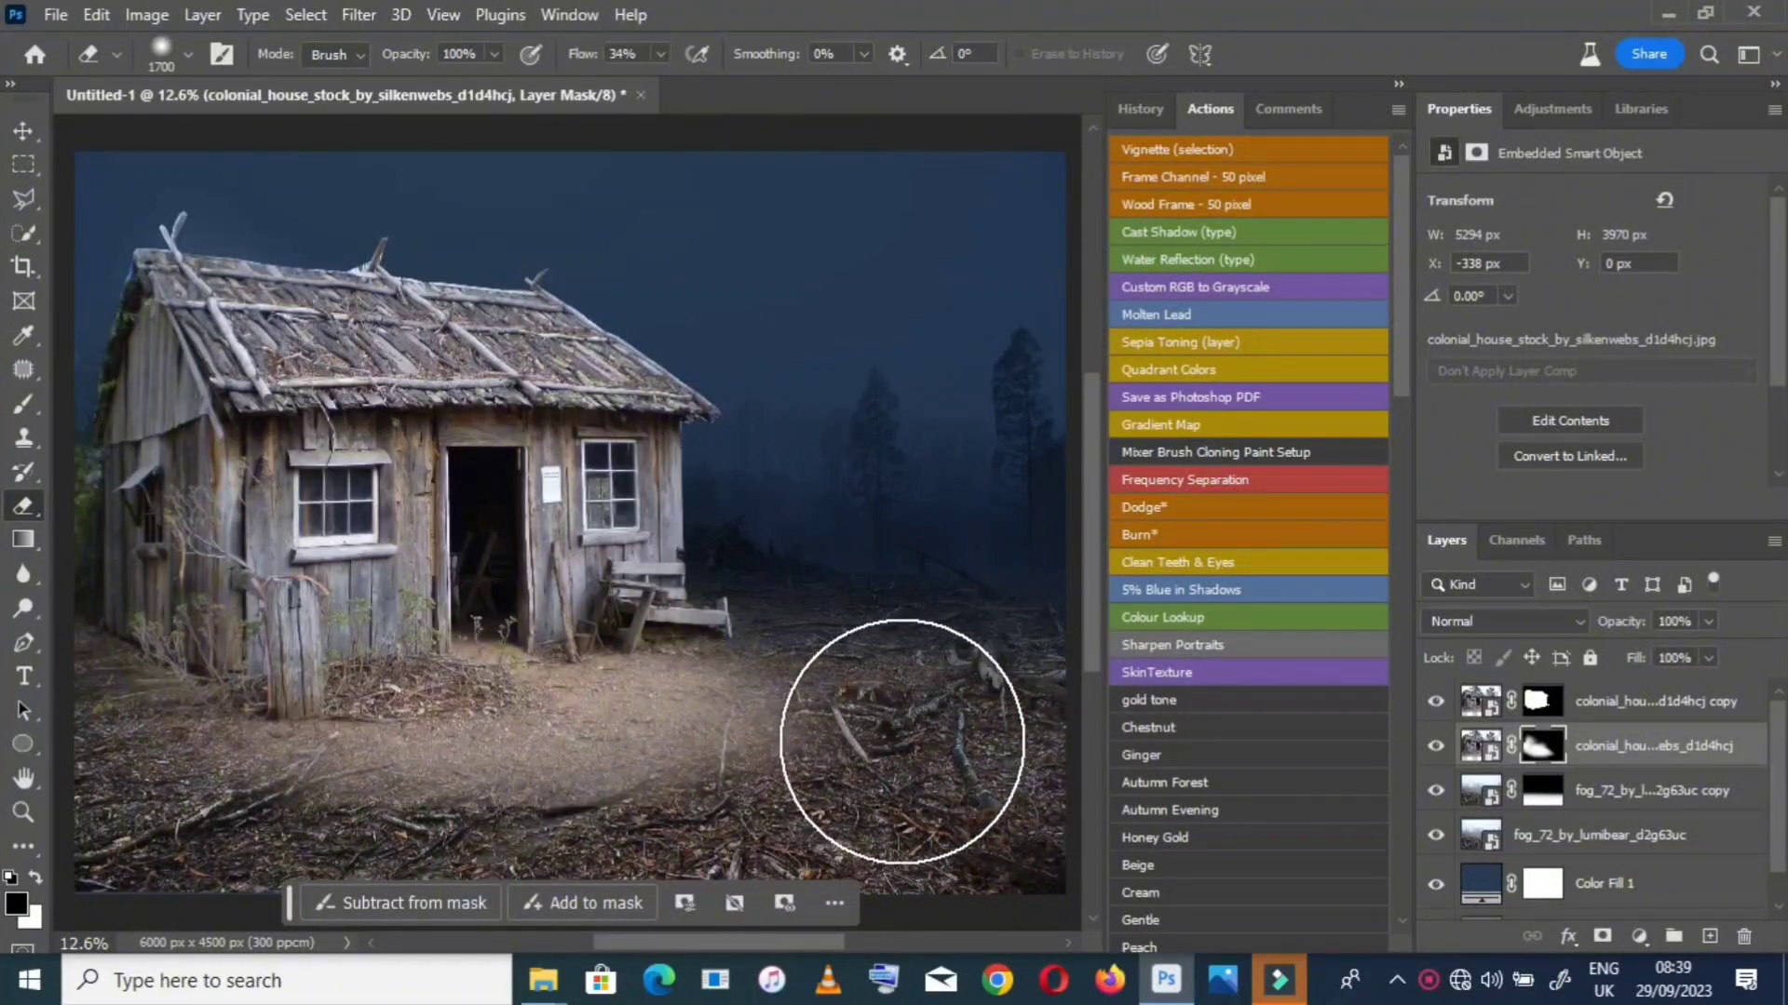
Darken the upper house layer with a clipped Brightness/Contrast adjustment at brightness -65 and contrast 30
{"action": "left_click", "coordinate": [1652, 704]}
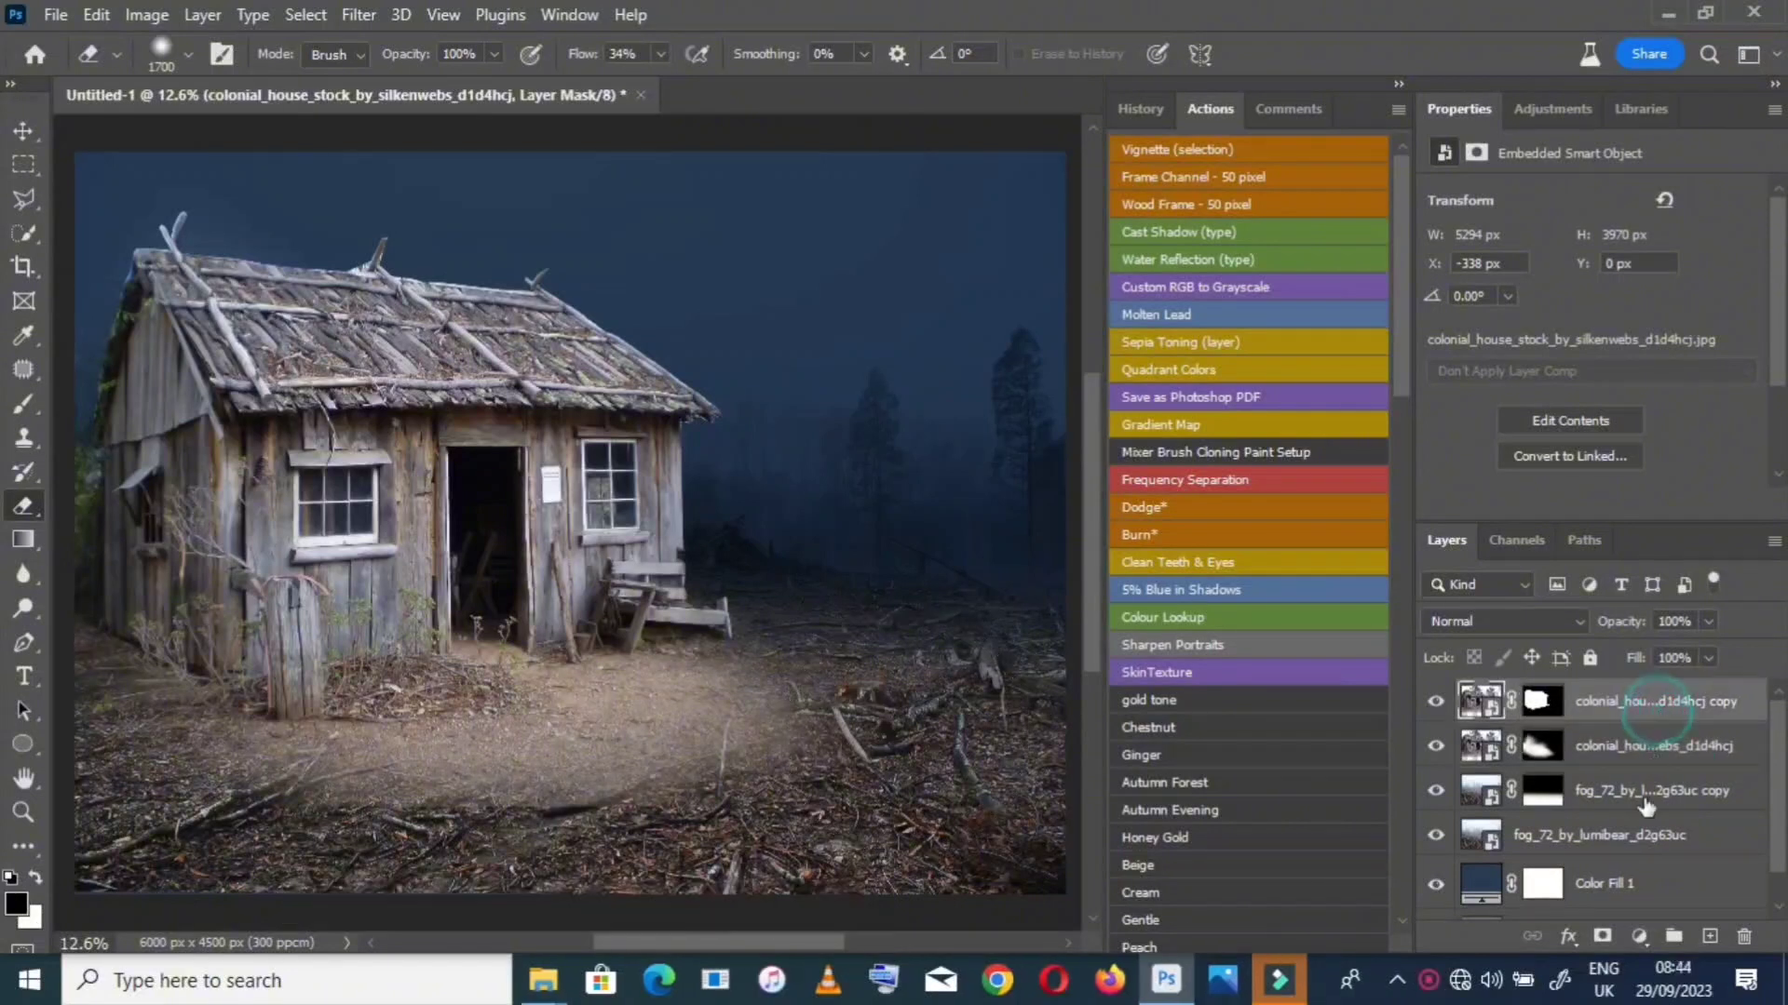
{"action": "left_click", "coordinate": [1639, 937]}
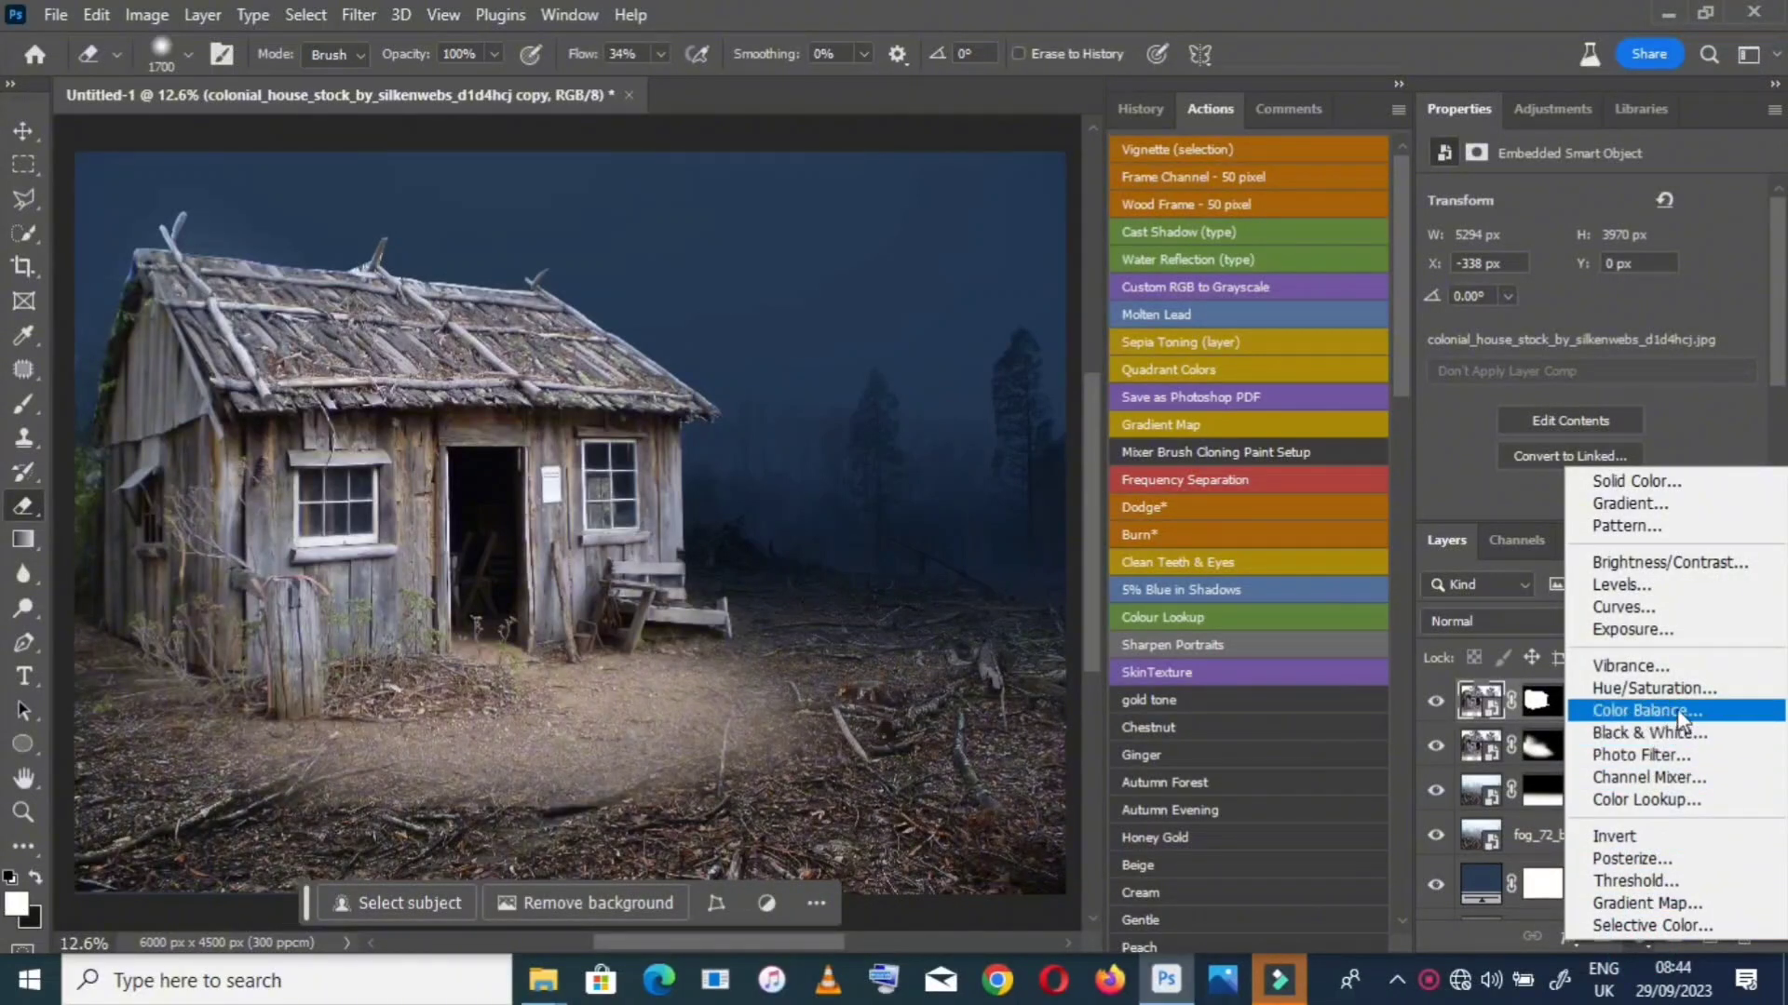
{"action": "left_click", "coordinate": [1660, 562]}
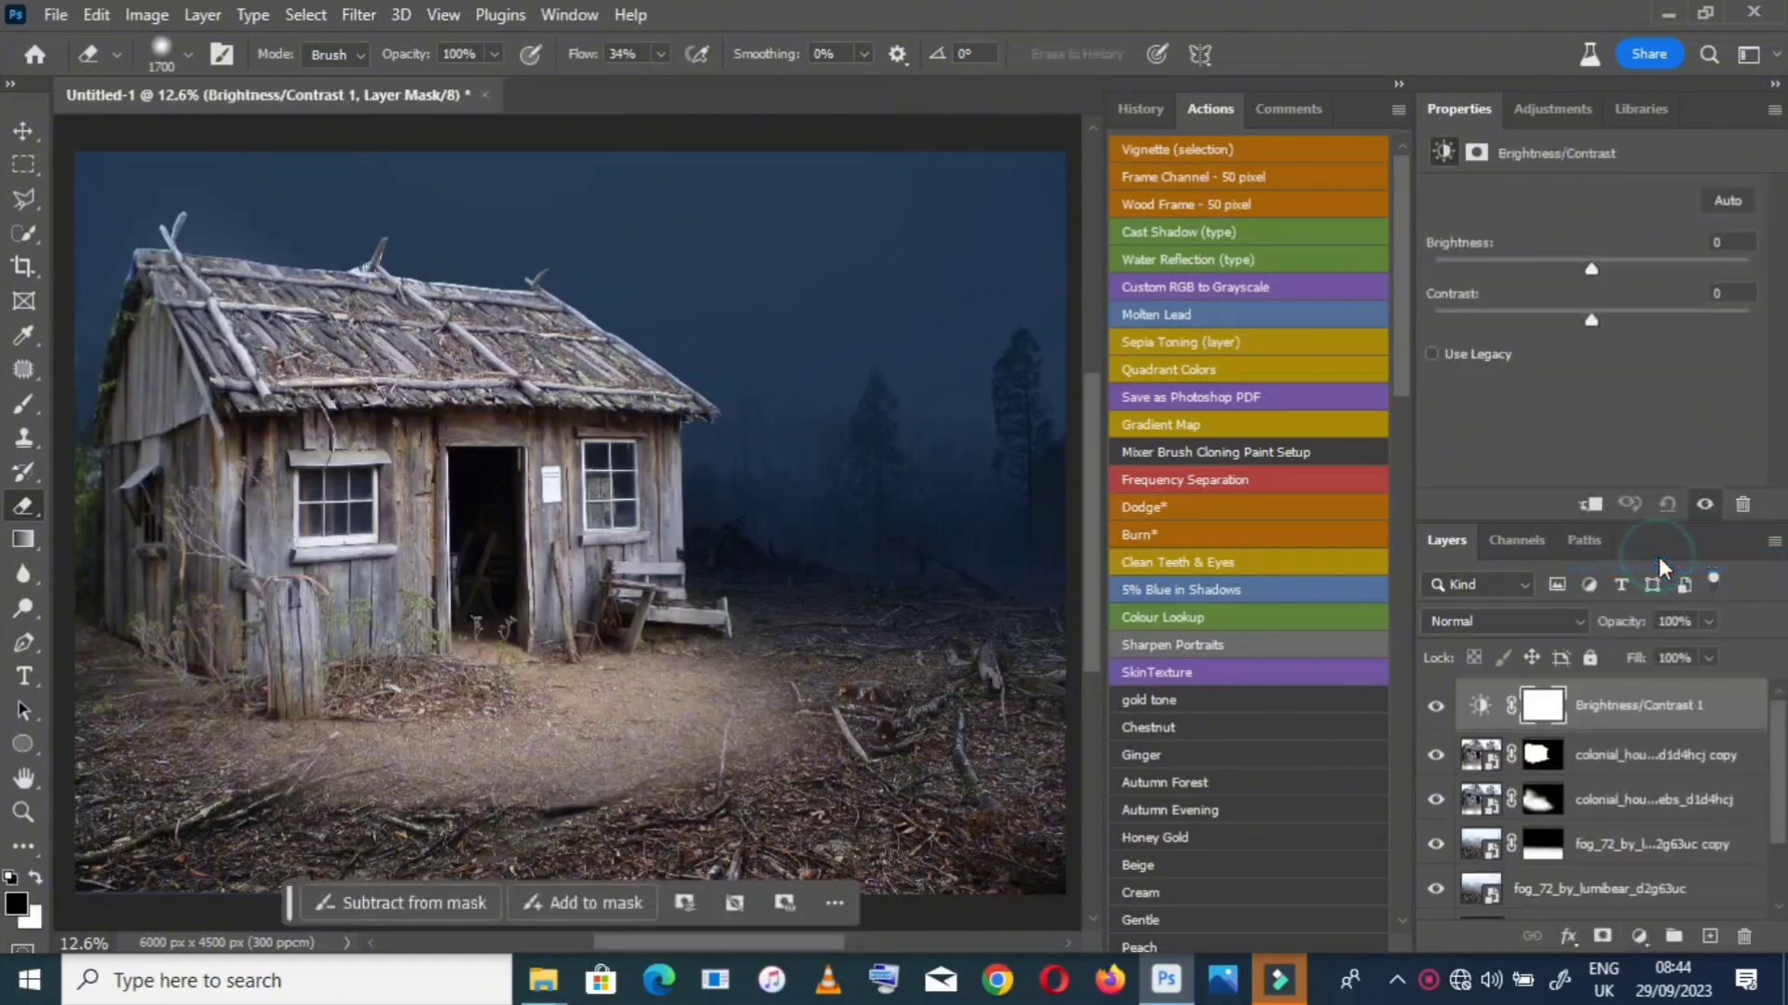
{"action": "left_click", "coordinate": [1523, 262]}
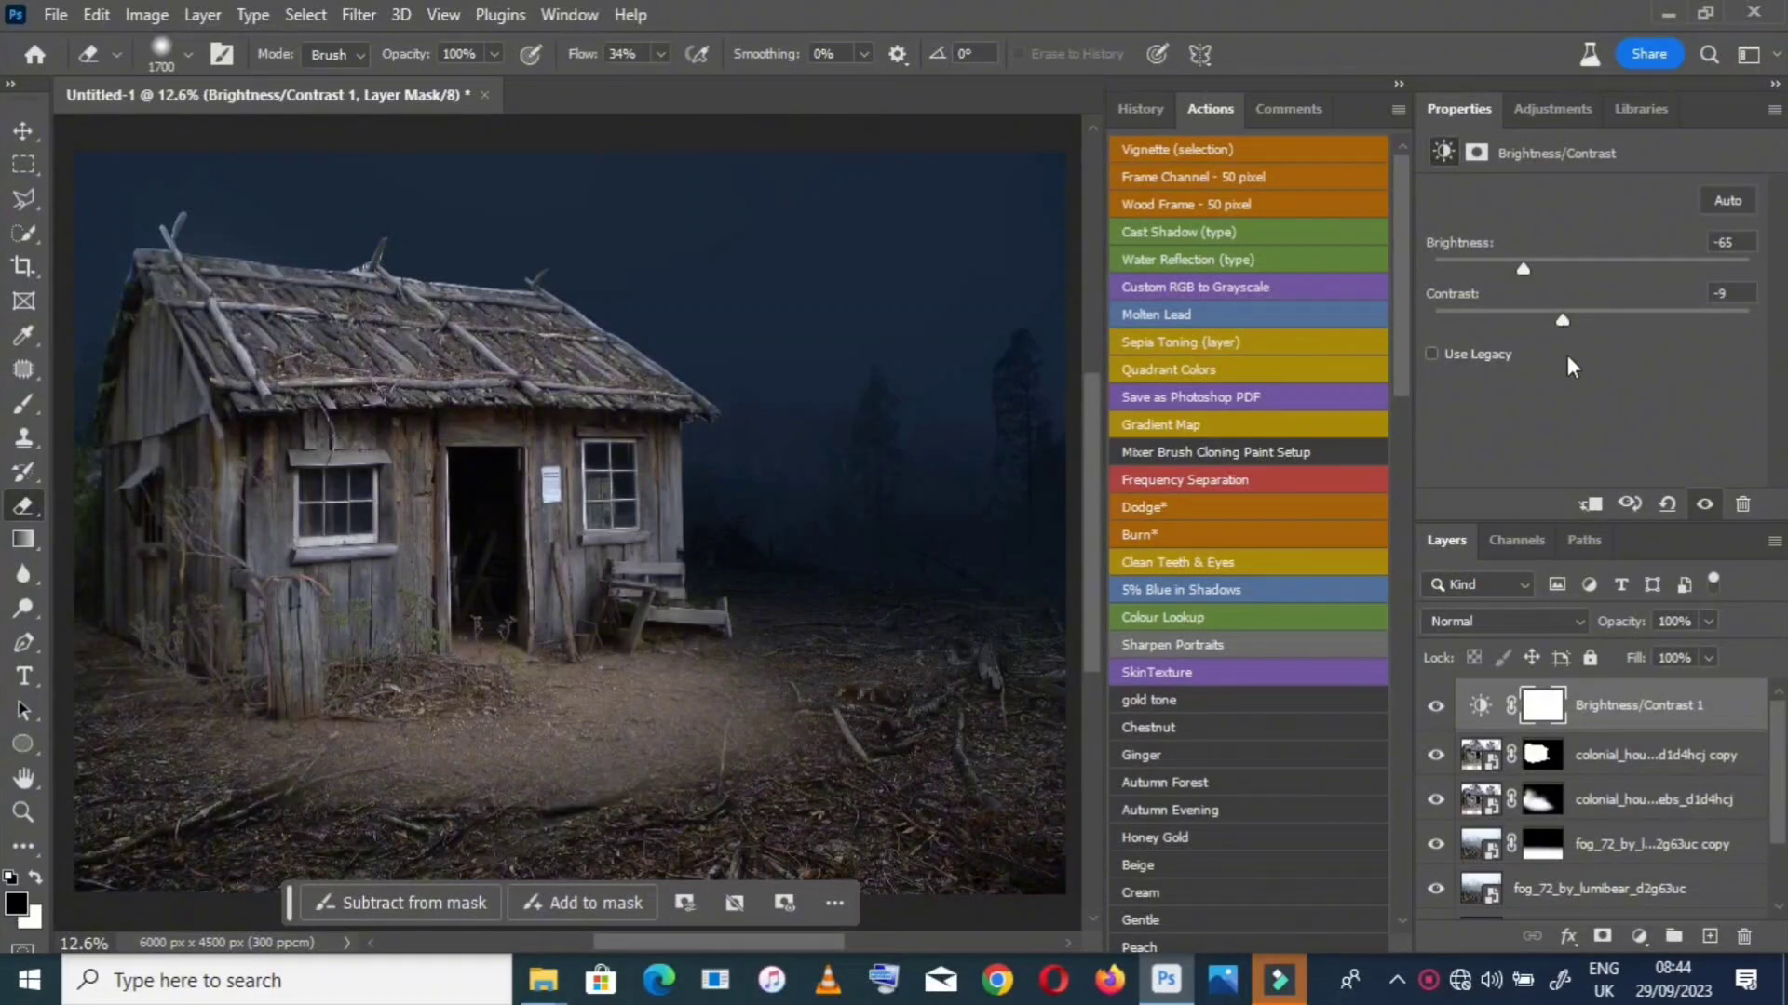
{"action": "left_click_drag", "start_coordinate": [1562, 321], "coordinate": [1555, 322]}
{"action": "left_click_drag", "start_coordinate": [1558, 335], "coordinate": [1642, 421]}
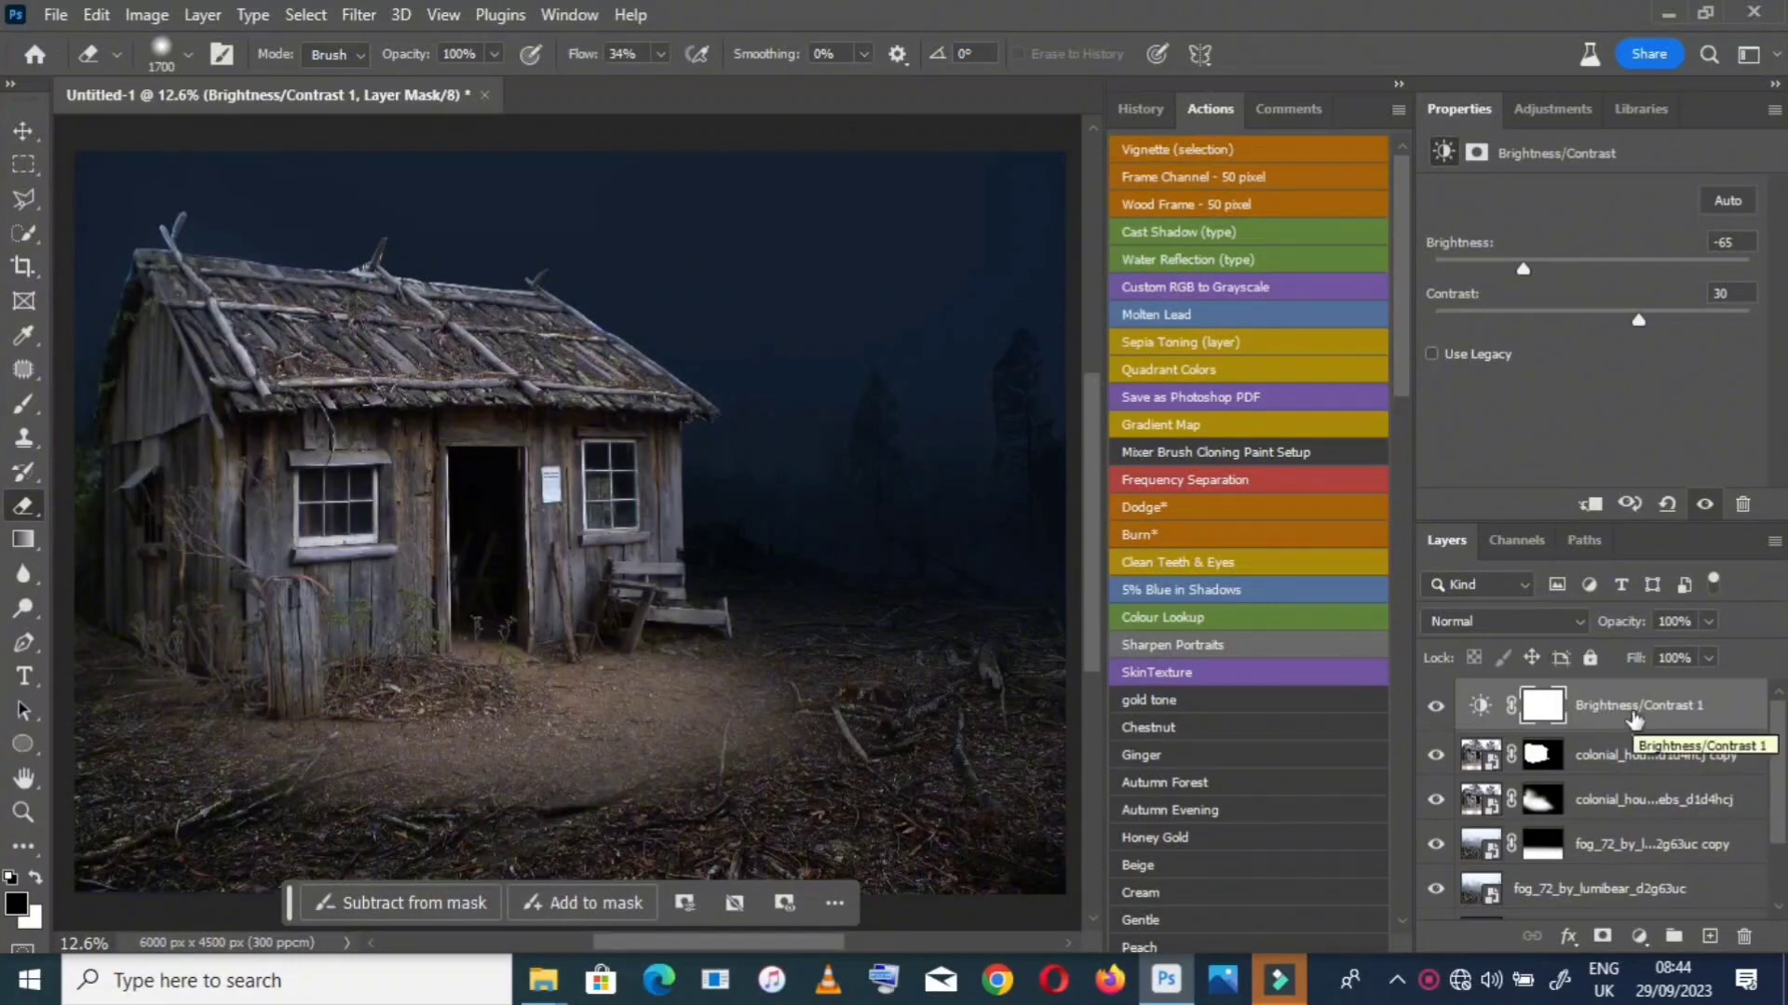
{"action": "right_click", "coordinate": [1721, 704]}
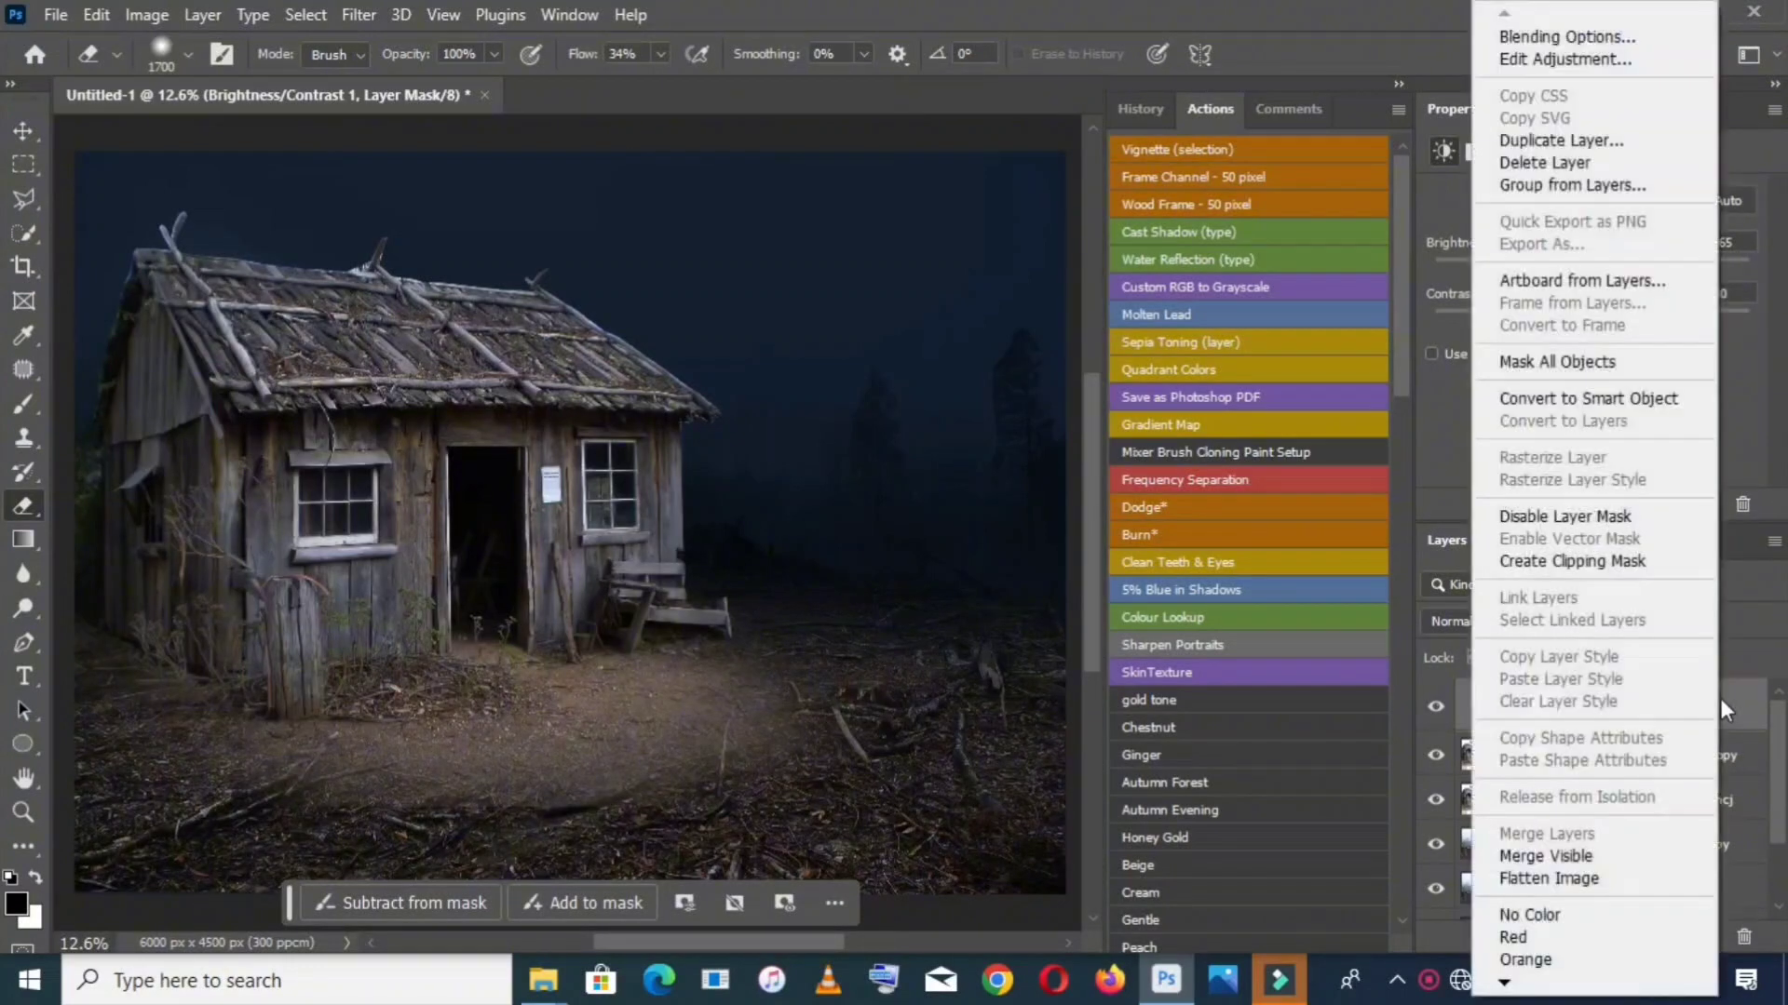
{"action": "left_click", "coordinate": [1603, 561]}
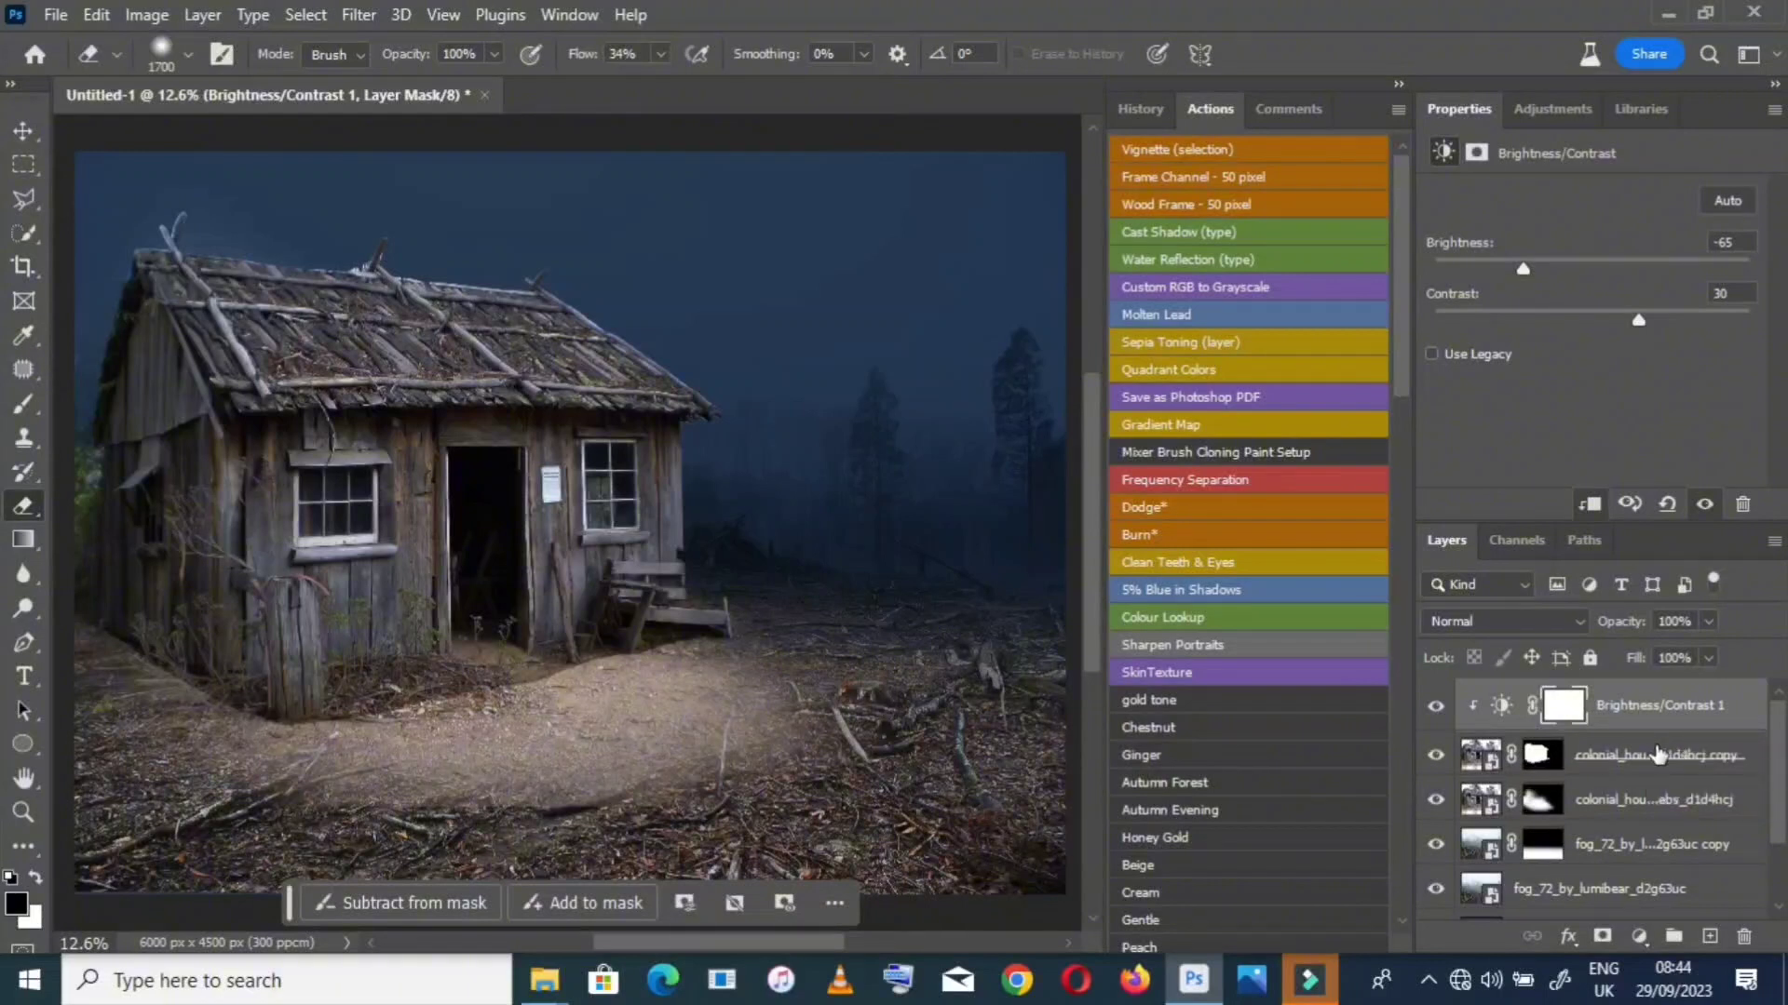
Duplicate the Brightness/Contrast adjustment, place the copy directly above the lower house layer, and clip it to that layer
{"action": "key", "text": "ctrl+j"}
{"action": "left_click_drag", "start_coordinate": [1648, 715], "coordinate": [1667, 838]}
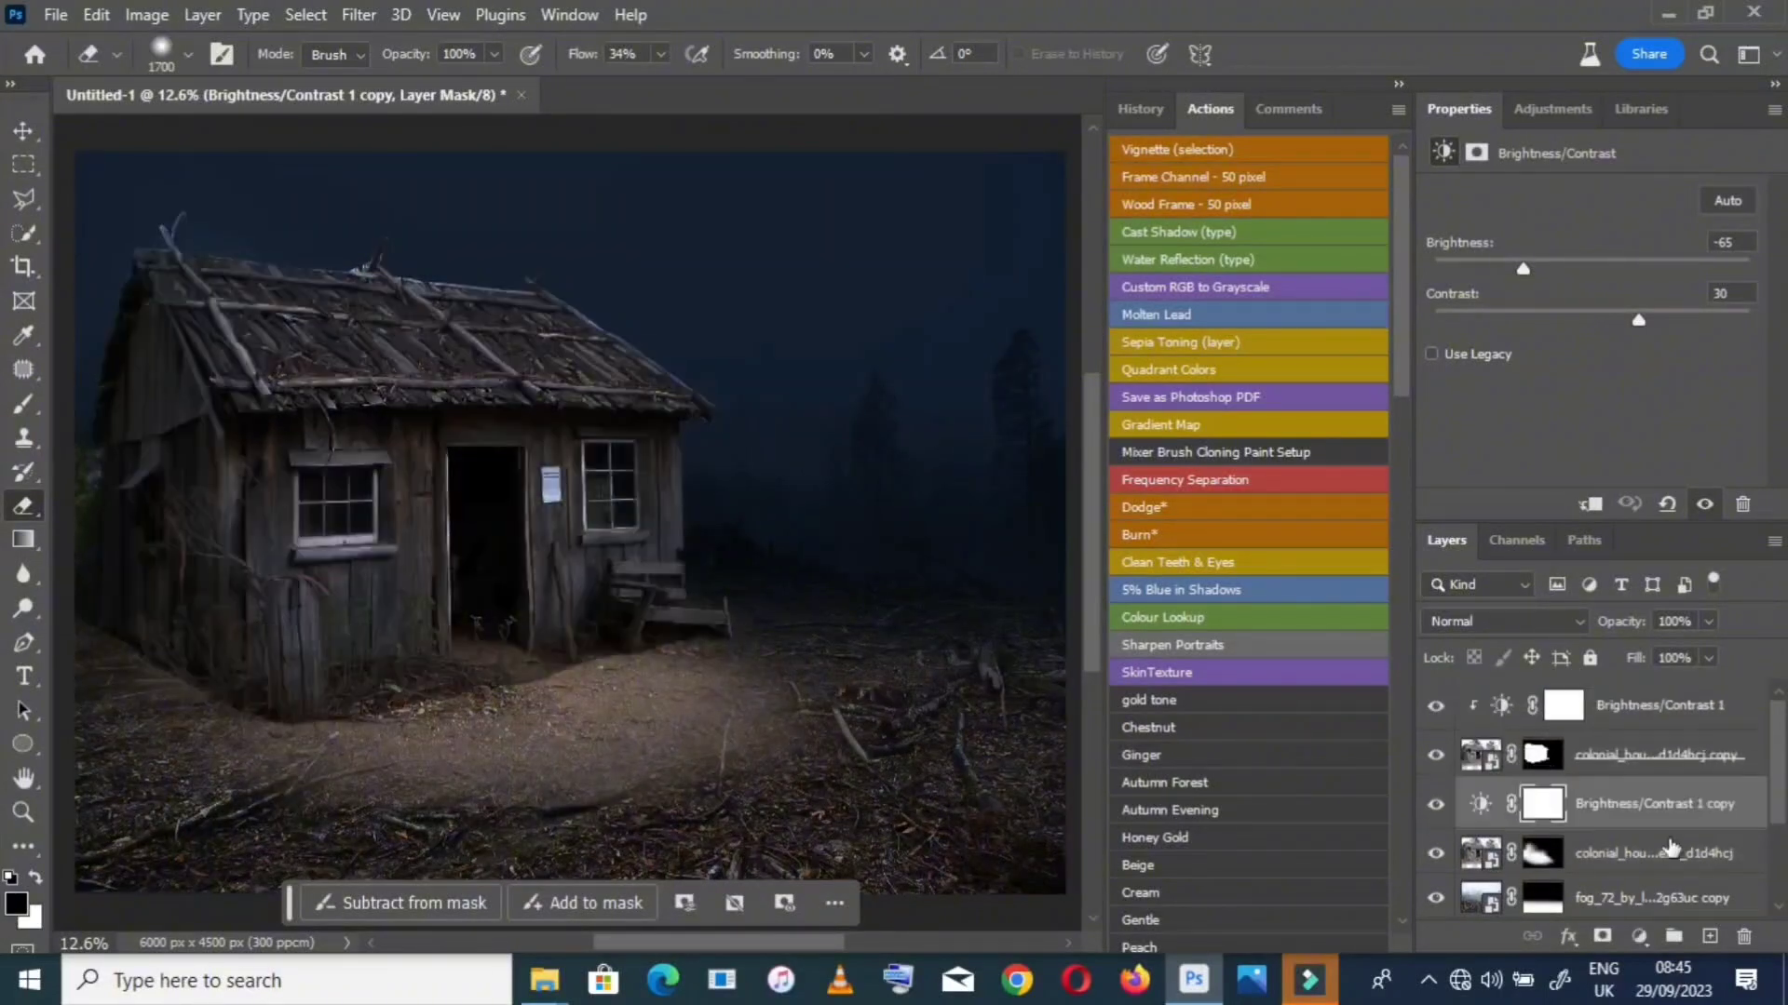
{"action": "right_click", "coordinate": [1754, 803]}
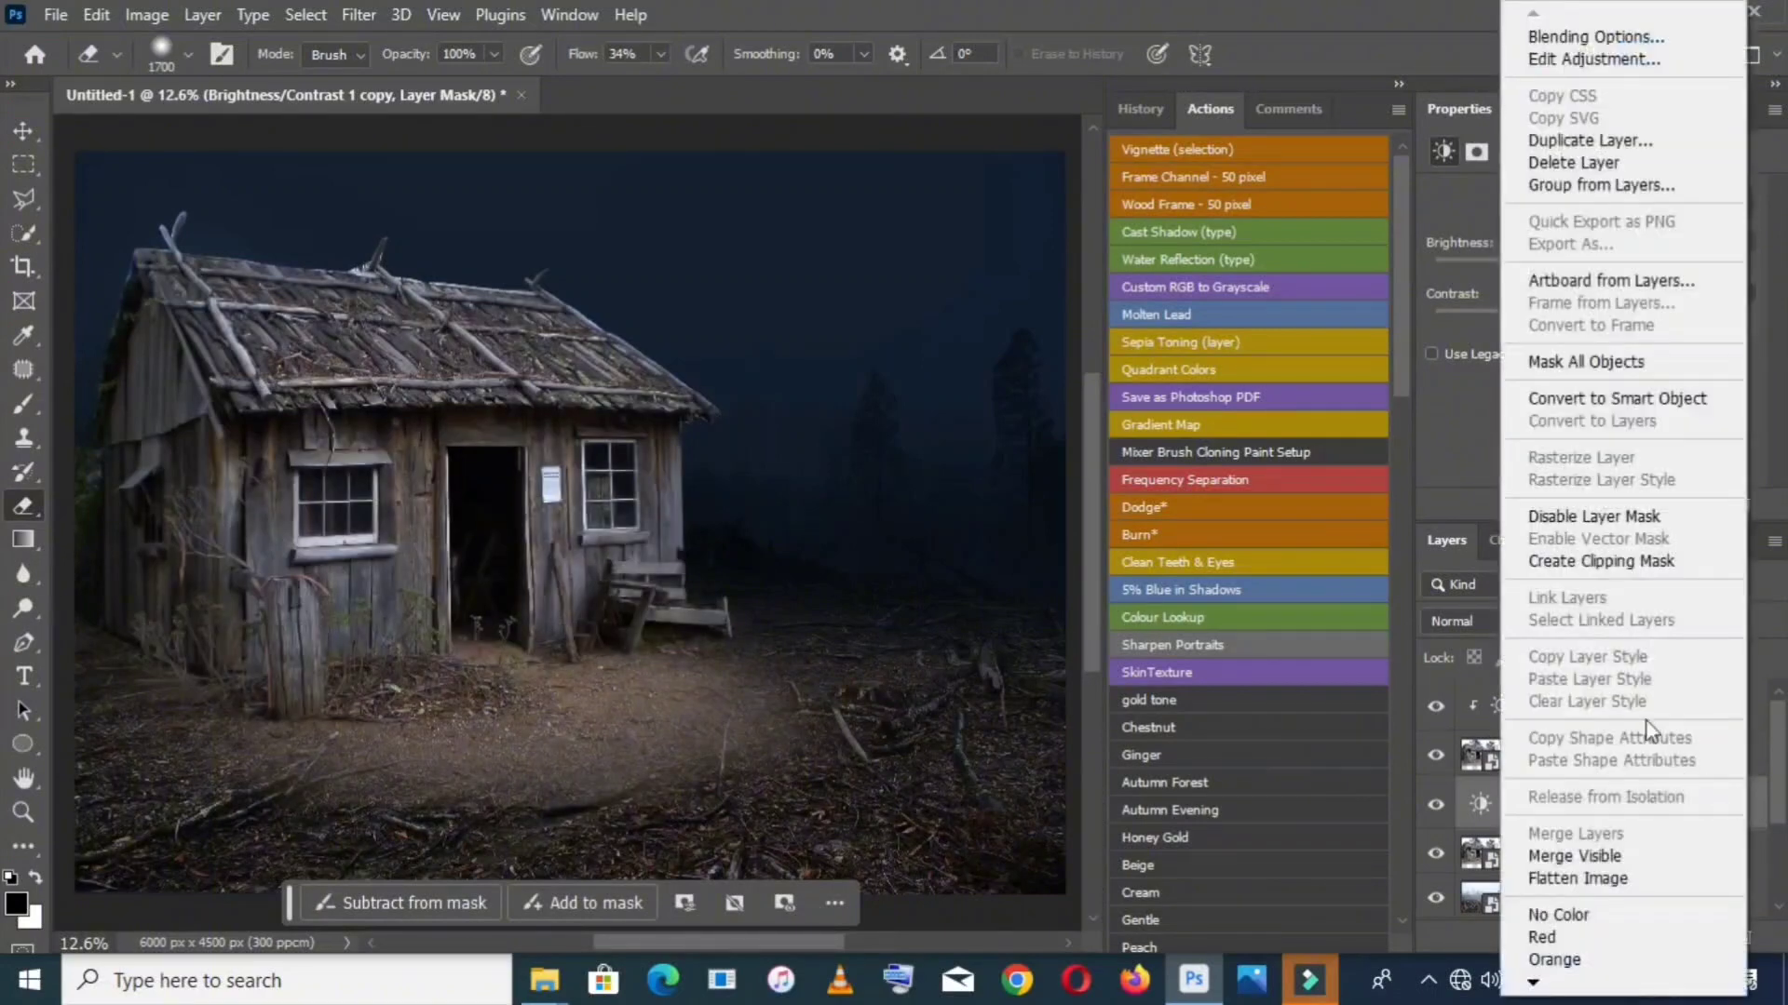
{"action": "left_click", "coordinate": [1588, 559]}
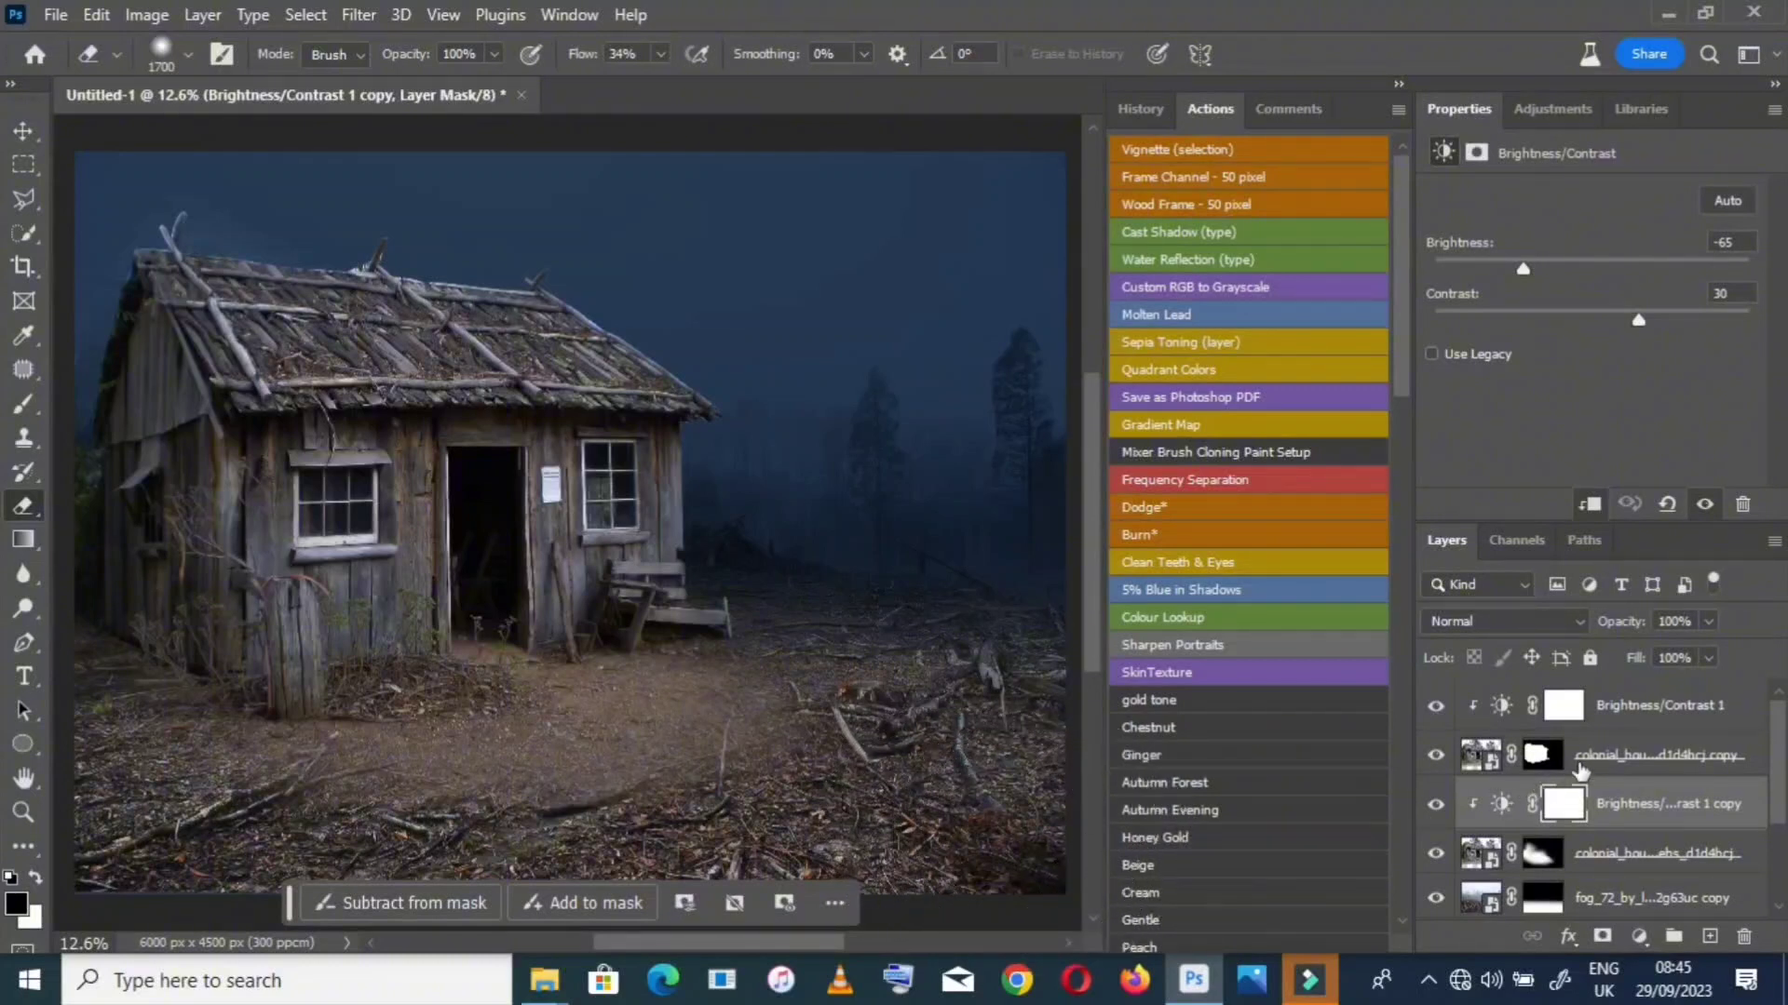
Group both house layers together with their two Brightness/Contrast adjustments
{"action": "left_click", "coordinate": [1626, 722], "text": "ctrl"}
{"action": "left_click", "coordinate": [1623, 756], "text": "ctrl"}
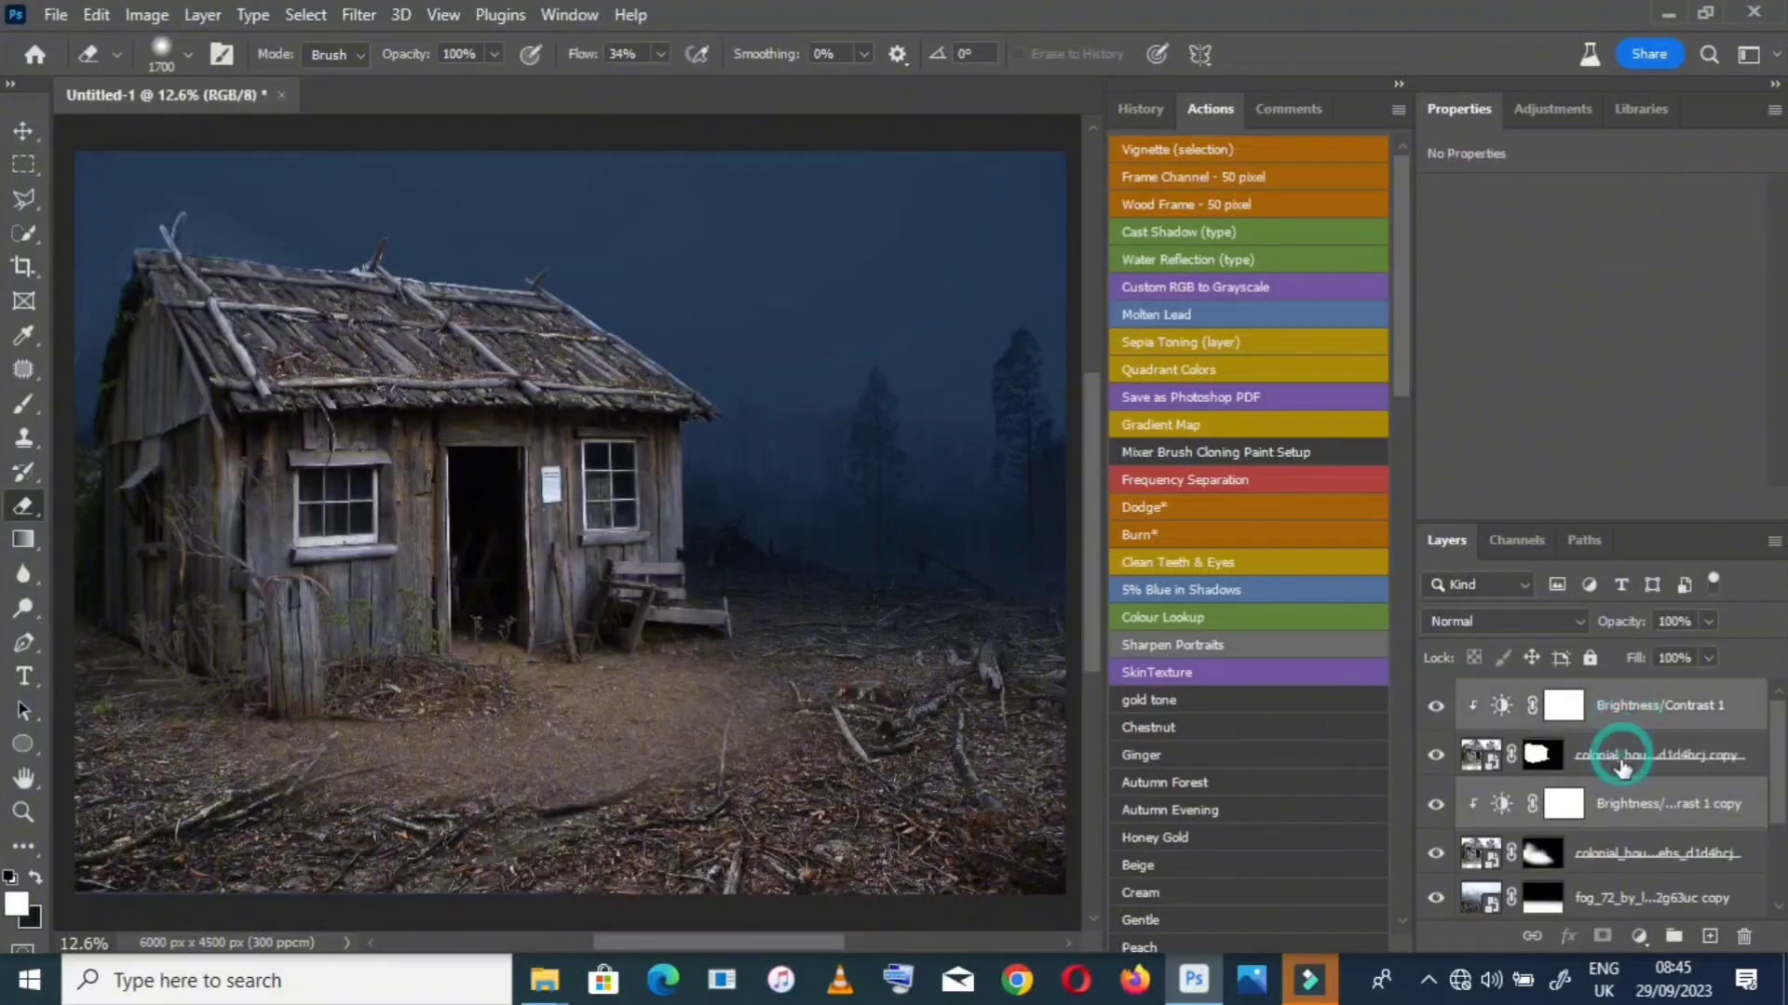
{"action": "left_click", "coordinate": [1623, 851], "text": "ctrl"}
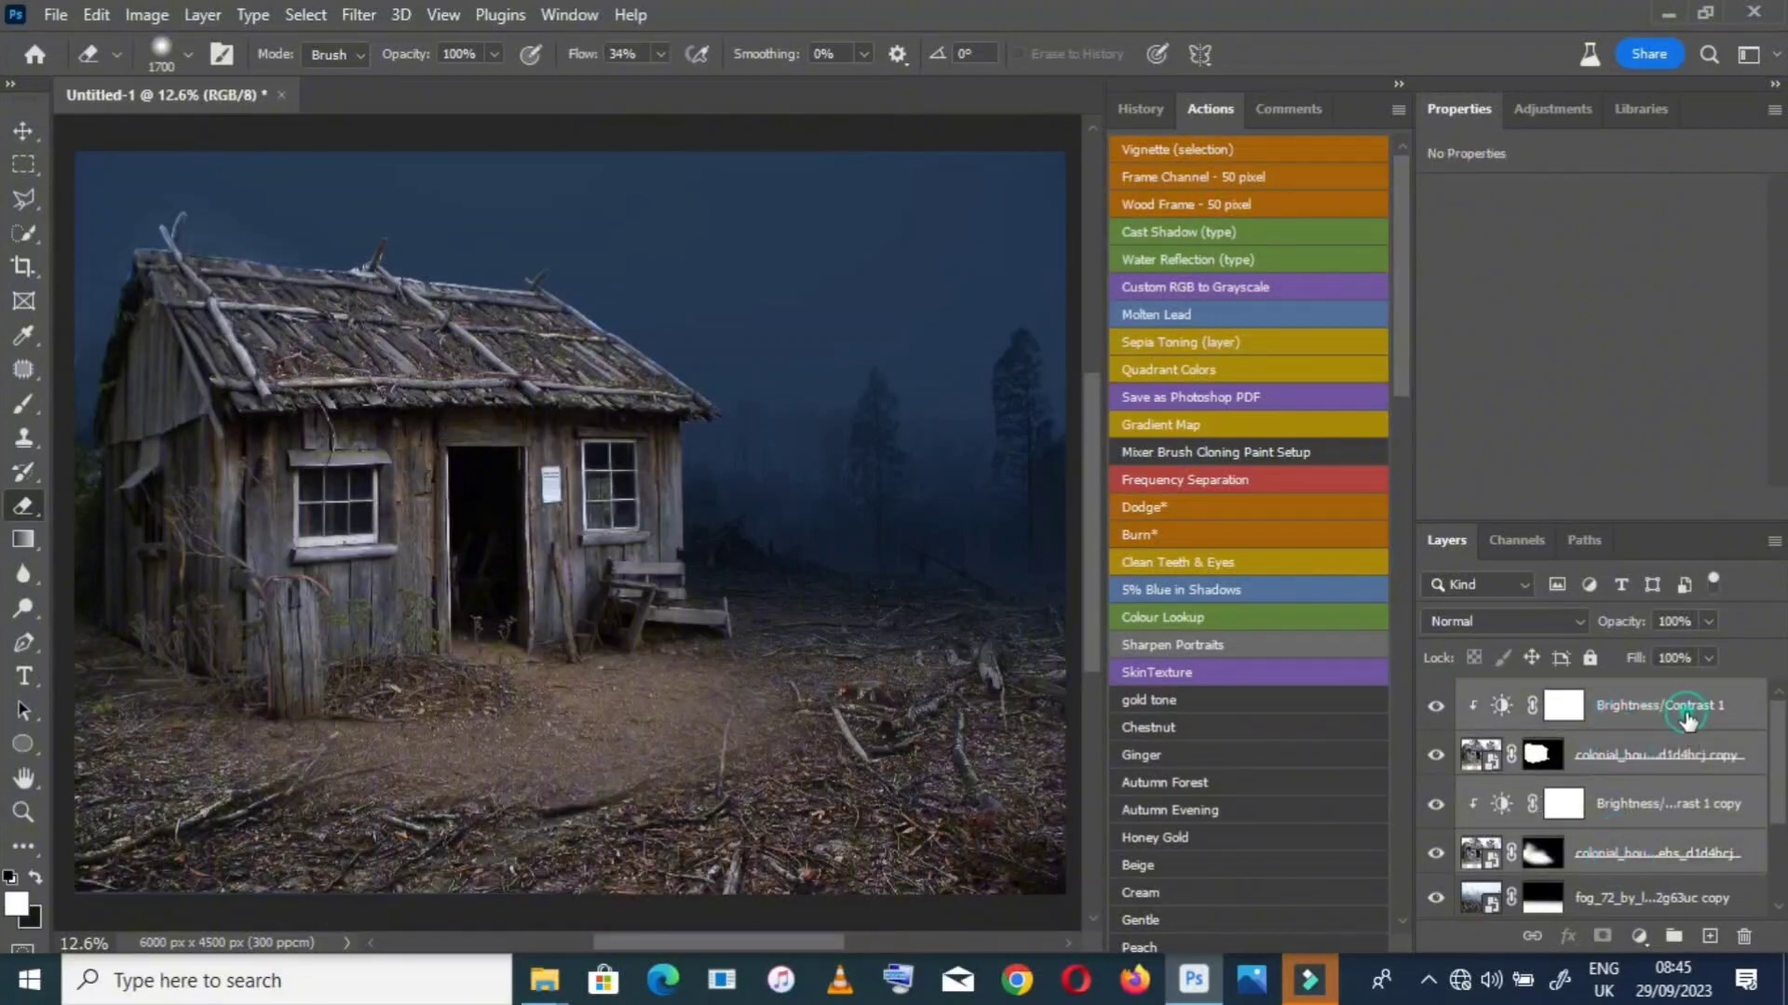
{"action": "left_click_drag", "start_coordinate": [1687, 719], "coordinate": [1673, 937]}
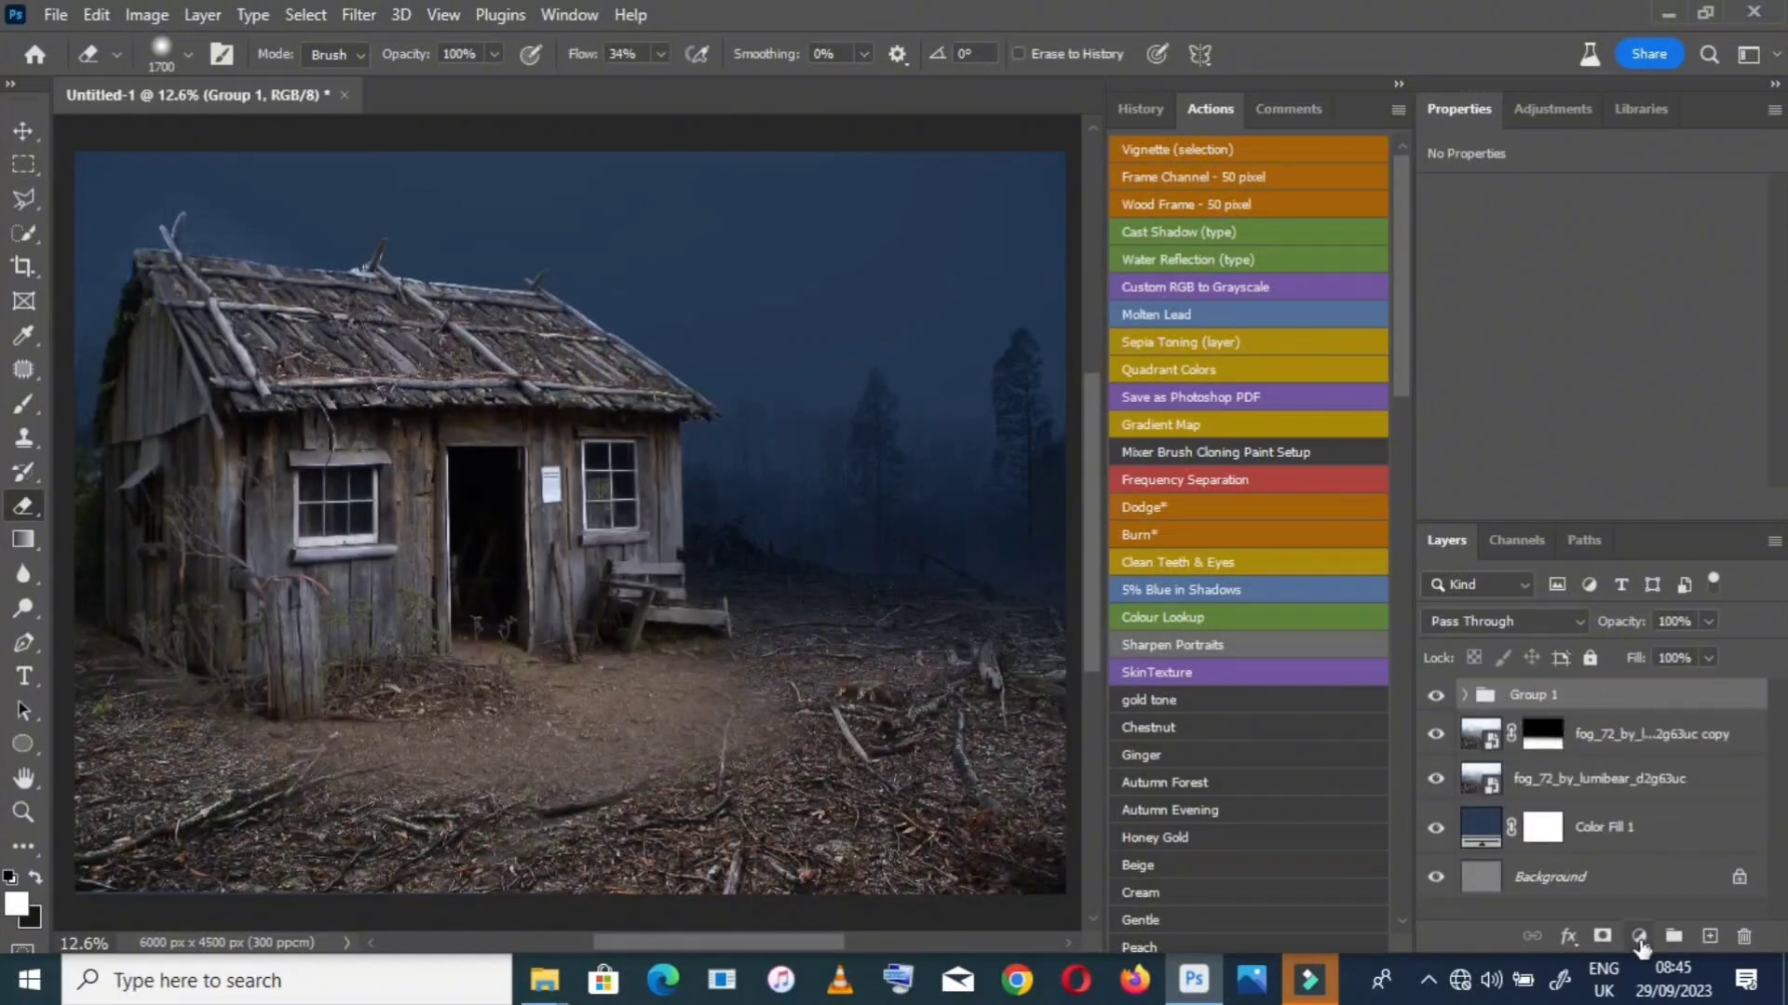
Add a Hue/Saturation adjustment above the house group with the Blues saturation at -100, and invert its mask to black
{"action": "left_click", "coordinate": [1640, 941]}
{"action": "left_click", "coordinate": [1648, 690]}
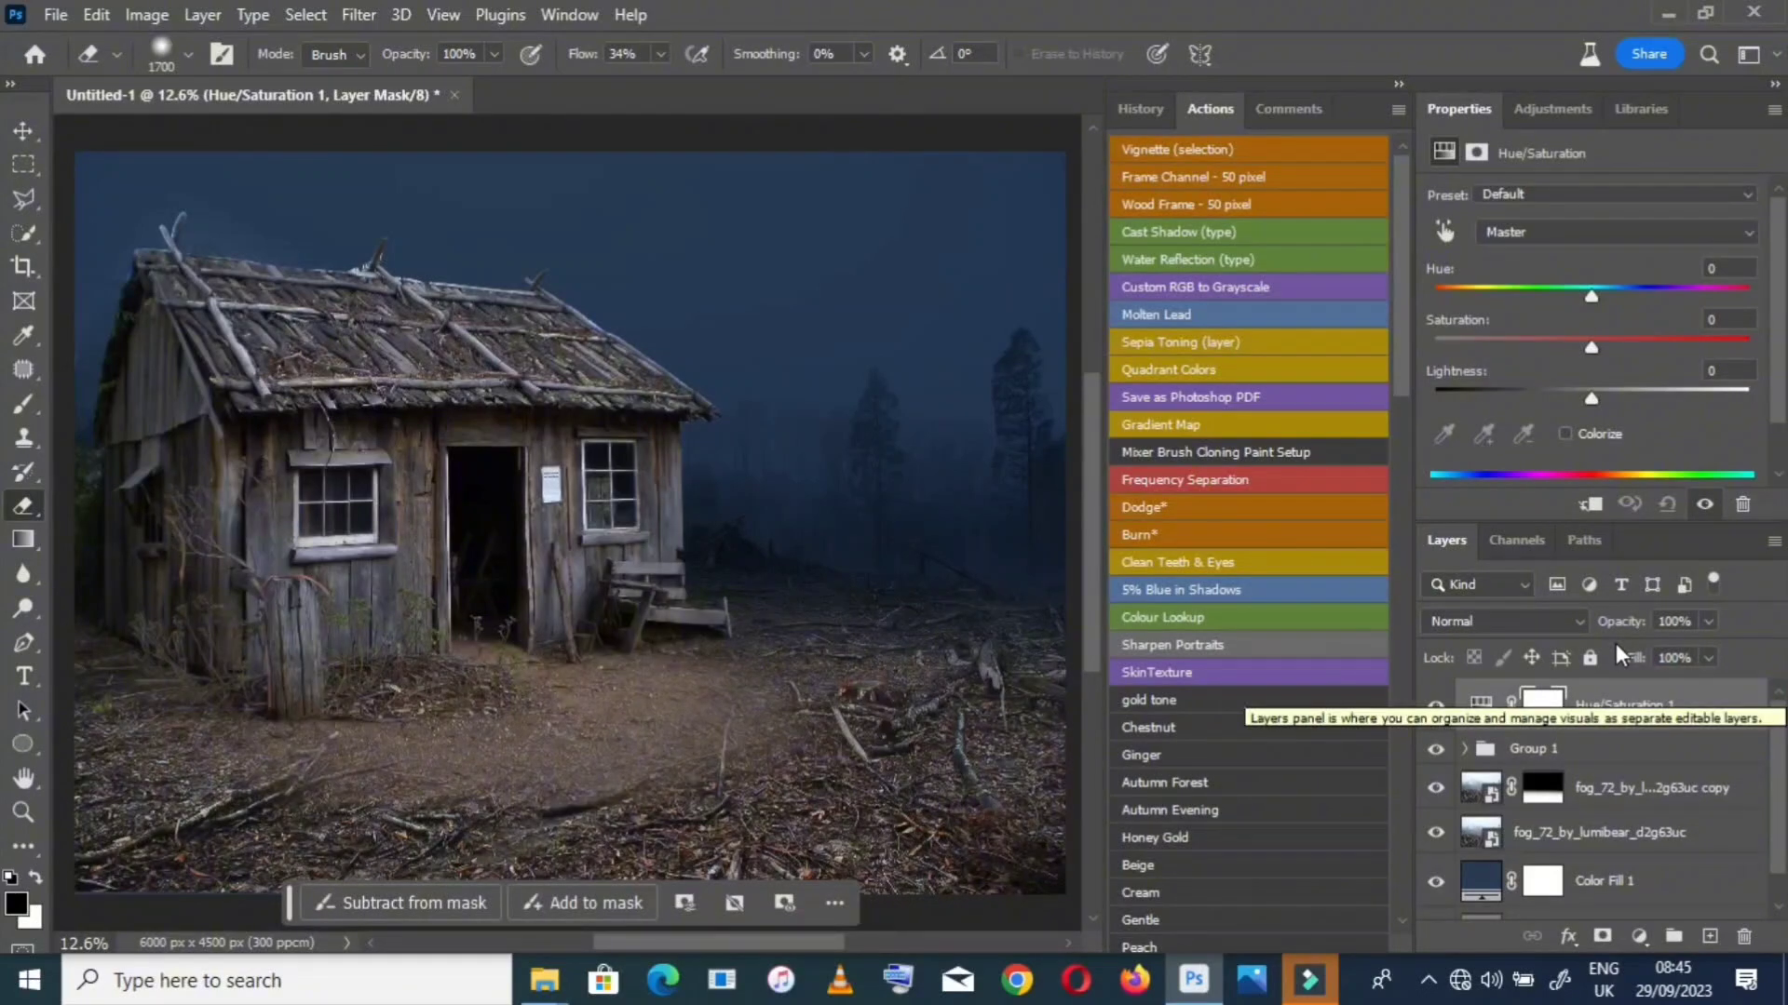
{"action": "left_click", "coordinate": [1488, 708]}
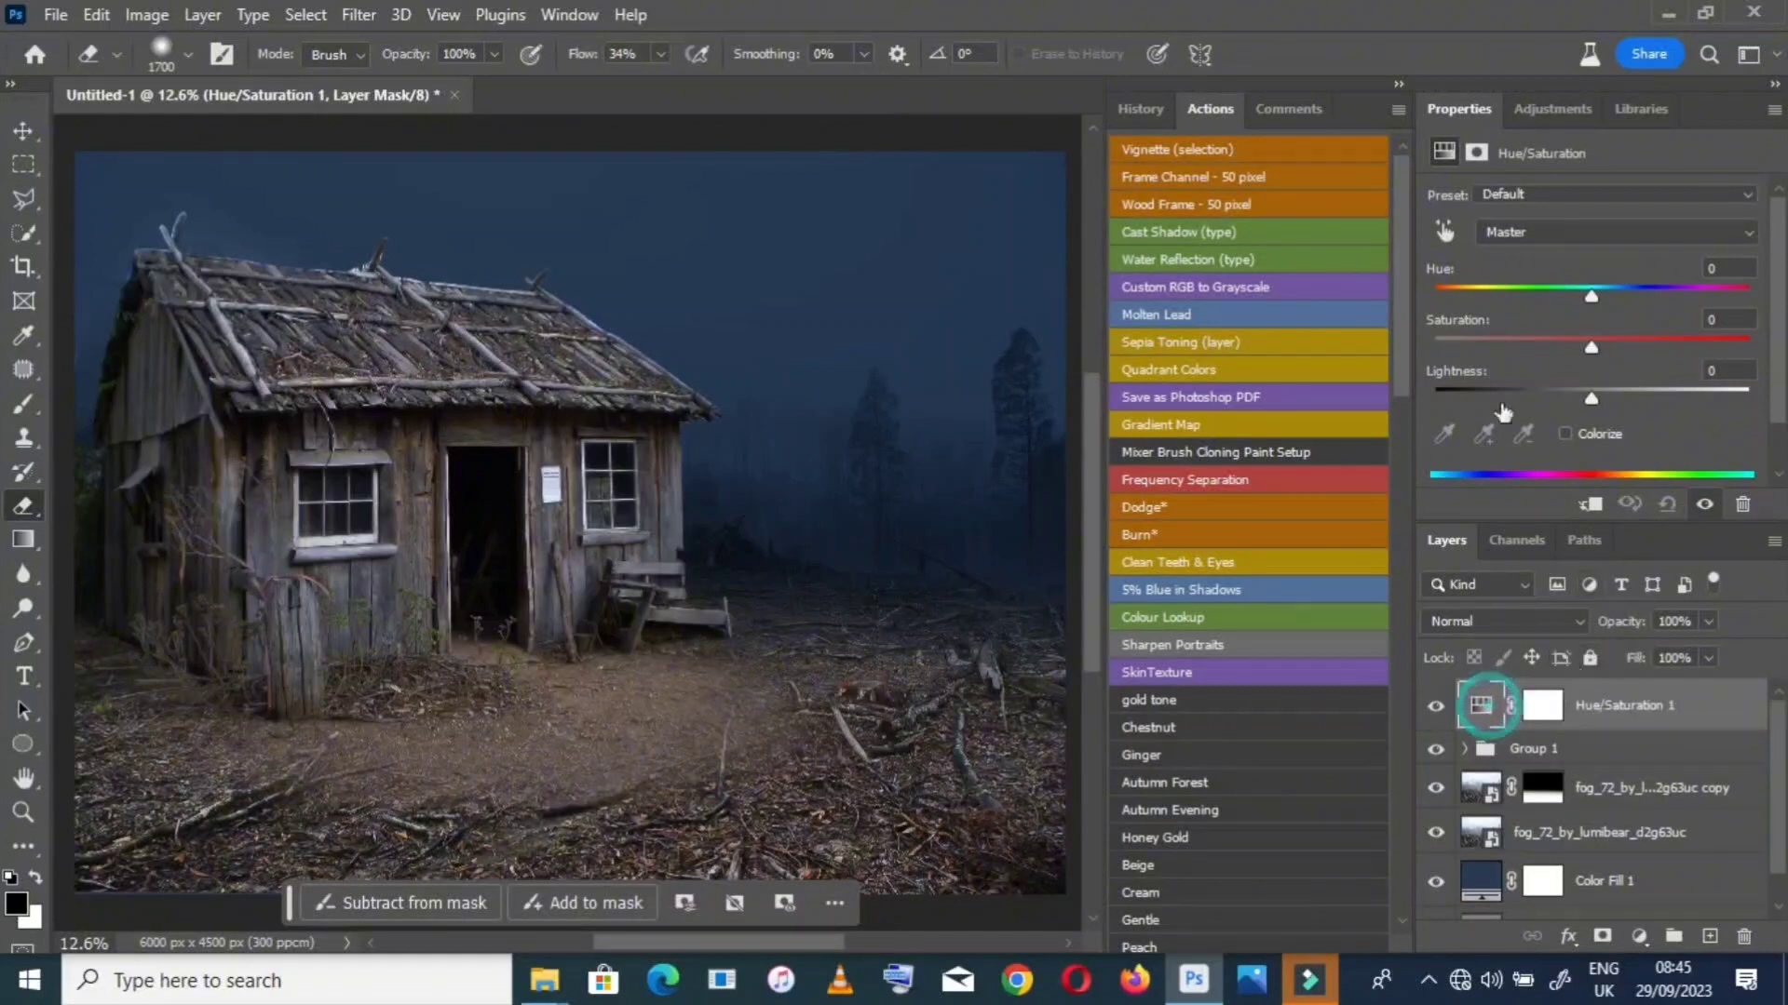
{"action": "left_click", "coordinate": [1536, 229]}
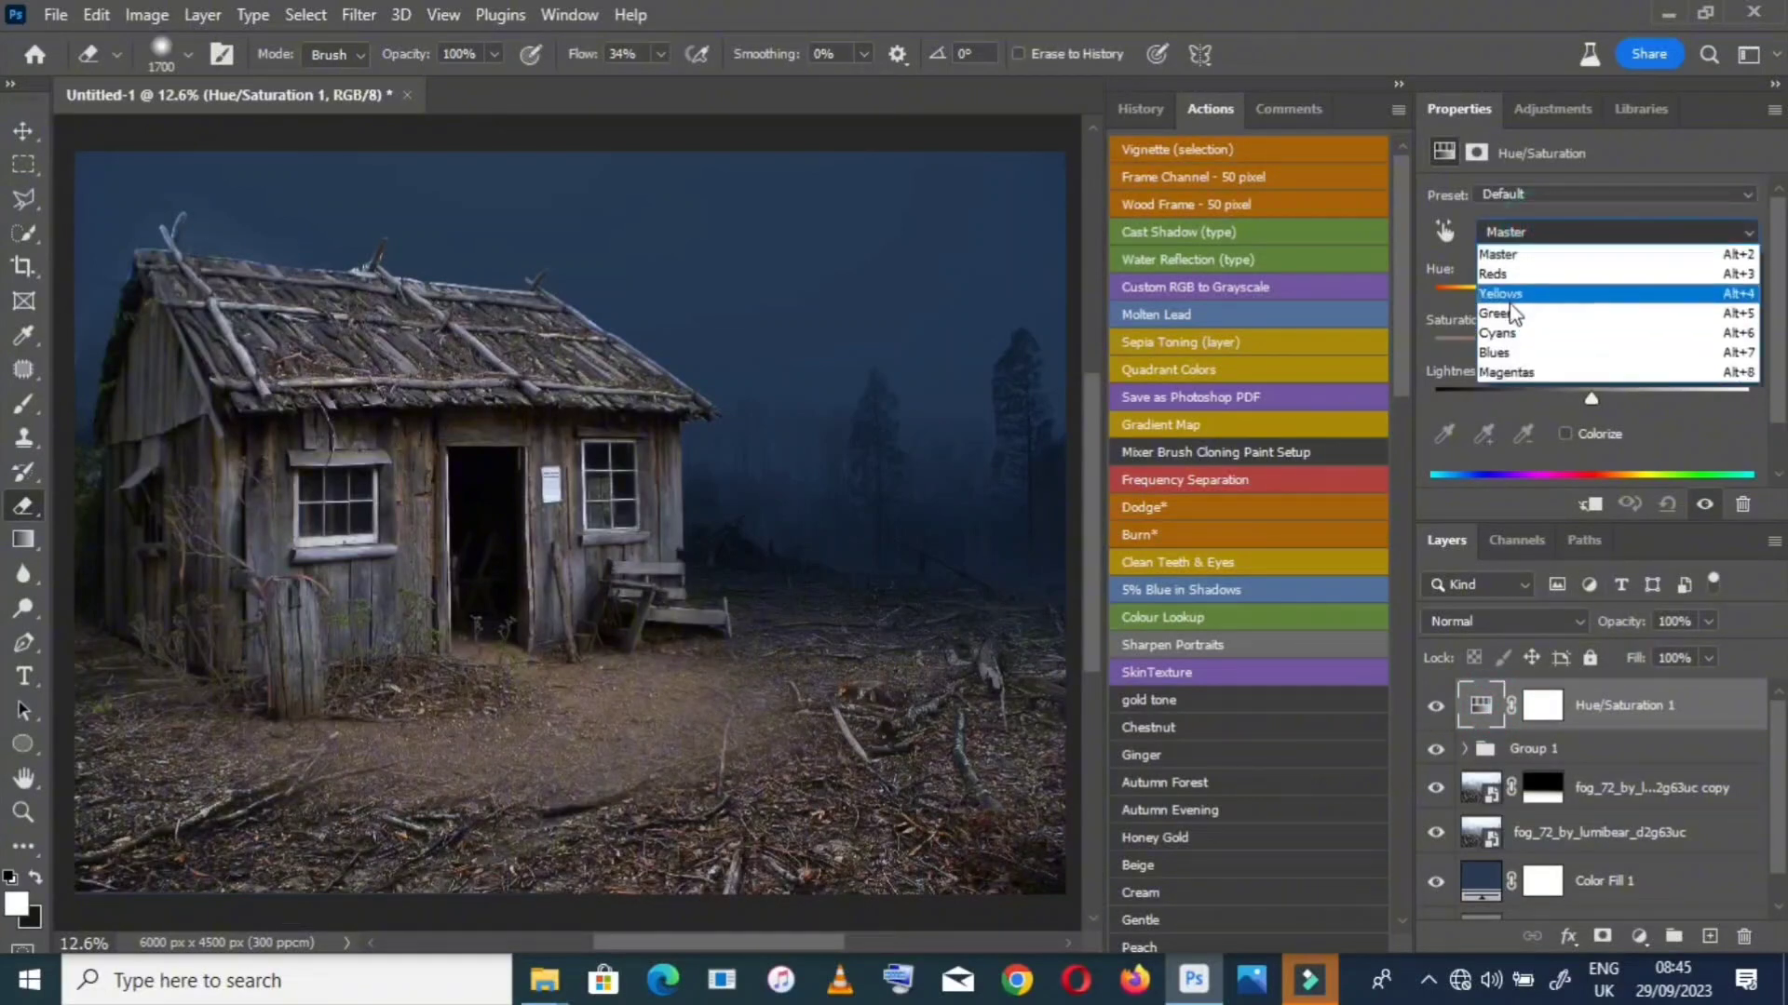
{"action": "left_click", "coordinate": [1508, 351]}
{"action": "left_click_drag", "start_coordinate": [1592, 349], "coordinate": [1243, 360]}
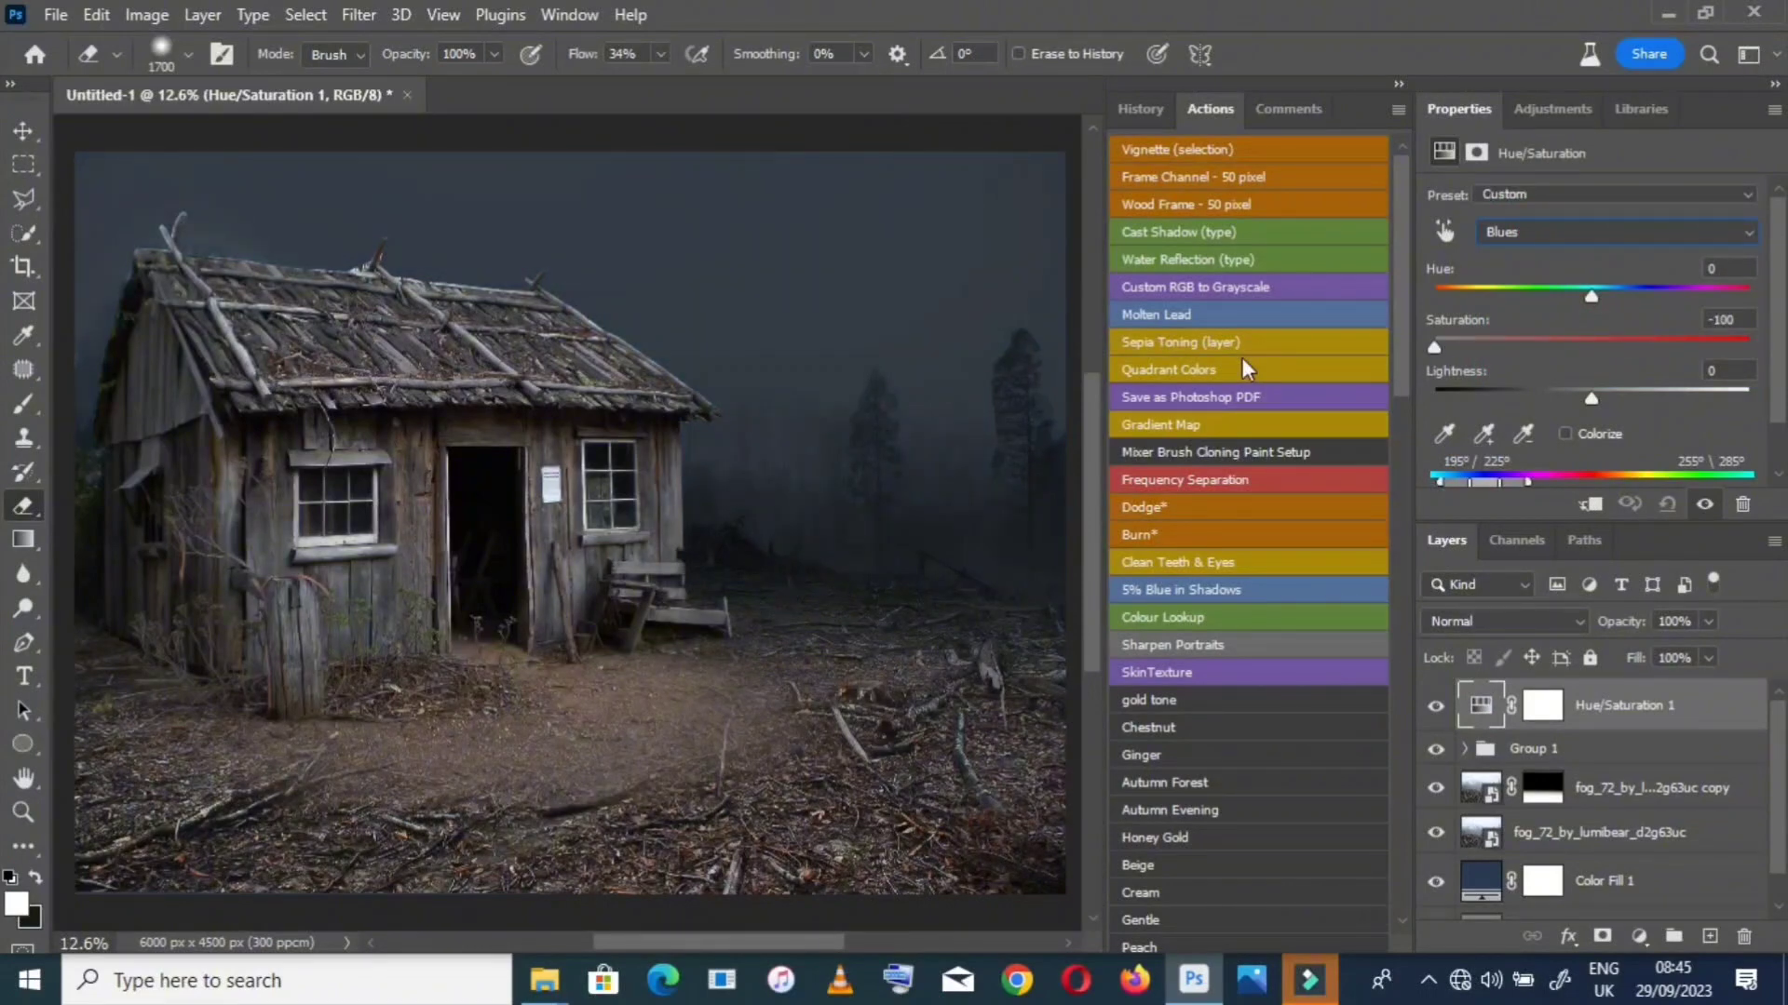
{"action": "left_click", "coordinate": [1534, 717]}
{"action": "key", "text": "ctrl+i"}
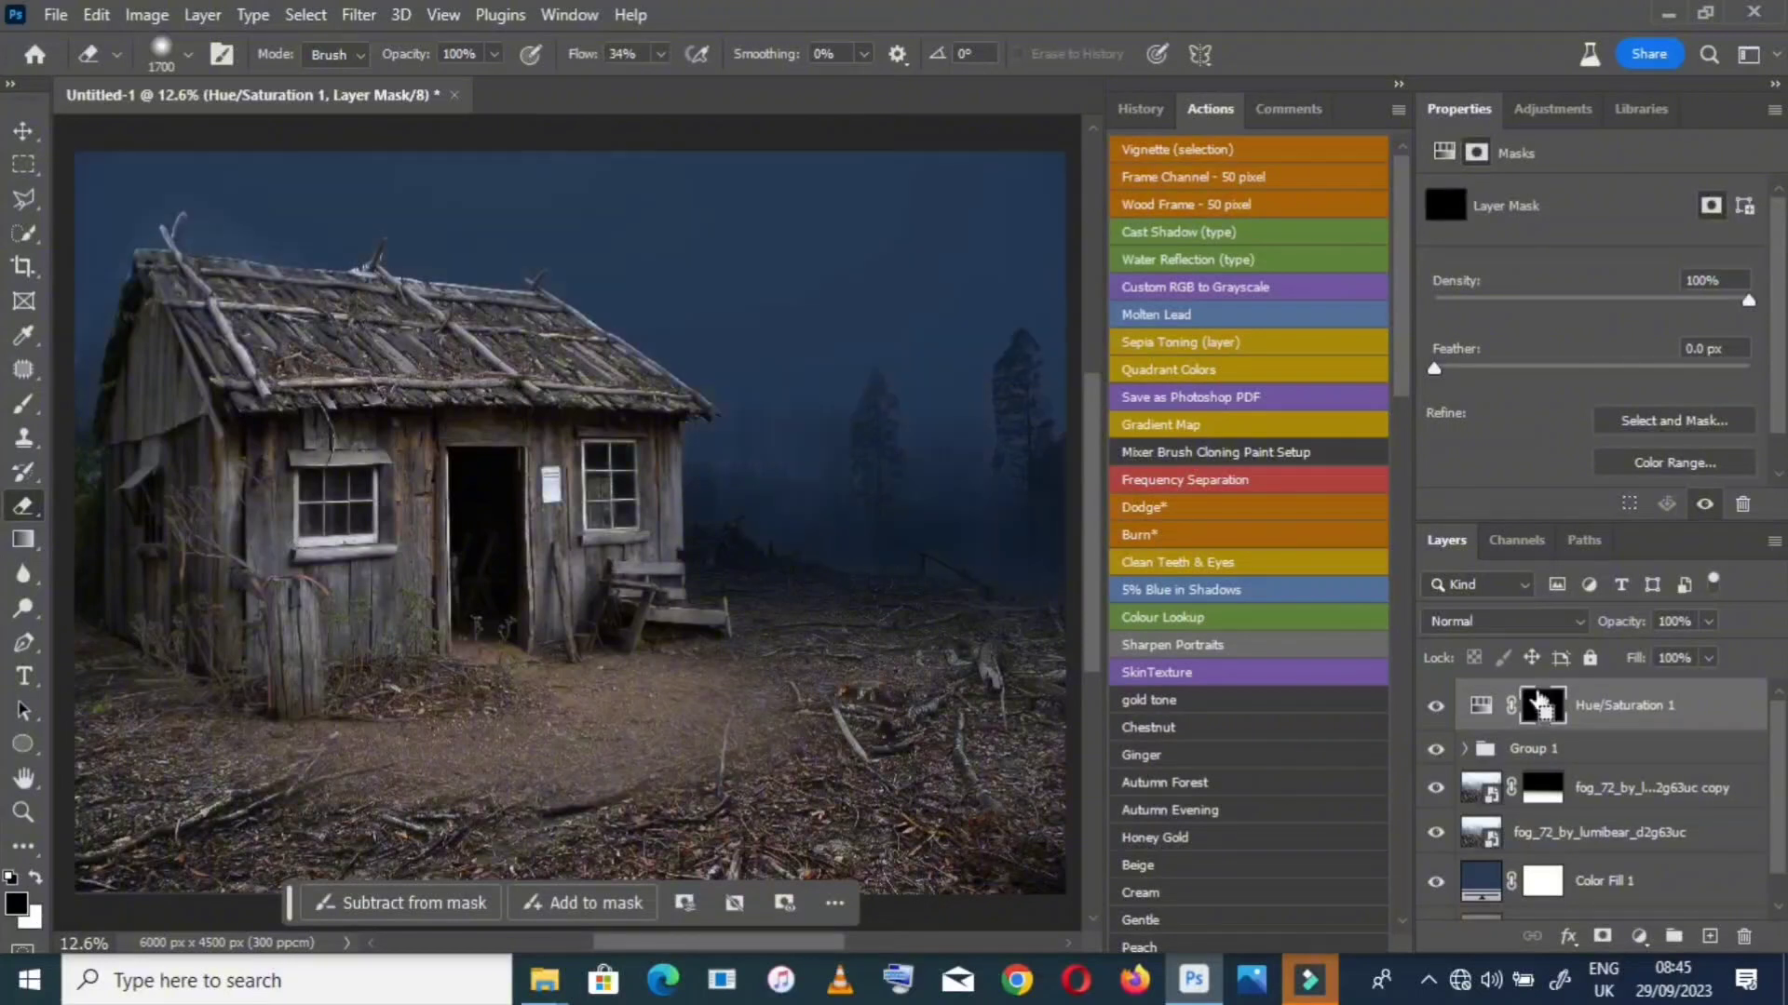
Paint white along the roof's upper edge on the Hue/Saturation mask with a 700 px soft brush, and clip the adjustment to the house group
{"action": "left_click", "coordinate": [20, 813]}
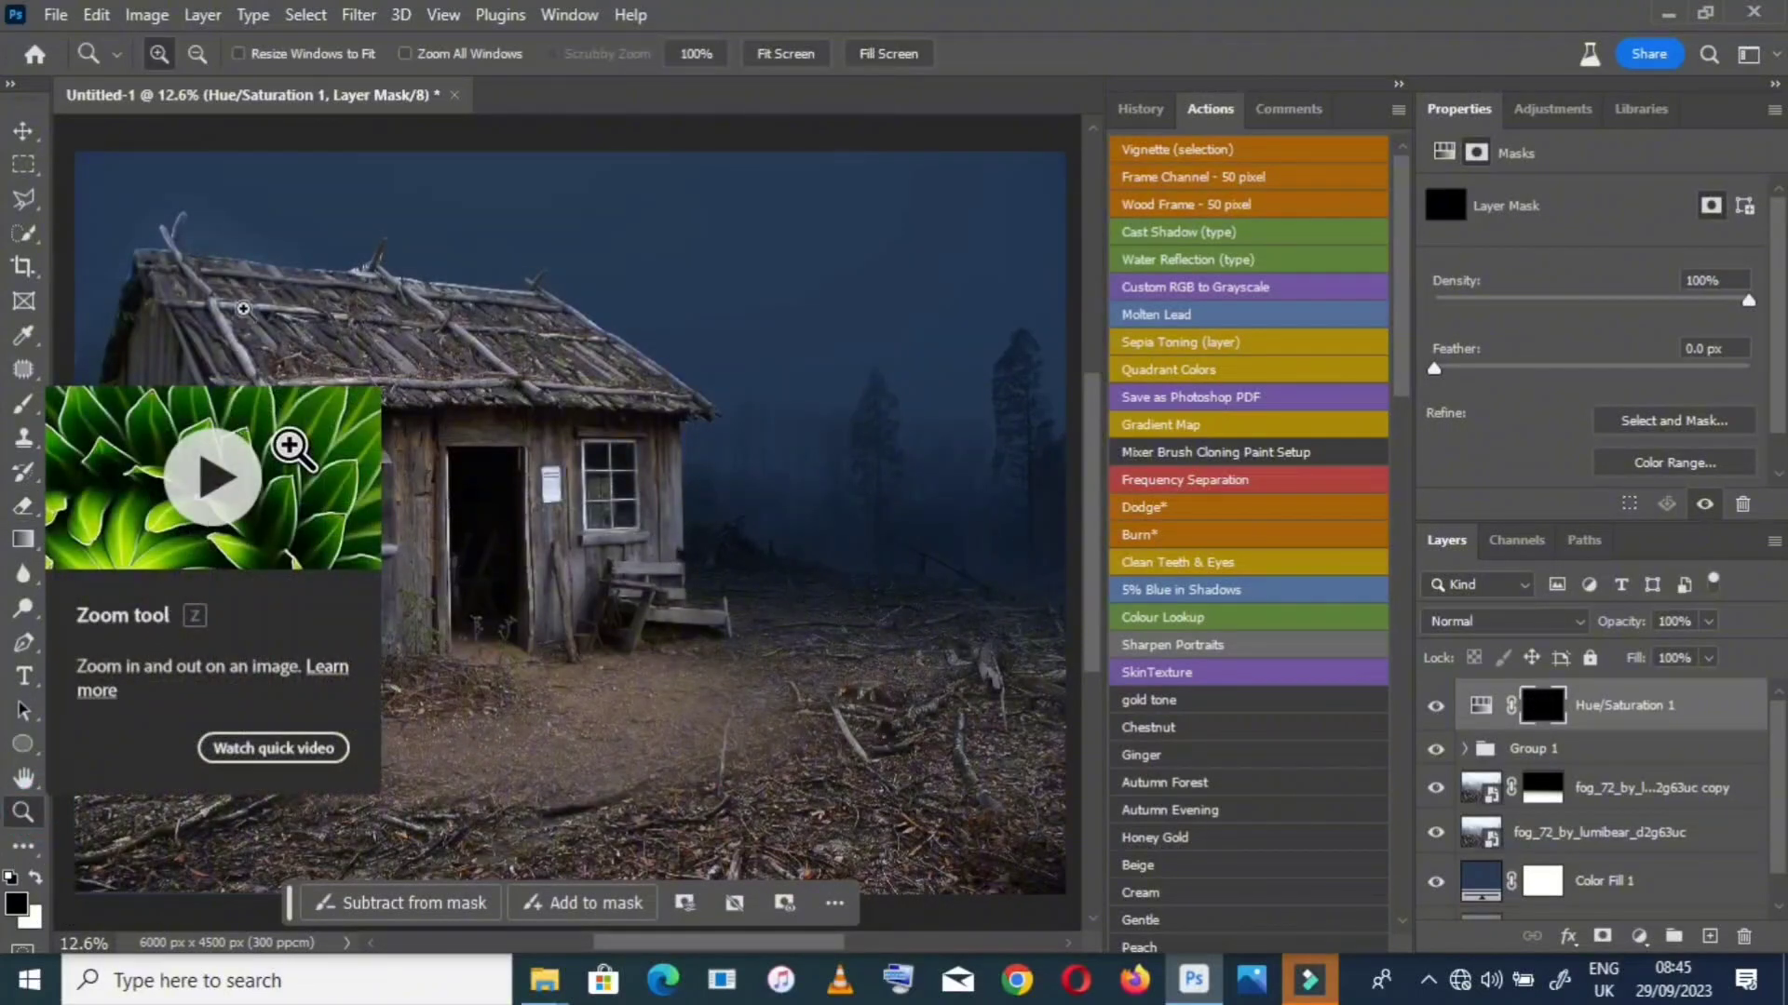
{"action": "left_click", "coordinate": [236, 252]}
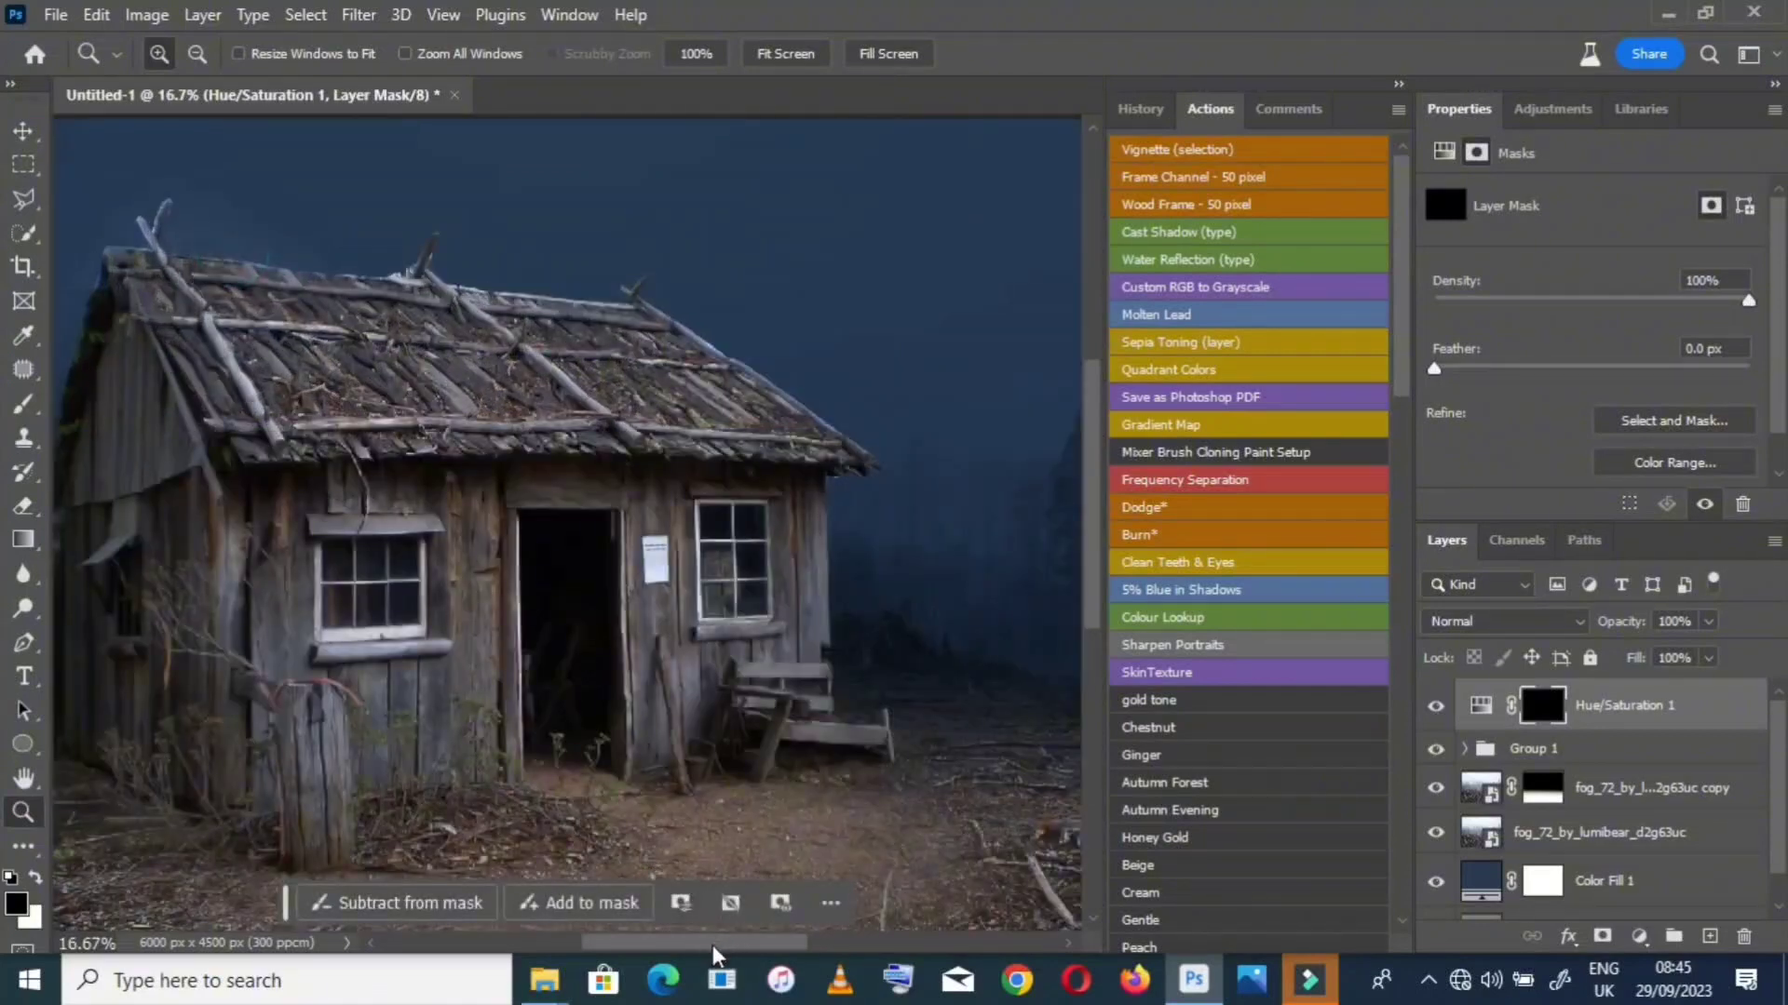
{"action": "left_click_drag", "start_coordinate": [714, 956], "coordinate": [696, 956]}
{"action": "left_click", "coordinate": [32, 402]}
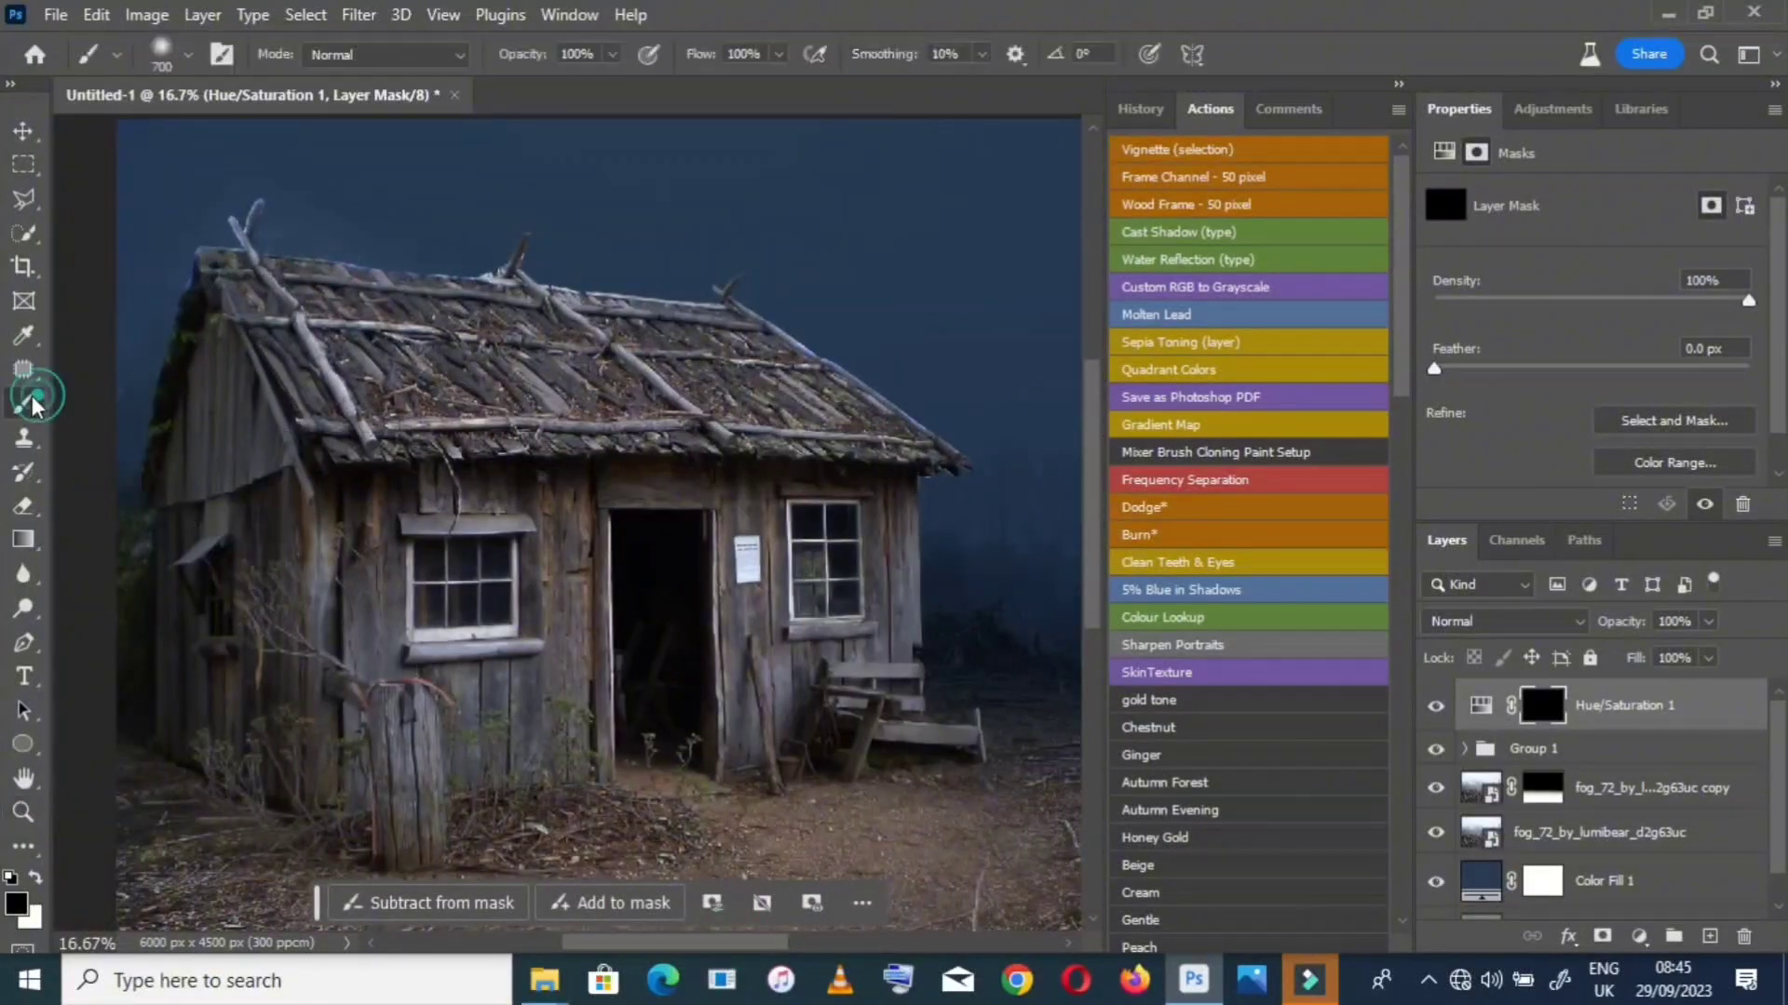
{"action": "left_click", "coordinate": [35, 877]}
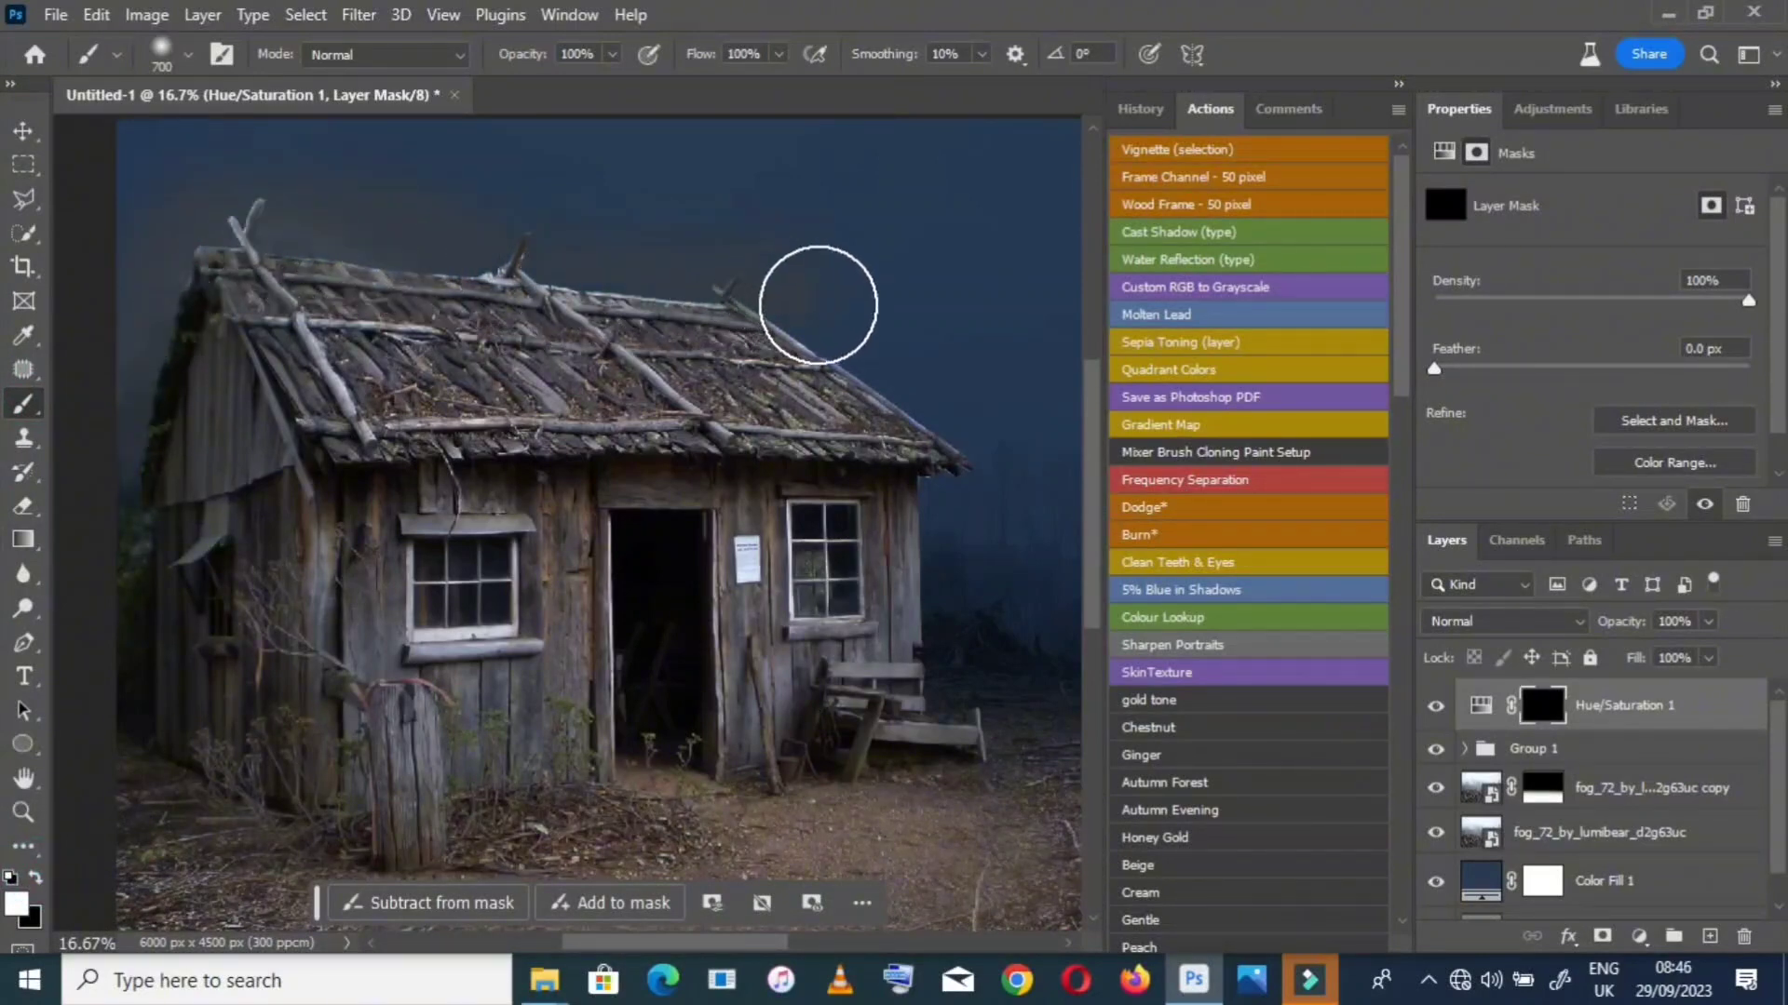
{"action": "left_click_drag", "start_coordinate": [817, 304], "coordinate": [1108, 474]}
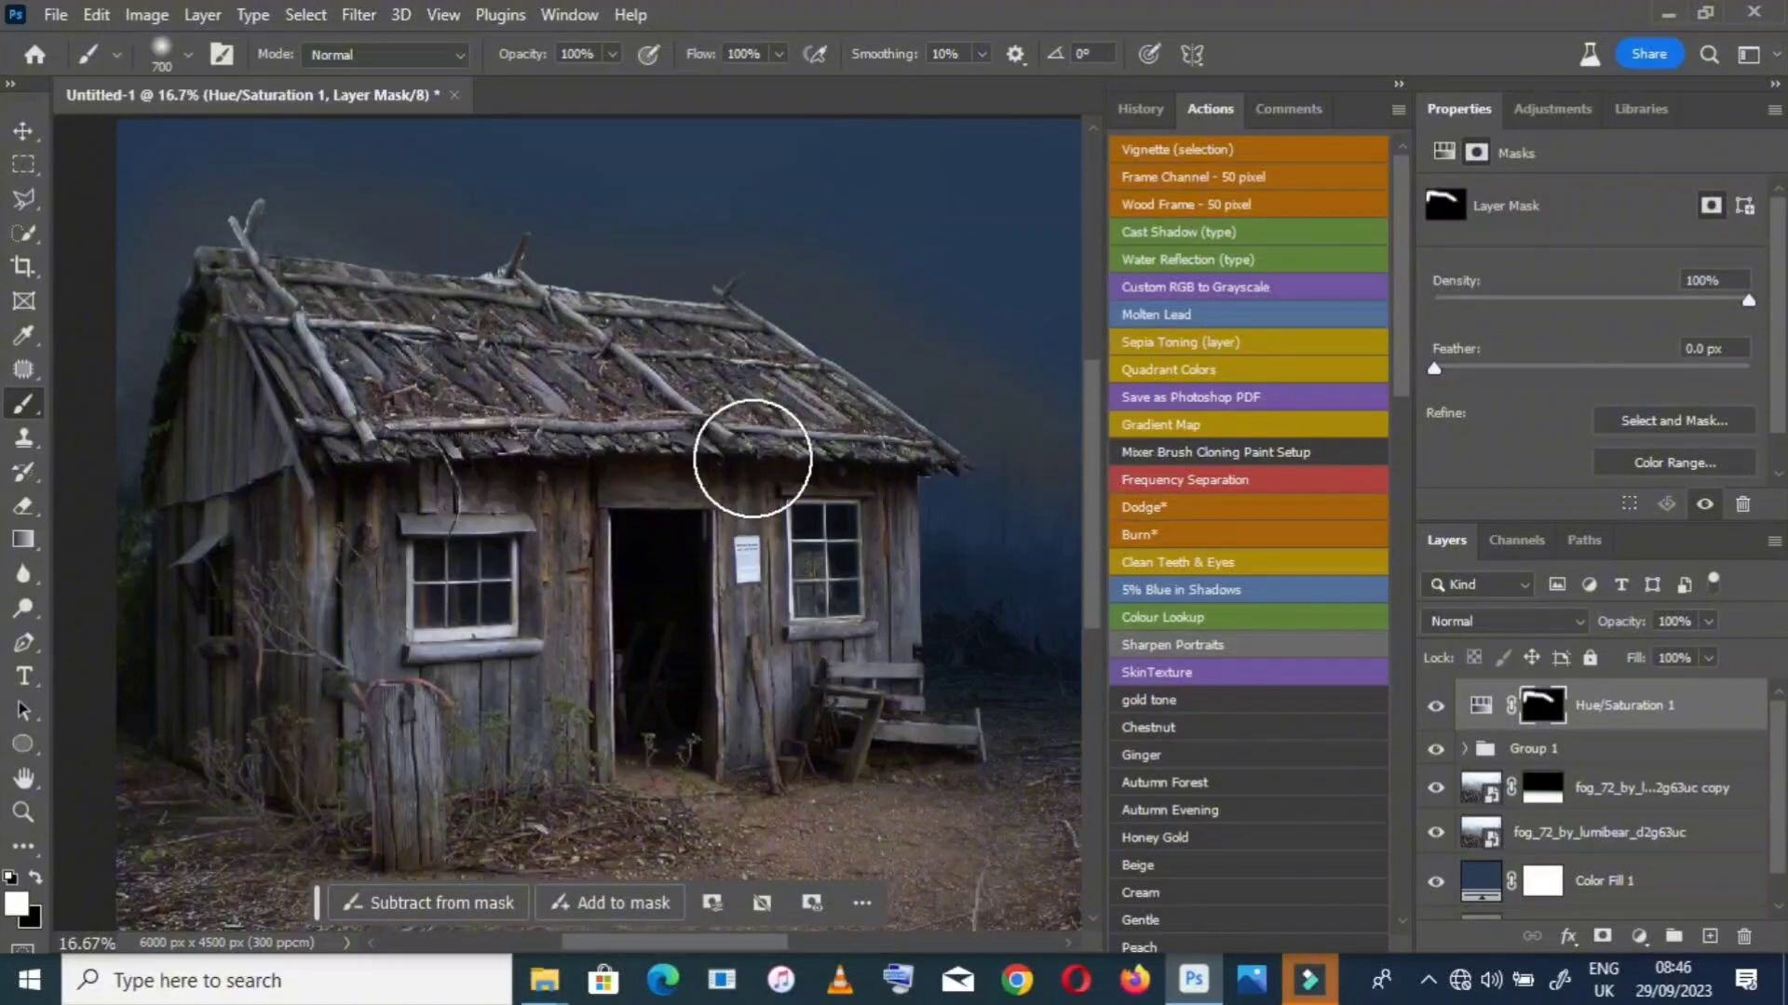
{"action": "right_click", "coordinate": [1737, 700]}
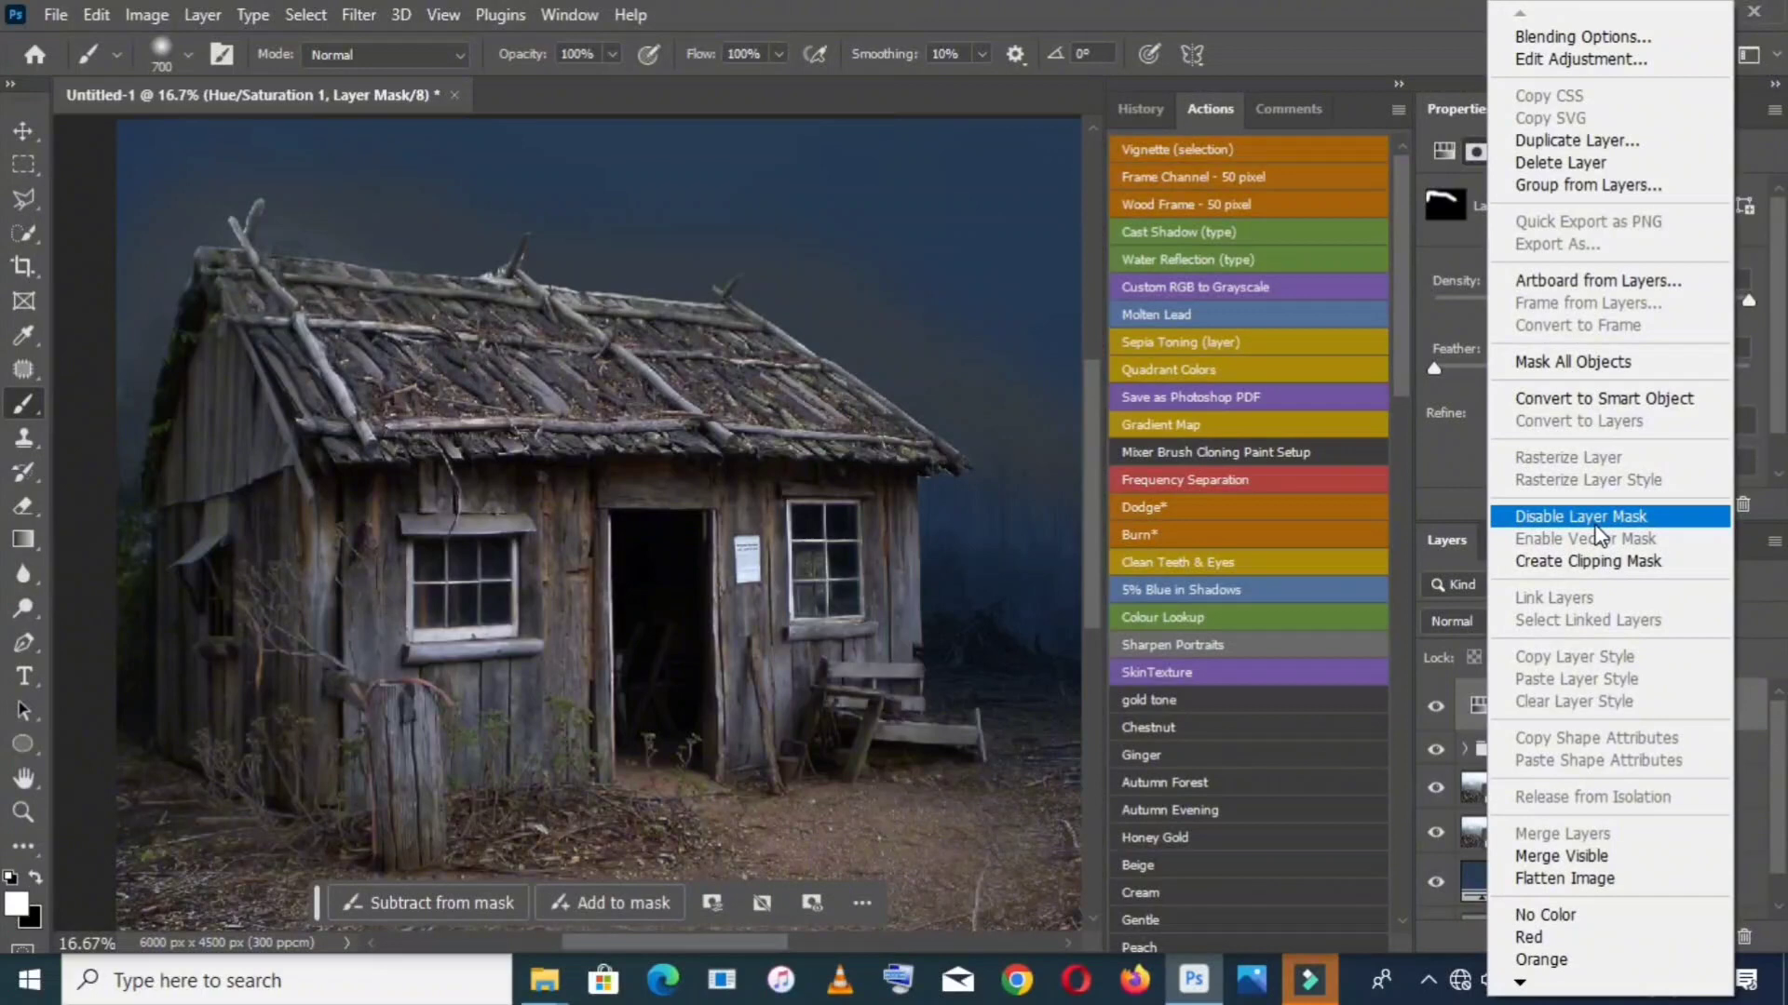
{"action": "left_click", "coordinate": [1594, 559]}
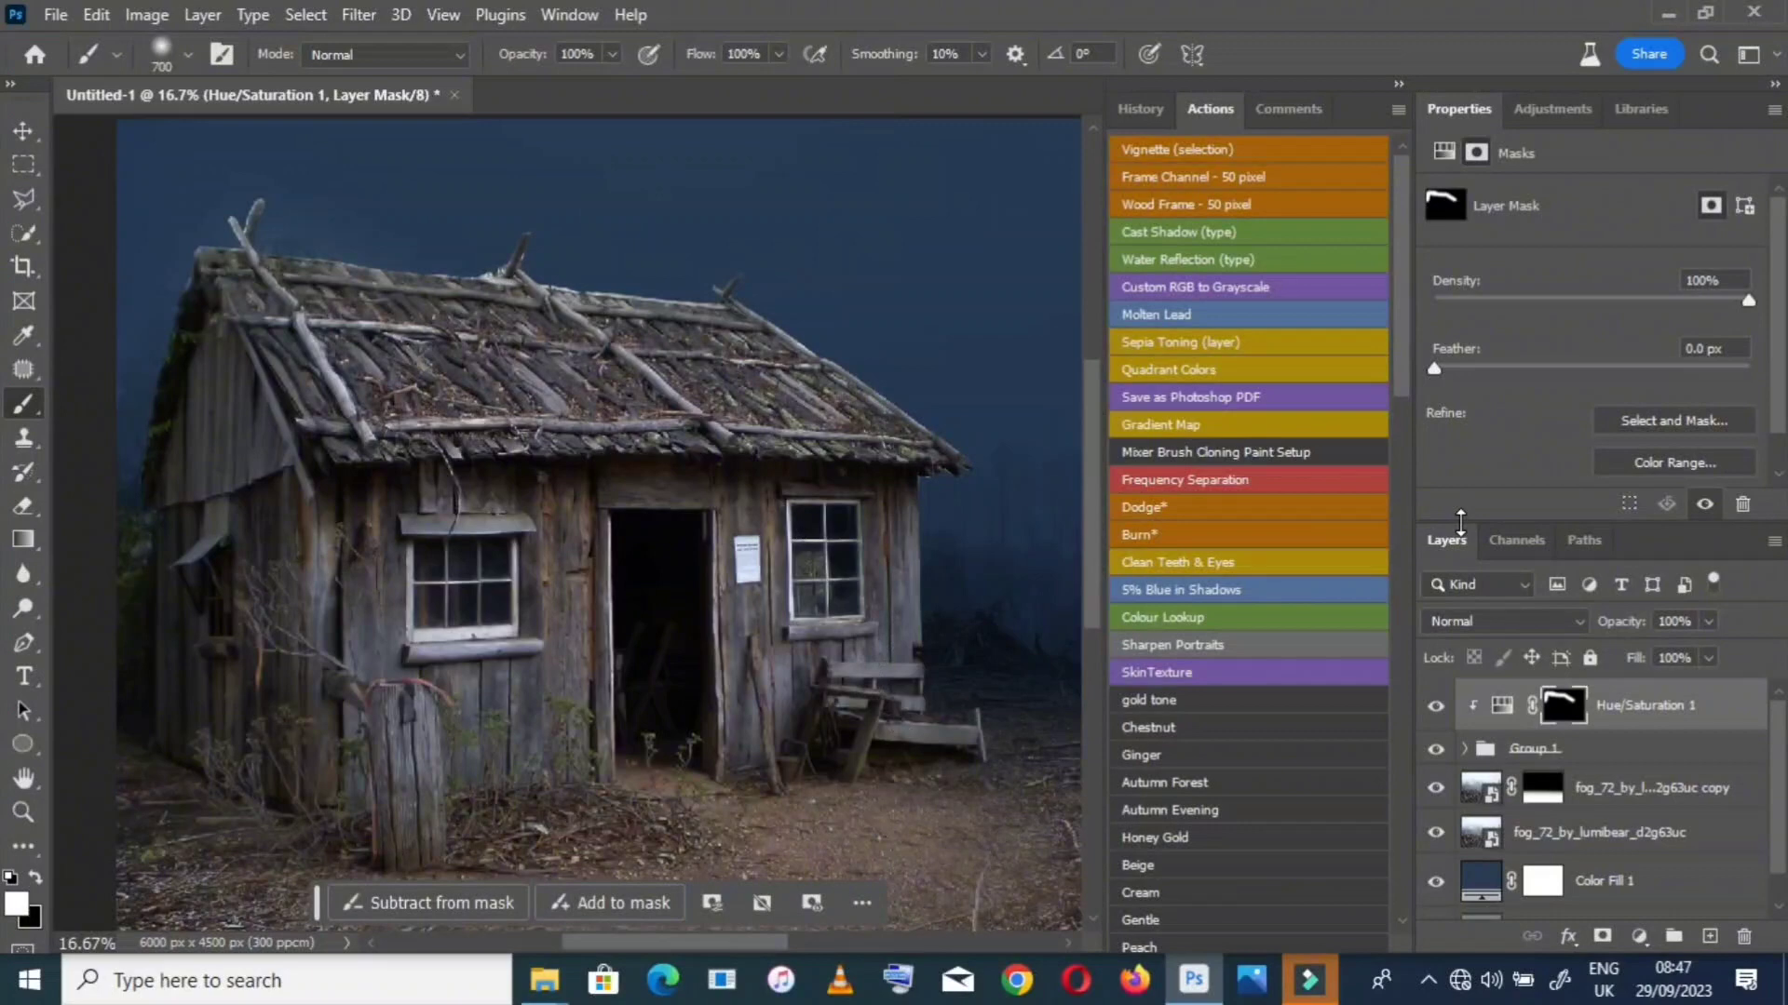
Add a Selective Color adjustment above the Hue/Saturation layer and set Black to +4% for the Blacks range
{"action": "left_click", "coordinate": [1639, 935]}
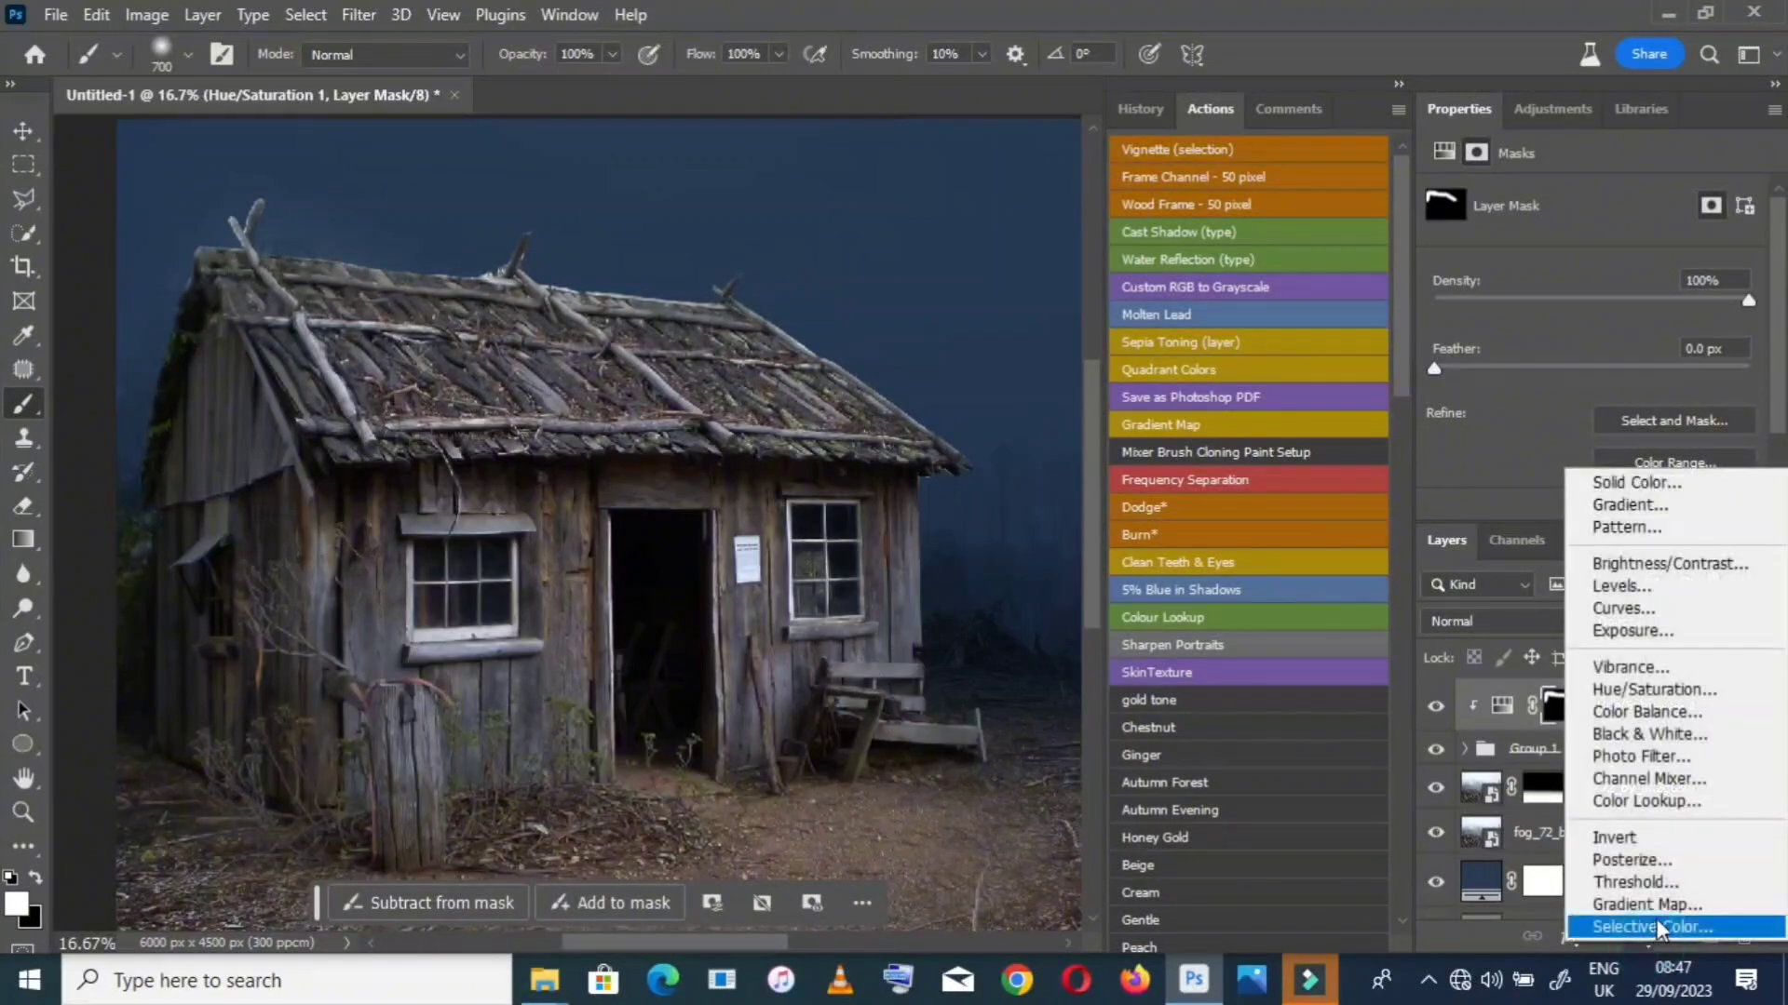
{"action": "left_click", "coordinate": [1657, 926]}
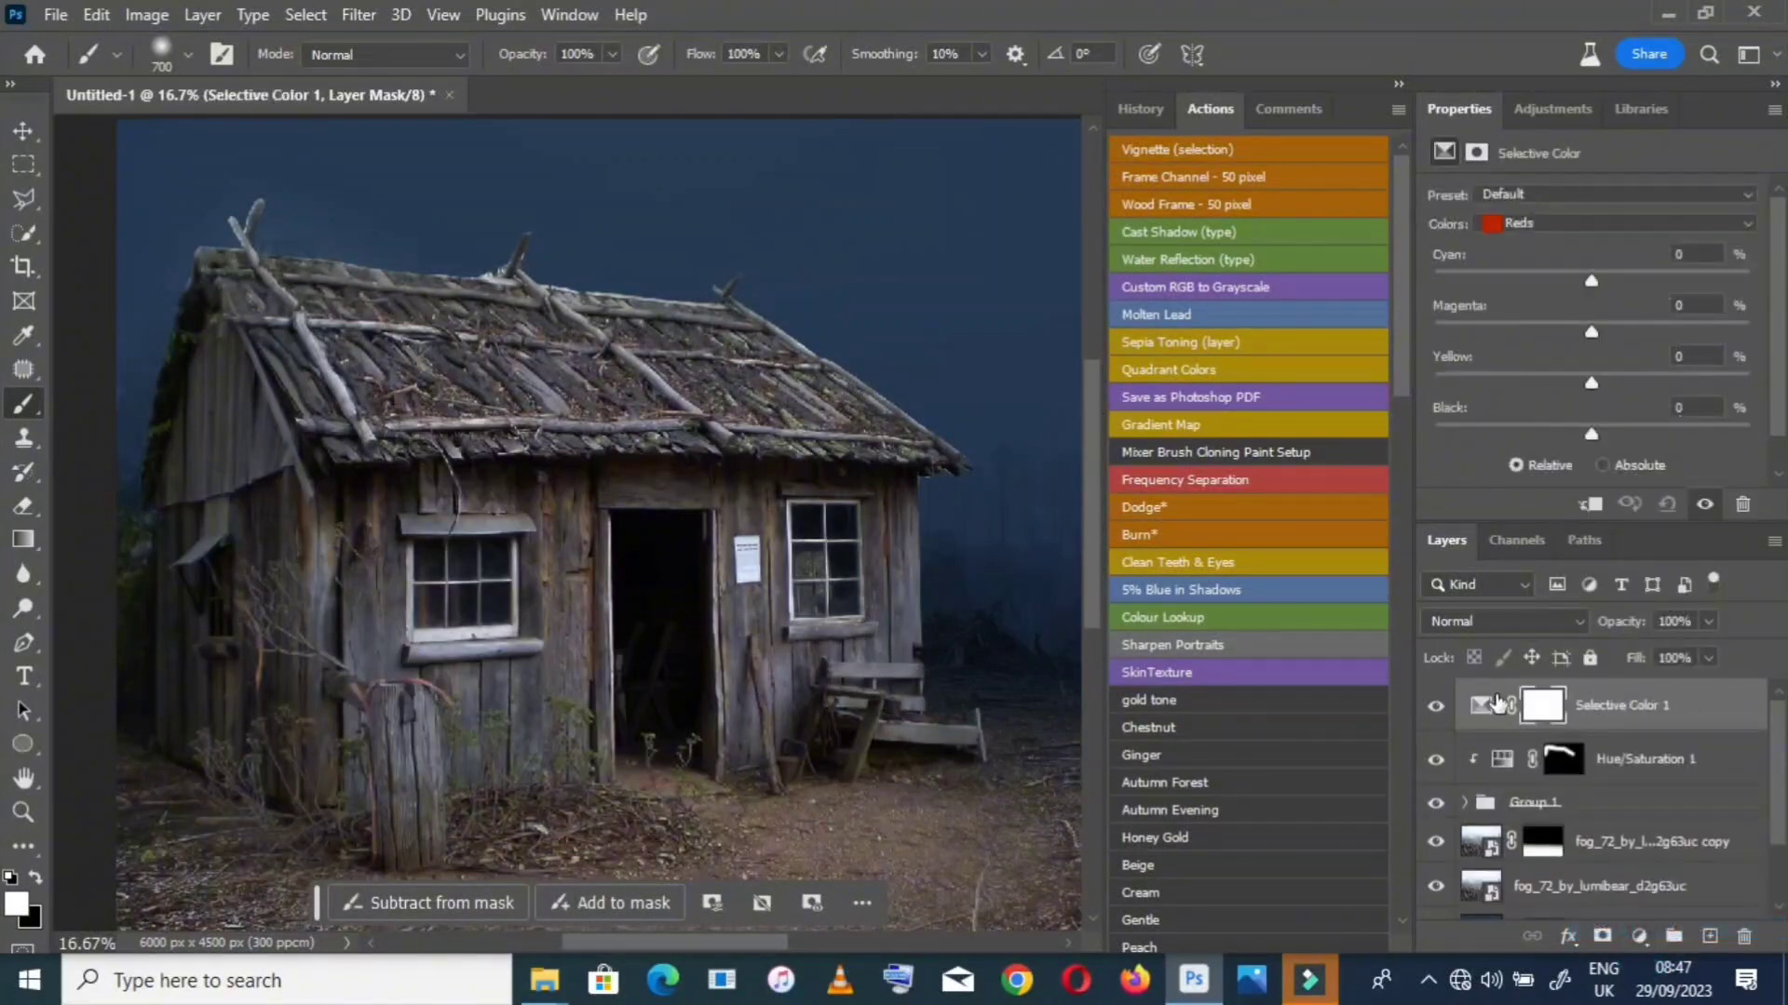
{"action": "left_click", "coordinate": [1483, 709]}
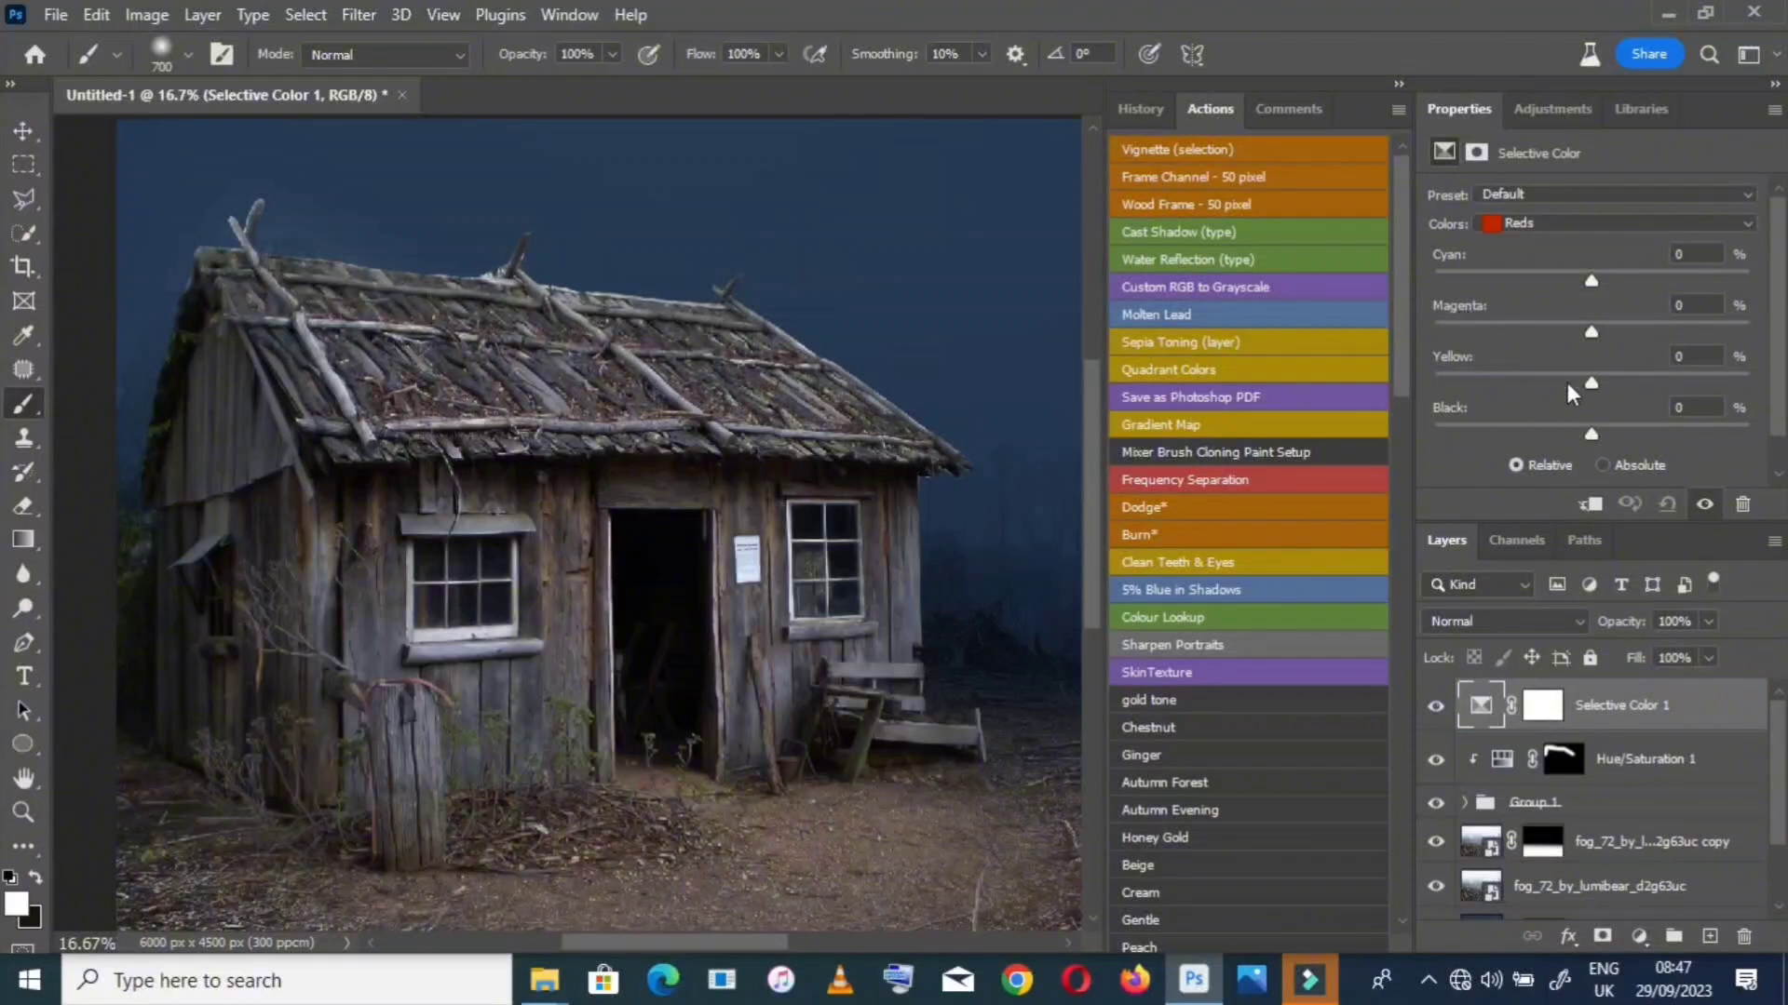
{"action": "left_click", "coordinate": [1538, 220]}
{"action": "left_click", "coordinate": [1524, 405]}
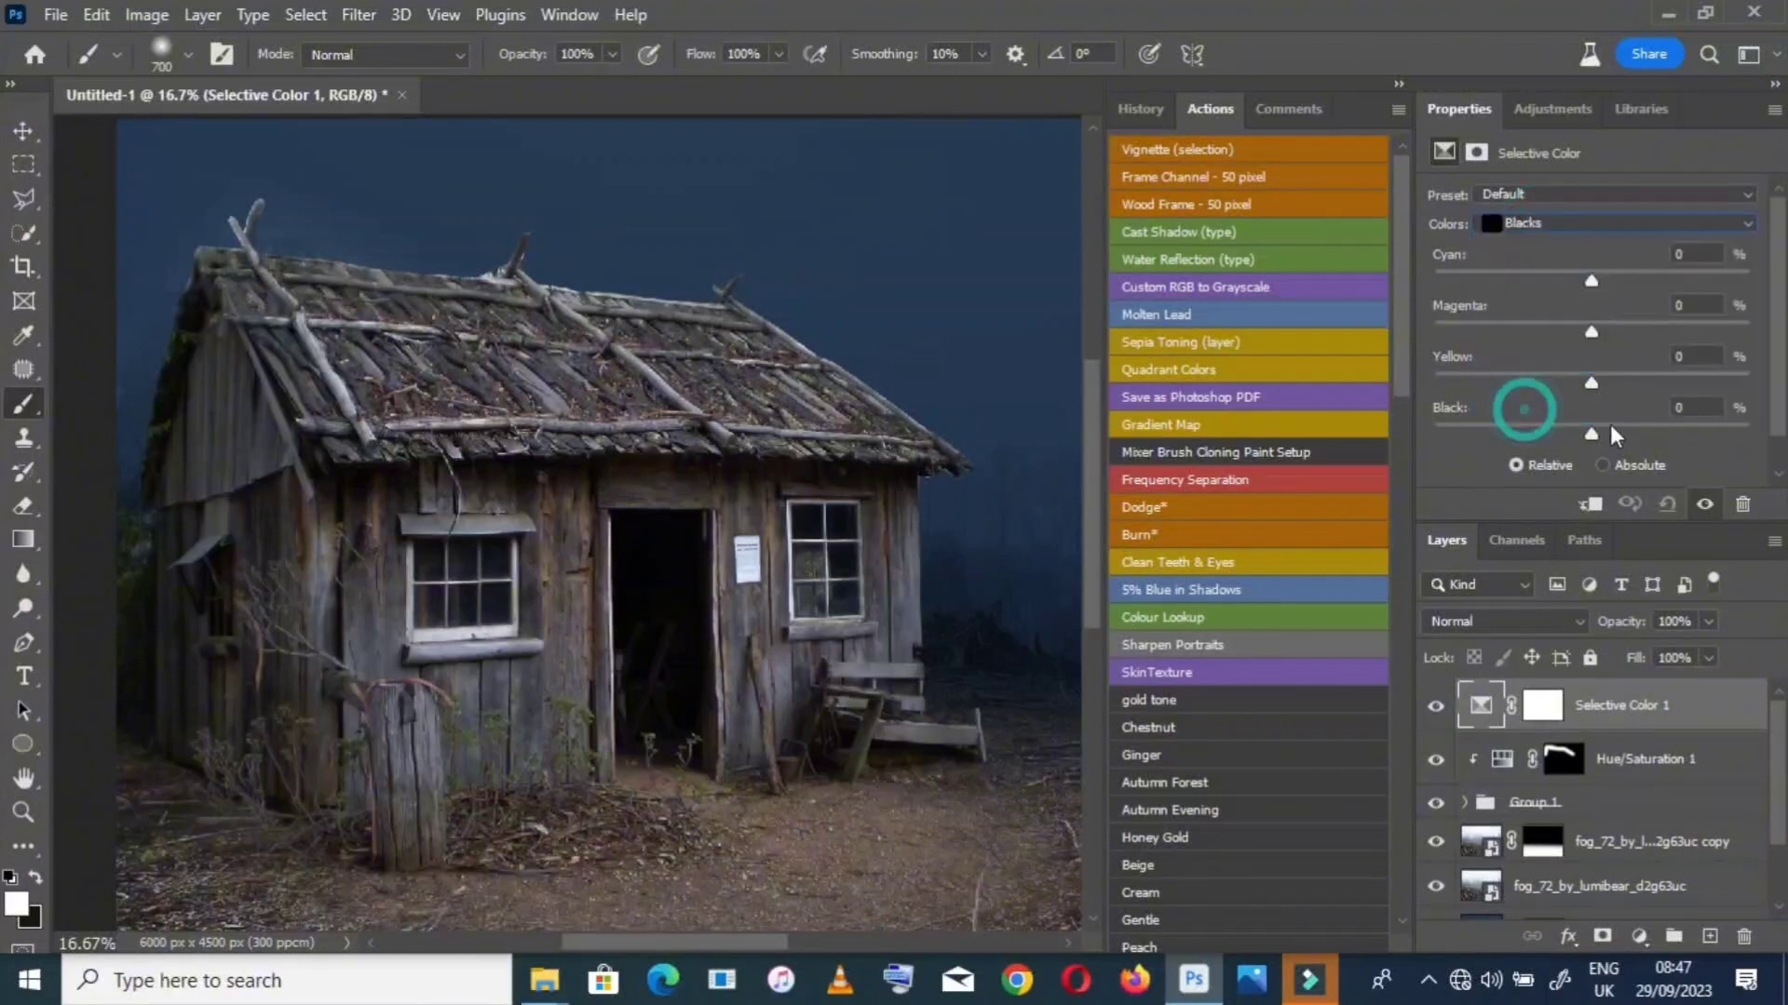
{"action": "left_click", "coordinate": [1599, 426]}
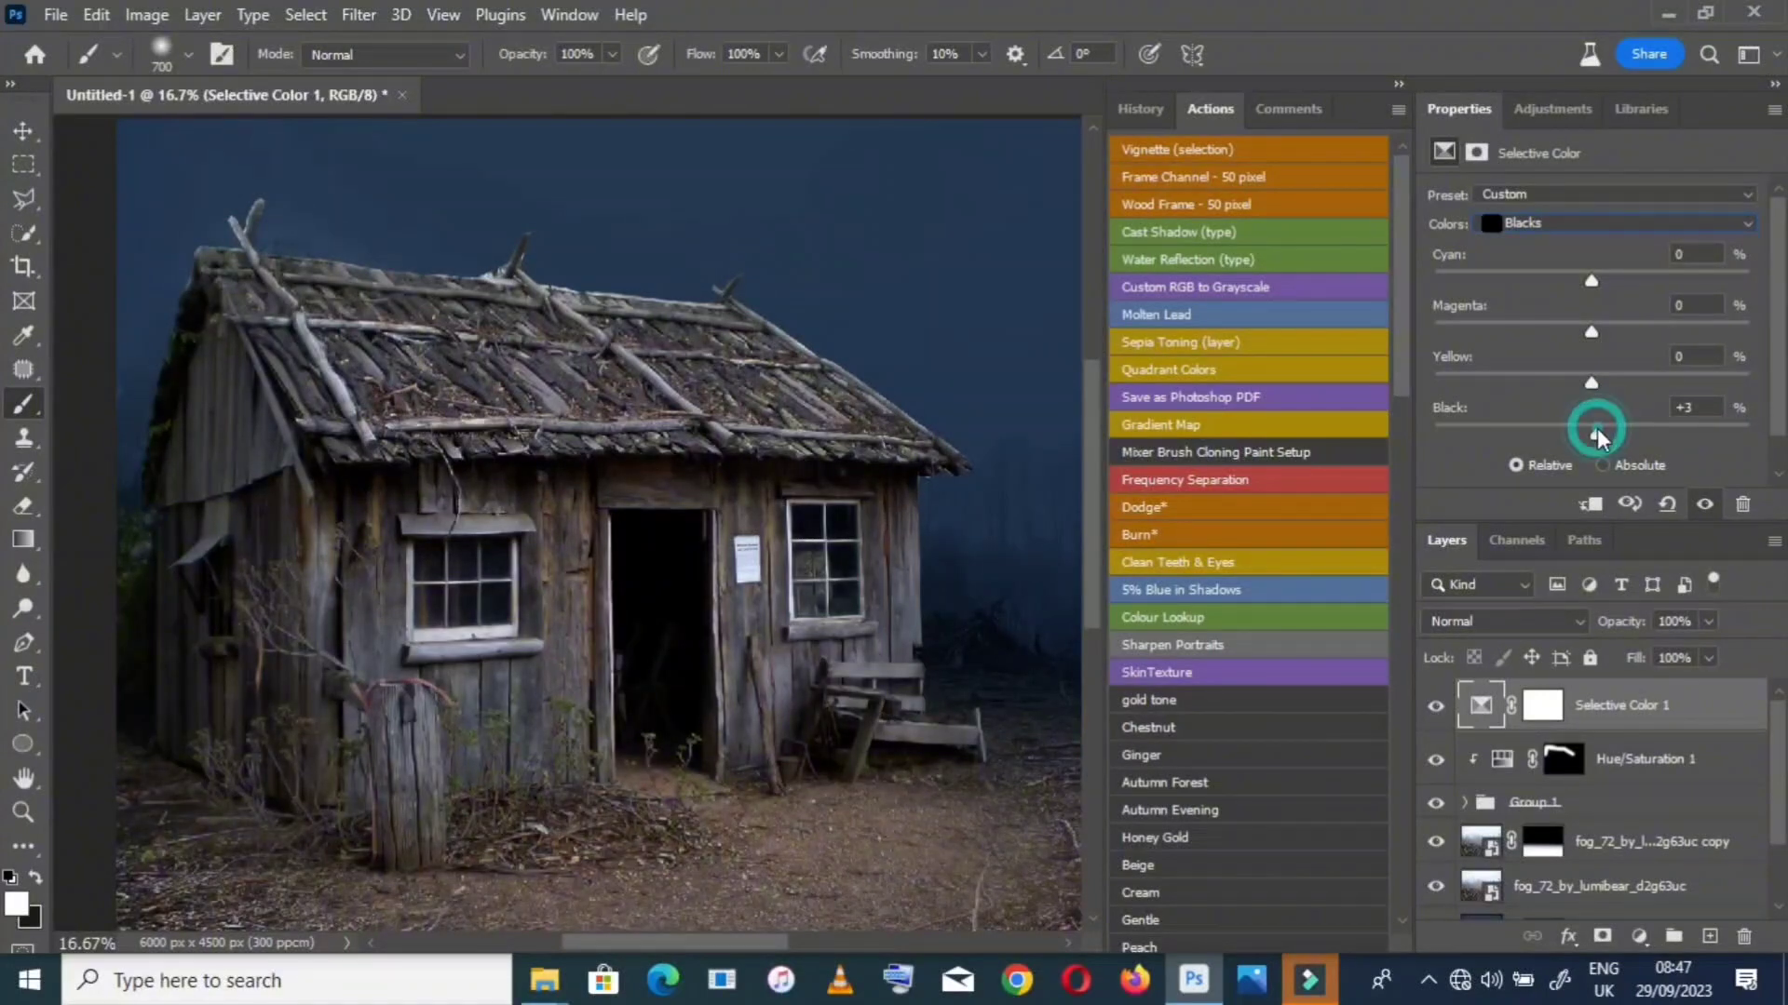
{"action": "left_click", "coordinate": [1594, 432]}
Trace a closed Pen path around the glass area of the front window left of the doorway
{"action": "left_click", "coordinate": [20, 644]}
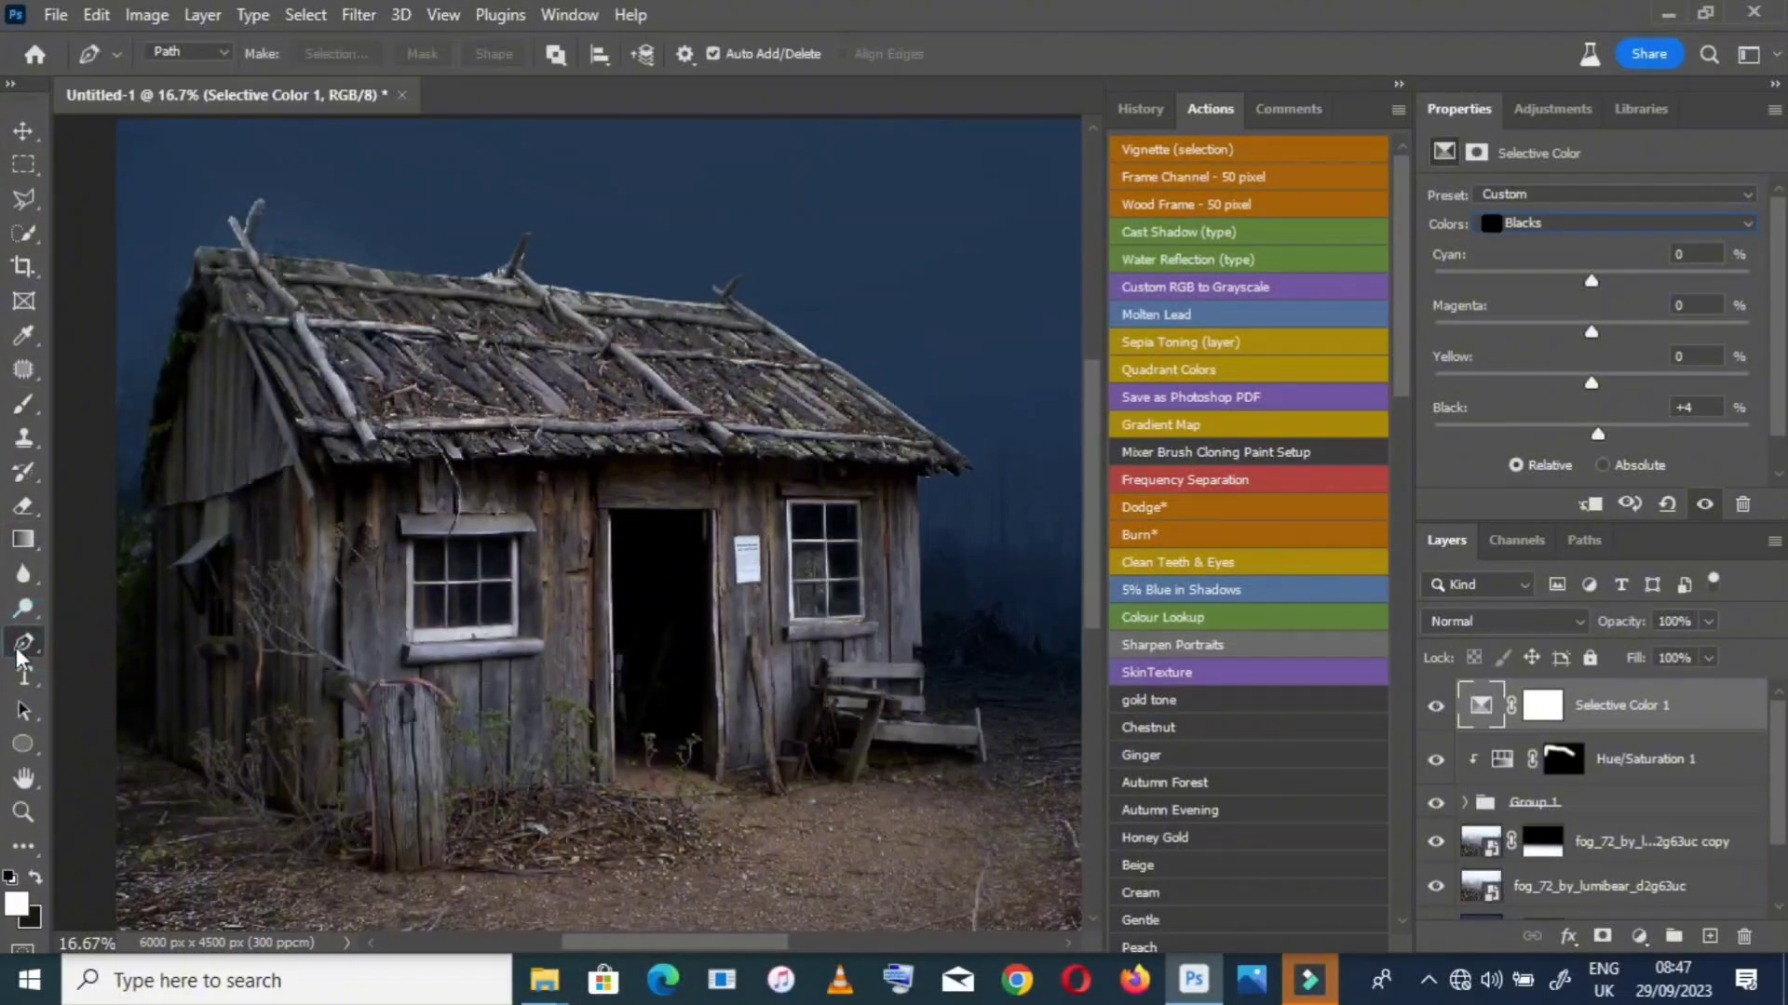
{"action": "left_click", "coordinate": [23, 810]}
{"action": "left_click", "coordinate": [484, 669]}
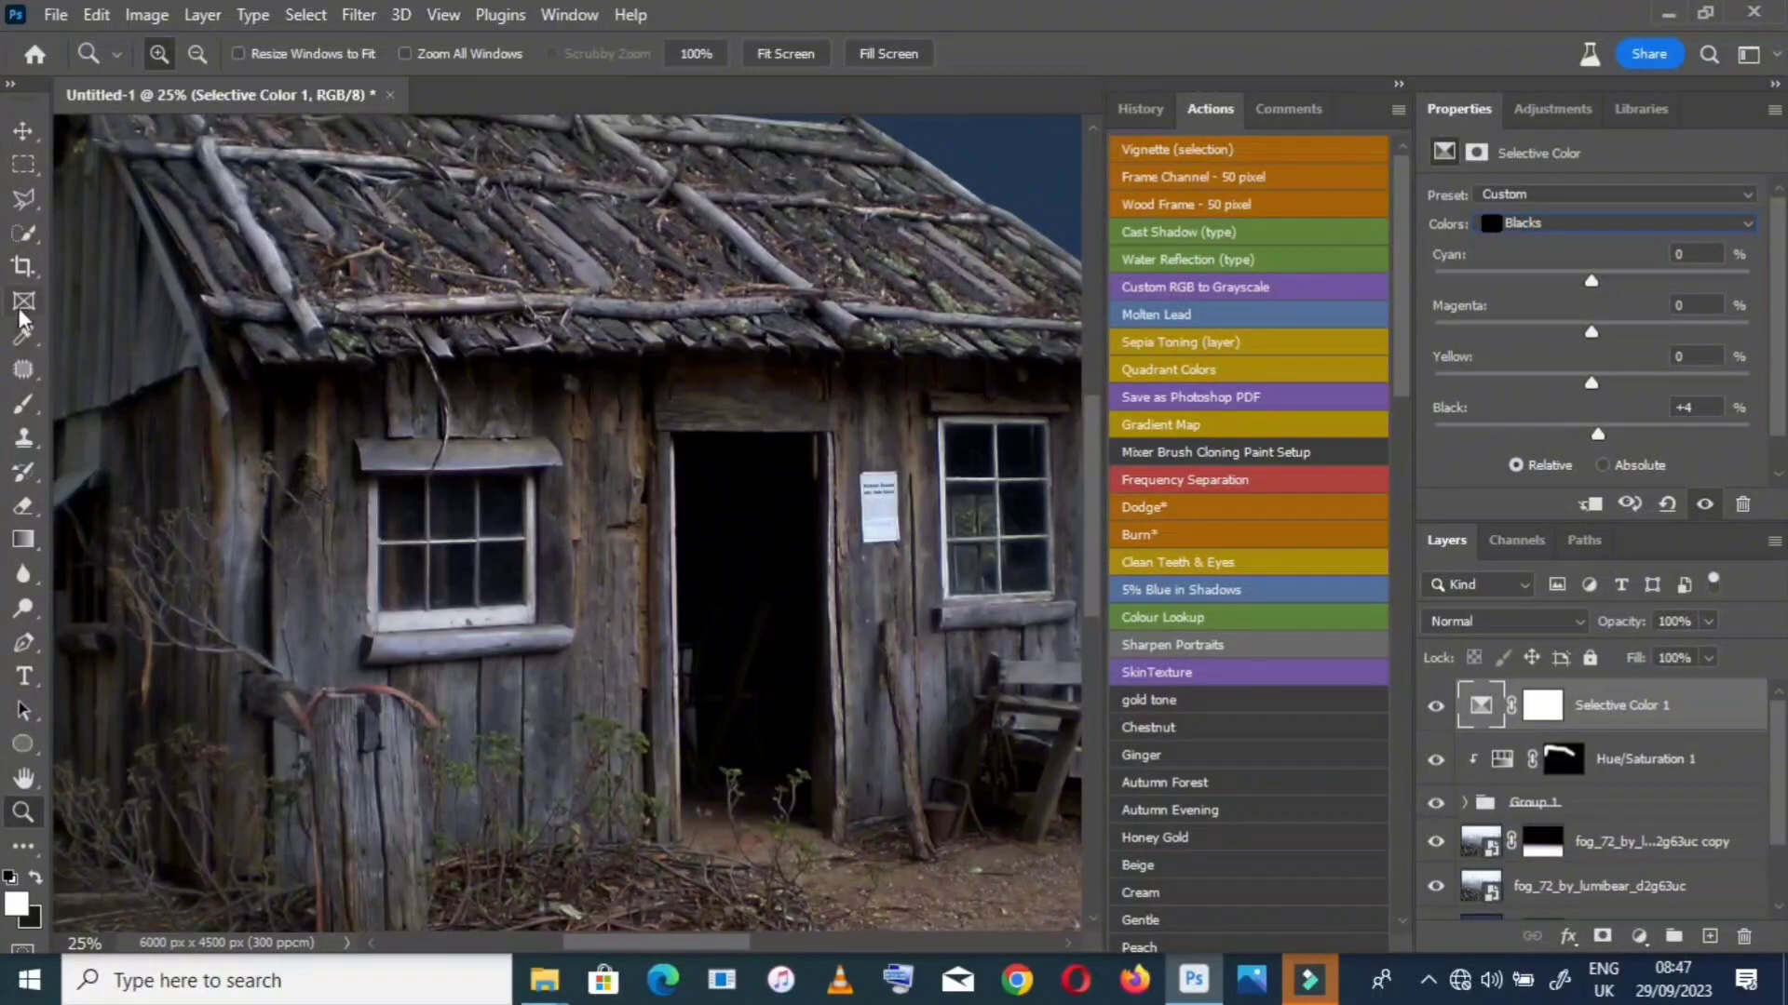
{"action": "left_click", "coordinate": [431, 560]}
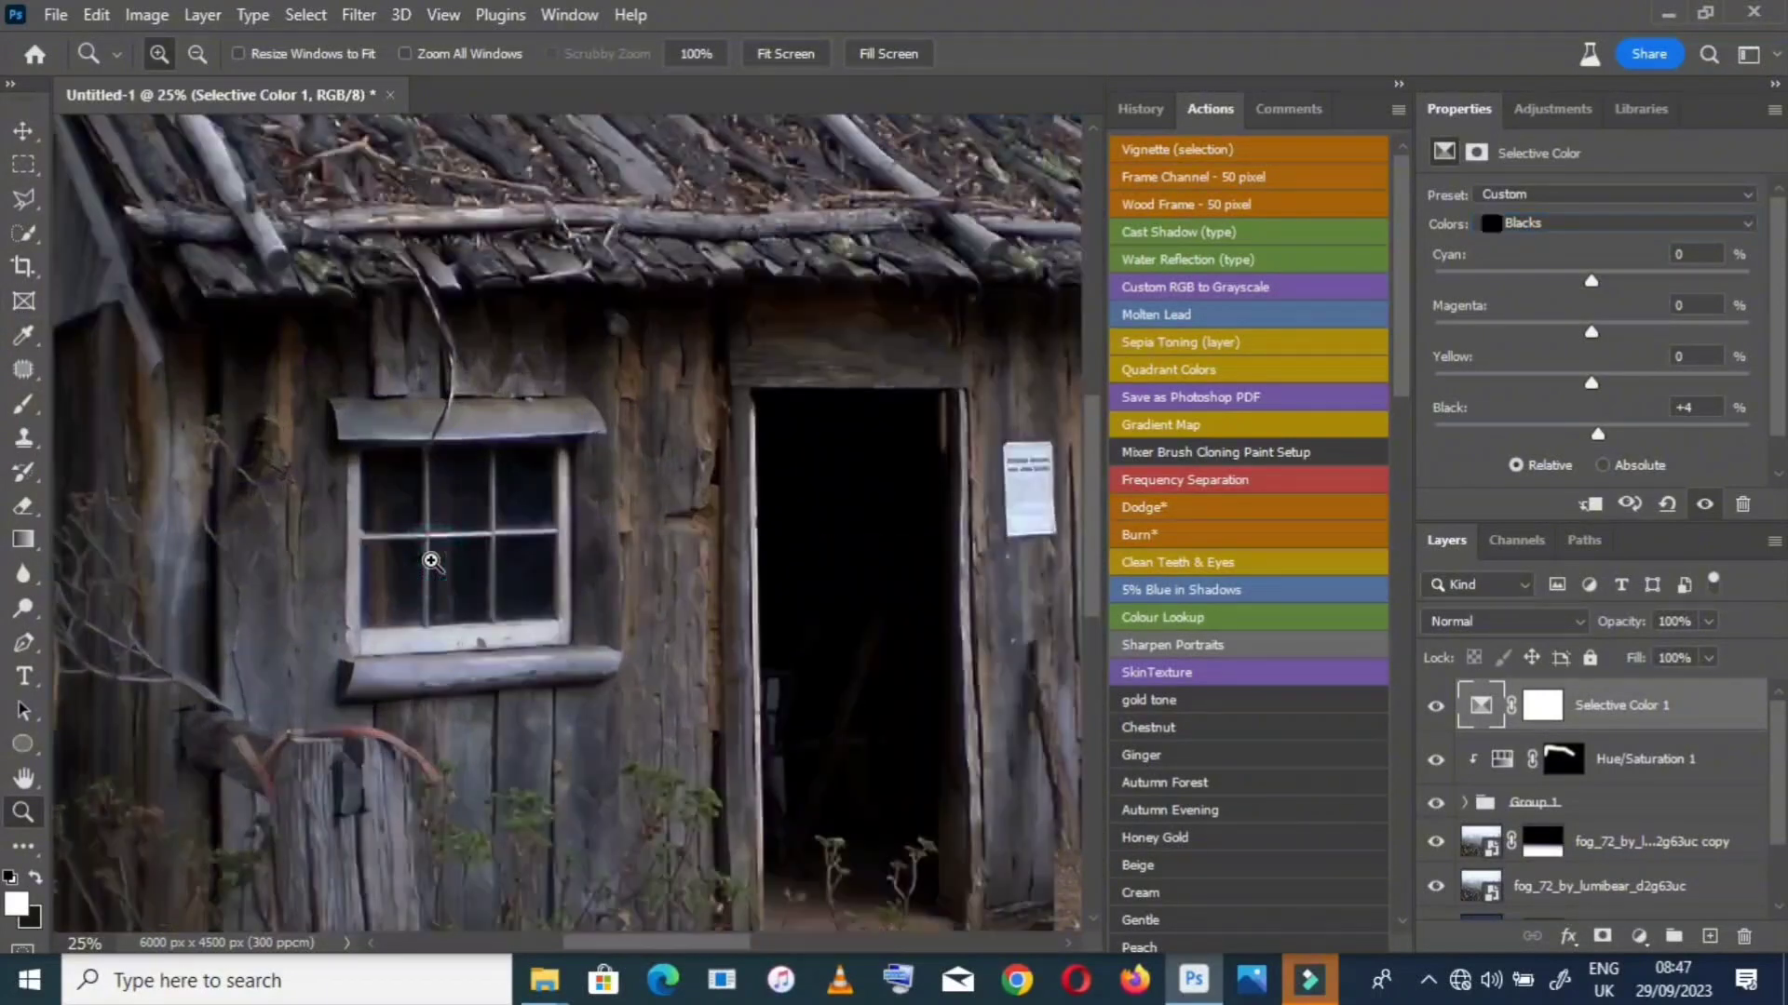
{"action": "left_click", "coordinate": [23, 642]}
{"action": "left_click", "coordinate": [361, 630]}
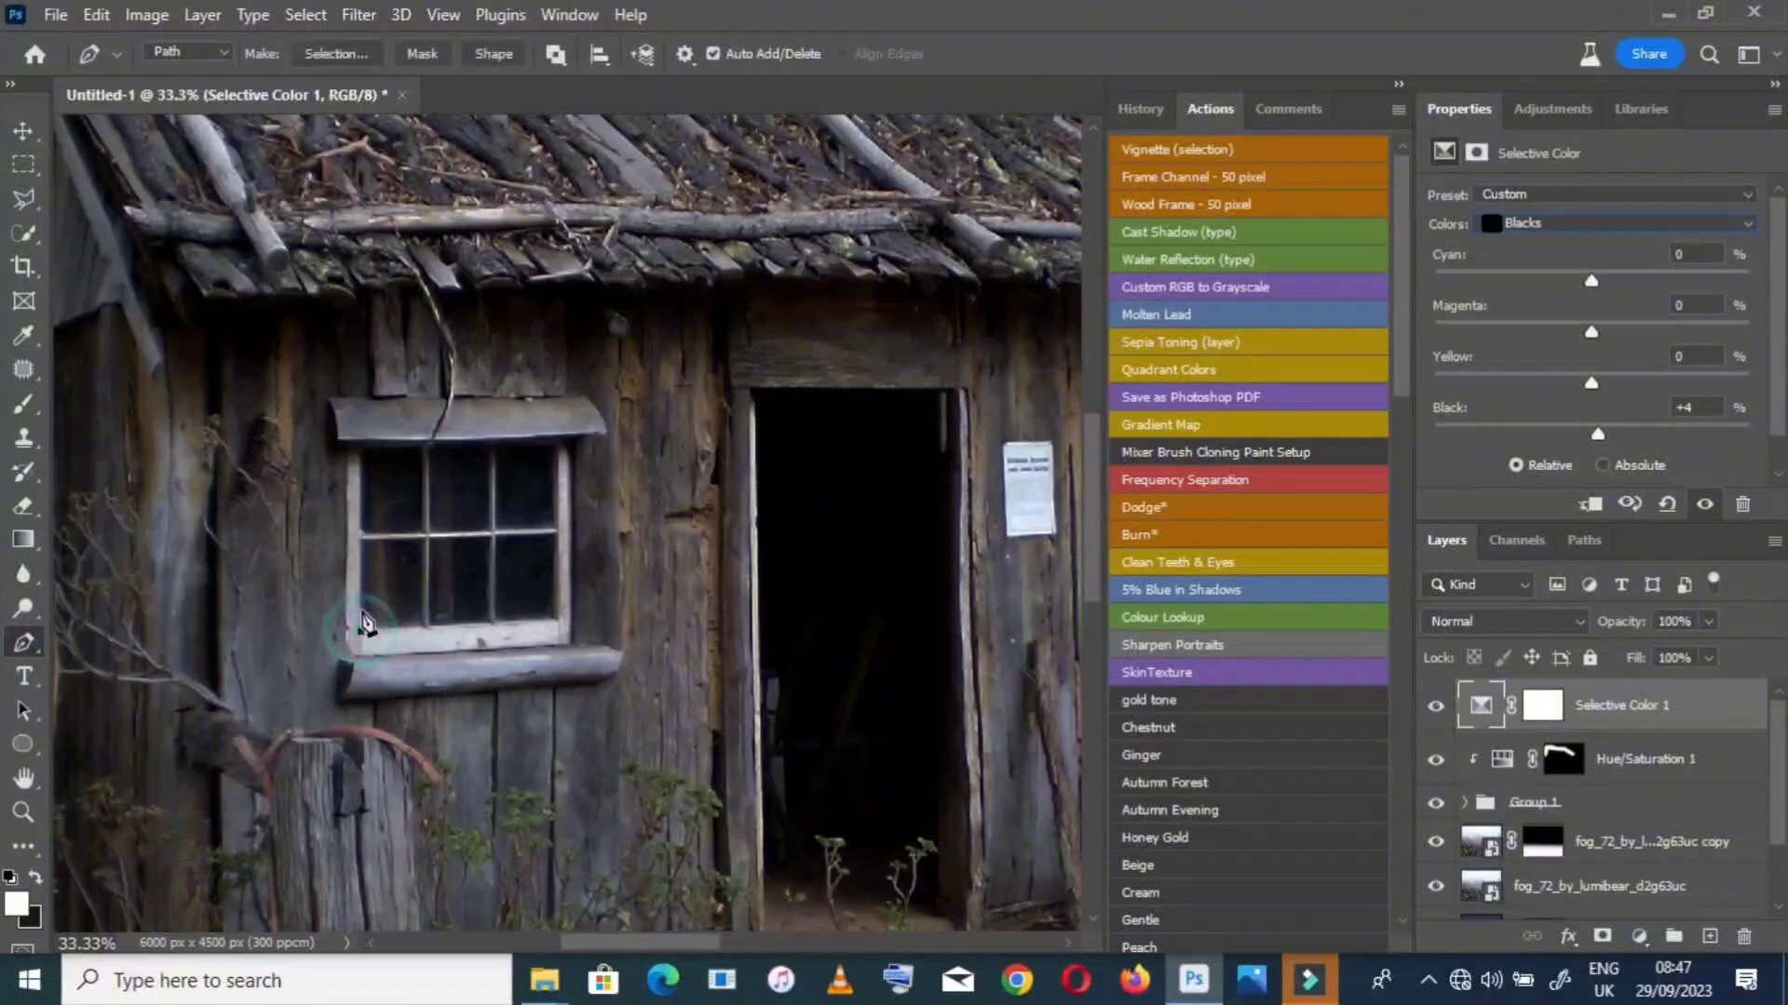
{"action": "left_click", "coordinate": [361, 553]}
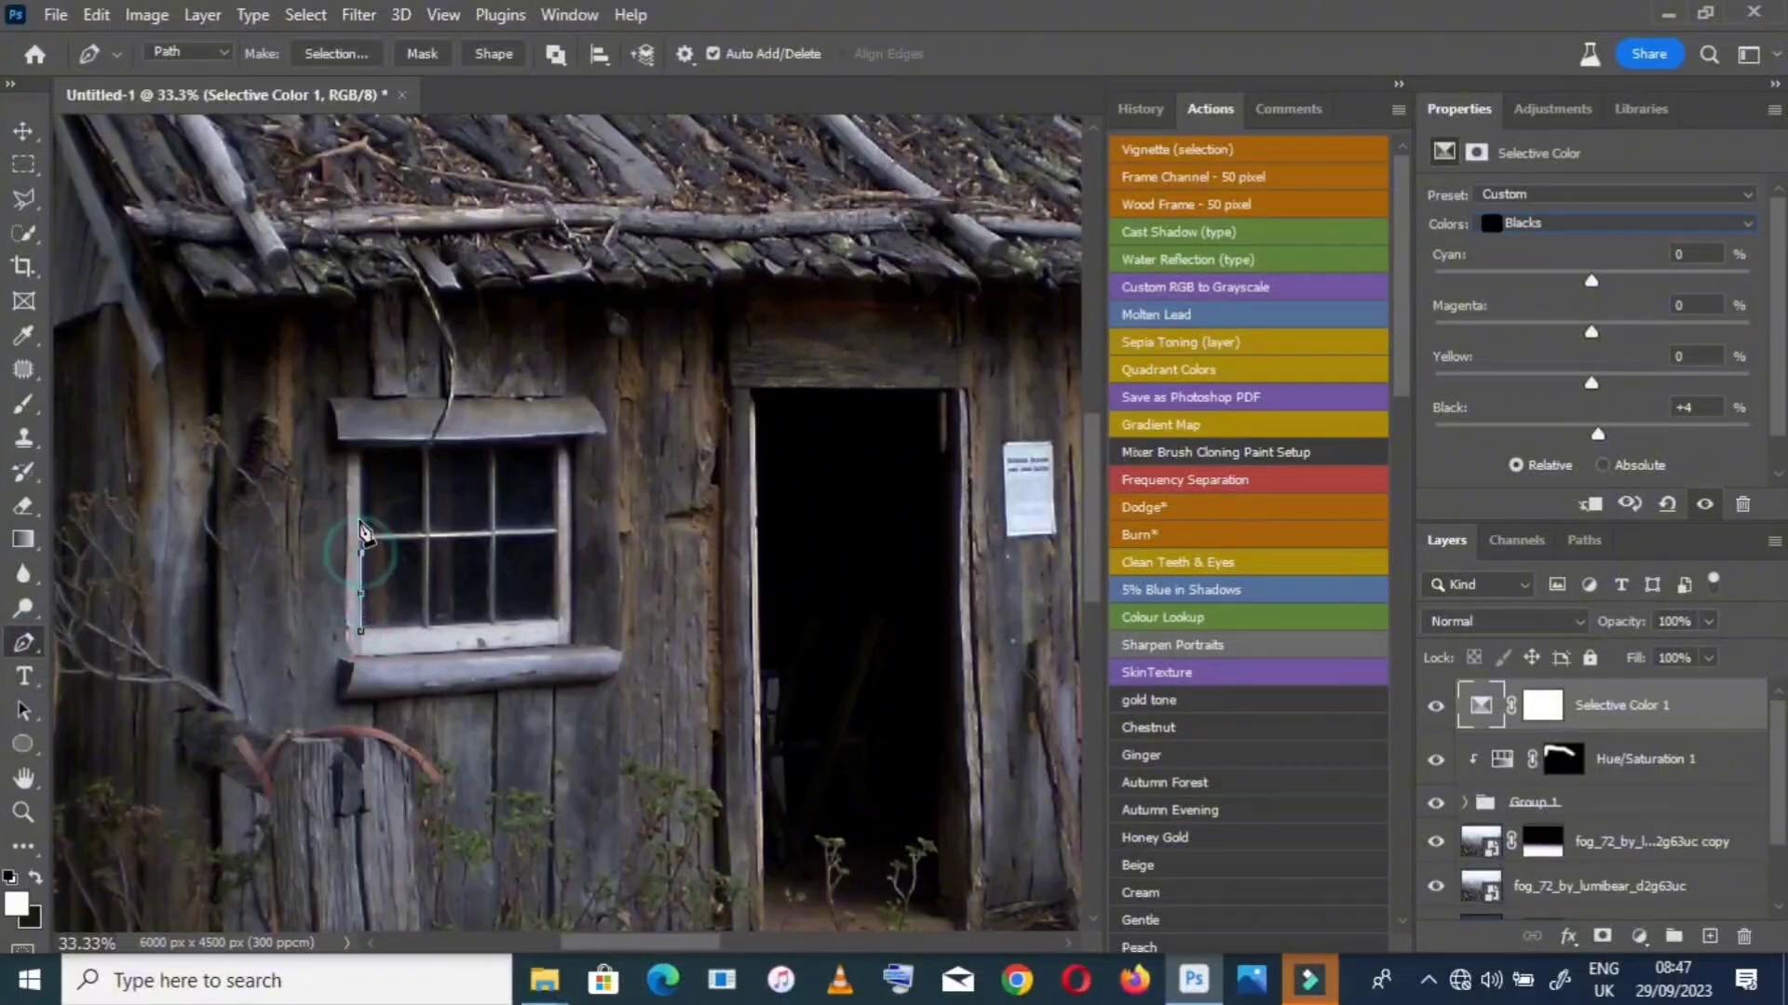
{"action": "left_click", "coordinate": [361, 501]}
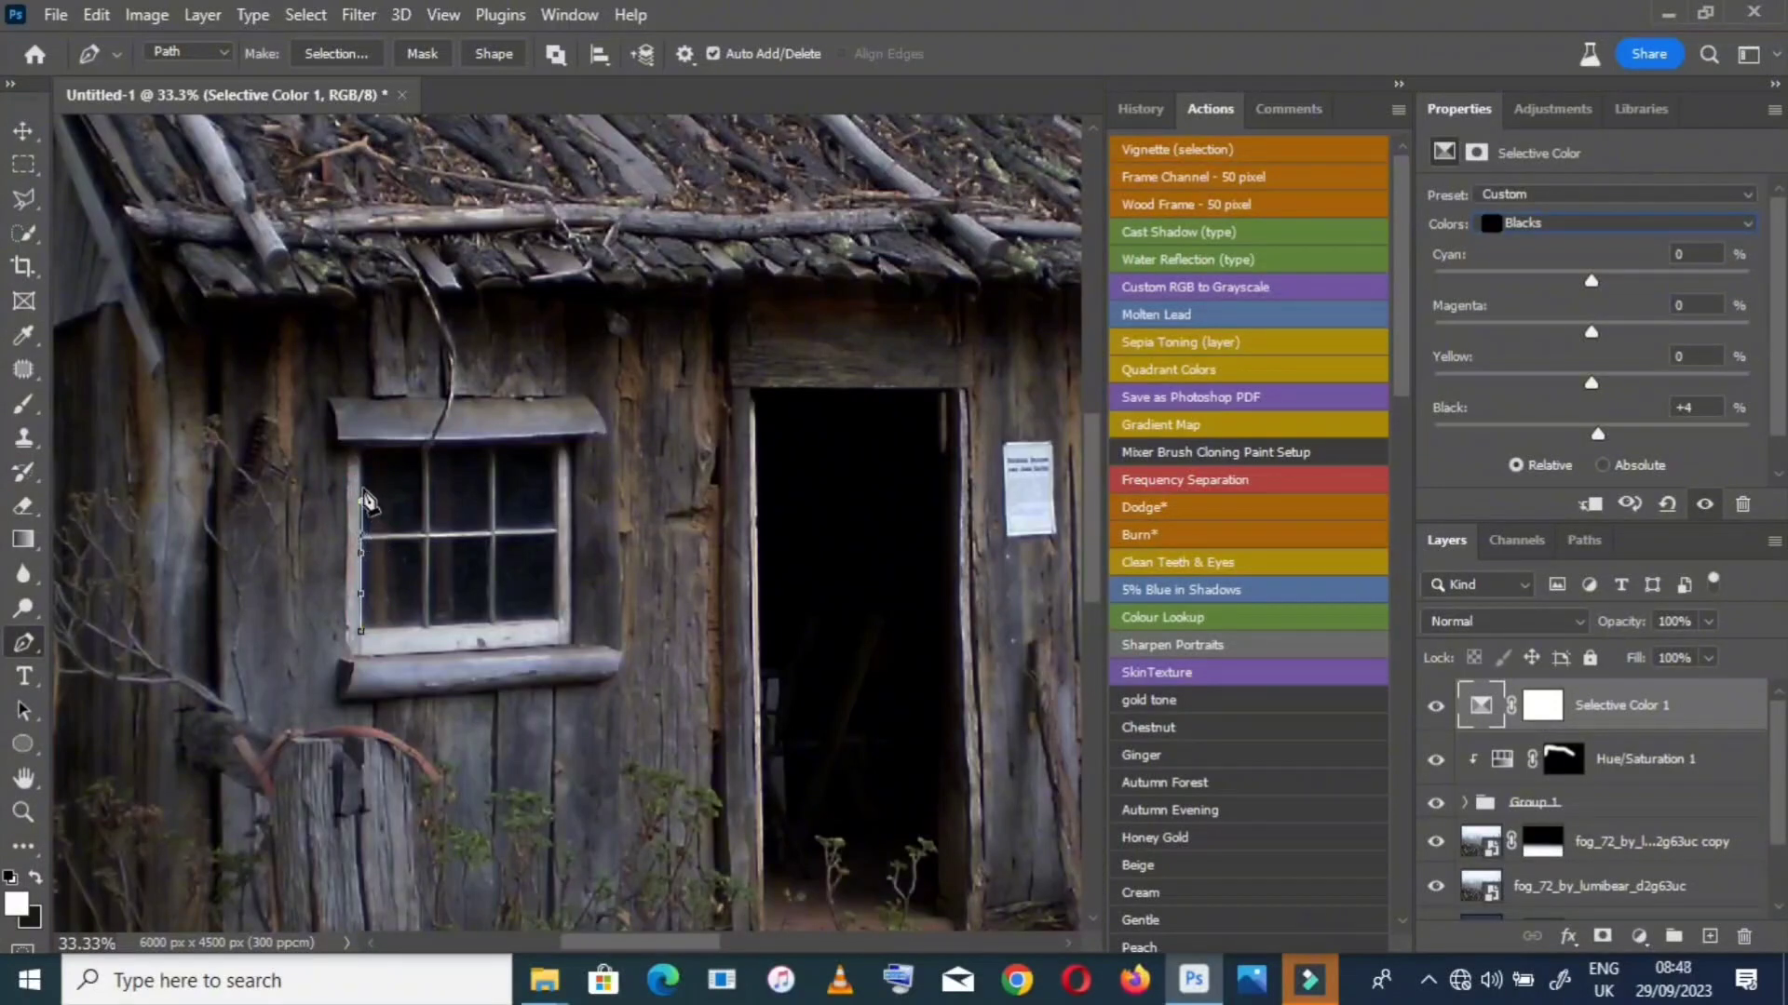
{"action": "left_click", "coordinate": [361, 488]}
{"action": "left_click", "coordinate": [362, 453]}
{"action": "left_click", "coordinate": [426, 448]}
{"action": "left_click", "coordinate": [485, 448]}
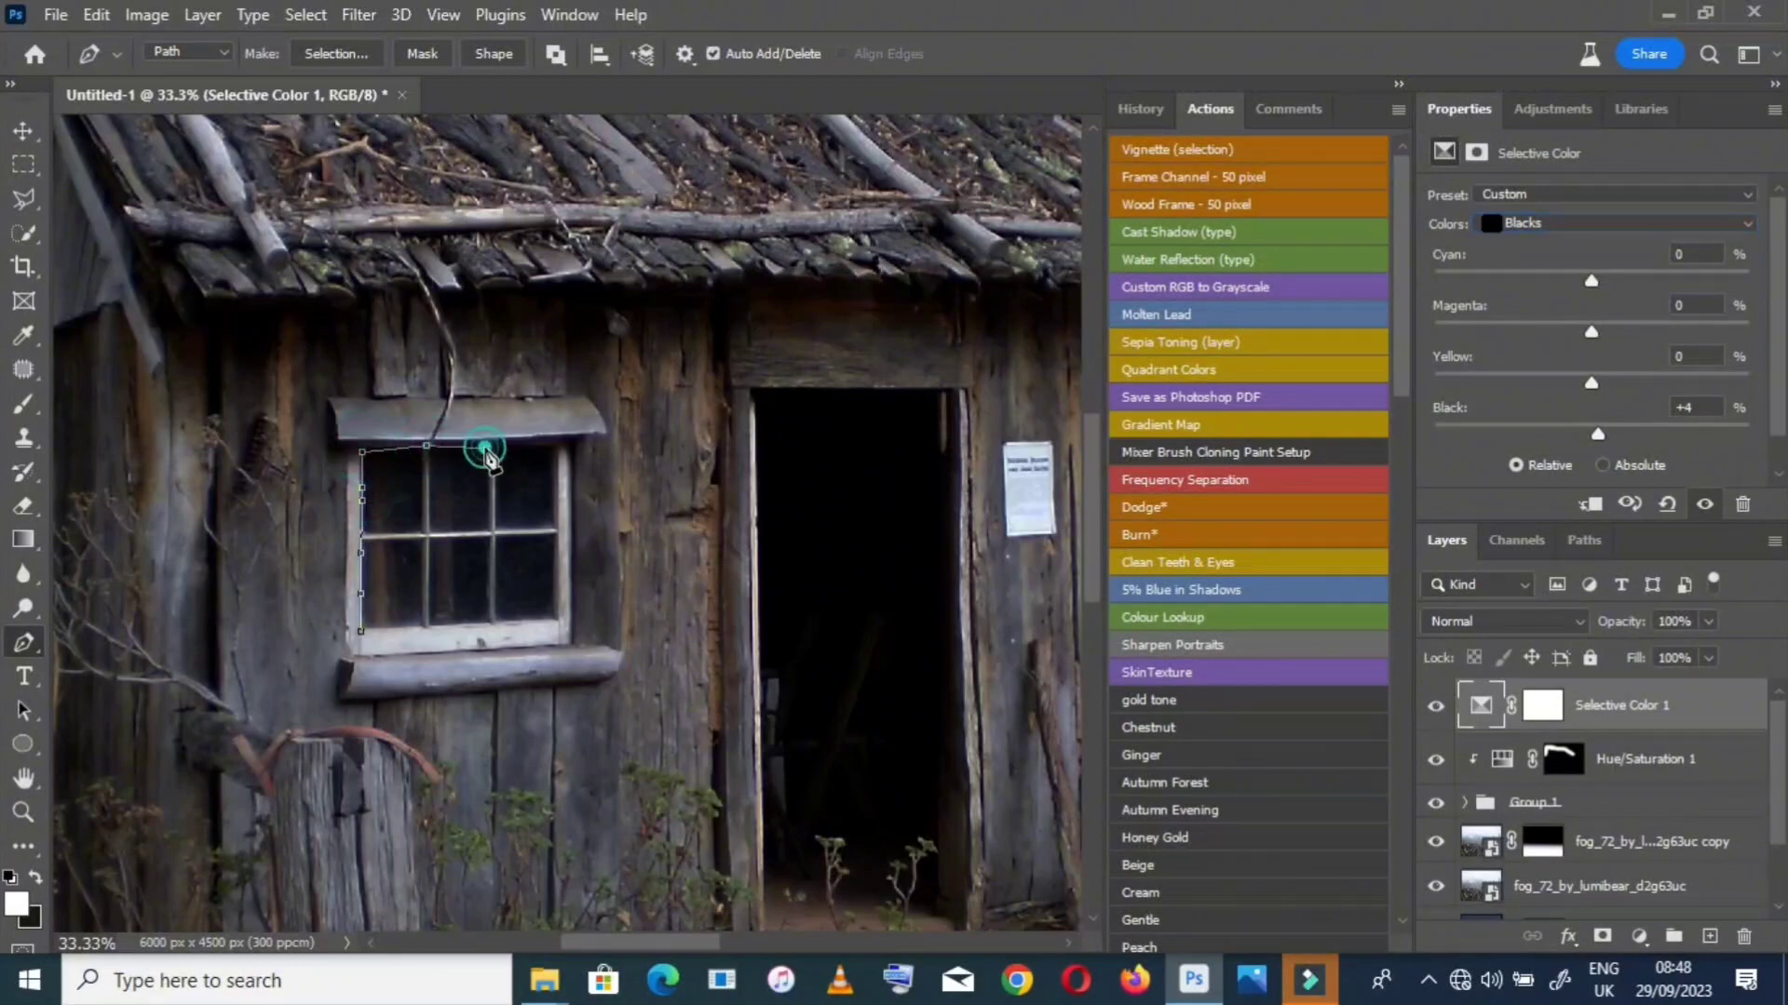
{"action": "left_click", "coordinate": [554, 448]}
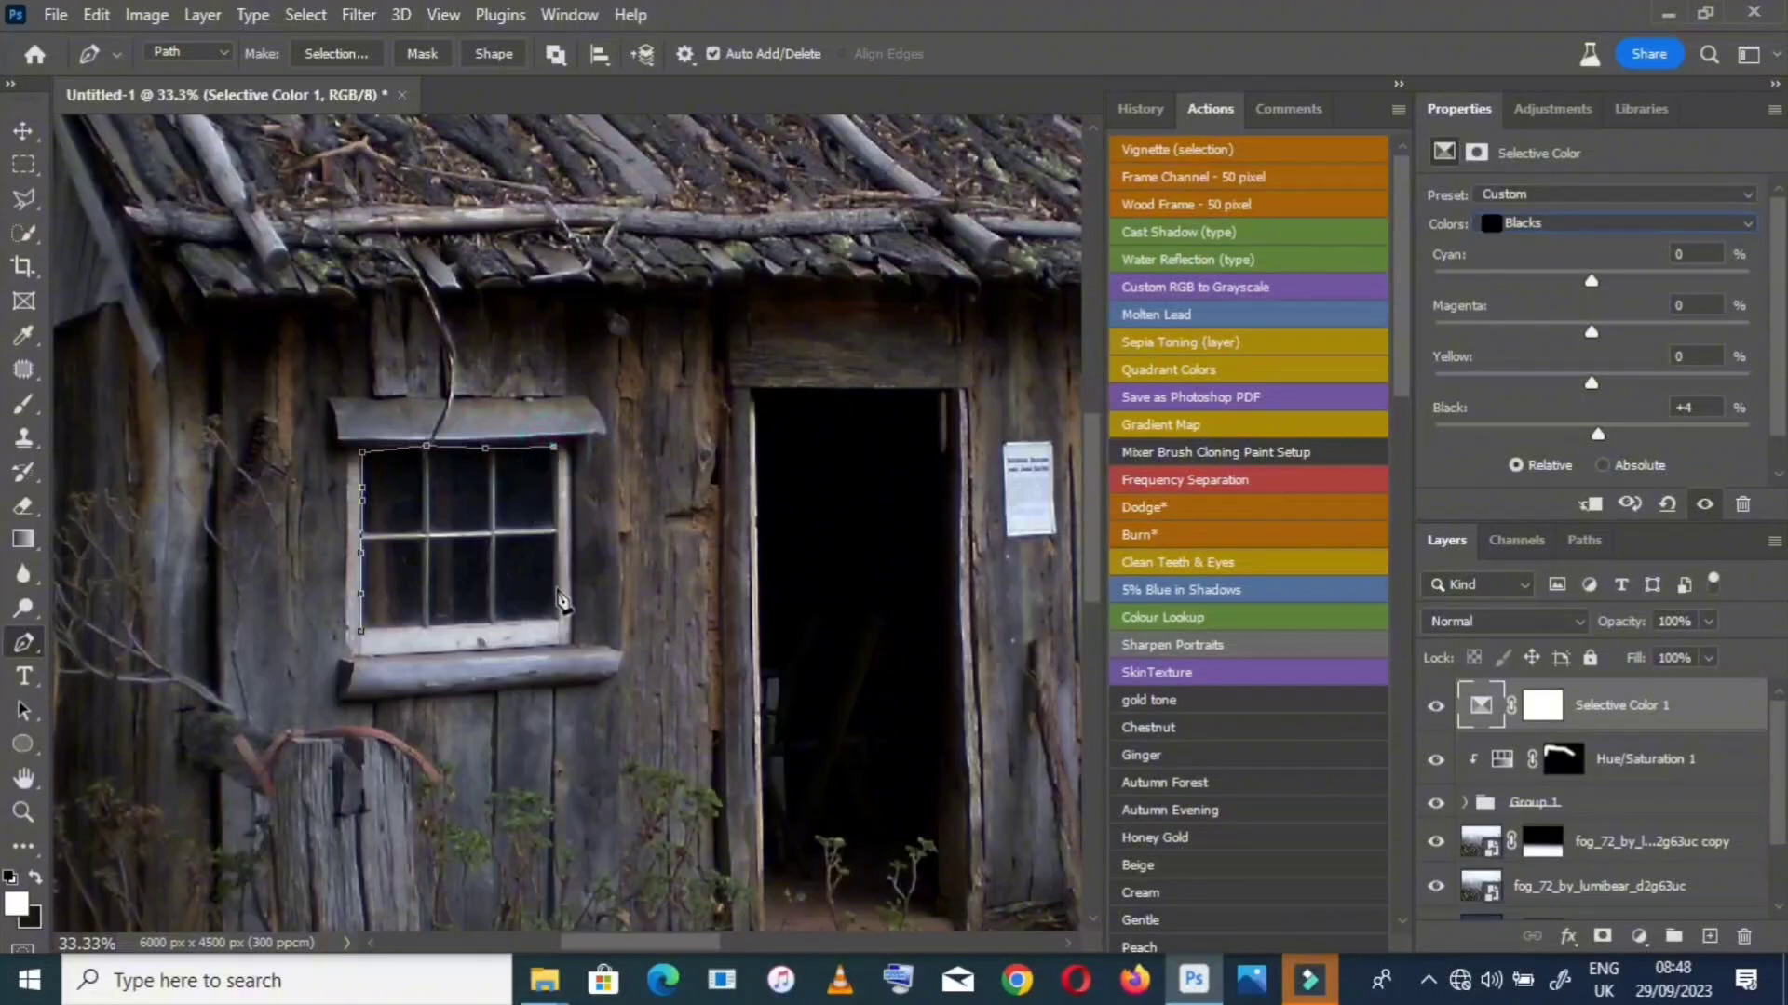
{"action": "left_click", "coordinate": [557, 617]}
{"action": "left_click", "coordinate": [361, 631]}
Trace a closed Pen path around the dark doorway opening, from the lintel down to the threshold
{"action": "left_click_drag", "start_coordinate": [675, 943], "coordinate": [707, 943]}
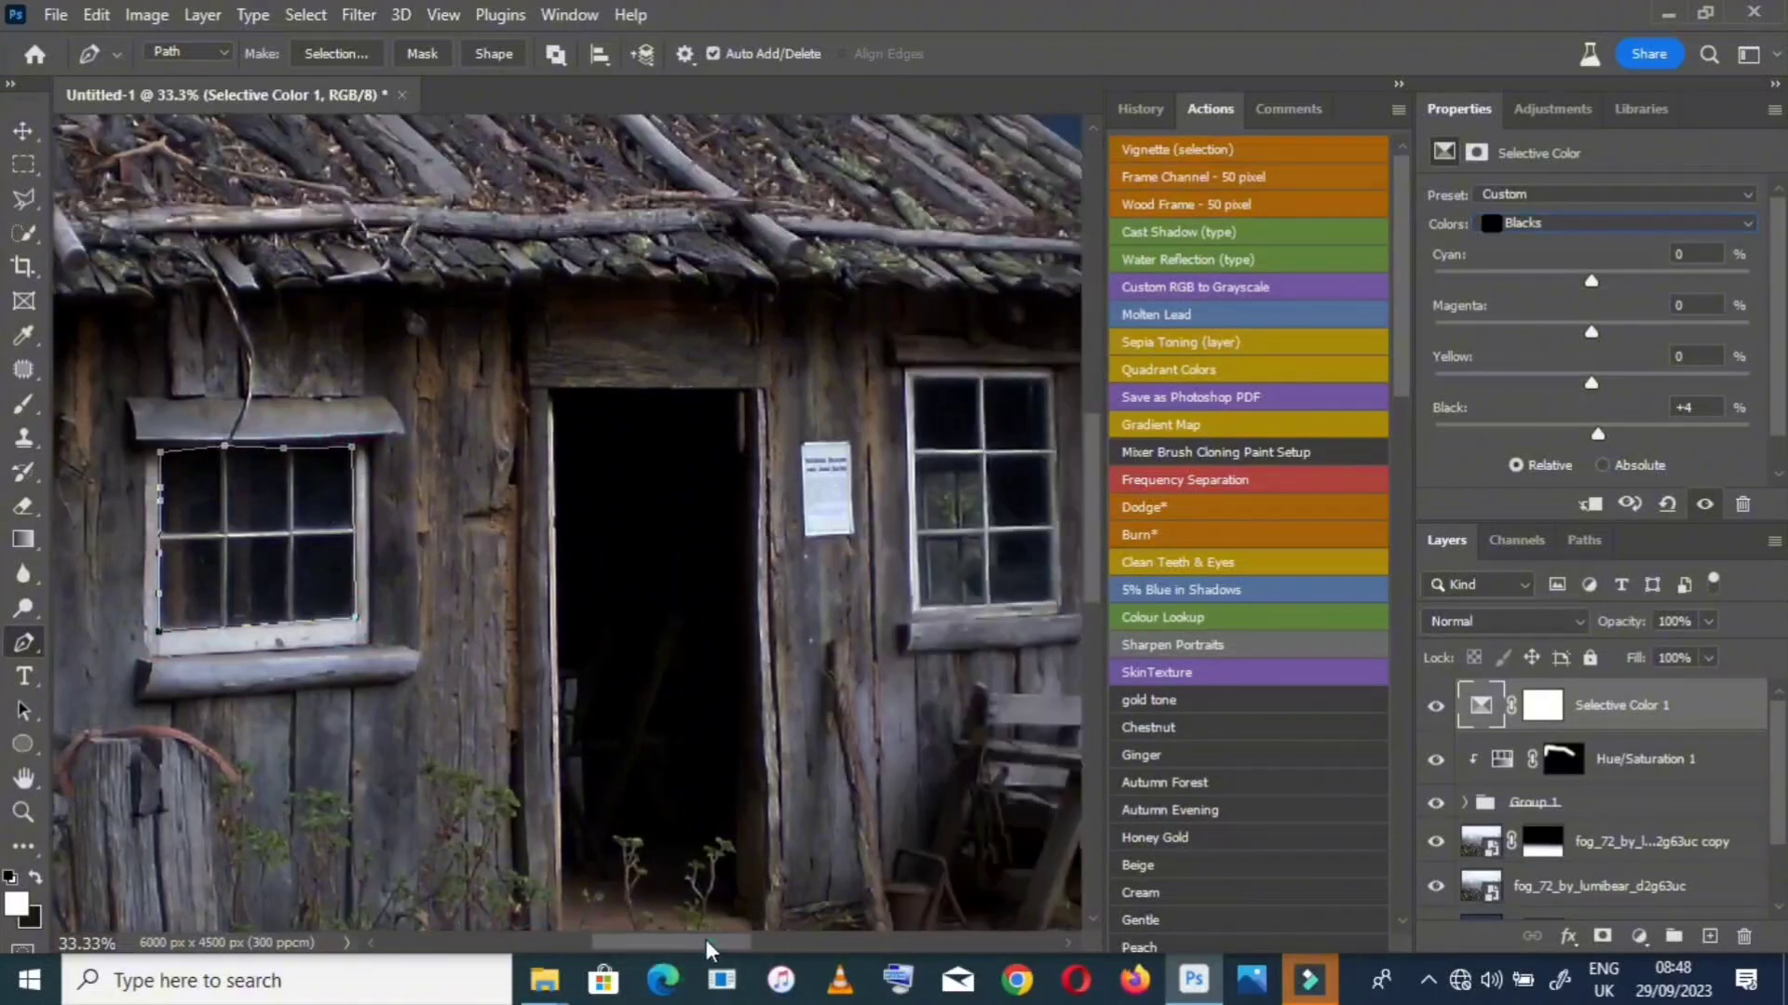
{"action": "left_click", "coordinate": [550, 392]}
{"action": "scroll", "coordinate": [521, 875], "scroll_direction": "down", "scroll_amount": 1}
{"action": "left_click", "coordinate": [555, 616]}
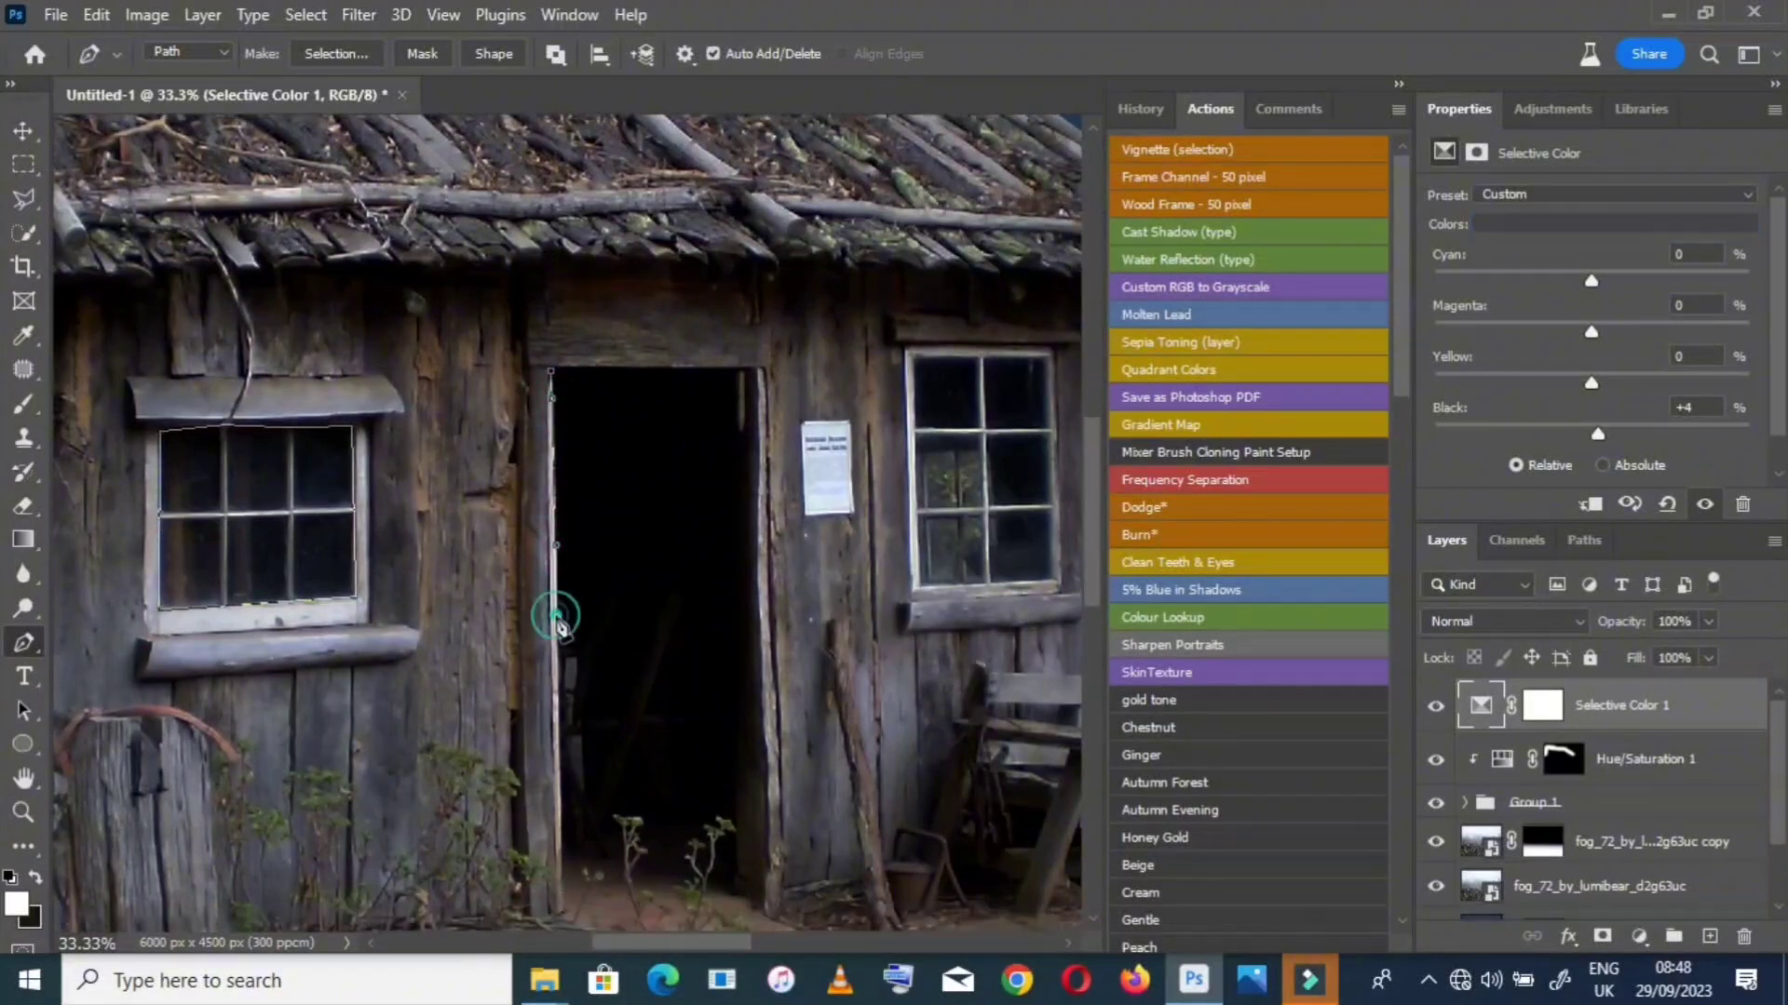
{"action": "left_click", "coordinate": [562, 823]}
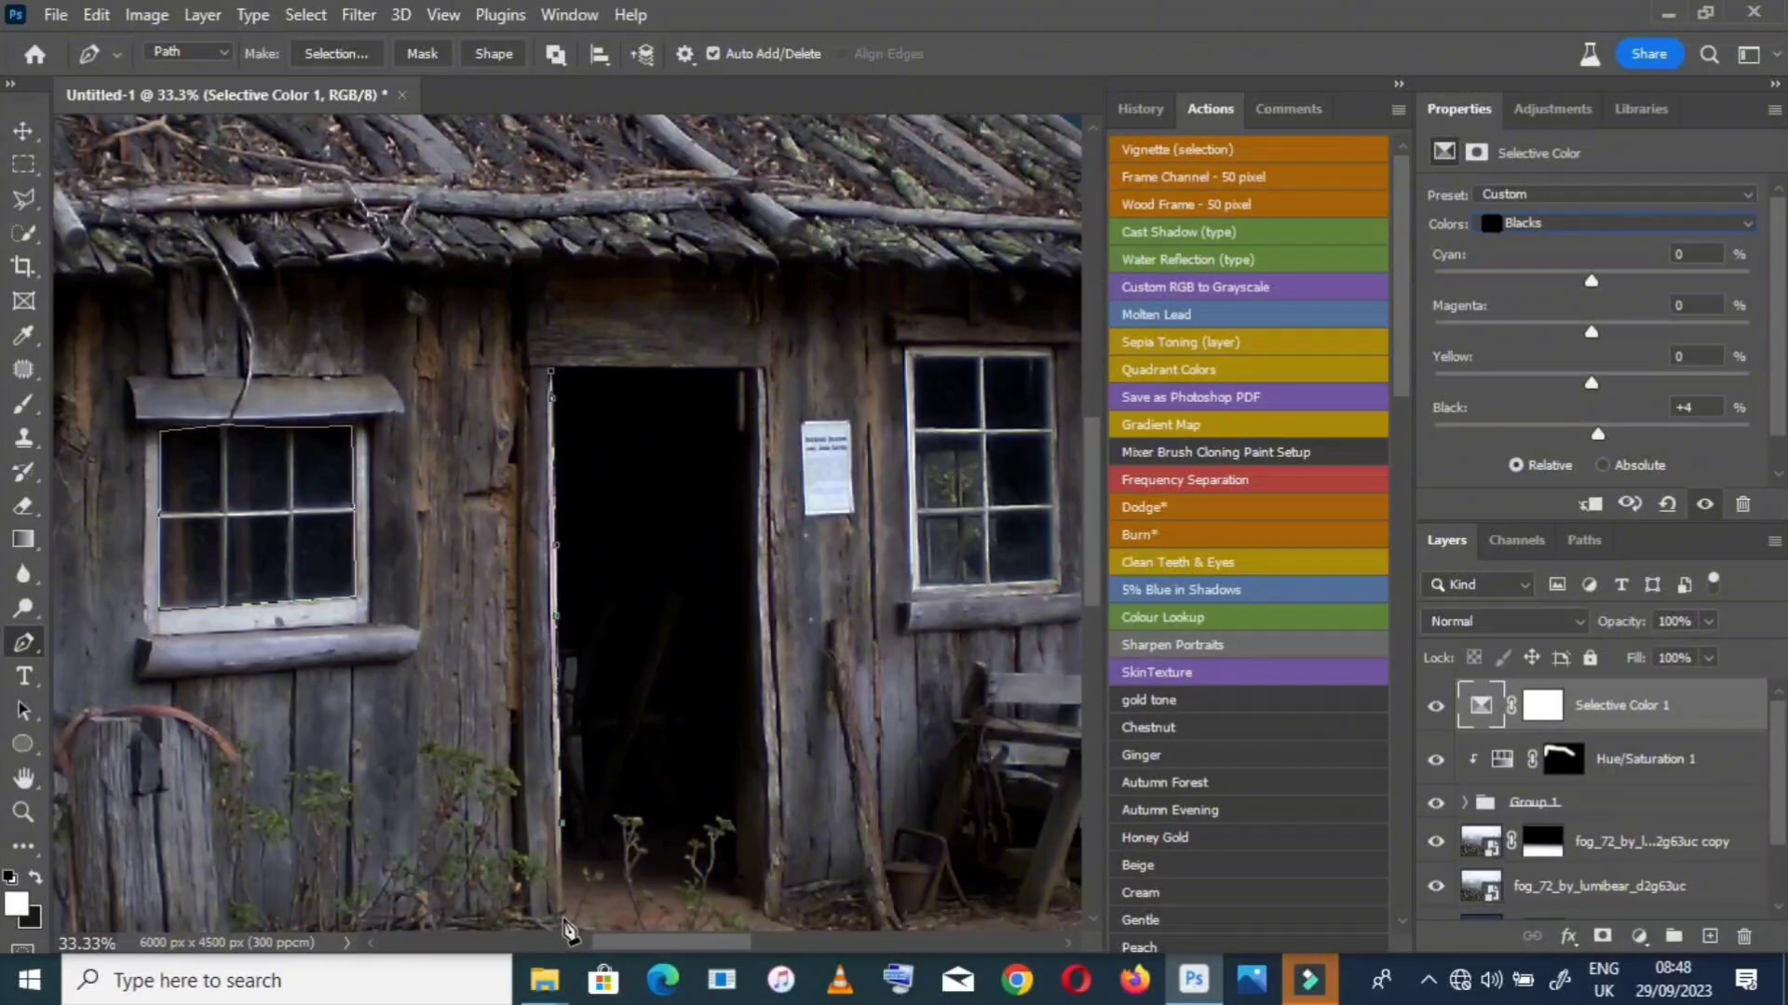
{"action": "left_click", "coordinate": [562, 914]}
{"action": "scroll", "coordinate": [568, 917], "scroll_direction": "down", "scroll_amount": 3}
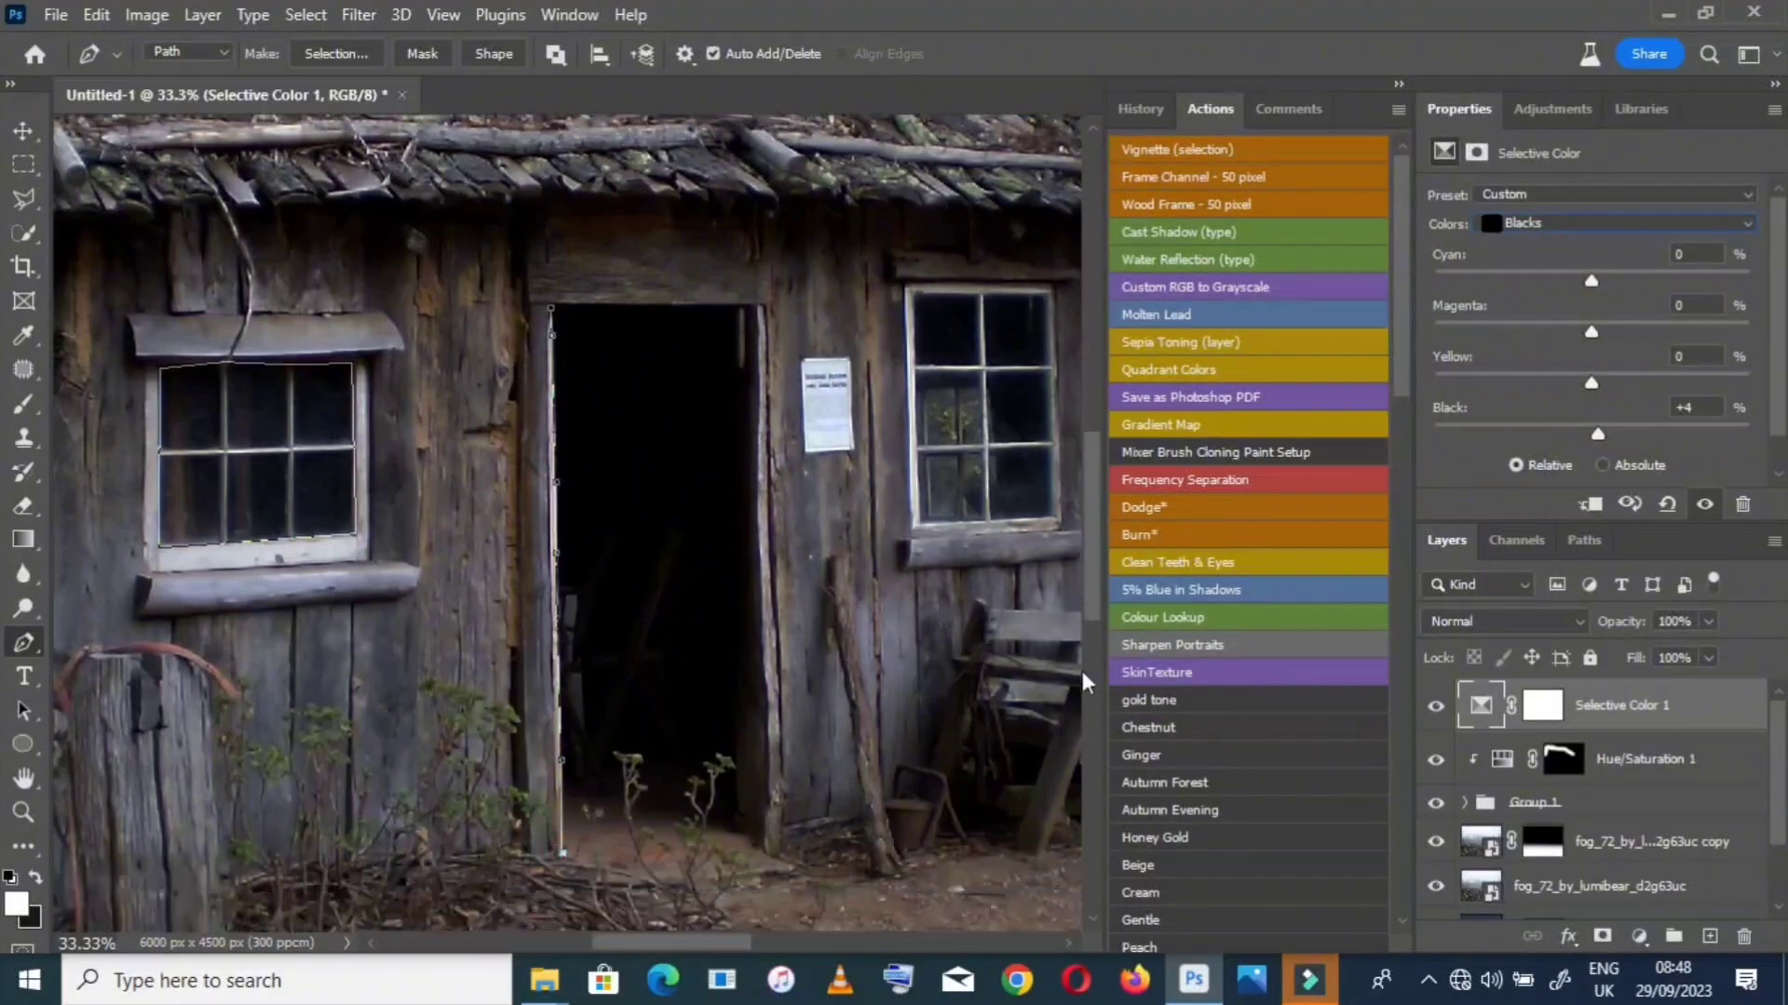
{"action": "left_click", "coordinate": [587, 872]}
{"action": "left_click", "coordinate": [764, 849]}
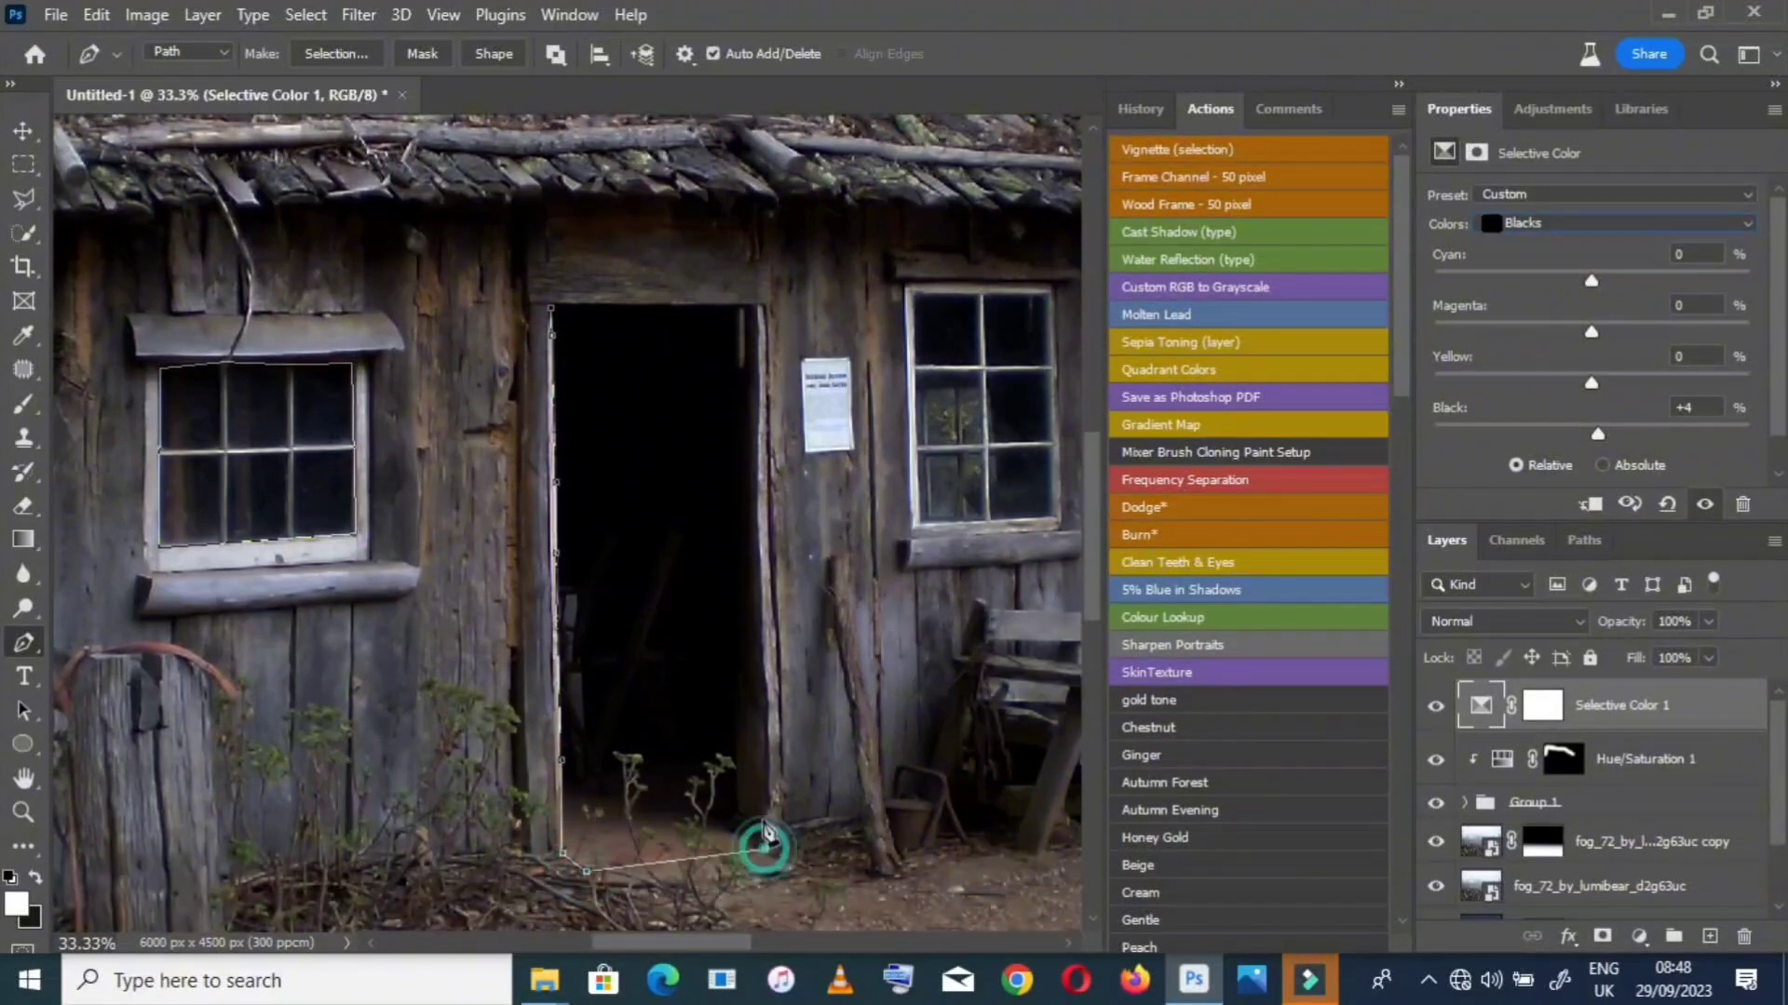
{"action": "left_click", "coordinate": [773, 802]}
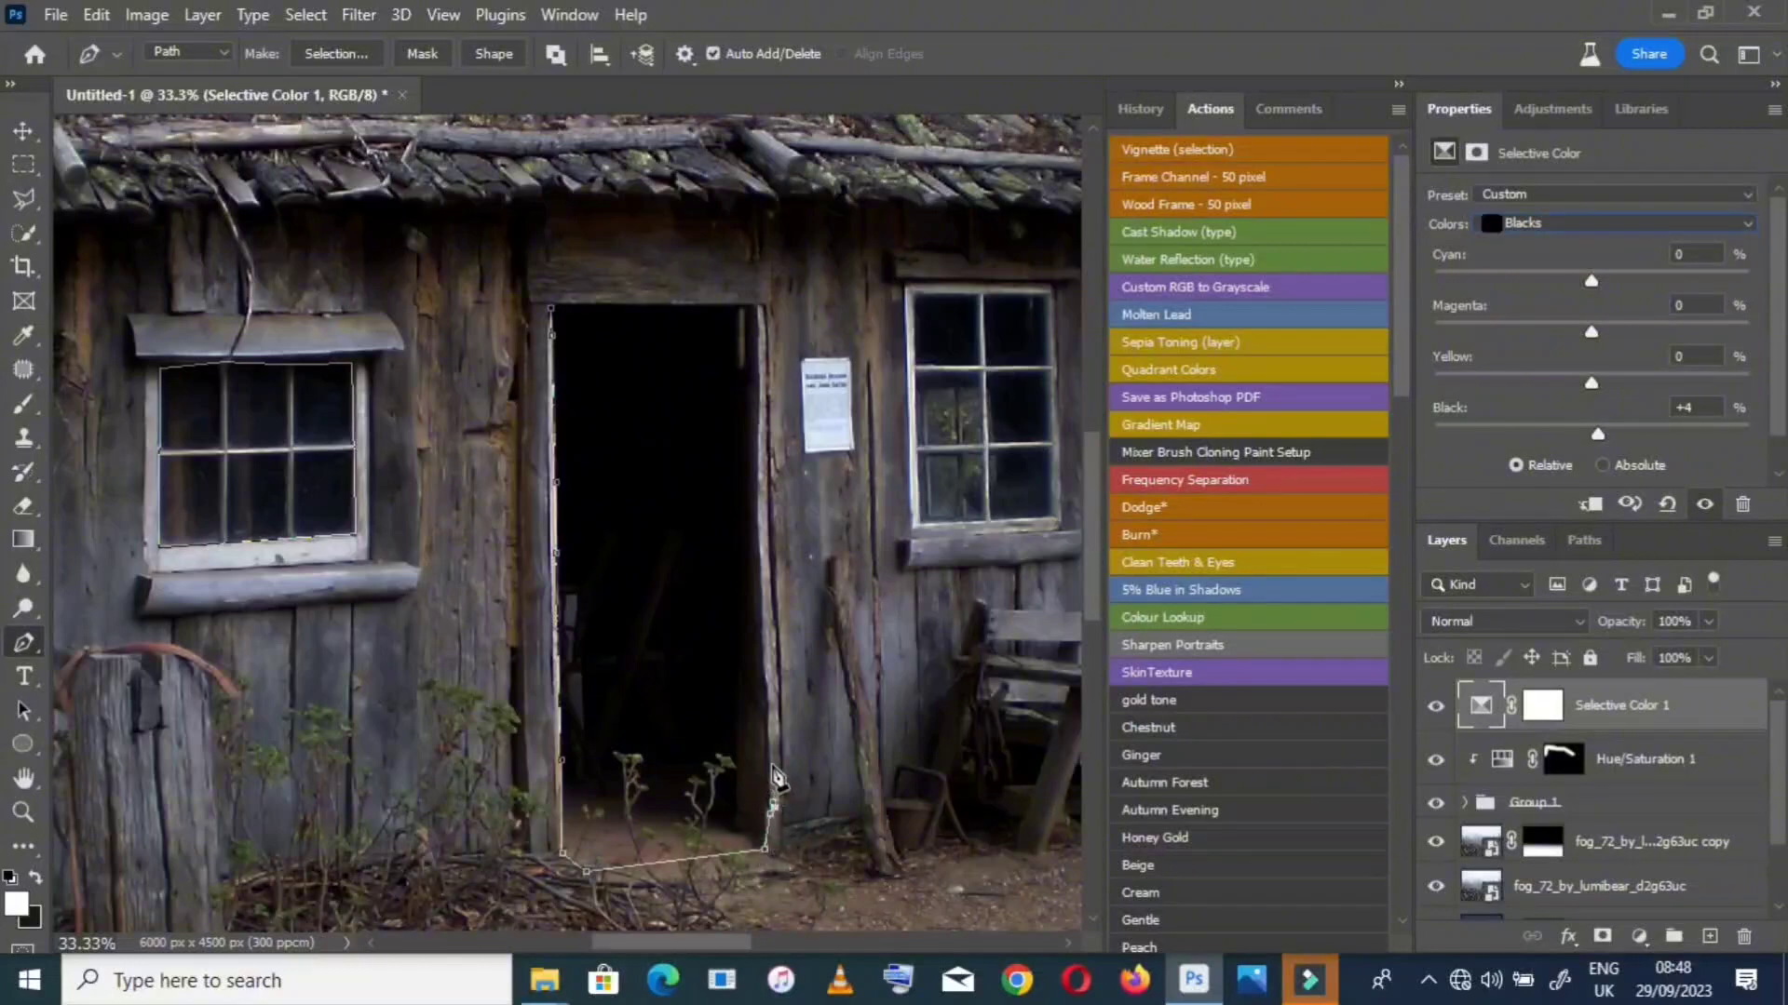
{"action": "left_click", "coordinate": [773, 763]}
{"action": "left_click", "coordinate": [772, 668]}
{"action": "left_click", "coordinate": [762, 406]}
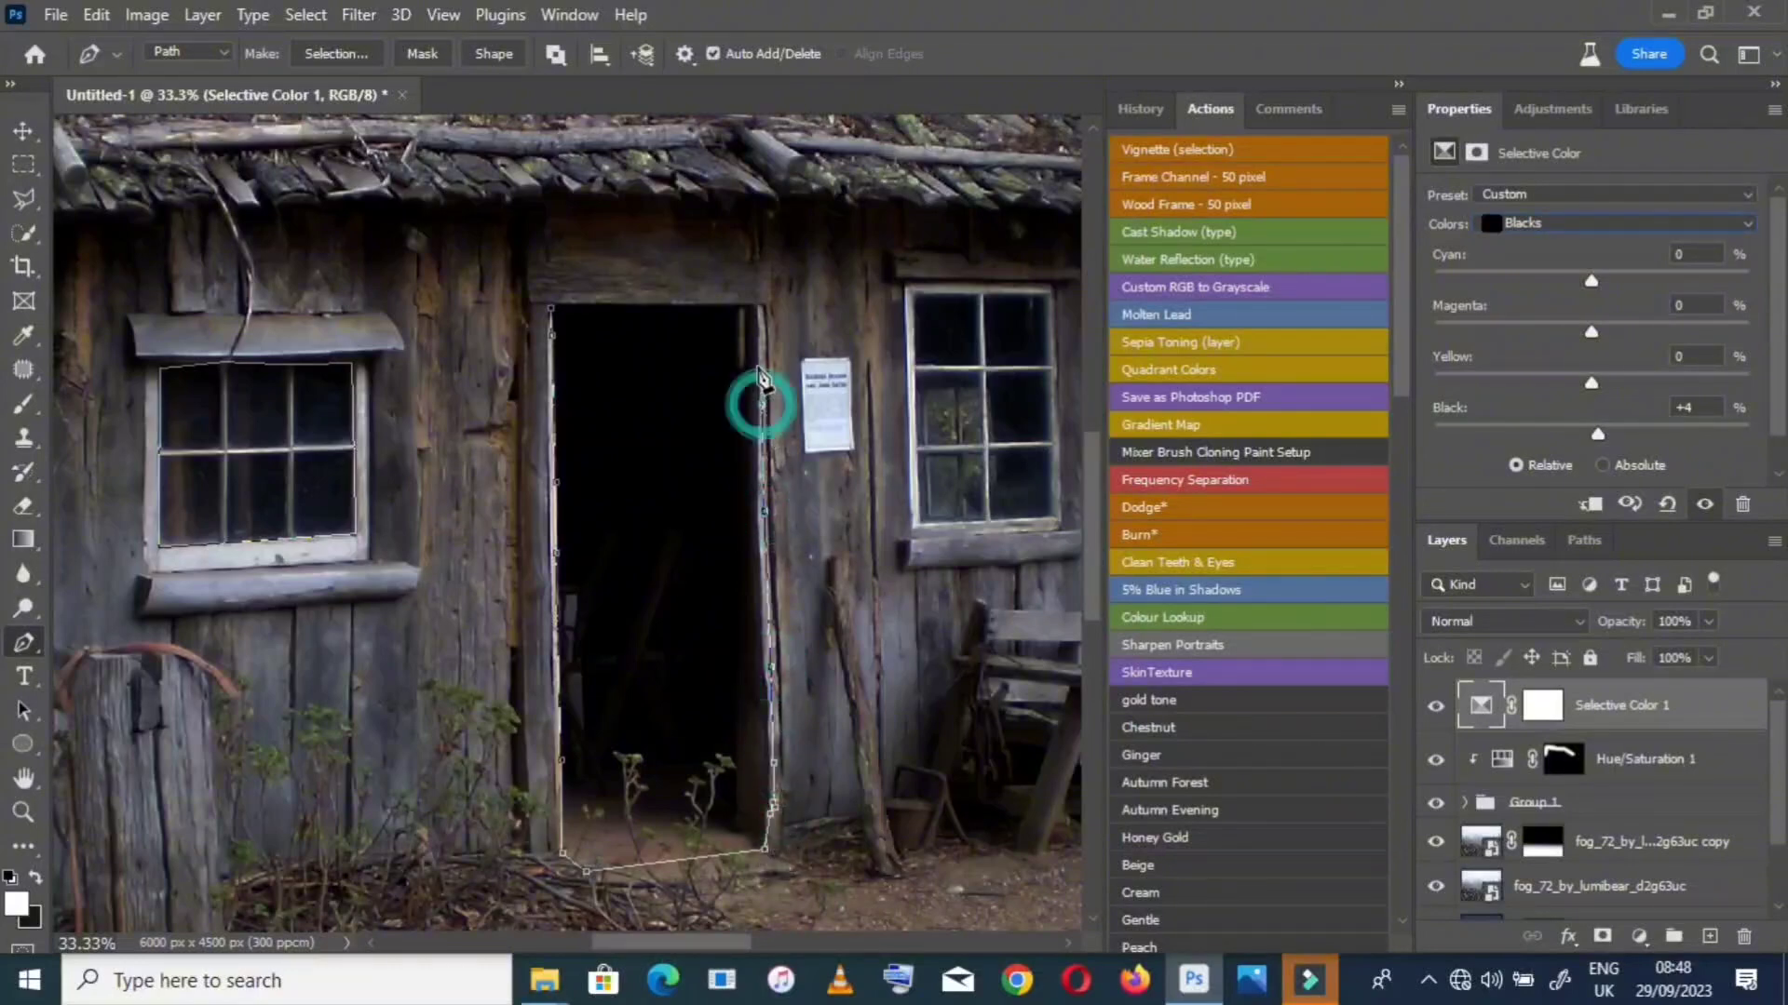
{"action": "left_click", "coordinate": [759, 354]}
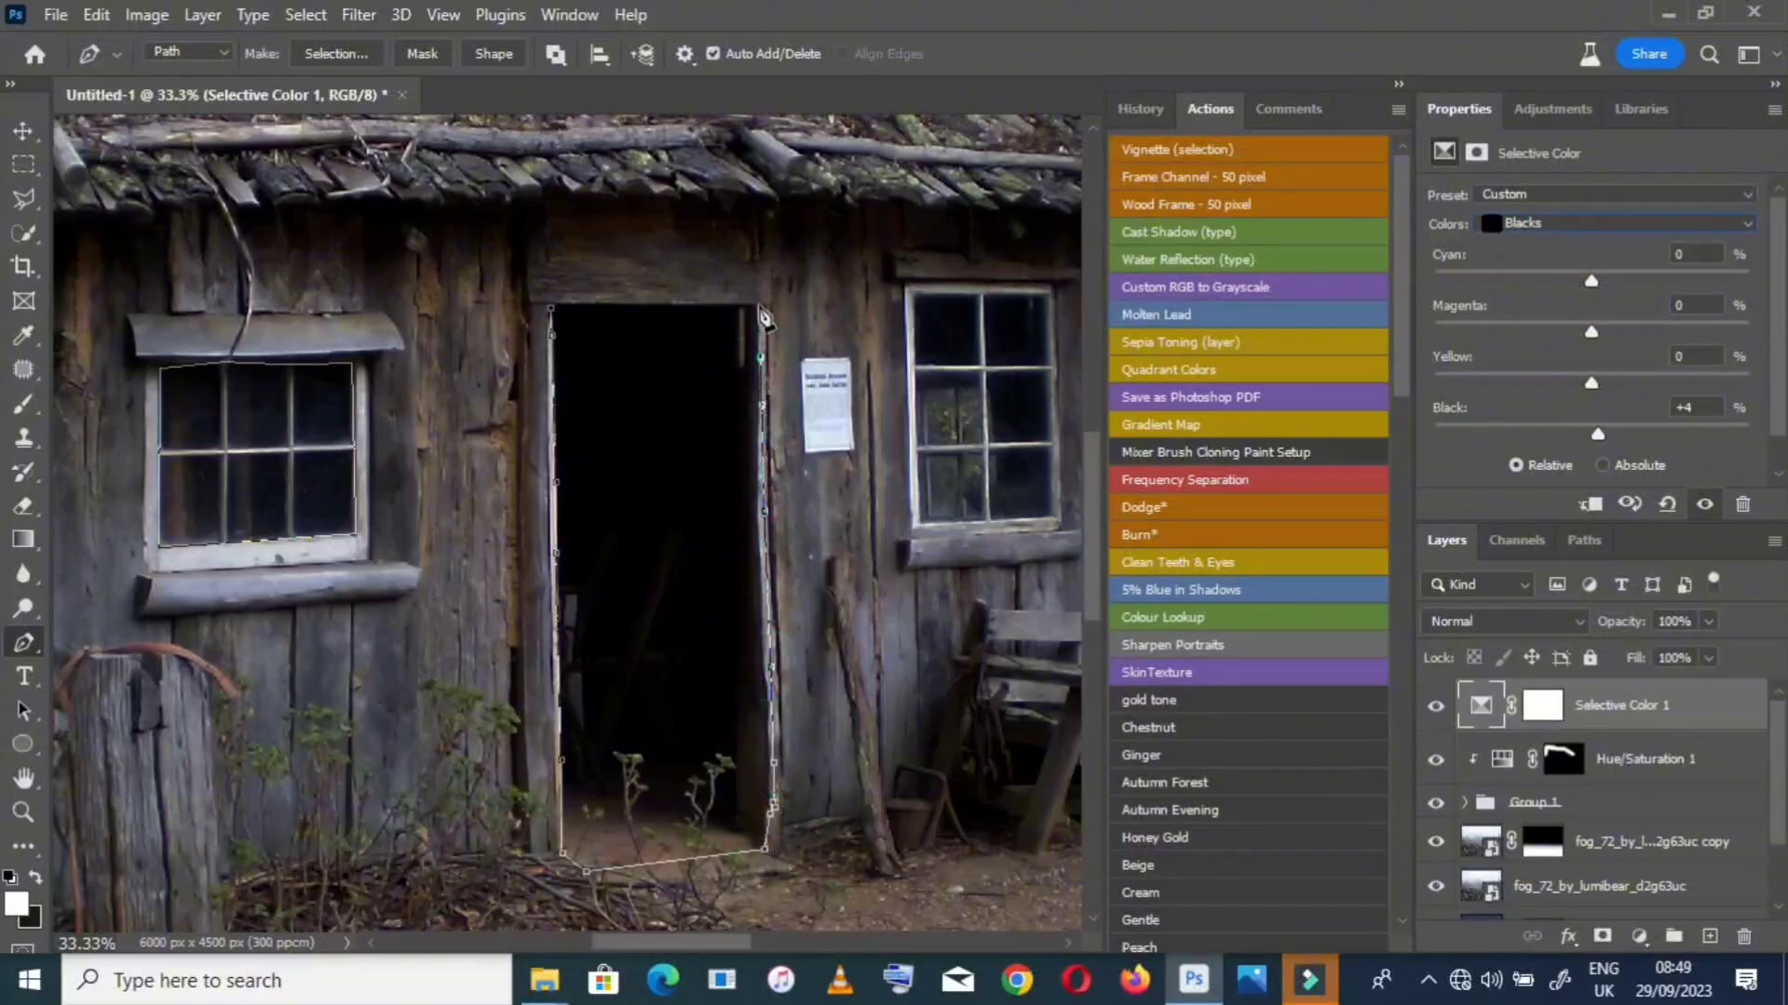
{"action": "left_click", "coordinate": [758, 307]}
{"action": "left_click", "coordinate": [683, 307]}
{"action": "left_click", "coordinate": [621, 309]}
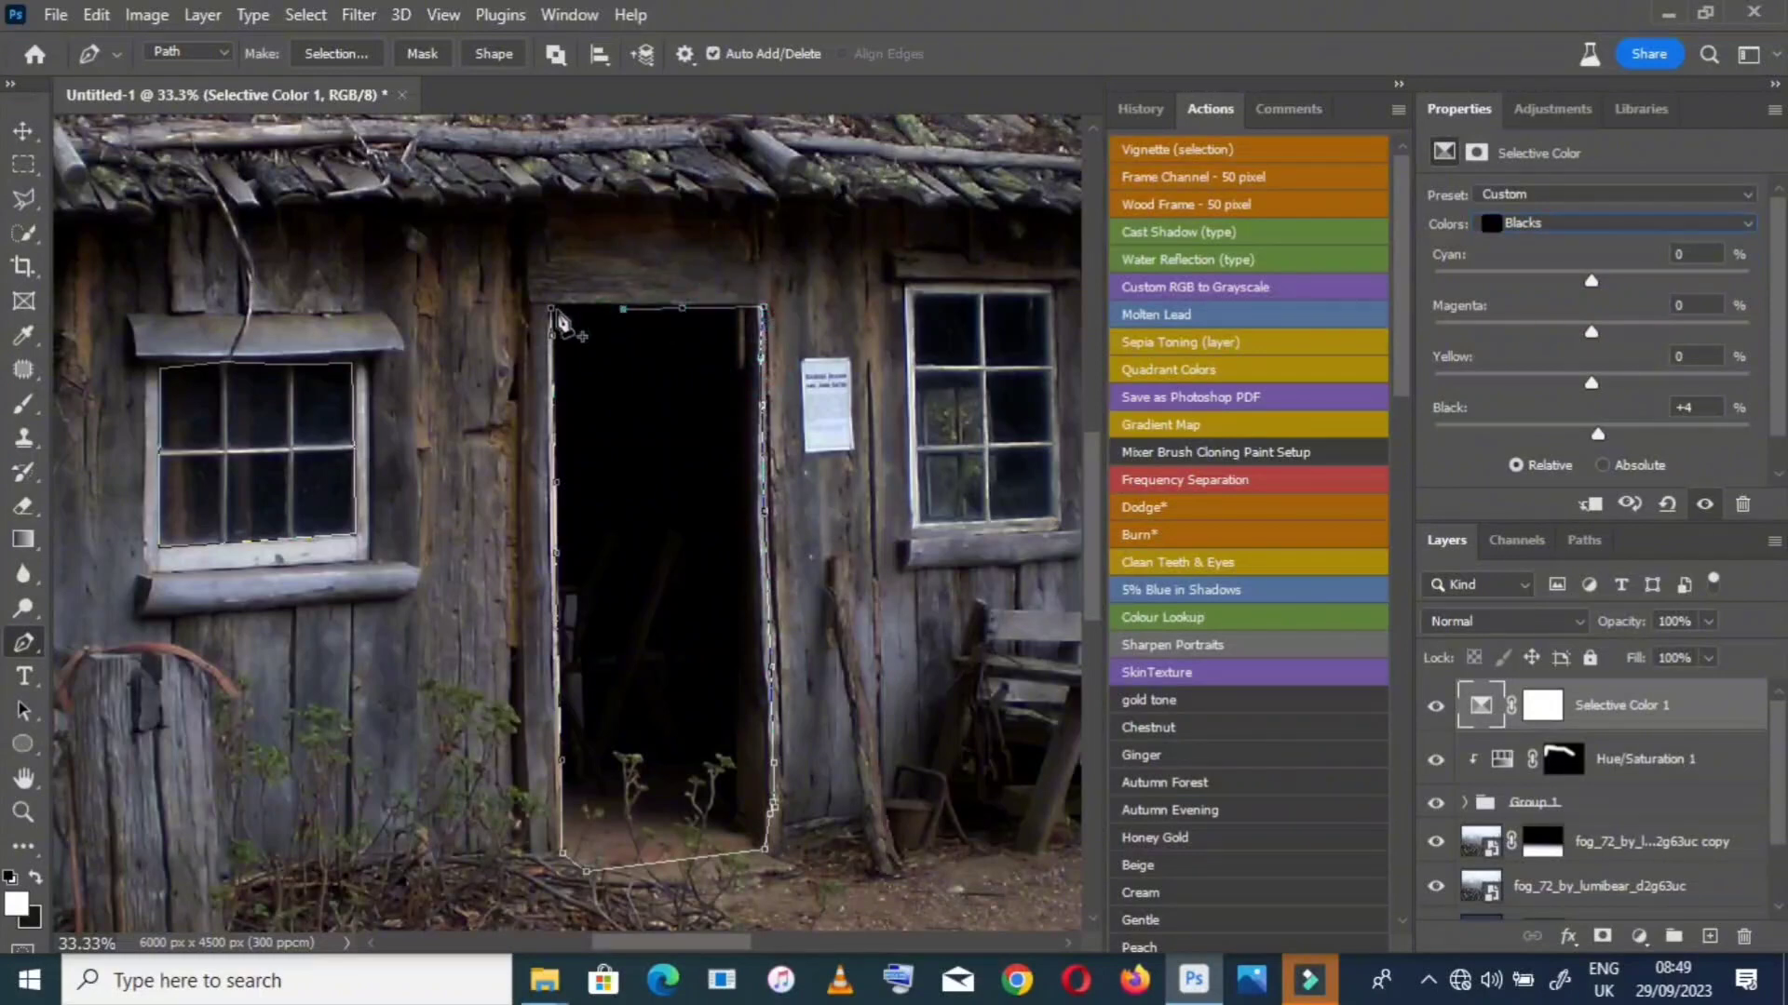
{"action": "left_click", "coordinate": [551, 308]}
Trace a closed Pen path around the glass area of the front window right of the doorway
{"action": "left_click", "coordinate": [917, 524]}
{"action": "left_click", "coordinate": [985, 519]}
{"action": "left_click", "coordinate": [1050, 519]}
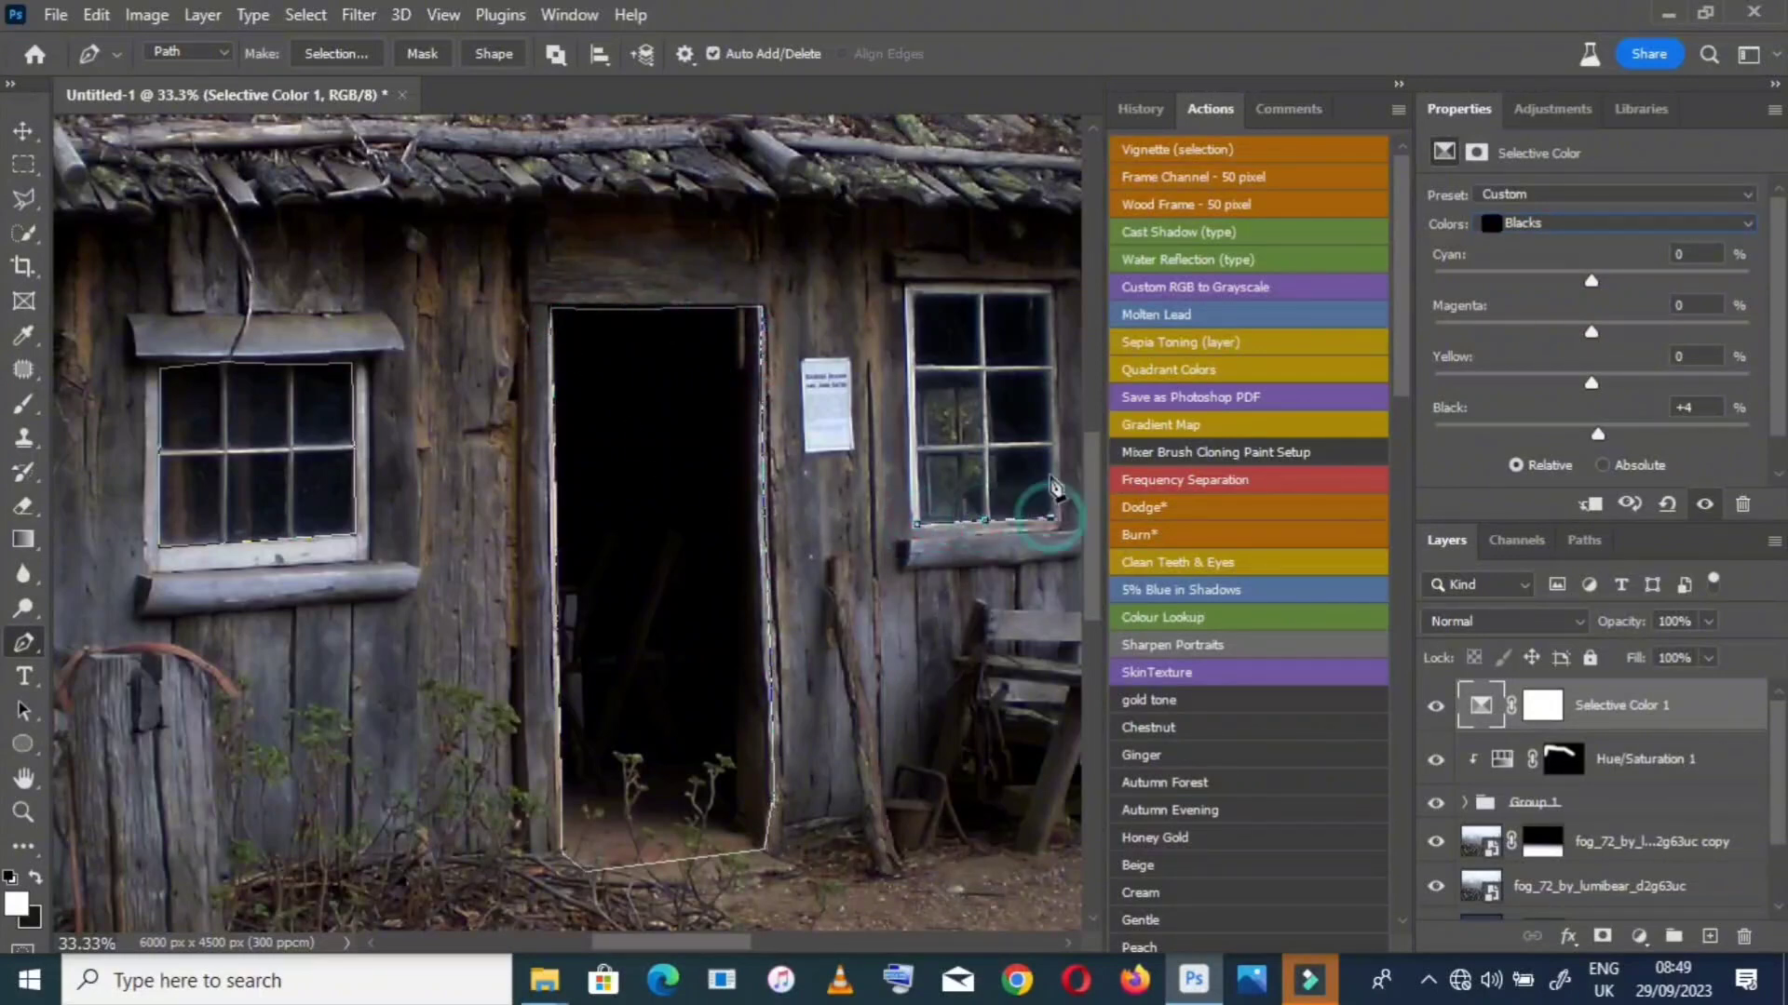
{"action": "left_click", "coordinate": [1049, 443]}
{"action": "left_click", "coordinate": [1049, 356]}
{"action": "left_click", "coordinate": [1050, 294]}
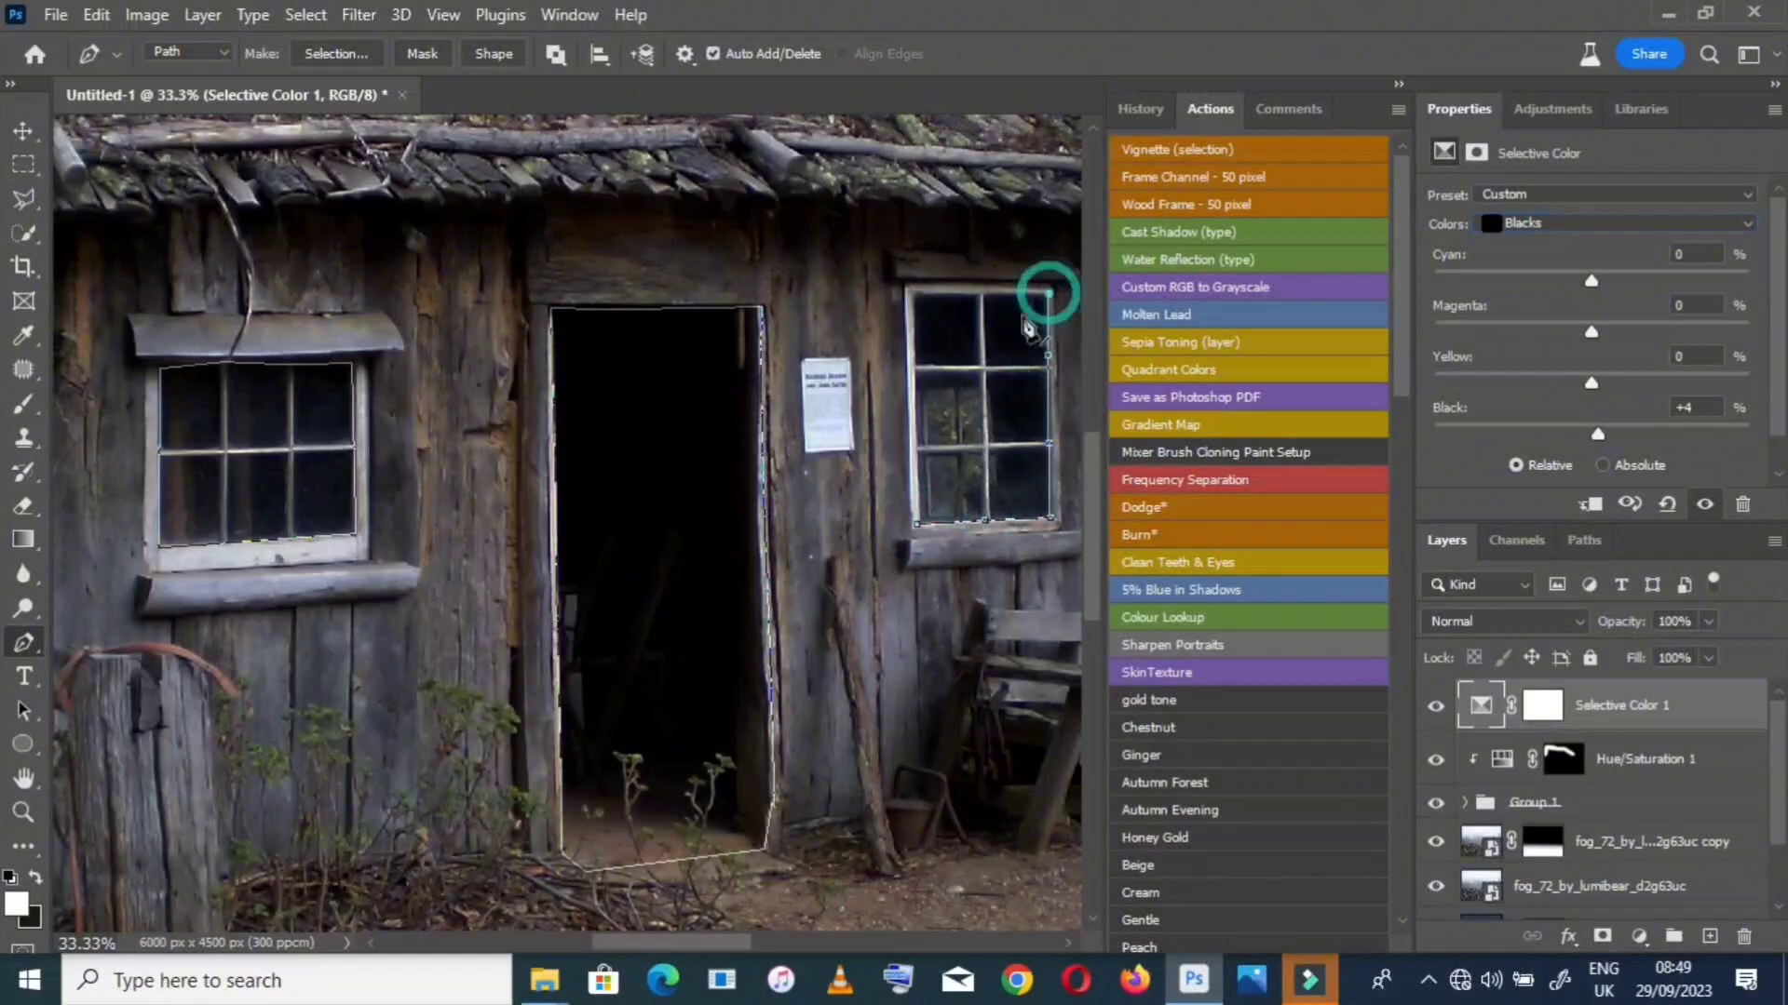
{"action": "left_click", "coordinate": [978, 296]}
{"action": "left_click", "coordinate": [915, 294]}
{"action": "left_click", "coordinate": [917, 364]}
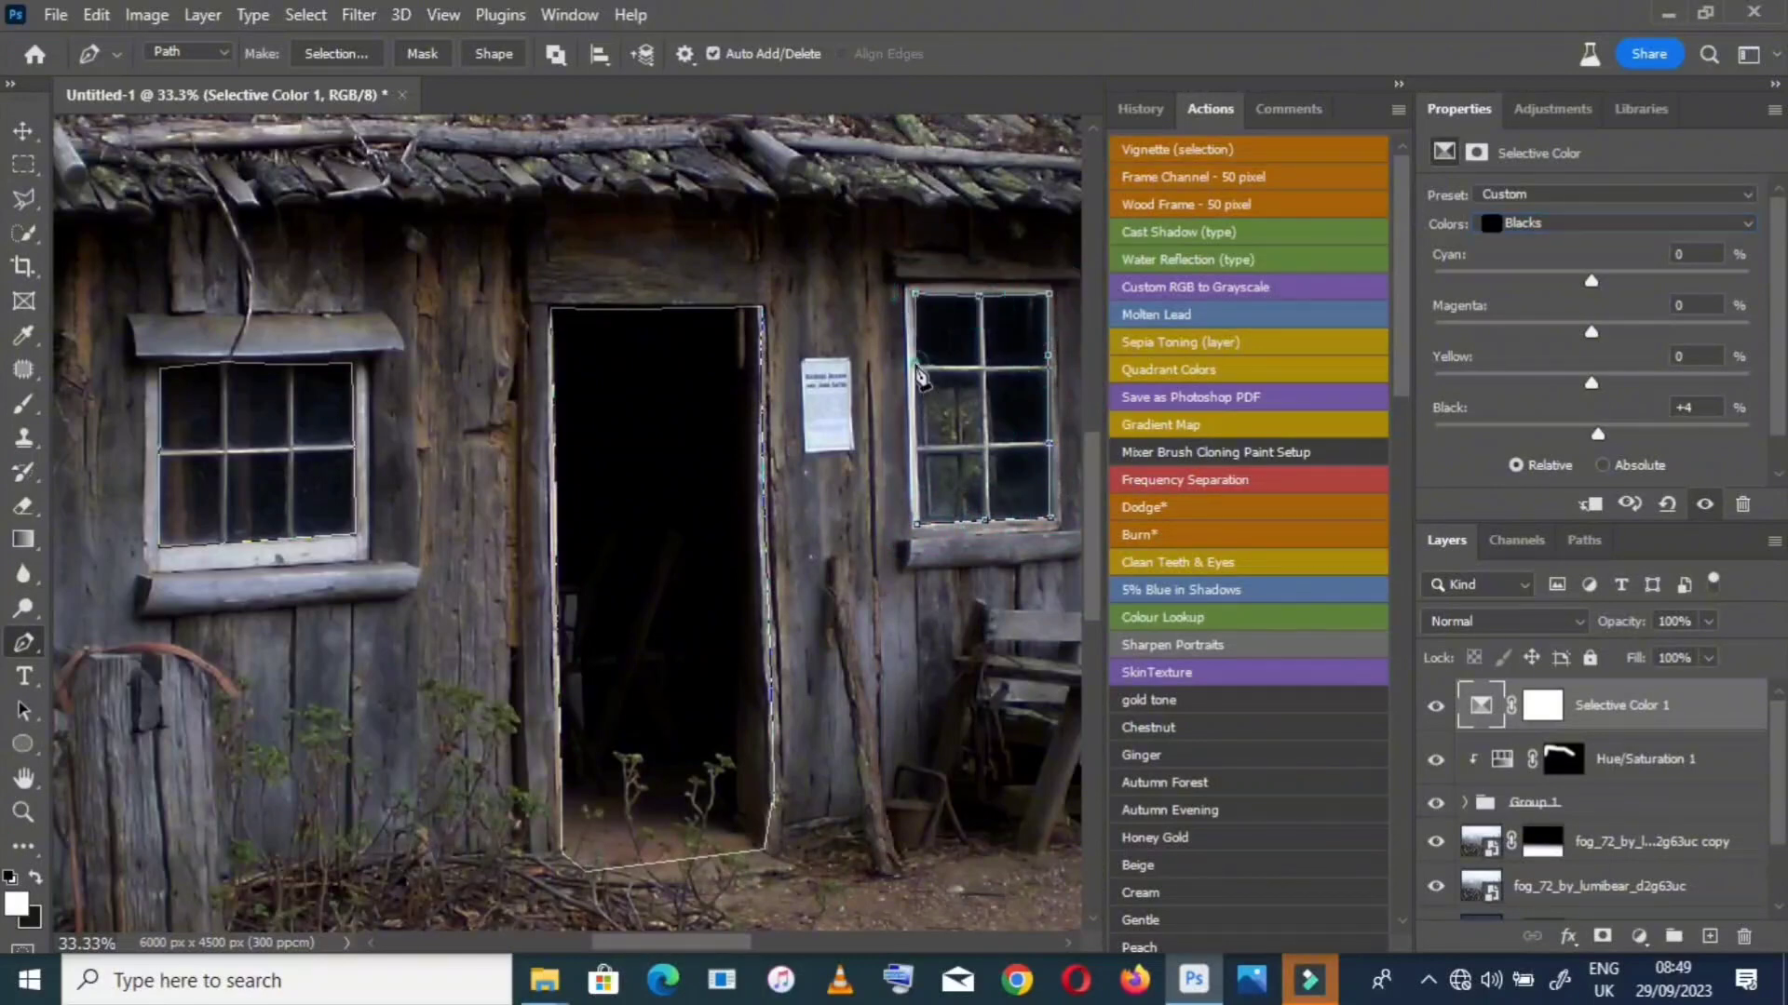
{"action": "left_click", "coordinate": [918, 448]}
{"action": "left_click", "coordinate": [917, 524]}
Trace a closed four-point Pen path around the small window on the house's side wall
{"action": "scroll", "coordinate": [971, 891], "scroll_direction": "left", "scroll_amount": 10}
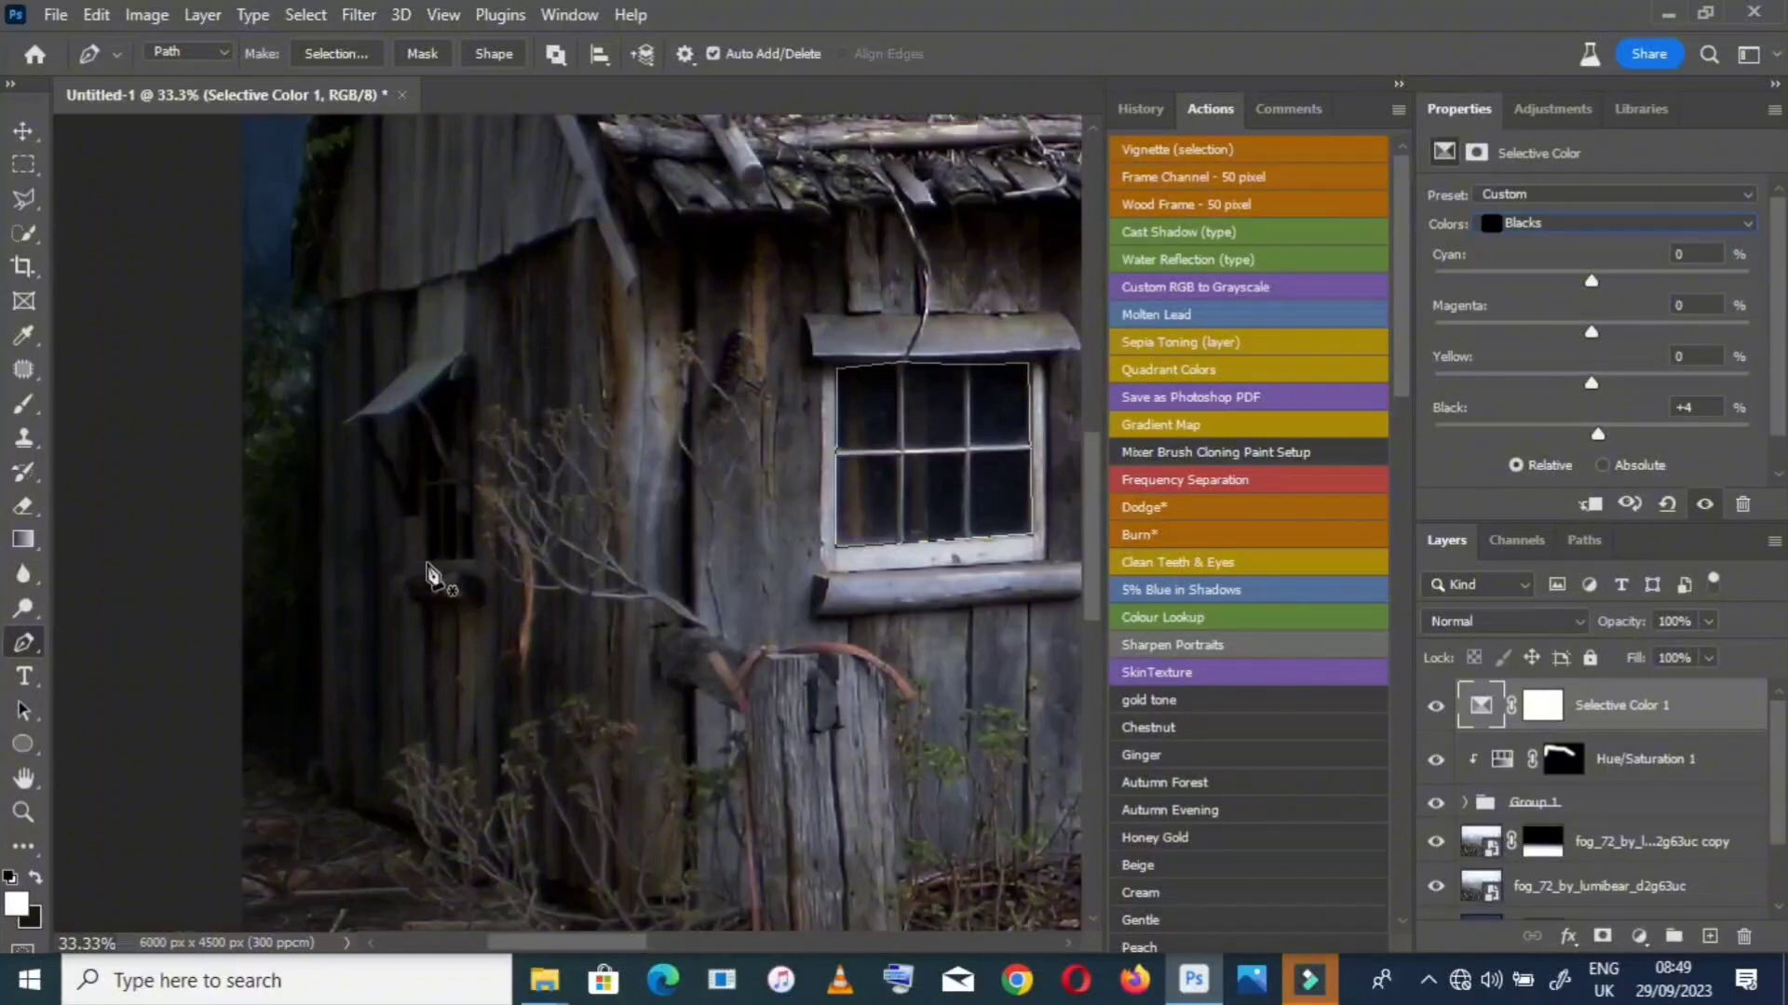
{"action": "left_click", "coordinate": [426, 562]}
{"action": "left_click", "coordinate": [475, 563]}
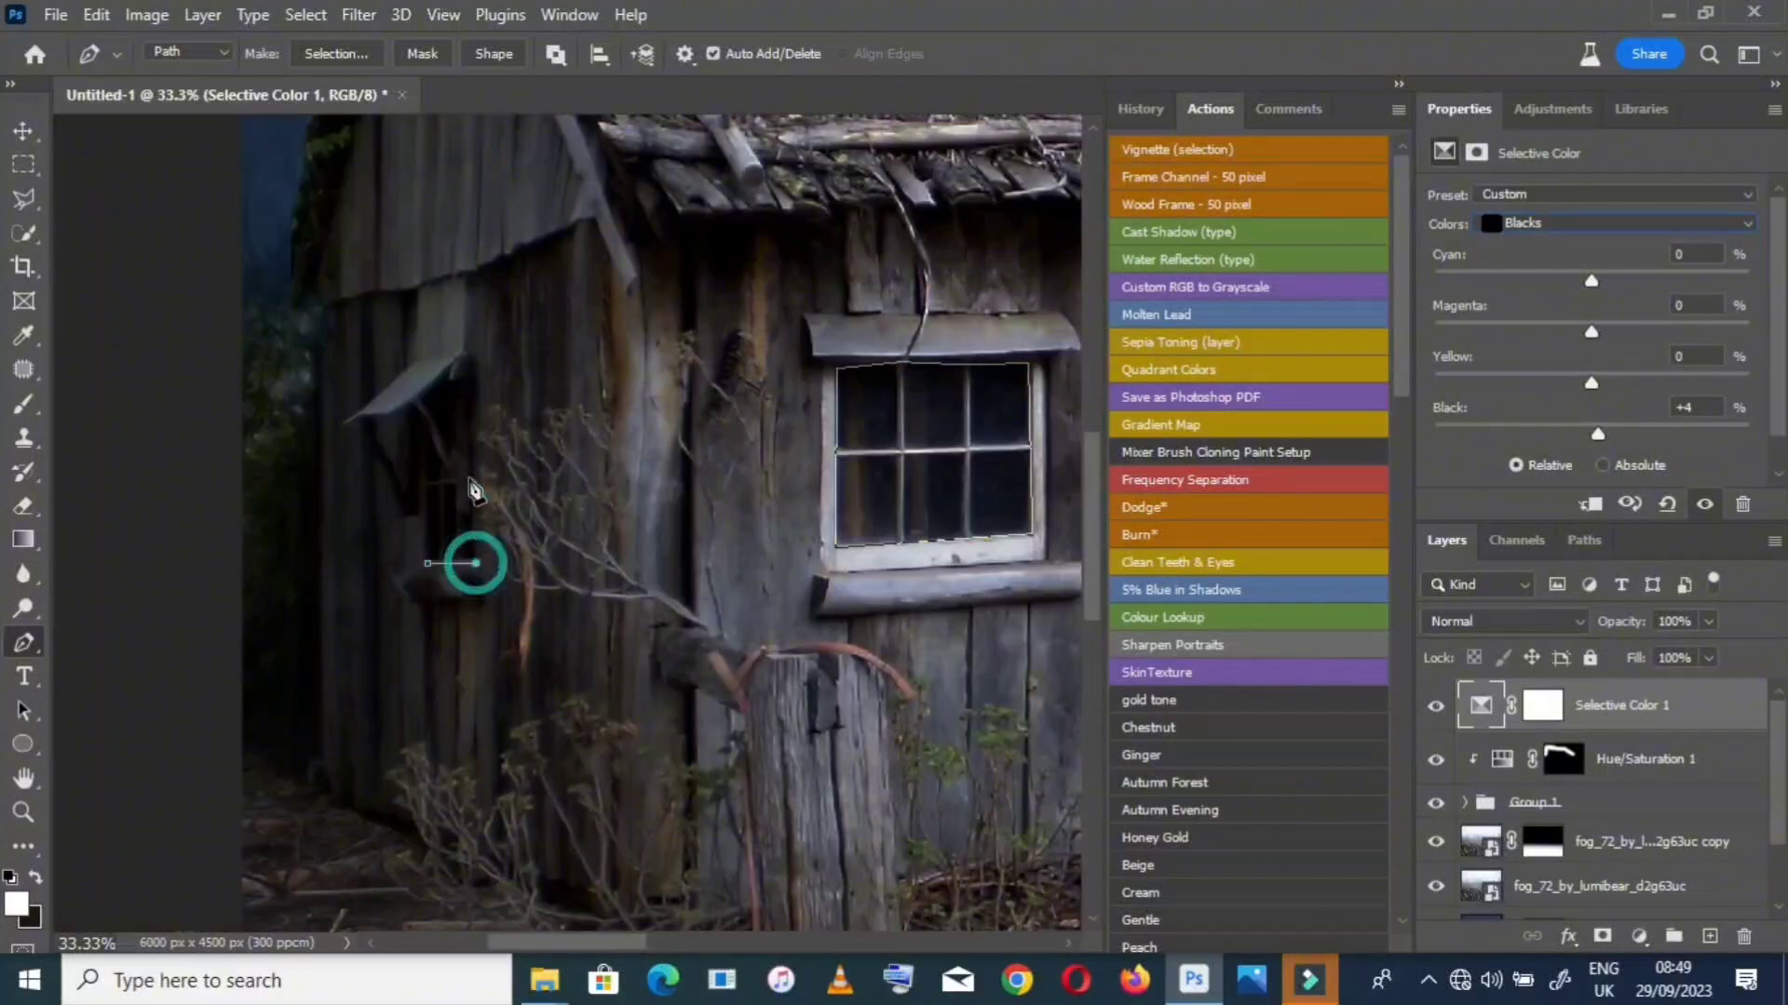
{"action": "left_click", "coordinate": [471, 384]}
{"action": "left_click", "coordinate": [424, 401]}
{"action": "left_click", "coordinate": [426, 562]}
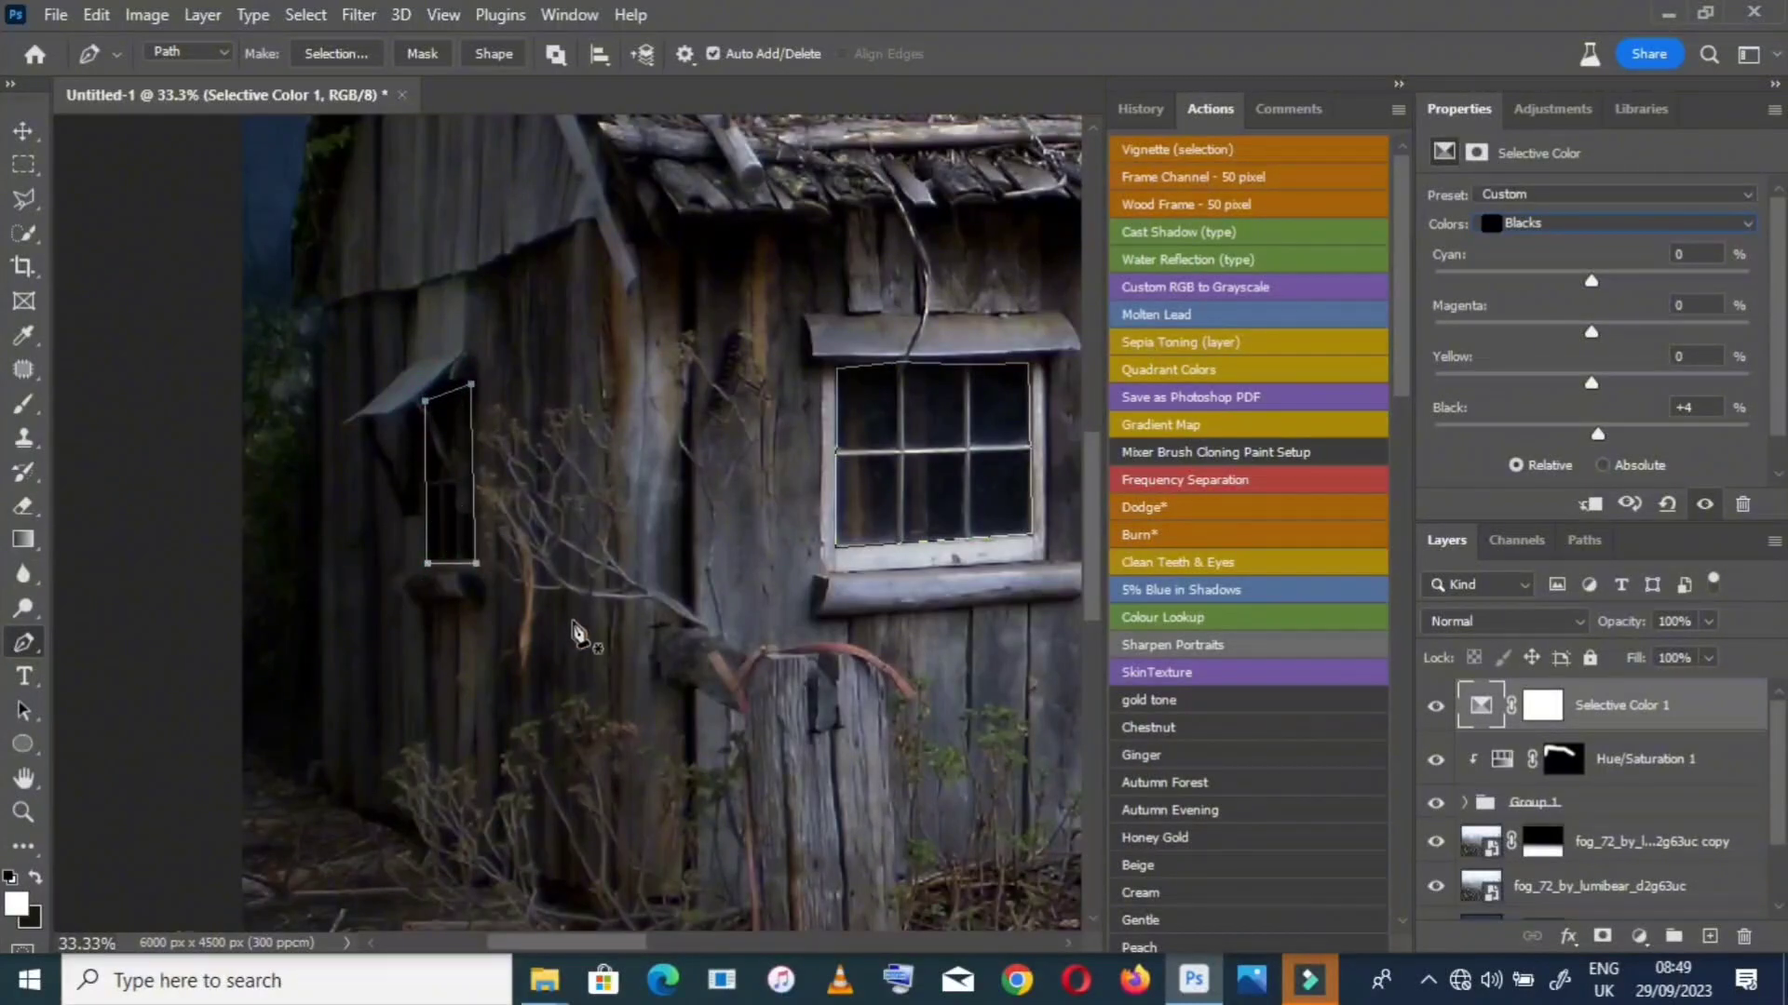
Convert the window and doorway paths into a new anti-aliased selection with a 0.3 px feather radius
{"action": "double_click", "coordinate": [24, 778]}
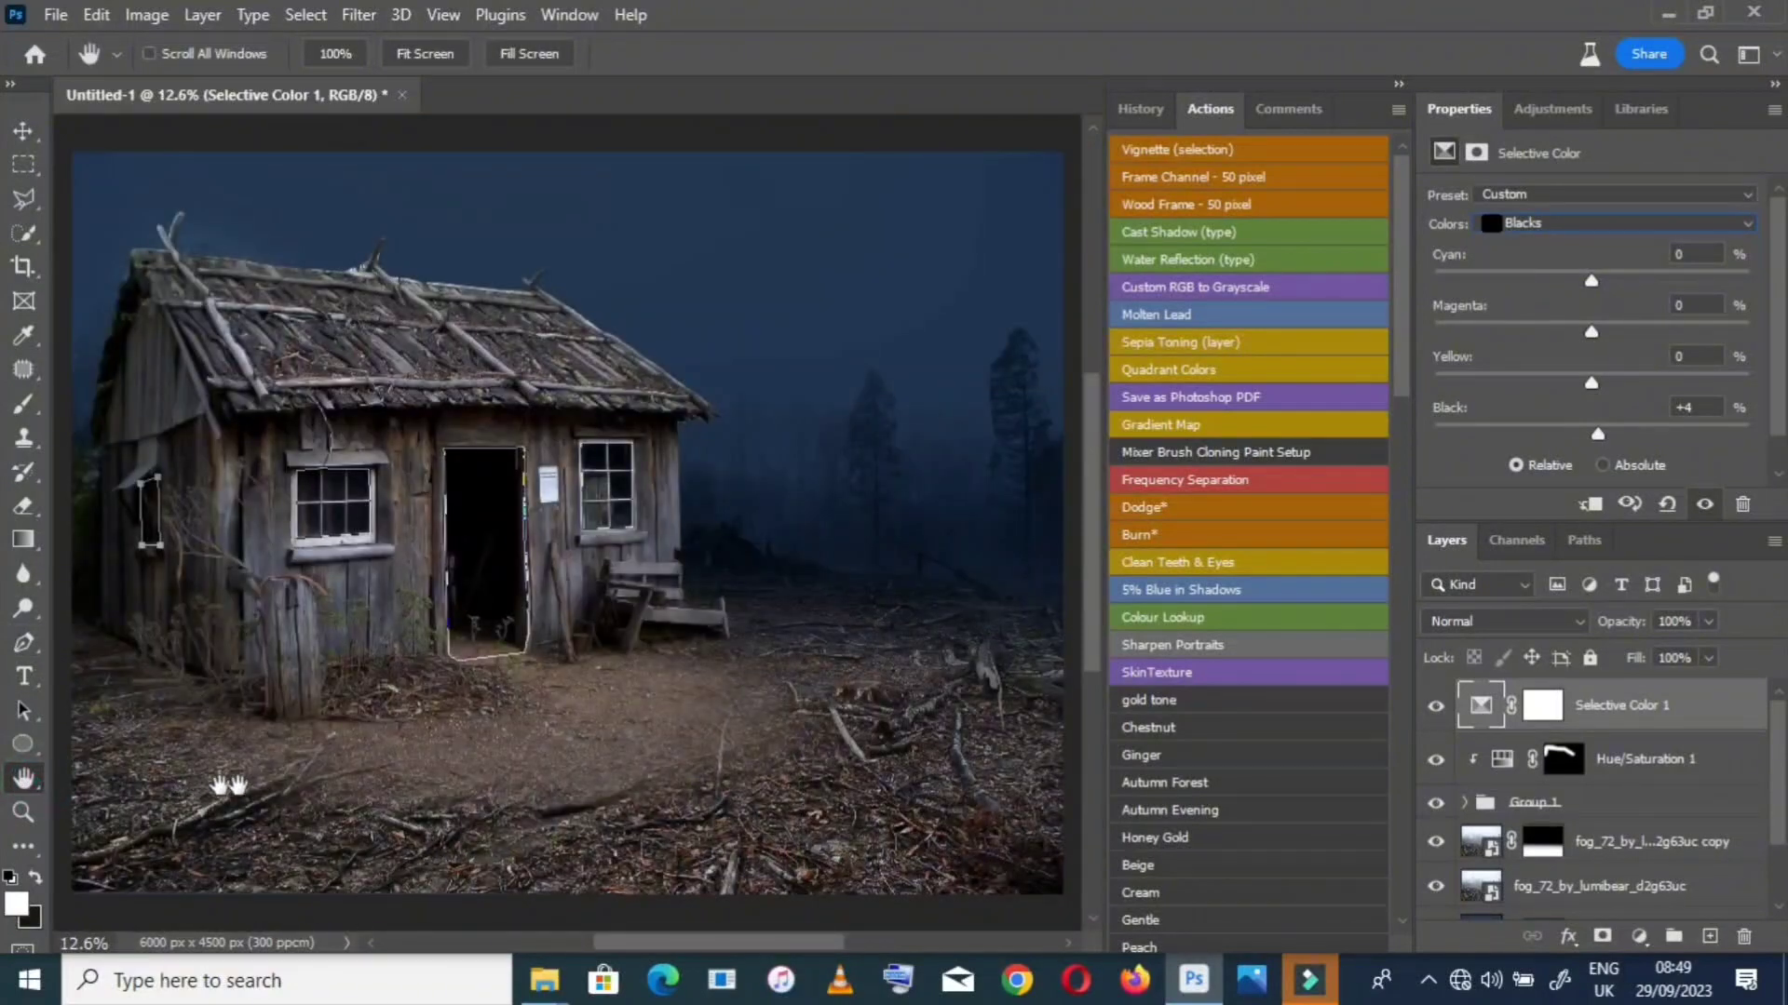
{"action": "left_click", "coordinate": [27, 662]}
{"action": "left_click", "coordinate": [25, 644]}
{"action": "right_click", "coordinate": [481, 719]}
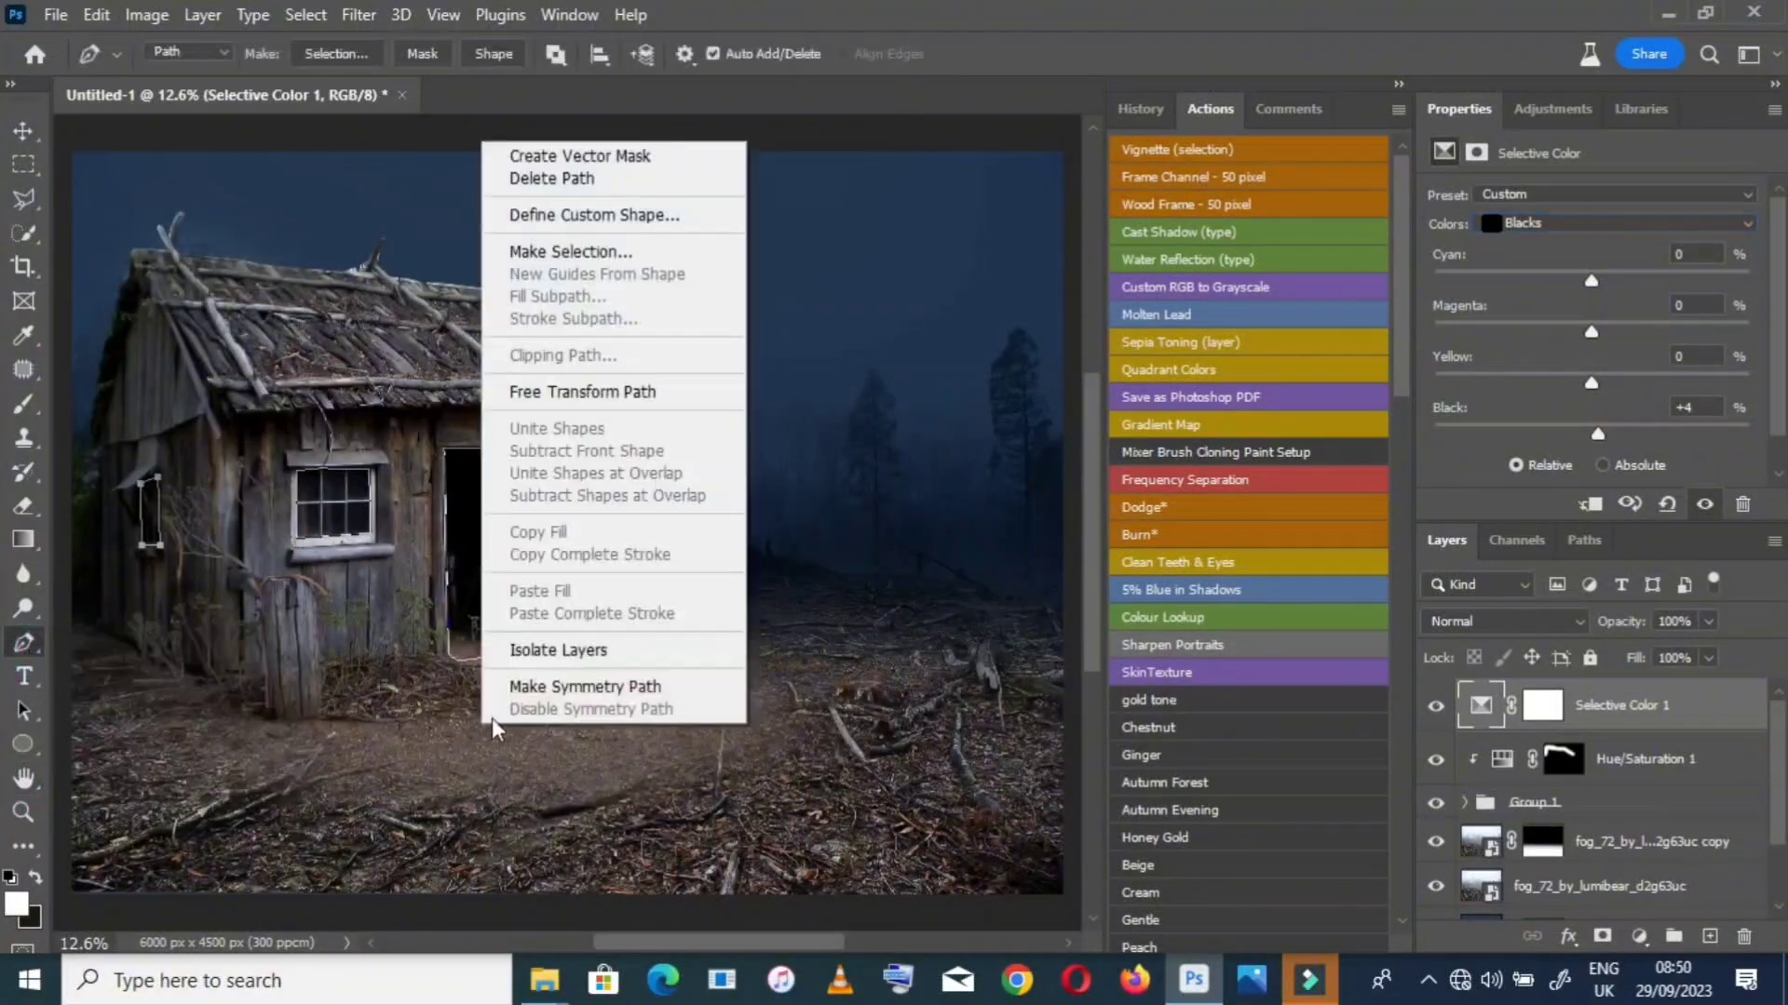
{"action": "right_click", "coordinate": [259, 604]}
{"action": "right_click", "coordinate": [621, 493]}
{"action": "left_click", "coordinate": [701, 482]}
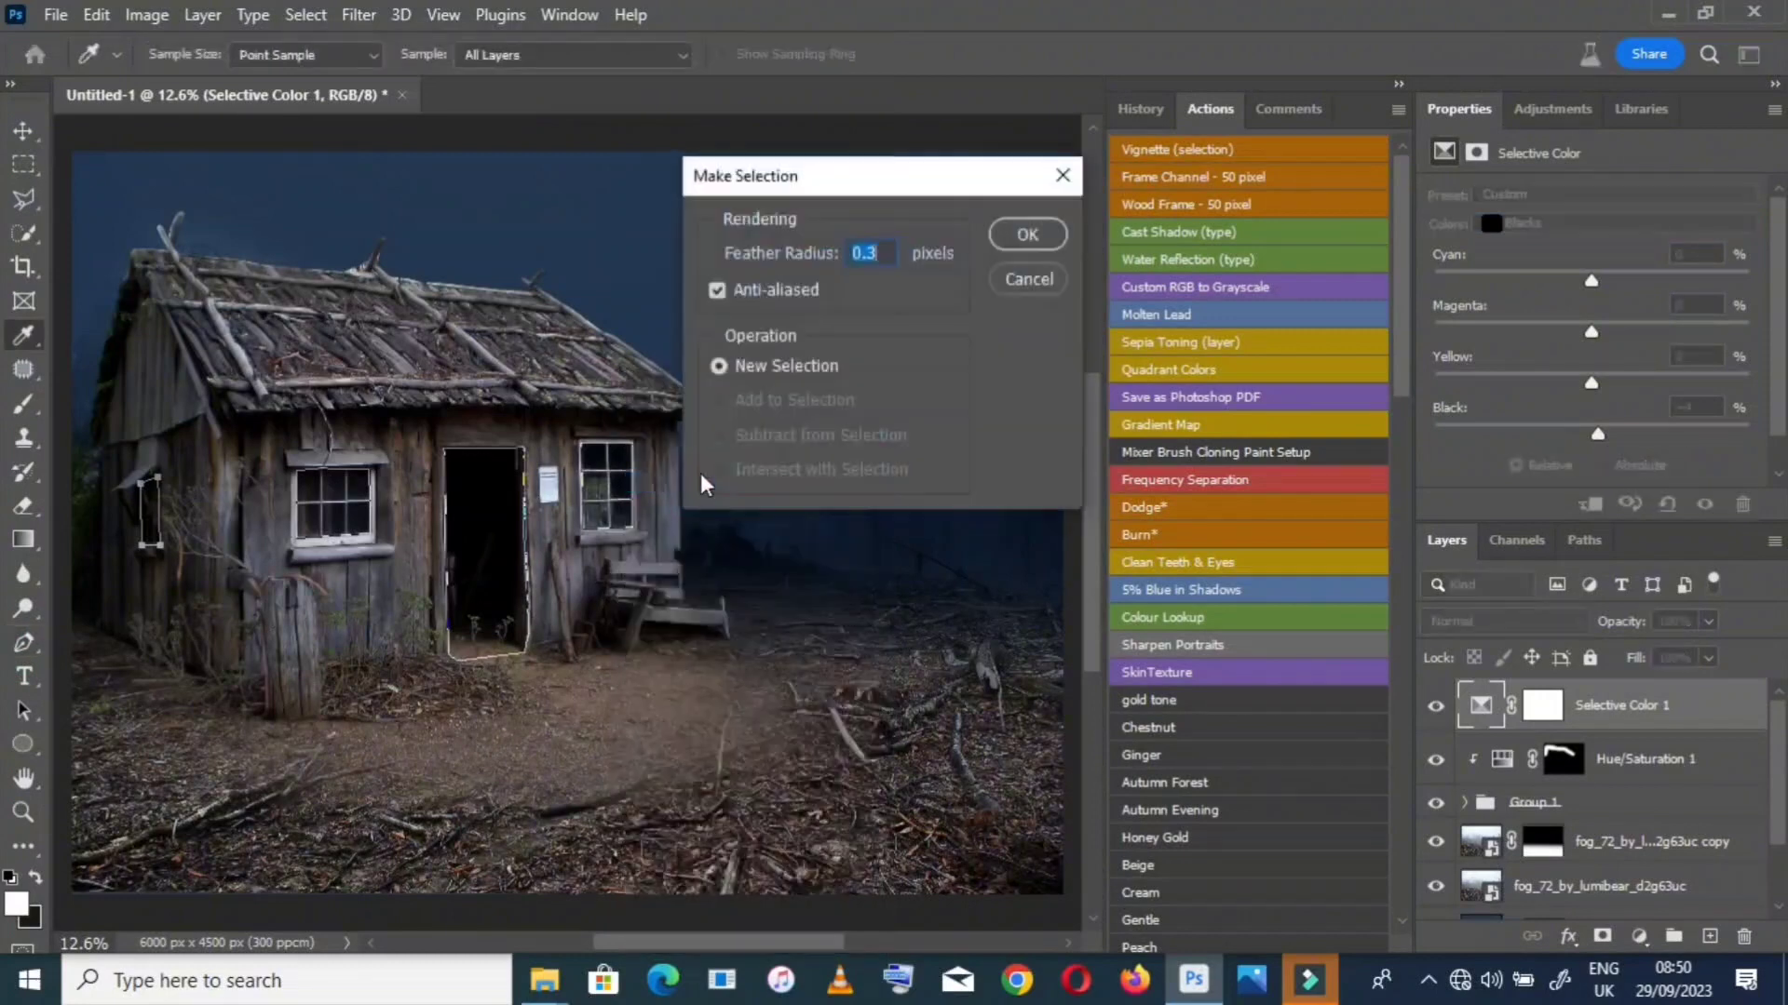
{"action": "left_click", "coordinate": [1020, 240]}
Add a Hue/Saturation adjustment above the Selective Color layer, masked to the selected windows and doorway
{"action": "scroll", "coordinate": [689, 619], "scroll_direction": "down", "scroll_amount": 1}
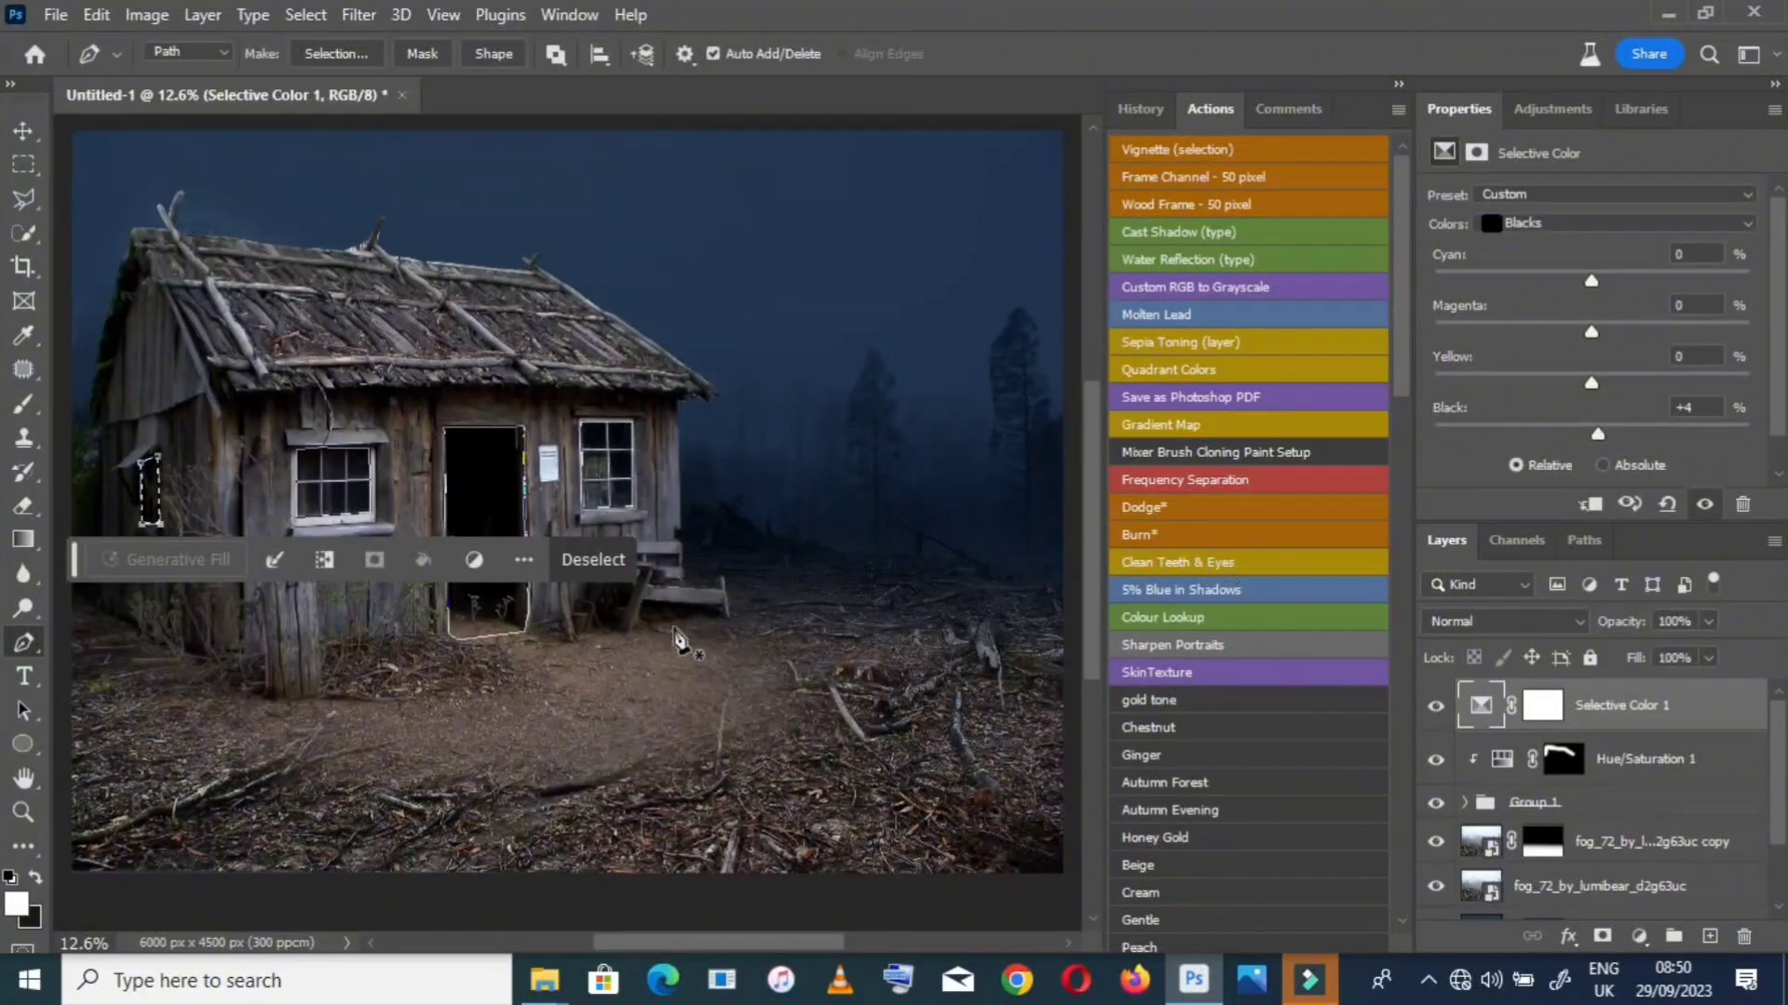
{"action": "left_click", "coordinate": [1639, 936]}
{"action": "left_click", "coordinate": [1638, 693]}
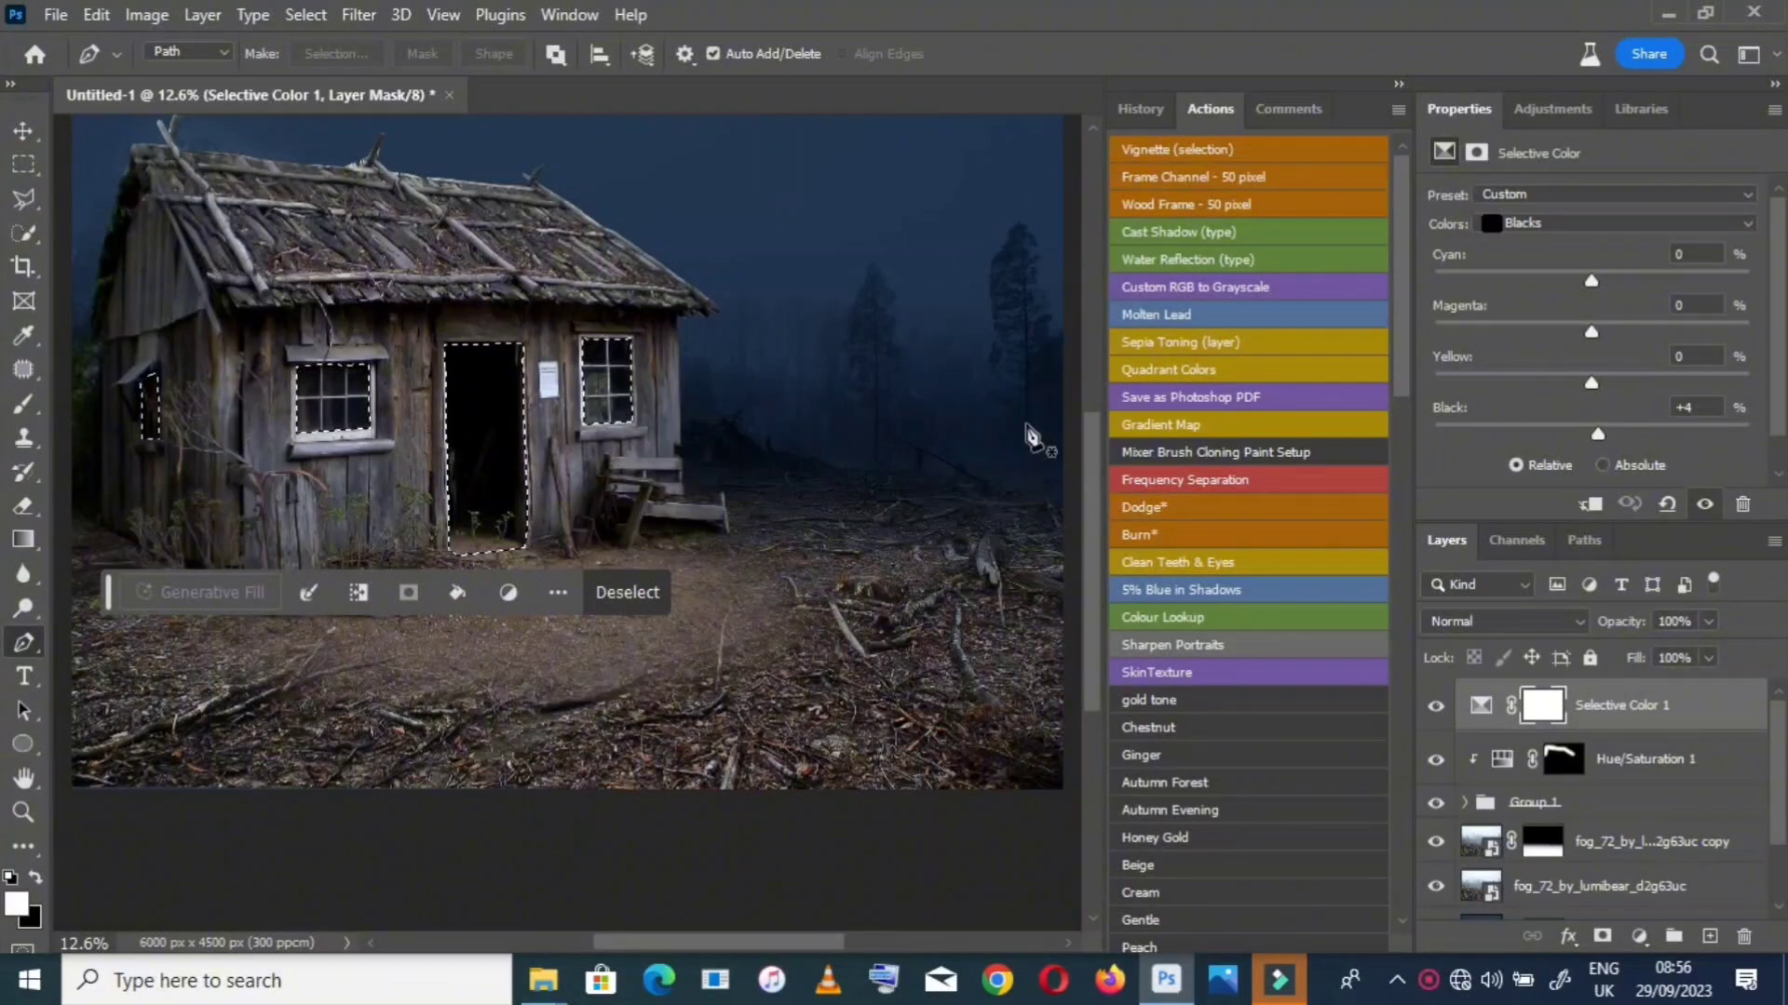
{"action": "left_click", "coordinate": [1639, 940]}
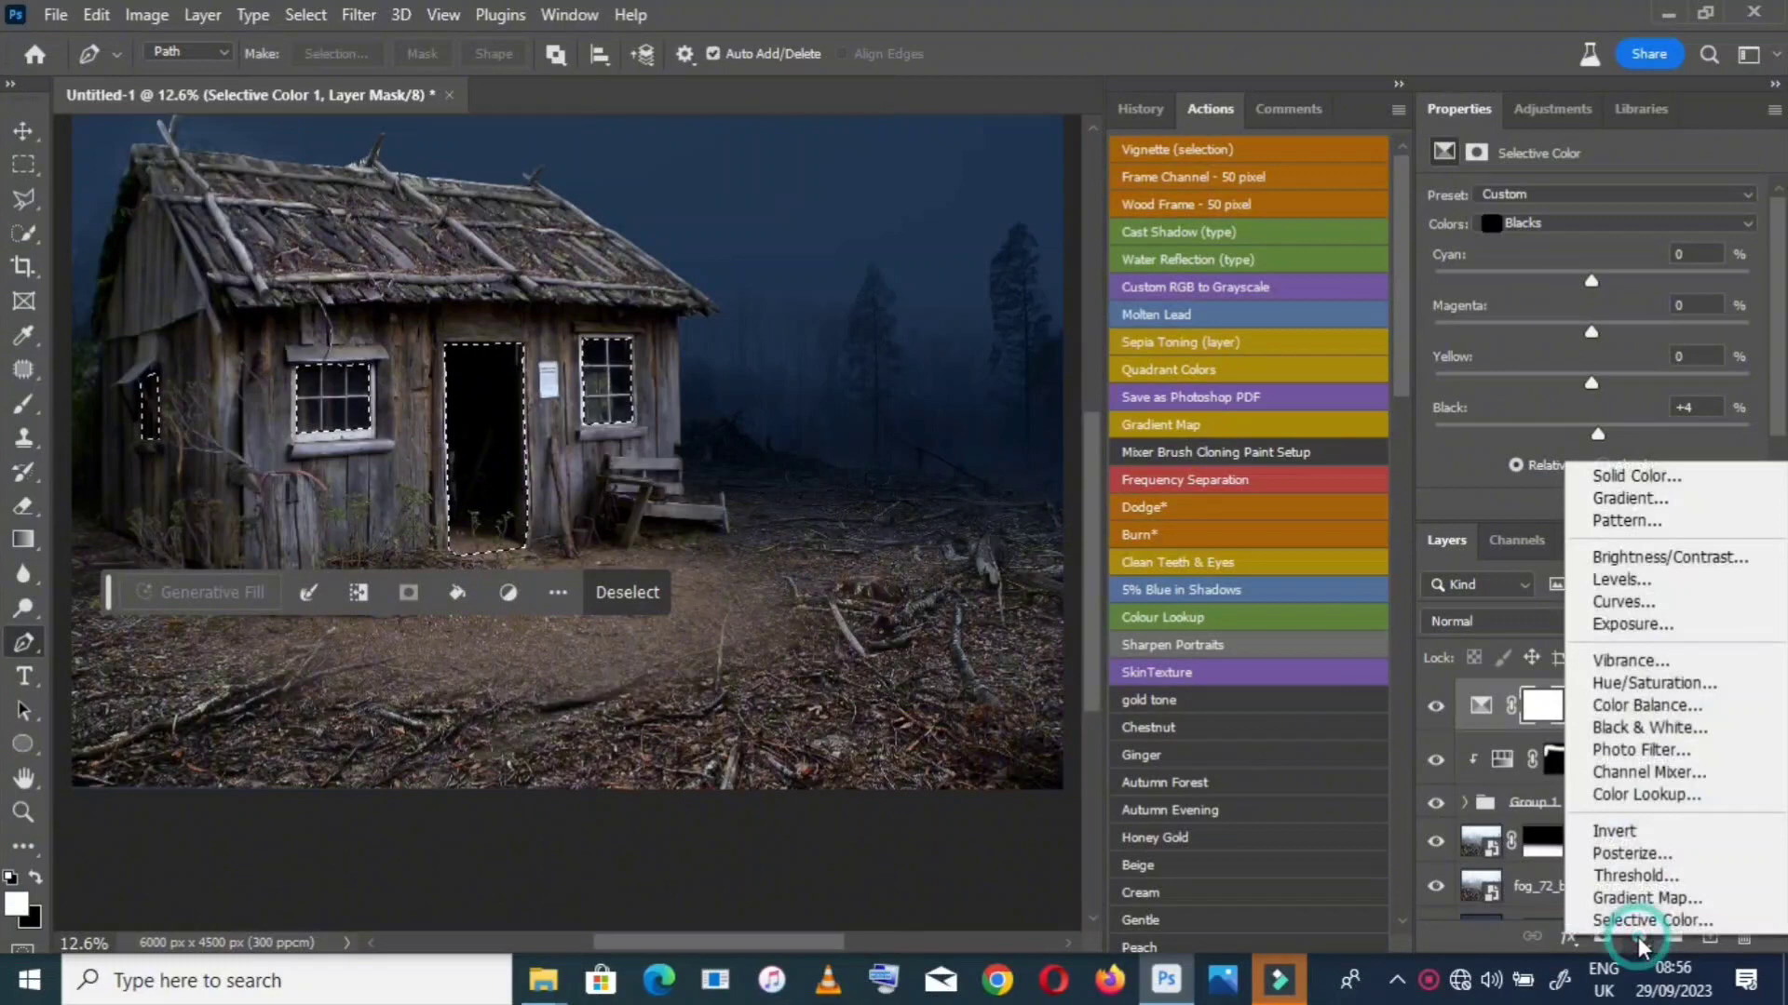
{"action": "left_click", "coordinate": [1683, 684]}
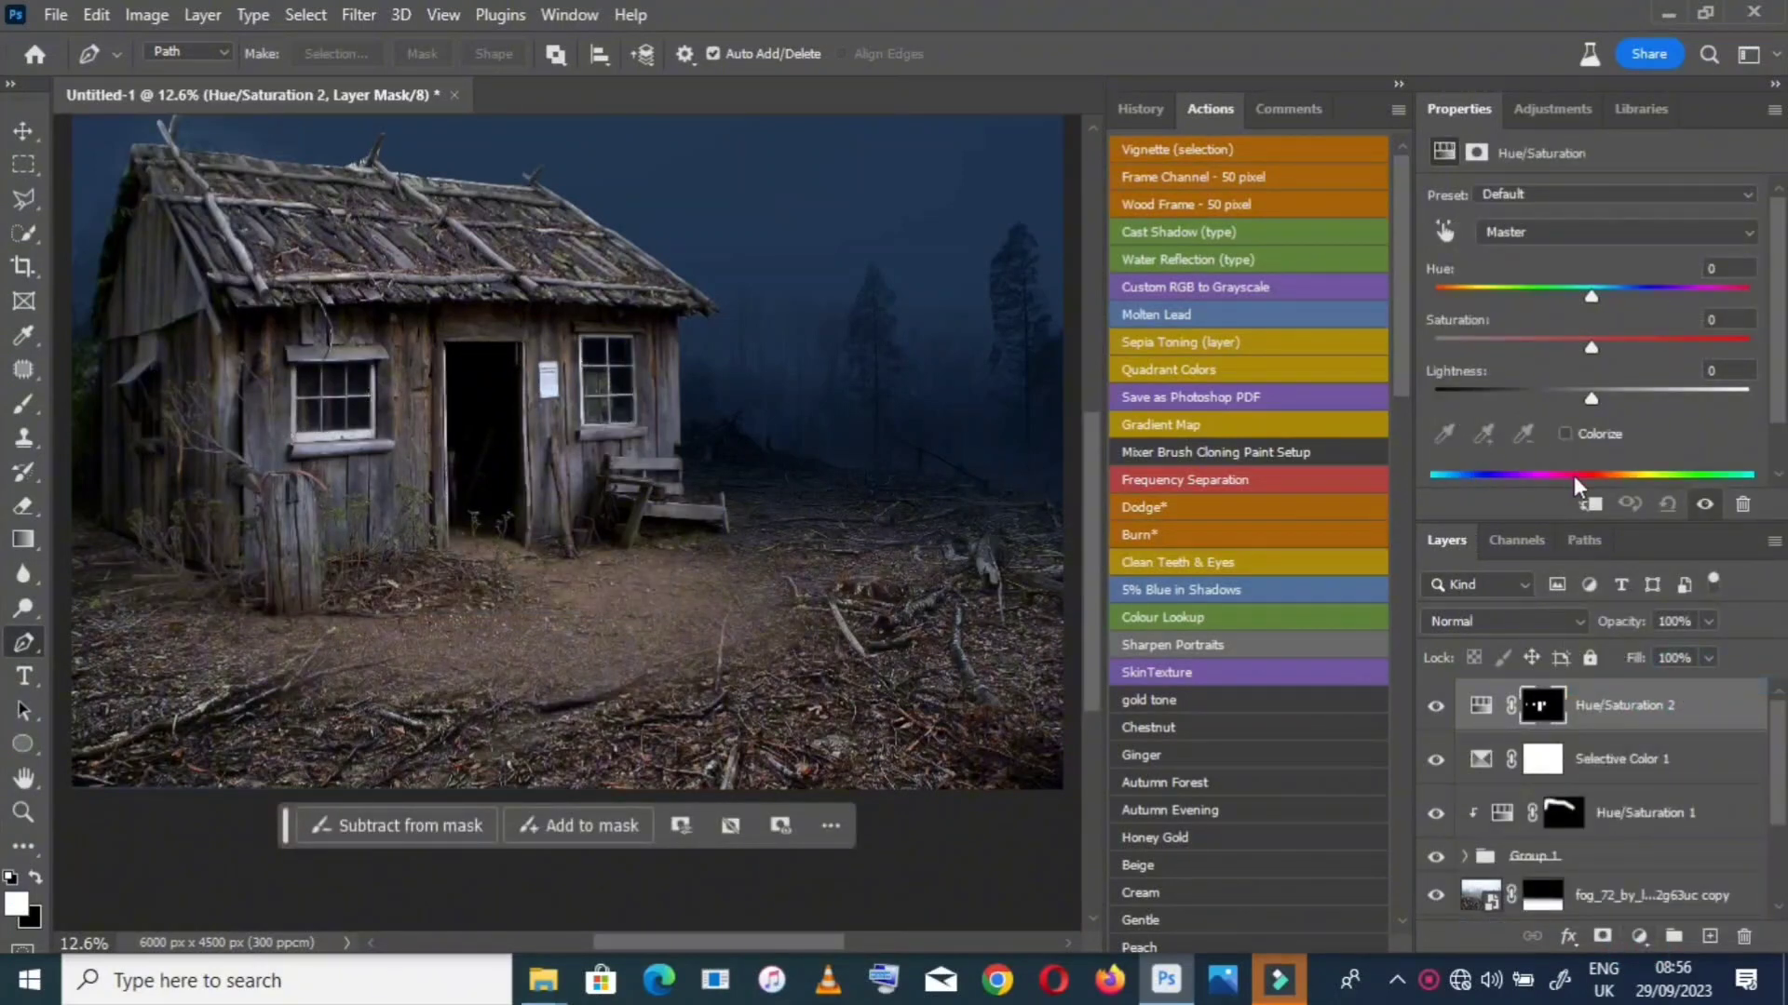
Colorize the masked windows and doorway with hue 17, saturation 77 and lightness +33 in the Hue/Saturation adjustment
{"action": "left_click", "coordinate": [1597, 434]}
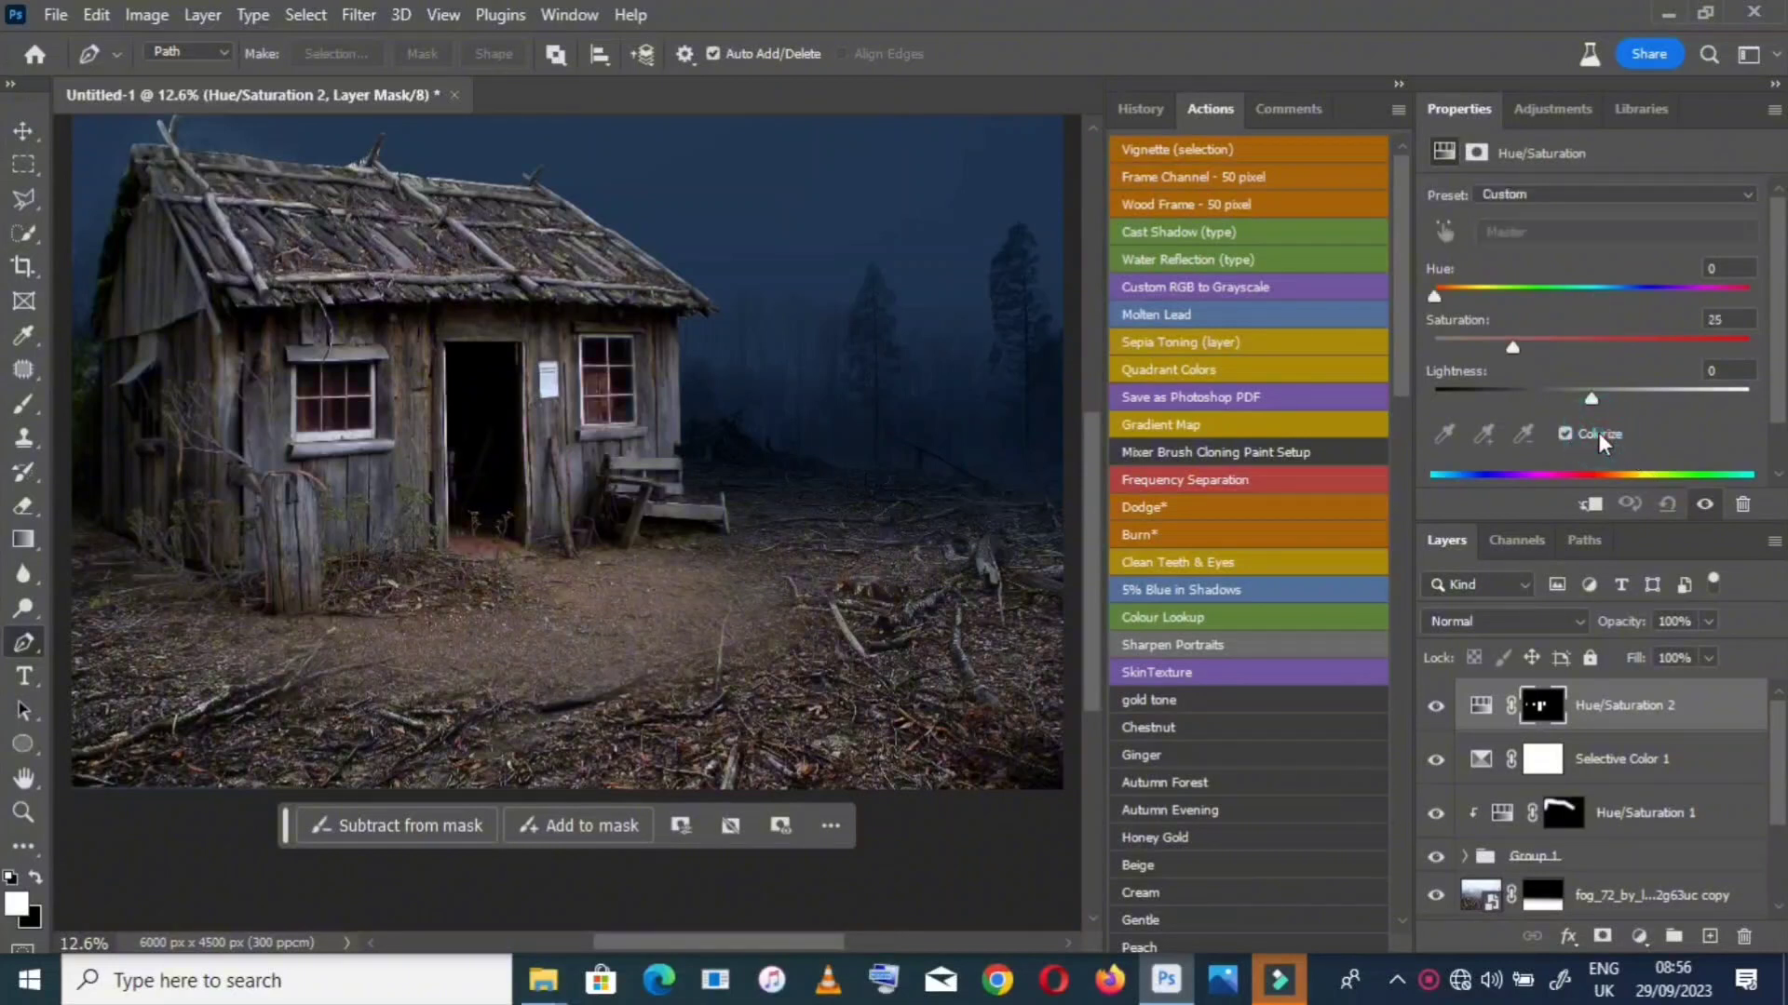
{"action": "left_click", "coordinate": [1453, 292]}
{"action": "left_click_drag", "start_coordinate": [1592, 400], "coordinate": [1652, 395]}
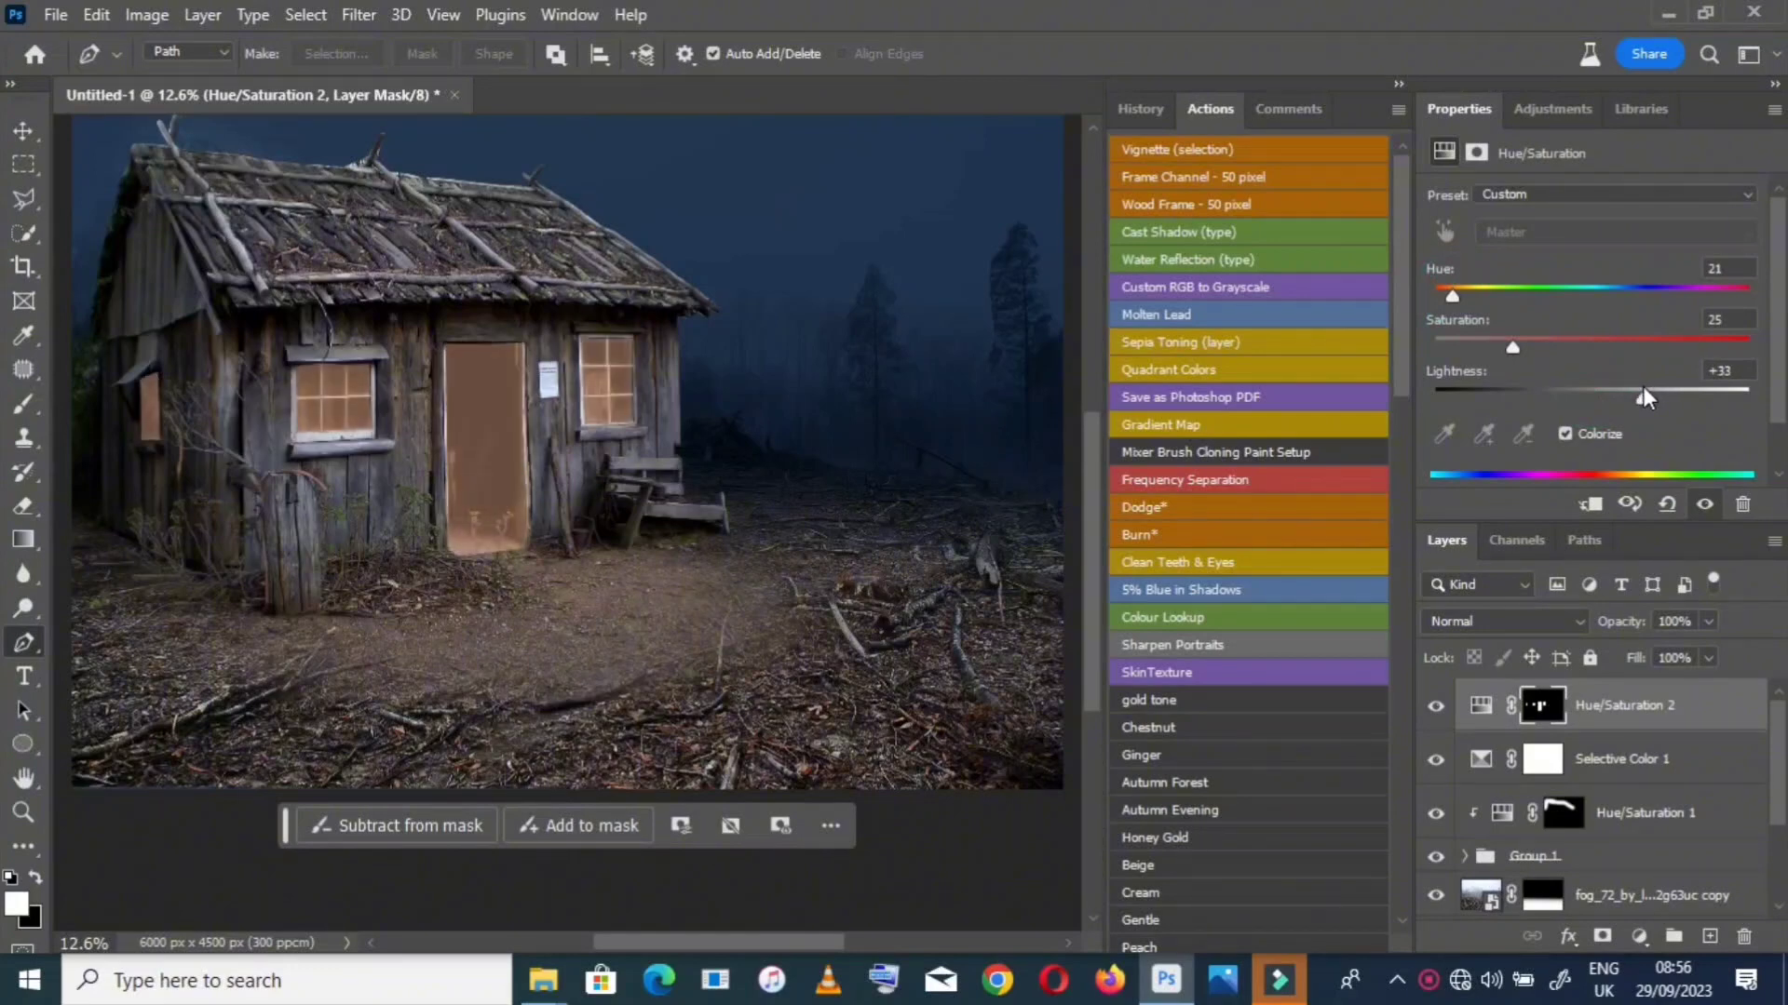
{"action": "left_click", "coordinate": [1572, 345]}
{"action": "left_click_drag", "start_coordinate": [1574, 343], "coordinate": [1605, 348]}
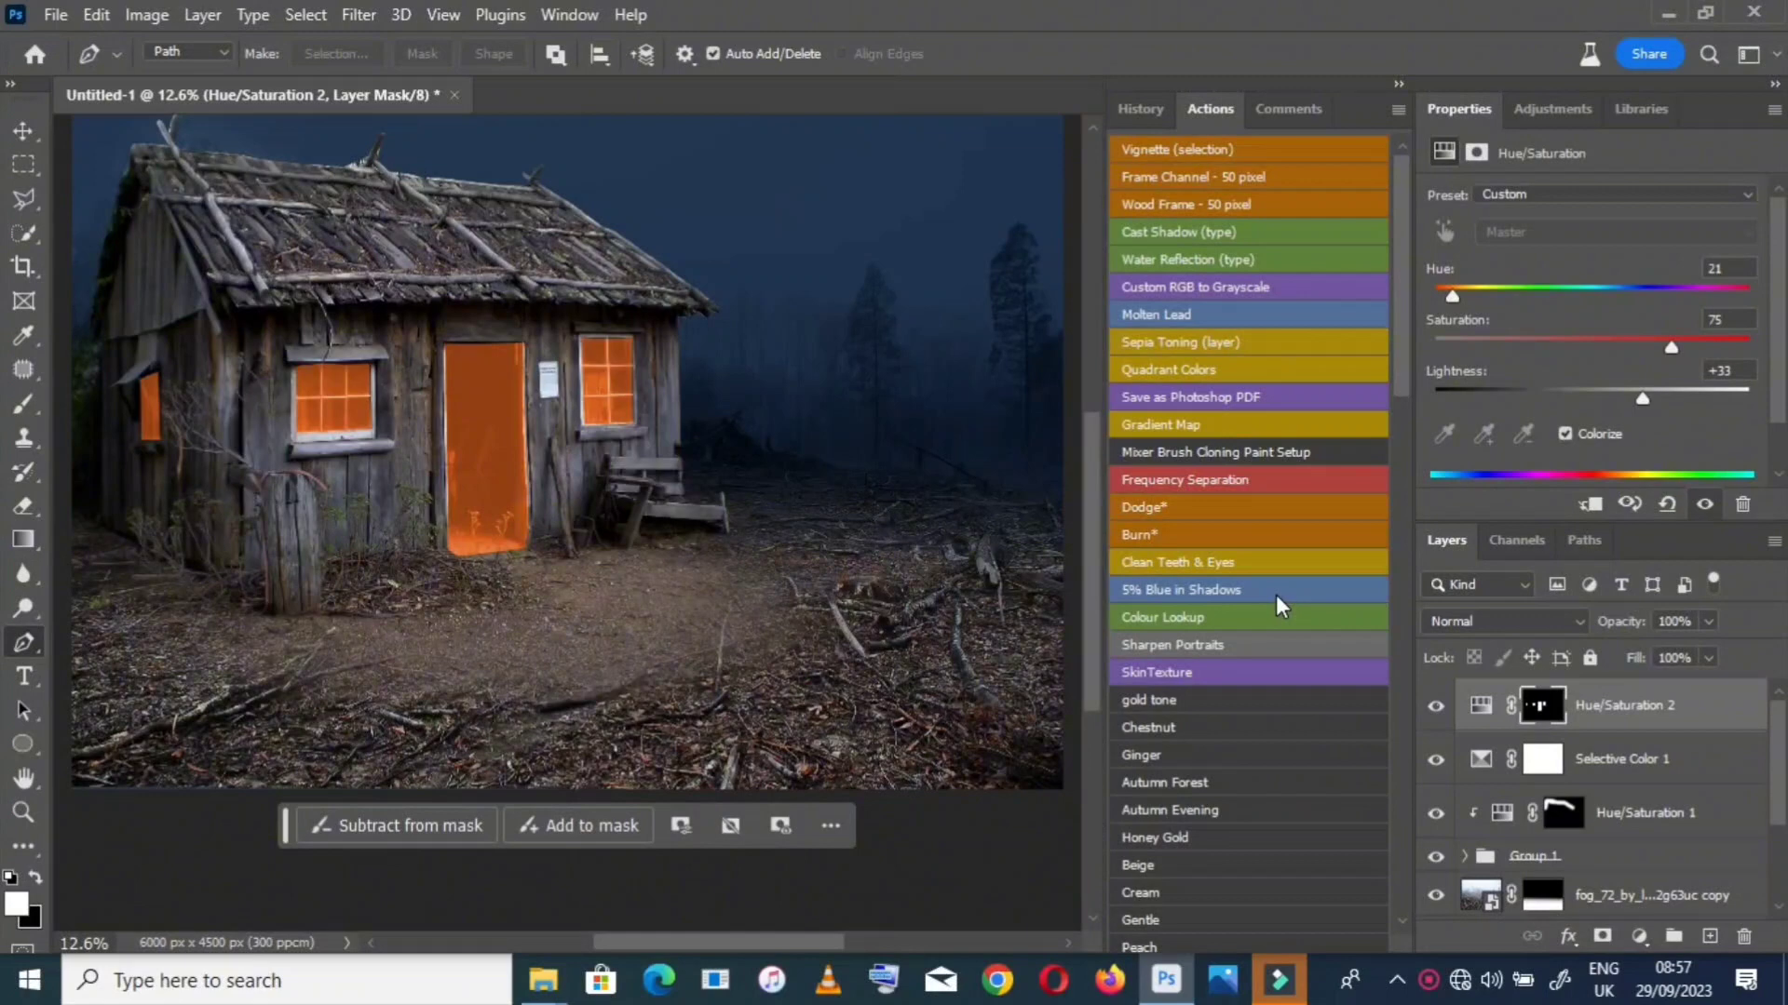
{"action": "double_click", "coordinate": [1709, 325]}
{"action": "type", "text": "77"}
{"action": "key", "text": "Return"}
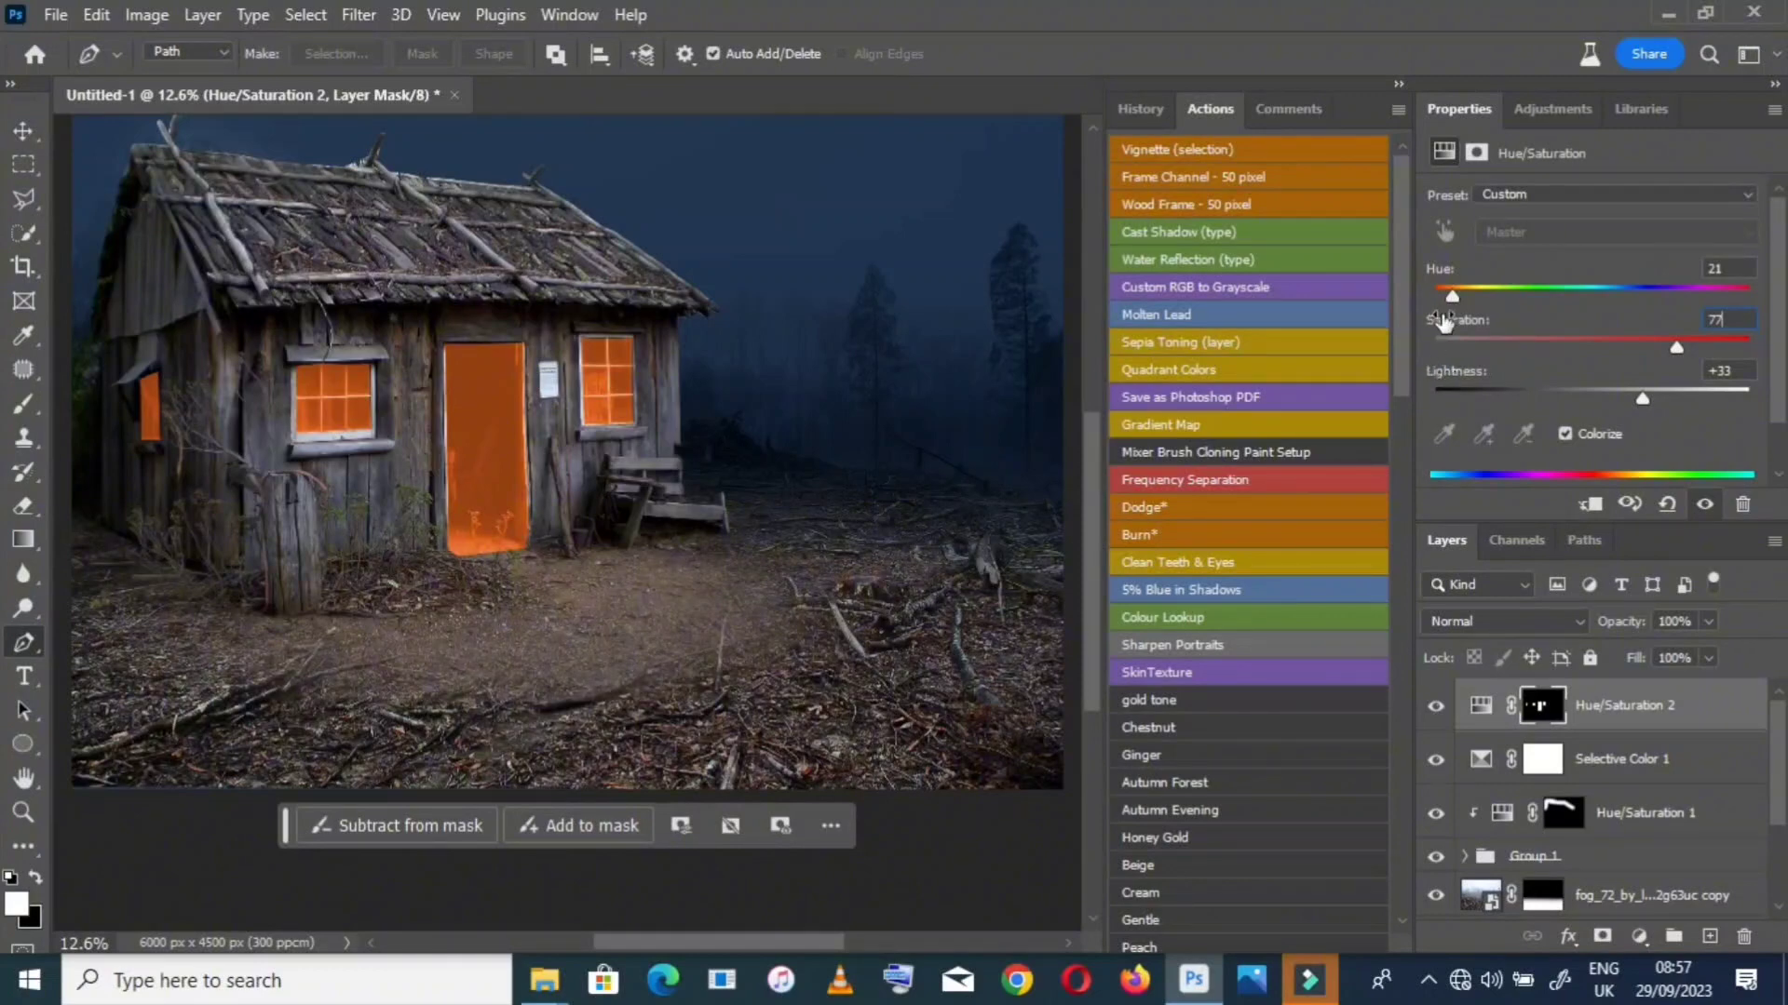
{"action": "left_click", "coordinate": [1723, 268]}
{"action": "type", "text": "17"}
Set the Hue/Saturation 2 layer's blend mode to Linear Dodge (Add) and feather its mask by 9.8 px
{"action": "left_click", "coordinate": [1489, 614]}
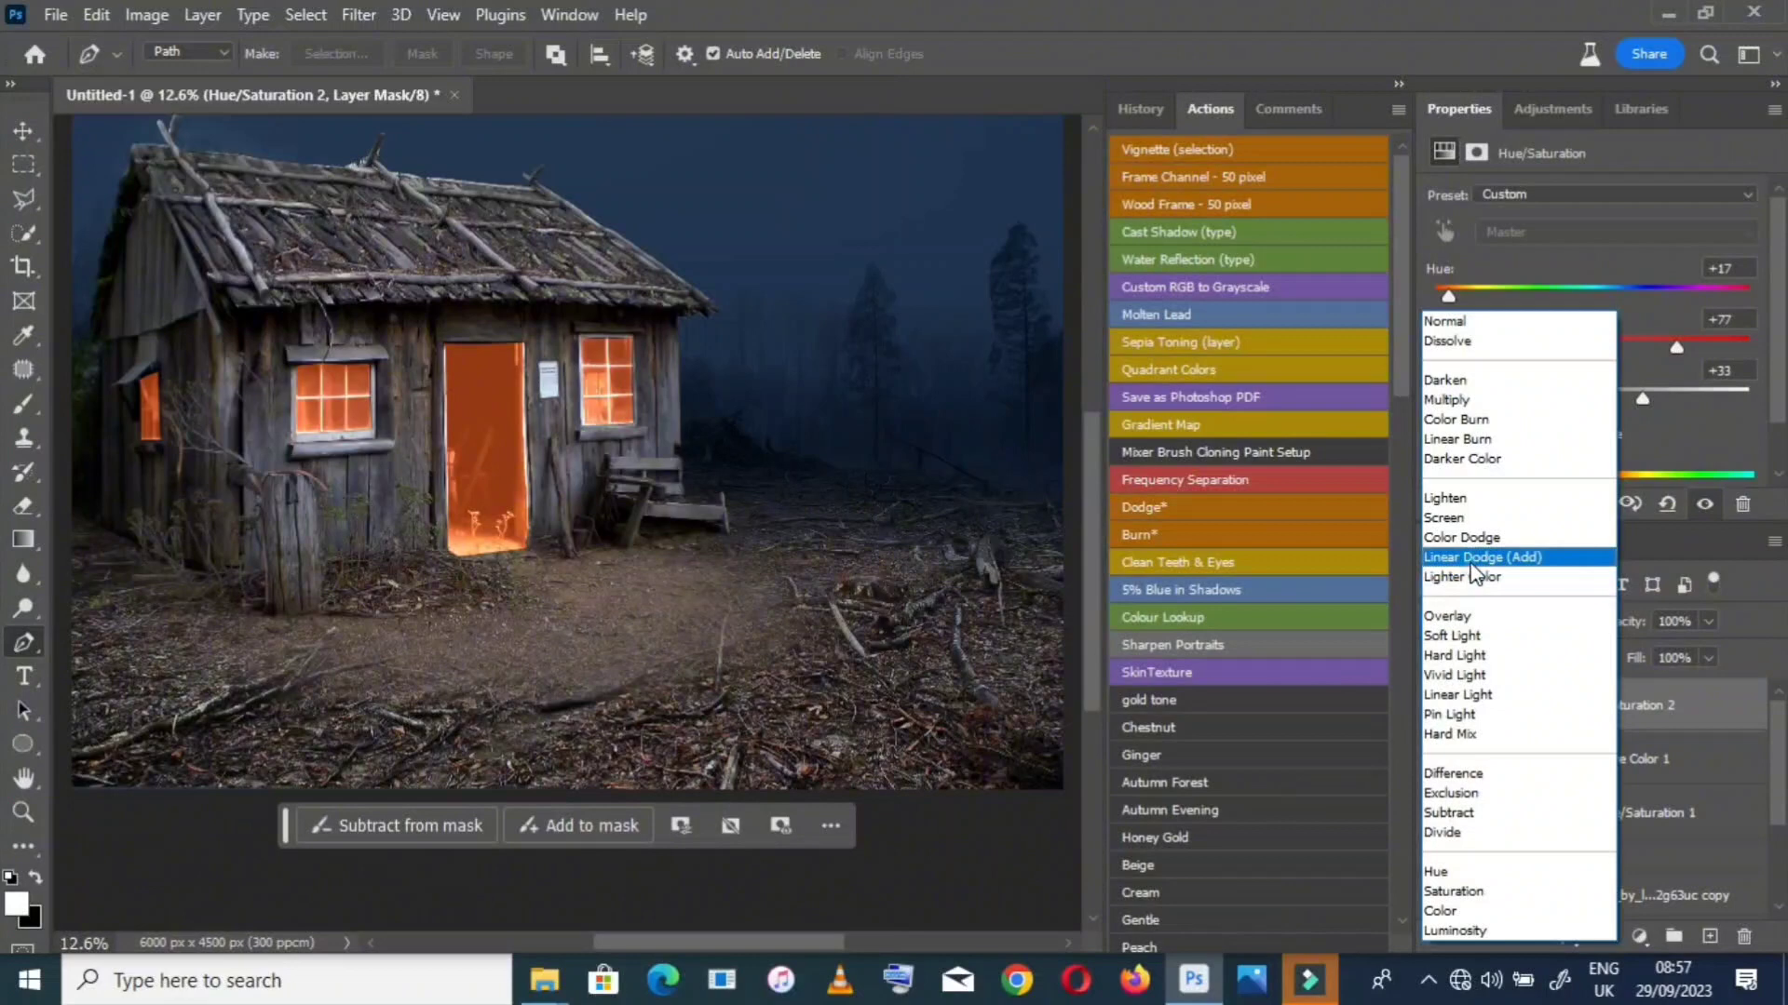
{"action": "left_click", "coordinate": [1472, 562]}
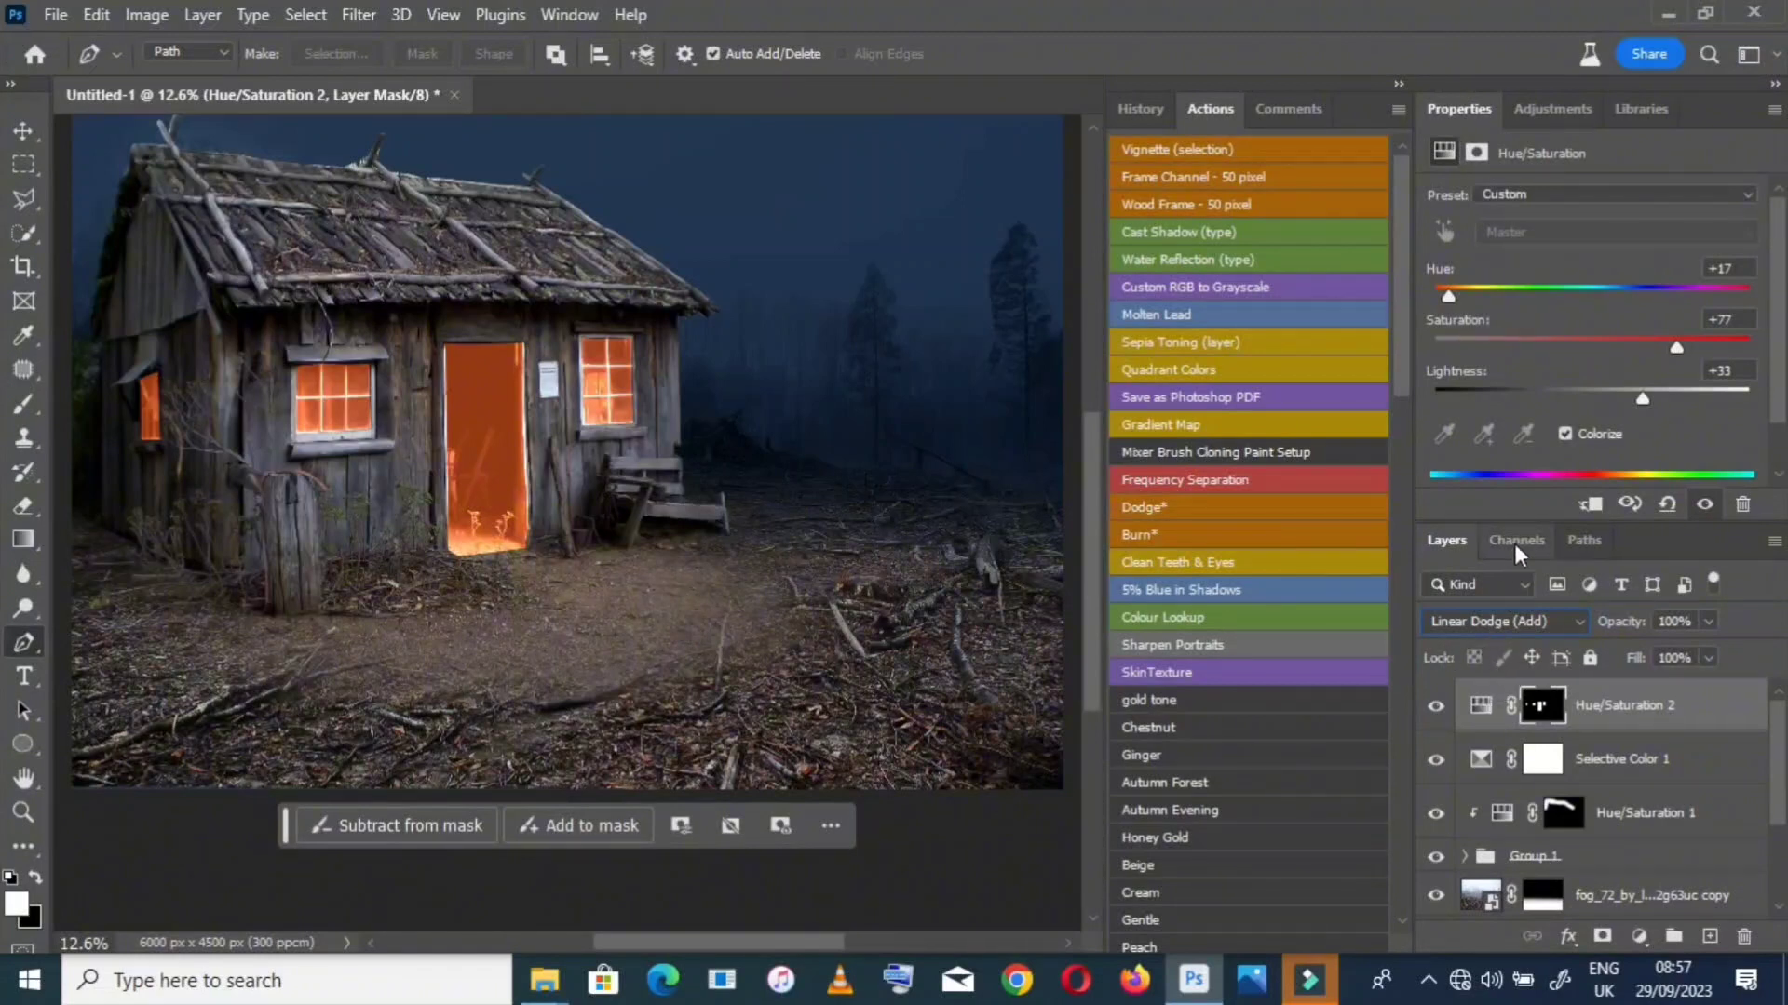
{"action": "left_click", "coordinate": [1476, 710]}
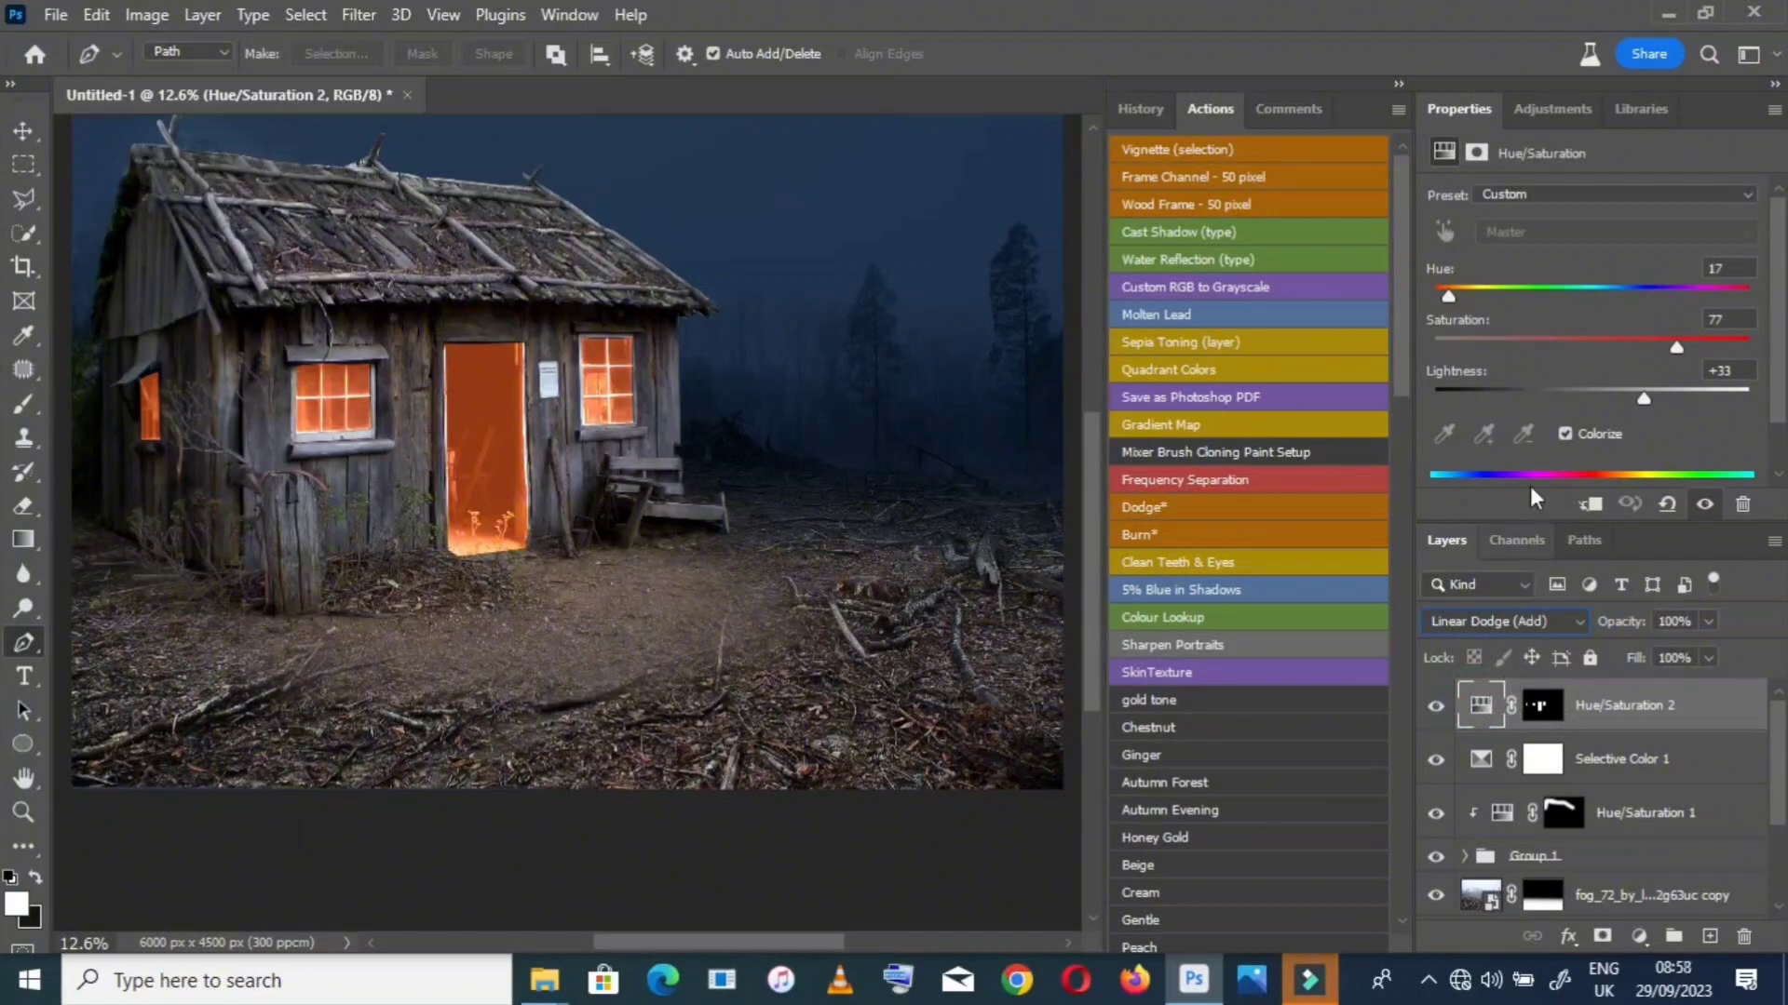
{"action": "left_click", "coordinate": [1542, 706]}
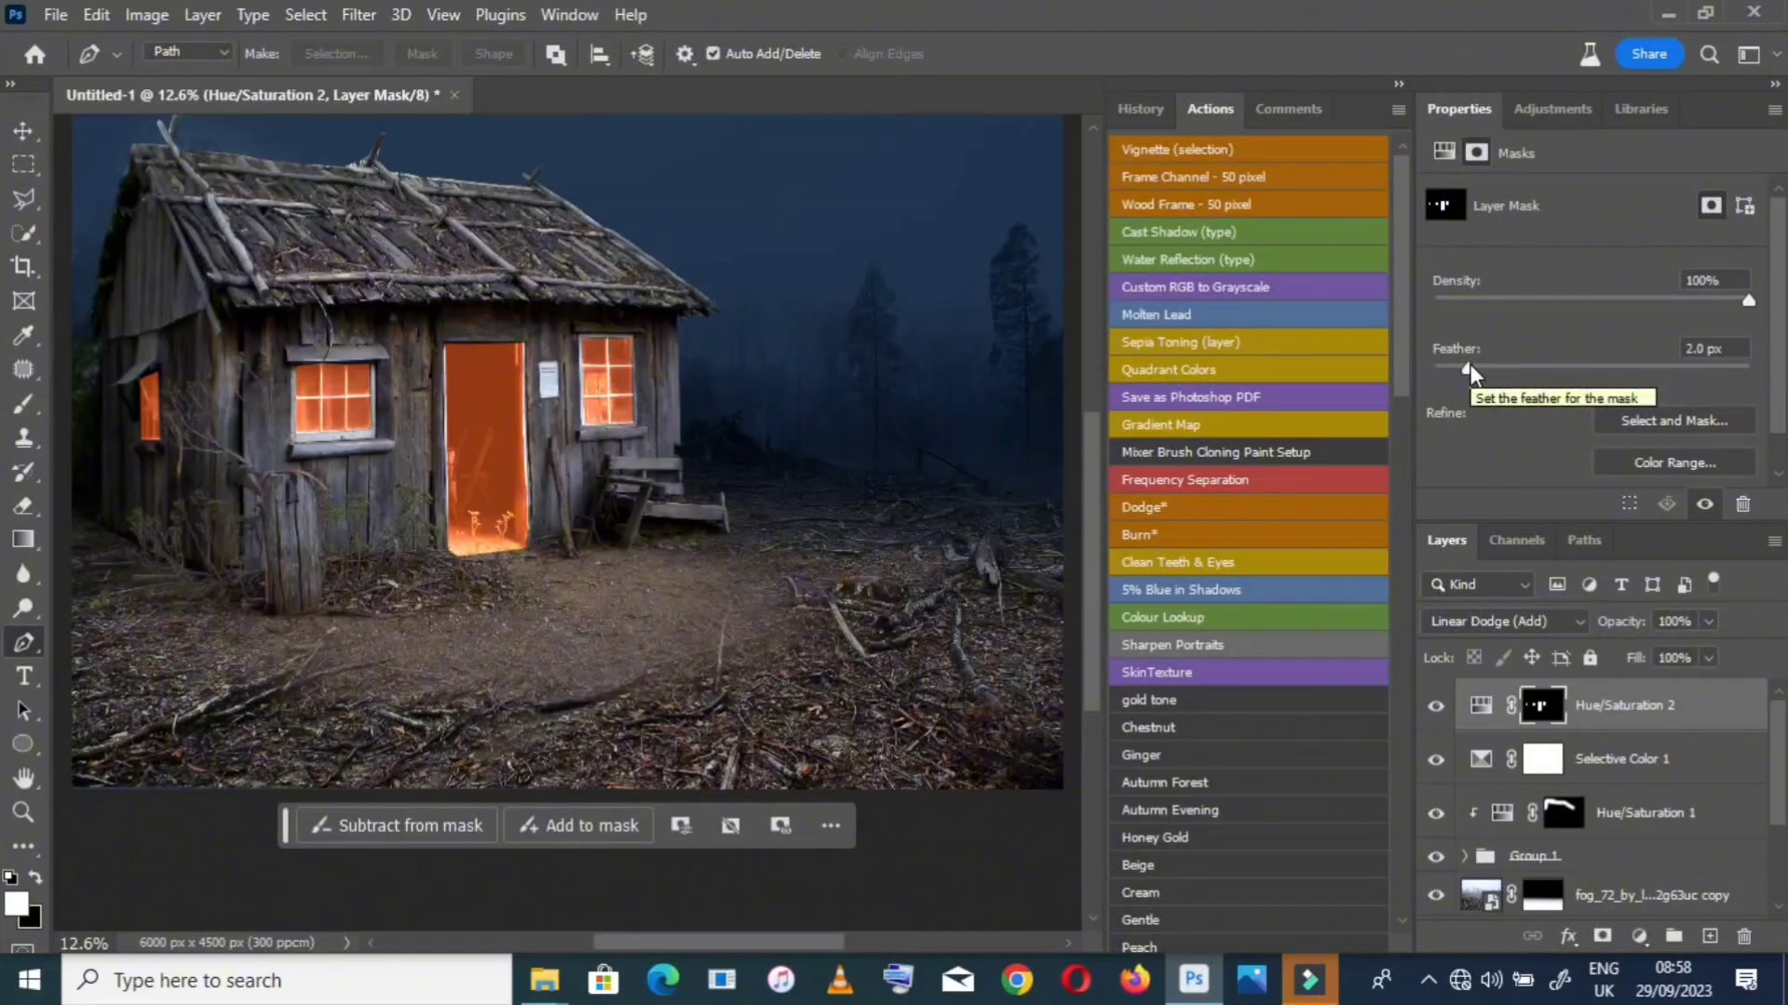
{"action": "left_click_drag", "start_coordinate": [1469, 371], "coordinate": [1559, 404]}
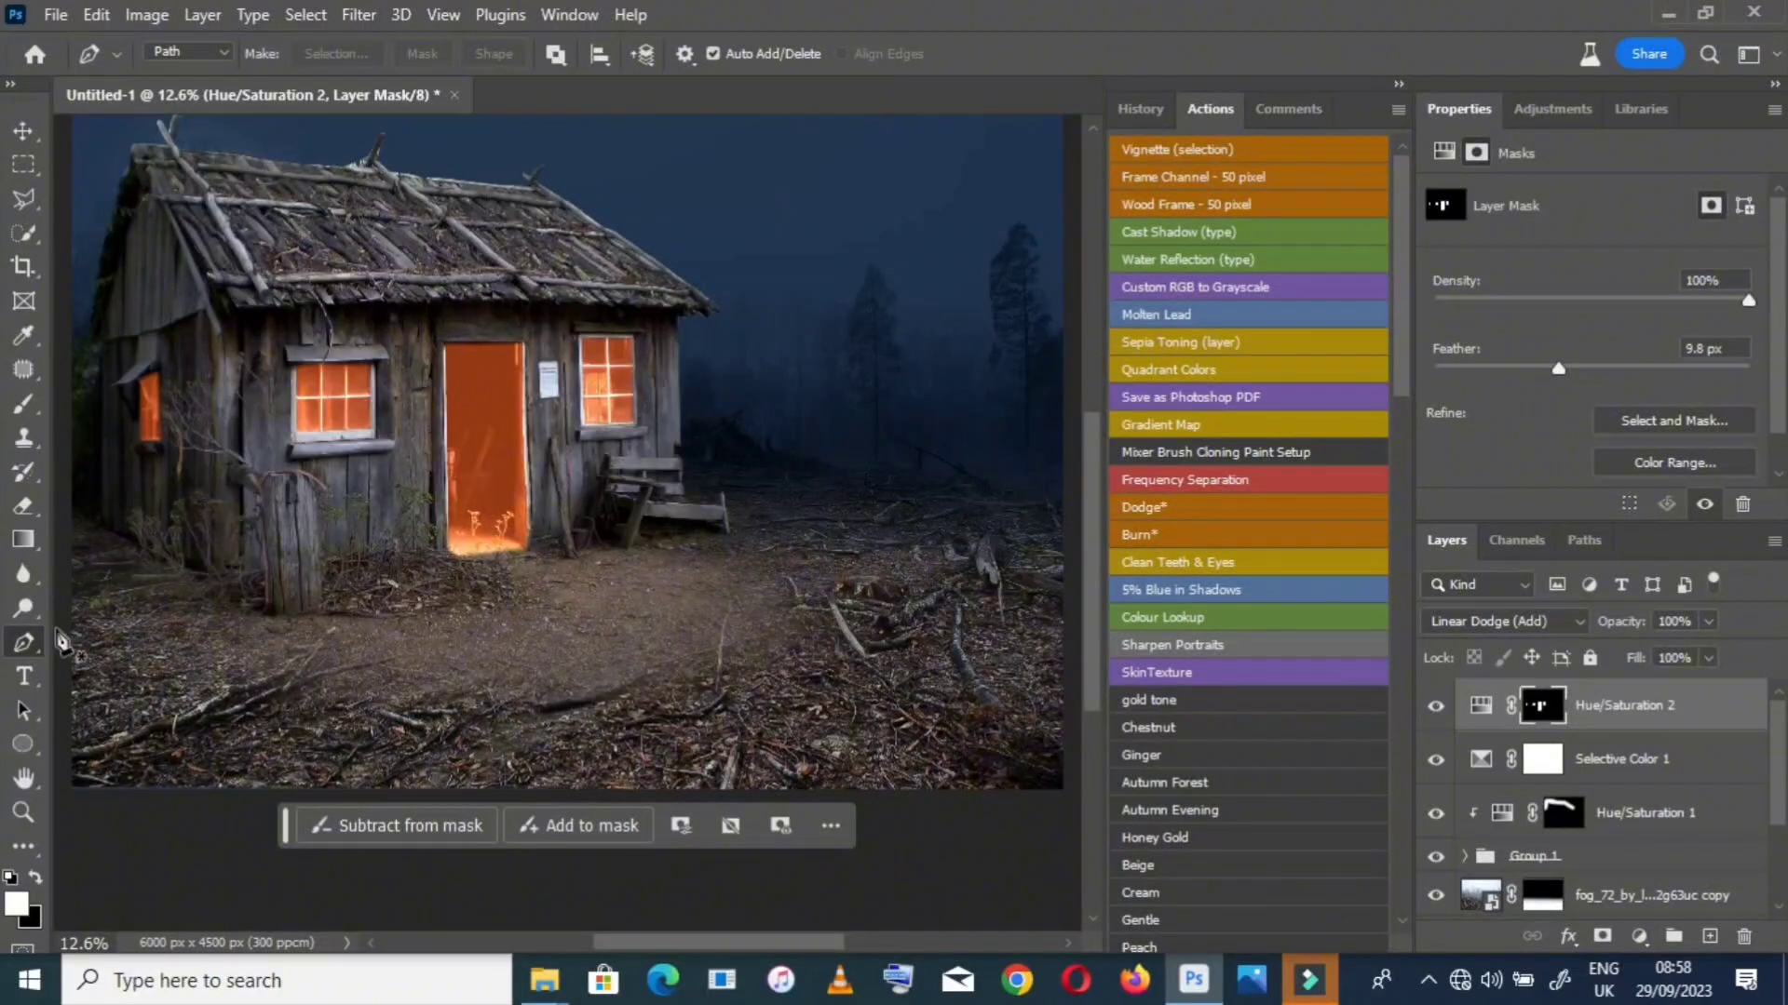
Paint a white glow into the mask on the ground at the doorway threshold, using a soft brush at 9% opacity, reduced to 400 px
{"action": "left_click", "coordinate": [24, 403]}
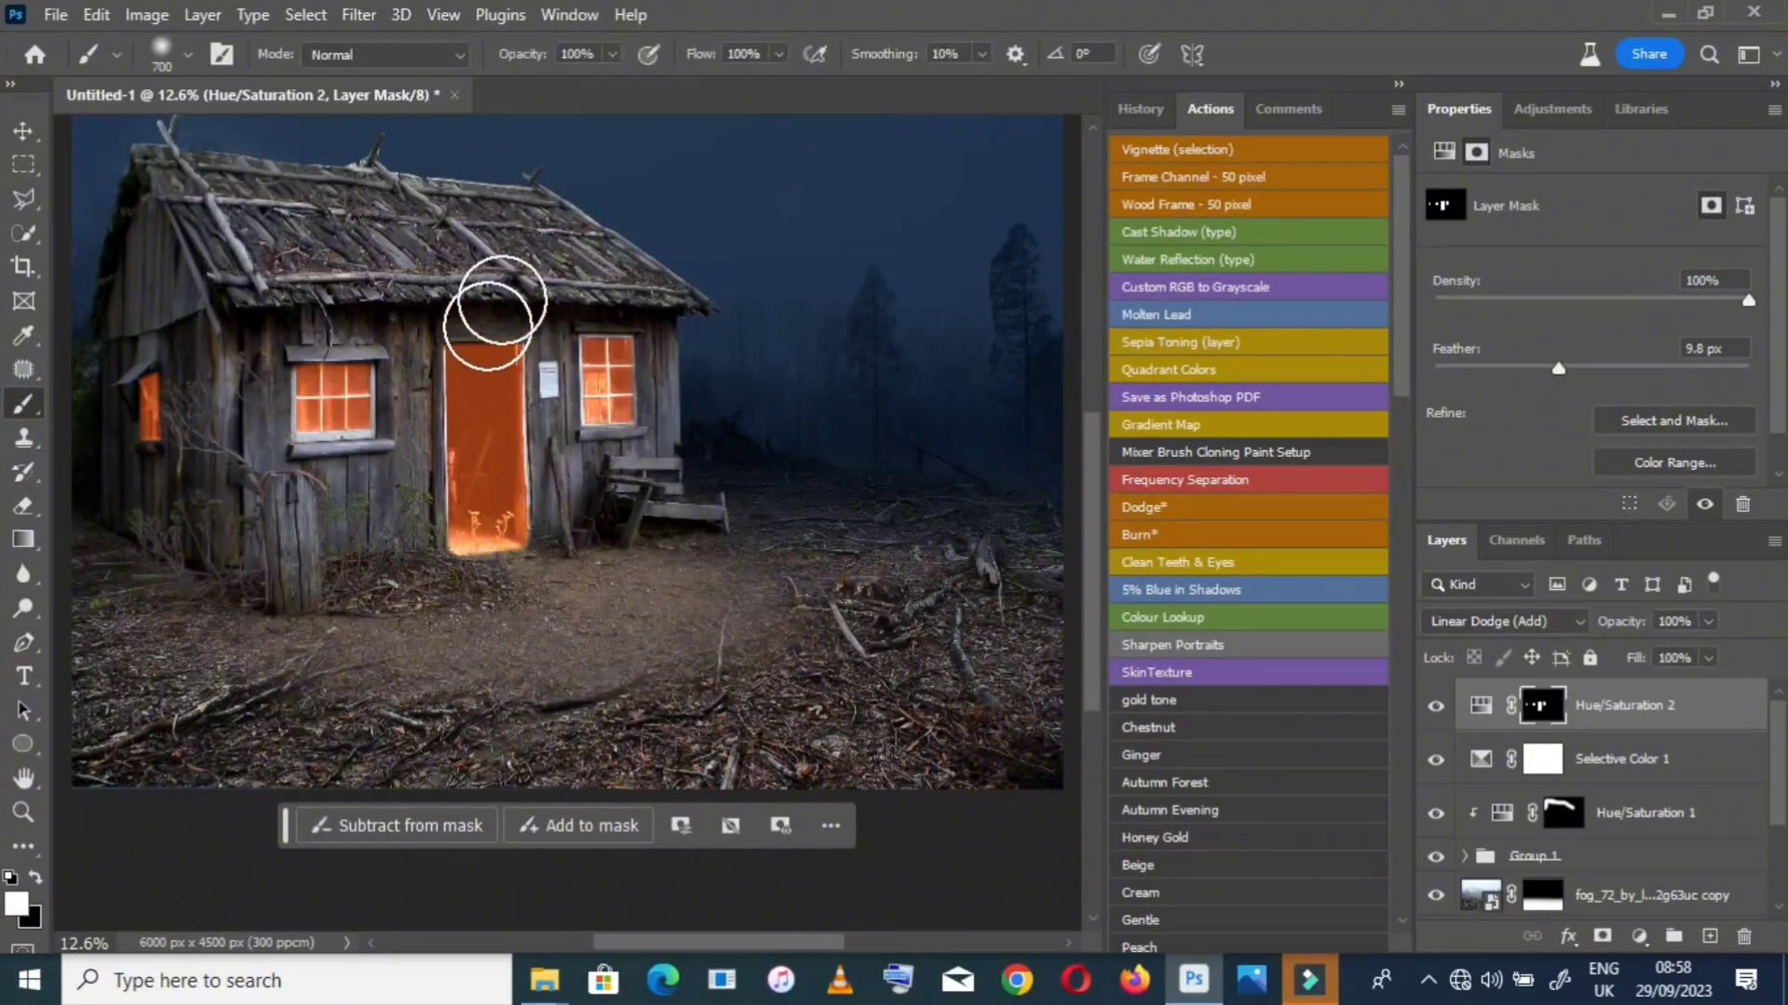
{"action": "left_click", "coordinate": [577, 52]}
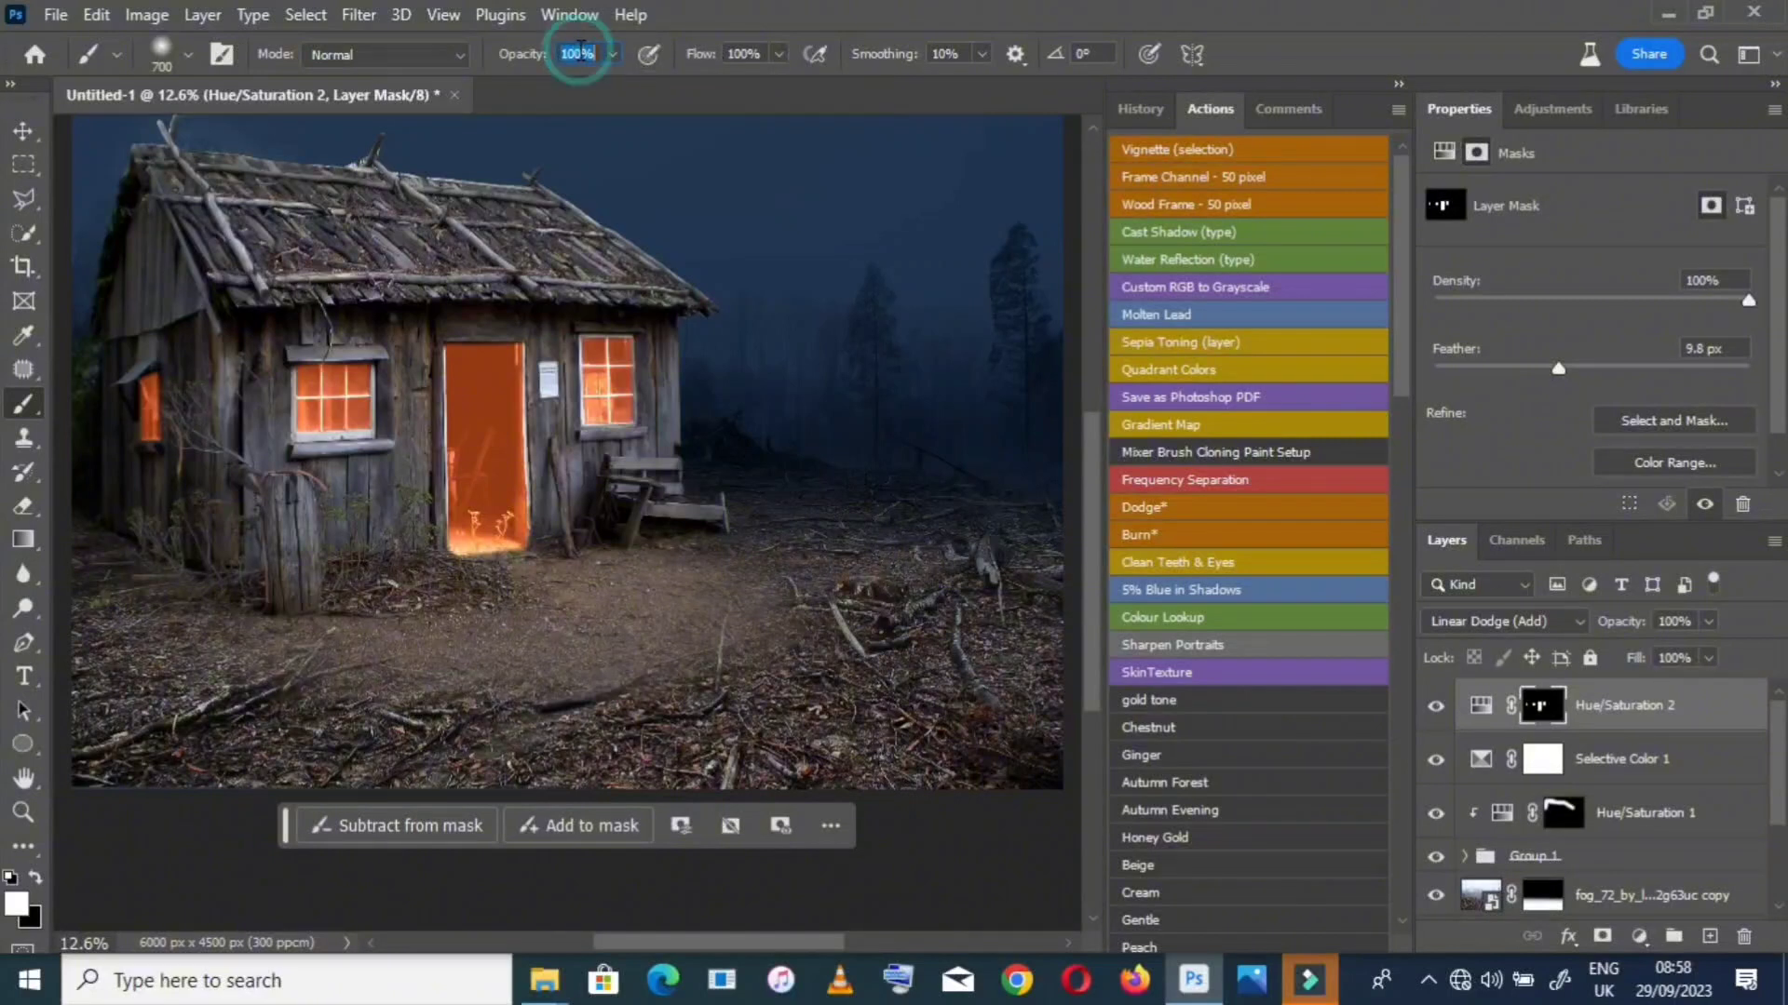
{"action": "type", "text": "9"}
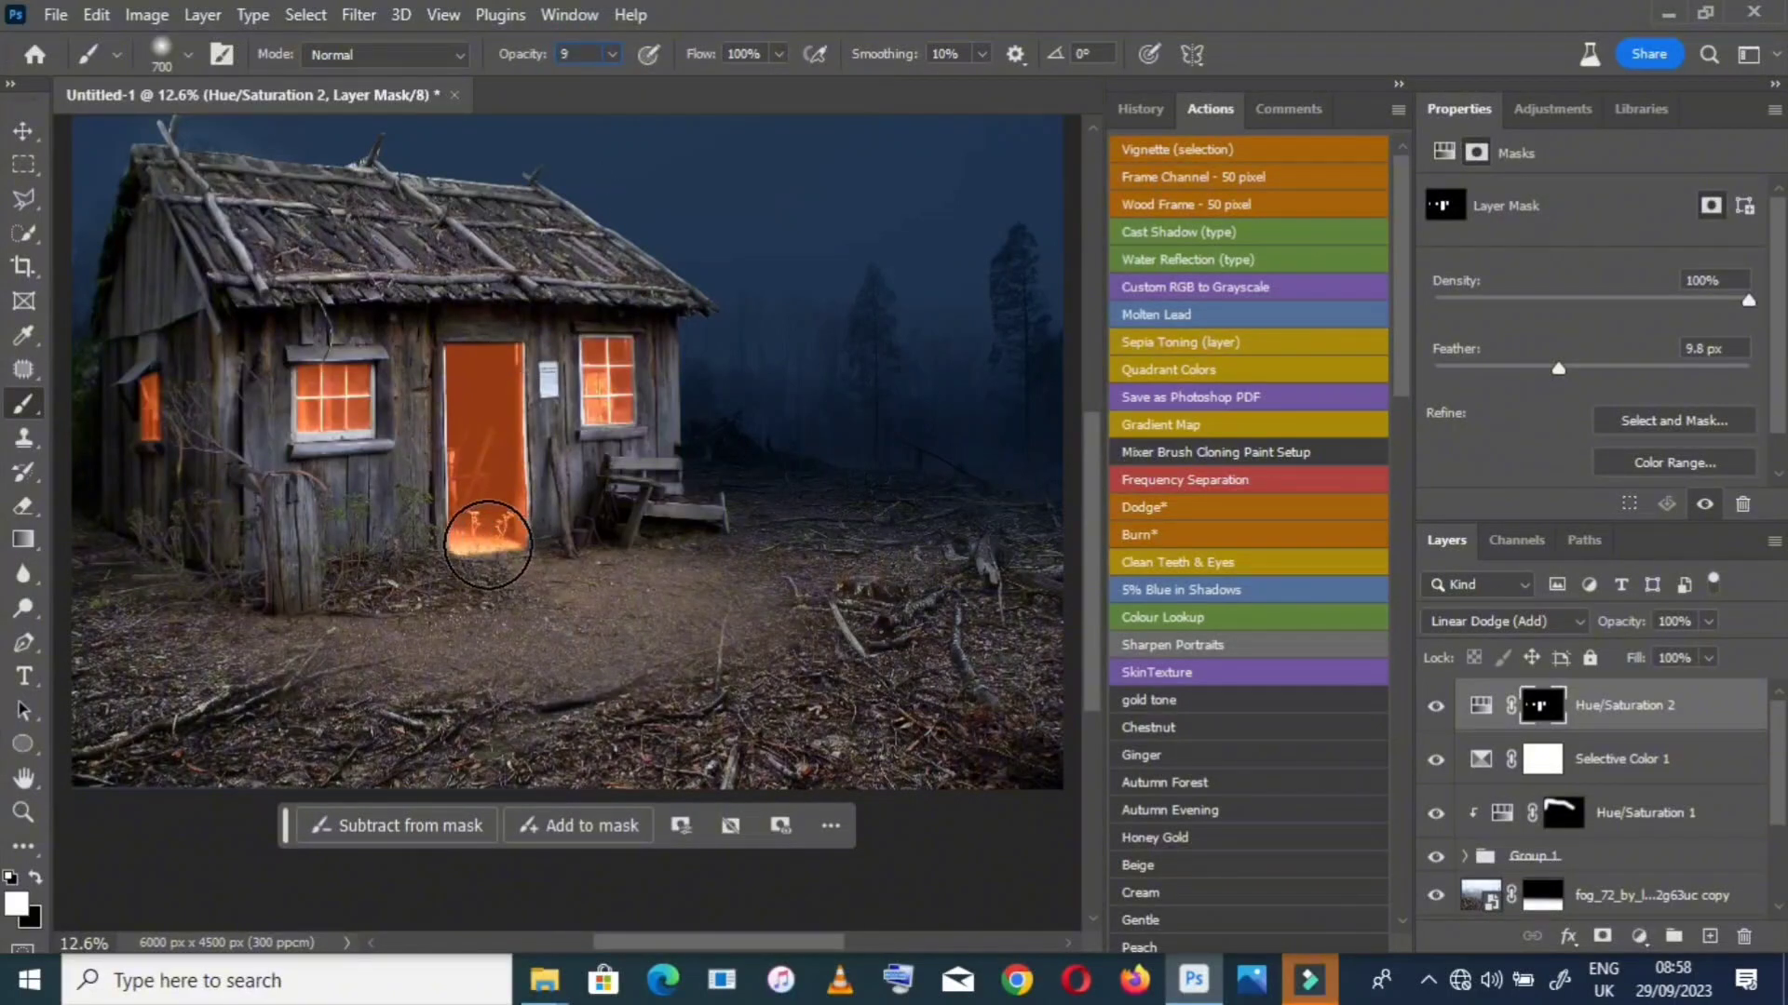
{"action": "mouse_move", "coordinate": [485, 553]}
{"action": "left_mouse_down"}
{"action": "mouse_move", "coordinate": [514, 552]}
{"action": "mouse_move", "coordinate": [494, 531]}
{"action": "left_mouse_up"}
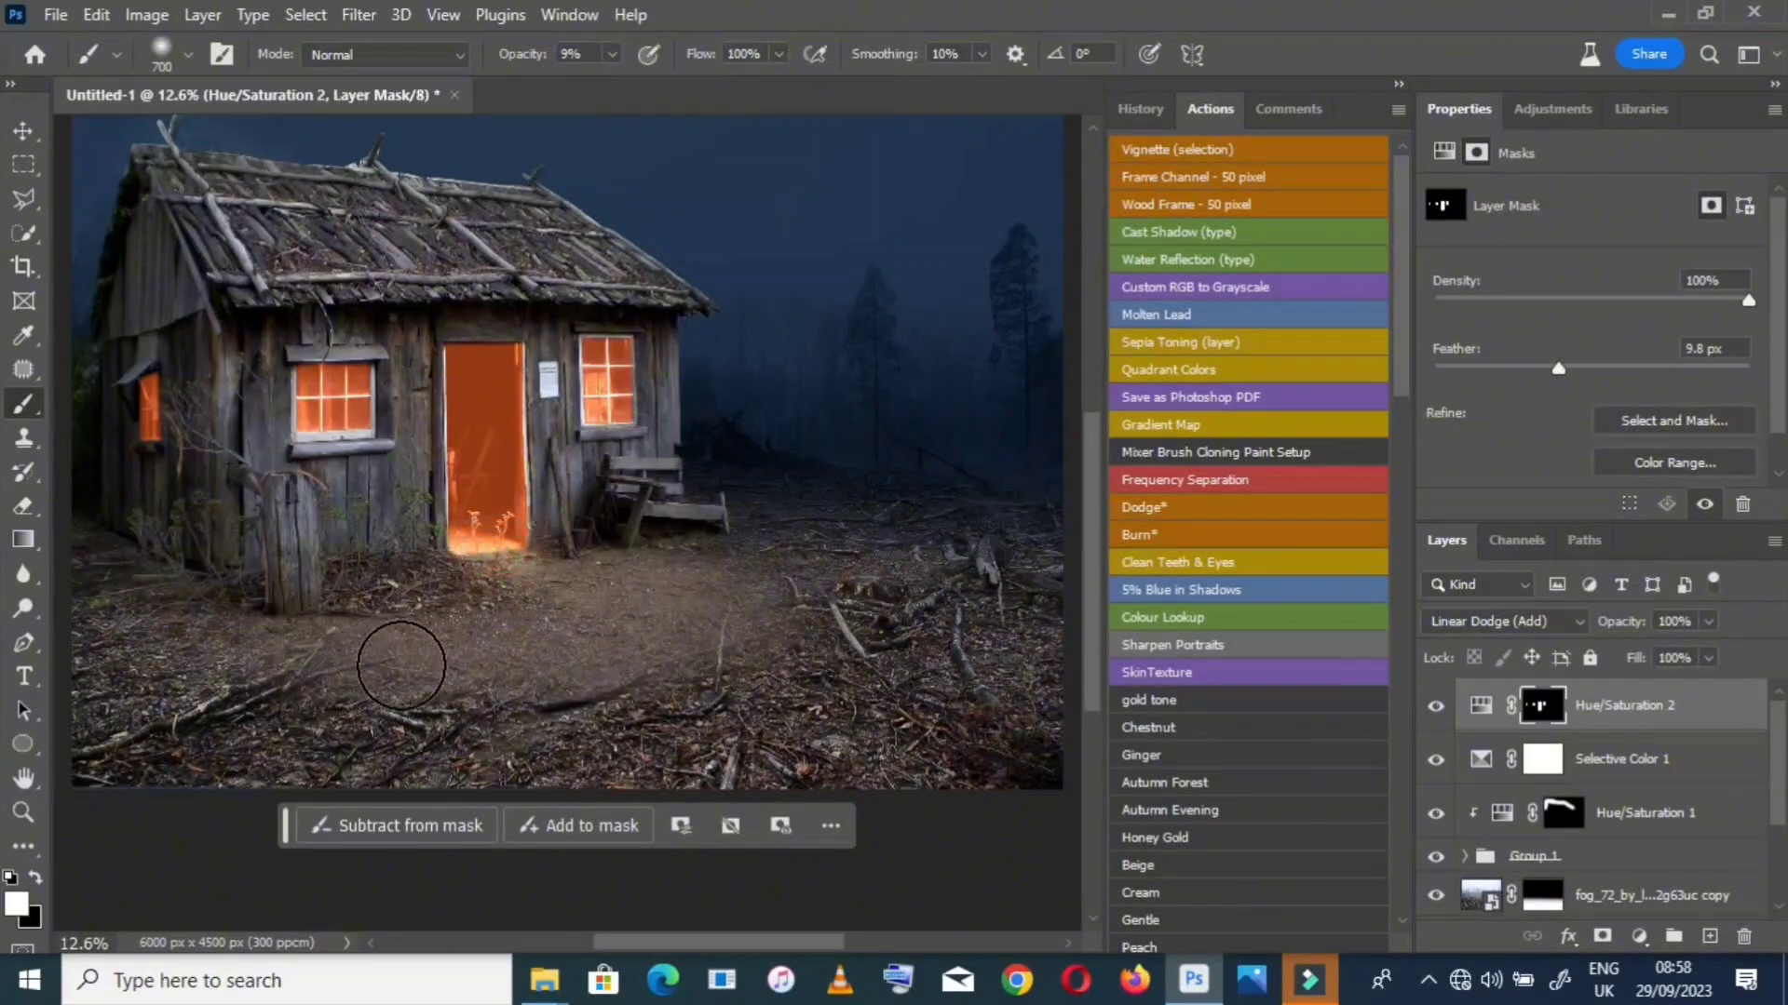
{"action": "key", "text": "bracketleft"}
{"action": "key", "text": "bracketleft"}
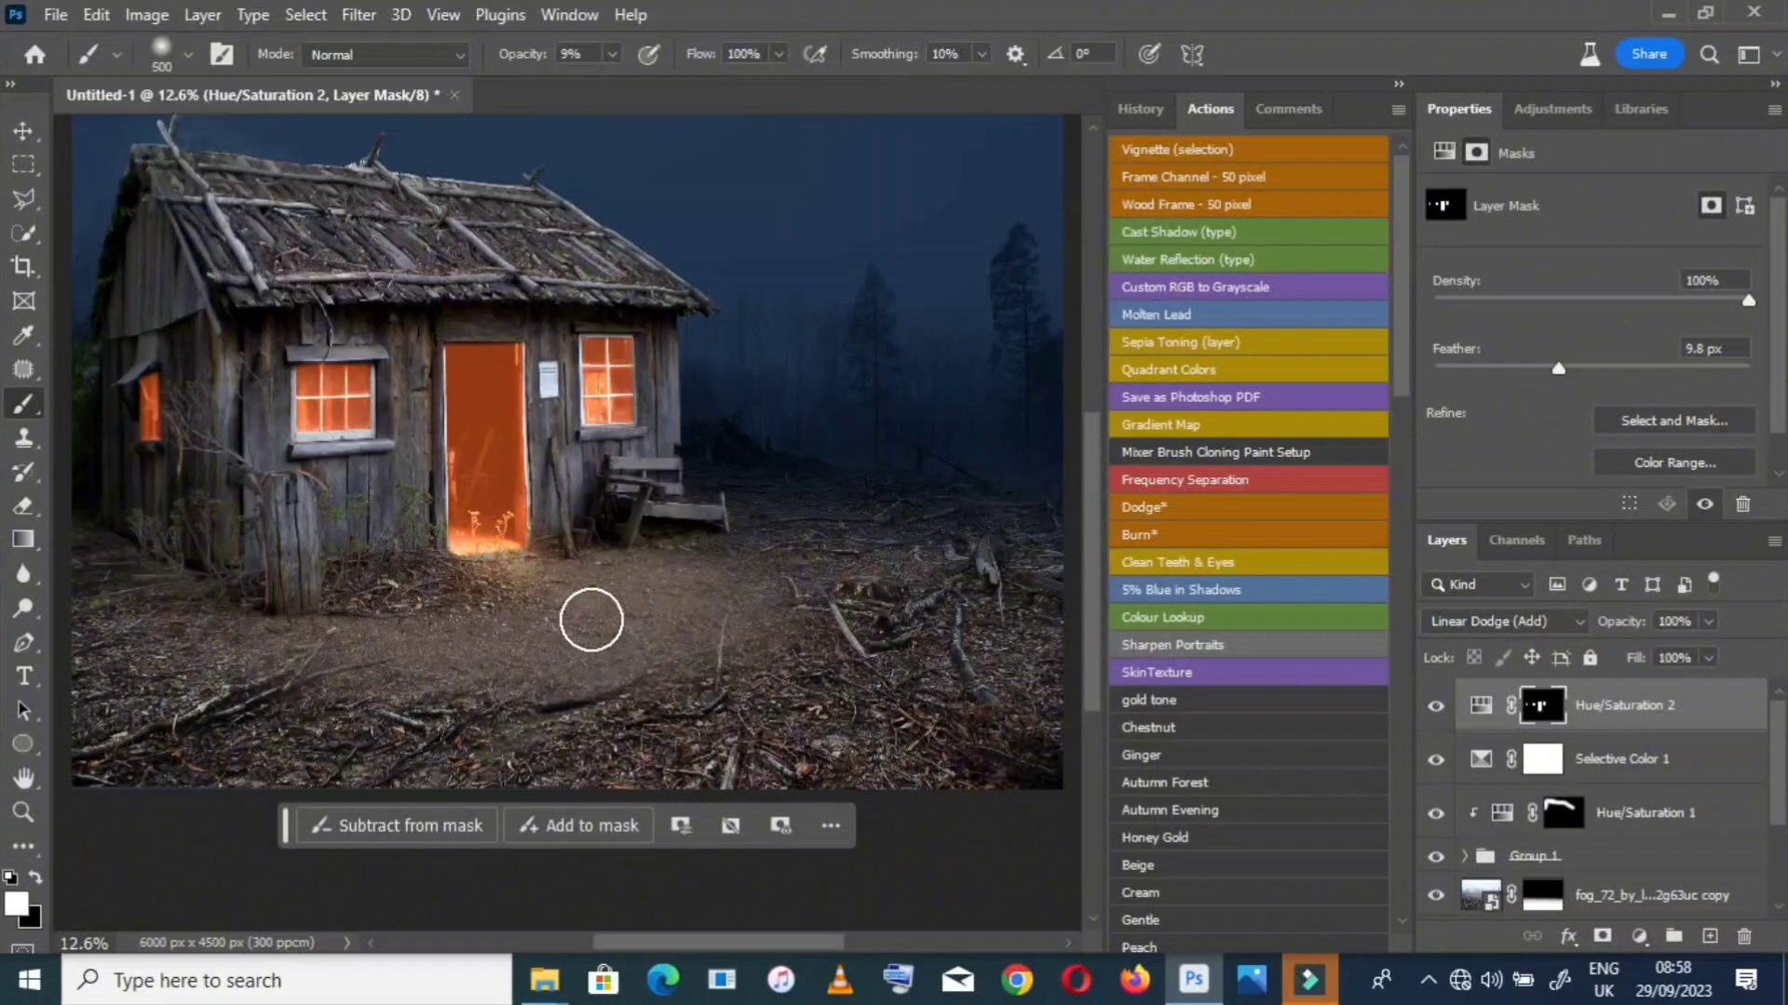
{"action": "key", "text": "bracketleft"}
{"action": "mouse_move", "coordinate": [478, 538]}
{"action": "left_mouse_down"}
{"action": "mouse_move", "coordinate": [543, 566]}
{"action": "mouse_move", "coordinate": [515, 575]}
{"action": "mouse_move", "coordinate": [591, 581]}
{"action": "left_mouse_up"}
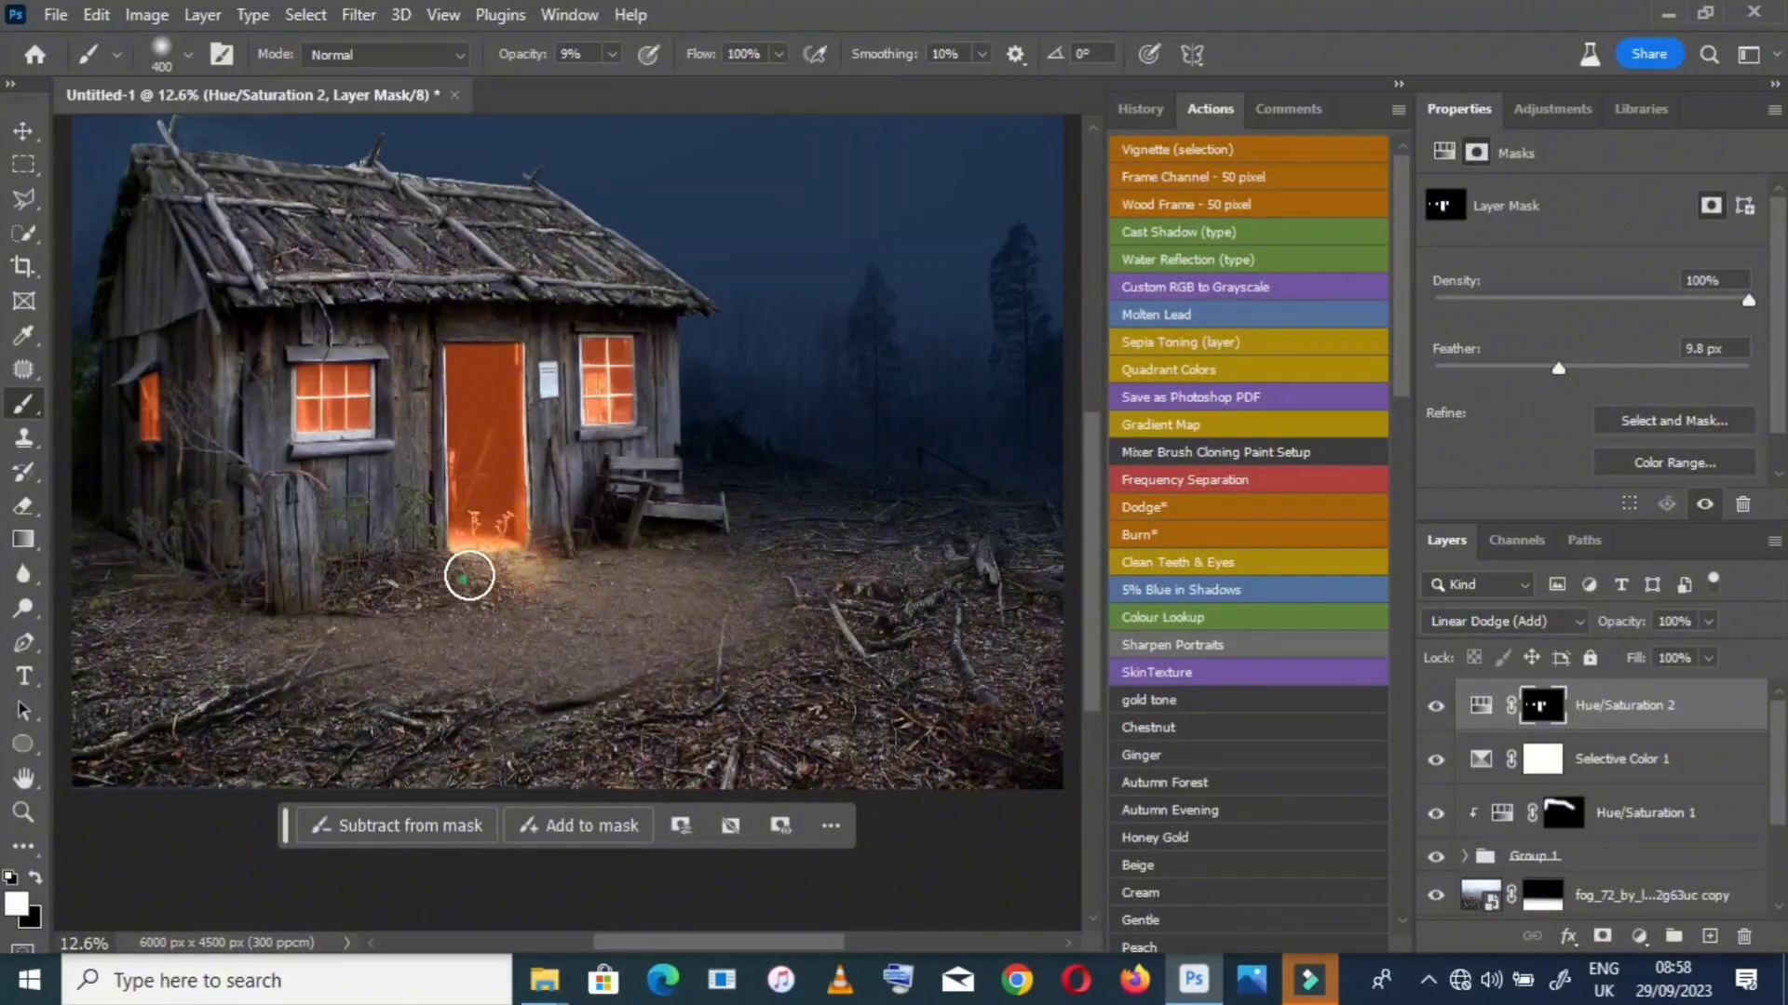
{"action": "left_click_drag", "start_coordinate": [469, 577], "coordinate": [602, 578]}
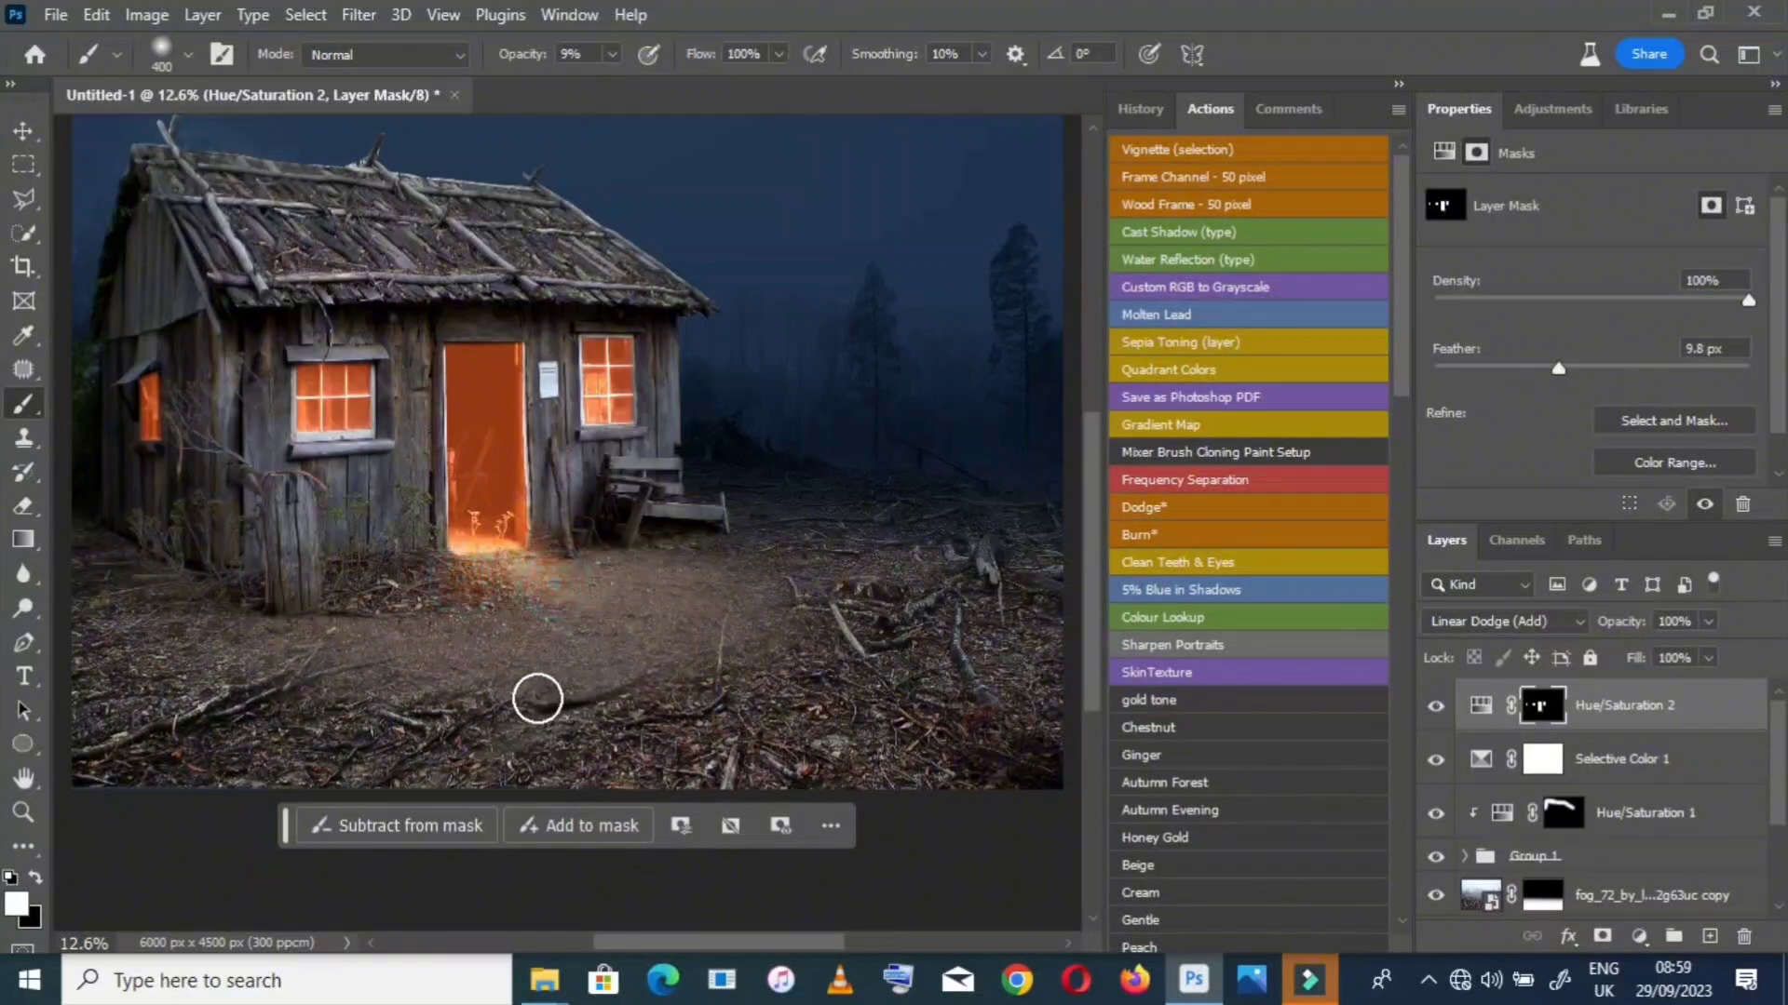
Spread the glow across the dirt clearing in front of the house by painting the mask with a 900 px brush
{"action": "key", "text": "bracketright"}
{"action": "key", "text": "bracketright"}
{"action": "key", "text": "bracketright"}
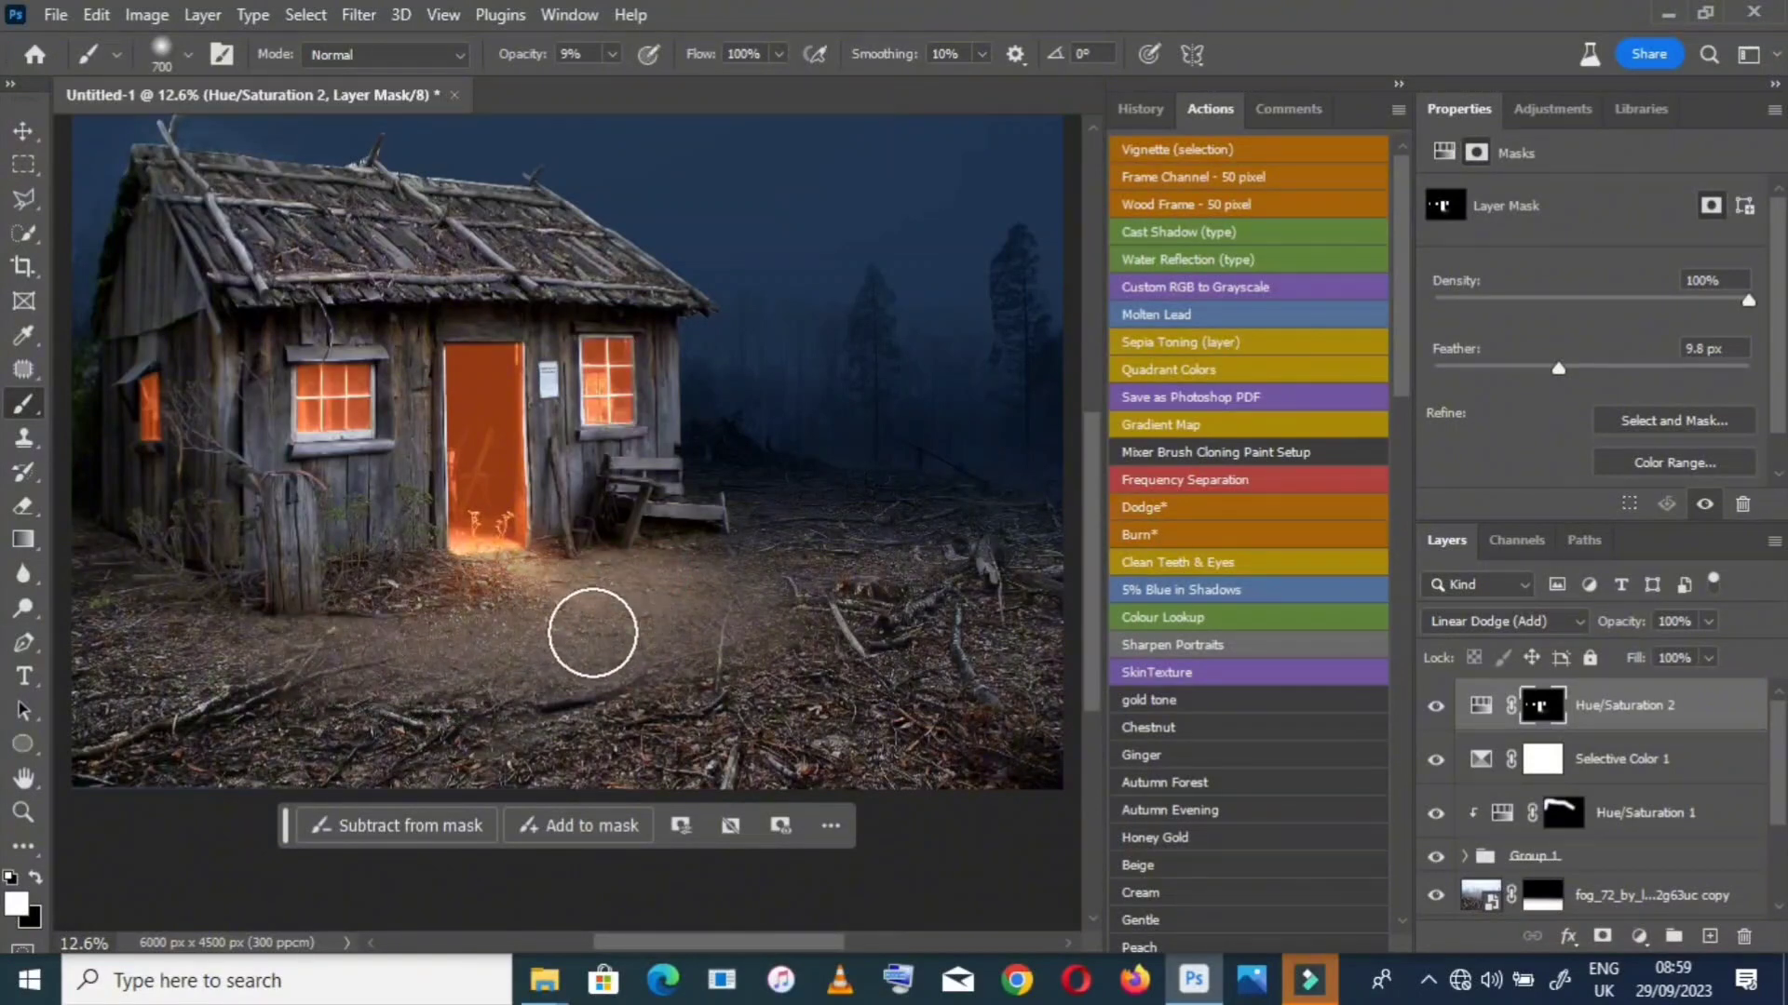
{"action": "key", "text": "]"}
{"action": "key", "text": "]"}
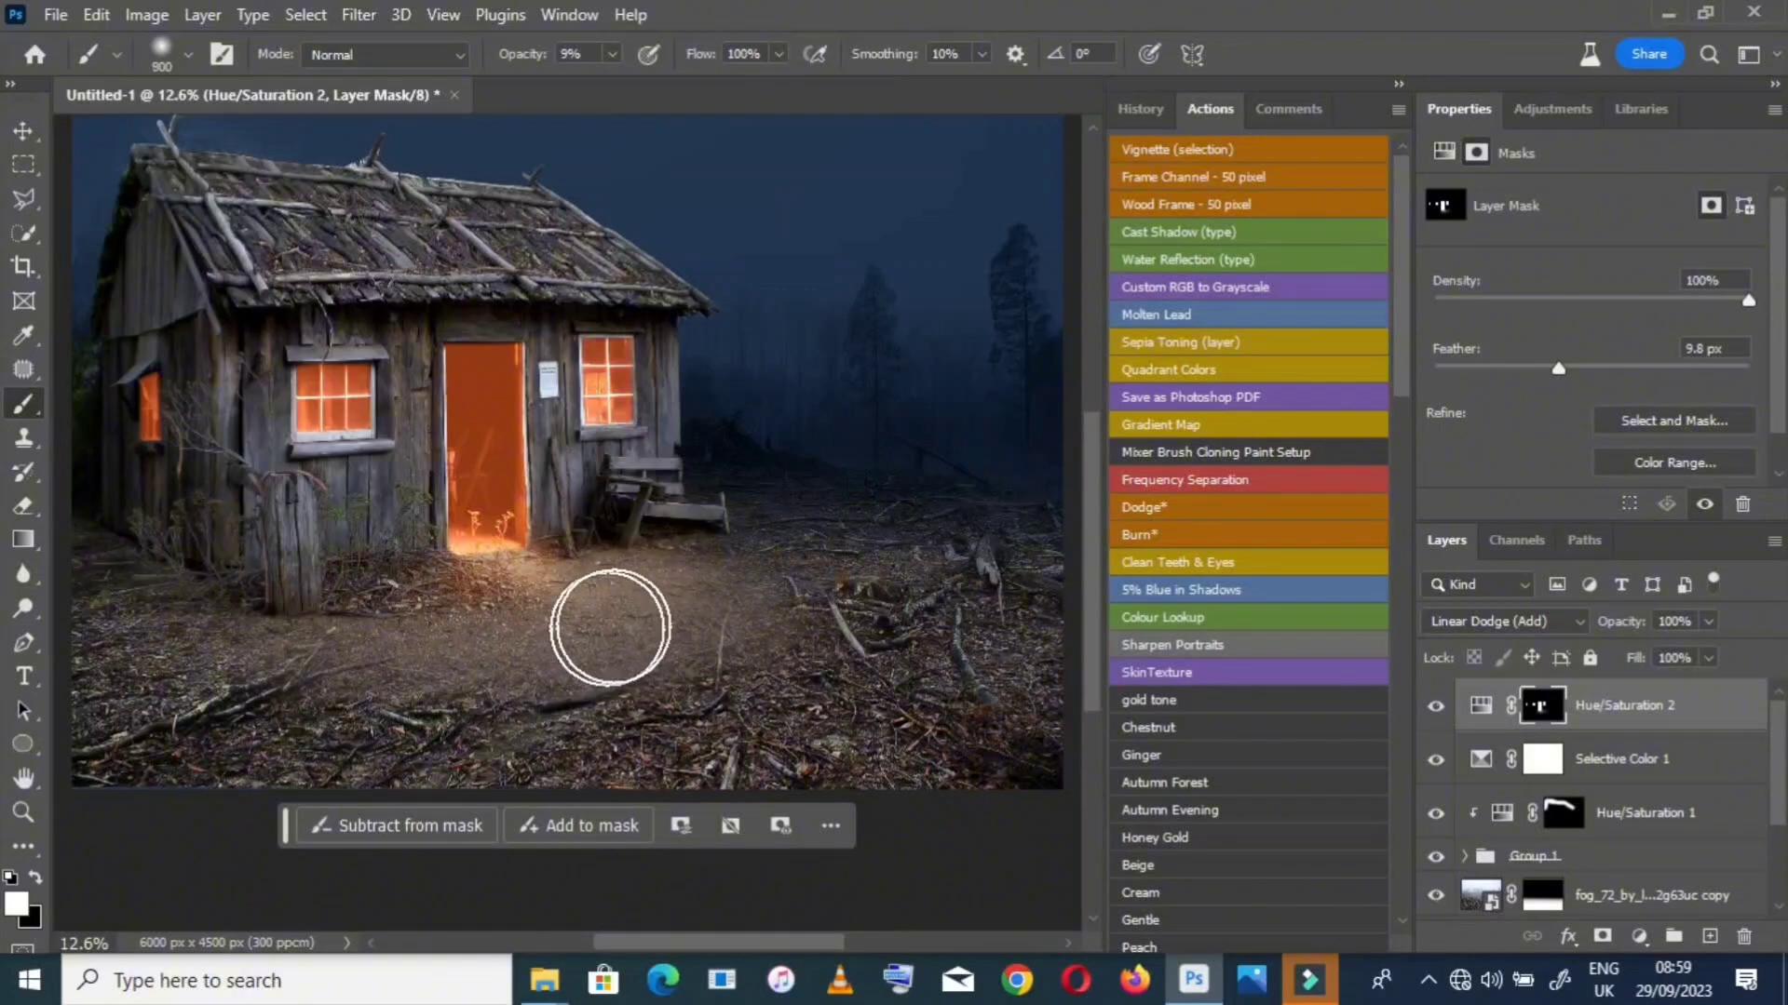
{"action": "mouse_move", "coordinate": [619, 624]}
{"action": "left_mouse_down"}
{"action": "mouse_move", "coordinate": [484, 643]}
{"action": "mouse_move", "coordinate": [73, 639]}
{"action": "mouse_move", "coordinate": [203, 693]}
{"action": "mouse_move", "coordinate": [186, 694]}
{"action": "mouse_move", "coordinate": [200, 731]}
{"action": "mouse_move", "coordinate": [258, 679]}
{"action": "left_mouse_up"}
Paint a faint glow on the sill and wall planks below the window left of the doorway, with a 250 to 300 px brush
{"action": "key", "text": "bracketleft"}
{"action": "key", "text": "bracketleft"}
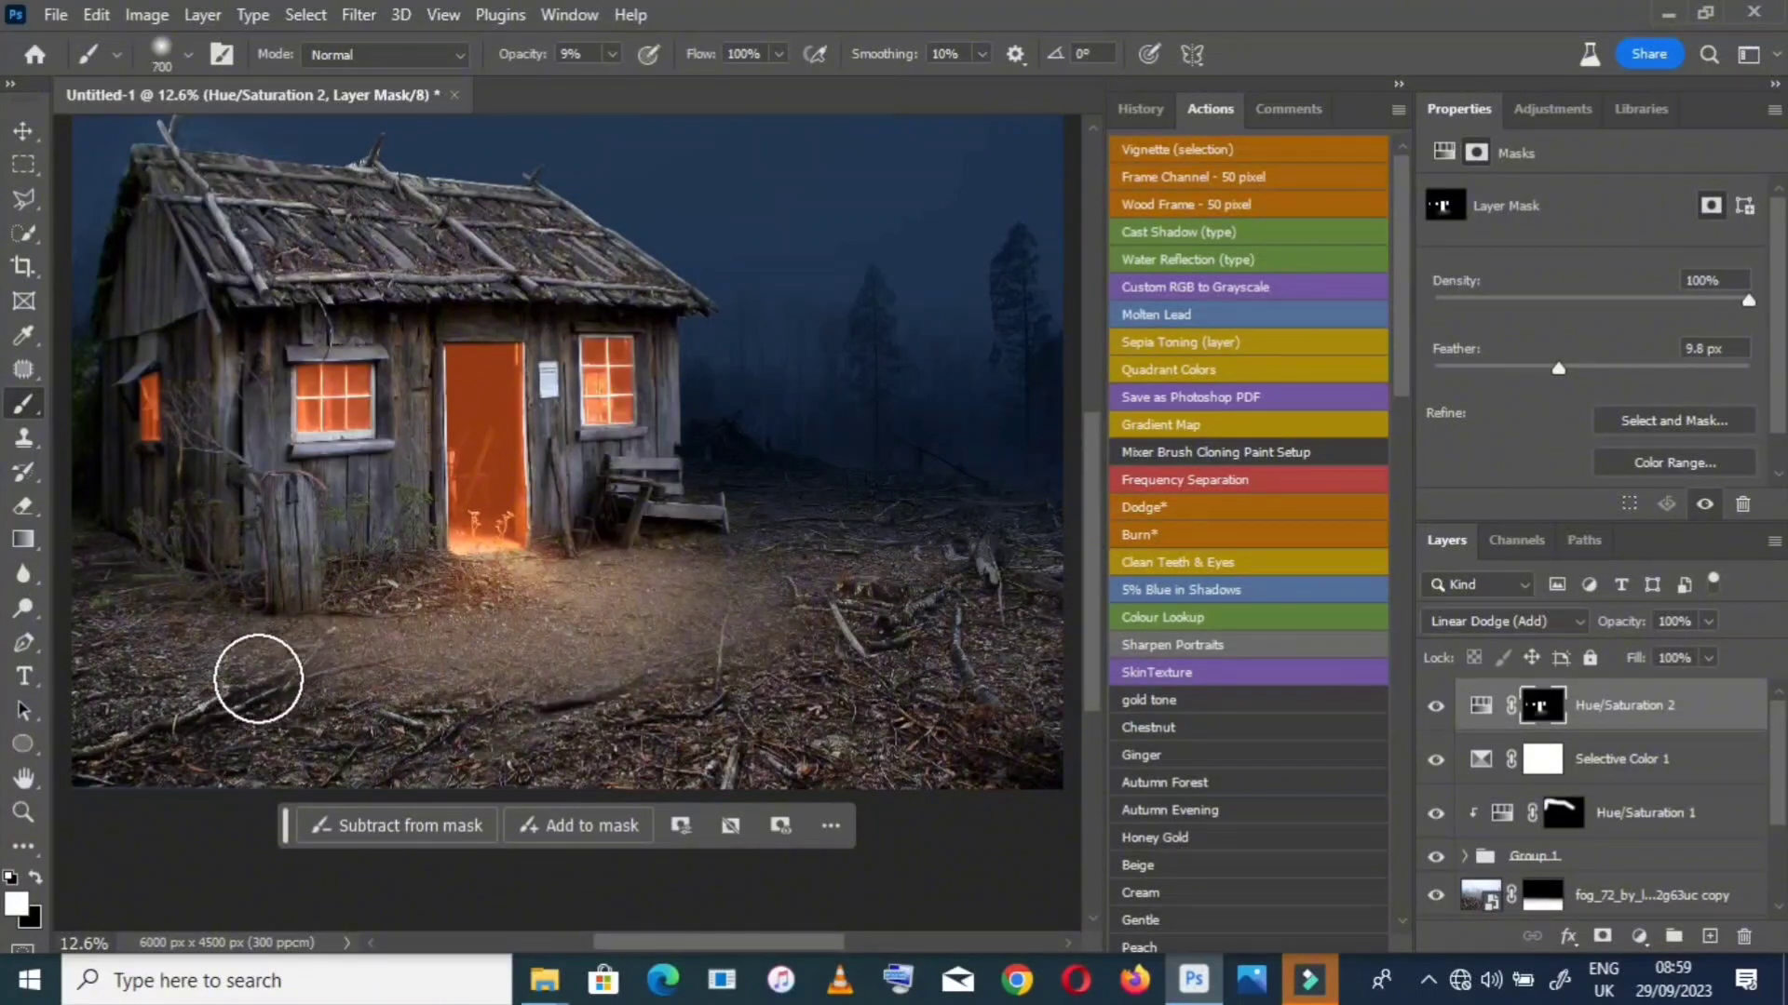
{"action": "key", "text": "bracketleft"}
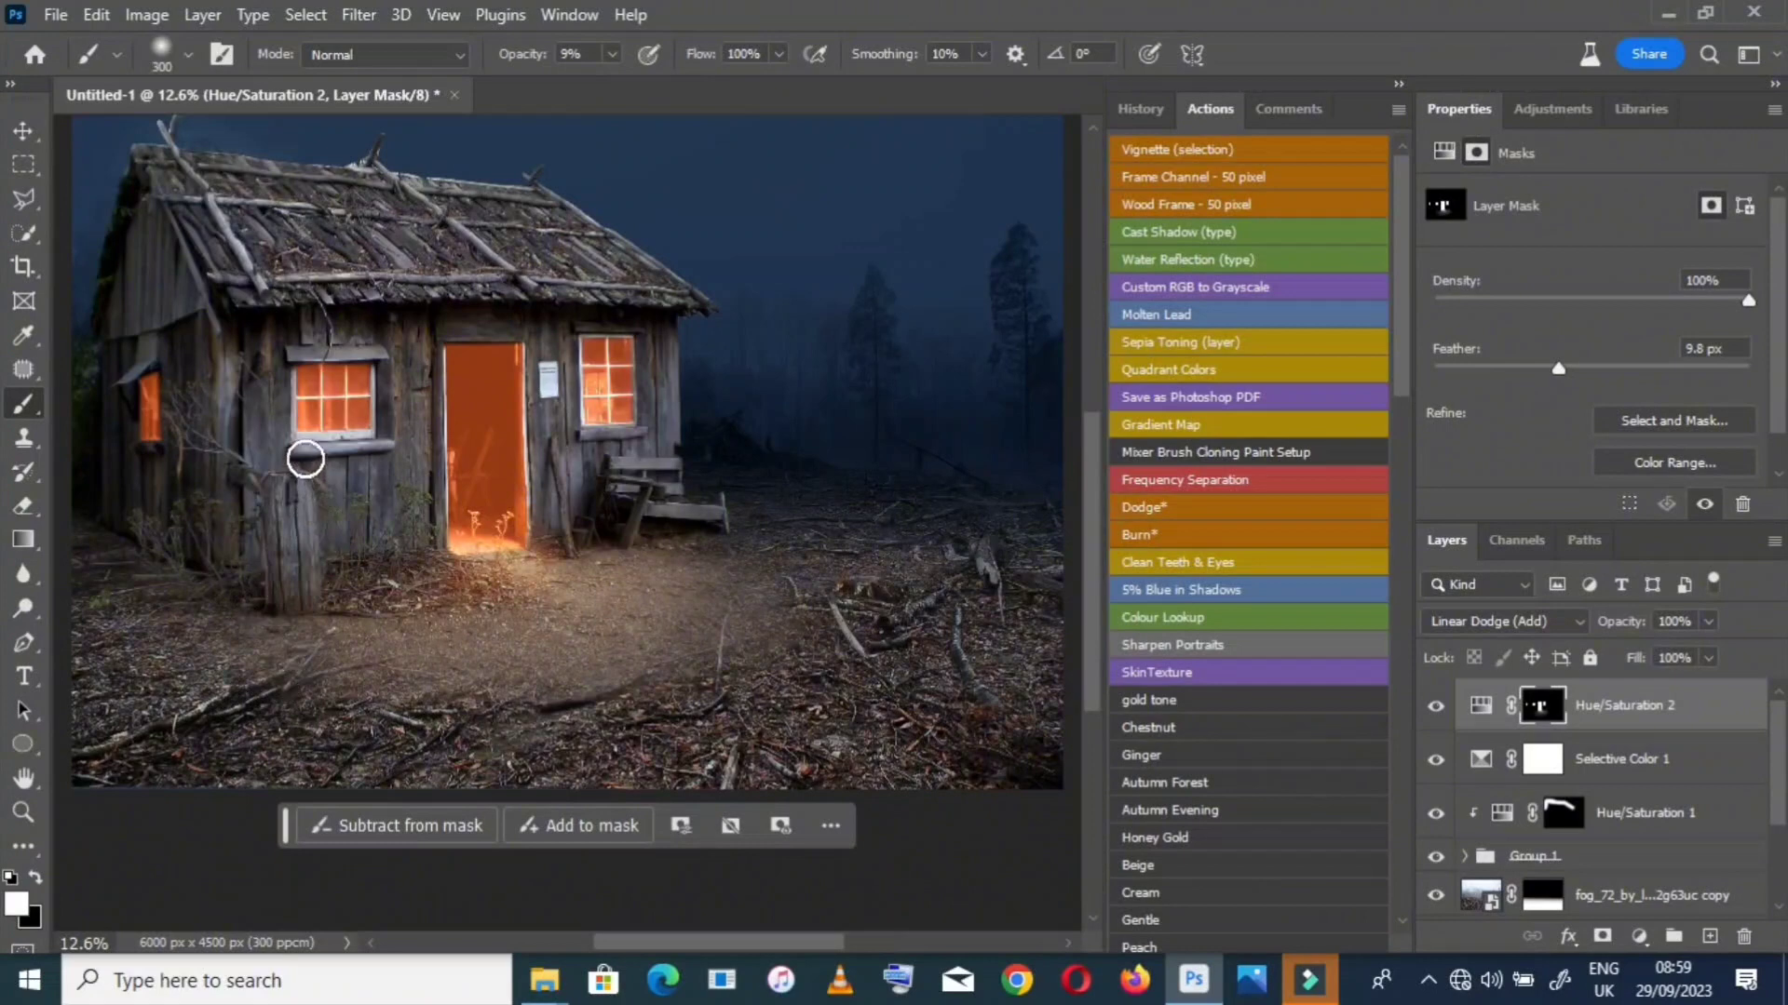
{"action": "left_click_drag", "start_coordinate": [305, 450], "coordinate": [371, 471]}
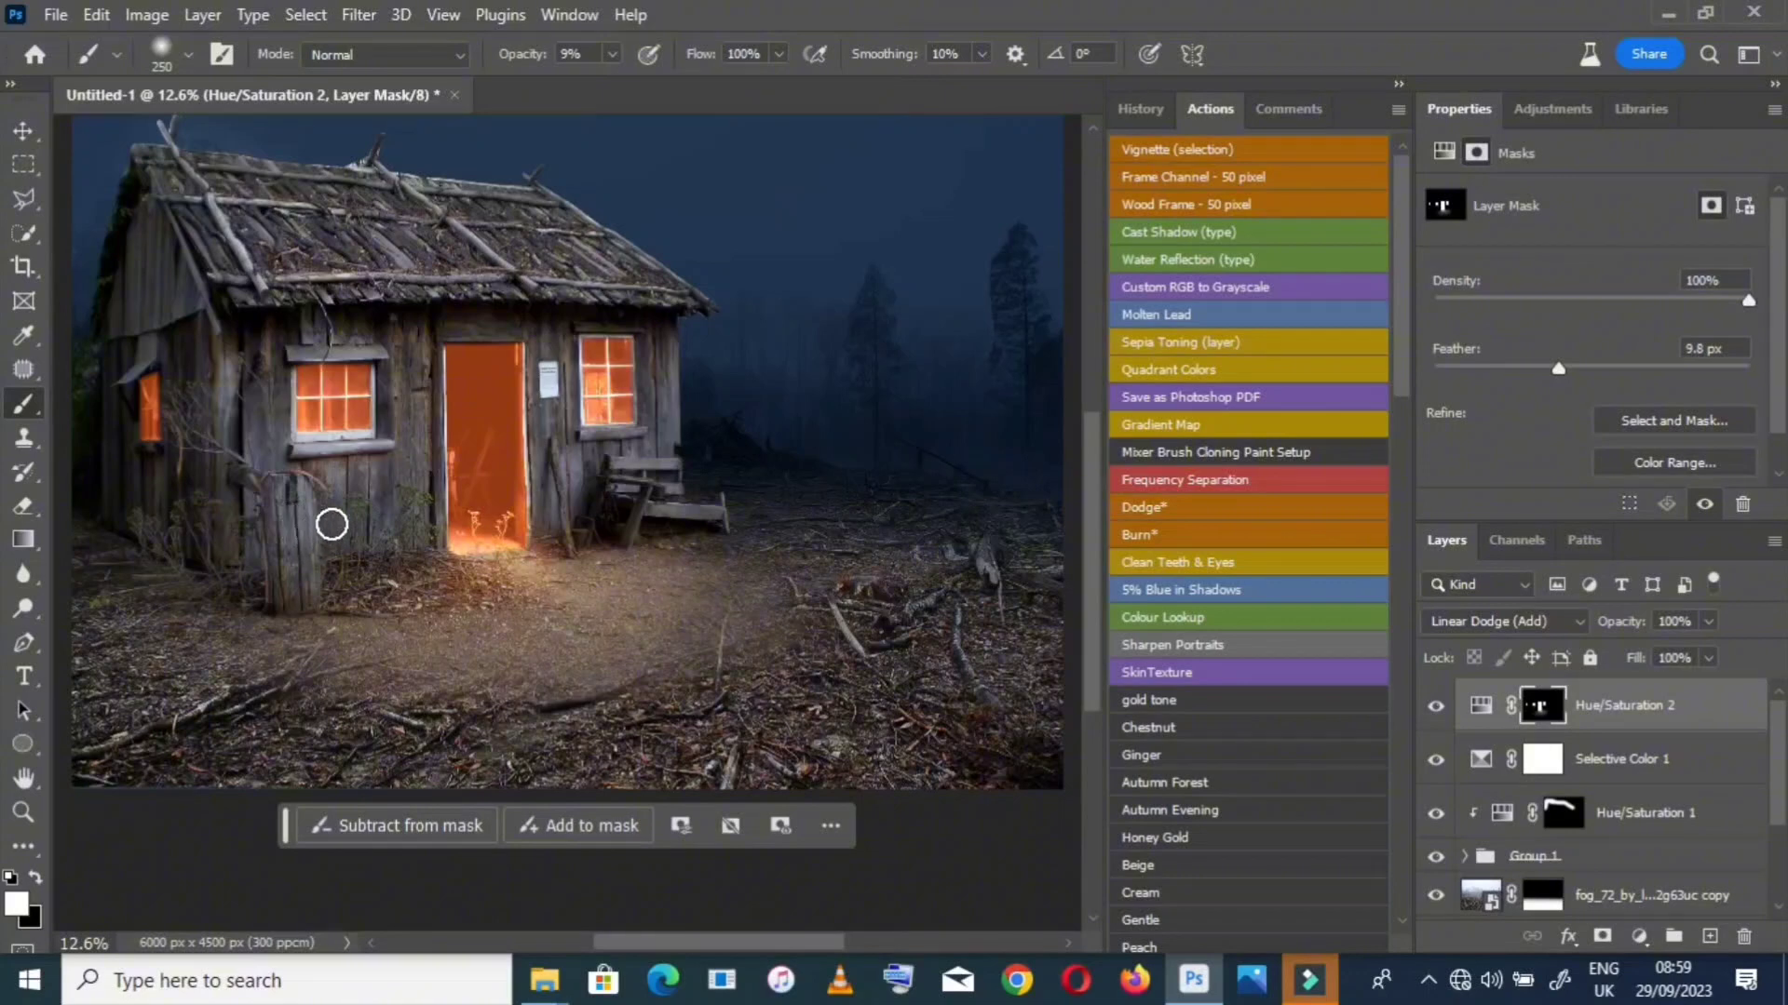
{"action": "left_click_drag", "start_coordinate": [350, 474], "coordinate": [335, 467]}
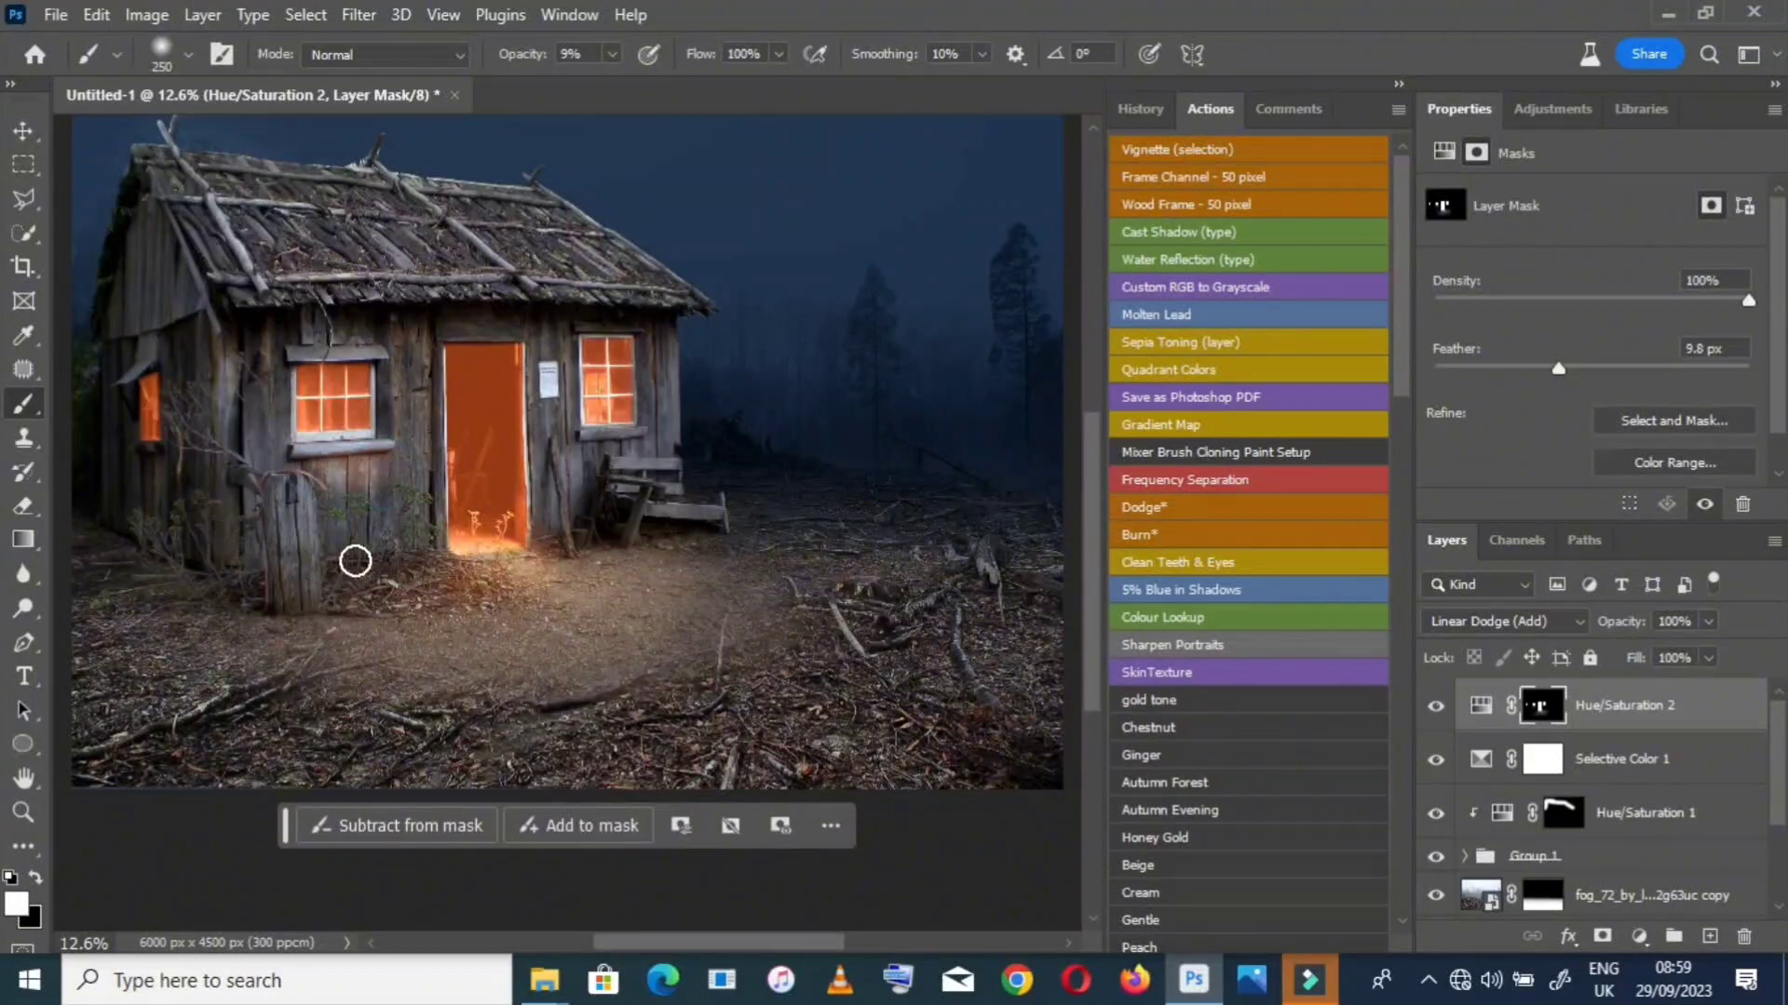
{"action": "mouse_move", "coordinate": [386, 456]}
{"action": "left_mouse_down"}
{"action": "mouse_move", "coordinate": [318, 454]}
{"action": "mouse_move", "coordinate": [398, 442]}
{"action": "left_mouse_up"}
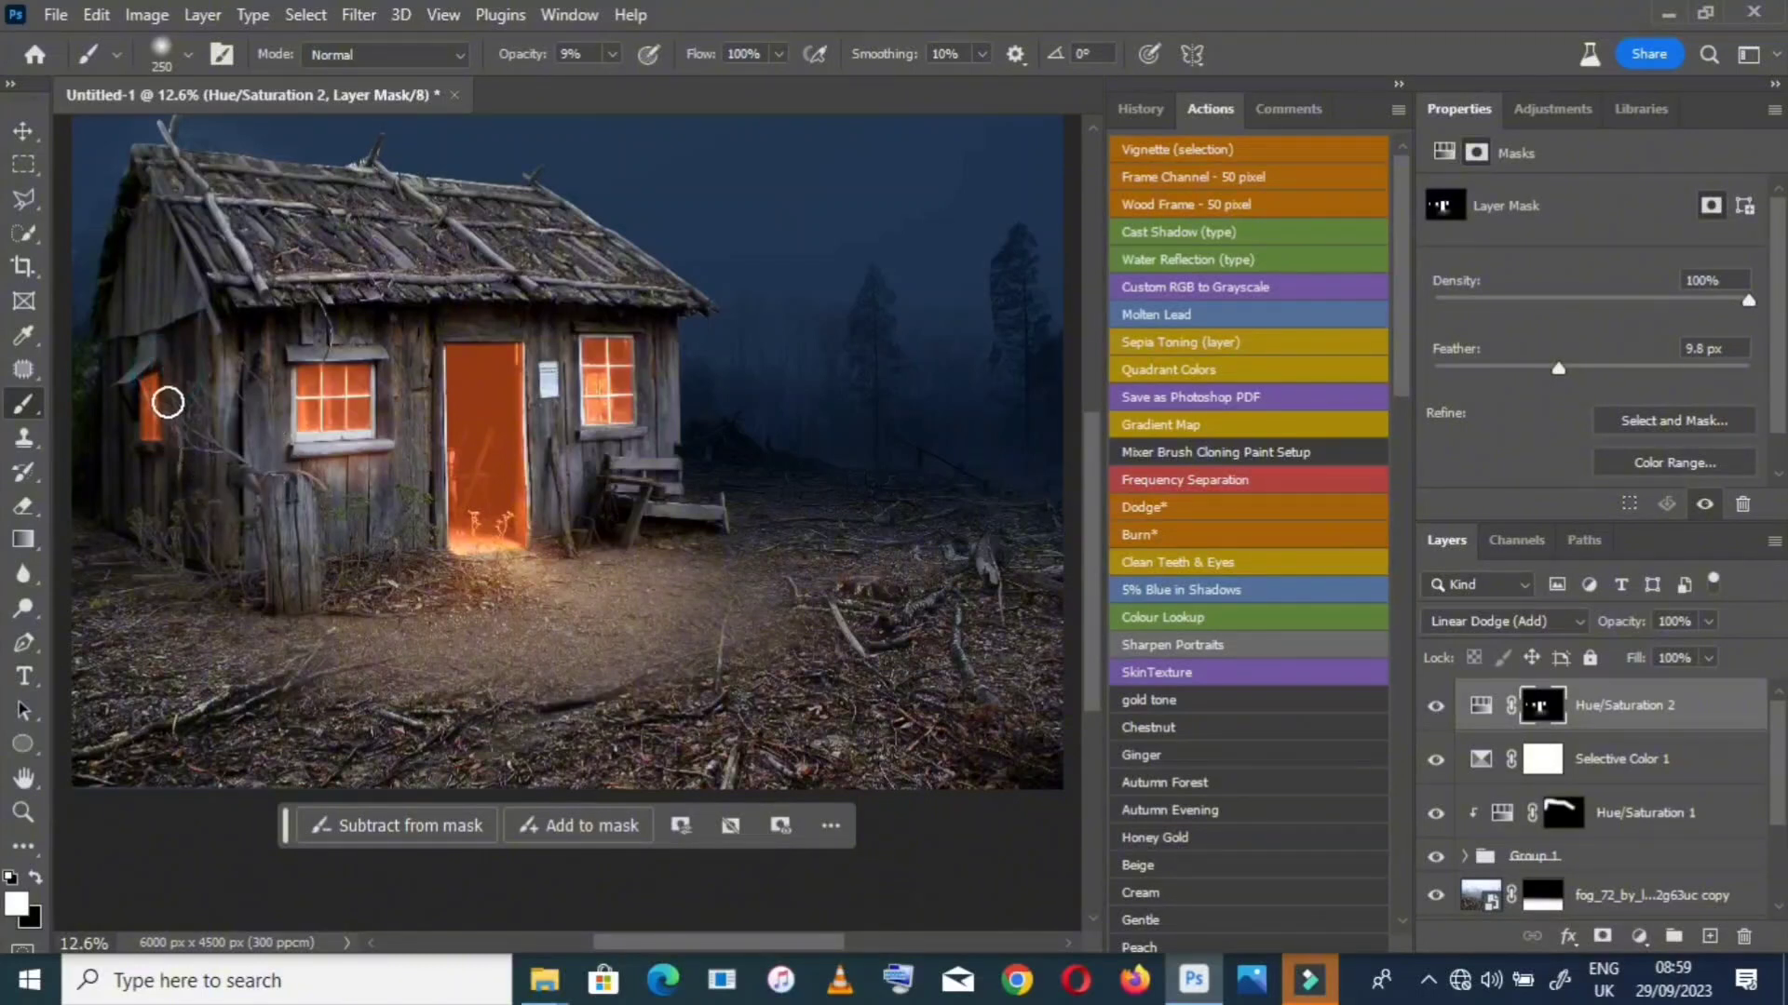
Paint a glow into the mask around the small side-wall window with the 250 px brush
{"action": "left_click", "coordinate": [30, 823]}
{"action": "left_click", "coordinate": [204, 591]}
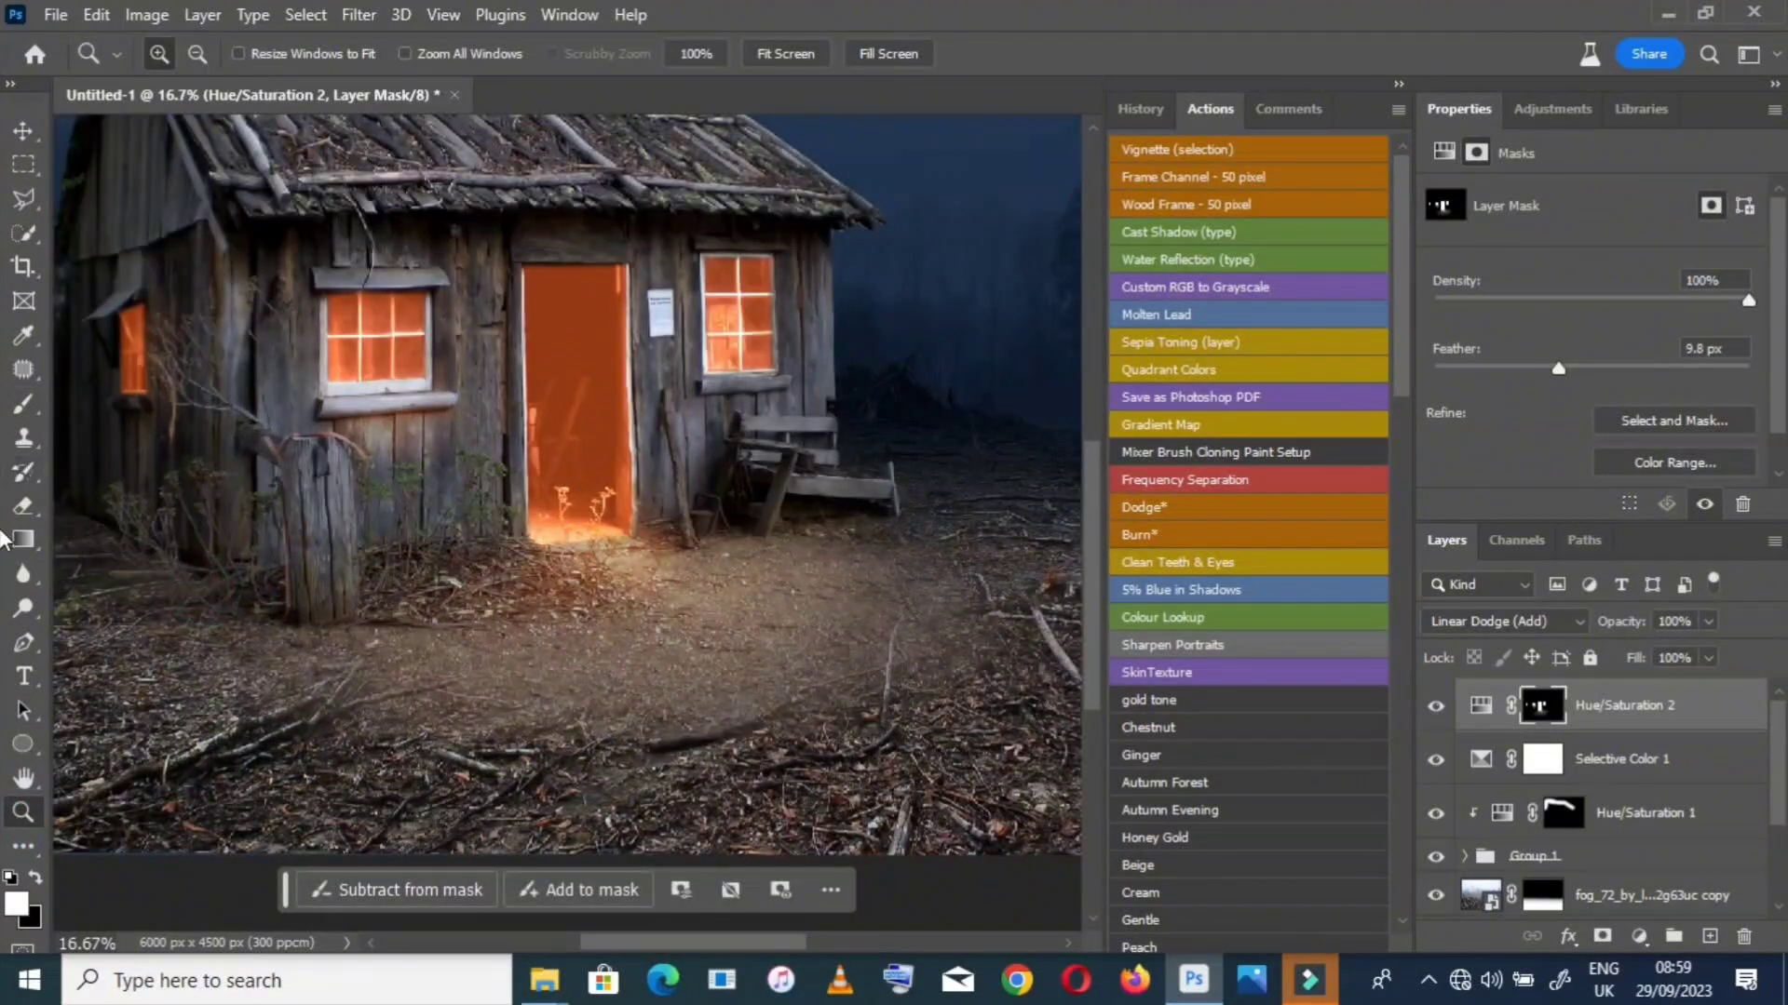
{"action": "left_click", "coordinate": [23, 404]}
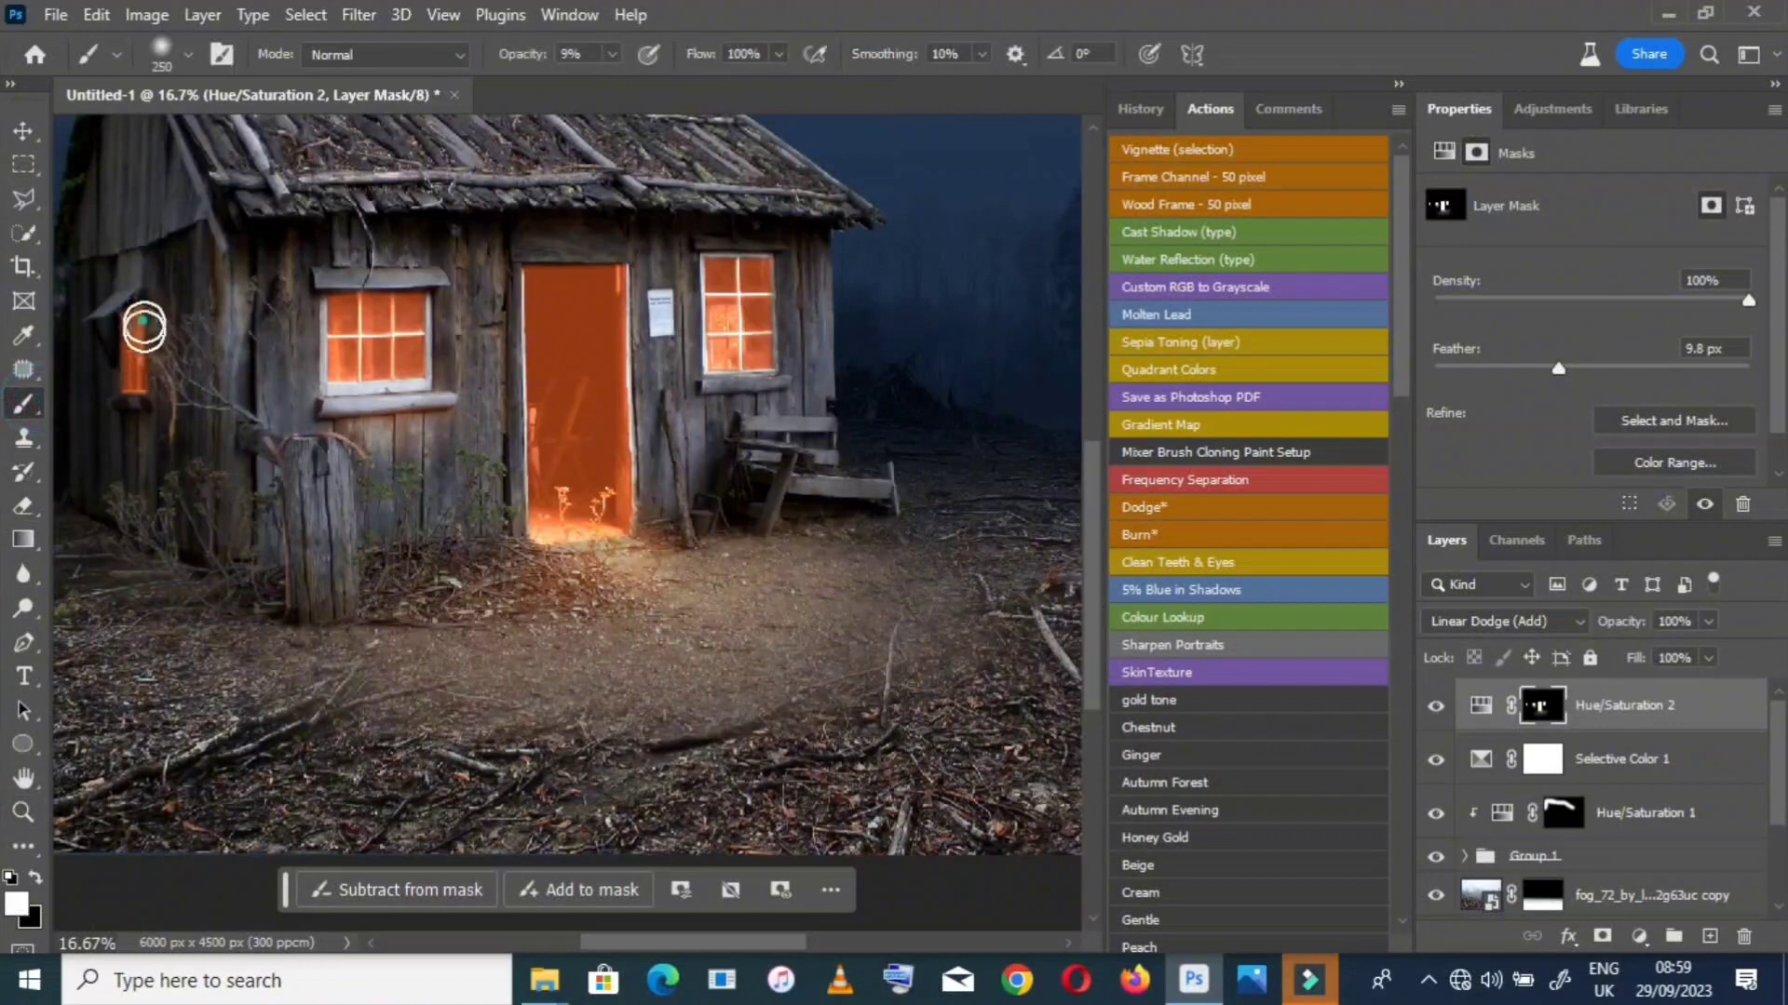
{"action": "mouse_move", "coordinate": [140, 410]}
{"action": "left_mouse_down"}
{"action": "mouse_move", "coordinate": [108, 438]}
{"action": "mouse_move", "coordinate": [109, 342]}
{"action": "mouse_move", "coordinate": [100, 466]}
{"action": "mouse_move", "coordinate": [104, 332]}
{"action": "mouse_move", "coordinate": [136, 475]}
{"action": "mouse_move", "coordinate": [170, 428]}
{"action": "left_mouse_up"}
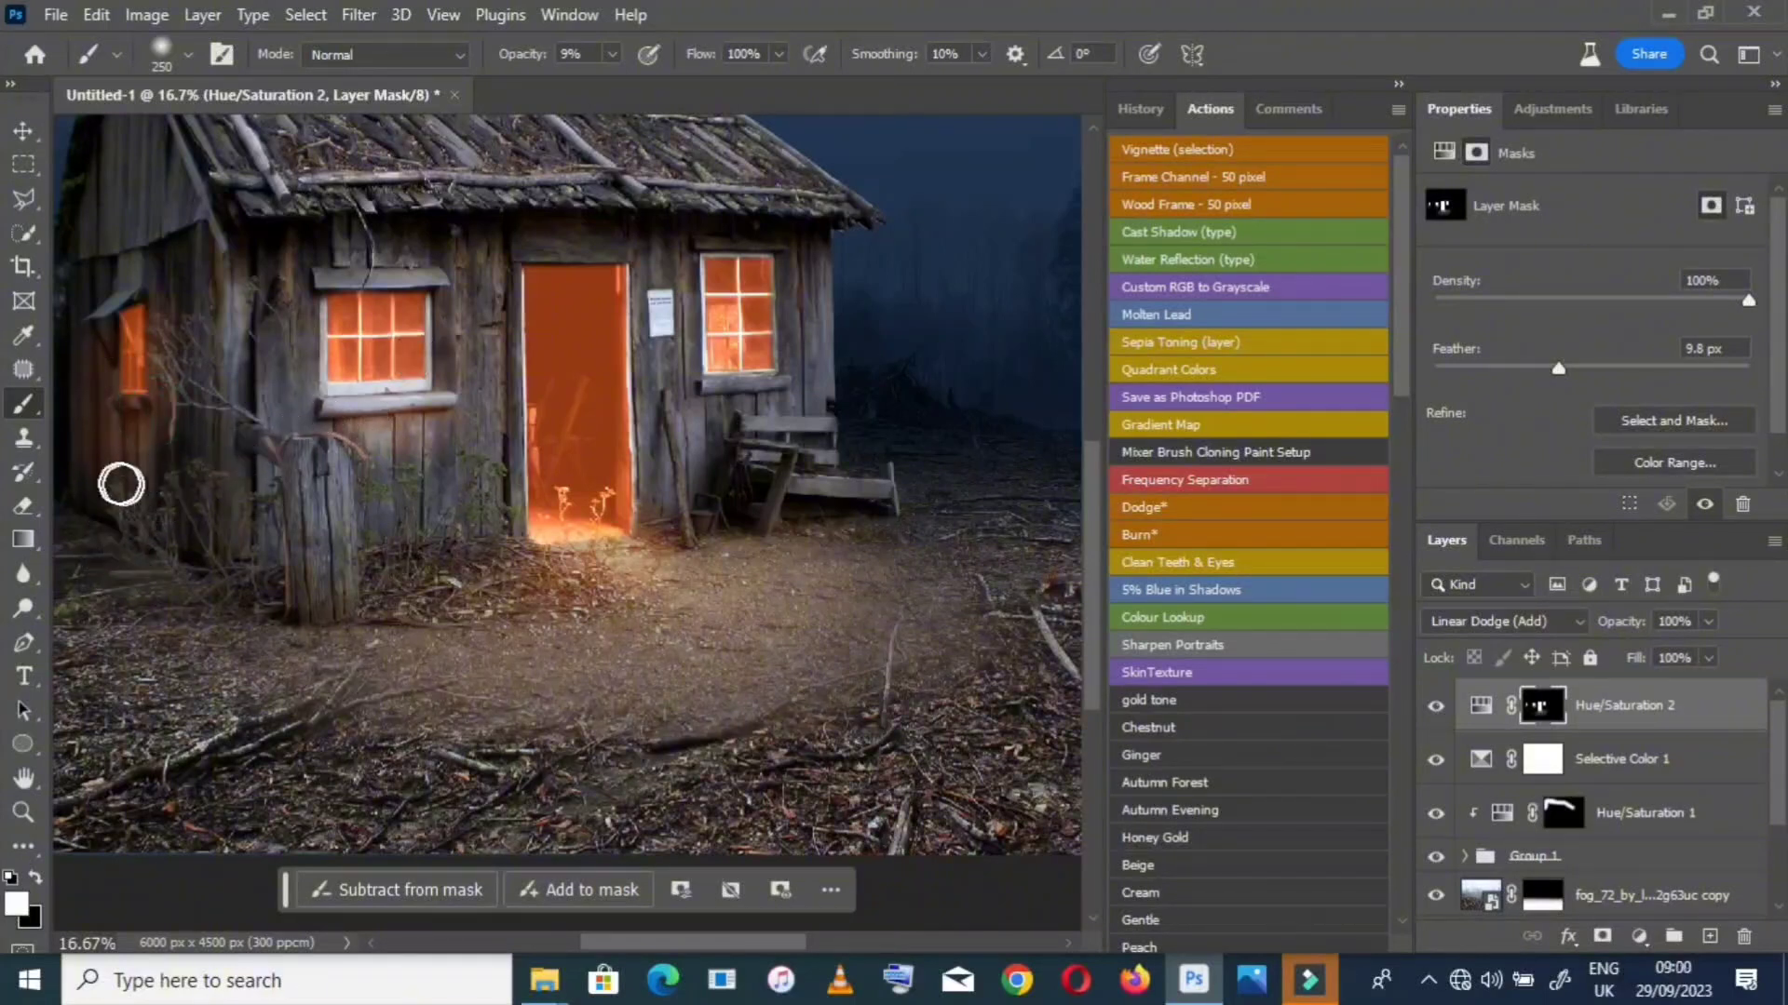
Extend the glow onto the ground beside the side wall by painting the mask with a 600 px brush
{"action": "key", "text": "bracketright"}
{"action": "key", "text": "bracketright"}
{"action": "key", "text": "bracketright"}
{"action": "key", "text": "bracketright"}
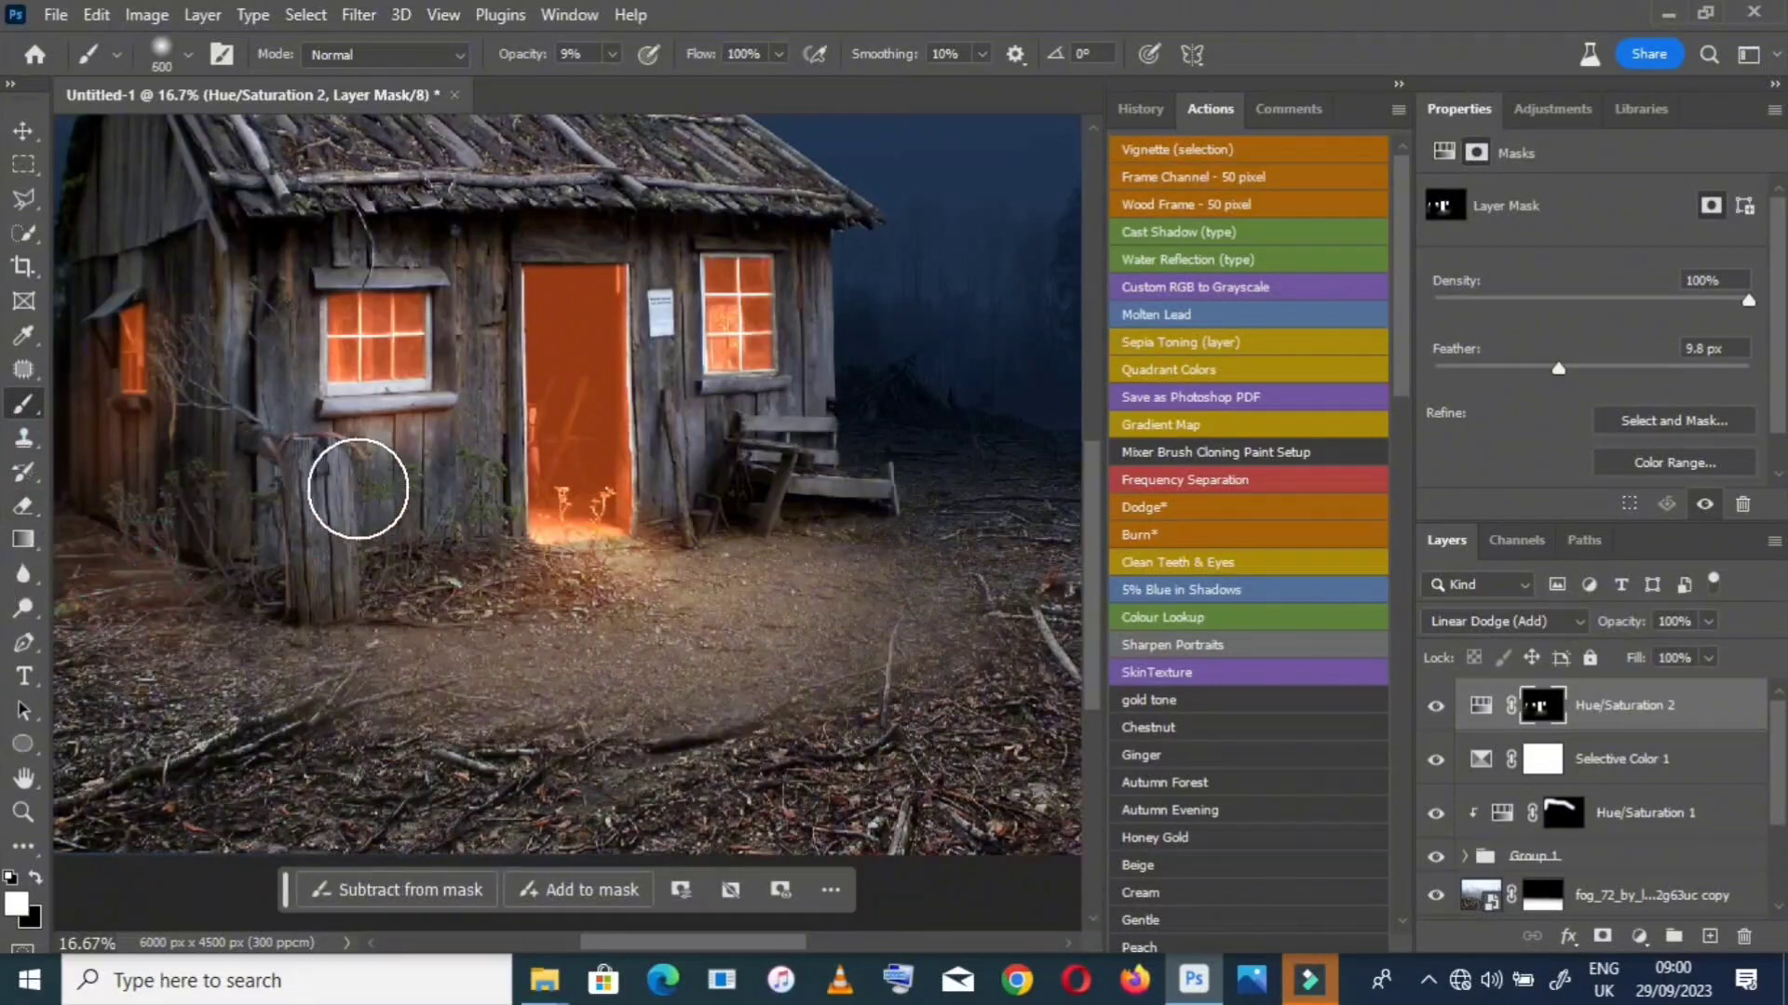
{"action": "scroll", "coordinate": [652, 633], "scroll_direction": "up", "scroll_amount": 2}
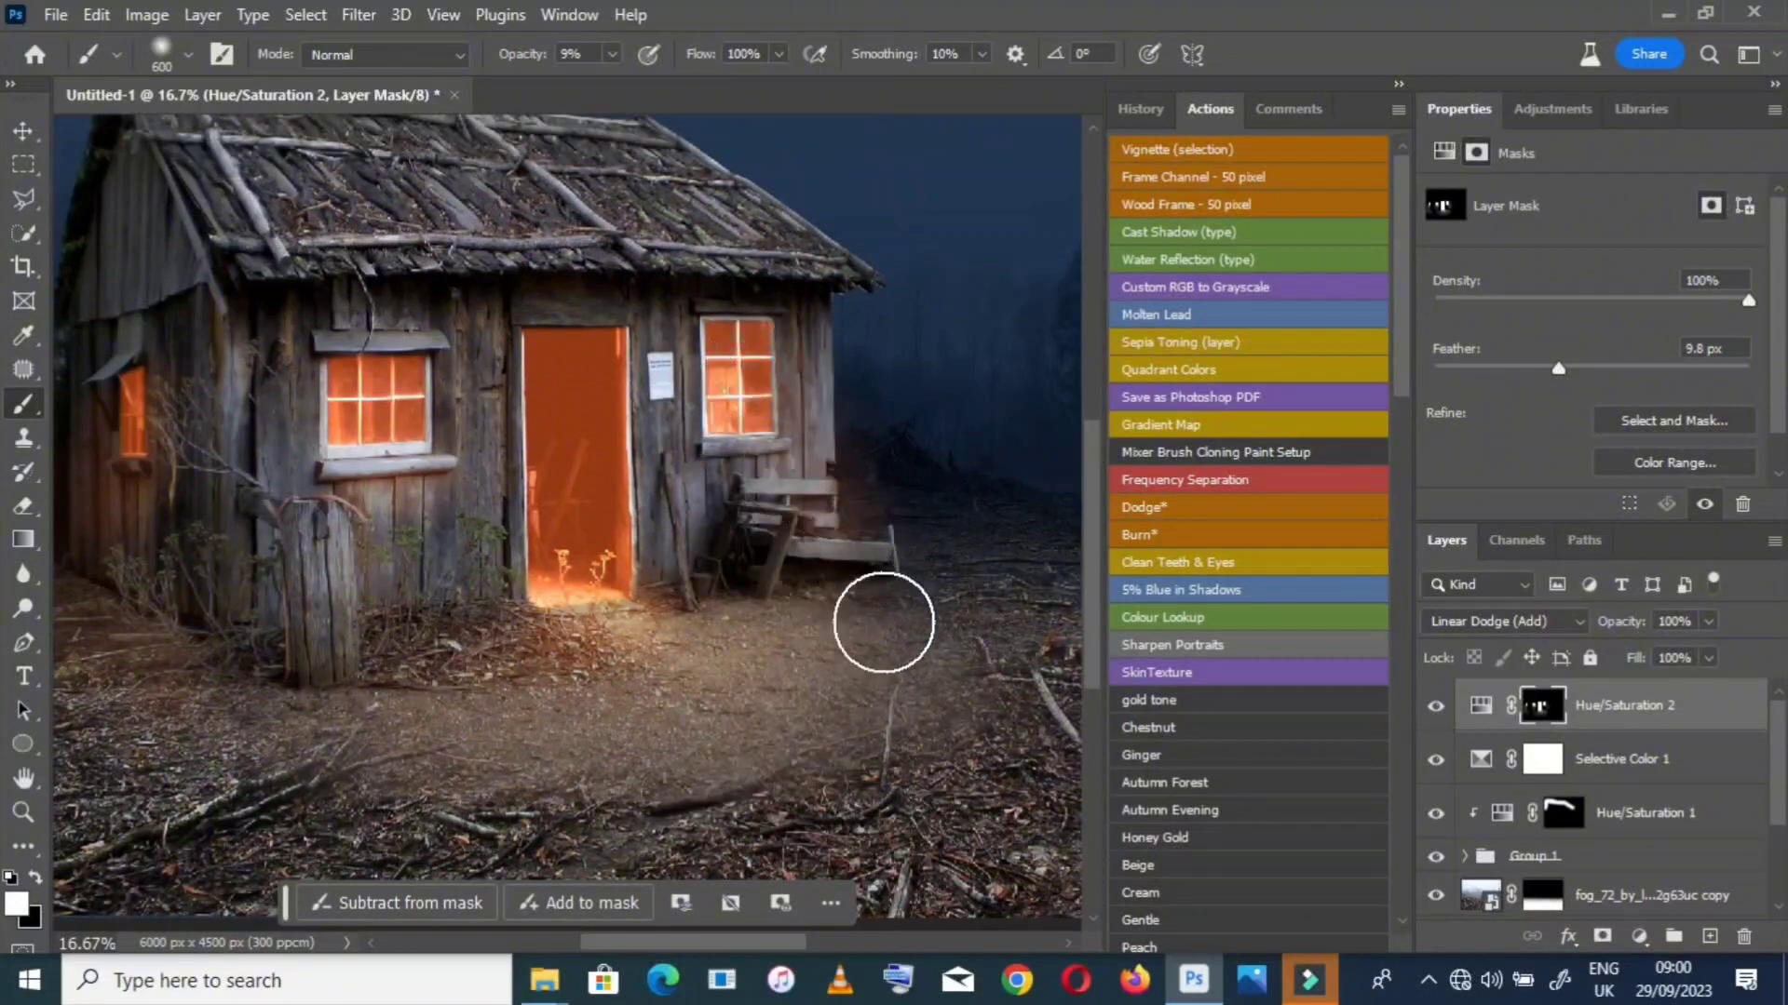
Paint a glow on the wall planks below and beside the window right of the doorway, with a 100 to 250 px brush
{"action": "key", "text": "bracketleft"}
{"action": "key", "text": "bracketleft"}
{"action": "key", "text": "bracketleft"}
{"action": "key", "text": "bracketleft"}
{"action": "key", "text": "bracketleft"}
{"action": "key", "text": "bracketleft"}
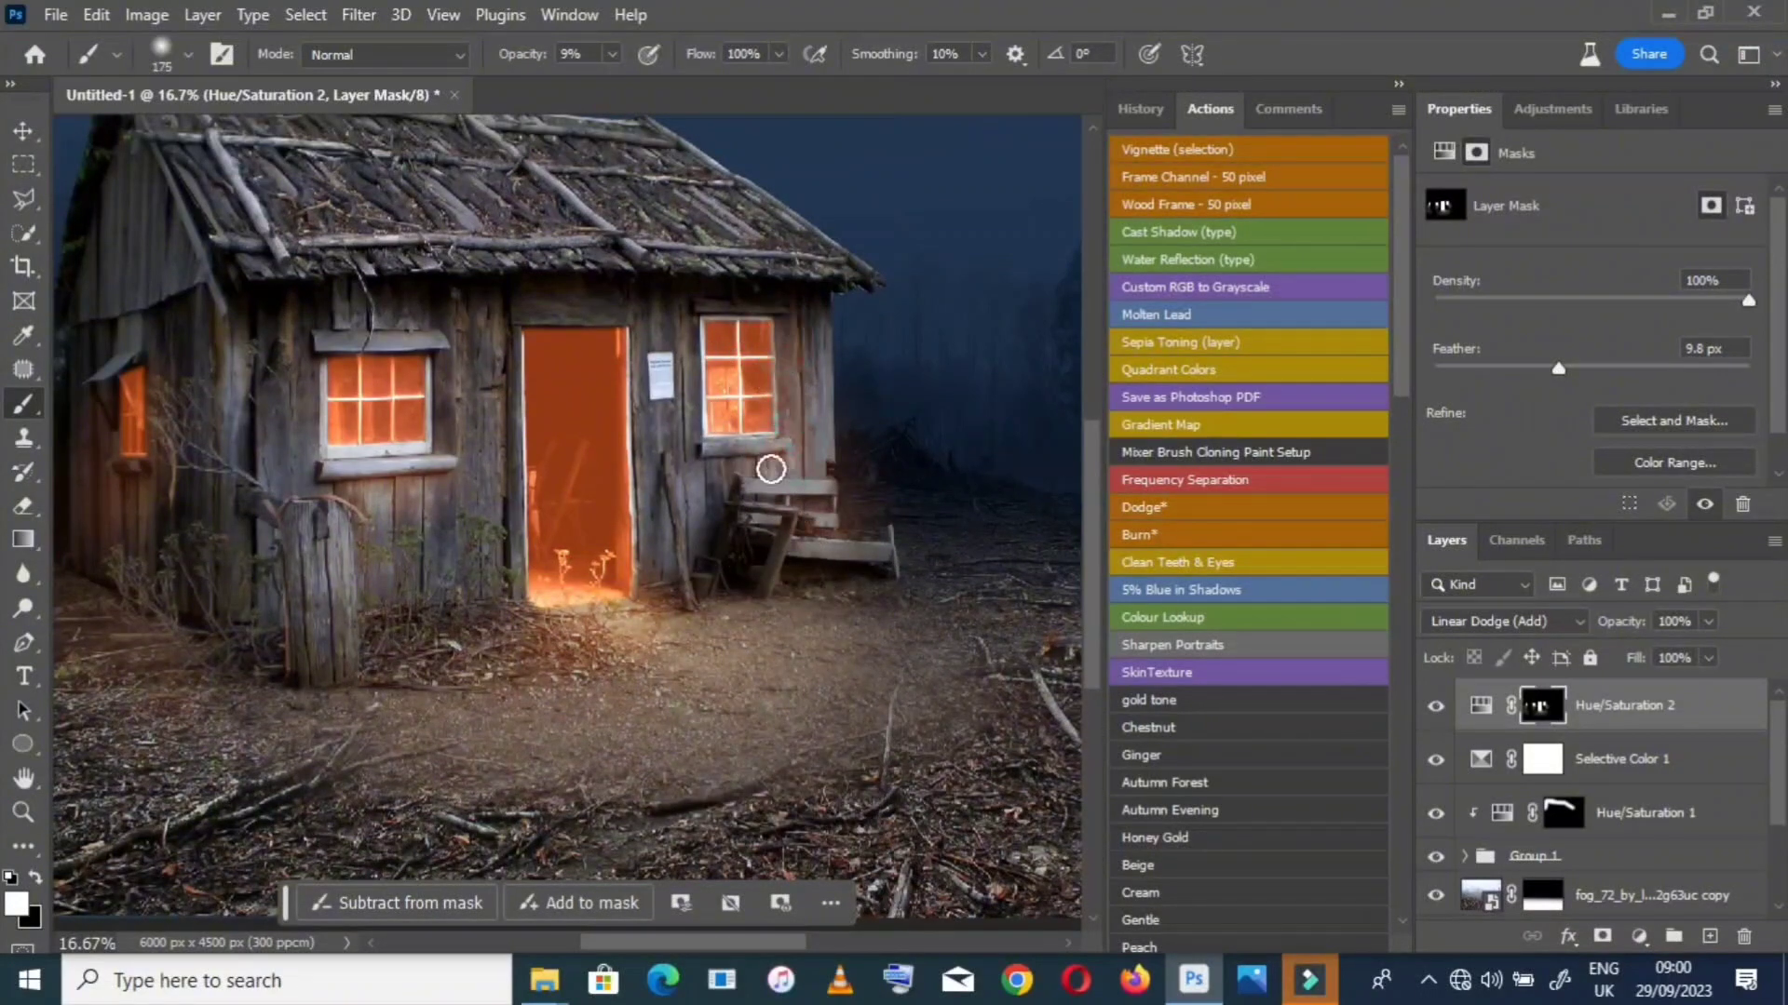
{"action": "key", "text": "bracketleft"}
{"action": "key", "text": "bracketleft"}
{"action": "key", "text": "bracketleft"}
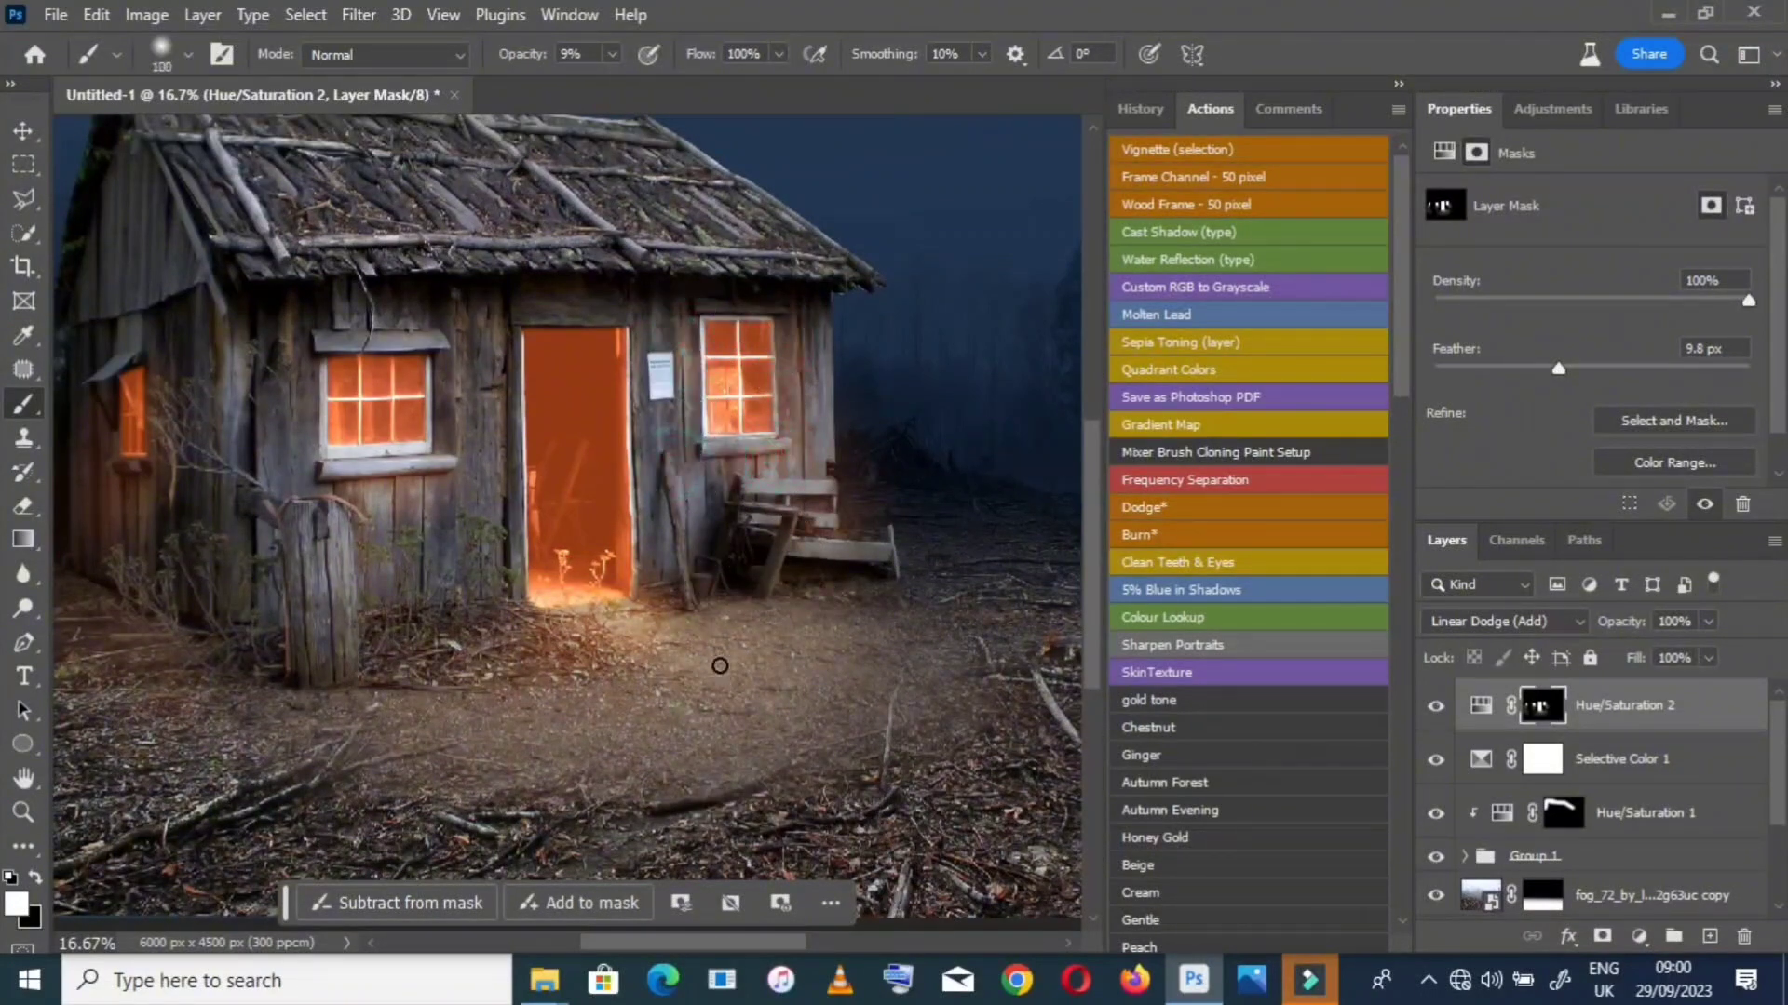
{"action": "key", "text": "bracketright"}
{"action": "key", "text": "bracketright"}
{"action": "key", "text": "bracketright"}
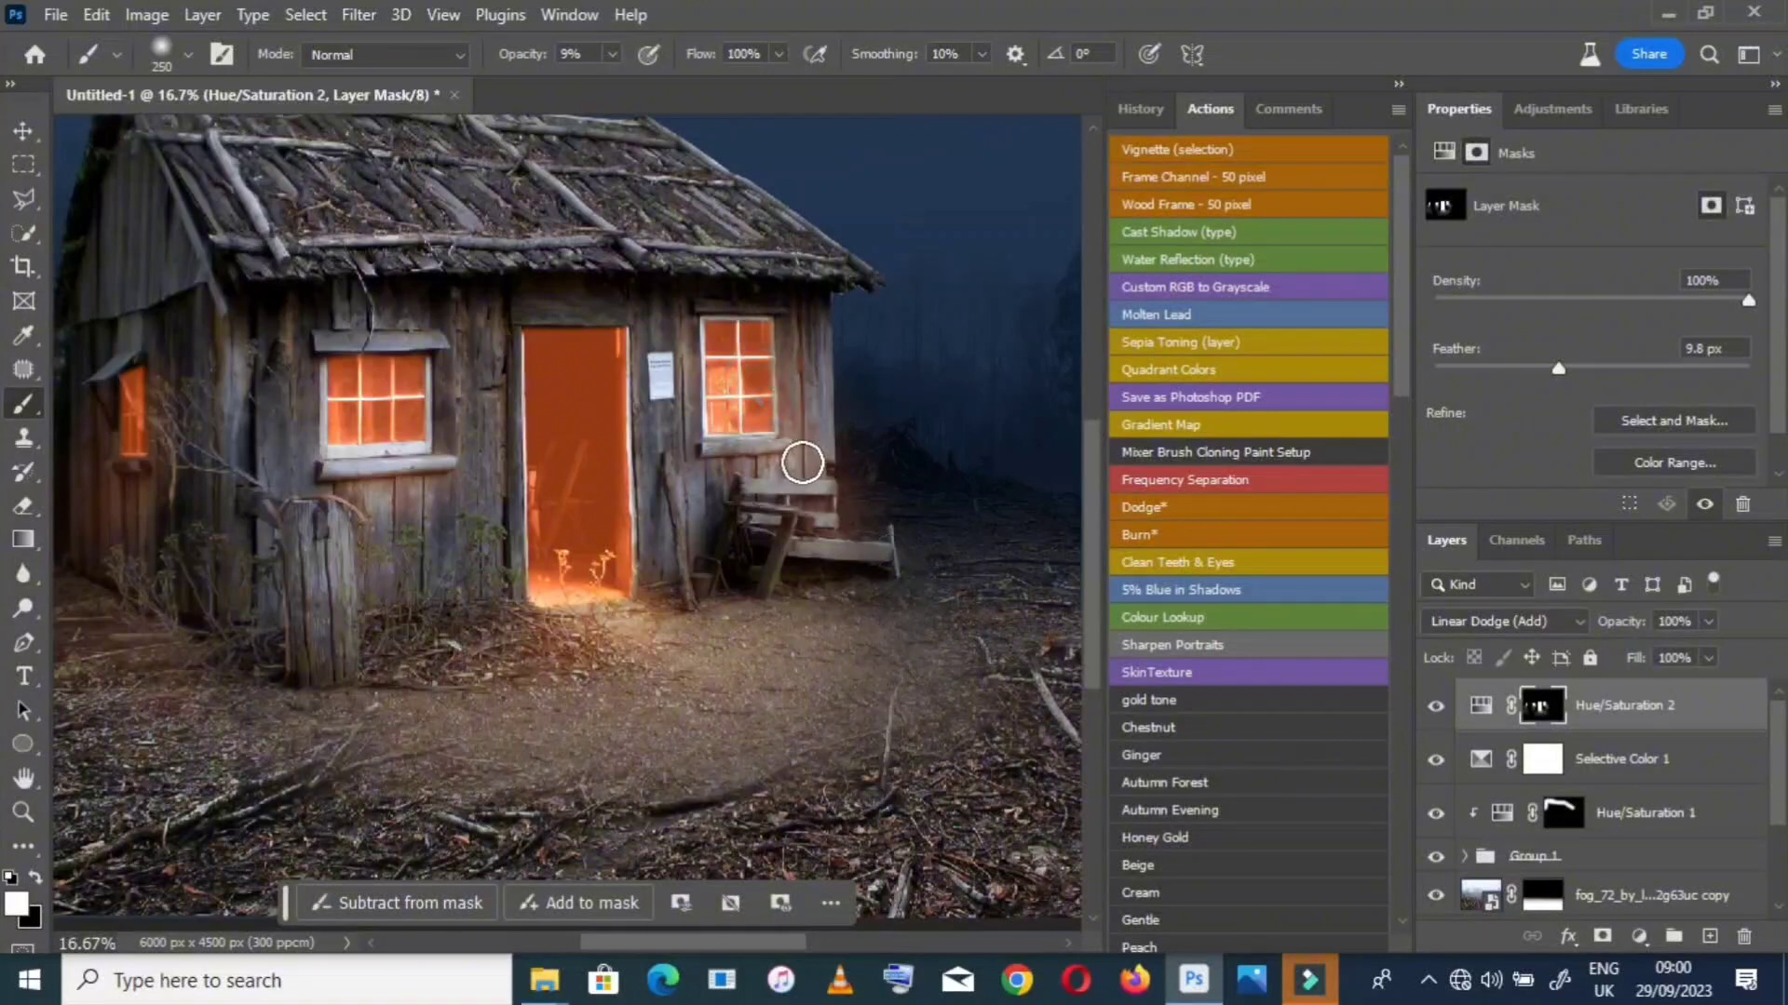
Extend the glow in the mask across the ground right of the doorway, with a 500 to 700 px brush
{"action": "key", "text": "bracketright"}
{"action": "key", "text": "bracketright"}
{"action": "key", "text": "bracketright"}
{"action": "scroll", "coordinate": [772, 517], "scroll_direction": "down", "scroll_amount": 2}
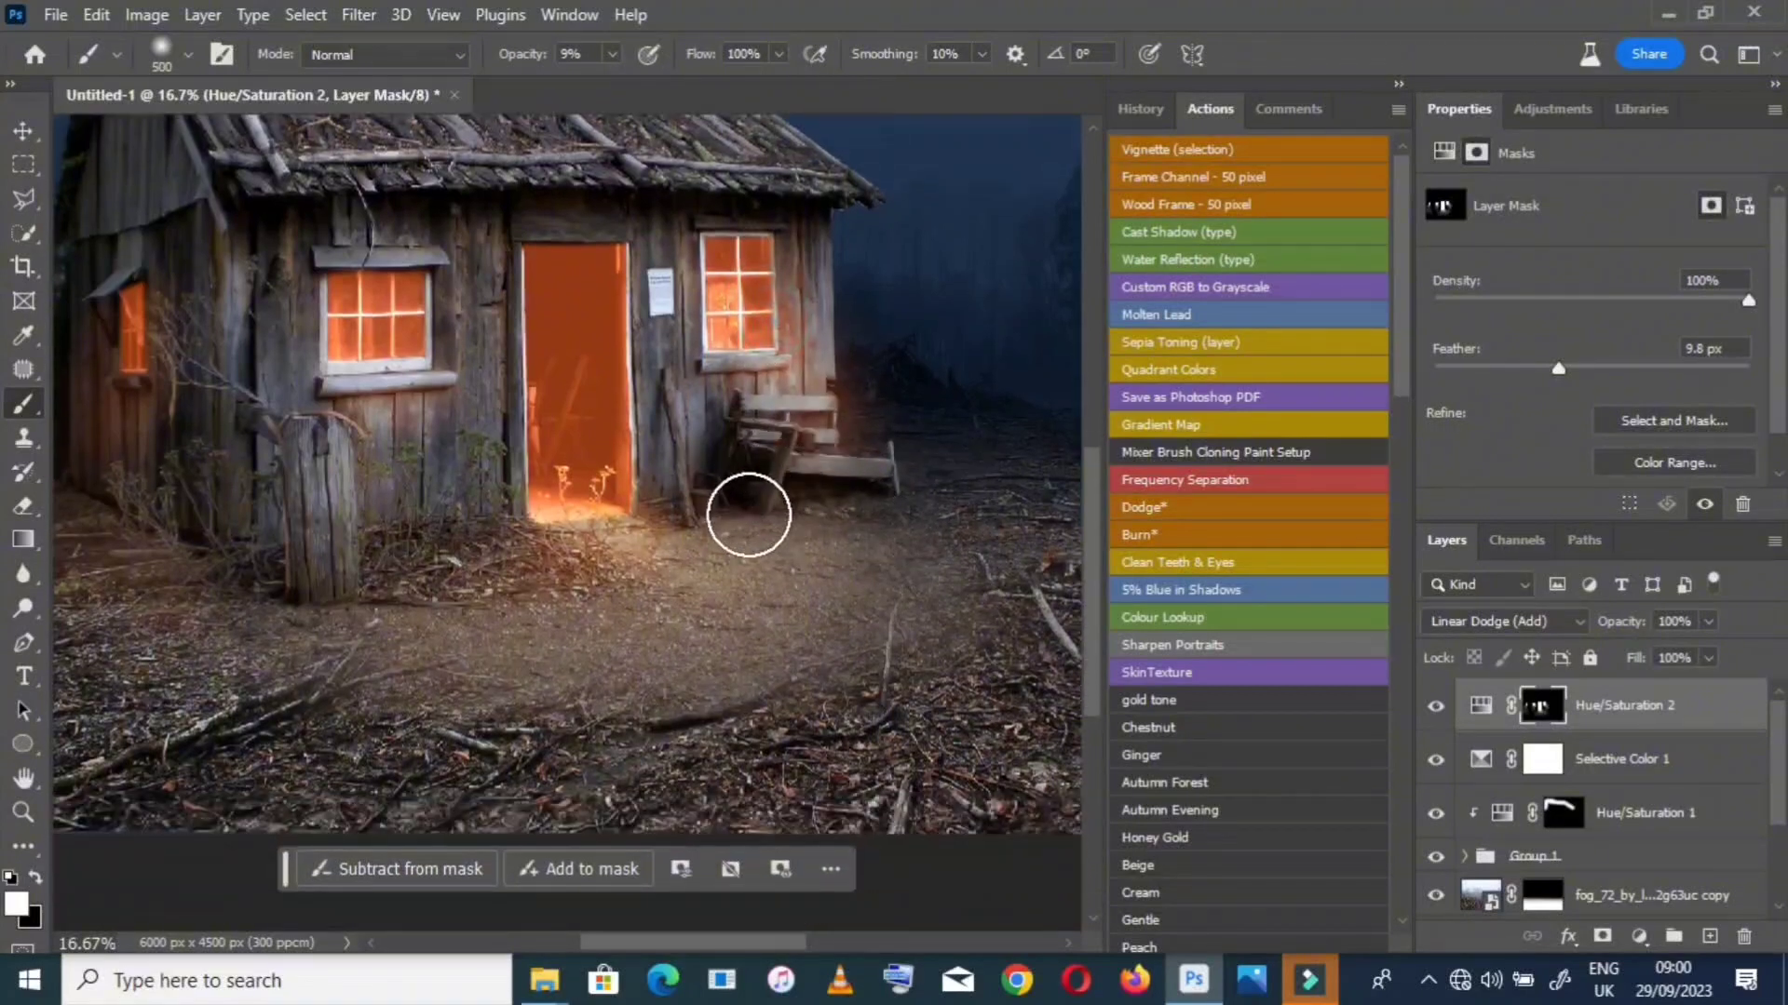
{"action": "key", "text": "bracketright"}
{"action": "key", "text": "bracketright"}
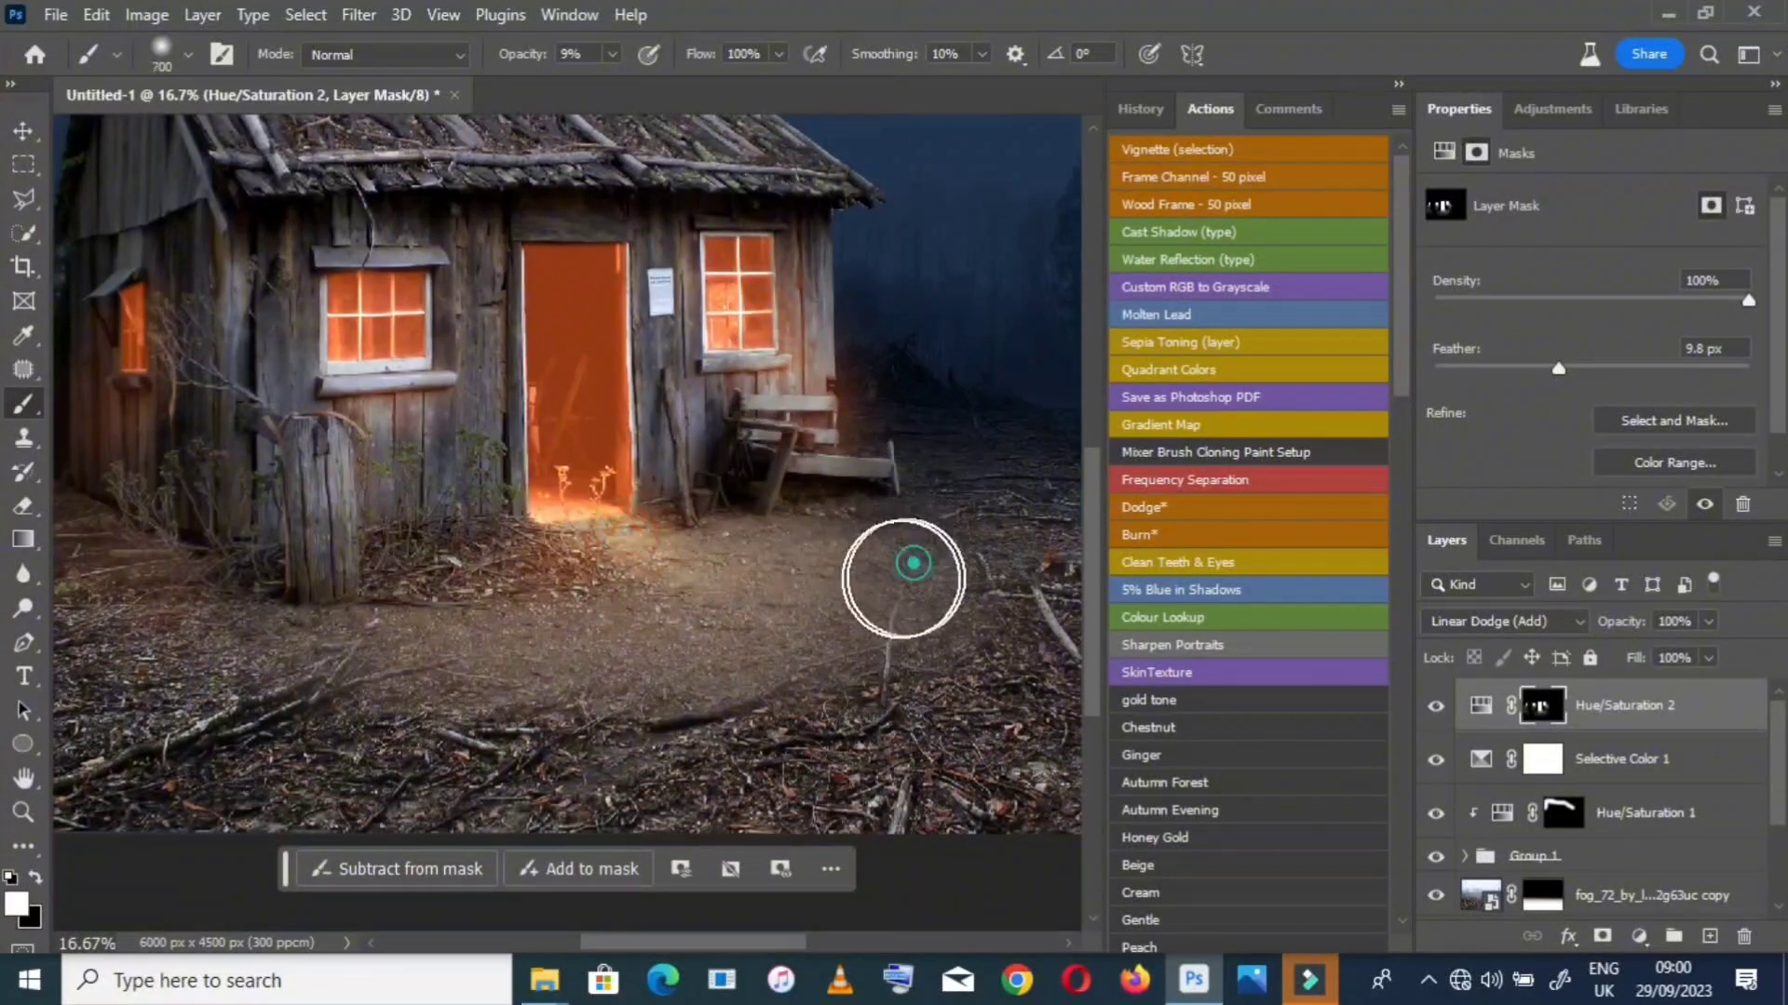
Strengthen the glow in the mask on the ground near the doorstep, using a 300 px brush
{"action": "scroll", "coordinate": [849, 509], "scroll_direction": "down", "scroll_amount": 1}
{"action": "scroll", "coordinate": [849, 509], "scroll_direction": "down", "scroll_amount": 5}
{"action": "key", "text": "bracketleft"}
{"action": "key", "text": "bracketleft"}
{"action": "key", "text": "bracketleft"}
{"action": "key", "text": "bracketleft"}
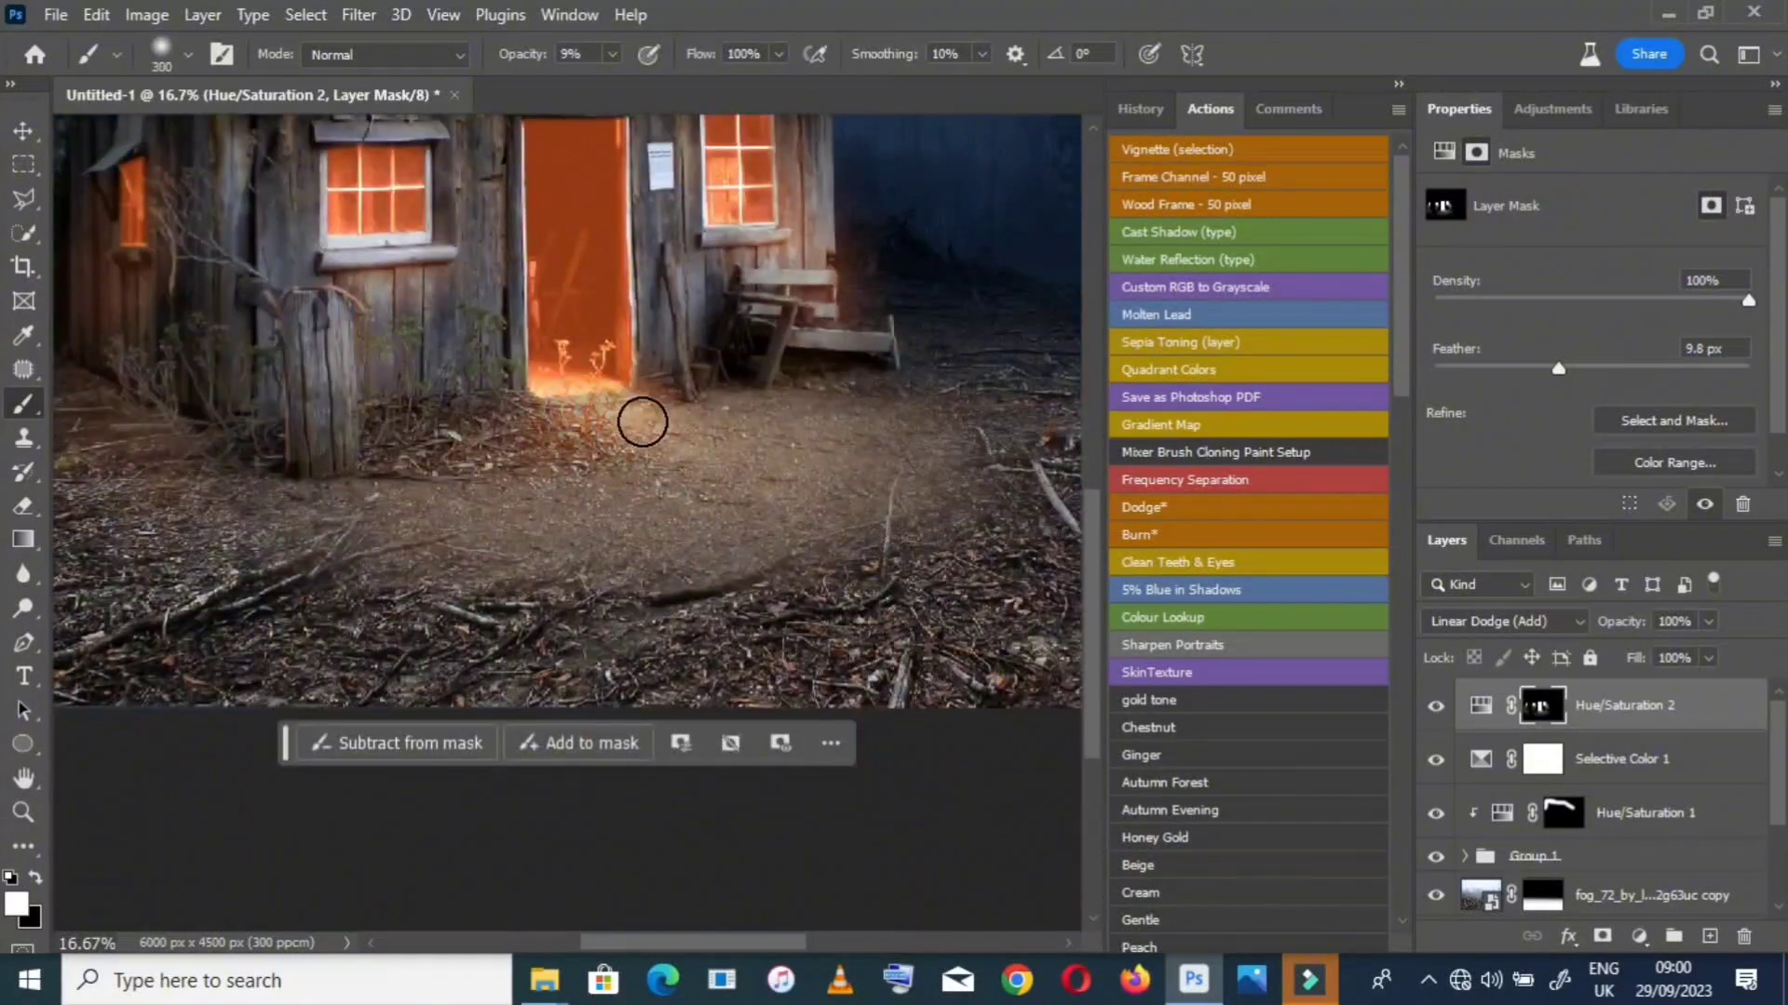
{"action": "scroll", "coordinate": [395, 501], "scroll_direction": "up", "scroll_amount": 6}
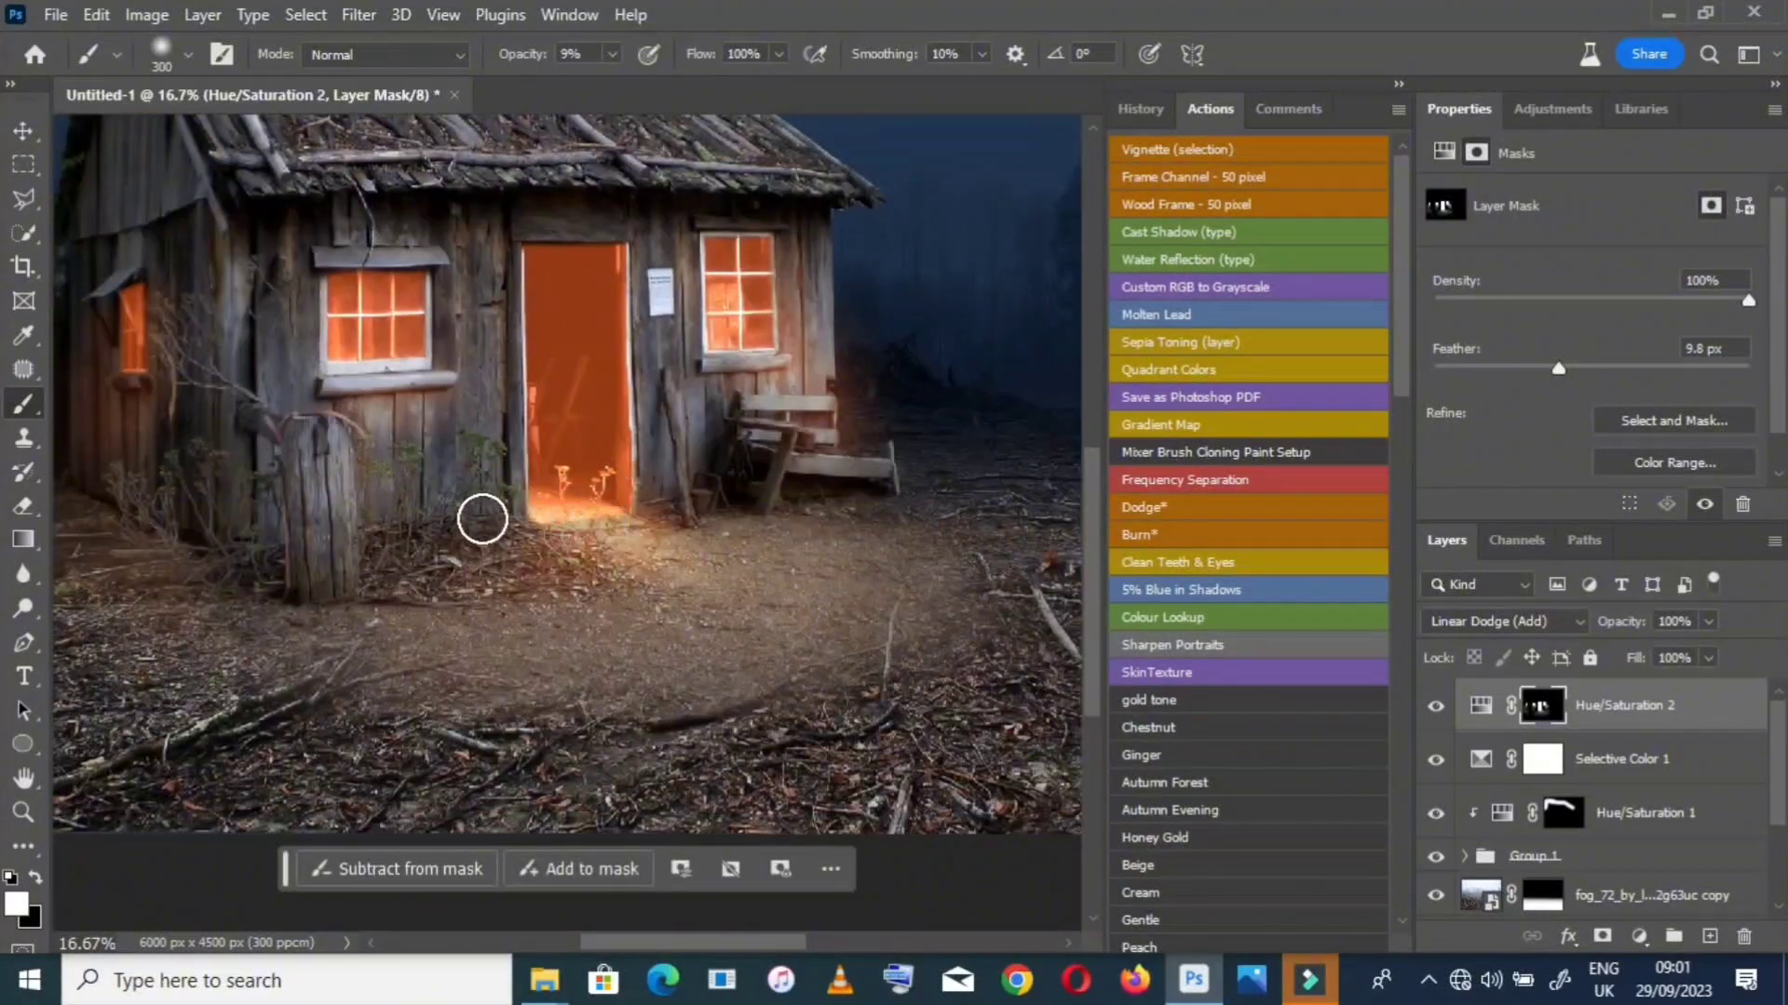
{"action": "scroll", "coordinate": [479, 515], "scroll_direction": "up", "scroll_amount": 6}
{"action": "double_click", "coordinate": [25, 779]}
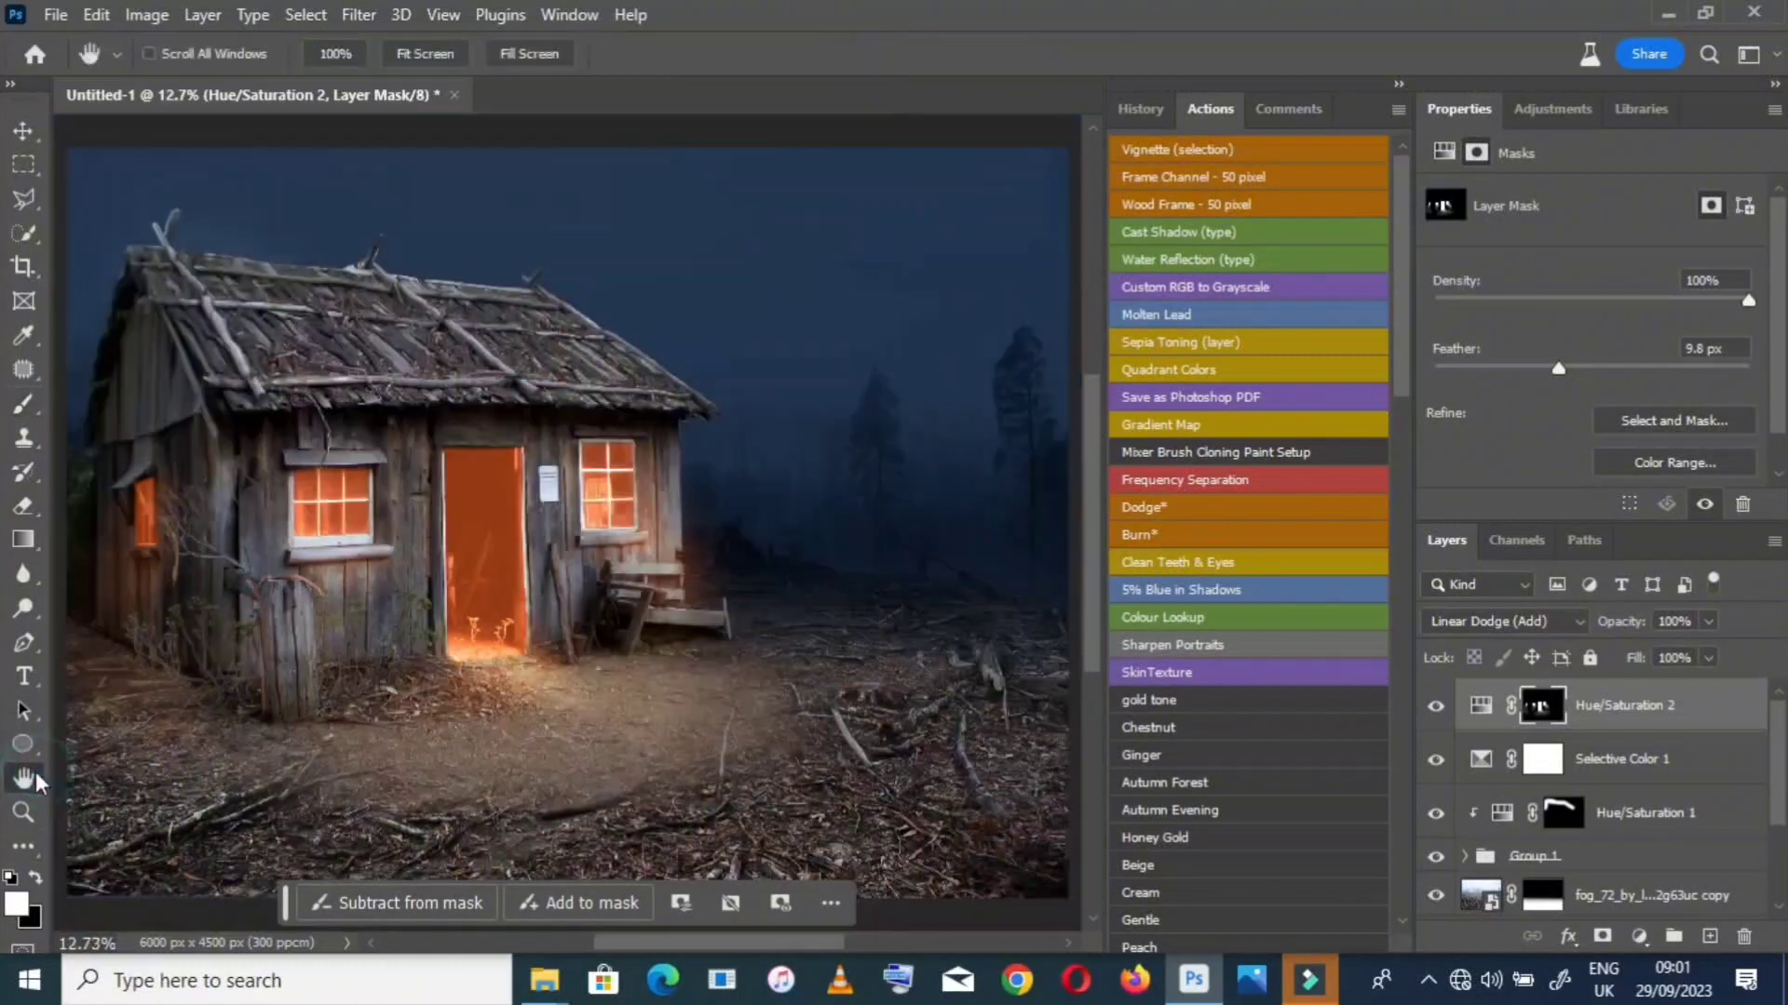
{"action": "scroll", "coordinate": [399, 651], "scroll_direction": "down", "scroll_amount": 5}
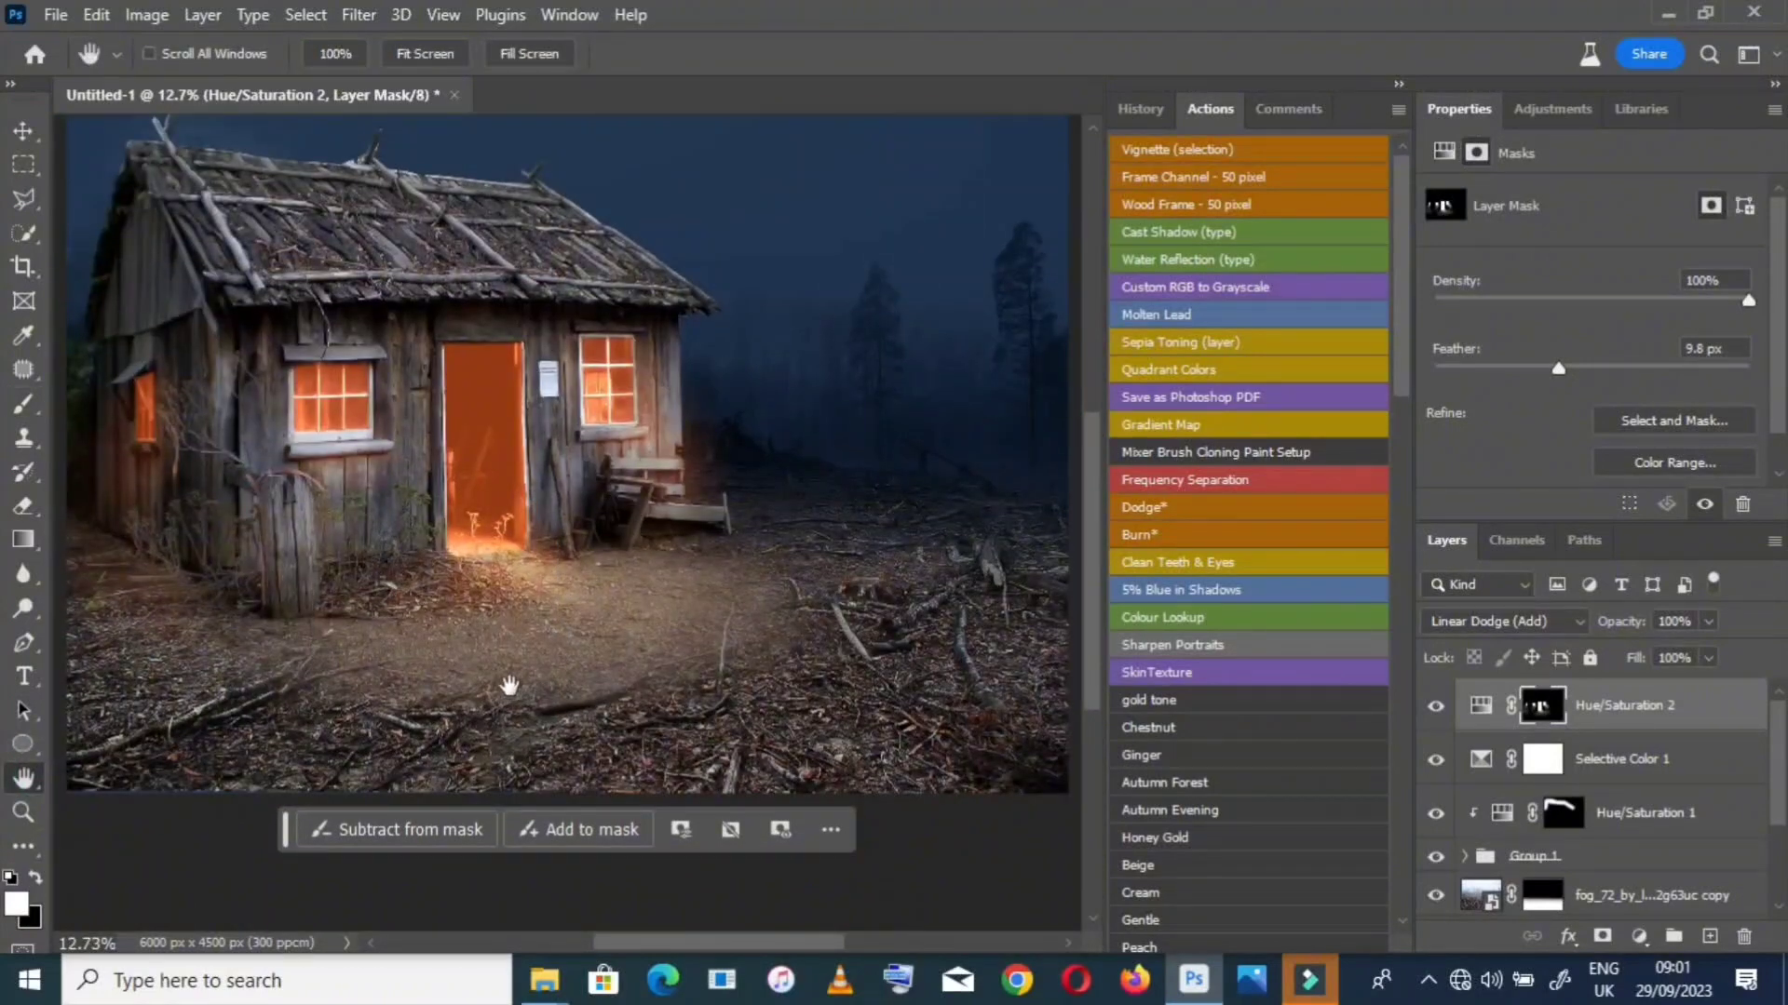
{"action": "scroll", "coordinate": [512, 684], "scroll_direction": "up", "scroll_amount": 3}
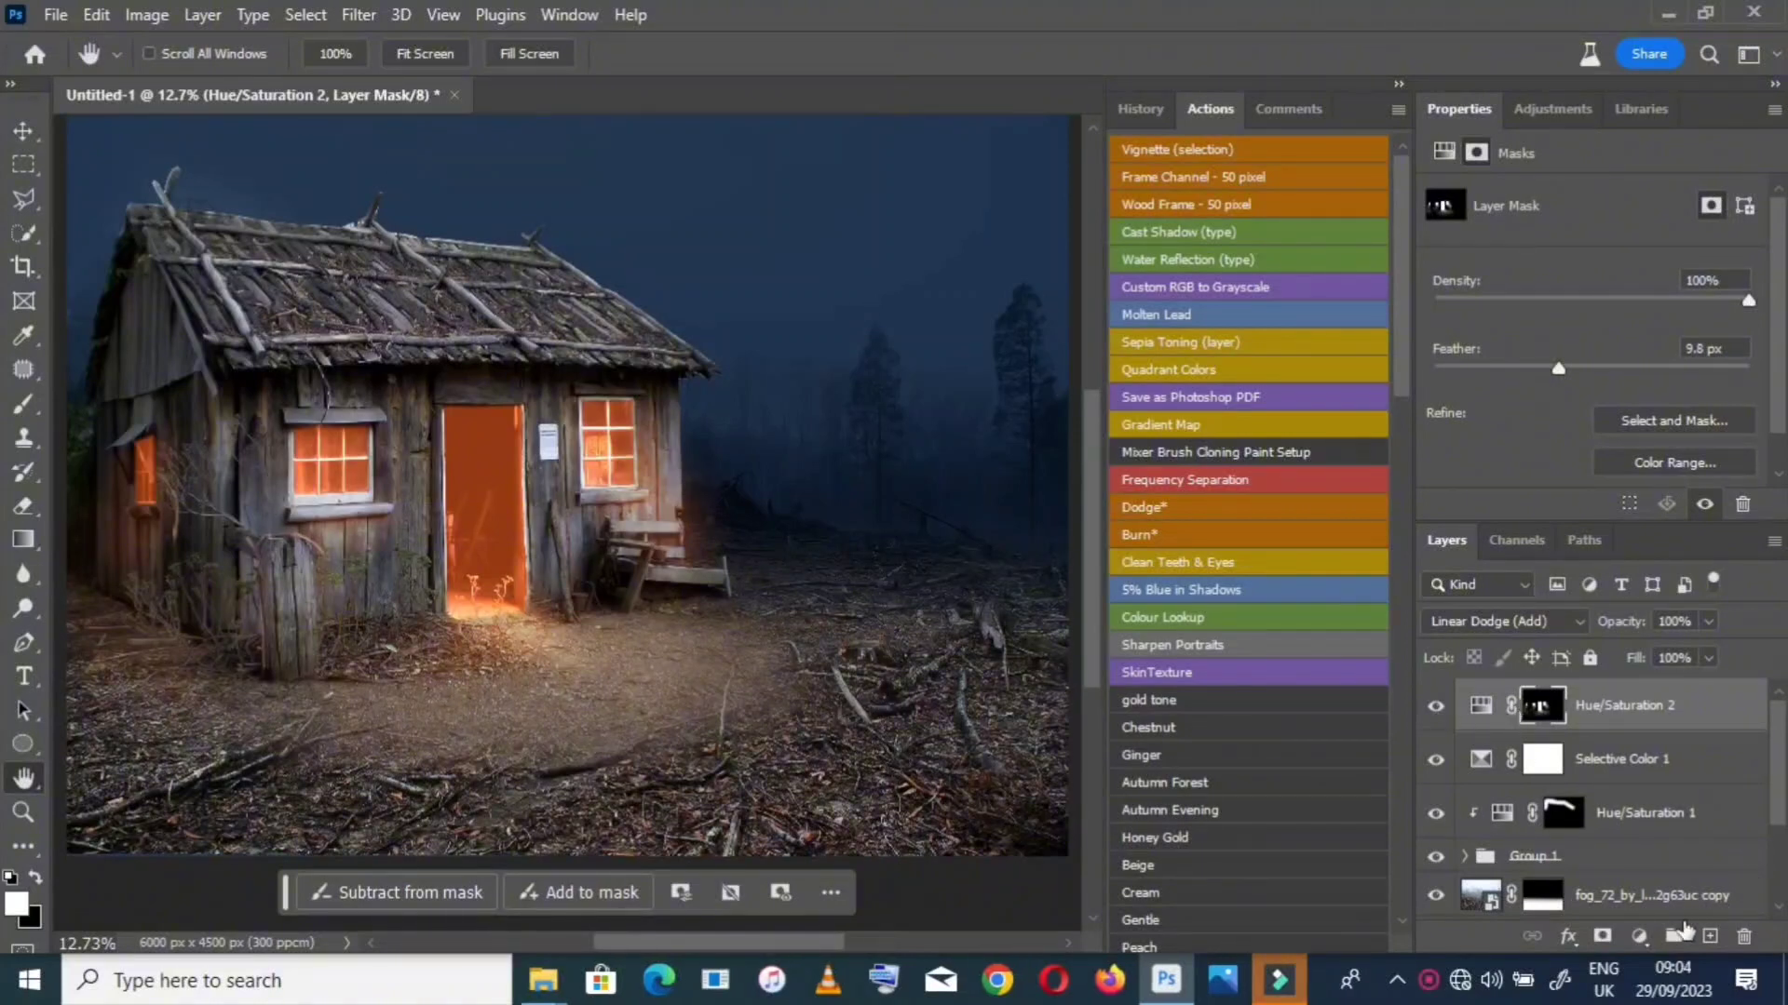
Add a Levels adjustment layer above Hue/Saturation 2 and darken the scene by lowering the white output level to 158
{"action": "left_click", "coordinate": [1639, 937]}
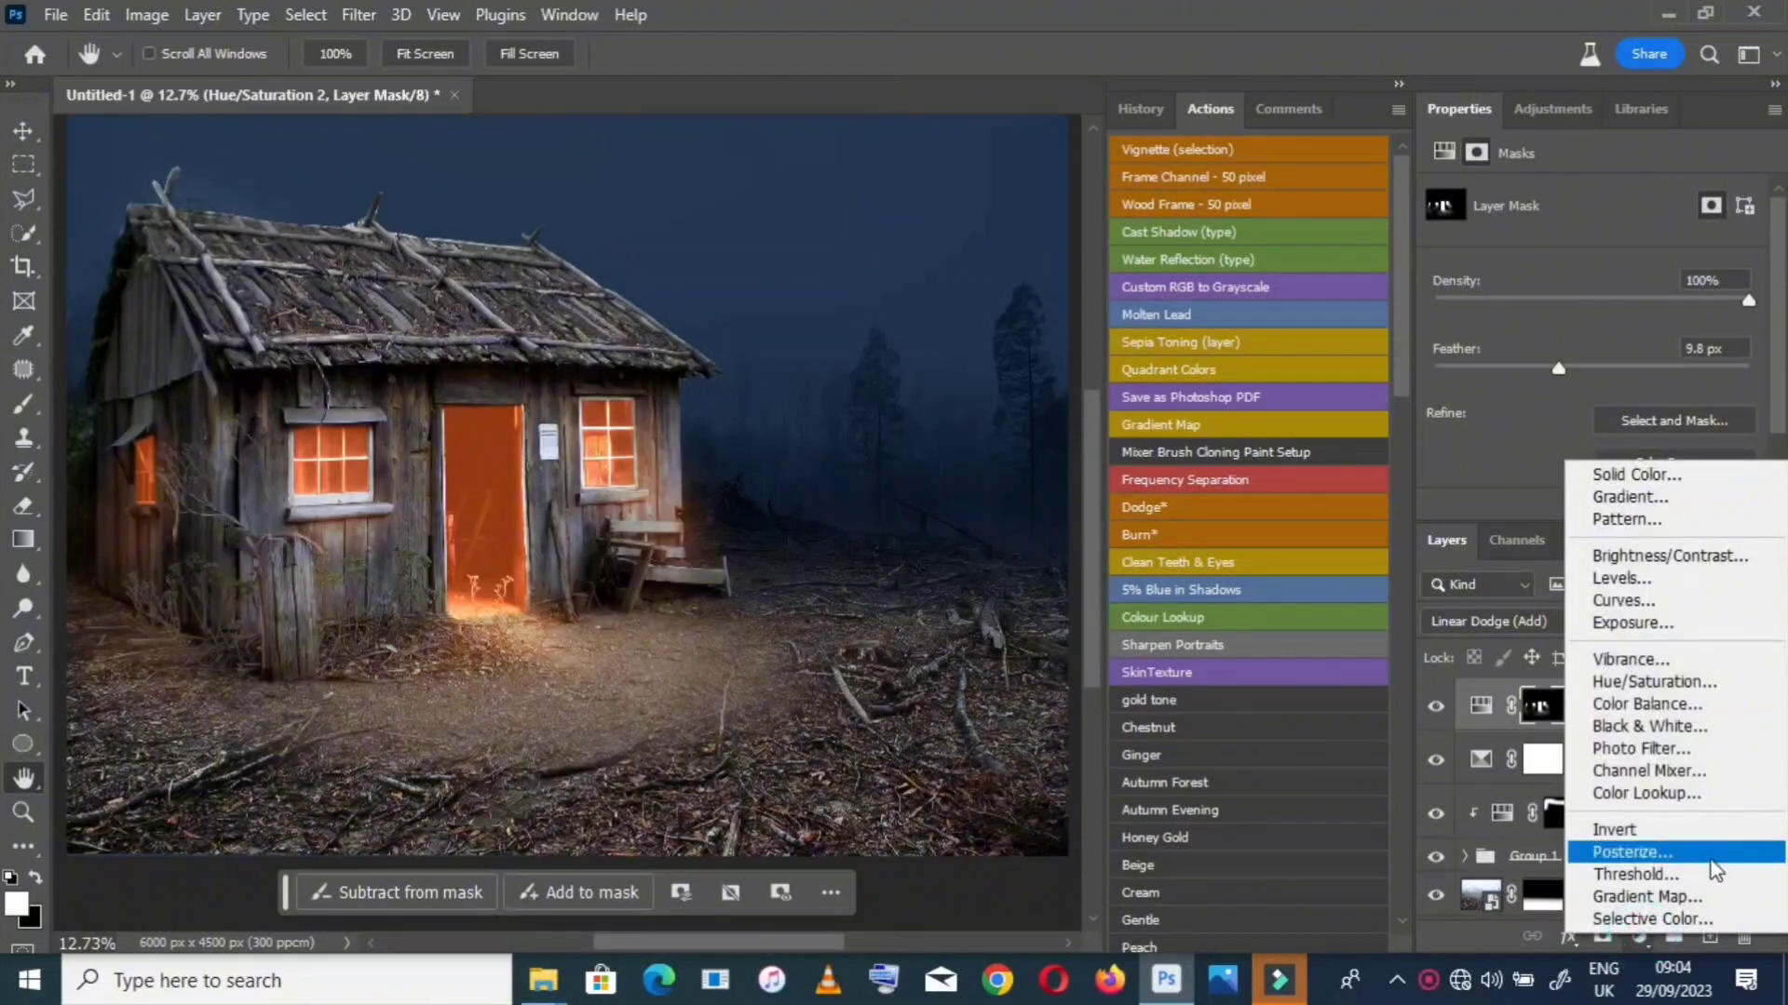
{"action": "left_click", "coordinate": [1668, 578]}
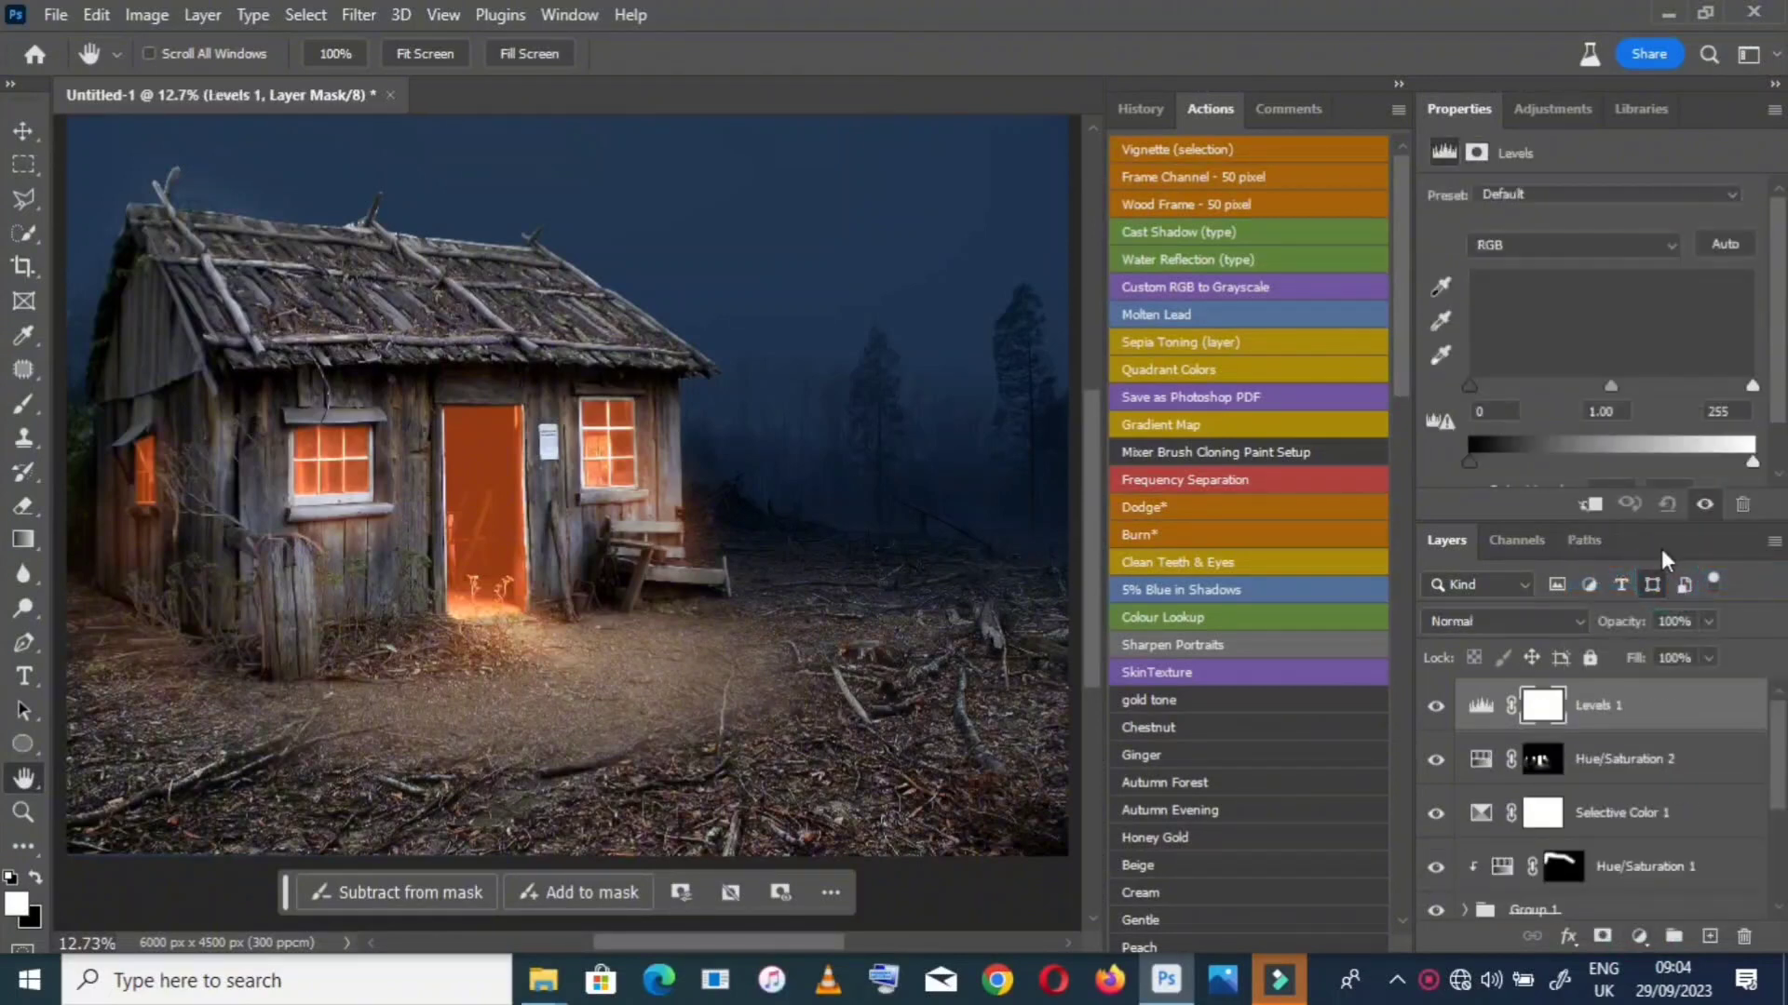
{"action": "left_click", "coordinate": [1653, 584]}
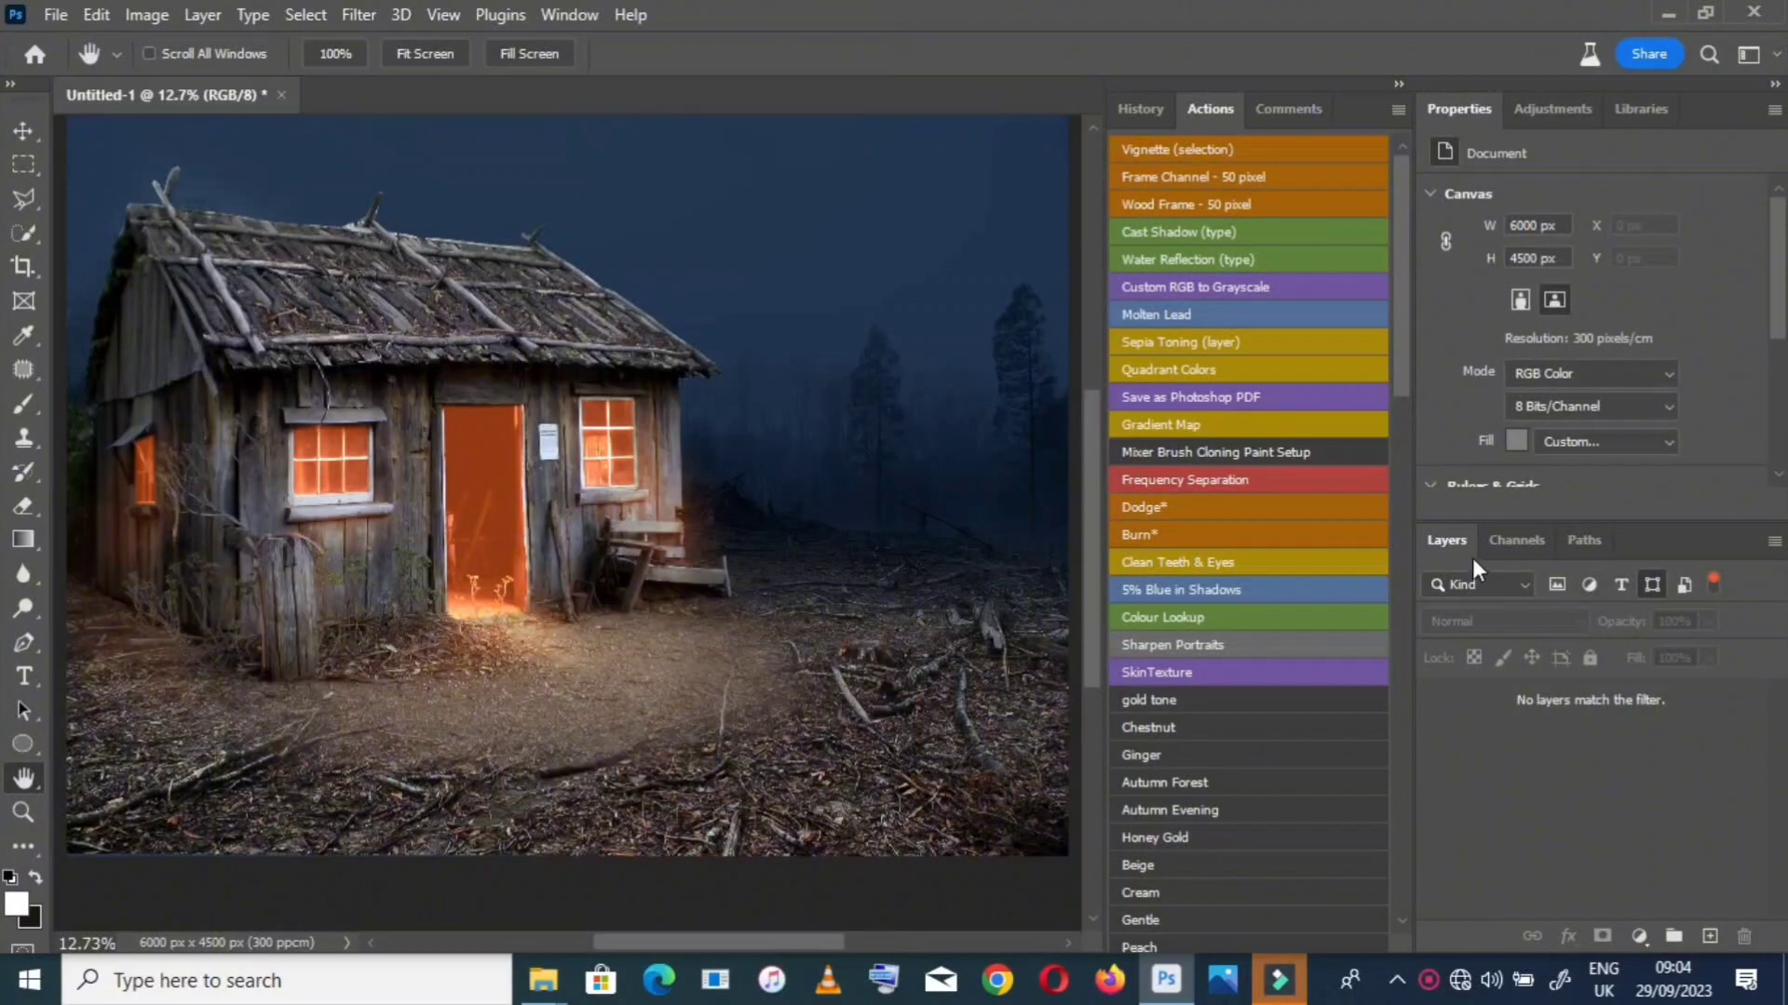
{"action": "scroll", "coordinate": [1449, 503], "scroll_direction": "down", "scroll_amount": 1}
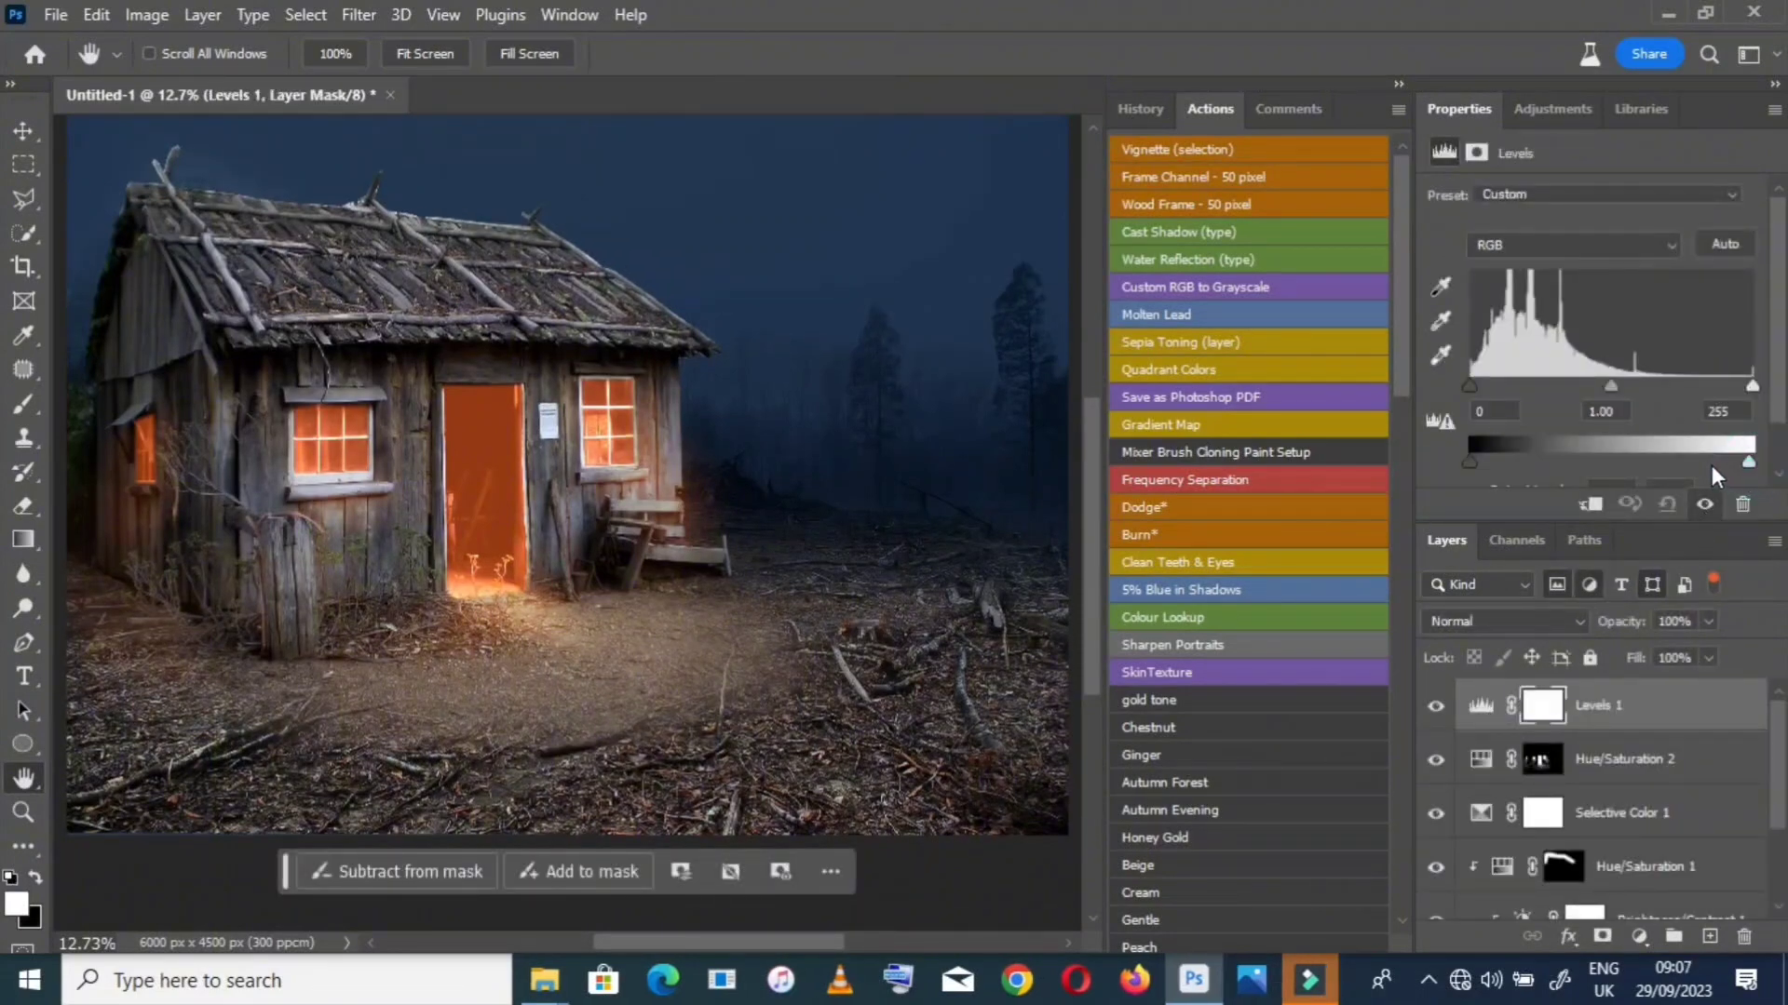
{"action": "left_click_drag", "start_coordinate": [1711, 465], "coordinate": [1709, 463]}
{"action": "scroll", "coordinate": [1702, 428], "scroll_direction": "down", "scroll_amount": 1}
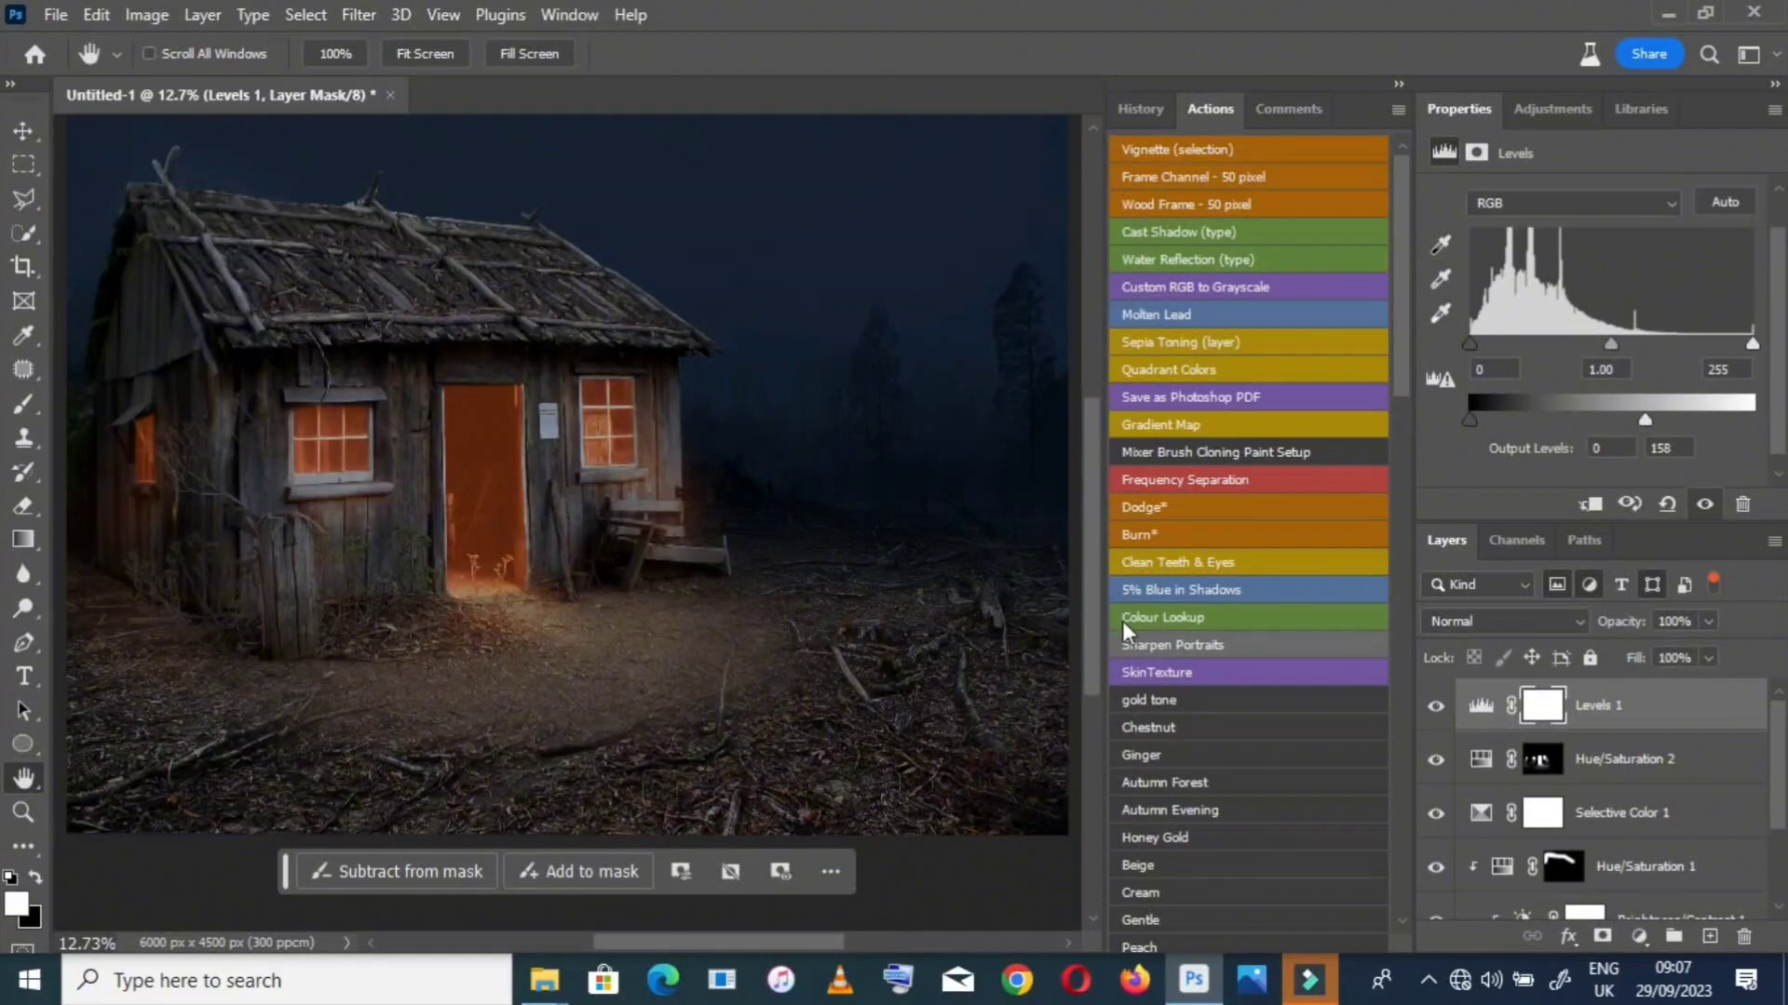
Paint black on the Levels mask over the doorway and the window left of it, with a 700 px brush at 25% opacity
{"action": "key", "text": "b"}
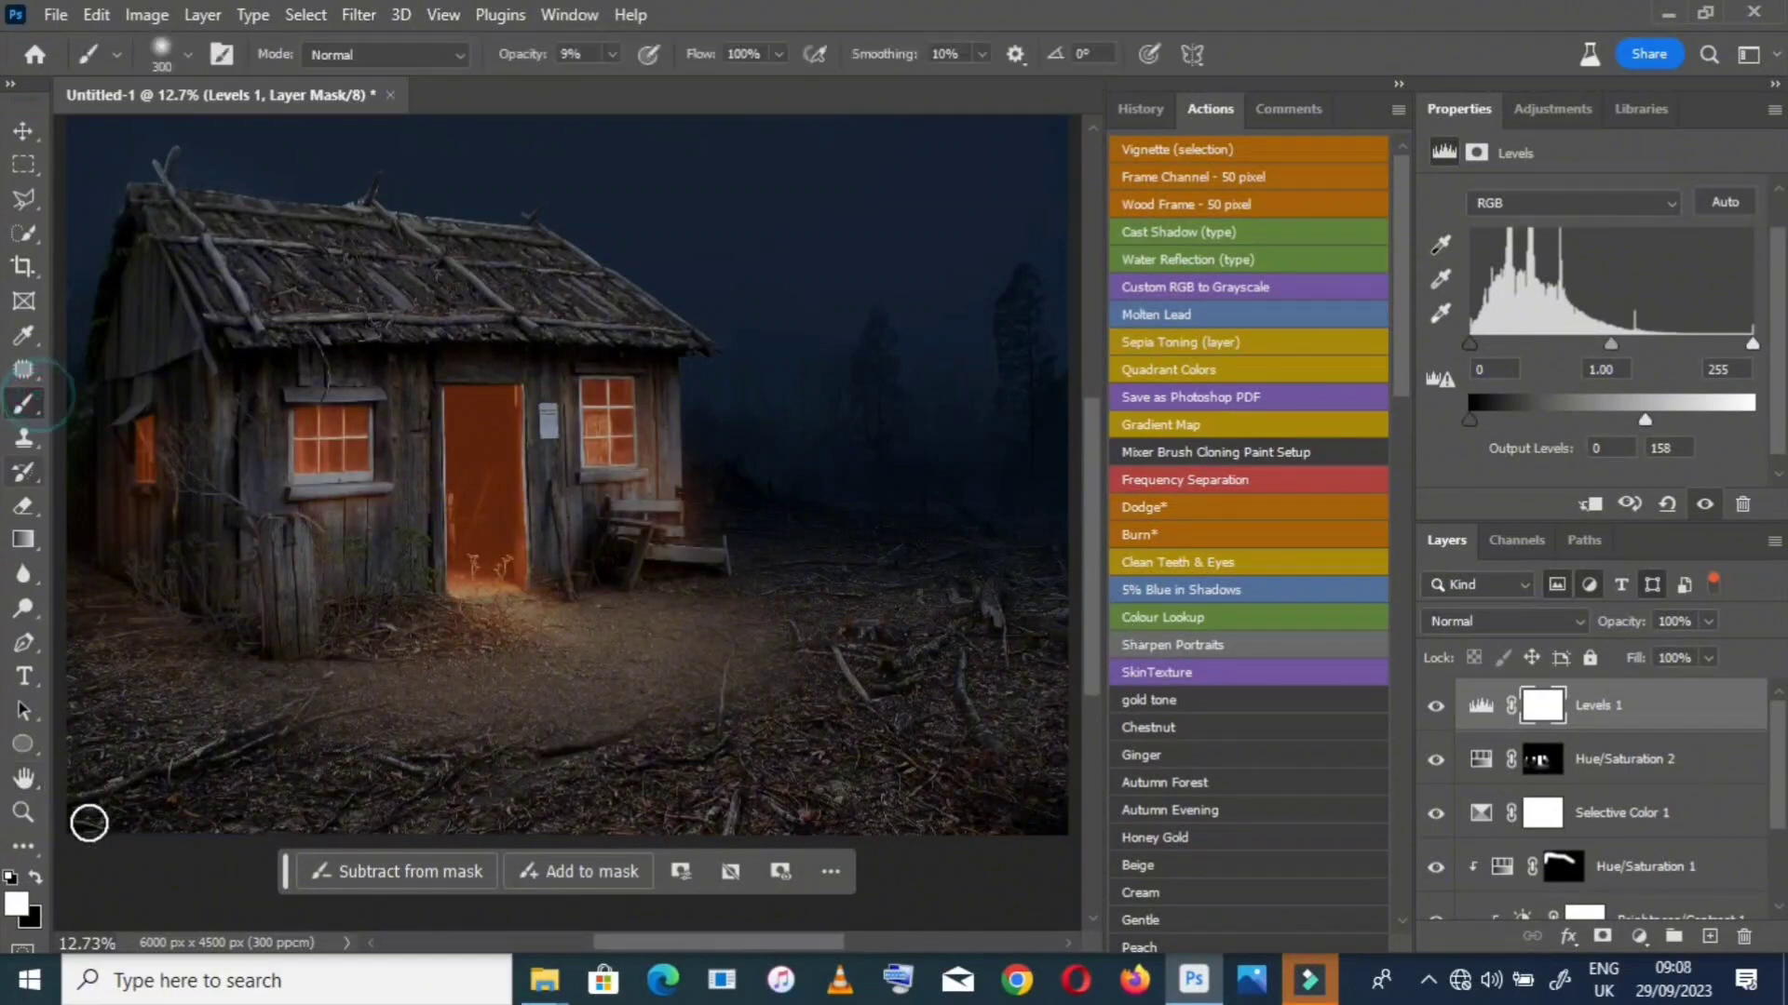
{"action": "left_click", "coordinate": [36, 876]}
{"action": "key", "text": "bracketright"}
{"action": "key", "text": "bracketright"}
{"action": "key", "text": "bracketright"}
{"action": "key", "text": "bracketright"}
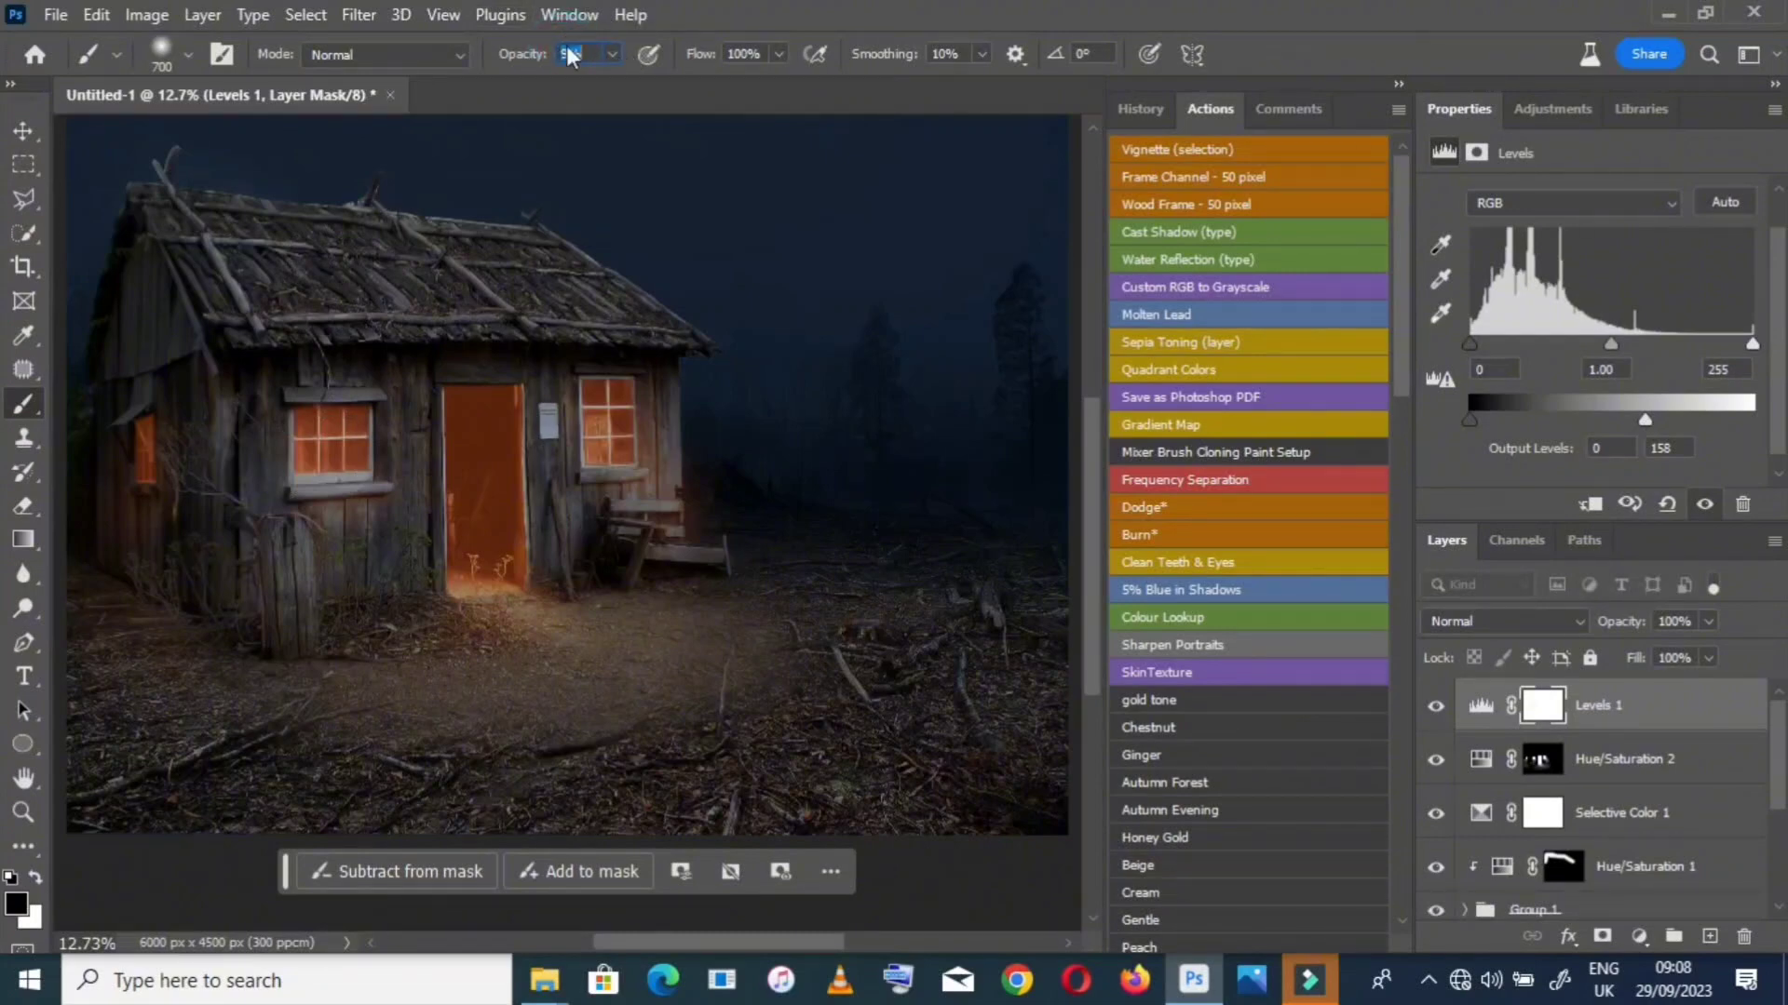
{"action": "key", "text": "Return"}
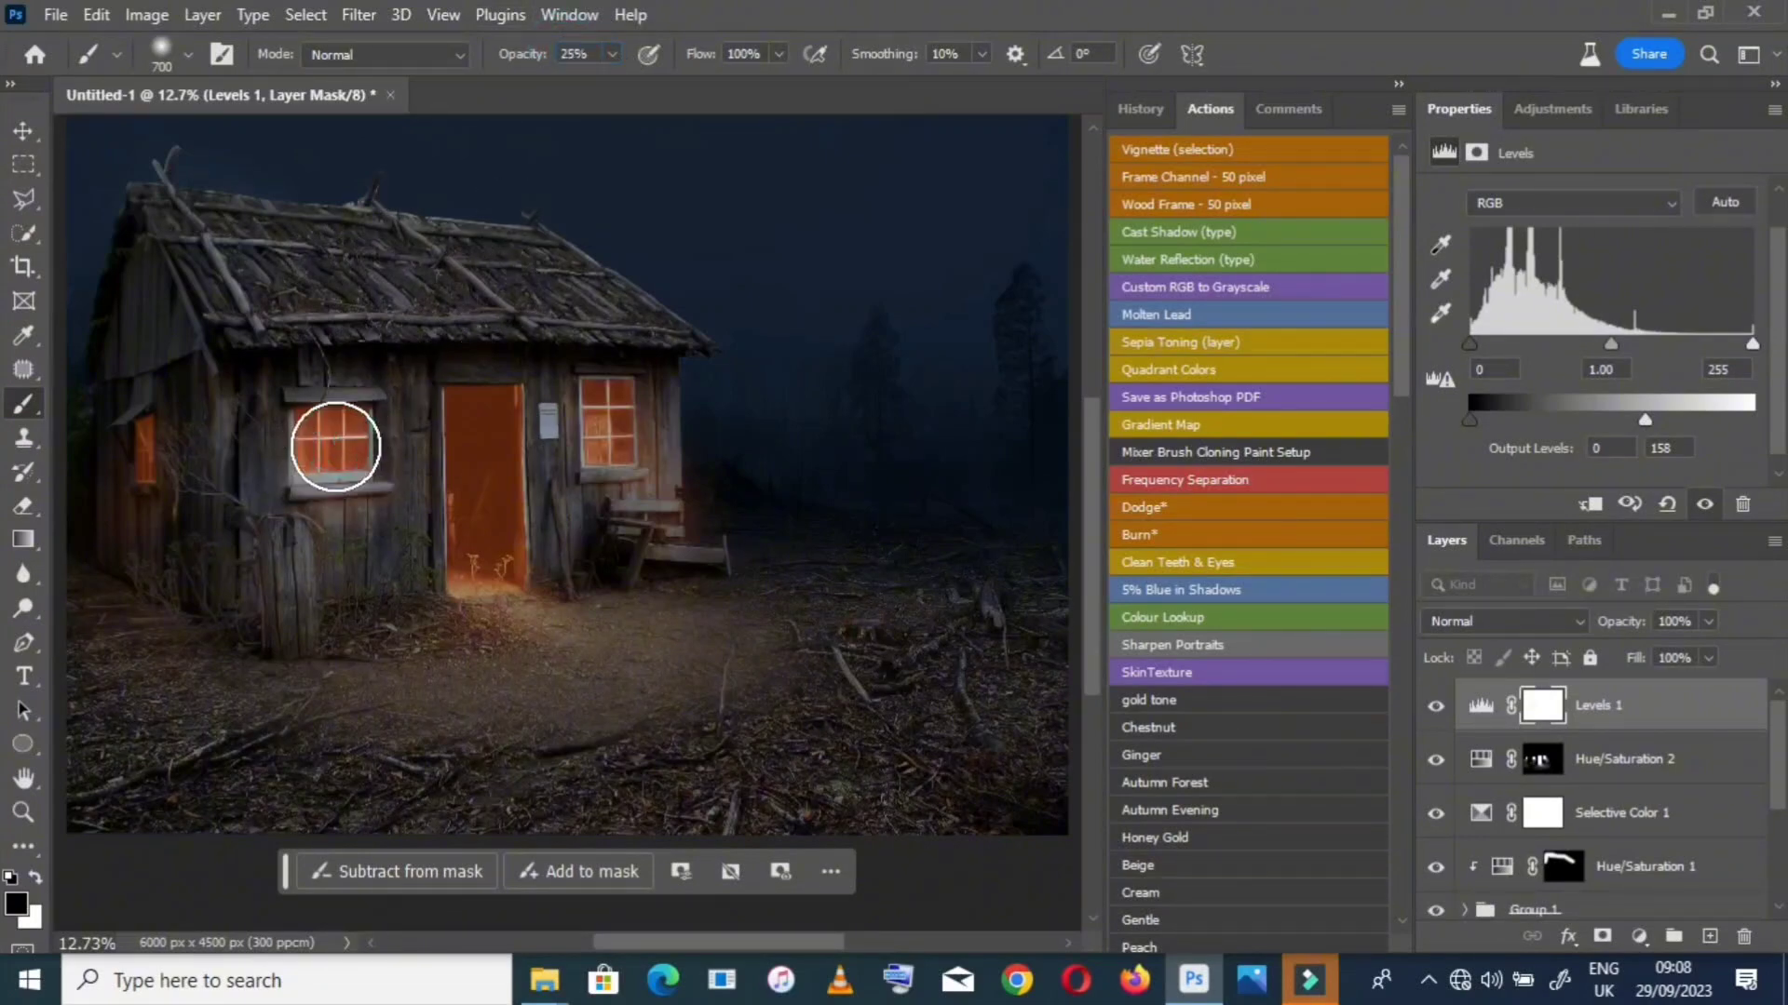
{"action": "mouse_move", "coordinate": [334, 451]}
{"action": "left_mouse_down"}
{"action": "mouse_move", "coordinate": [318, 442]}
{"action": "mouse_move", "coordinate": [338, 458]}
{"action": "mouse_move", "coordinate": [343, 439]}
{"action": "mouse_move", "coordinate": [344, 483]}
{"action": "mouse_move", "coordinate": [343, 448]}
{"action": "left_mouse_up"}
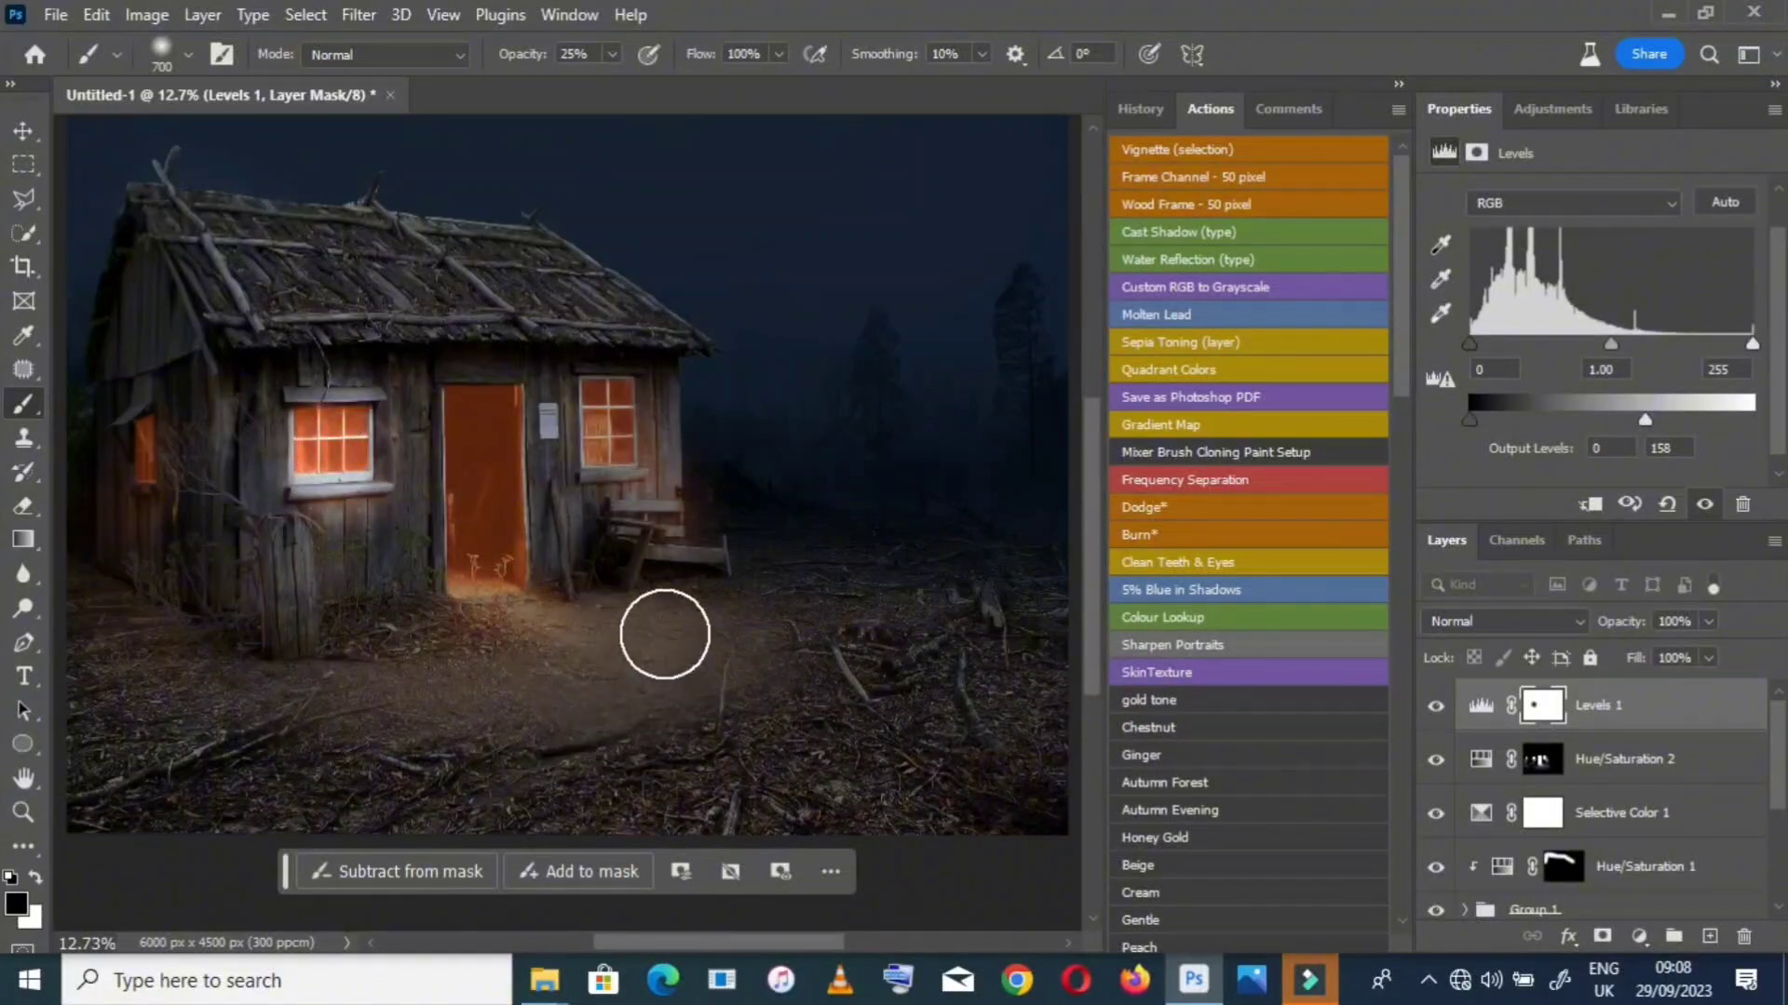
{"action": "mouse_move", "coordinate": [473, 417]}
{"action": "left_mouse_down"}
{"action": "mouse_move", "coordinate": [497, 582]}
{"action": "mouse_move", "coordinate": [506, 470]}
{"action": "mouse_move", "coordinate": [490, 415]}
{"action": "mouse_move", "coordinate": [505, 631]}
{"action": "mouse_move", "coordinate": [493, 410]}
{"action": "mouse_move", "coordinate": [494, 606]}
{"action": "mouse_move", "coordinate": [615, 744]}
{"action": "mouse_move", "coordinate": [505, 604]}
{"action": "mouse_move", "coordinate": [605, 654]}
{"action": "mouse_move", "coordinate": [550, 640]}
{"action": "mouse_move", "coordinate": [498, 593]}
{"action": "mouse_move", "coordinate": [615, 658]}
{"action": "mouse_move", "coordinate": [430, 681]}
{"action": "mouse_move", "coordinate": [472, 406]}
{"action": "mouse_move", "coordinate": [486, 586]}
{"action": "mouse_move", "coordinate": [480, 412]}
{"action": "mouse_move", "coordinate": [480, 546]}
{"action": "mouse_move", "coordinate": [478, 444]}
{"action": "mouse_move", "coordinate": [479, 494]}
{"action": "left_mouse_up"}
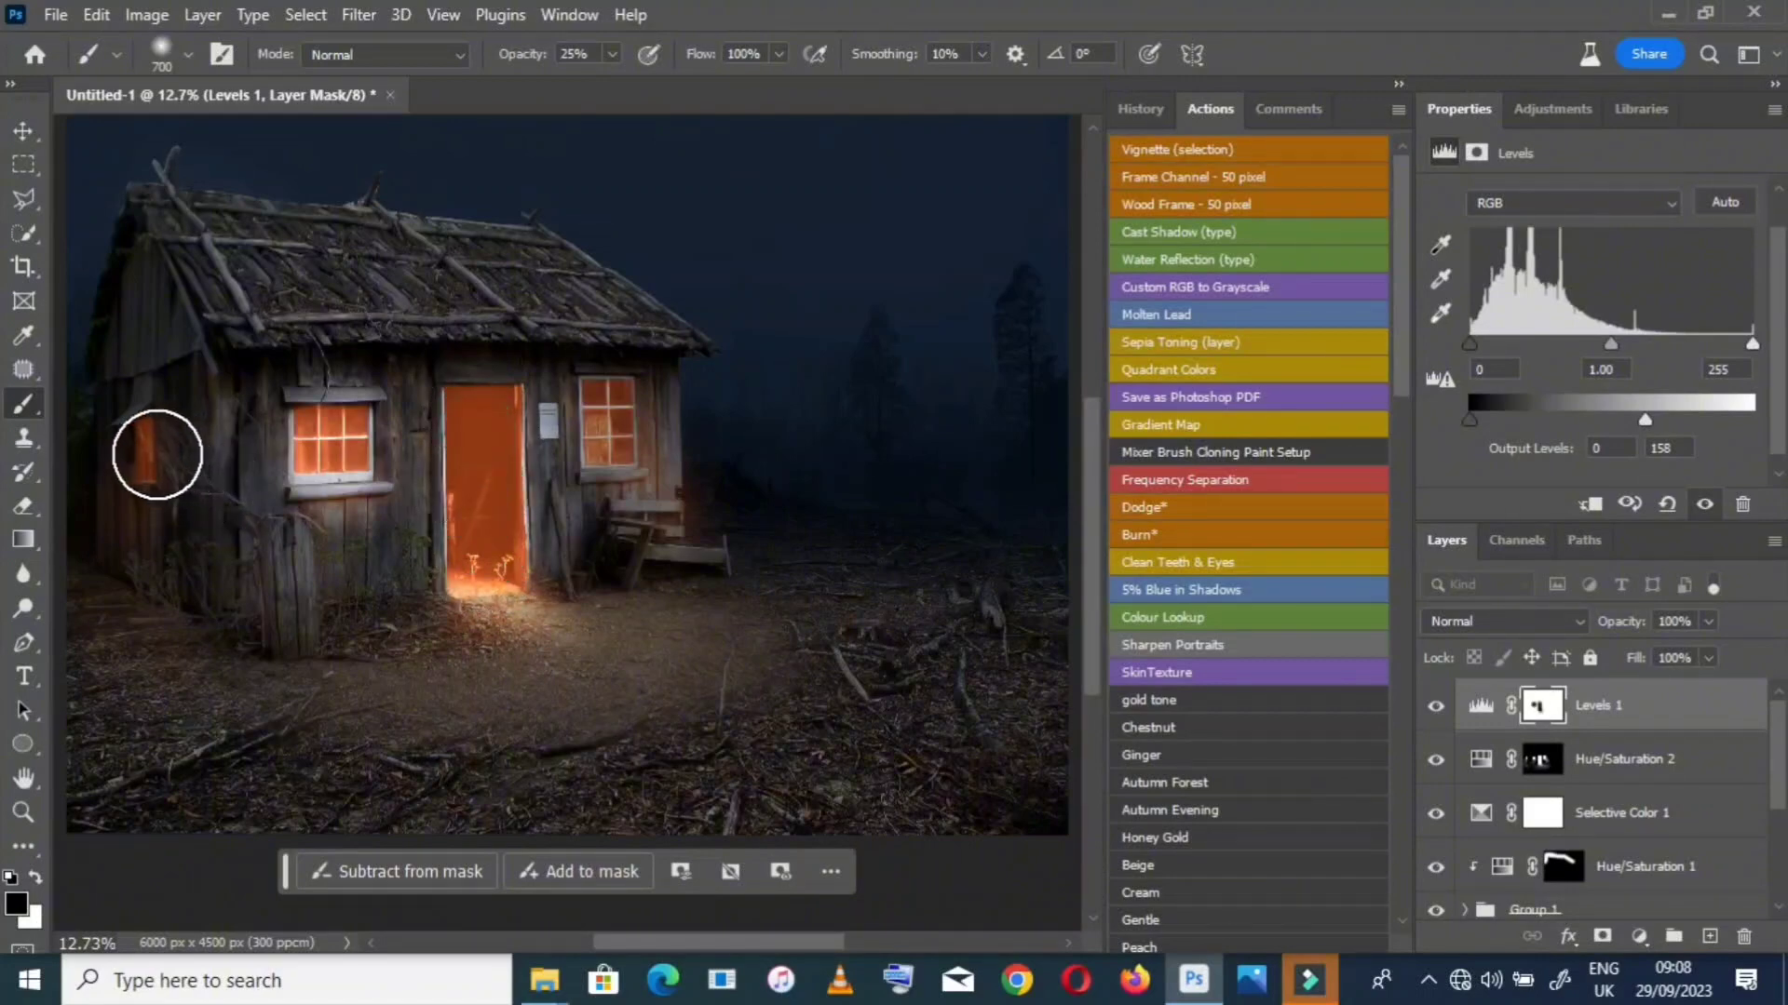
Brighten the small side-wall window and the wall around it by painting black on the Levels mask with the 700 px brush
{"action": "left_click", "coordinate": [148, 451]}
{"action": "left_click", "coordinate": [148, 451]}
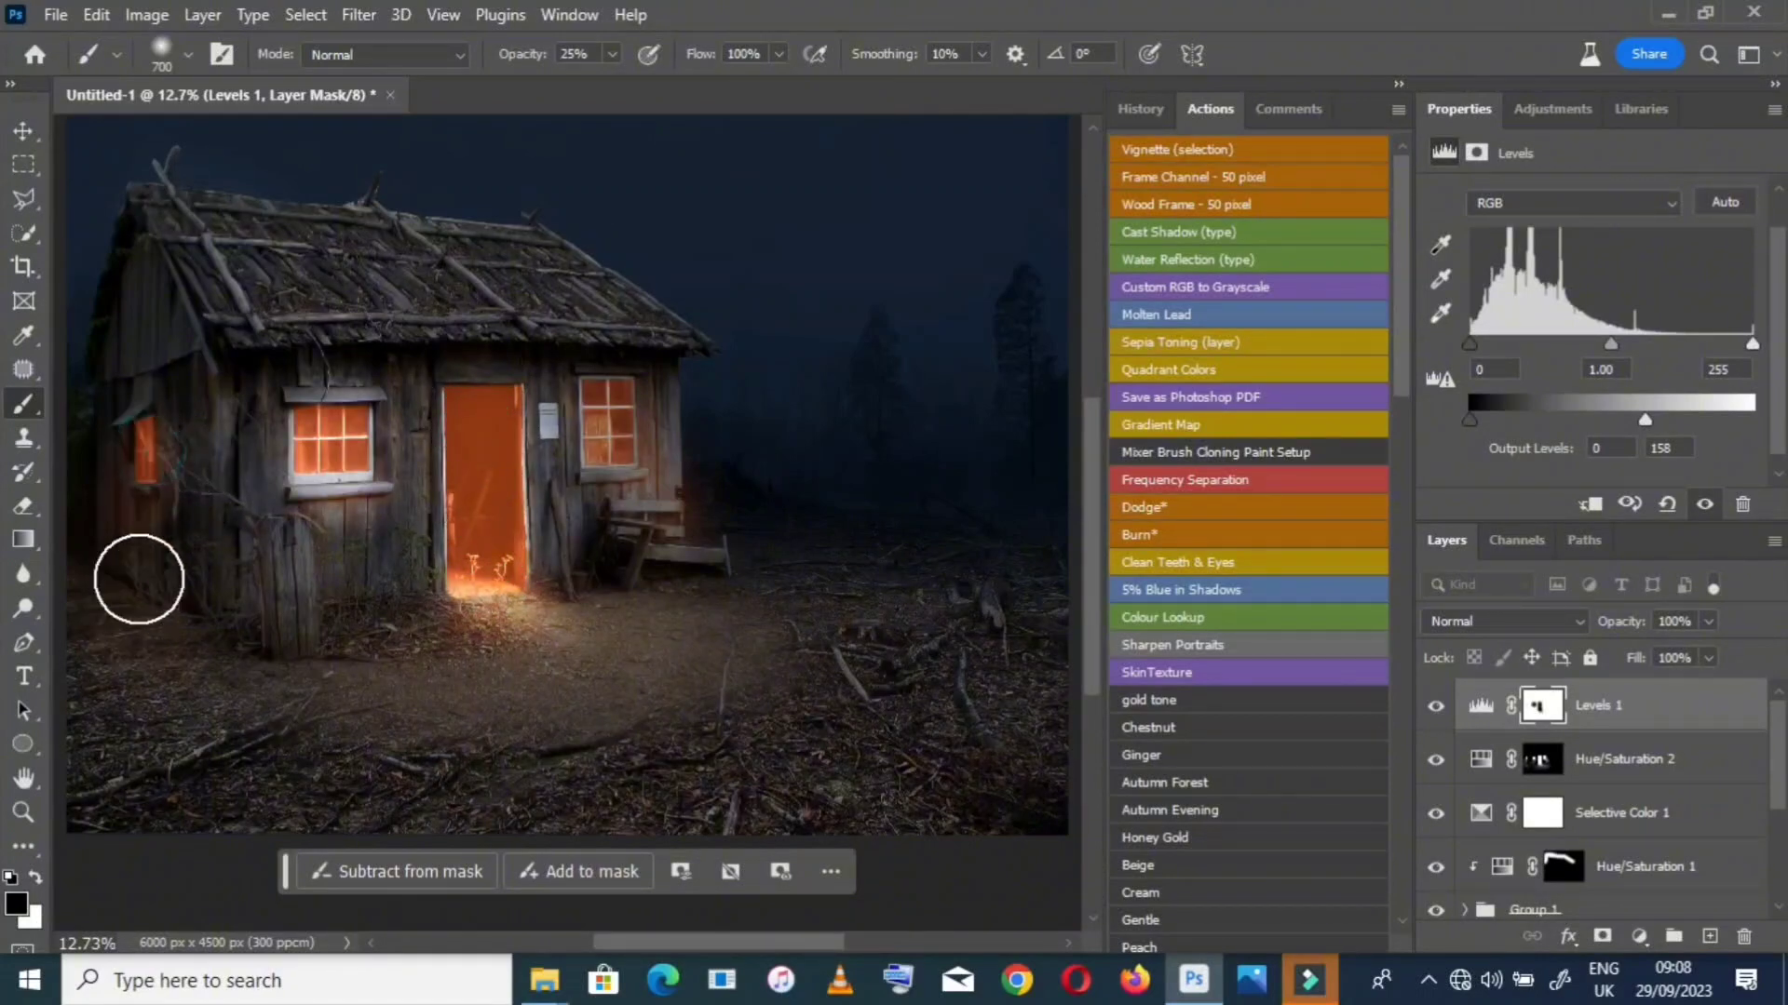
{"action": "left_click", "coordinate": [140, 462]}
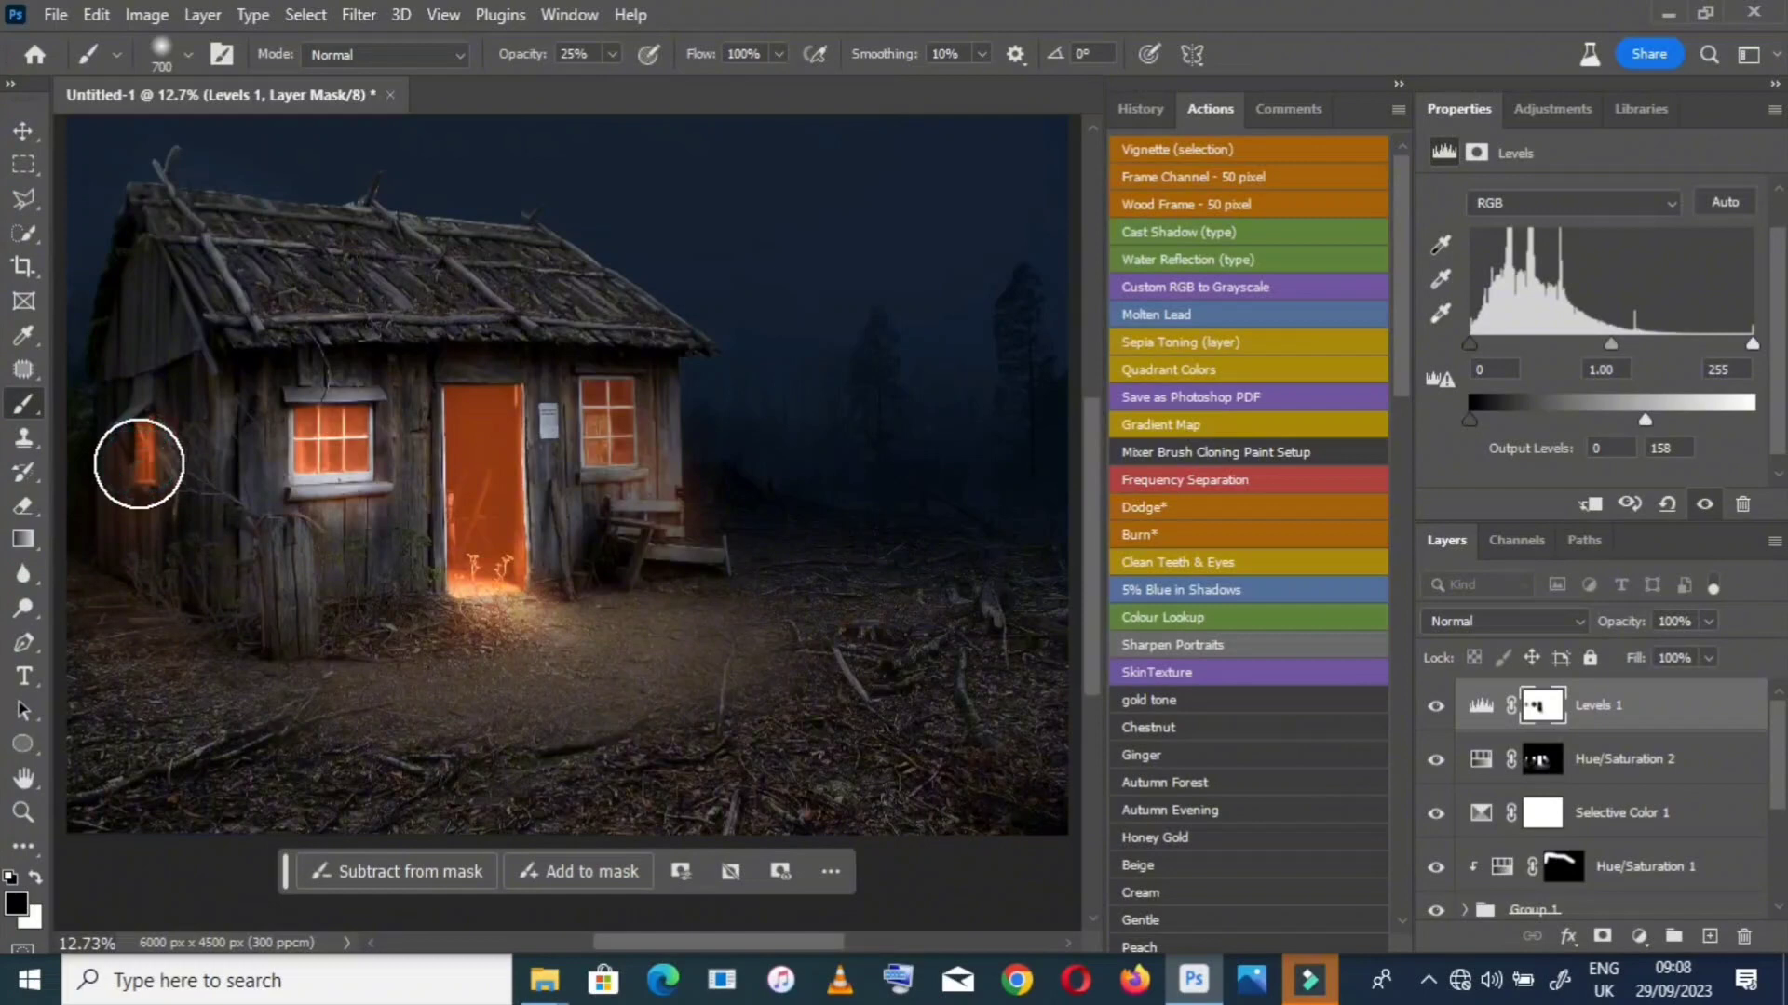
{"action": "left_click", "coordinate": [132, 471]}
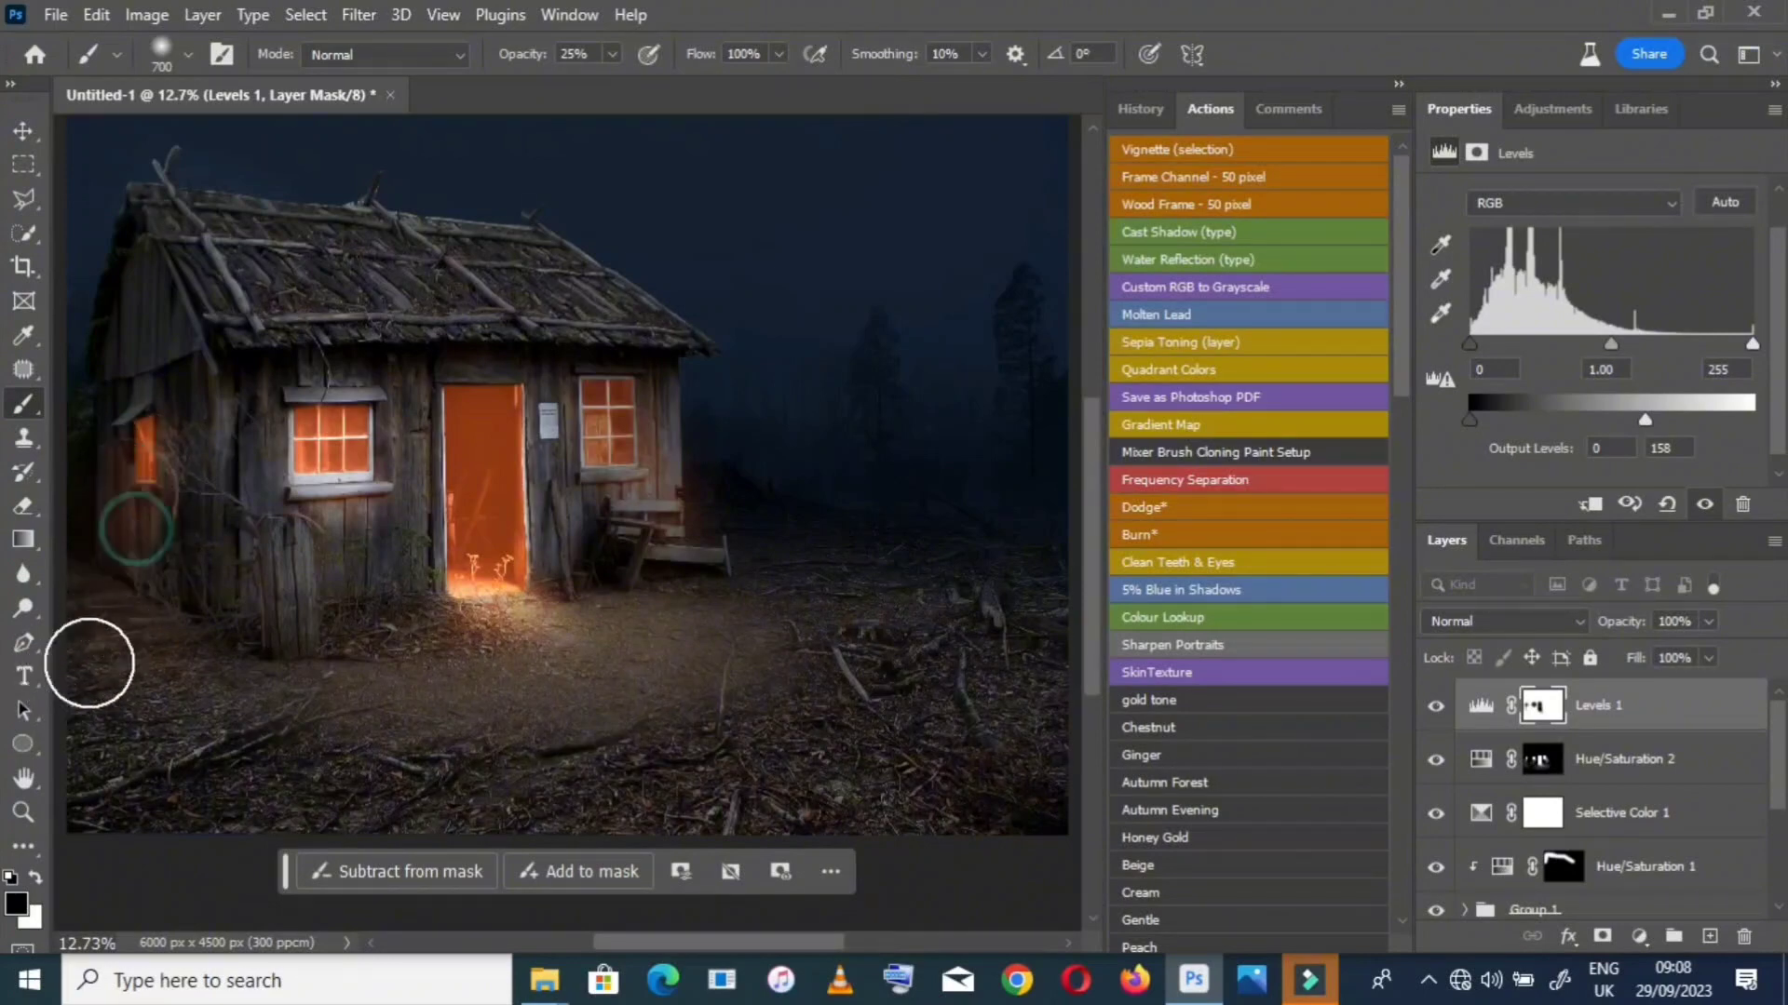
{"action": "left_click", "coordinate": [142, 454]}
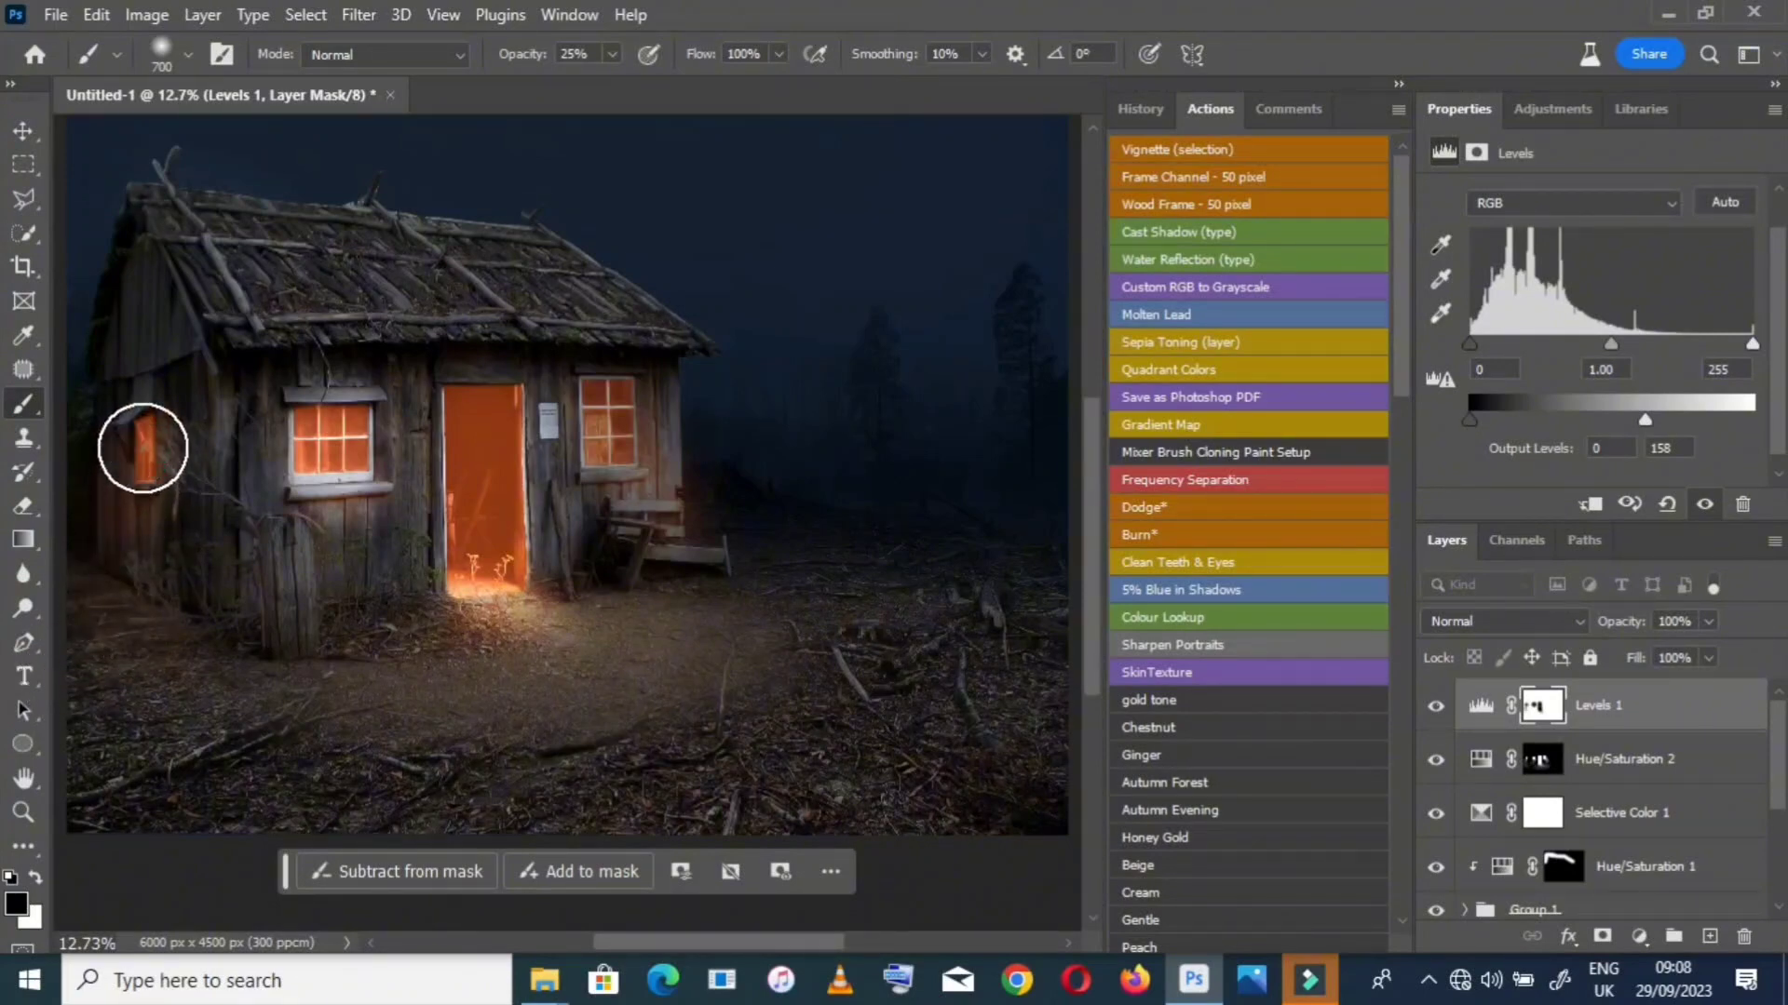
Mask the Levels darkening off the window right of the doorway, using a 400 px brush
{"action": "key", "text": "bracketleft"}
{"action": "key", "text": "bracketleft"}
{"action": "key", "text": "bracketleft"}
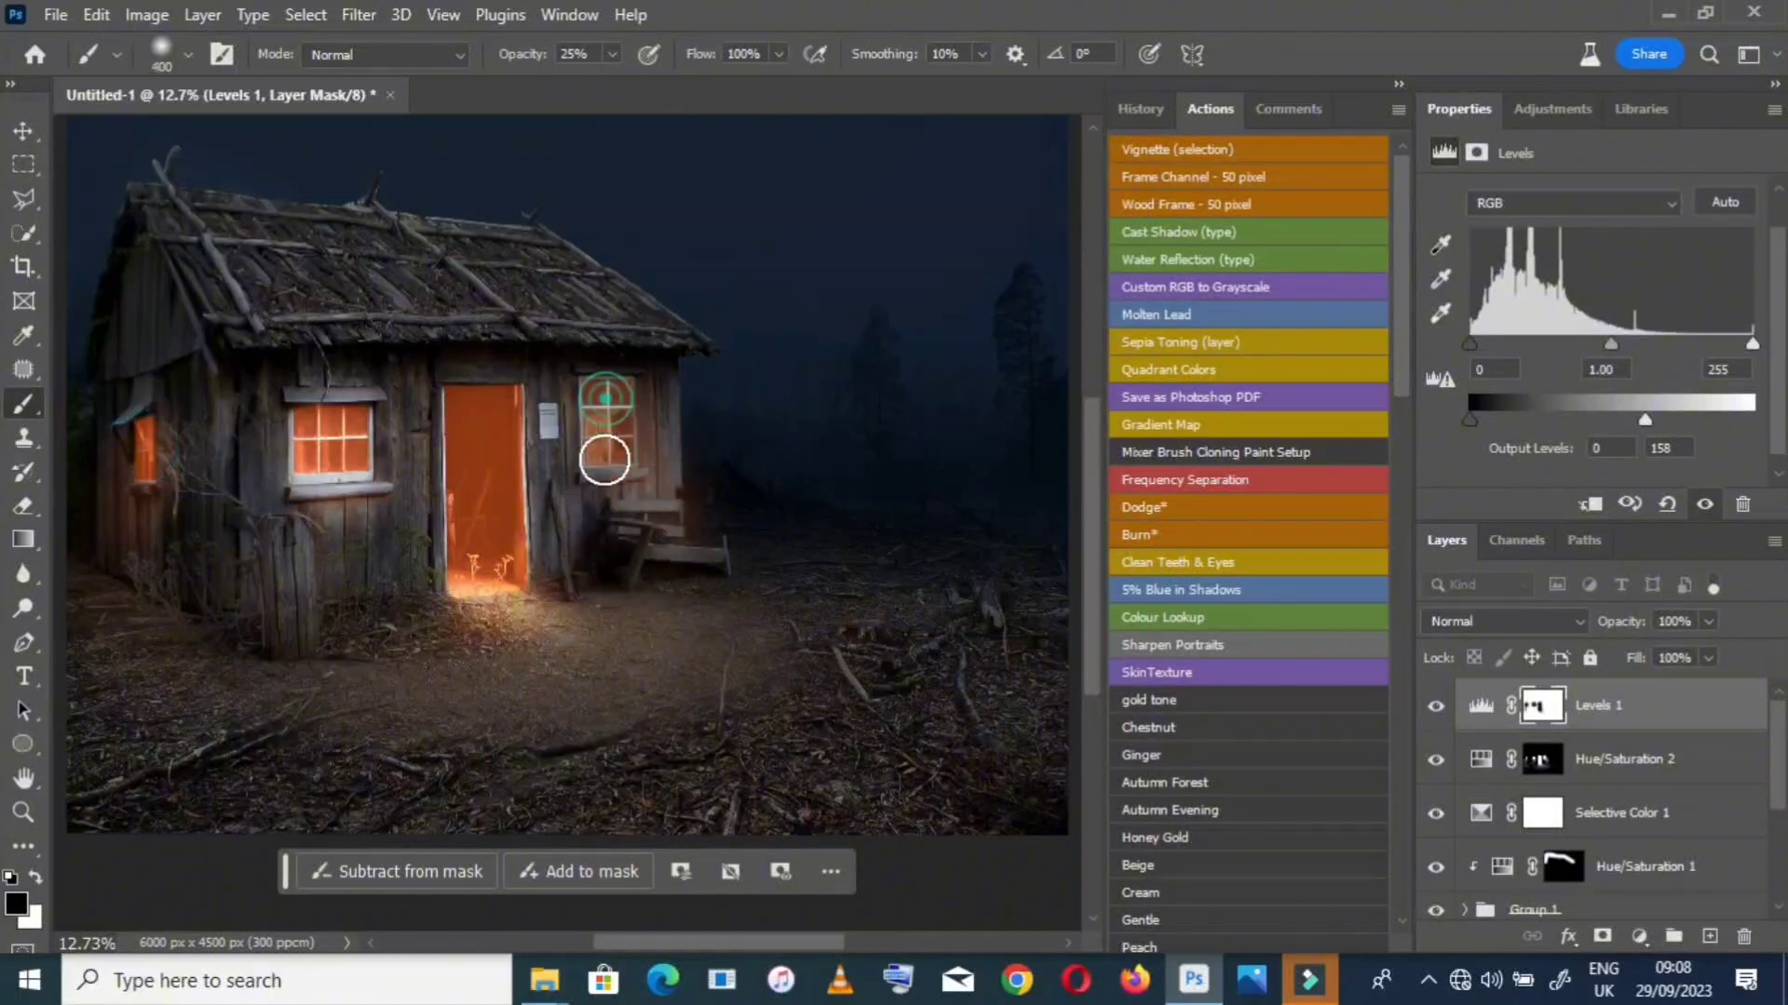
{"action": "left_click", "coordinate": [610, 437]}
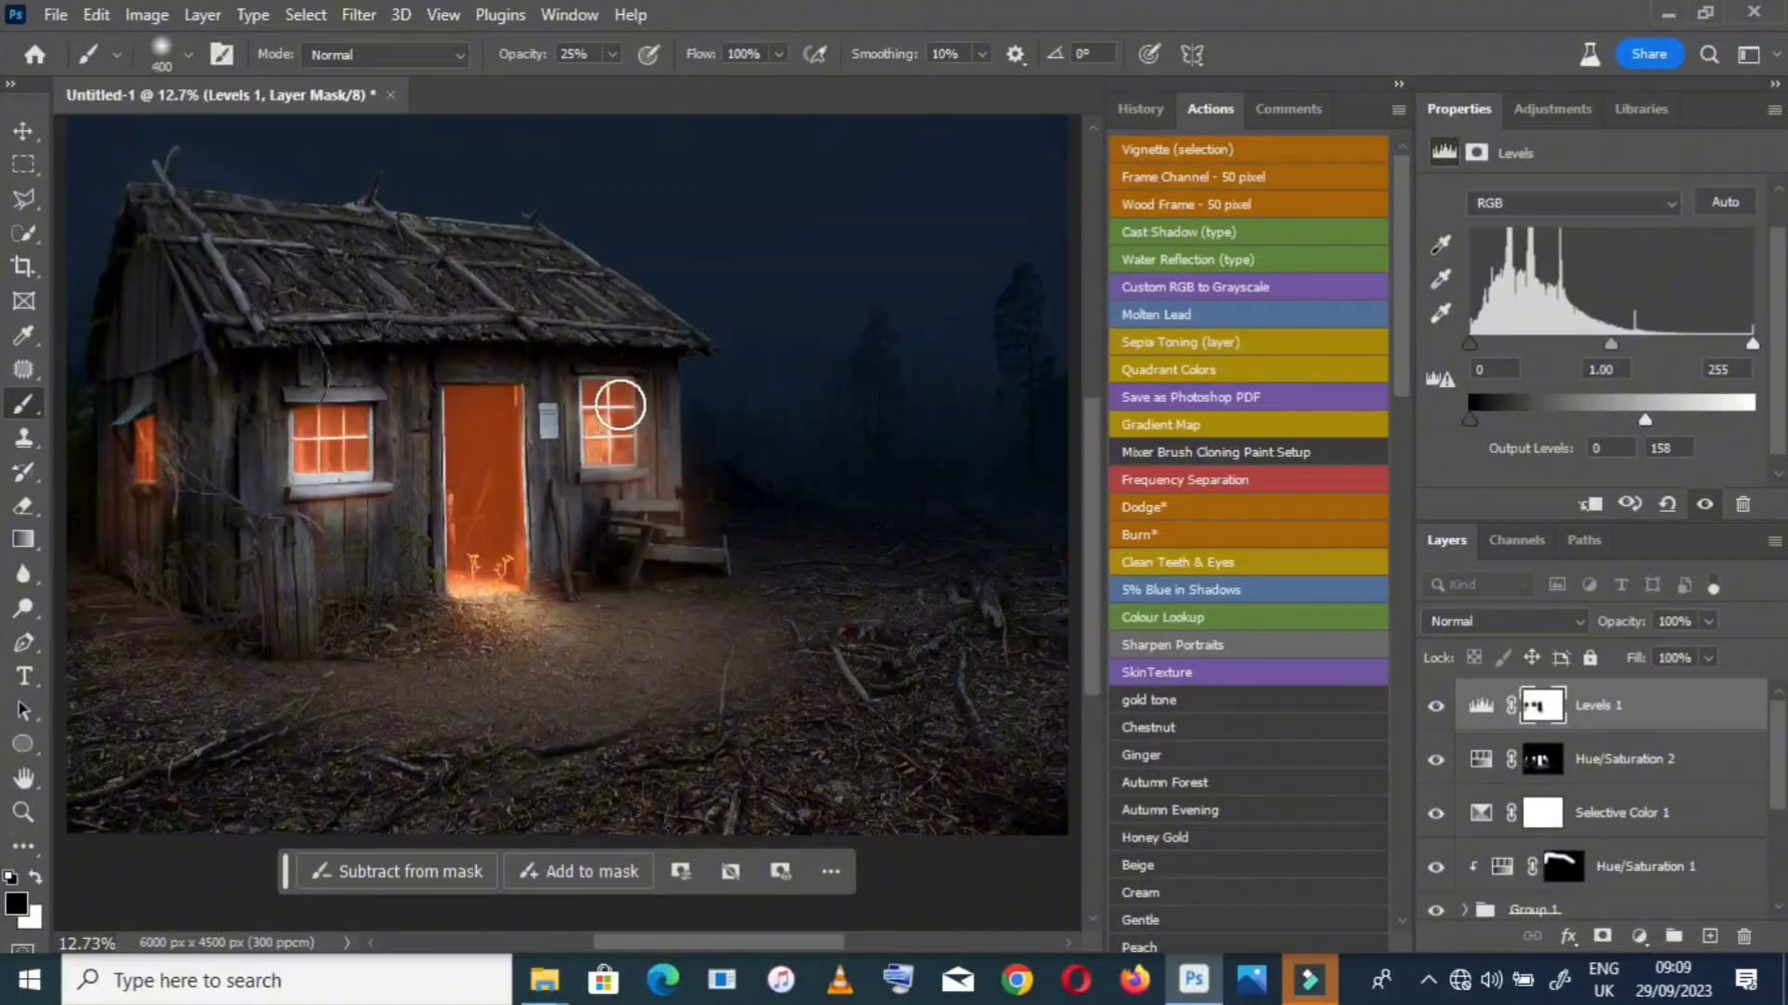
Paint black on the Levels mask over the ground in front of the doorway, with a 900 to 1000 px brush
{"action": "key", "text": "bracketright"}
{"action": "key", "text": "bracketright"}
{"action": "key", "text": "bracketright"}
{"action": "key", "text": "bracketright"}
{"action": "key", "text": "bracketright"}
{"action": "key", "text": "bracketright"}
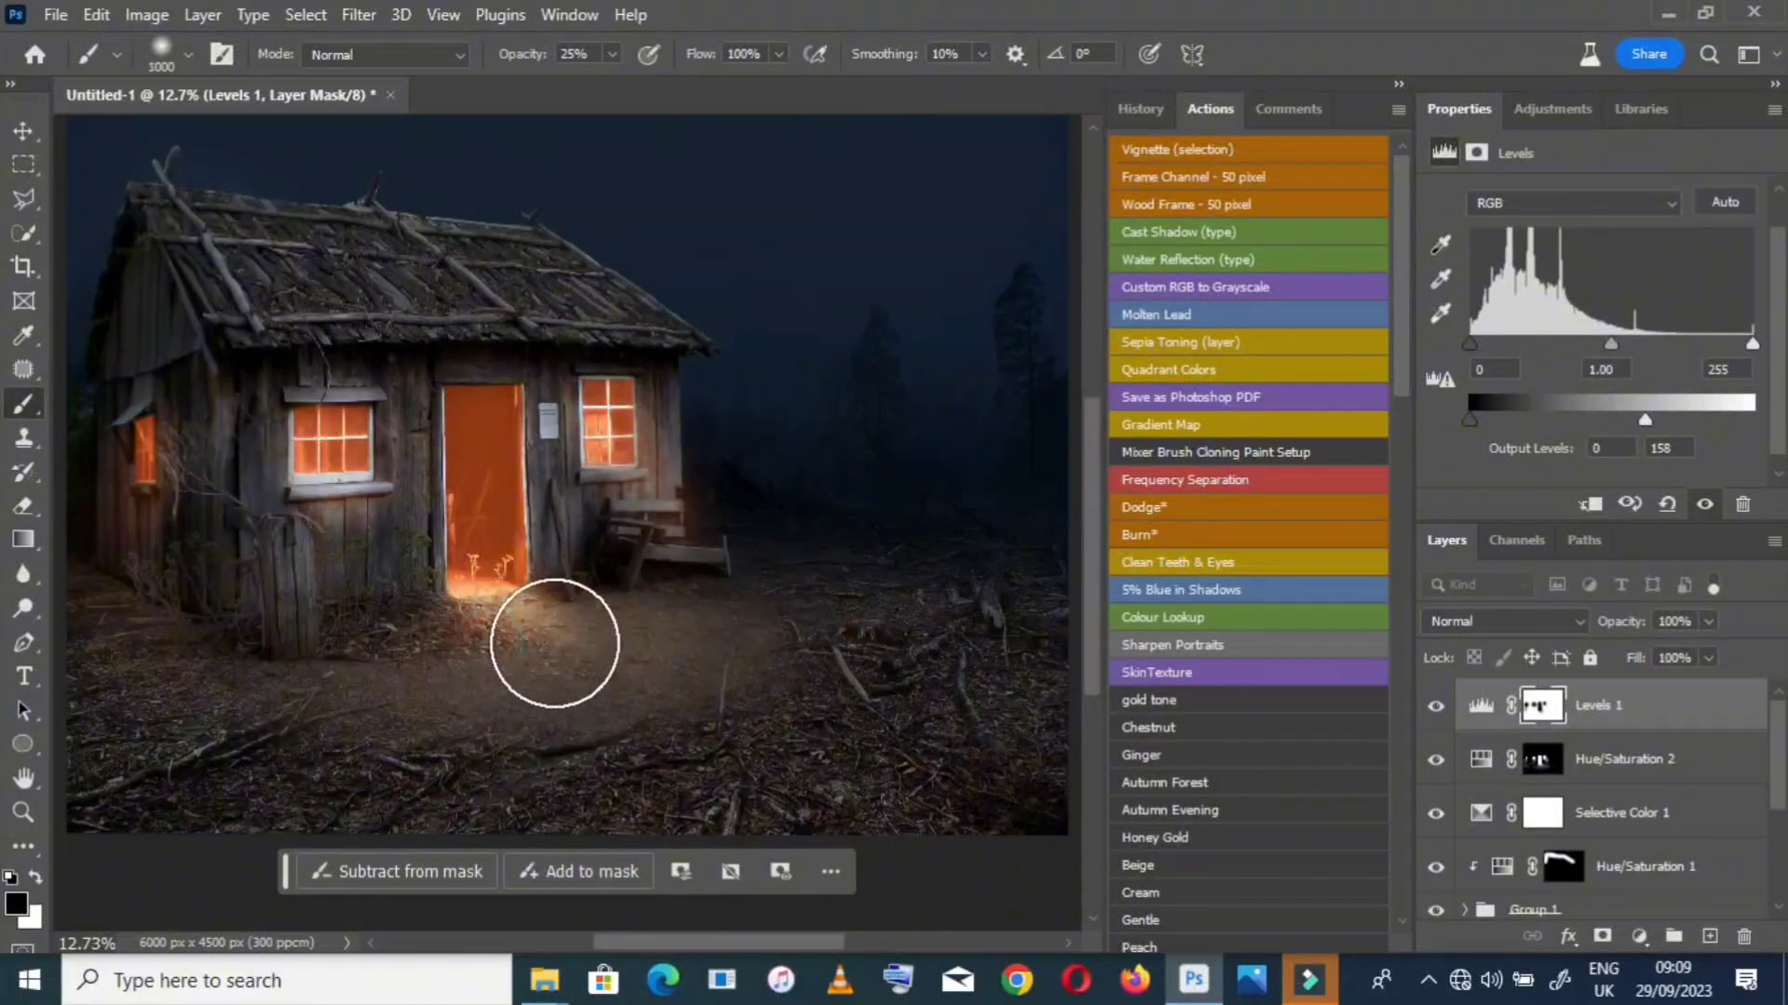
{"action": "left_click", "coordinate": [556, 654]}
{"action": "key", "text": "bracketleft"}
{"action": "key", "text": "bracketleft"}
{"action": "key", "text": "bracketleft"}
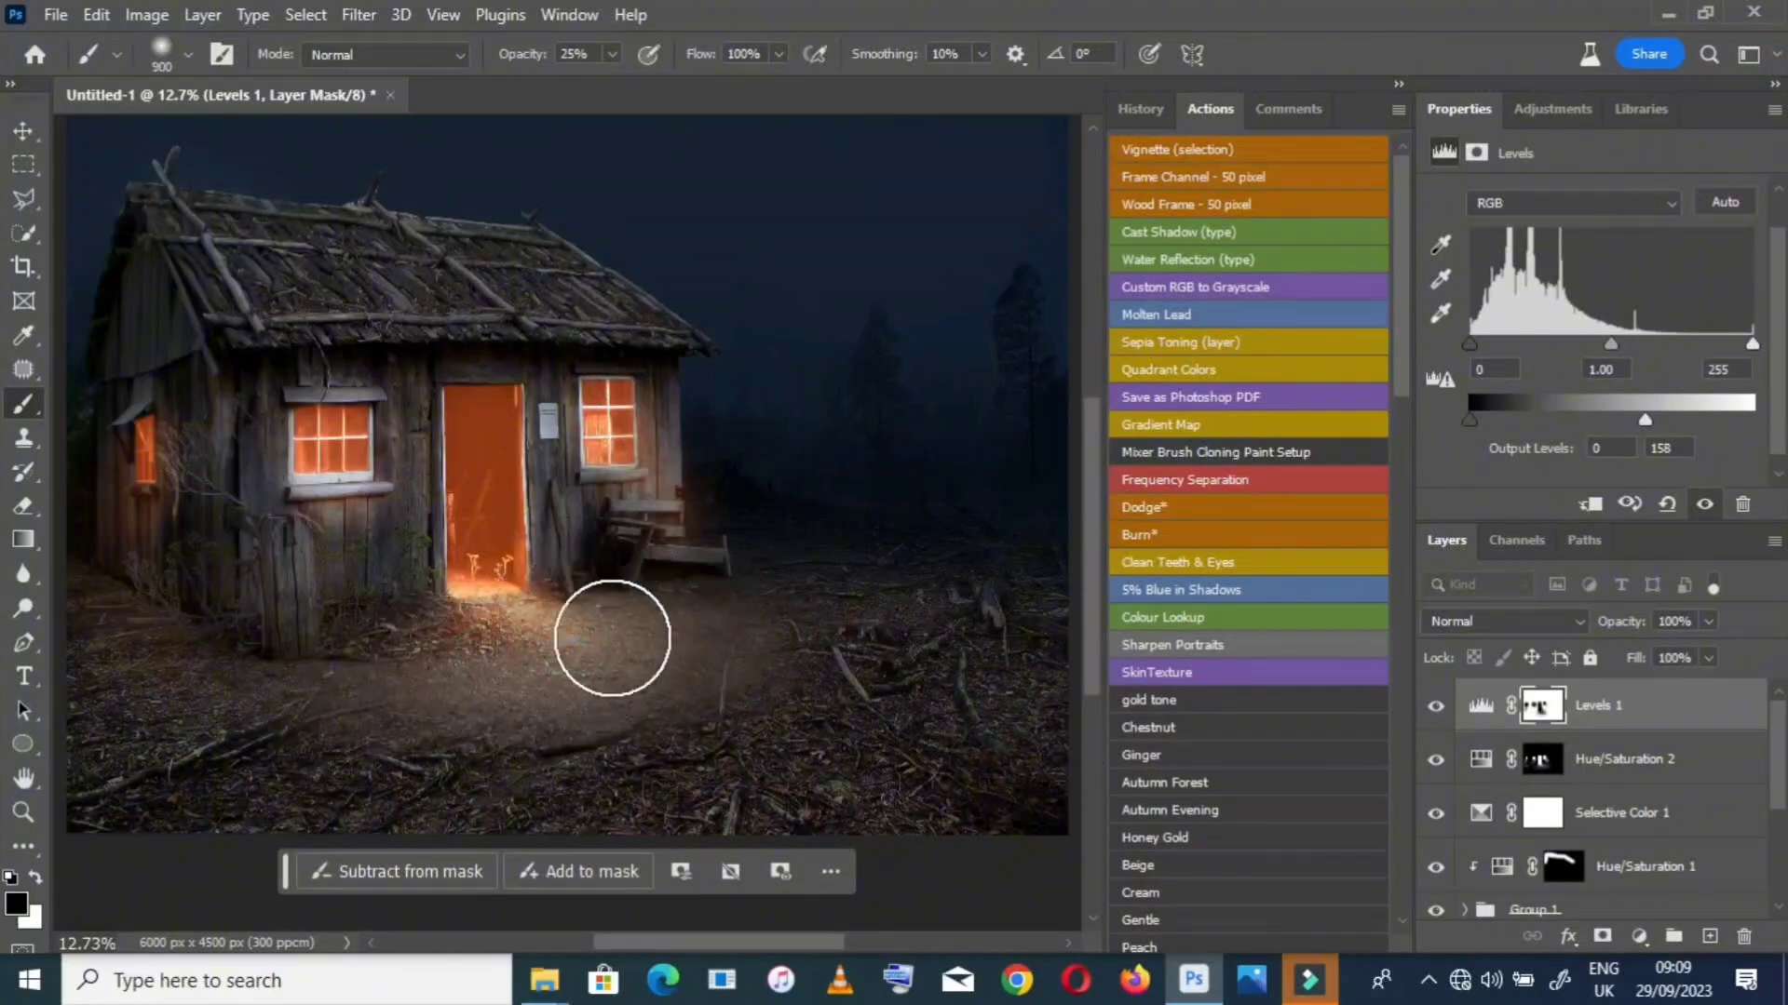
Spread the brightened area over the wider ground beyond the doorstep by painting the Levels mask with a 1200 to 1500 px brush
{"action": "key", "text": "bracketright"}
{"action": "key", "text": "bracketright"}
{"action": "key", "text": "bracketright"}
{"action": "key", "text": "bracketright"}
{"action": "key", "text": "bracketright"}
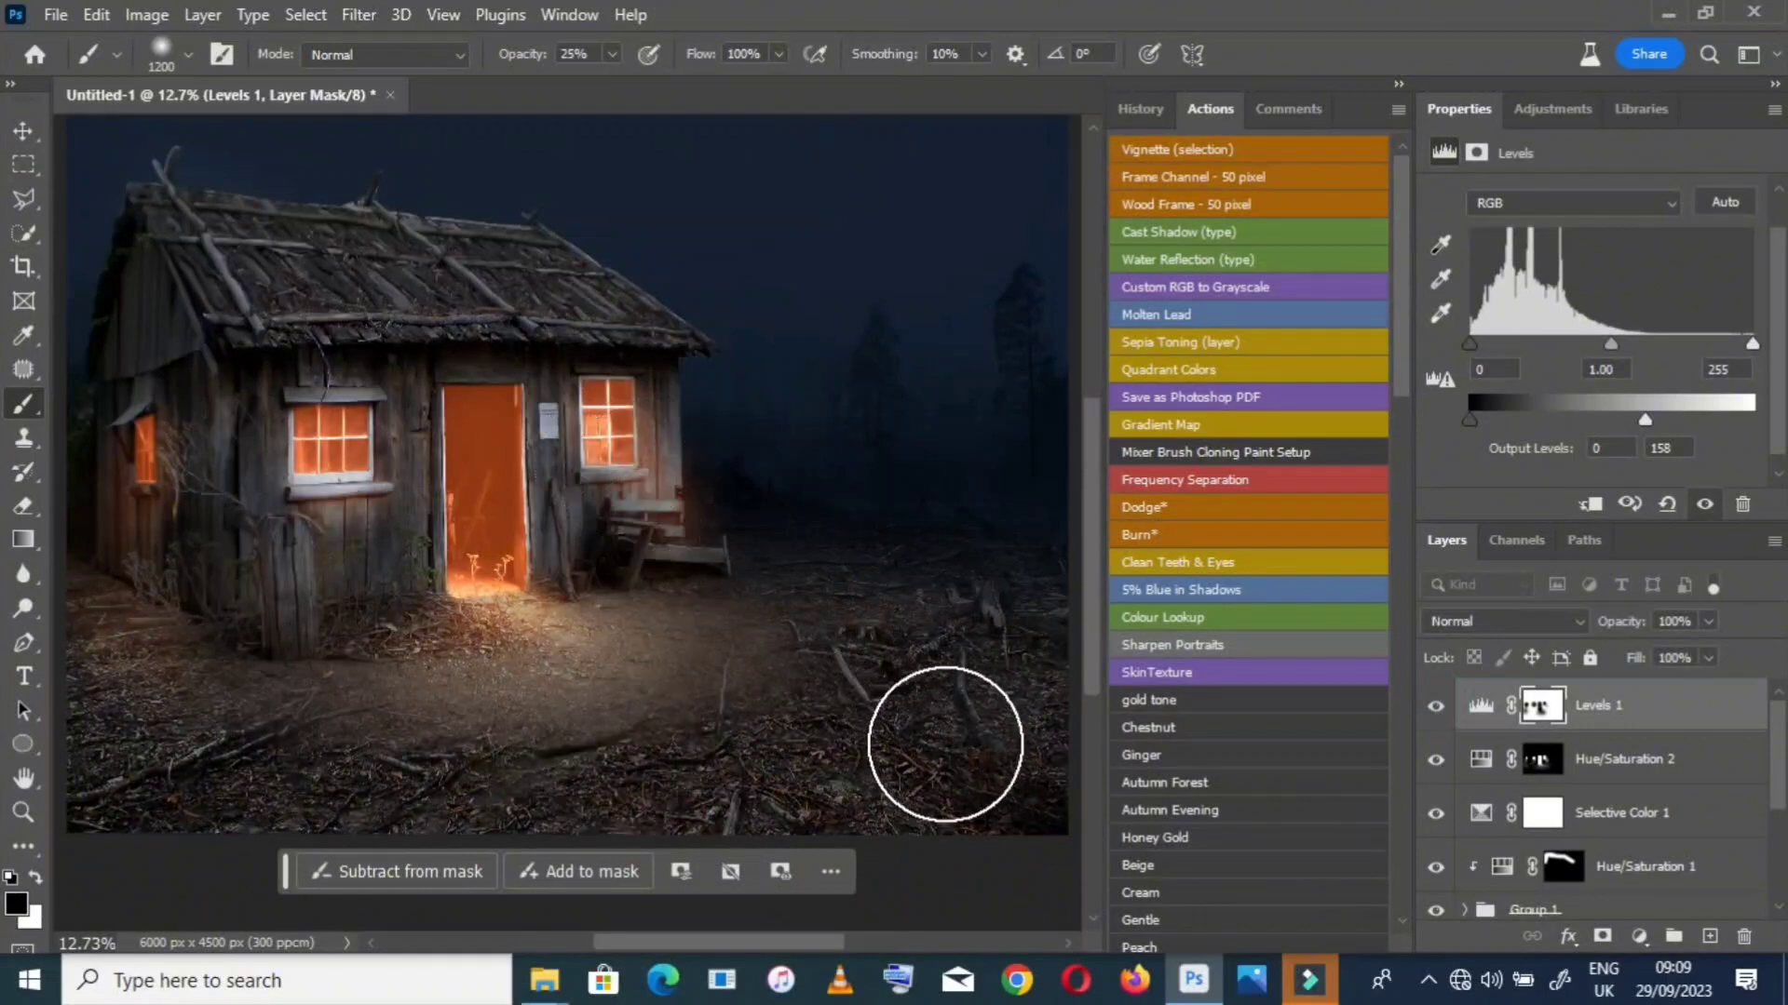
{"action": "key", "text": "bracketleft"}
{"action": "key", "text": "bracketleft"}
{"action": "key", "text": "bracketleft"}
{"action": "key", "text": "bracketright"}
{"action": "key", "text": "bracketright"}
{"action": "key", "text": "bracketright"}
{"action": "key", "text": "bracketright"}
{"action": "key", "text": "bracketright"}
{"action": "key", "text": "bracketright"}
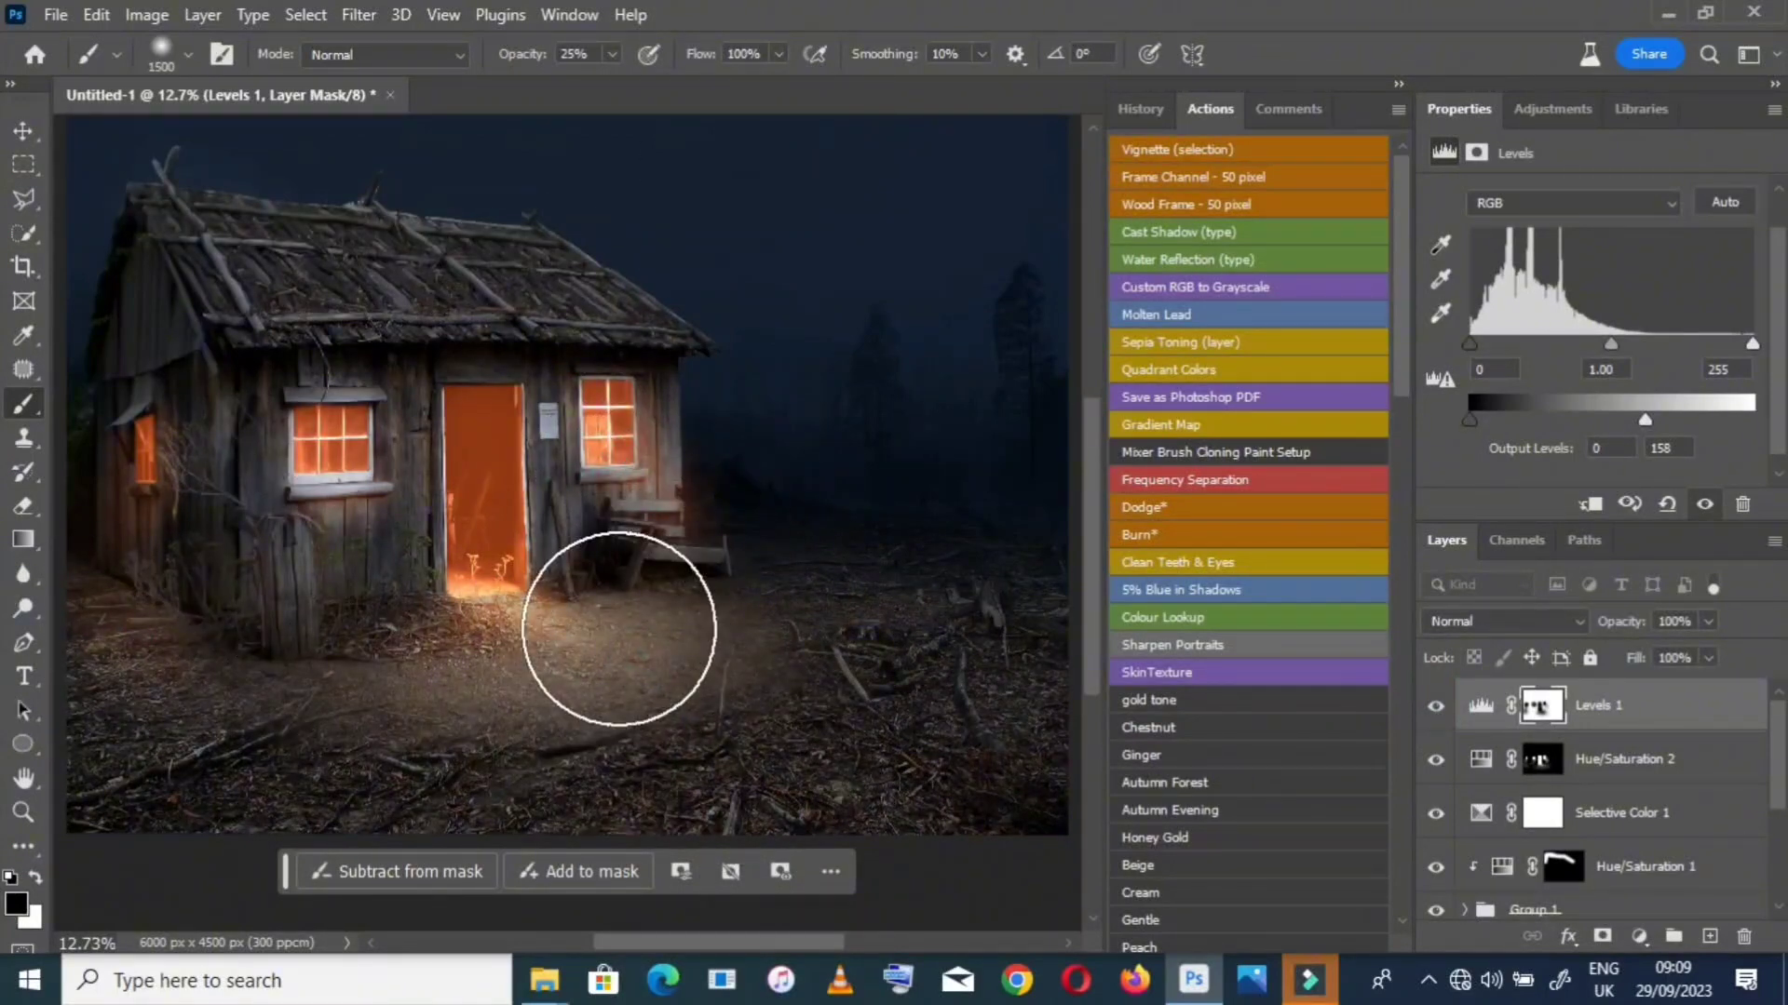
{"action": "key", "text": "h"}
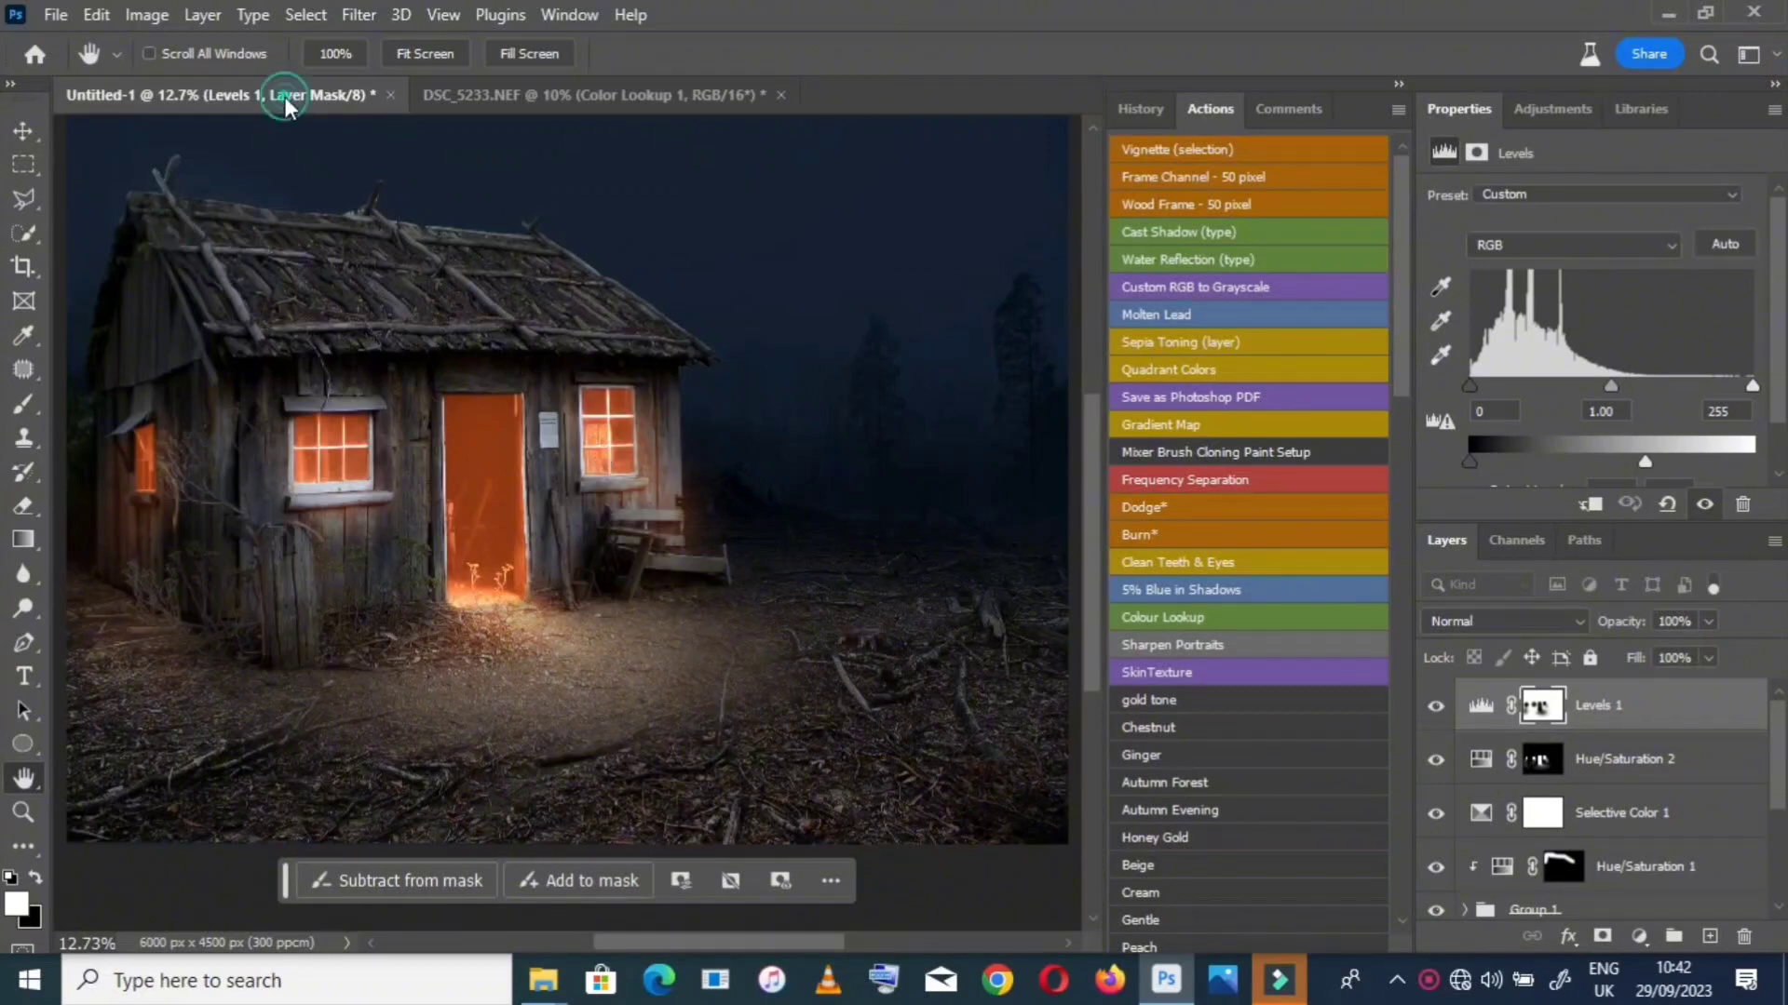
Switch to the DSC_5233.NEF document and select the seated woman and drum with Select Subject
{"action": "left_click", "coordinate": [527, 94]}
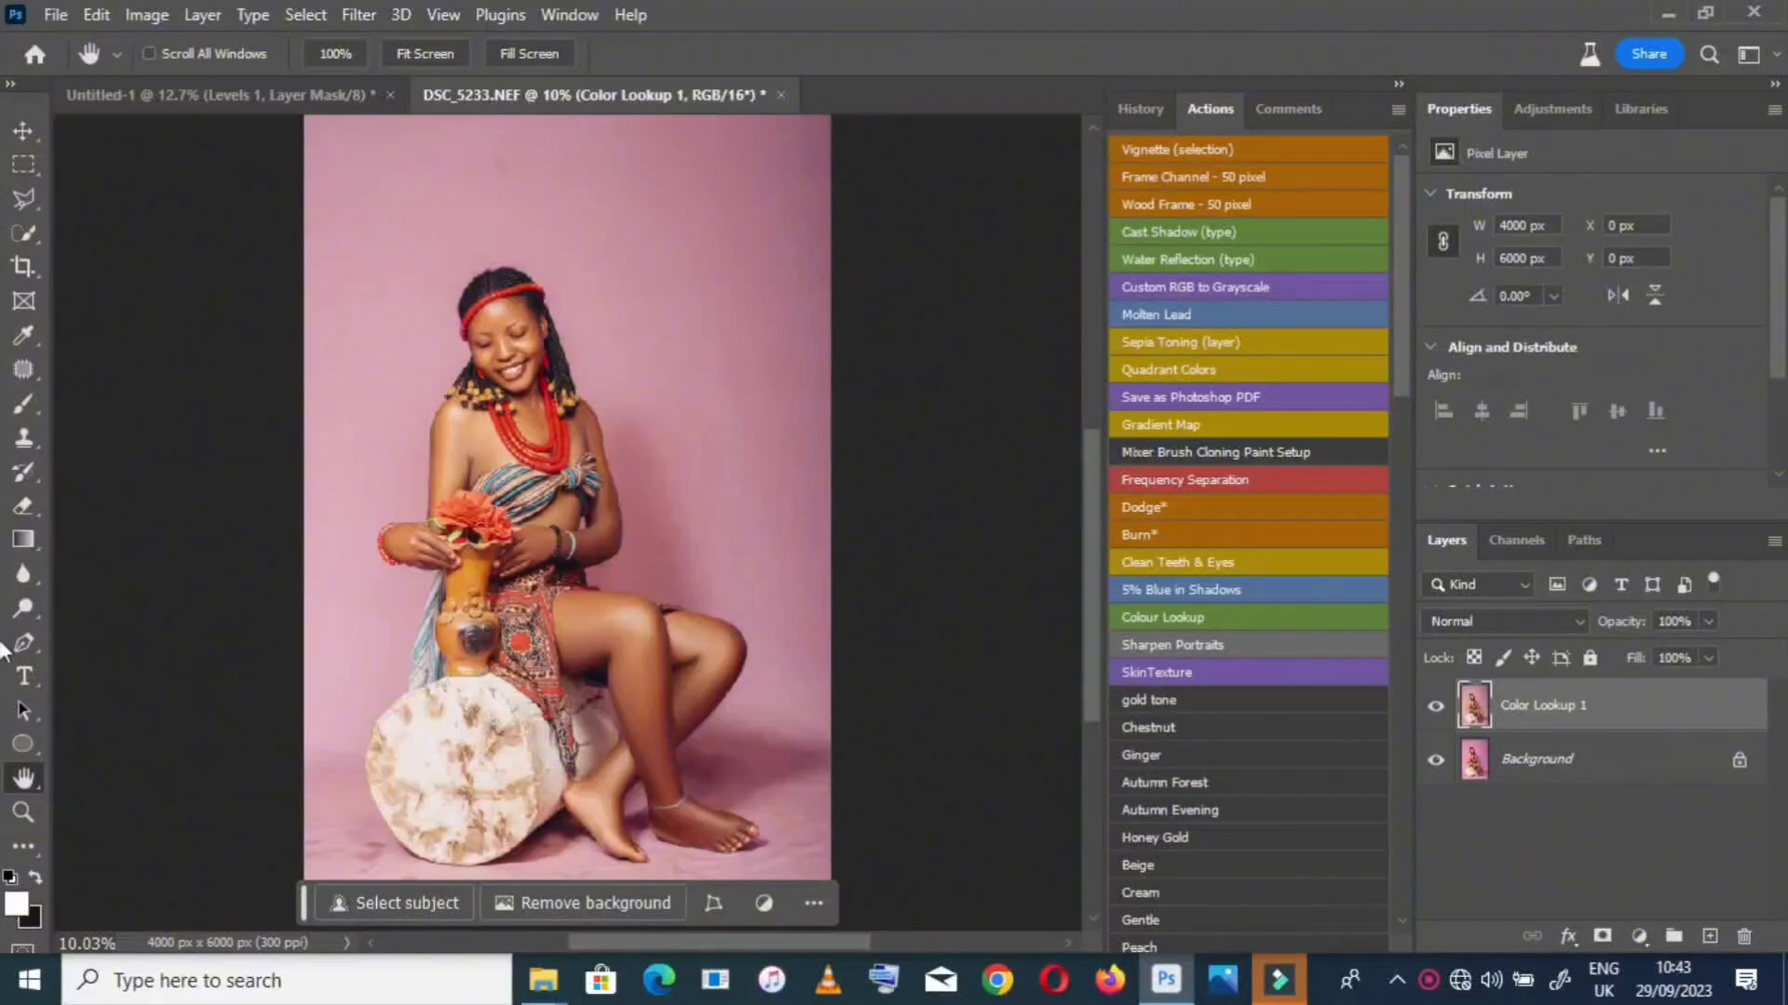
{"action": "left_click", "coordinate": [22, 812]}
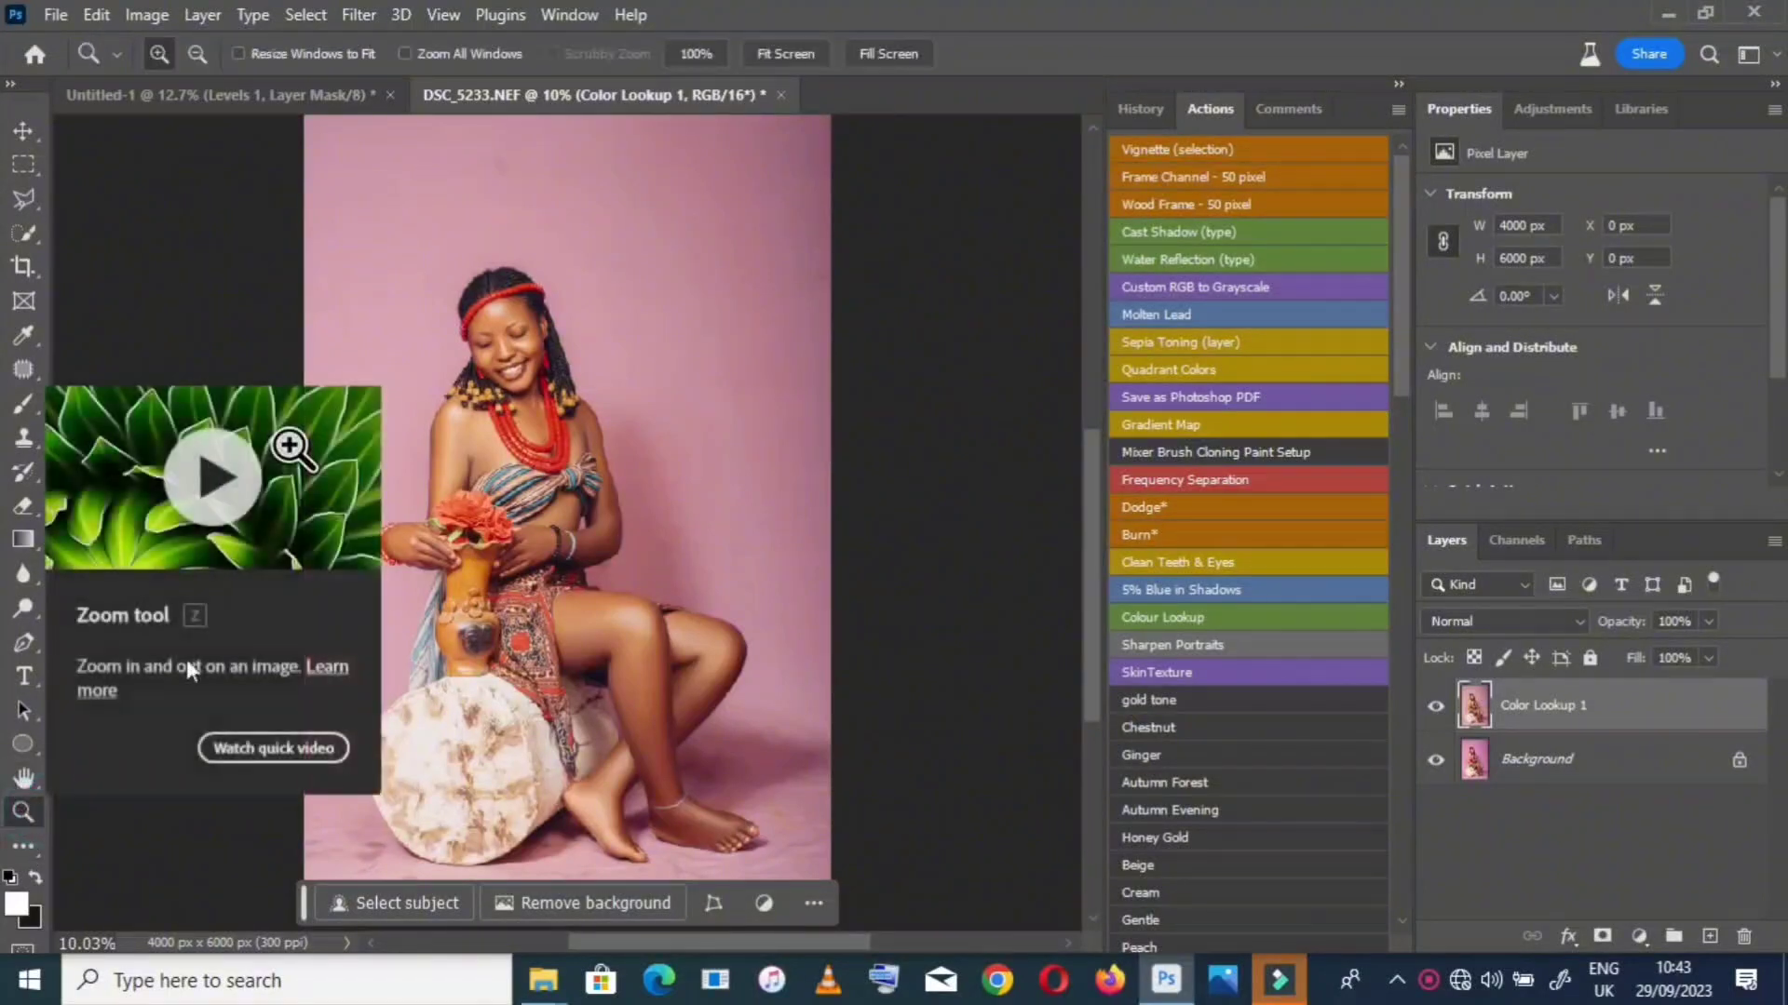
{"action": "left_click", "coordinate": [506, 373]}
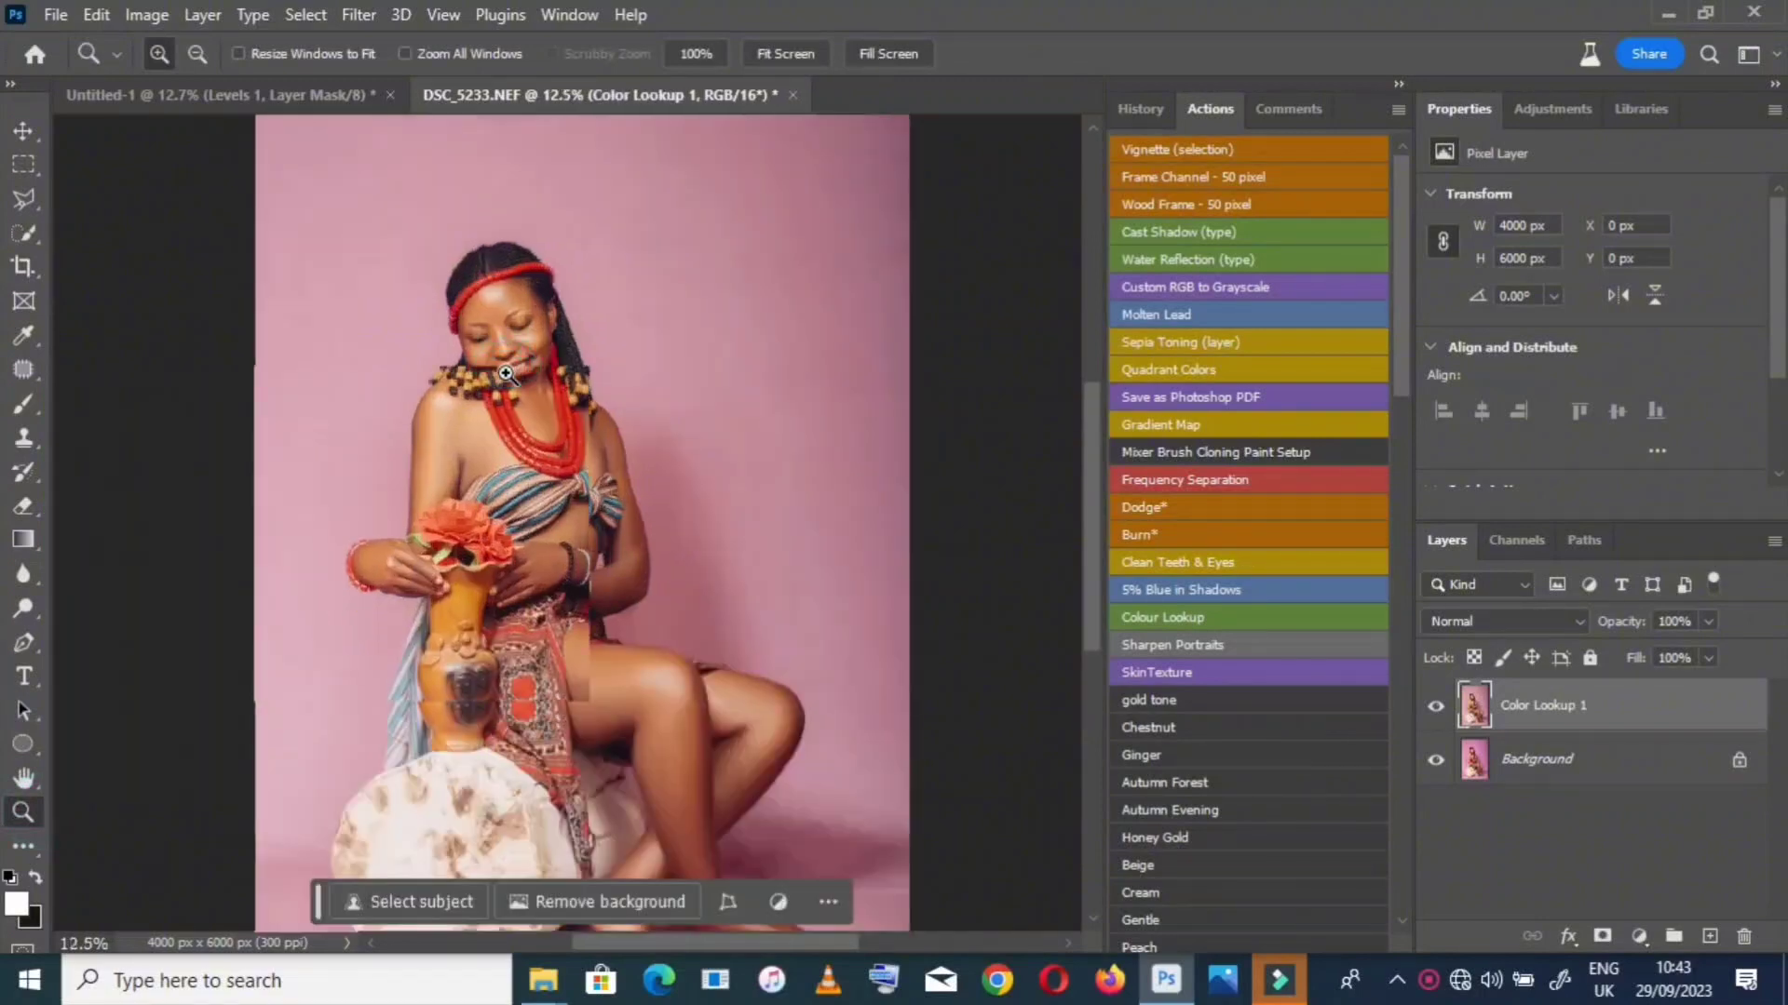
{"action": "right_click", "coordinate": [343, 502]}
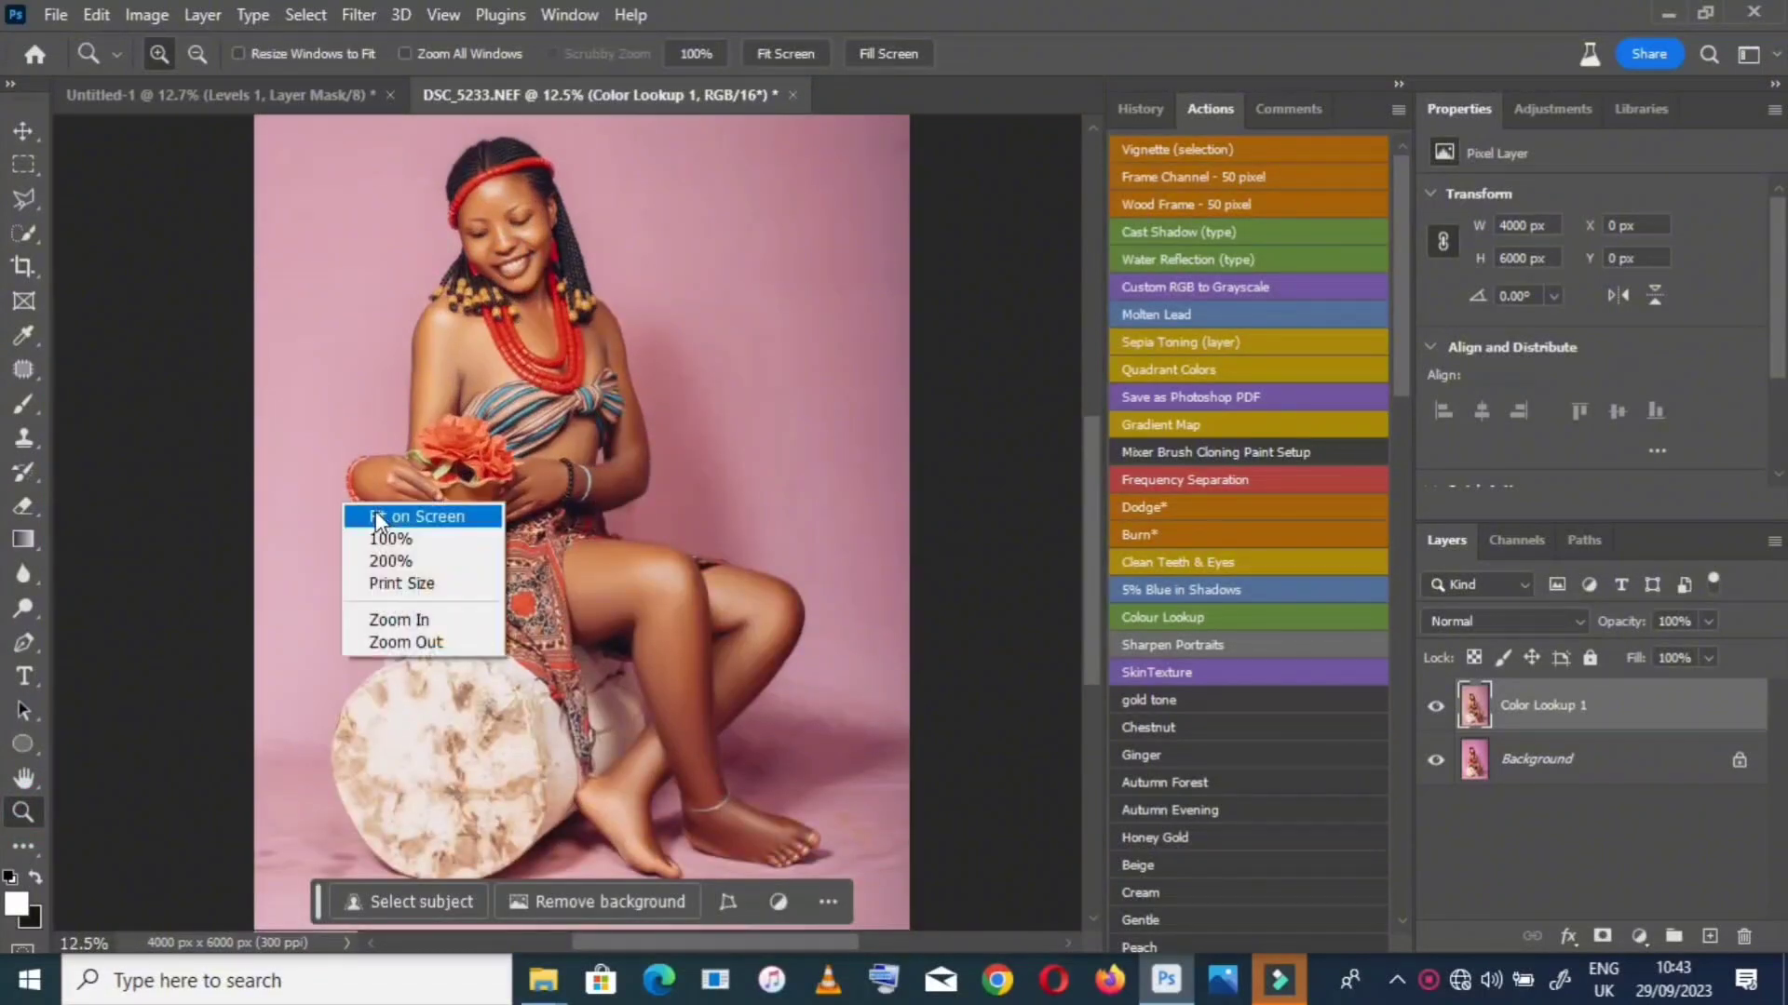
{"action": "left_click", "coordinate": [382, 511]}
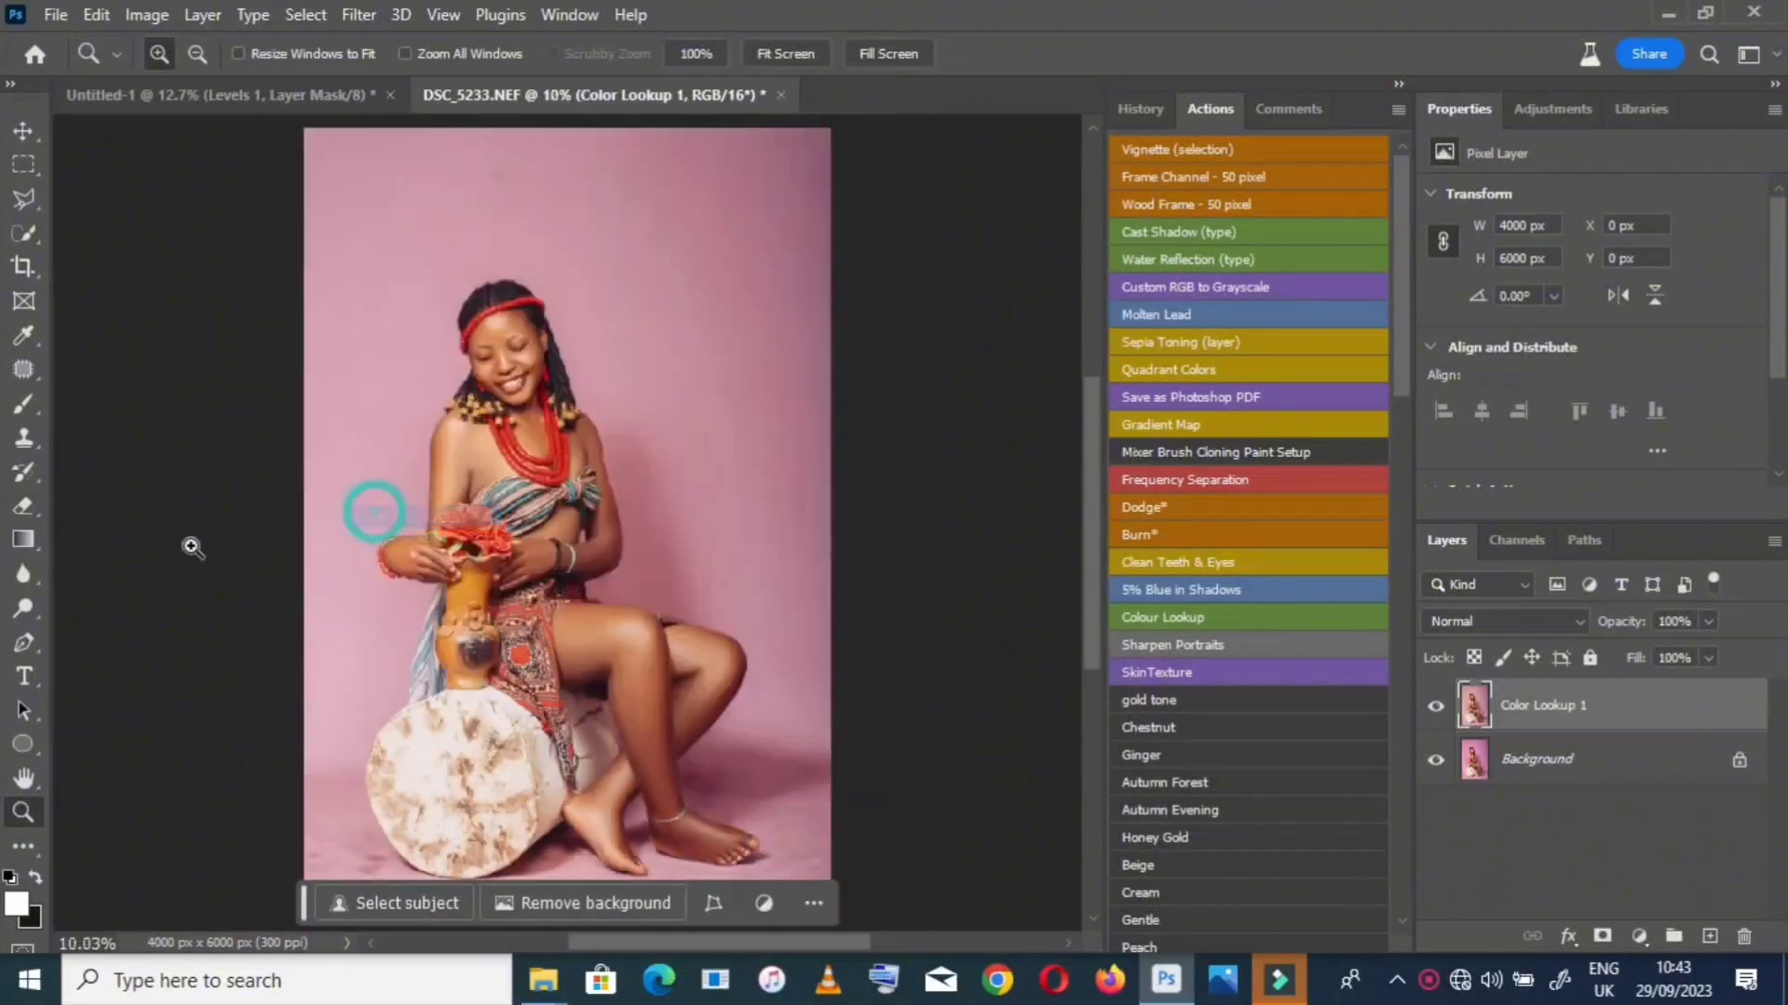
{"action": "left_click", "coordinate": [26, 233]}
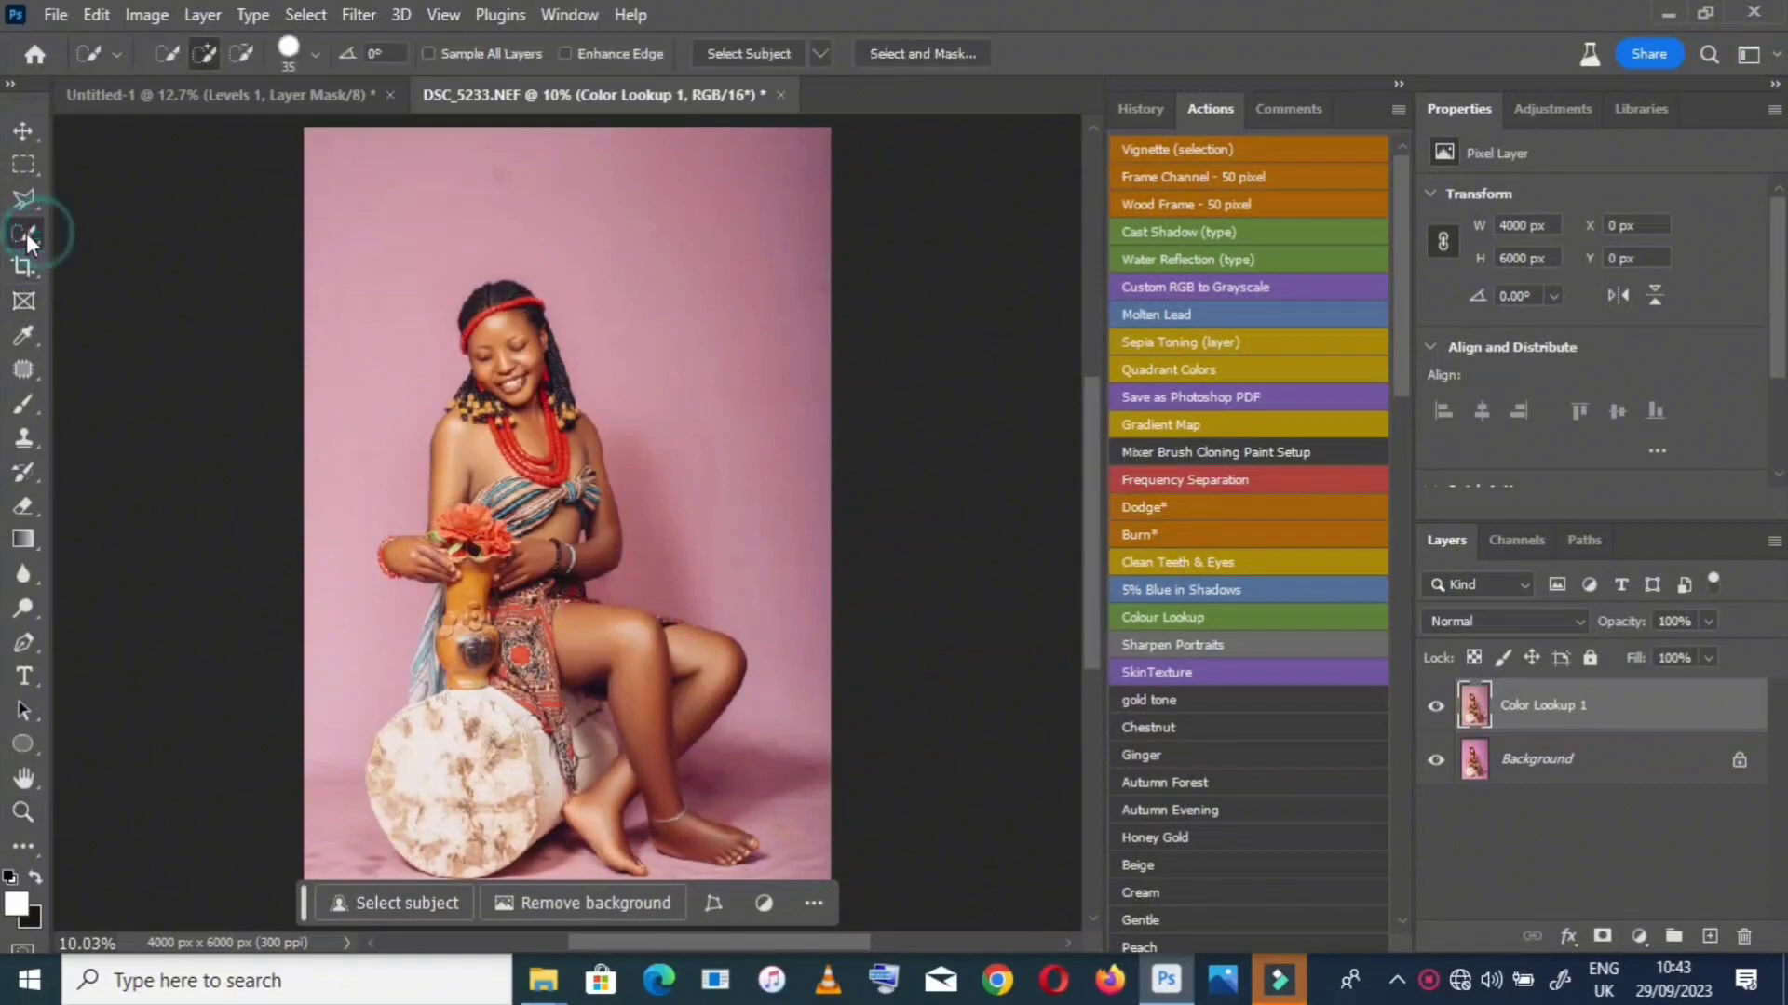
{"action": "left_click", "coordinate": [765, 52]}
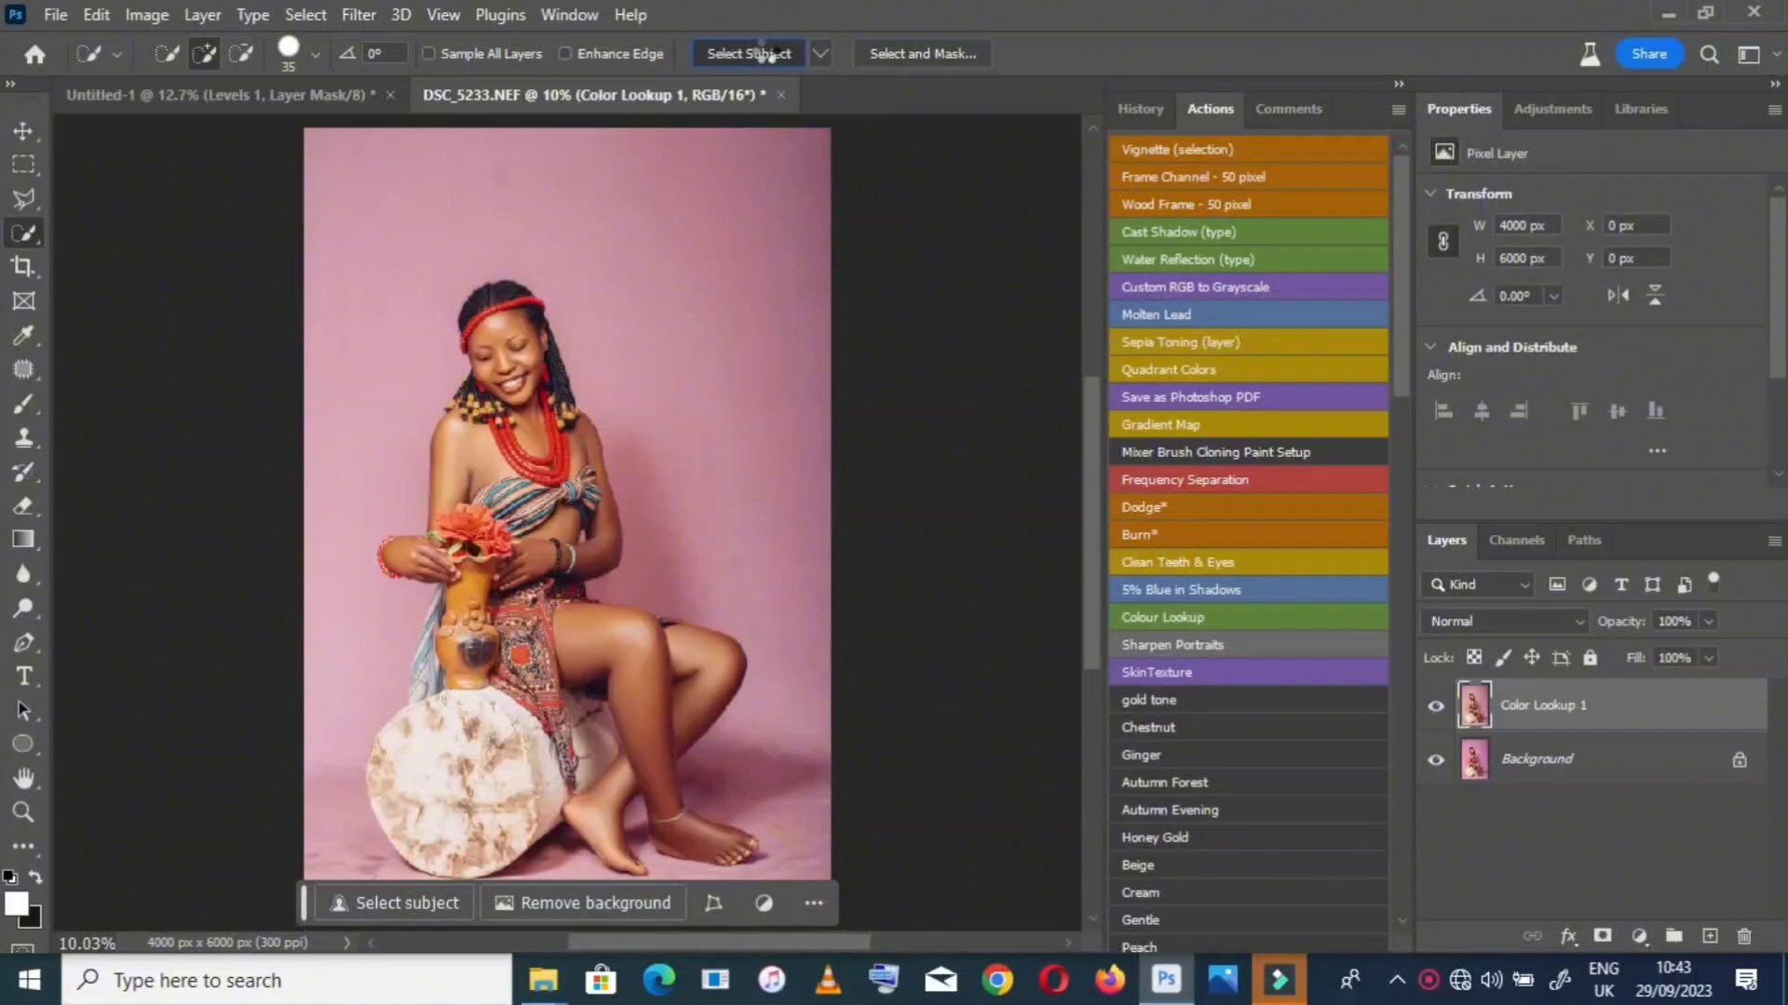
Run Select Subject on the woman and drum, and add the missed drum area behind her legs with Quick Selection
{"action": "left_click", "coordinate": [765, 53]}
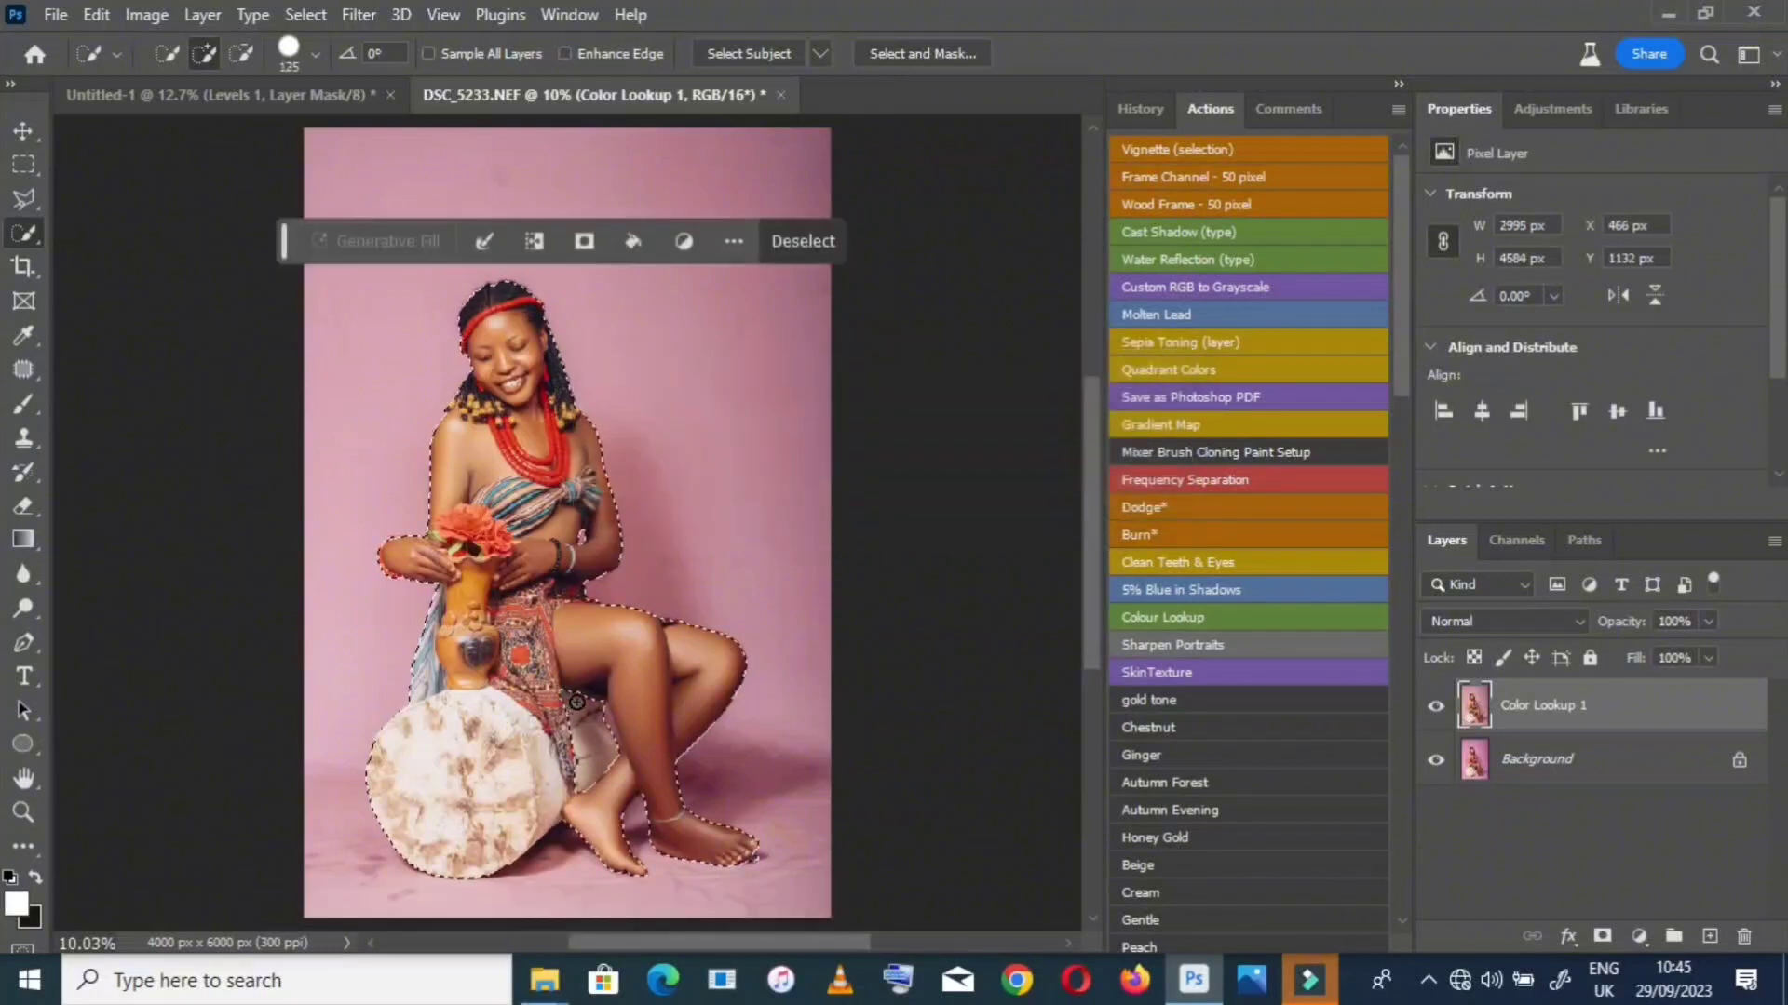
{"action": "mouse_move", "coordinate": [578, 707]}
{"action": "left_mouse_down"}
{"action": "mouse_move", "coordinate": [596, 705]}
{"action": "mouse_move", "coordinate": [601, 742]}
{"action": "mouse_move", "coordinate": [575, 787]}
{"action": "left_mouse_up"}
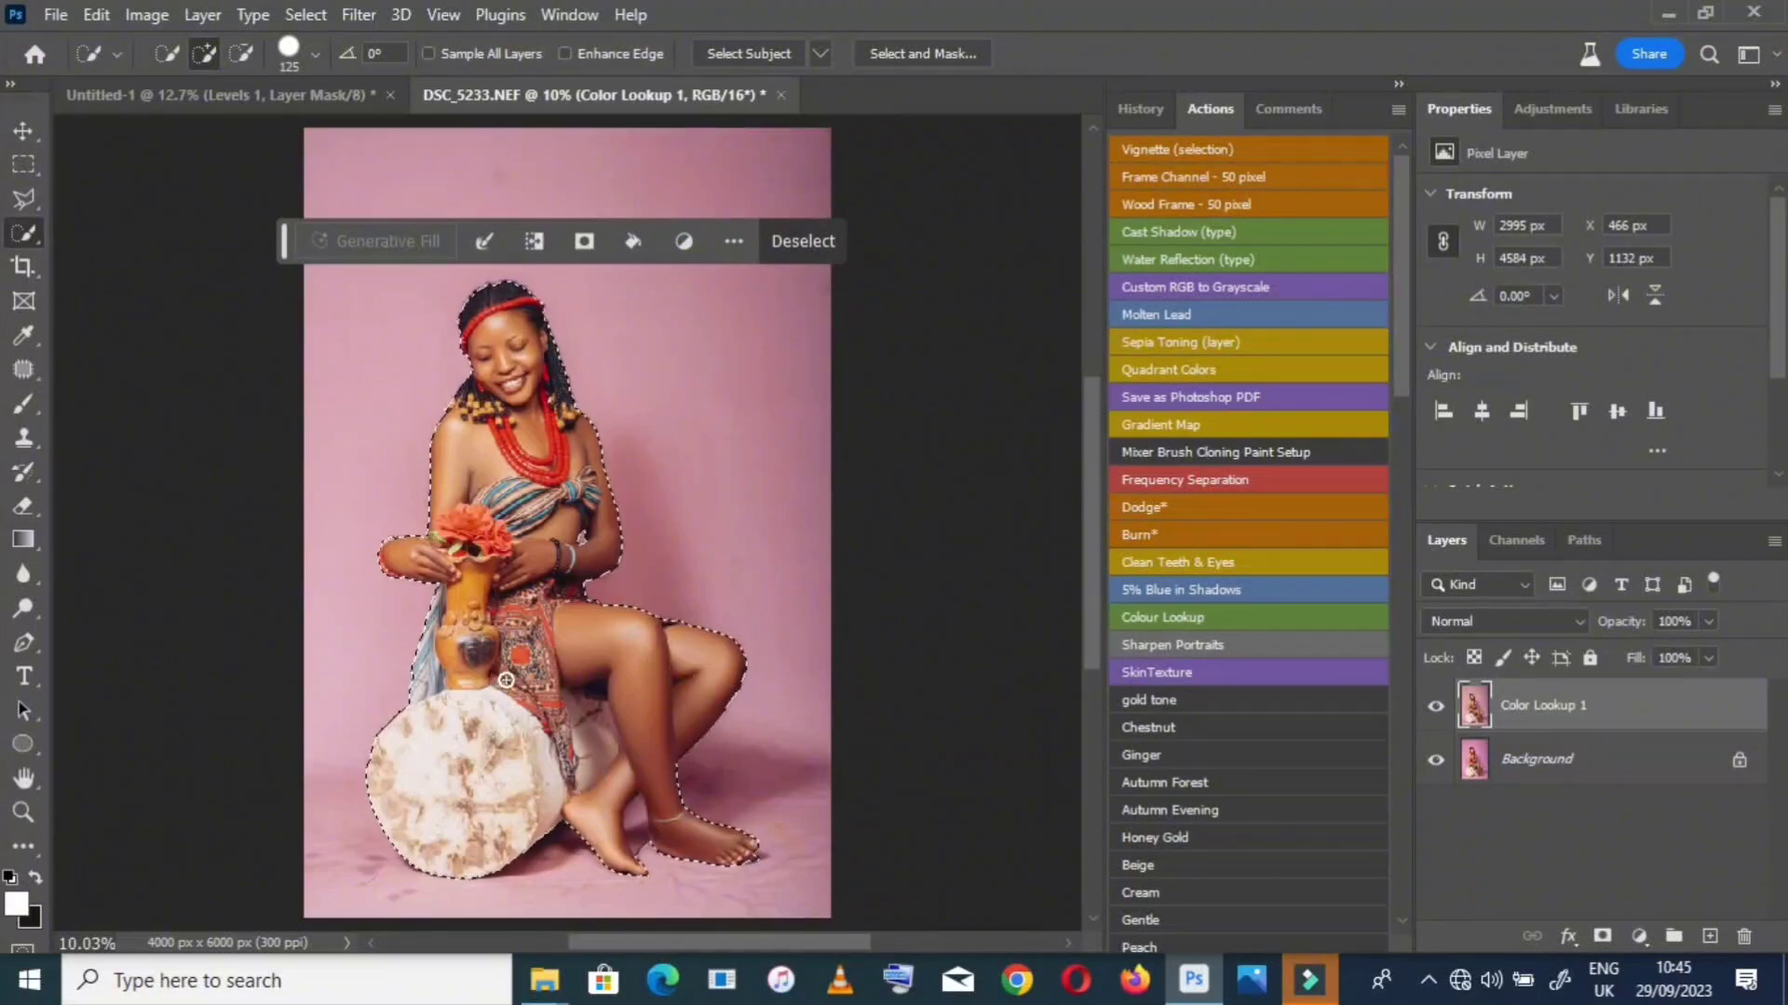
{"action": "left_click", "coordinate": [23, 812]}
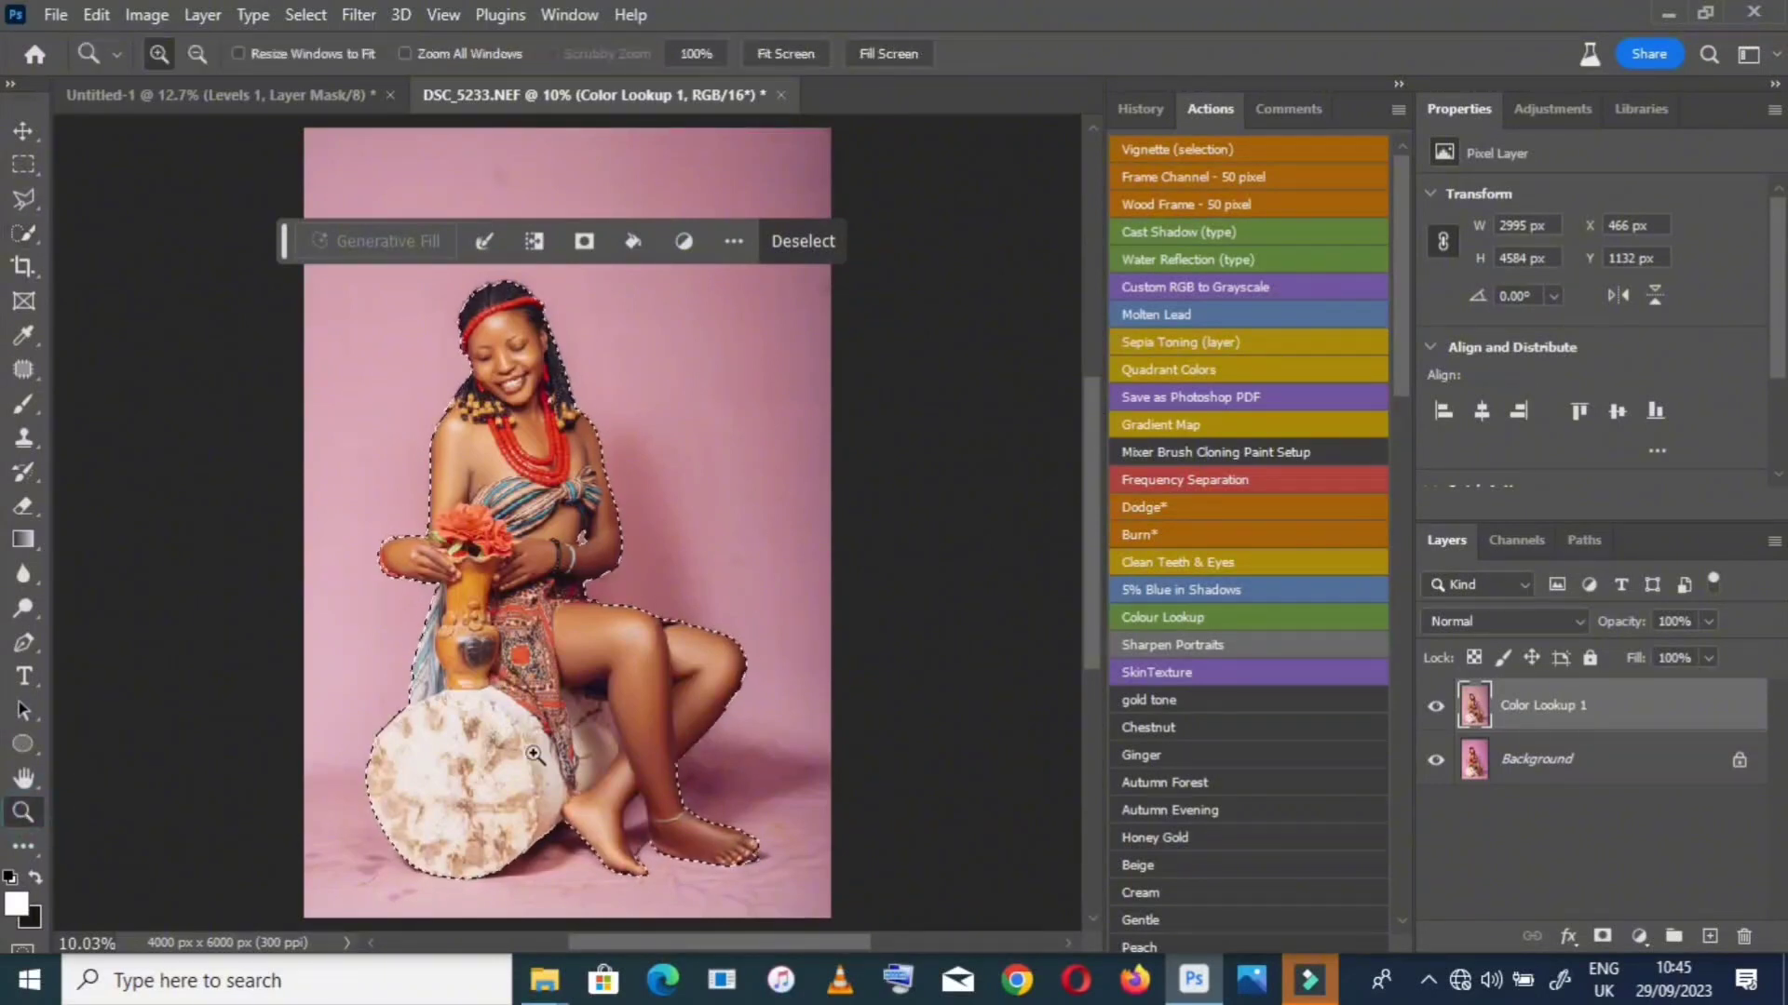
{"action": "left_click", "coordinate": [576, 804]}
{"action": "left_click", "coordinate": [572, 803]}
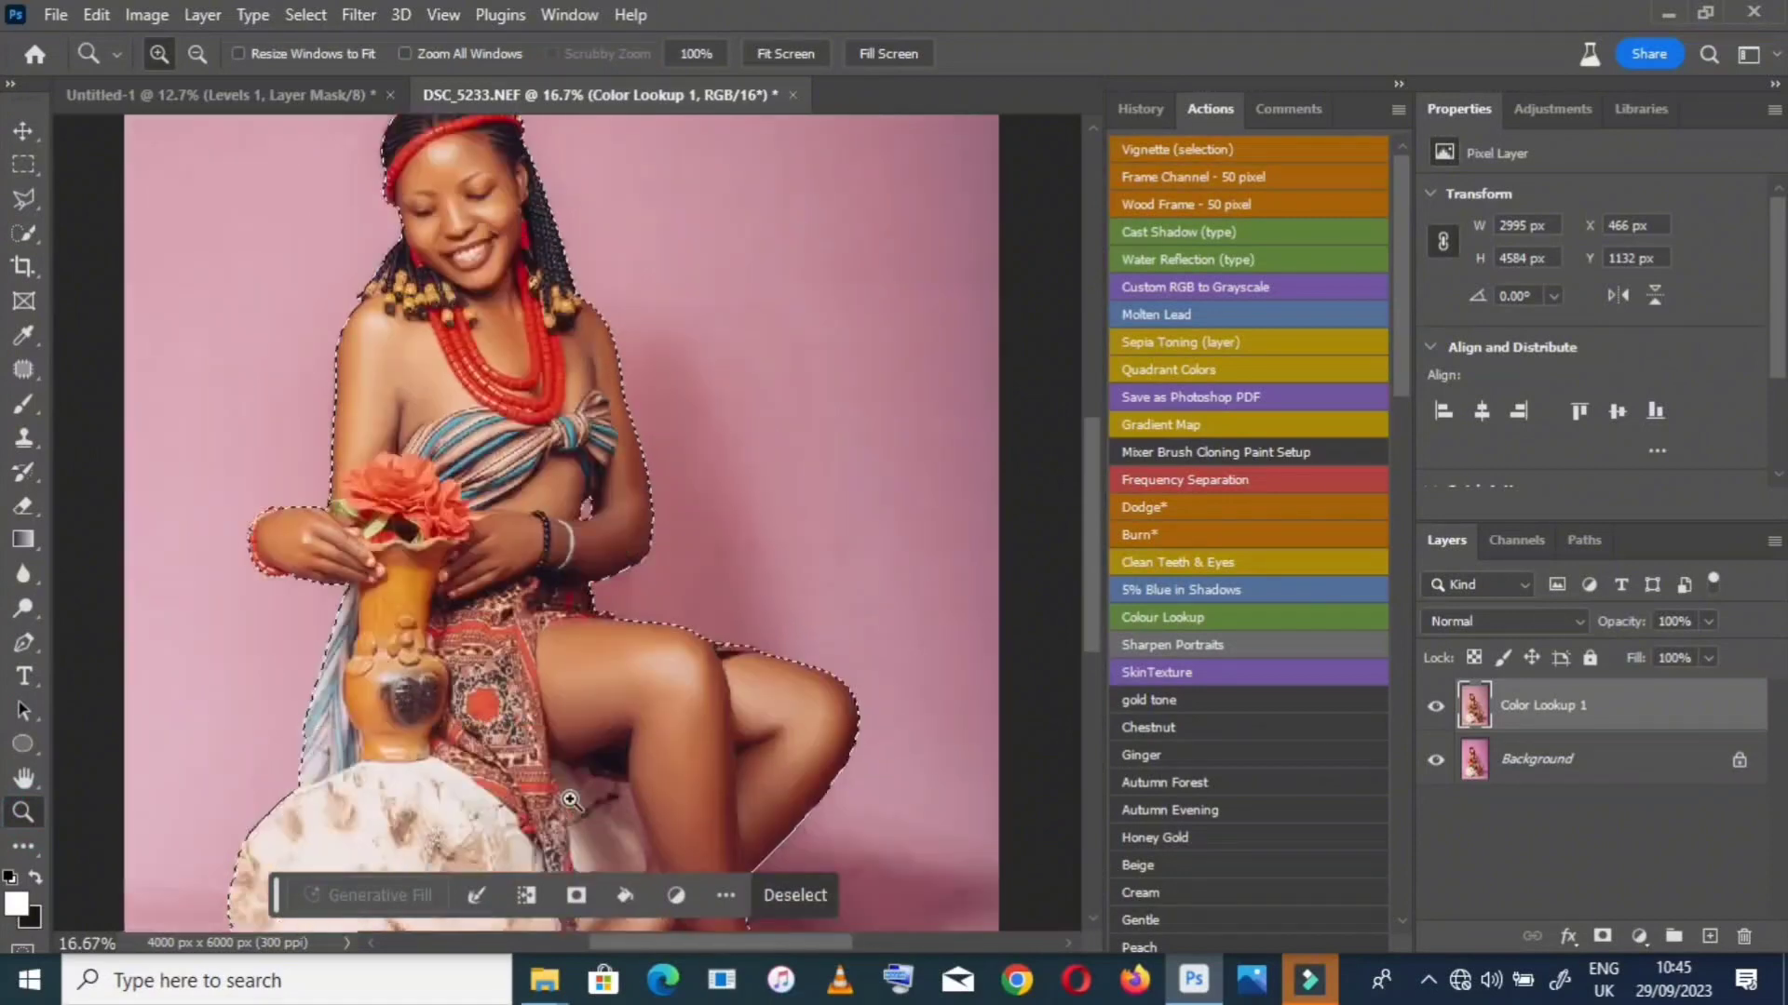
{"action": "scroll", "coordinate": [571, 801], "scroll_direction": "up", "scroll_amount": 2}
{"action": "left_click", "coordinate": [24, 234]}
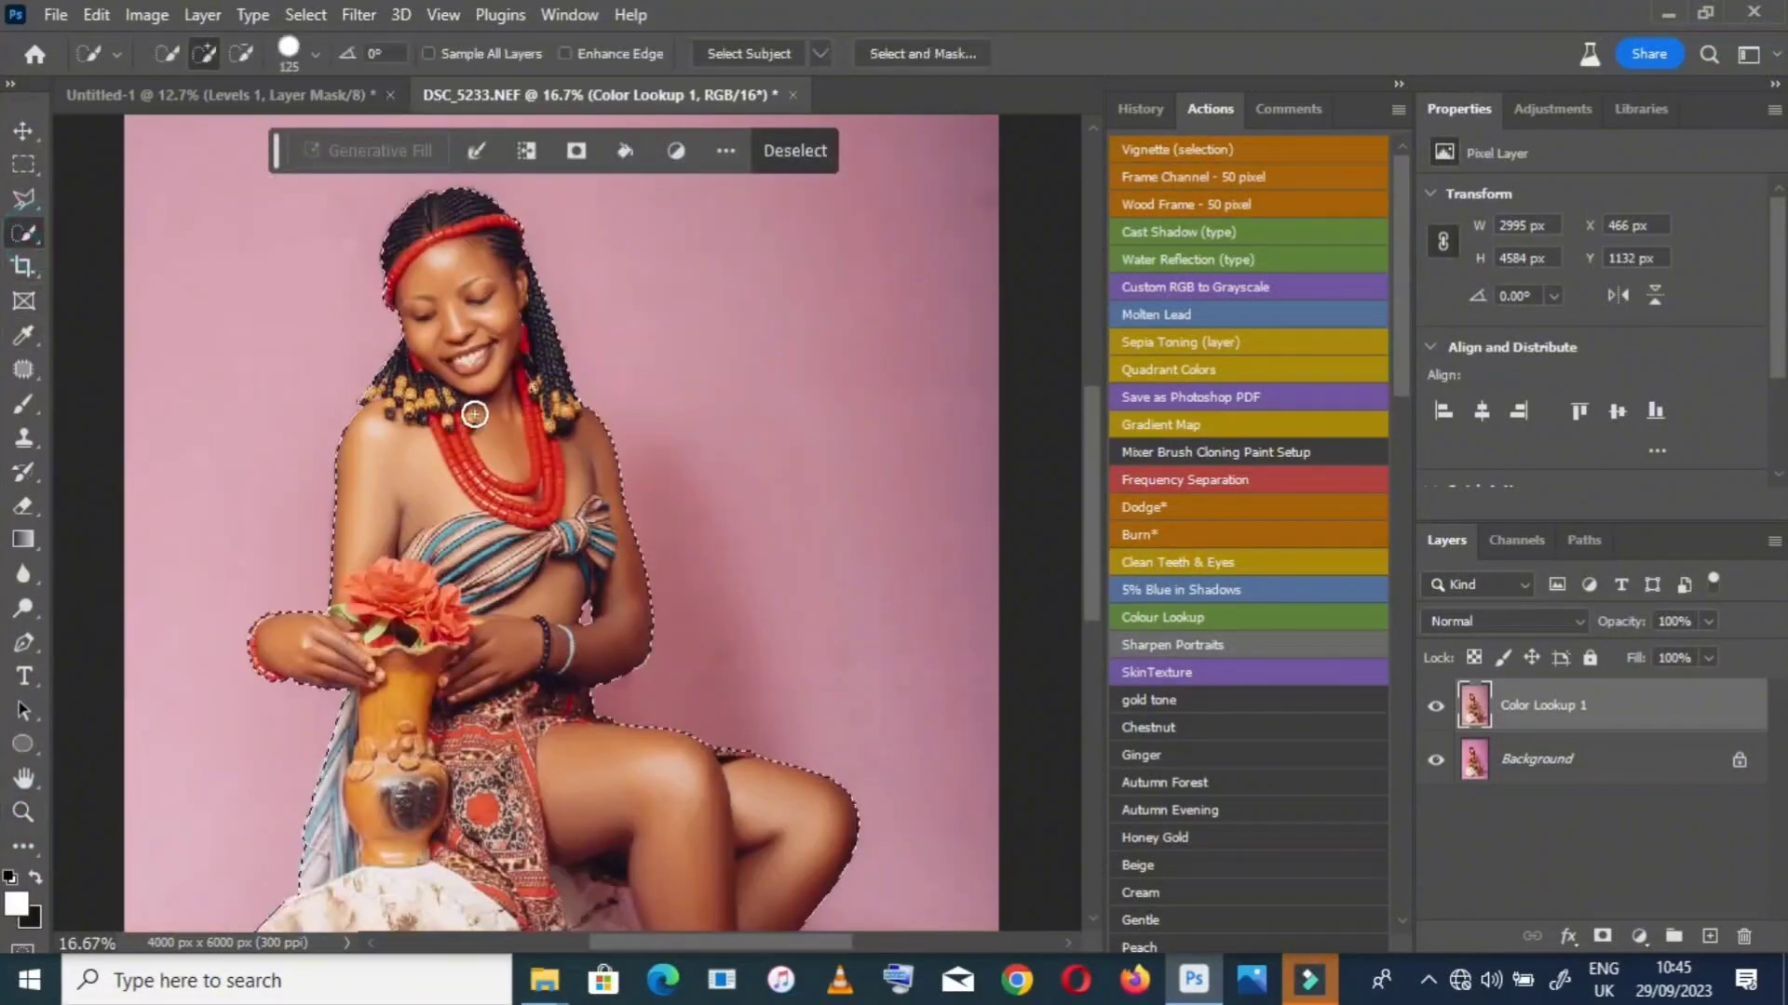
{"action": "left_click", "coordinate": [539, 387]}
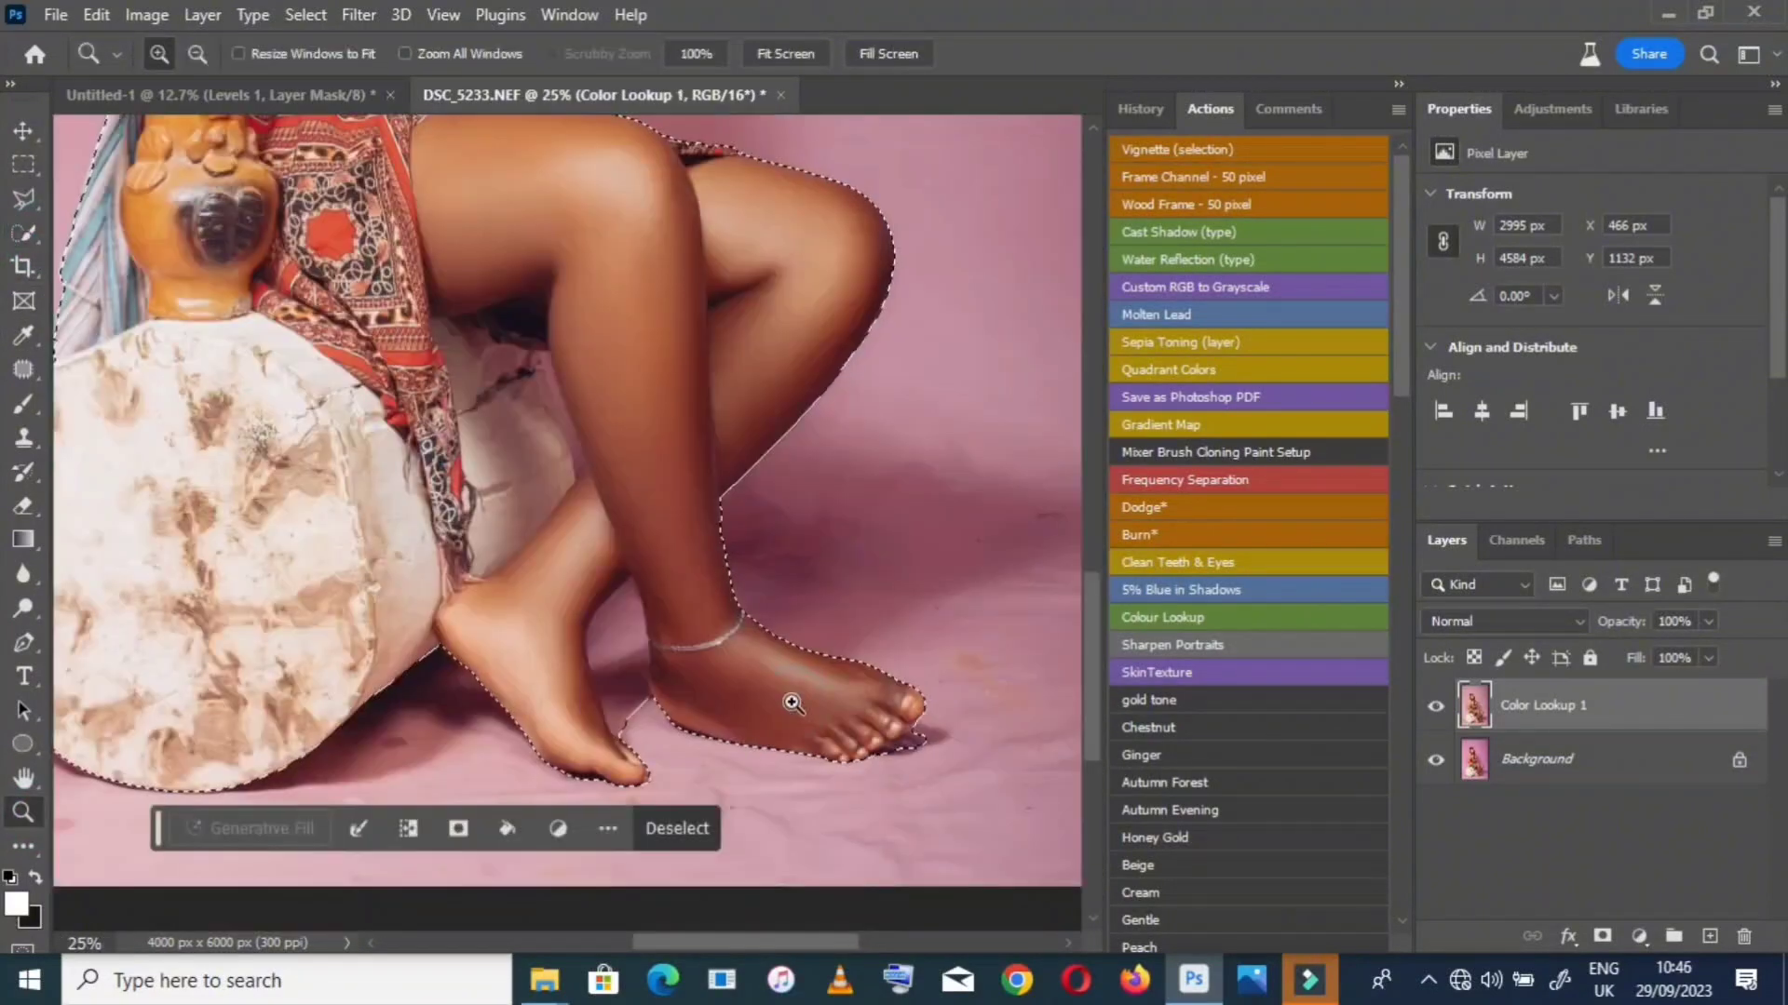
Subtract the shadow beside the front foot's toes from the selection with the Magnetic Lasso, undoing any stray replacement selection
{"action": "left_click", "coordinate": [791, 702]}
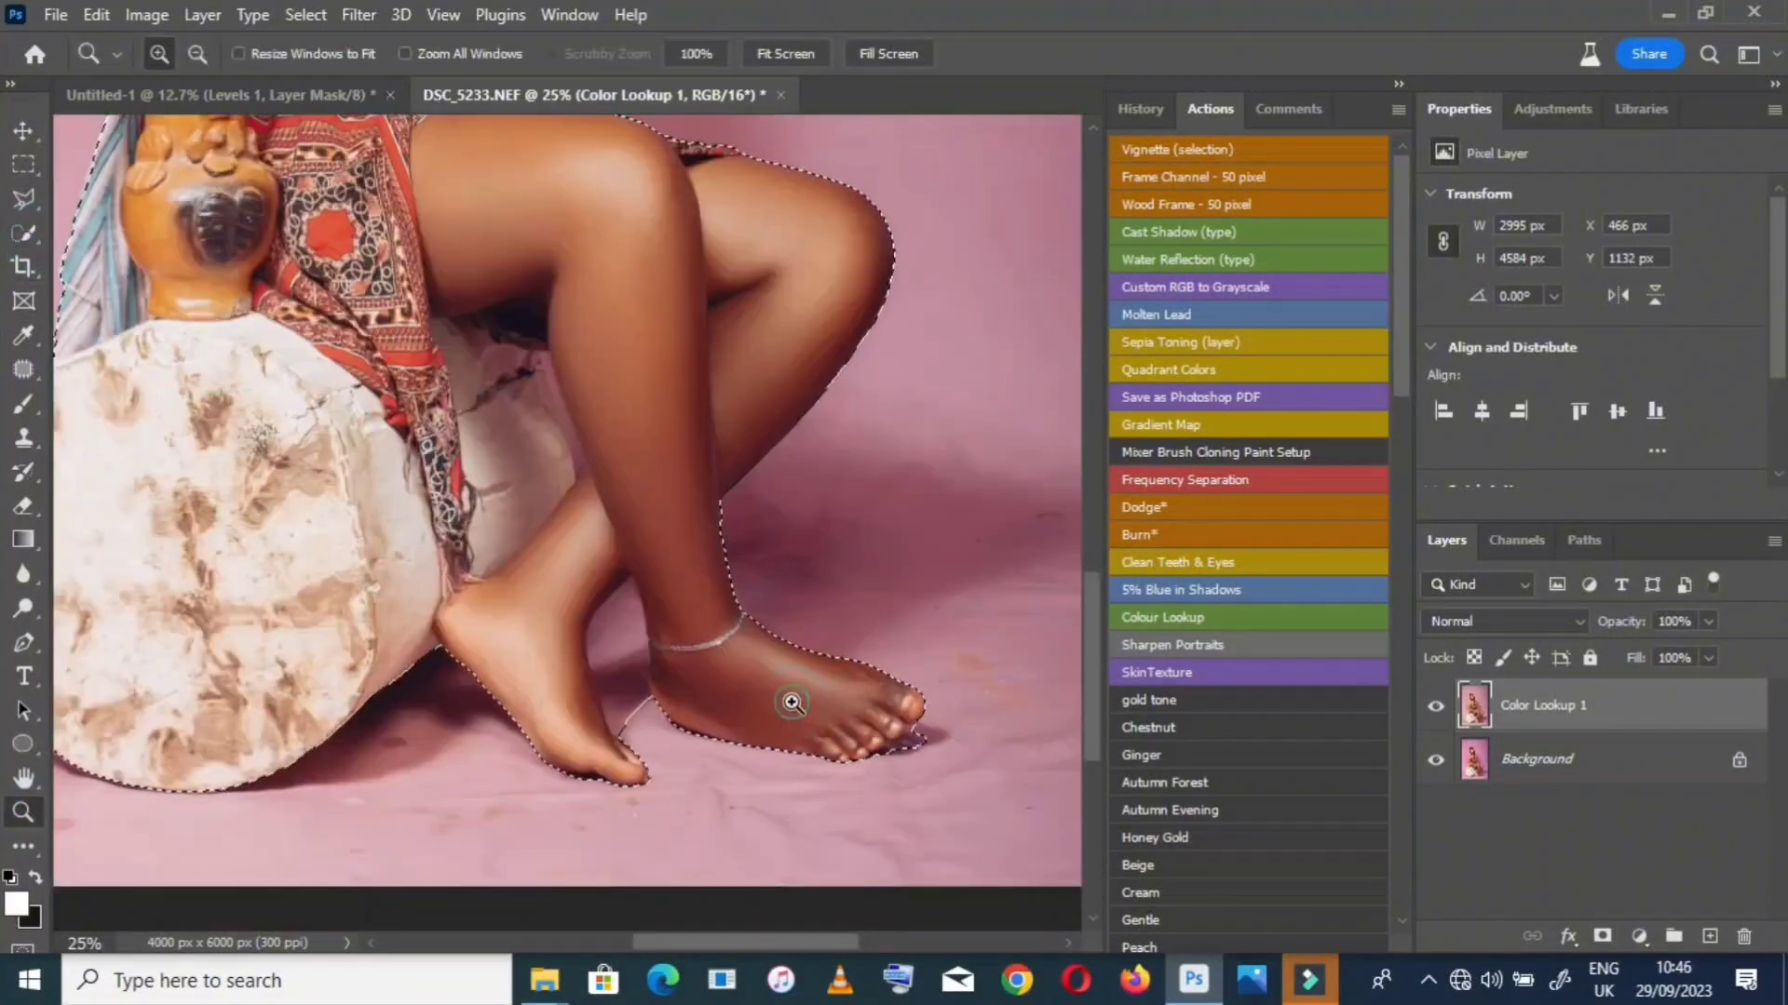
{"action": "left_click", "coordinate": [791, 702]}
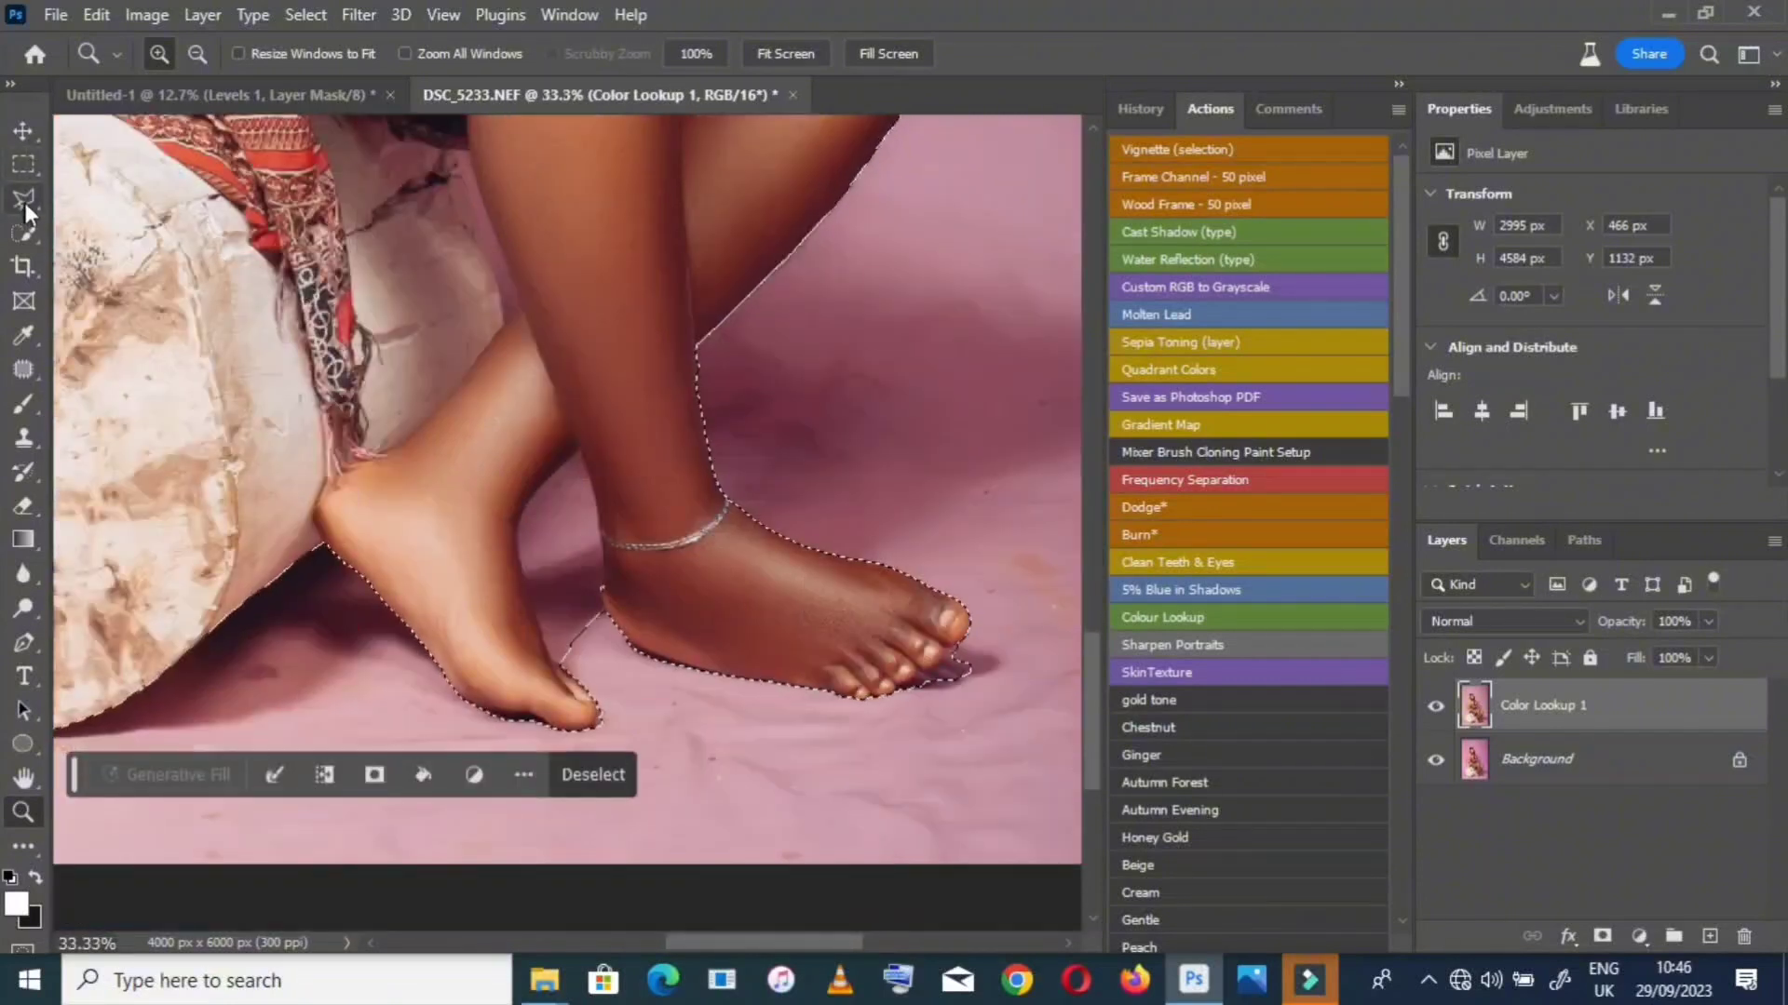
{"action": "right_click", "coordinate": [25, 203]}
{"action": "left_click", "coordinate": [139, 246]}
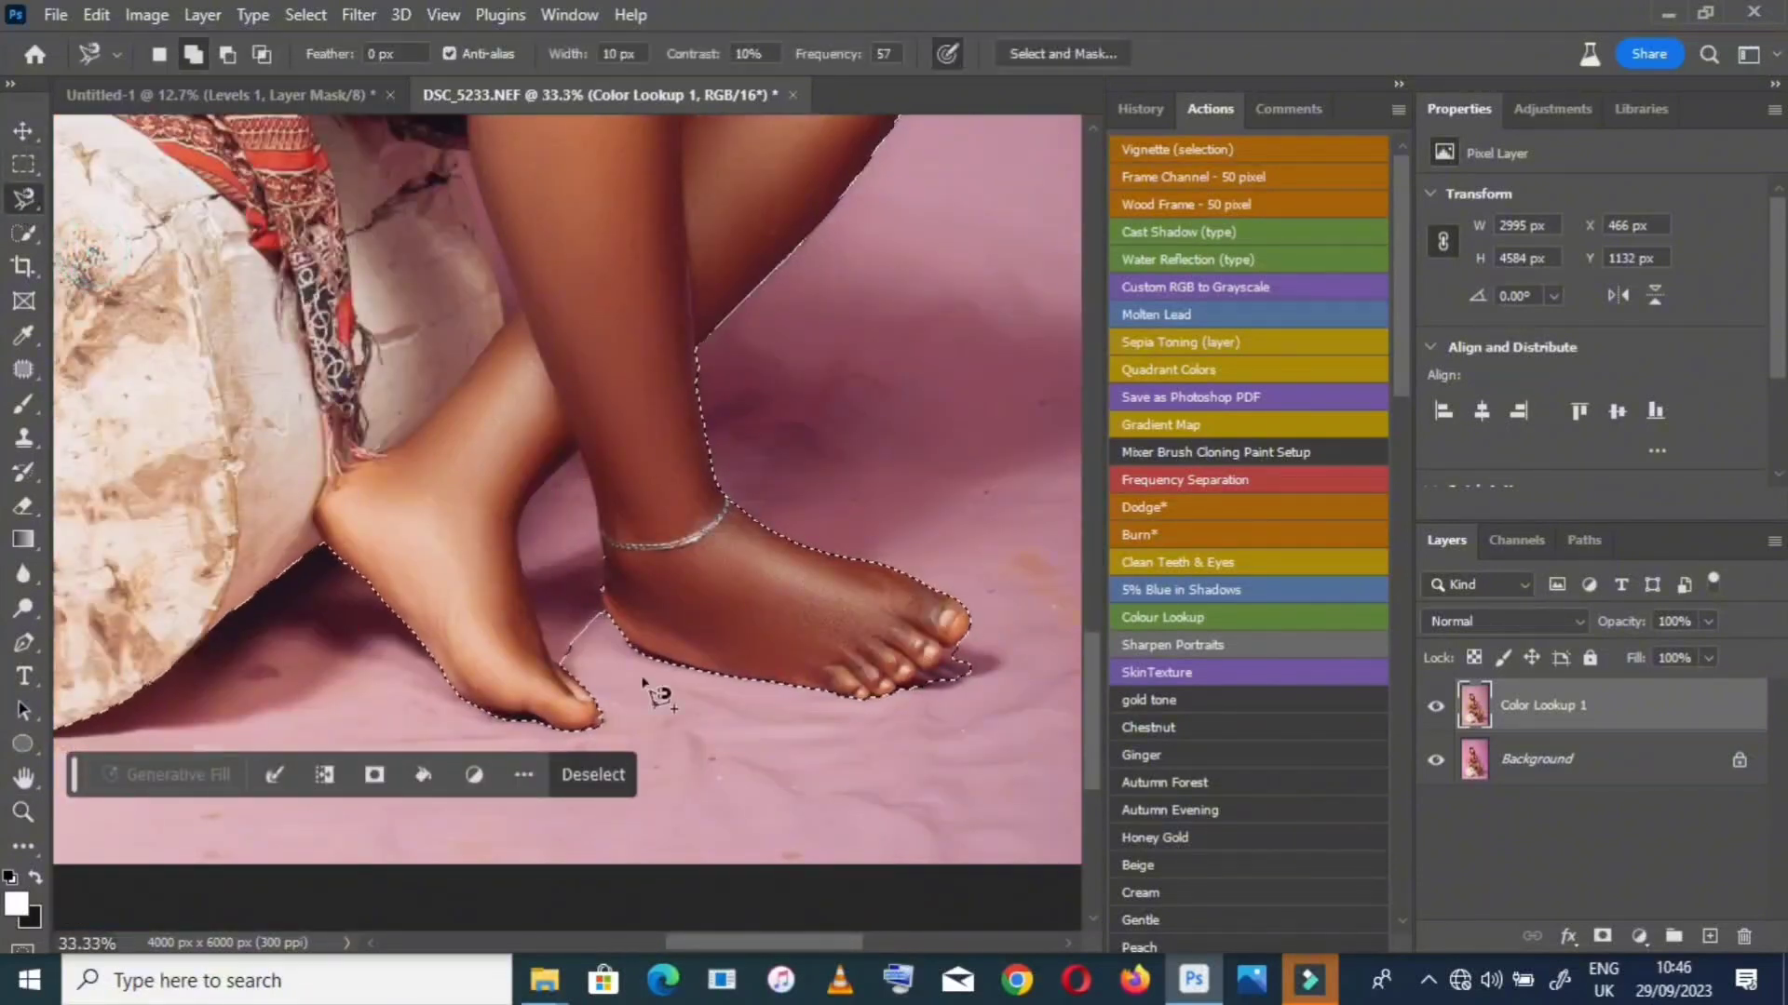
{"action": "left_click", "coordinate": [889, 698]}
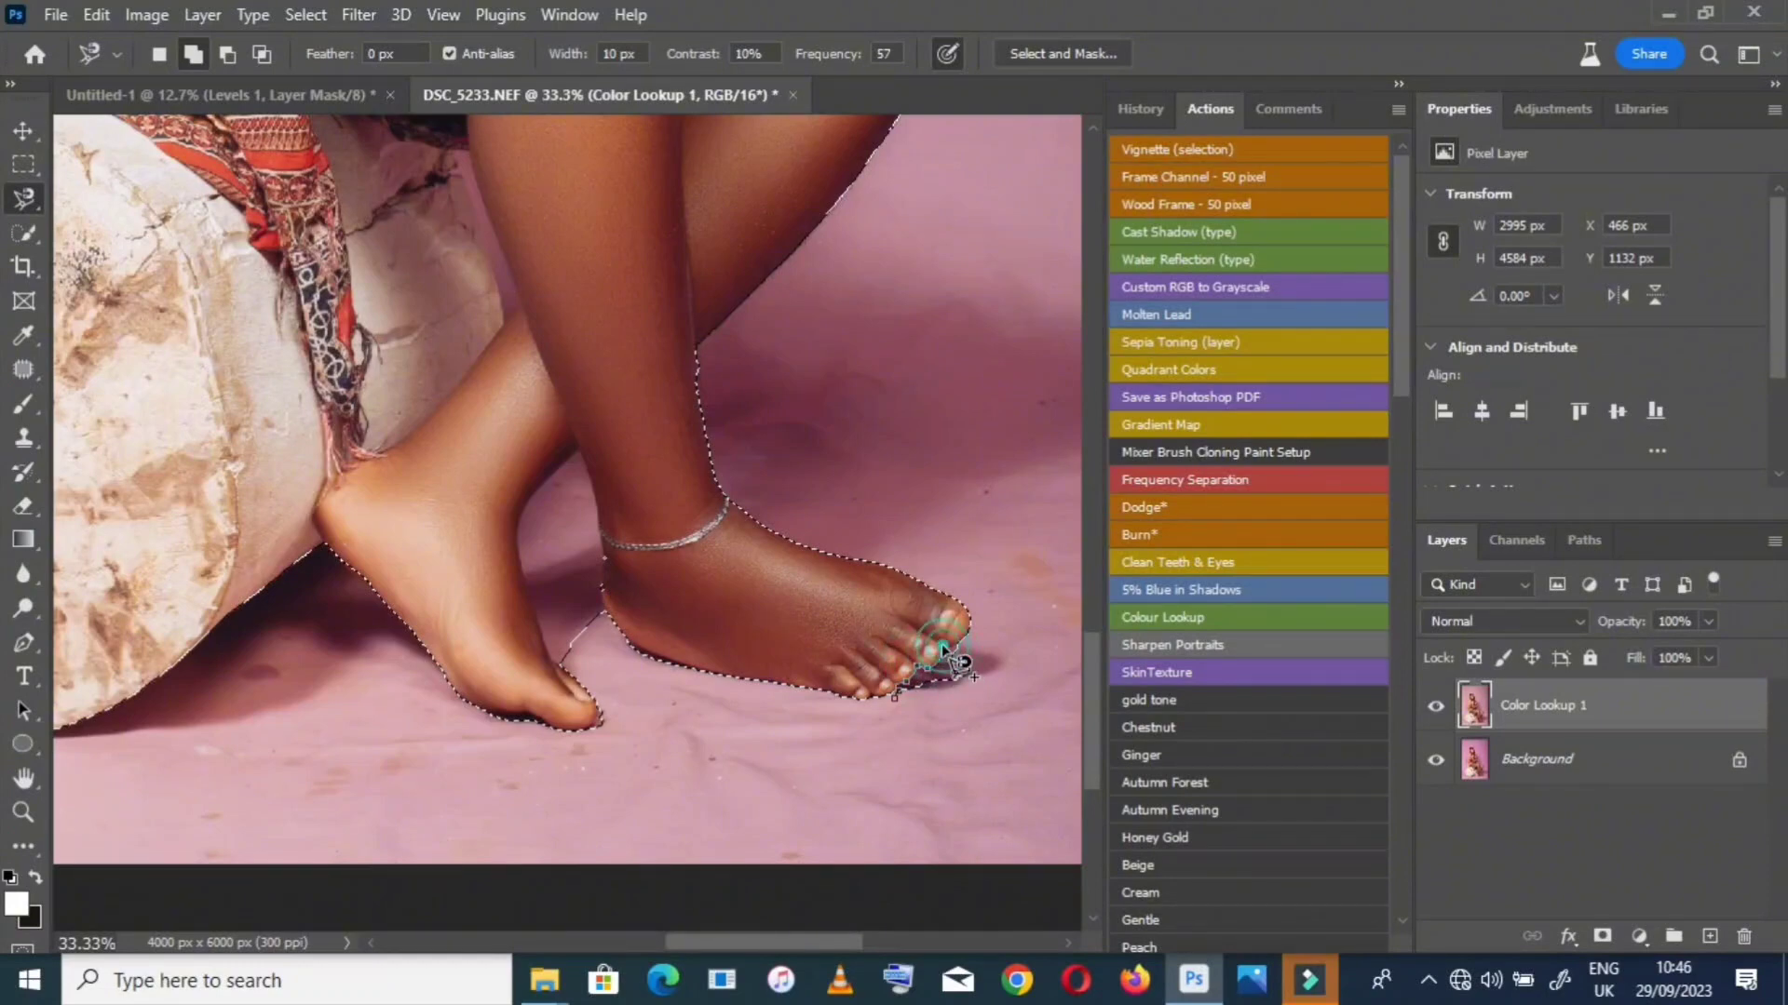
{"action": "left_click", "coordinate": [895, 696]}
{"action": "left_click", "coordinate": [227, 54]}
{"action": "left_click", "coordinate": [888, 692]}
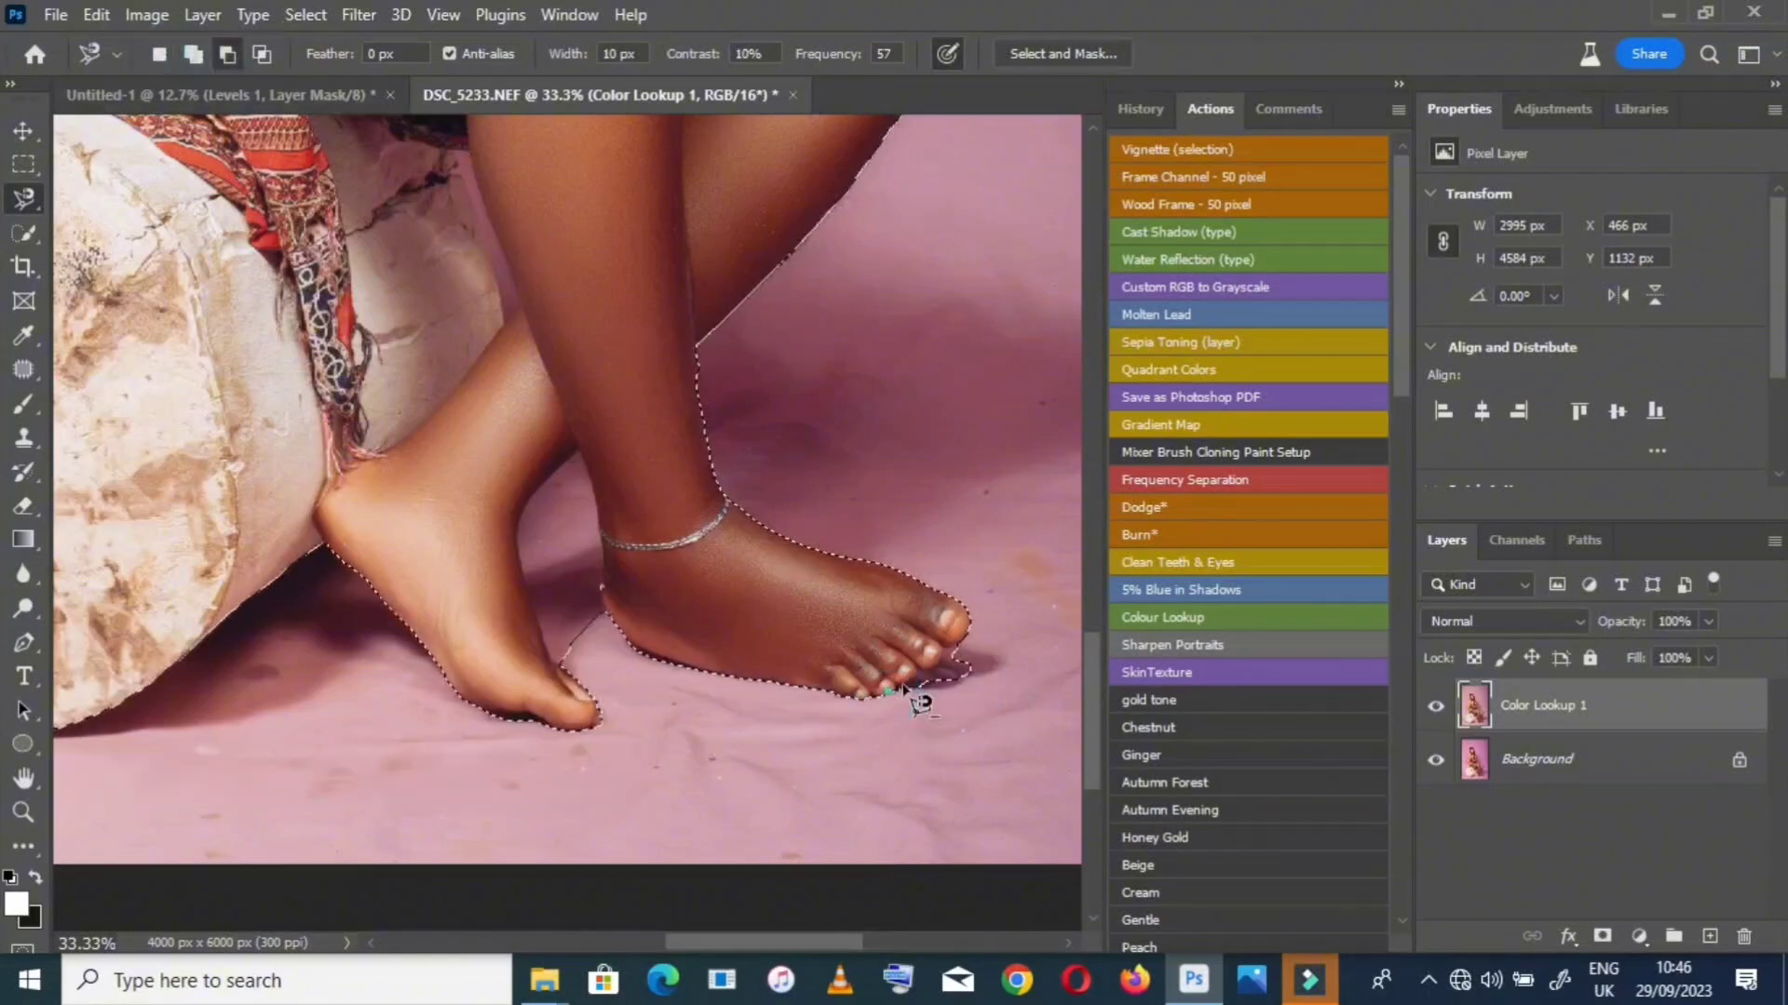
{"action": "left_click", "coordinate": [888, 691], "text": "alt"}
{"action": "left_click", "coordinate": [920, 681]}
{"action": "double_click", "coordinate": [915, 717]}
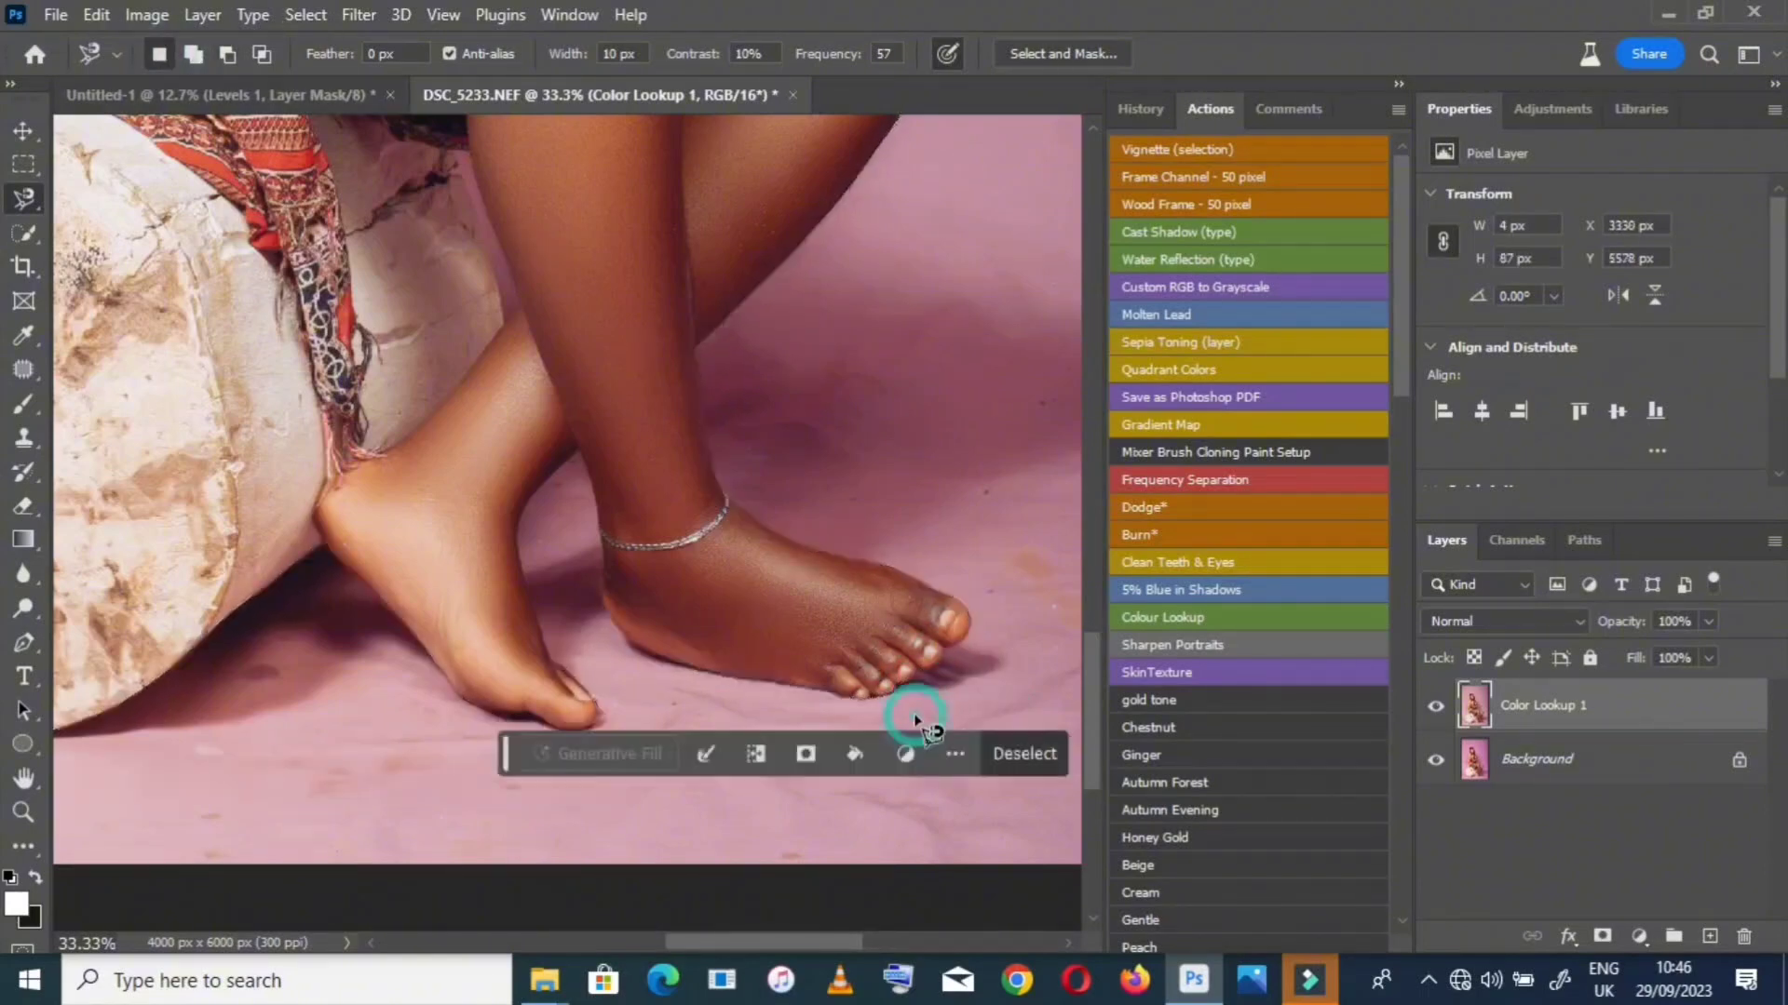
{"action": "key", "text": "ctrl+z"}
Subtract the backdrop gap between the two feet and ankles from the selection with the Magnetic Lasso
{"action": "left_click", "coordinate": [578, 669], "text": "alt"}
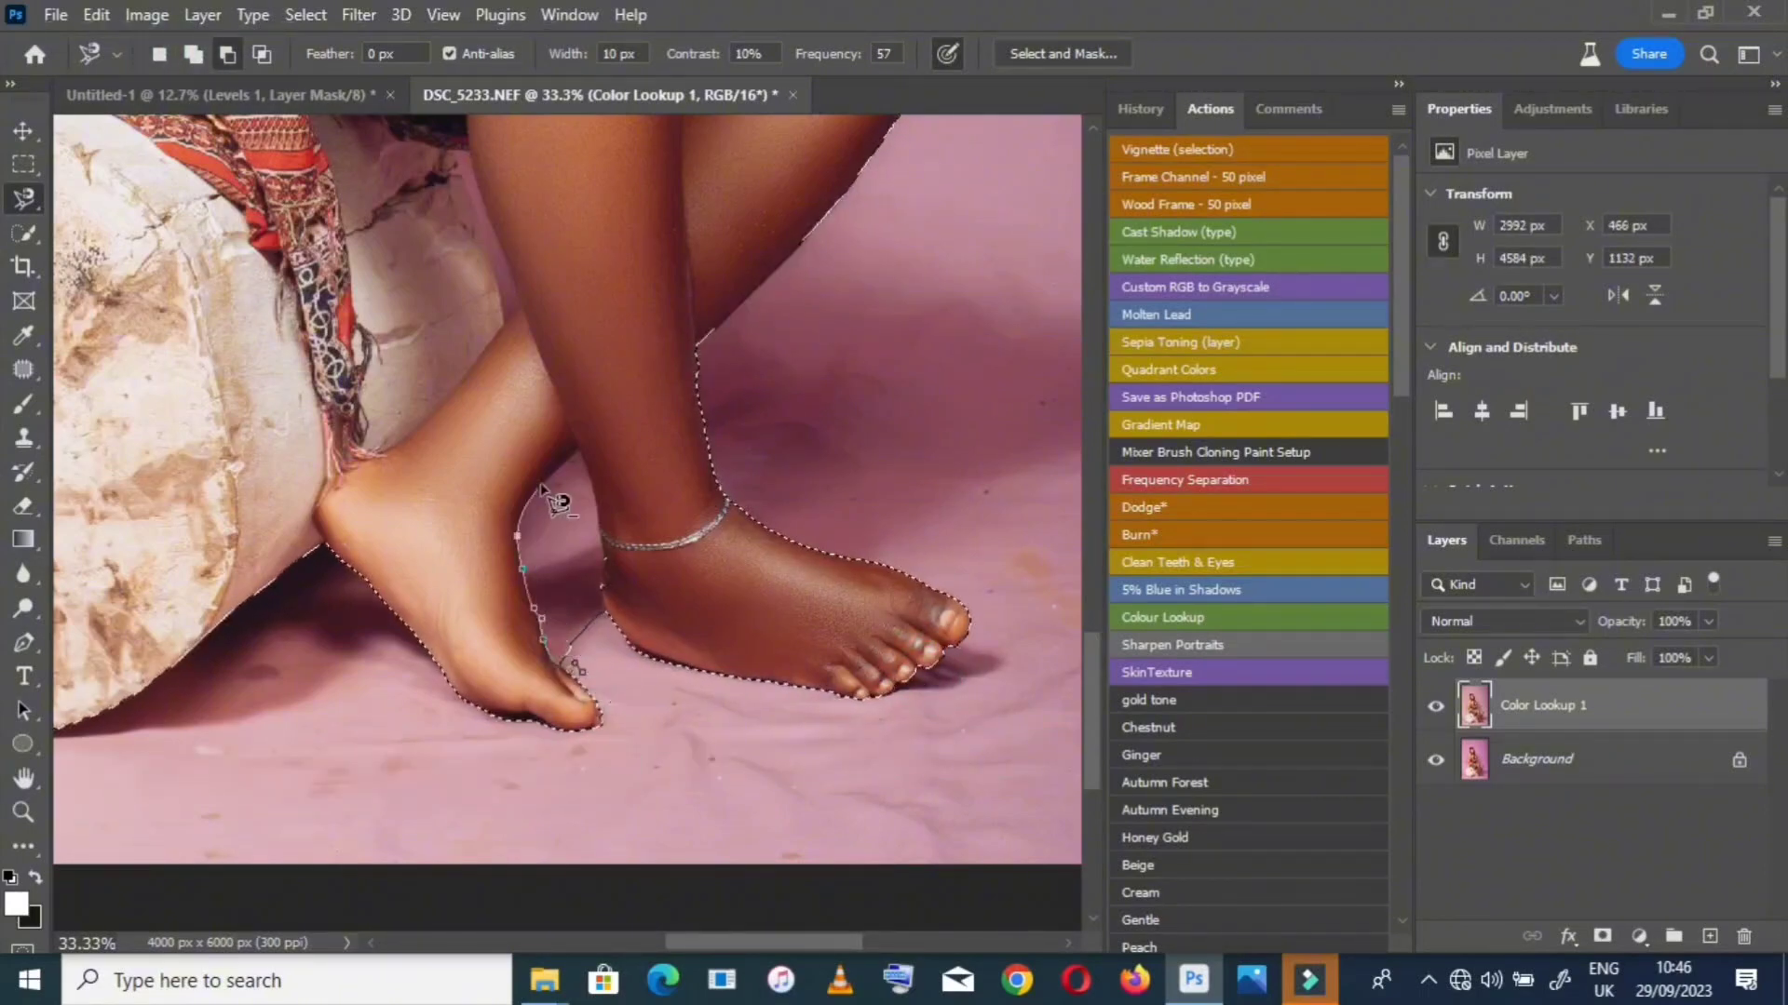
{"action": "left_click", "coordinate": [579, 670]}
{"action": "key", "text": "h"}
{"action": "key", "text": "ctrl+0"}
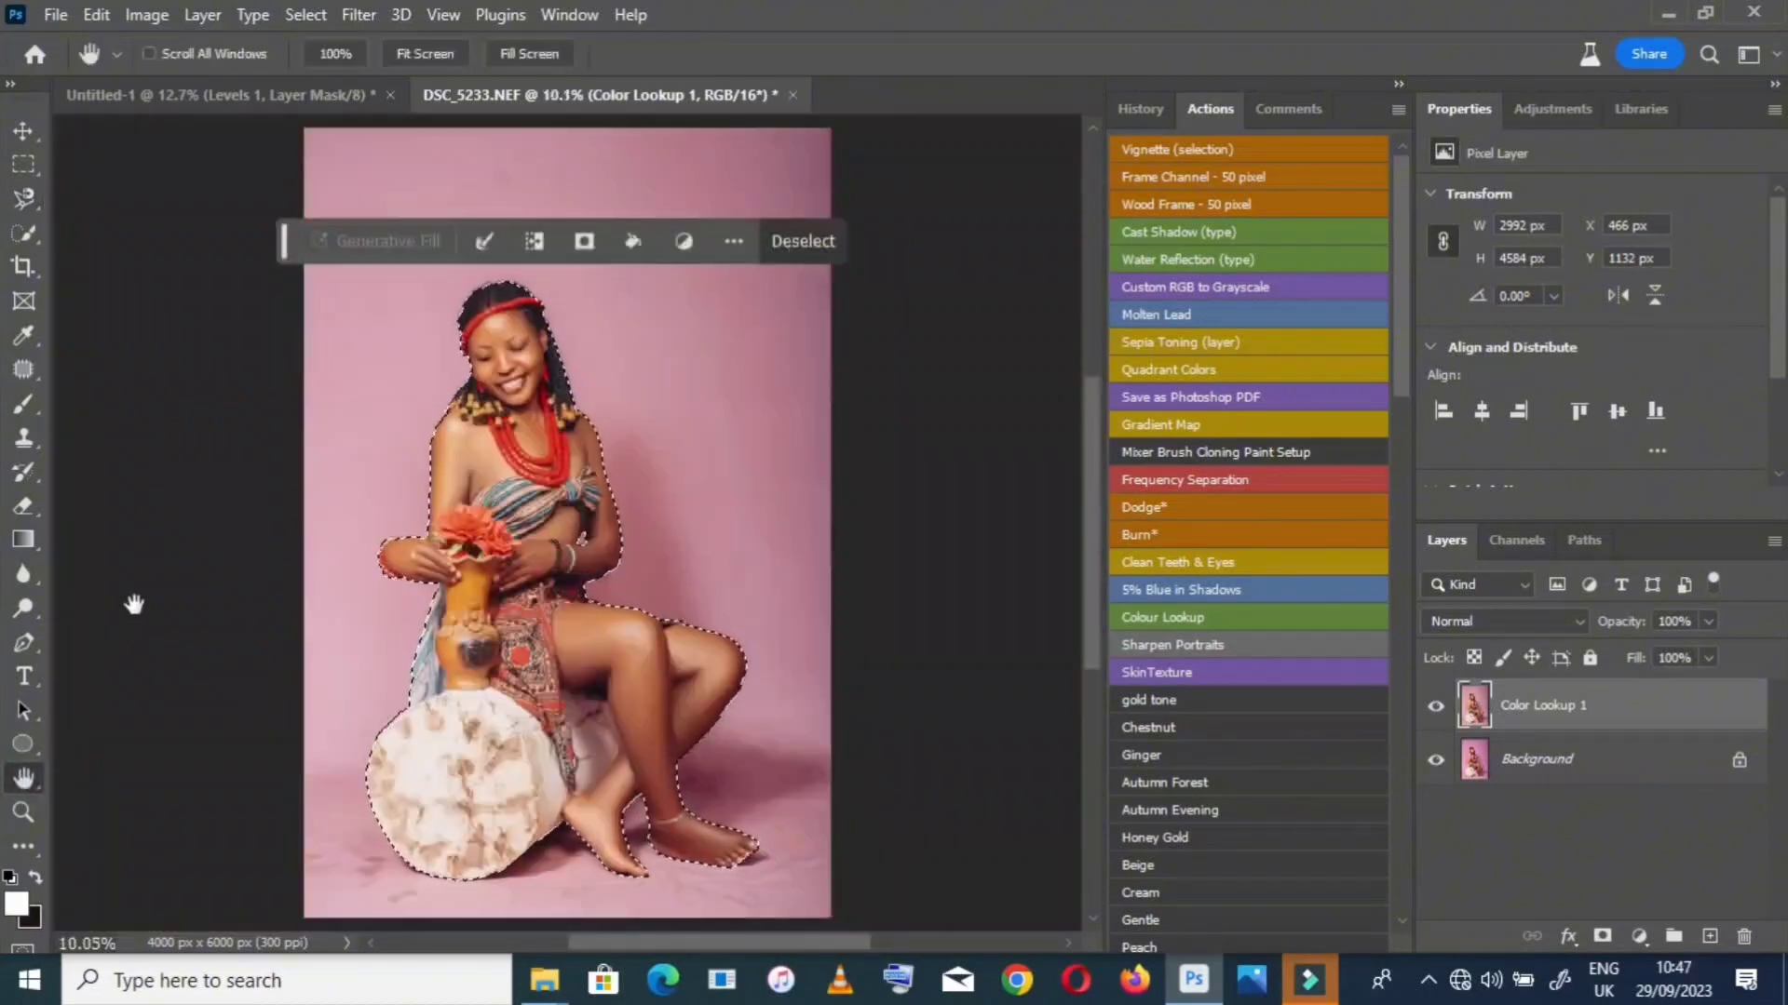
Mask the Color Lookup 1 layer with the selection and copy it into the Untitled-1 document, accepting the different bit depth
{"action": "left_click", "coordinate": [1601, 936]}
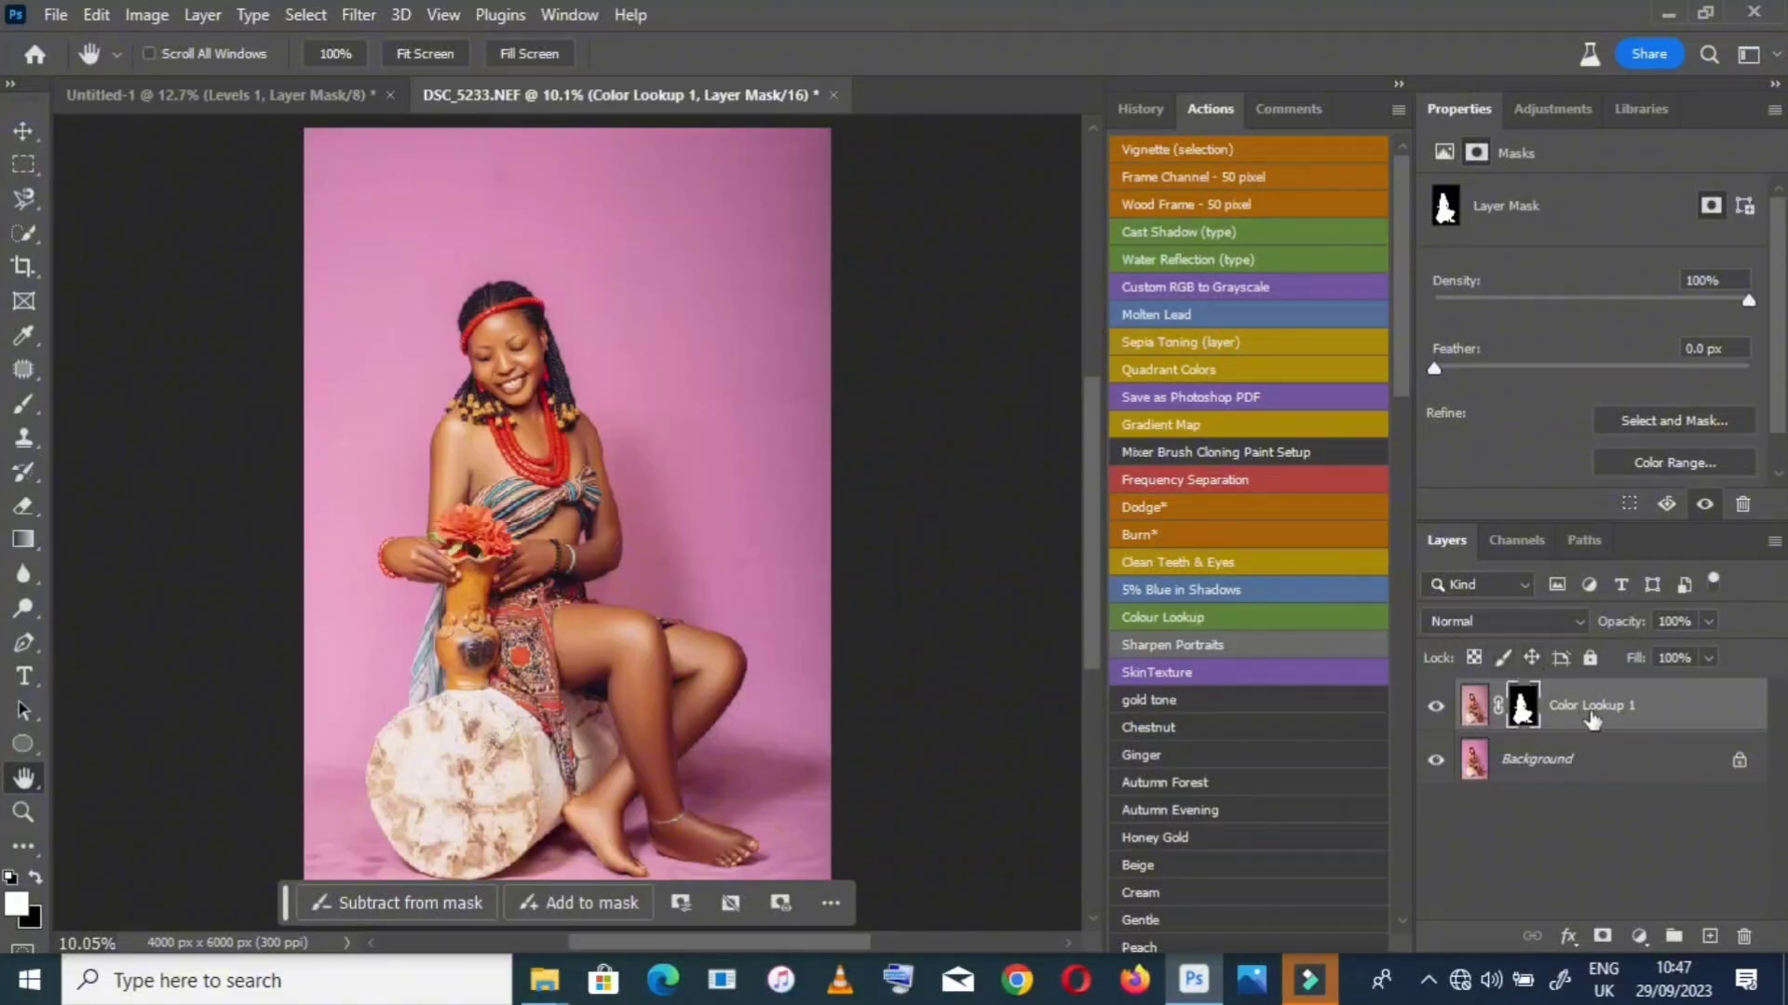
{"action": "left_click_drag", "start_coordinate": [1653, 720], "coordinate": [526, 587]}
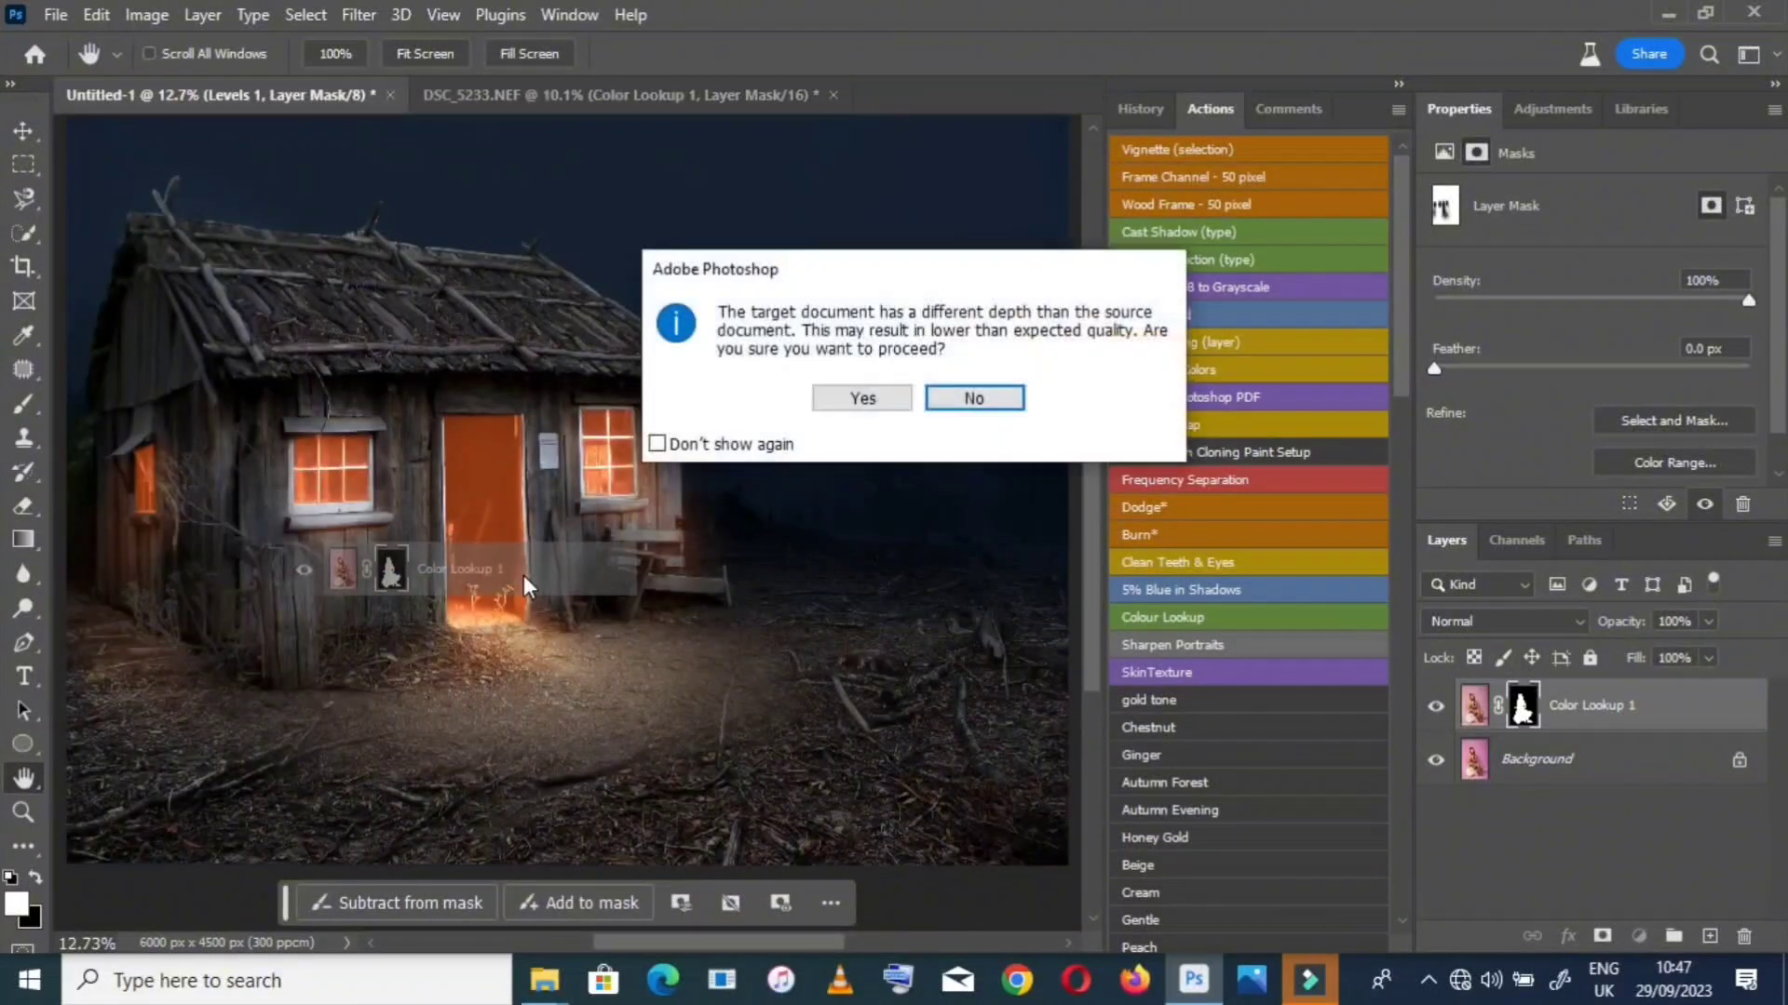
{"action": "left_click", "coordinate": [843, 406]}
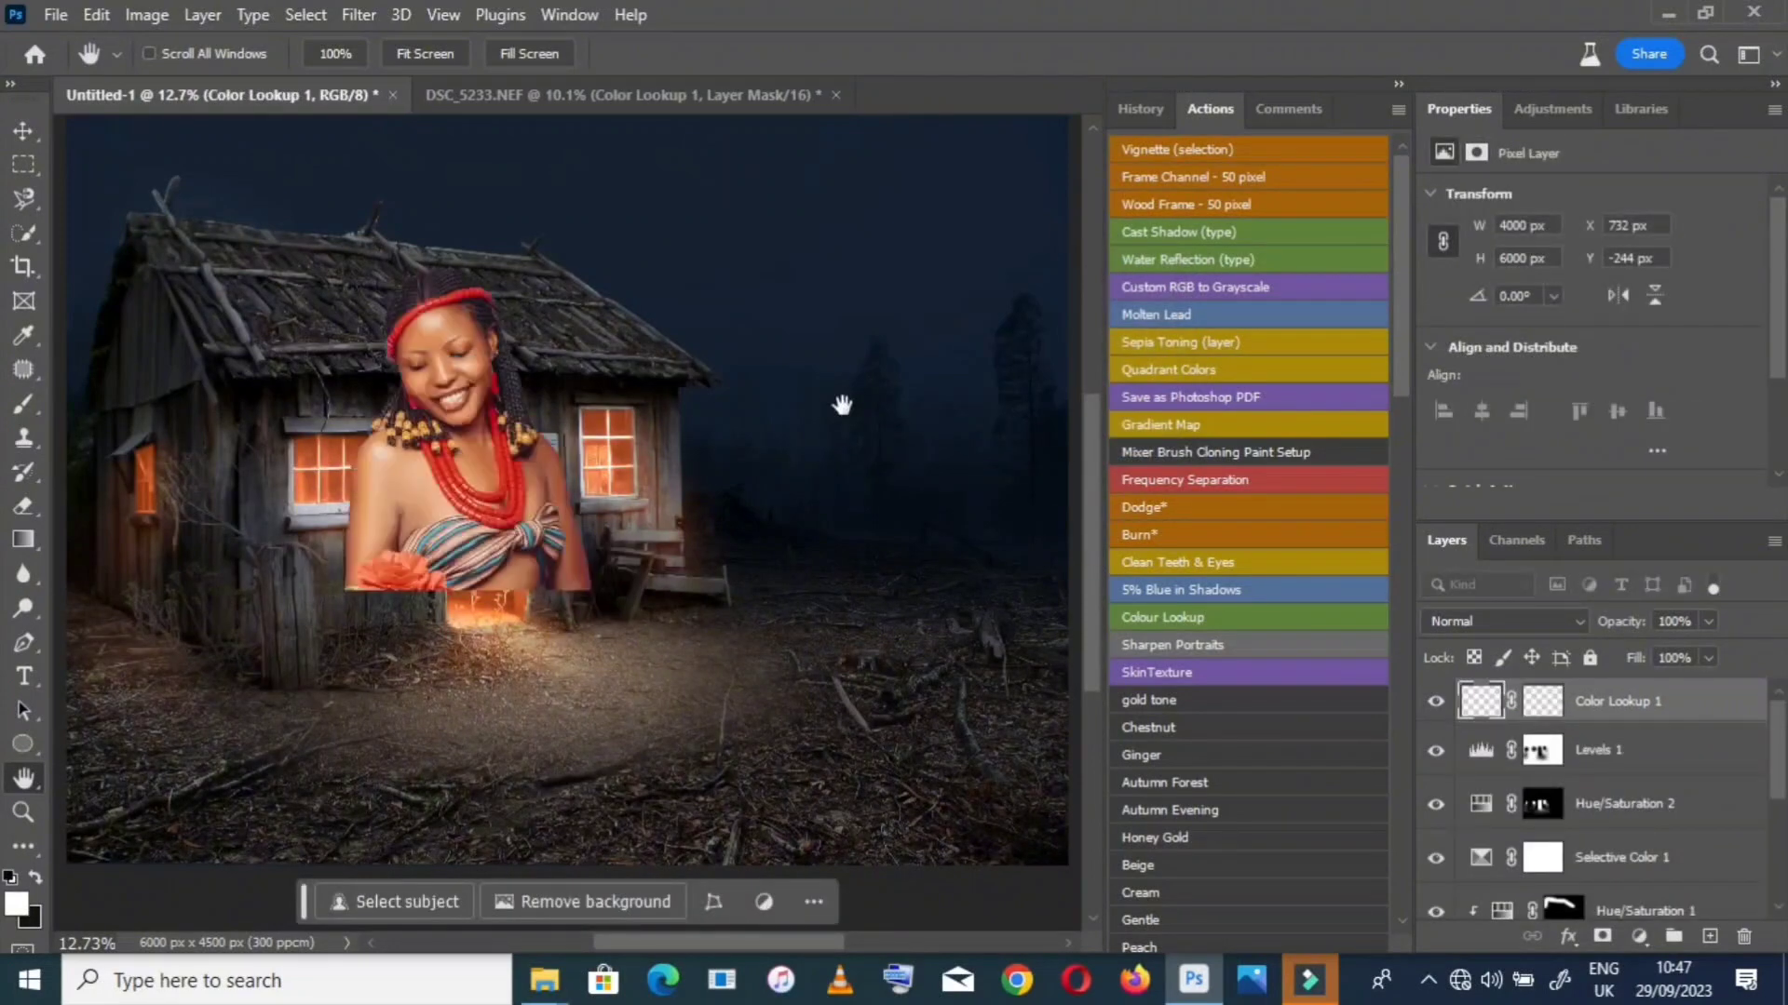
Scale the woman's layer down to about 32% and place her on the lit ground in front of the doorway
{"action": "left_click", "coordinate": [25, 132]}
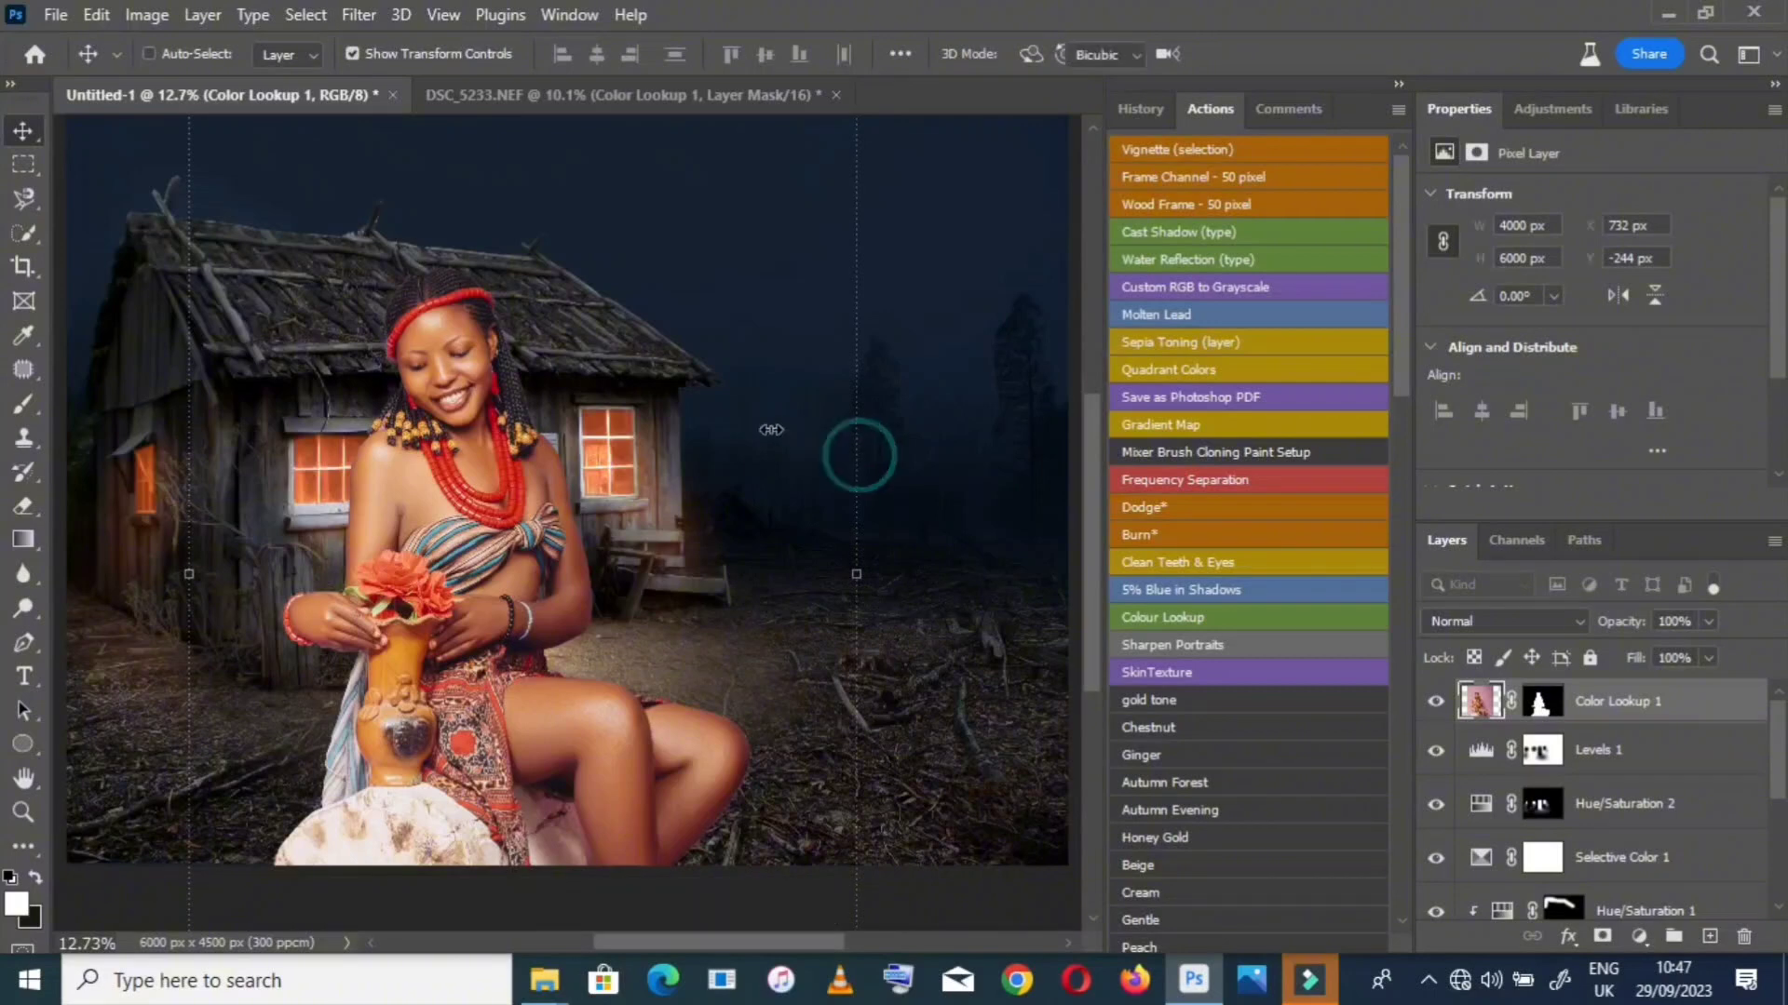
{"action": "left_click_drag", "start_coordinate": [857, 452], "coordinate": [464, 521]}
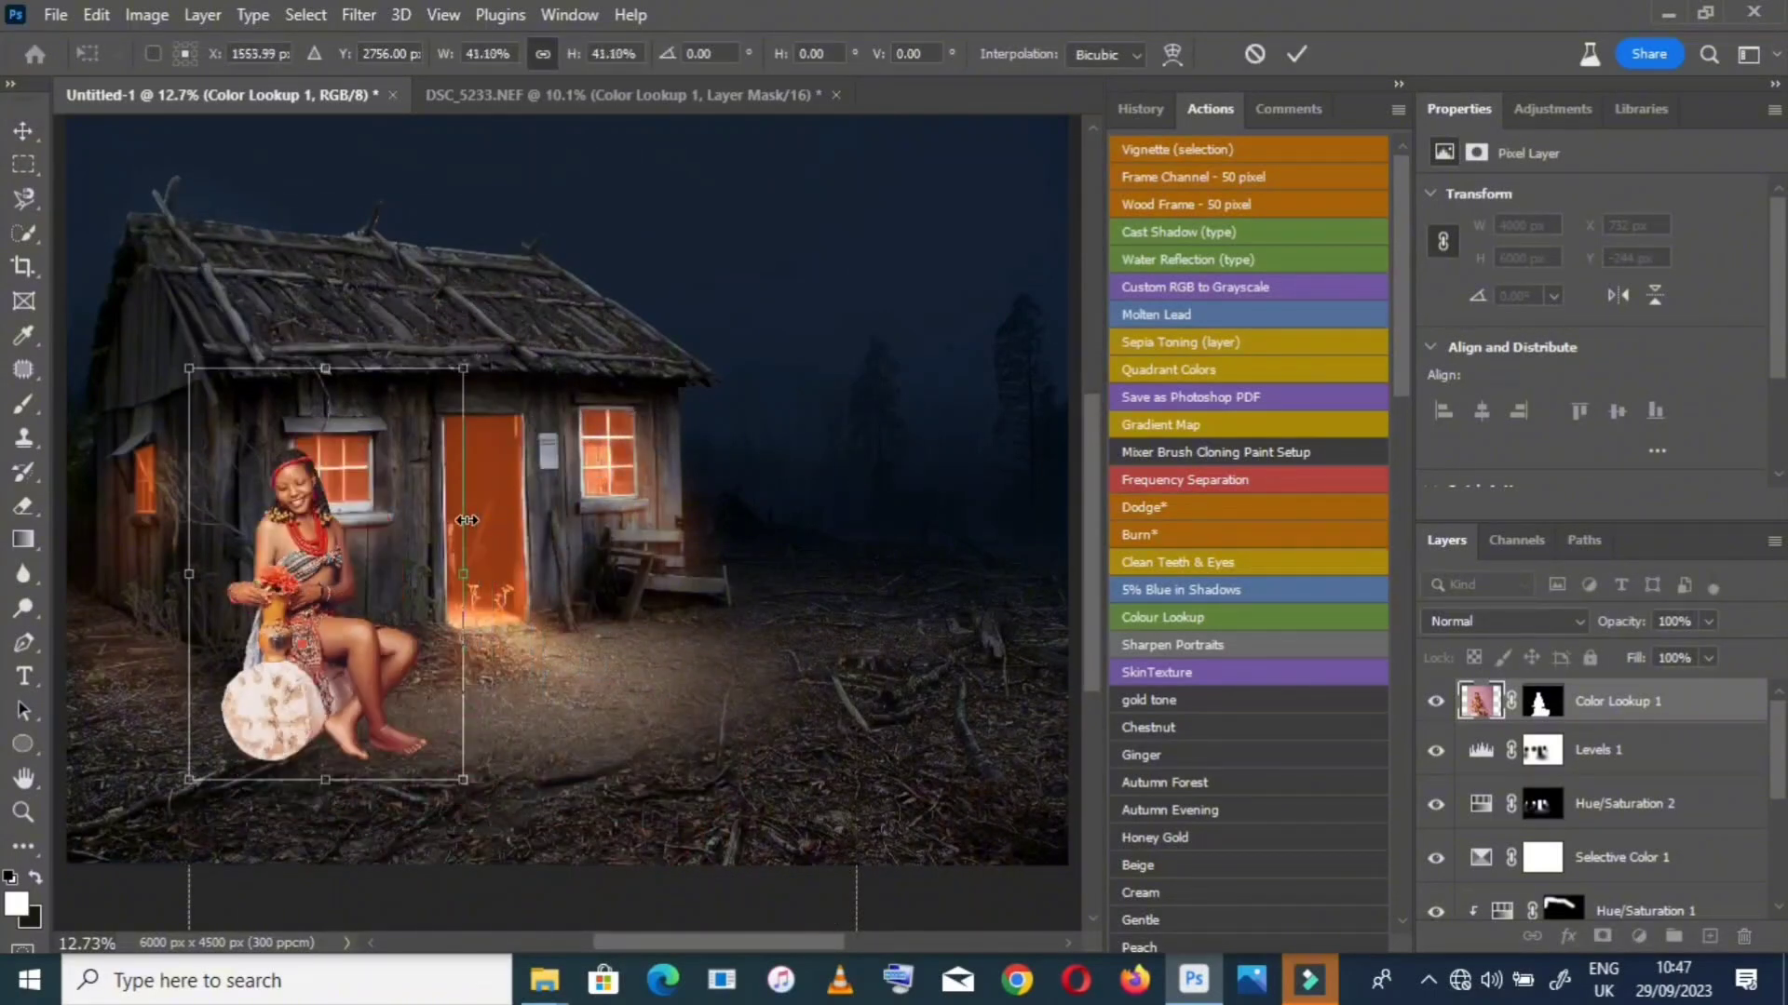
{"action": "left_click_drag", "start_coordinate": [297, 603], "coordinate": [449, 622]}
{"action": "left_click_drag", "start_coordinate": [616, 601], "coordinate": [453, 620]}
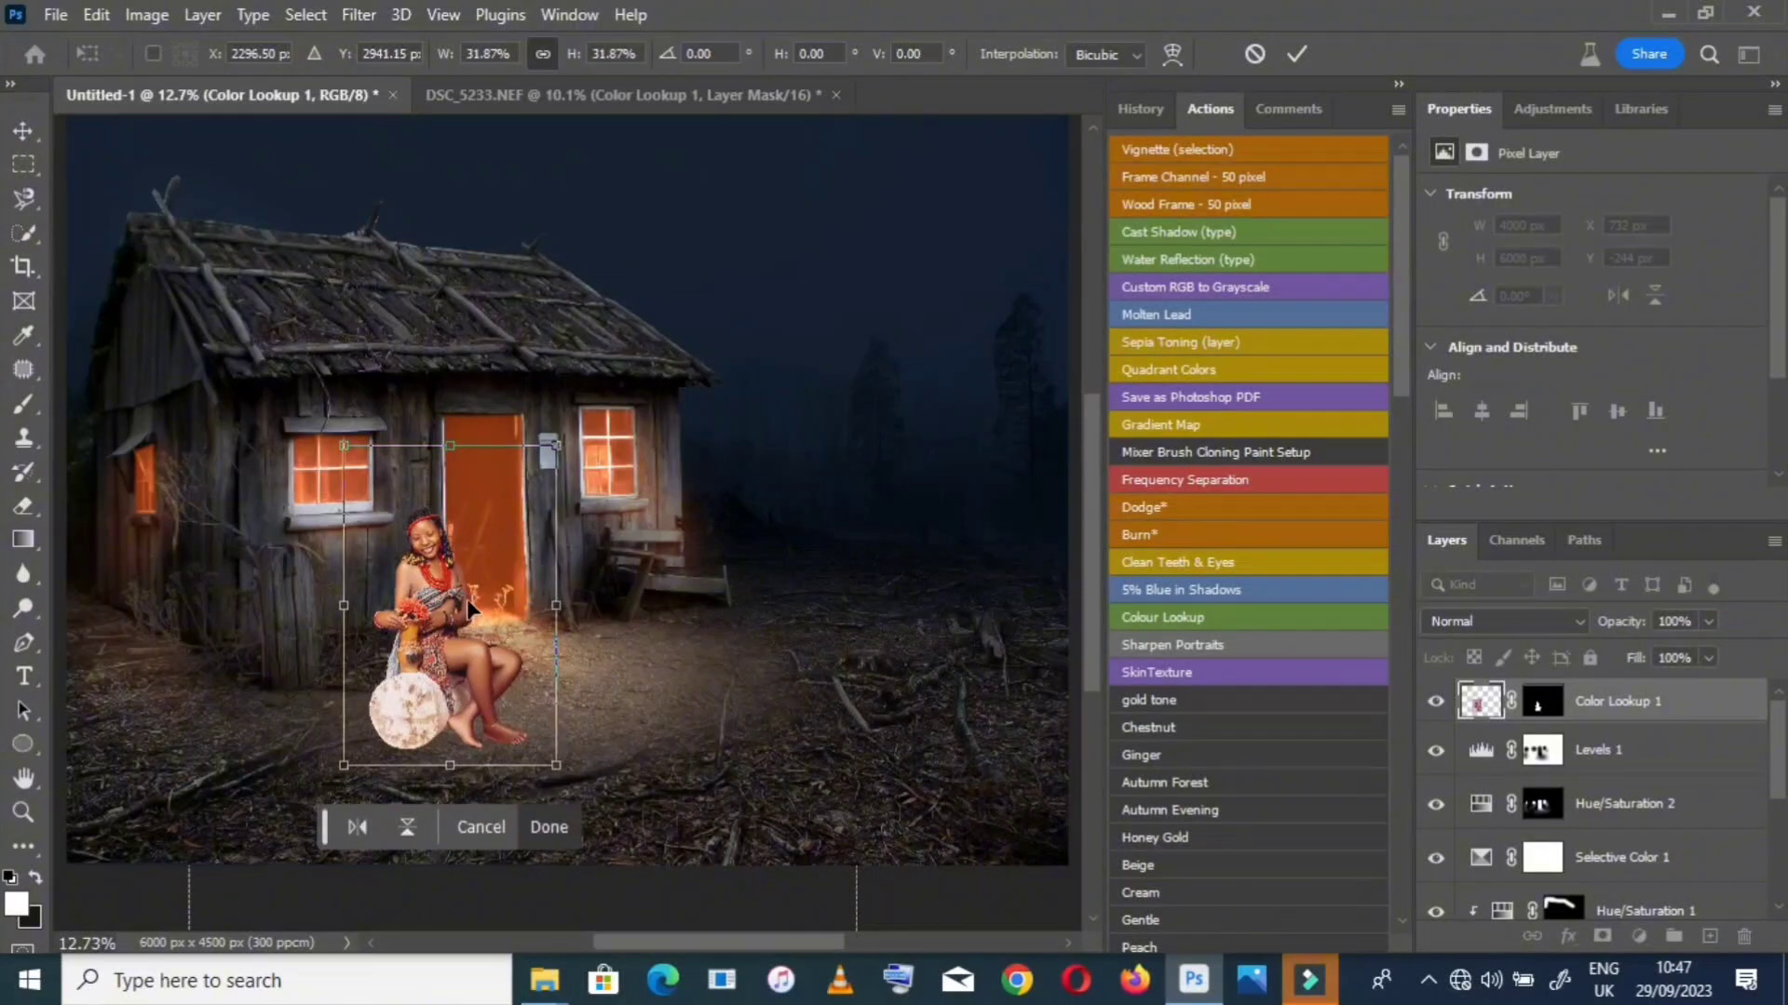
Flip the seated woman horizontally, scale her to about 25.29%, and place her in front of the bench beside the cabin
{"action": "right_click", "coordinate": [470, 607]}
{"action": "left_click", "coordinate": [559, 564]}
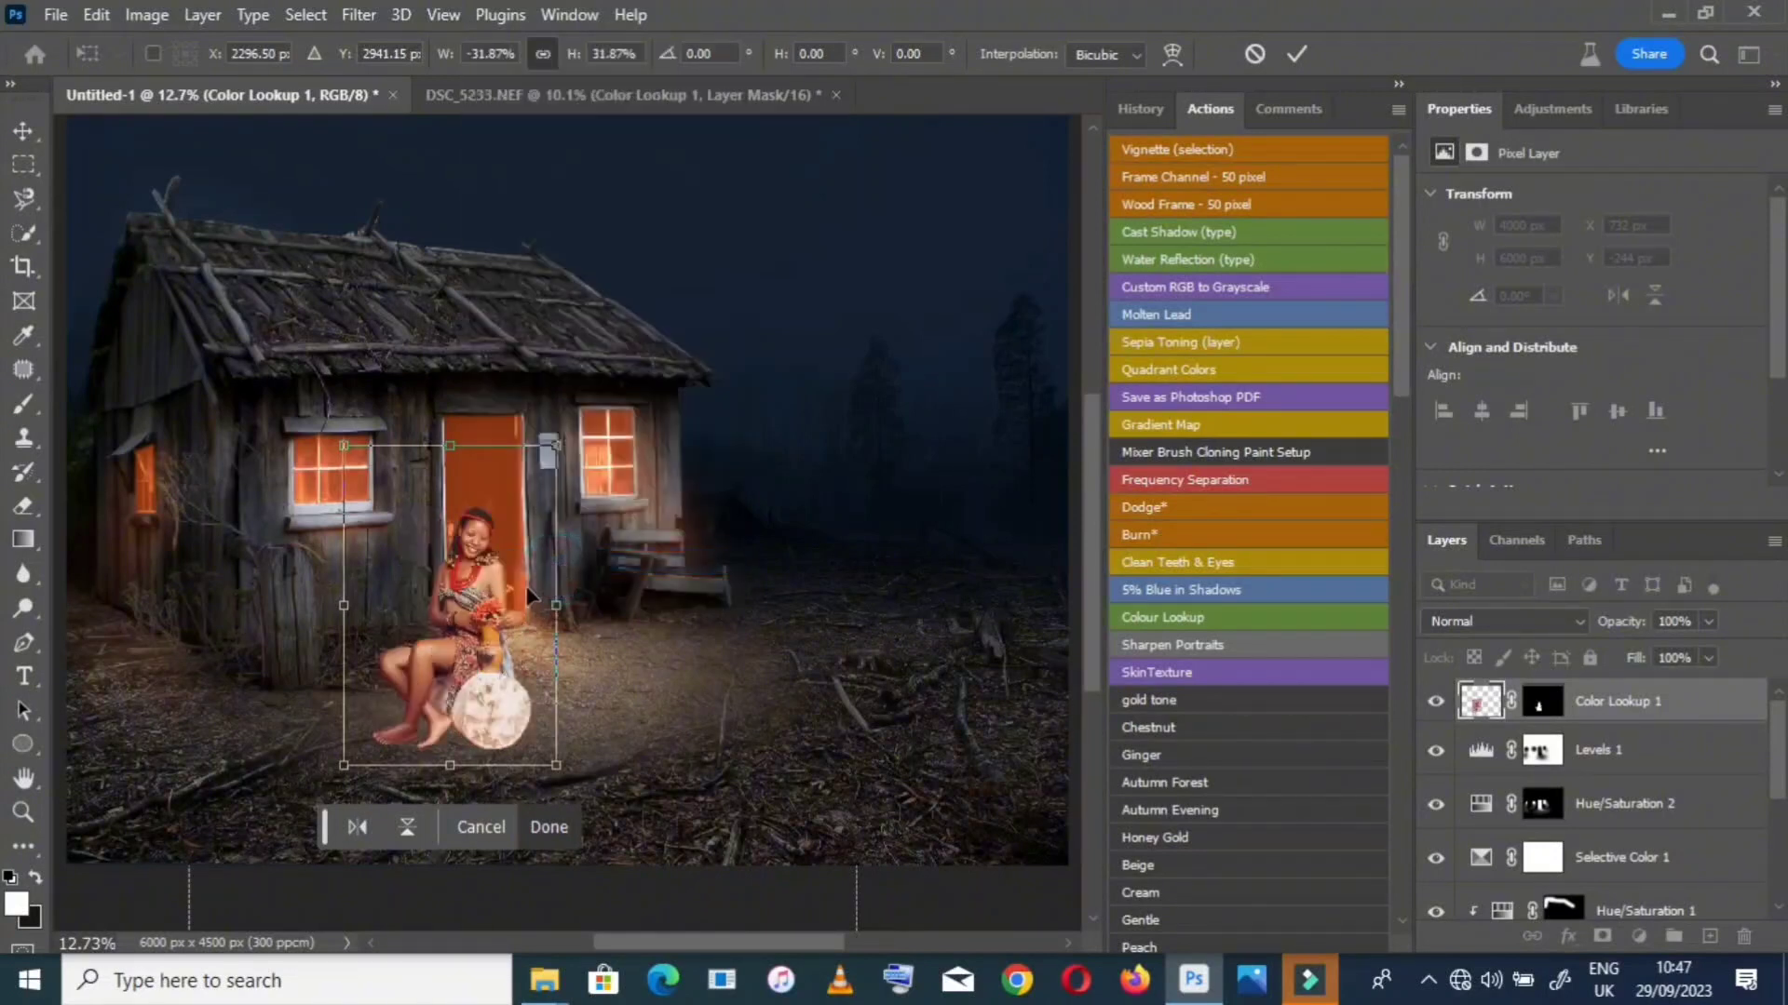
{"action": "left_click_drag", "start_coordinate": [462, 610], "coordinate": [710, 563]}
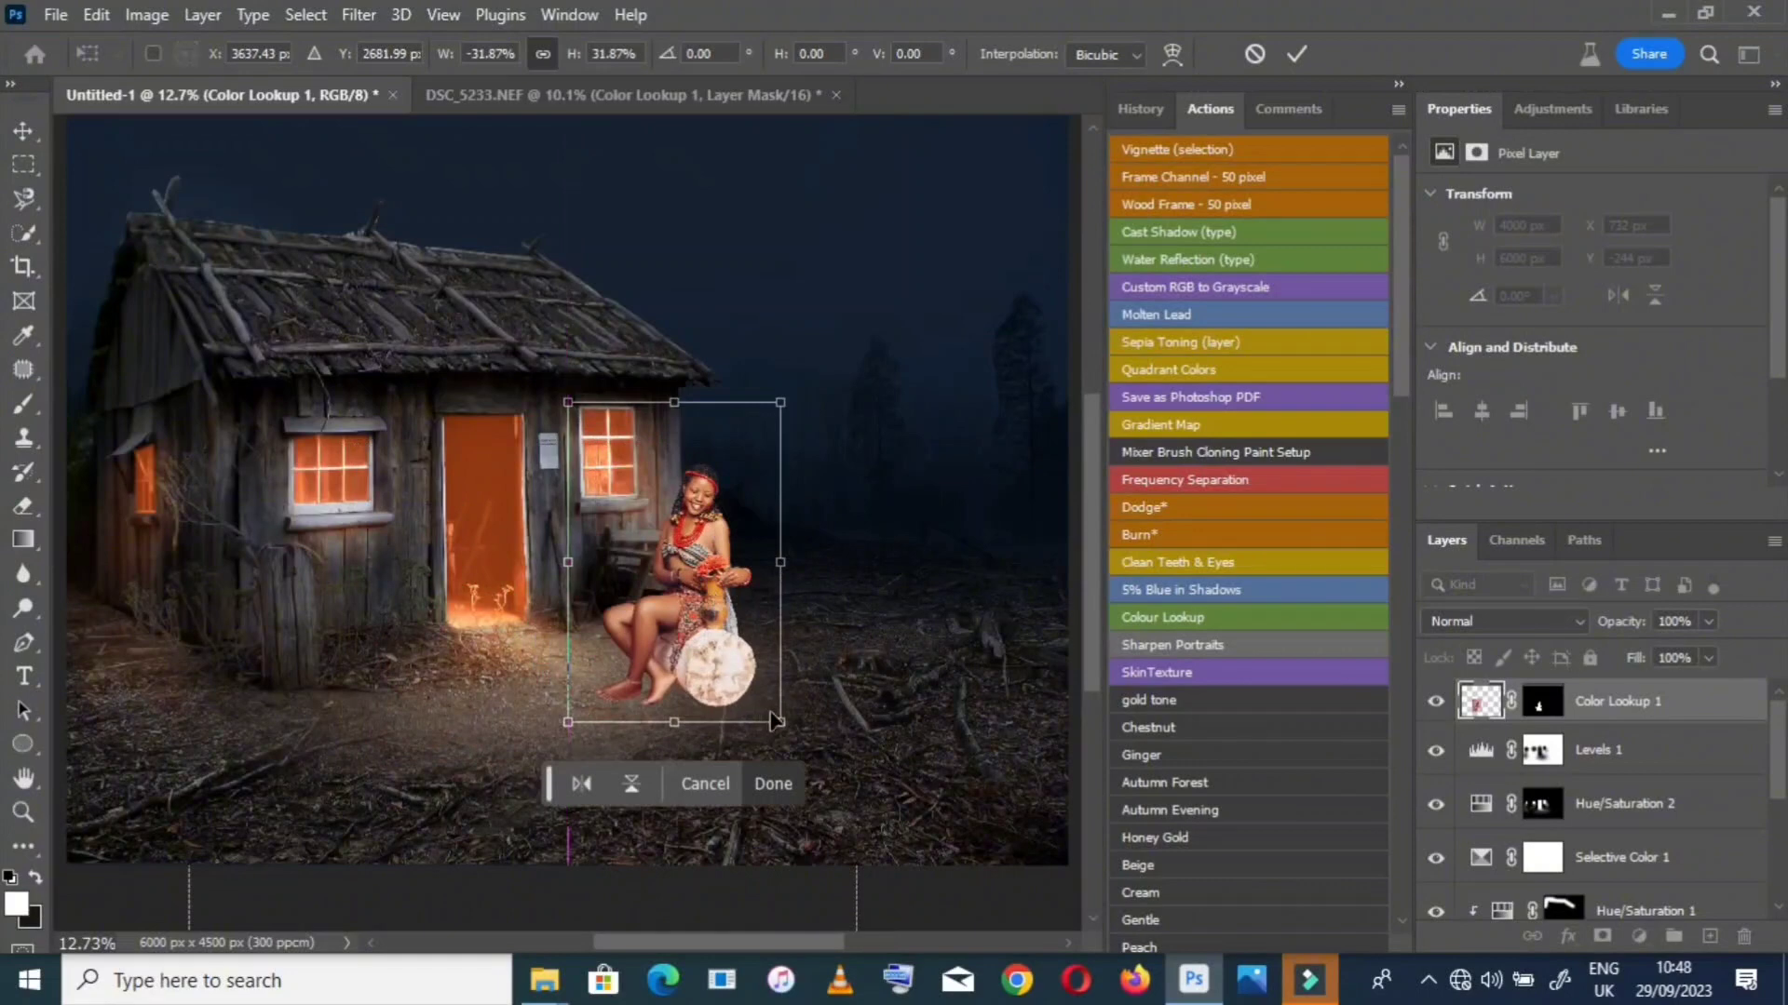
{"action": "left_click_drag", "start_coordinate": [778, 719], "coordinate": [736, 655]}
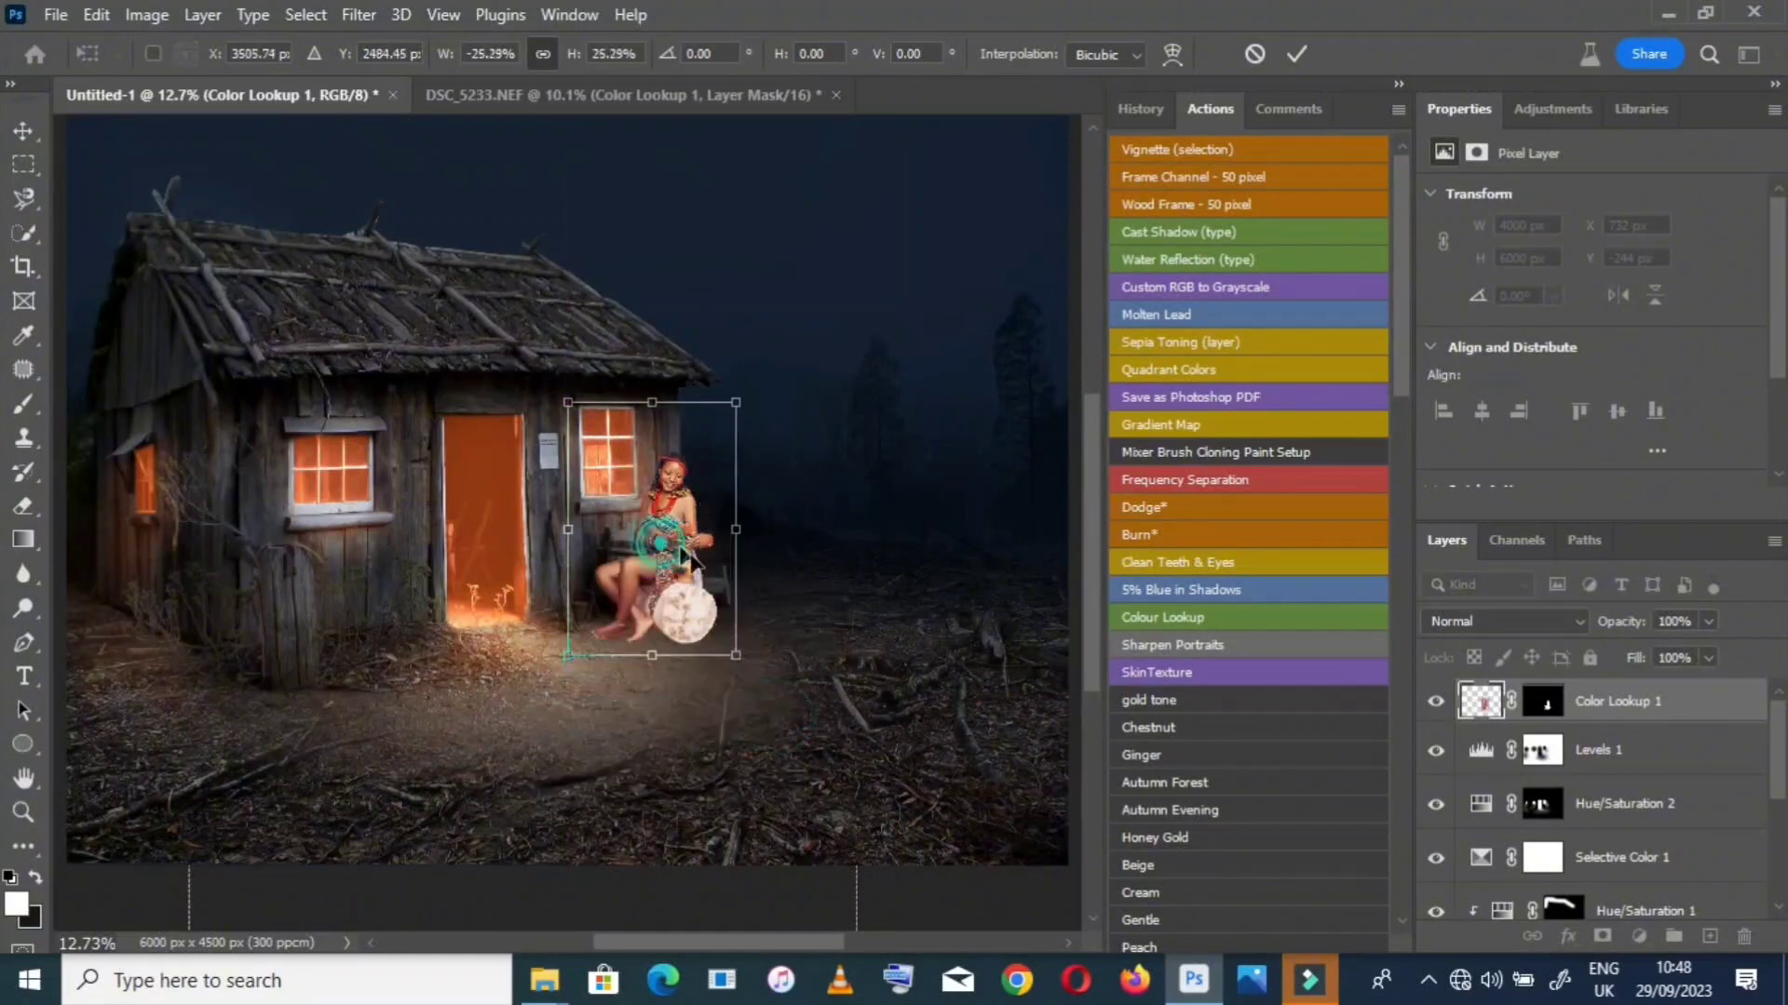
{"action": "left_click_drag", "start_coordinate": [665, 557], "coordinate": [709, 594]}
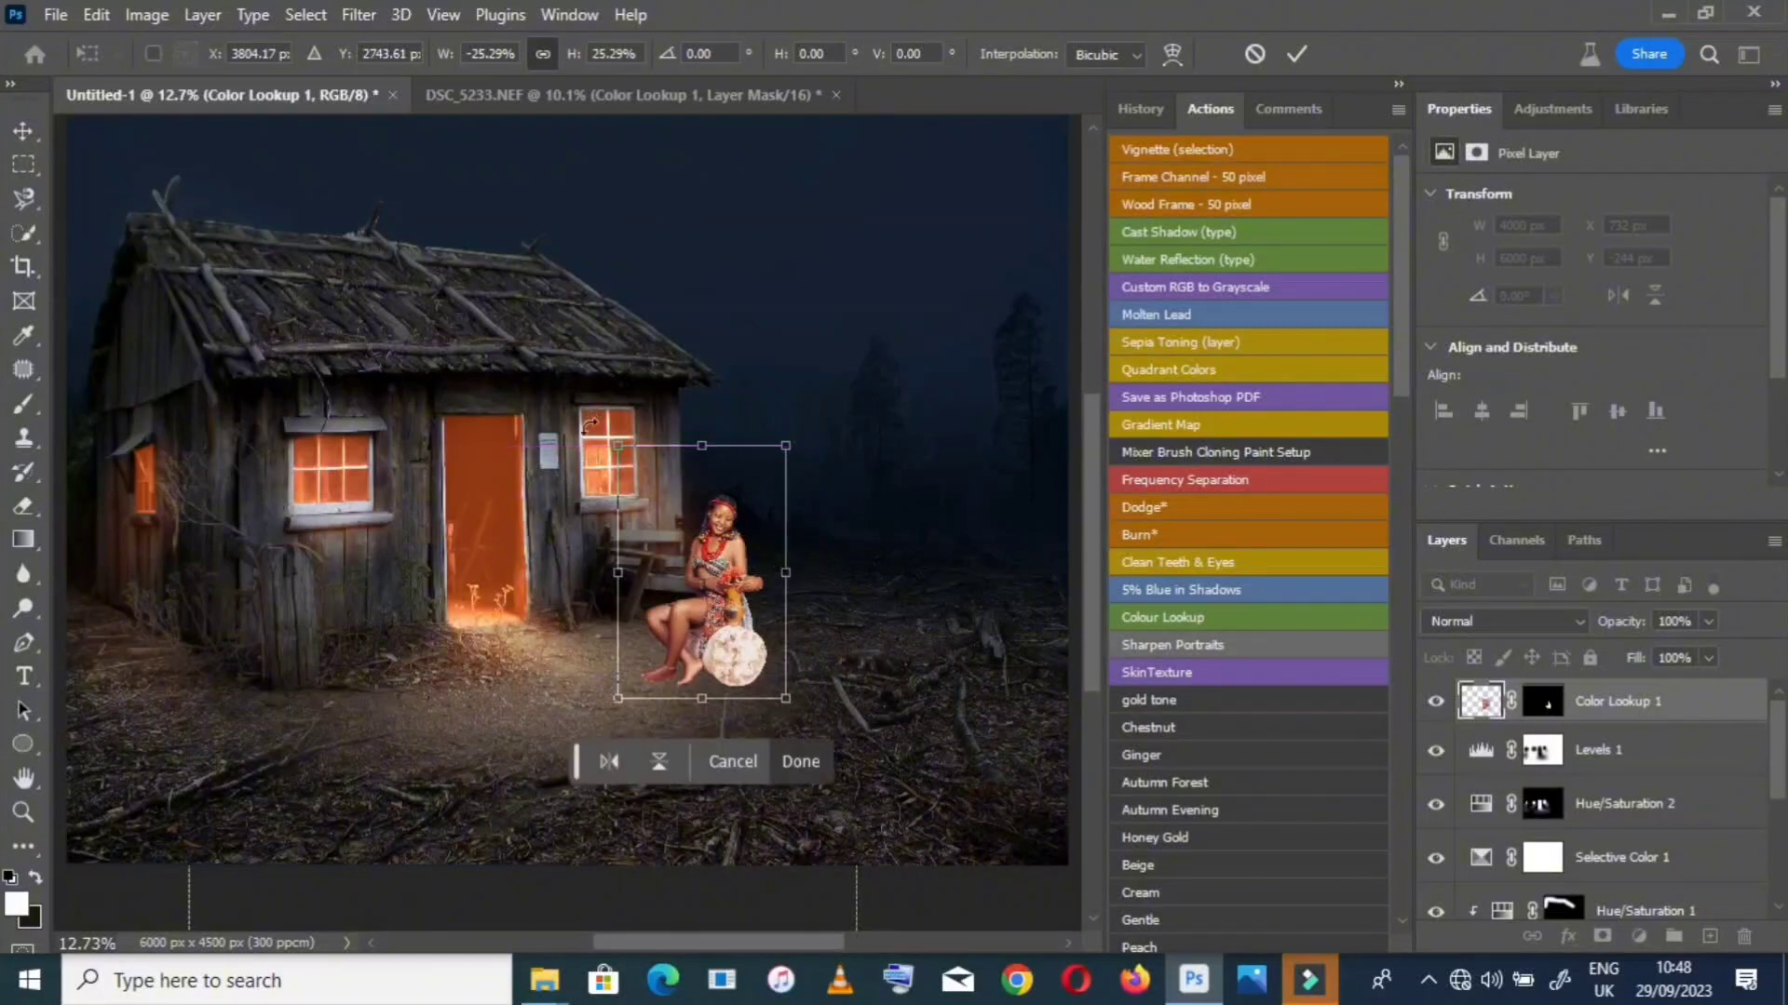
{"action": "left_click", "coordinate": [1297, 57]}
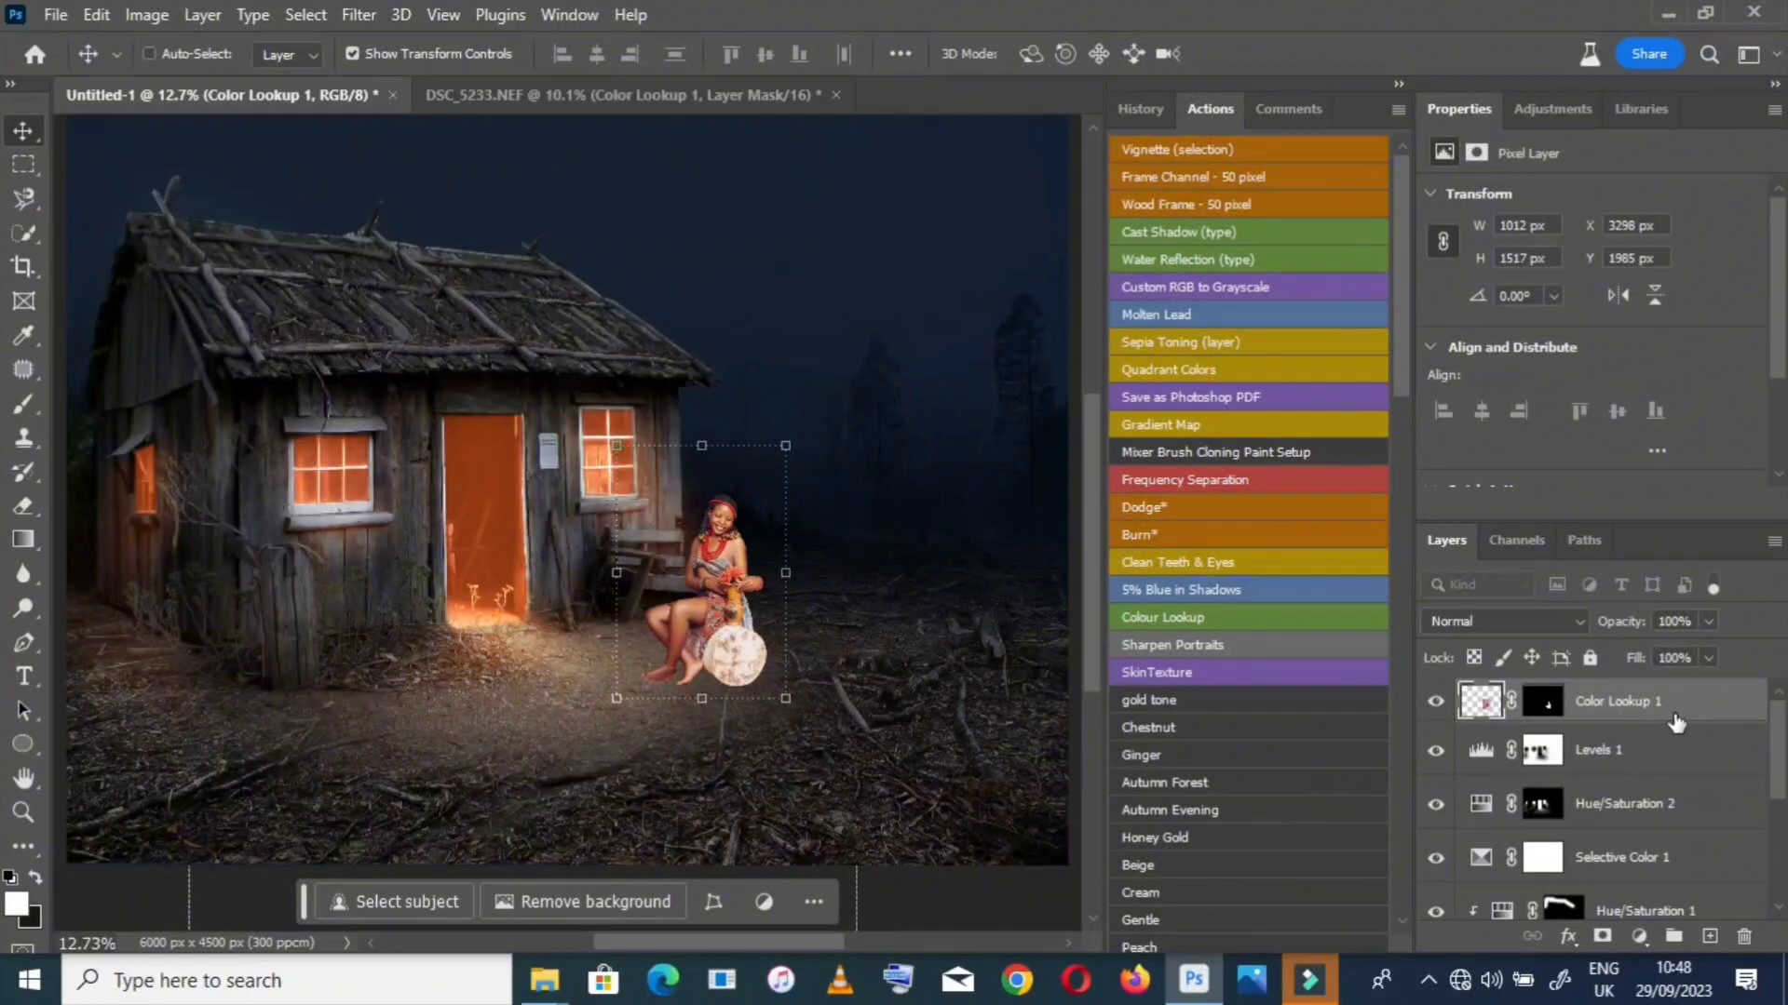
Duplicate the woman's Color Lookup 1 layer and delete the layer mask from the lower original
{"action": "key", "text": "ctrl"}
{"action": "key", "text": "ctrl+j"}
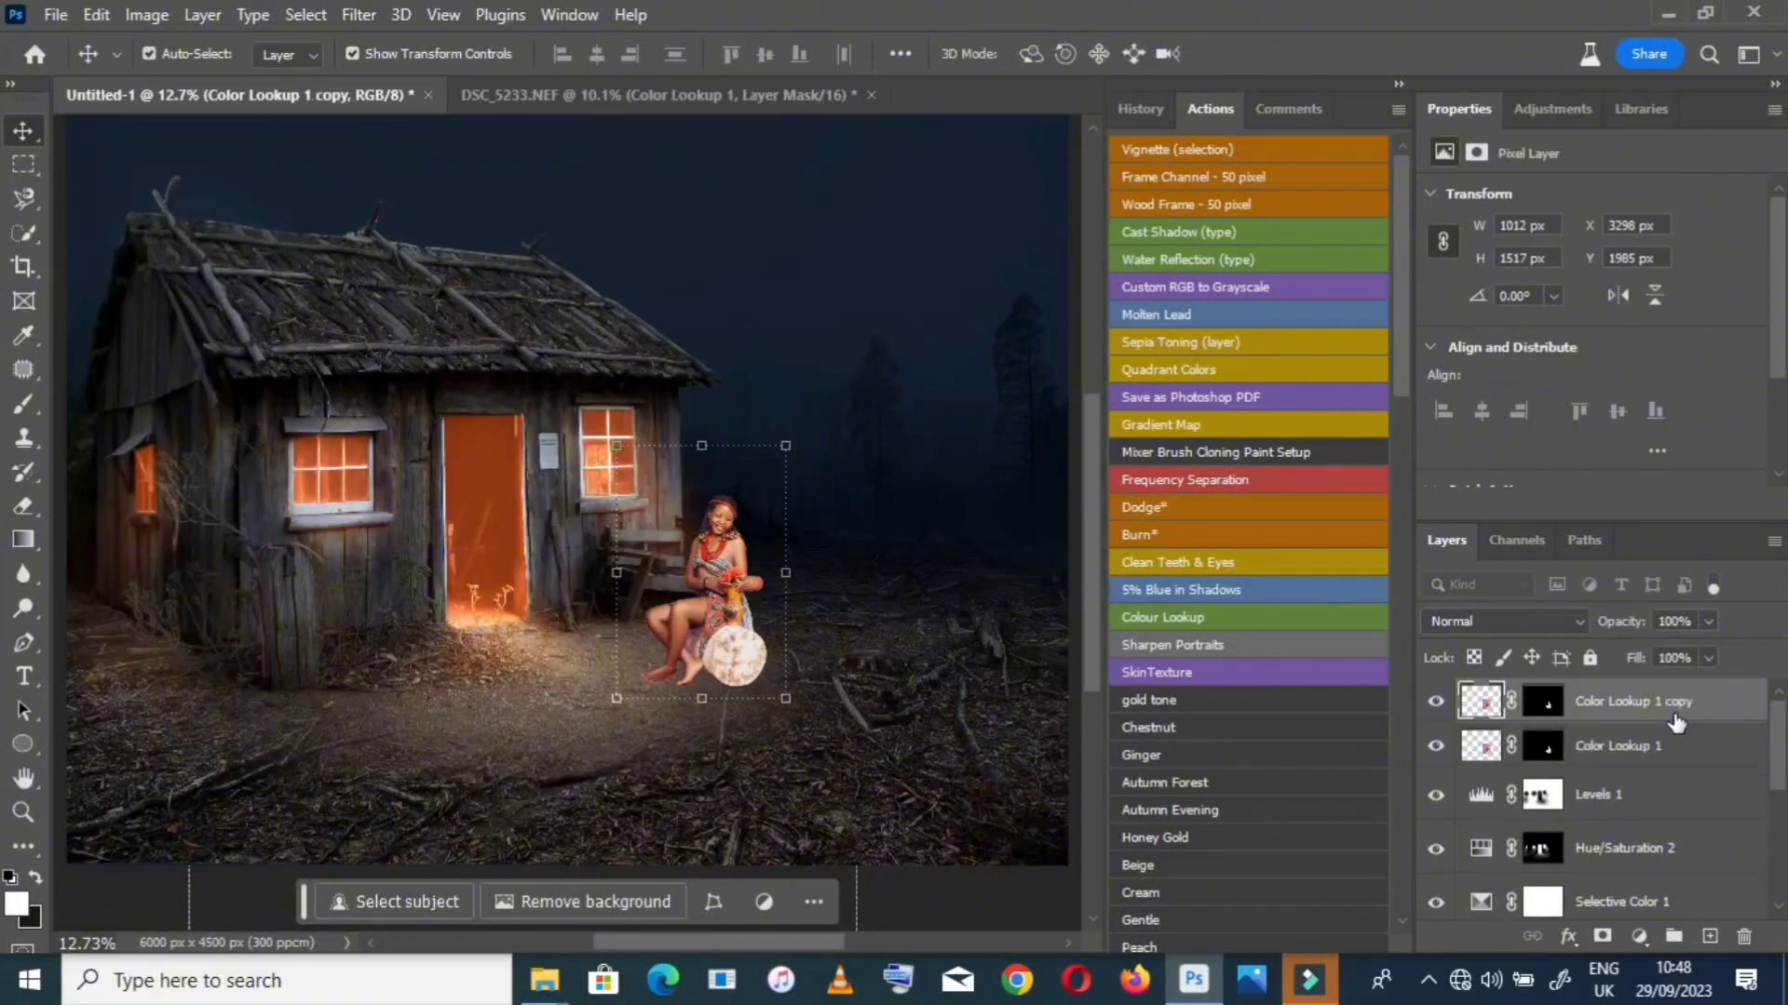
{"action": "right_click", "coordinate": [1545, 750]}
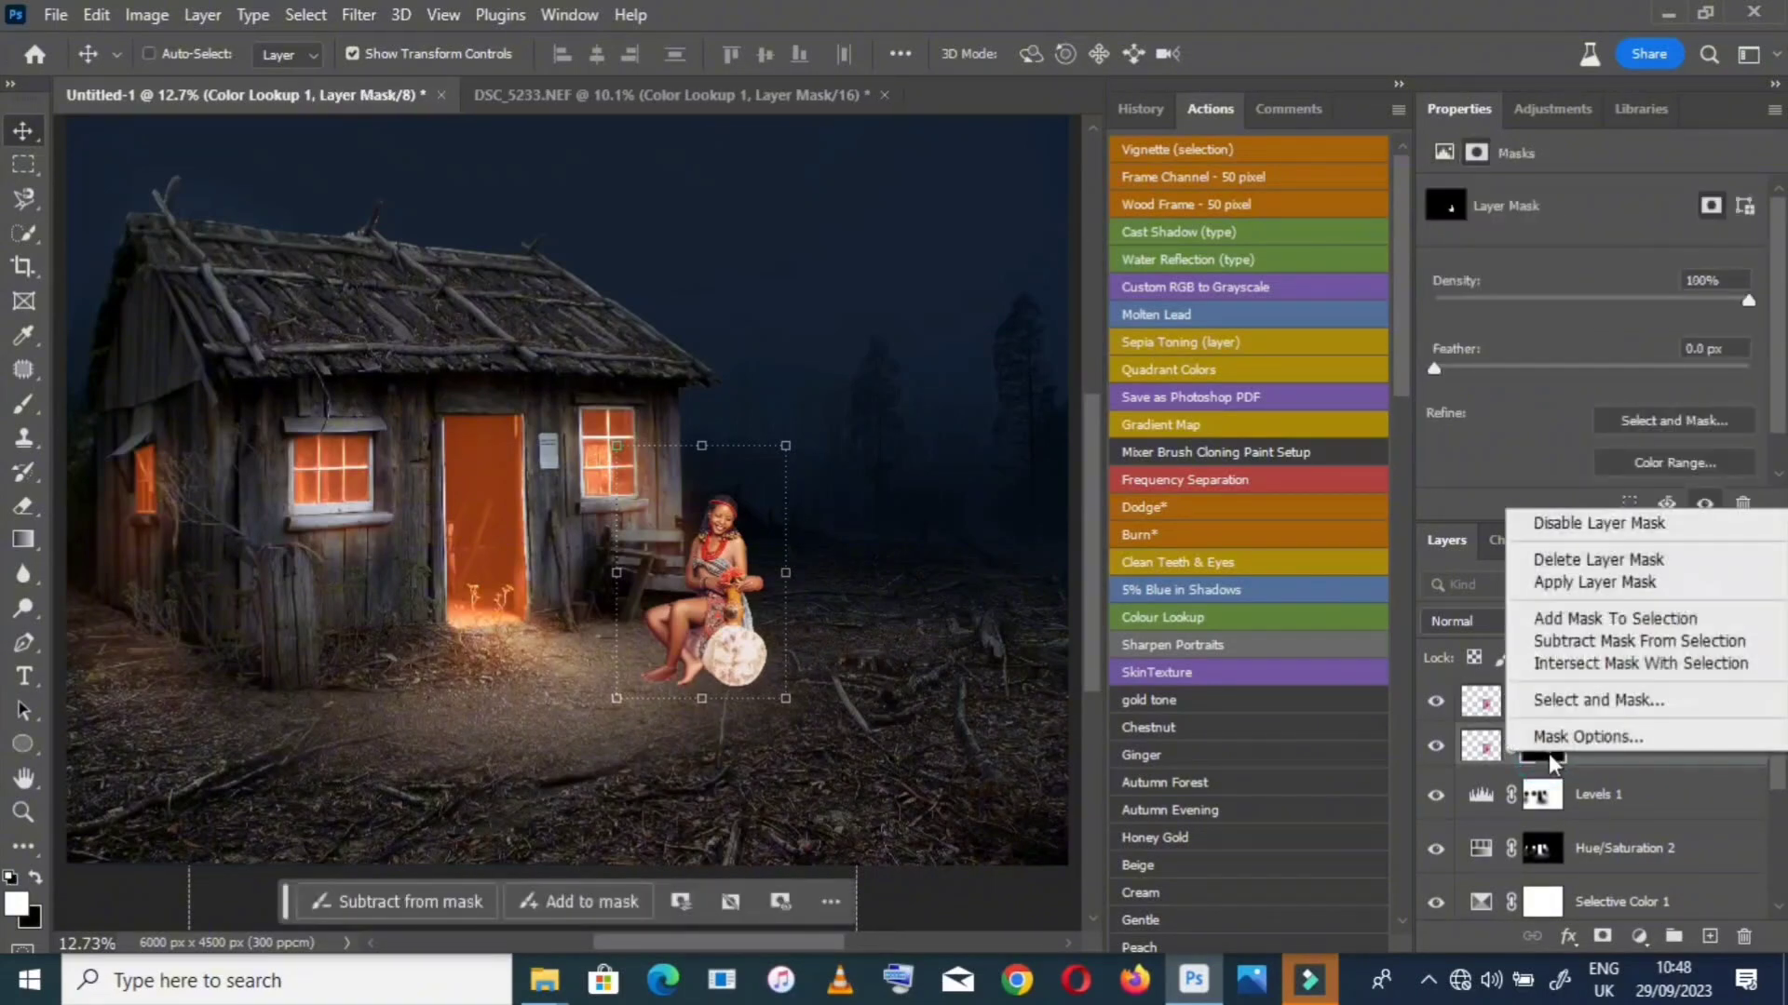
{"action": "left_click", "coordinate": [1613, 568]}
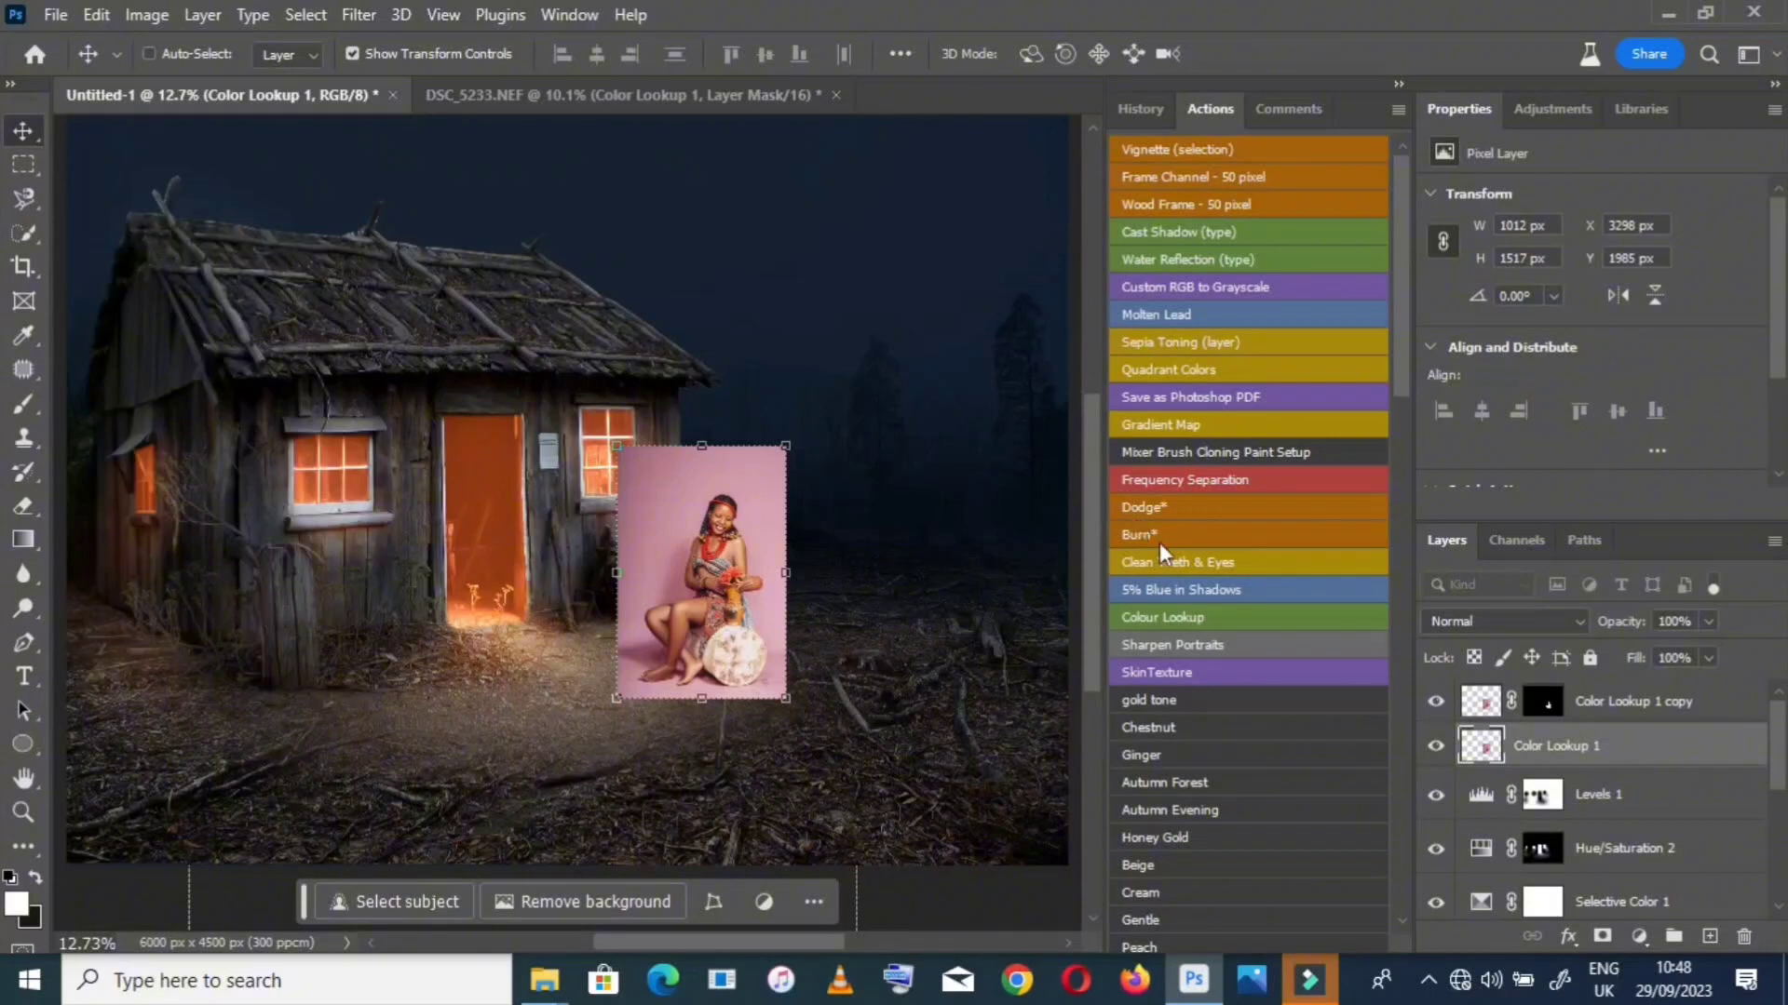
Add a Hue/Saturation adjustment clipped to the unmasked Color Lookup 1 layer, with saturation -100 and lightness -62
{"action": "left_click", "coordinate": [1636, 950]}
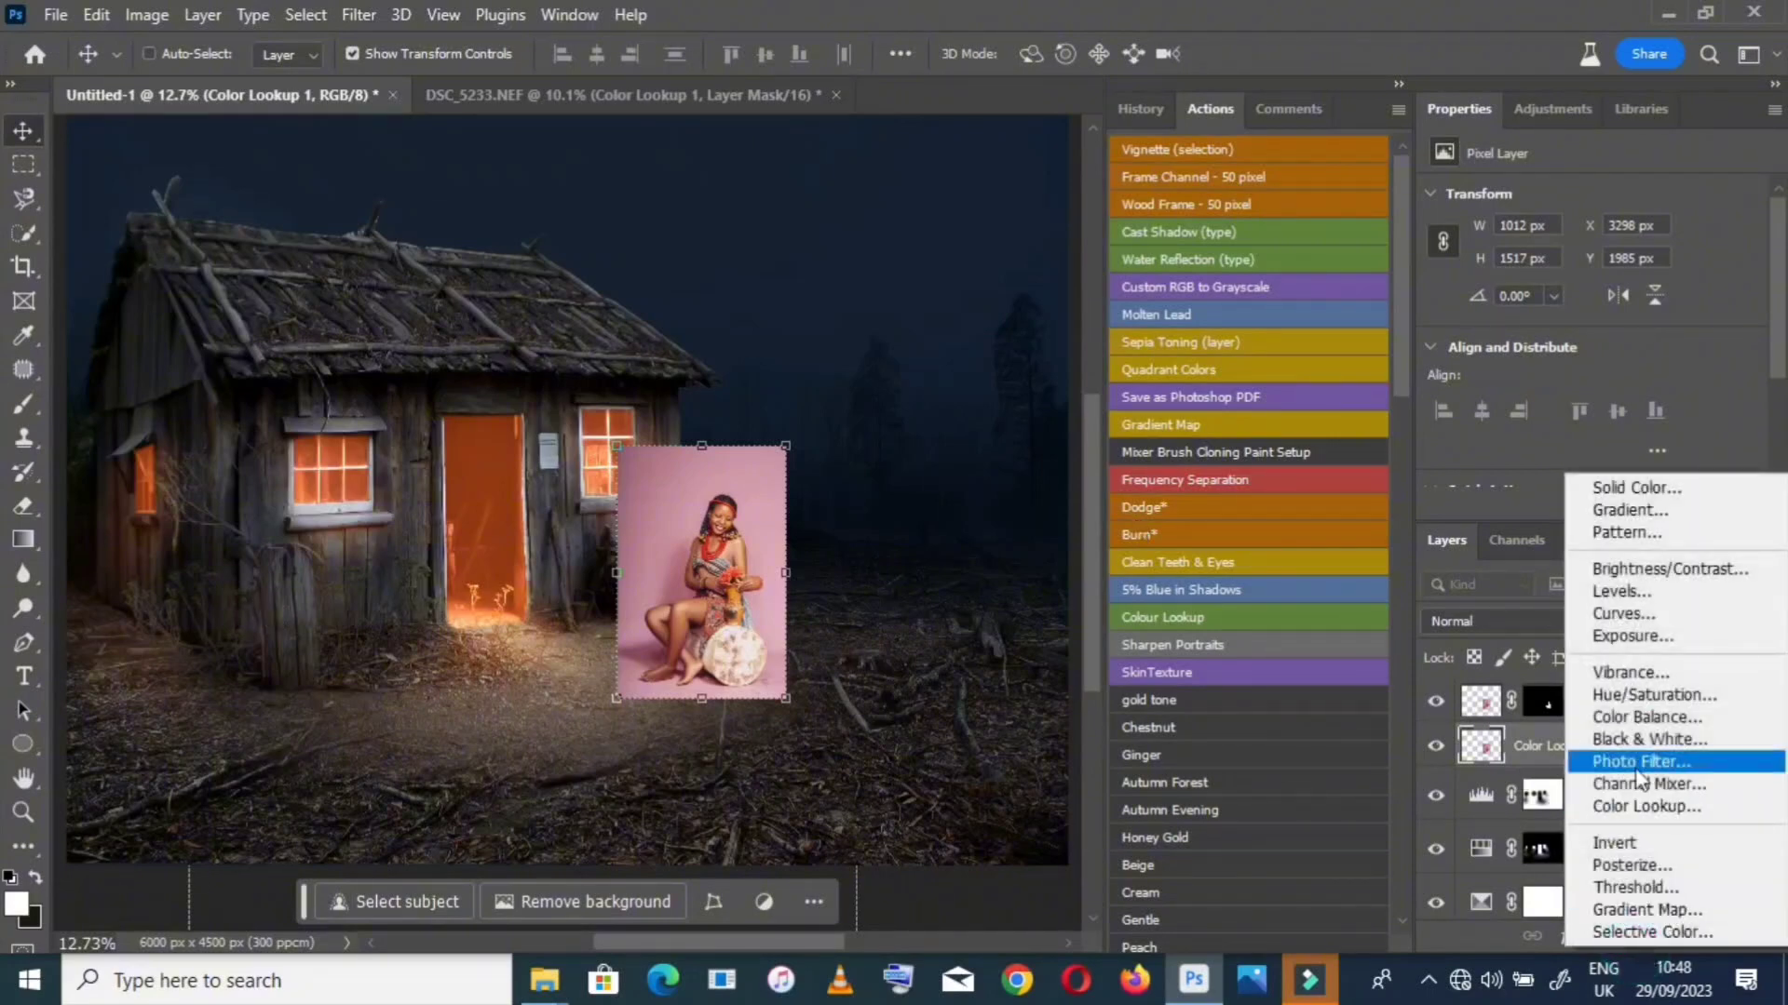
{"action": "left_click", "coordinate": [1625, 742]}
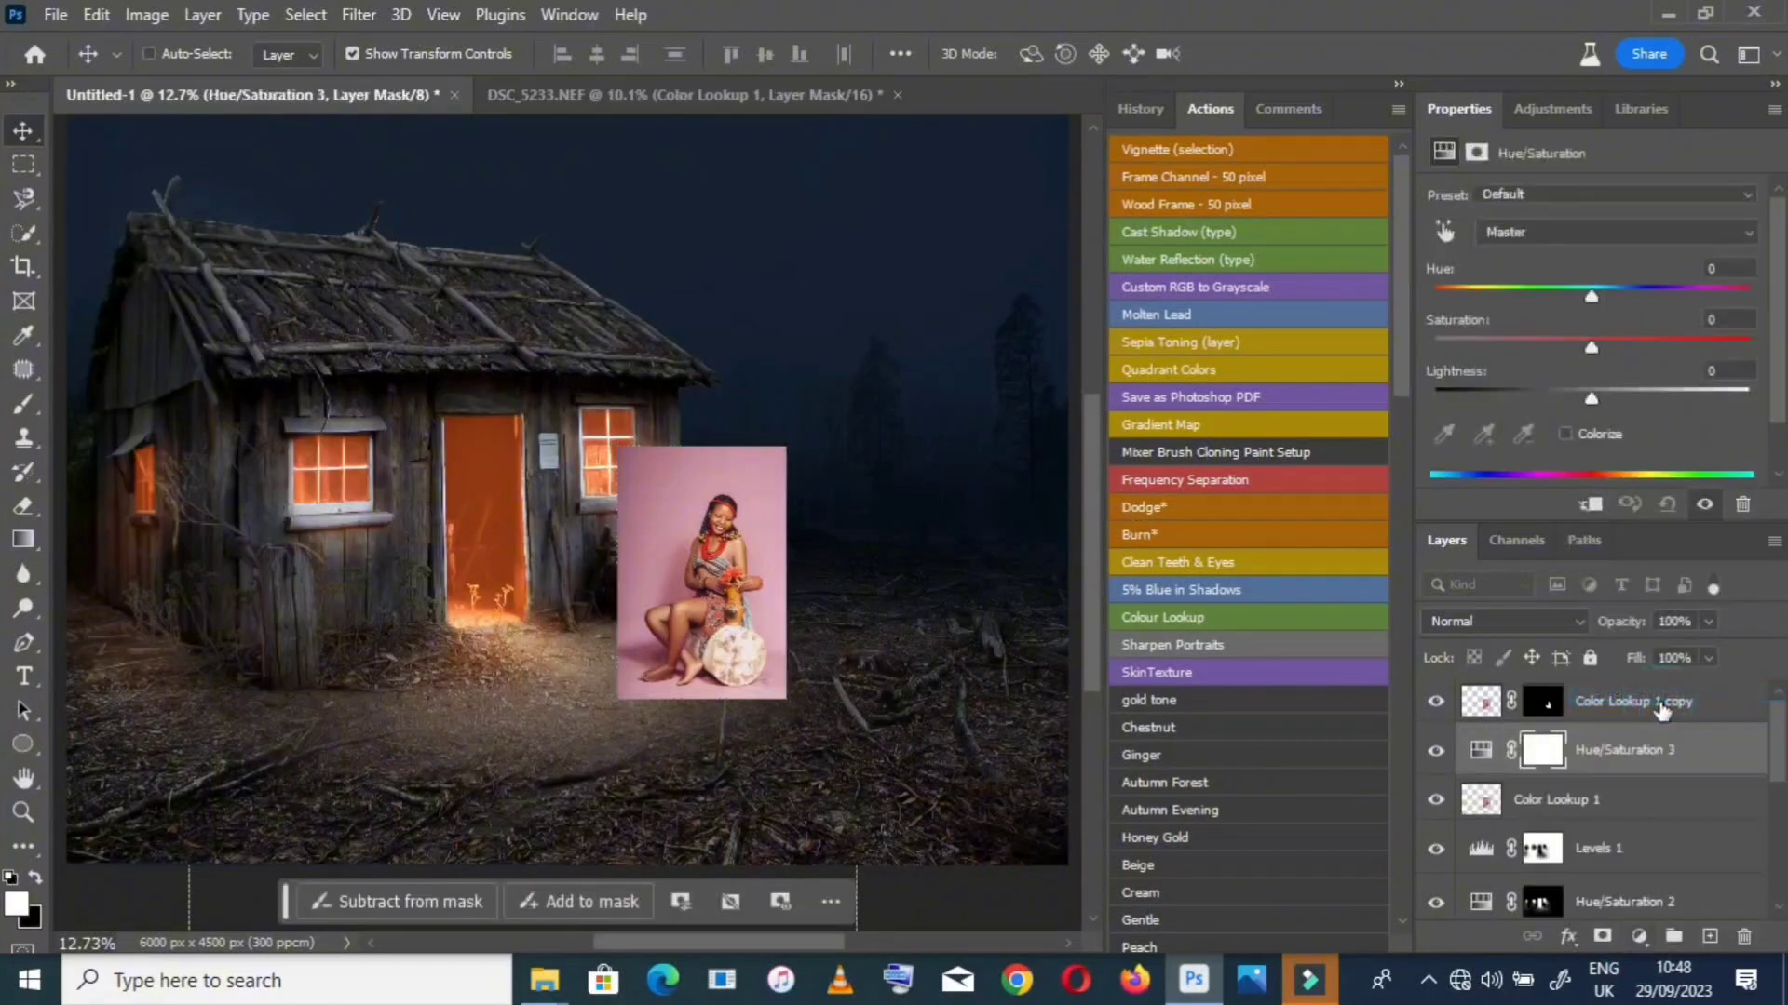
{"action": "right_click", "coordinate": [1700, 745]}
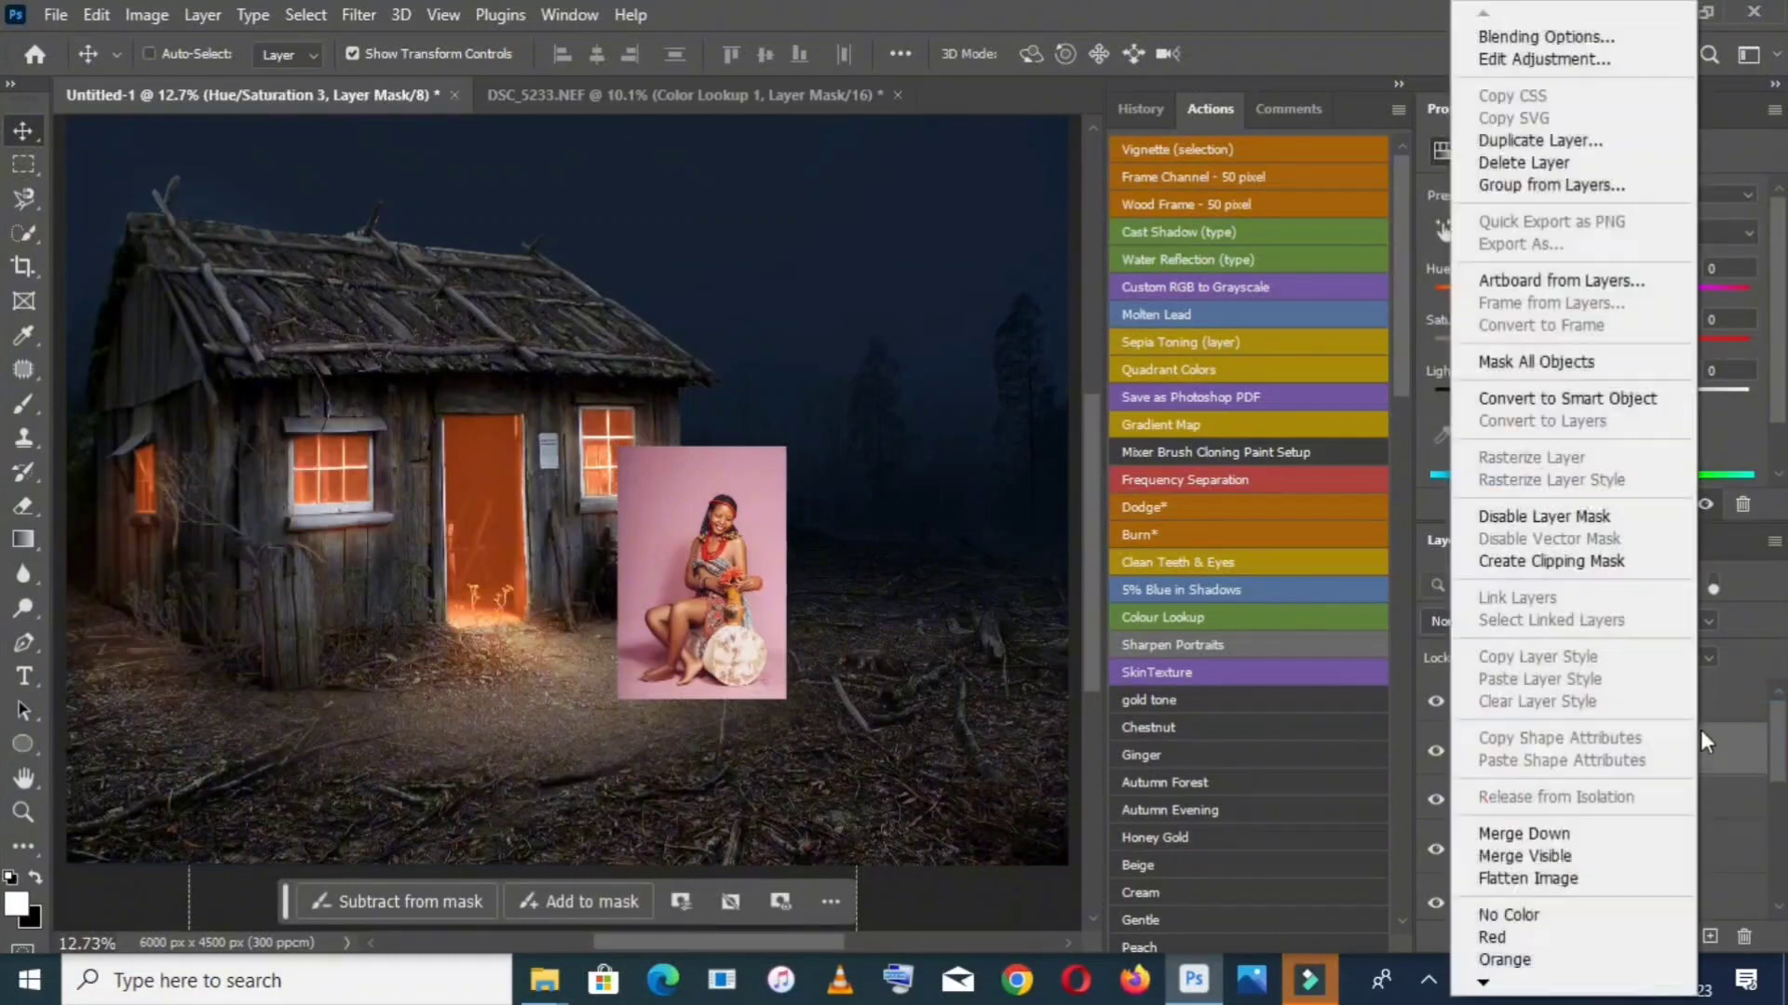
{"action": "left_click", "coordinate": [1635, 560]}
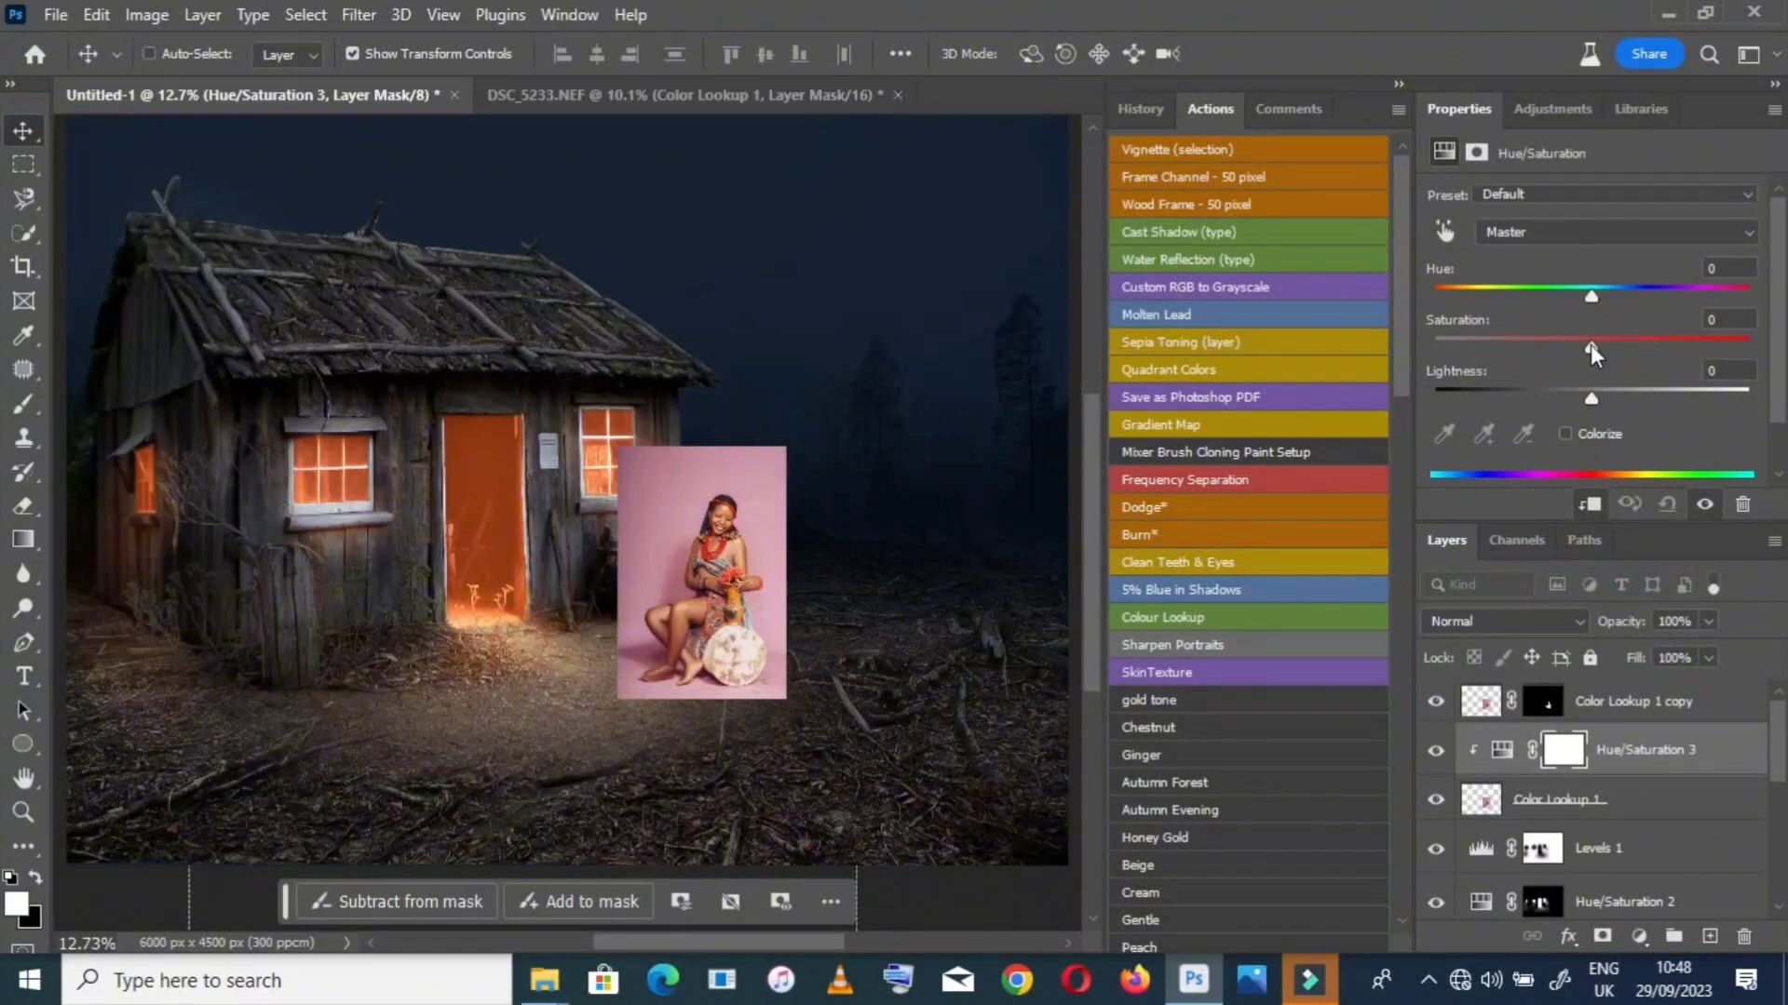
{"action": "left_click_drag", "start_coordinate": [1590, 344], "coordinate": [1545, 337]}
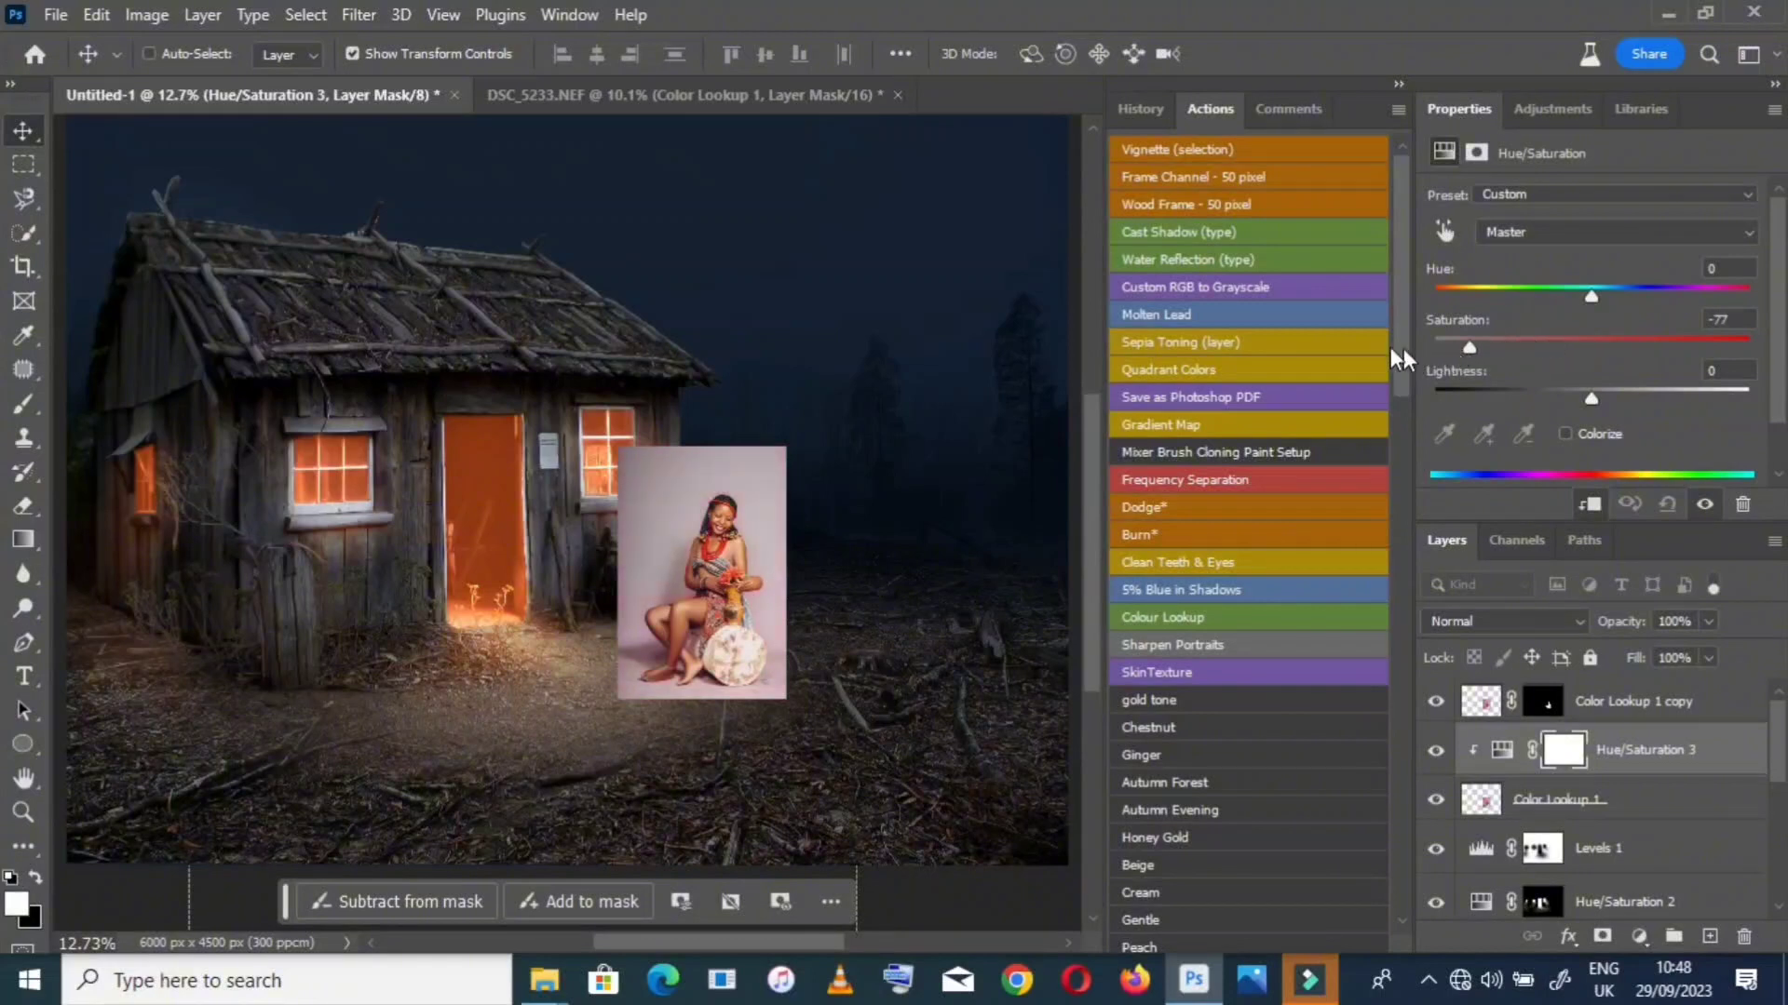
{"action": "left_click_drag", "start_coordinate": [1359, 344], "coordinate": [1436, 346]}
{"action": "left_click_drag", "start_coordinate": [1590, 404], "coordinate": [1506, 400]}
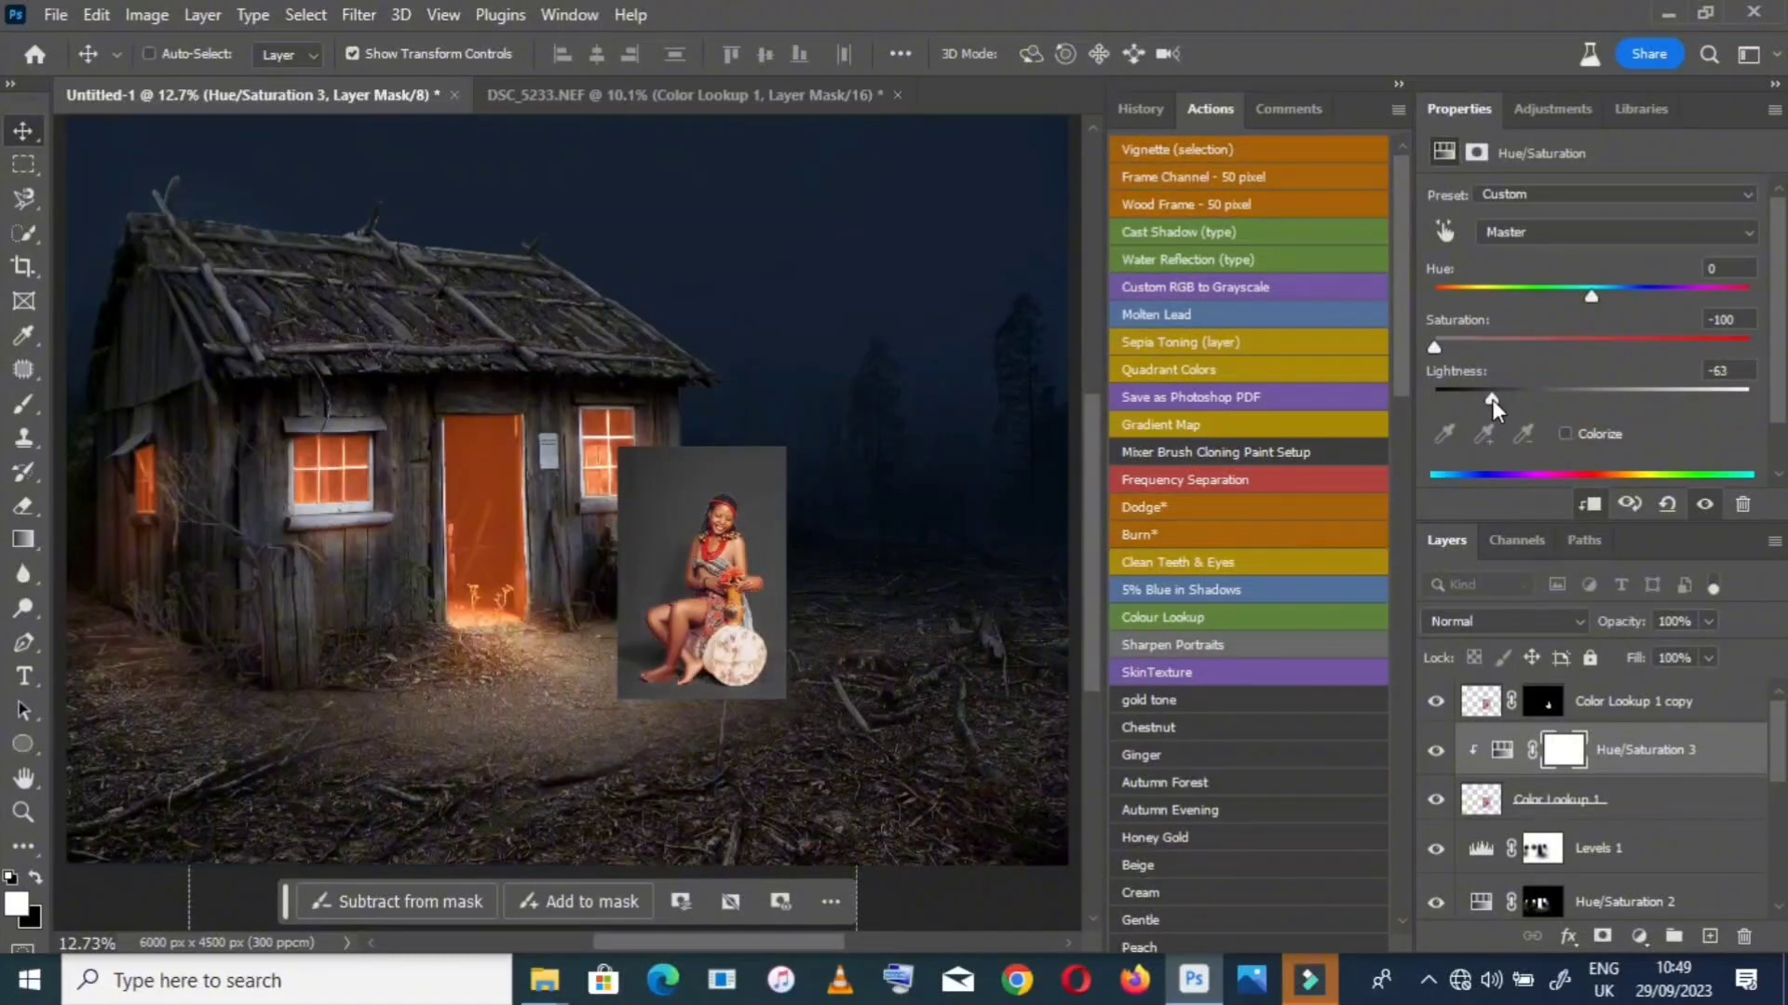
{"action": "mouse_move", "coordinate": [1491, 399]}
{"action": "left_mouse_down"}
{"action": "mouse_move", "coordinate": [1448, 397]}
{"action": "mouse_move", "coordinate": [1523, 398]}
{"action": "mouse_move", "coordinate": [1493, 398]}
{"action": "left_mouse_up"}
Try Multiply on the Hue/Saturation 3 adjustment, and set the unmasked Color Lookup 1 layer's blend mode to Overlay
{"action": "left_click", "coordinate": [22, 811]}
{"action": "left_click", "coordinate": [740, 643]}
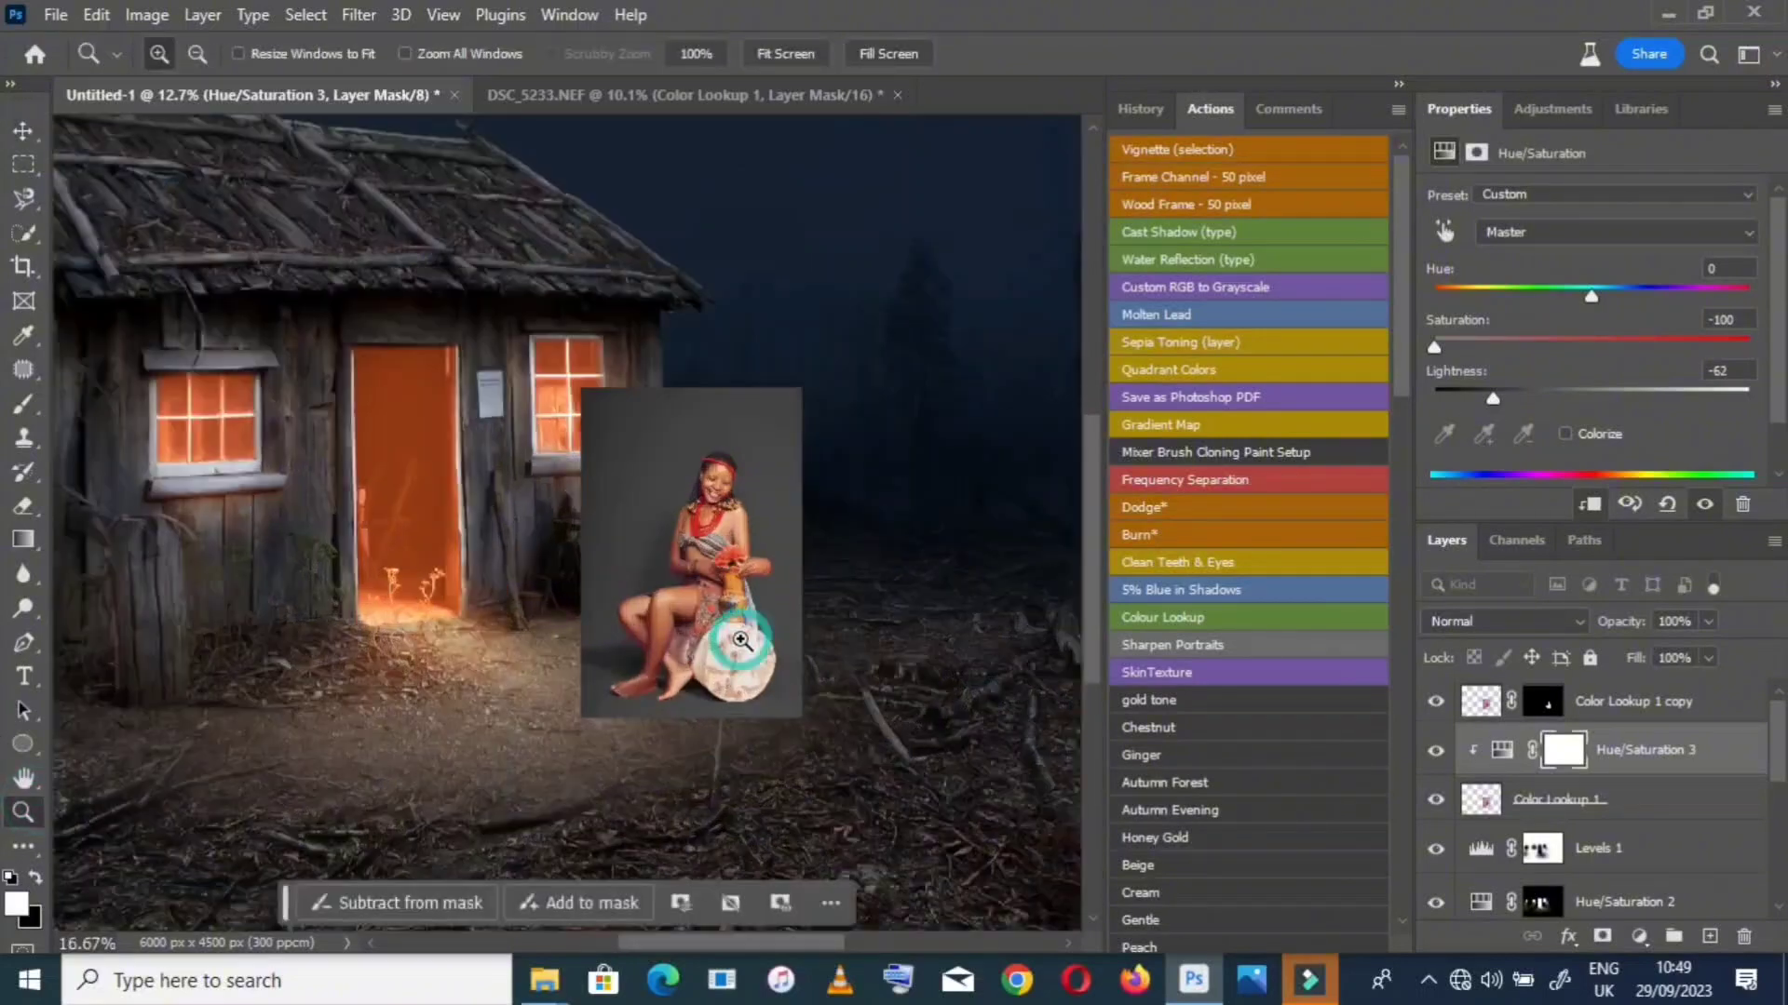
{"action": "left_click", "coordinate": [742, 641]}
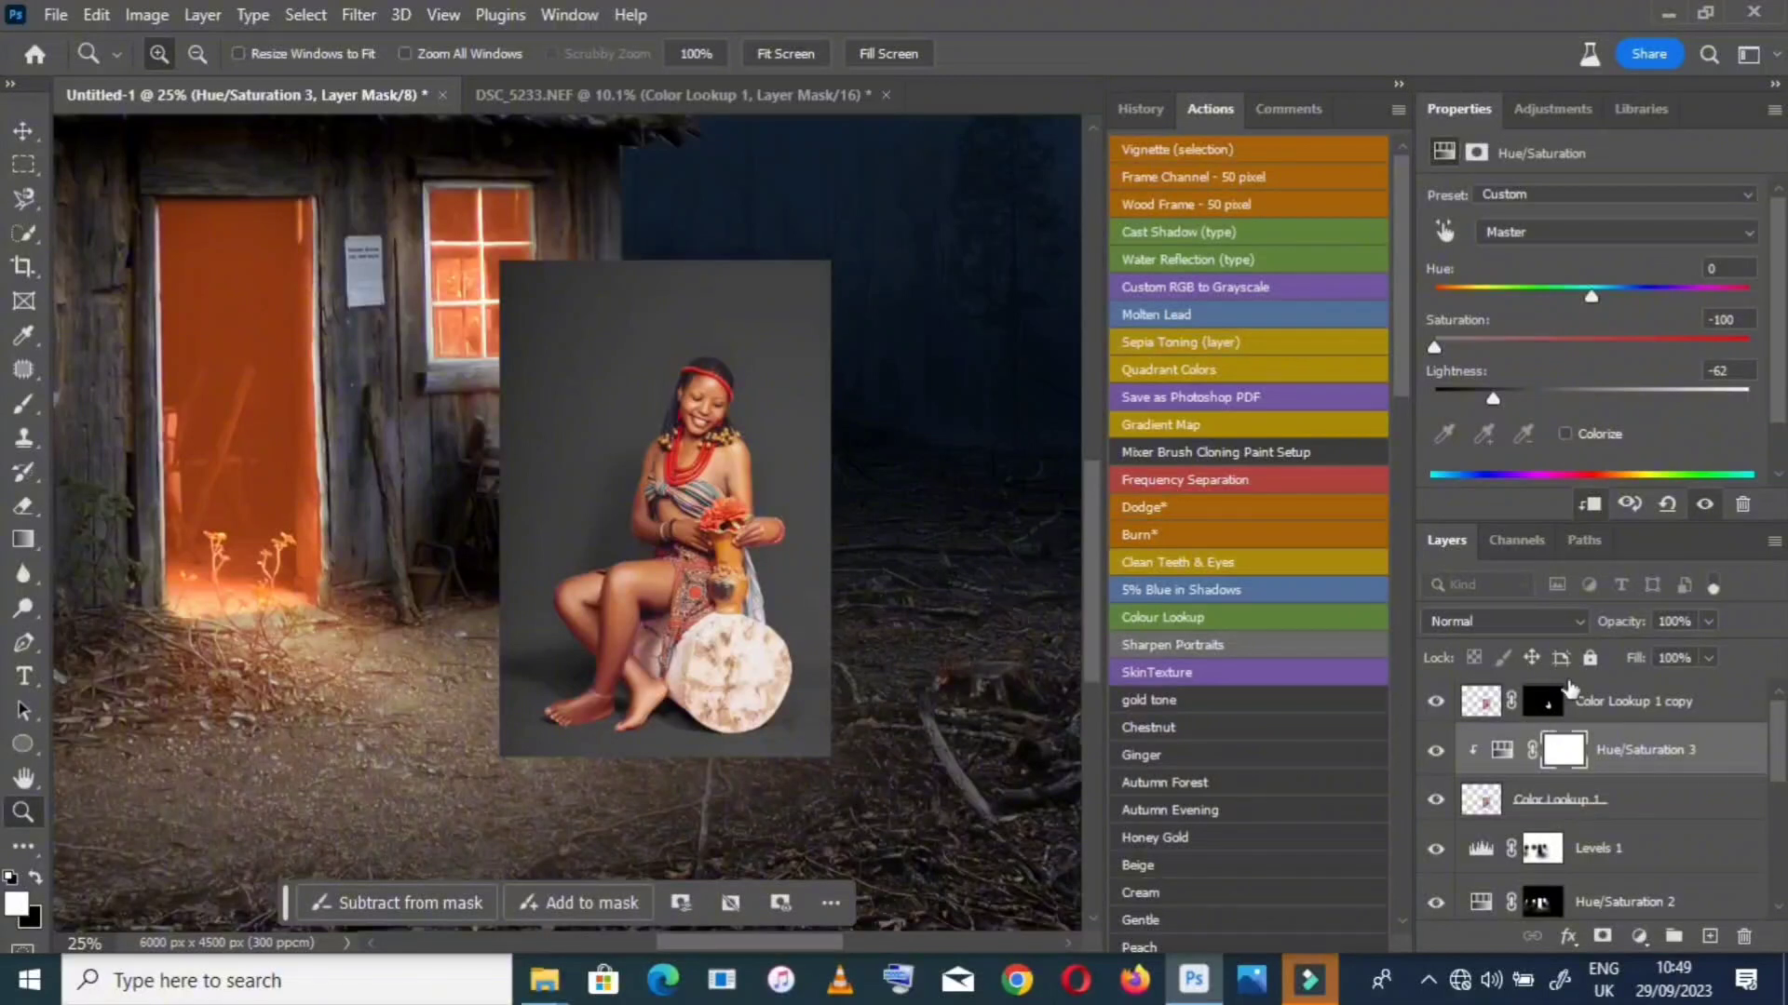
{"action": "left_click", "coordinate": [1482, 618]}
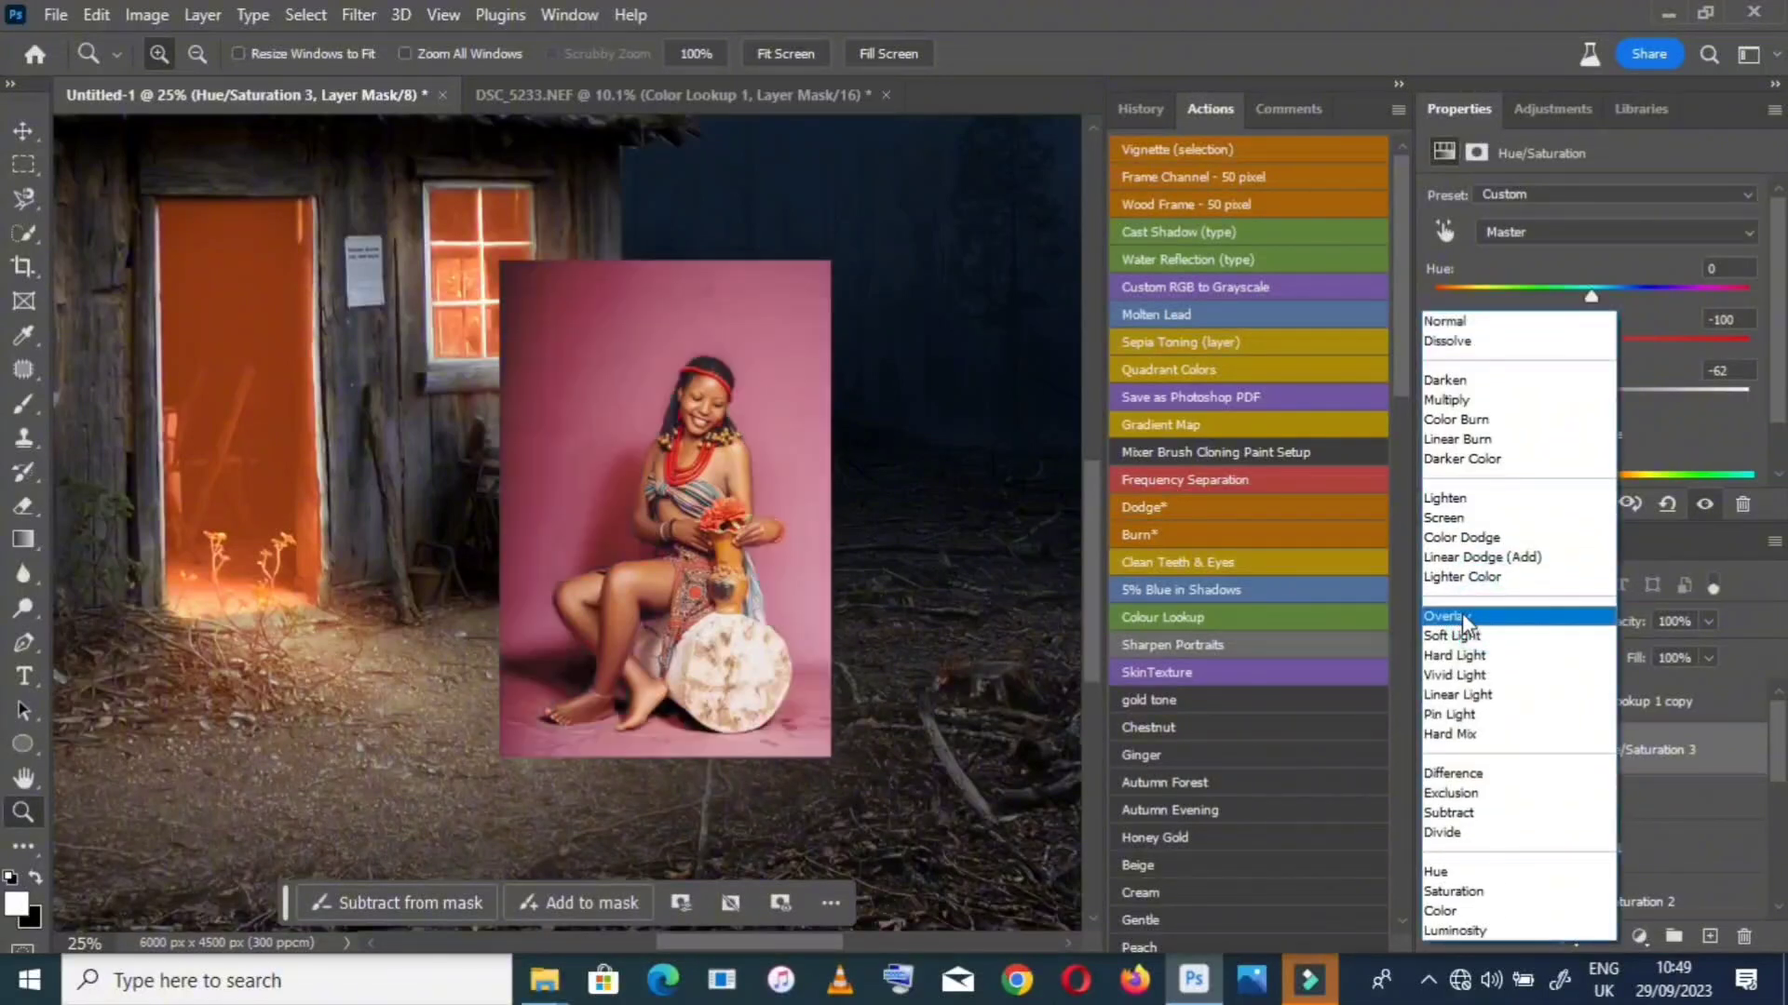
{"action": "left_click", "coordinate": [1449, 400]}
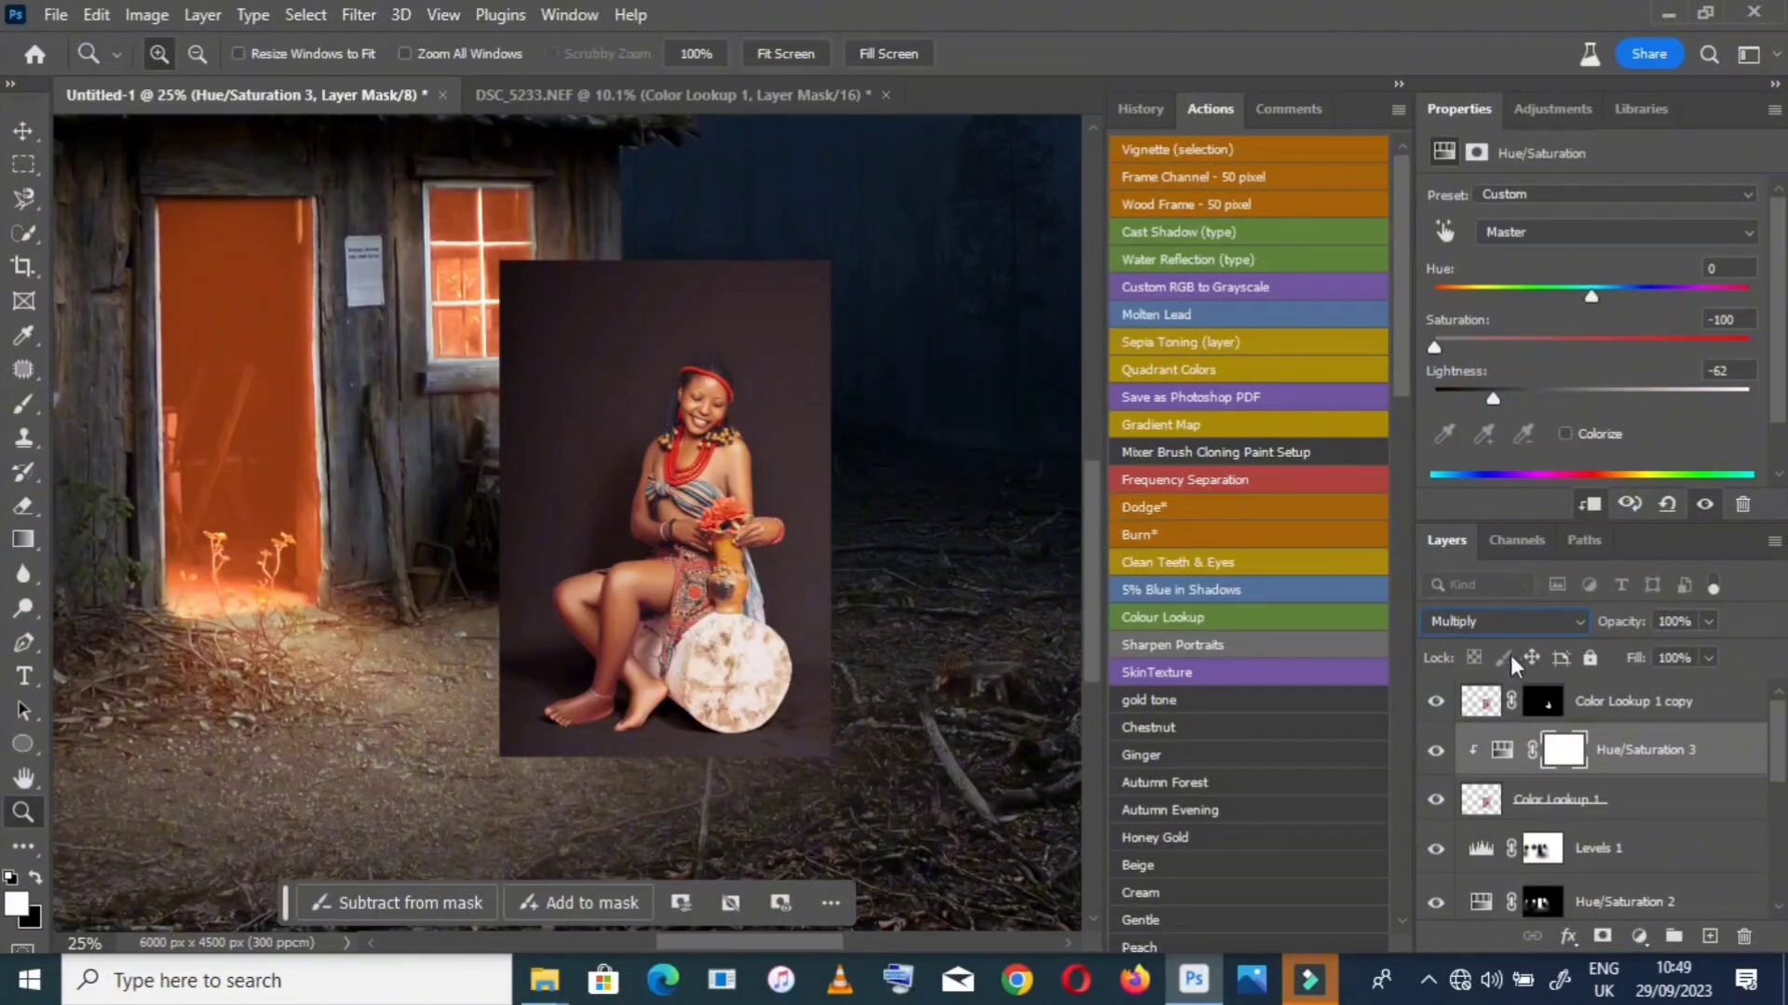
{"action": "left_click", "coordinate": [1503, 623]}
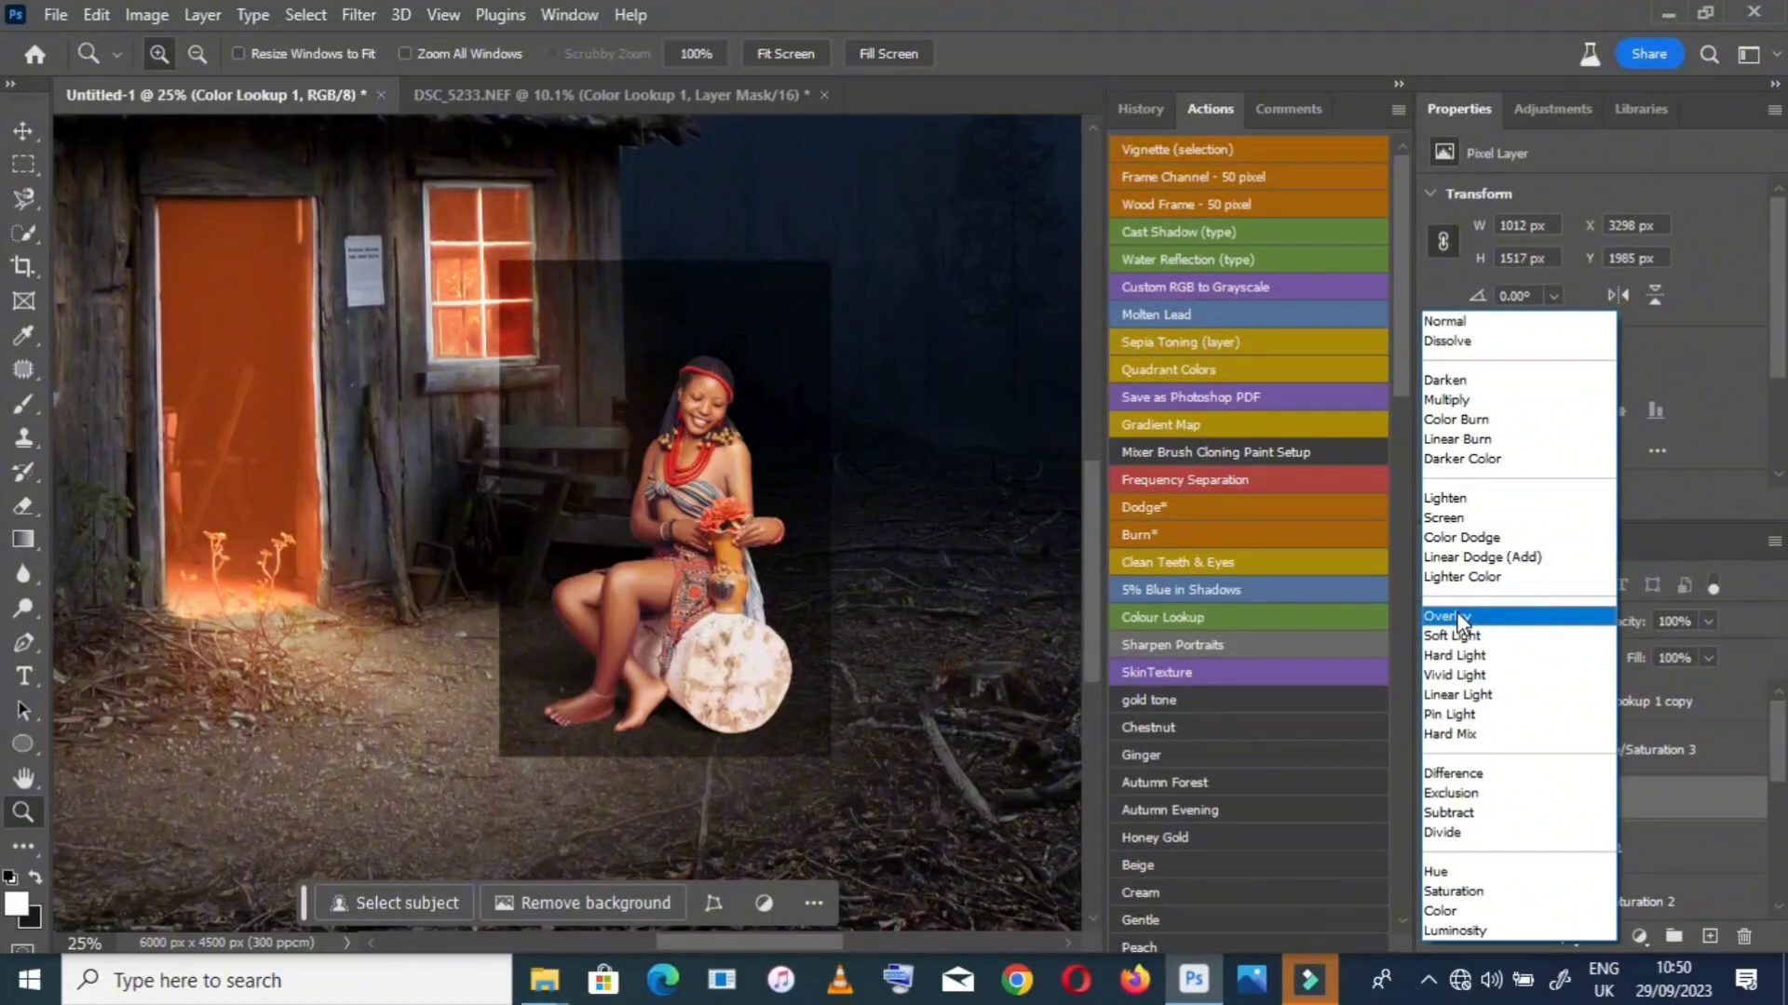
{"action": "left_click", "coordinate": [1458, 617]}
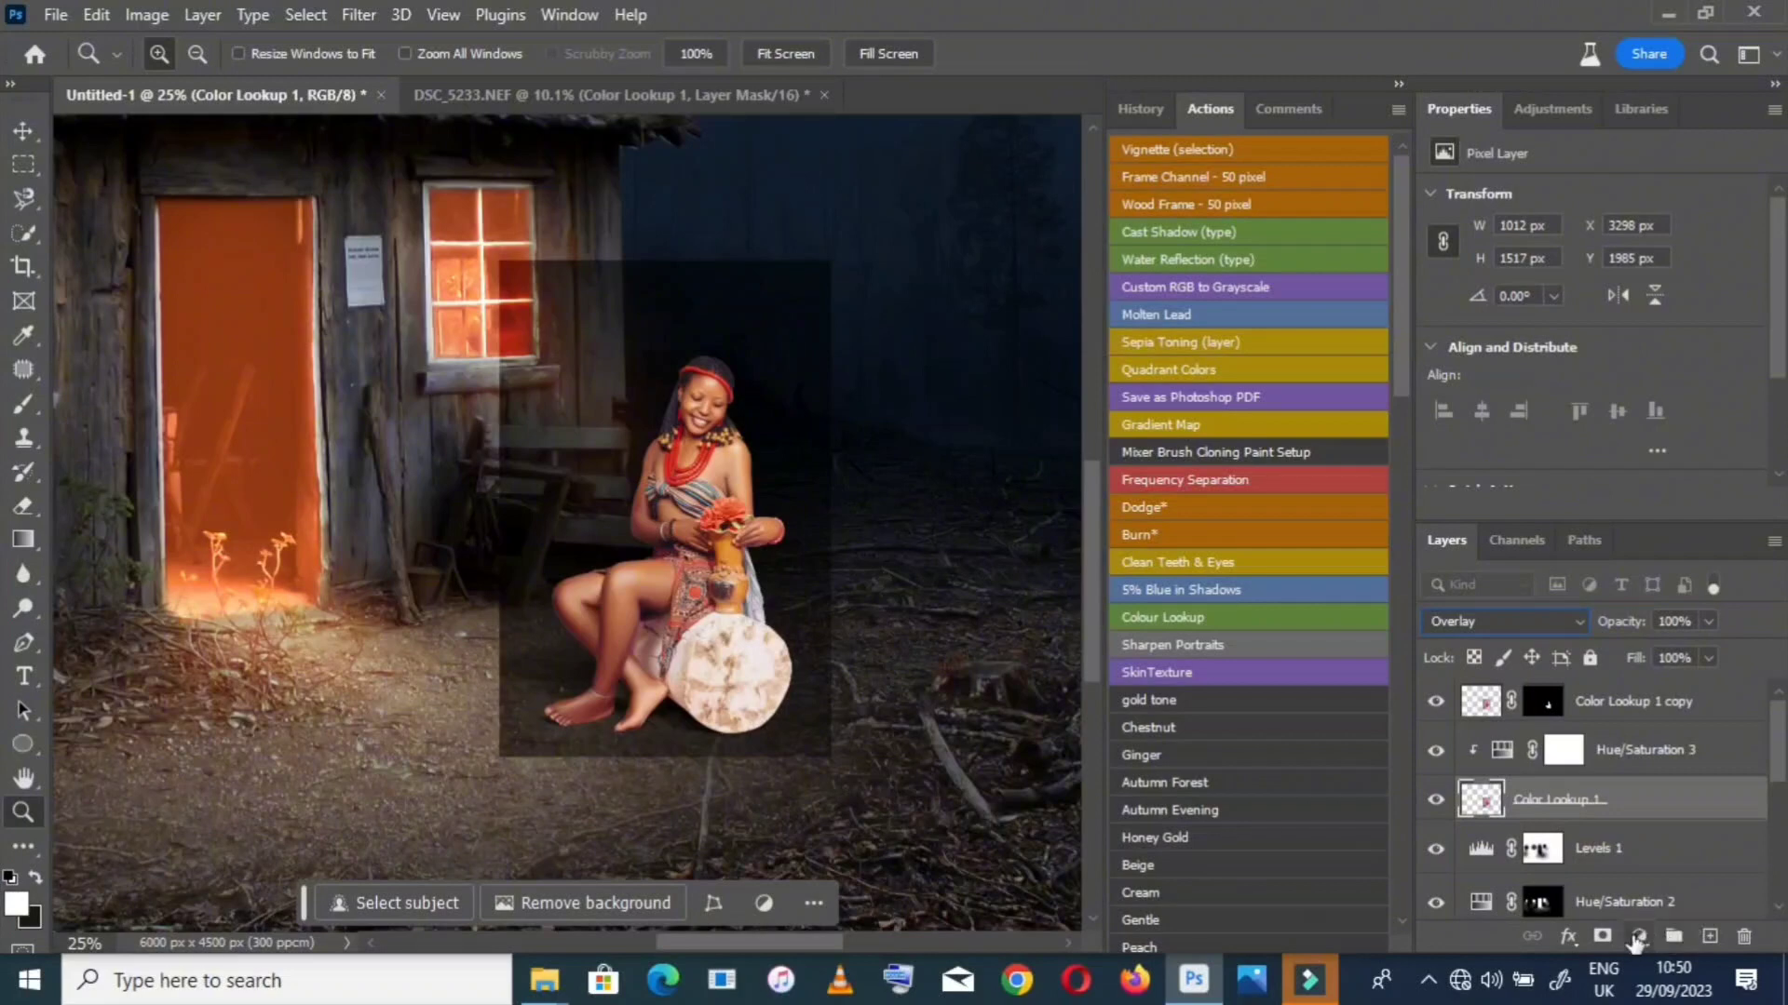
Add a clipped Brightness/Contrast adjustment above Hue/Saturation 3 and set its brightness to 104
{"action": "left_click", "coordinate": [1687, 758]}
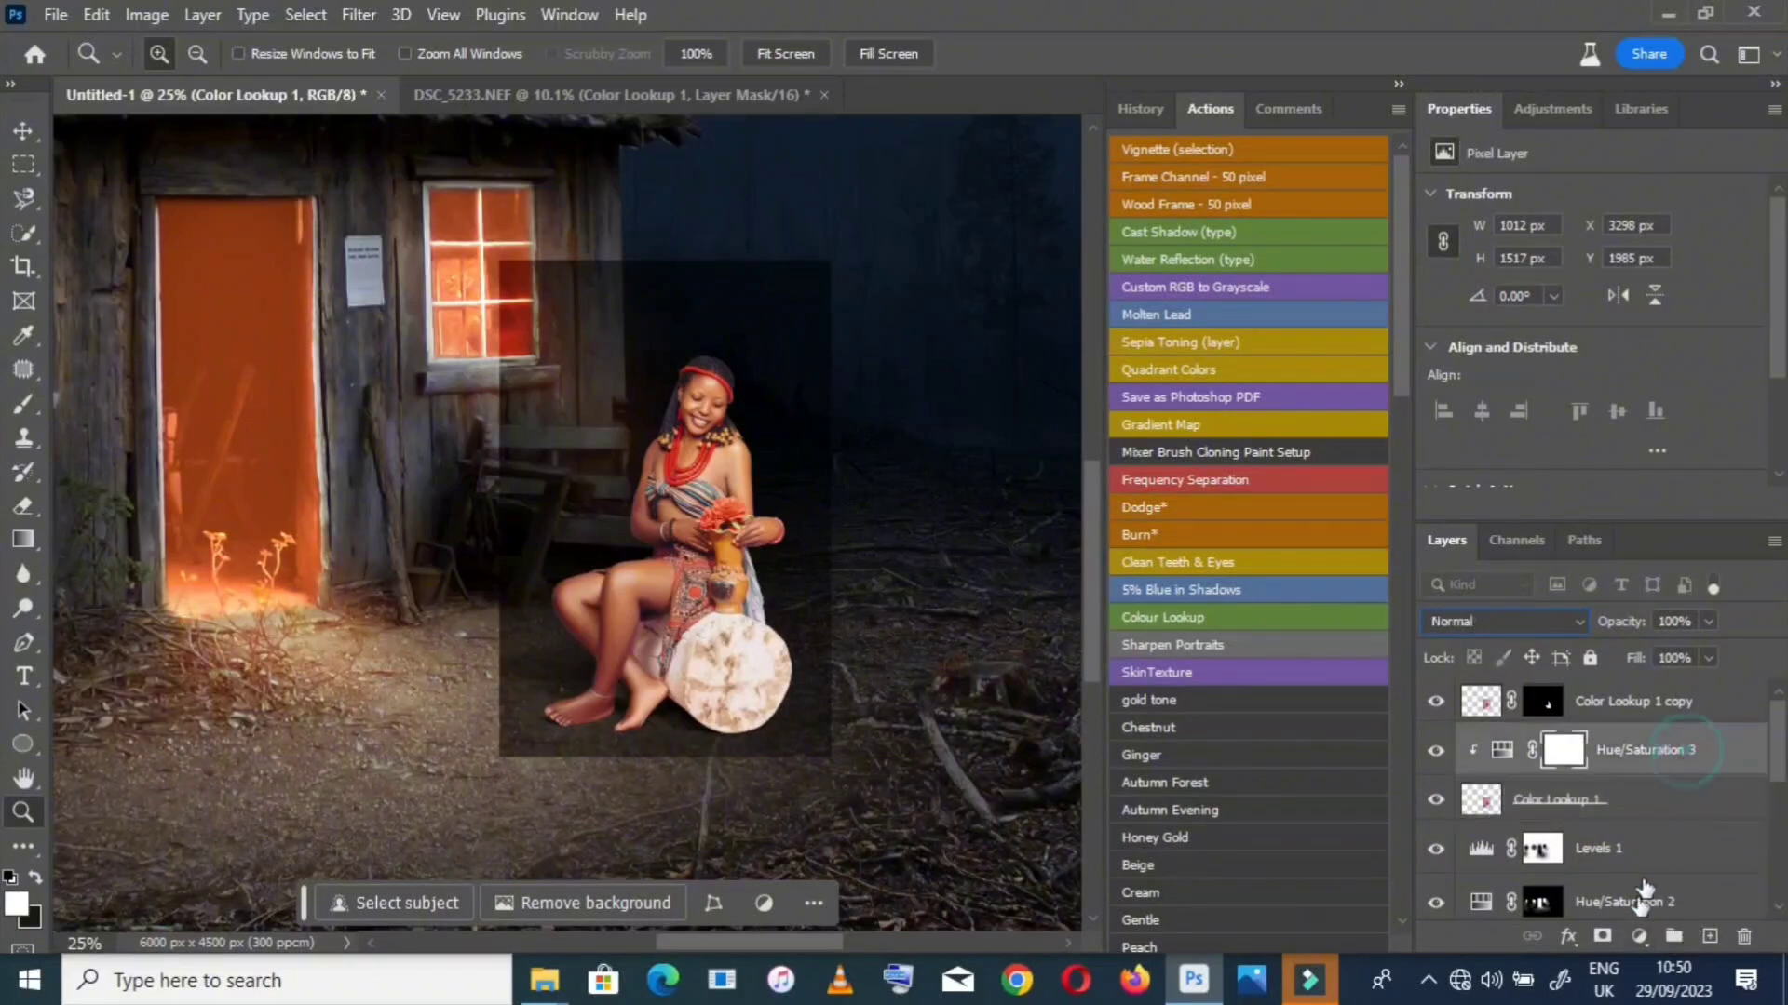
{"action": "left_click", "coordinate": [1639, 936]}
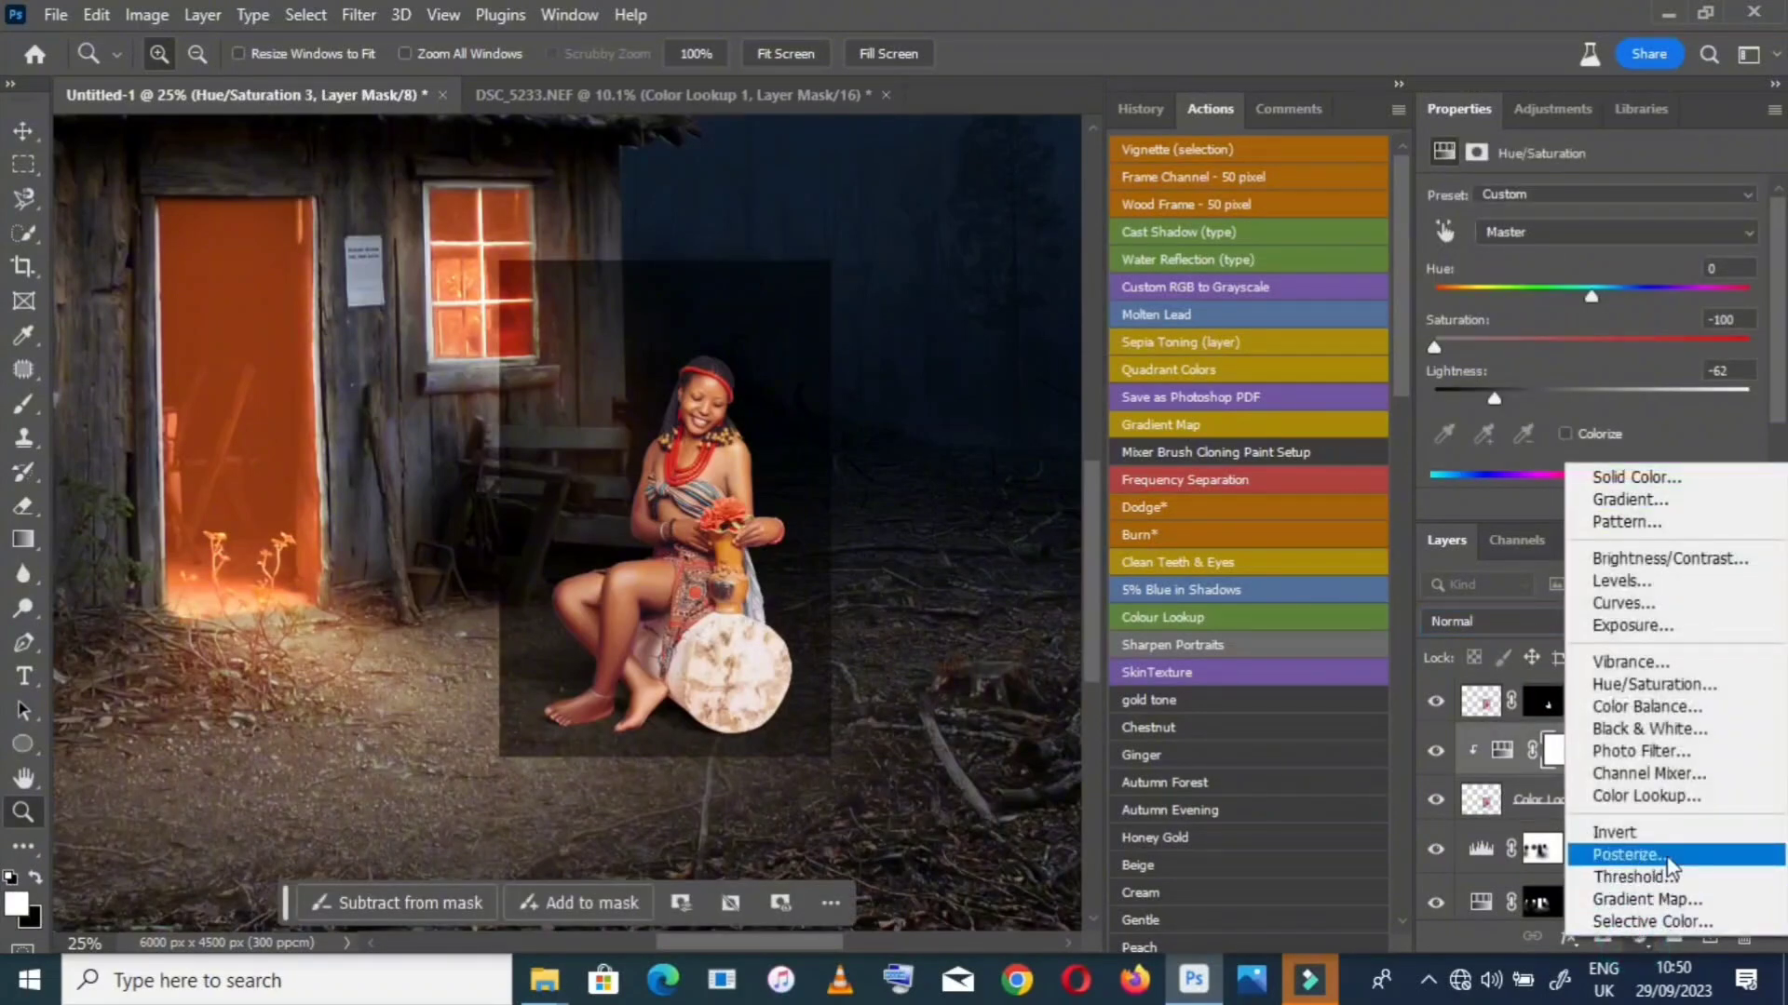
{"action": "left_click", "coordinate": [1674, 558]}
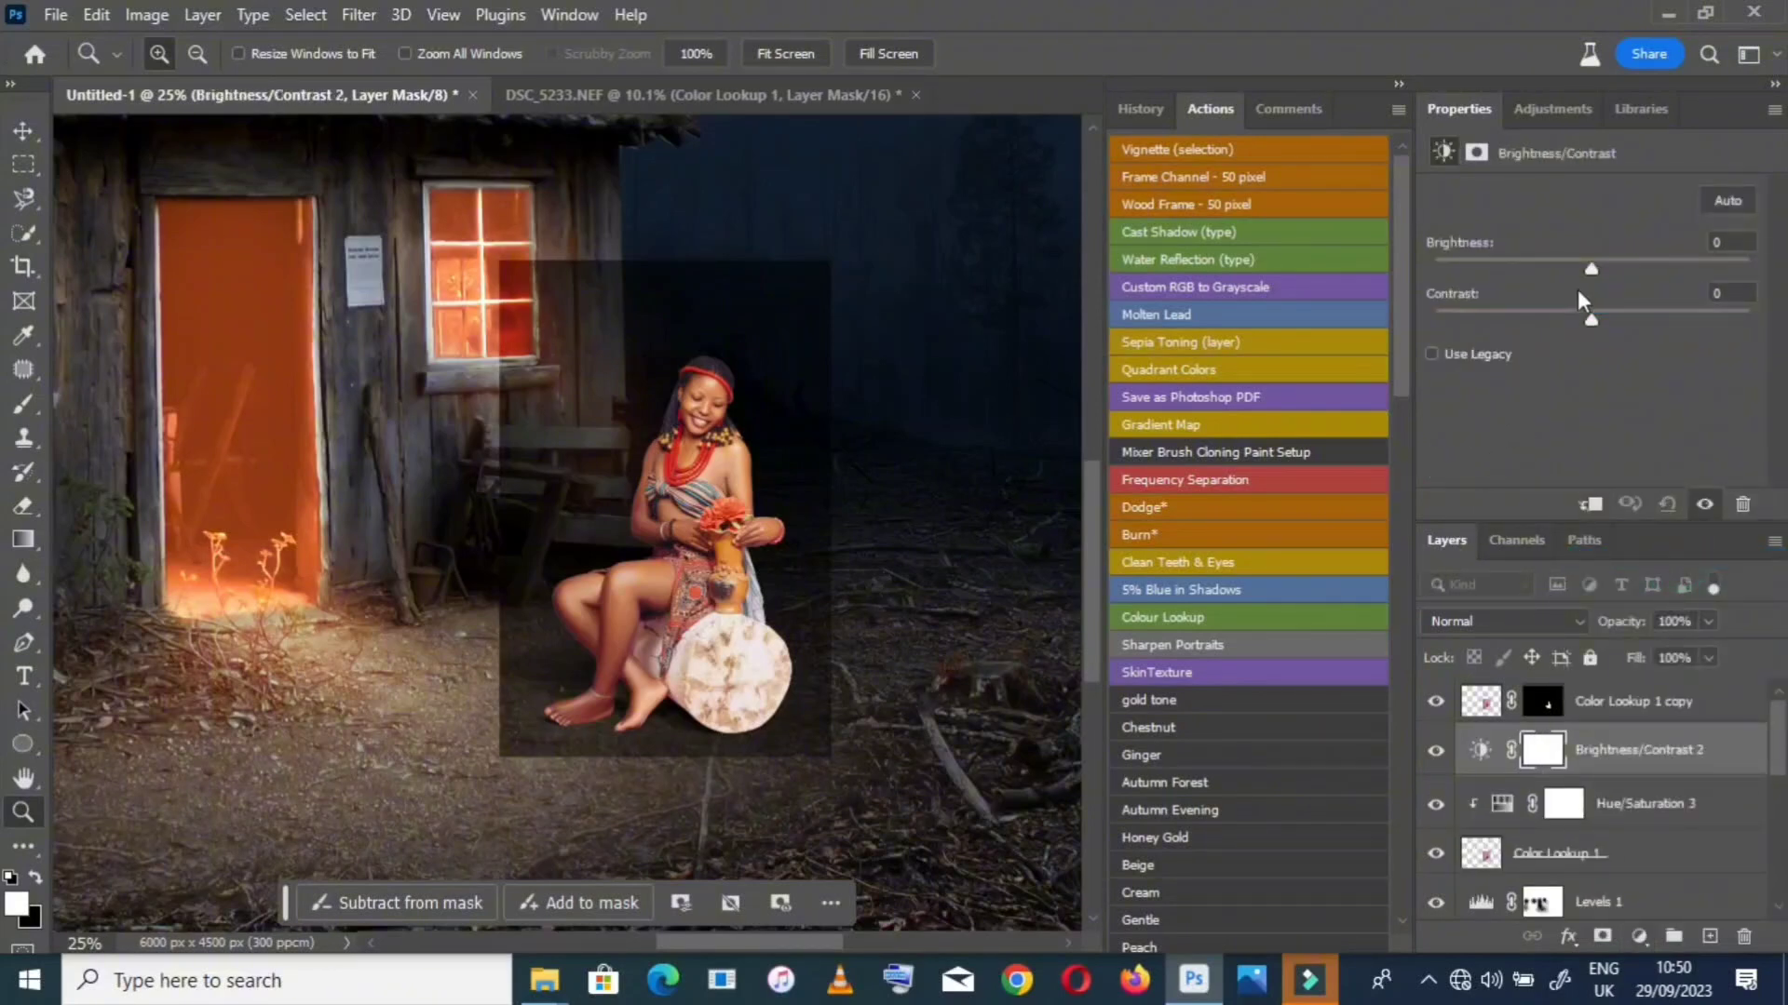
{"action": "left_click_drag", "start_coordinate": [1590, 271], "coordinate": [1549, 270]}
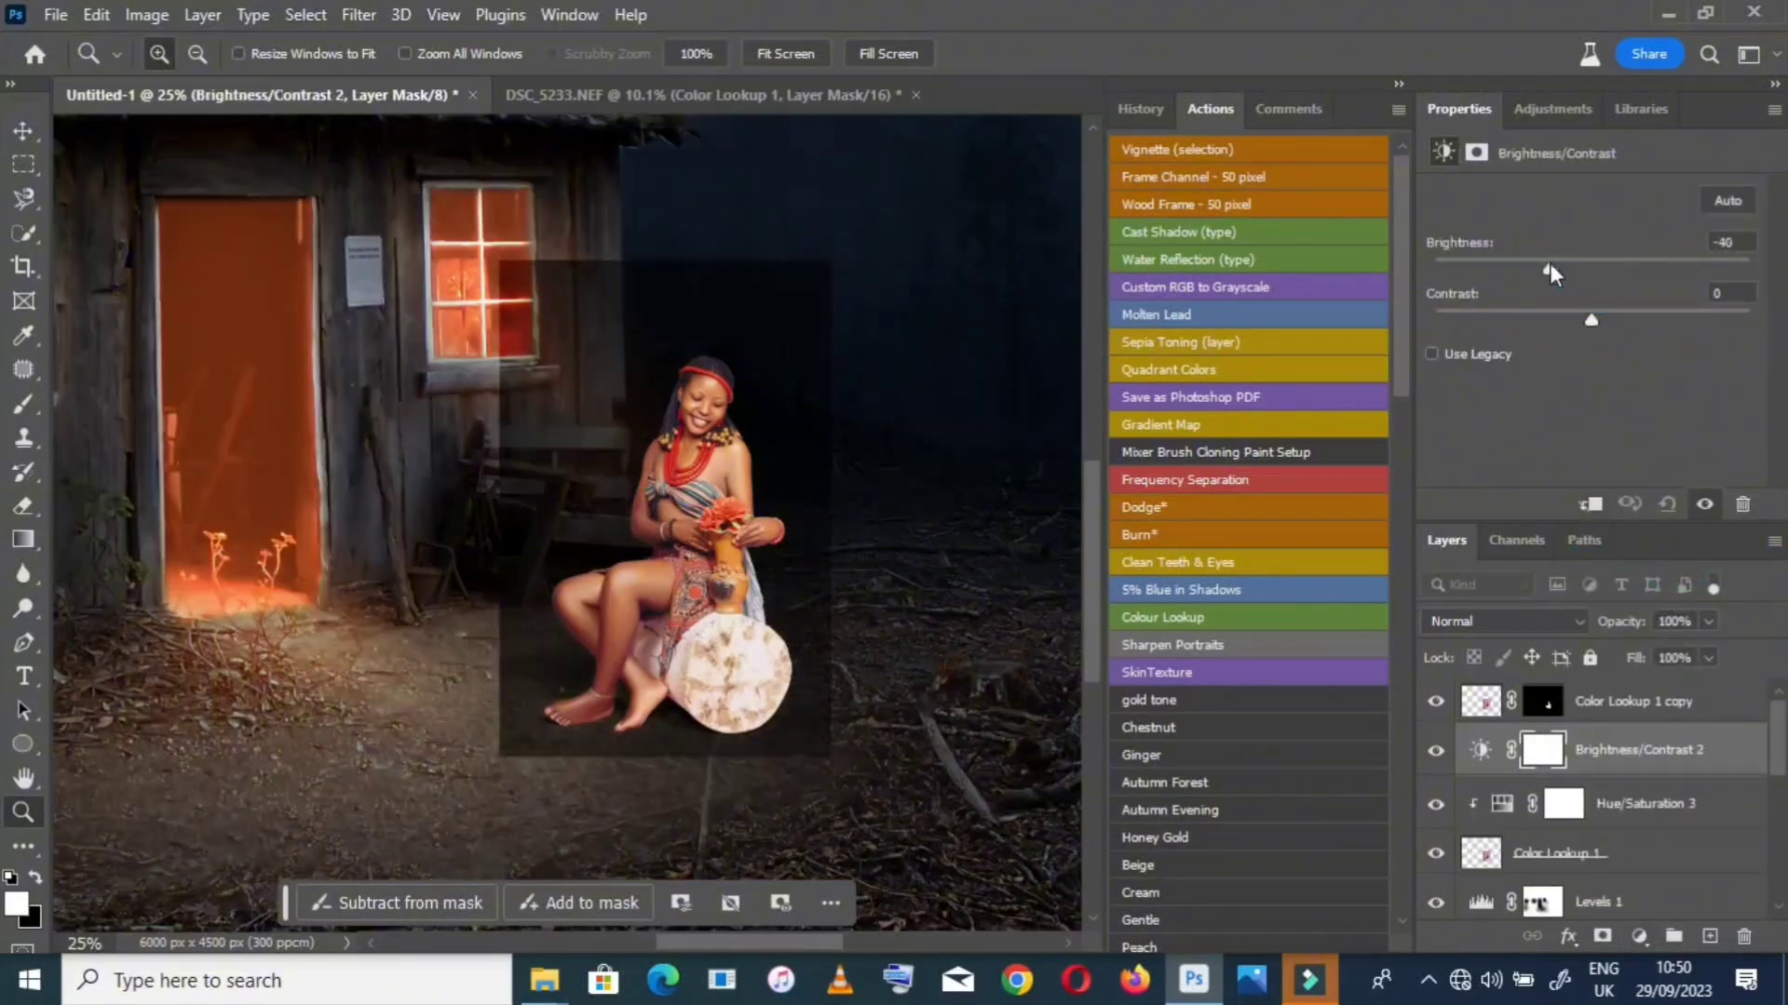
{"action": "right_click", "coordinate": [1725, 726]}
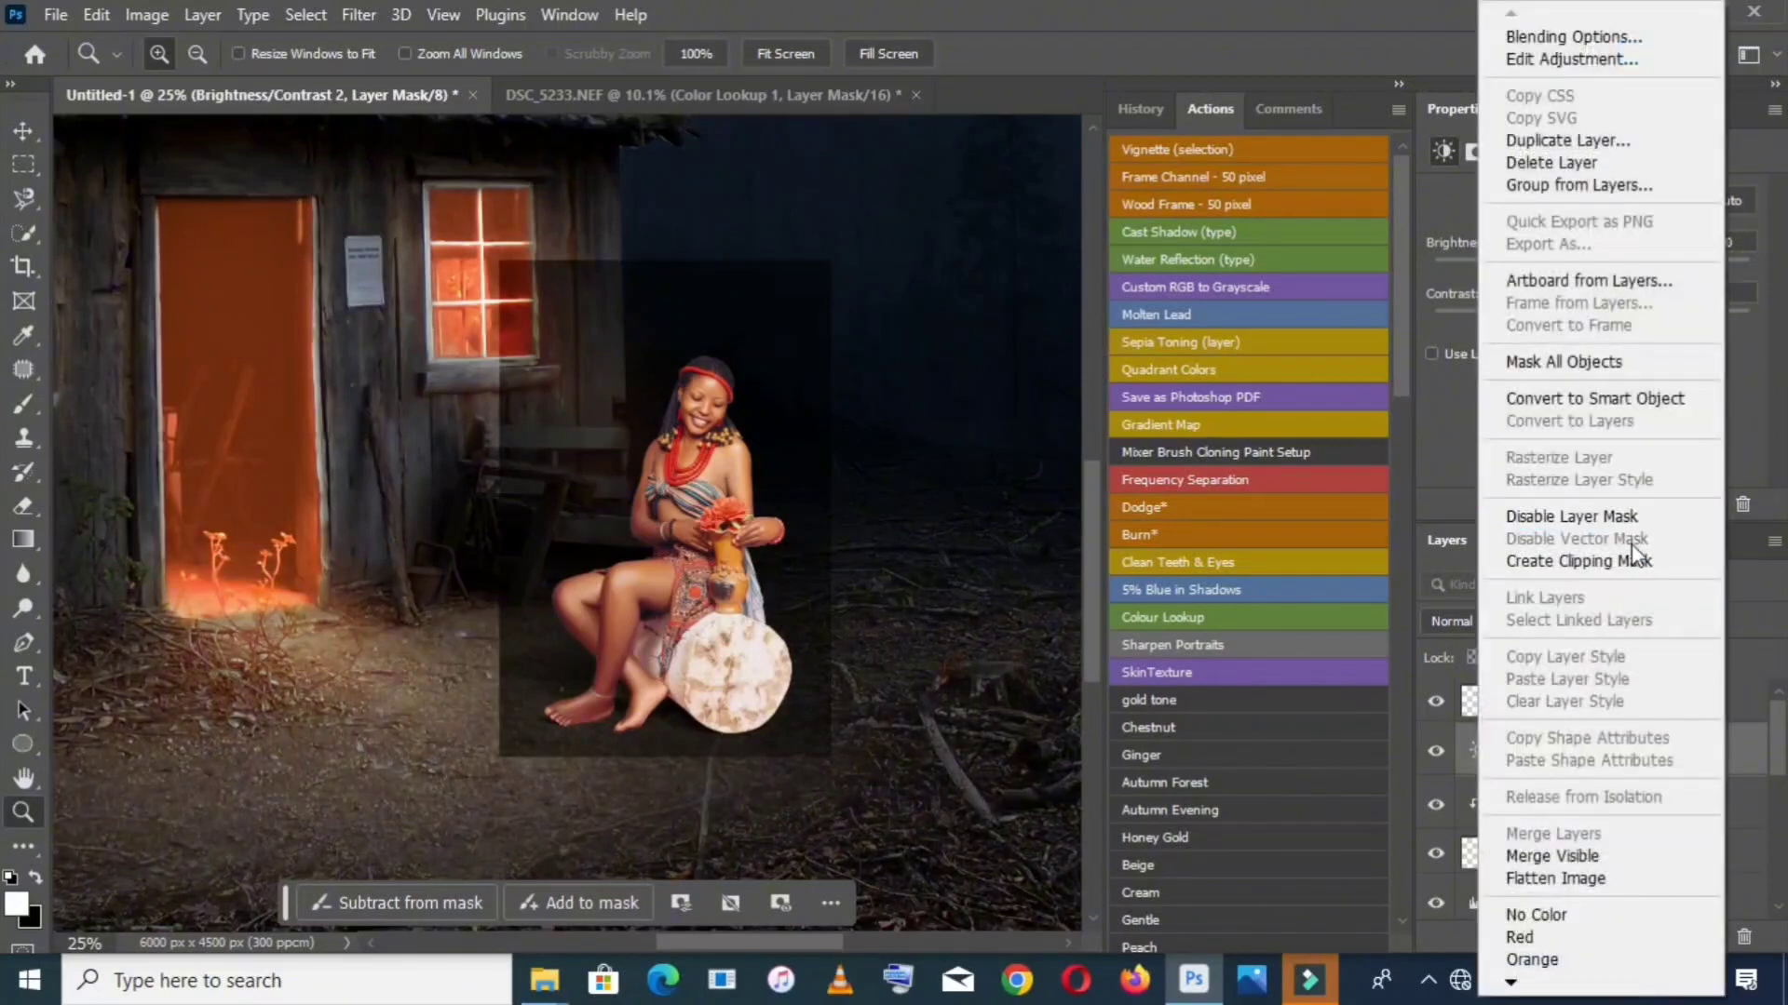
{"action": "left_click", "coordinate": [1631, 559]}
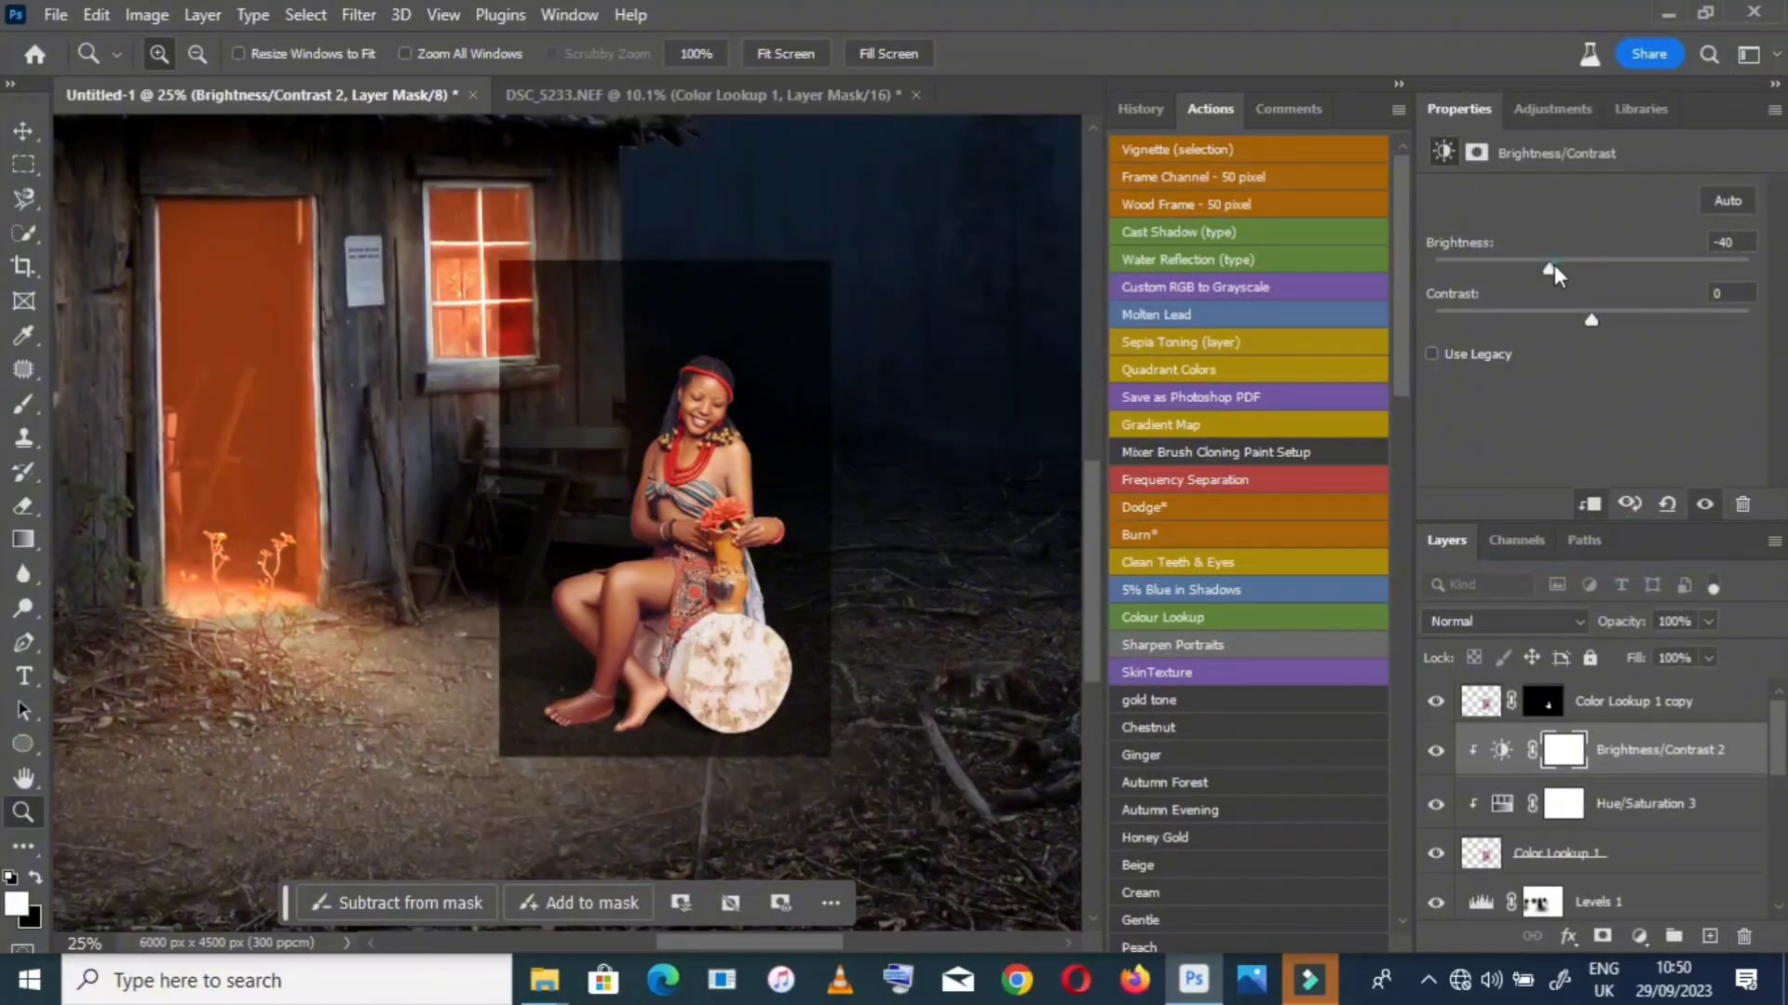
{"action": "left_click_drag", "start_coordinate": [1550, 269], "coordinate": [1680, 276]}
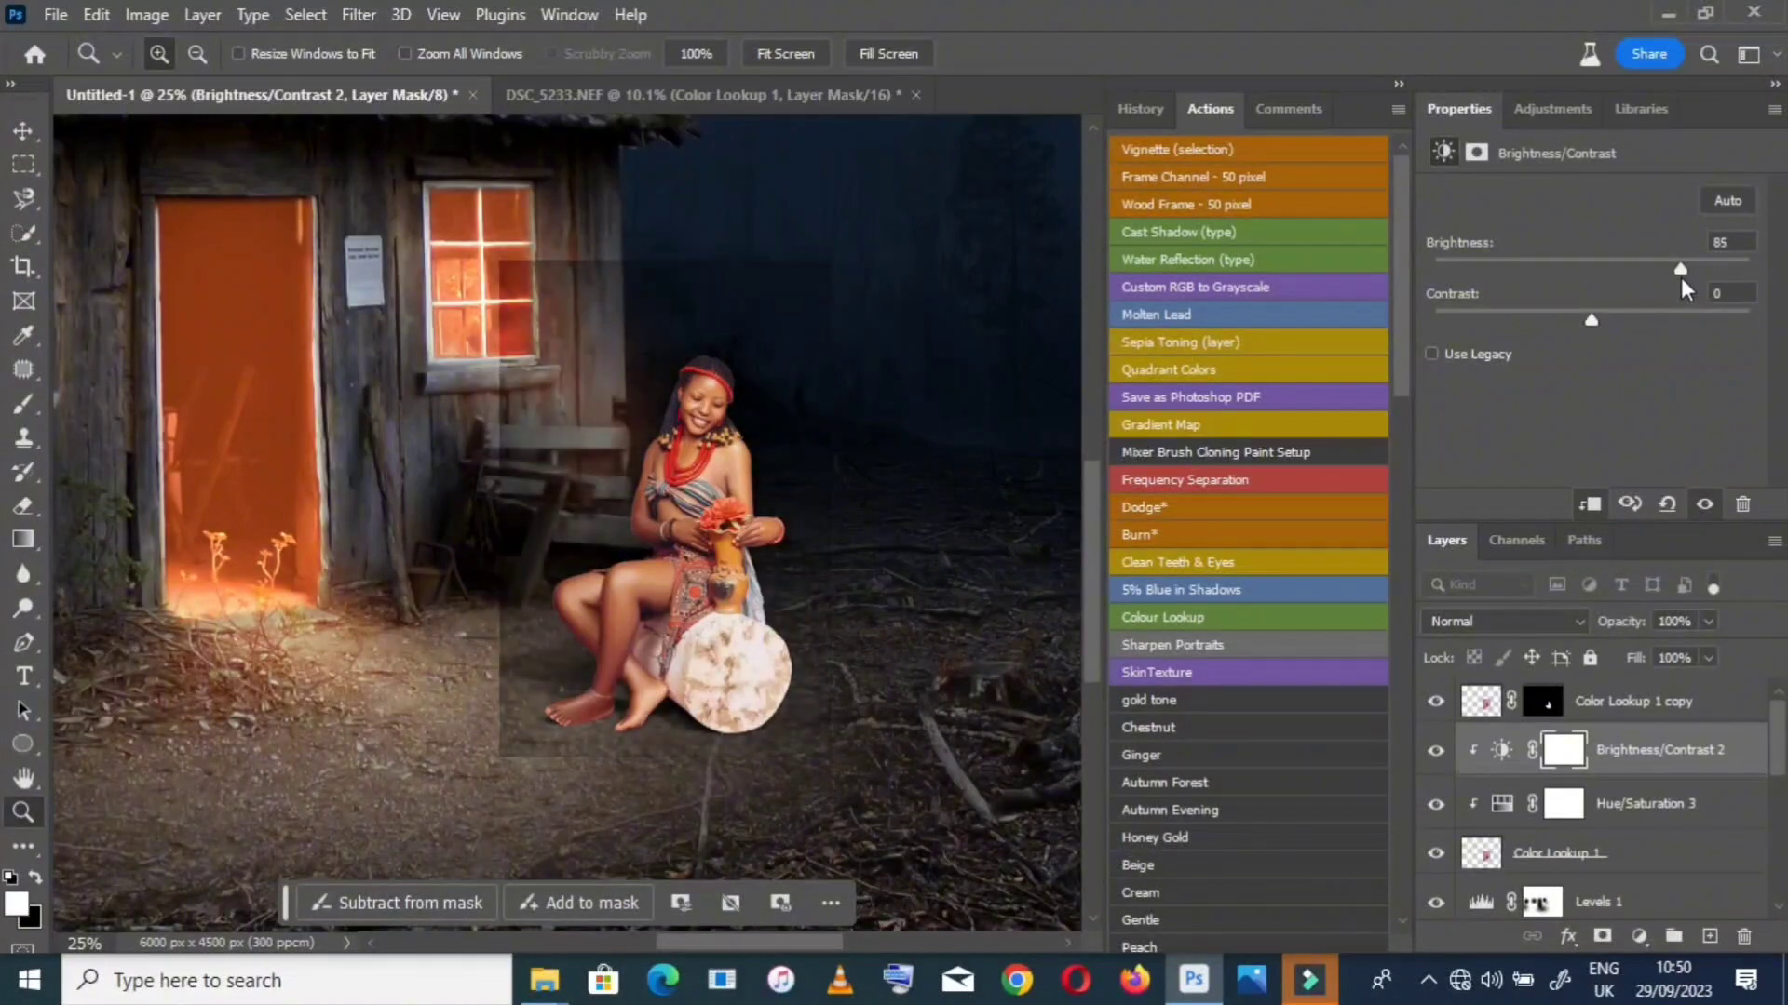
{"action": "left_click_drag", "start_coordinate": [1708, 290], "coordinate": [1718, 291]}
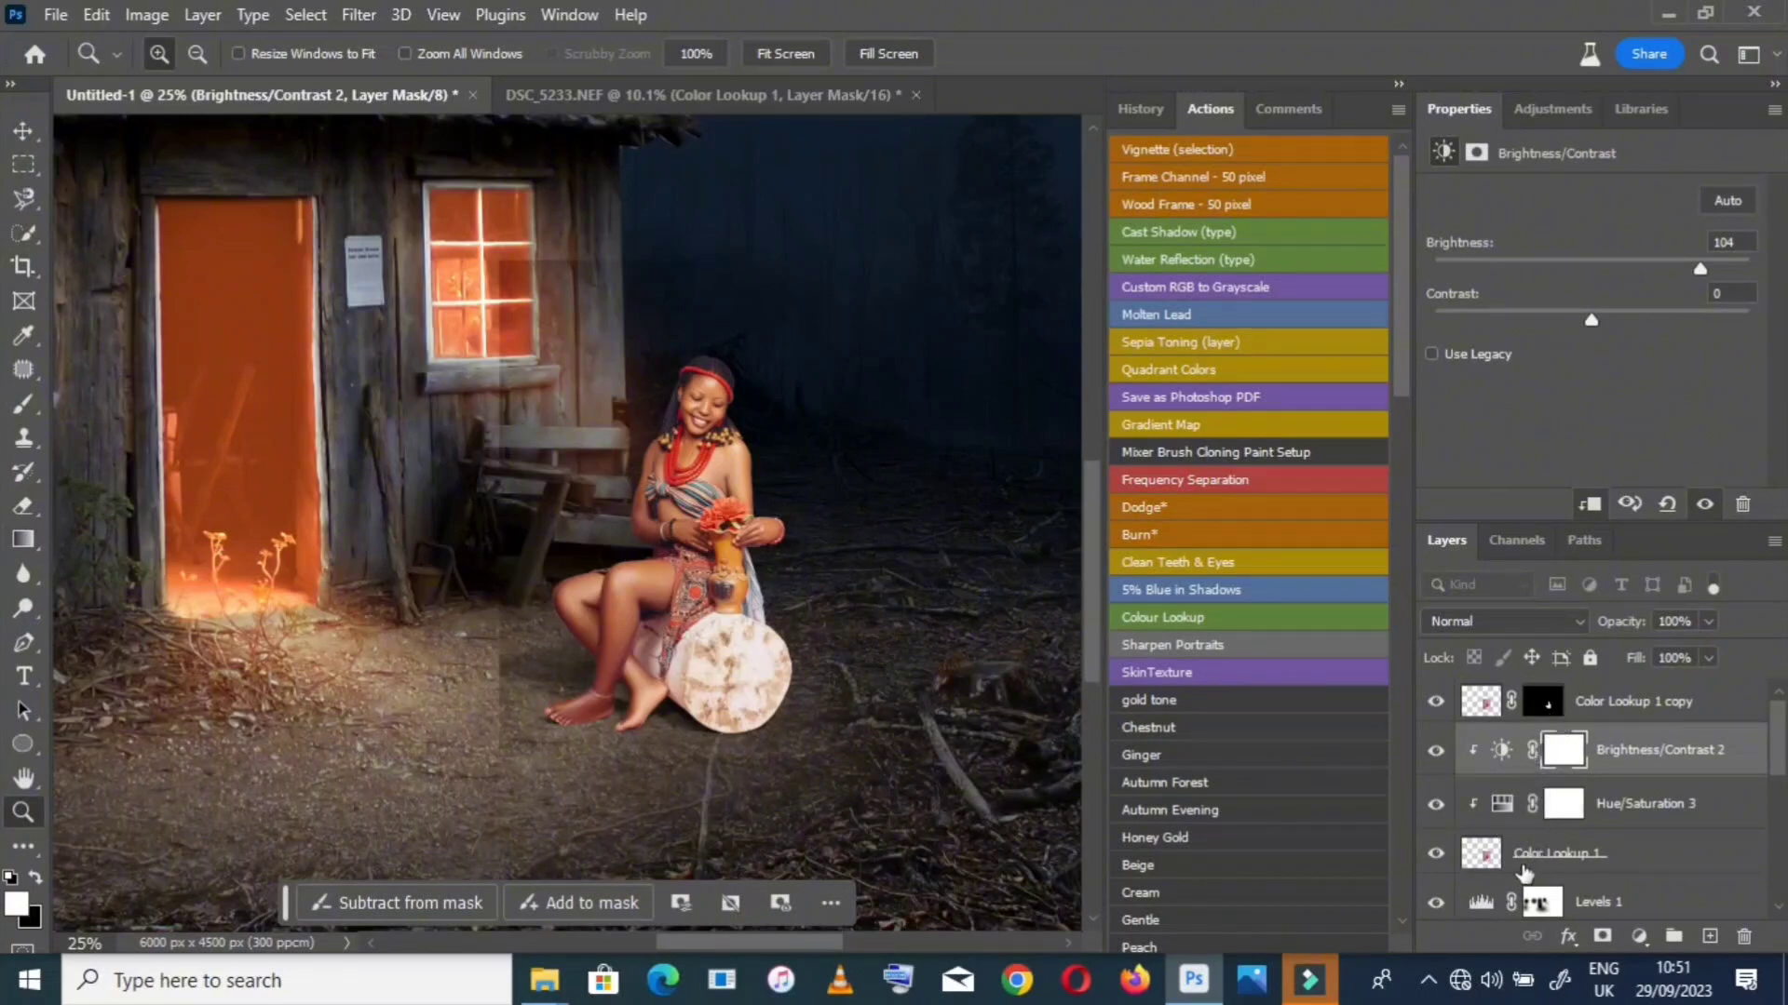
Erase the Color Lookup 1 backdrop's visible edges around the window and bench with a soft eraser reduced to 800 px
{"action": "left_click", "coordinate": [1562, 866]}
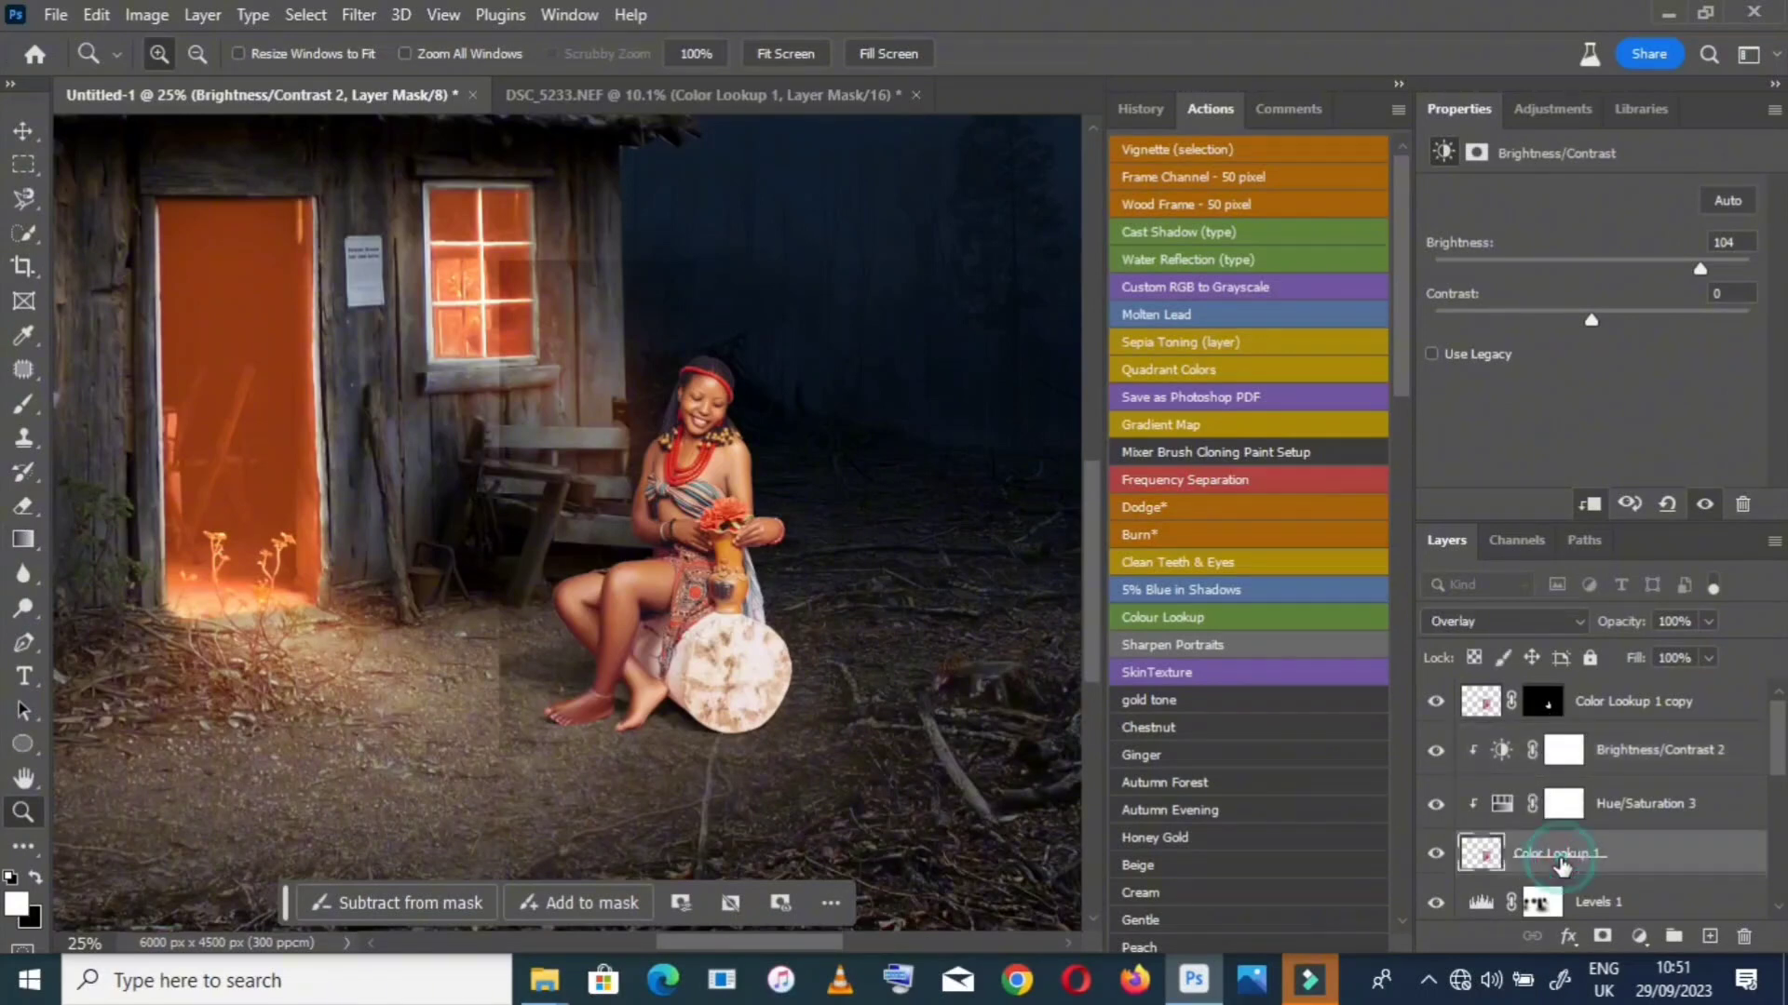
{"action": "left_click", "coordinate": [22, 501]}
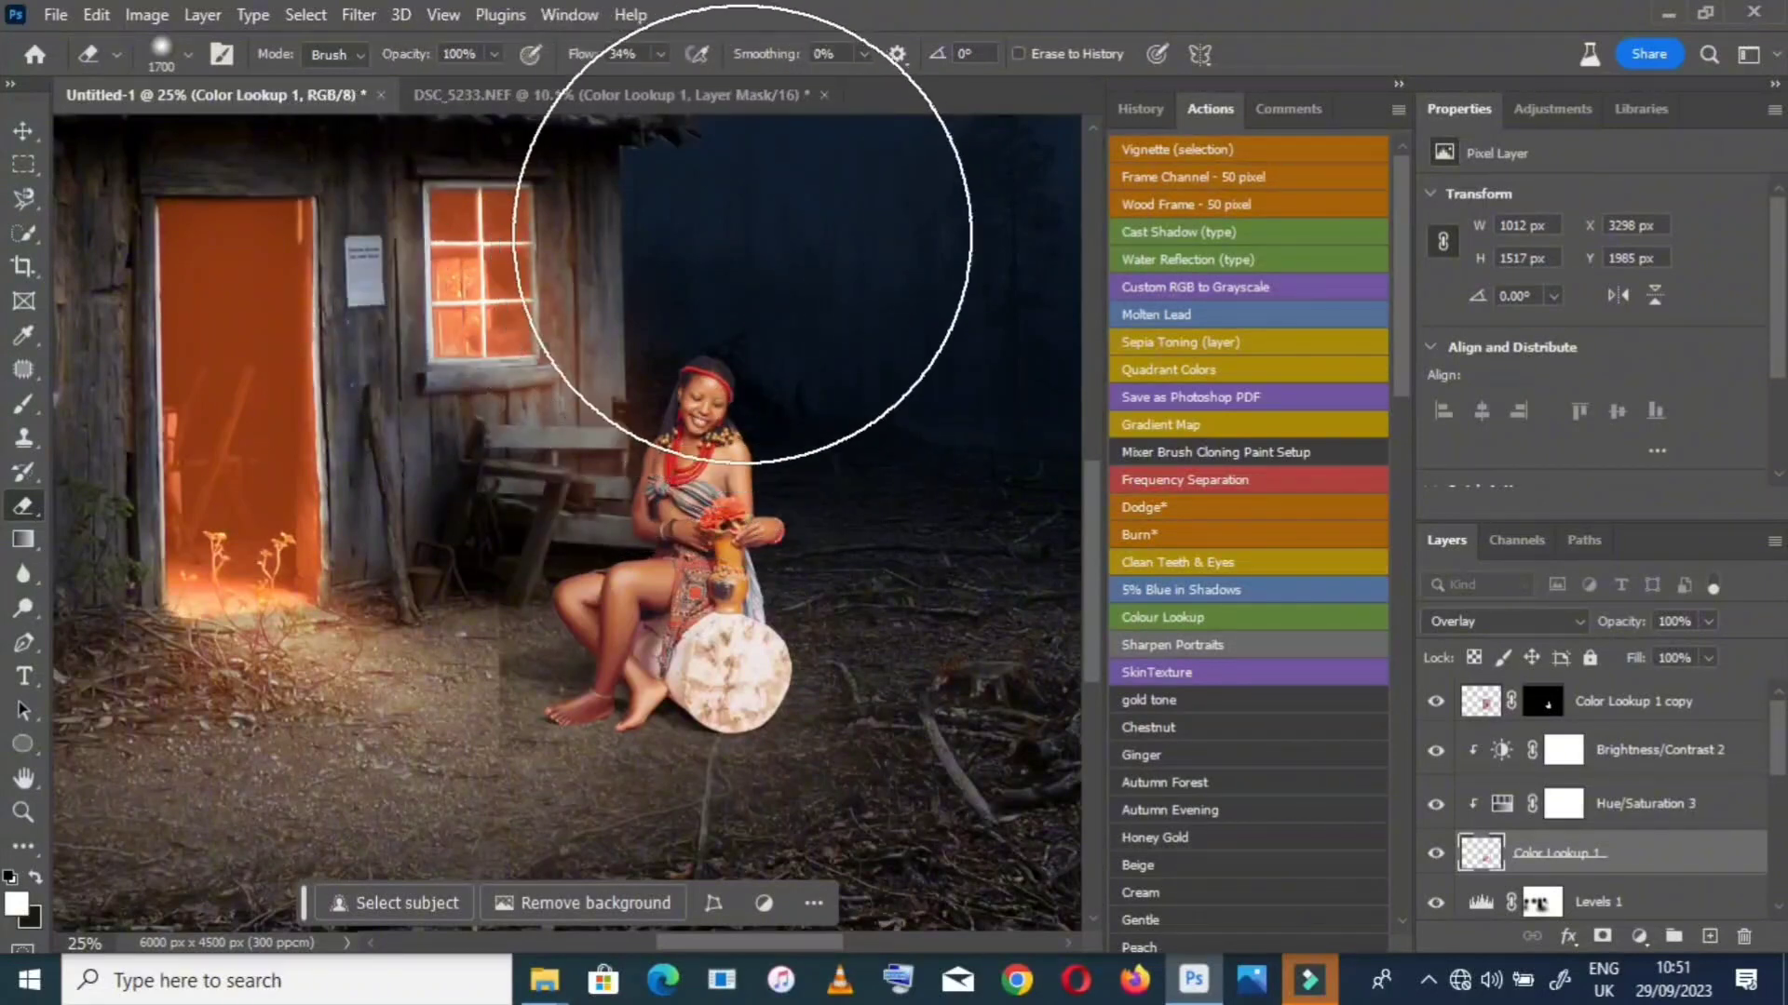
{"action": "key", "text": "bracketleft"}
{"action": "key", "text": "bracketleft"}
{"action": "key", "text": "bracketleft"}
{"action": "key", "text": "bracketleft"}
{"action": "key", "text": "bracketleft"}
{"action": "key", "text": "bracketleft"}
{"action": "key", "text": "bracketleft"}
{"action": "key", "text": "bracketleft"}
{"action": "key", "text": "bracketleft"}
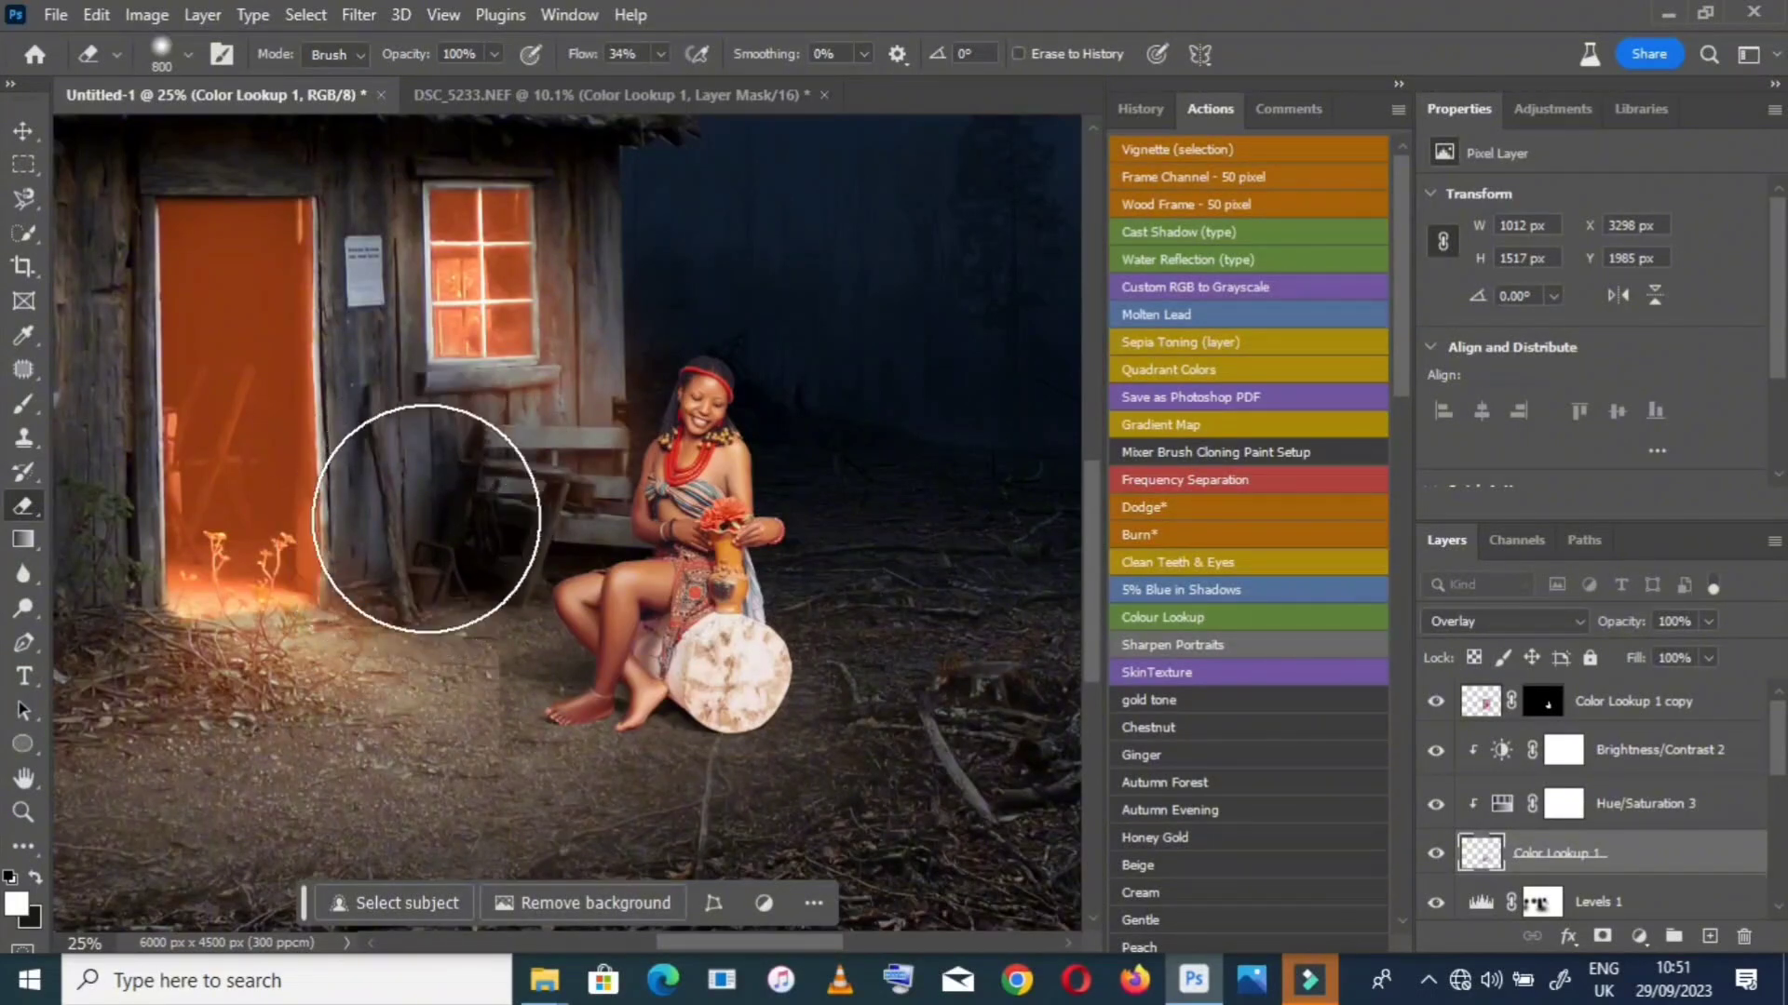
{"action": "left_click_drag", "start_coordinate": [426, 518], "coordinate": [415, 463]}
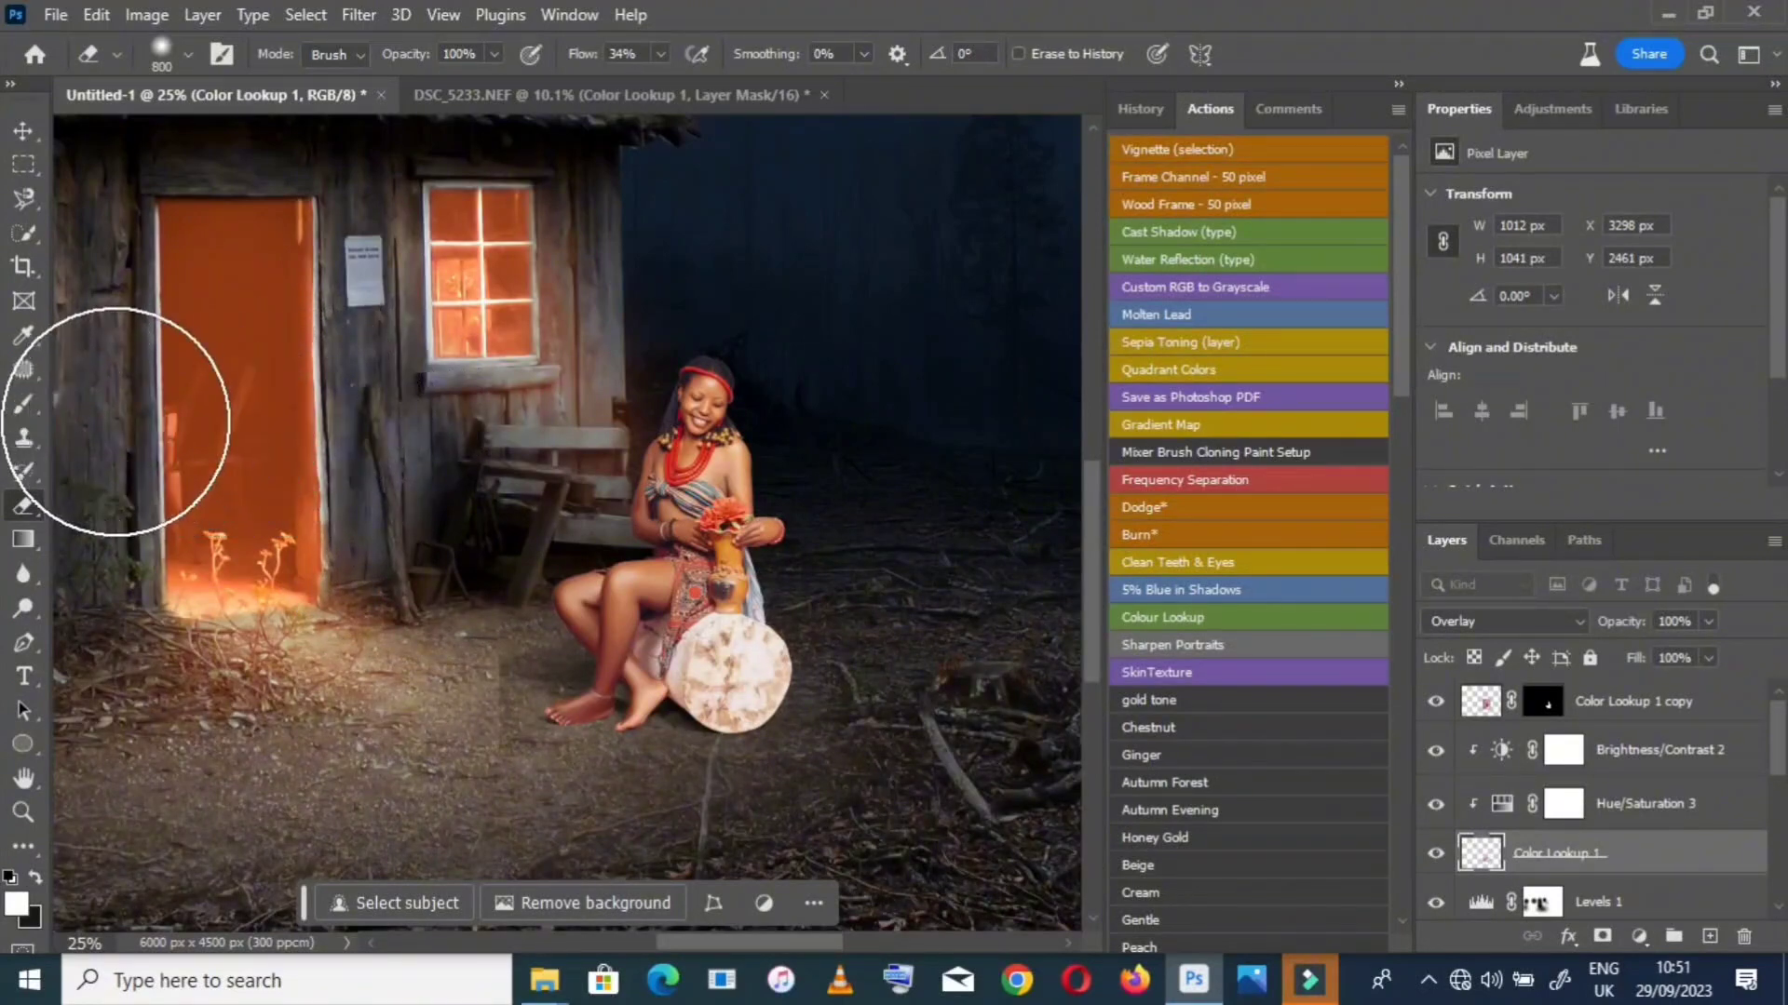
Erase the remaining backdrop edge on the ground beside the woman's feet with the eraser reduced to 250 px
{"action": "key", "text": "bracketleft"}
{"action": "key", "text": "bracketleft"}
{"action": "key", "text": "bracketleft"}
{"action": "key", "text": "bracketleft"}
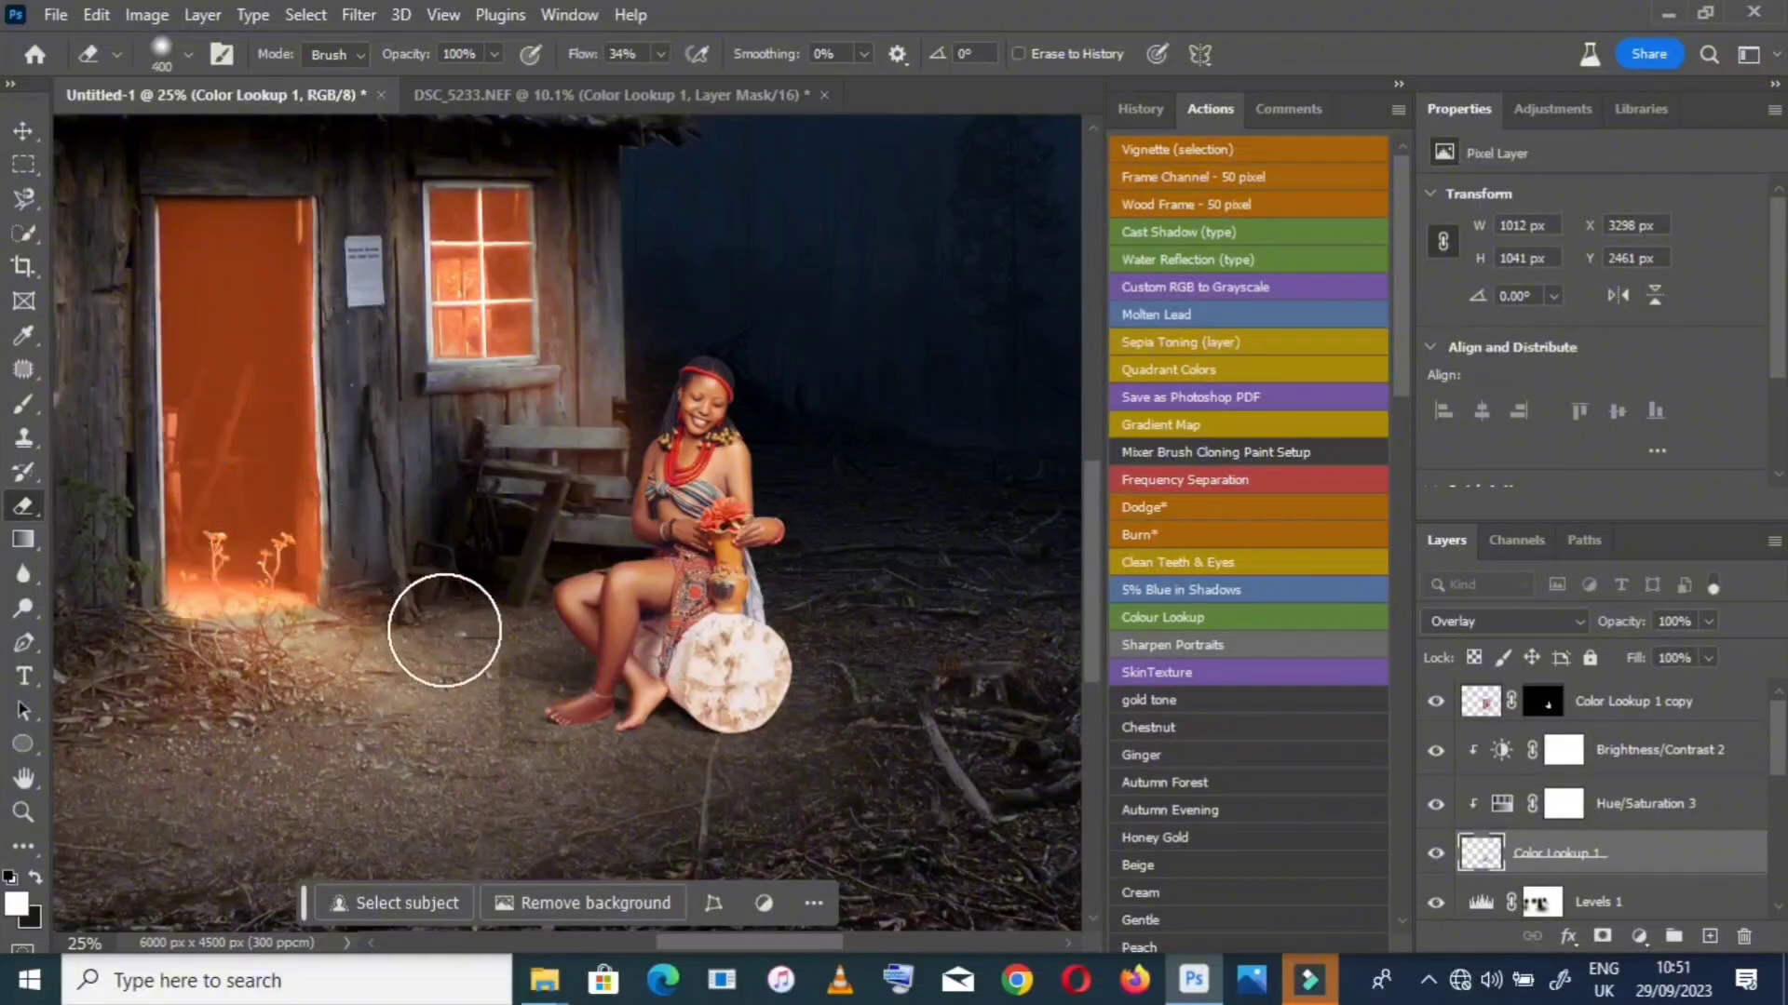
{"action": "key", "text": "bracketleft"}
{"action": "key", "text": "bracketleft"}
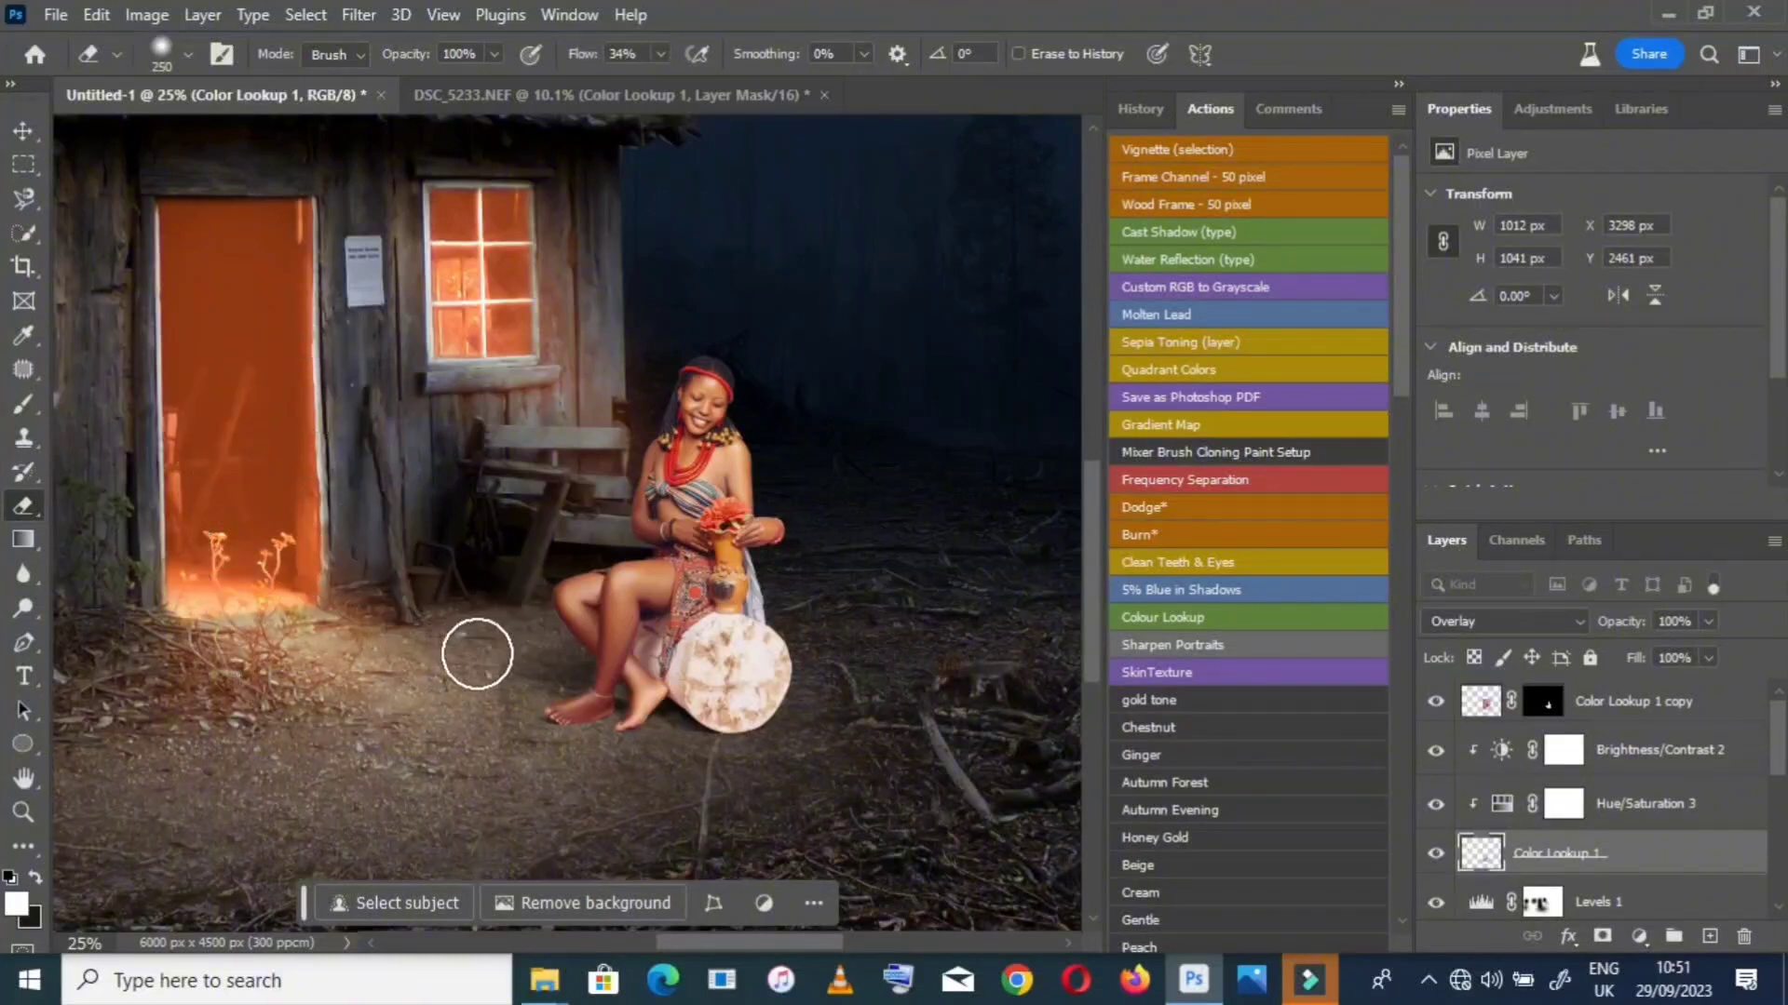
{"action": "left_click_drag", "start_coordinate": [469, 706], "coordinate": [492, 731]}
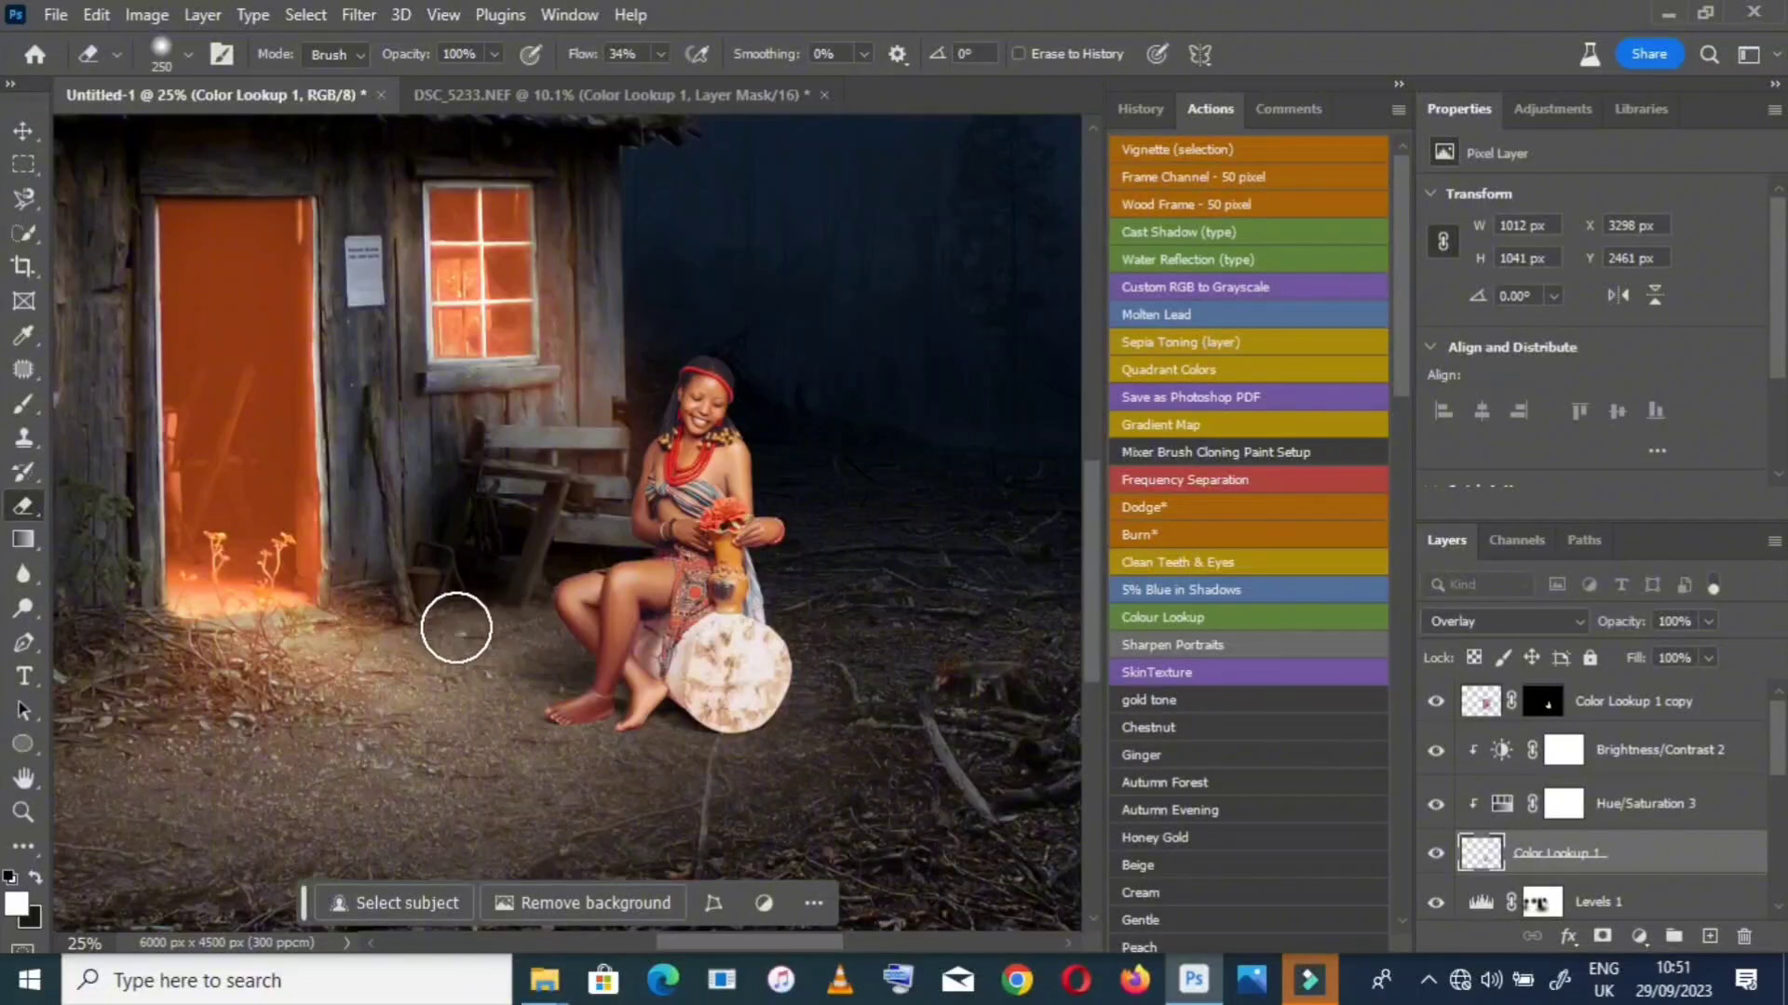
Add a Hue/Saturation adjustment clipped to Color Lookup 1 copy and set its lightness to -52
{"action": "double_click", "coordinate": [27, 777]}
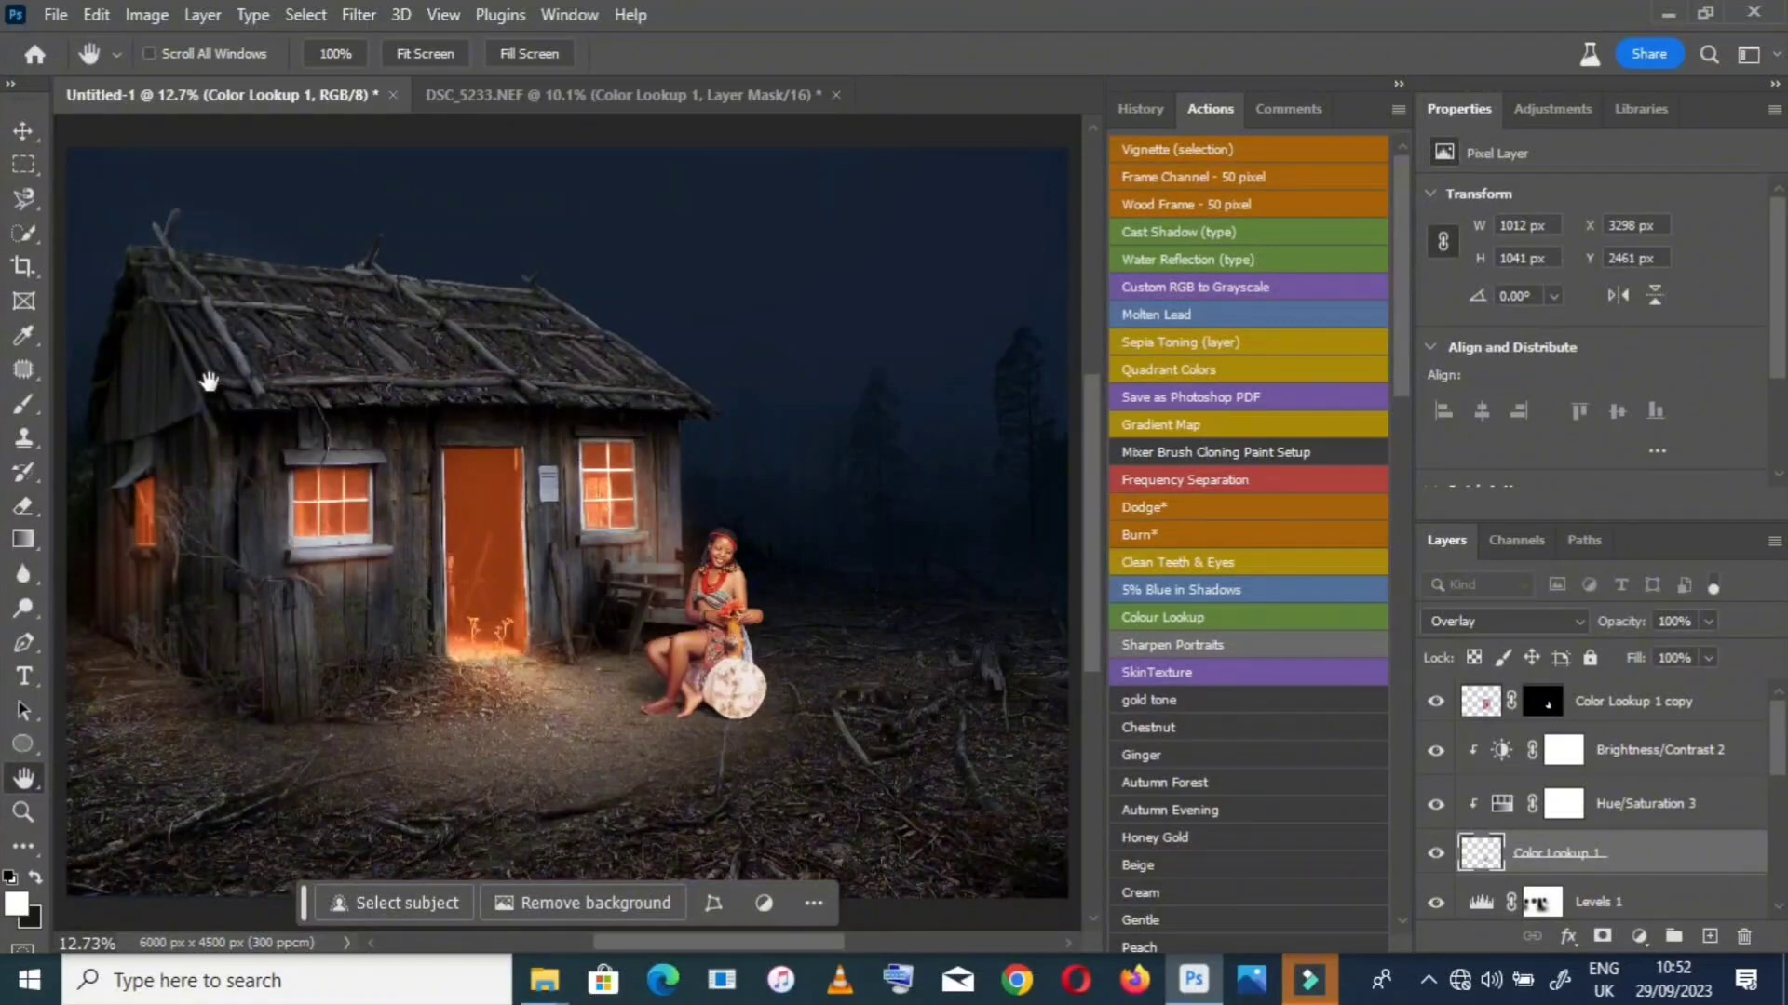
{"action": "left_click", "coordinate": [1638, 935]}
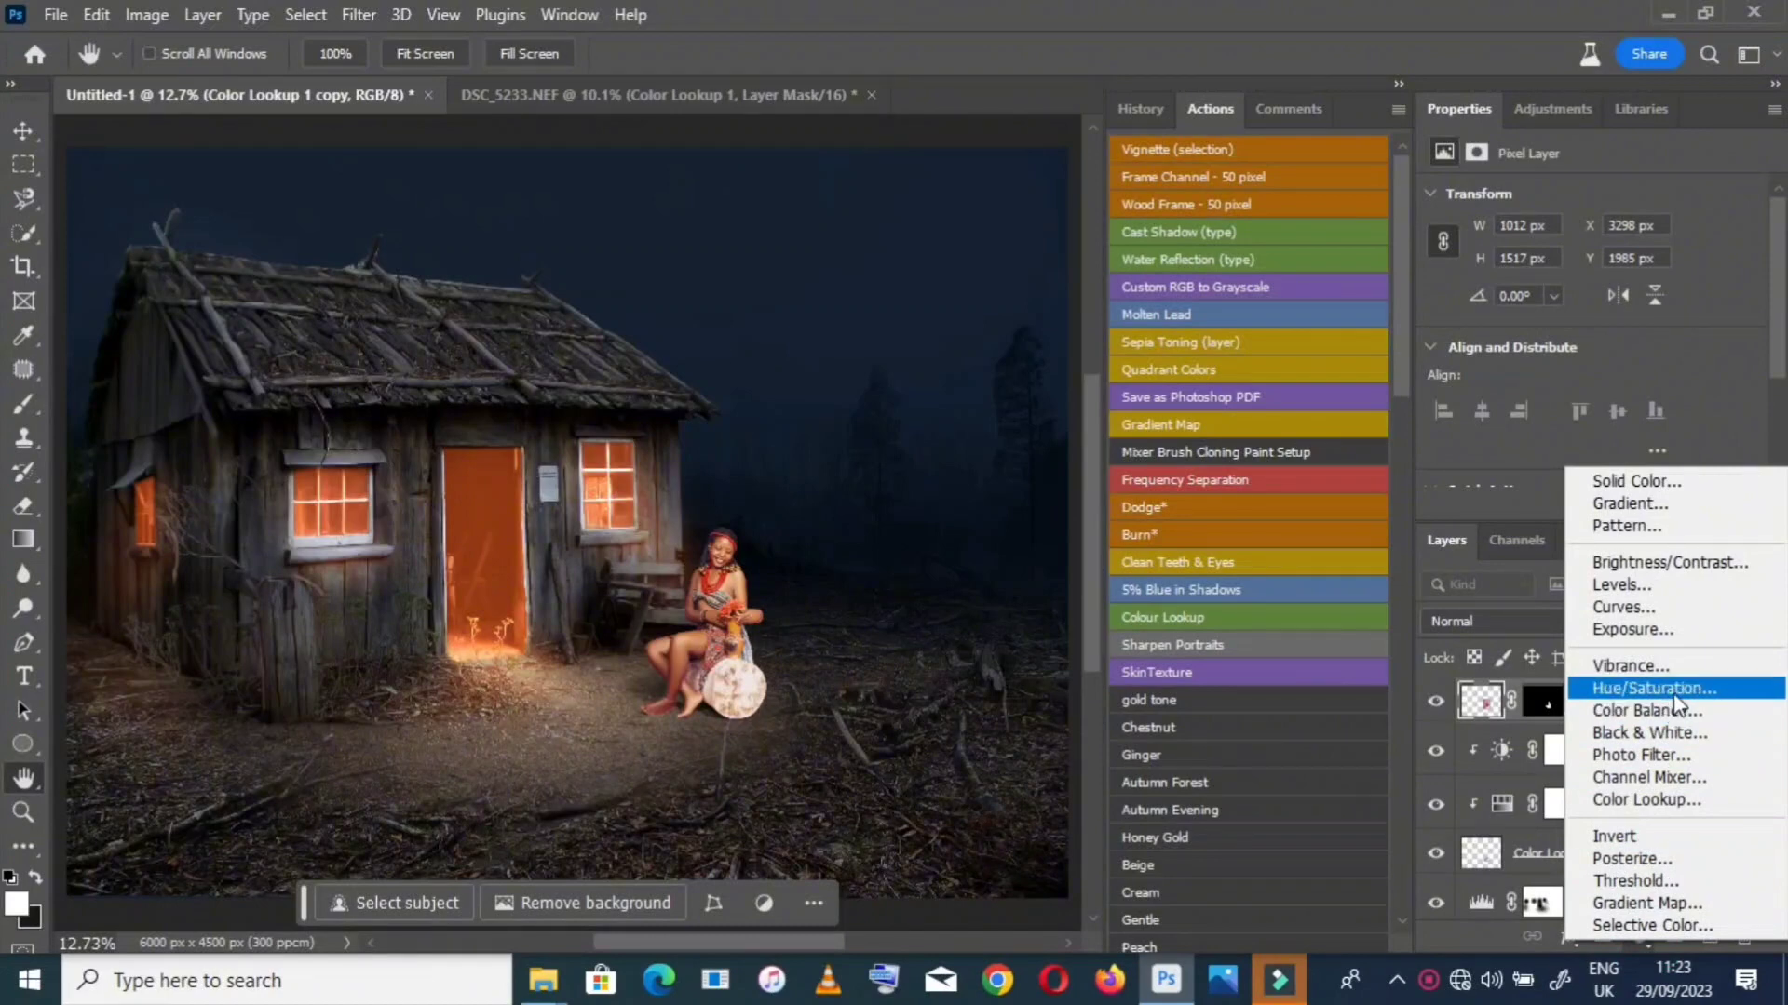
{"action": "left_click", "coordinate": [1676, 700]}
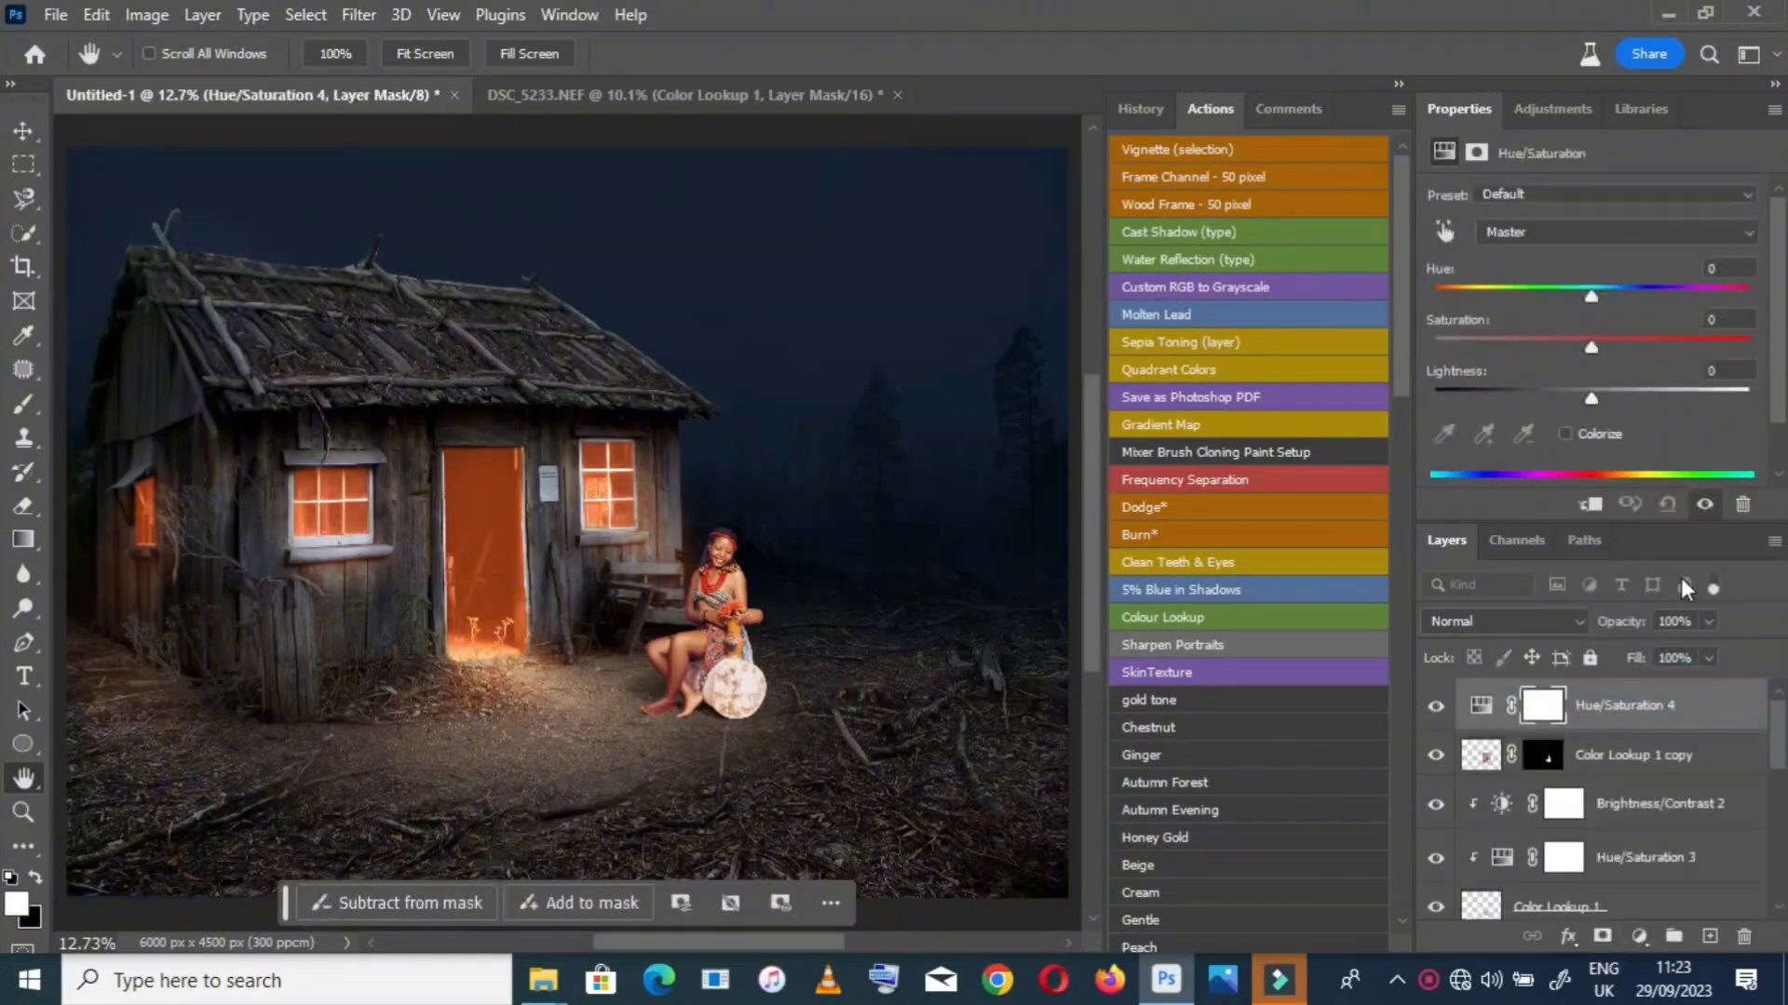
{"action": "left_click_drag", "start_coordinate": [1589, 393], "coordinate": [1538, 404]}
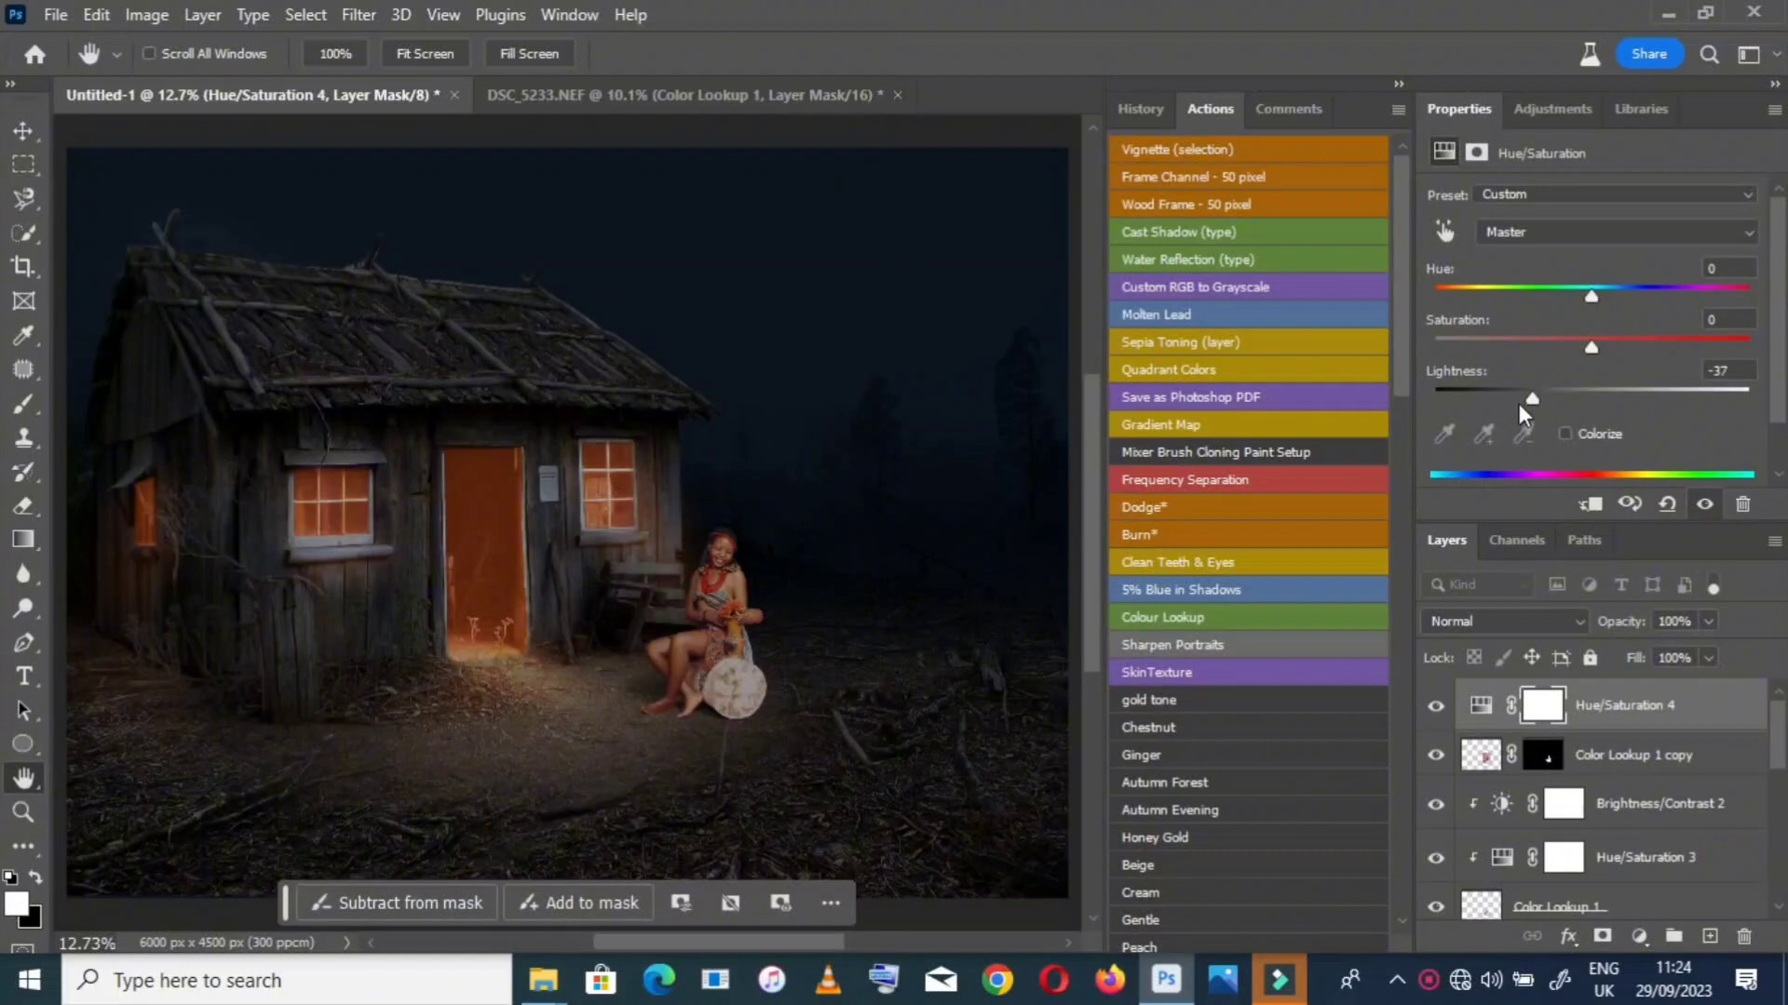
{"action": "left_click_drag", "start_coordinate": [1520, 399], "coordinate": [1512, 400]}
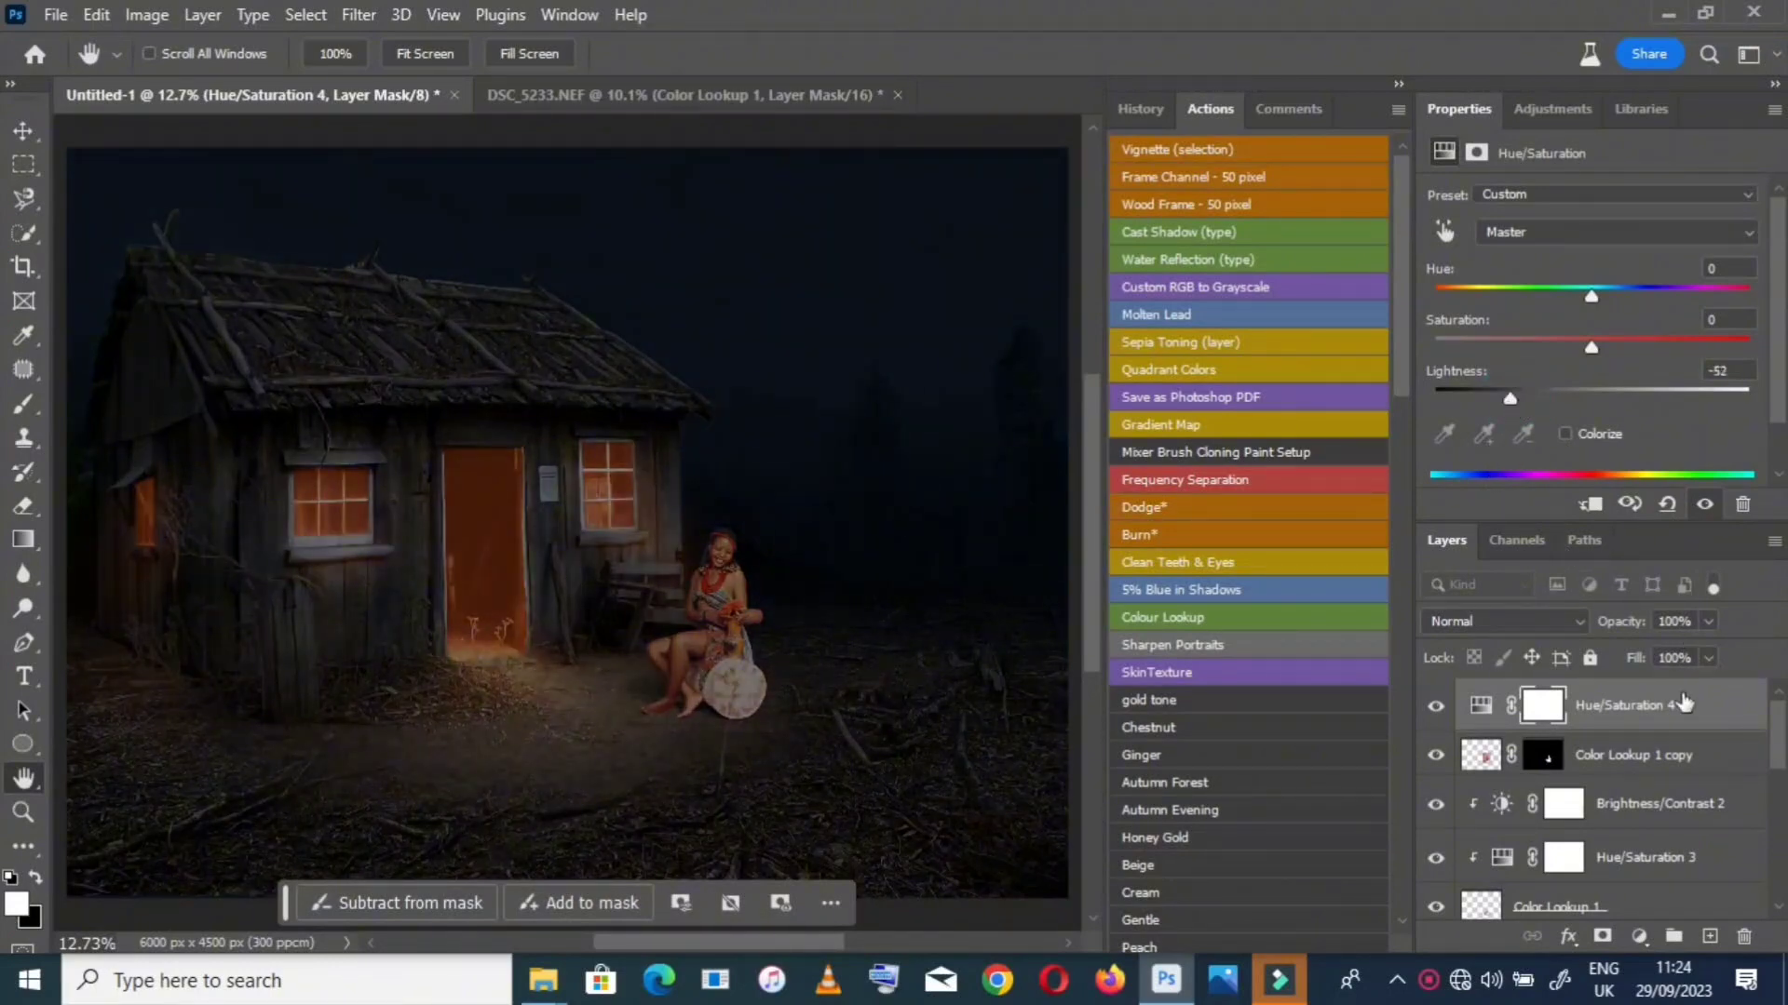
{"action": "right_click", "coordinate": [1683, 703]}
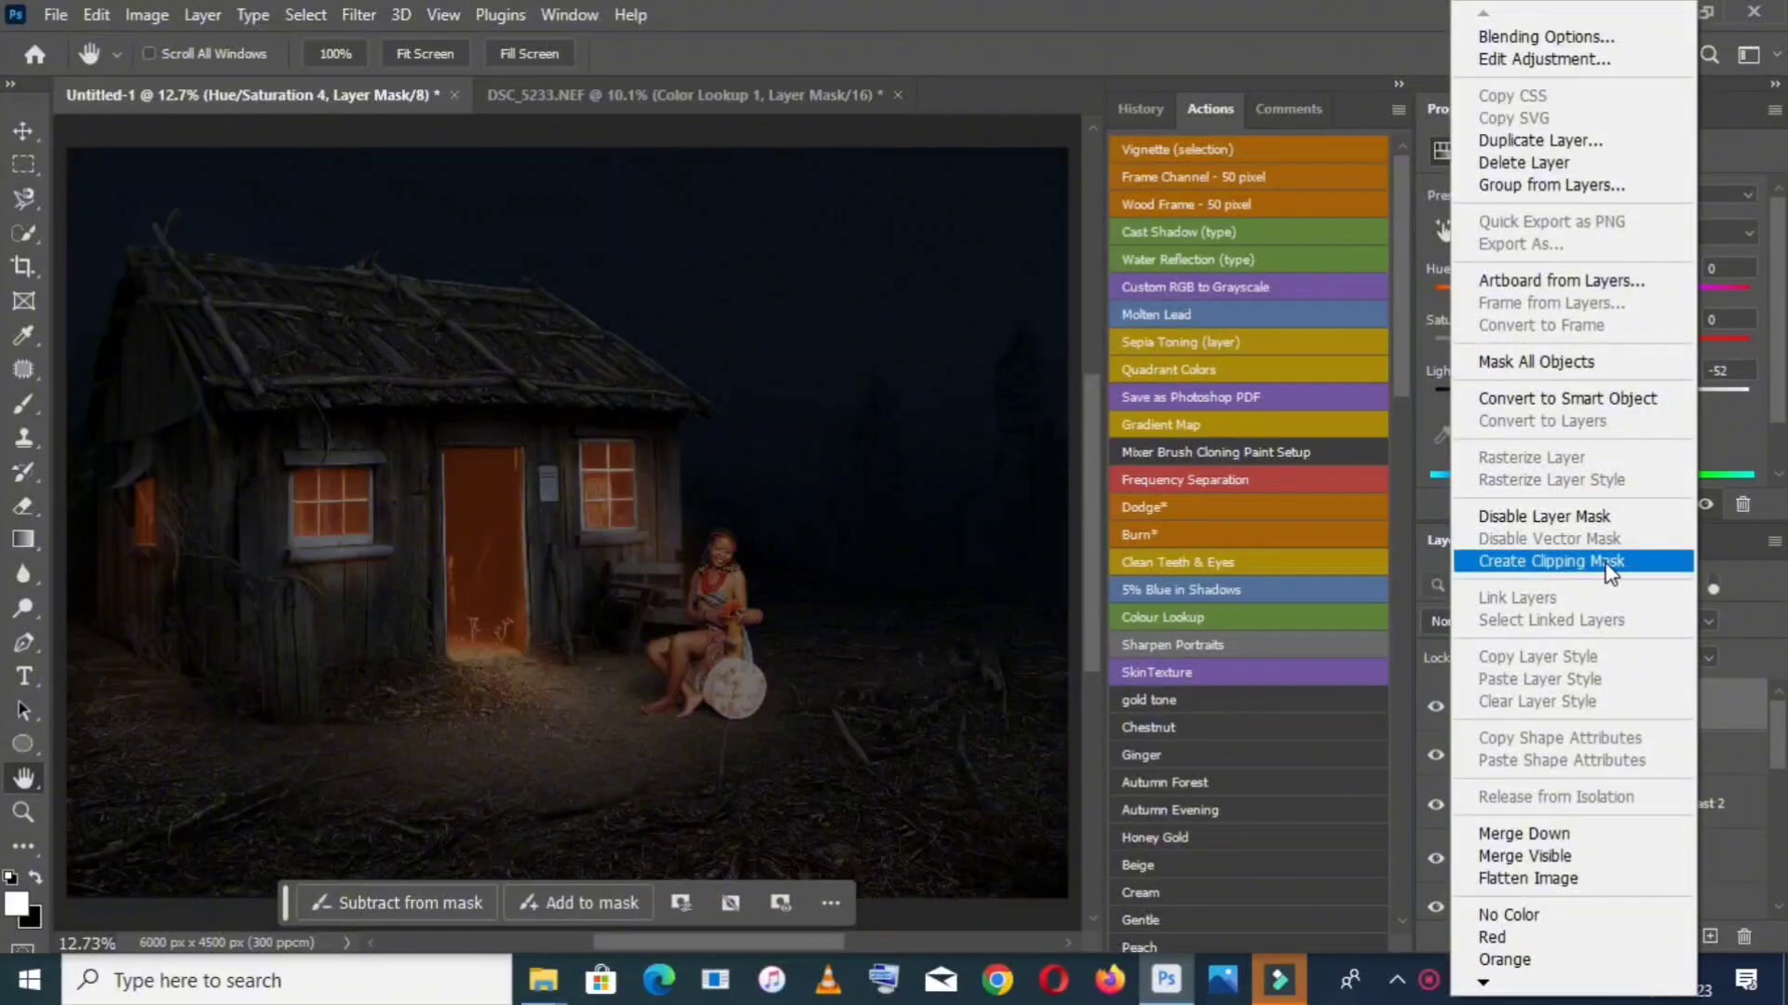
{"action": "left_click", "coordinate": [1610, 562]}
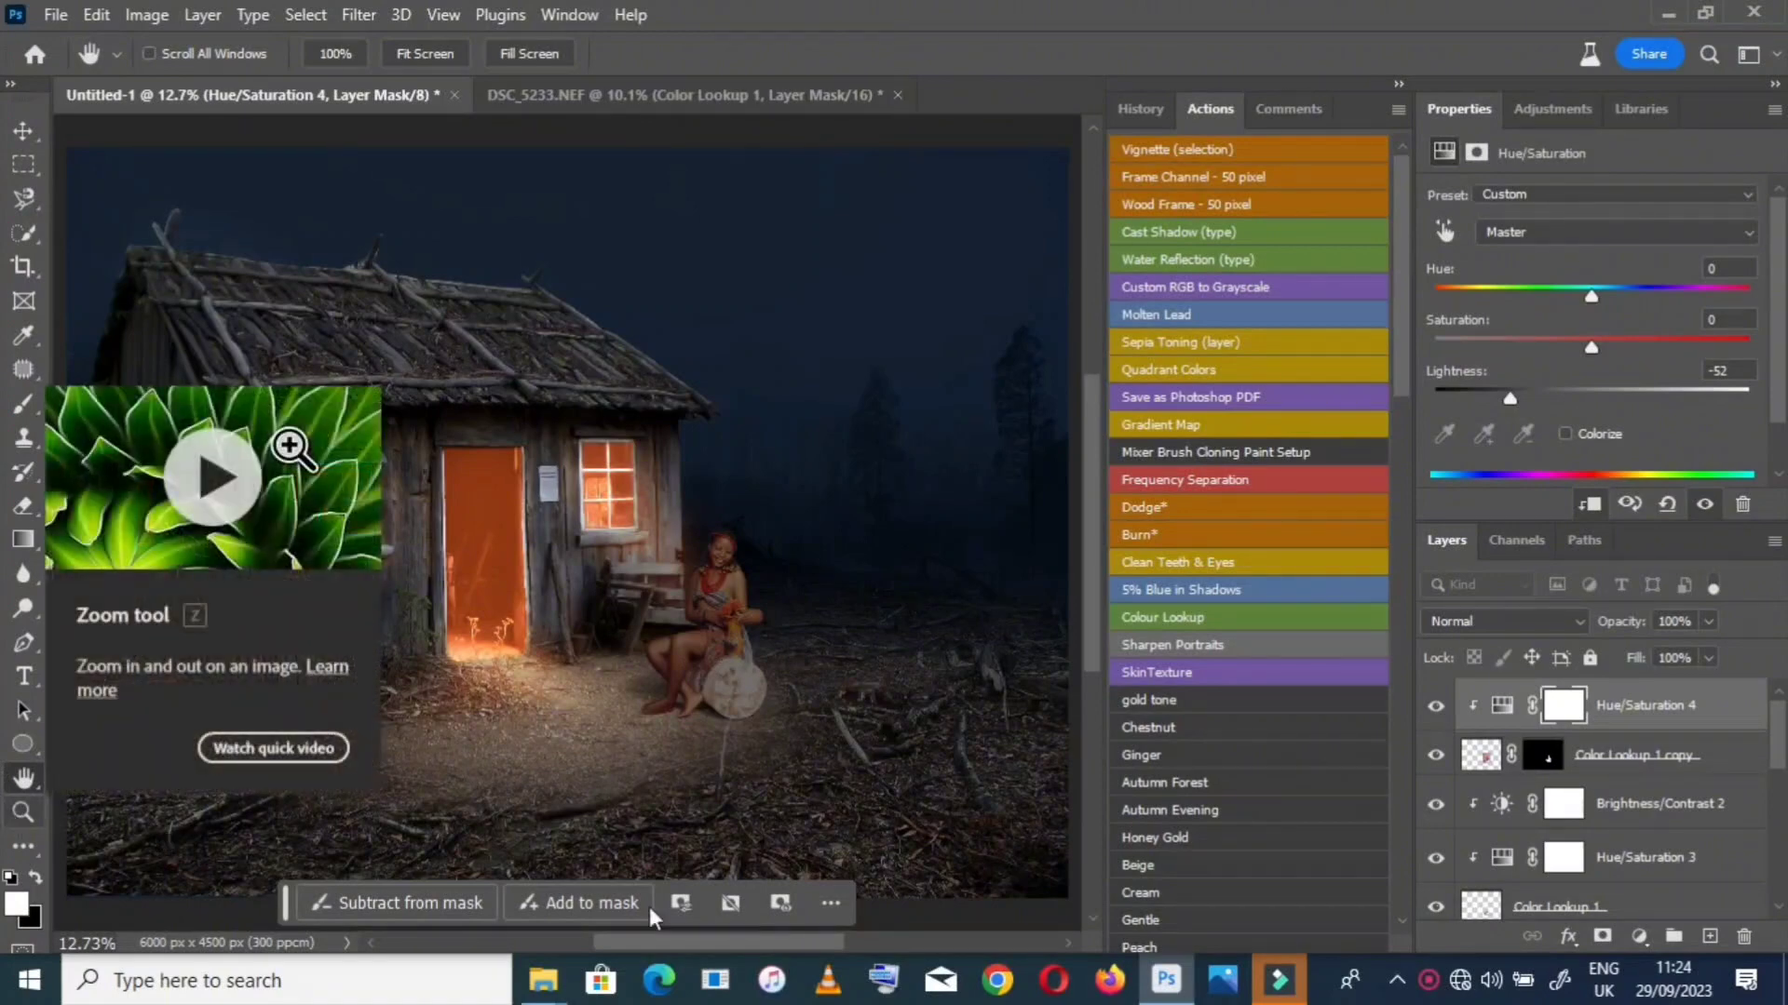
Invert the Hue/Saturation 4 layer mask to black so the darkening is hidden from the woman
{"action": "left_click", "coordinate": [22, 813]}
{"action": "left_click", "coordinate": [679, 691]}
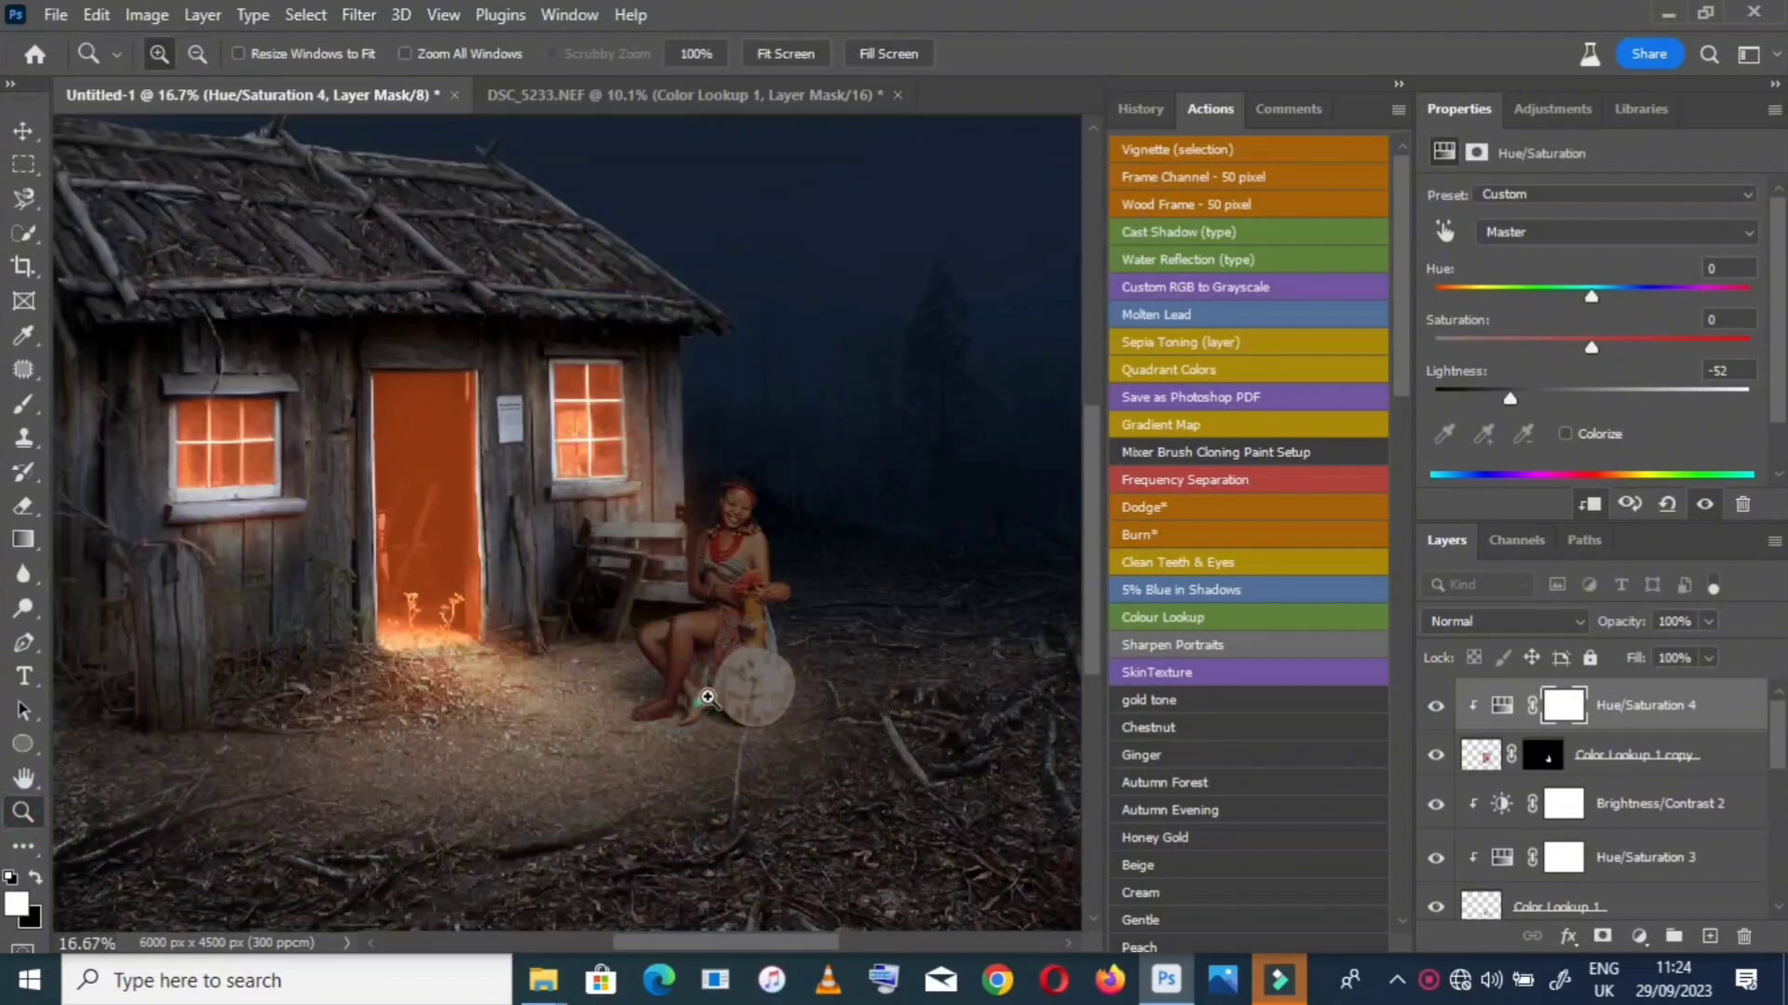
{"action": "left_click", "coordinate": [708, 697]}
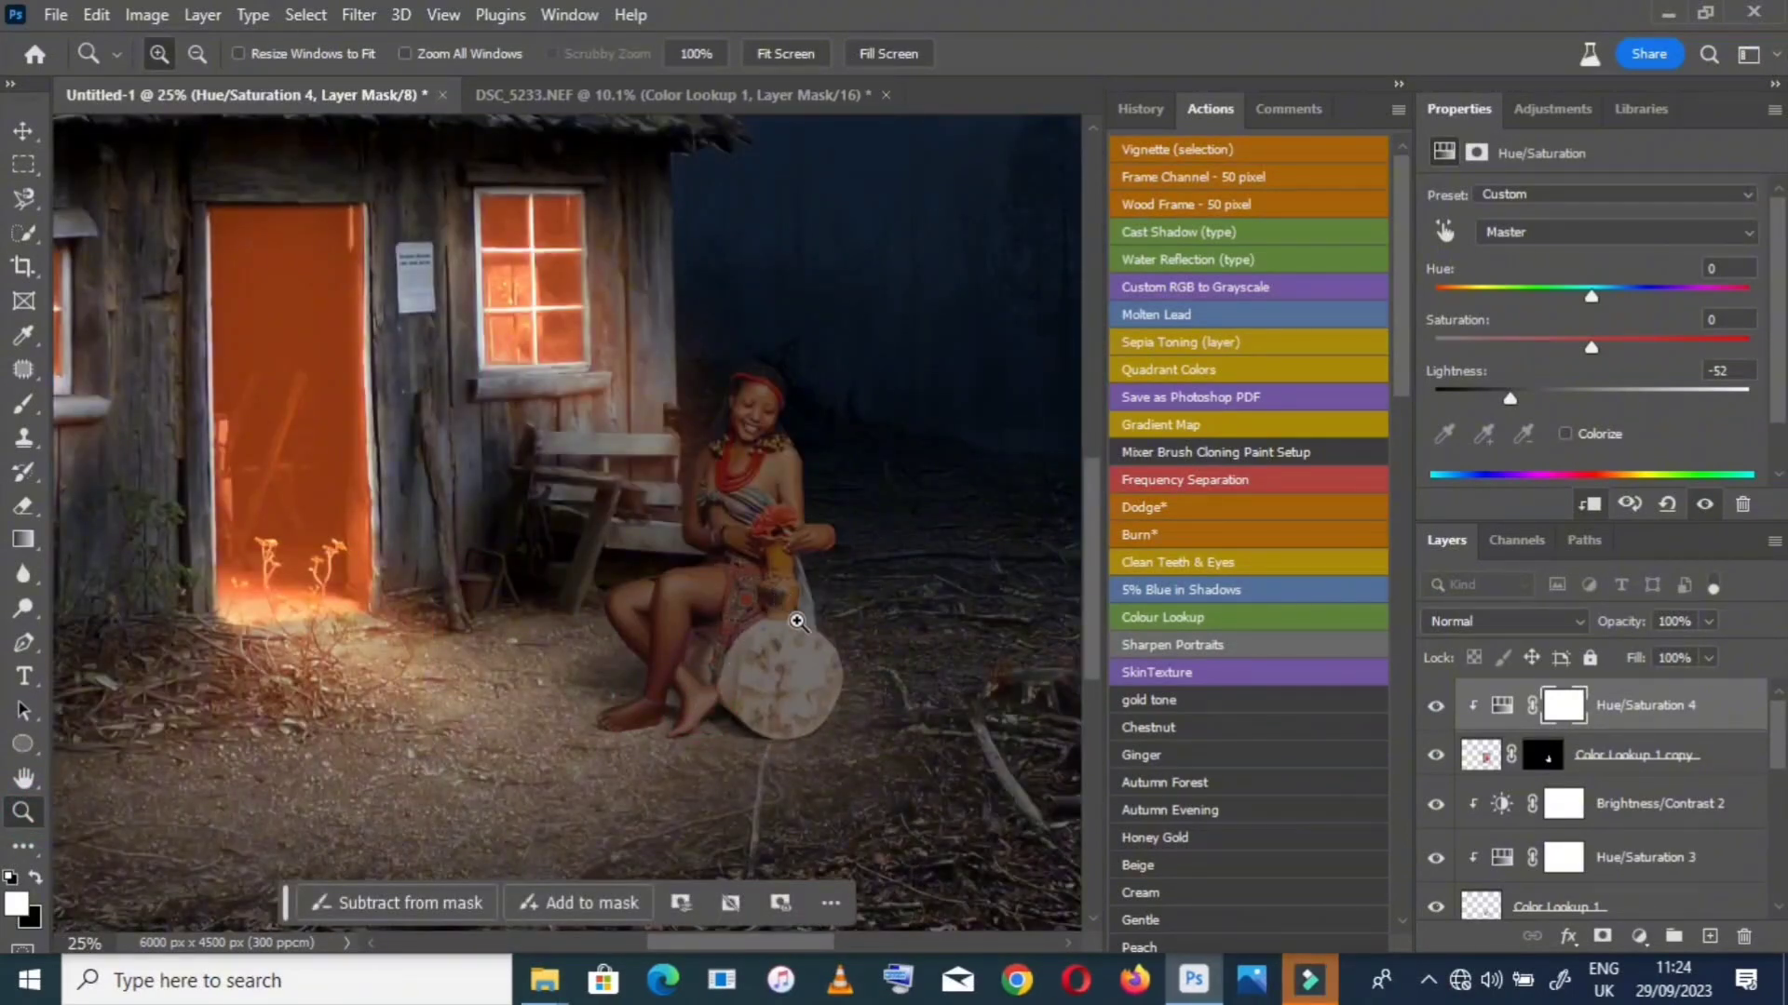
{"action": "key", "text": "ctrl+i"}
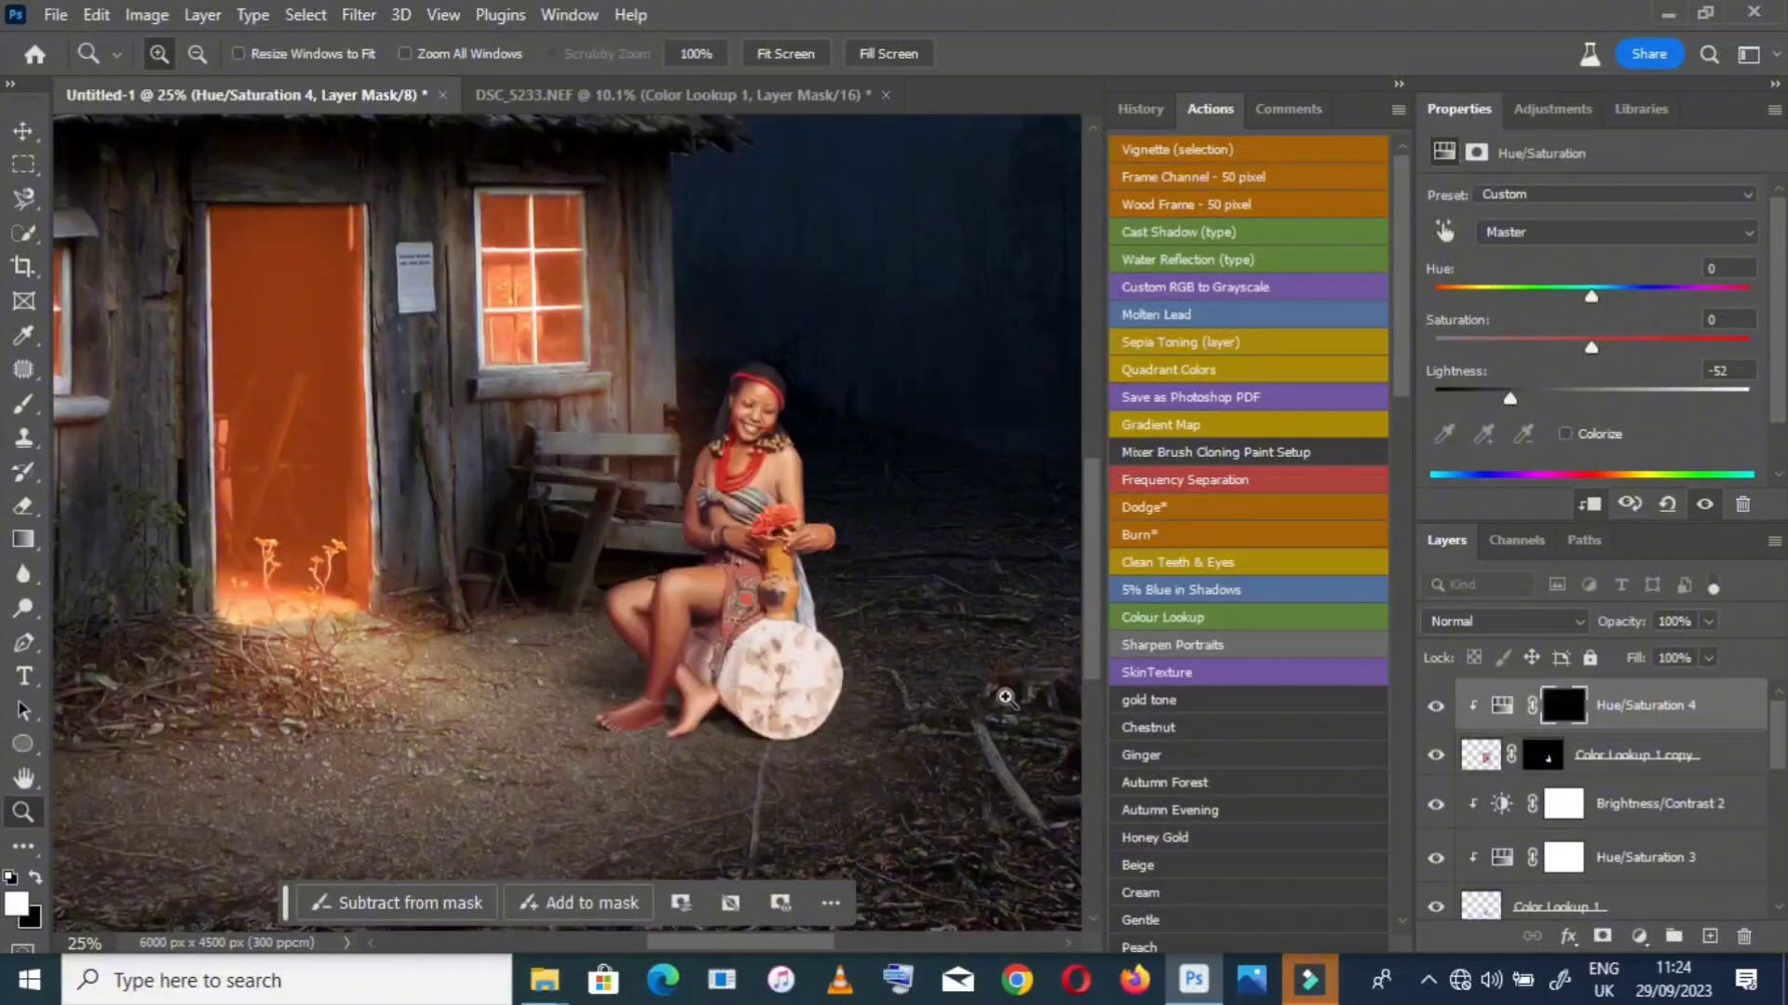
Paint white on the Hue/Saturation 4 mask over the stool's outer side with a 300 px brush at 100% opacity and flow
{"action": "left_click", "coordinate": [25, 408]}
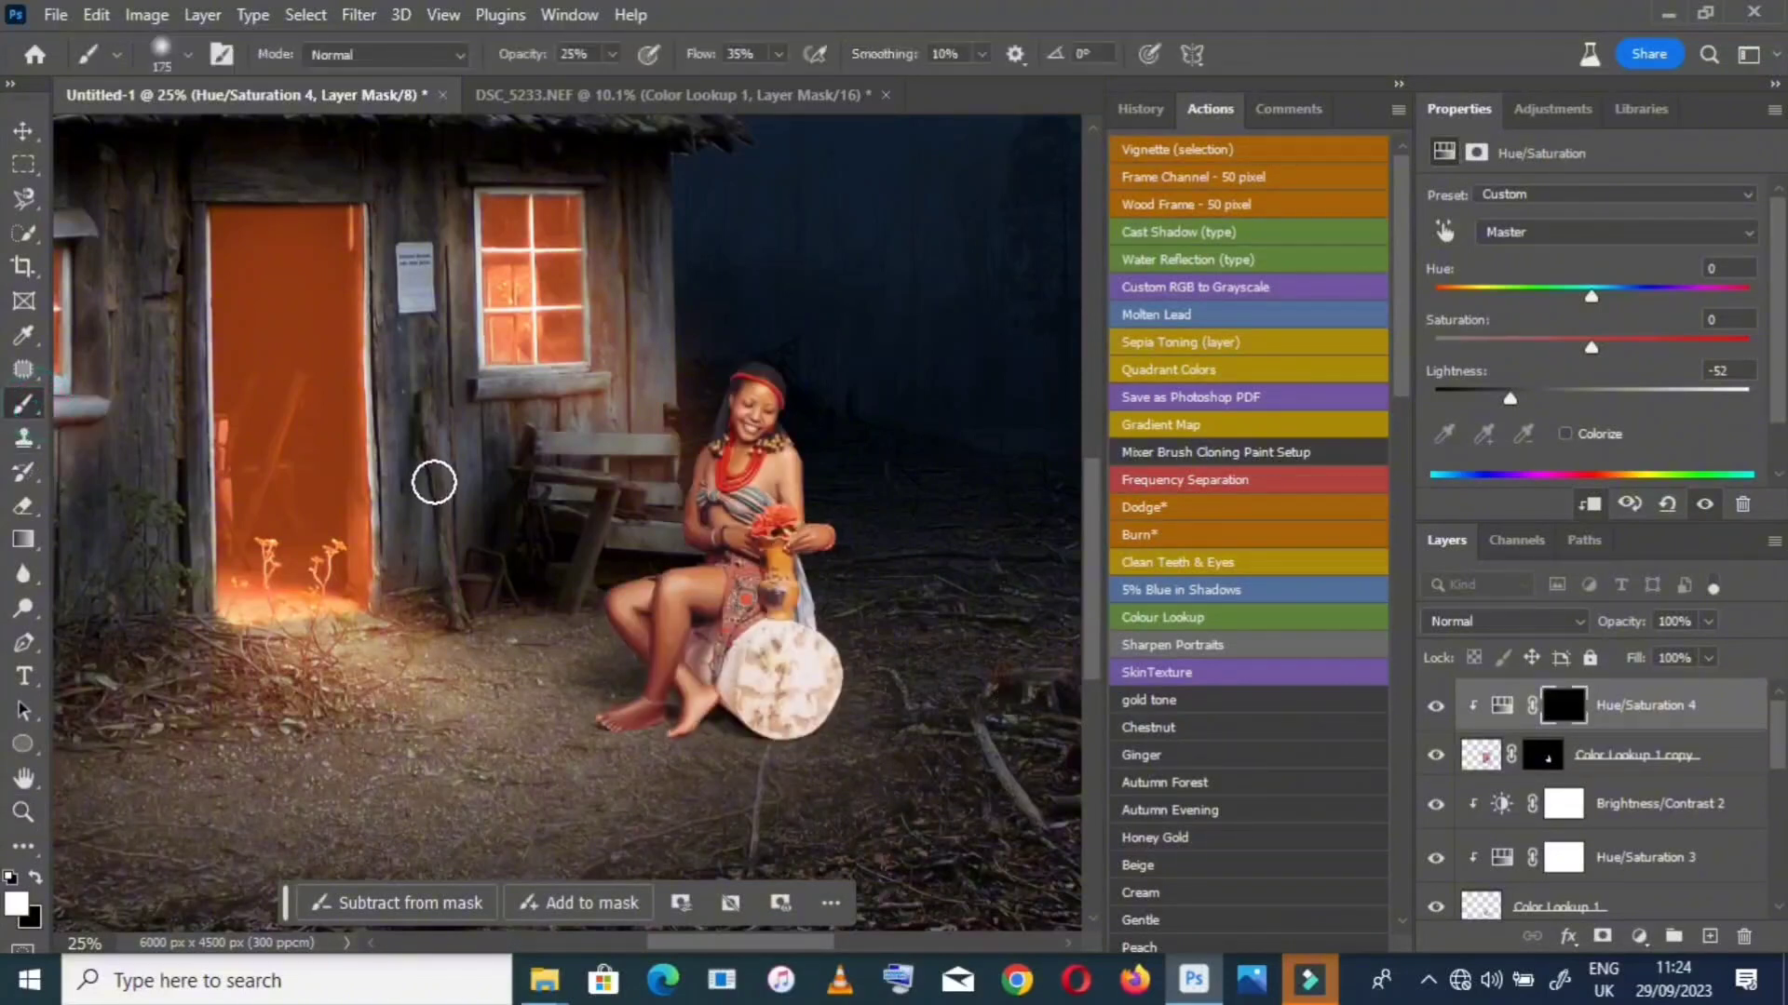
{"action": "key", "text": "bracketright"}
{"action": "key", "text": "bracketright"}
{"action": "key", "text": "bracketright"}
{"action": "key", "text": "bracketright"}
{"action": "key", "text": "bracketright"}
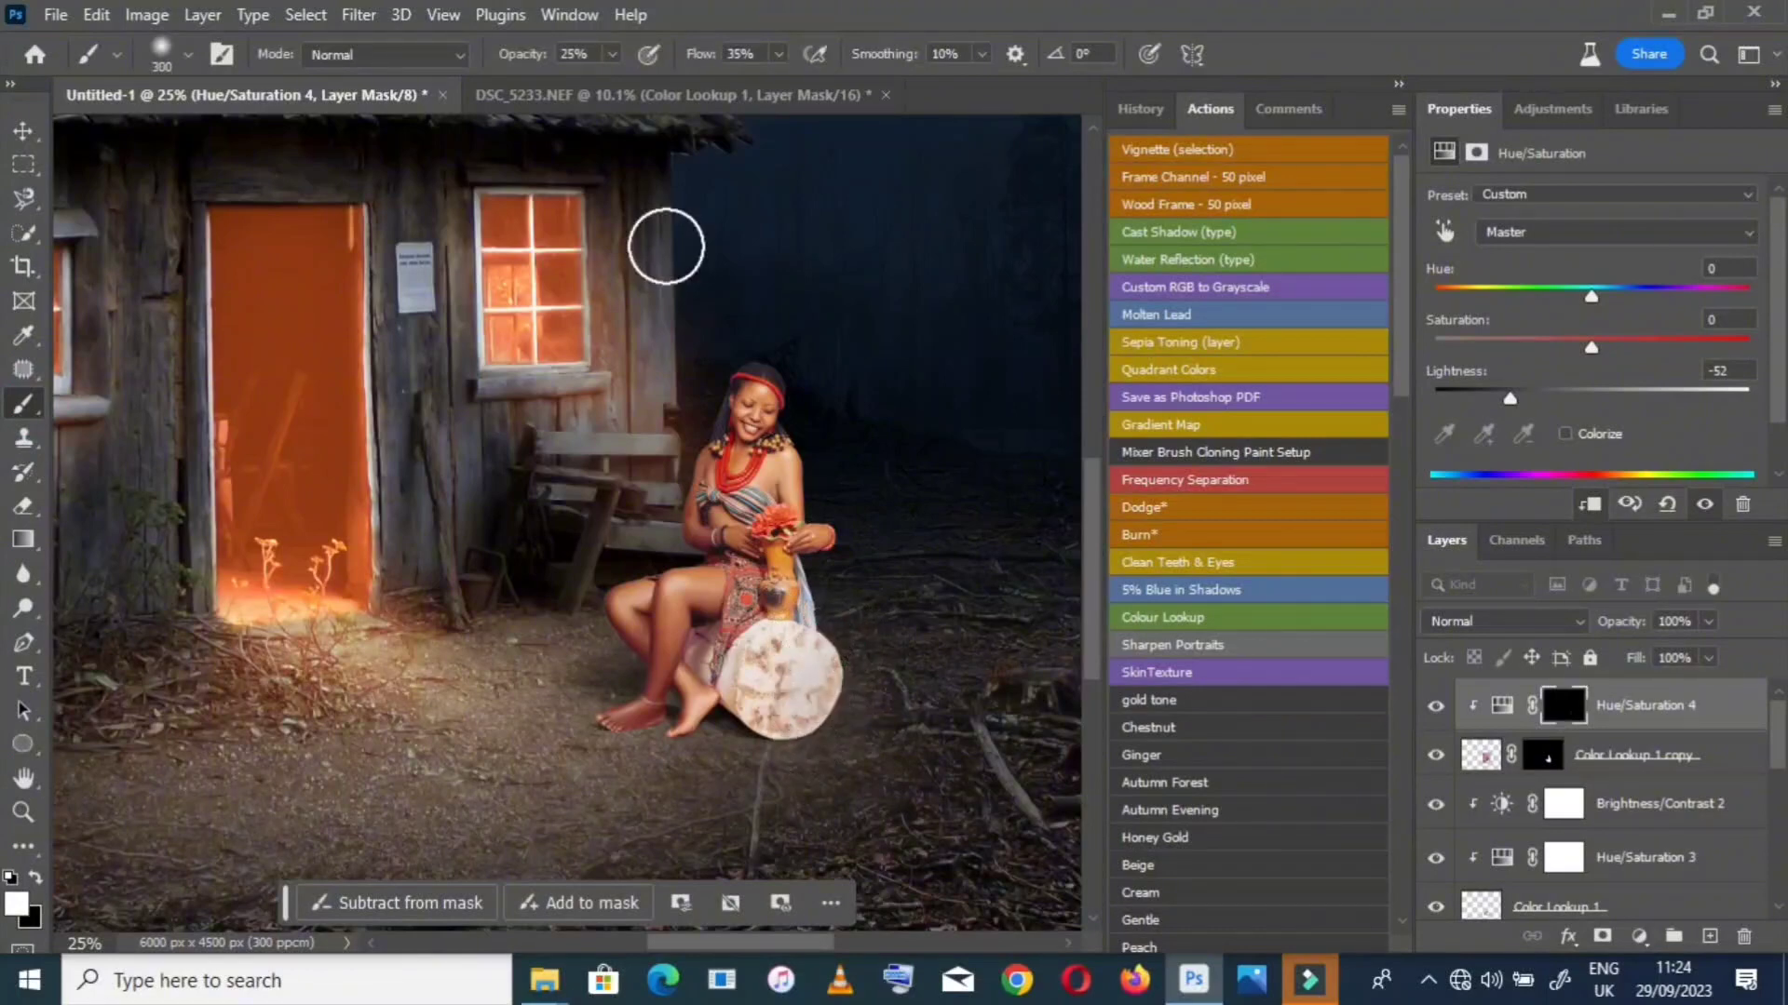
{"action": "left_click", "coordinate": [778, 54]}
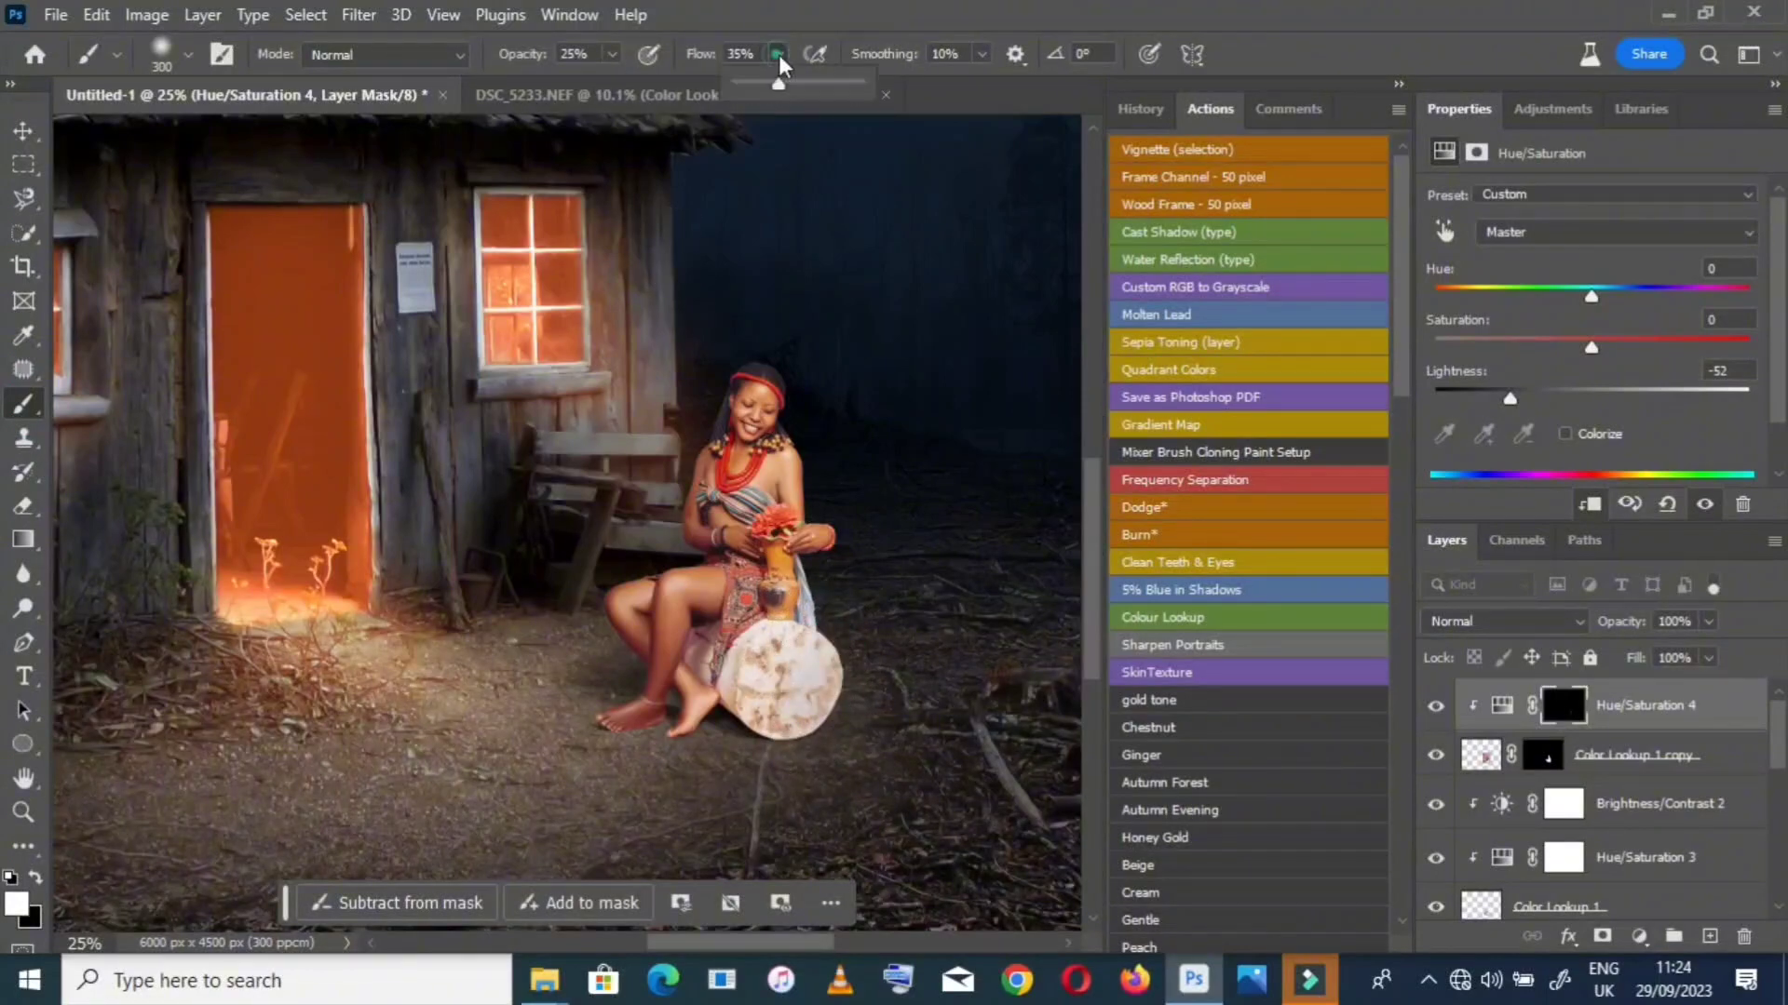
{"action": "left_click", "coordinate": [856, 84]}
{"action": "left_click", "coordinate": [612, 54]}
{"action": "left_click_drag", "start_coordinate": [609, 83], "coordinate": [702, 84]}
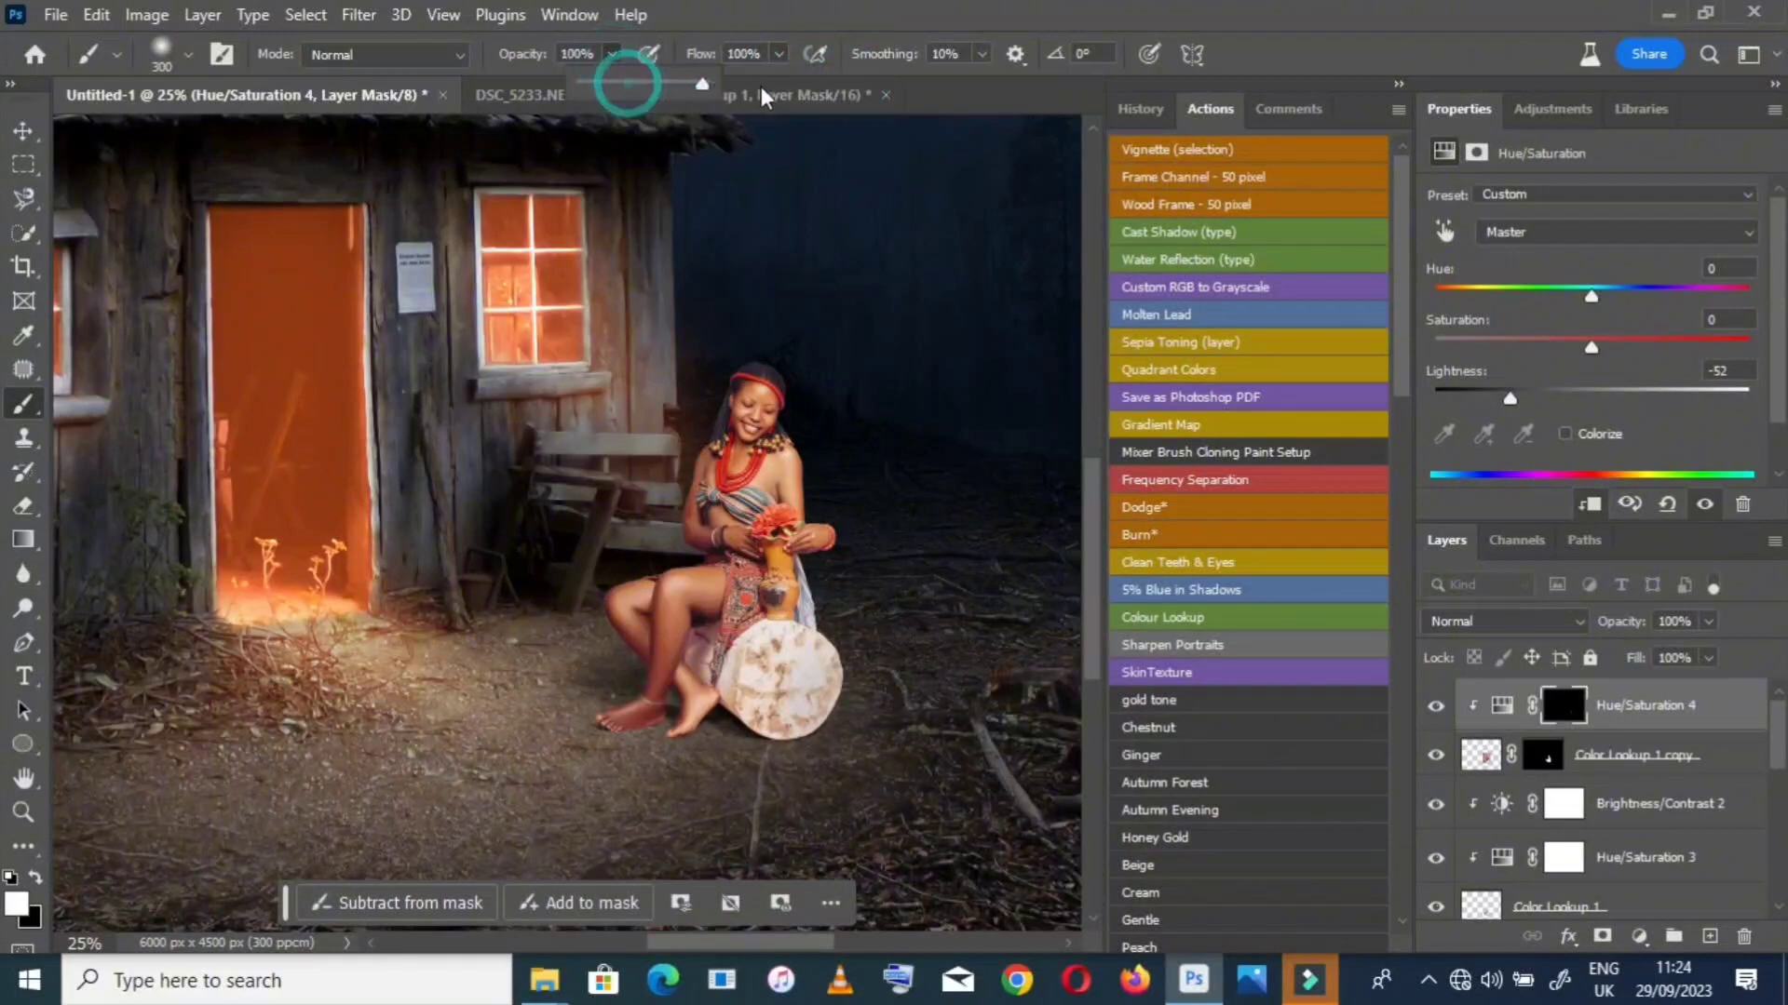
{"action": "mouse_move", "coordinate": [819, 702]}
{"action": "left_mouse_down"}
{"action": "mouse_move", "coordinate": [827, 656]}
{"action": "mouse_move", "coordinate": [849, 686]}
{"action": "mouse_move", "coordinate": [823, 714]}
{"action": "left_mouse_up"}
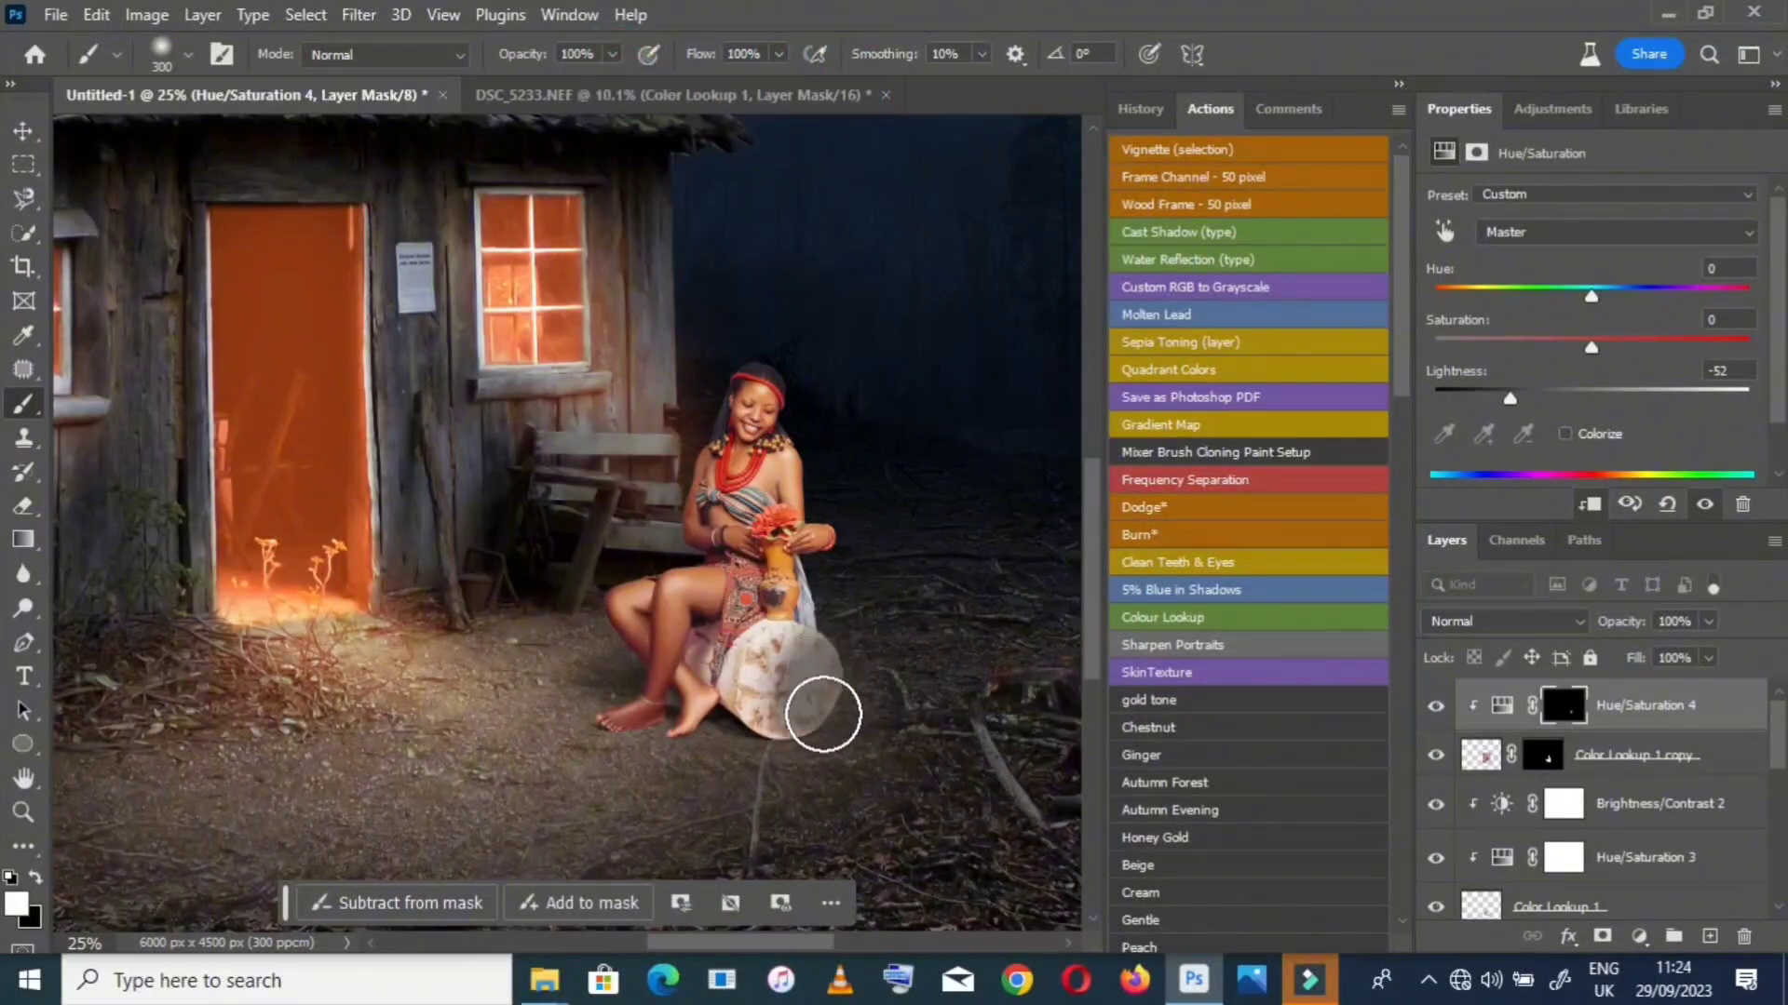
Darken the rest of the round stool by painting the Hue/Saturation 4 mask white with a 67 px brush
{"action": "left_click", "coordinate": [23, 812]}
{"action": "left_click", "coordinate": [791, 730]}
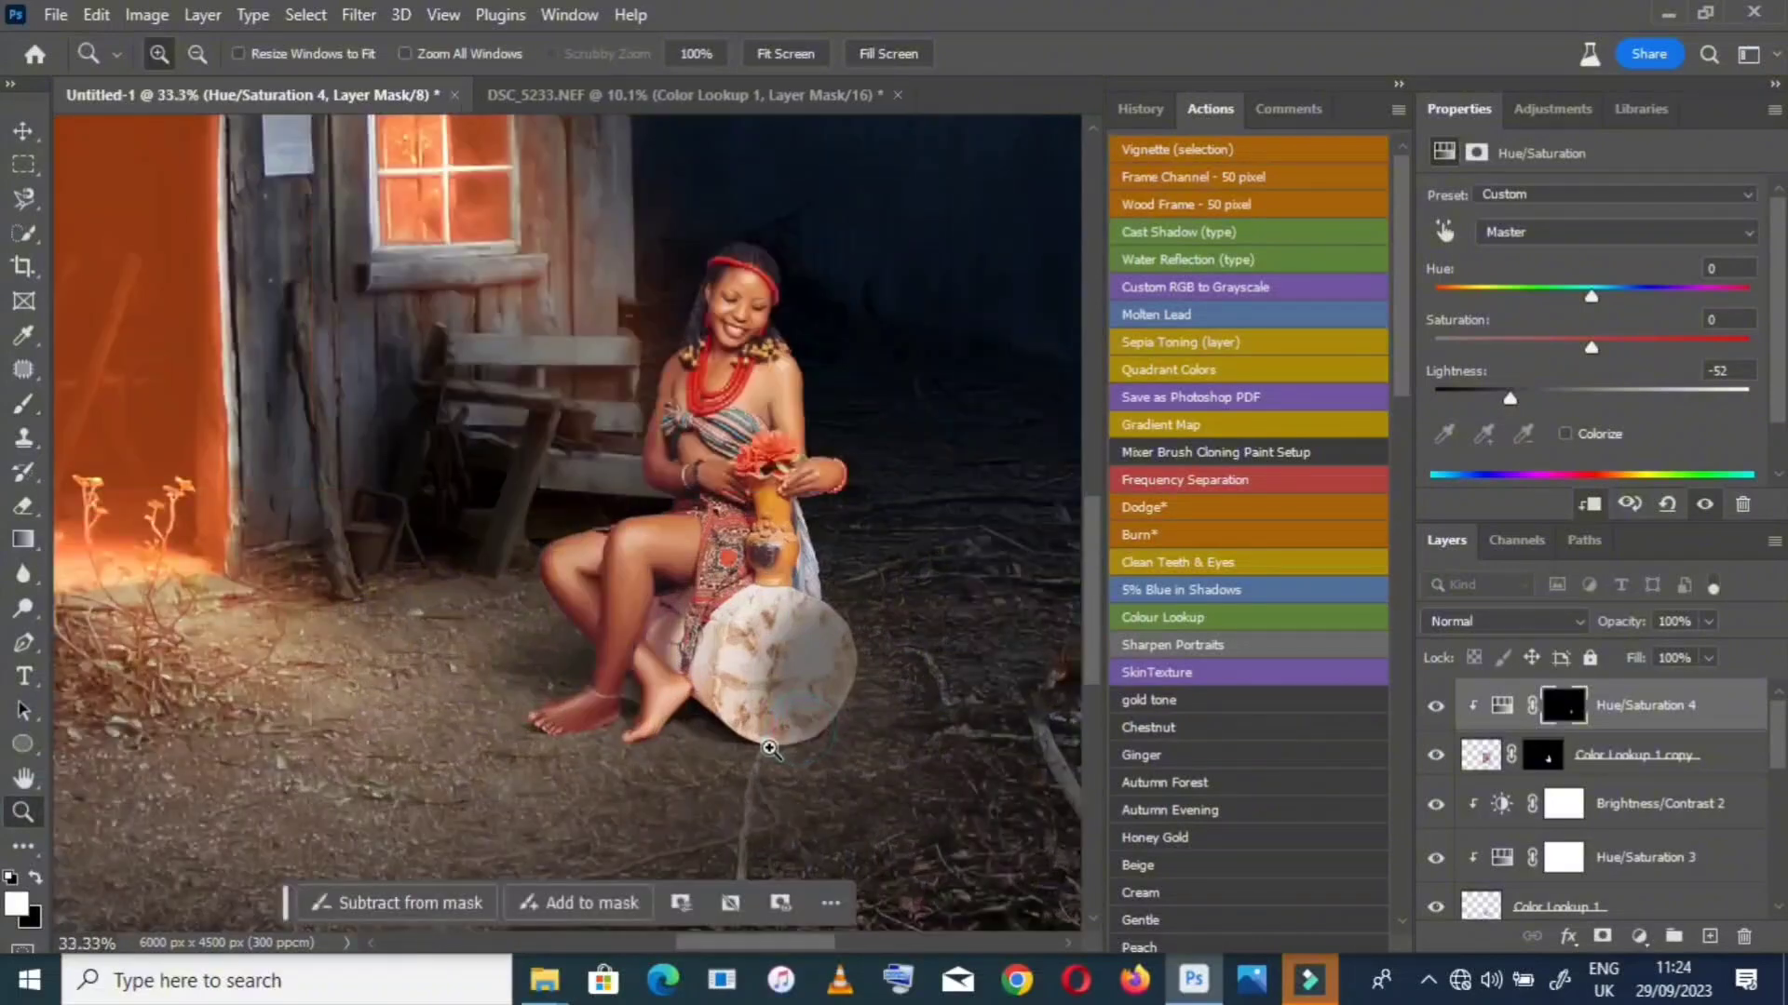
{"action": "left_click", "coordinate": [770, 748]}
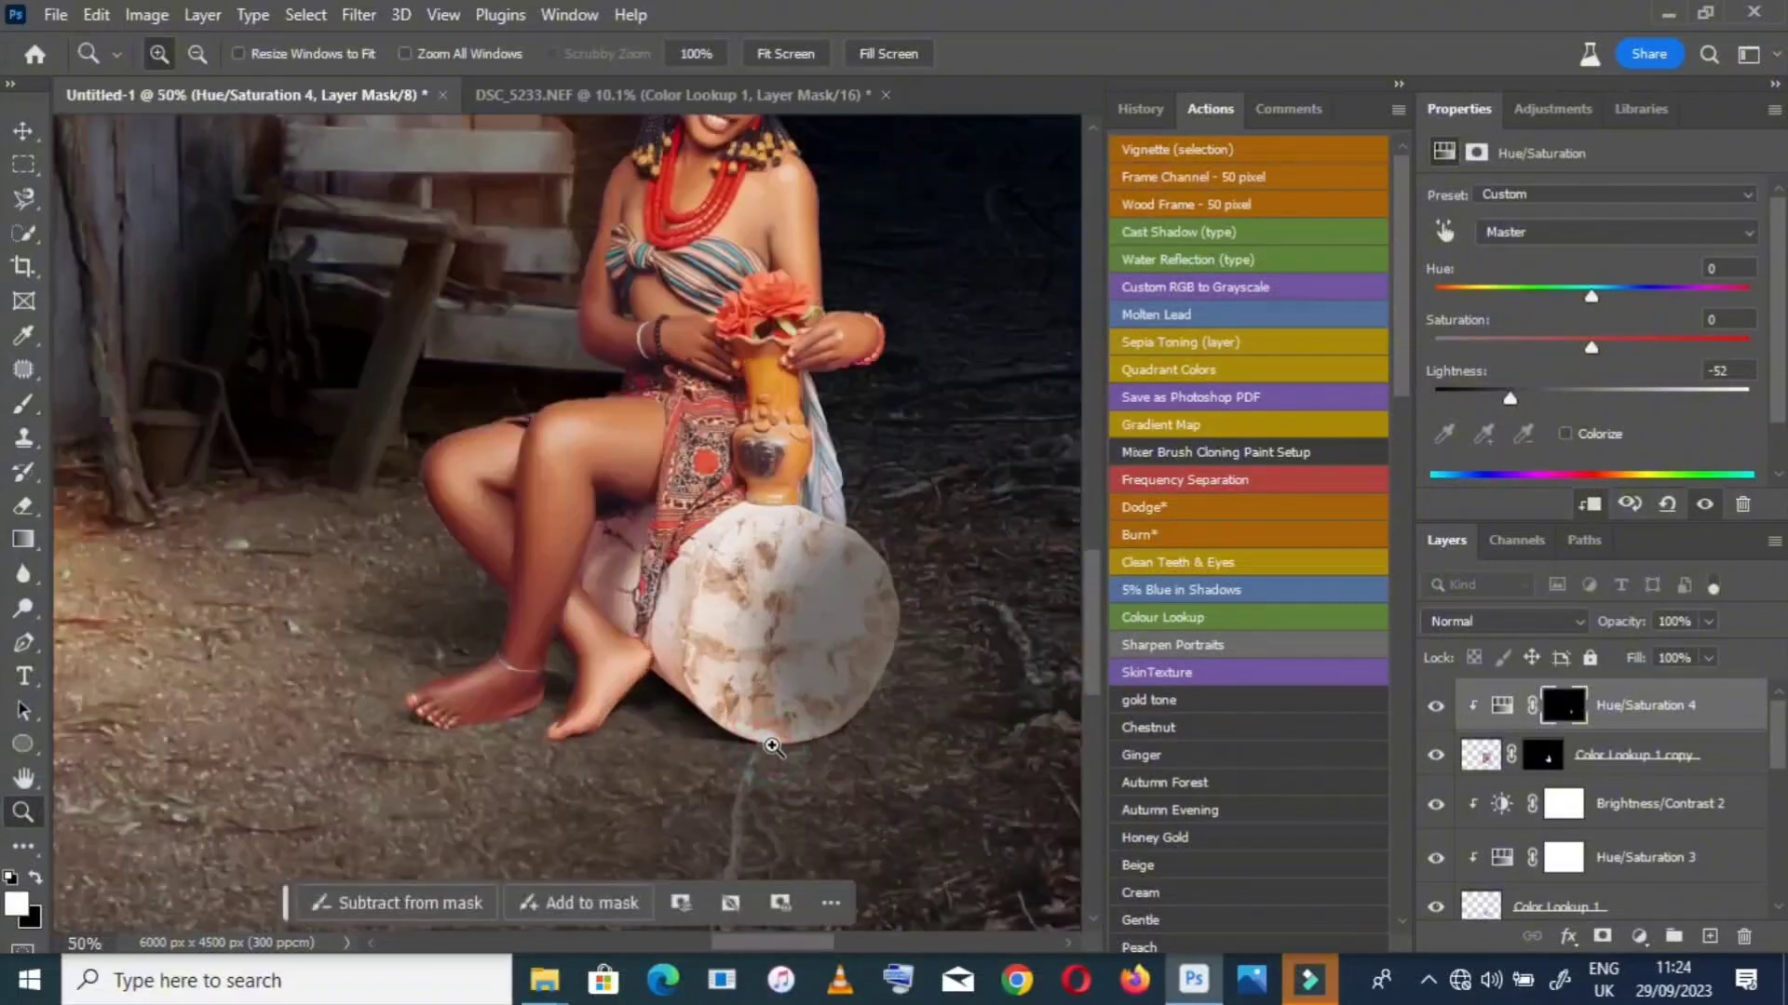
{"action": "left_click", "coordinate": [24, 404]}
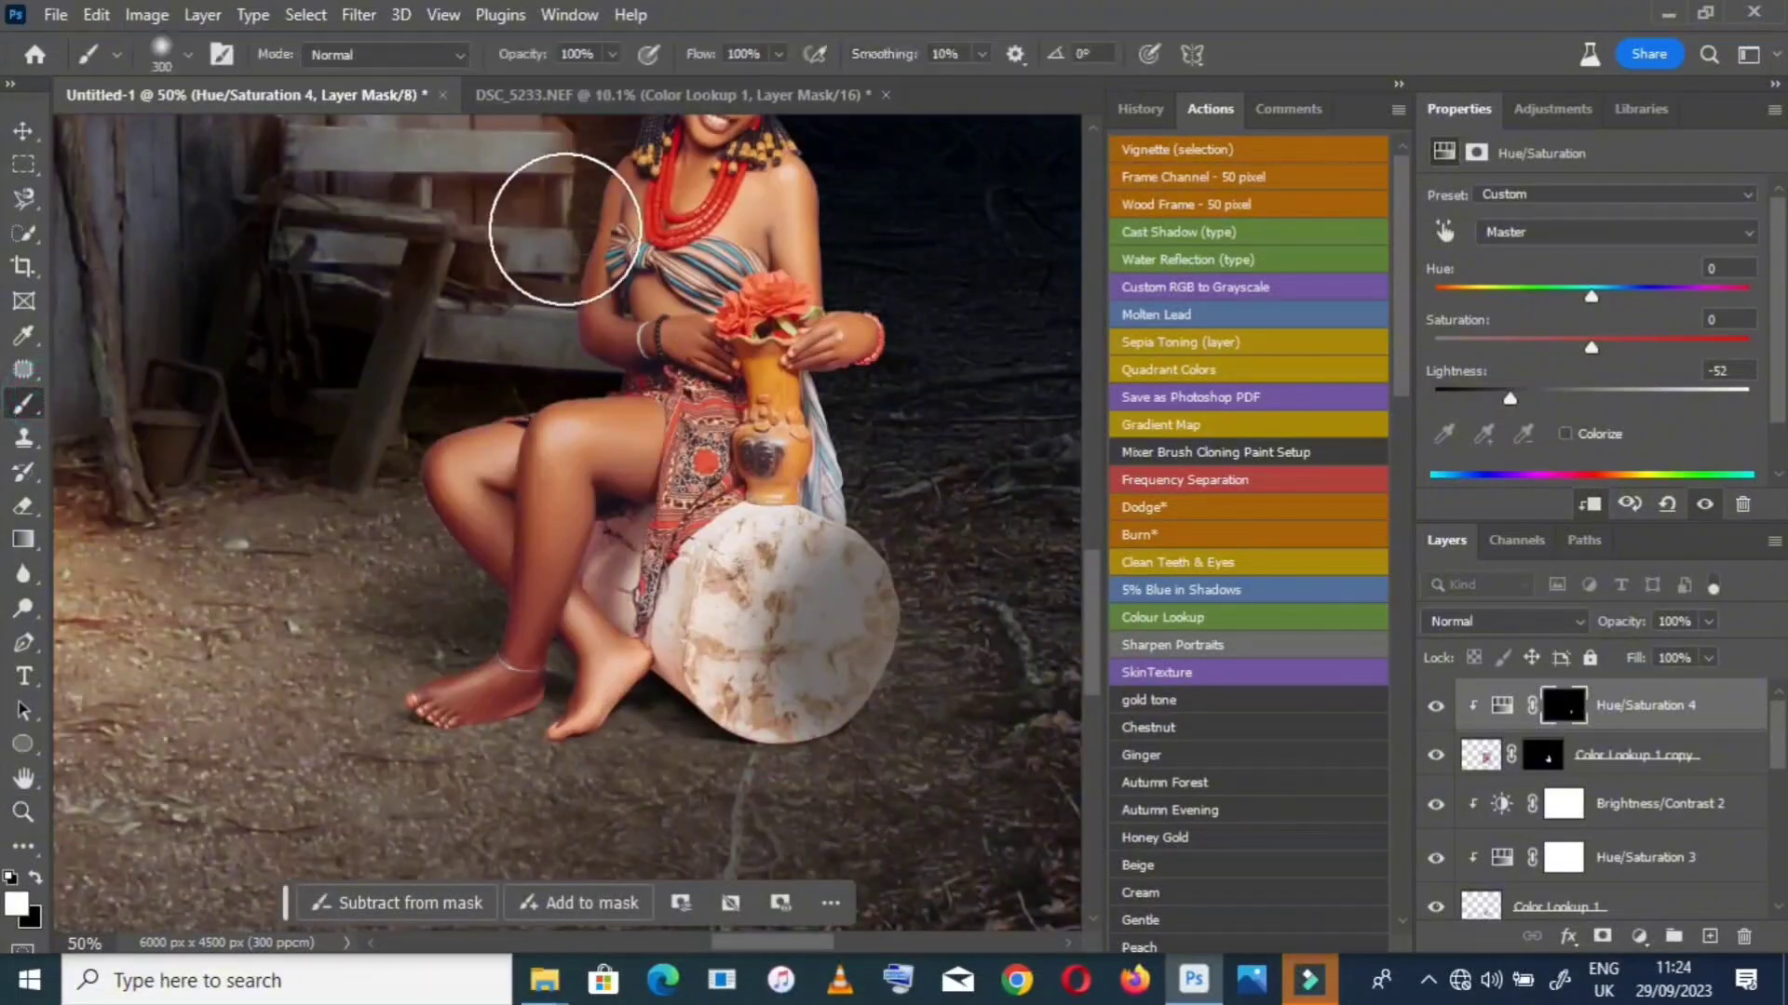
{"action": "right_click", "coordinate": [568, 265]}
{"action": "left_click", "coordinate": [760, 300]}
{"action": "left_click", "coordinate": [1046, 531]}
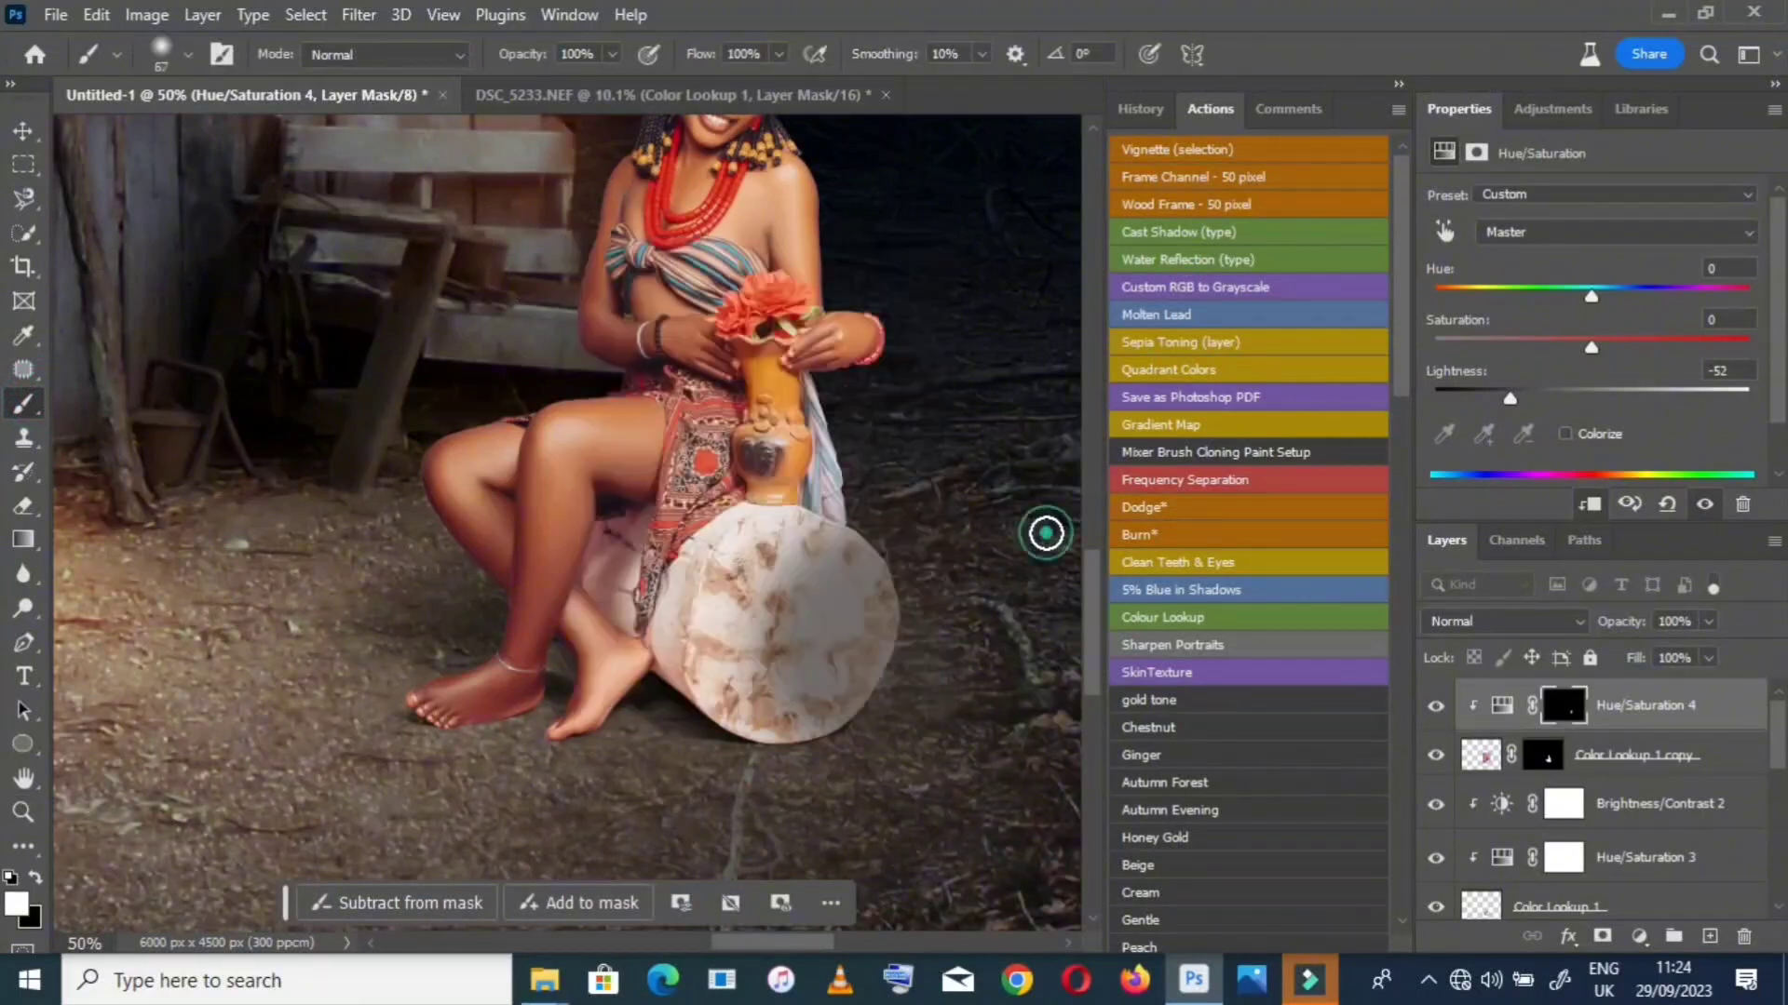
{"action": "mouse_move", "coordinate": [798, 534]}
{"action": "left_mouse_down"}
{"action": "mouse_move", "coordinate": [738, 524]}
{"action": "mouse_move", "coordinate": [826, 532]}
{"action": "mouse_move", "coordinate": [774, 531]}
{"action": "mouse_move", "coordinate": [839, 558]}
{"action": "mouse_move", "coordinate": [836, 576]}
{"action": "mouse_move", "coordinate": [749, 604]}
{"action": "mouse_move", "coordinate": [737, 522]}
{"action": "mouse_move", "coordinate": [663, 611]}
{"action": "mouse_move", "coordinate": [674, 671]}
{"action": "mouse_move", "coordinate": [649, 620]}
{"action": "left_mouse_up"}
{"action": "mouse_move", "coordinate": [633, 559]}
{"action": "left_mouse_down"}
{"action": "mouse_move", "coordinate": [595, 577]}
{"action": "mouse_move", "coordinate": [682, 680]}
{"action": "mouse_move", "coordinate": [774, 726]}
{"action": "mouse_move", "coordinate": [891, 610]}
{"action": "mouse_move", "coordinate": [674, 714]}
{"action": "mouse_move", "coordinate": [796, 586]}
{"action": "mouse_move", "coordinate": [800, 530]}
{"action": "mouse_move", "coordinate": [760, 571]}
{"action": "mouse_move", "coordinate": [727, 565]}
{"action": "mouse_move", "coordinate": [739, 647]}
{"action": "mouse_move", "coordinate": [699, 647]}
{"action": "mouse_move", "coordinate": [733, 578]}
{"action": "left_mouse_up"}
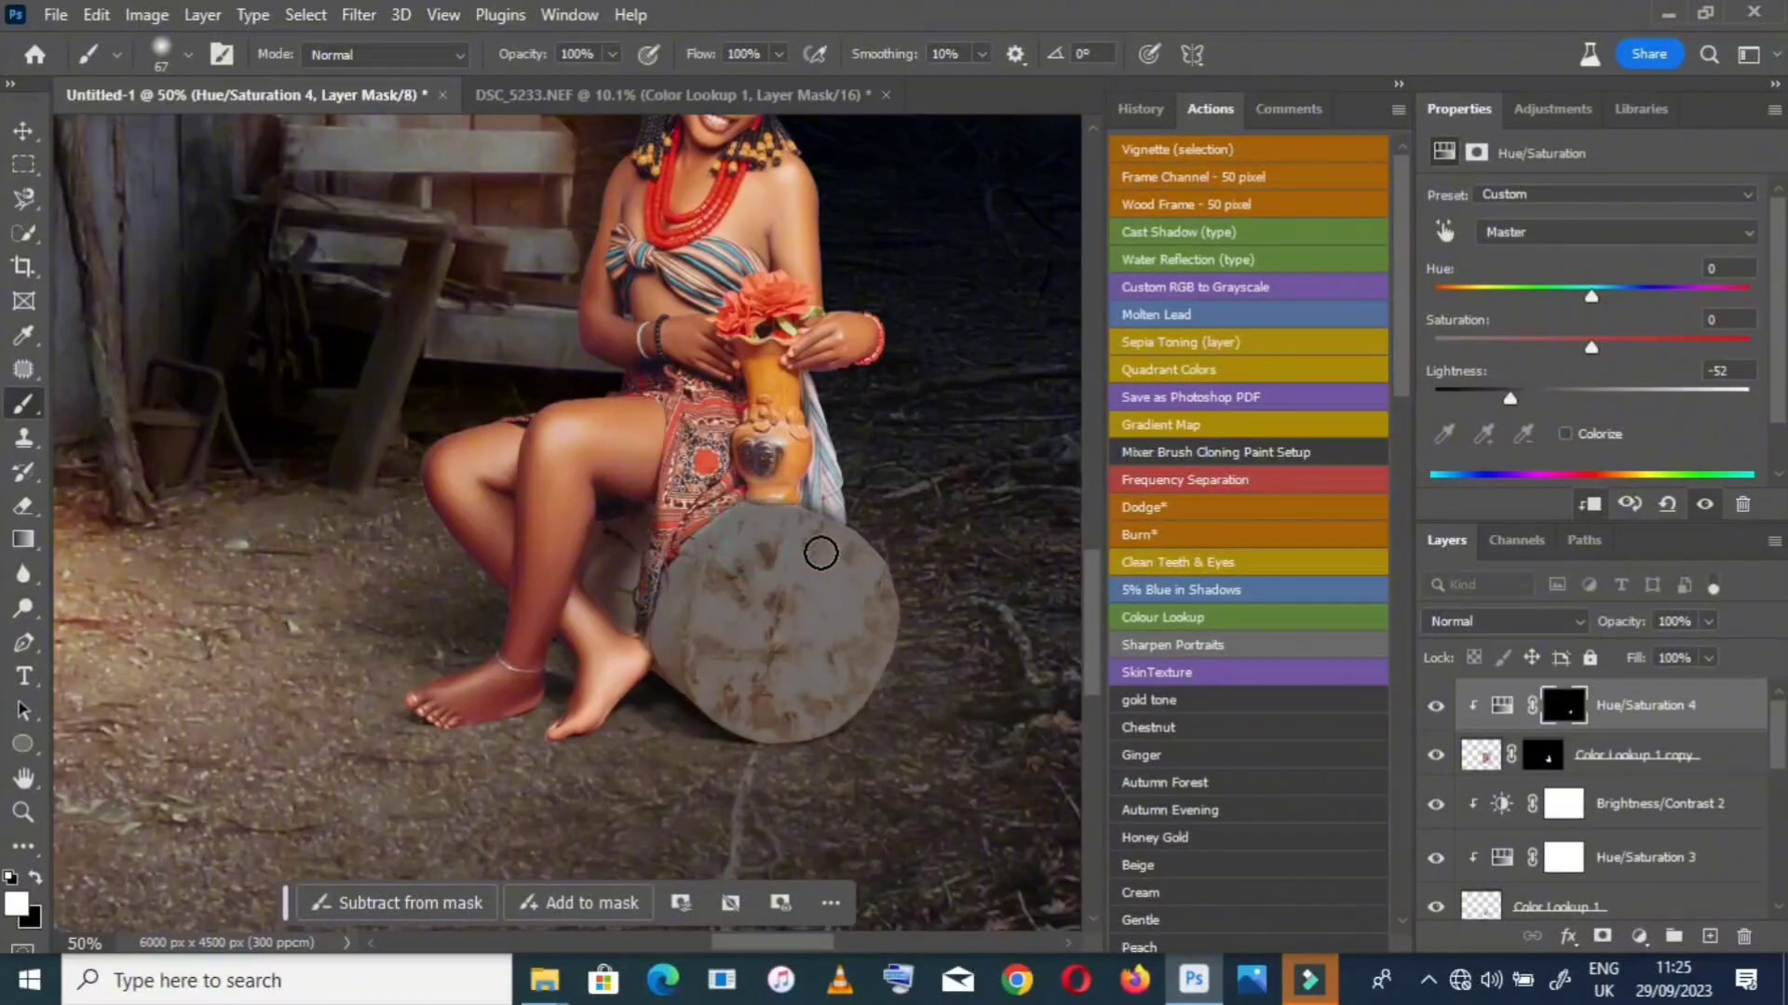
{"action": "key", "text": "x"}
{"action": "scroll", "coordinate": [697, 393], "scroll_direction": "up", "scroll_amount": 3}
{"action": "scroll", "coordinate": [651, 308], "scroll_direction": "down", "scroll_amount": 3}
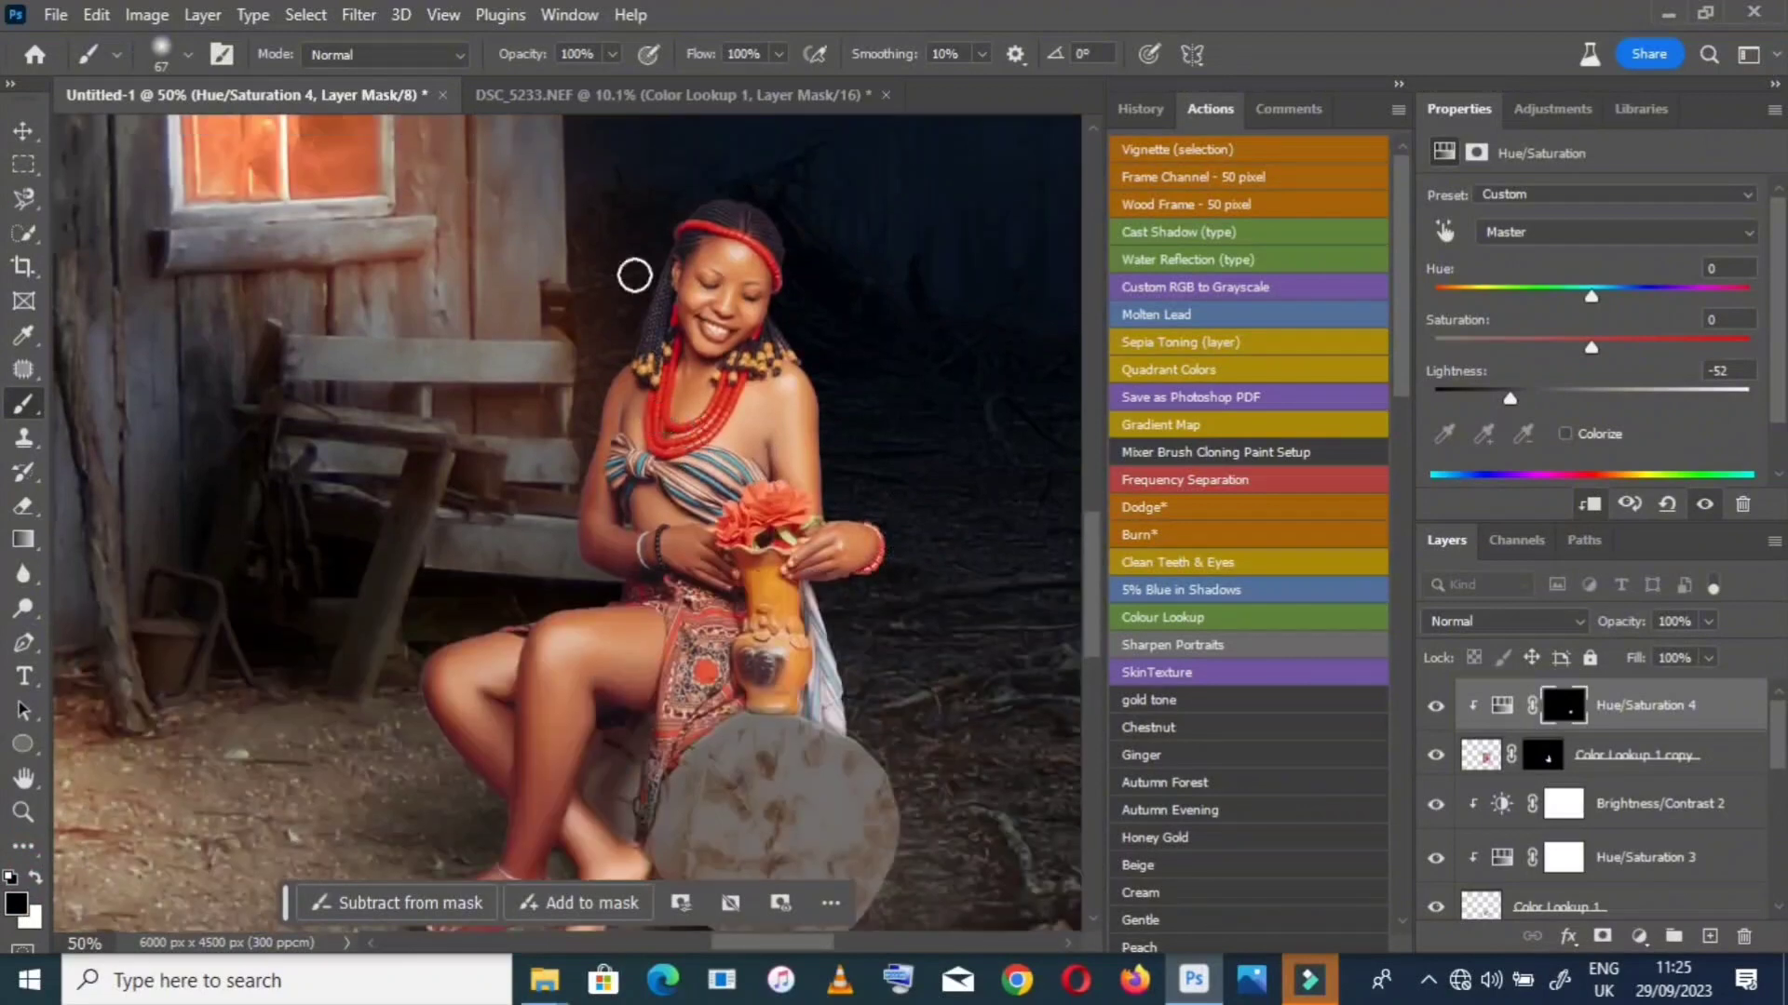
Add a clipped Brightness/Contrast adjustment above Hue/Saturation 4 with brightness -36 and contrast 10
{"action": "double_click", "coordinate": [23, 778]}
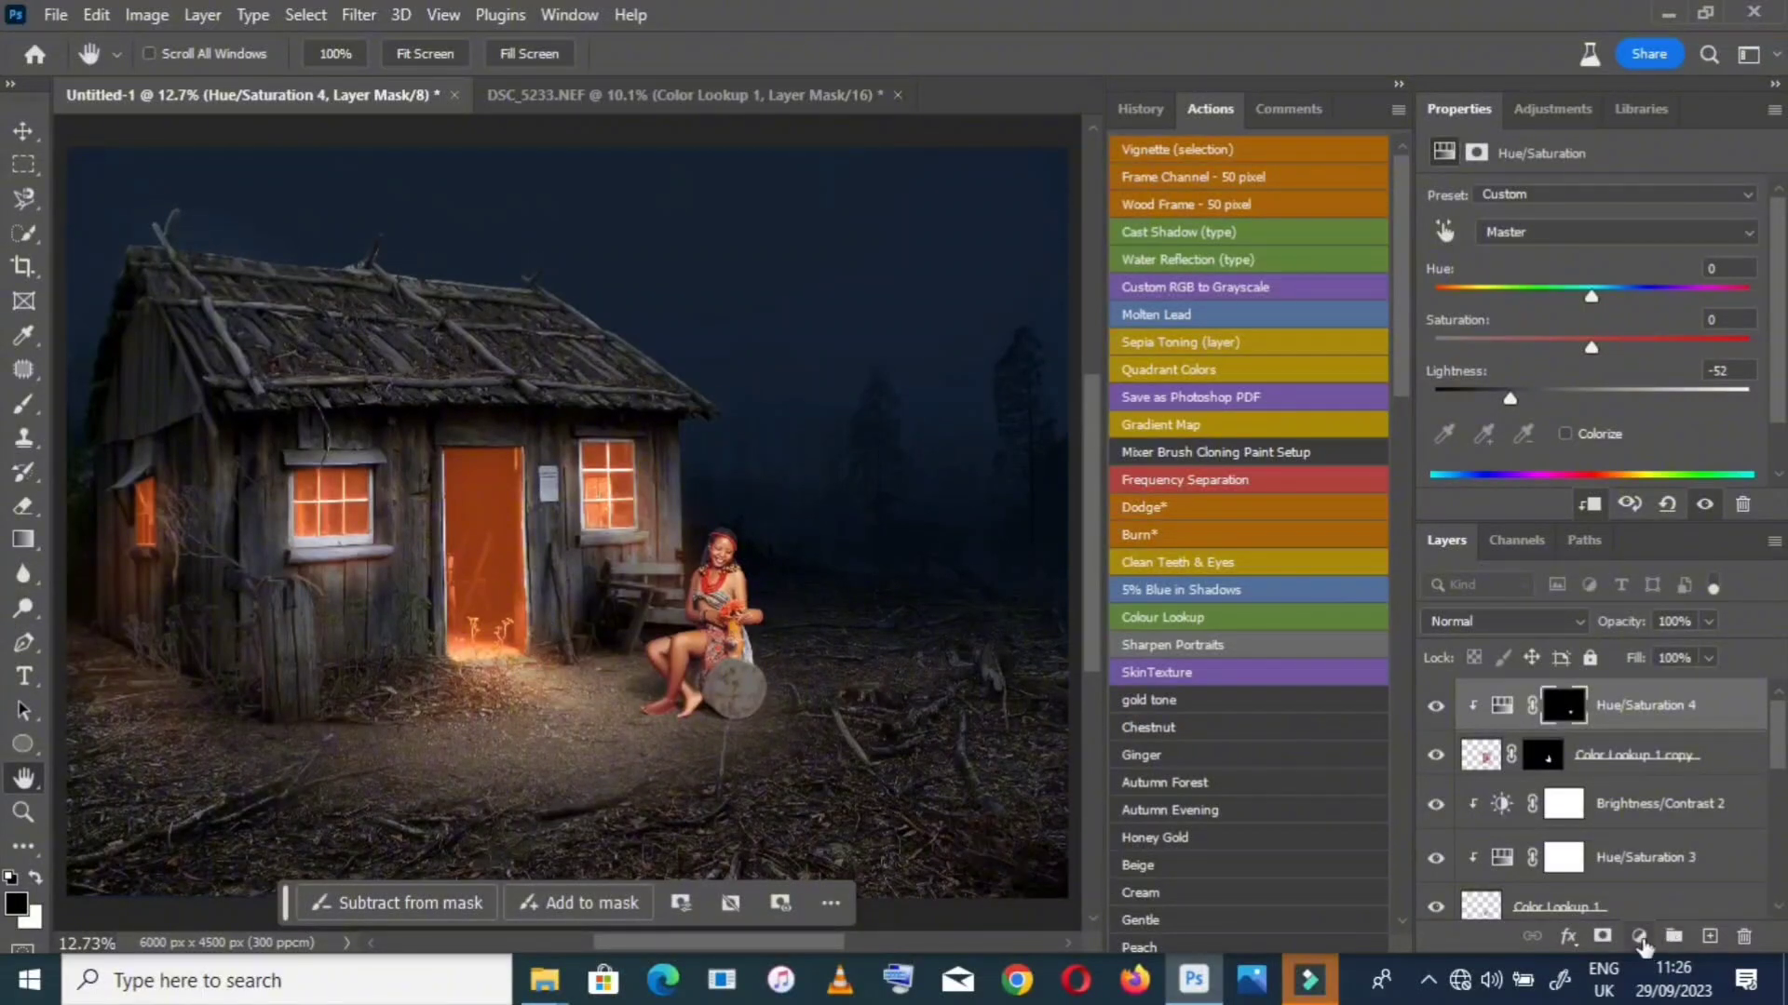
{"action": "left_click", "coordinate": [1640, 936]}
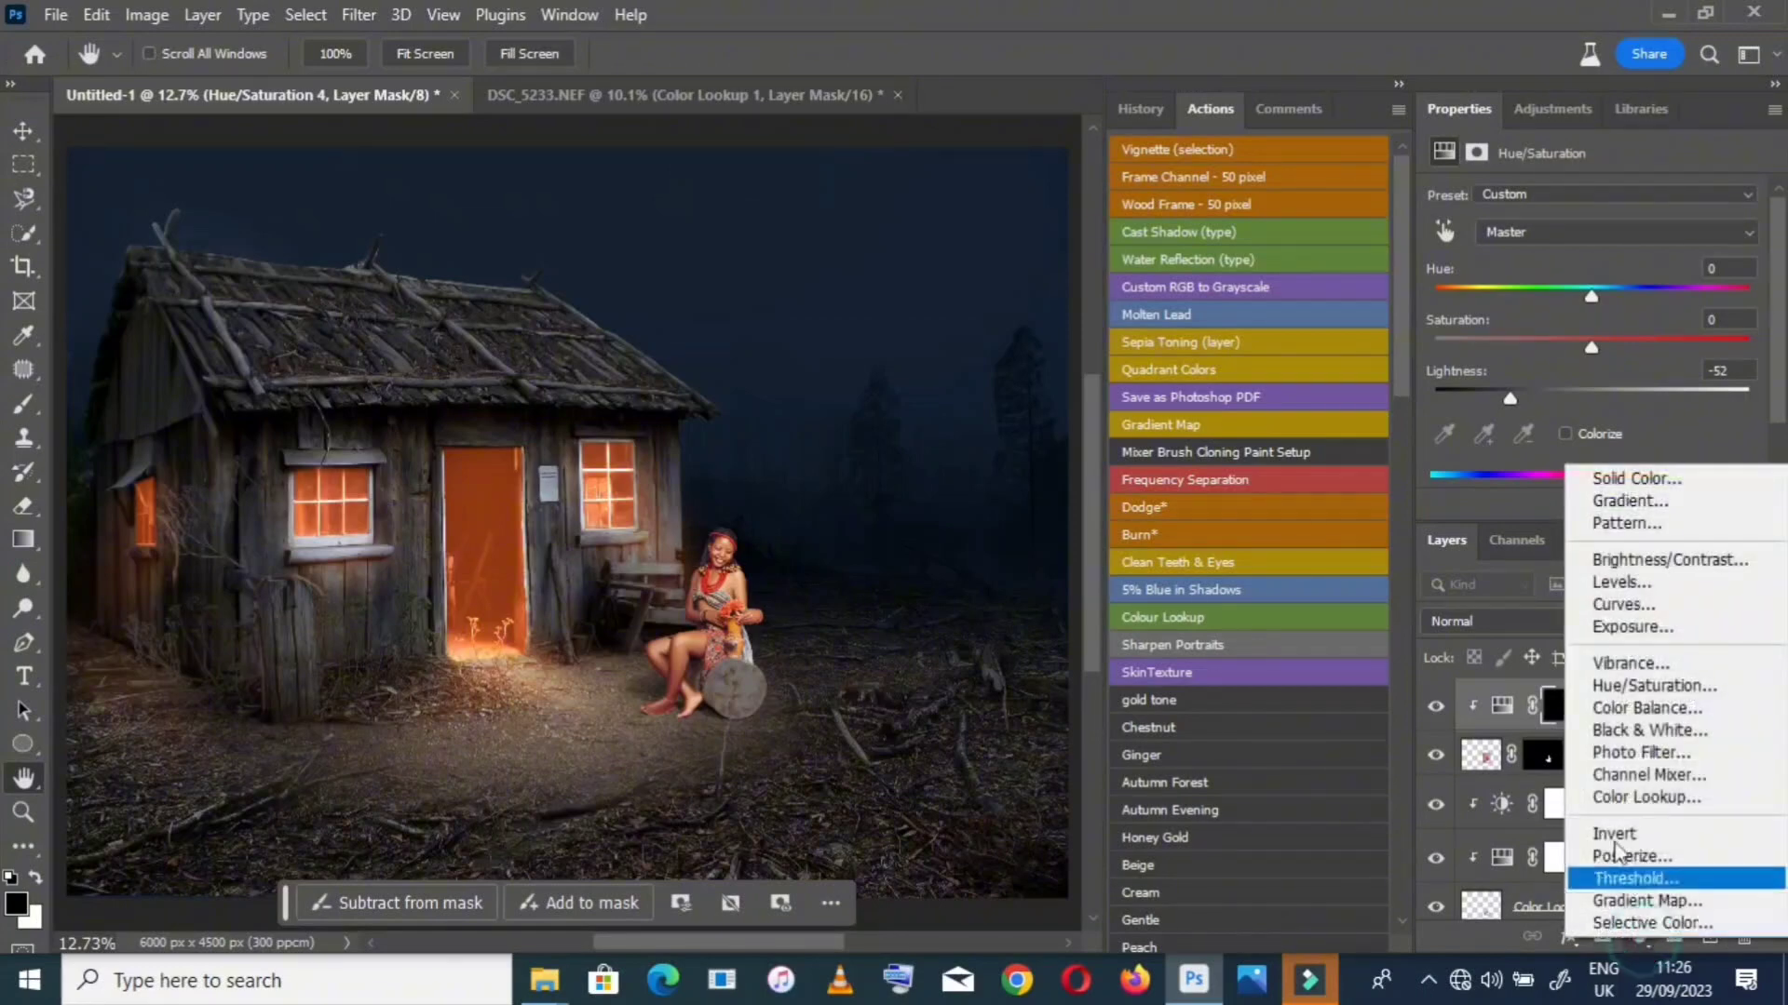
{"action": "left_click", "coordinate": [1641, 563]}
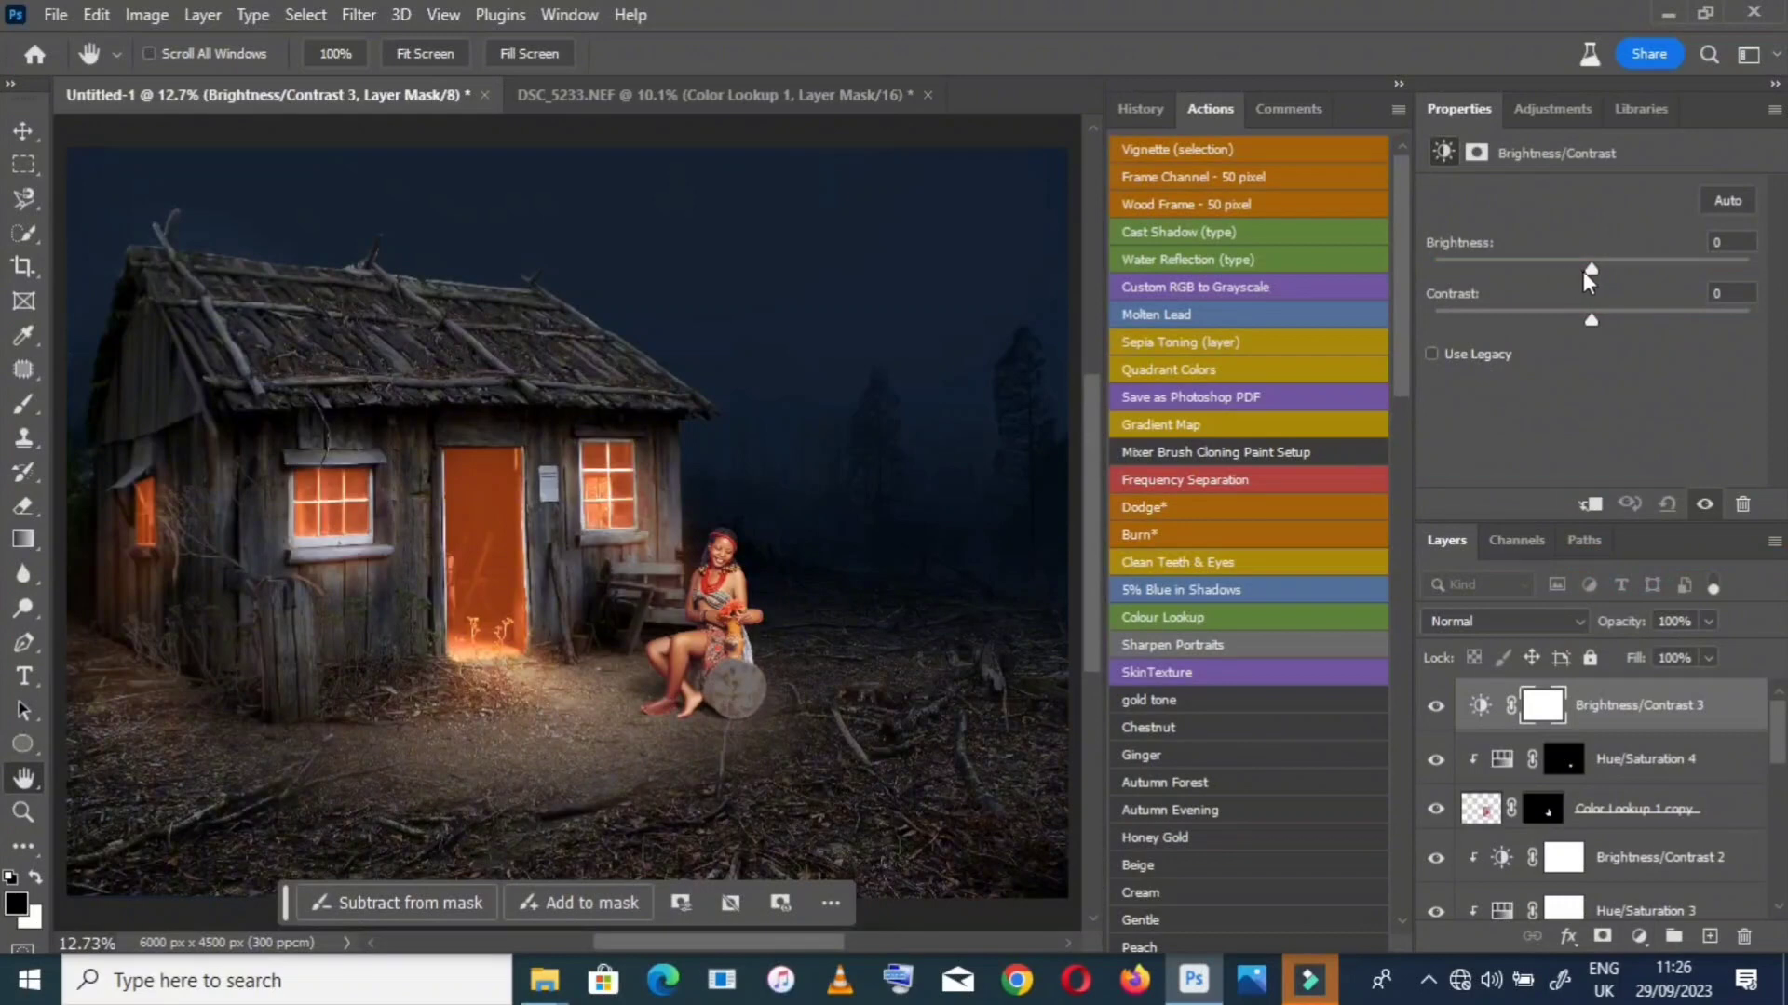
{"action": "left_click_drag", "start_coordinate": [1583, 270], "coordinate": [1555, 271]}
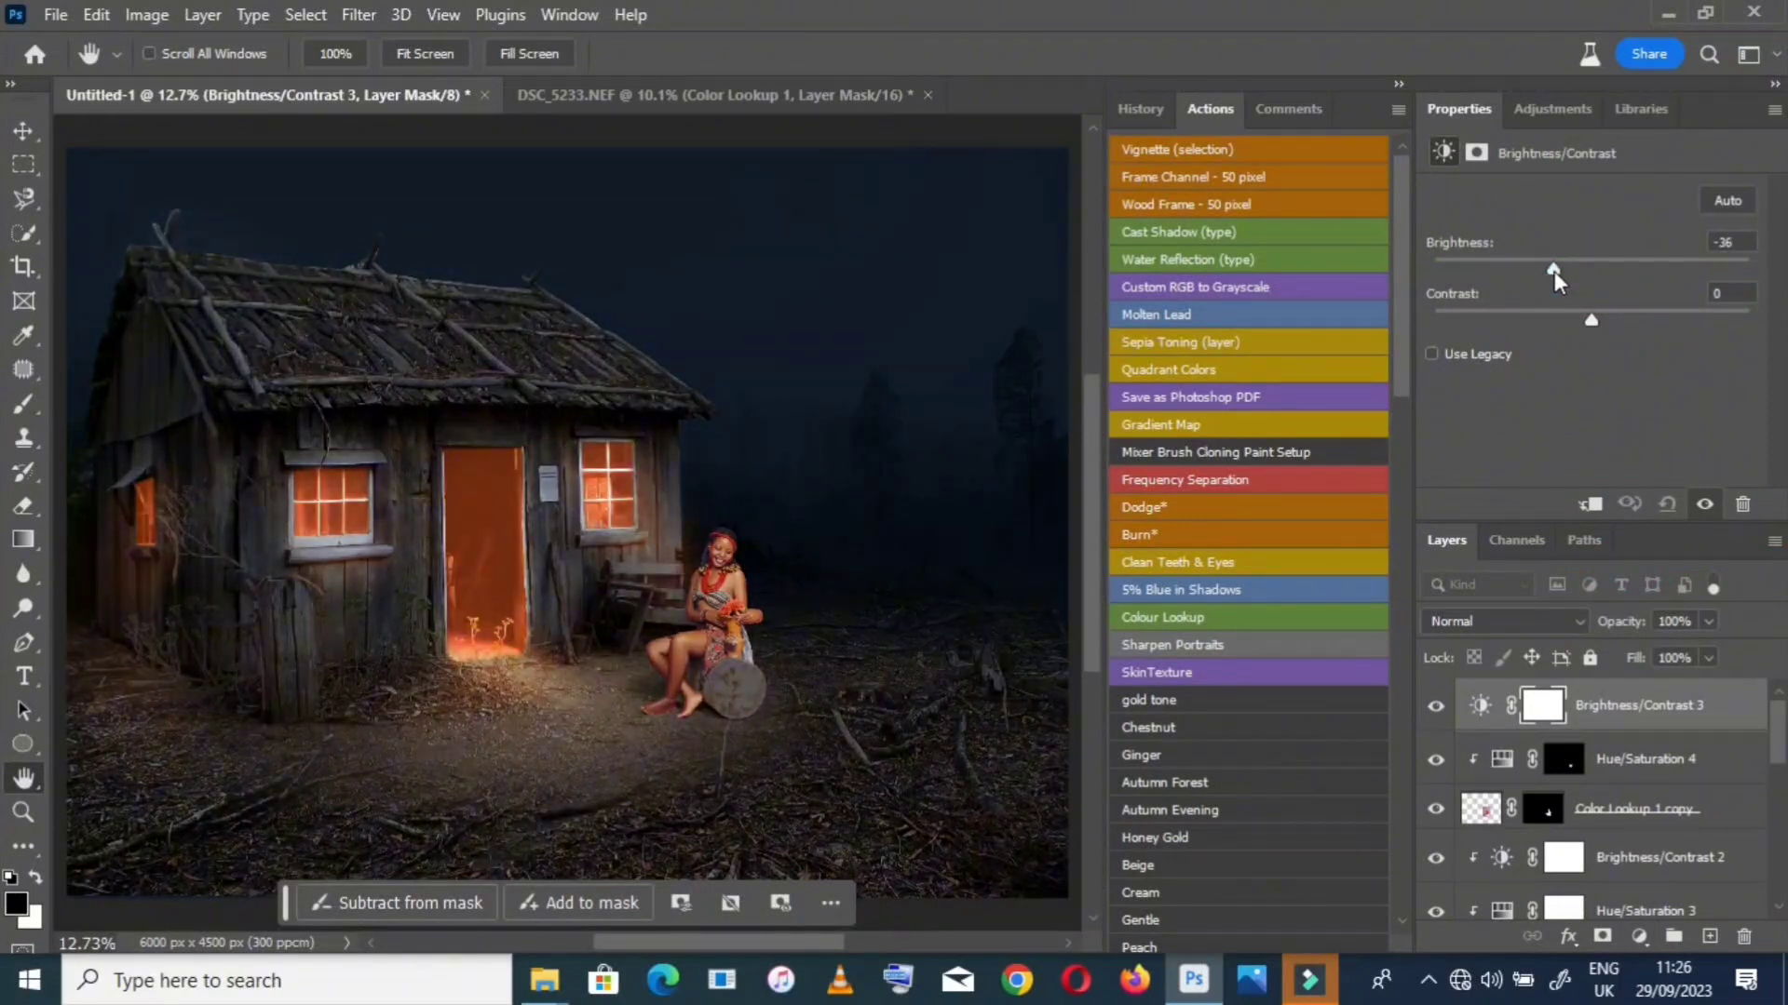
{"action": "left_click_drag", "start_coordinate": [1592, 320], "coordinate": [1607, 320]}
{"action": "right_click", "coordinate": [1755, 708]}
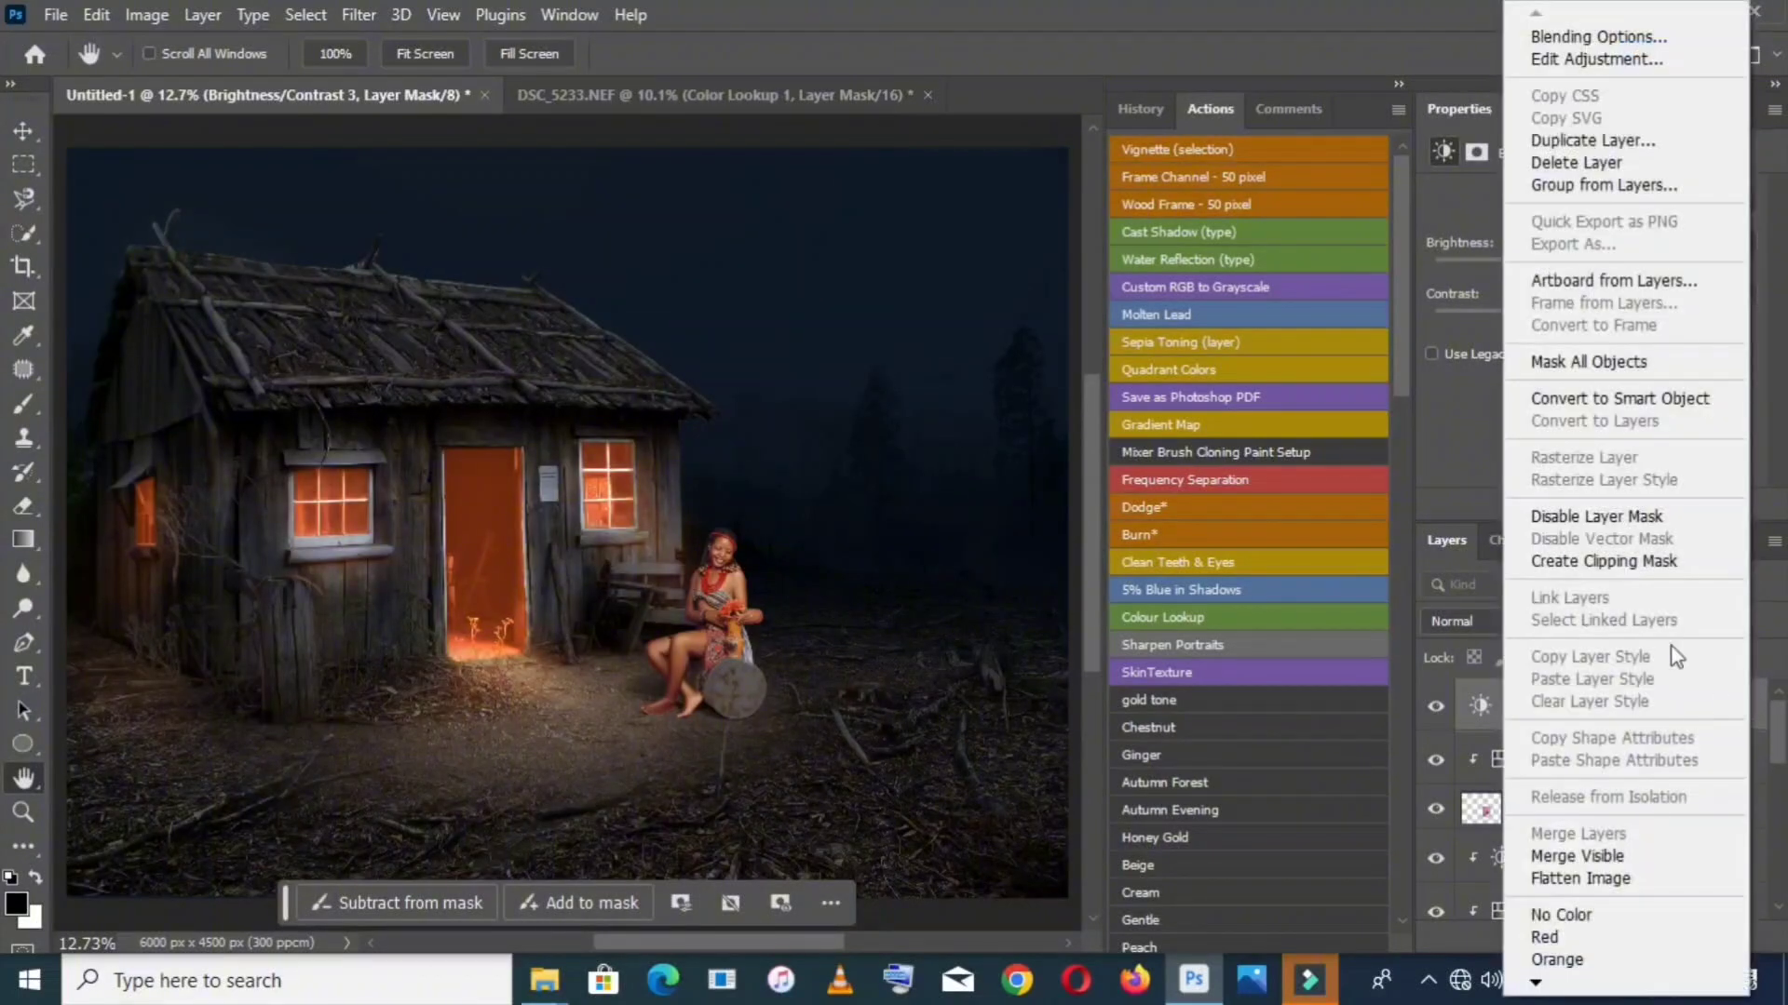
{"action": "left_click", "coordinate": [1610, 562]}
Invert the Brightness/Contrast 3 layer mask to black to hide its effect on the woman
{"action": "left_click", "coordinate": [23, 812]}
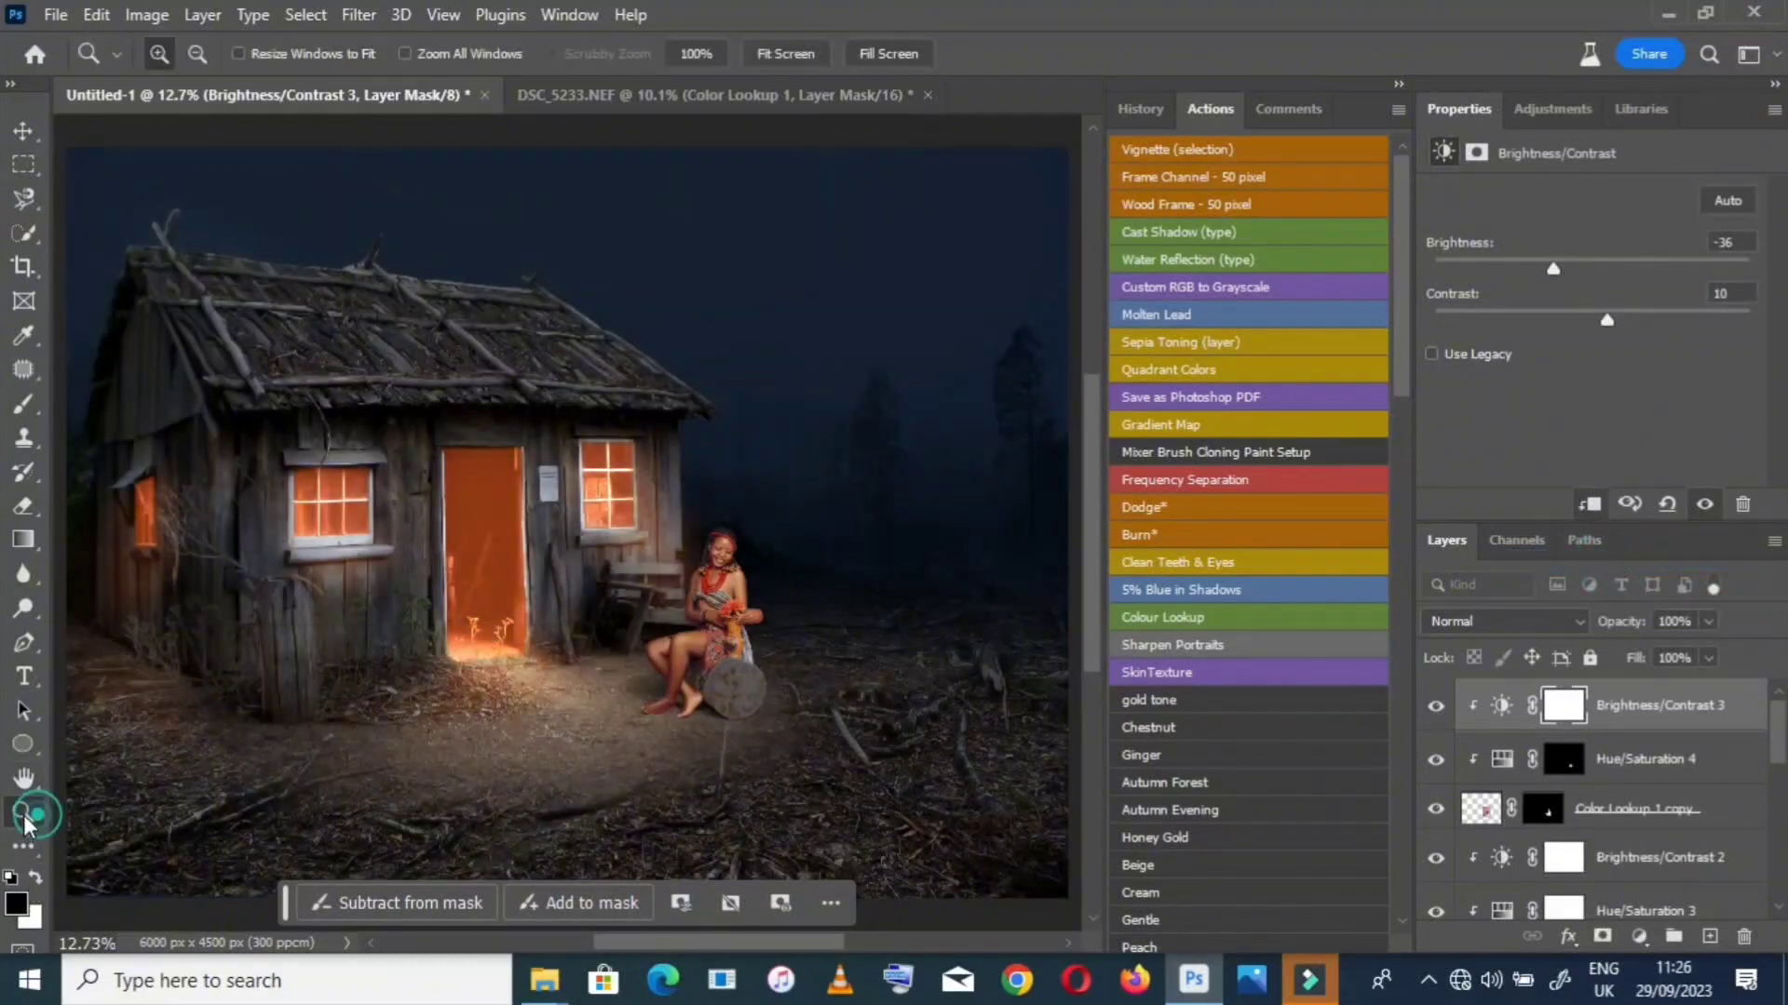
{"action": "left_click", "coordinate": [698, 633]}
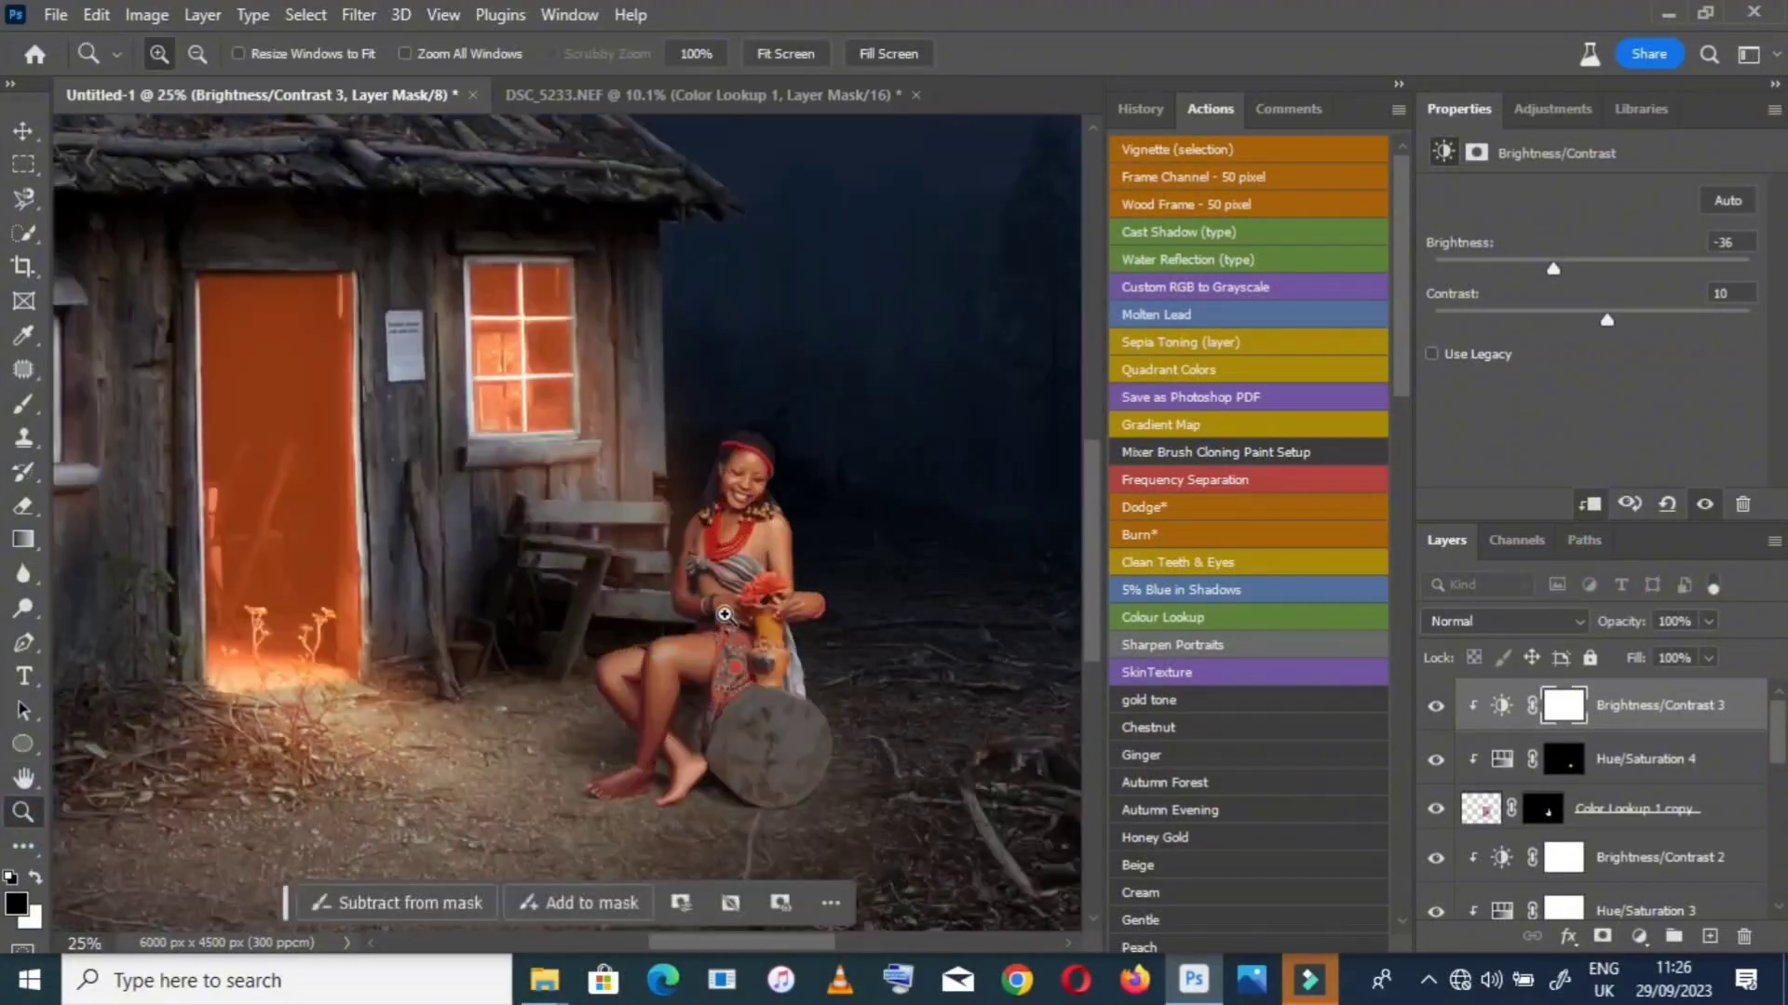
{"action": "scroll", "coordinate": [721, 616], "scroll_direction": "down", "scroll_amount": 2}
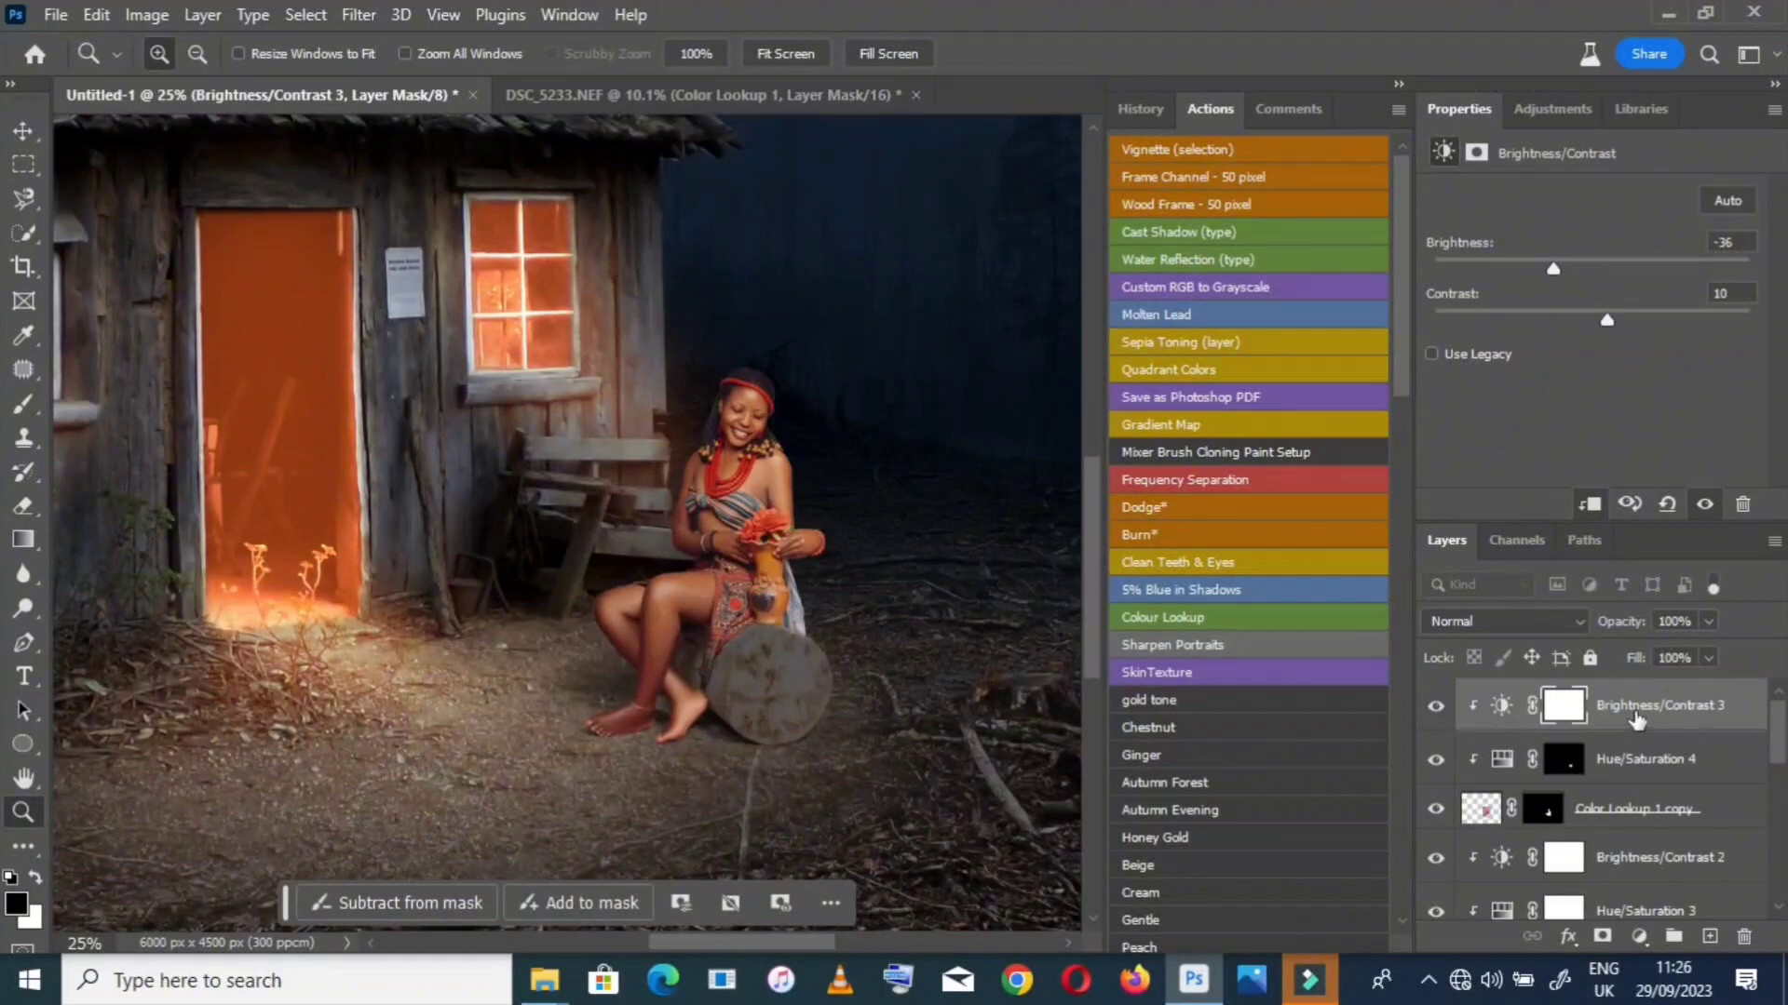
{"action": "key", "text": "ctrl+i"}
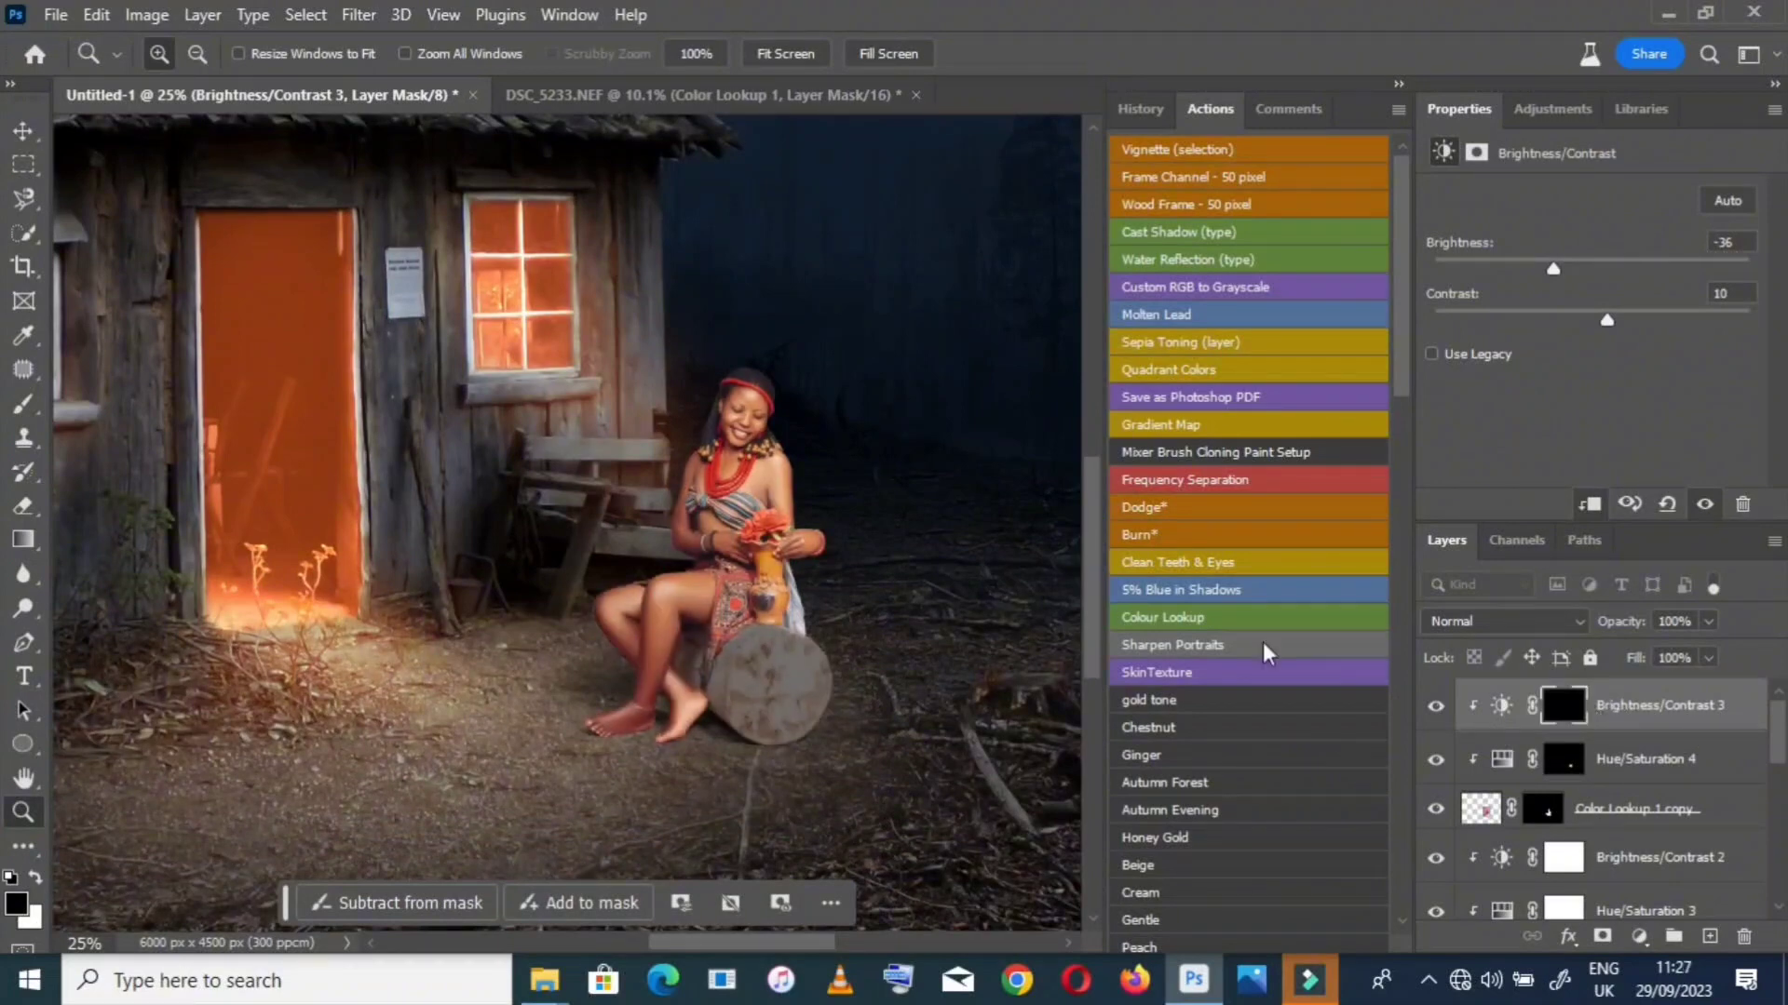
Paint white on the Brightness/Contrast 3 mask along the woman's side facing away from the cabin with a 600 px brush
{"action": "left_click", "coordinate": [23, 403]}
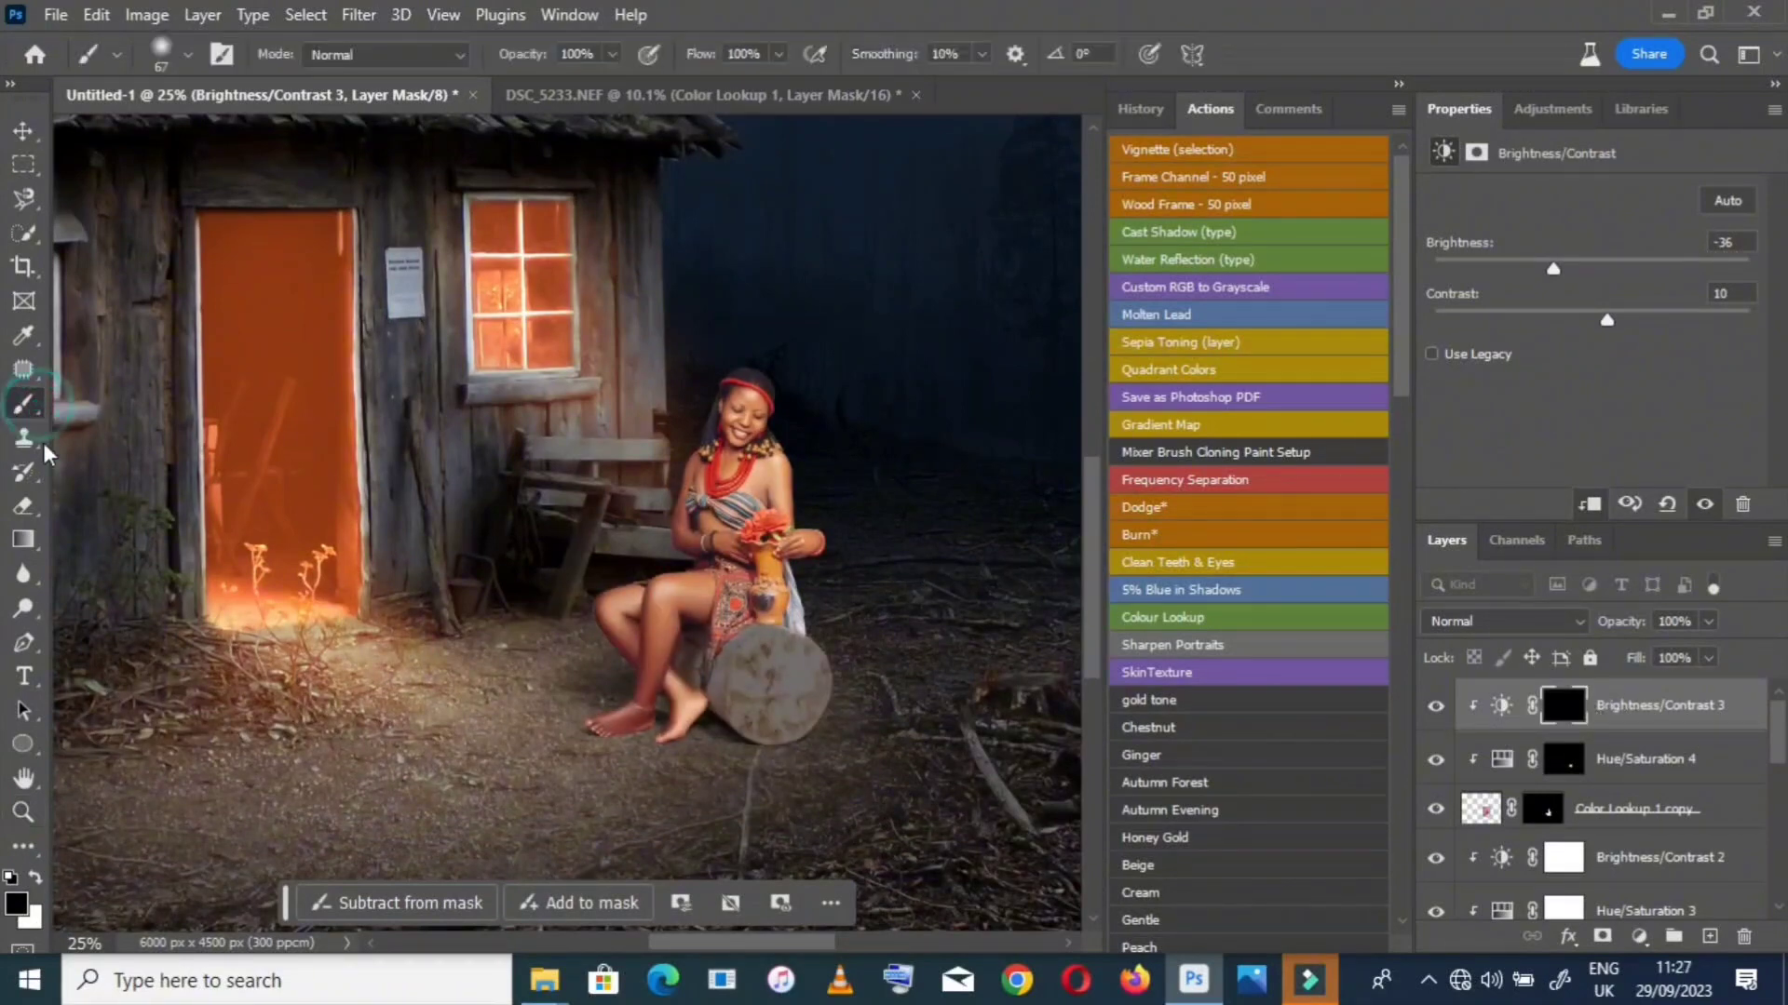
{"action": "left_click", "coordinate": [36, 878]}
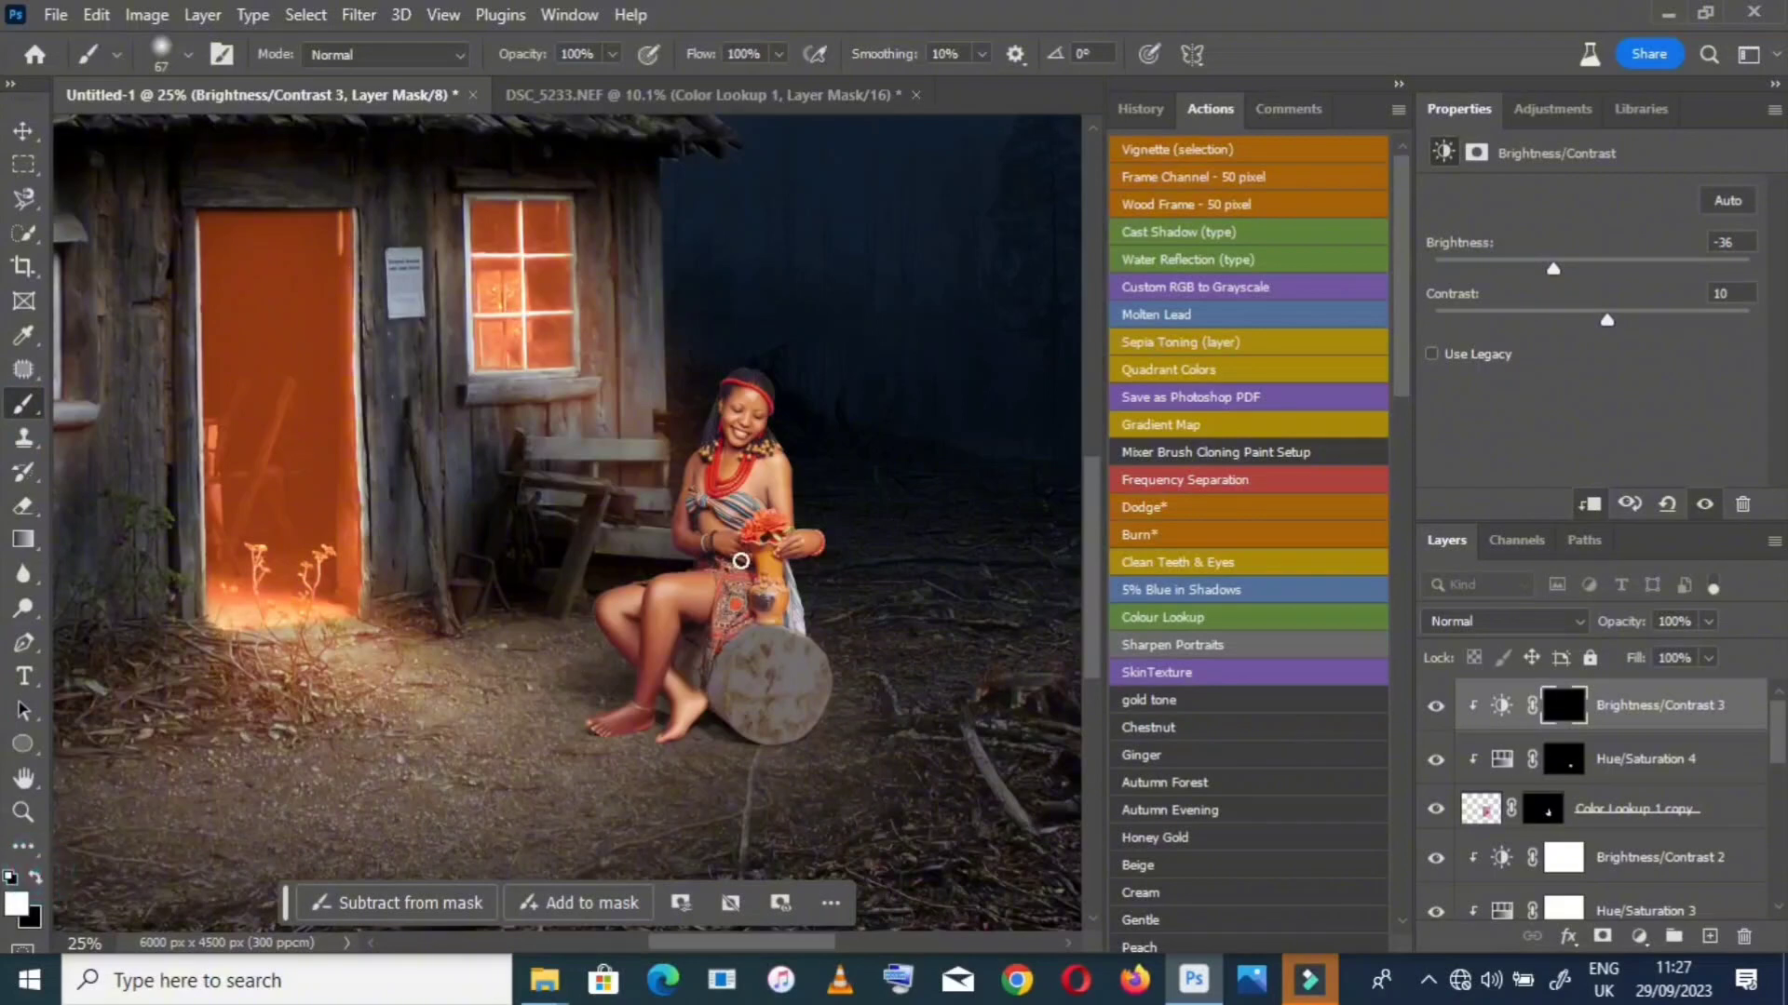
{"action": "key", "text": "bracketright"}
{"action": "key", "text": "bracketright"}
{"action": "key", "text": "bracketright"}
{"action": "key", "text": "bracketright"}
{"action": "key", "text": "bracketright"}
{"action": "key", "text": "bracketright"}
{"action": "key", "text": "bracketright"}
{"action": "key", "text": "bracketright"}
{"action": "key", "text": "bracketright"}
{"action": "key", "text": "bracketright"}
{"action": "key", "text": "bracketright"}
{"action": "key", "text": "bracketright"}
{"action": "mouse_move", "coordinate": [826, 404]}
{"action": "left_mouse_down"}
{"action": "mouse_move", "coordinate": [840, 588]}
{"action": "mouse_move", "coordinate": [842, 407]}
{"action": "mouse_move", "coordinate": [840, 545]}
{"action": "mouse_move", "coordinate": [856, 414]}
{"action": "mouse_move", "coordinate": [826, 373]}
{"action": "mouse_move", "coordinate": [833, 603]}
{"action": "mouse_move", "coordinate": [817, 378]}
{"action": "left_mouse_up"}
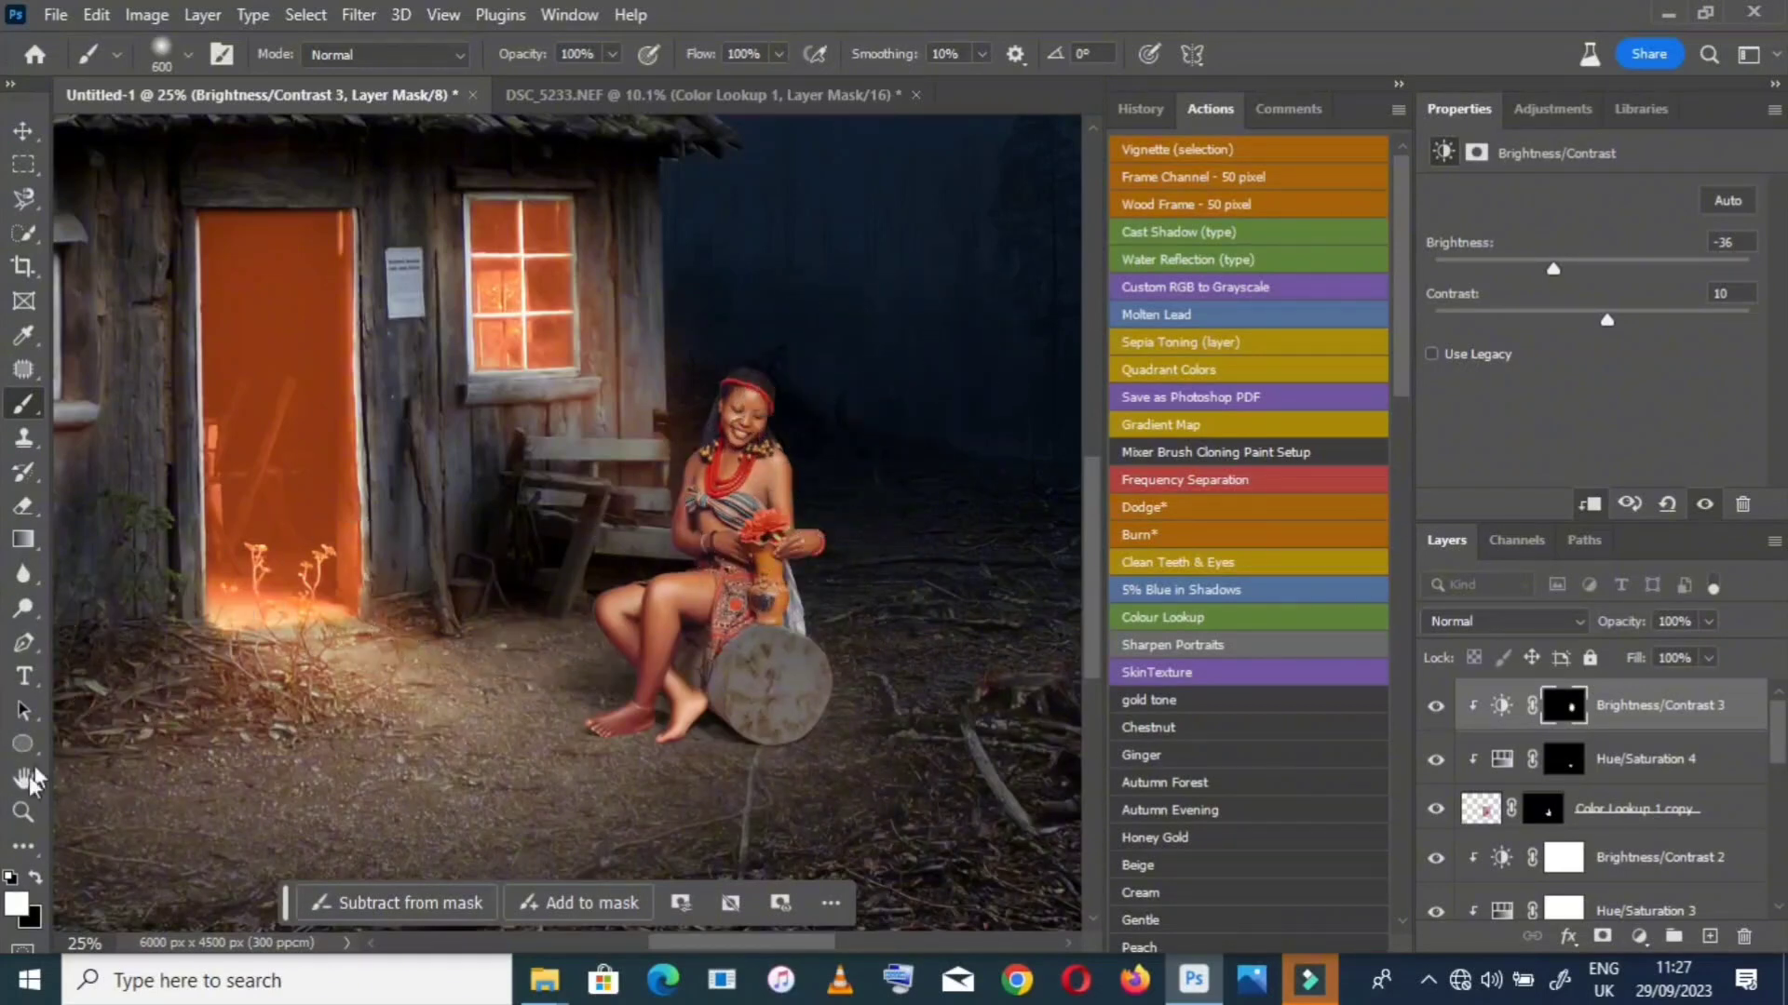
Reduce the white mask brush to 105 px, set the Brightness/Contrast 3 brightness to -51, and compare the image with and without it
{"action": "left_click", "coordinate": [35, 880]}
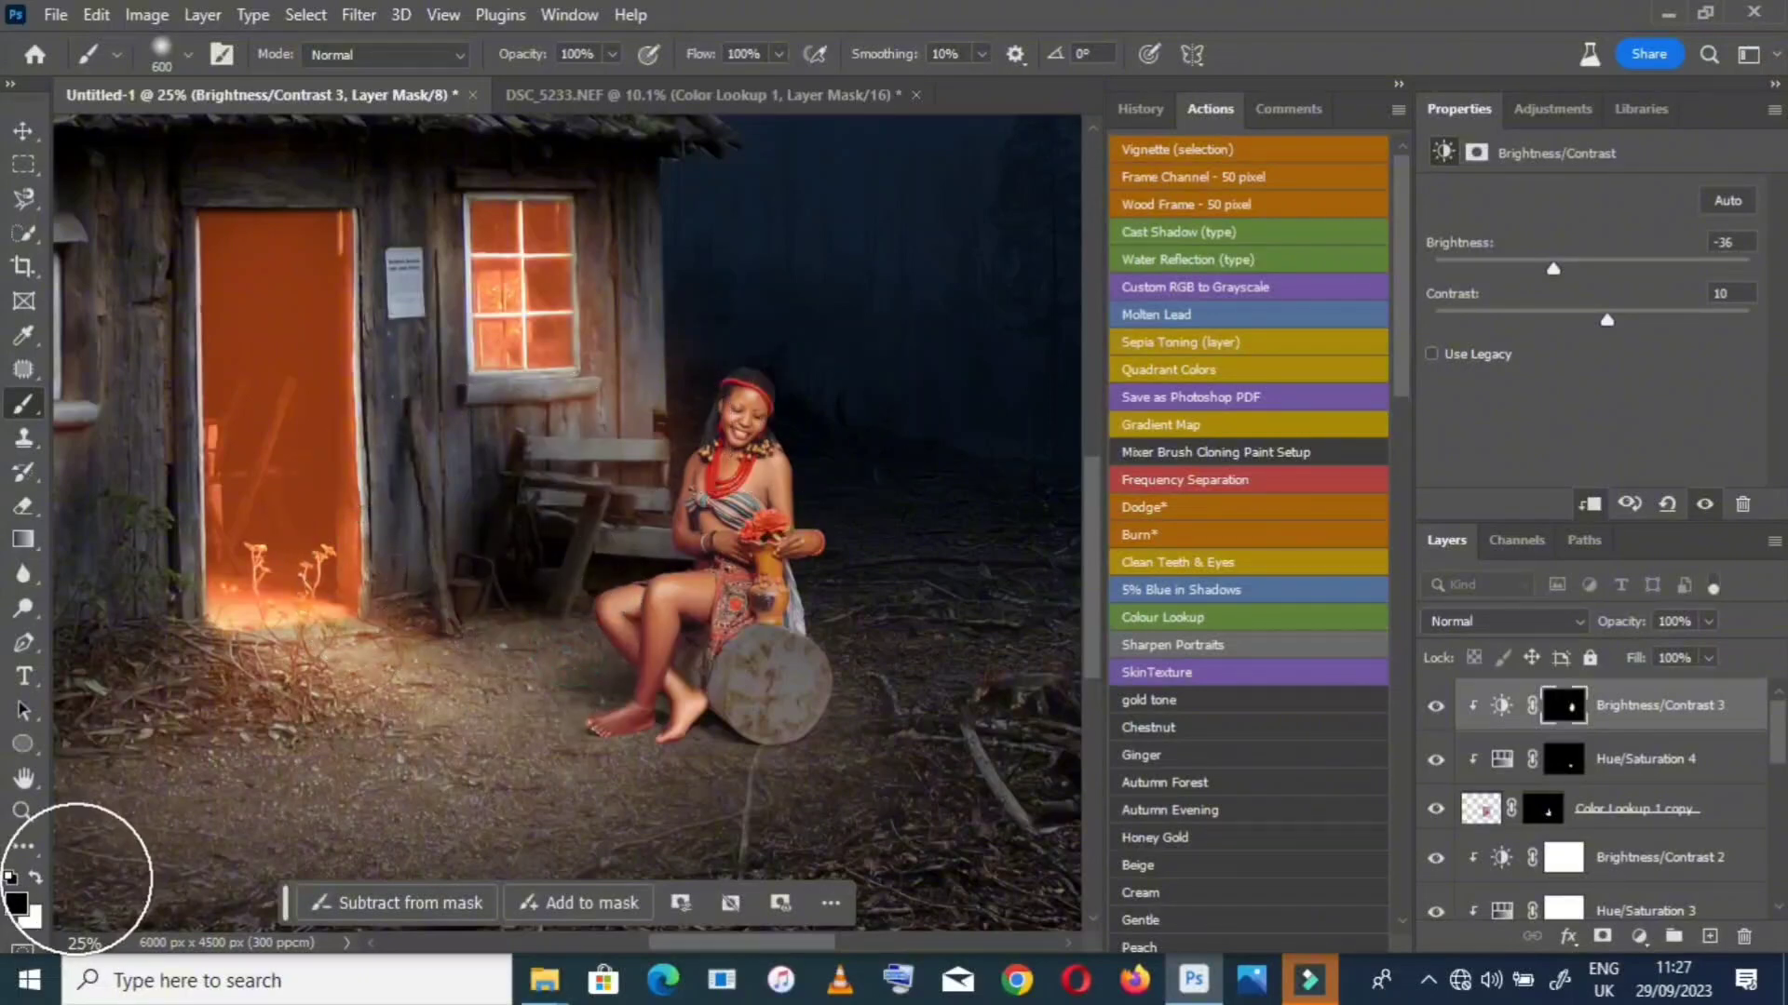
{"action": "left_click", "coordinate": [37, 879]}
{"action": "right_click", "coordinate": [800, 472]}
{"action": "left_click", "coordinate": [1117, 432]}
{"action": "key", "text": "ctrl+space"}
{"action": "left_click", "coordinate": [742, 522], "text": "ctrl"}
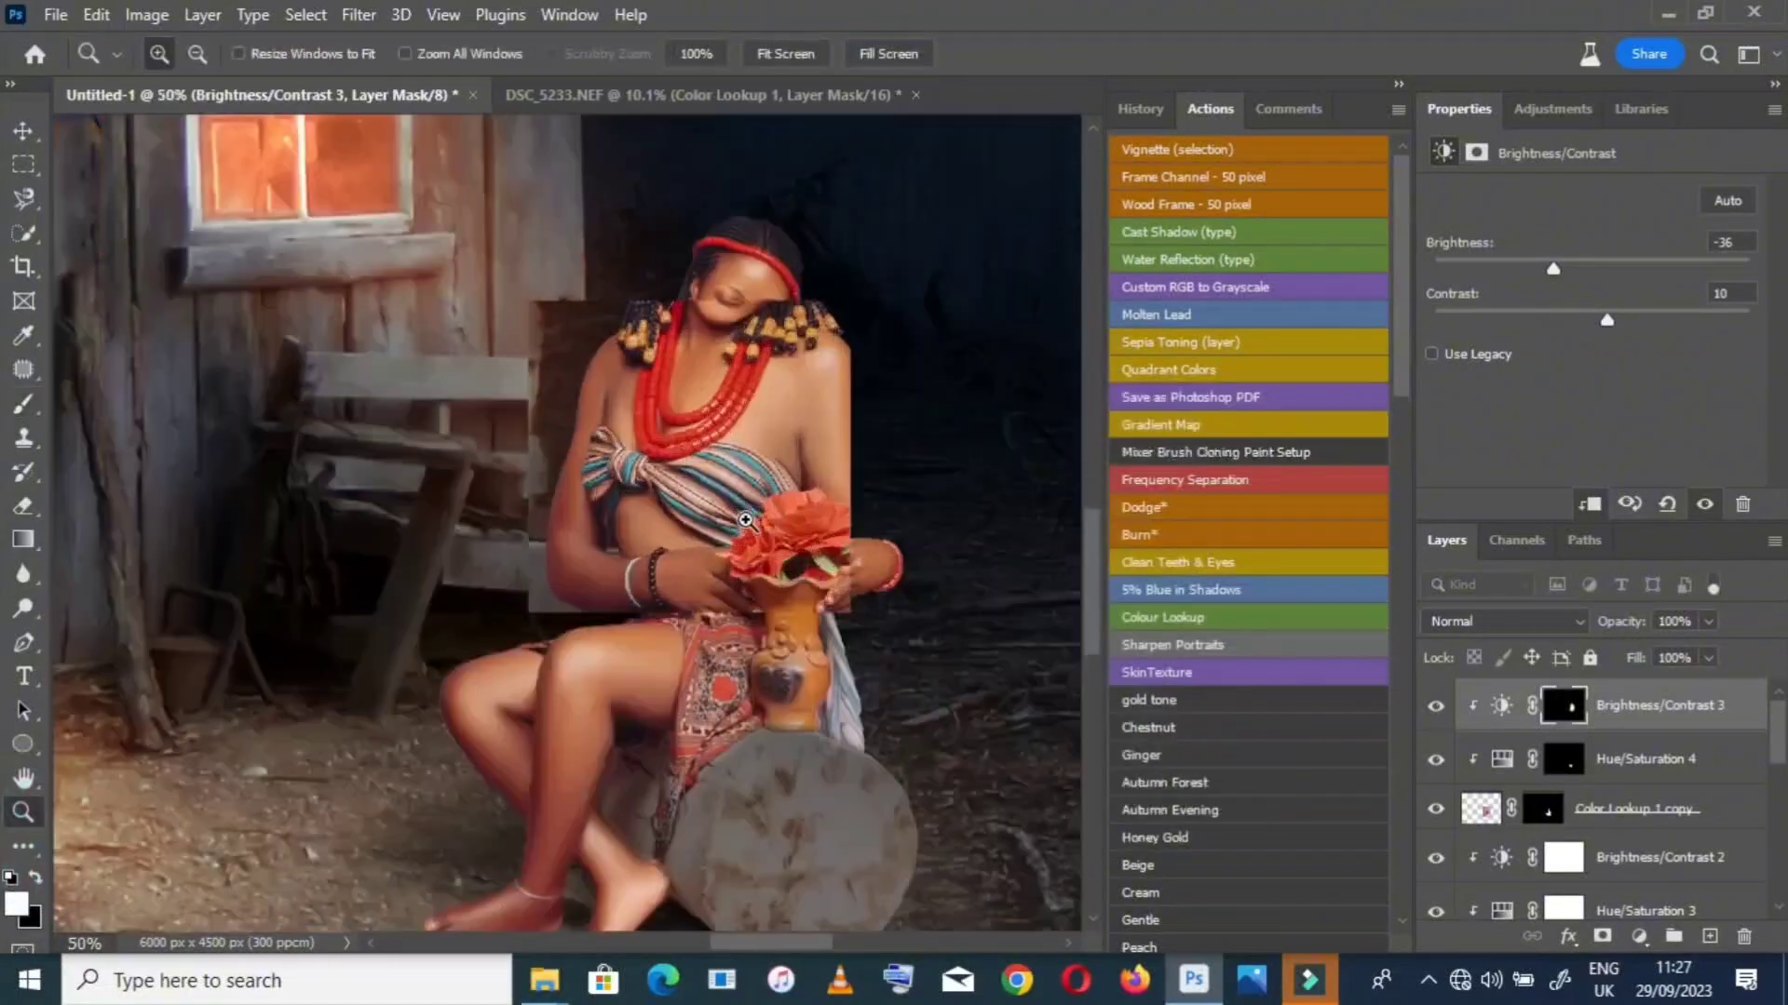
{"action": "left_click", "coordinate": [698, 689], "text": "alt"}
{"action": "left_click", "coordinate": [700, 708], "text": "ctrl"}
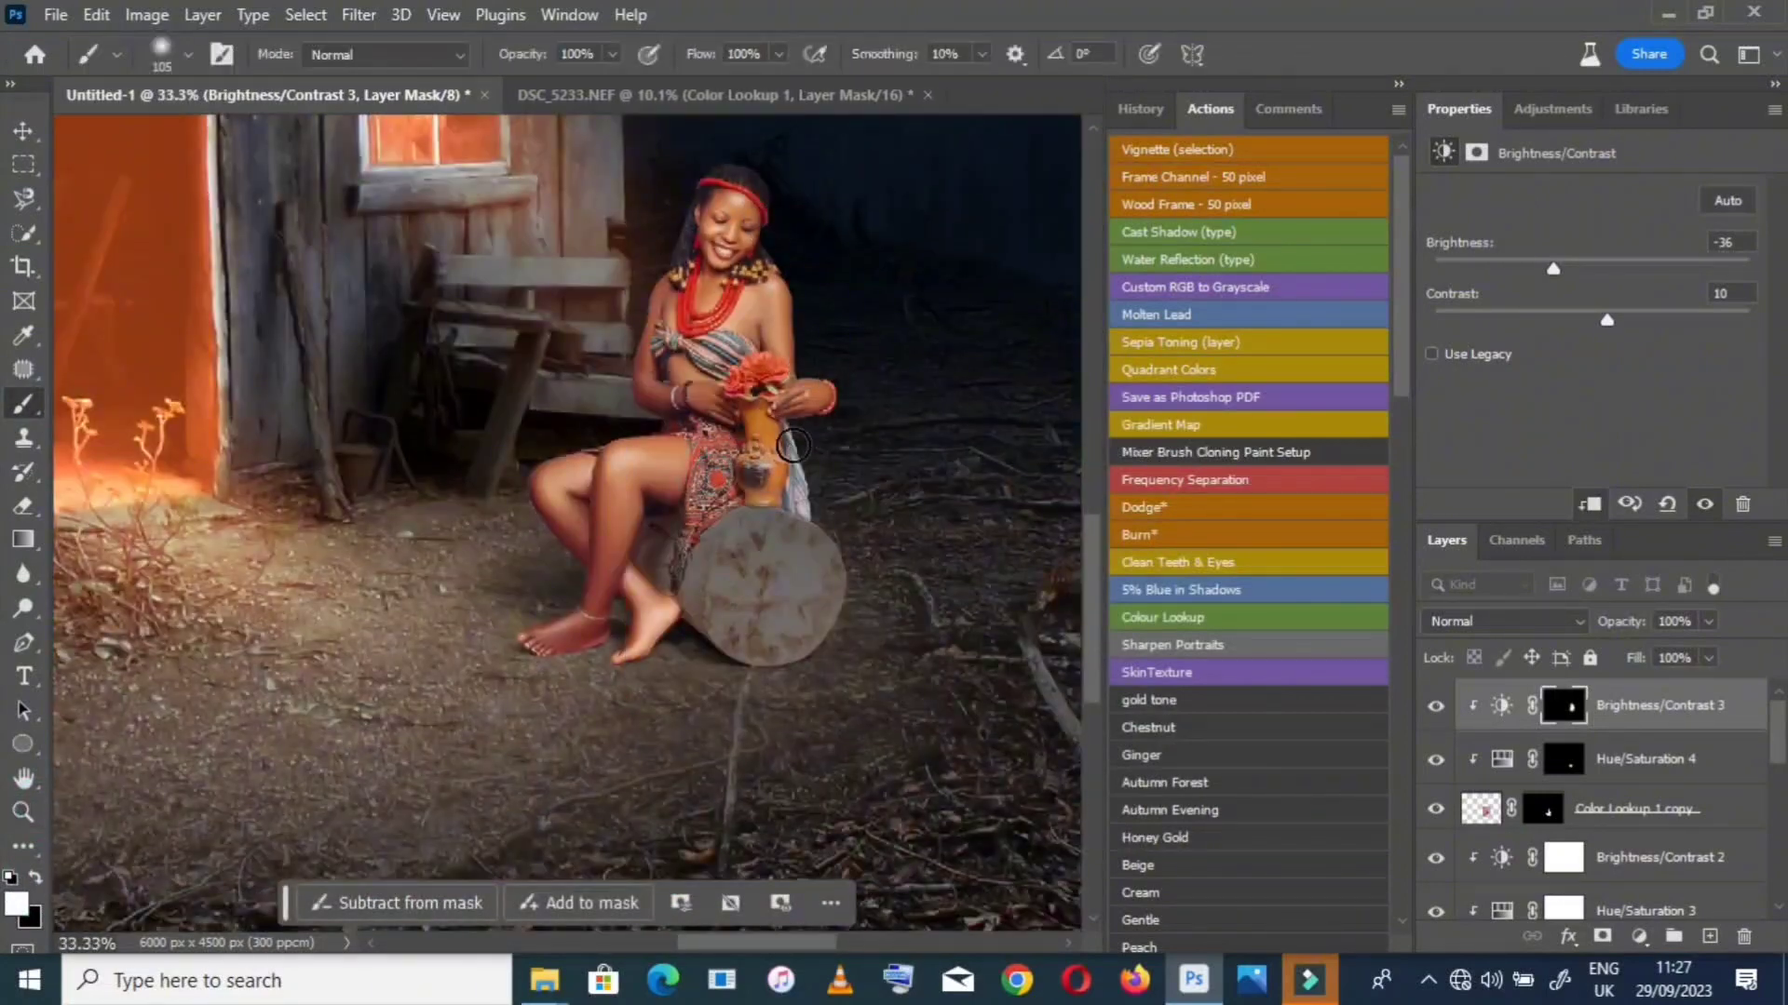
{"action": "scroll", "coordinate": [786, 531], "scroll_direction": "up", "scroll_amount": 3}
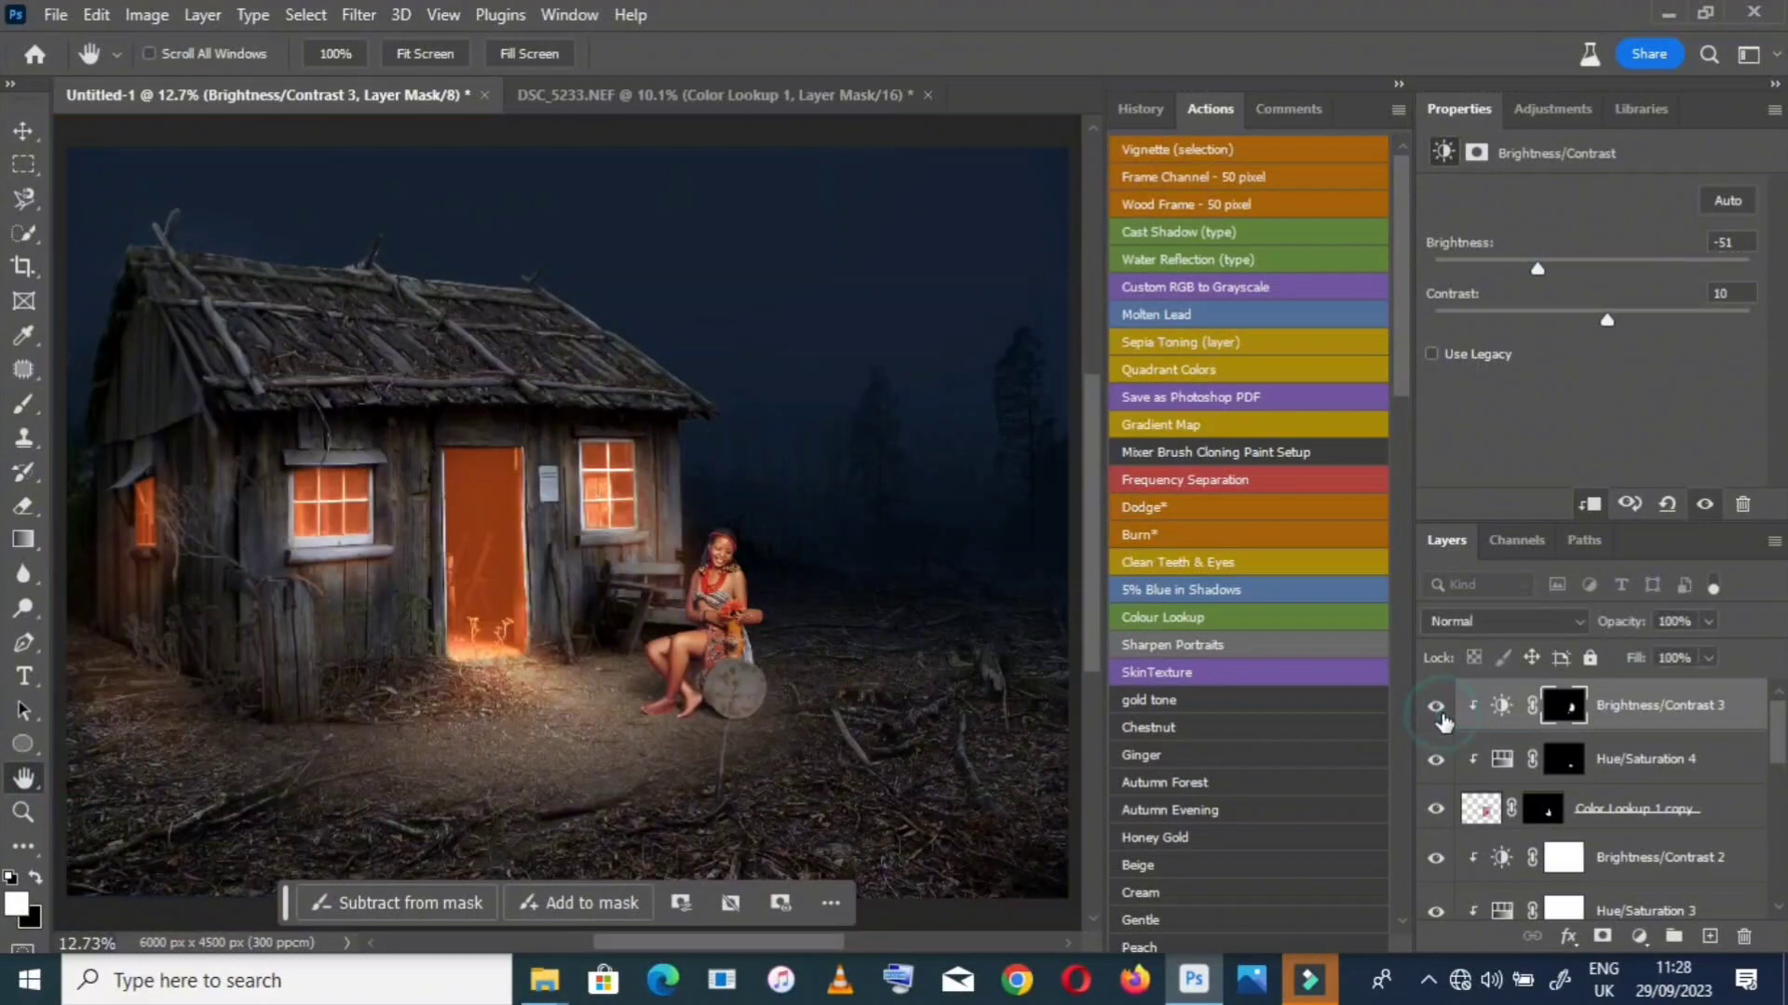
{"action": "left_click", "coordinate": [1440, 714]}
{"action": "left_click", "coordinate": [1440, 714]}
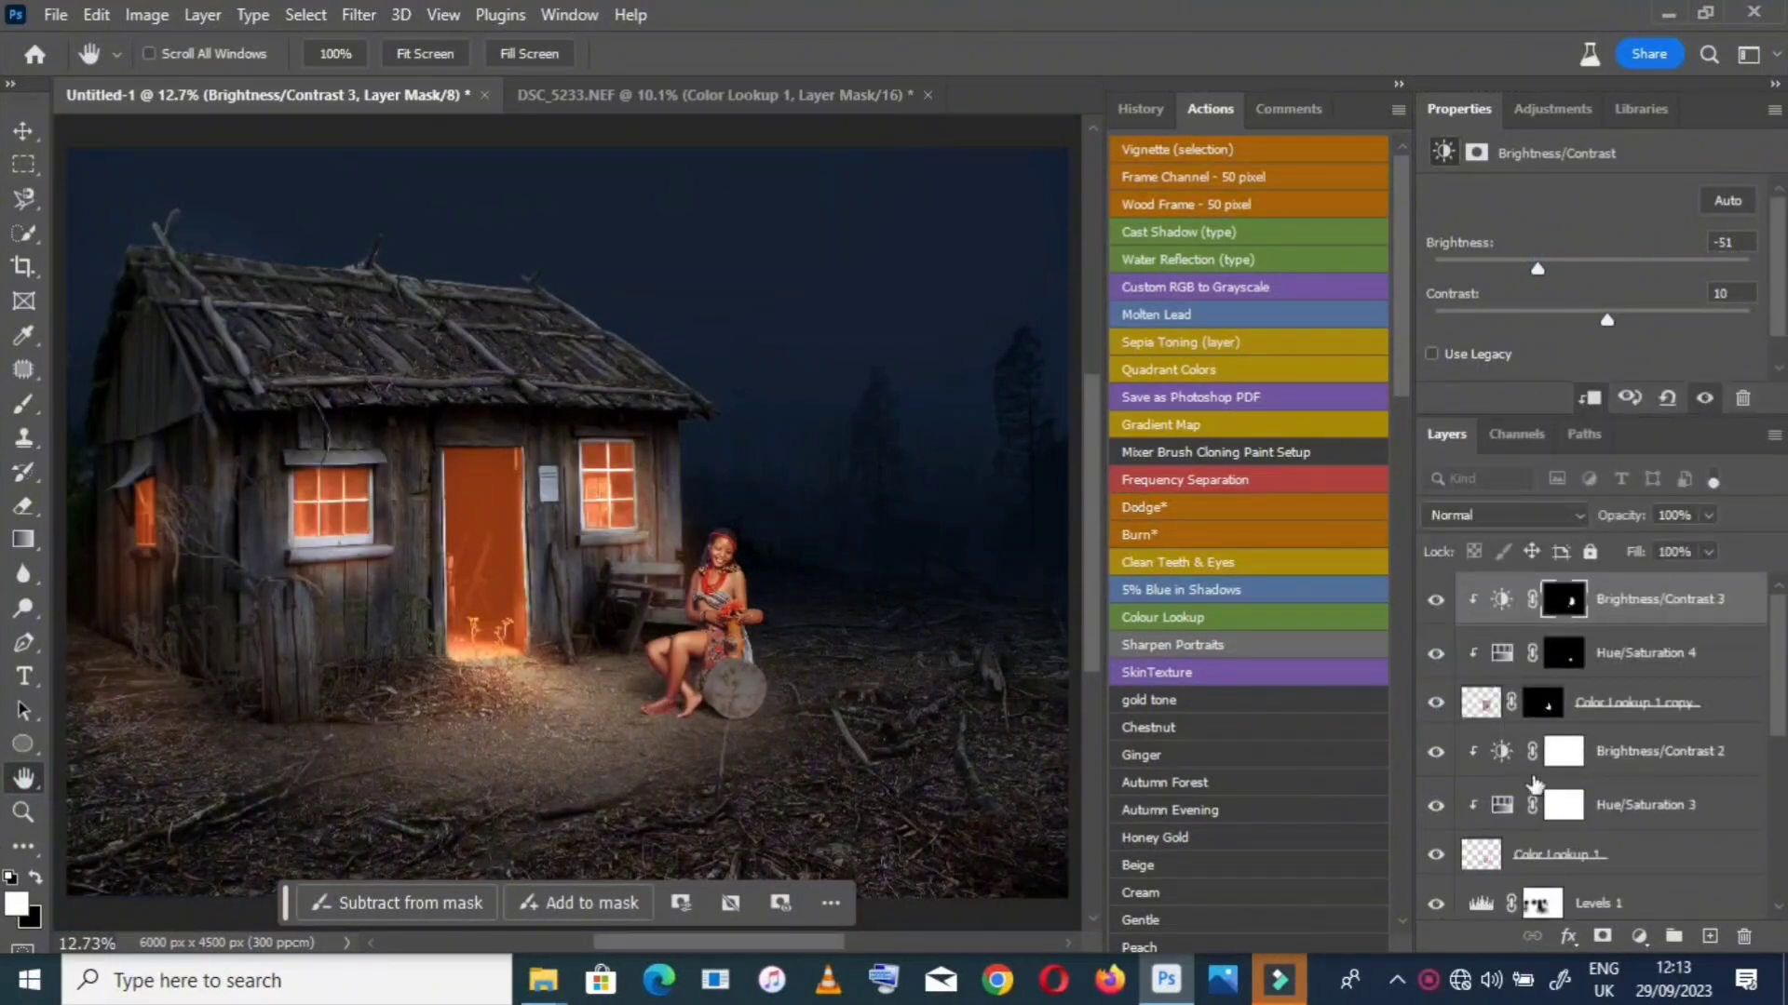
Add a clipped Hue/Saturation adjustment above Brightness/Contrast 3 with saturation -25 and lightness -19, and invert its mask to black
{"action": "left_click", "coordinate": [1641, 938]}
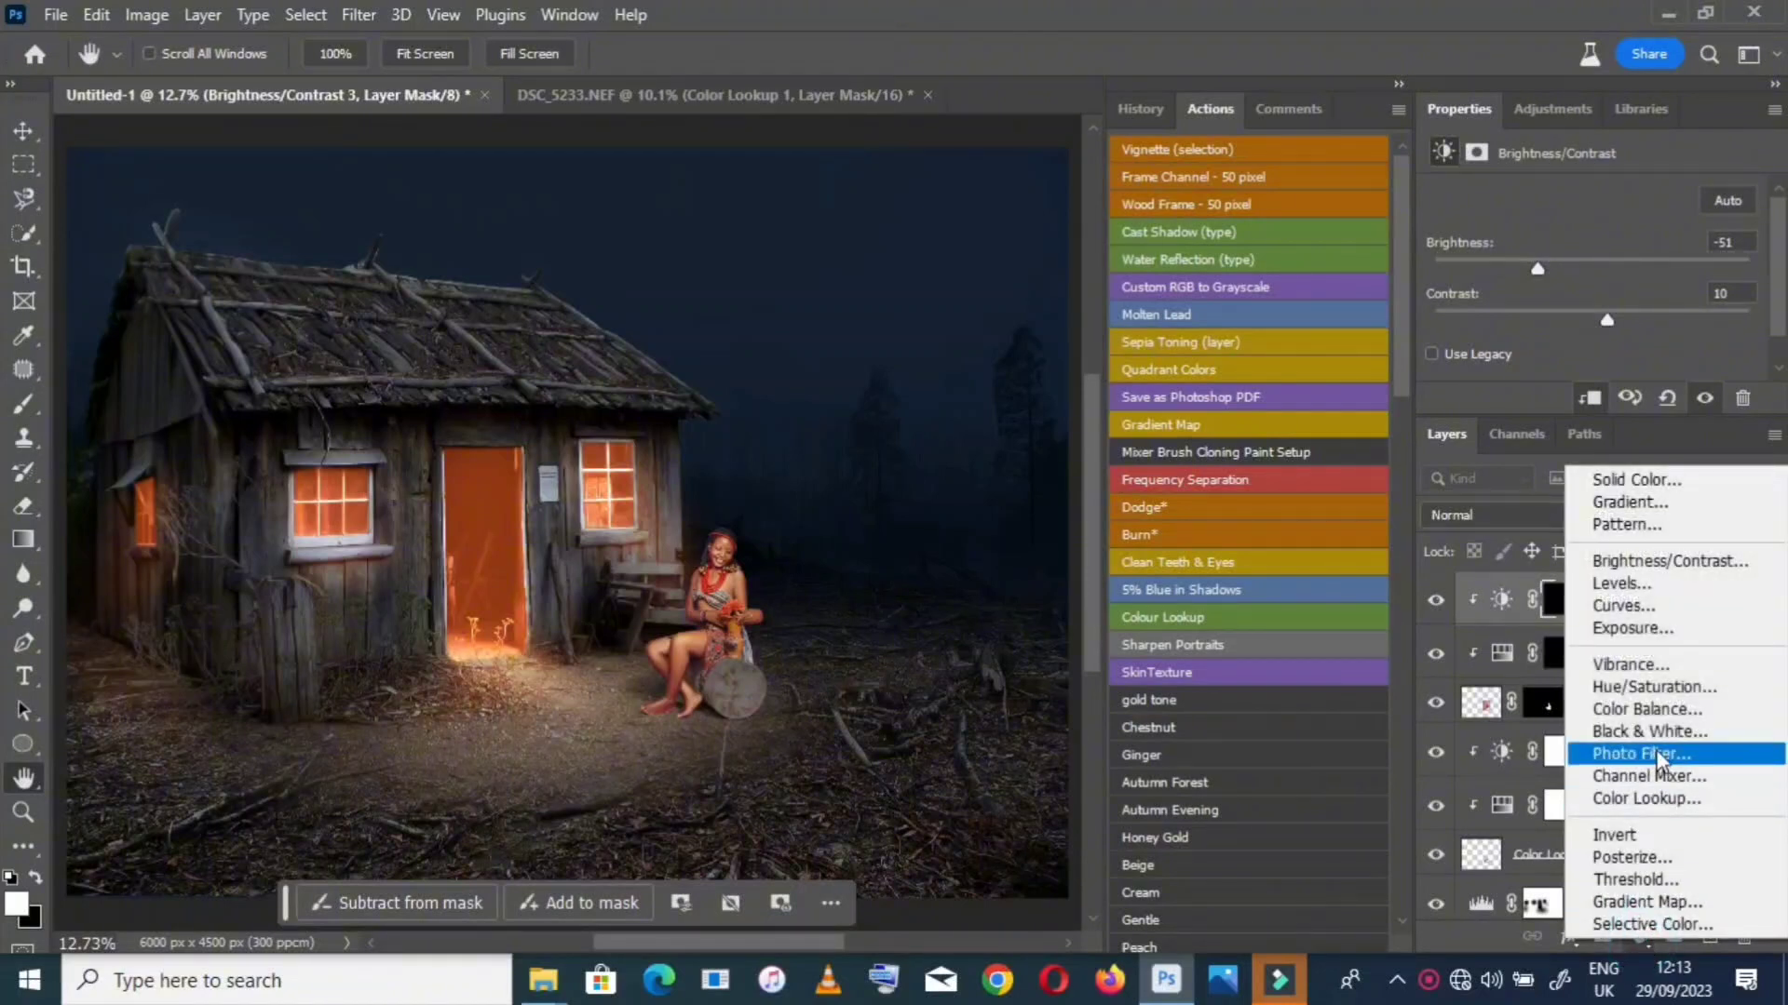
{"action": "left_click", "coordinate": [1673, 689]}
{"action": "right_click", "coordinate": [1722, 609]}
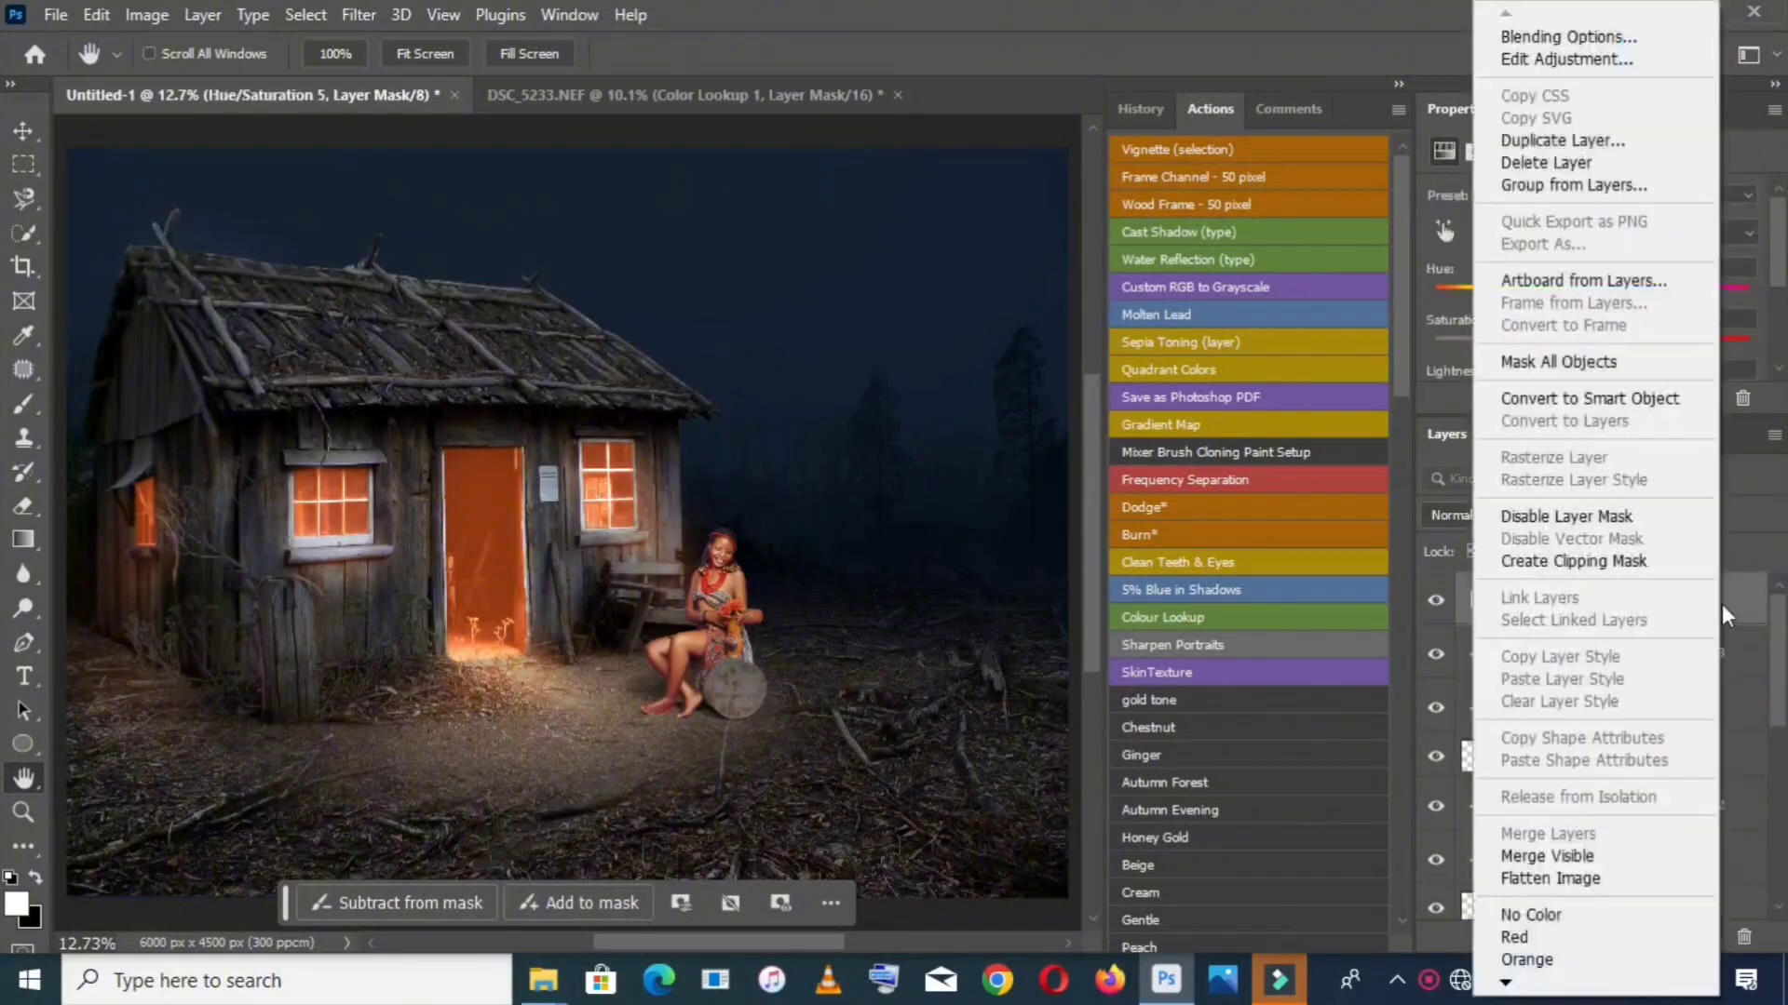
{"action": "left_click", "coordinate": [1665, 562]}
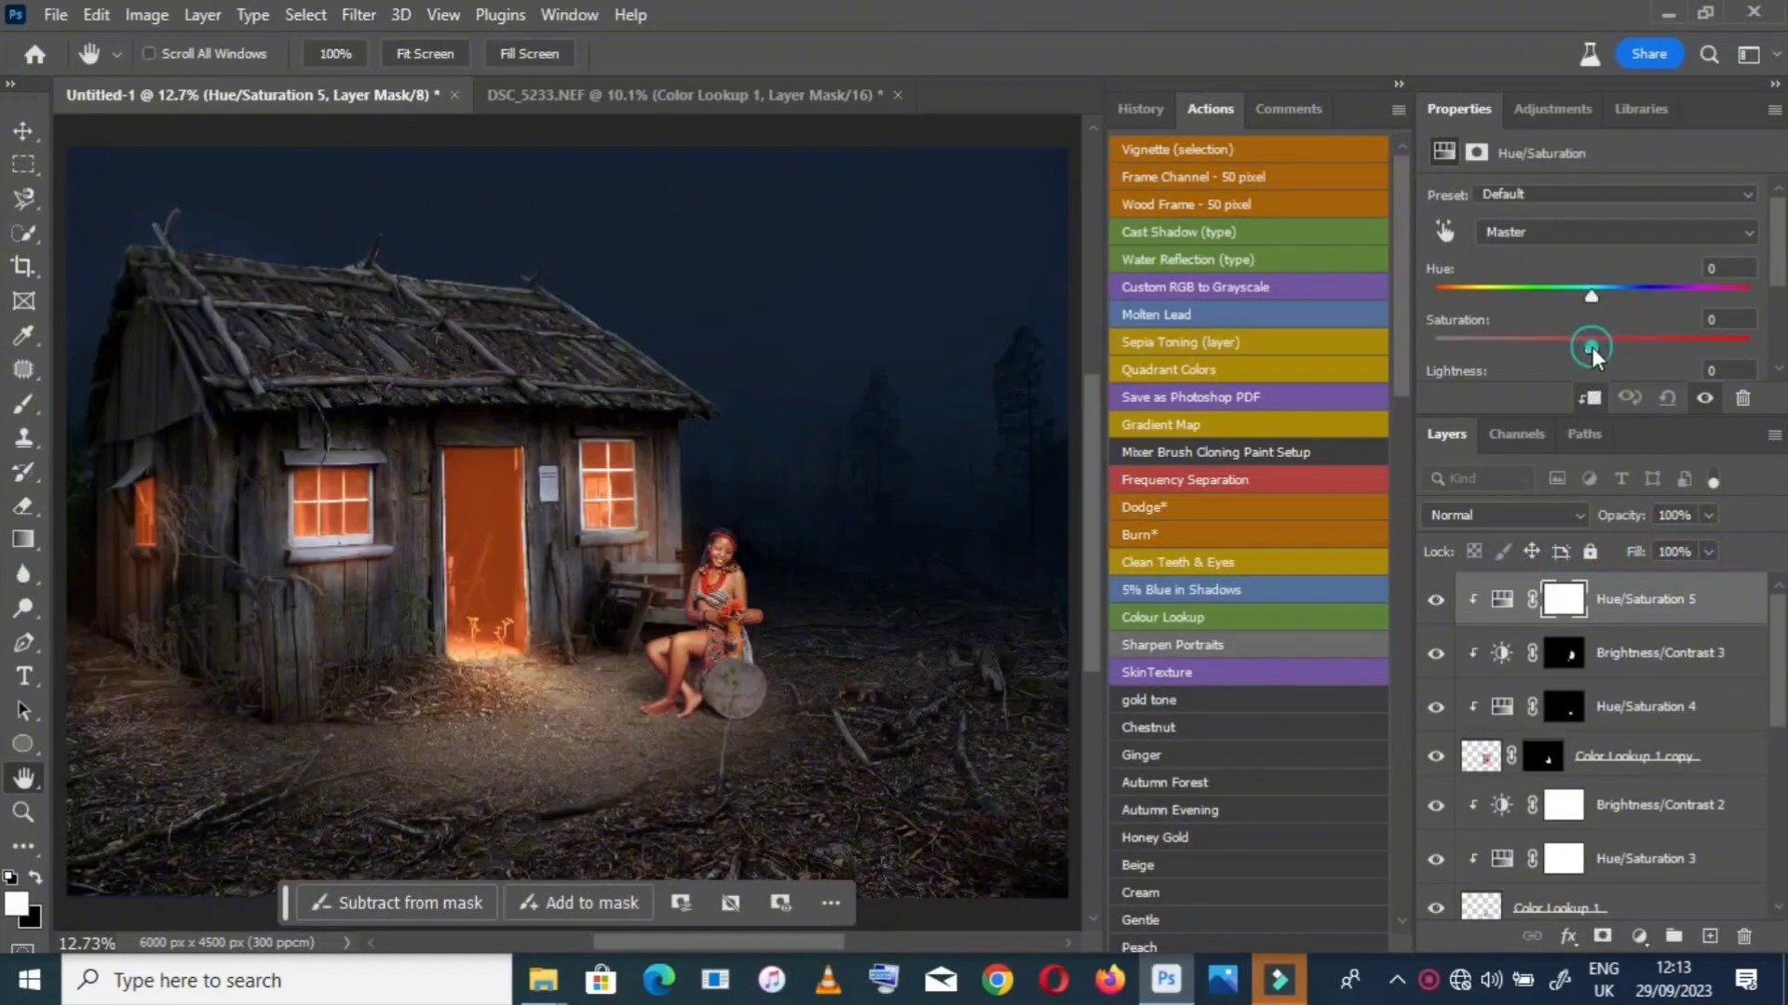
{"action": "left_click_drag", "start_coordinate": [1591, 347], "coordinate": [1551, 354]}
{"action": "scroll", "coordinate": [1551, 355], "scroll_direction": "down", "scroll_amount": 1}
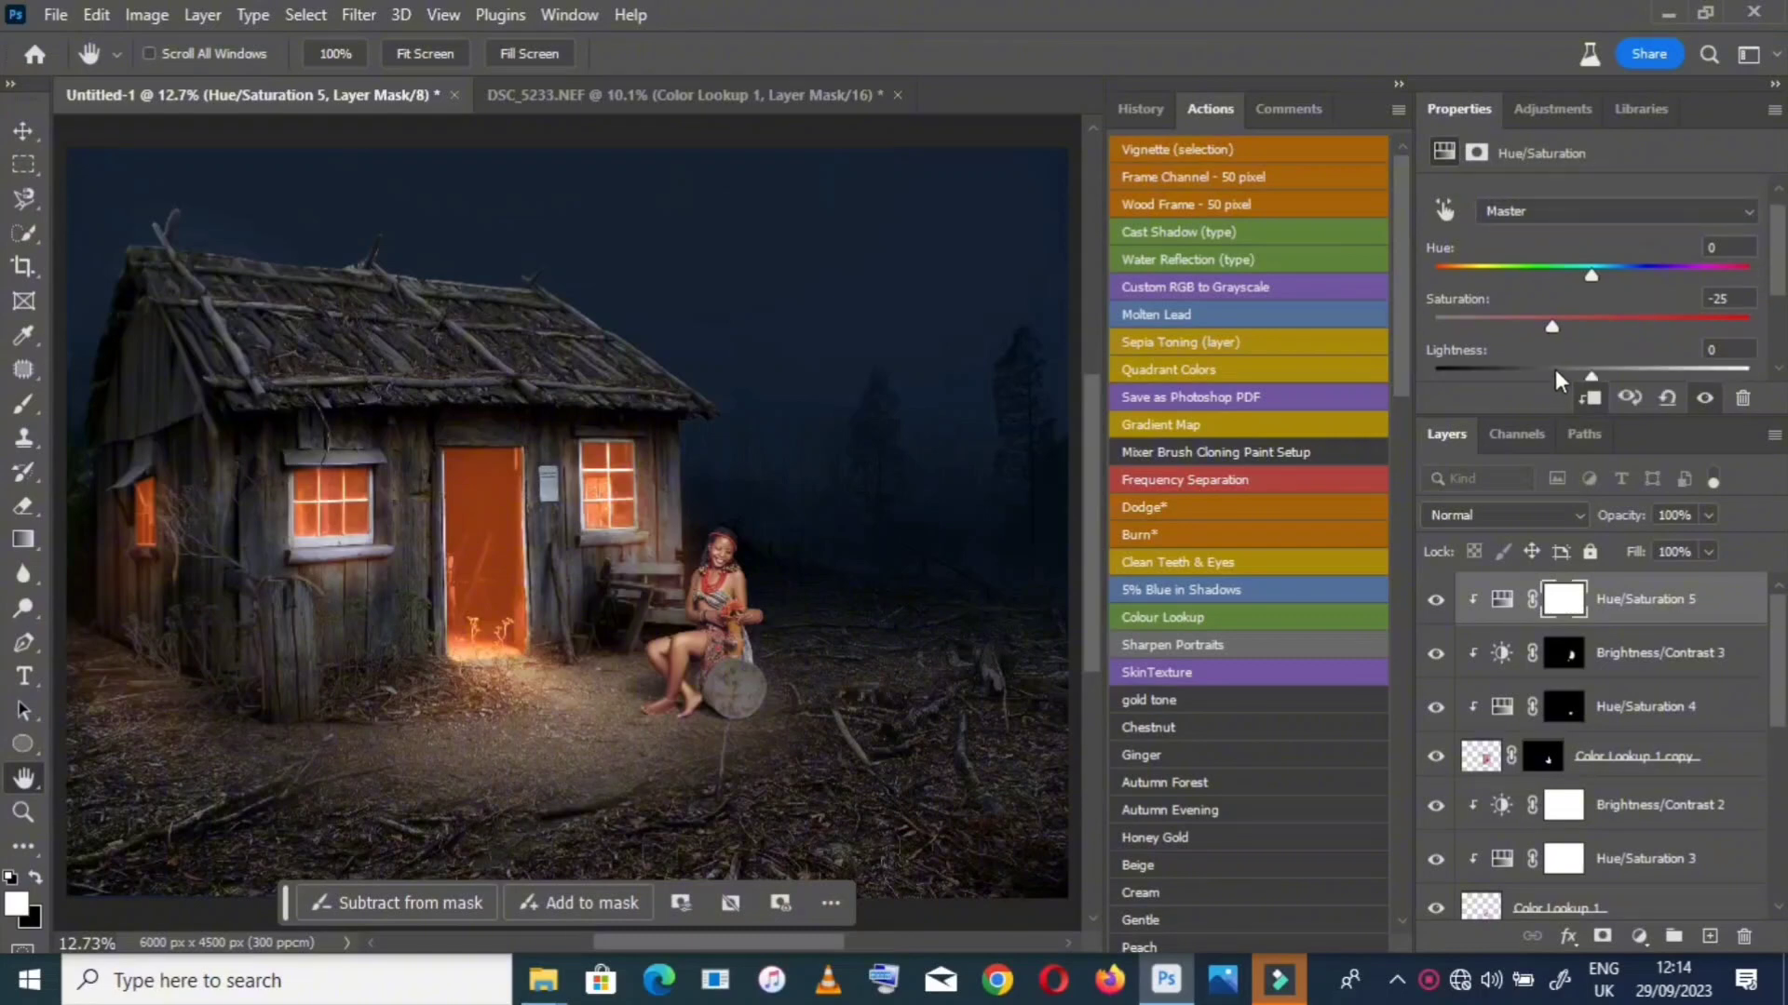
{"action": "left_click_drag", "start_coordinate": [1555, 369], "coordinate": [1562, 369]}
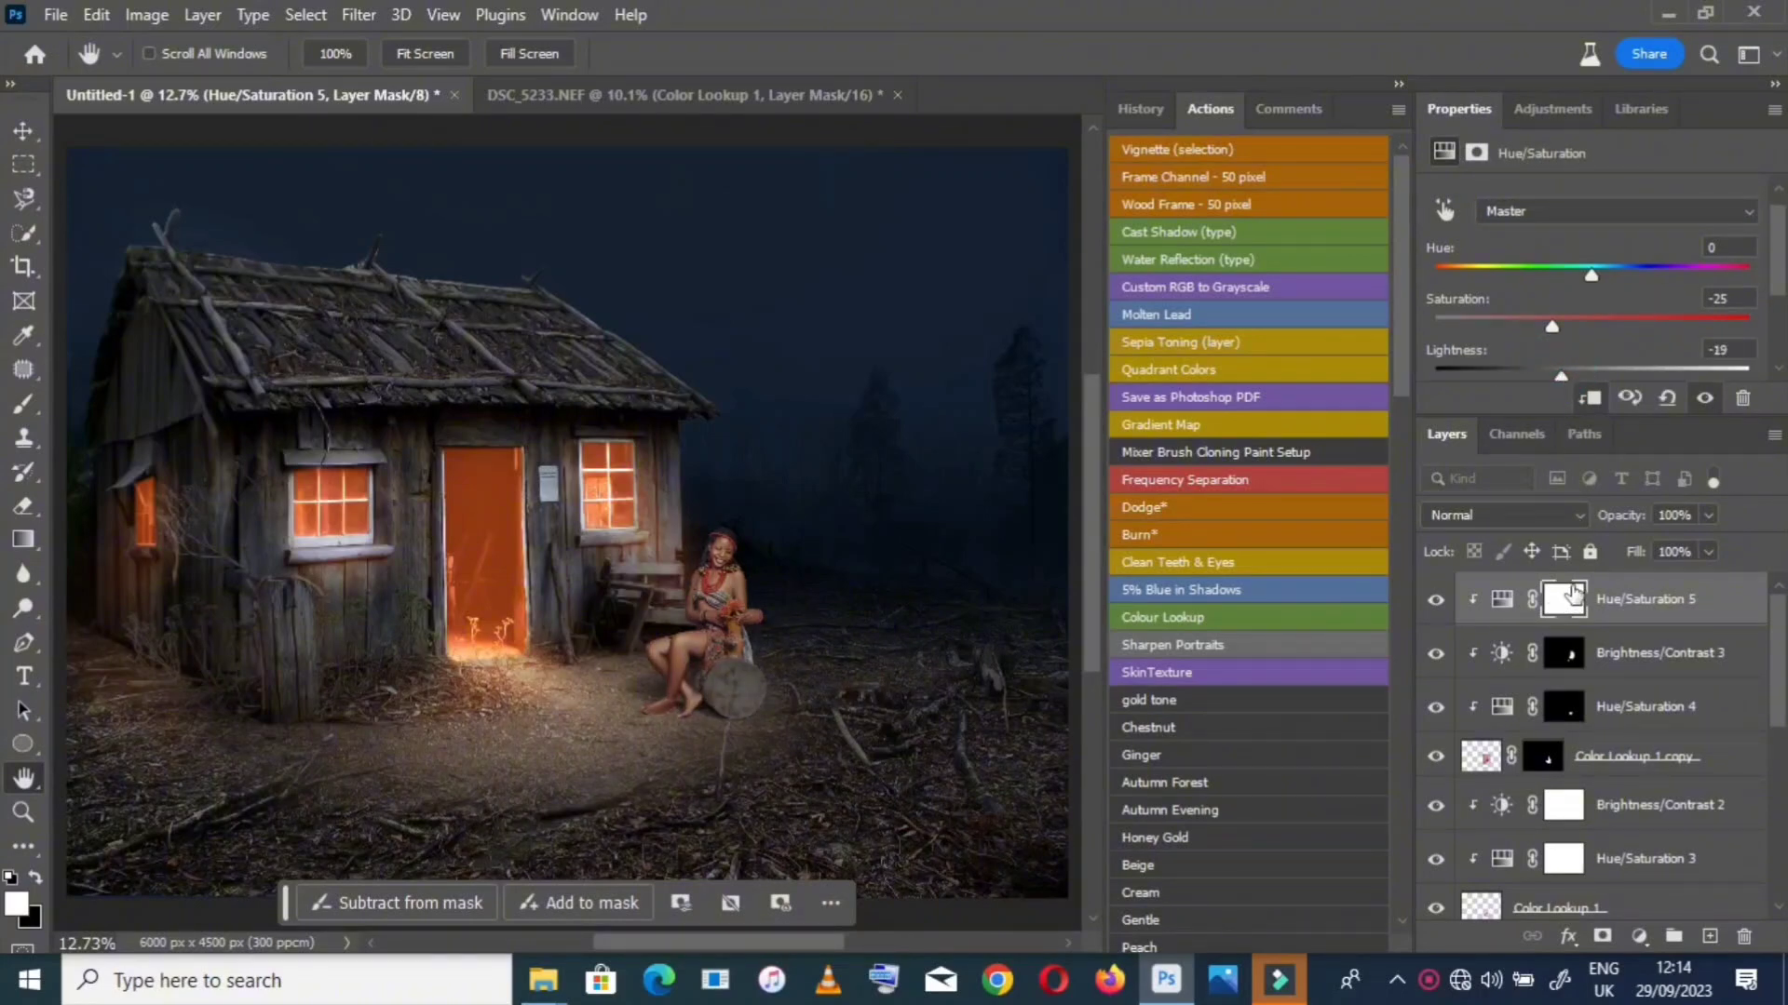
{"action": "key", "text": "ctrl+i"}
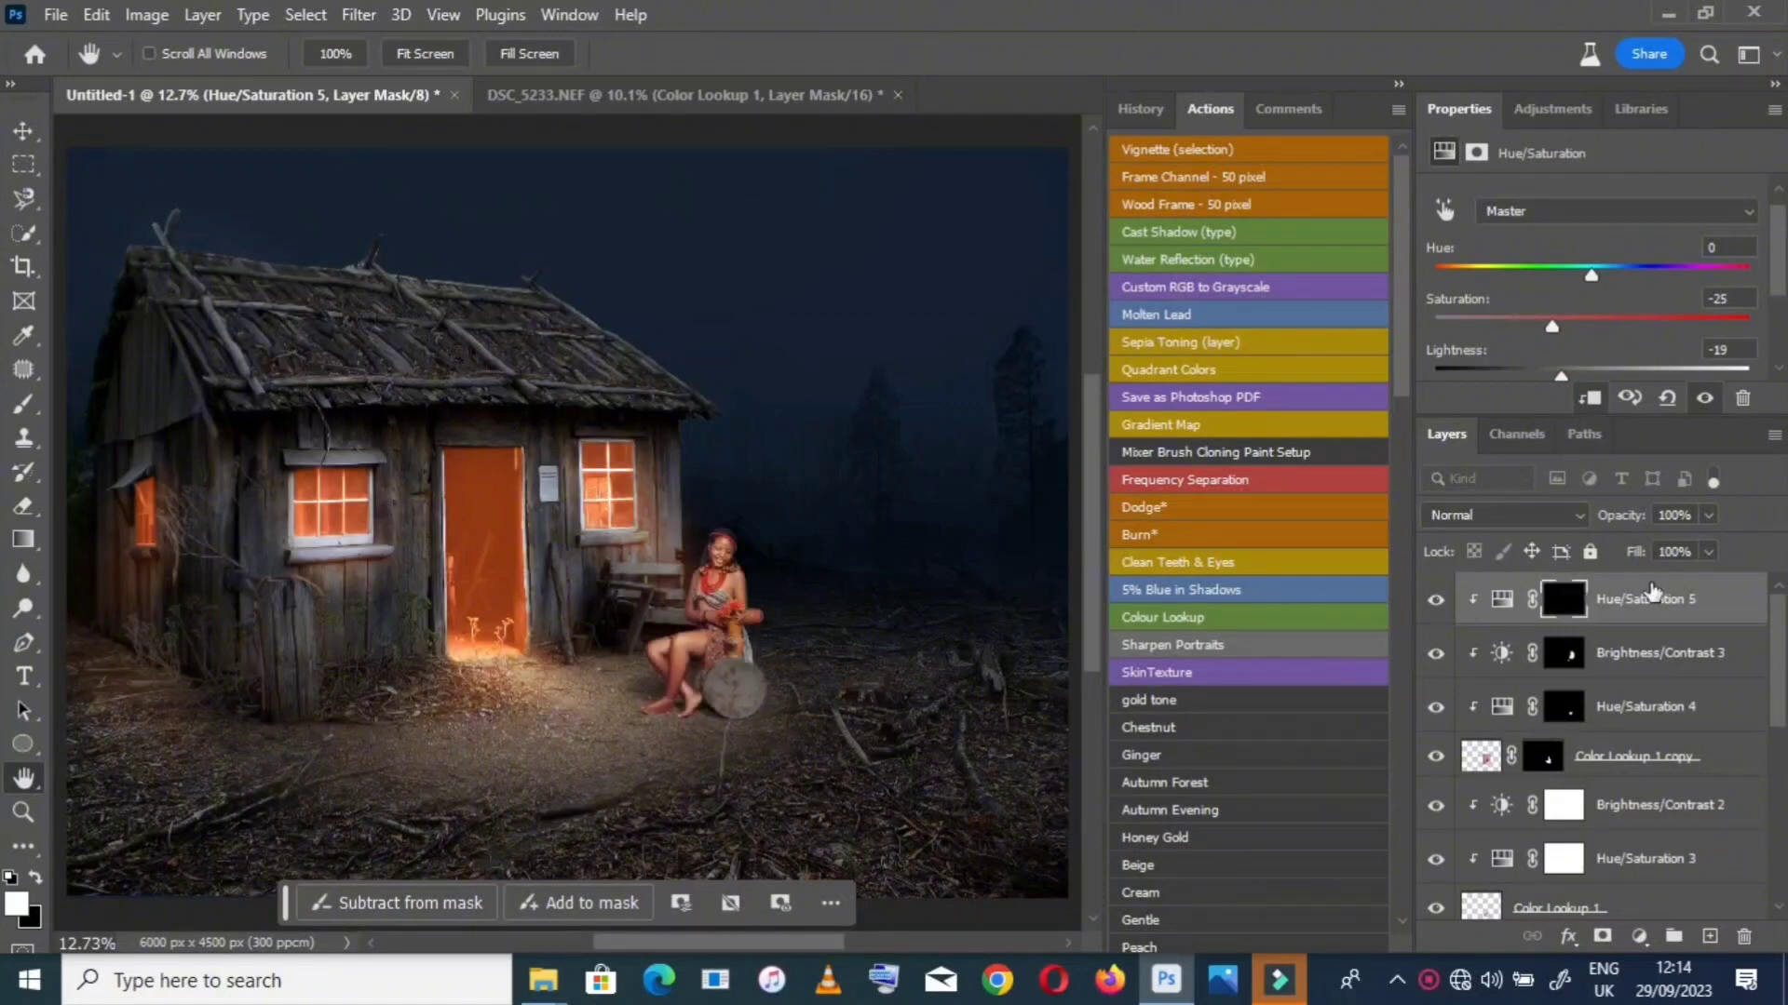
Paint white on the Hue/Saturation 5 mask over the woman's outer arm, the vase, the stool's near edge and her feet with a 250 px brush
{"action": "left_click", "coordinate": [23, 812]}
{"action": "left_click", "coordinate": [743, 669]}
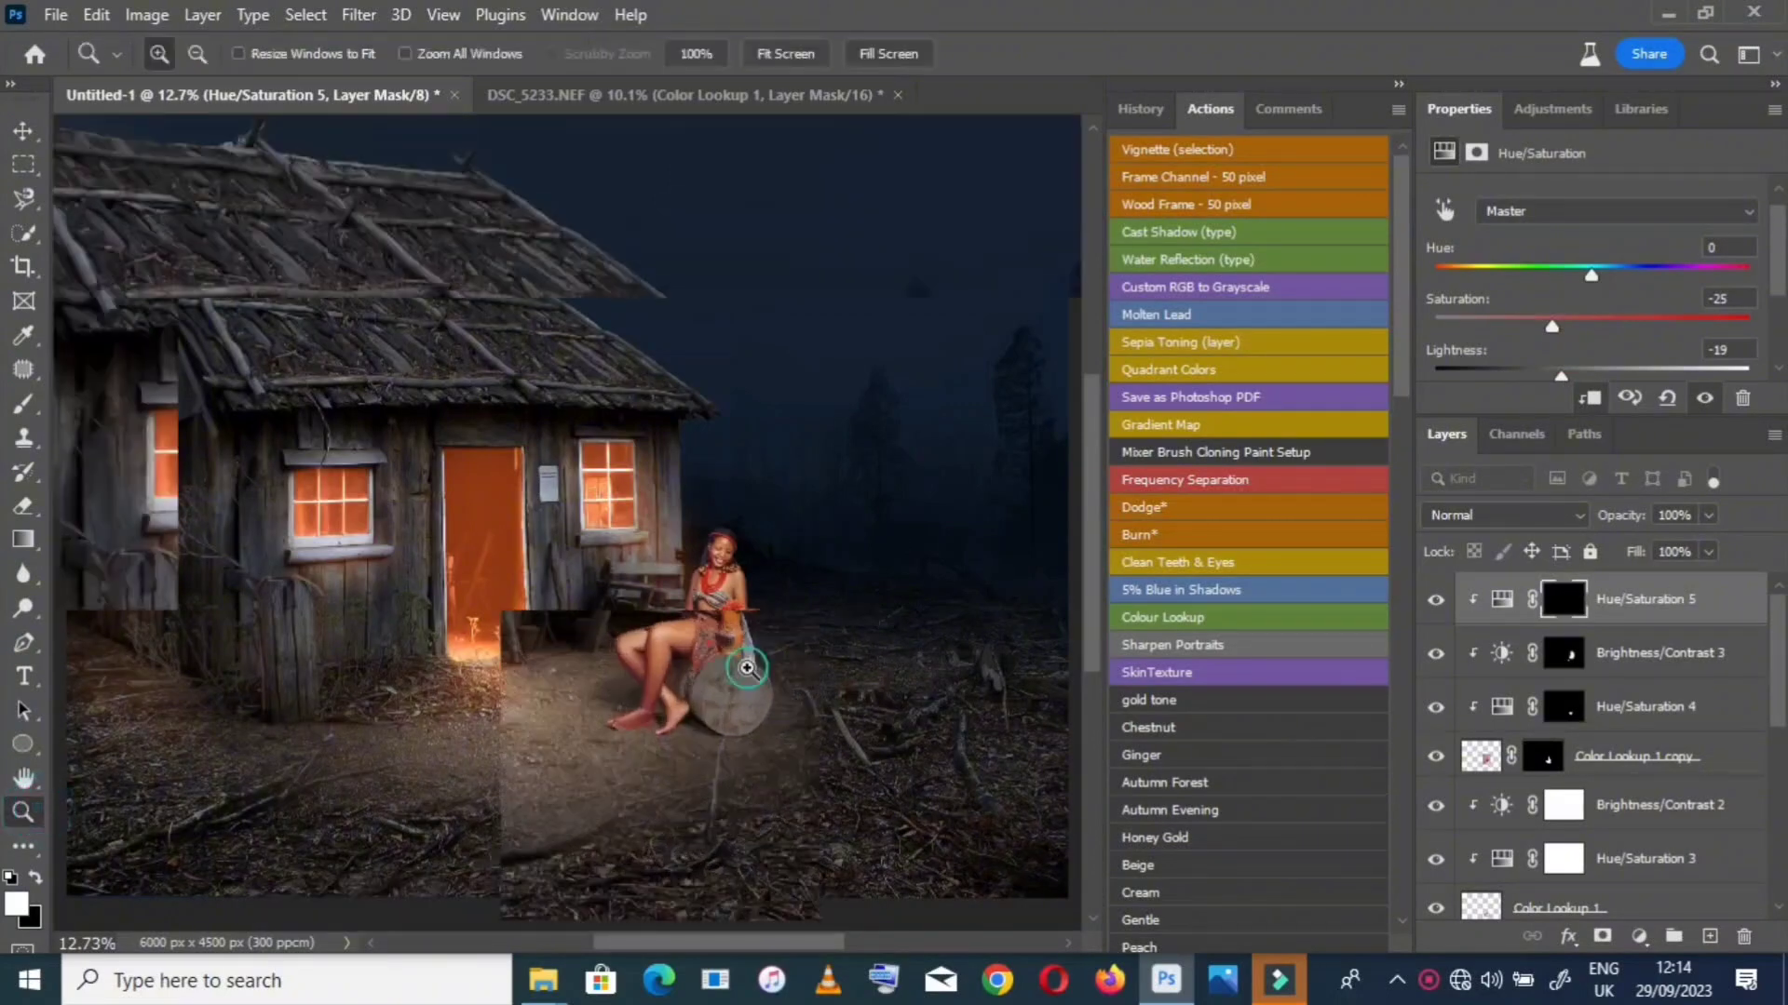
{"action": "left_click", "coordinate": [747, 669]}
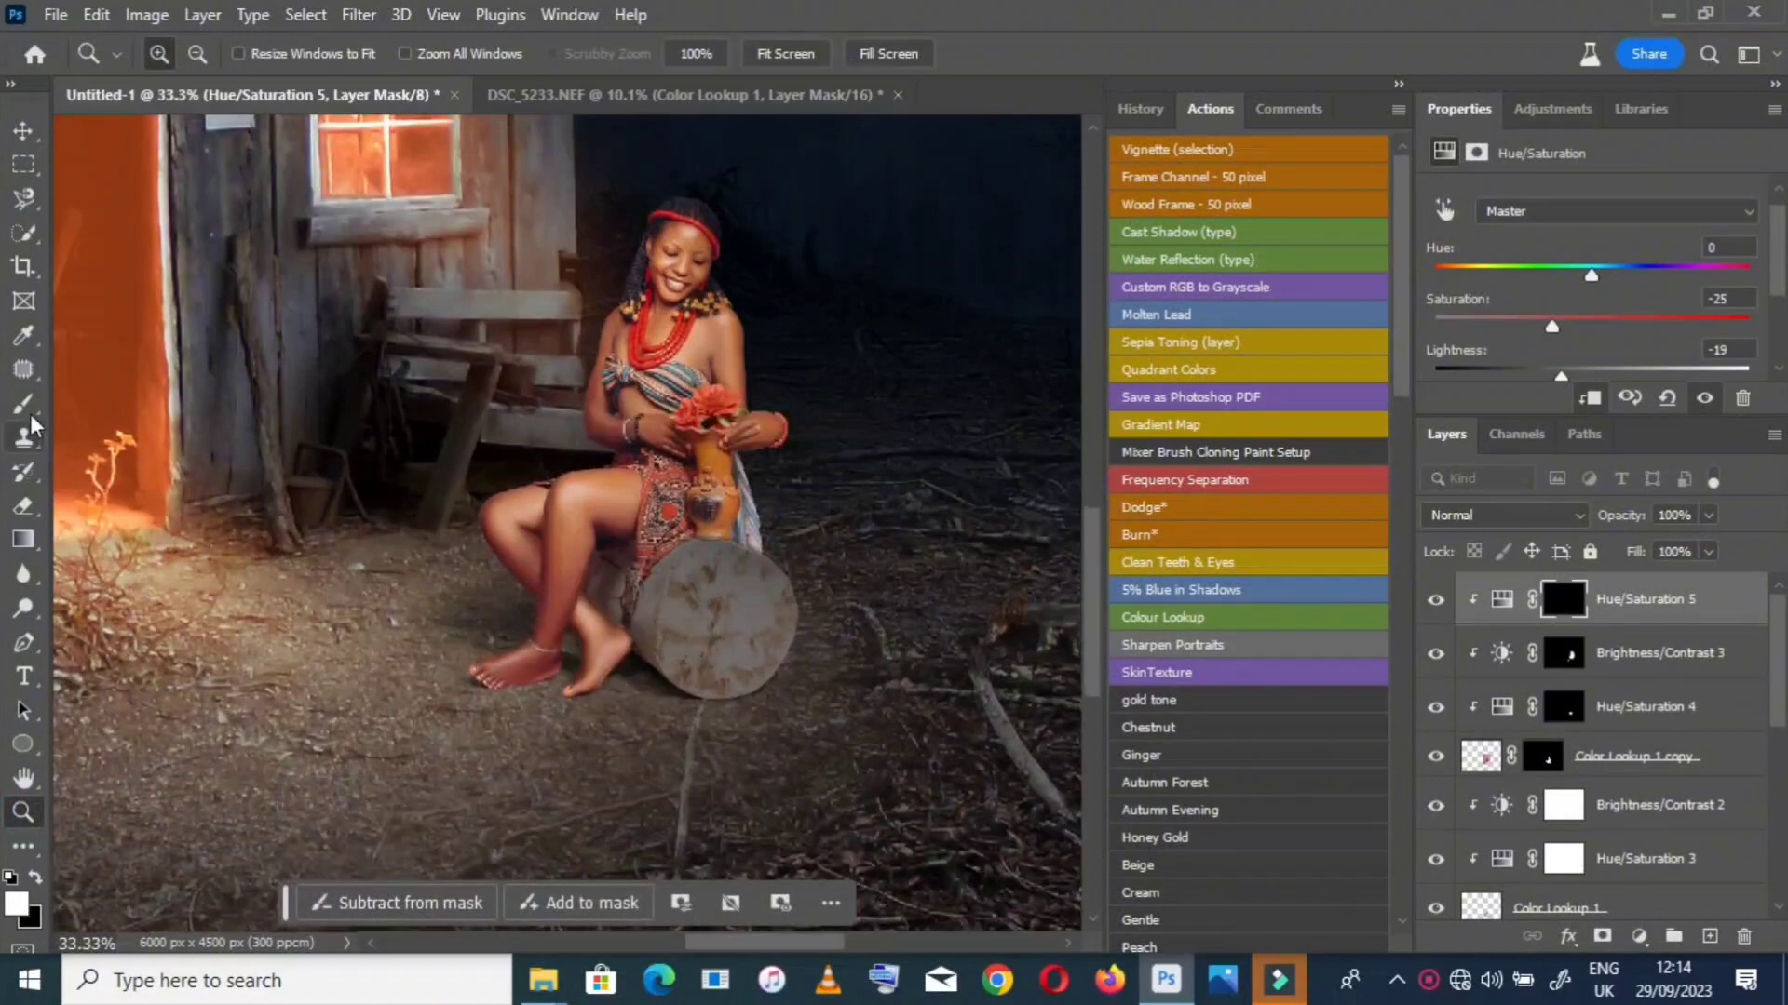
{"action": "left_click", "coordinate": [25, 404]}
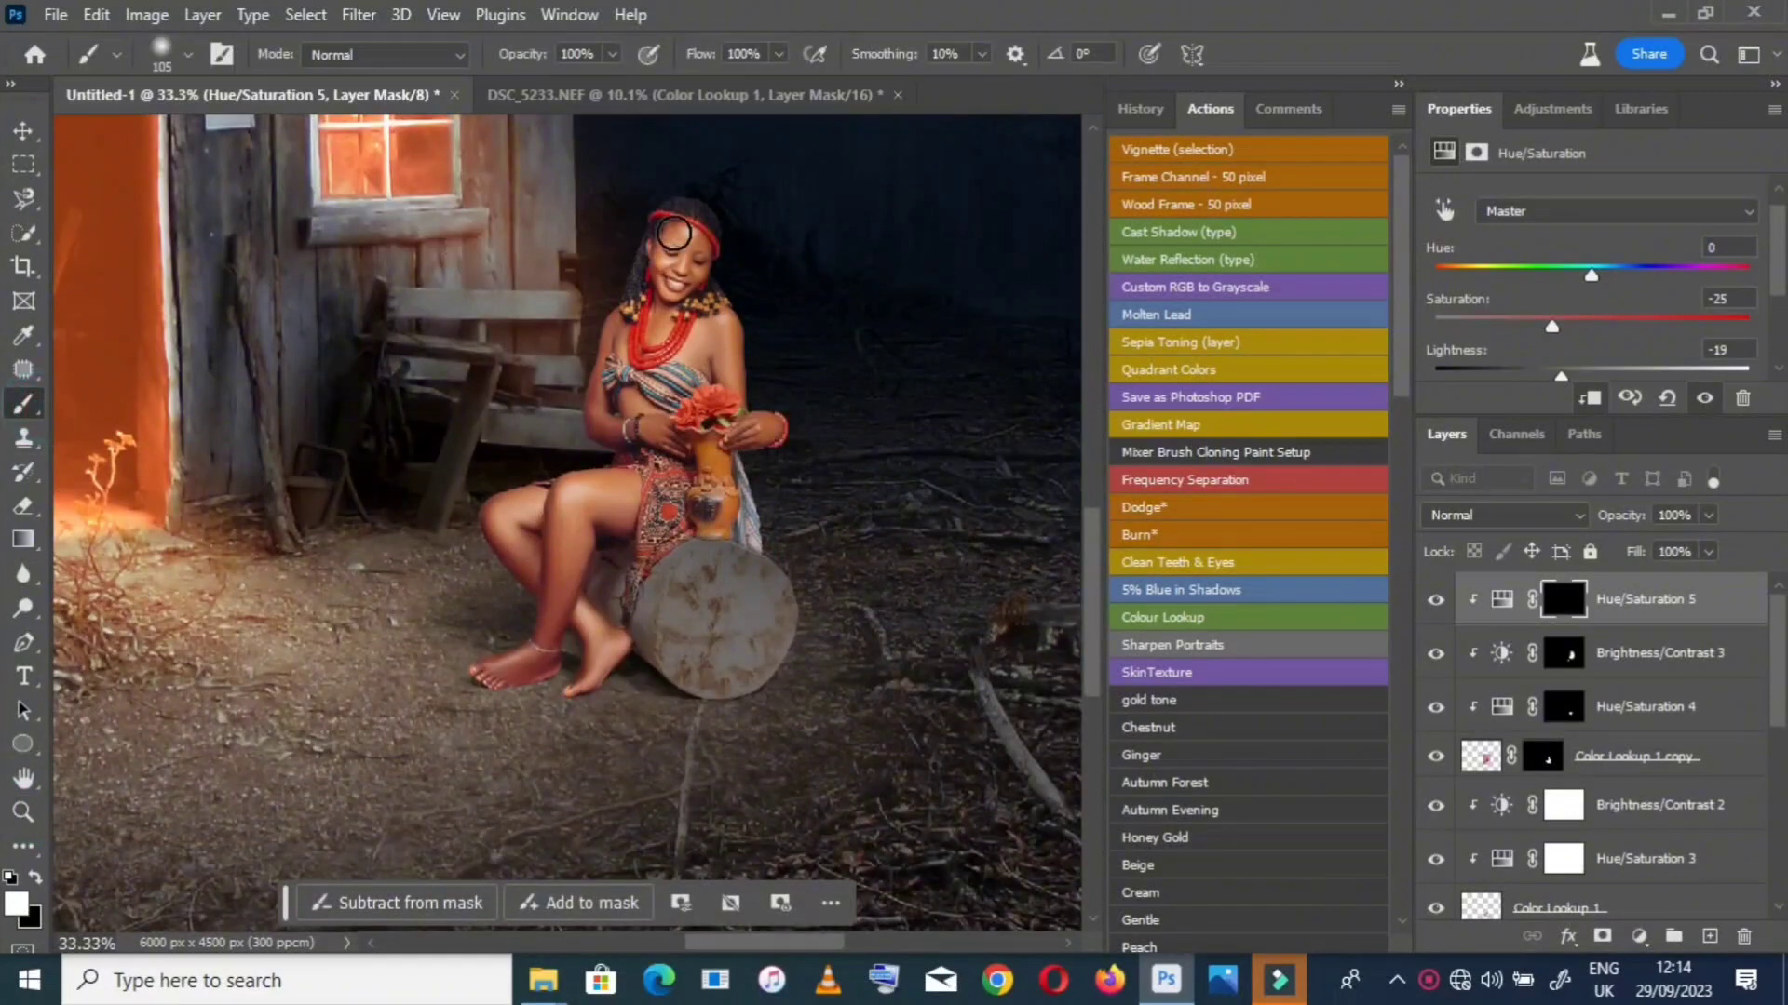
{"action": "key", "text": "bracketright"}
{"action": "key", "text": "bracketright"}
{"action": "key", "text": "bracketright"}
{"action": "key", "text": "bracketright"}
{"action": "key", "text": "bracketright"}
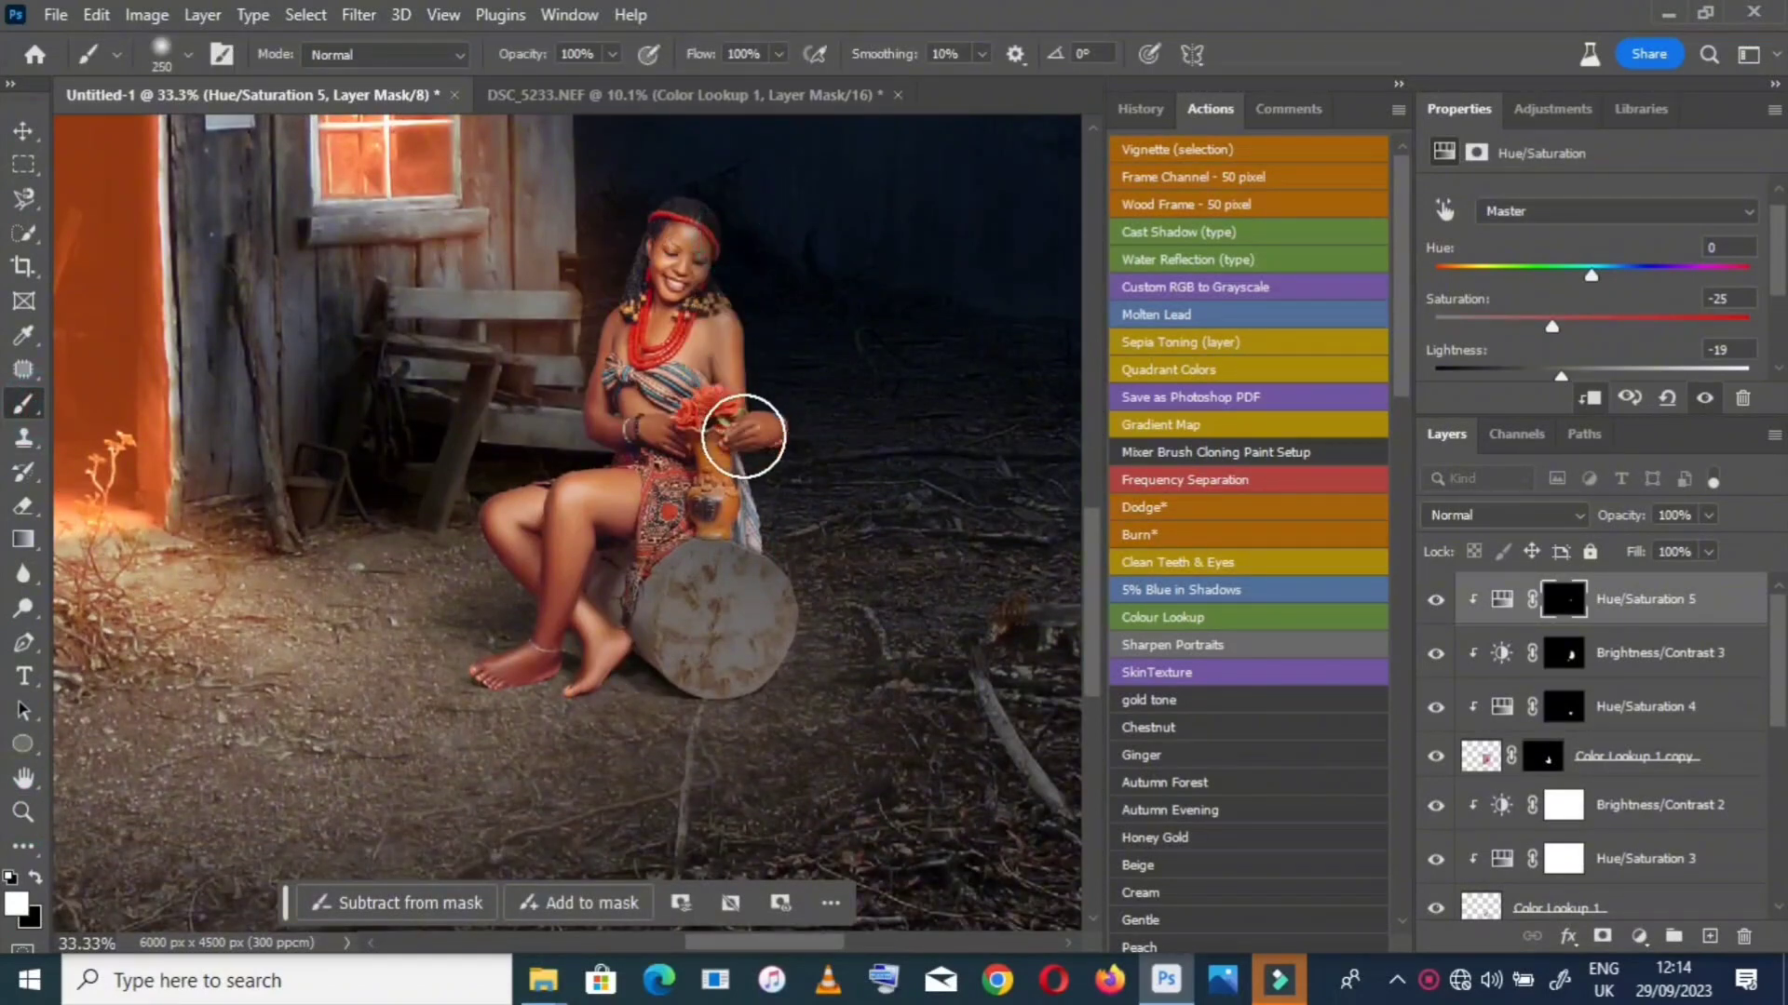
{"action": "mouse_move", "coordinate": [759, 356]}
{"action": "left_mouse_down"}
{"action": "mouse_move", "coordinate": [773, 526]}
{"action": "mouse_move", "coordinate": [757, 494]}
{"action": "mouse_move", "coordinate": [752, 525]}
{"action": "mouse_move", "coordinate": [753, 383]}
{"action": "mouse_move", "coordinate": [714, 522]}
{"action": "left_mouse_up"}
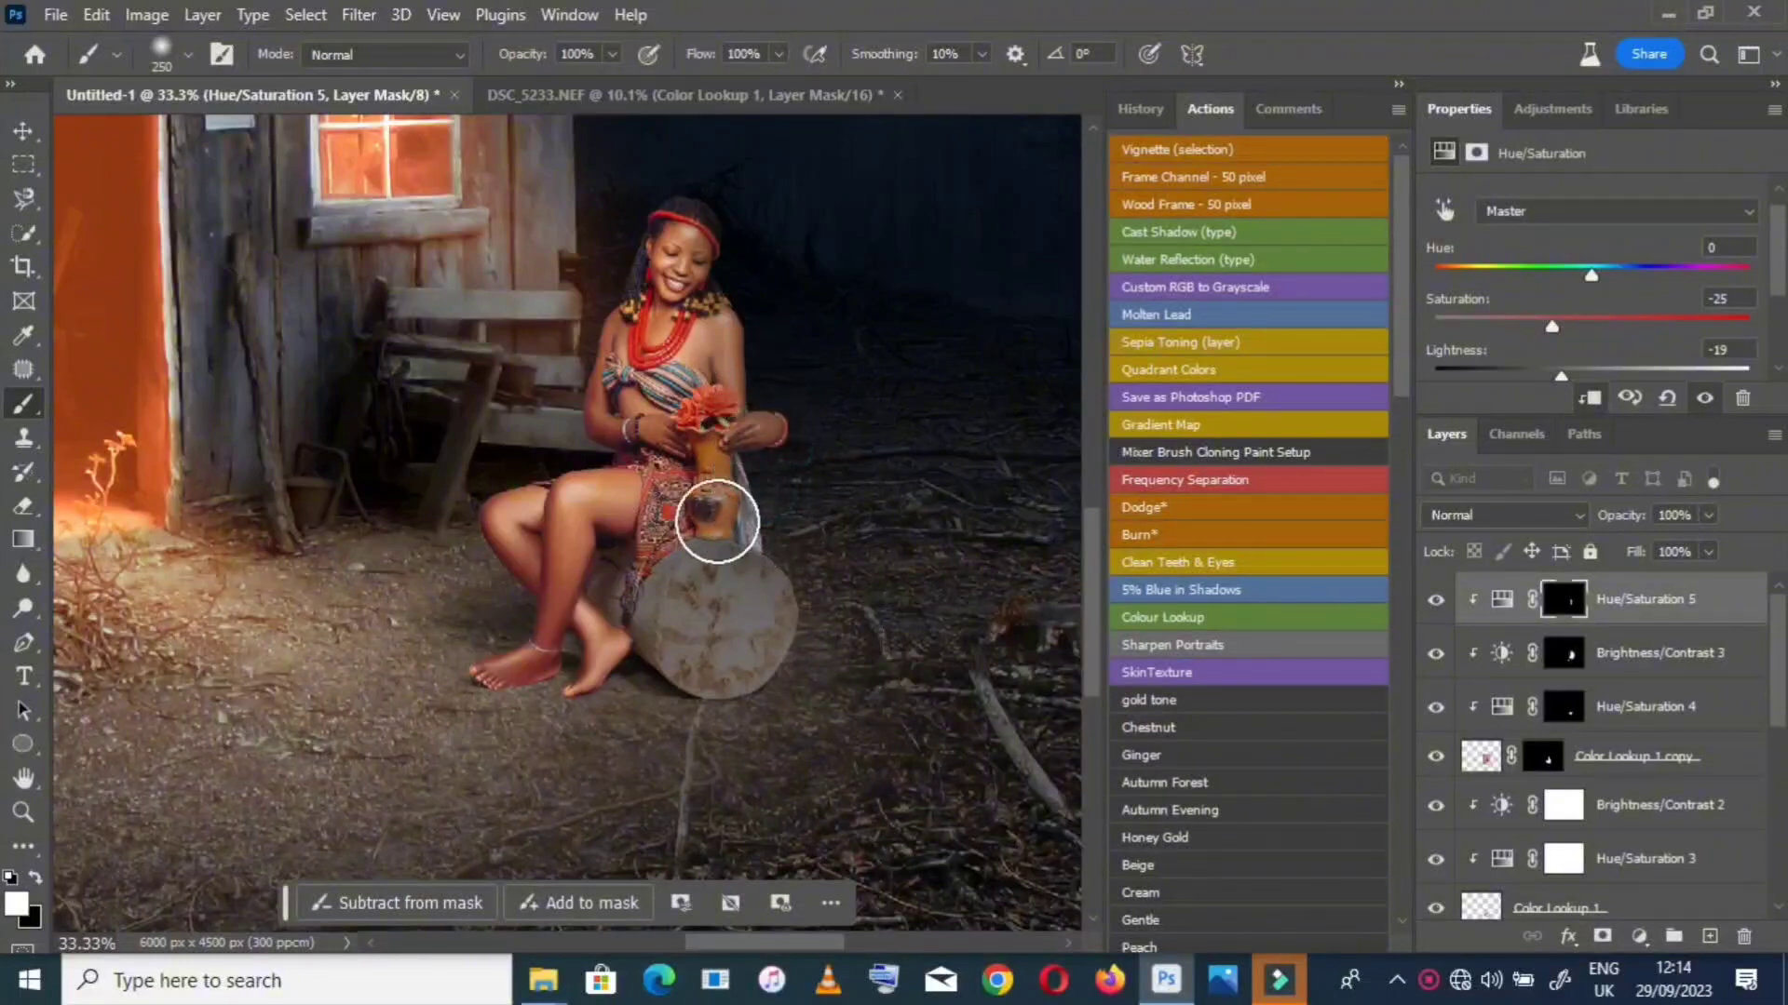
{"action": "left_click", "coordinate": [633, 647]}
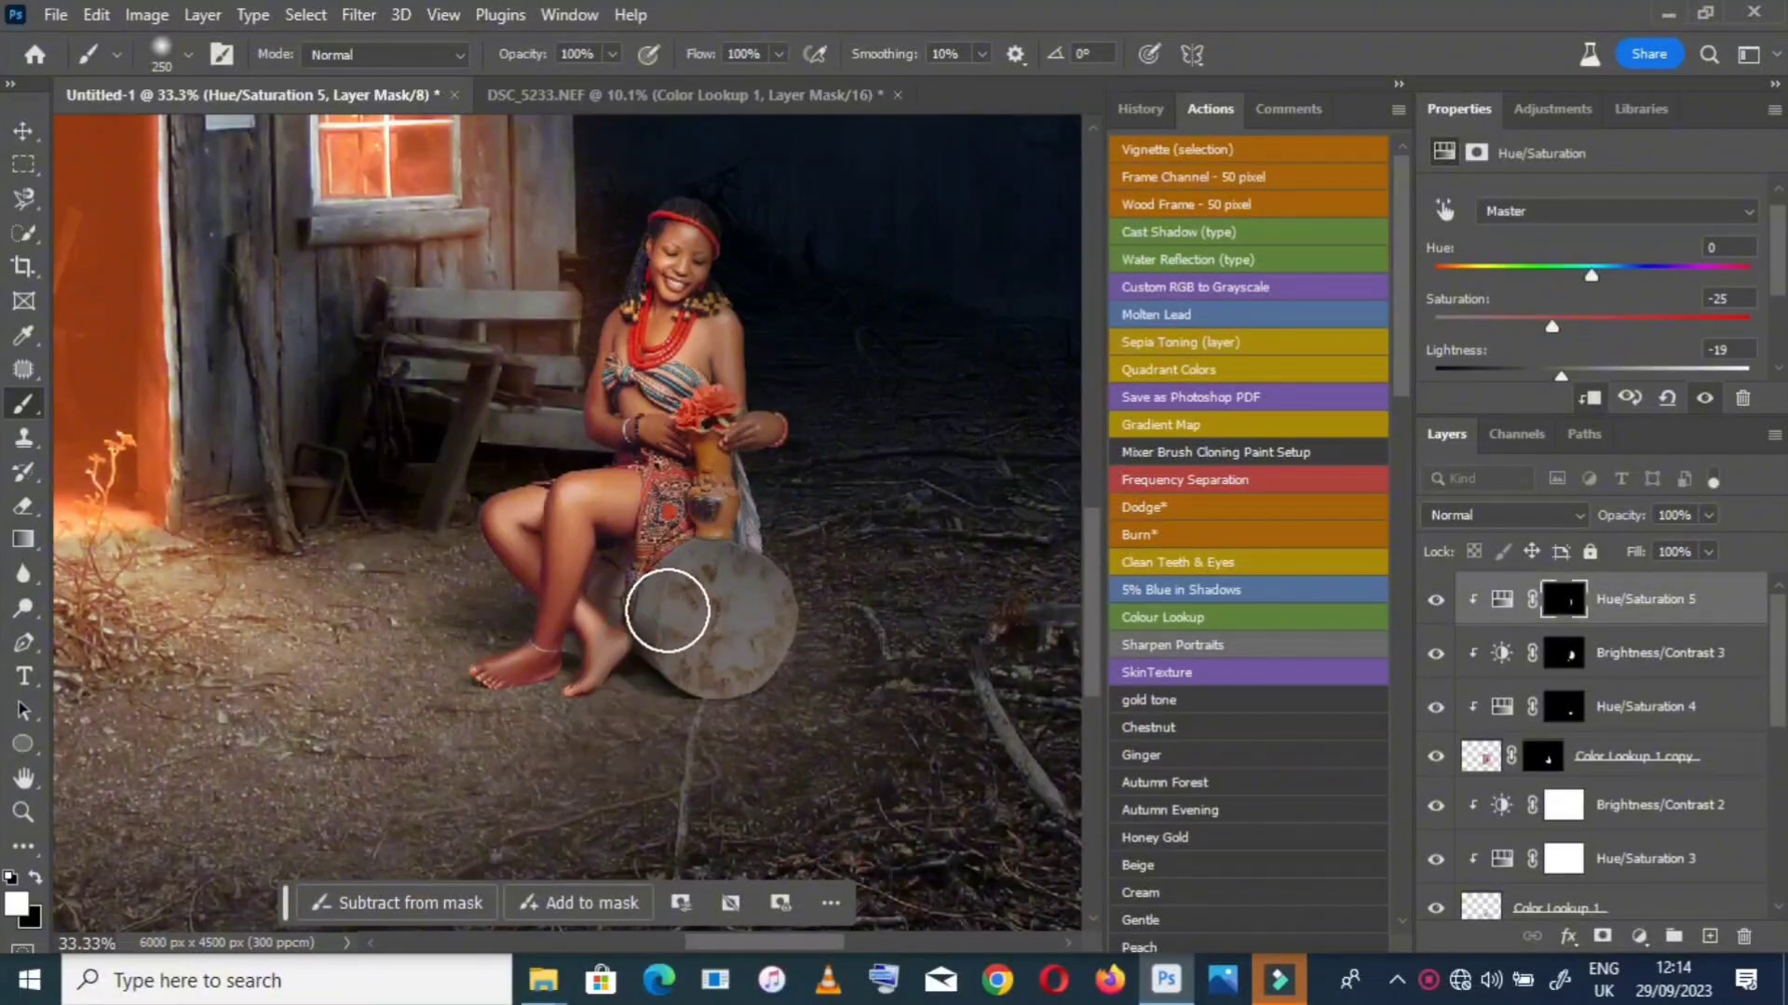
{"action": "left_click", "coordinate": [559, 703]}
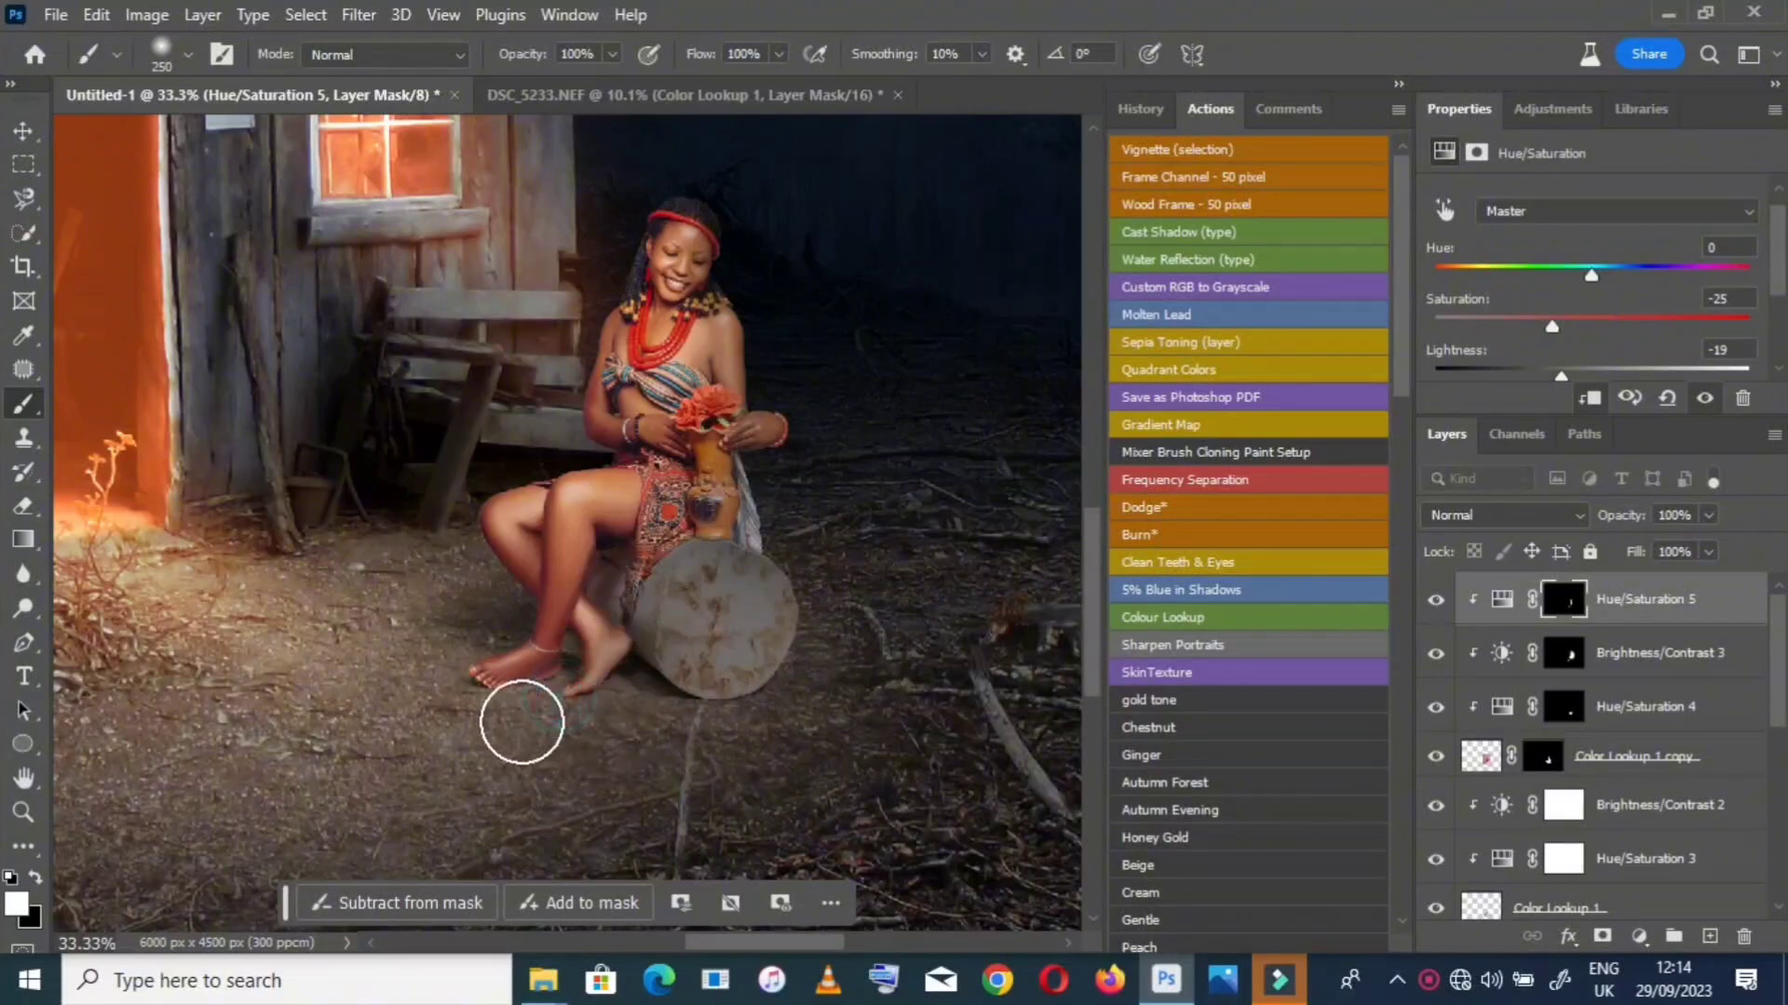
{"action": "left_click", "coordinate": [522, 720]}
{"action": "left_click", "coordinate": [524, 714]}
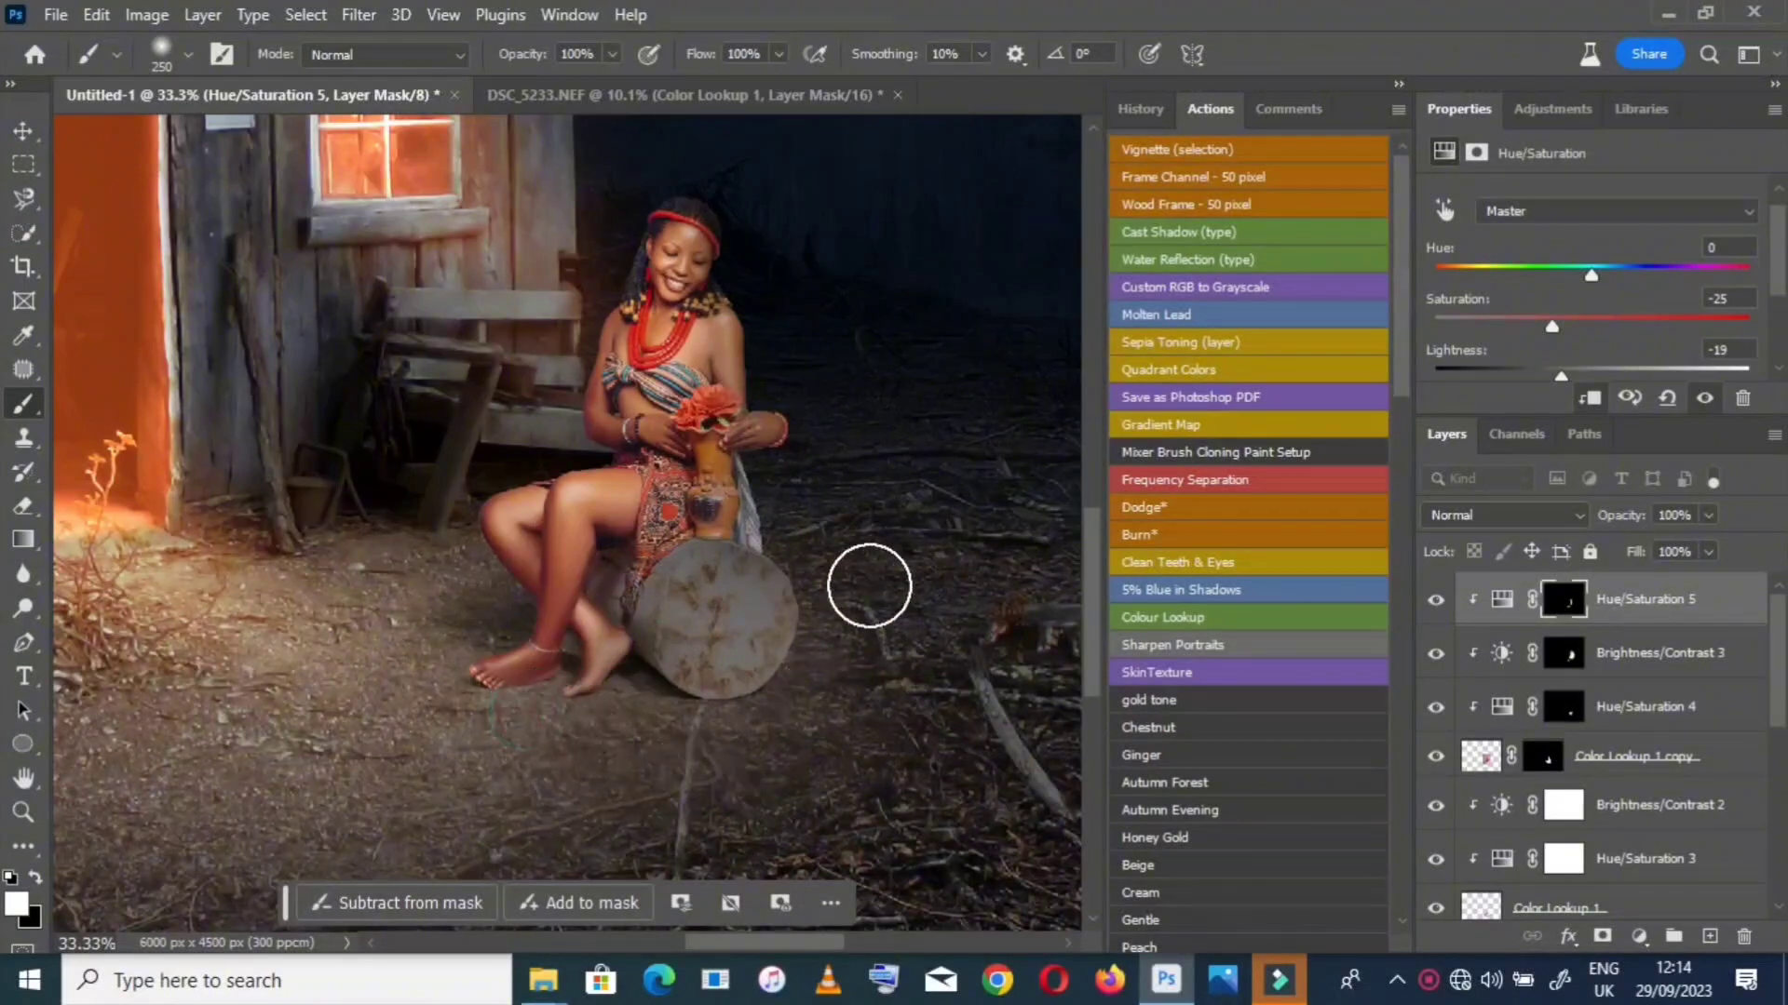
Extend the white painting on the Hue/Saturation 5 mask along the woman's side facing away from the cabin and the vase with a 417 px brush
{"action": "right_click", "coordinate": [906, 288]}
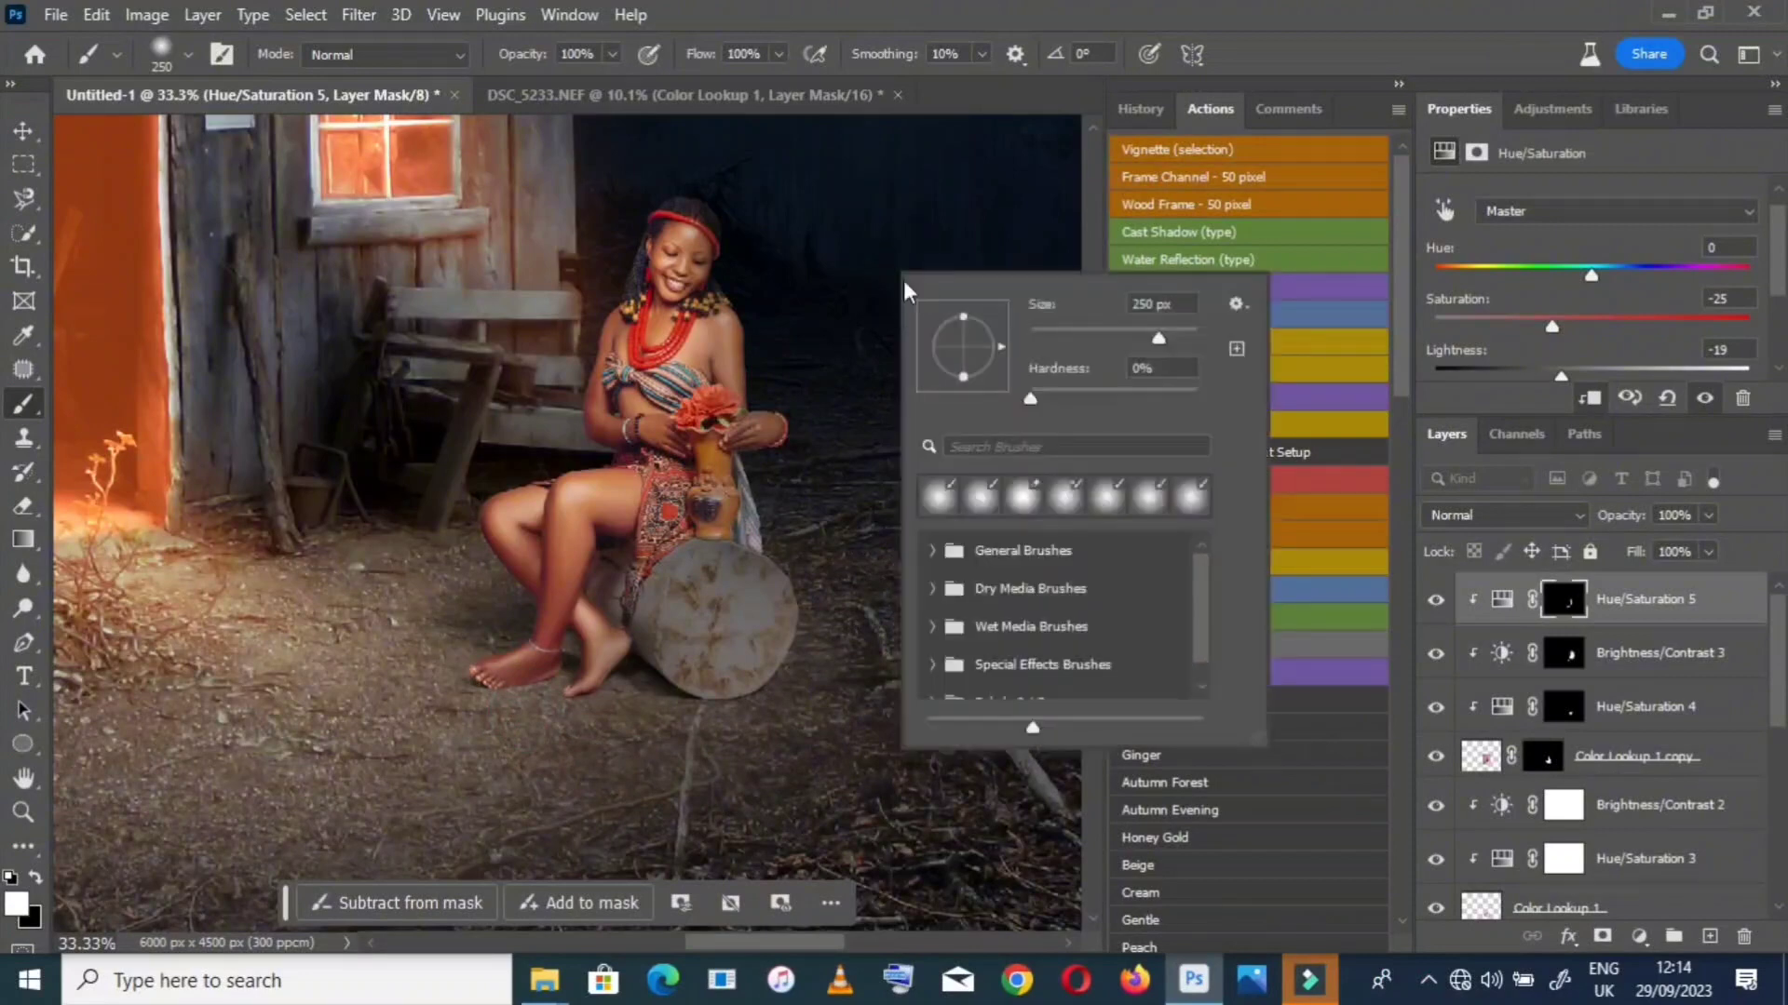
{"action": "left_click_drag", "start_coordinate": [1162, 341], "coordinate": [1171, 334]}
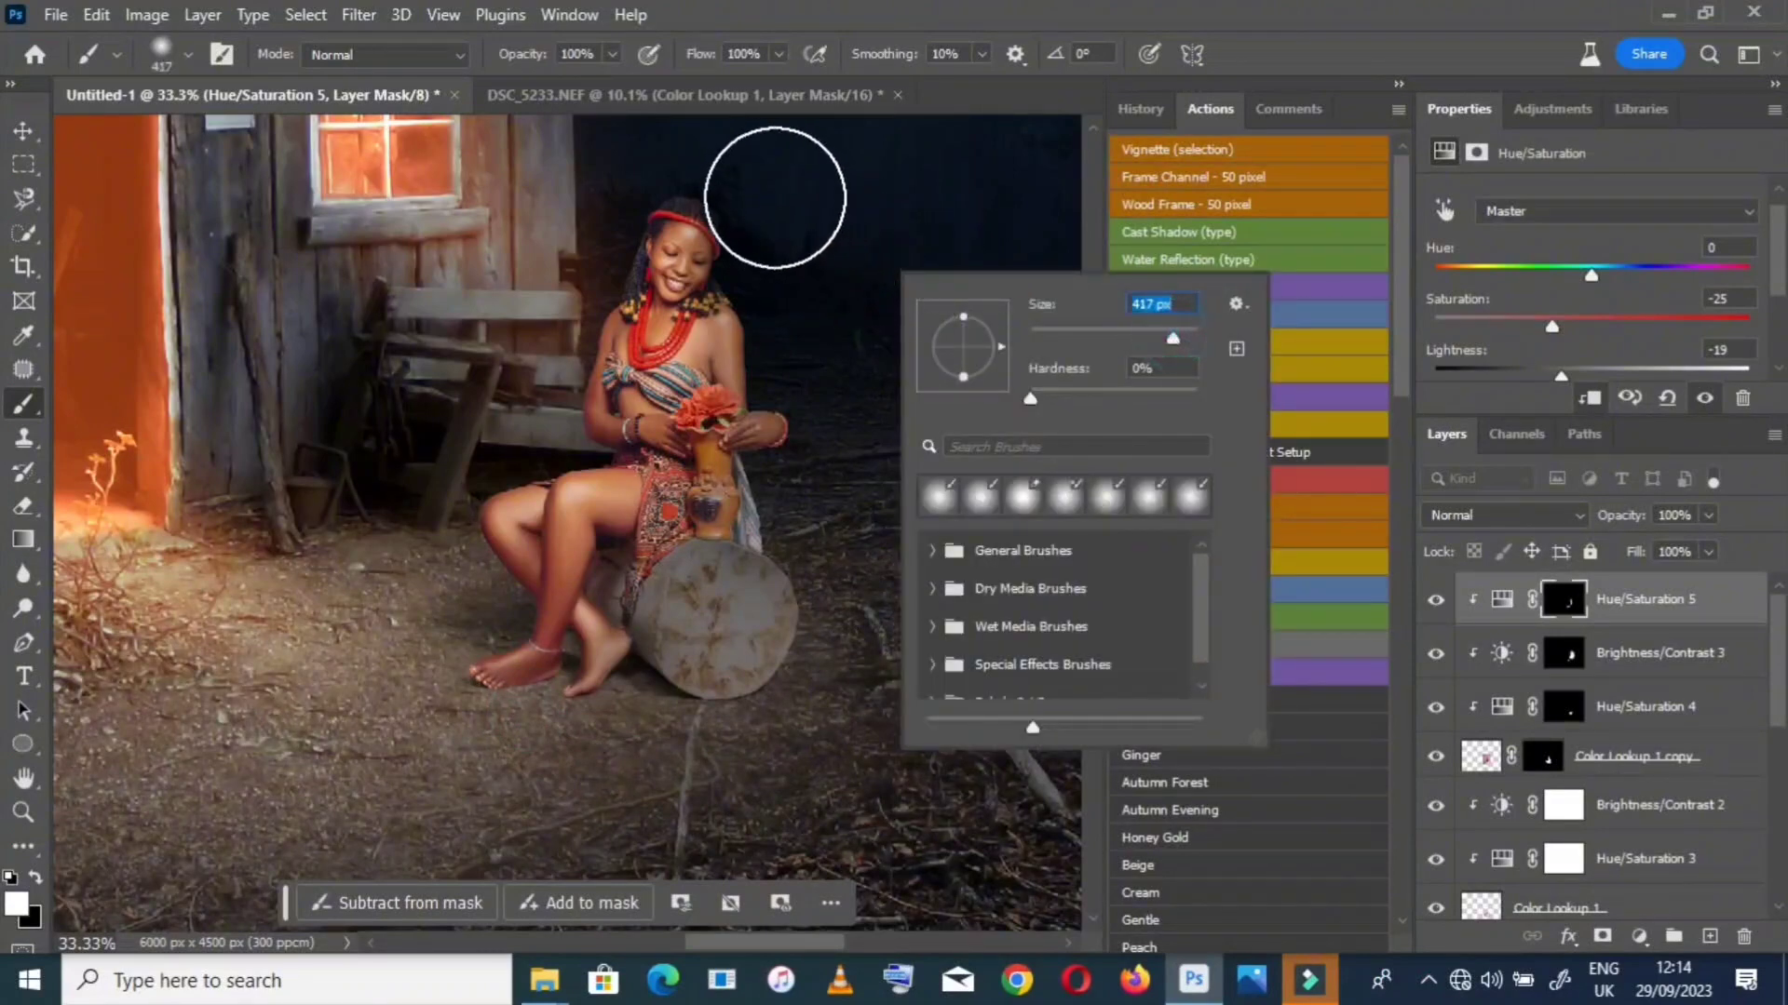
{"action": "left_click", "coordinate": [763, 184]}
{"action": "left_click", "coordinate": [789, 248]}
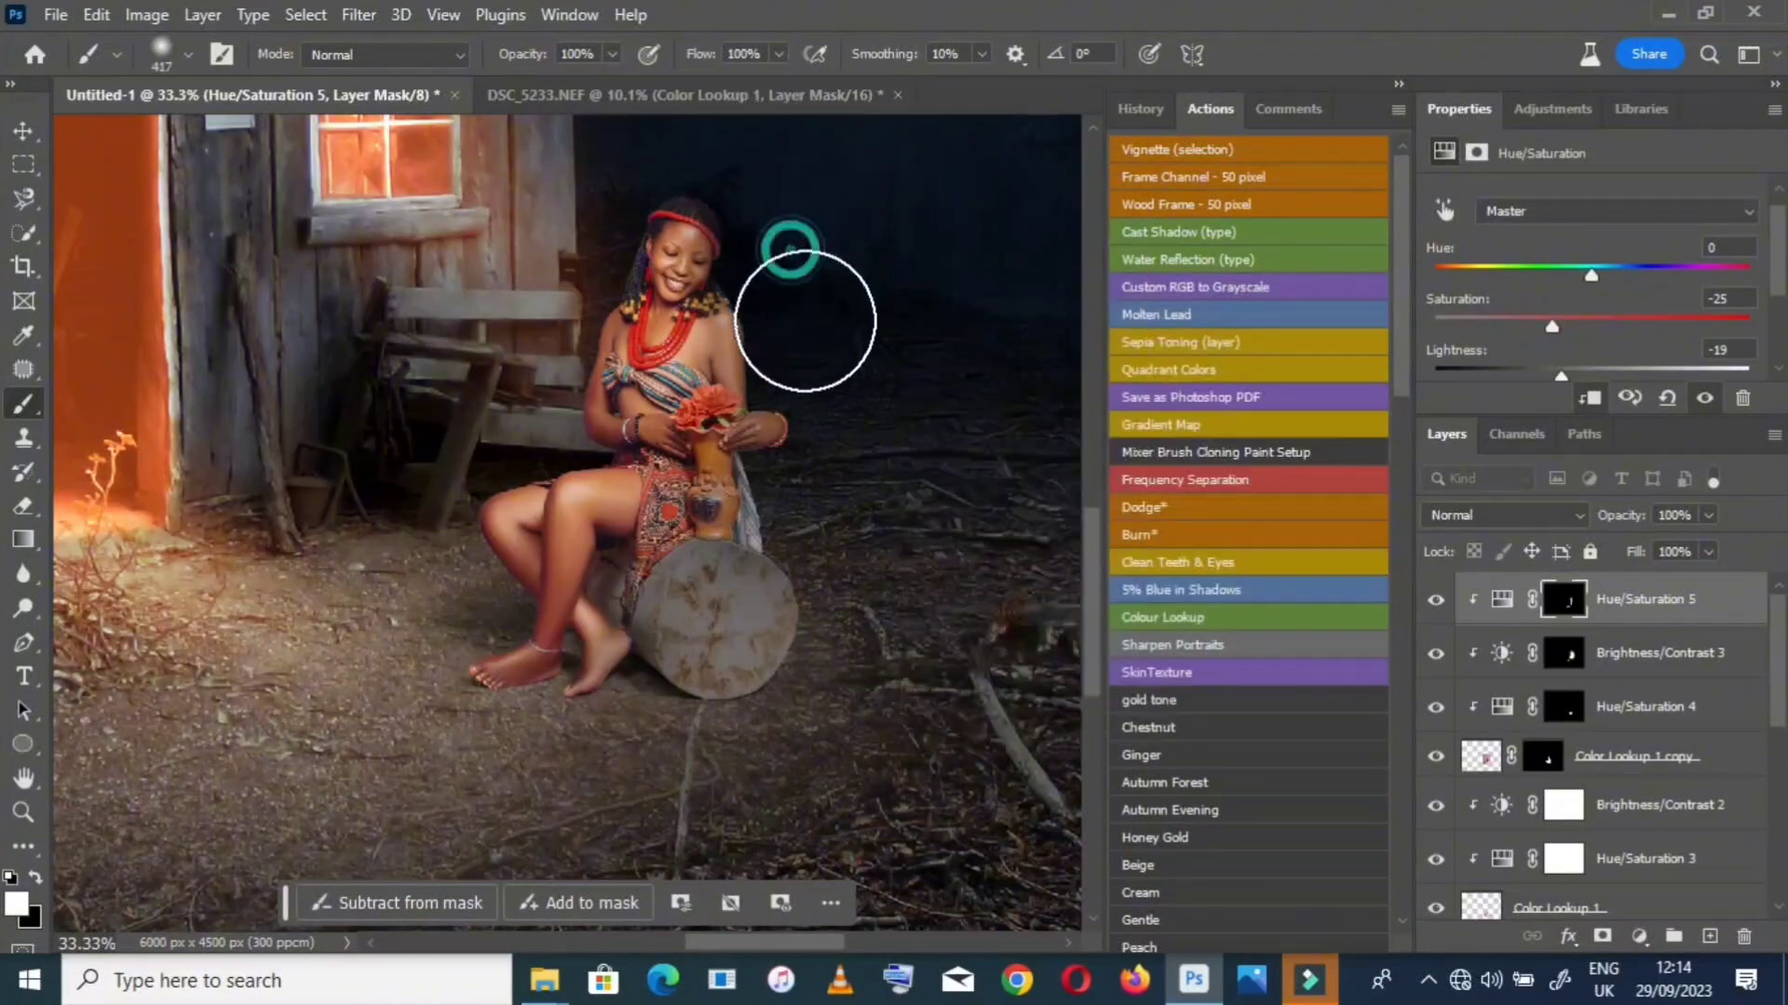
{"action": "left_click", "coordinate": [783, 412]}
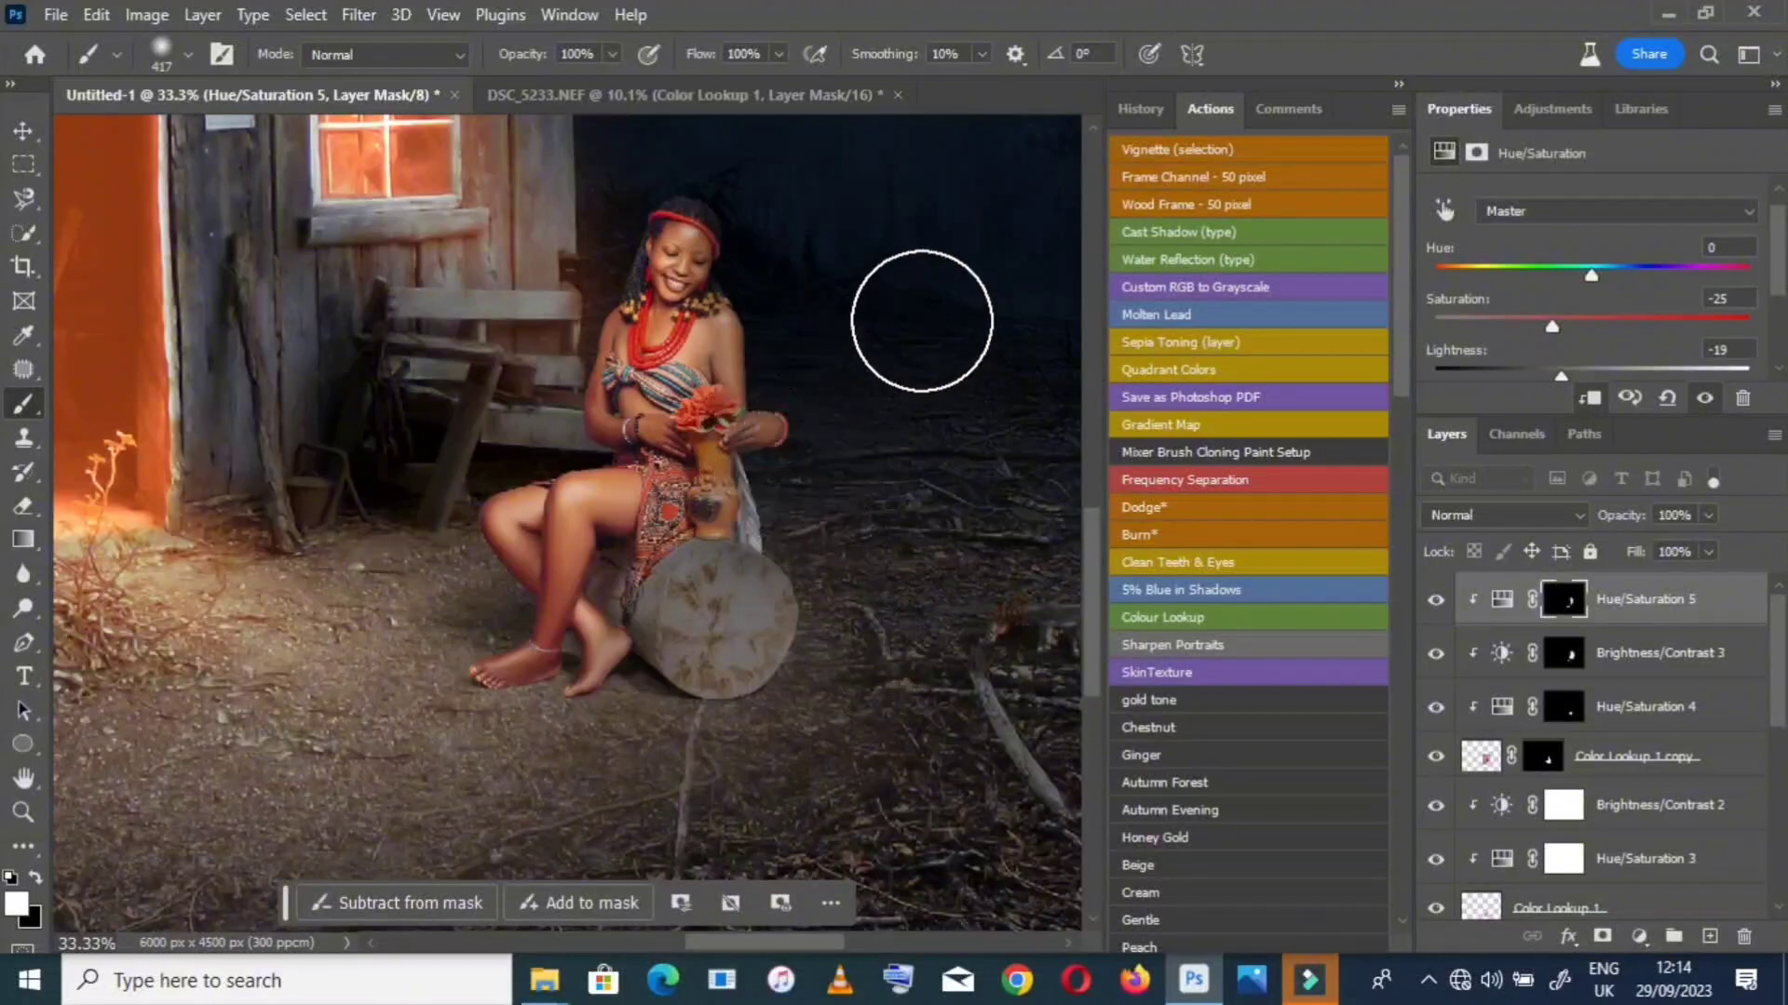
{"action": "left_click", "coordinate": [722, 373]}
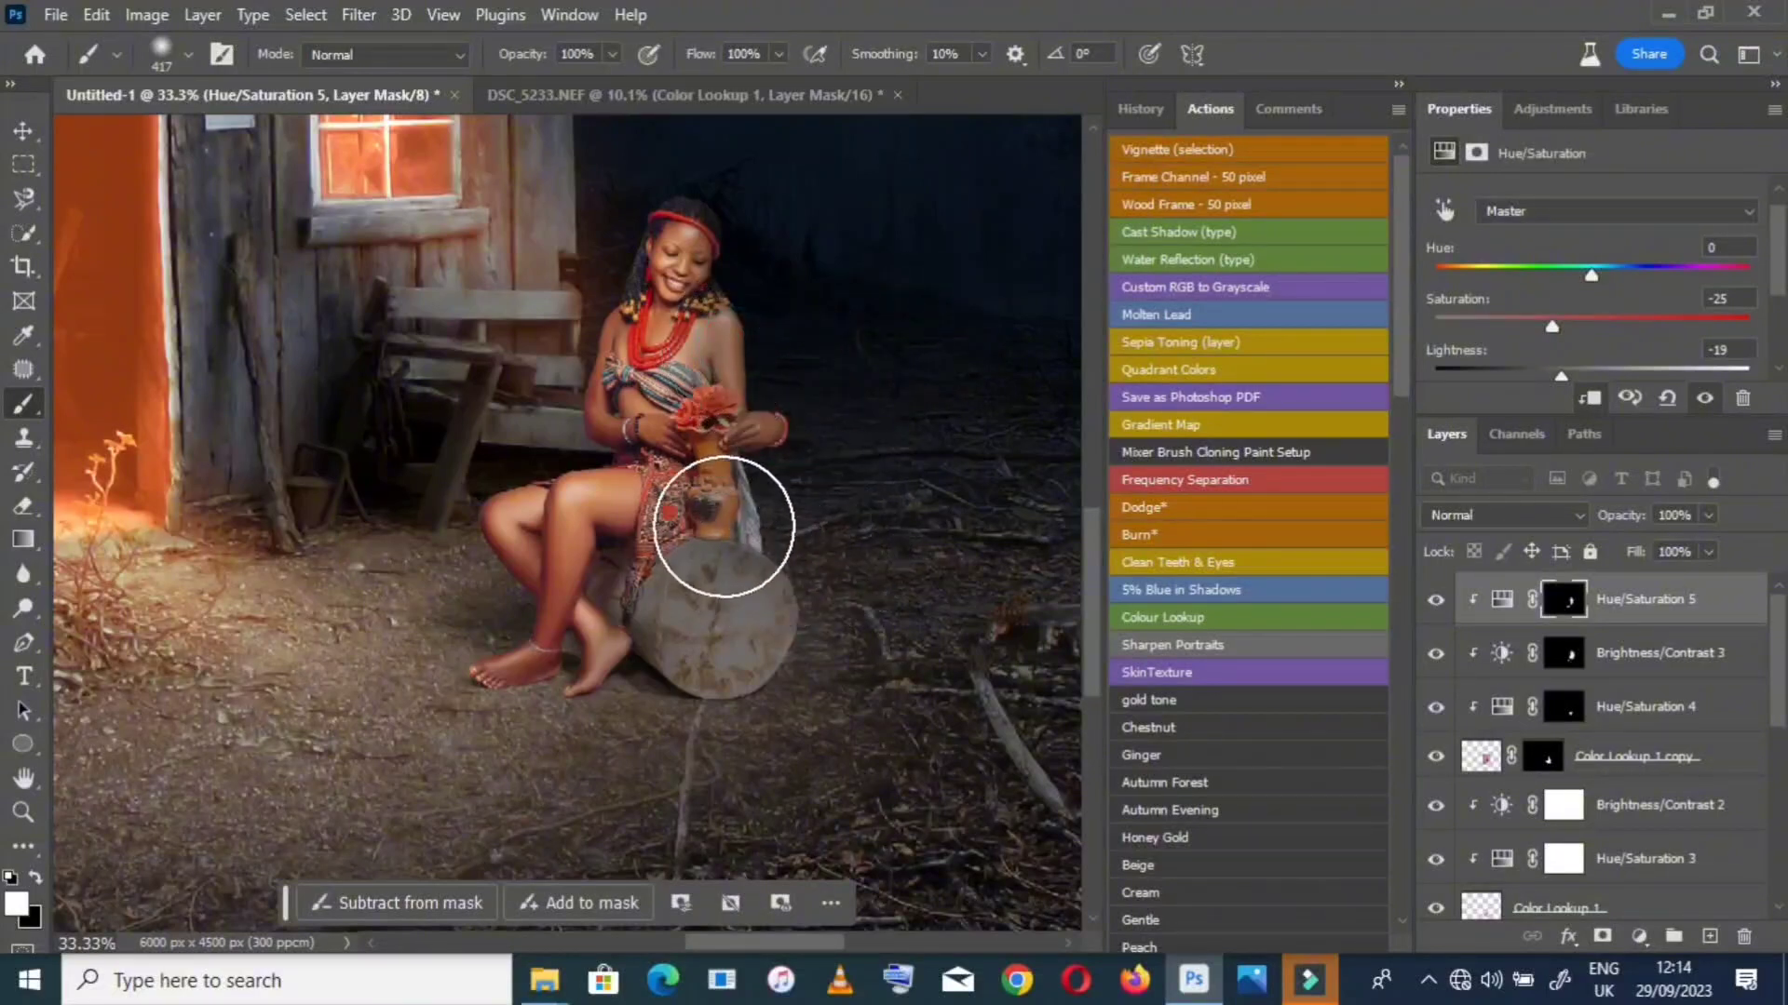
{"action": "left_click", "coordinate": [721, 471]}
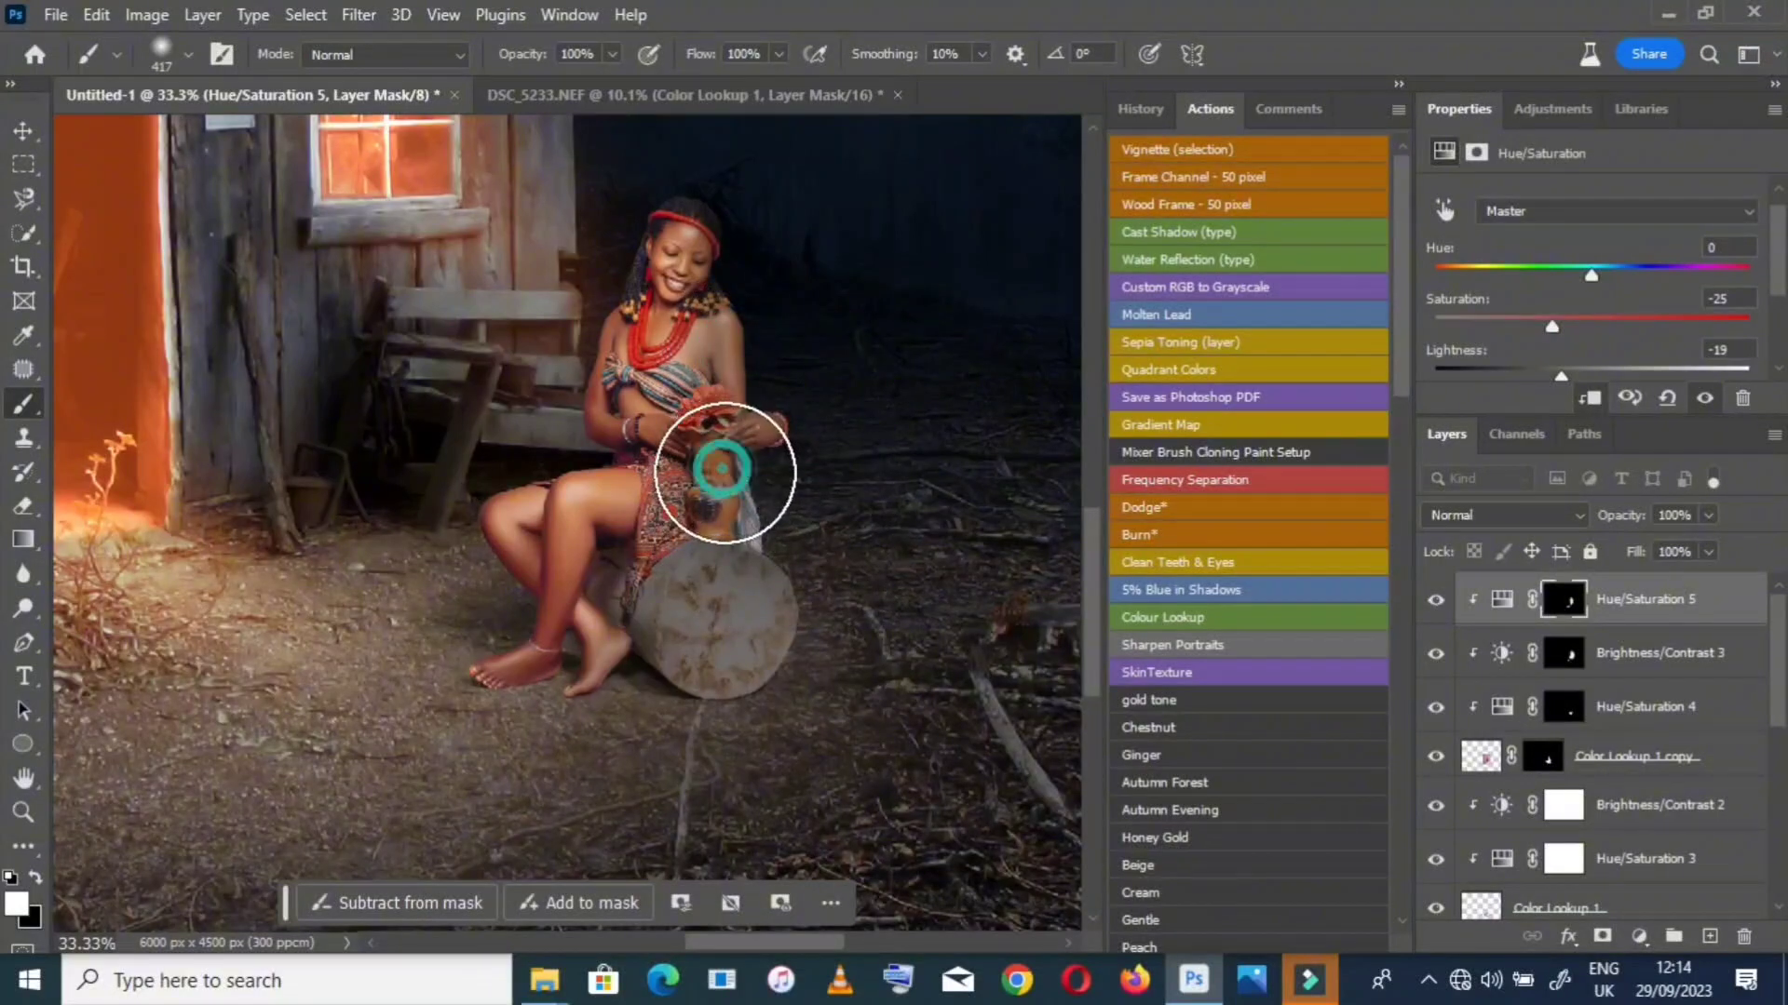
Lower the Hue/Saturation 5 layer opacity to 24%, comparing the image with the adjustment hidden and shown
{"action": "left_click", "coordinate": [1709, 515]}
{"action": "left_click_drag", "start_coordinate": [1653, 545], "coordinate": [1600, 549]}
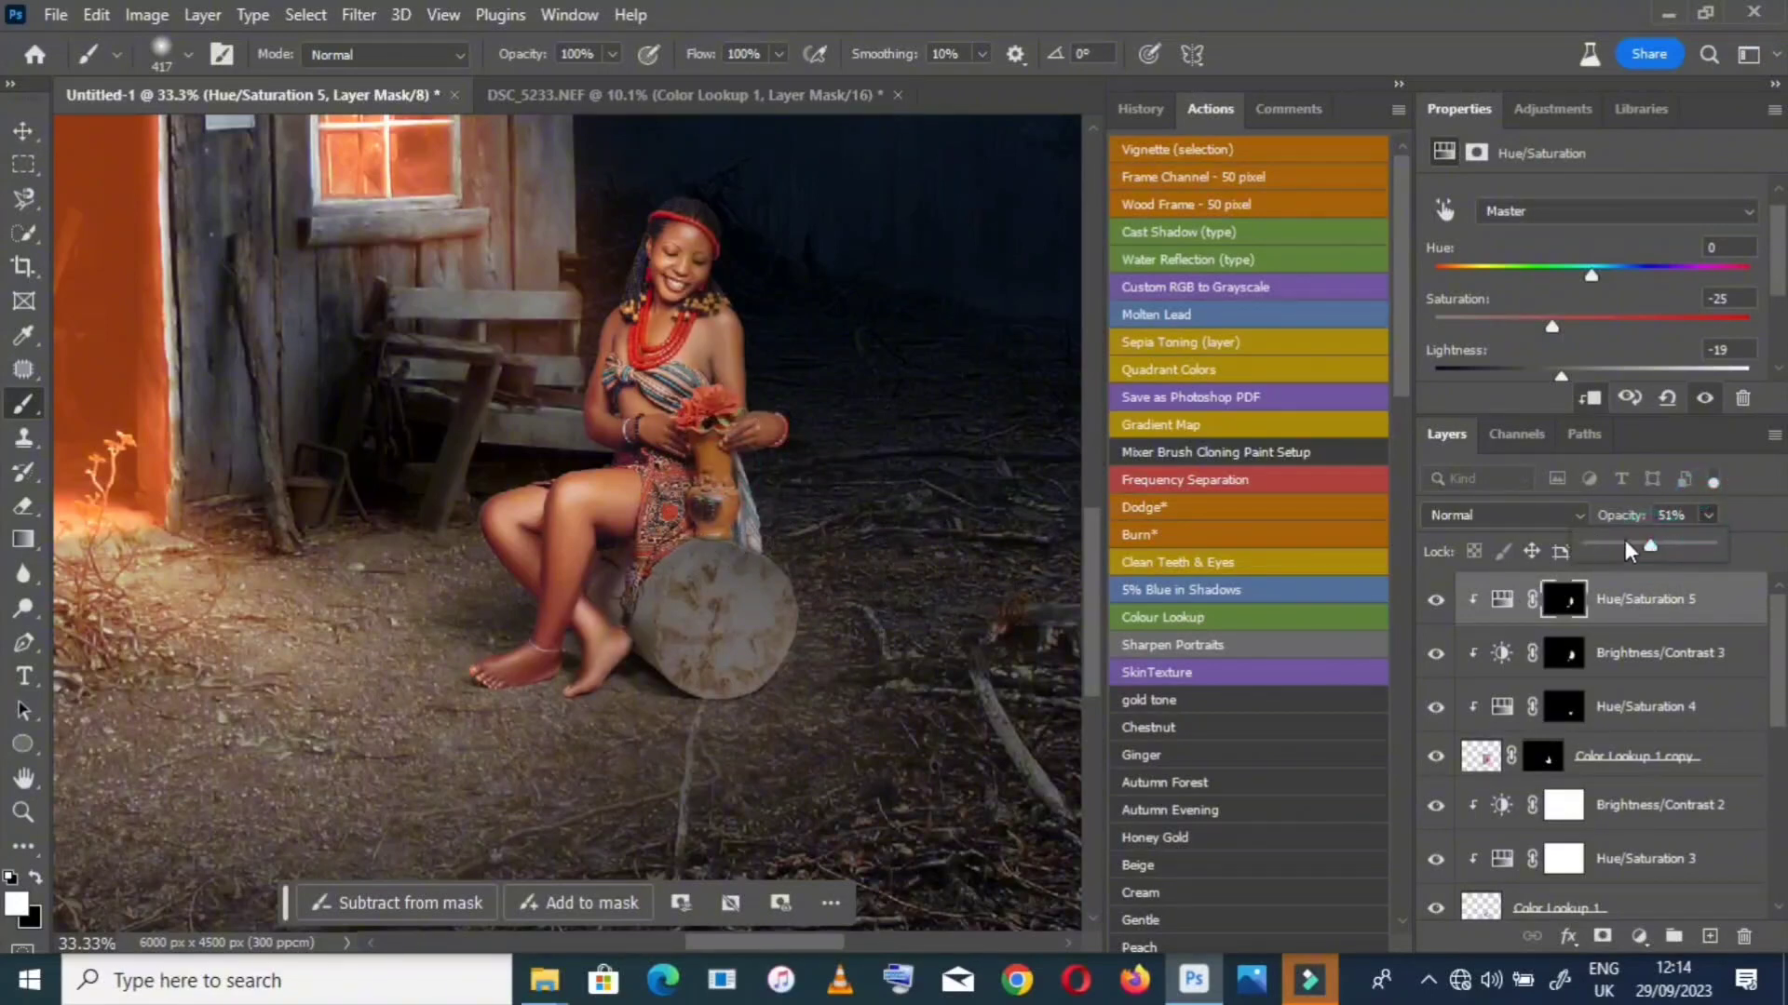
{"action": "left_click", "coordinate": [1437, 601]}
{"action": "left_click", "coordinate": [1437, 602]}
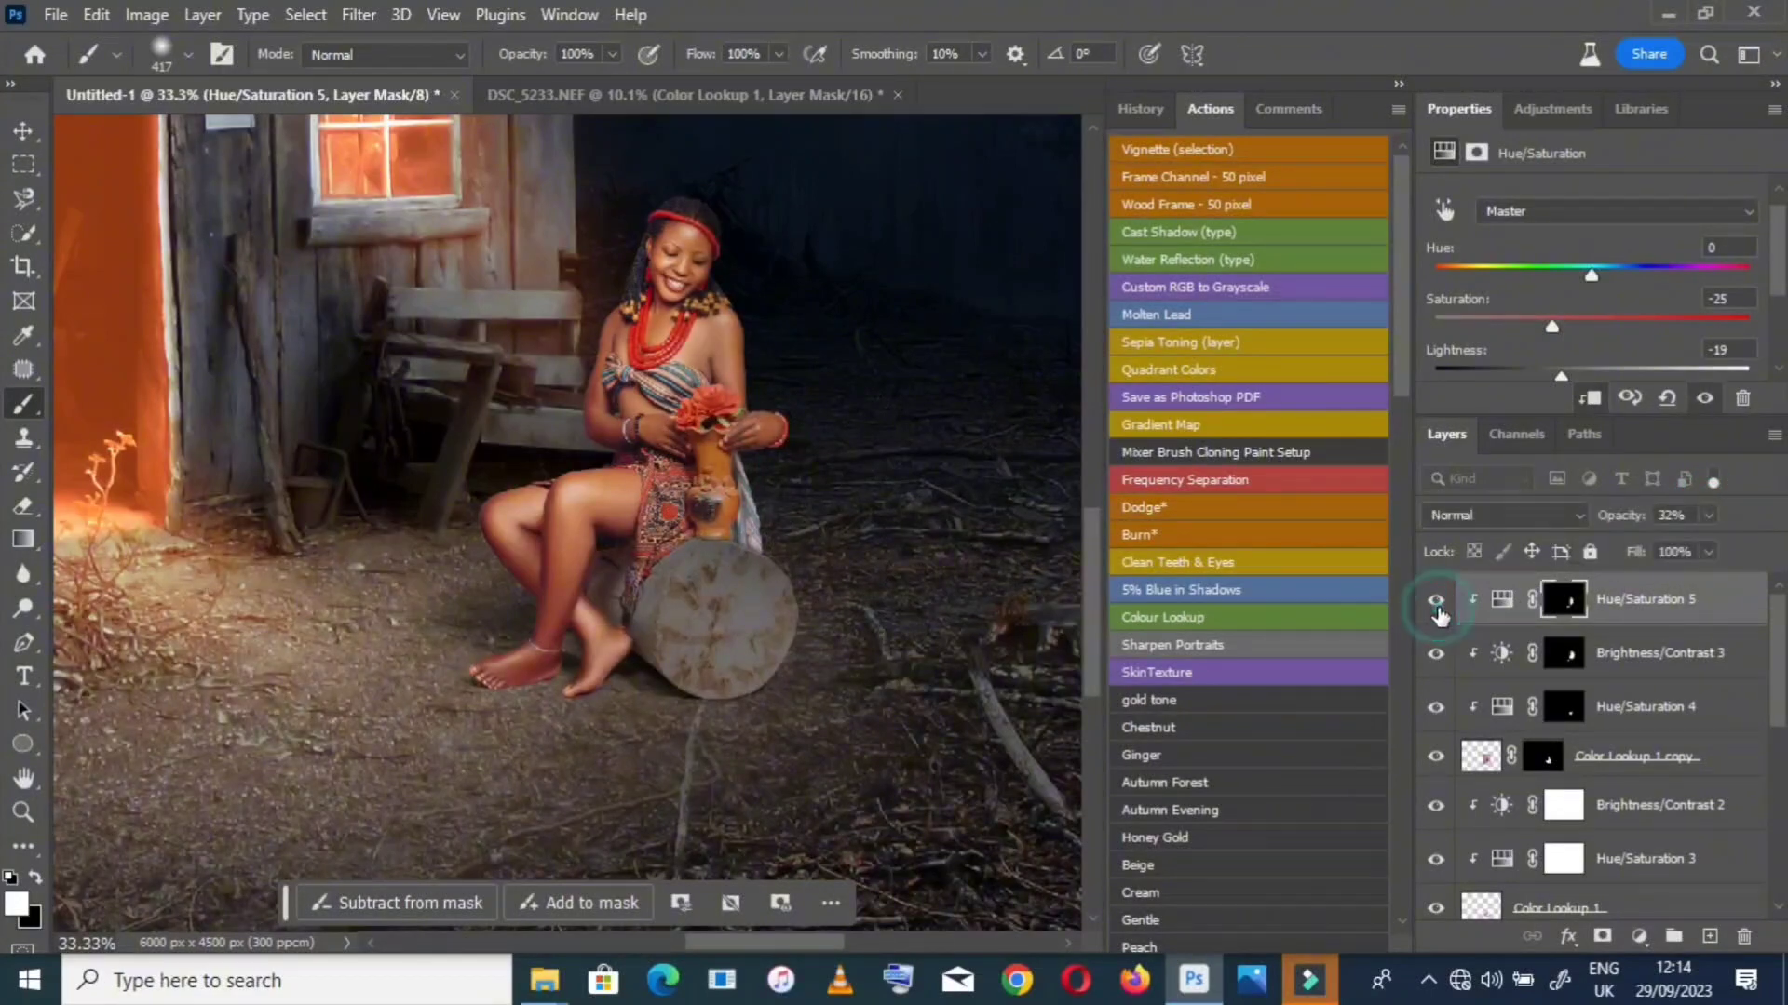
{"action": "double_click", "coordinate": [26, 780]}
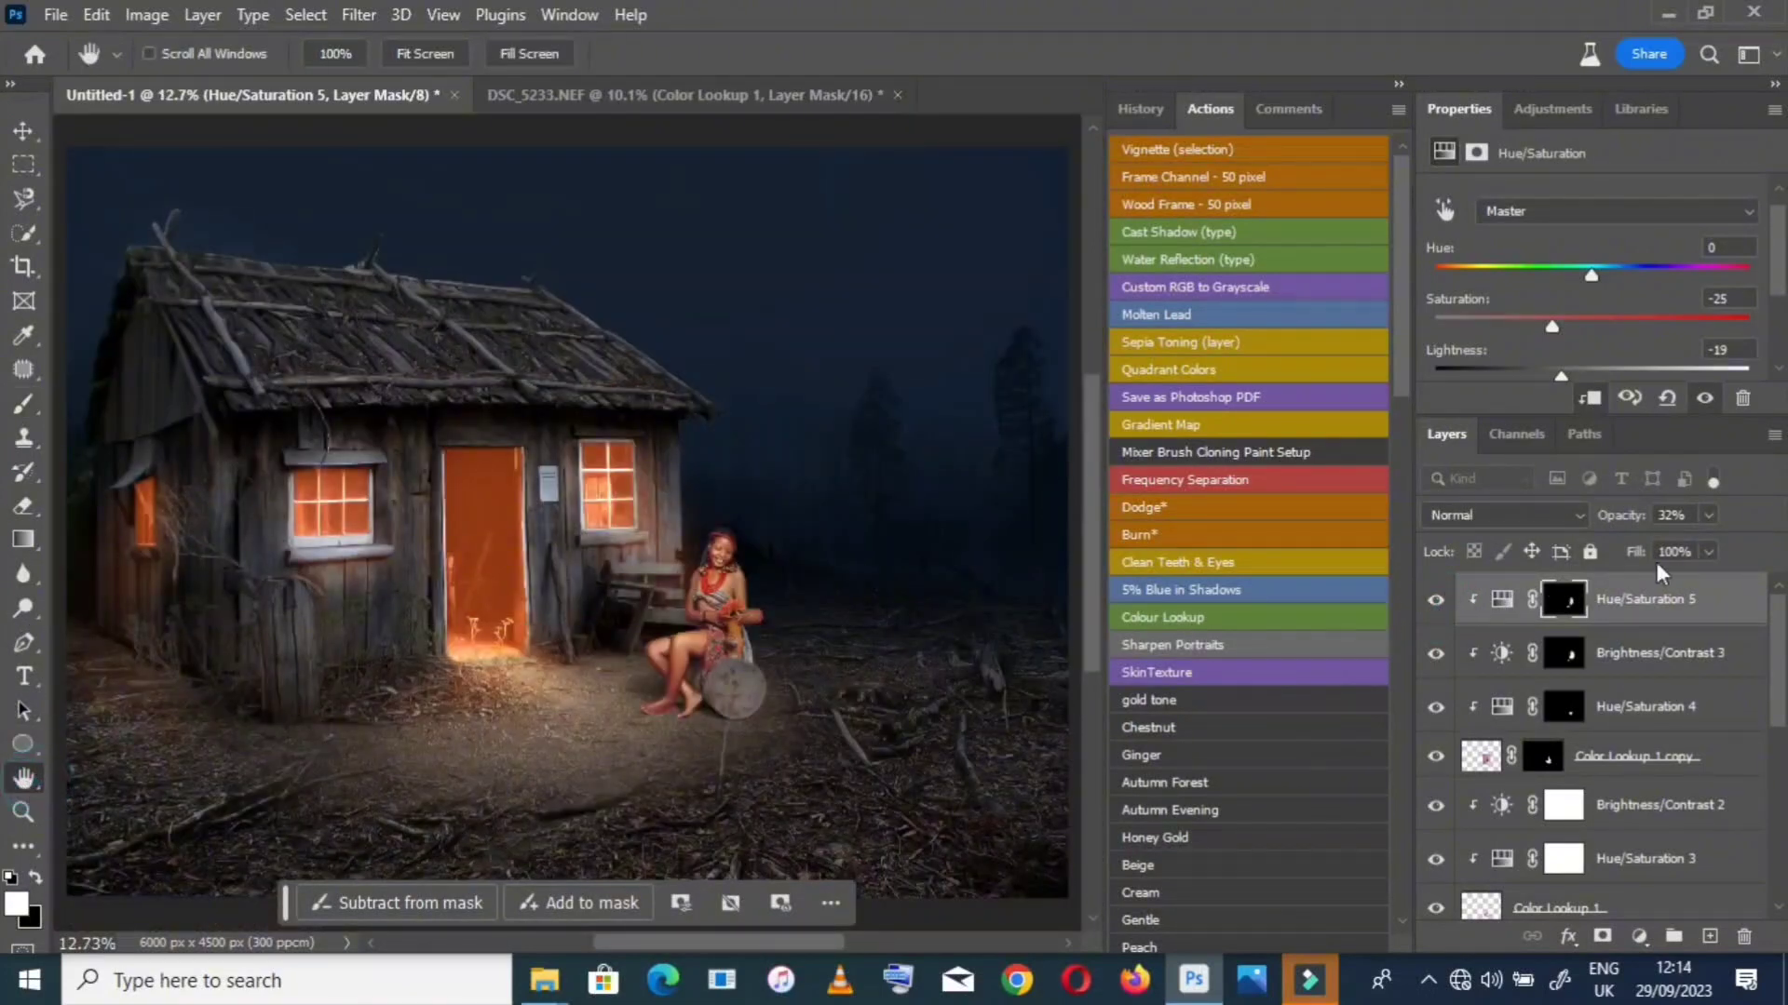
{"action": "left_click", "coordinate": [1705, 516]}
Examine close up how the woman and stool blend with the cabin and ground, and return to the full composite
{"action": "left_click", "coordinate": [23, 812]}
{"action": "left_click", "coordinate": [424, 596]}
{"action": "left_click", "coordinate": [424, 596]}
{"action": "left_click", "coordinate": [851, 764]}
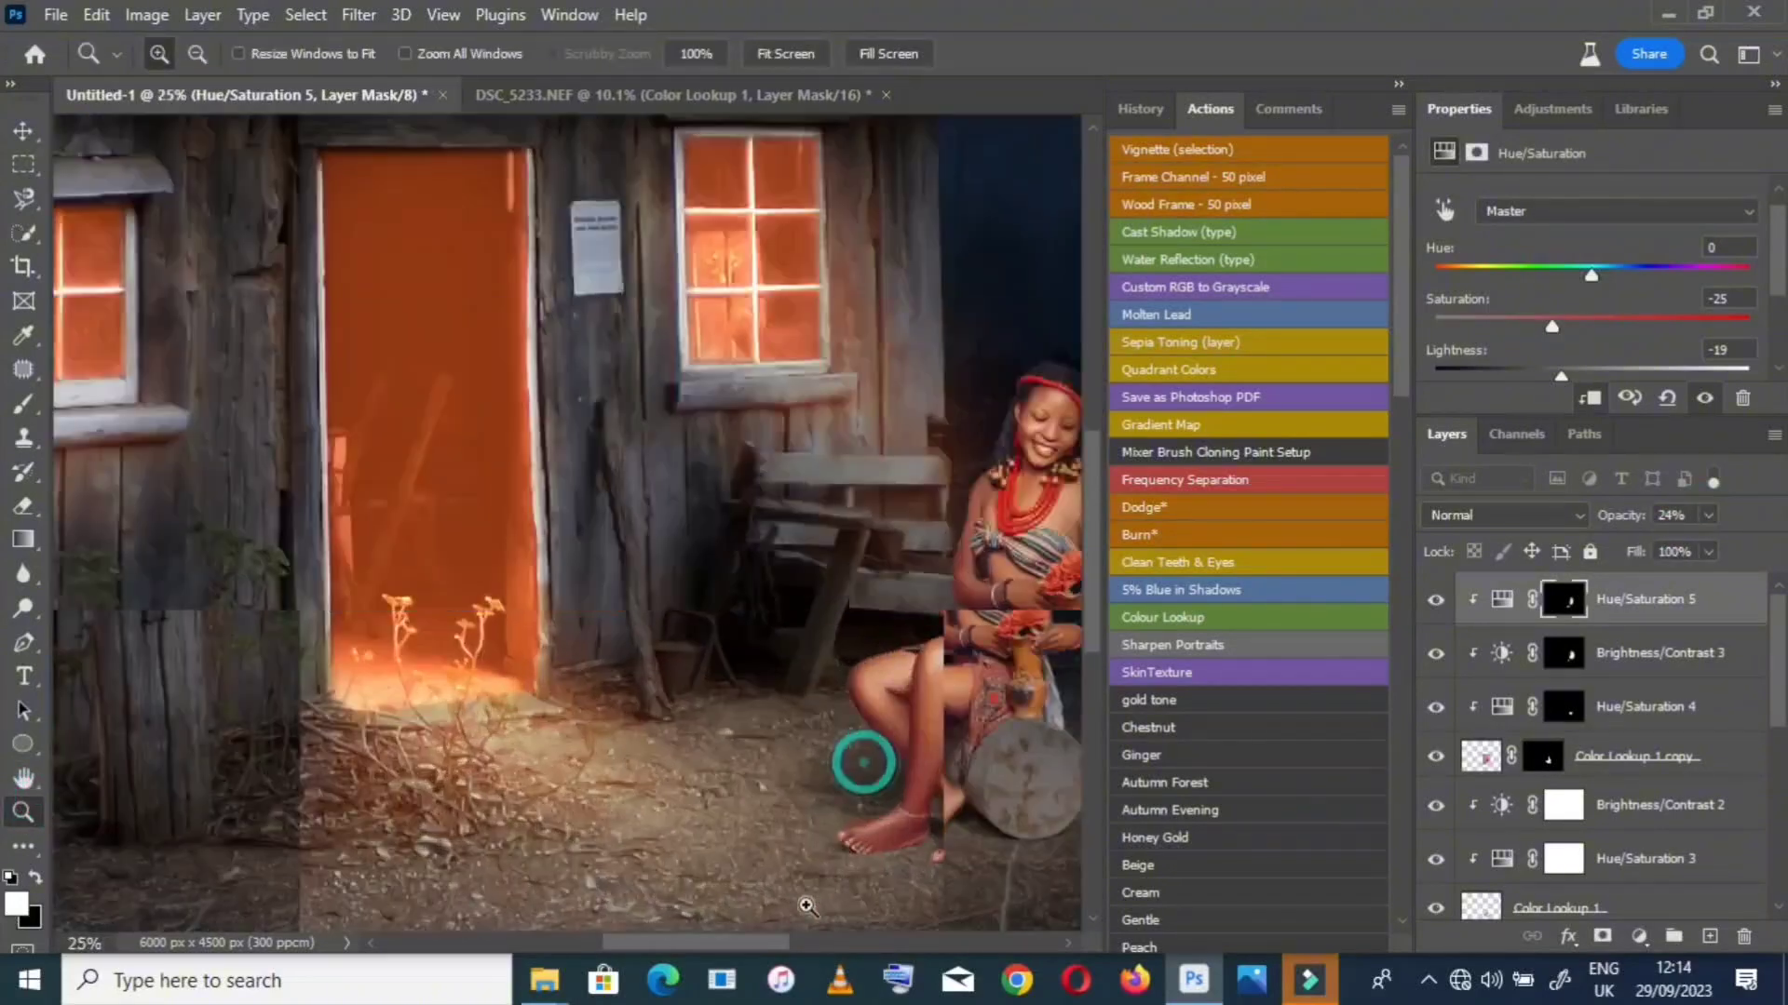
{"action": "left_click_drag", "start_coordinate": [764, 942], "coordinate": [816, 964]}
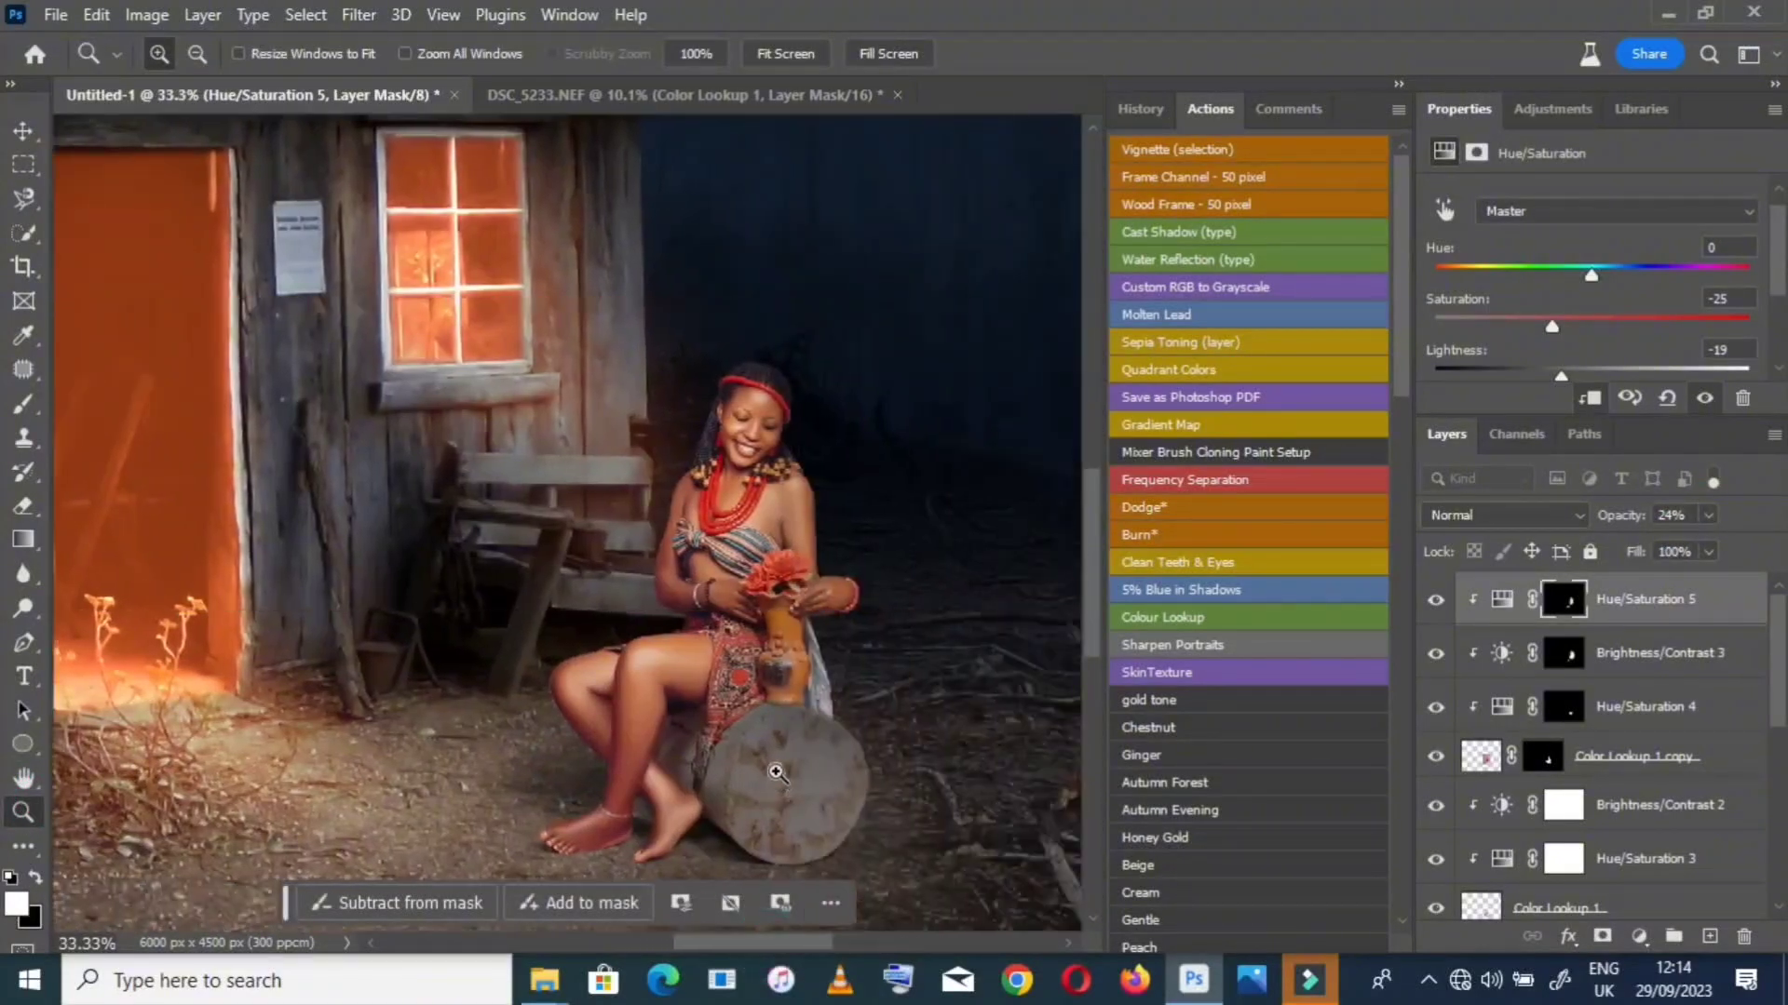
{"action": "scroll", "coordinate": [776, 773], "scroll_direction": "down", "scroll_amount": 2}
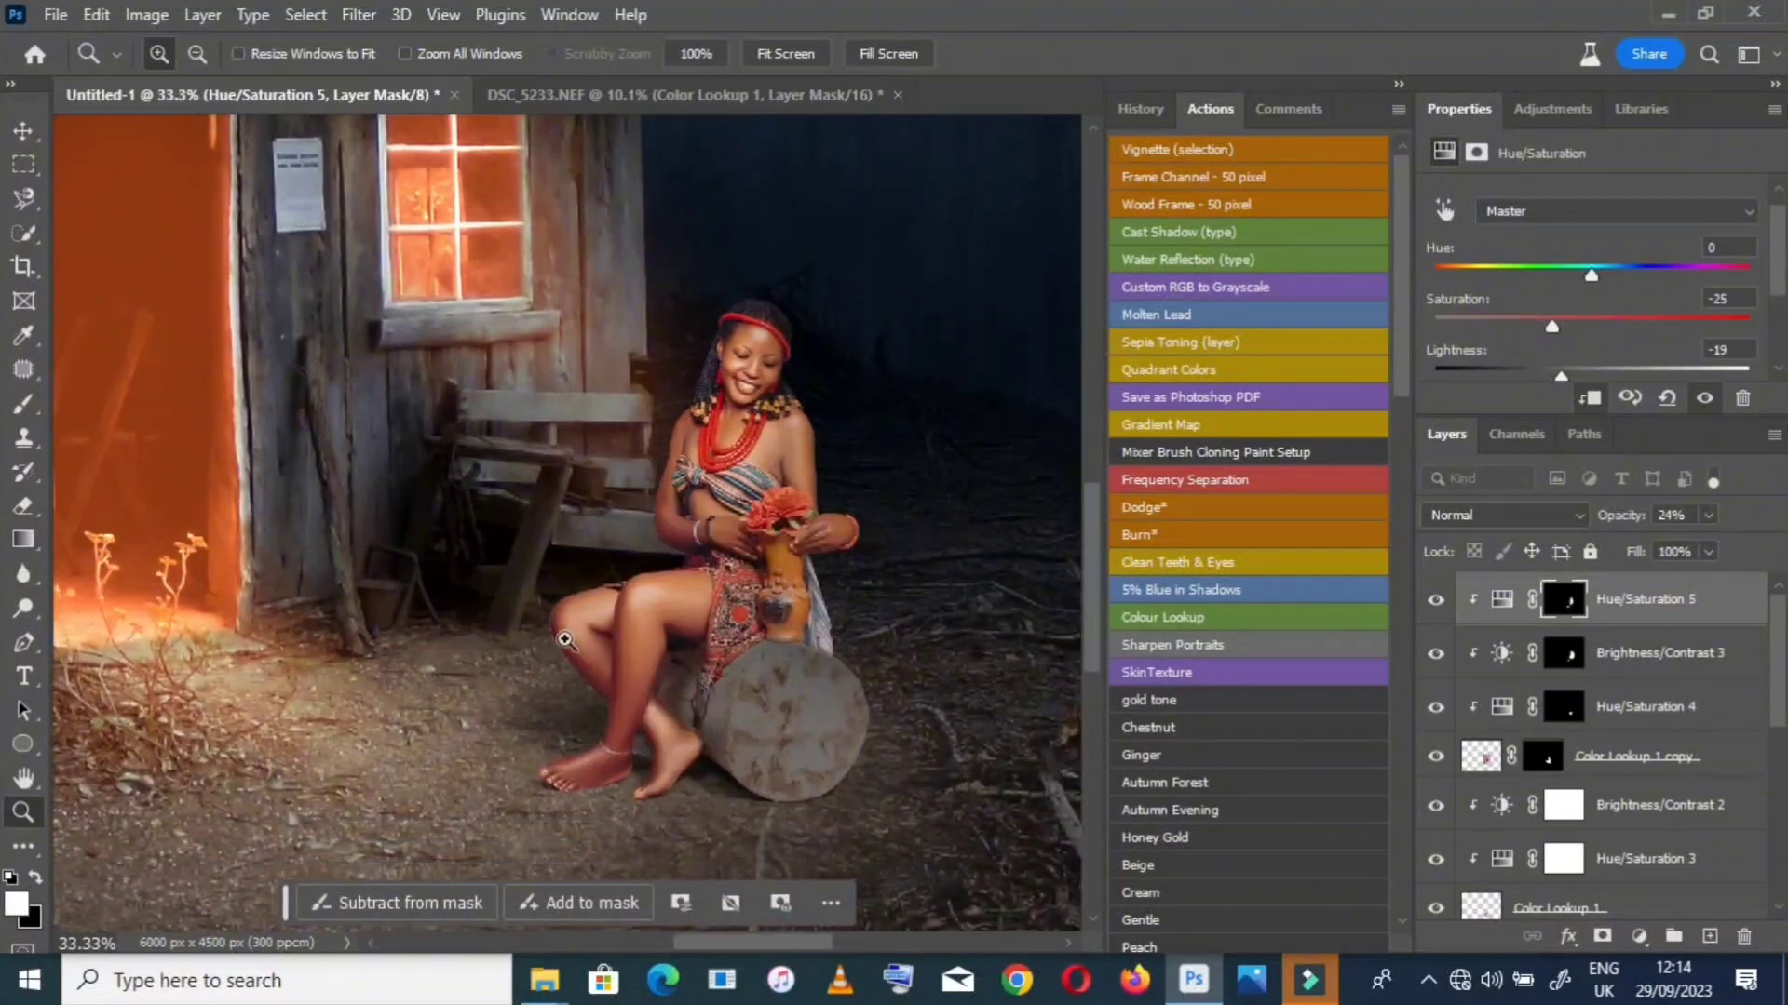
{"action": "scroll", "coordinate": [572, 620], "scroll_direction": "down", "scroll_amount": 1}
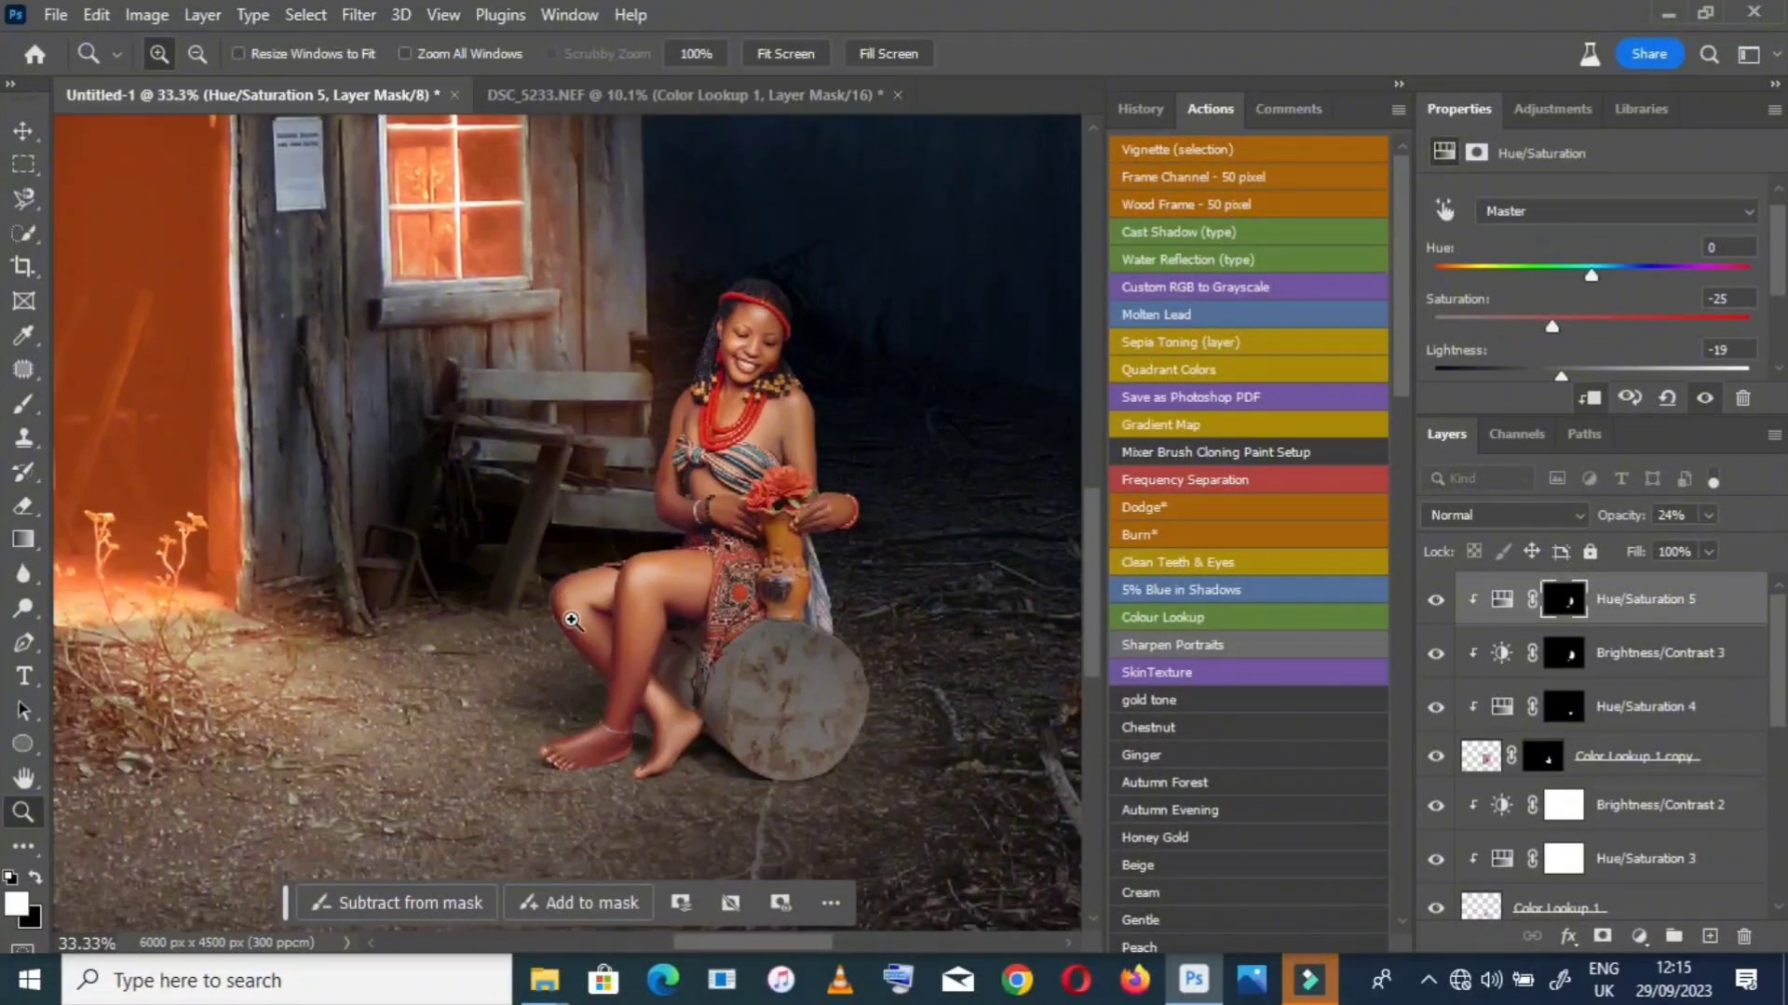
{"action": "scroll", "coordinate": [379, 570], "scroll_direction": "up", "scroll_amount": 5}
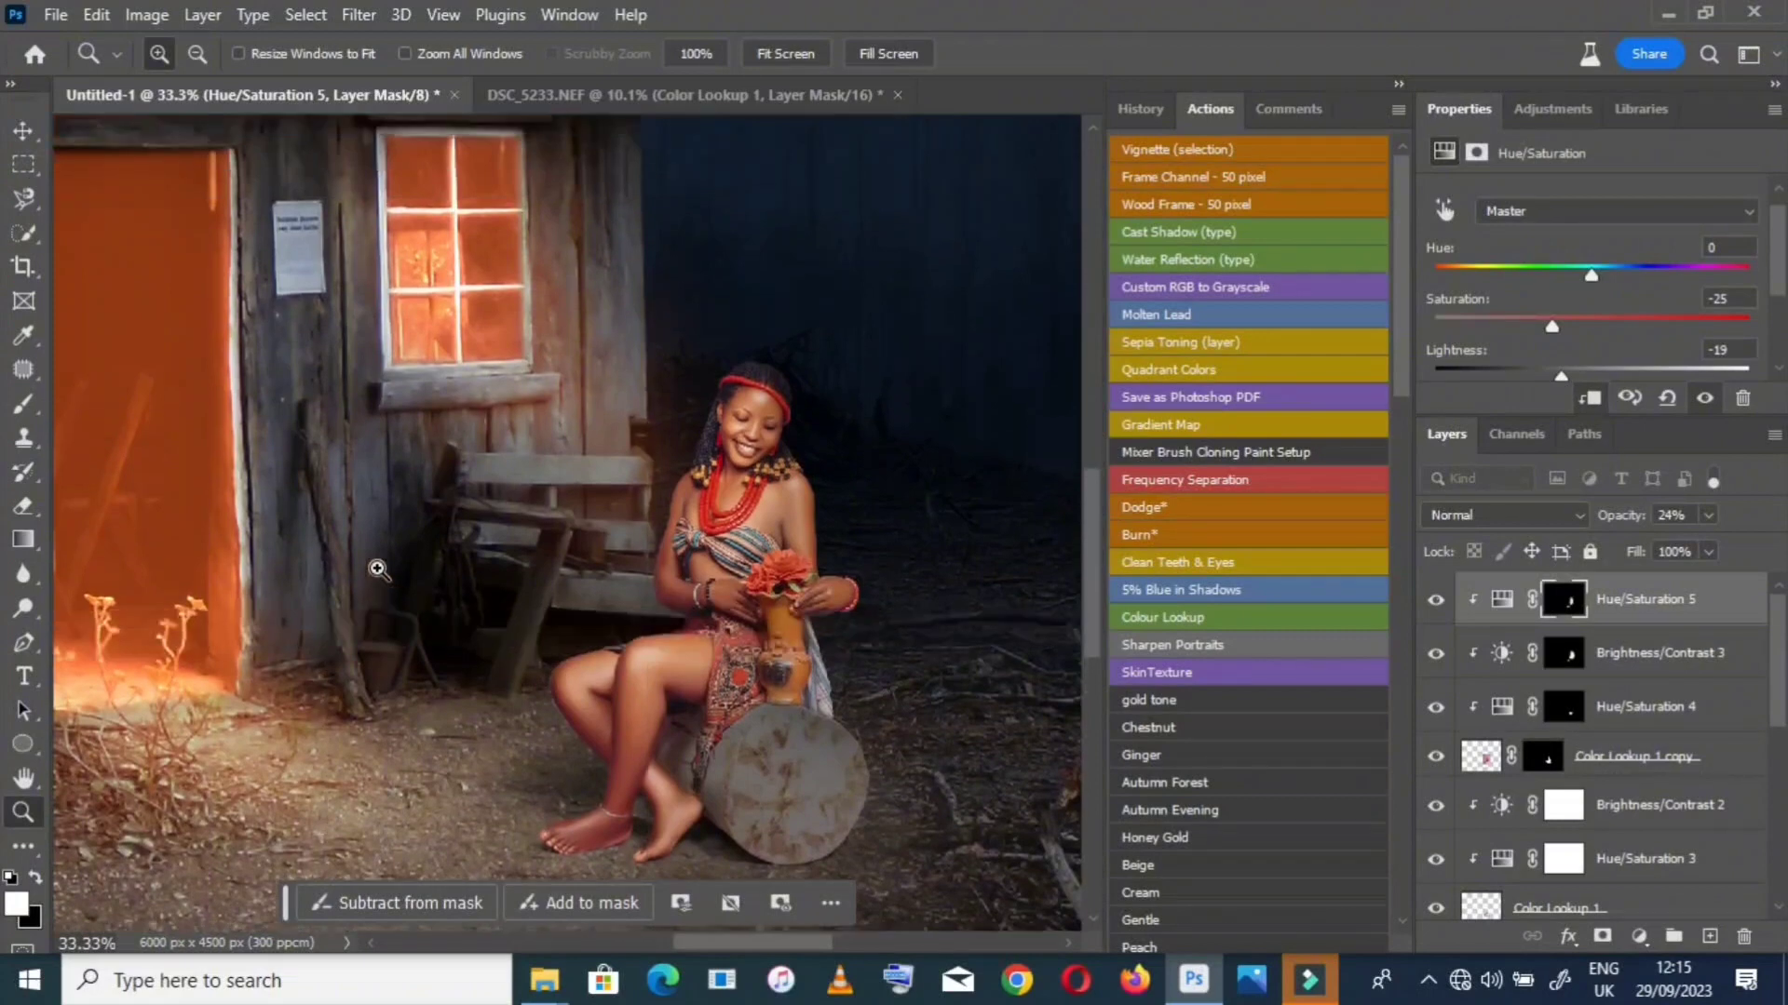
{"action": "scroll", "coordinate": [379, 568], "scroll_direction": "up", "scroll_amount": 3}
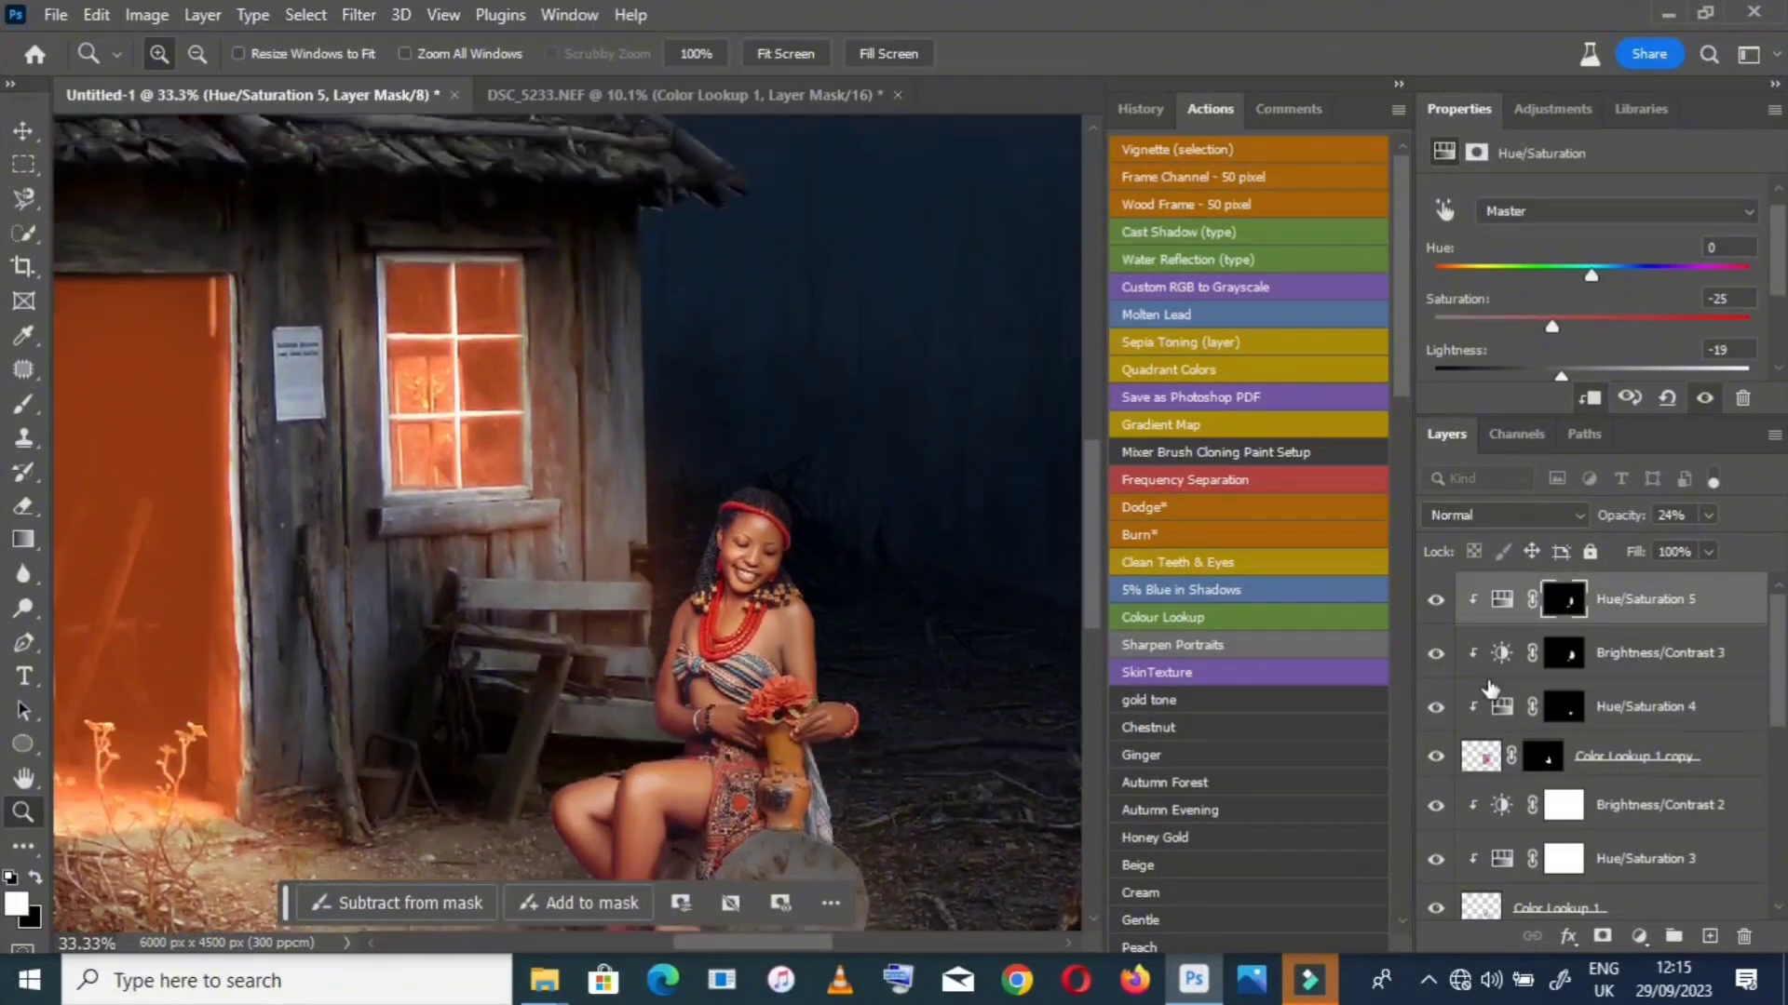
{"action": "double_click", "coordinate": [23, 778]}
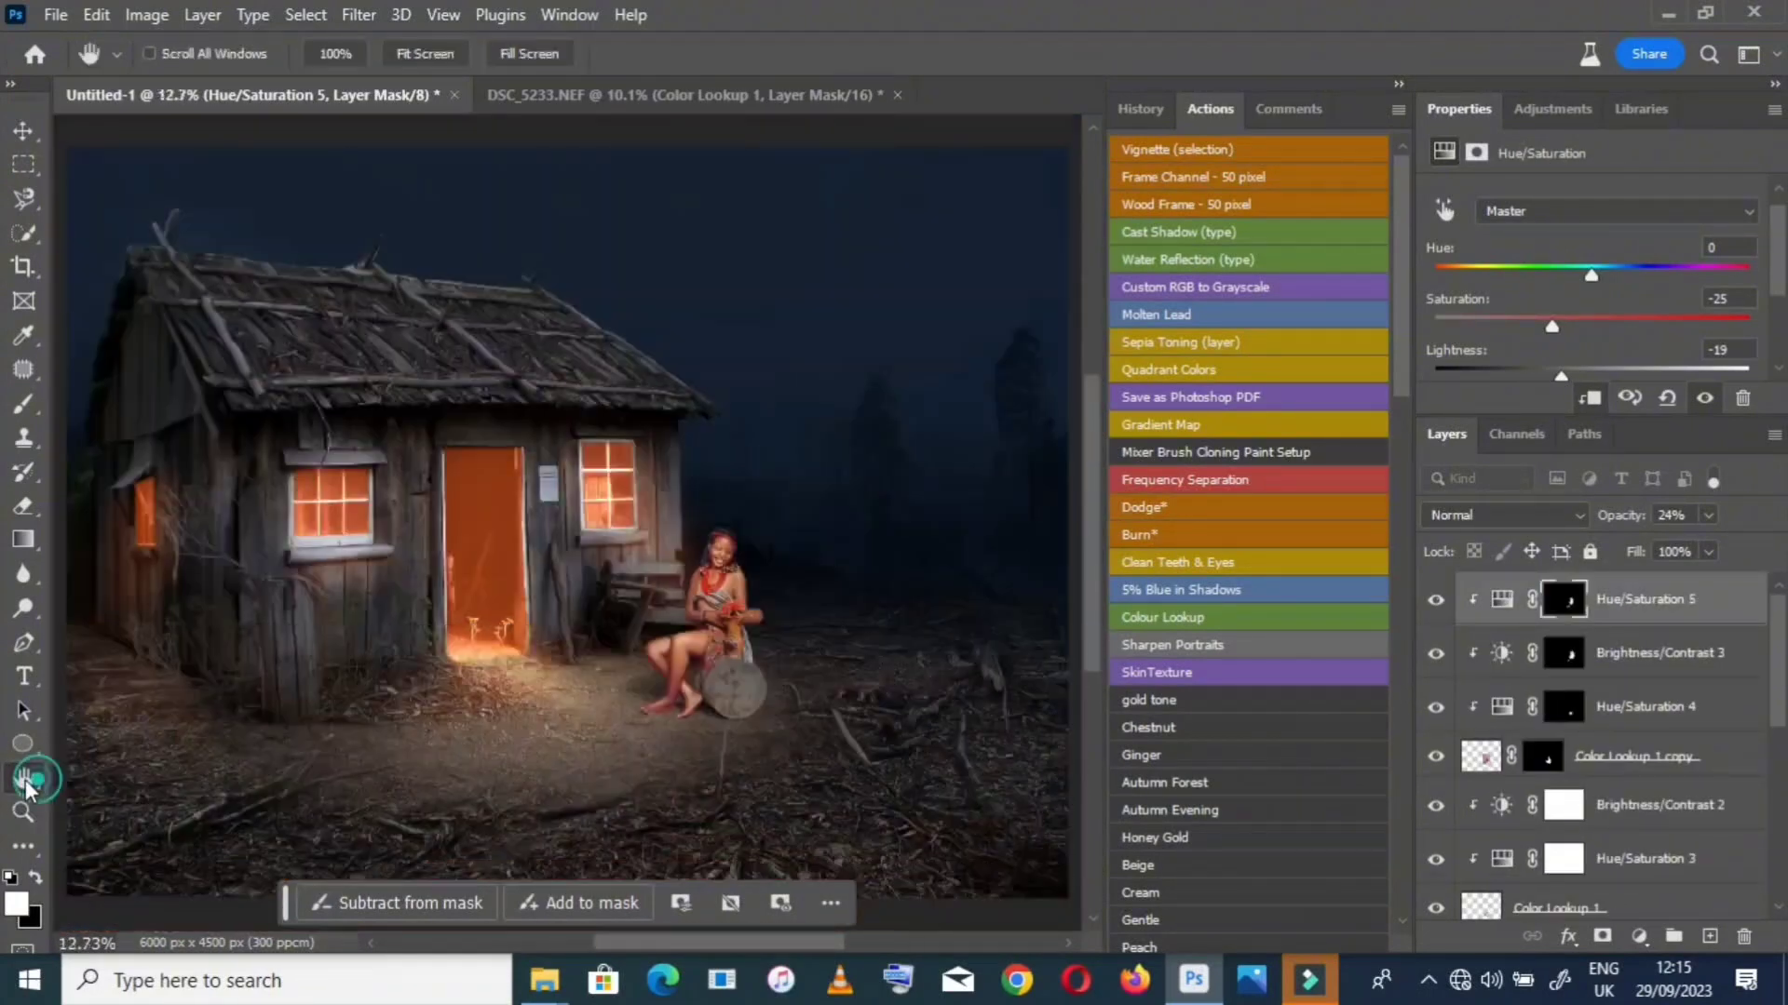
Group all layers from Hue/Saturation 5 down to Hue/Saturation 1 into a new group above Group 1
{"action": "left_click", "coordinate": [1746, 672], "text": "ctrl"}
{"action": "left_click", "coordinate": [1743, 704], "text": "ctrl"}
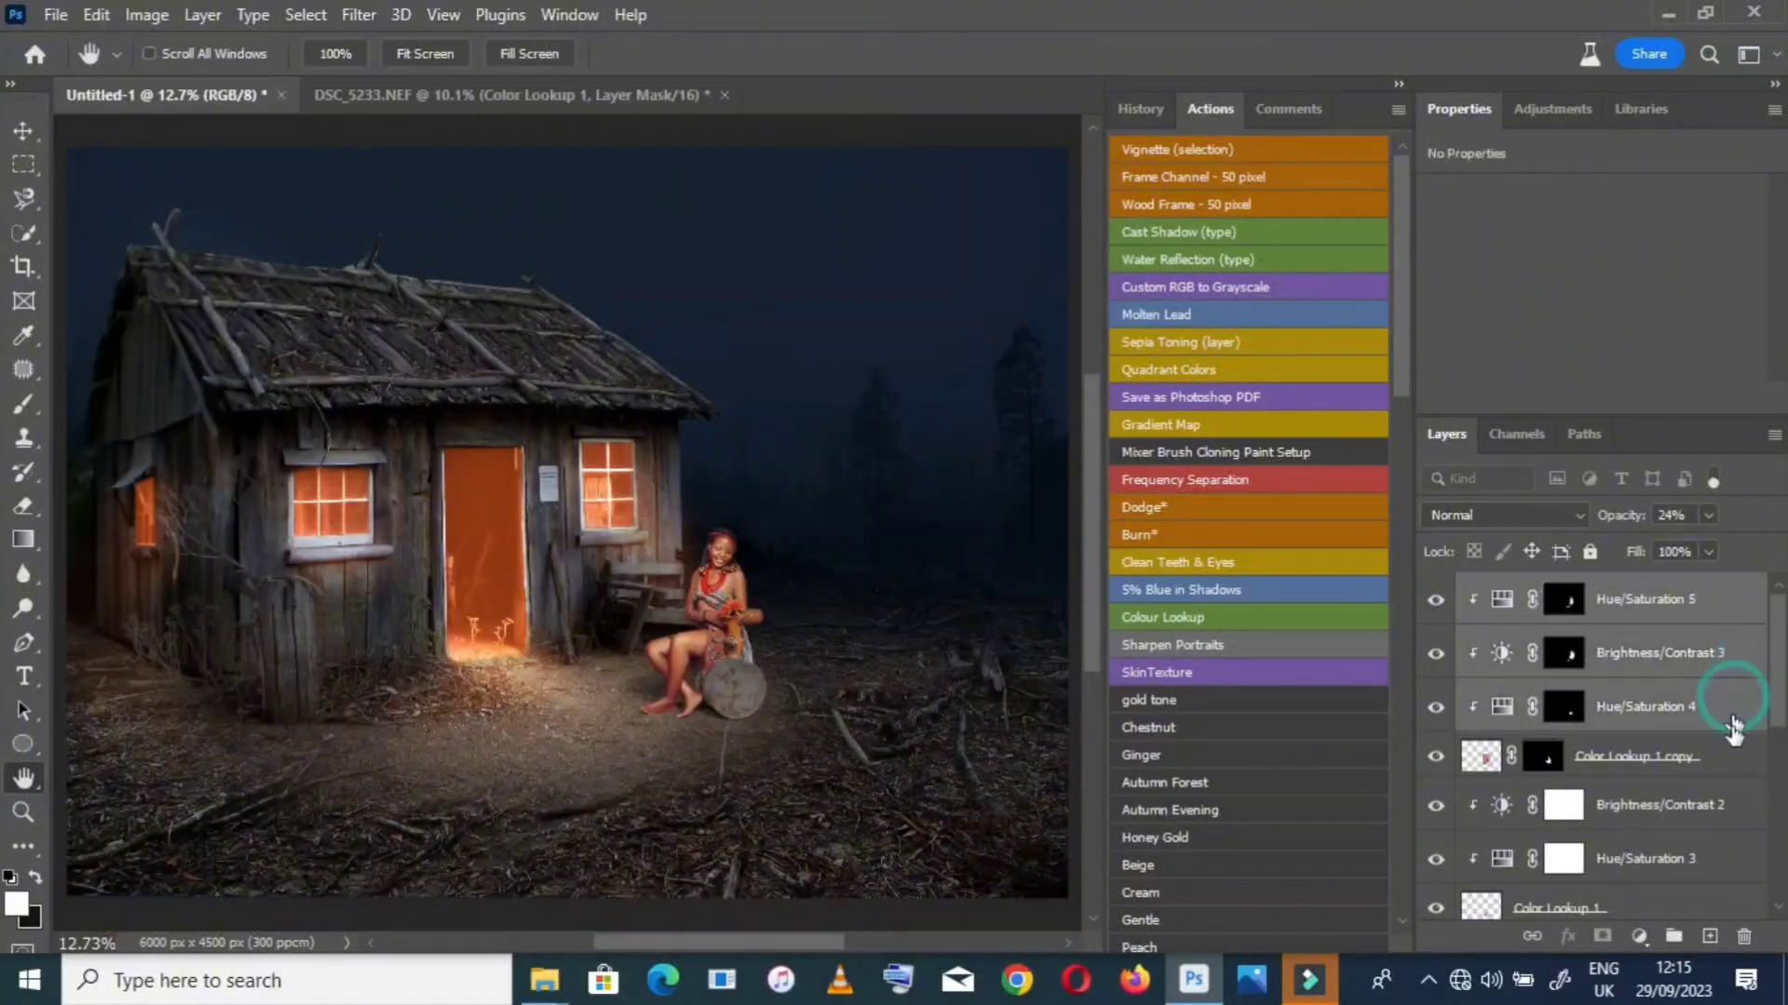
{"action": "left_click", "coordinate": [1739, 756], "text": "ctrl"}
{"action": "left_click", "coordinate": [1733, 799], "text": "ctrl"}
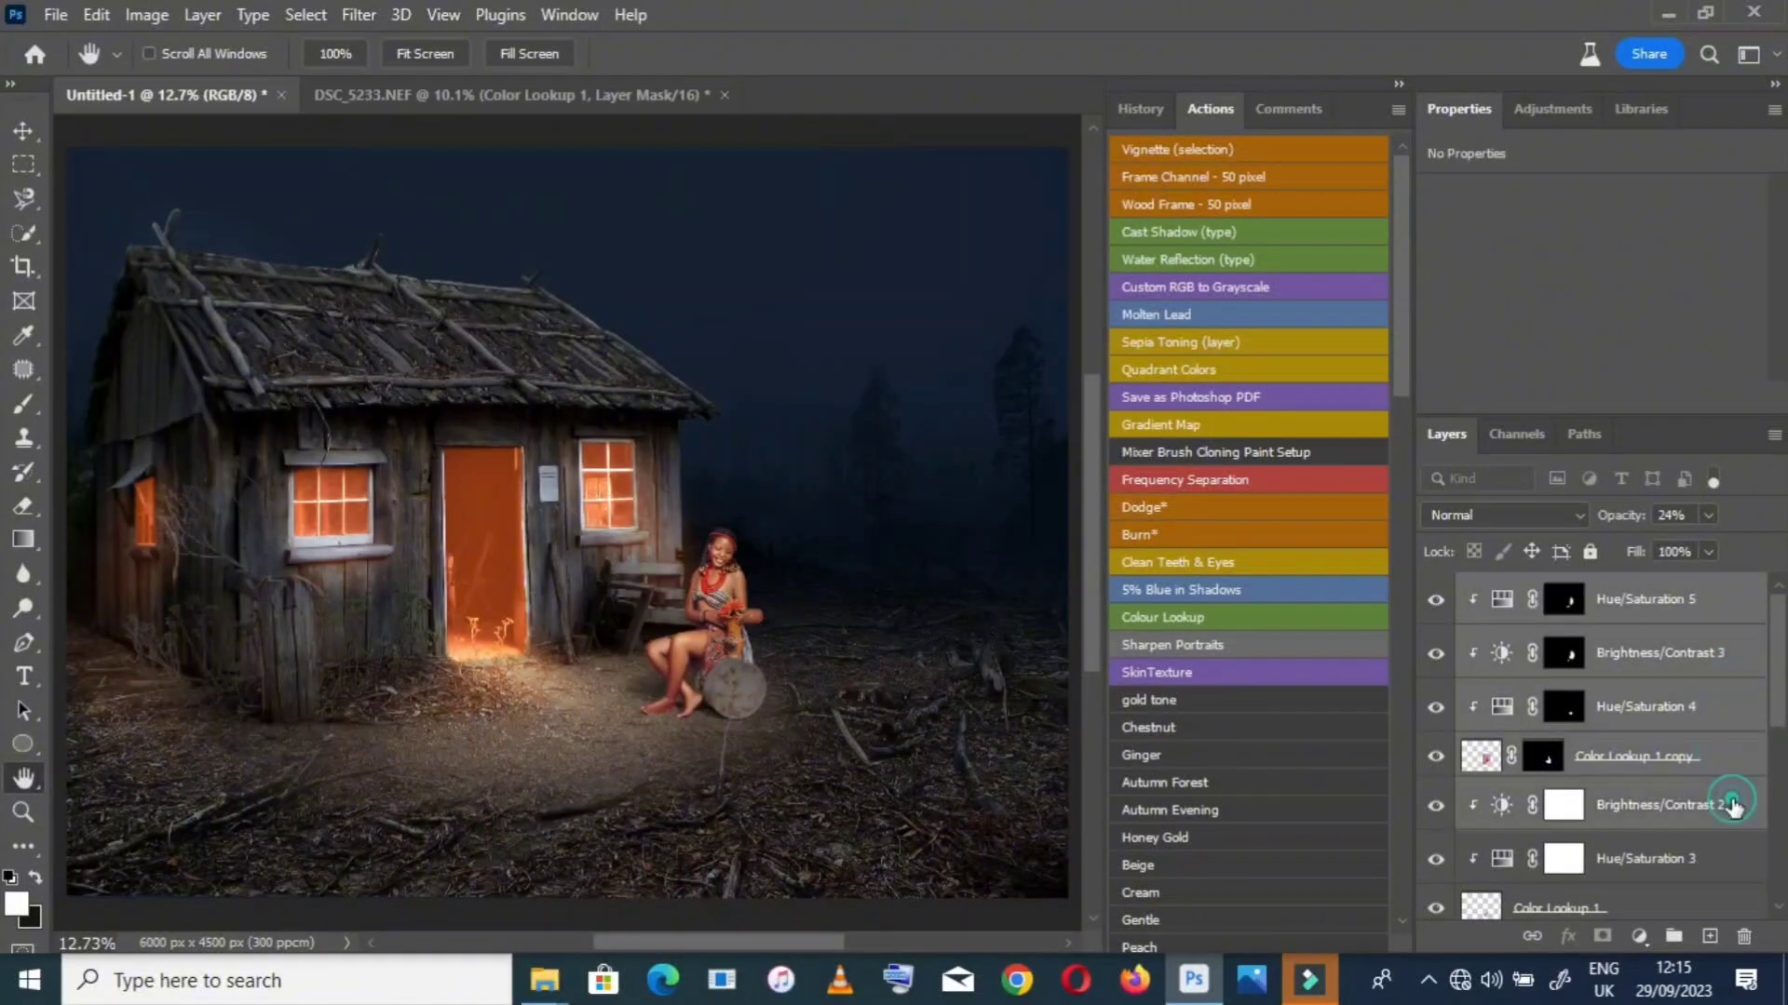
{"action": "left_click", "coordinate": [1720, 858], "text": "ctrl"}
{"action": "scroll", "coordinate": [1705, 801], "scroll_direction": "down", "scroll_amount": 1}
{"action": "left_click", "coordinate": [1673, 862], "text": "ctrl"}
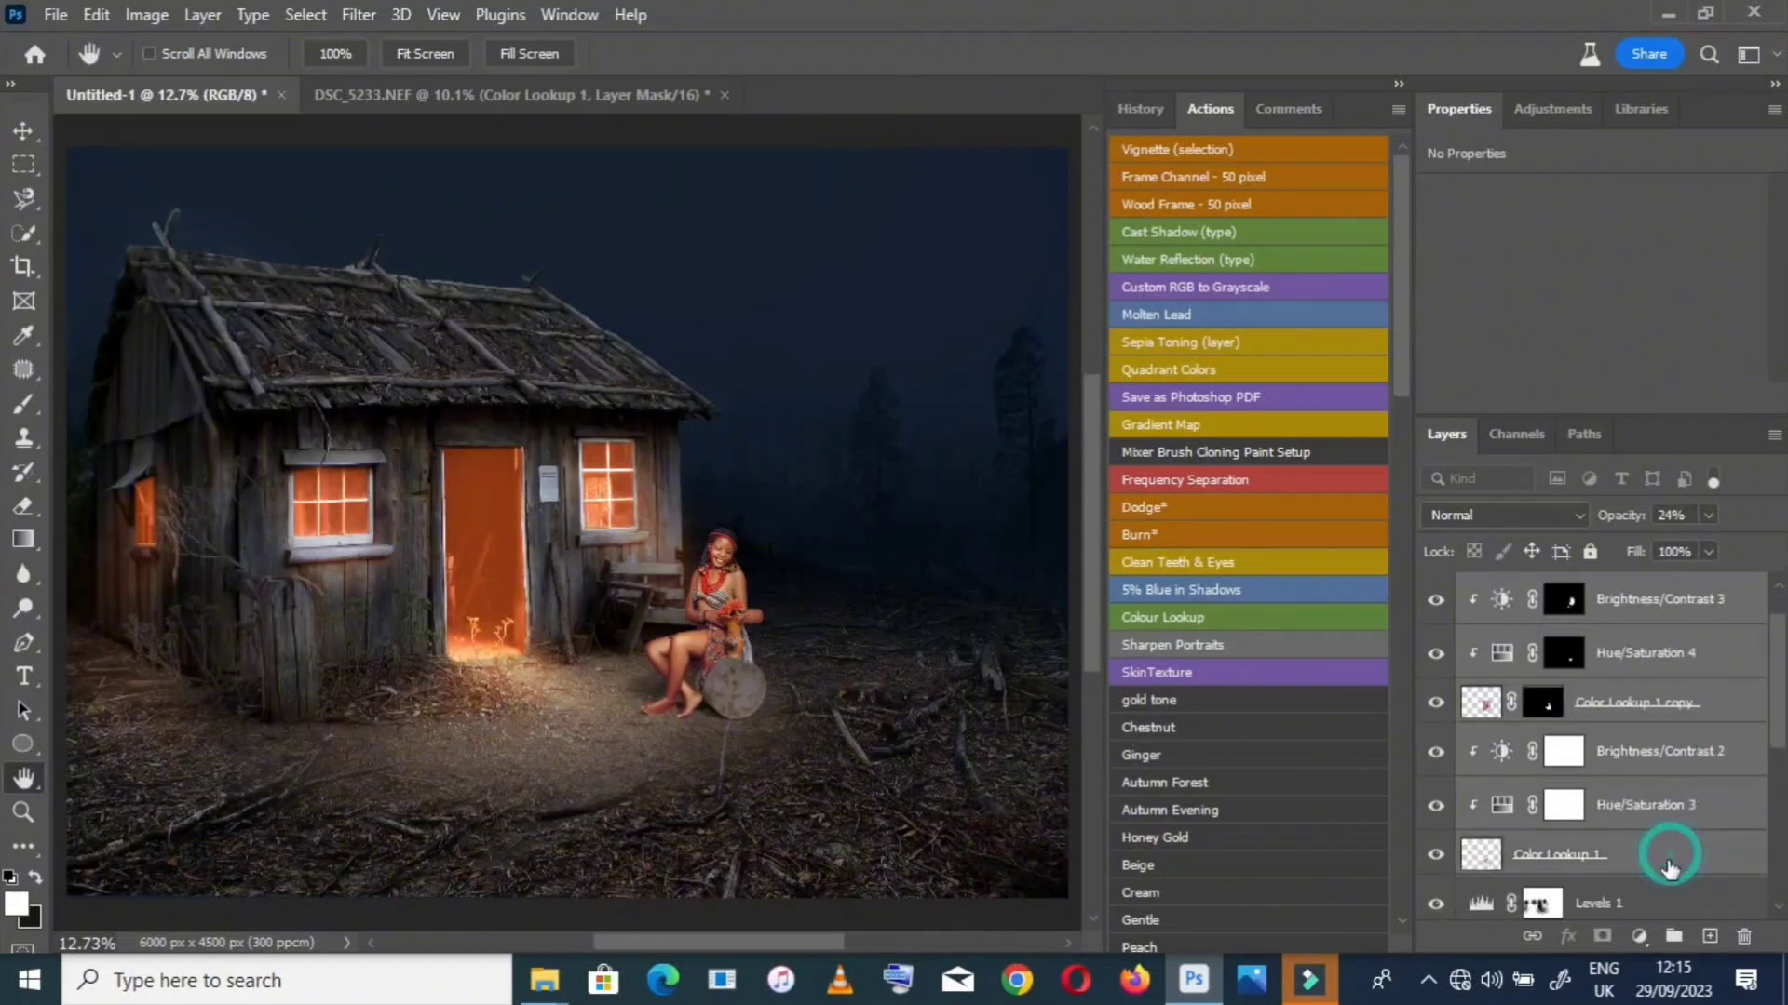
{"action": "scroll", "coordinate": [1673, 861], "scroll_direction": "down", "scroll_amount": 1}
{"action": "left_click", "coordinate": [1677, 856], "text": "ctrl"}
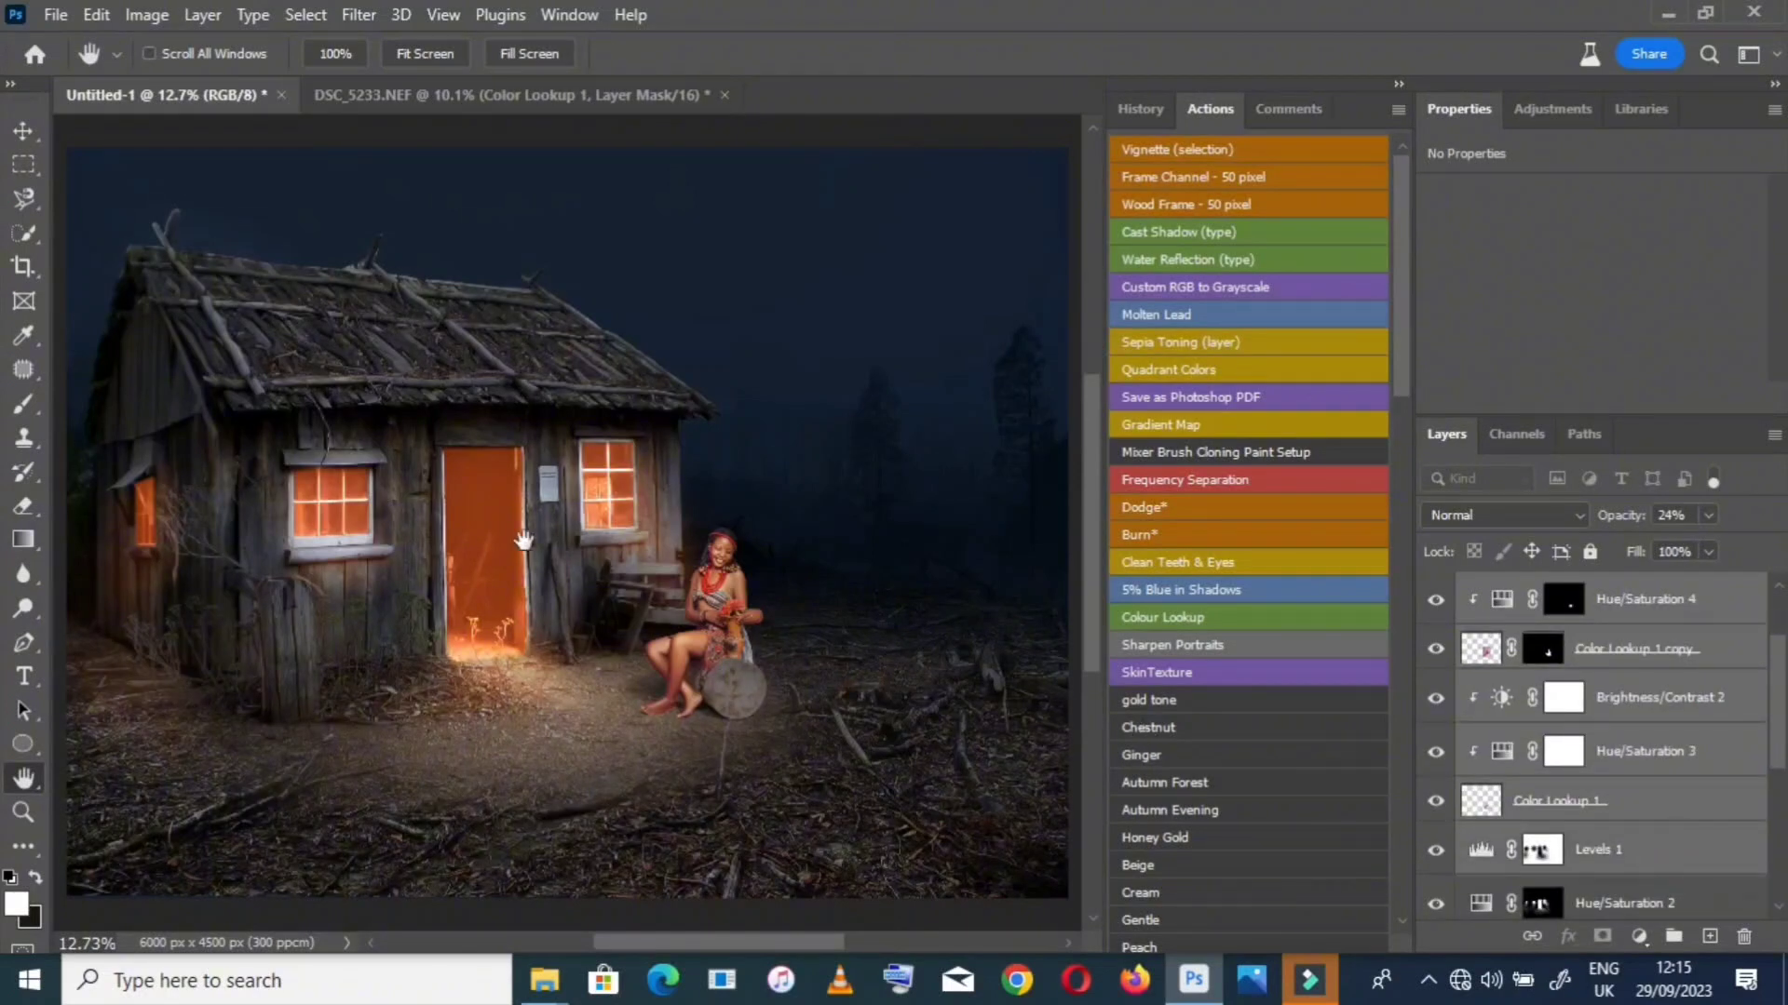
{"action": "left_click", "coordinate": [1695, 910], "text": "ctrl"}
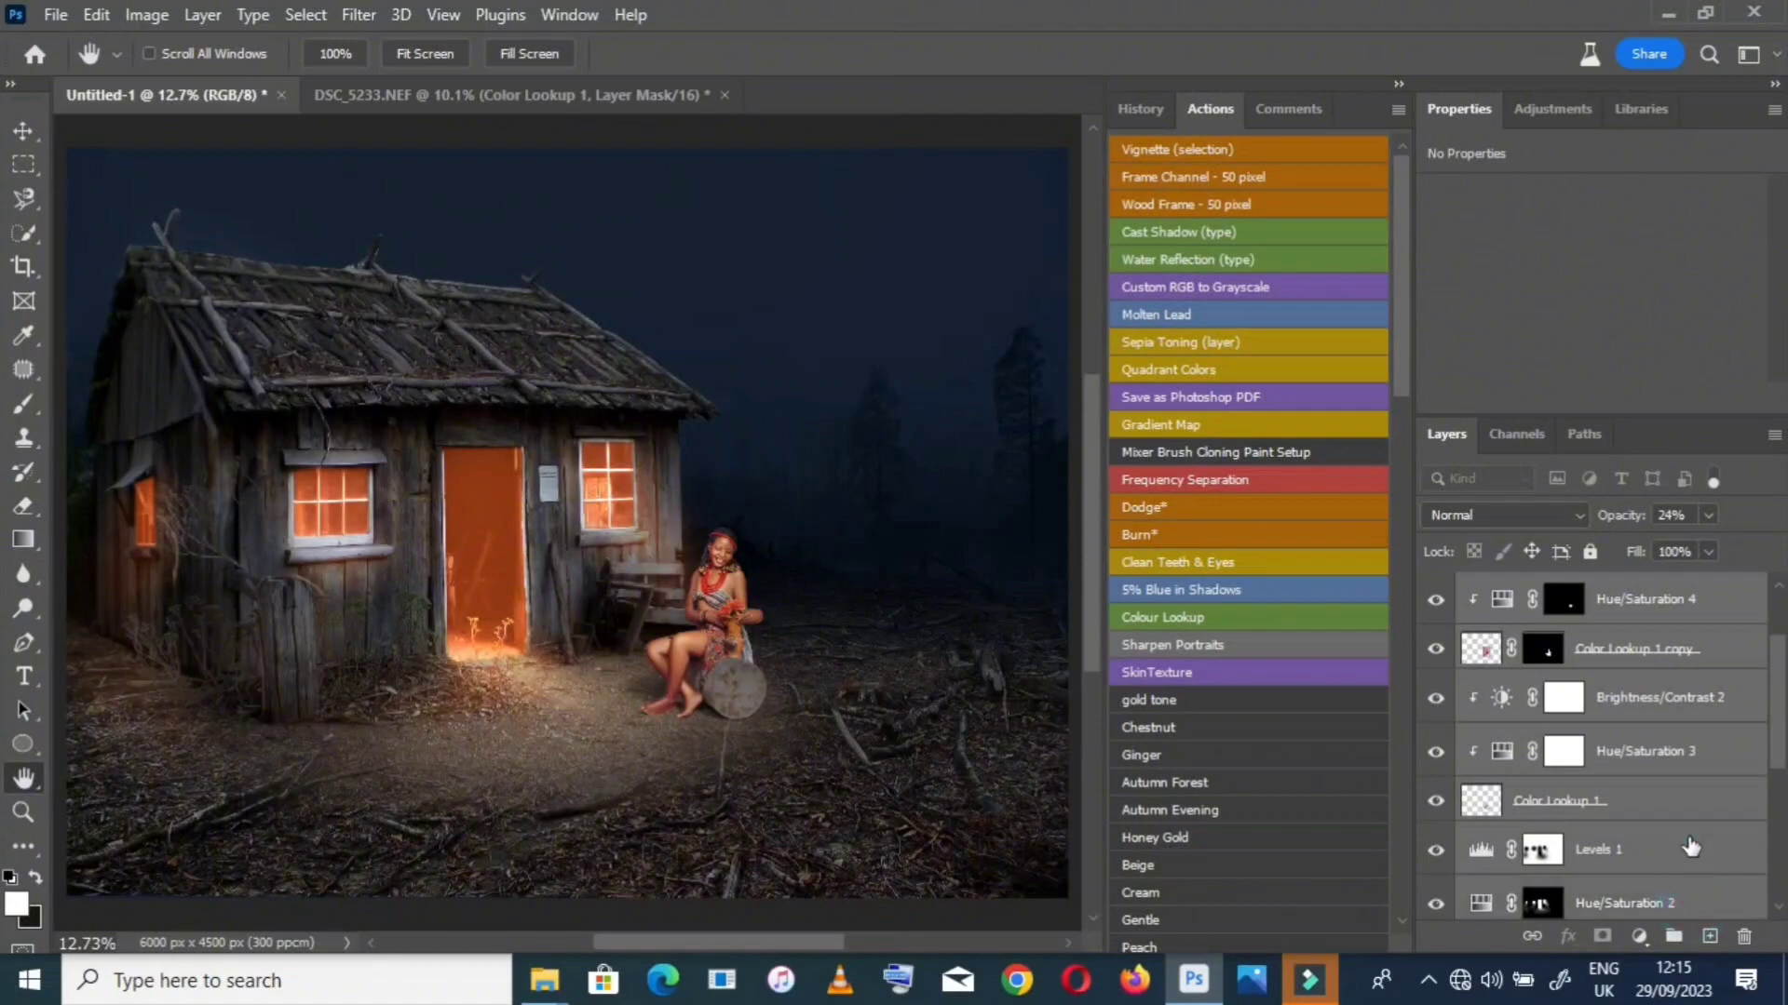
{"action": "scroll", "coordinate": [1688, 843], "scroll_direction": "down", "scroll_amount": 1}
{"action": "left_click", "coordinate": [1696, 901], "text": "ctrl"}
{"action": "scroll", "coordinate": [1695, 898], "scroll_direction": "down", "scroll_amount": 1}
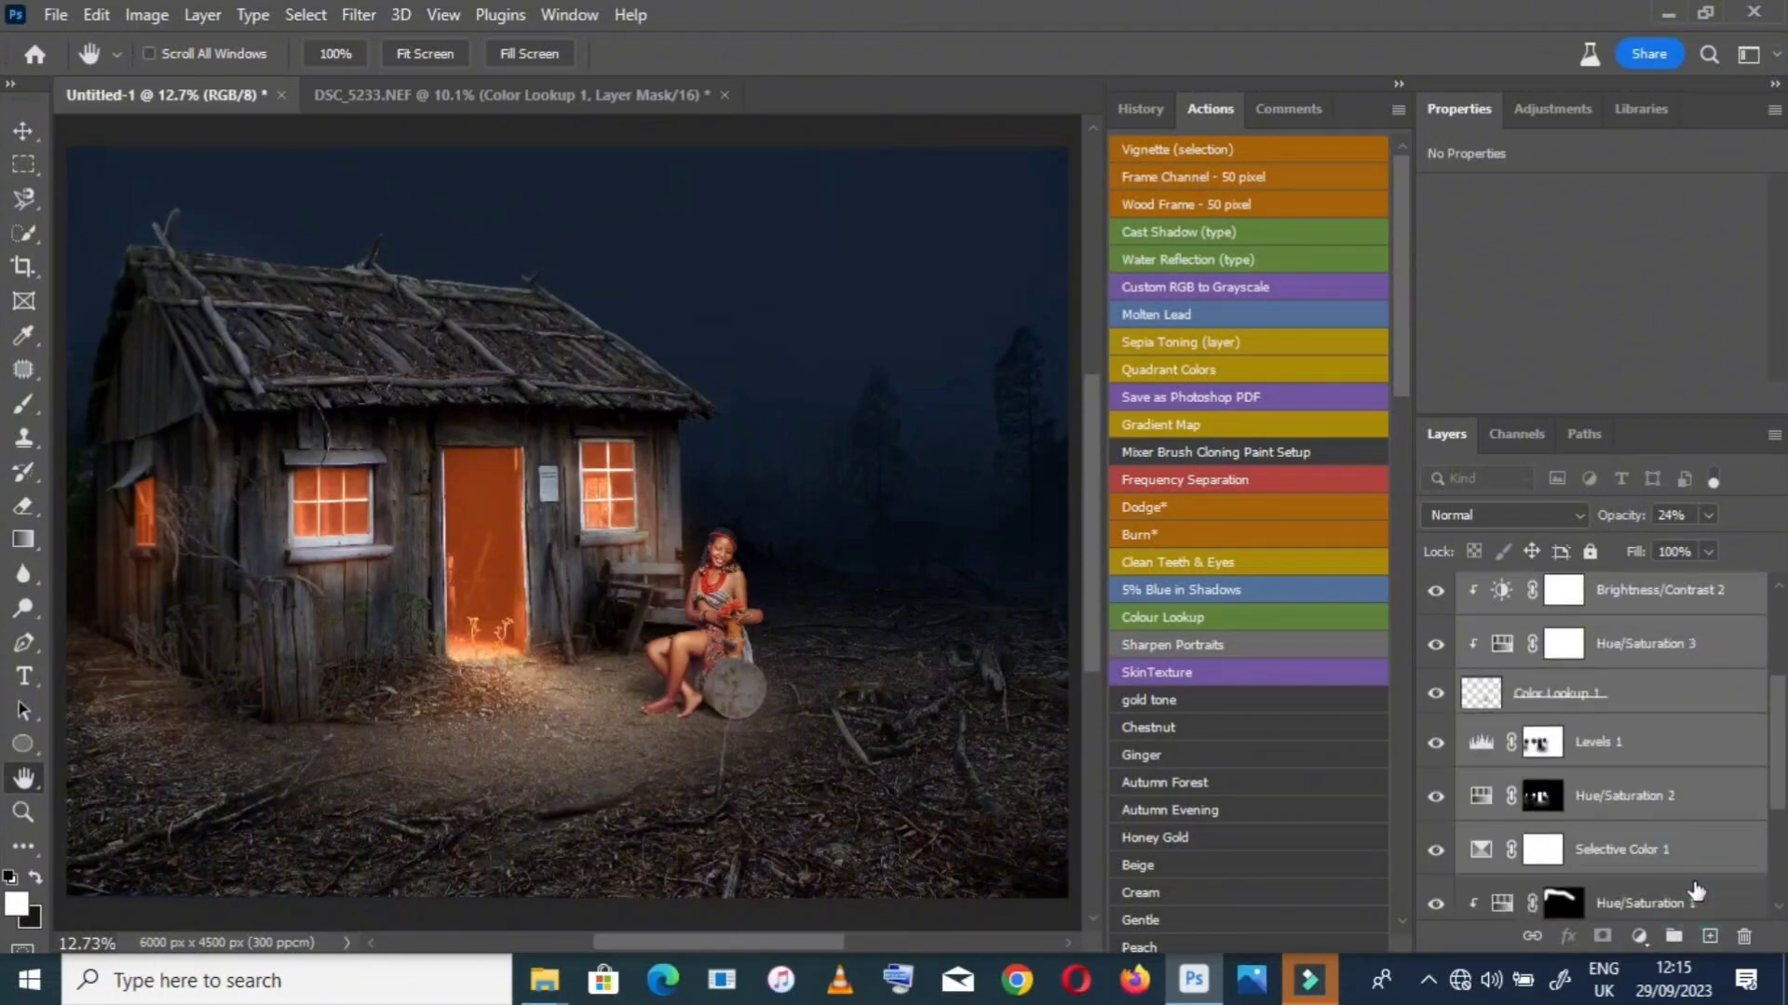
{"action": "left_click", "coordinate": [1692, 864], "text": "ctrl"}
{"action": "left_click", "coordinate": [1697, 849], "text": "ctrl"}
{"action": "scroll", "coordinate": [1696, 849], "scroll_direction": "down", "scroll_amount": 2}
{"action": "left_click", "coordinate": [1721, 806], "text": "ctrl"}
{"action": "left_click", "coordinate": [1688, 851], "text": "ctrl"}
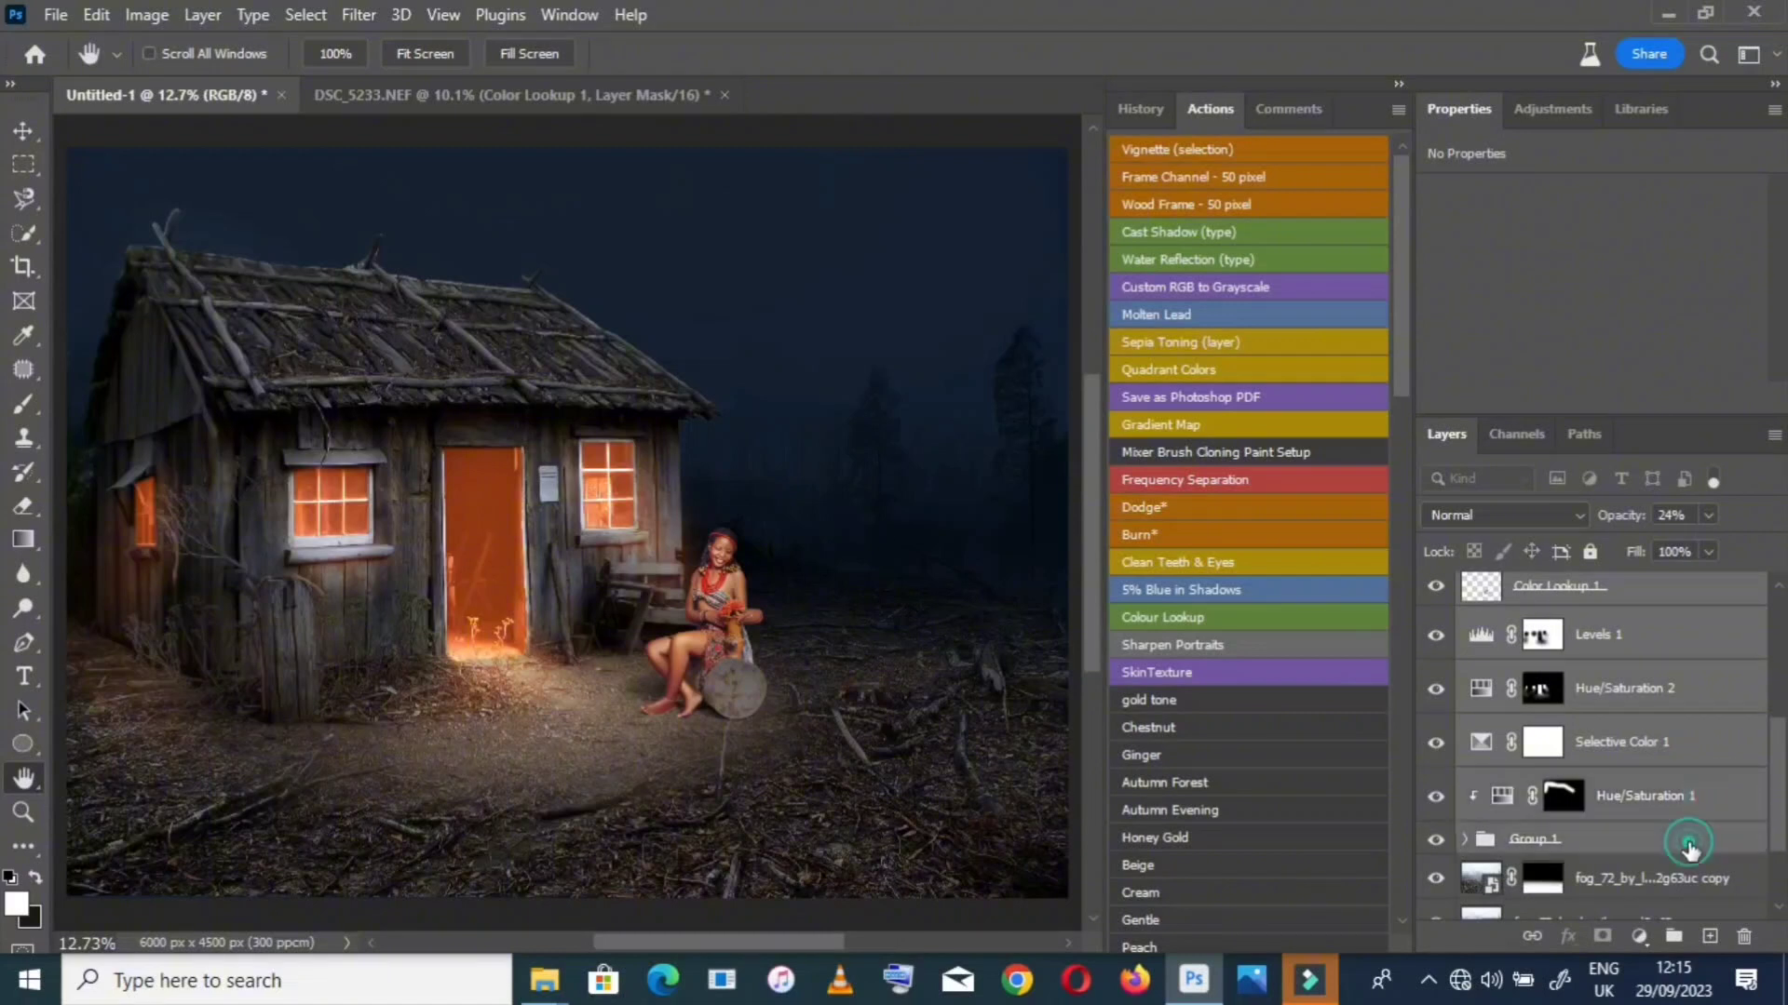
{"action": "left_click", "coordinate": [1691, 852], "text": "ctrl"}
{"action": "left_click_drag", "start_coordinate": [1709, 813], "coordinate": [1676, 937]}
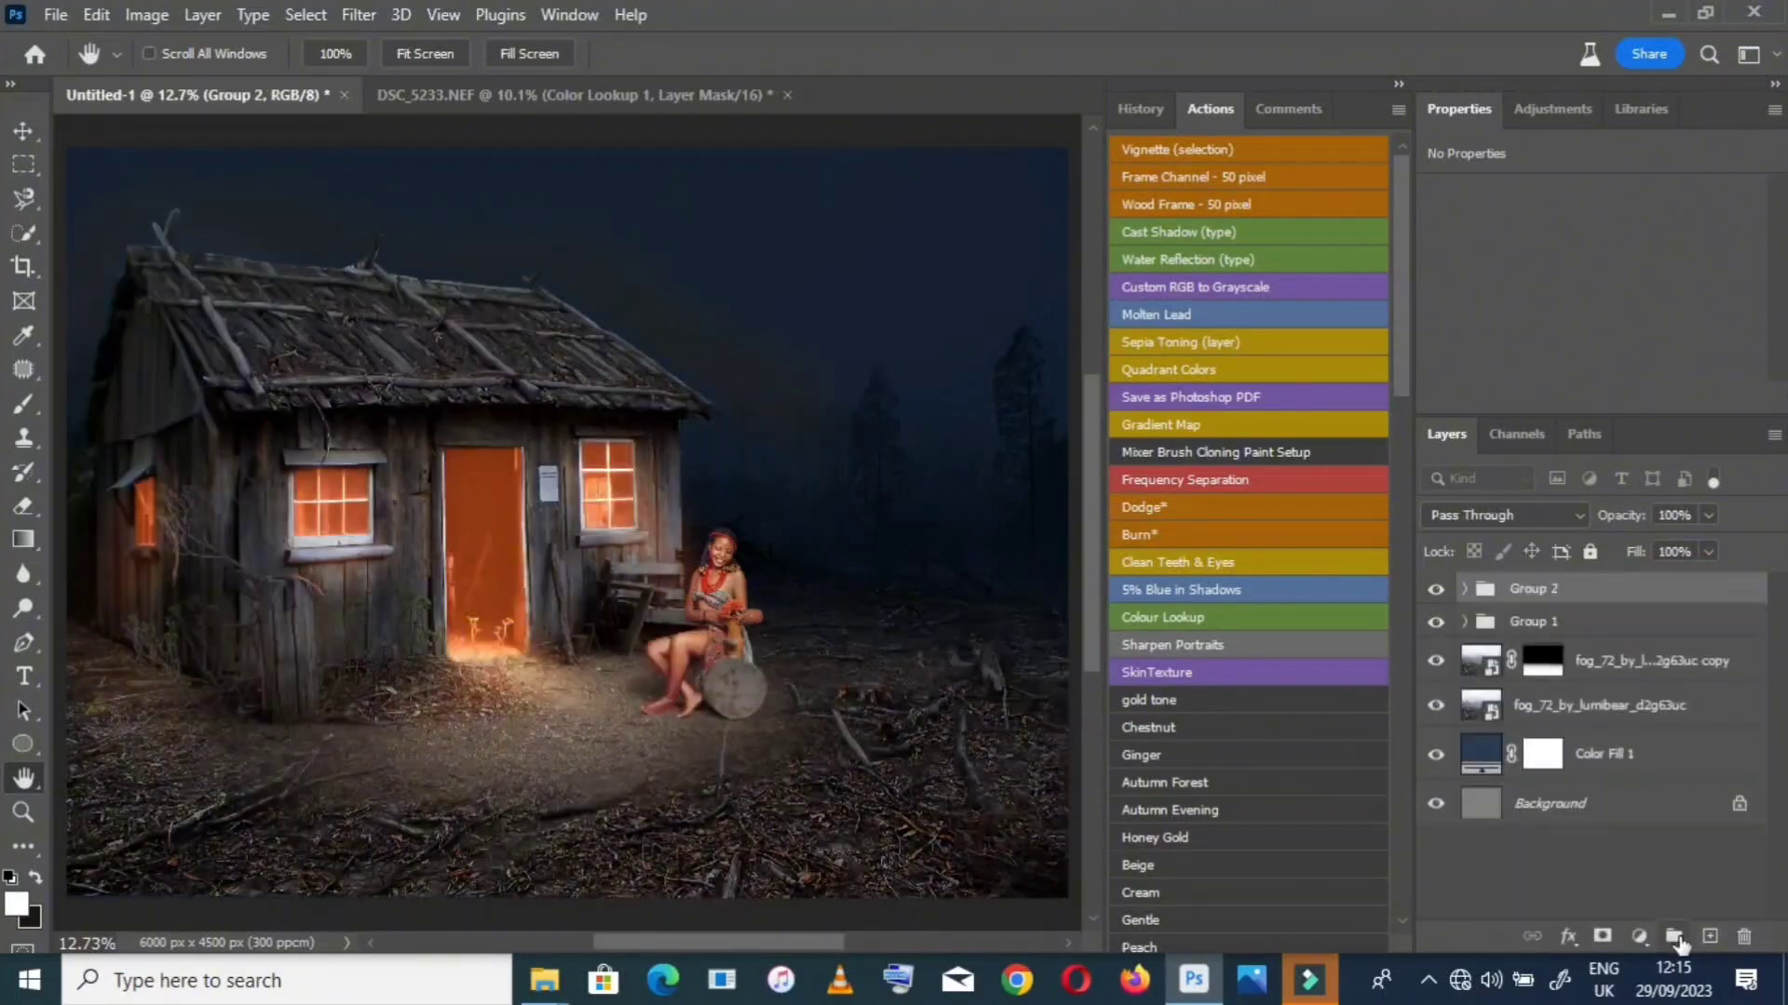
Compare the scene with Group 2 hidden and shown, leaving the group visible
{"action": "left_click", "coordinate": [1435, 589]}
{"action": "left_click", "coordinate": [1434, 590]}
{"action": "left_click", "coordinate": [1434, 590]}
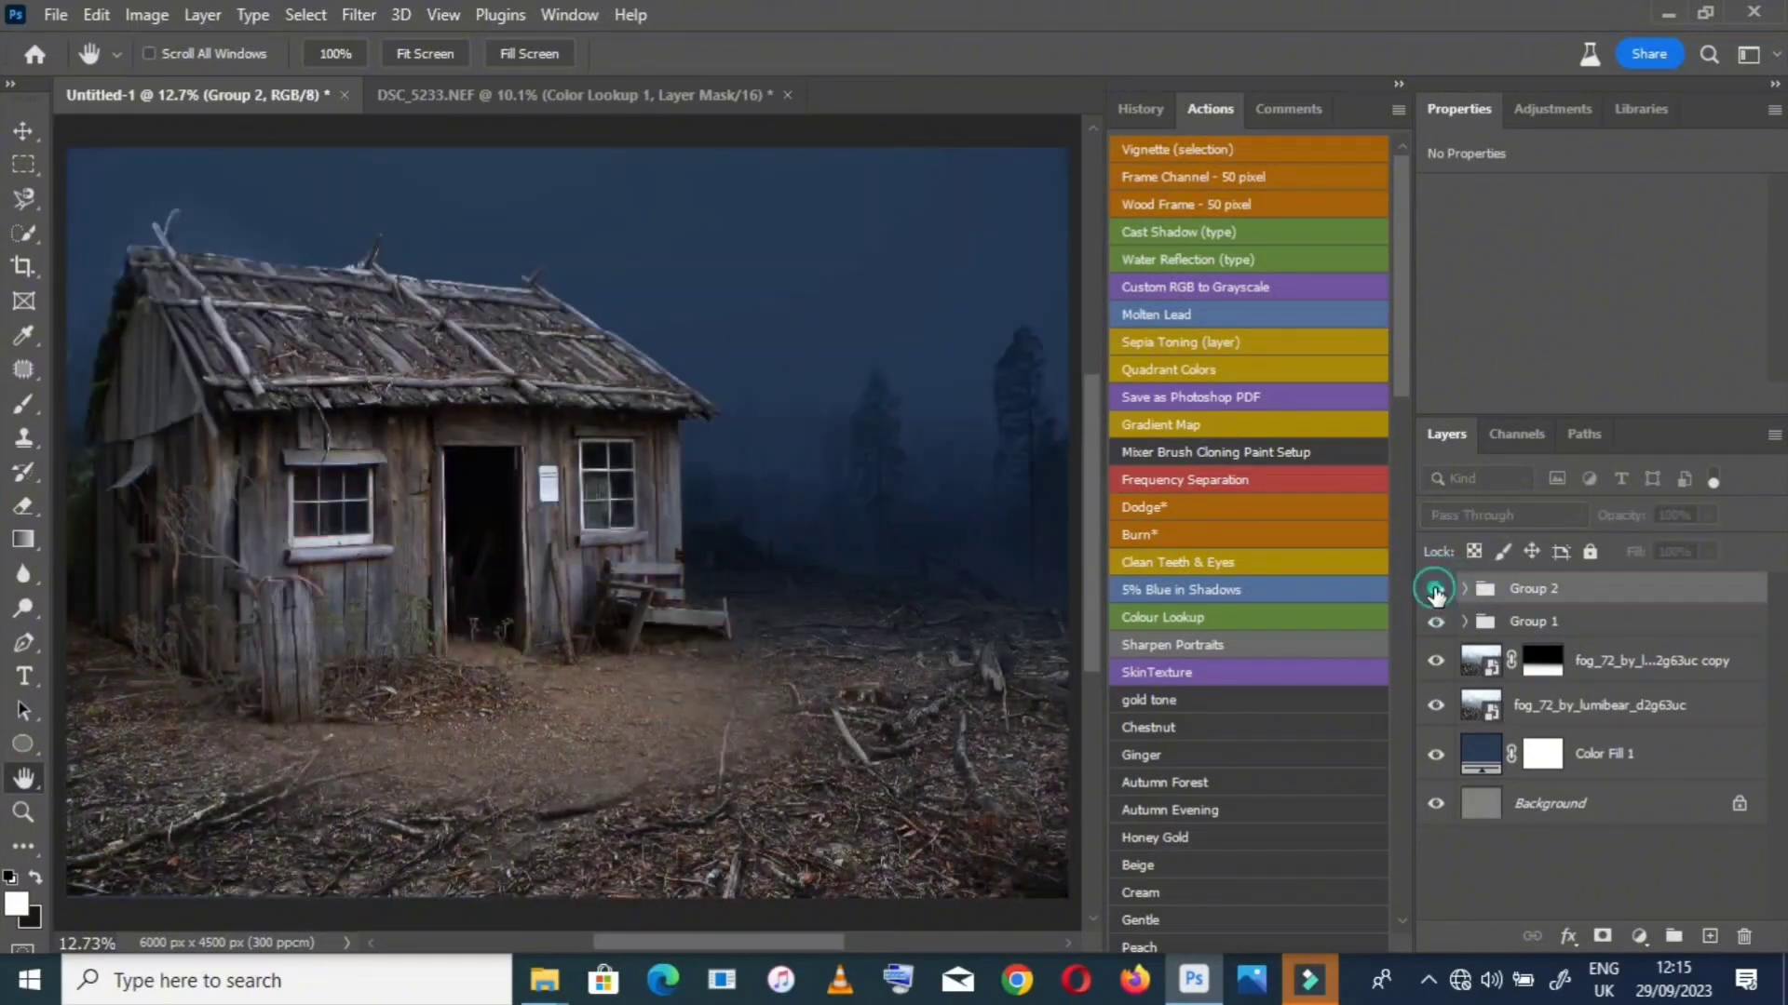
{"action": "left_click", "coordinate": [1435, 590]}
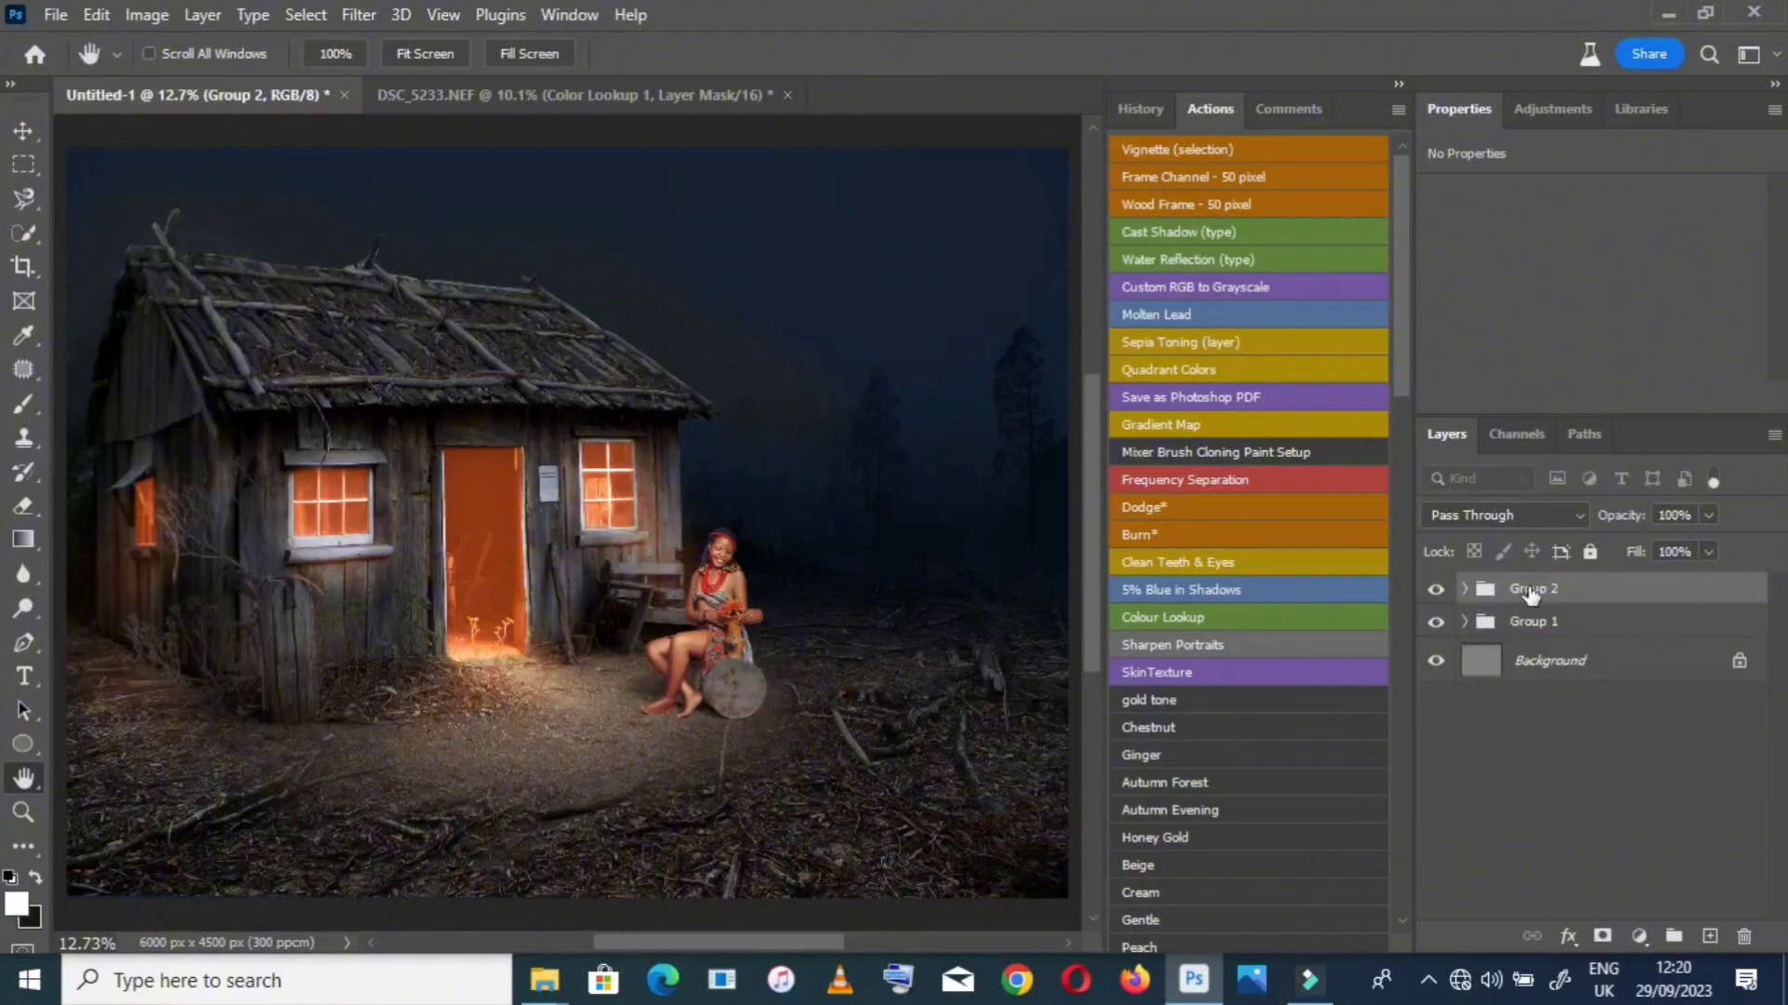
Rename Group 2 as MODEL and Group 1 as HOUSE
{"action": "right_click", "coordinate": [1530, 594]}
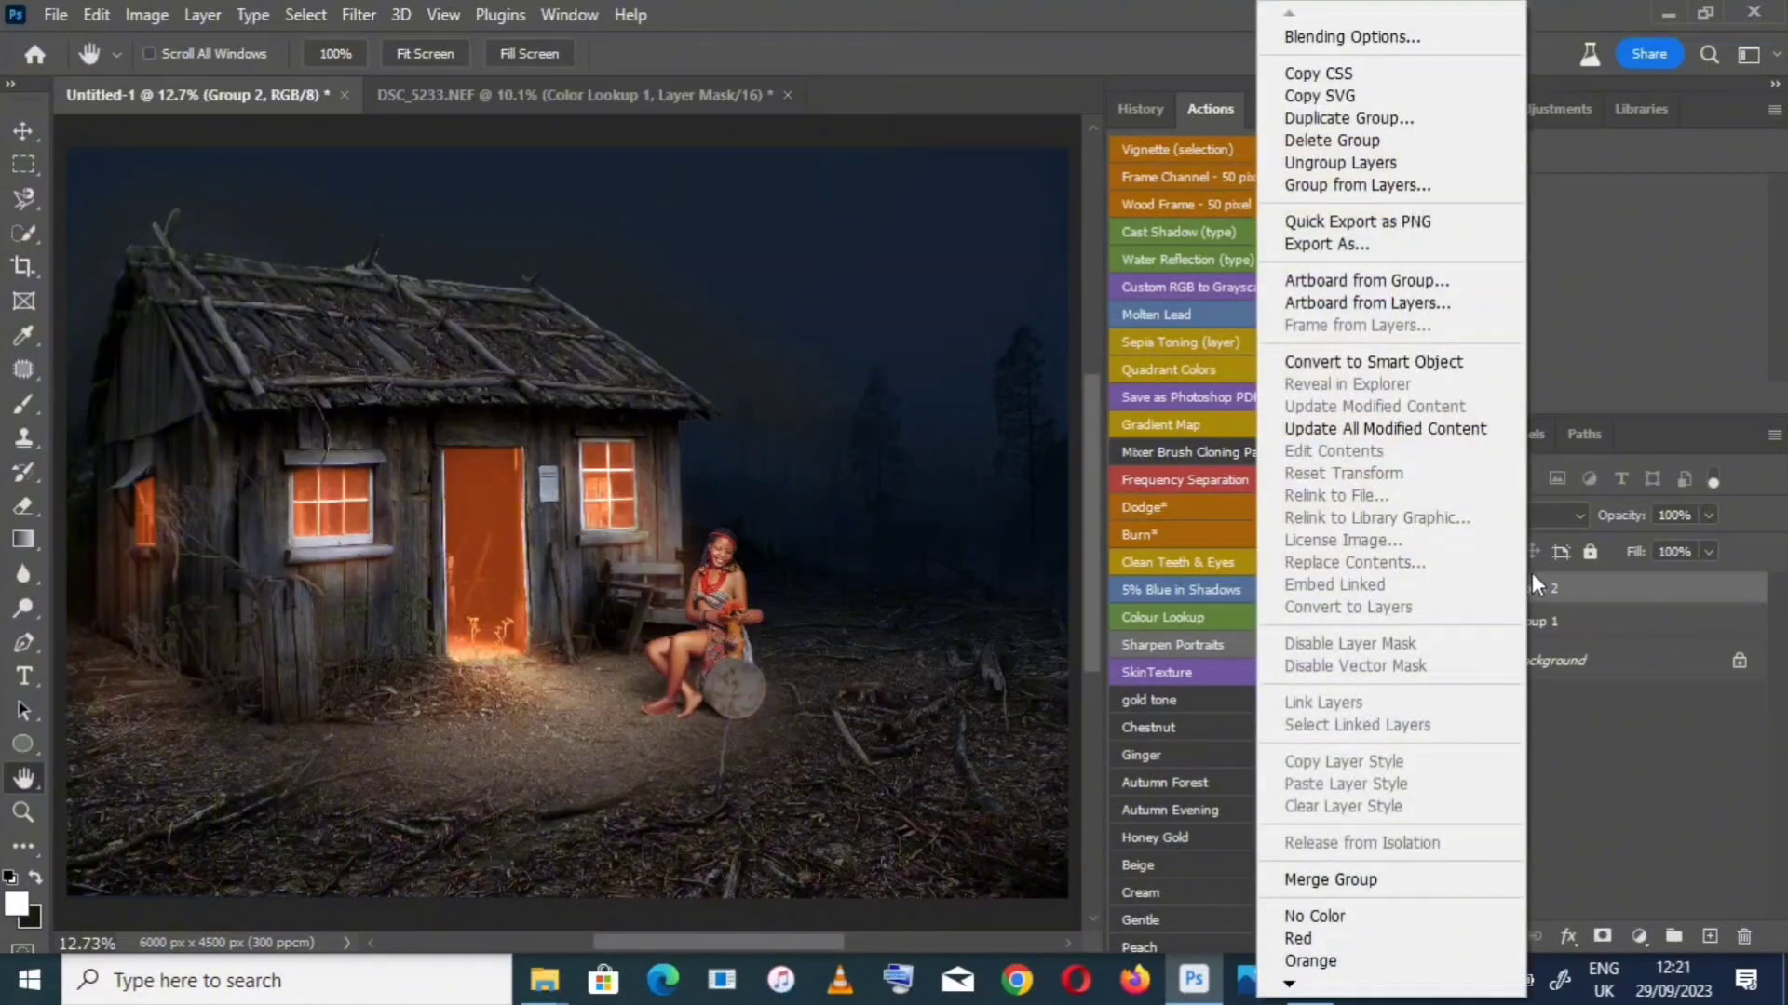
{"action": "left_click", "coordinate": [1532, 575]}
{"action": "double_click", "coordinate": [1534, 588]}
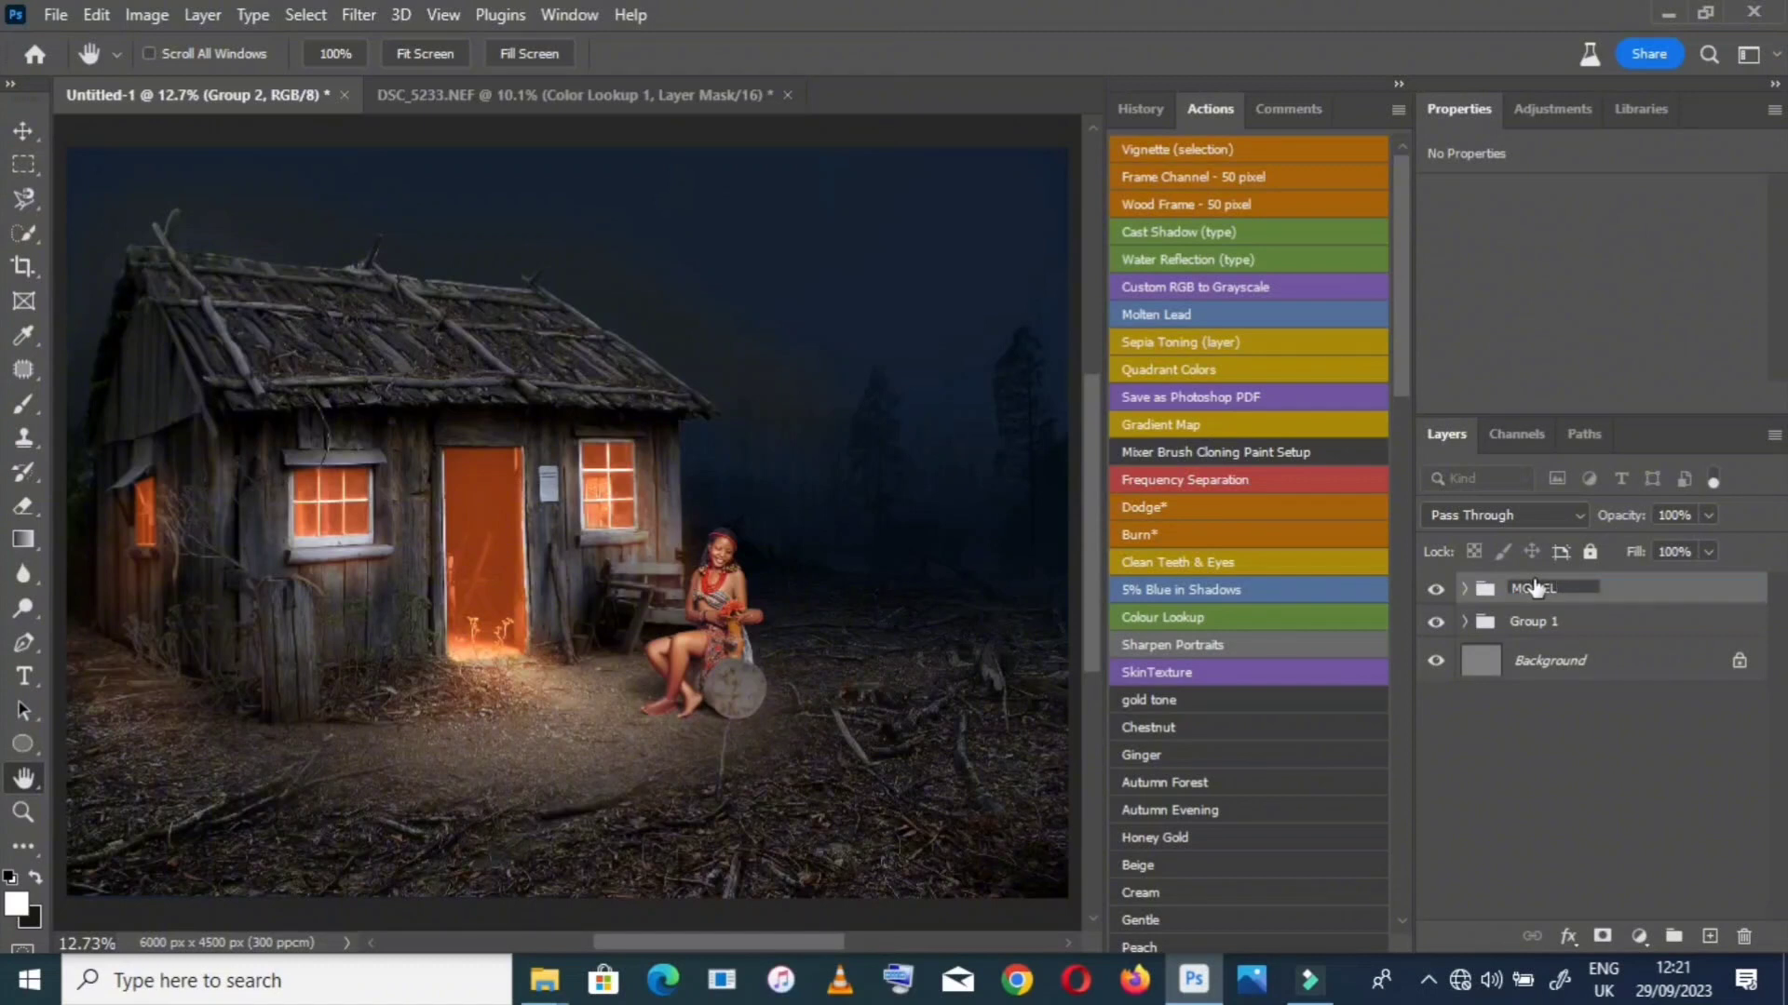
{"action": "left_click", "coordinate": [1540, 632]}
{"action": "double_click", "coordinate": [1540, 632]}
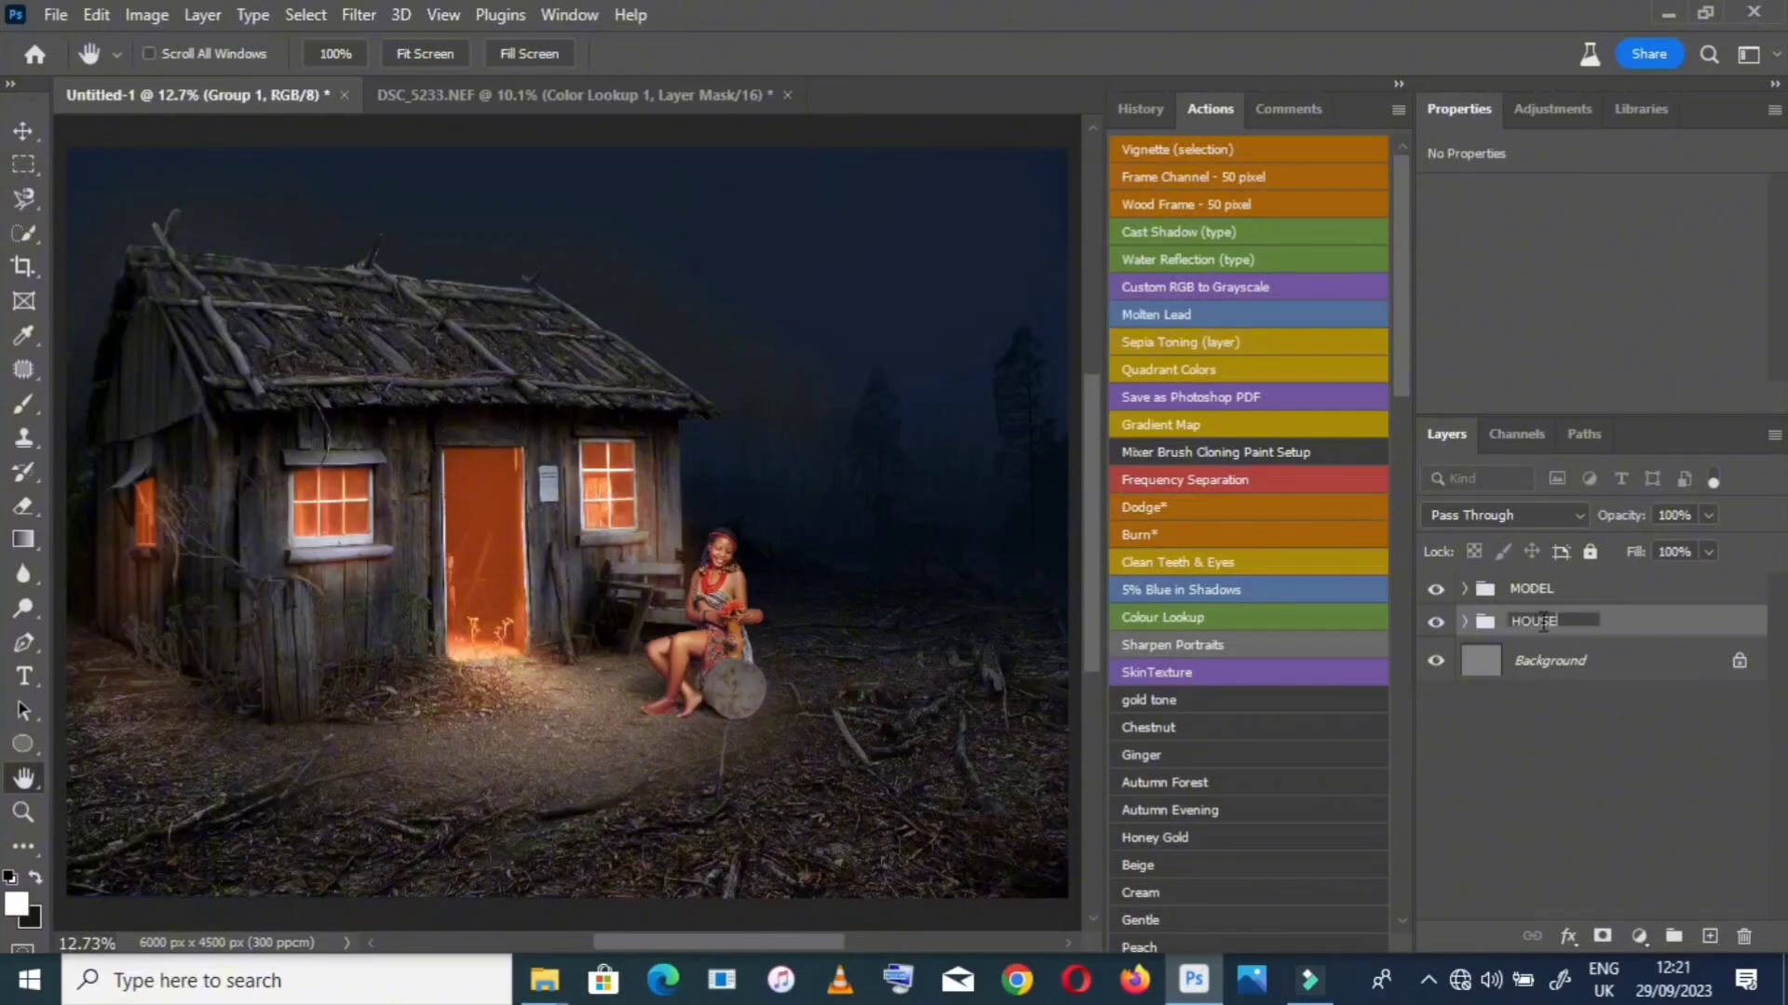
{"action": "left_click", "coordinate": [1648, 595]}
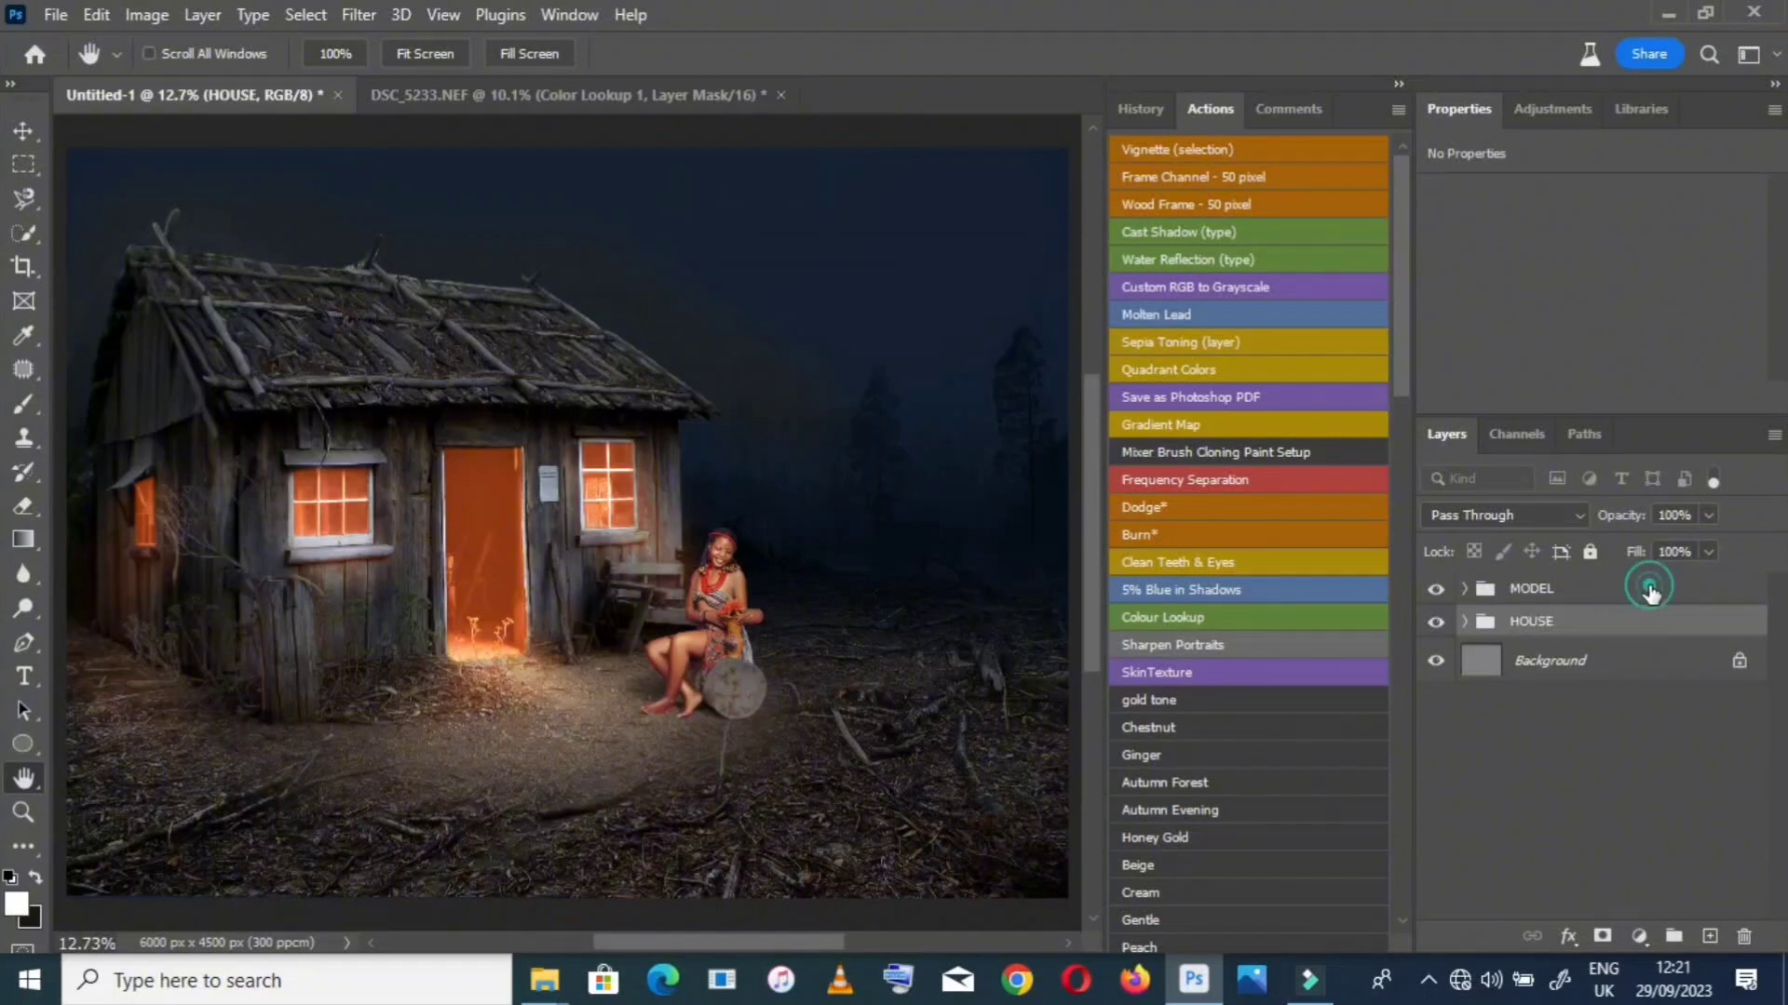
Place the clay pots image IMG_3612 from the png folder above the MODEL group, scaled to 12.04%, between the doorway and the woman
{"action": "left_click", "coordinate": [1625, 586]}
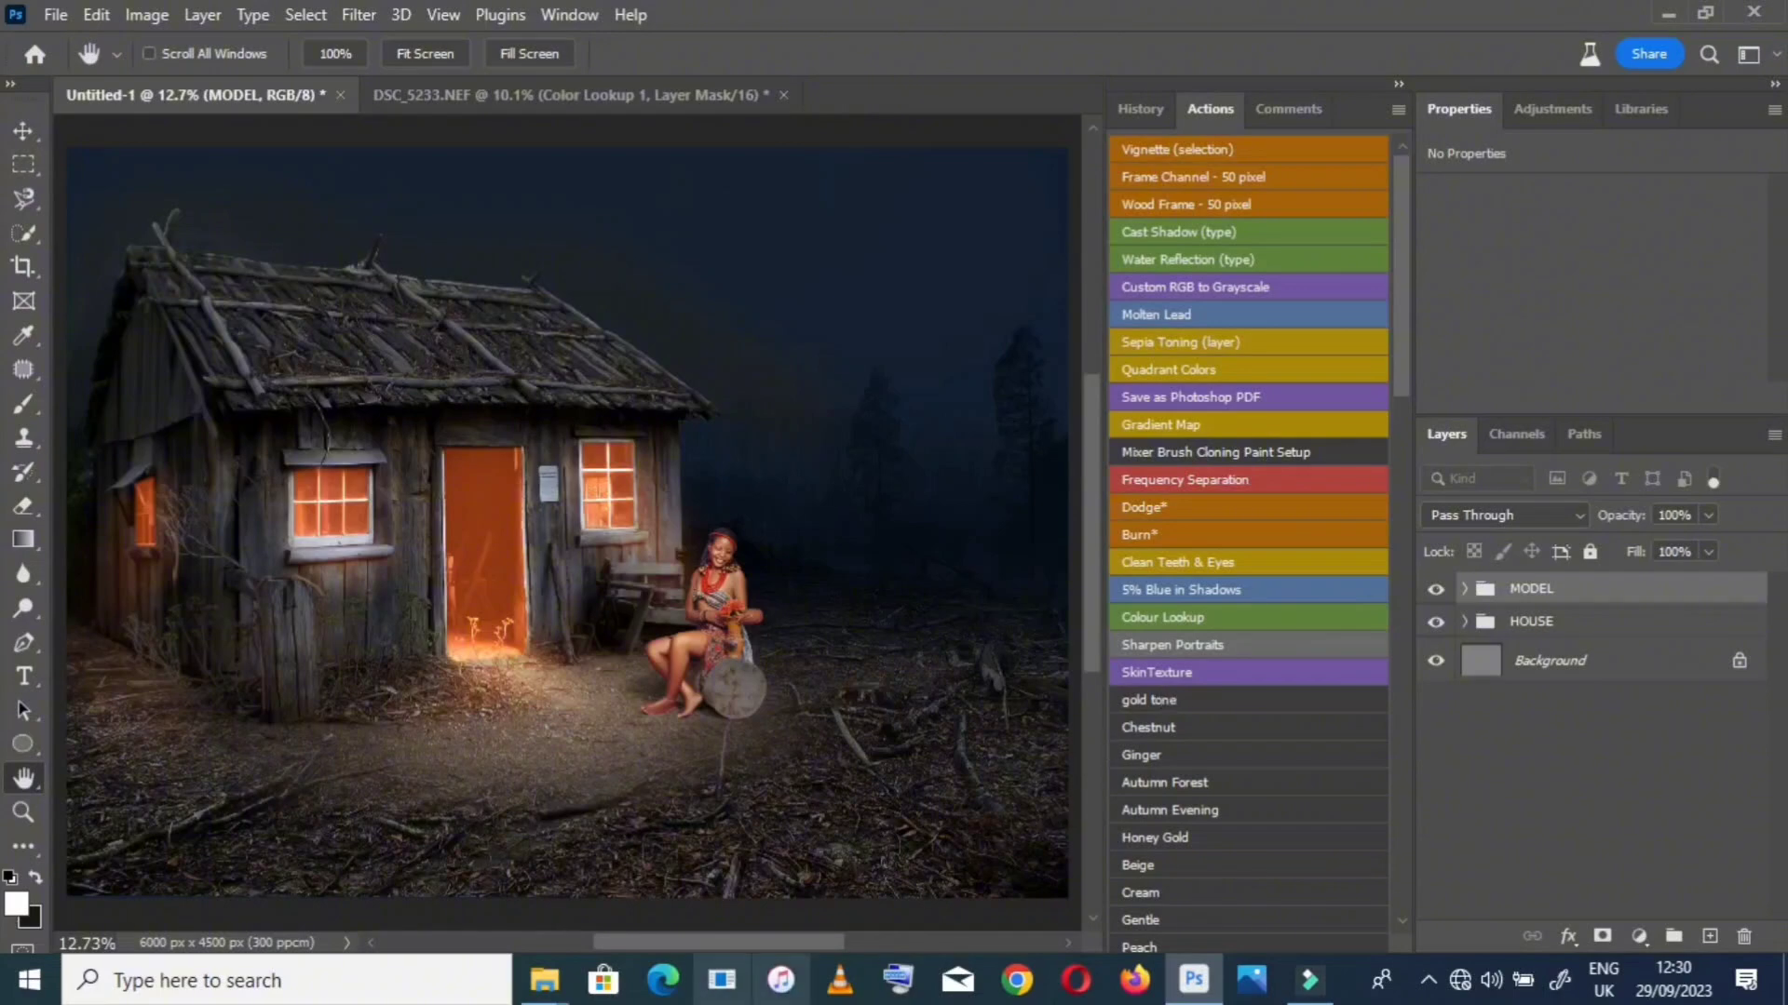
{"action": "mouse_move", "coordinate": [563, 987]}
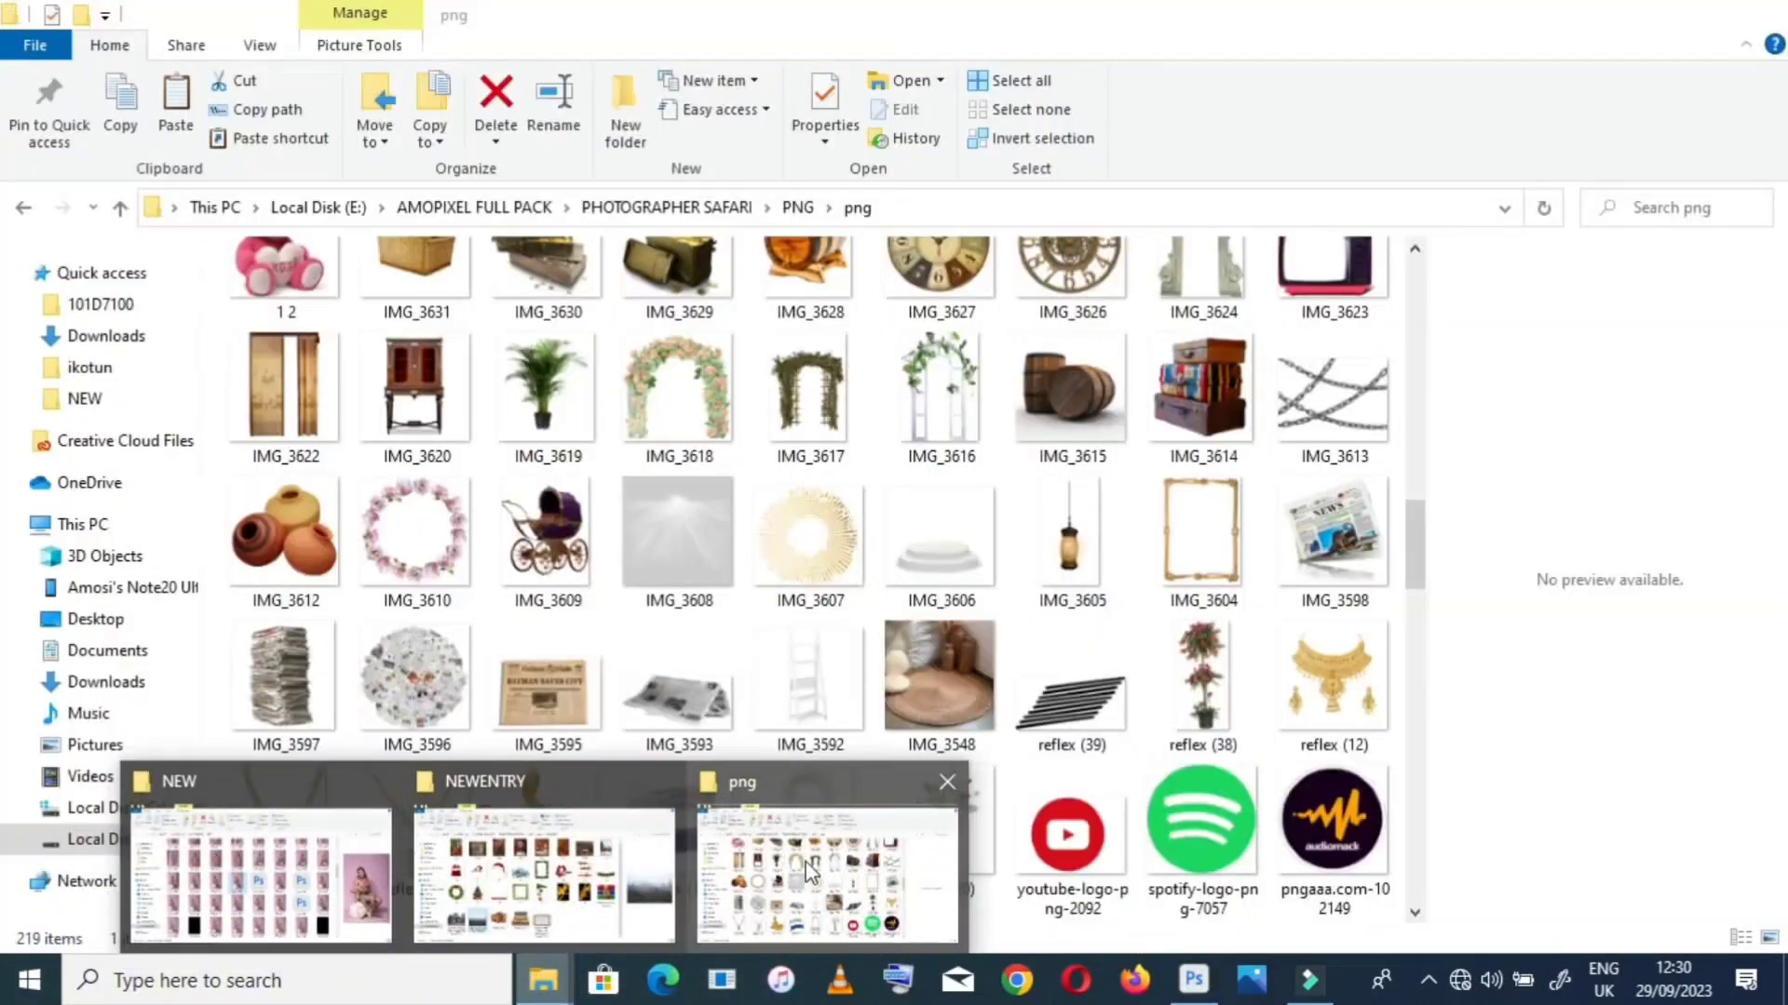
{"action": "left_click", "coordinate": [812, 870]}
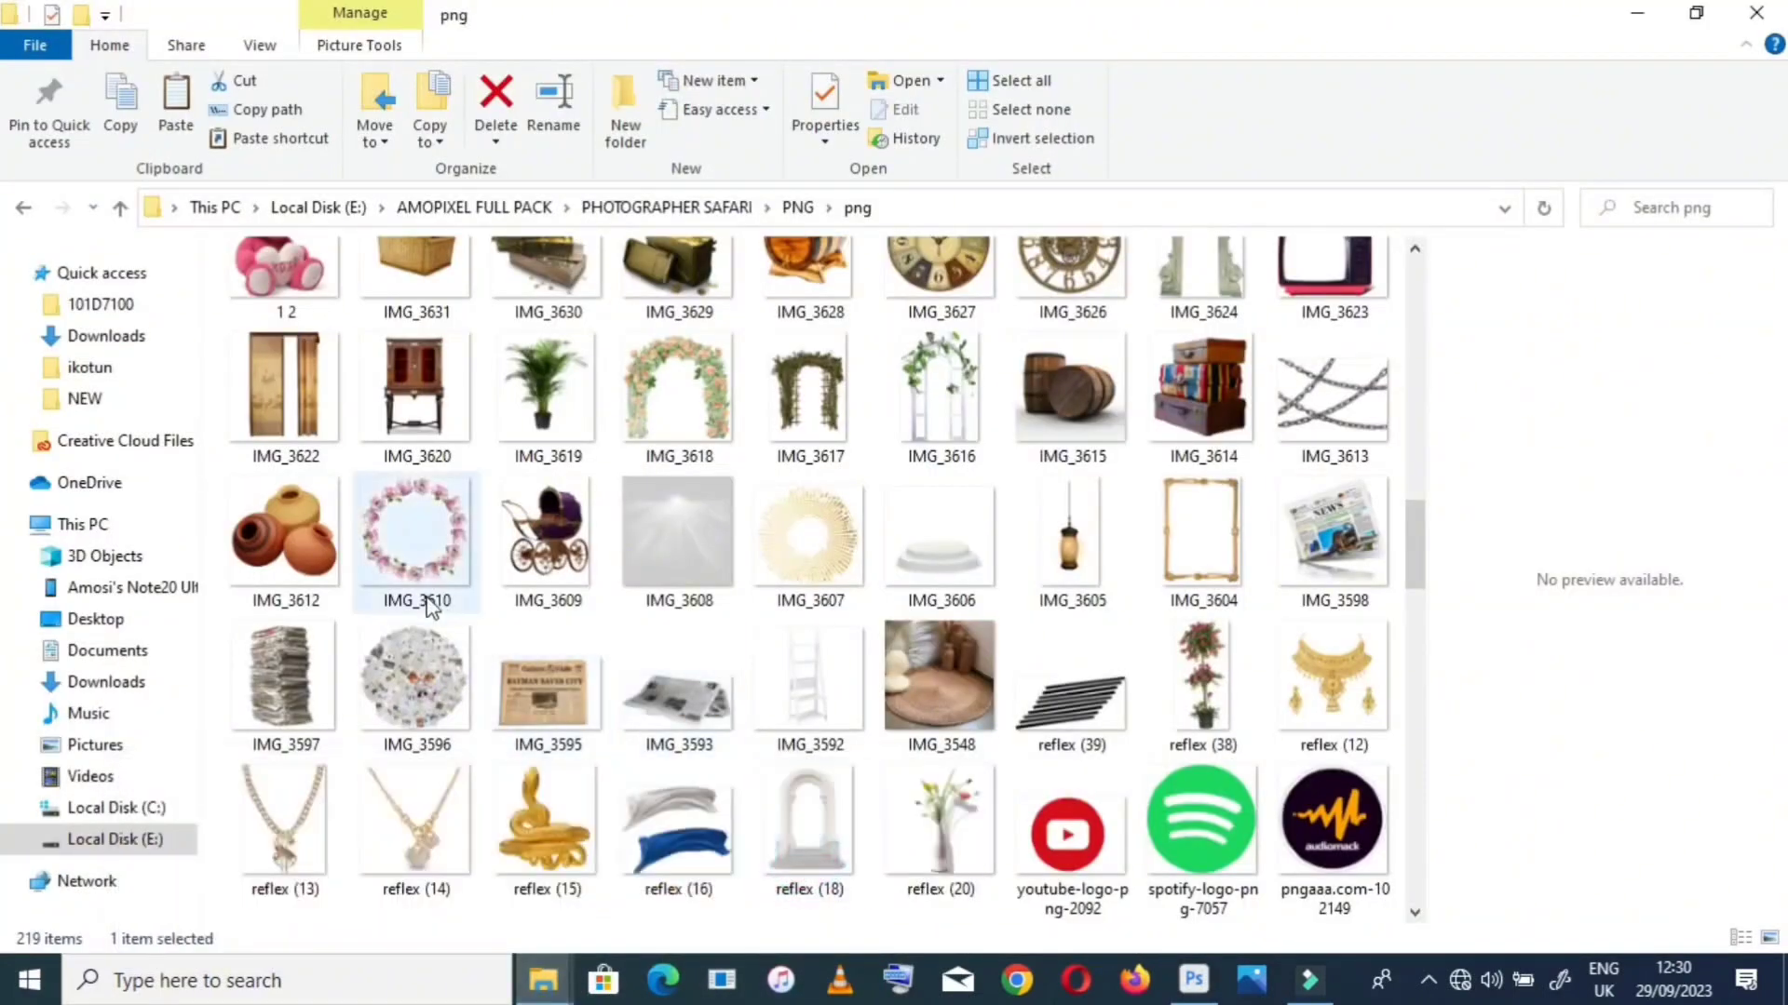
{"action": "left_click", "coordinate": [302, 539]}
{"action": "left_click_drag", "start_coordinate": [1071, 950], "coordinate": [611, 682]}
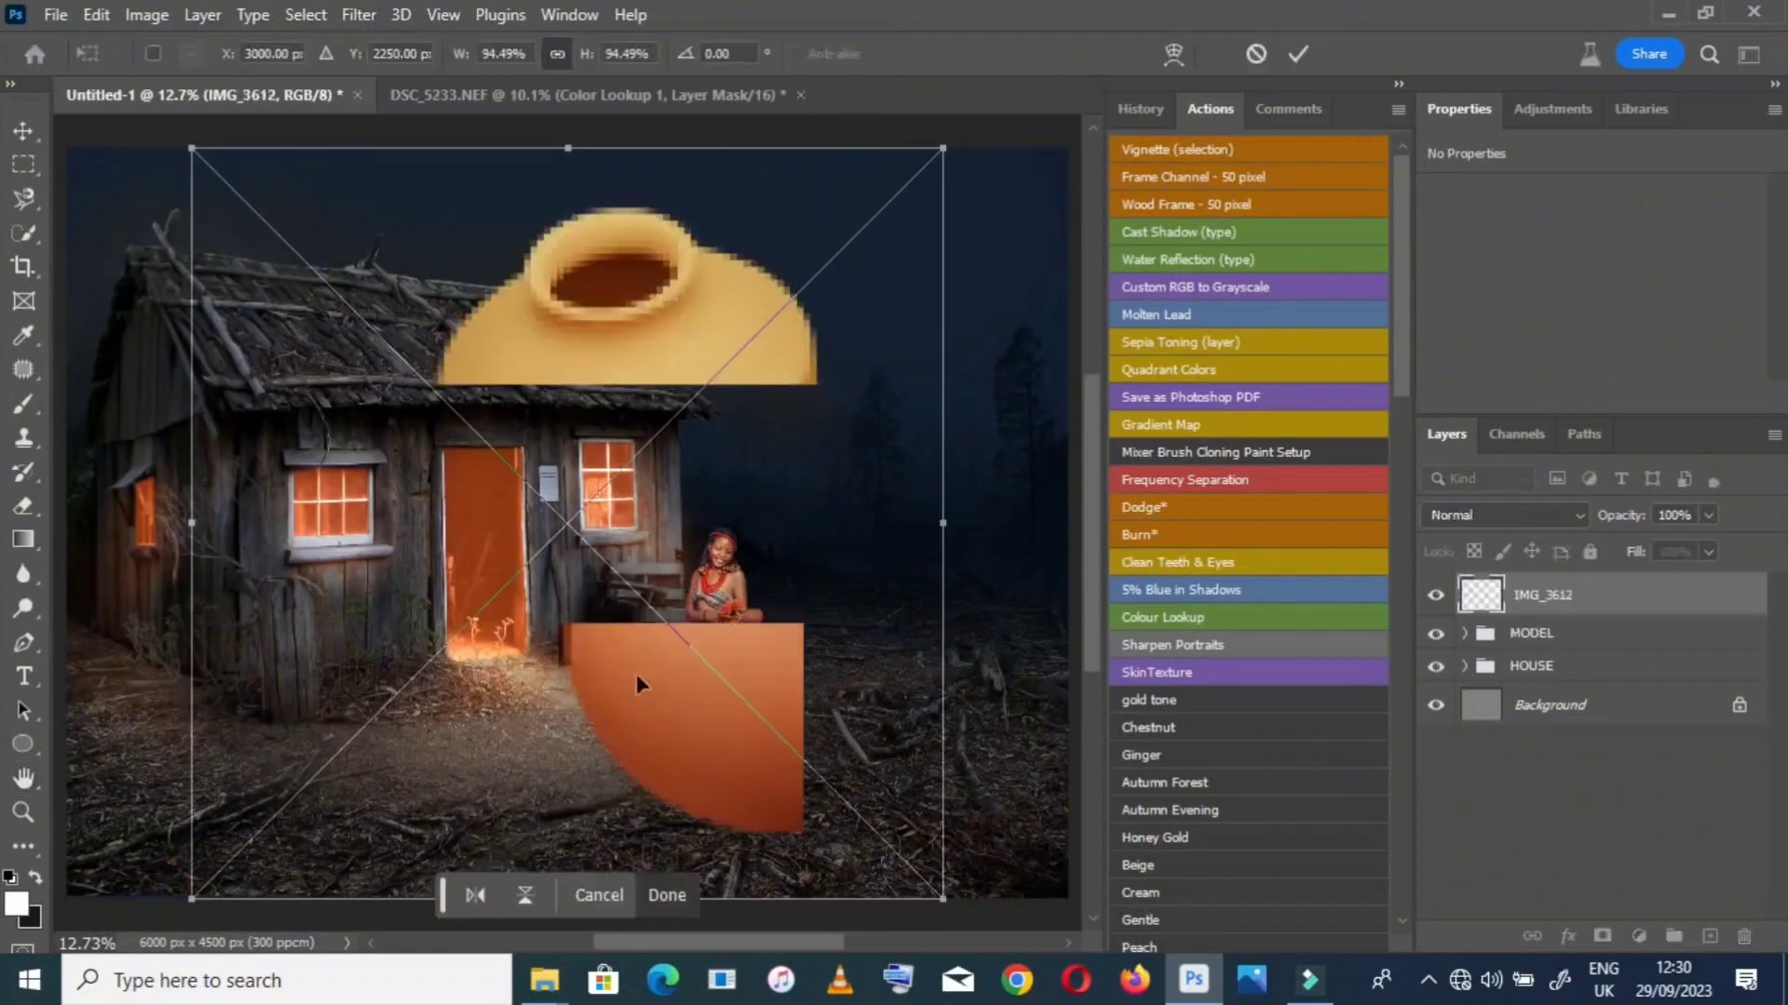
{"action": "left_click_drag", "start_coordinate": [954, 523], "coordinate": [299, 608]}
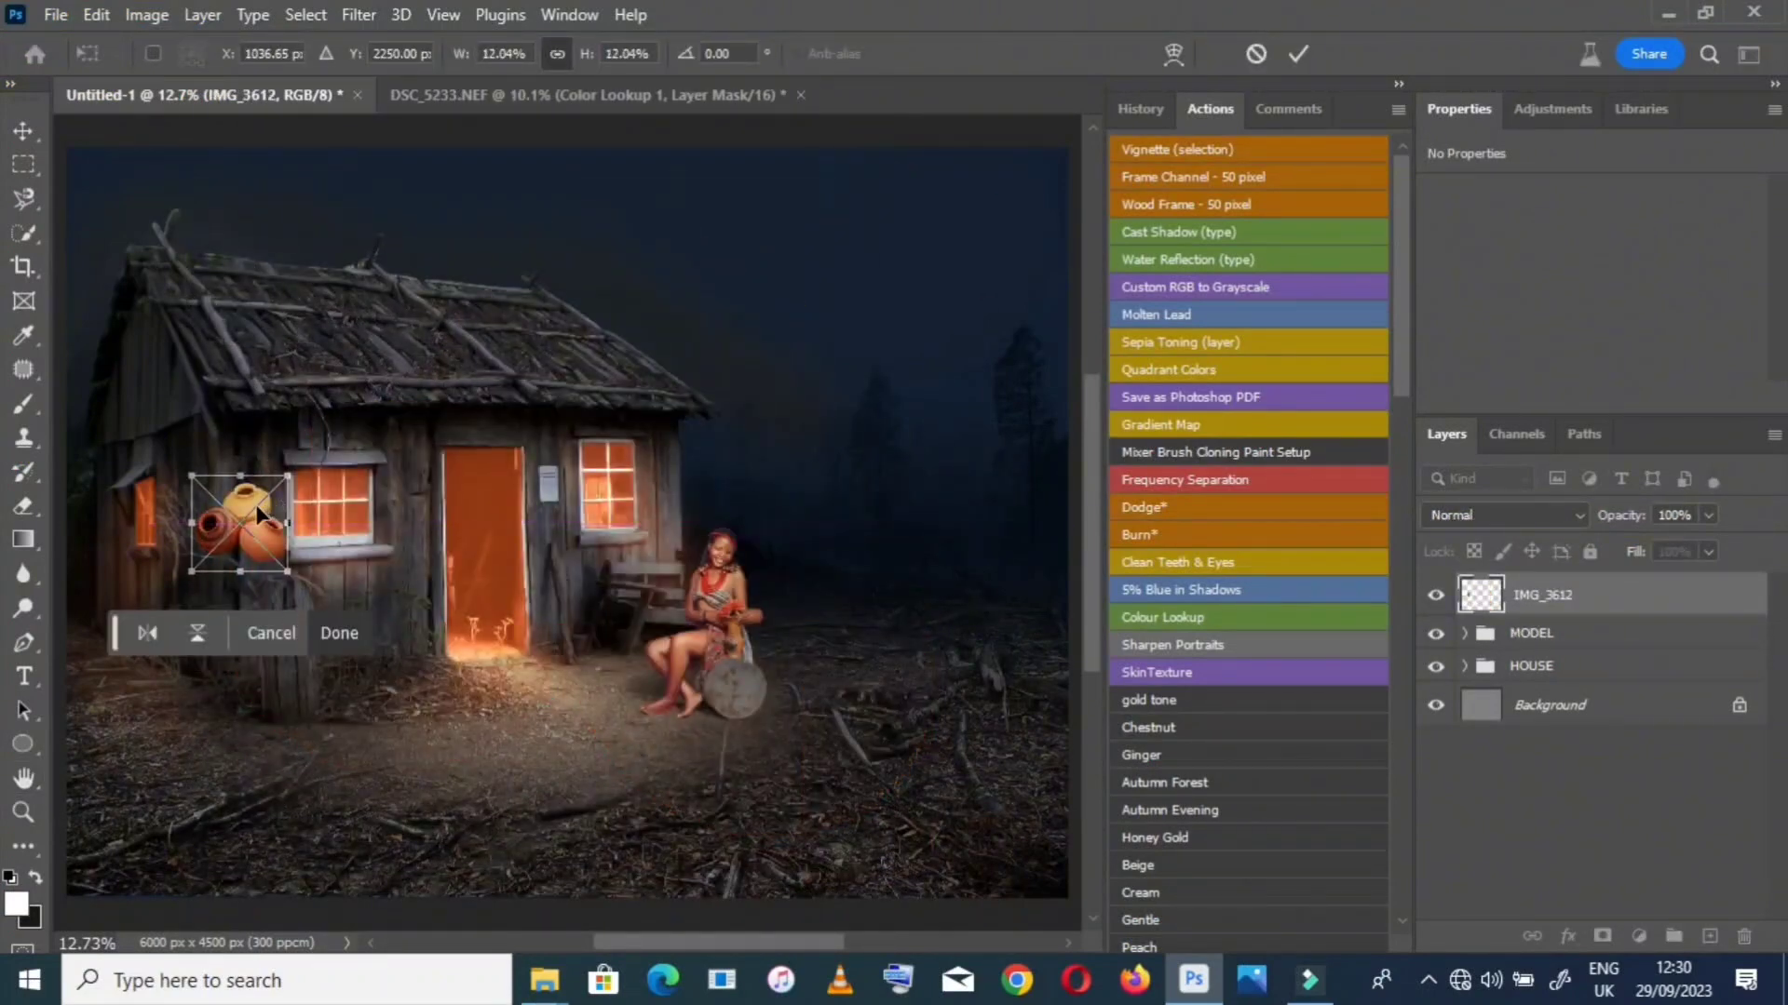
{"action": "left_click_drag", "start_coordinate": [255, 504], "coordinate": [609, 639]}
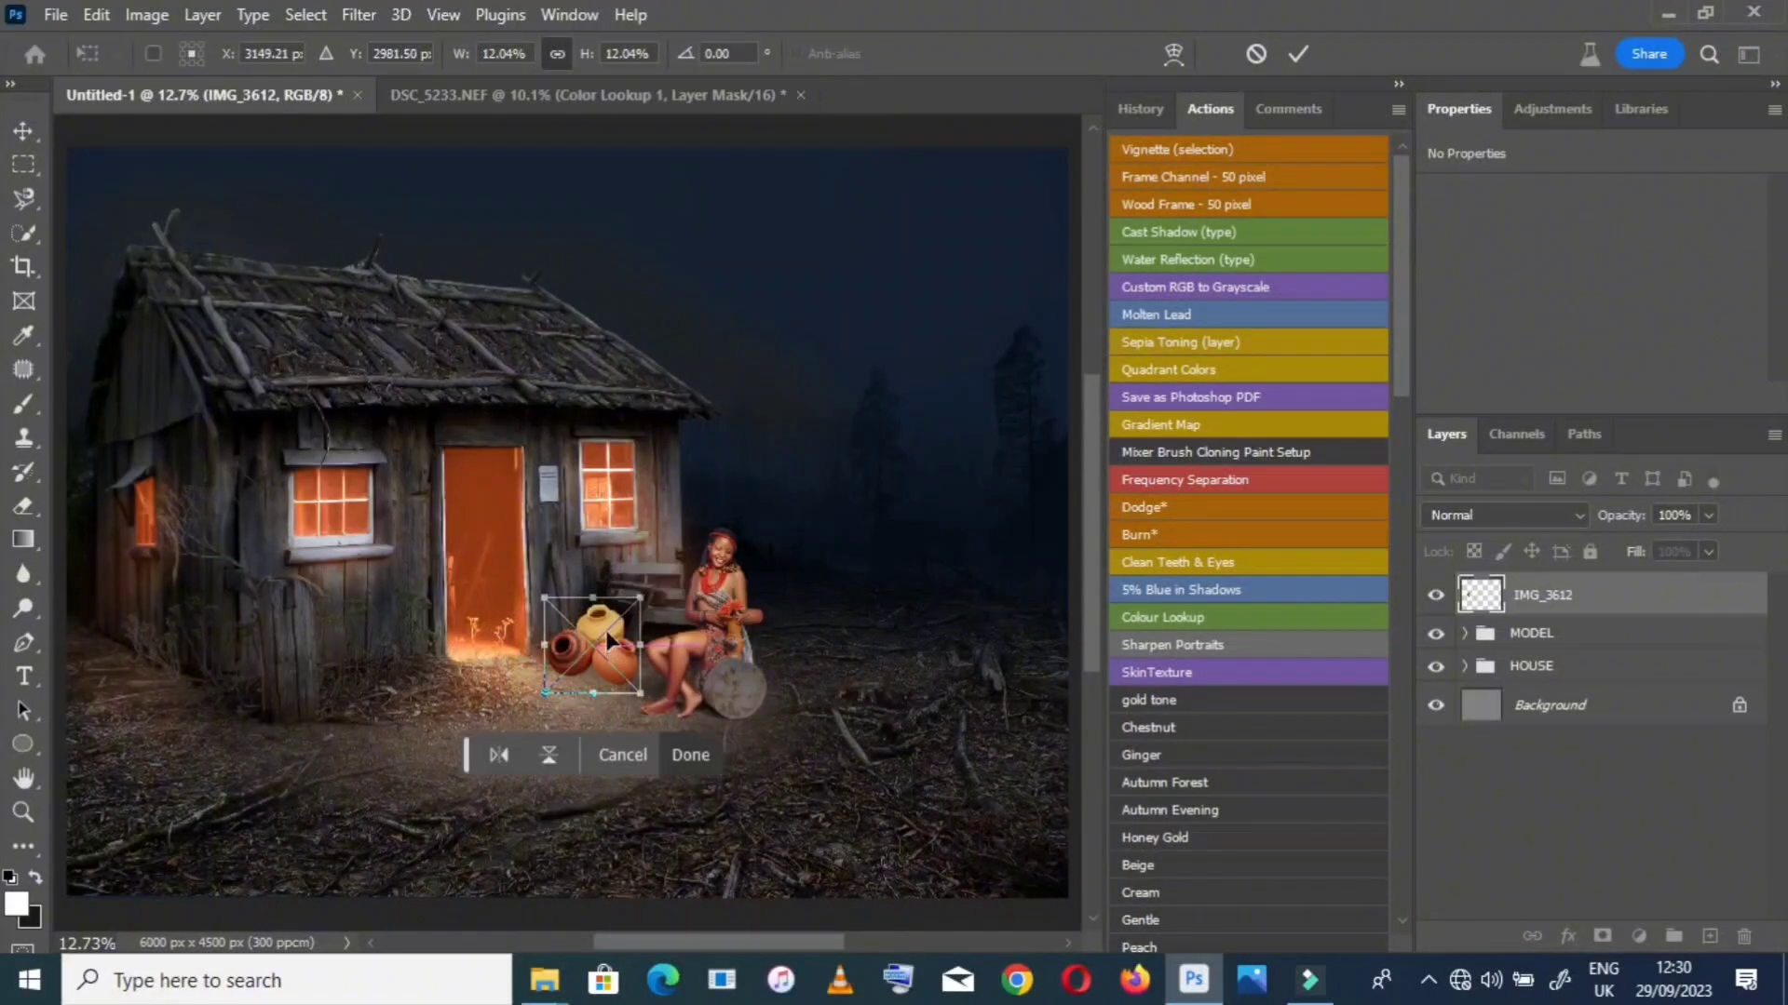
{"action": "left_click", "coordinate": [1296, 54]}
Scale the clay pots down to 6.81% and position them against the cabin wall beside the bench
{"action": "key", "text": "h"}
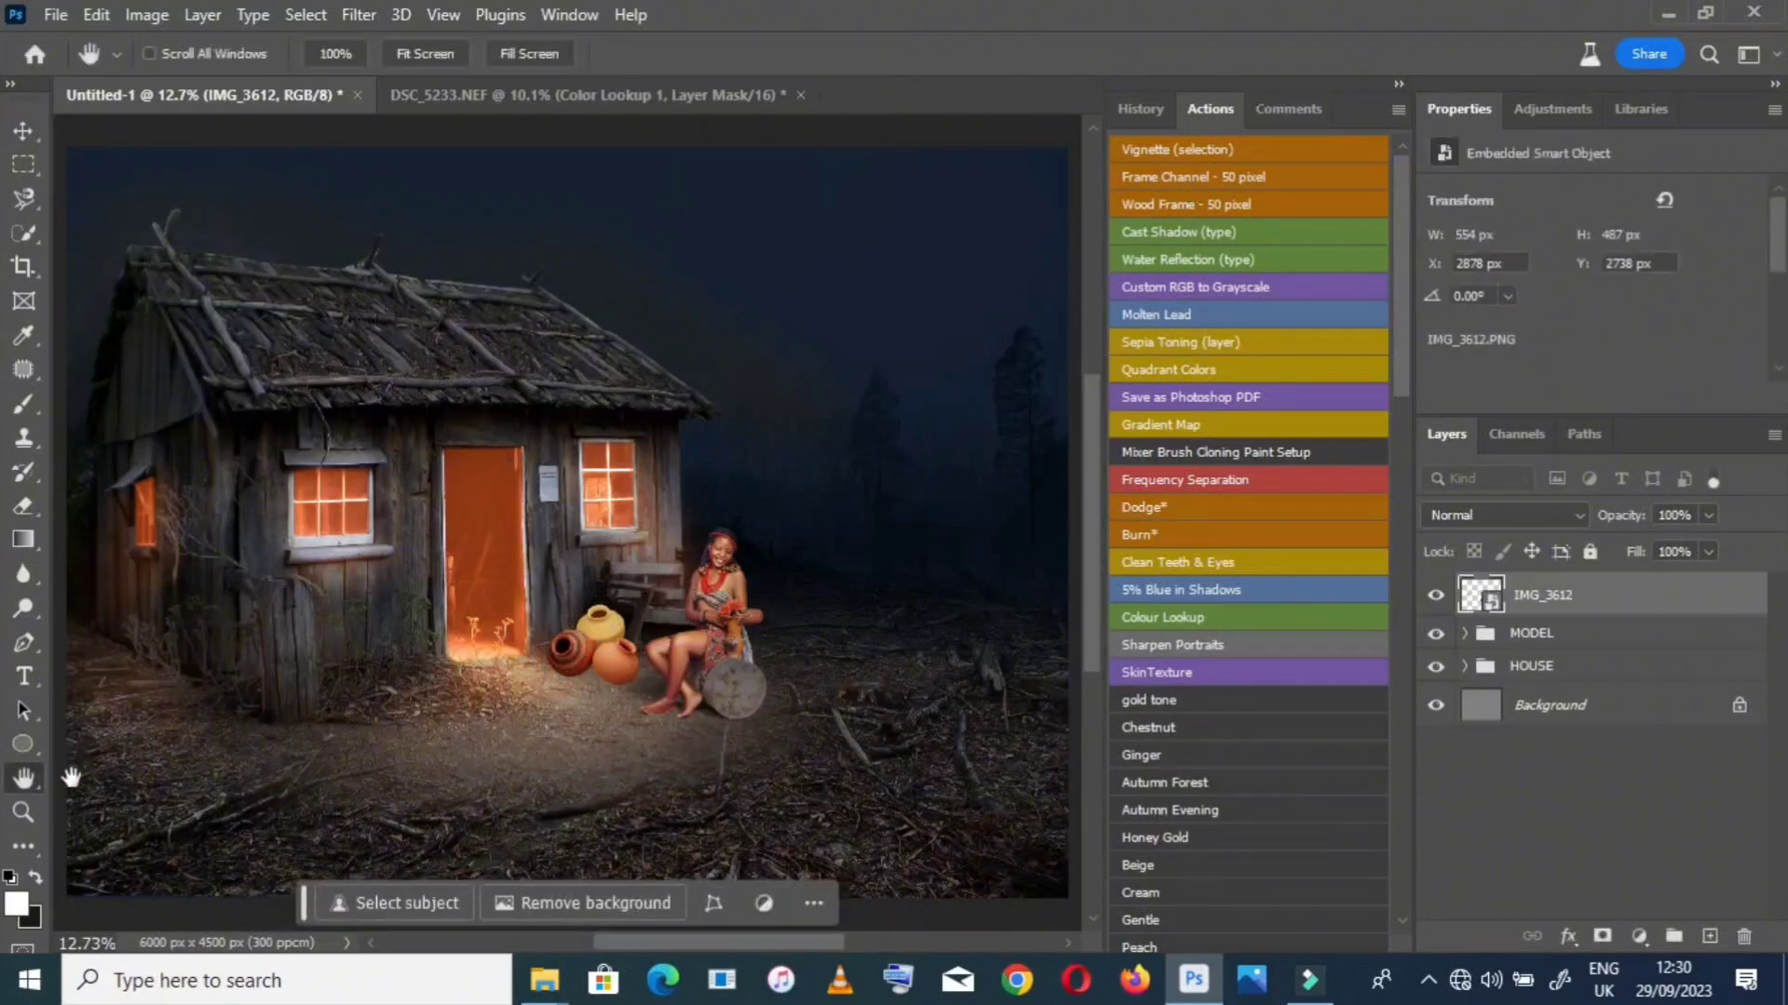
{"action": "left_click", "coordinate": [23, 811]}
{"action": "left_click", "coordinate": [623, 663]}
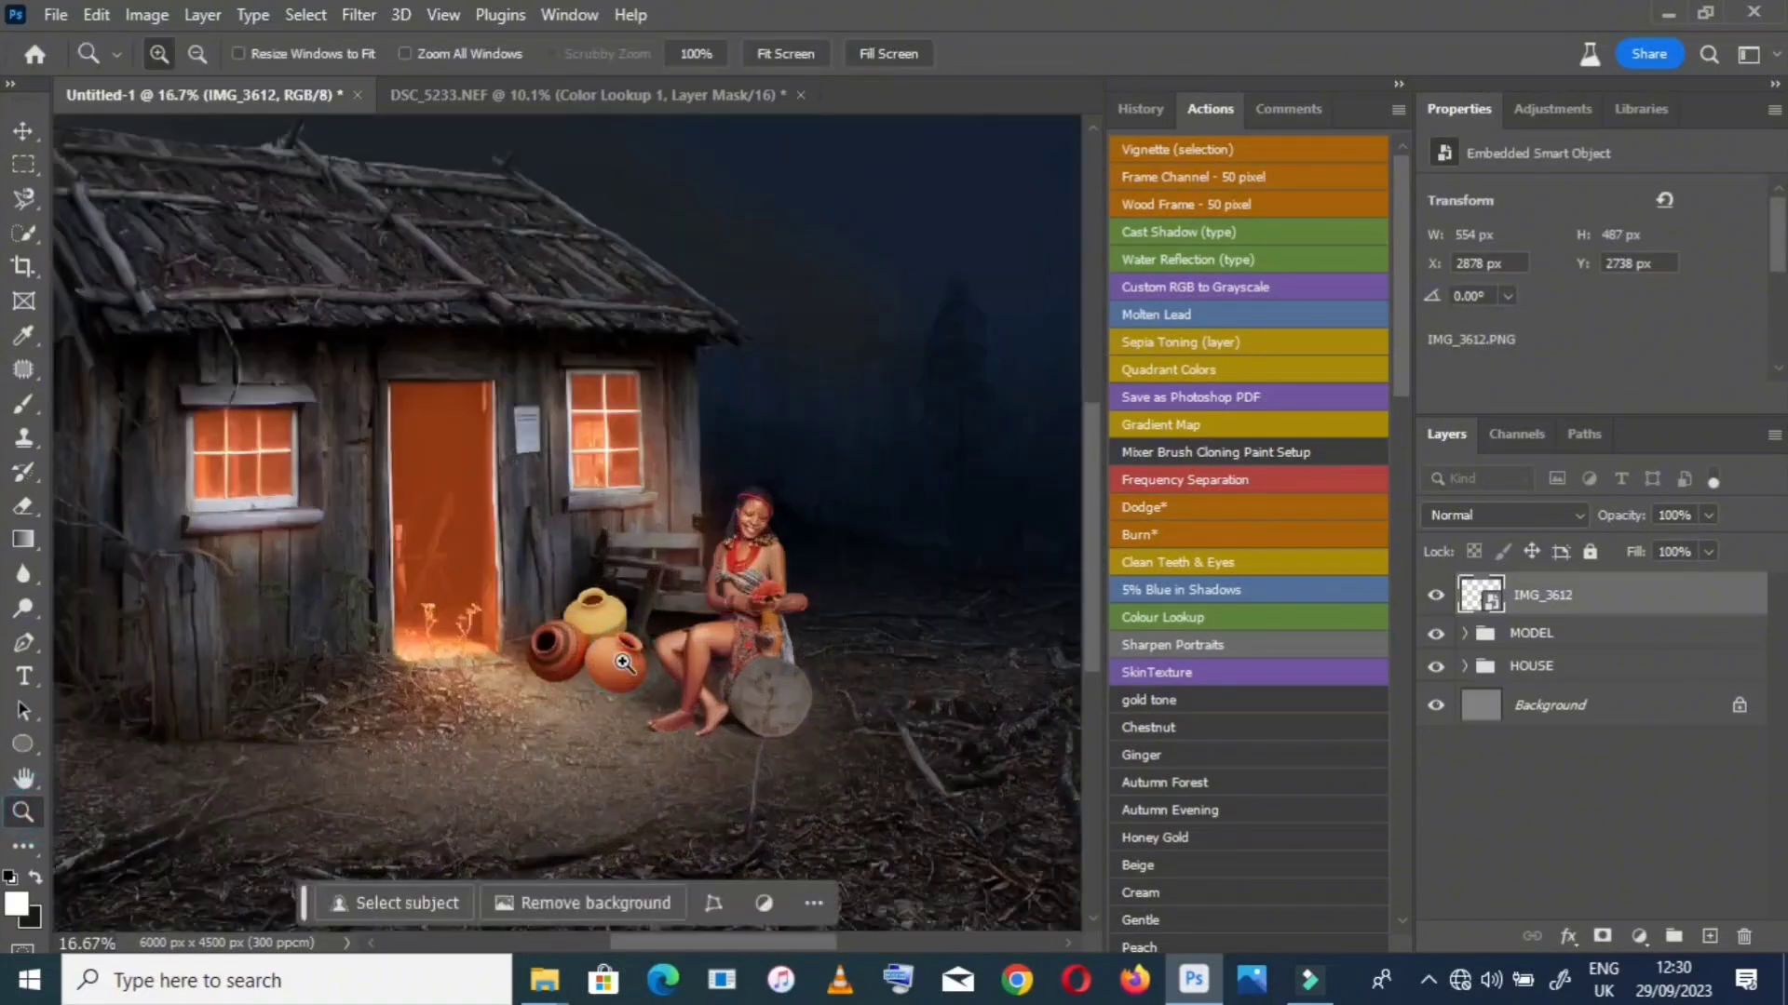
{"action": "left_click", "coordinate": [623, 663]}
{"action": "left_click", "coordinate": [623, 663]}
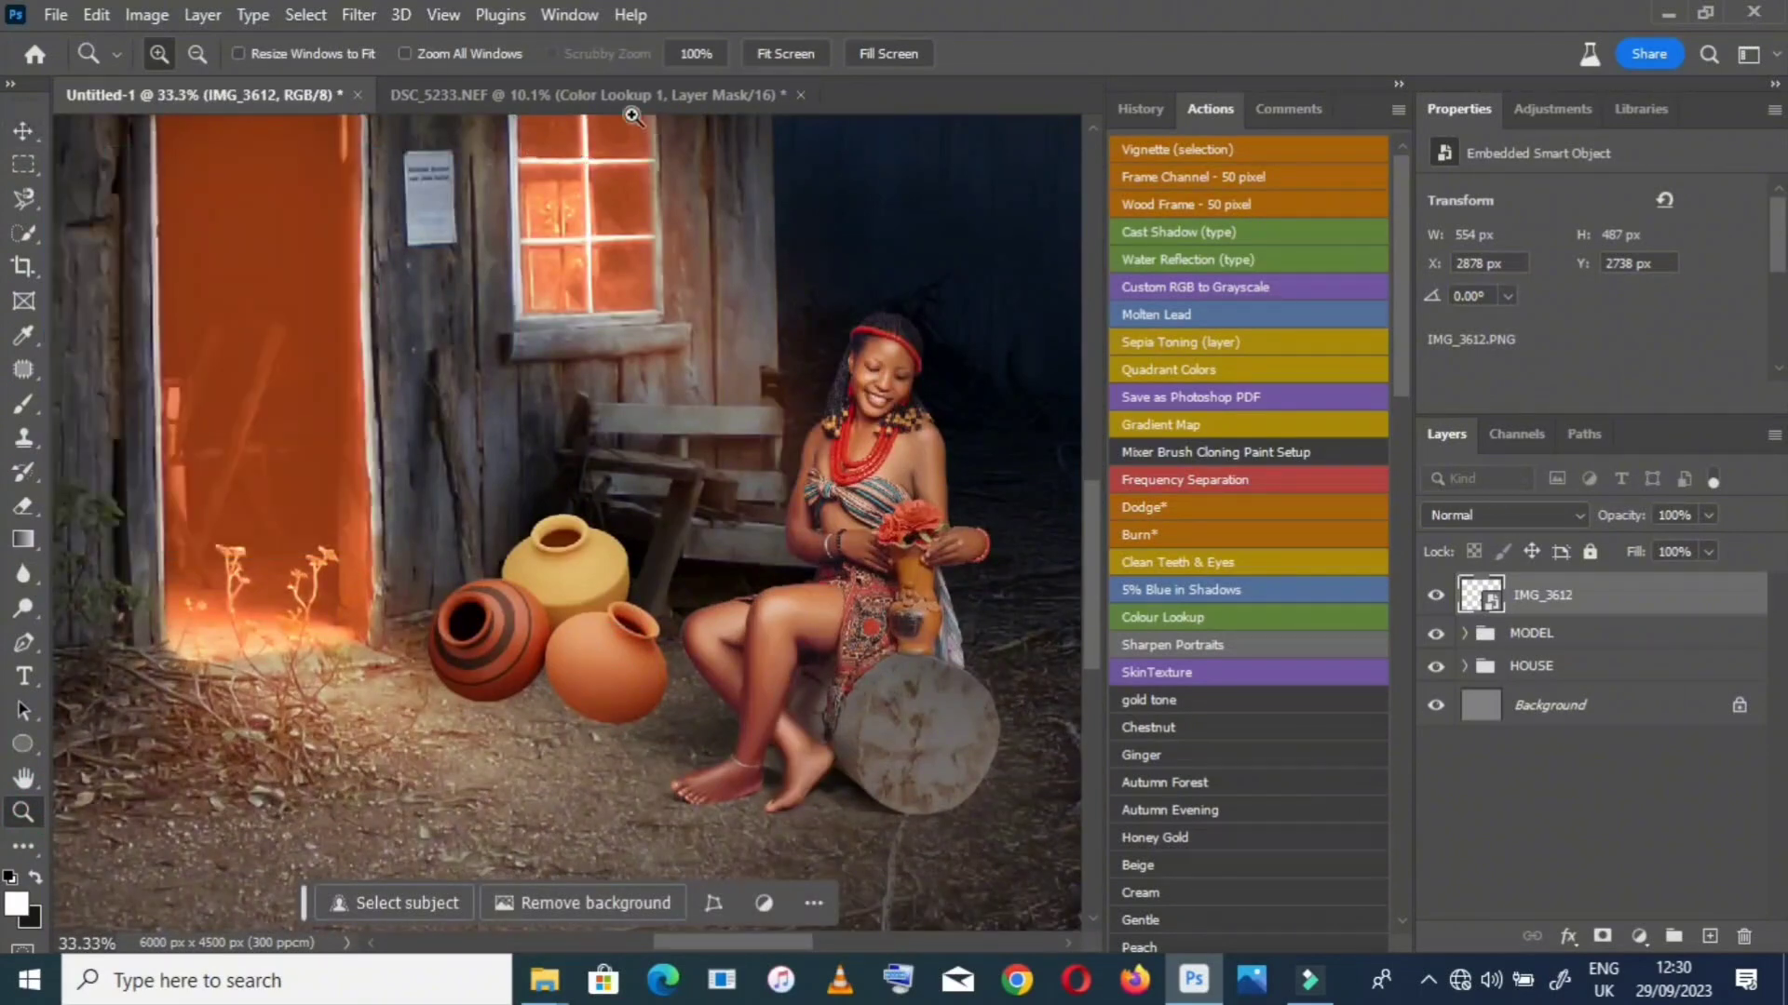
{"action": "left_click", "coordinate": [23, 130]}
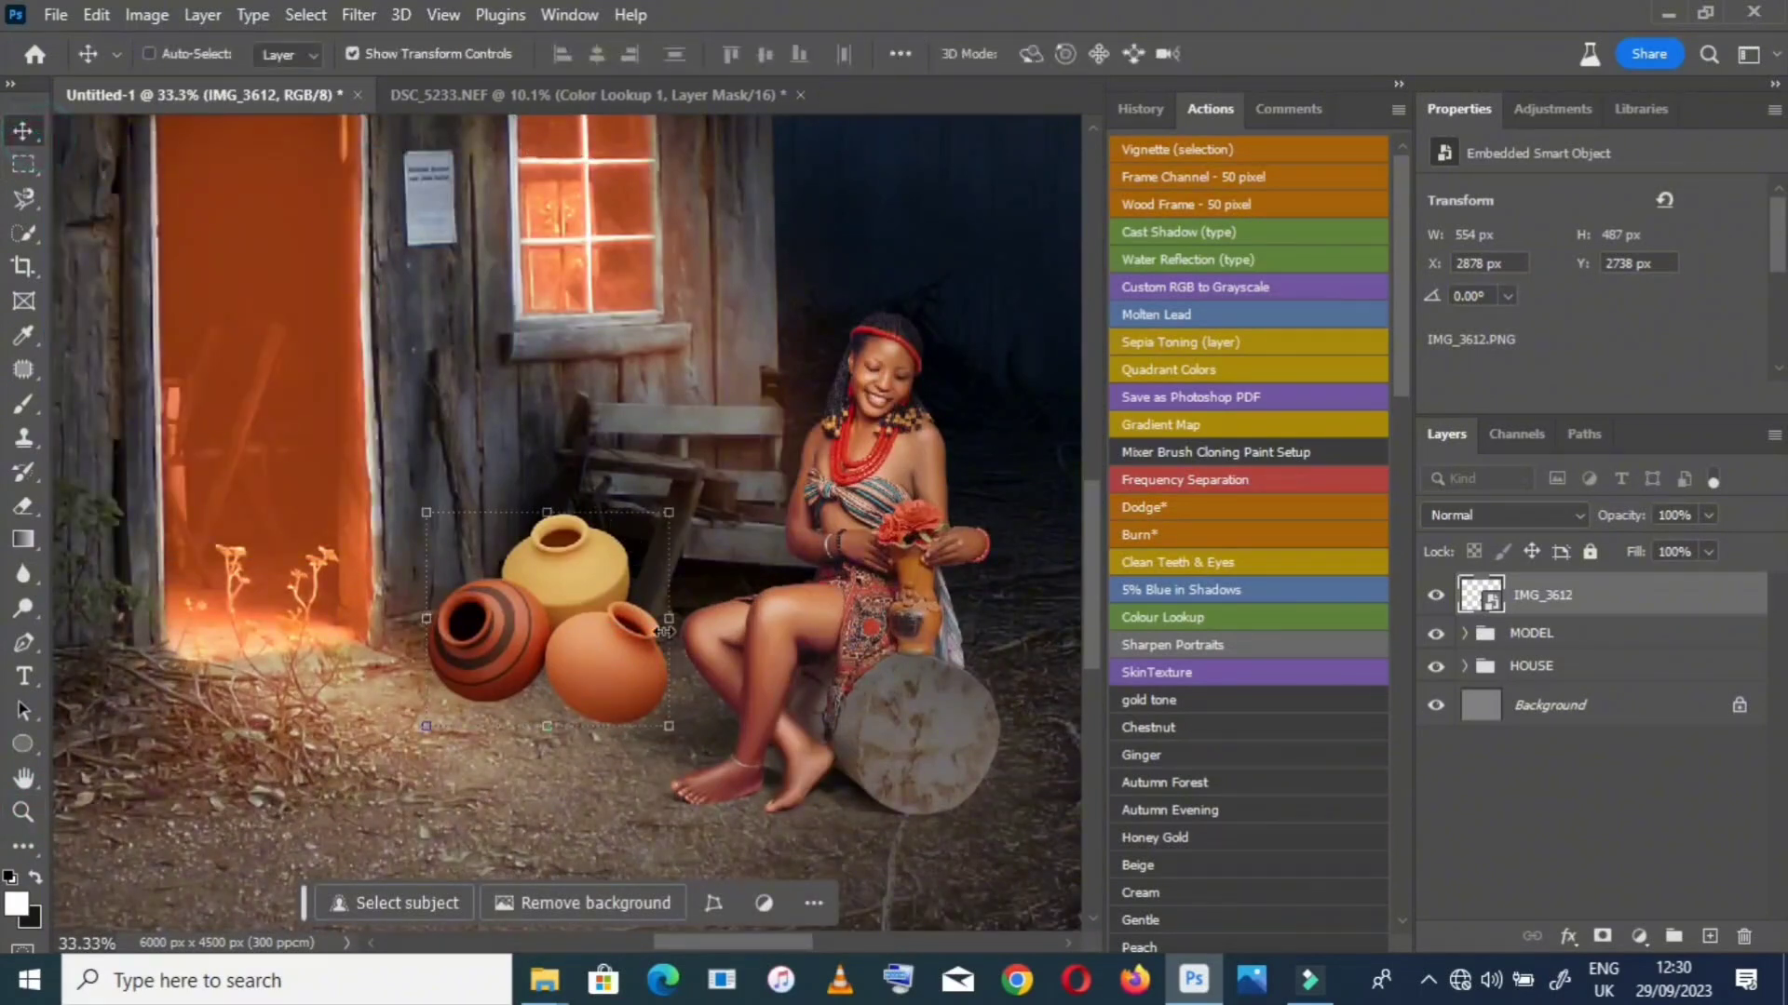
{"action": "left_click_drag", "start_coordinate": [669, 618], "coordinate": [579, 589]}
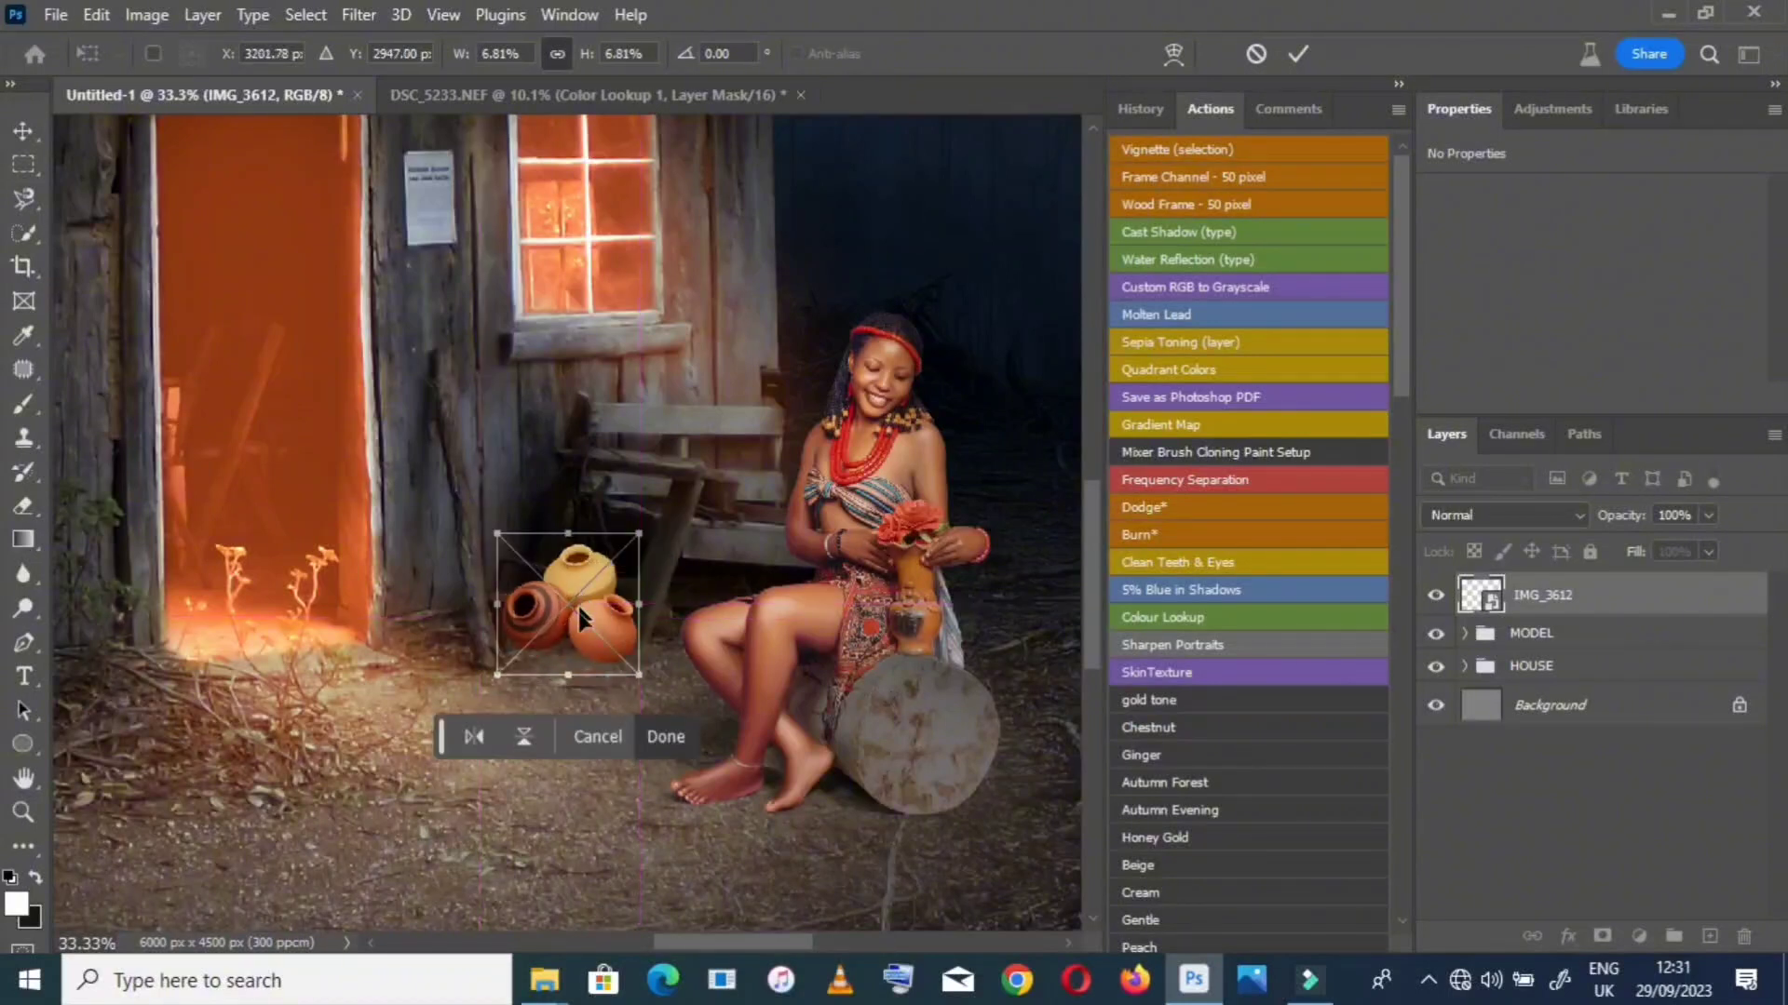
{"action": "left_click", "coordinate": [1293, 56]}
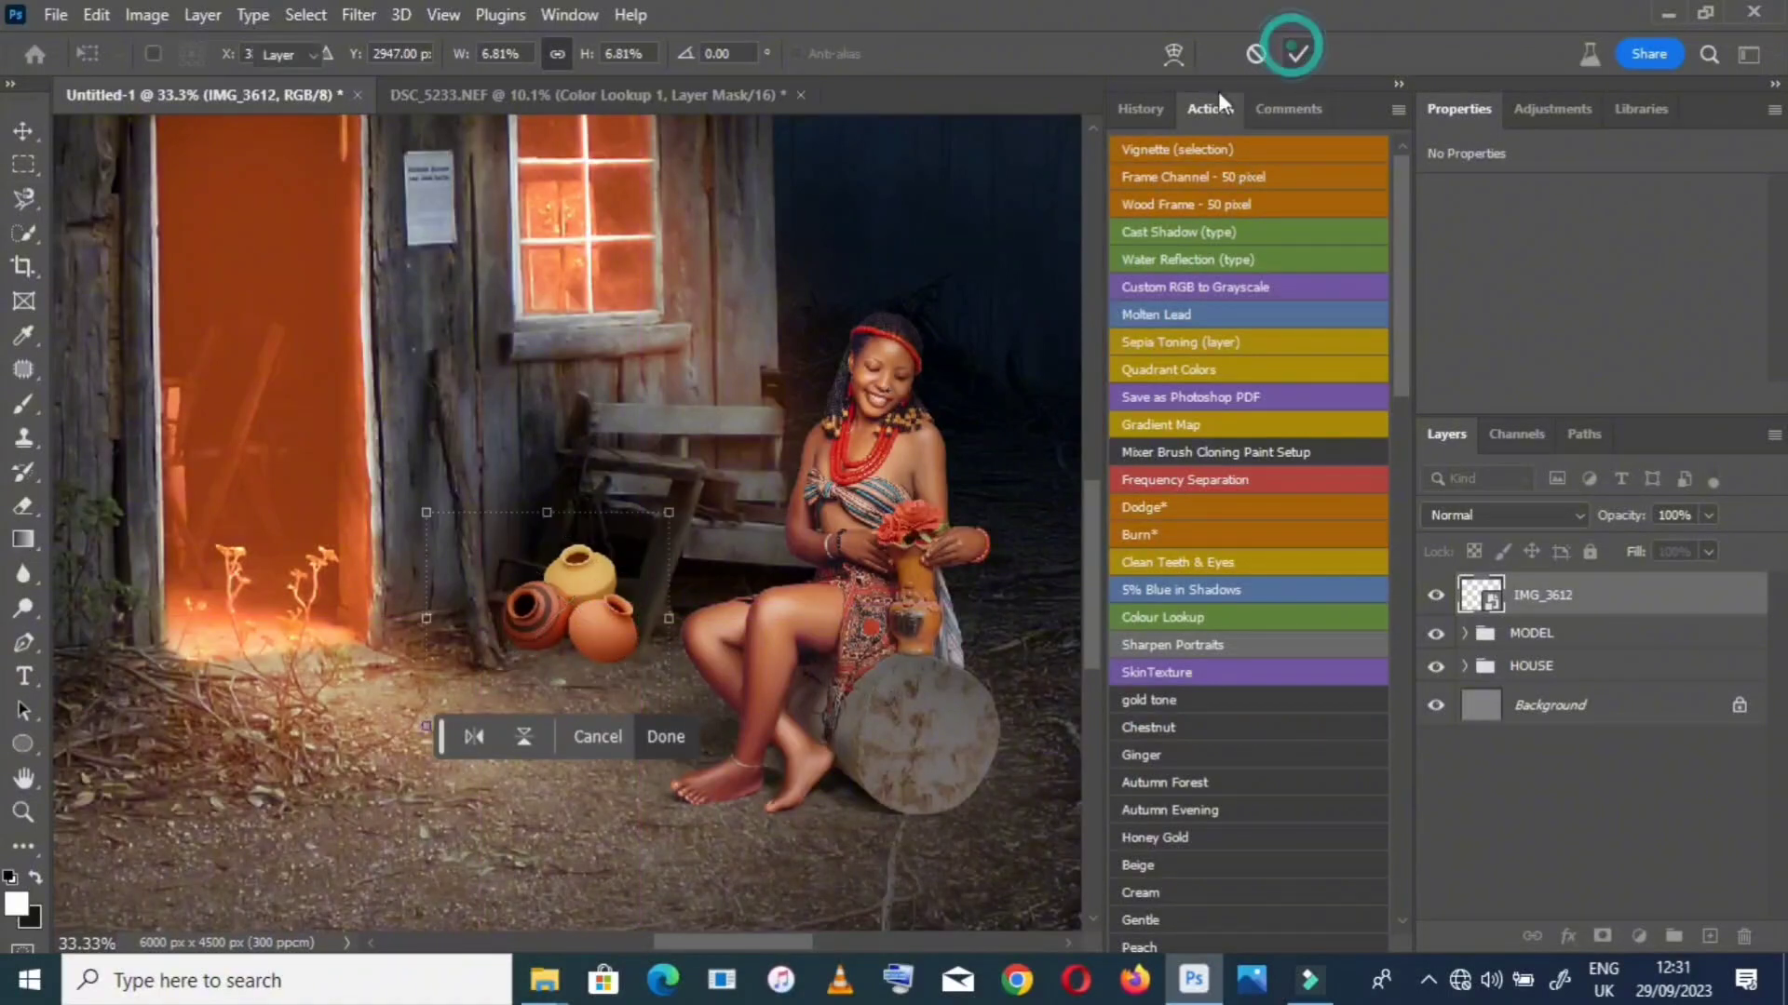
Add a Hue/Saturation adjustment layer above the clay pots layer
{"action": "double_click", "coordinate": [28, 773]}
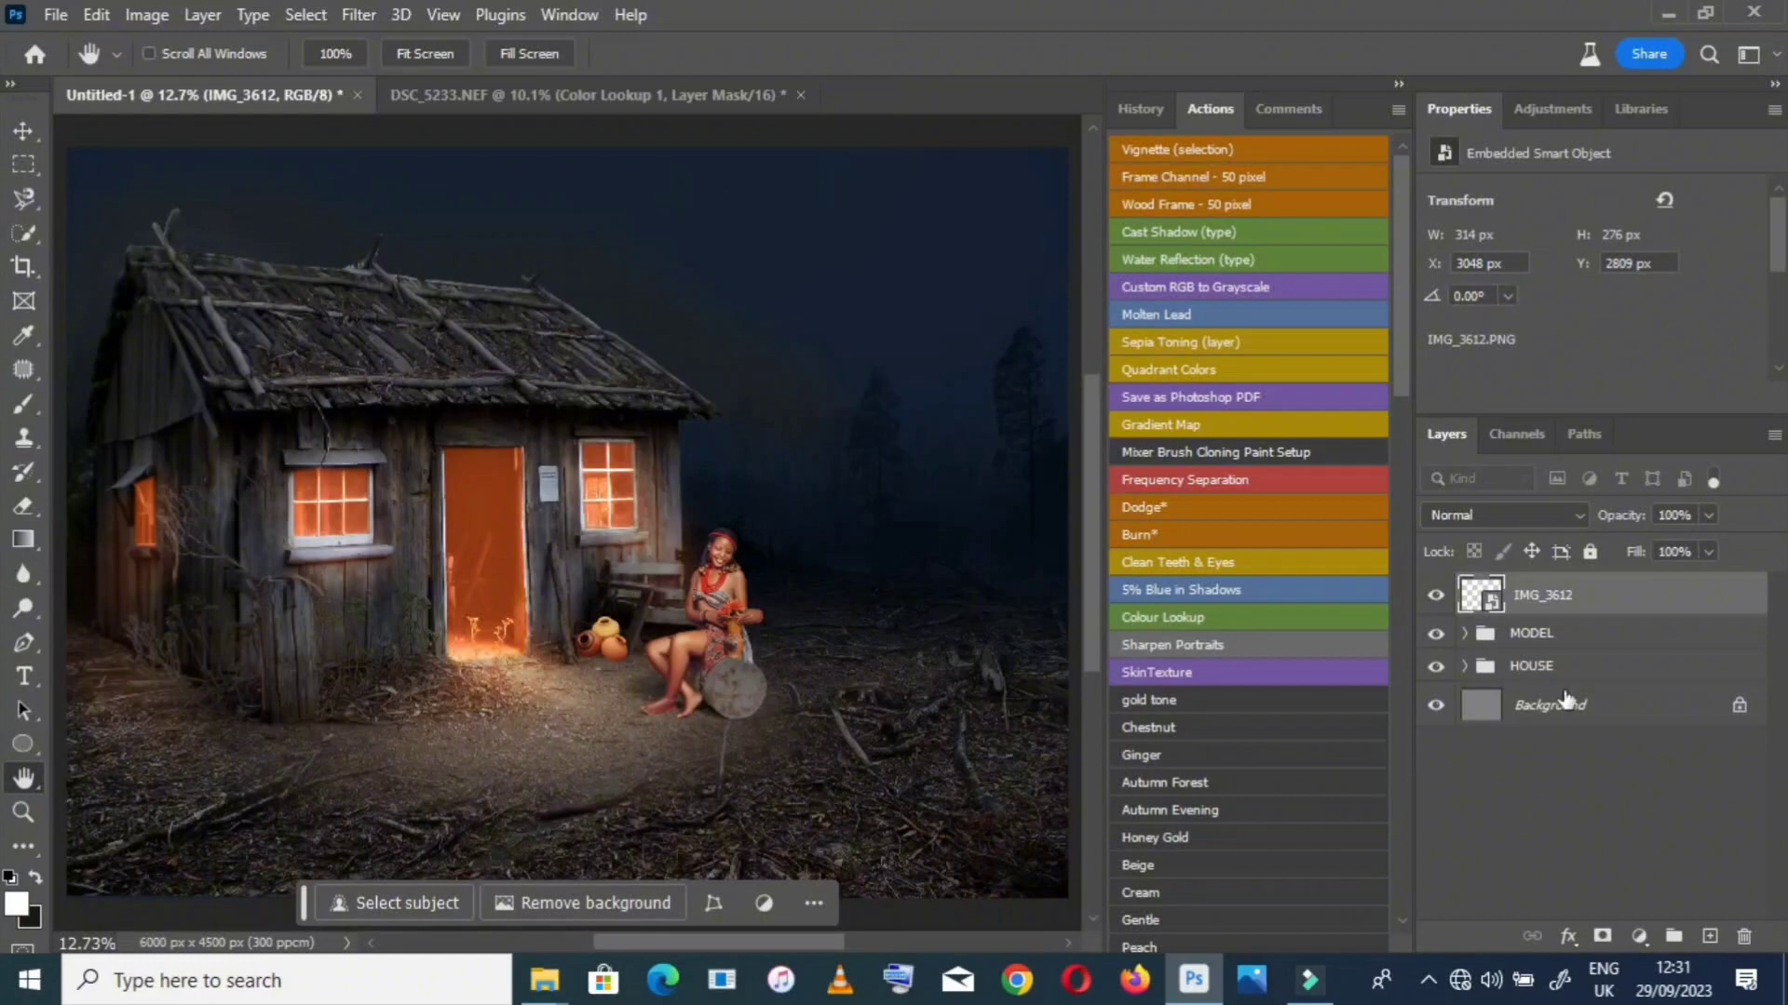
{"action": "left_click", "coordinate": [1642, 933]}
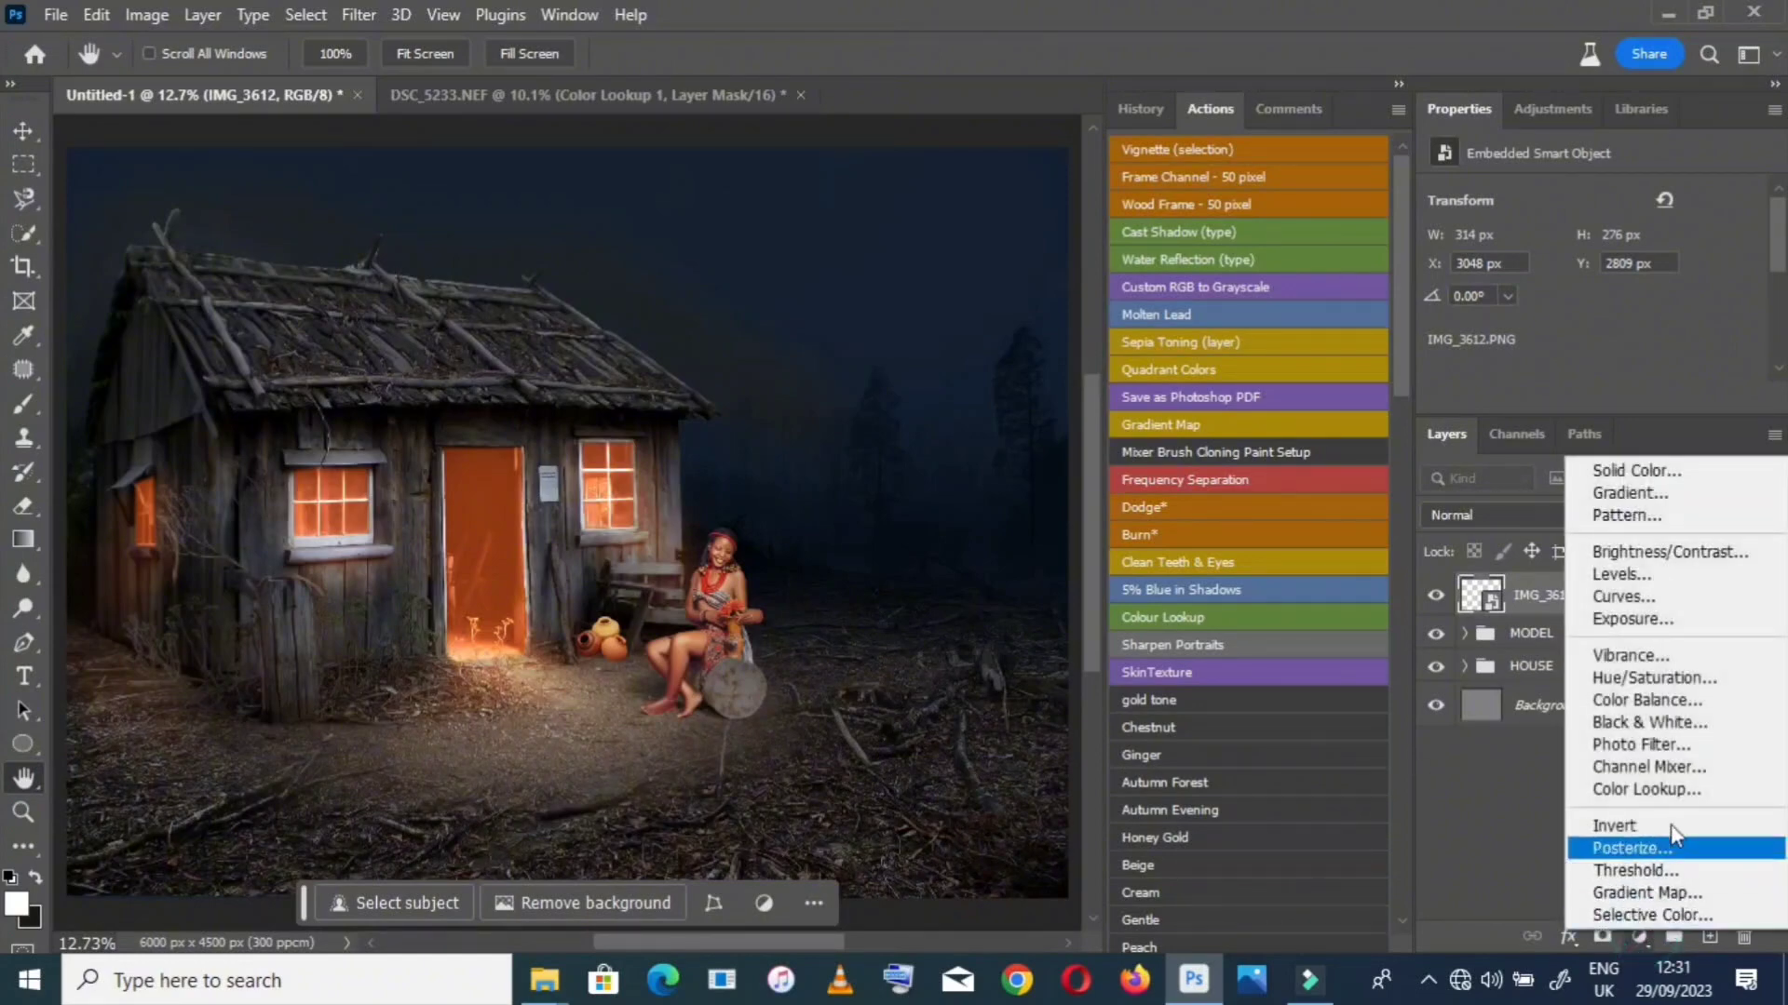
{"action": "left_click", "coordinate": [1707, 687]}
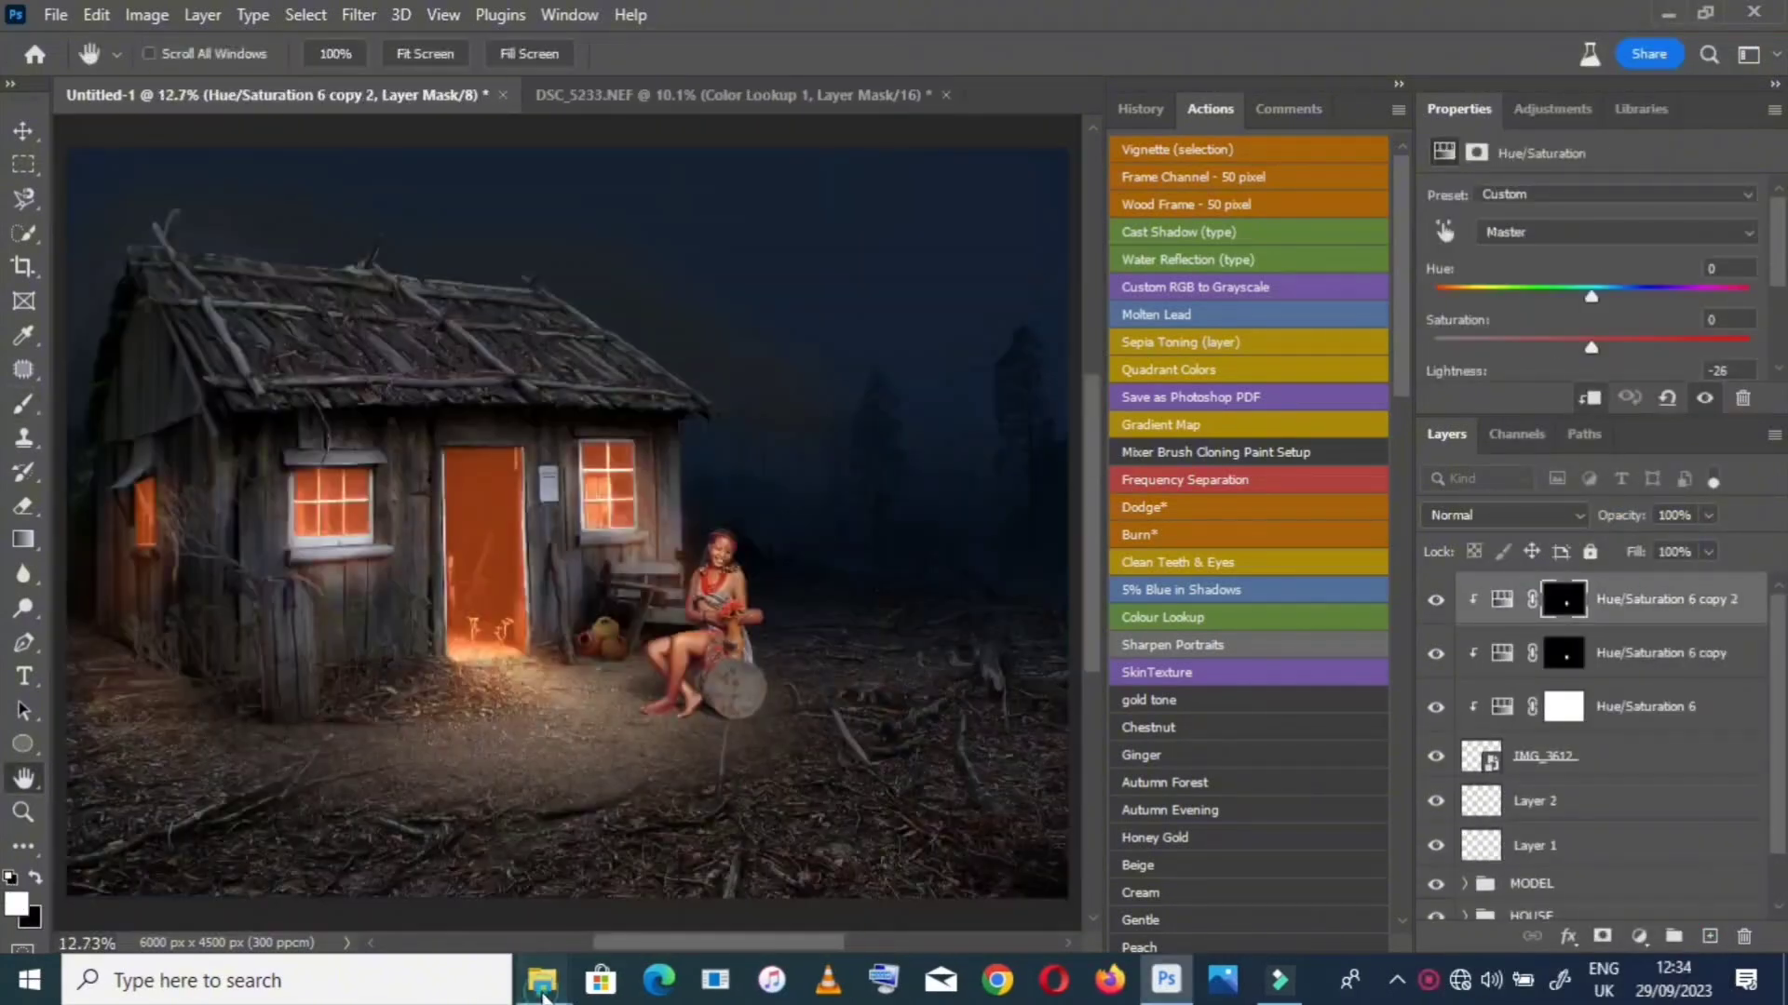
Place the cute-shepherd-dog image from the NEWENTRY folder above the clay pots' adjustment layers, keeping it at 31.02% scale
{"action": "mouse_move", "coordinate": [543, 980]}
{"action": "left_click", "coordinate": [735, 912]}
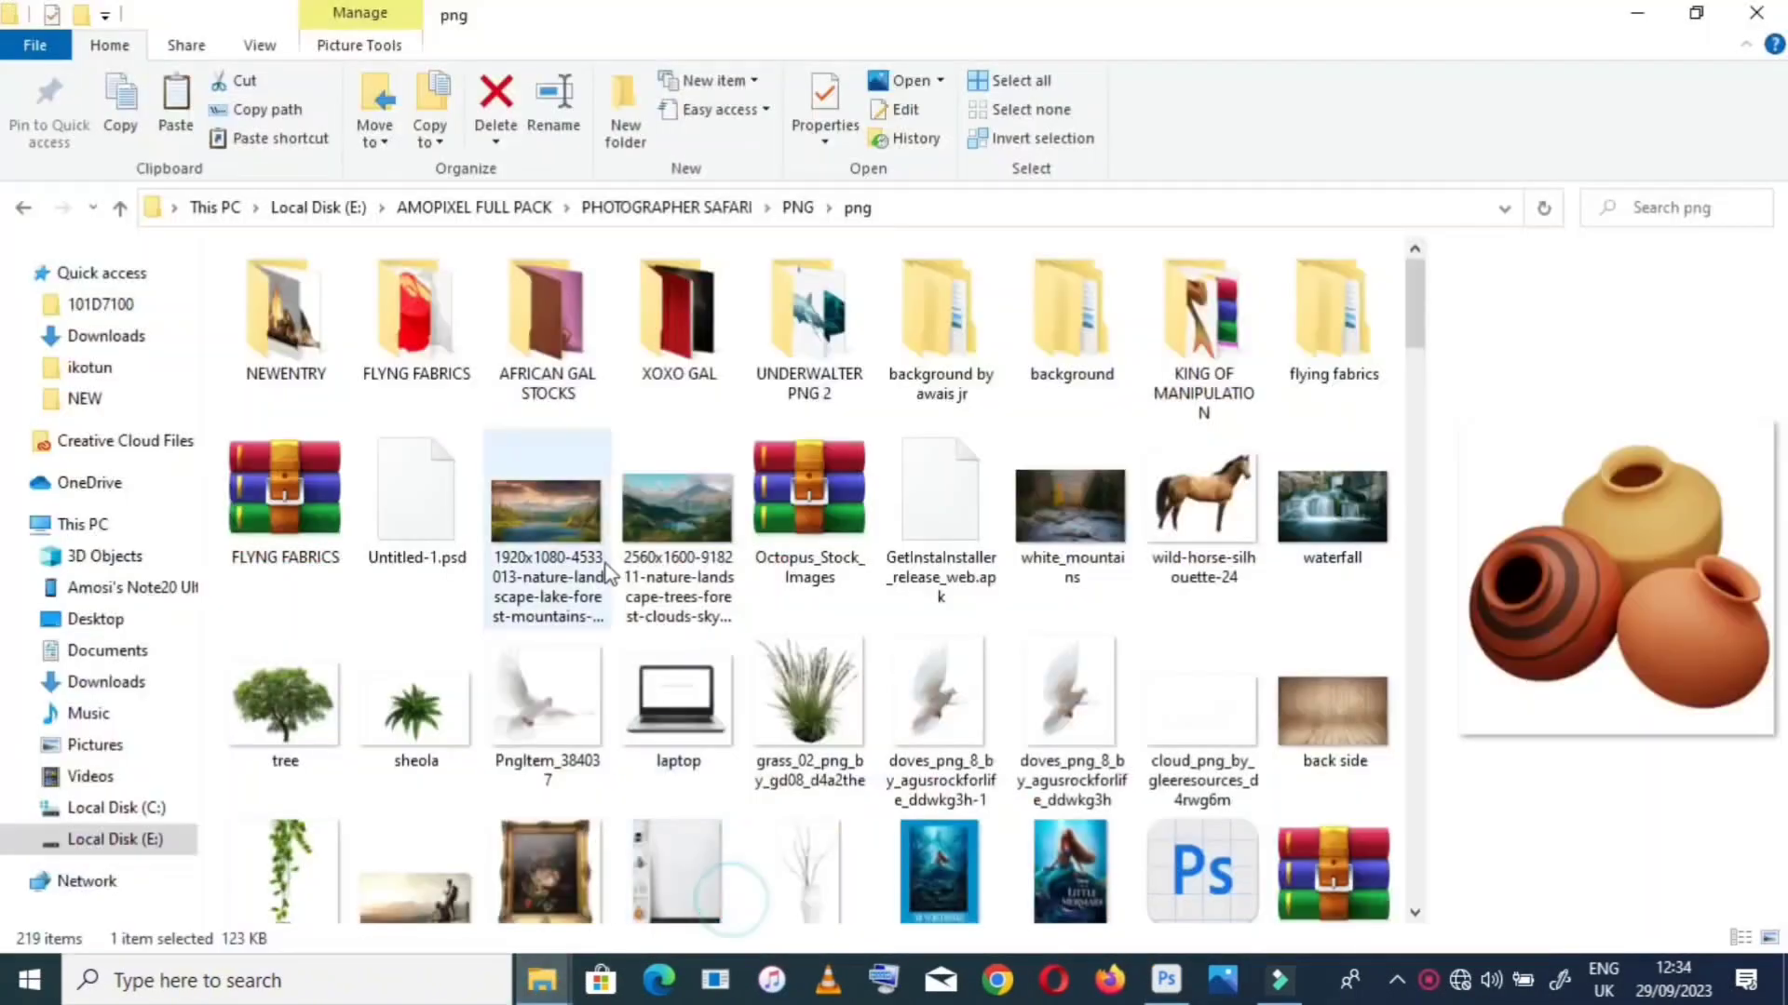
{"action": "double_click", "coordinate": [326, 342]}
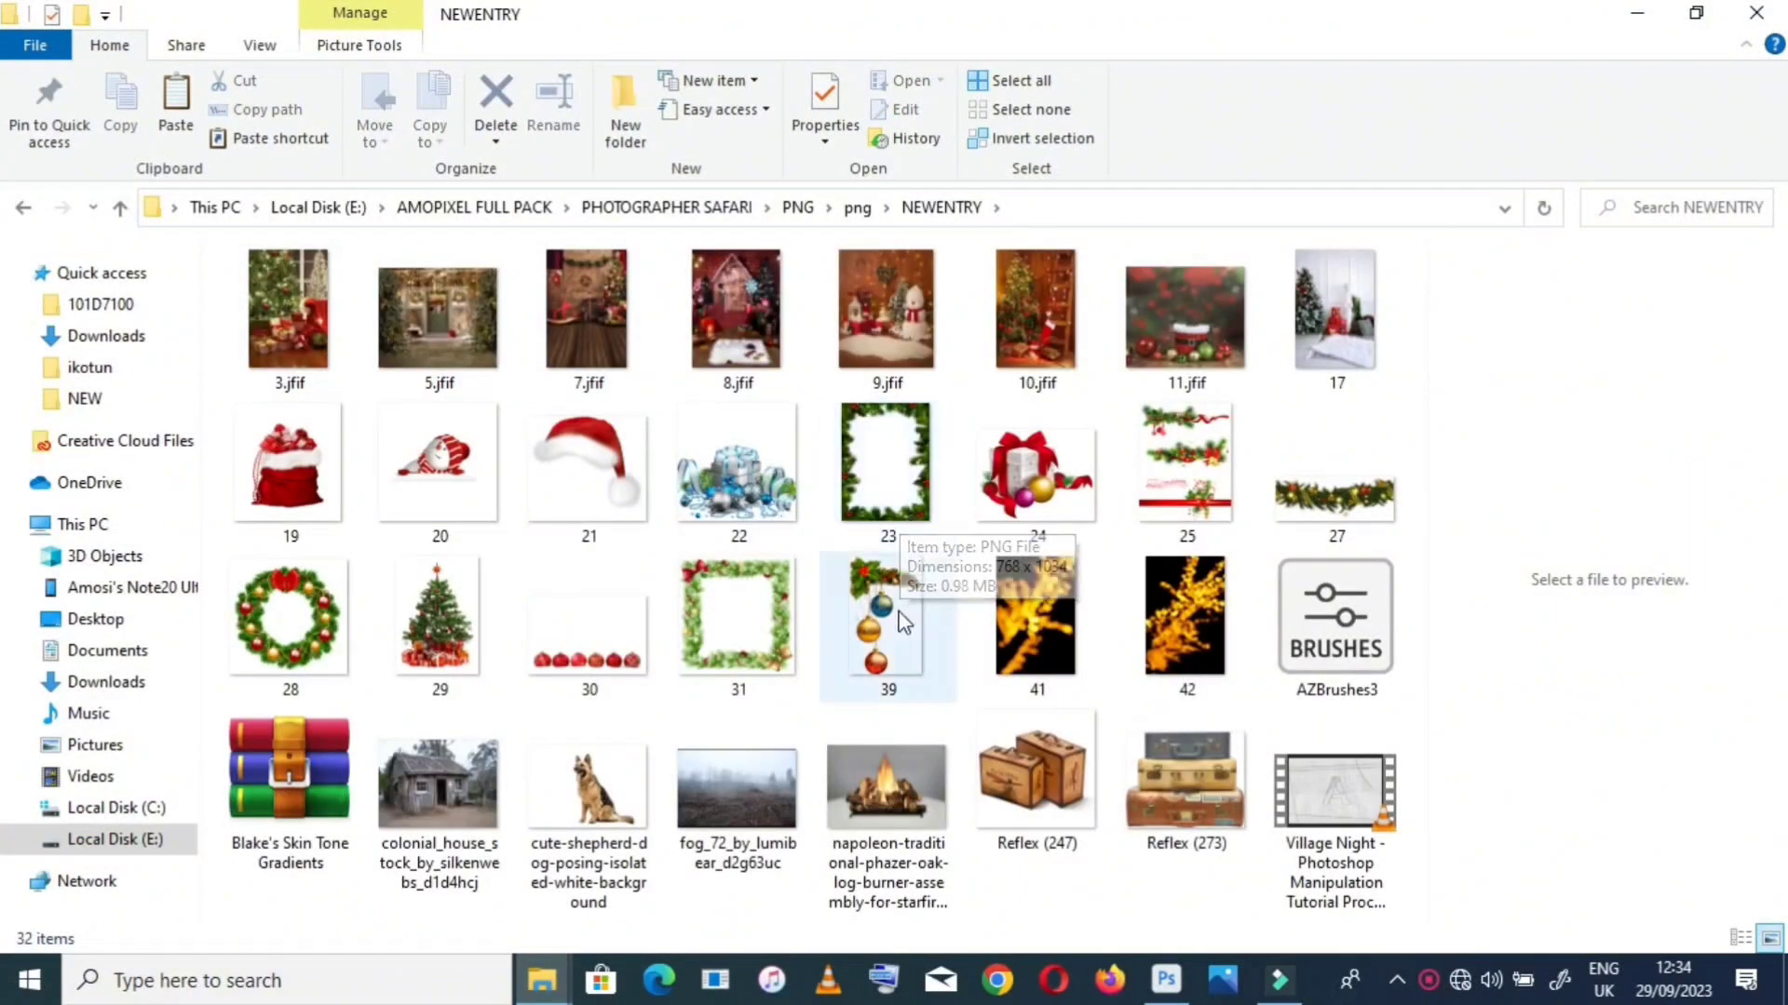
{"action": "left_click", "coordinate": [582, 795]}
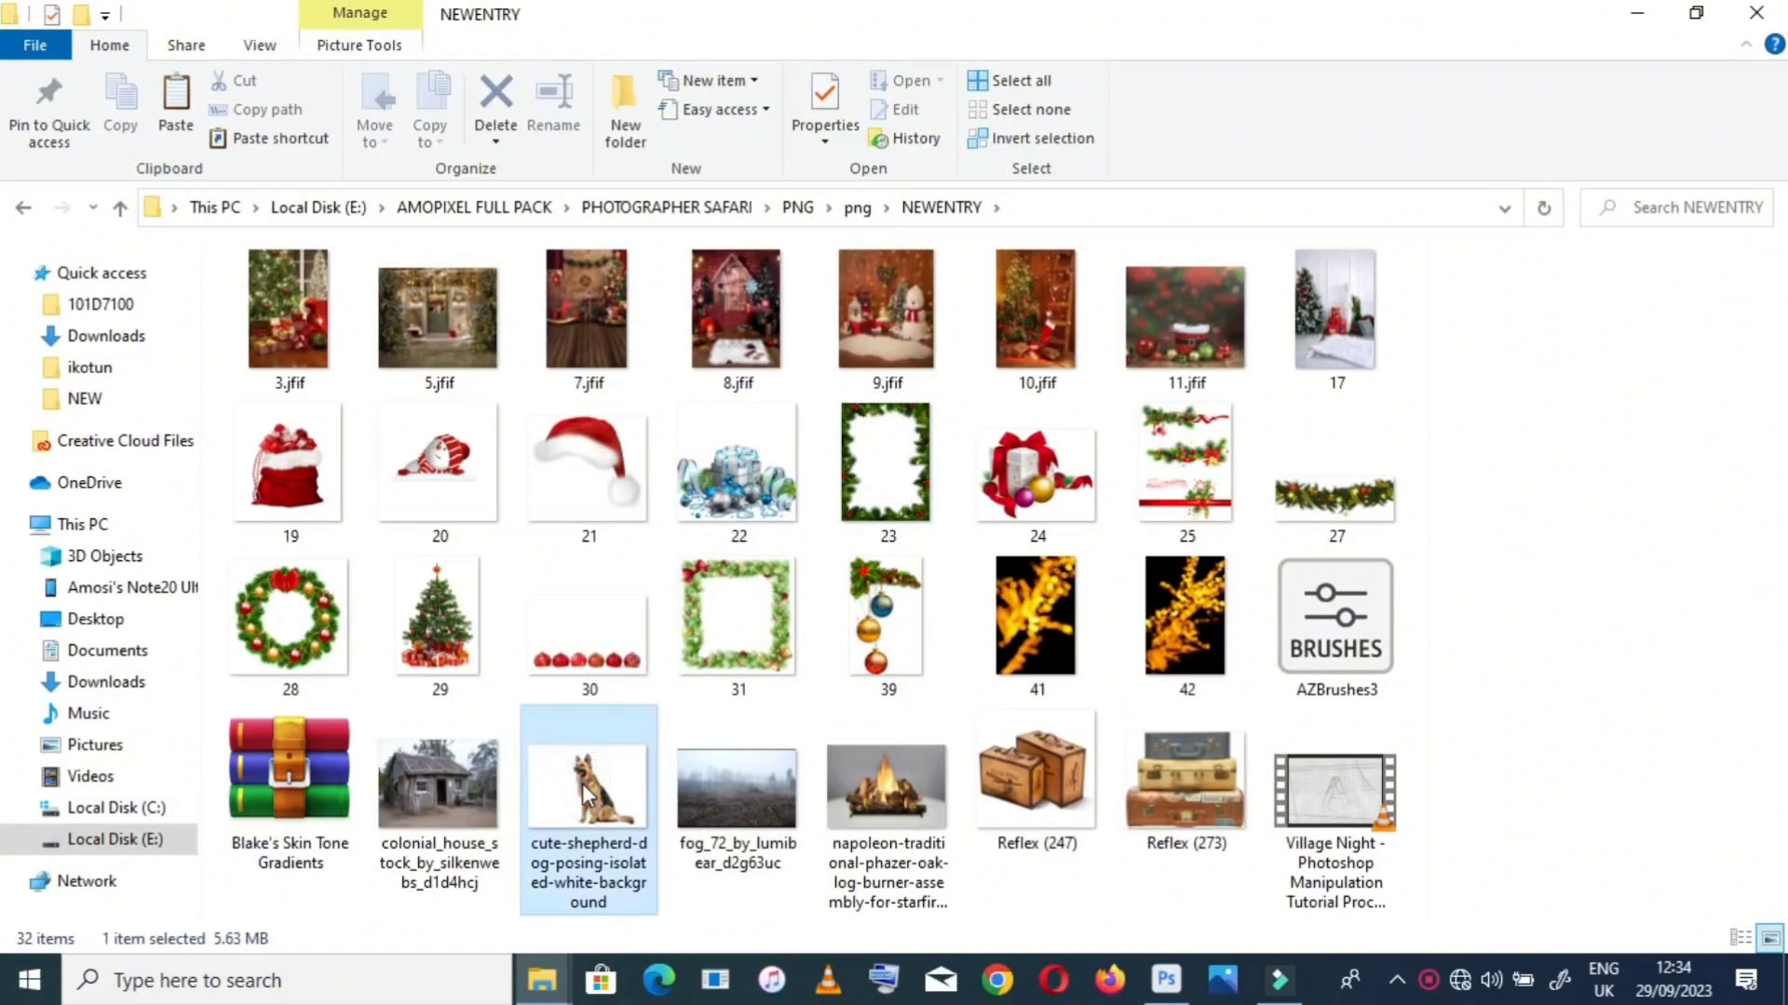
{"action": "left_click_drag", "start_coordinate": [612, 810], "coordinate": [530, 748]}
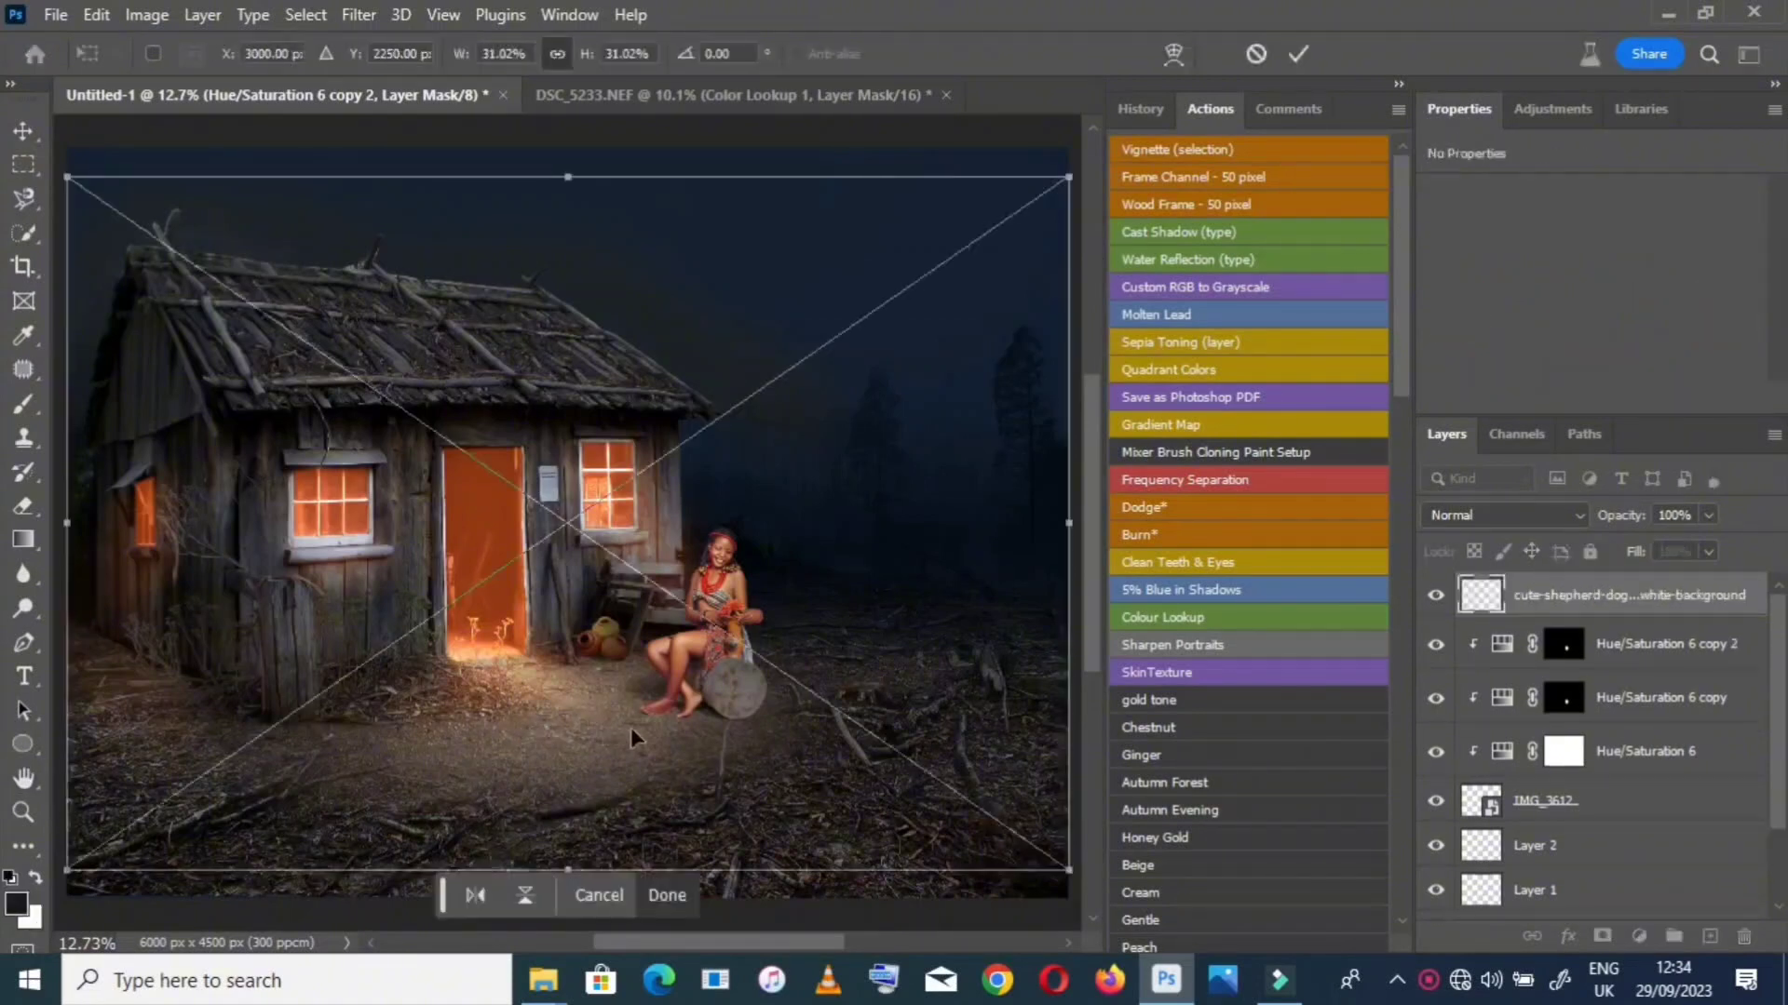
{"action": "mouse_move", "coordinate": [741, 596]}
{"action": "left_mouse_down"}
{"action": "mouse_move", "coordinate": [678, 556]}
{"action": "mouse_move", "coordinate": [731, 573]}
{"action": "left_mouse_up"}
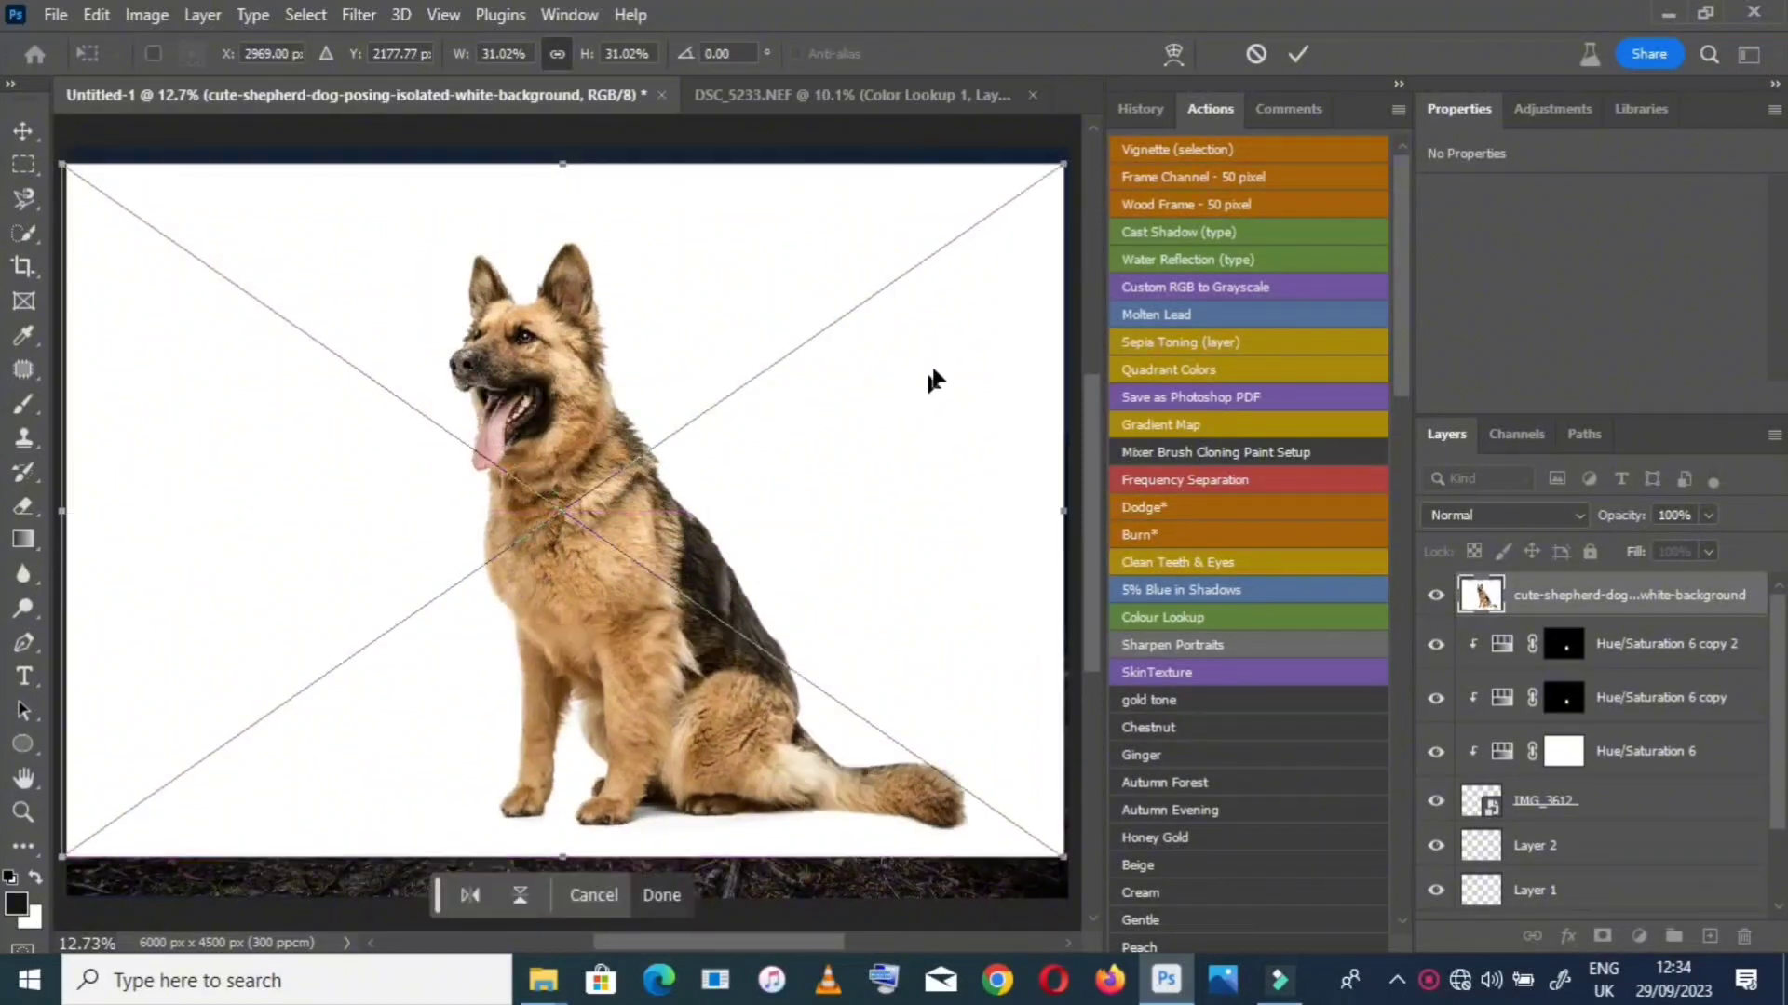
{"action": "left_click_drag", "start_coordinate": [763, 354], "coordinate": [1064, 97]}
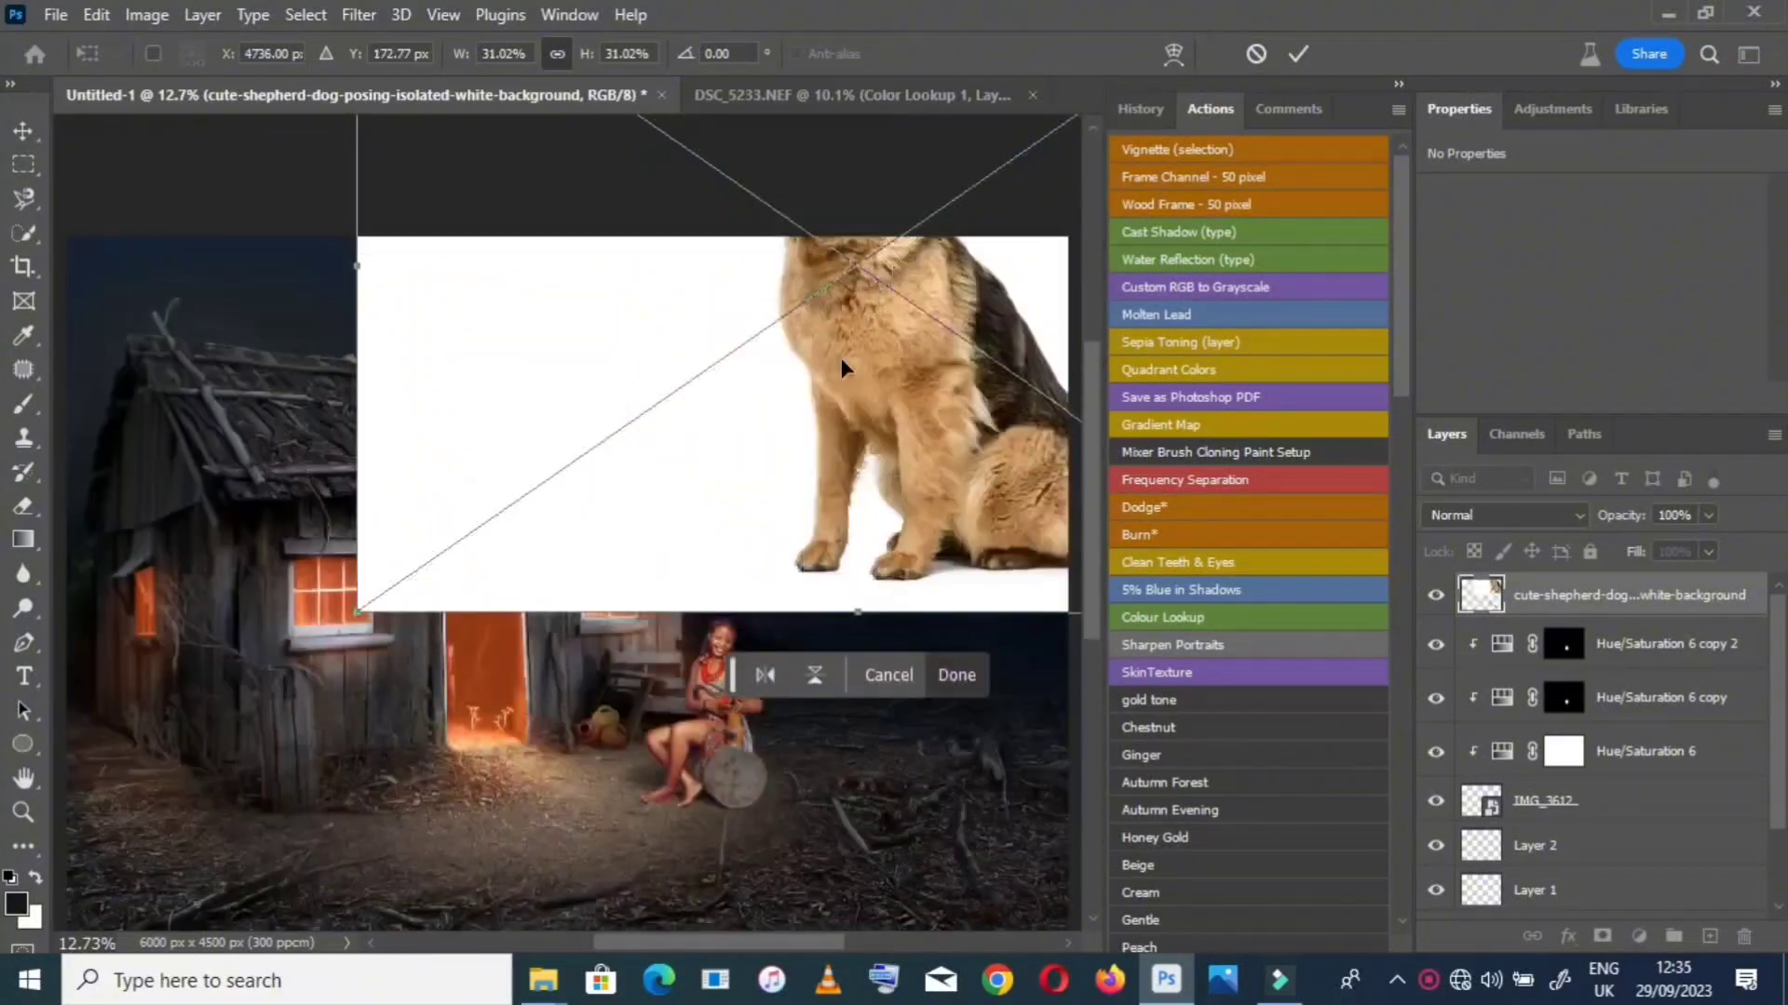
{"action": "left_click_drag", "start_coordinate": [841, 358], "coordinate": [574, 628]}
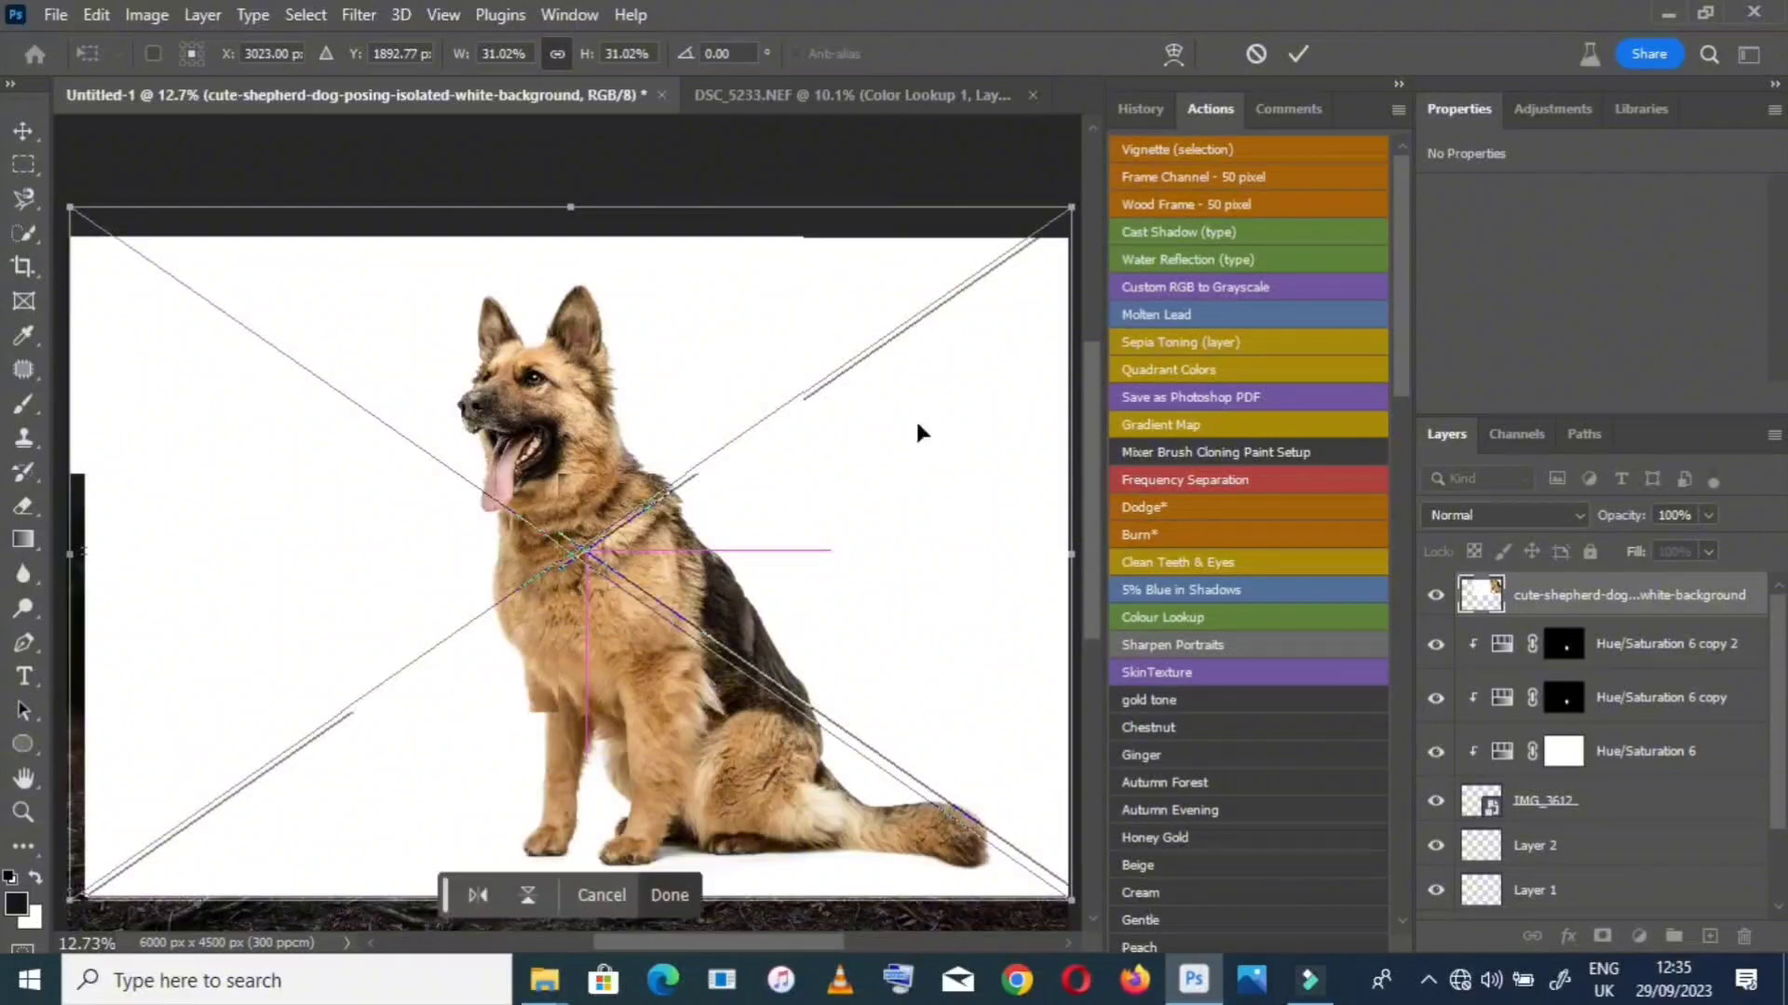
{"action": "left_click", "coordinate": [1302, 54]}
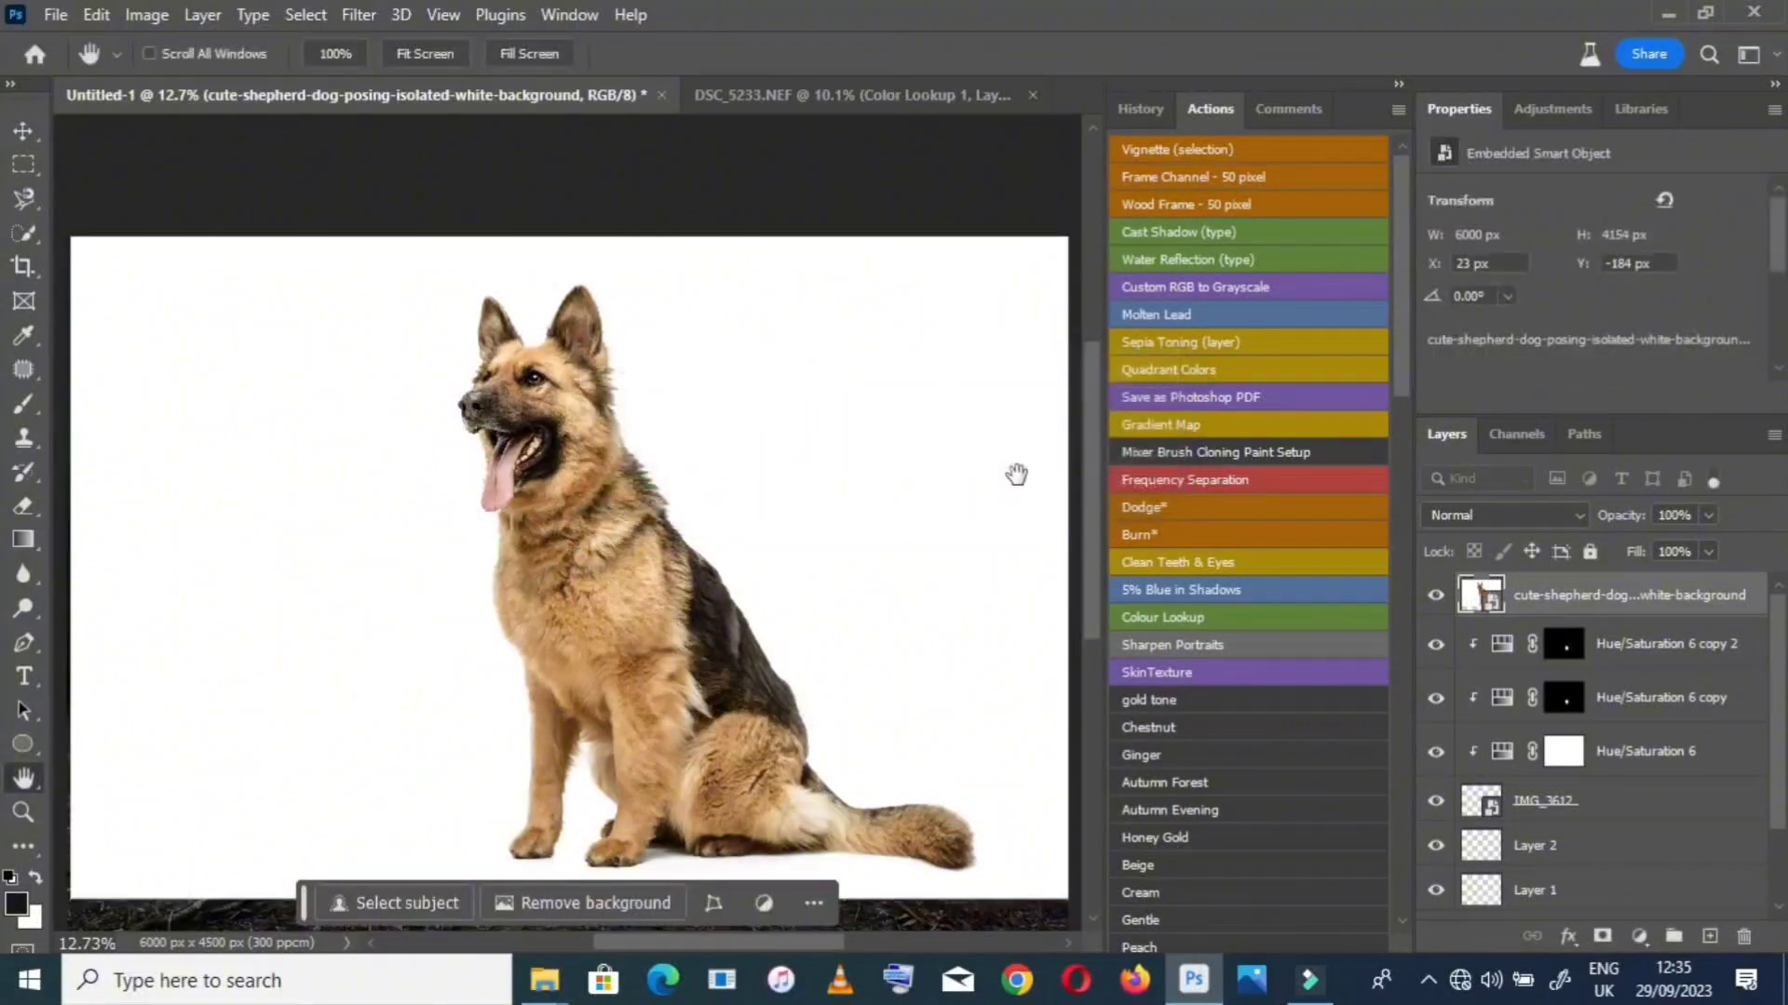
Select the dog automatically as the subject with the Quick Selection tool and open the selection in Select and Mask
{"action": "scroll", "coordinate": [790, 428], "scroll_direction": "down", "scroll_amount": 2}
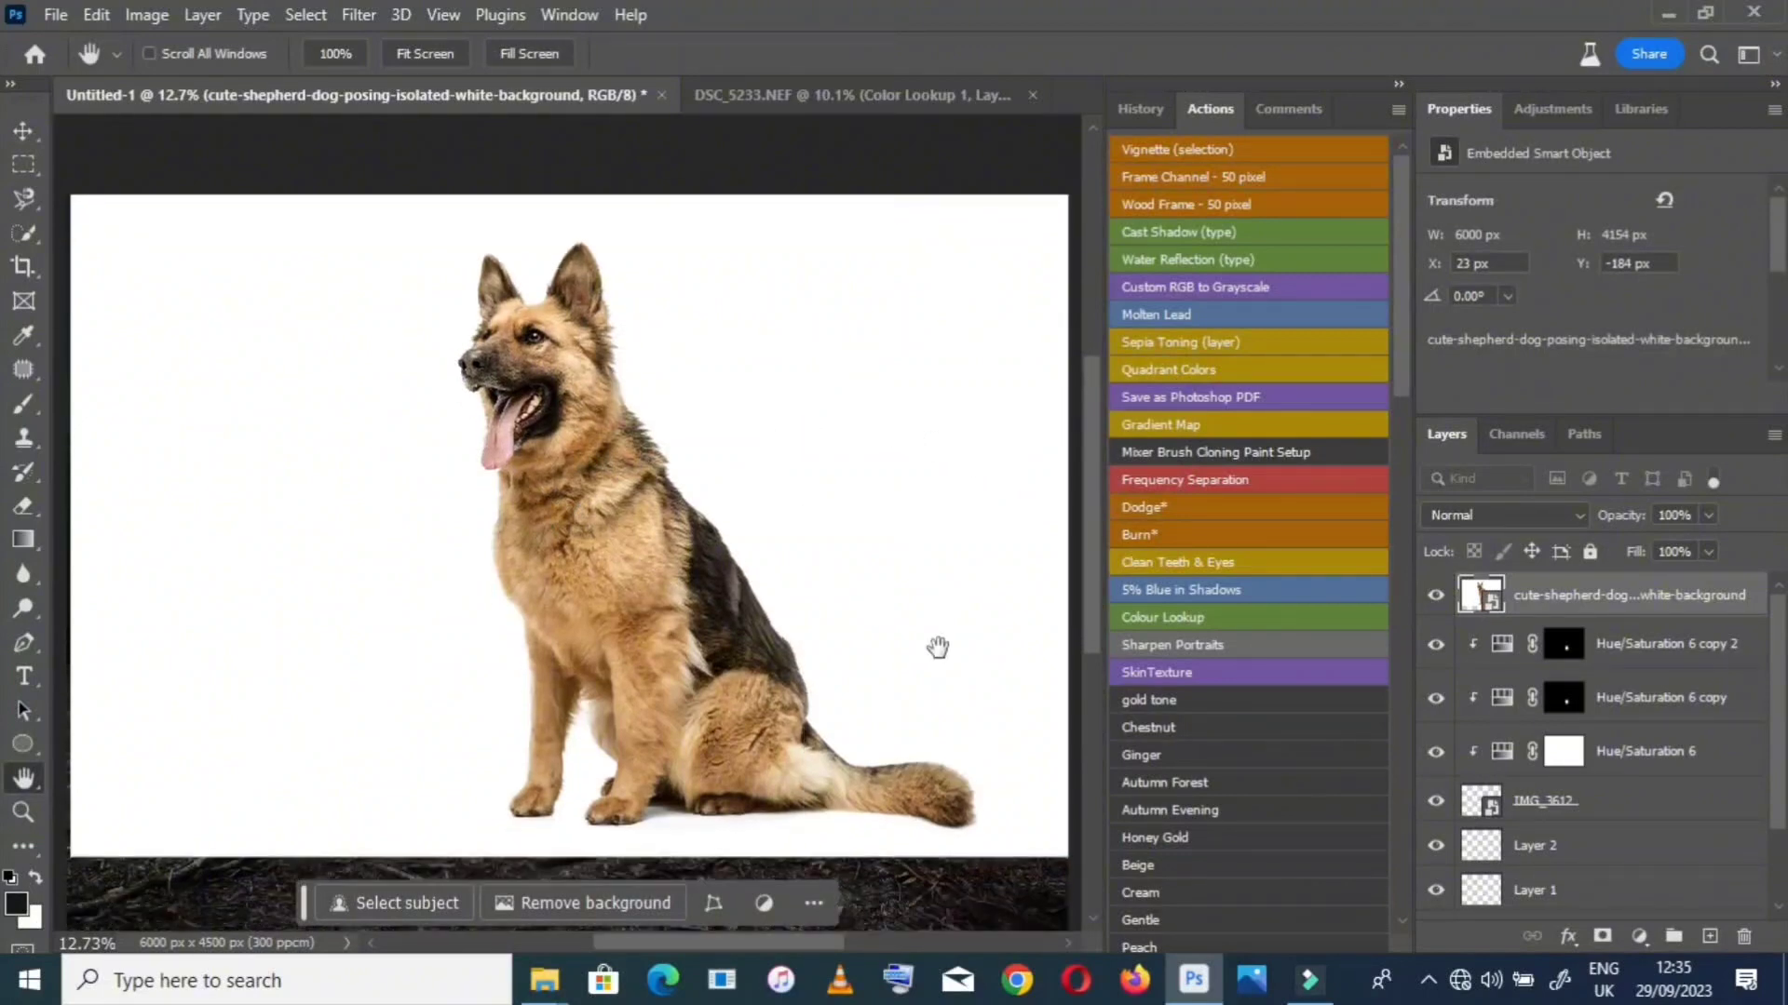
{"action": "left_click", "coordinate": [19, 236]}
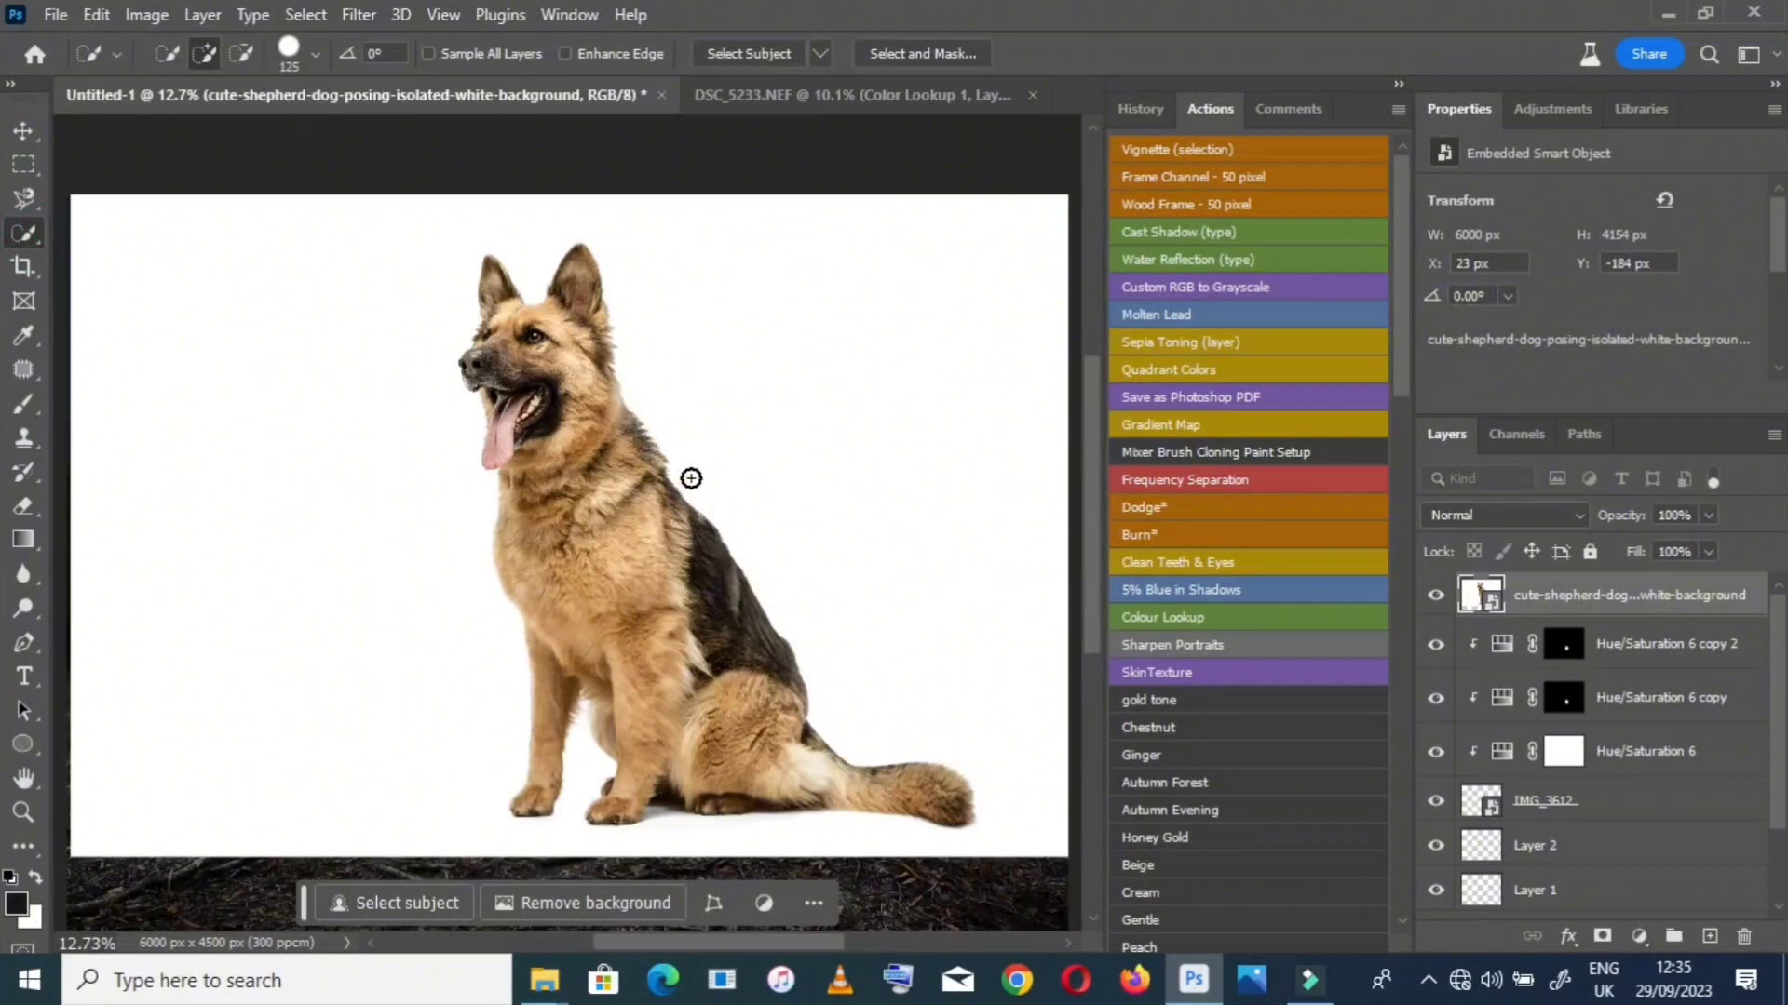
{"action": "left_click", "coordinate": [749, 53]}
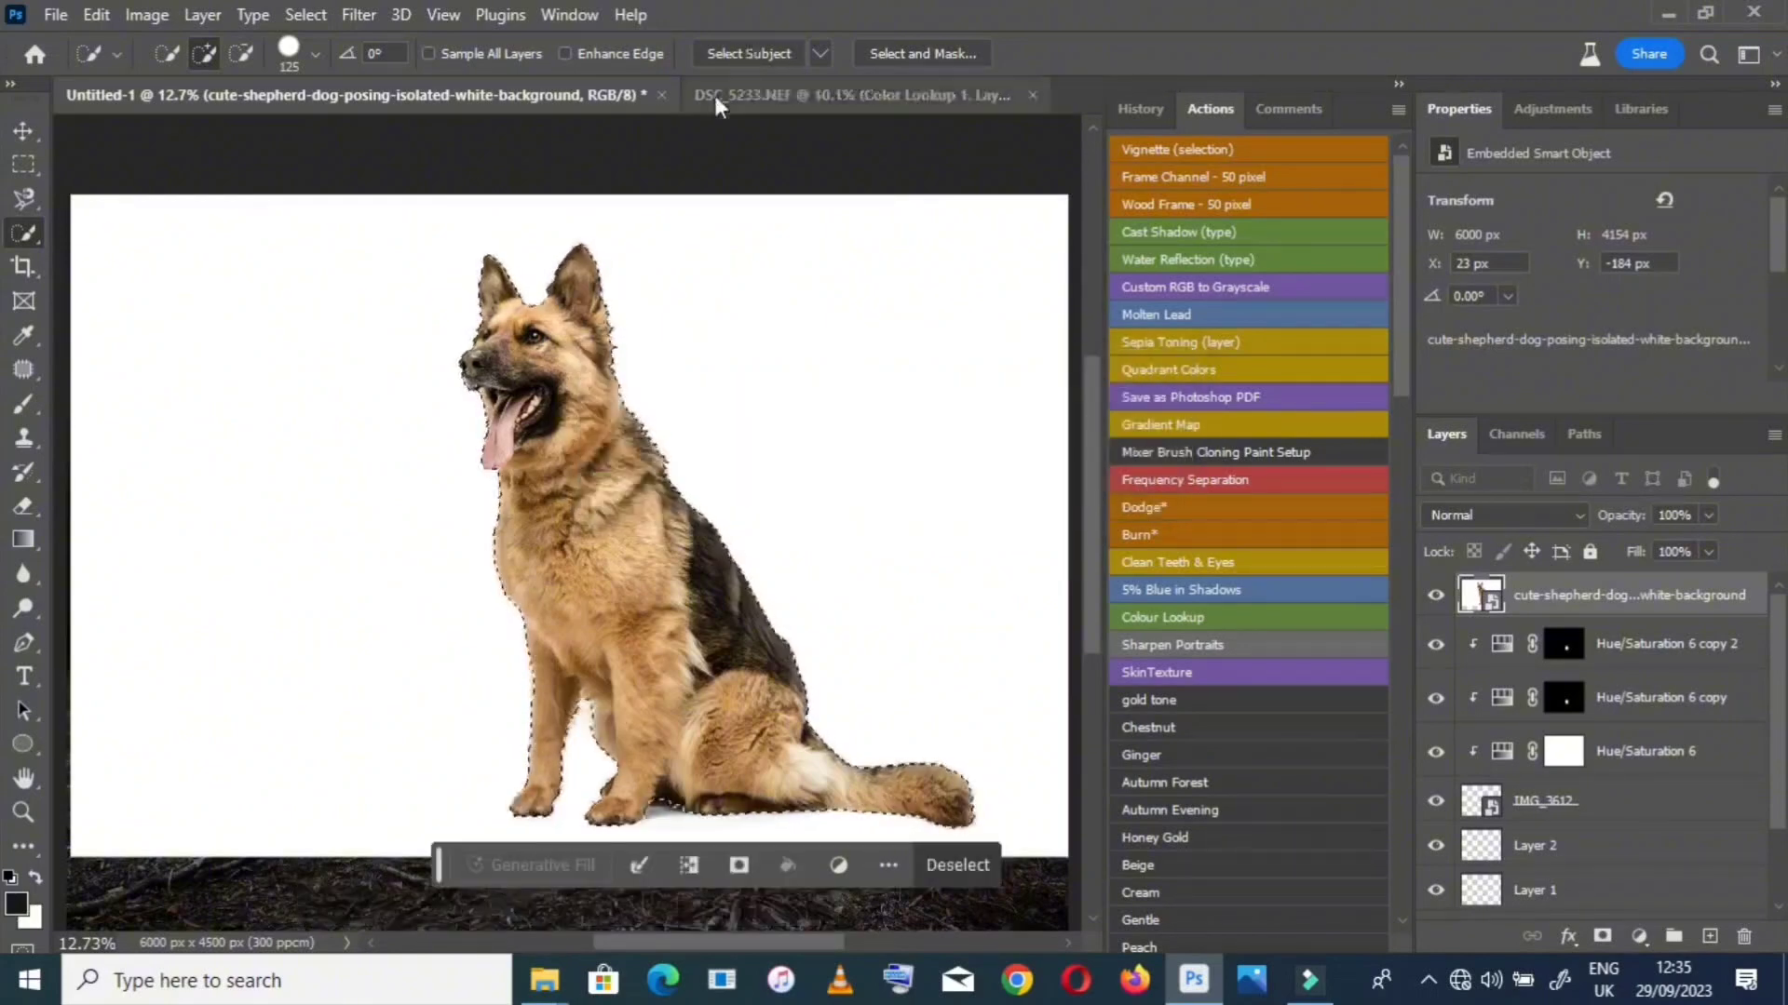
{"action": "left_click", "coordinate": [913, 56]}
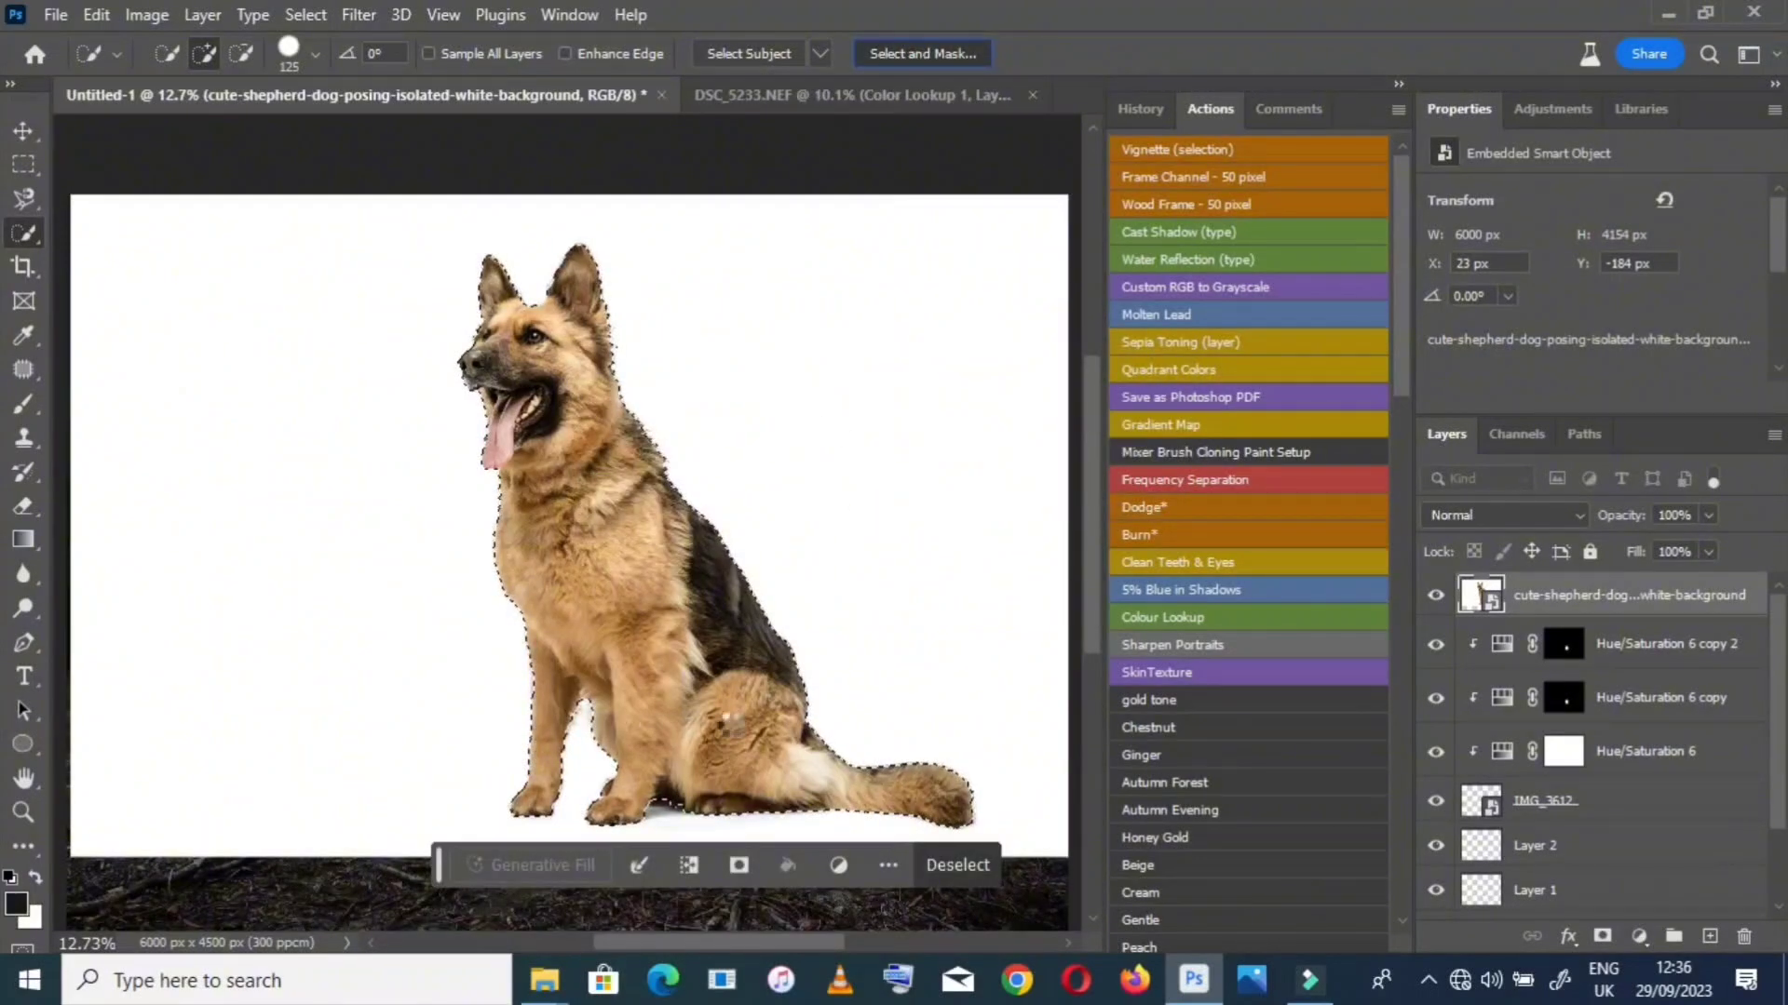
Refine the selection along the dog's fur, legs and tail, and output it as a masked copy of the dog layer
{"action": "left_click", "coordinate": [23, 337]}
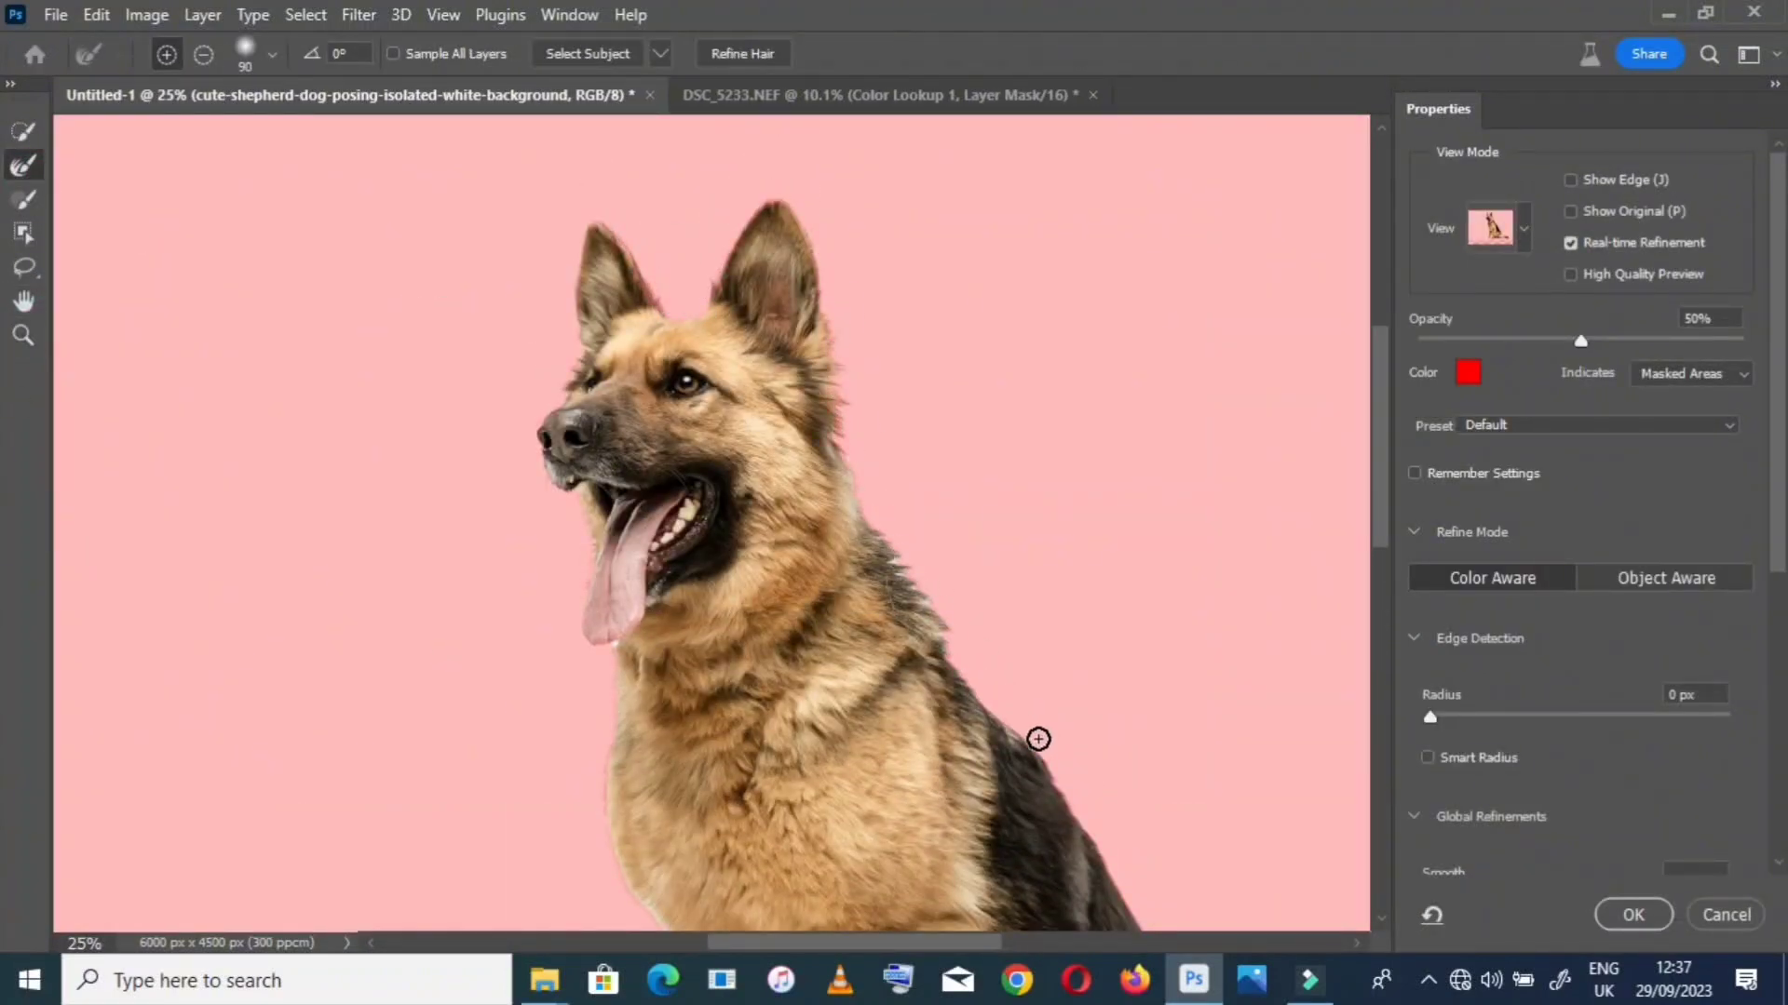
{"action": "scroll", "coordinate": [1016, 475], "scroll_direction": "down", "scroll_amount": 3}
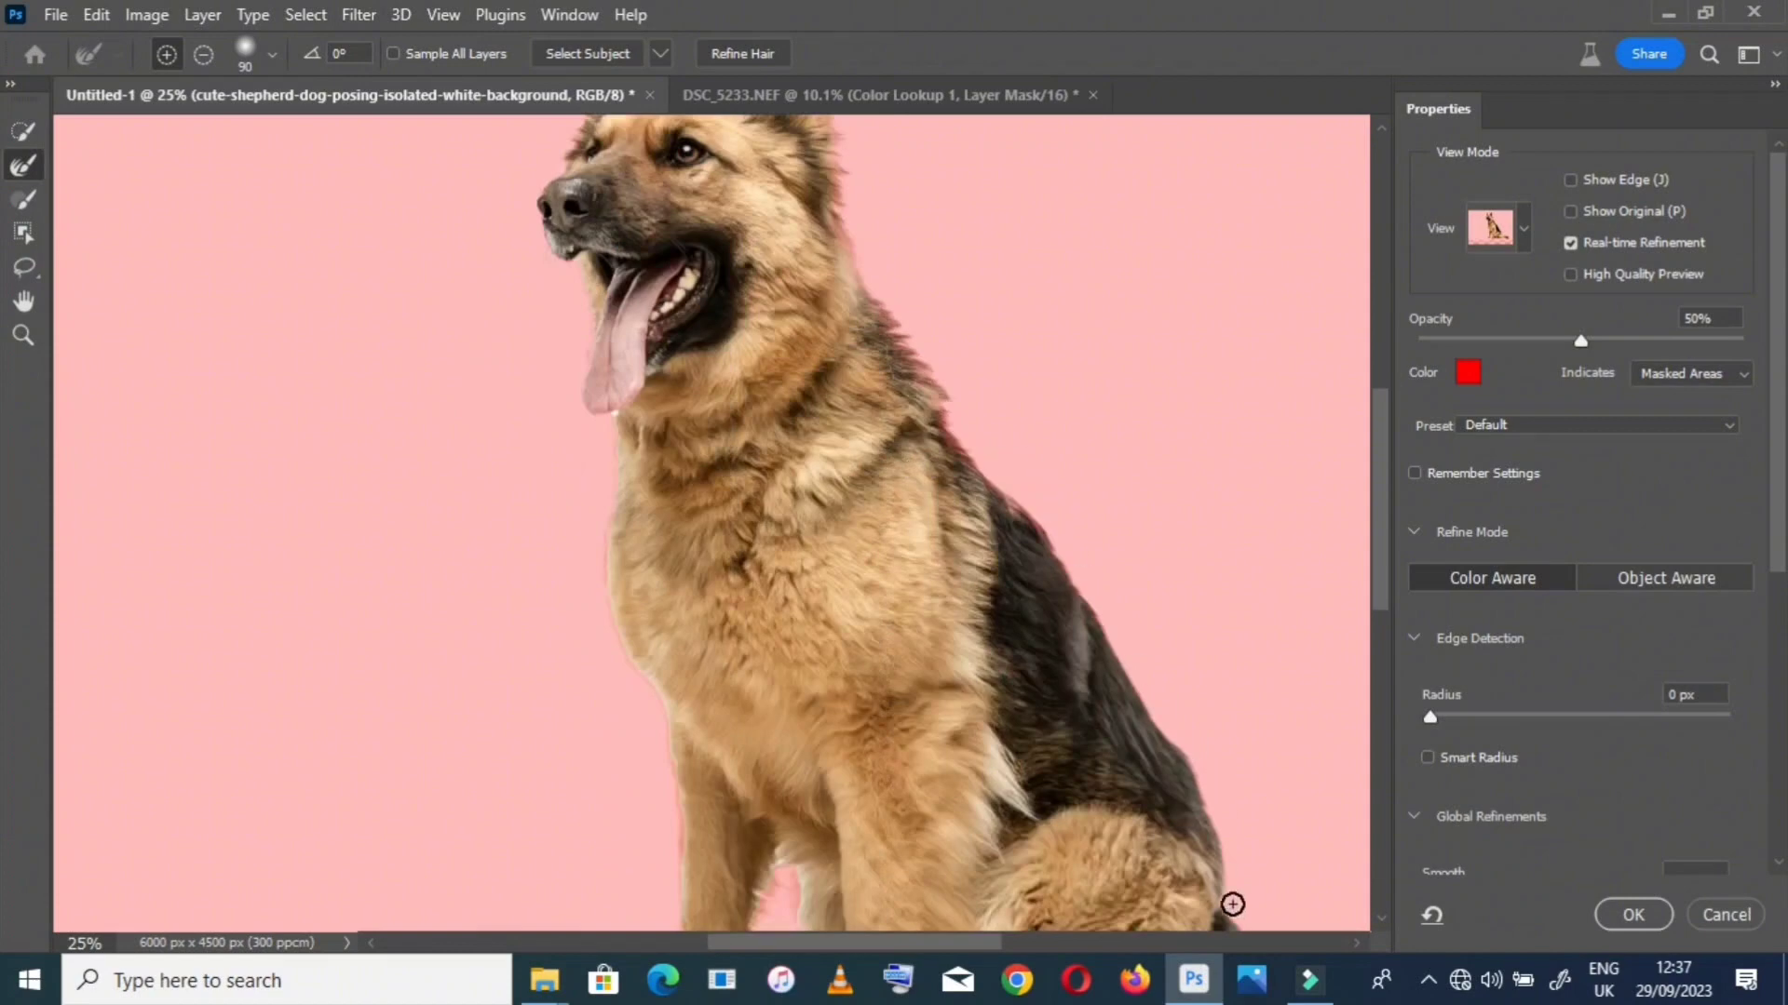
{"action": "scroll", "coordinate": [1027, 437], "scroll_direction": "down", "scroll_amount": 1}
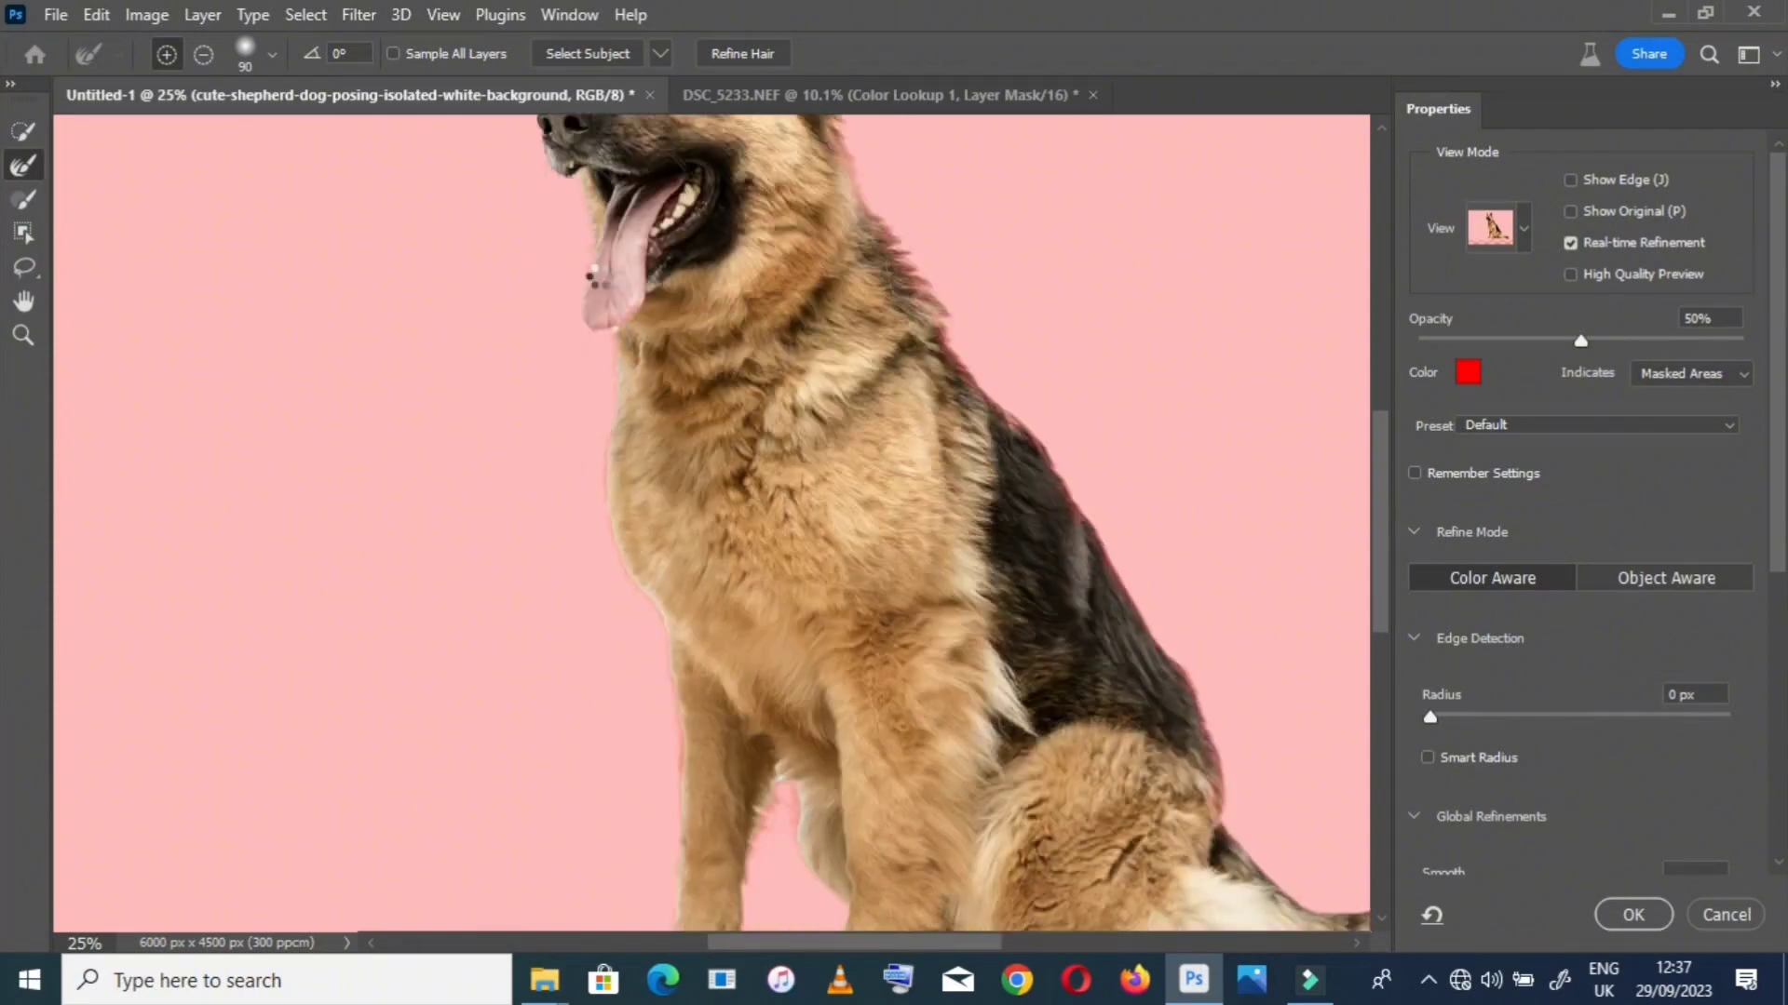
{"action": "scroll", "coordinate": [567, 251], "scroll_direction": "up", "scroll_amount": 1}
{"action": "scroll", "coordinate": [850, 359], "scroll_direction": "down", "scroll_amount": 1}
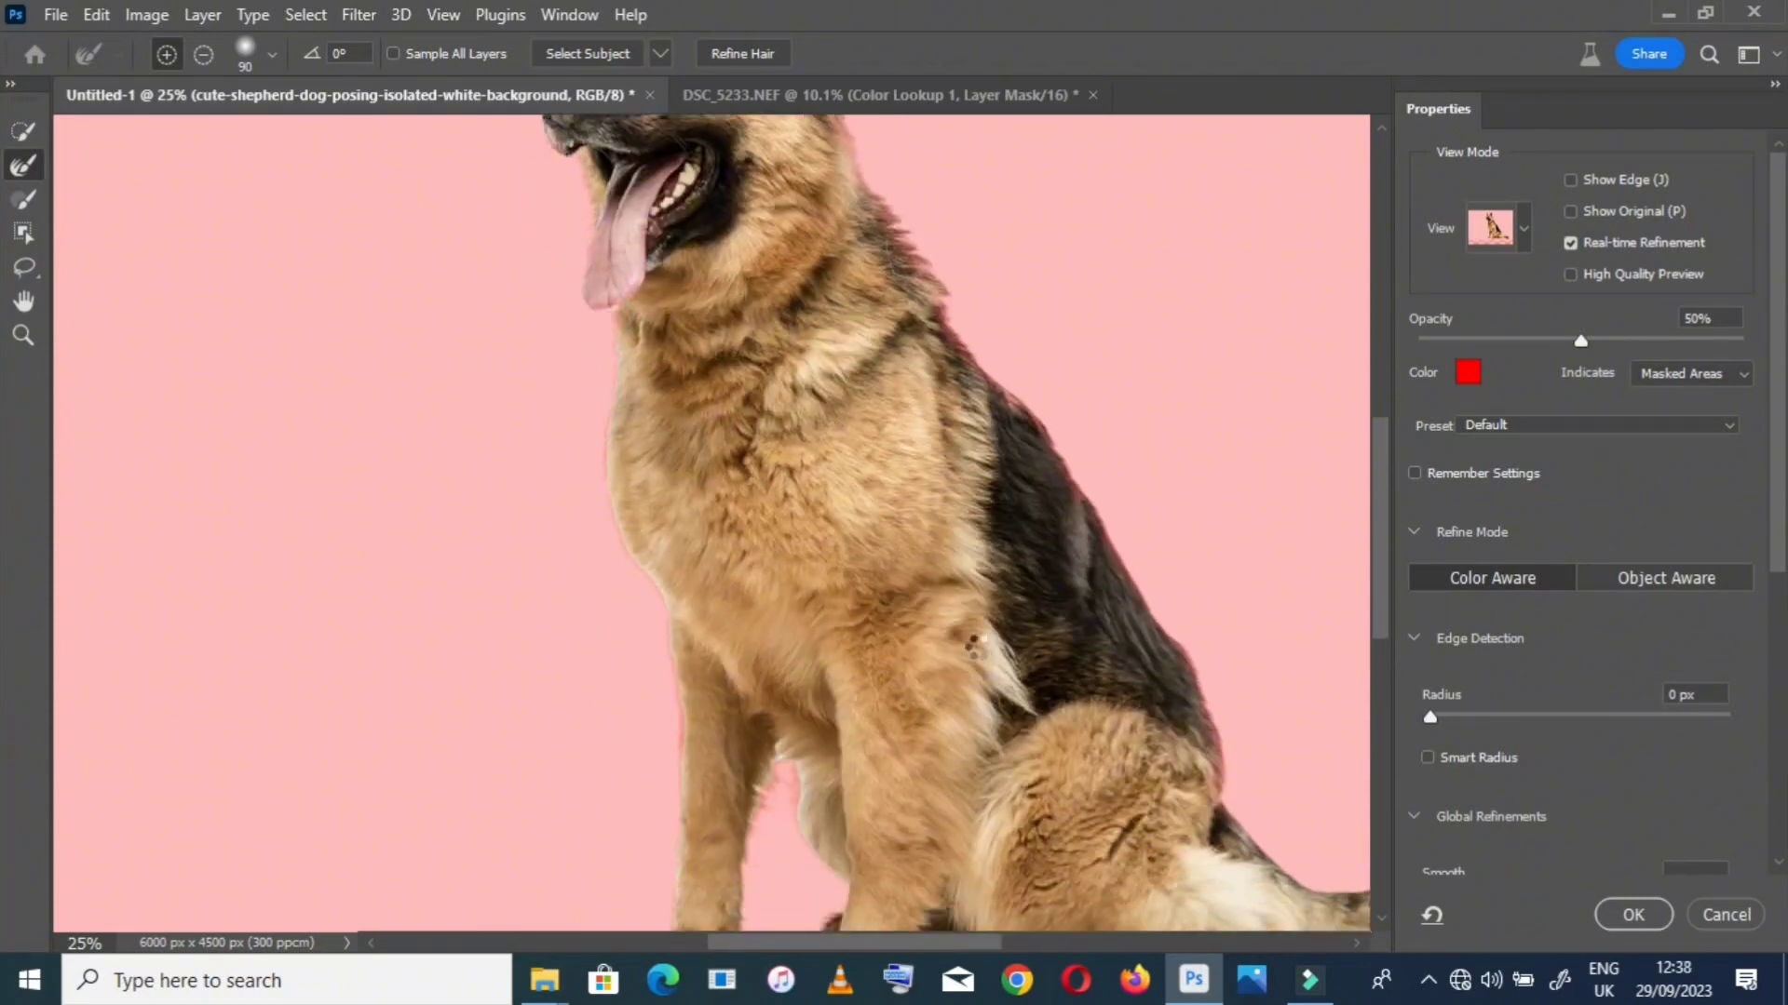
{"action": "scroll", "coordinate": [973, 642], "scroll_direction": "down", "scroll_amount": 3}
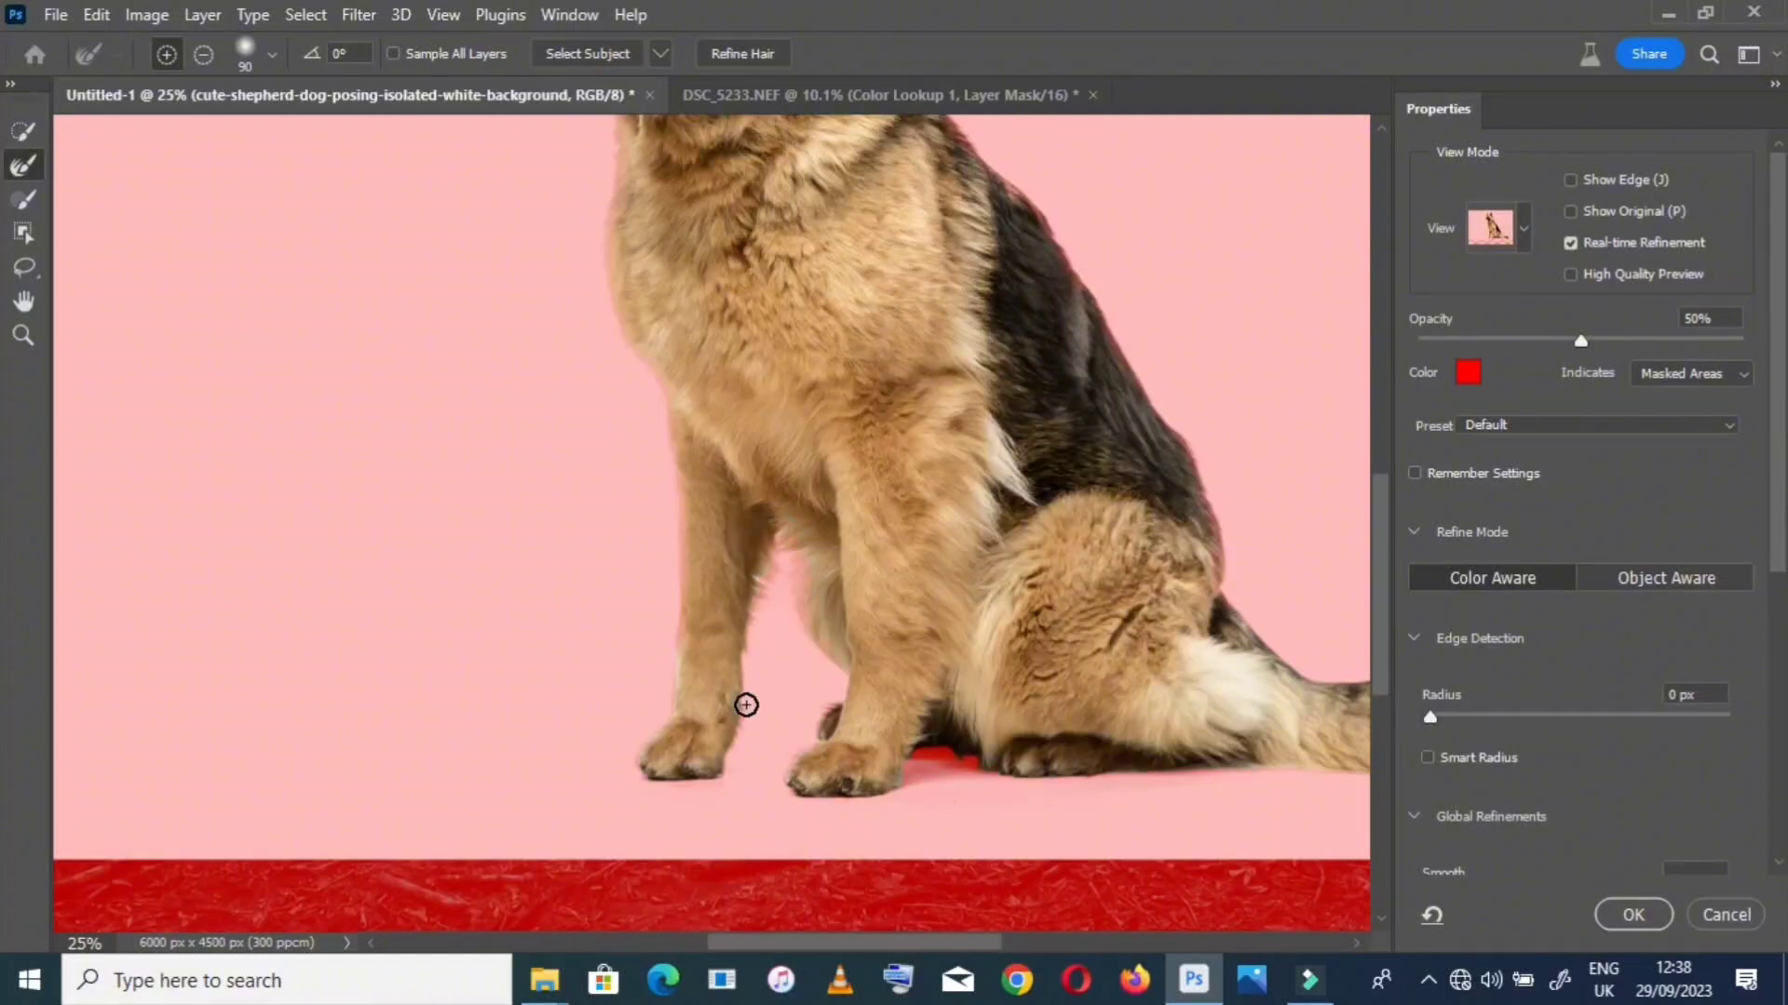
{"action": "scroll", "coordinate": [1077, 806], "scroll_direction": "right", "scroll_amount": 3}
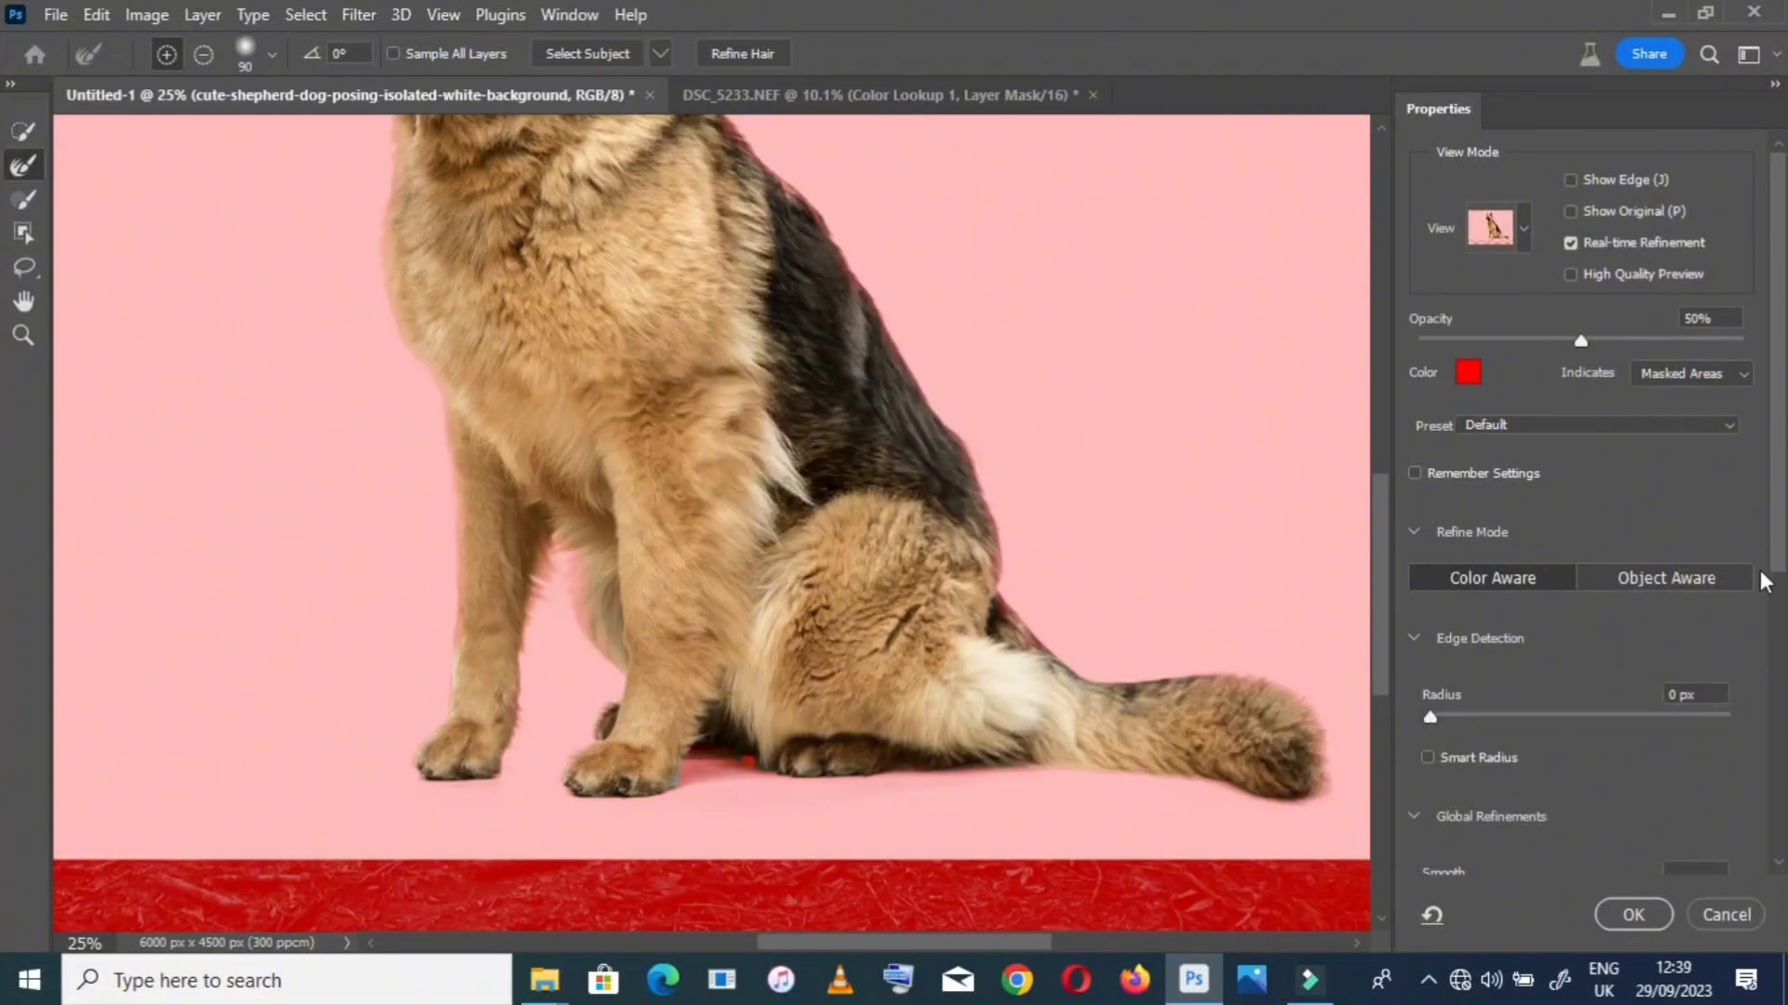
{"action": "scroll", "coordinate": [1765, 582], "scroll_direction": "down", "scroll_amount": 5}
{"action": "left_click", "coordinate": [1633, 915]}
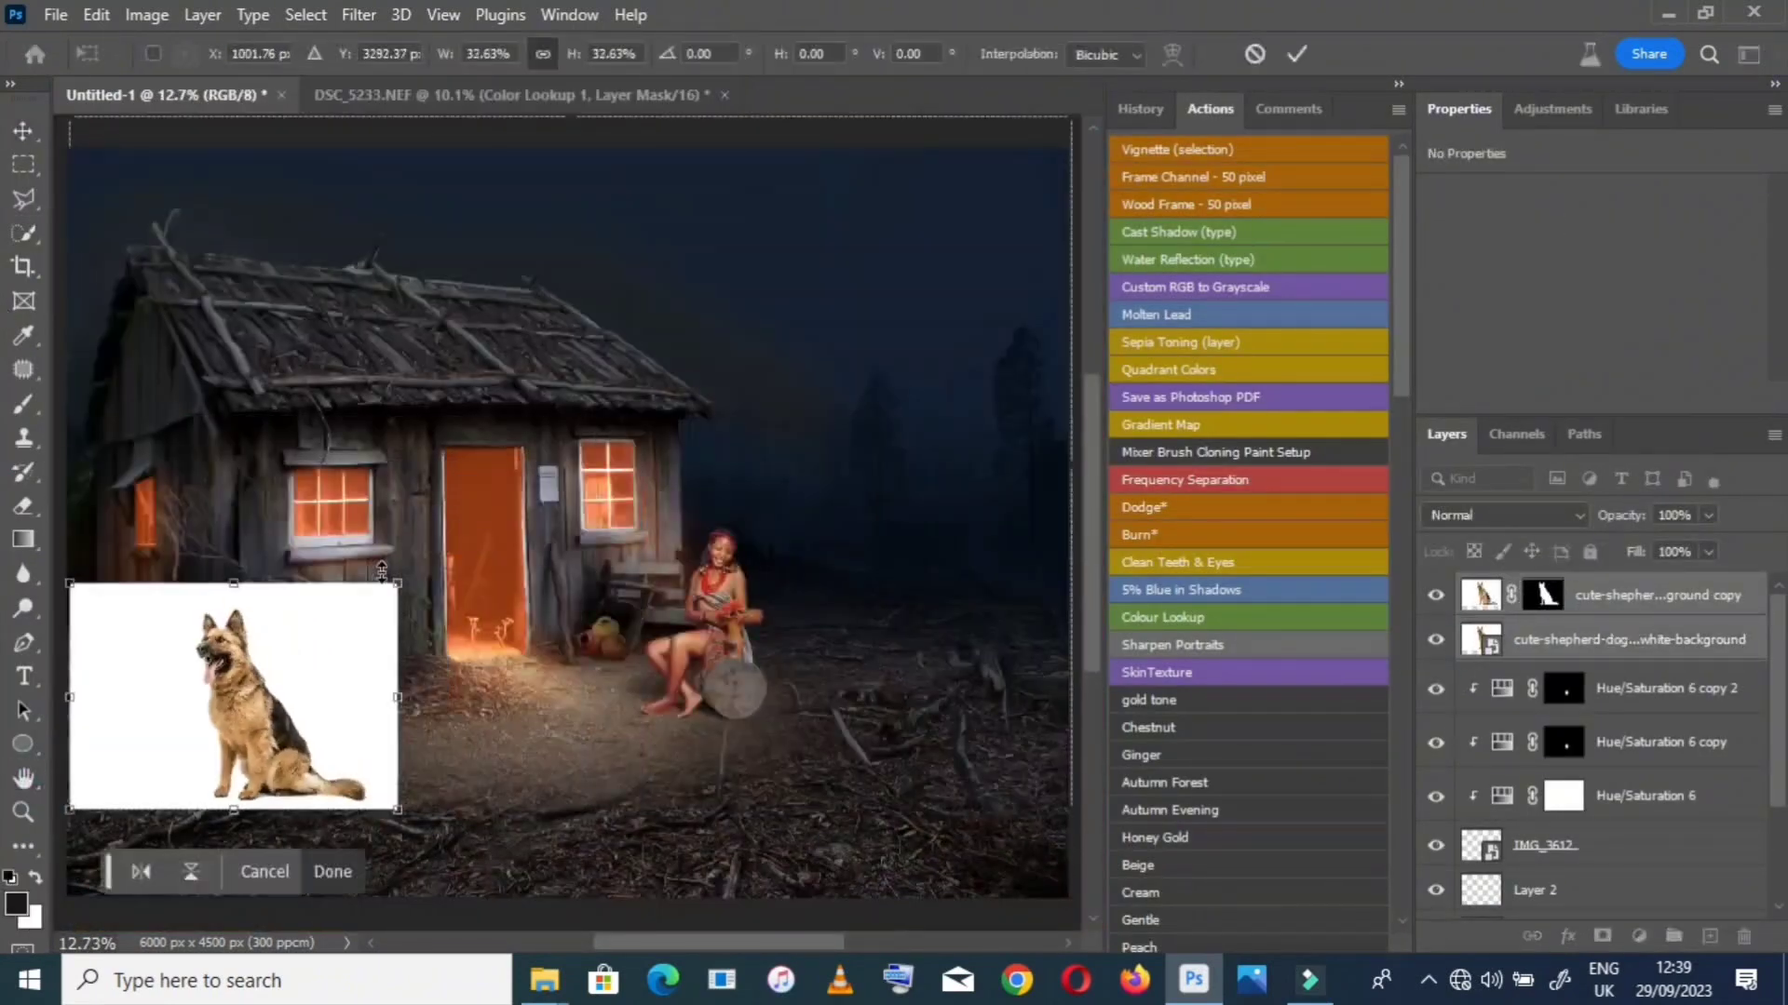
Hide the original white-background dog layer and scale the dog to 65.91%, placing it on the ground in front of the cabin
{"action": "key", "text": "Return"}
{"action": "left_click", "coordinate": [1435, 639]}
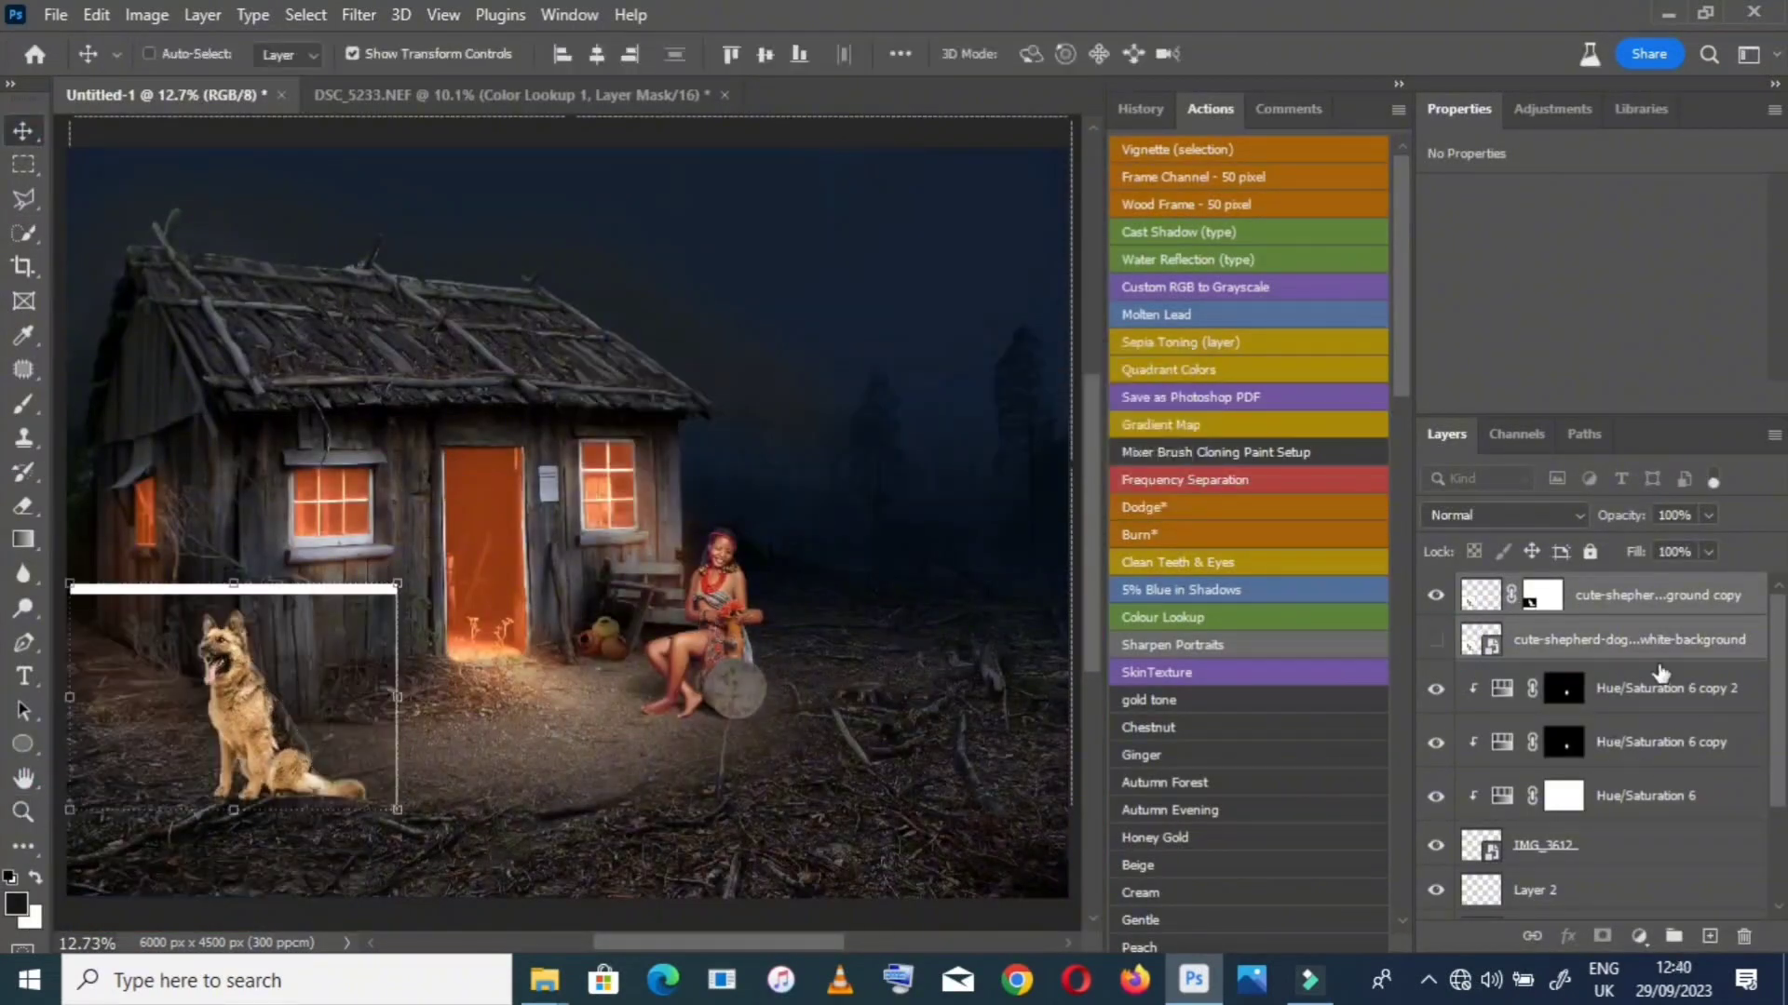
{"action": "key", "text": "ctrl+t"}
{"action": "left_click_drag", "start_coordinate": [276, 667], "coordinate": [478, 631]}
{"action": "left_click_drag", "start_coordinate": [600, 659], "coordinate": [489, 659]}
{"action": "left_click_drag", "start_coordinate": [419, 686], "coordinate": [465, 721]}
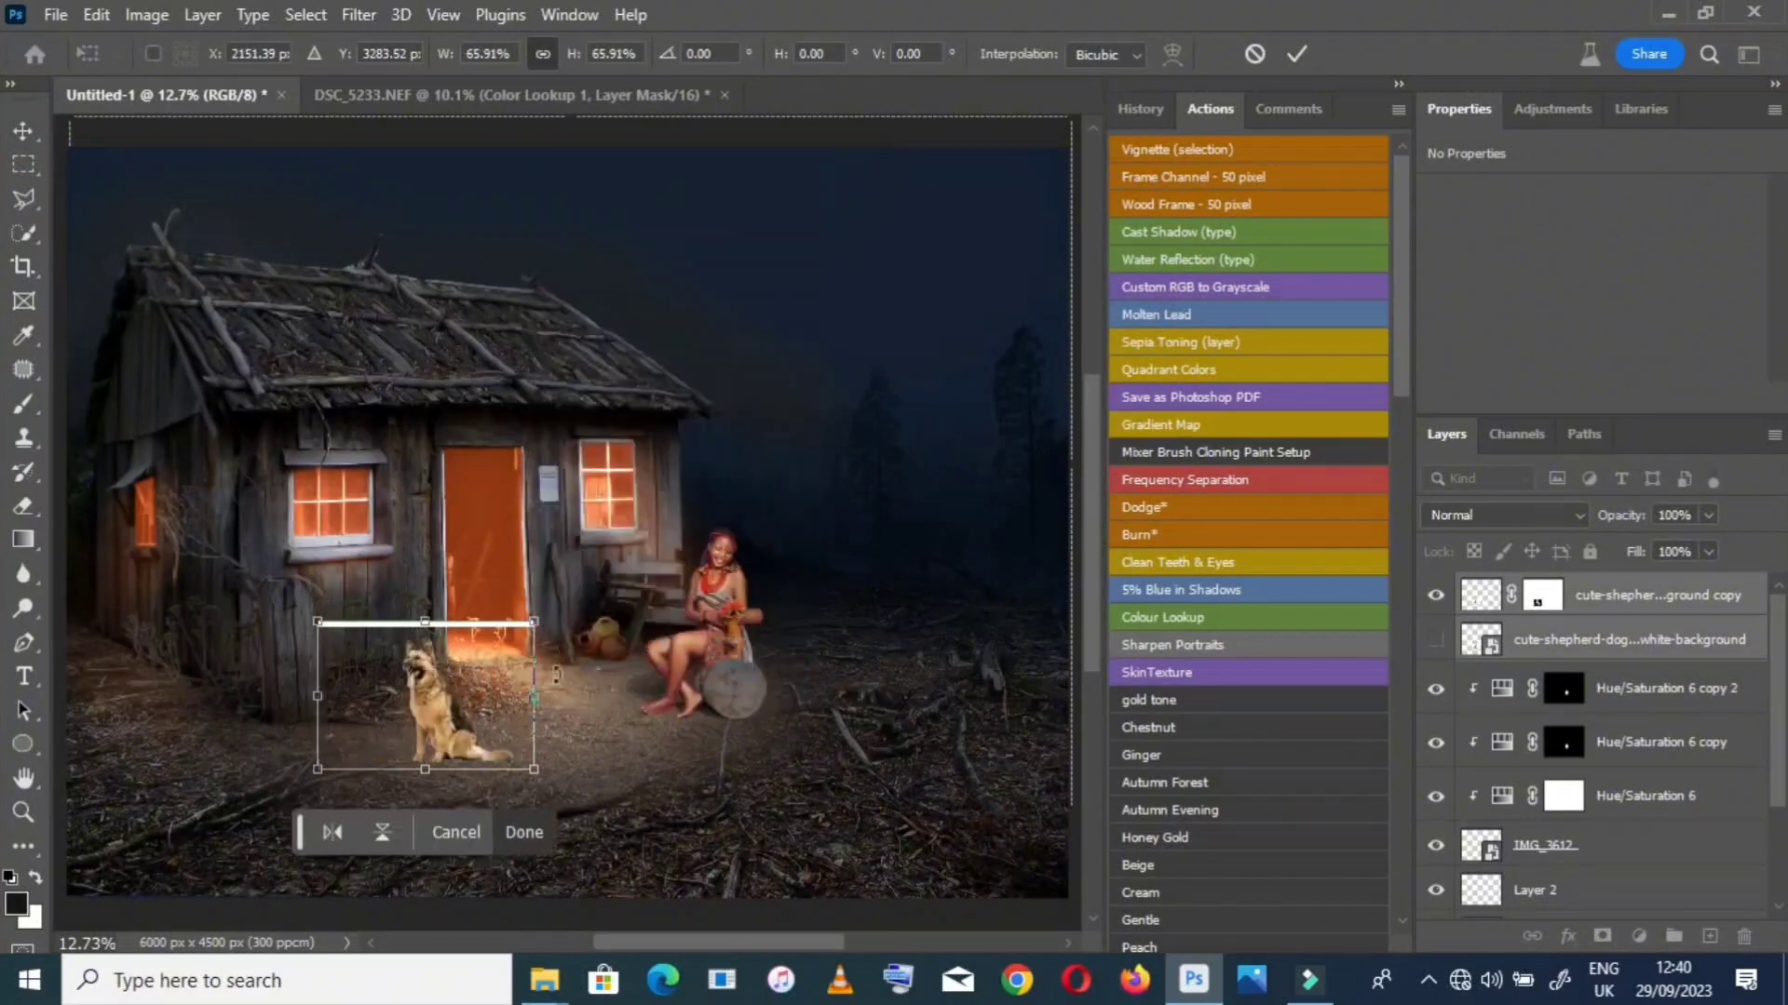
{"action": "key", "text": "z"}
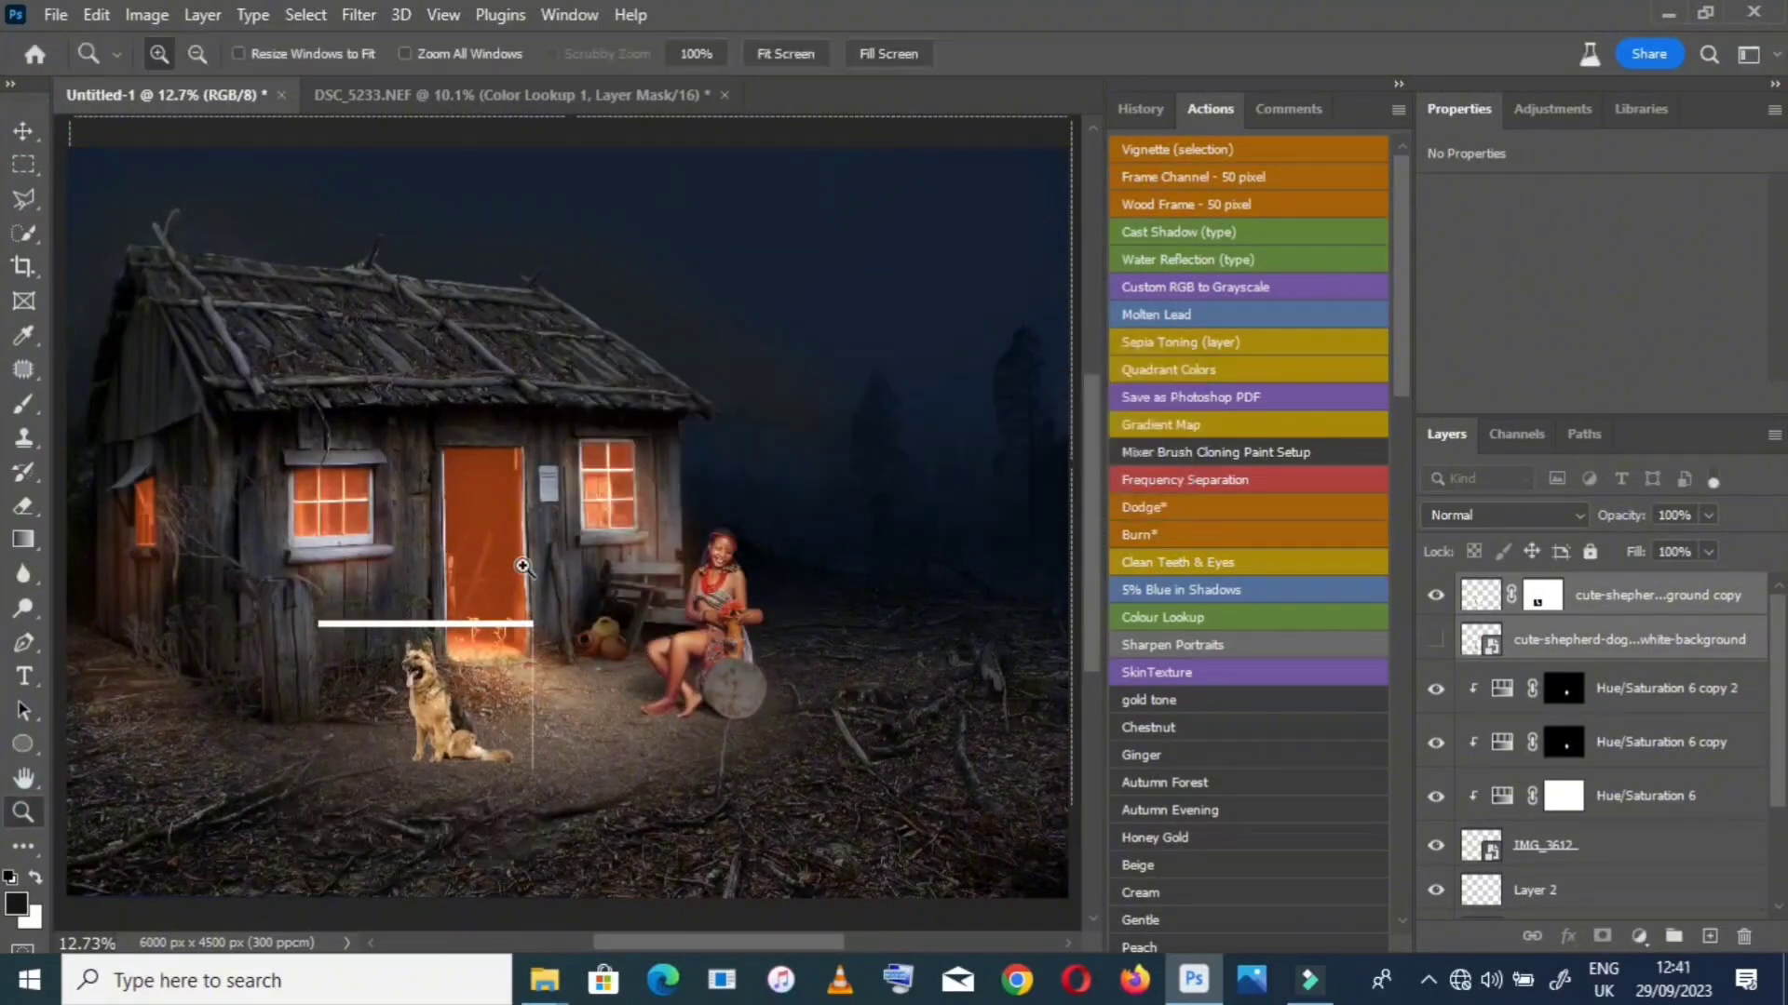
Outline the leftover white strip above and beside the dog on the copy's layer mask with the Polygonal Lasso
{"action": "left_click", "coordinate": [23, 199]}
{"action": "left_click", "coordinate": [1542, 595]}
{"action": "left_click", "coordinate": [525, 782]}
{"action": "left_click", "coordinate": [308, 605]}
{"action": "left_click", "coordinate": [301, 650]}
{"action": "left_click", "coordinate": [396, 635]}
{"action": "left_click", "coordinate": [523, 634]}
{"action": "left_click", "coordinate": [523, 782]}
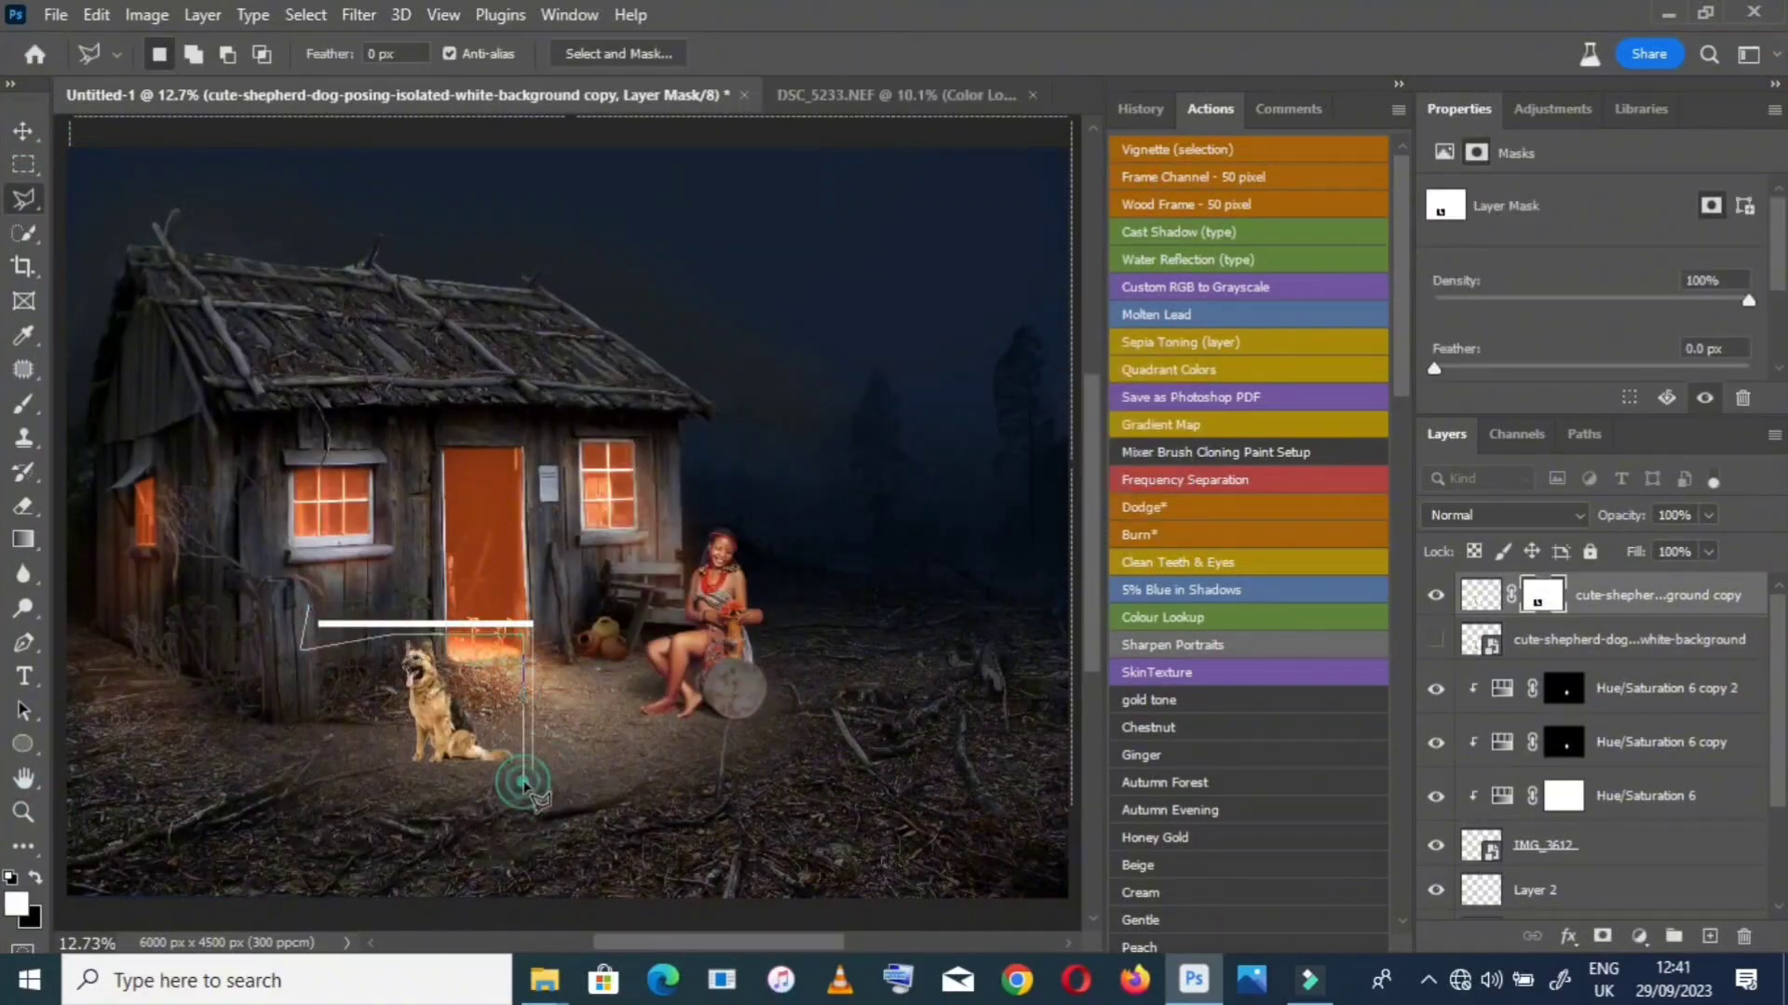
{"action": "left_click", "coordinate": [308, 605]}
Fill the outlined strip with black on the dog copy's mask and deselect it
{"action": "right_click", "coordinate": [351, 564]}
{"action": "left_click", "coordinate": [774, 399]}
{"action": "key", "text": "ctrl+BackSpace"}
{"action": "right_click", "coordinate": [690, 433]}
{"action": "left_click", "coordinate": [738, 453]}
Flip both dog layers horizontally so the dog faces the woman, and position the dog in front of the cabin doorway
{"action": "key", "text": "z"}
{"action": "left_click", "coordinate": [448, 742]}
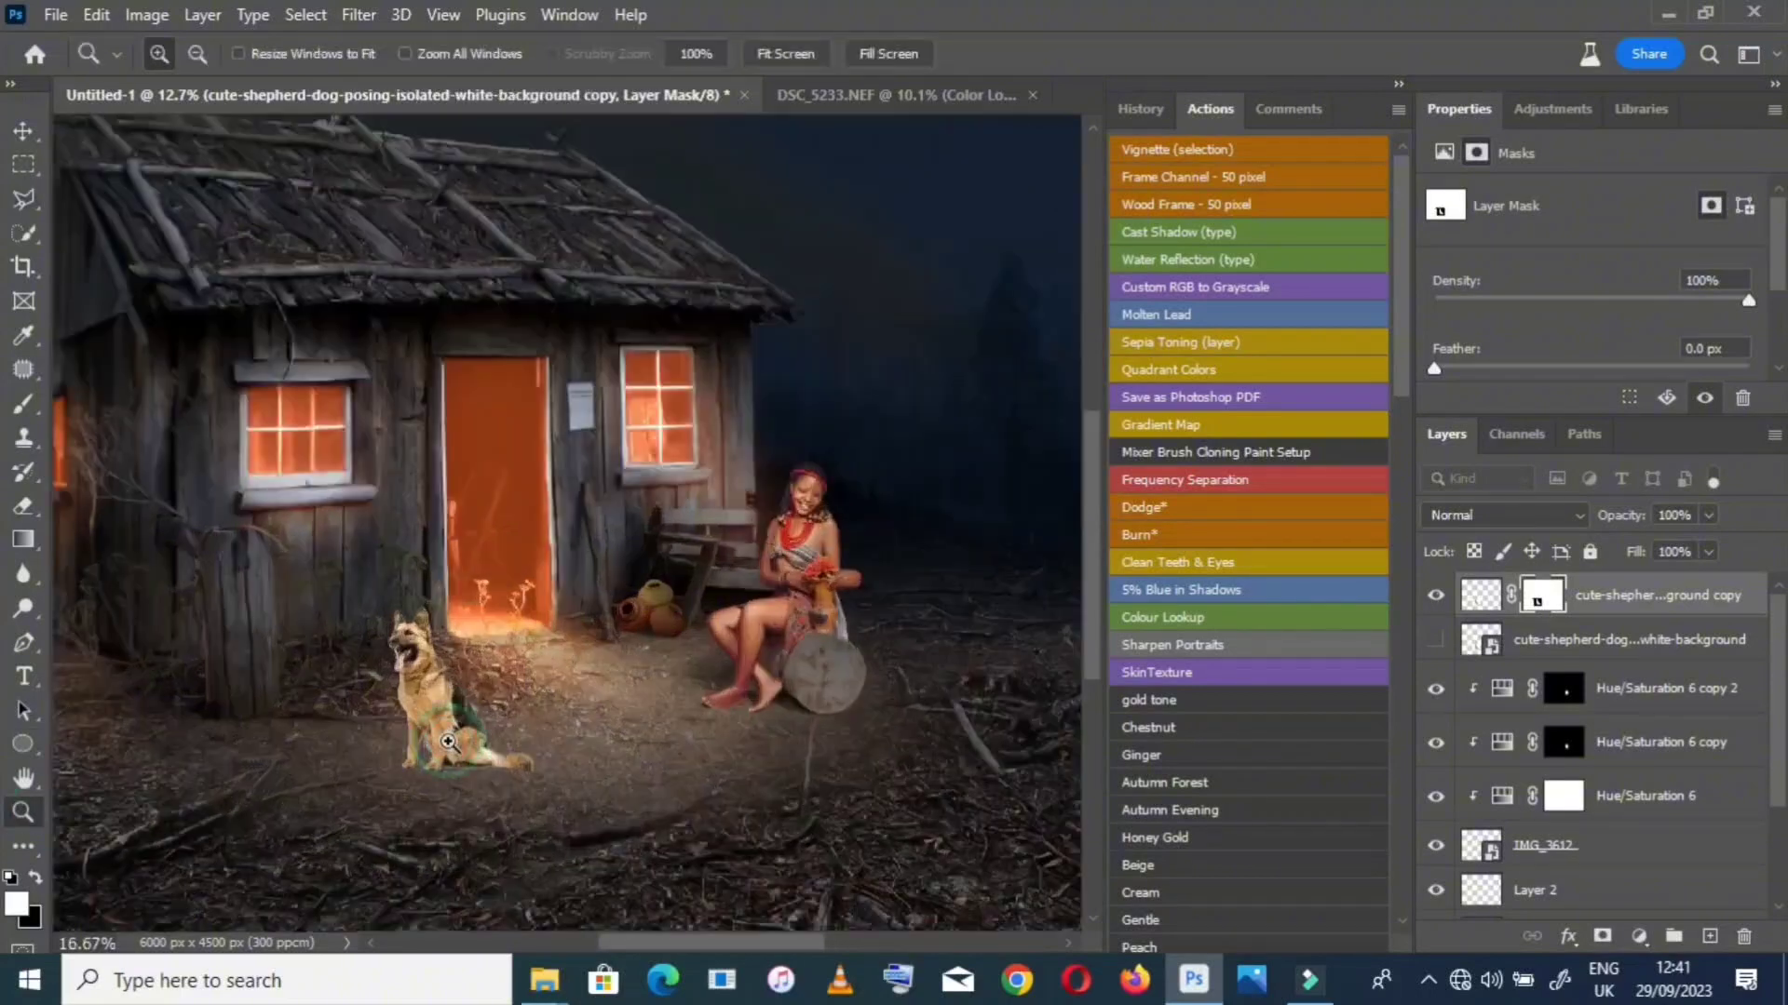
{"action": "left_click", "coordinate": [448, 736]}
{"action": "left_click", "coordinate": [449, 728]}
{"action": "left_click", "coordinate": [1596, 642], "text": "ctrl"}
{"action": "key", "text": "v"}
{"action": "left_click_drag", "start_coordinate": [374, 485], "coordinate": [403, 550]}
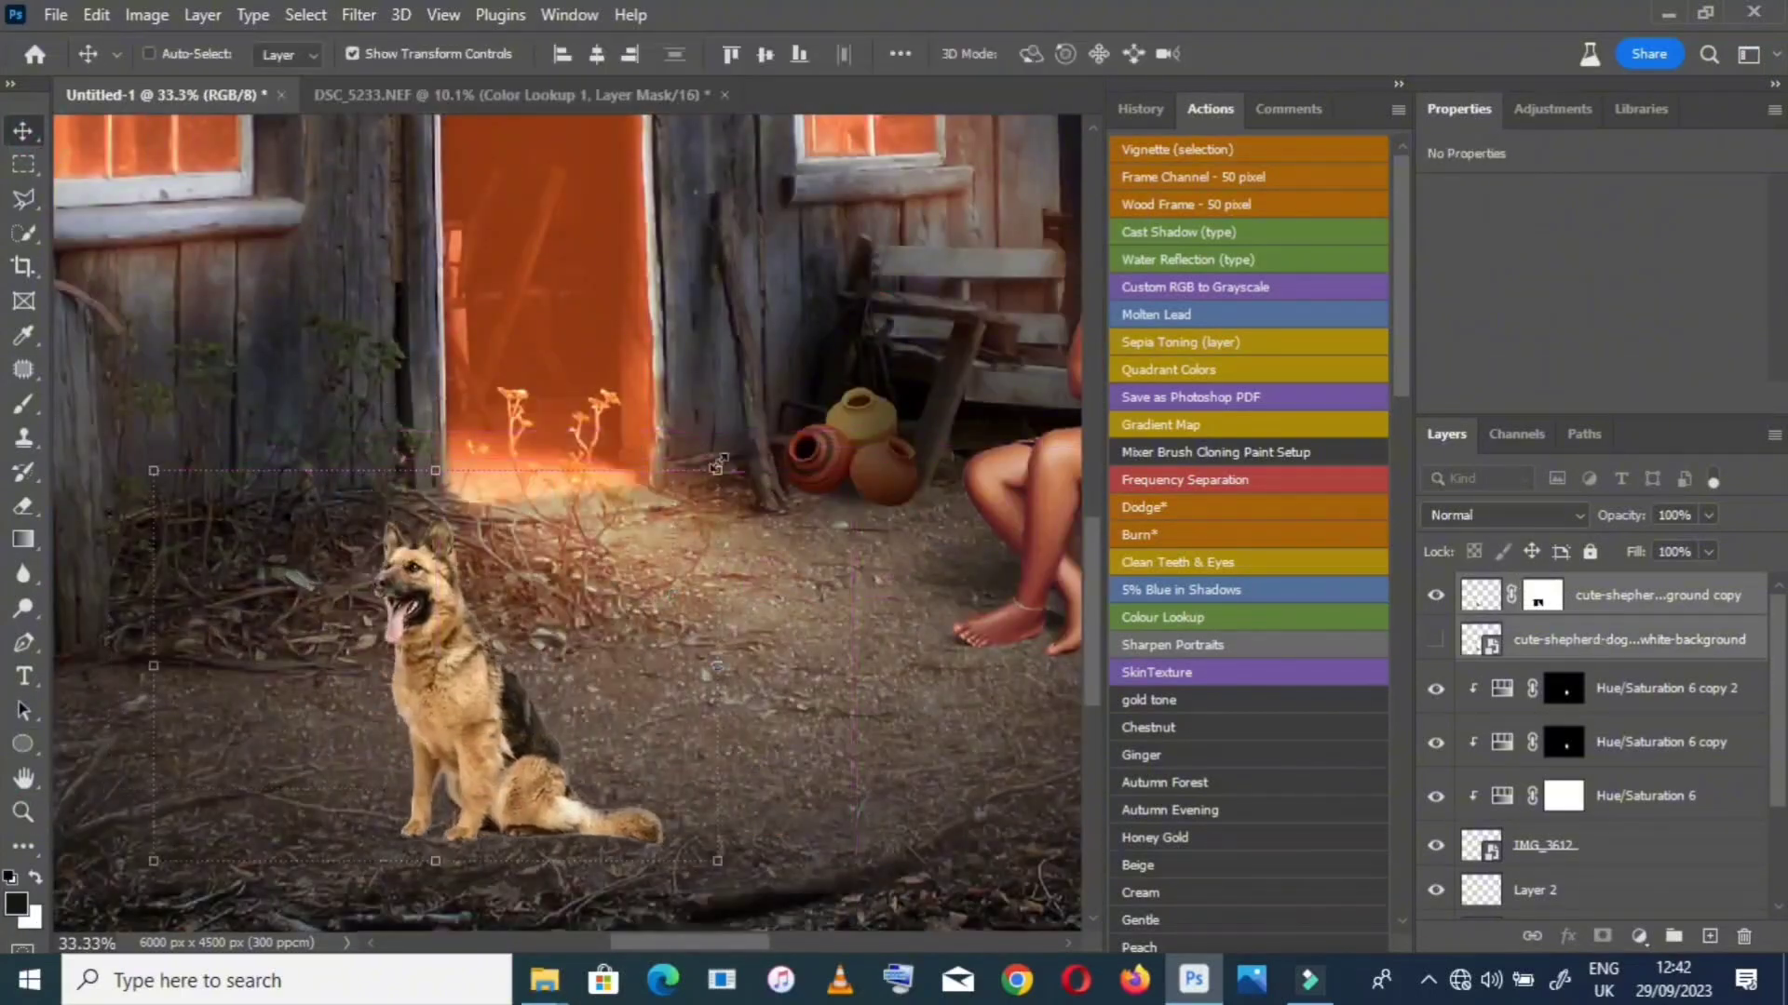
{"action": "left_click_drag", "start_coordinate": [802, 432], "coordinate": [796, 423]}
{"action": "left_click", "coordinate": [343, 893]}
{"action": "left_click_drag", "start_coordinate": [402, 689], "coordinate": [570, 649]}
{"action": "double_click", "coordinate": [23, 779]}
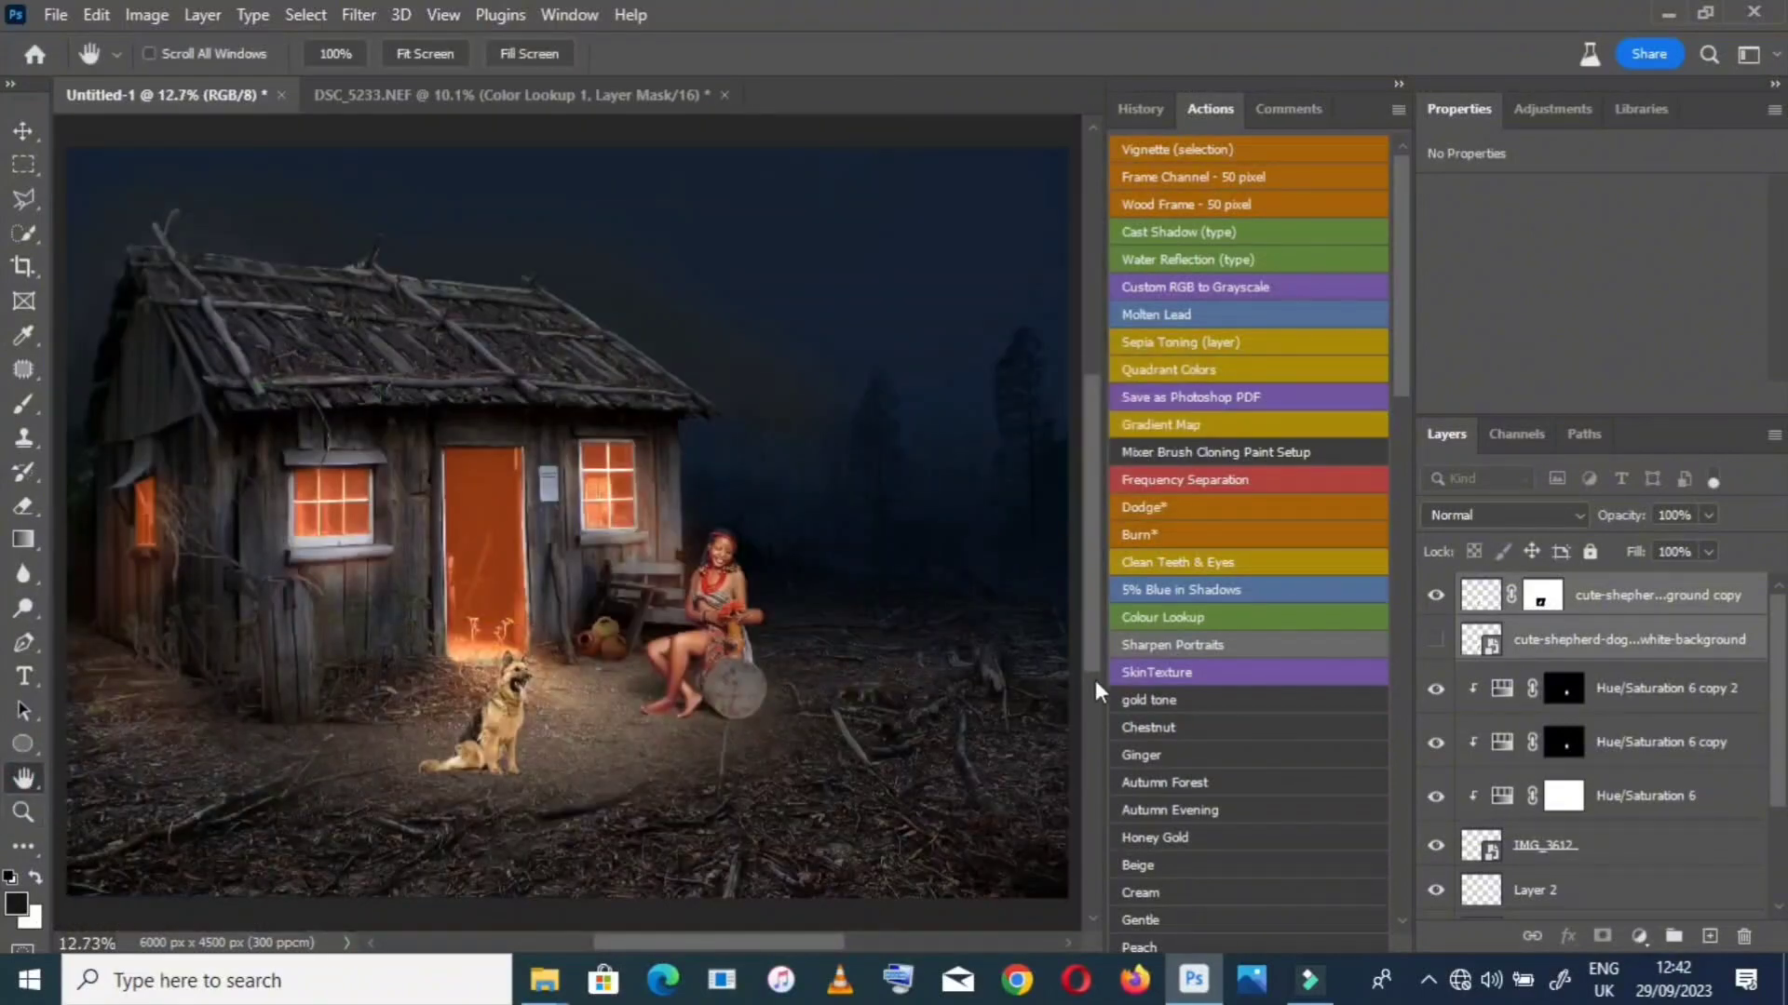
Target the dog copy's layer mask for retouching around the paws and tail
{"action": "left_click", "coordinate": [24, 812]}
{"action": "left_click", "coordinate": [479, 776]}
{"action": "left_click", "coordinate": [479, 776]}
{"action": "left_click", "coordinate": [466, 782]}
{"action": "left_click", "coordinate": [445, 789]}
{"action": "left_click", "coordinate": [1531, 605]}
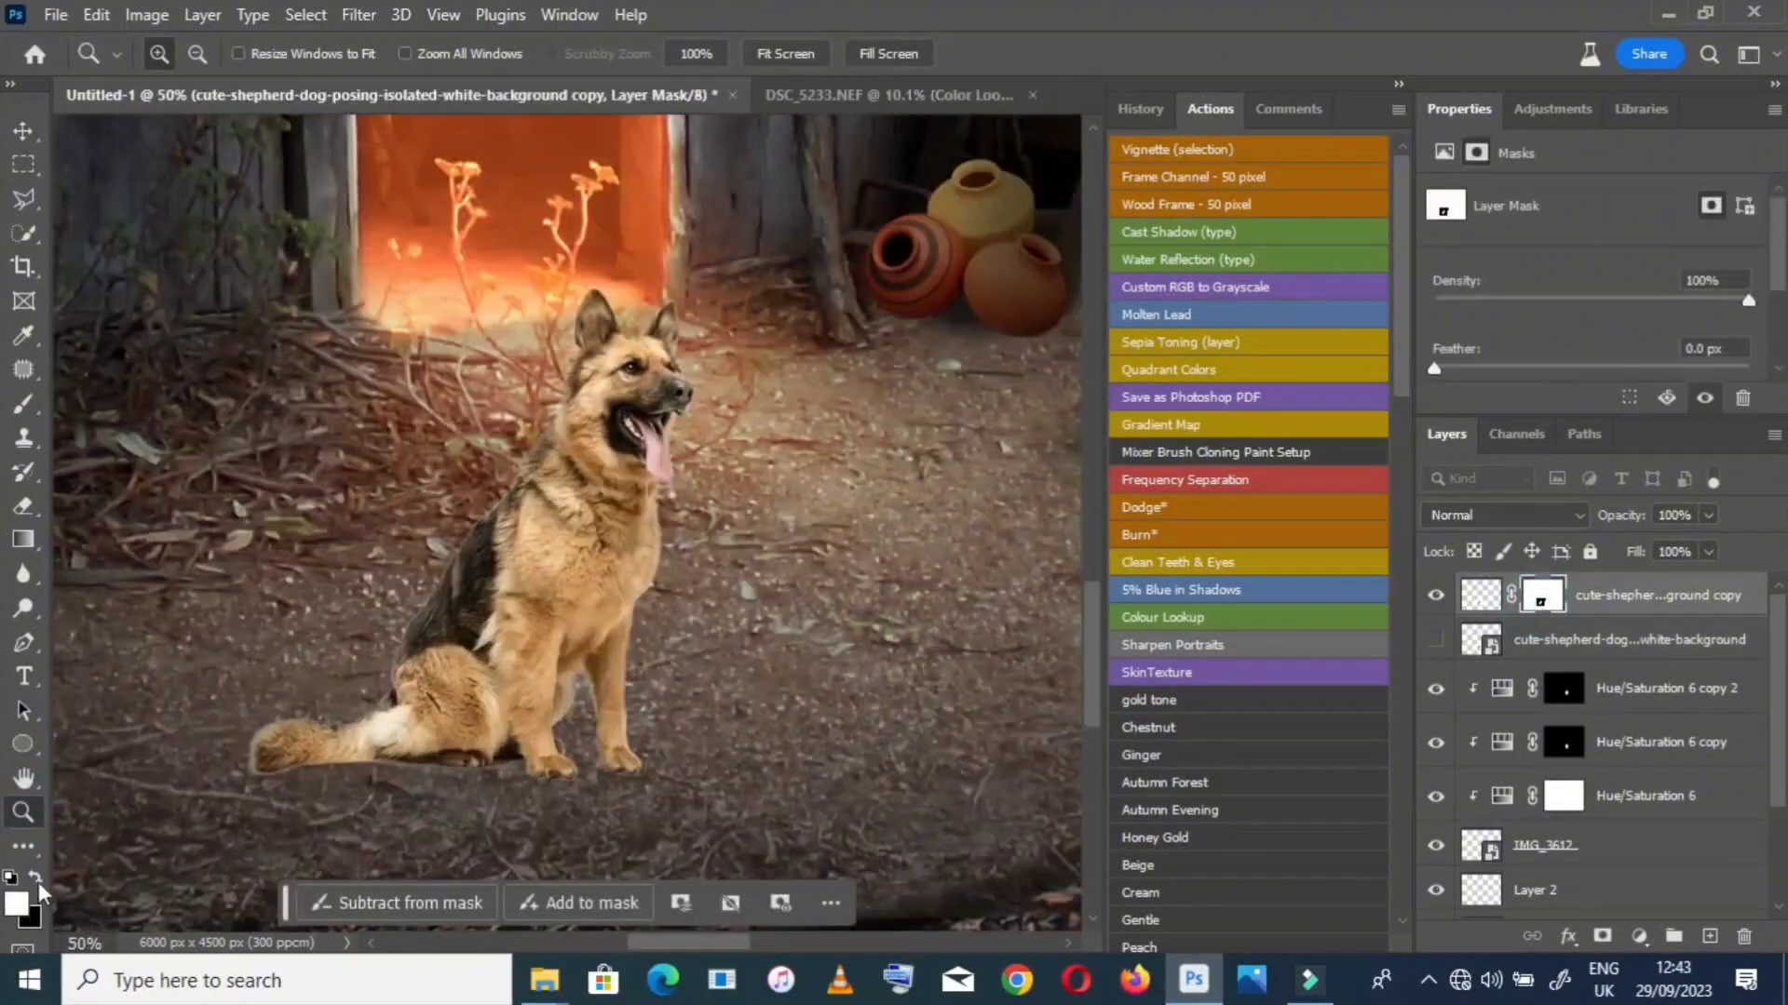
{"action": "left_click", "coordinate": [23, 404]}
{"action": "left_click_drag", "start_coordinate": [405, 779], "coordinate": [349, 782]}
{"action": "key", "text": "ctrl+z"}
Paint black on the dog's mask with a soft 36 px brush to clean the edge beneath the tail, haunch and paws
{"action": "left_click", "coordinate": [36, 878]}
{"action": "left_click", "coordinate": [24, 811]}
{"action": "left_click", "coordinate": [396, 796]}
{"action": "left_click", "coordinate": [23, 405]}
{"action": "right_click", "coordinate": [298, 745]}
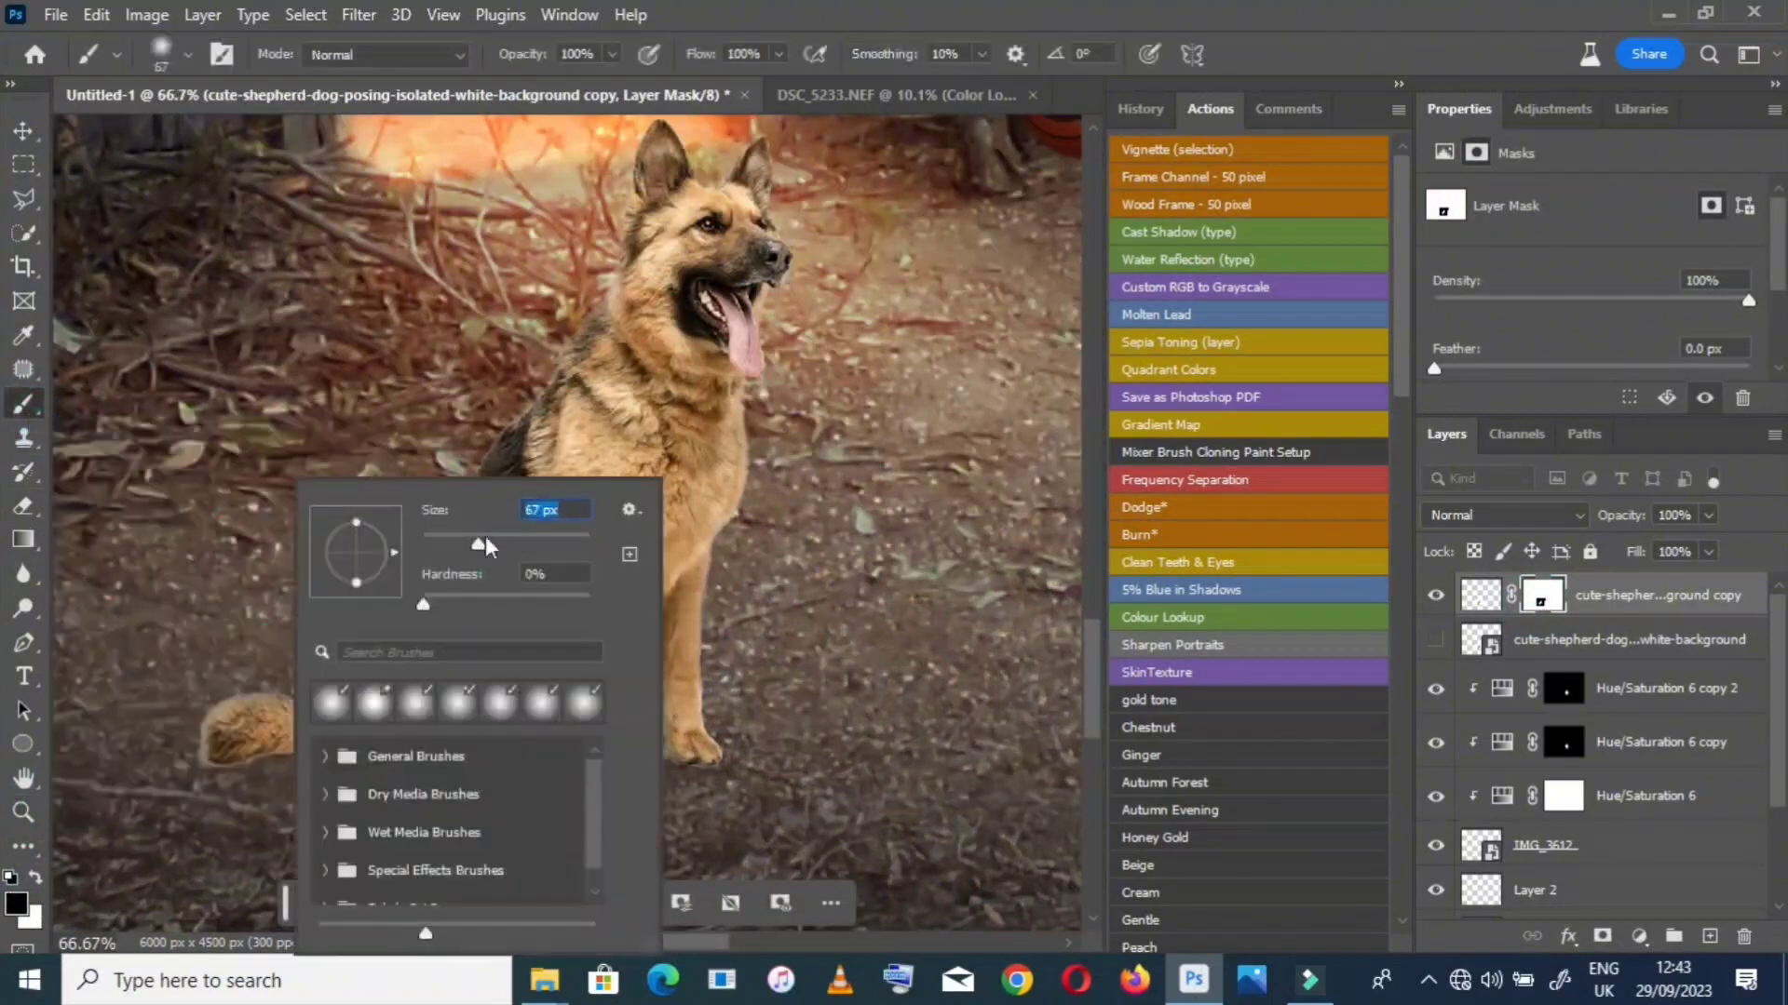
{"action": "left_click_drag", "start_coordinate": [479, 545], "coordinate": [456, 545]}
{"action": "left_click", "coordinate": [229, 842]}
{"action": "left_click_drag", "start_coordinate": [305, 773], "coordinate": [530, 767]}
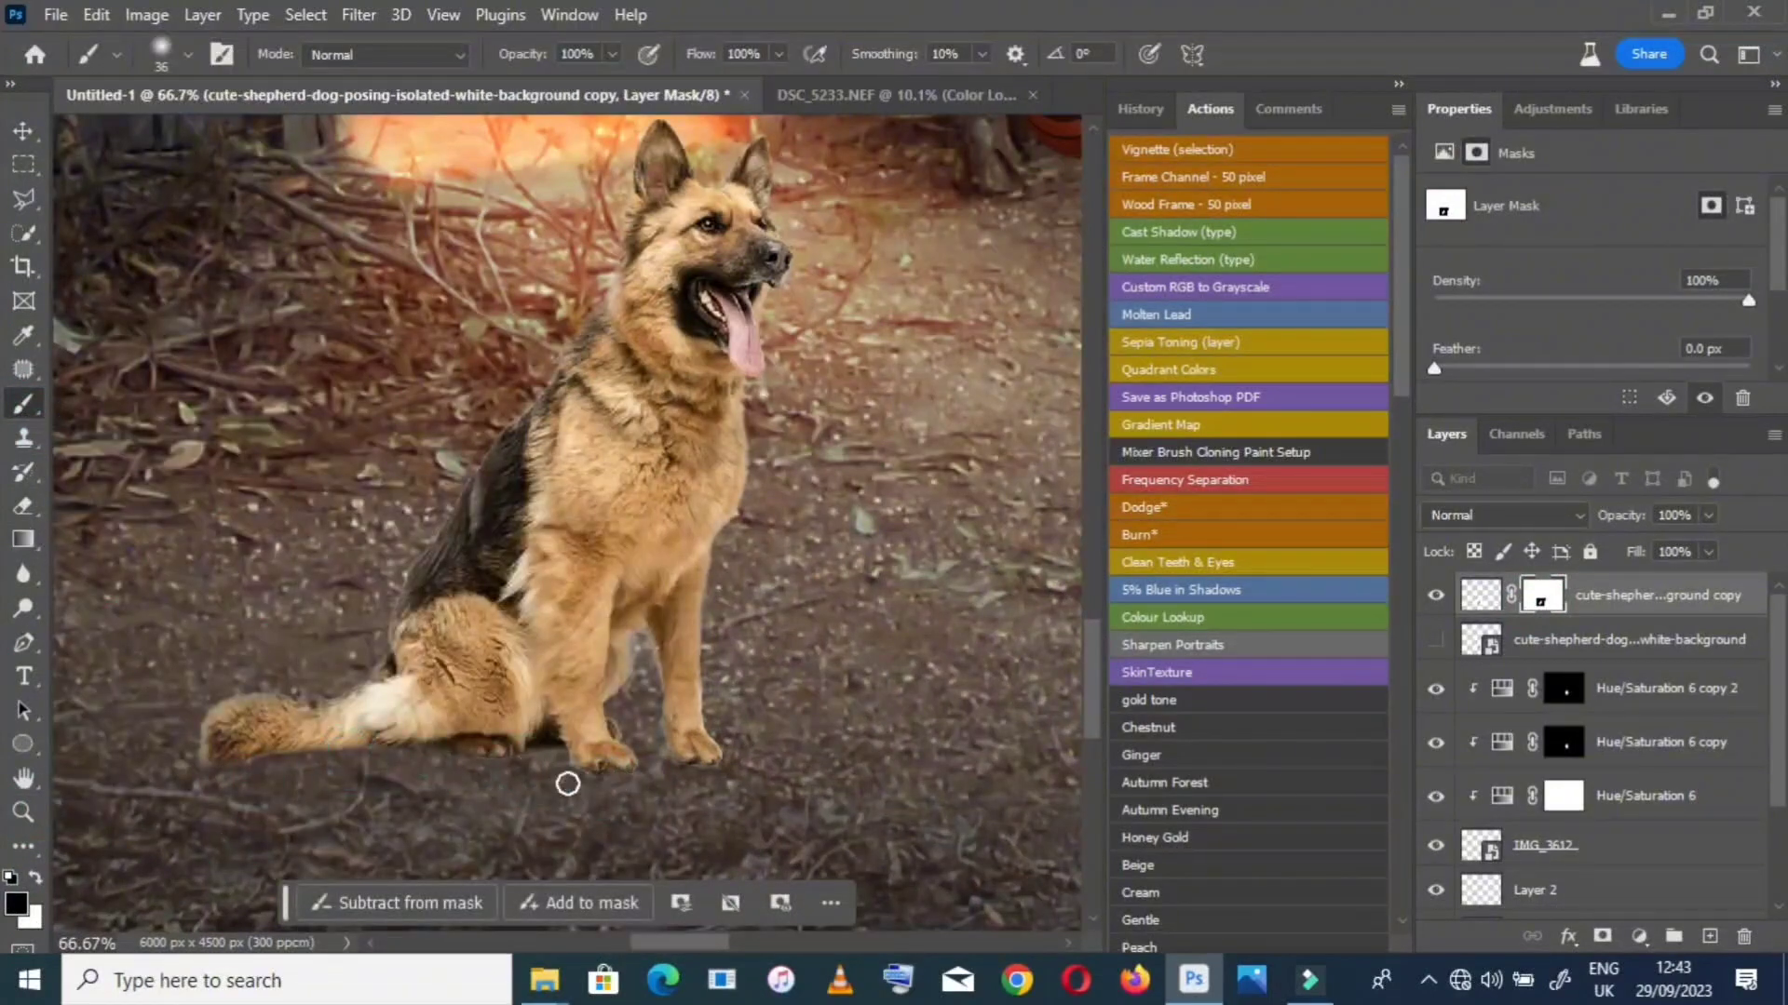
{"action": "key", "text": "ctrl+0"}
{"action": "left_click", "coordinate": [23, 778]}
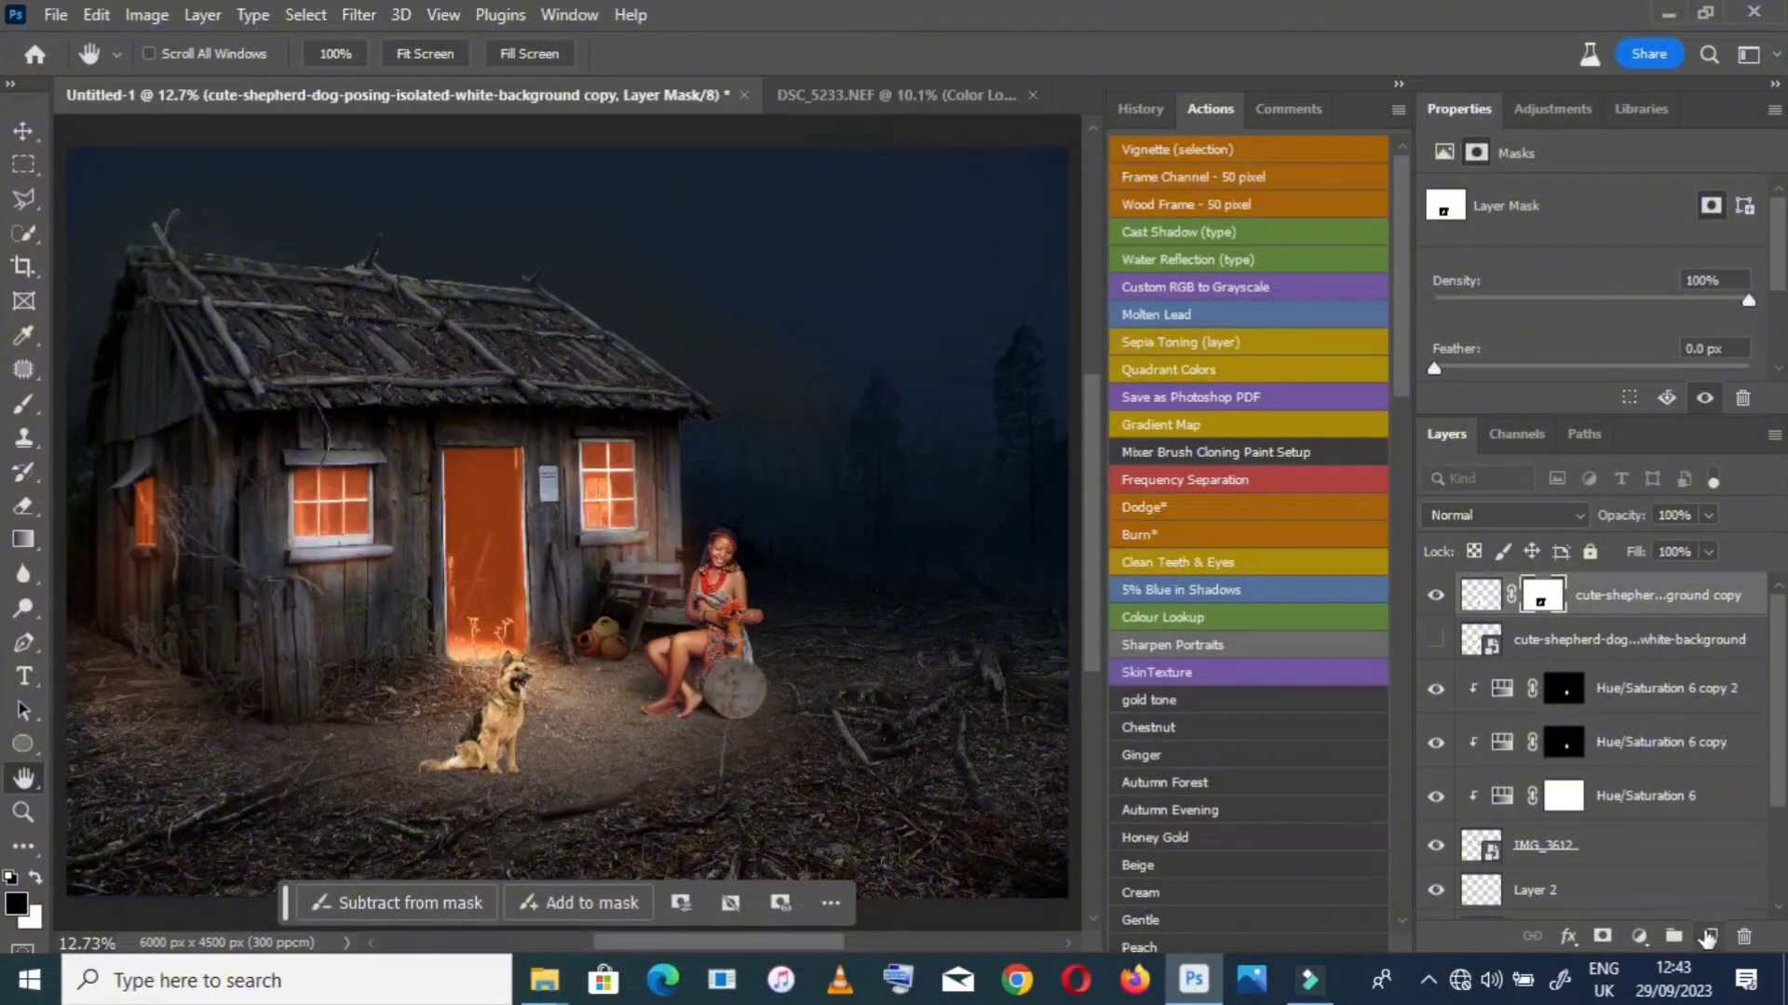
Add a Hue/Saturation adjustment with lightness -17 above the dog copy and clip it to the dog
{"action": "left_click", "coordinate": [1639, 936]}
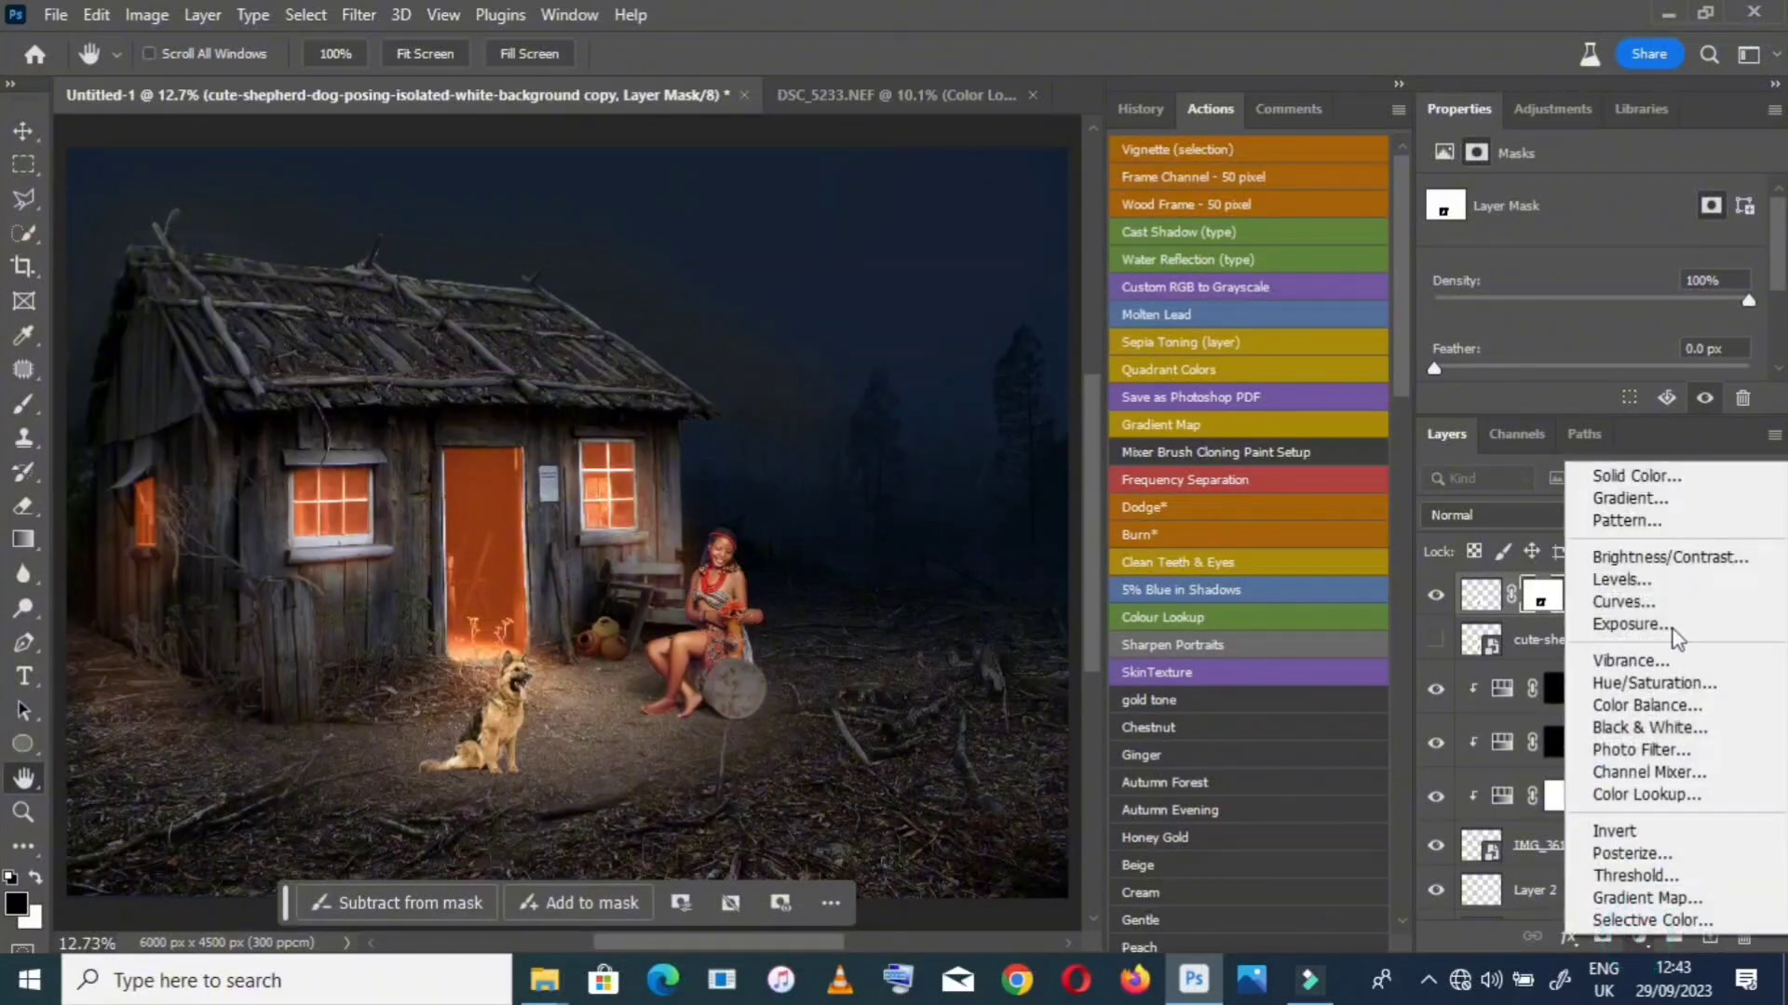
{"action": "left_click", "coordinate": [1650, 684]}
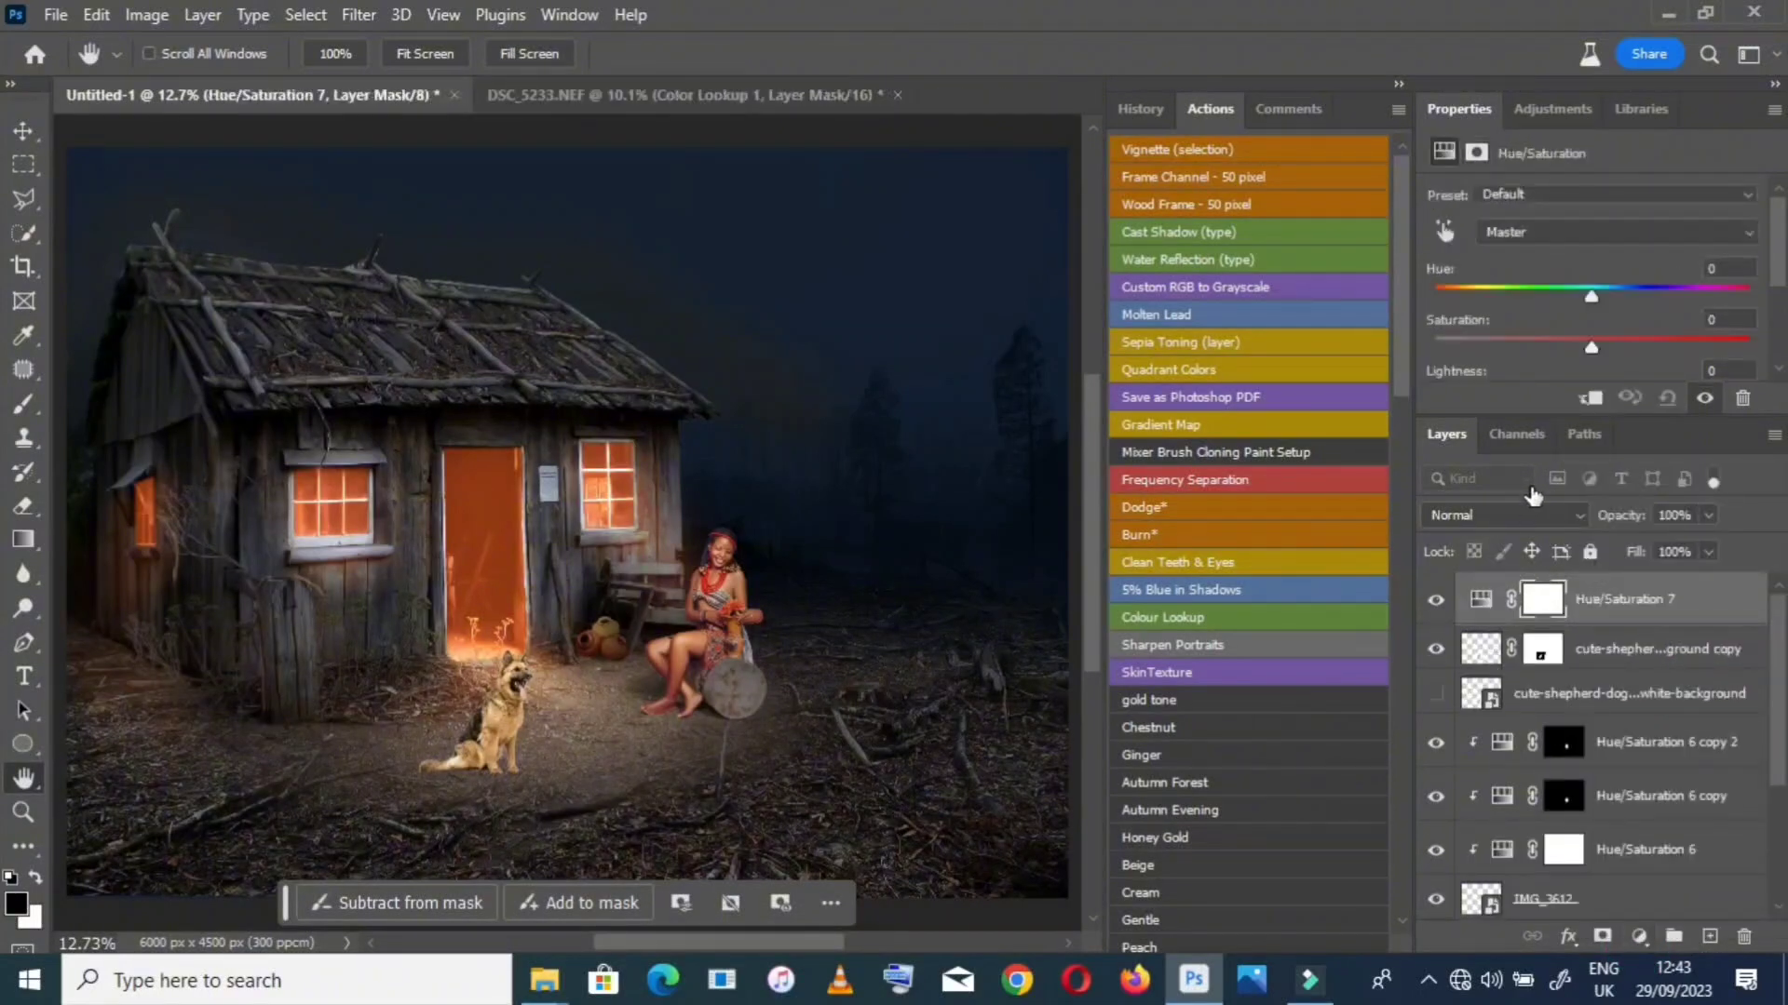
{"action": "scroll", "coordinate": [1561, 343], "scroll_direction": "down", "scroll_amount": 1}
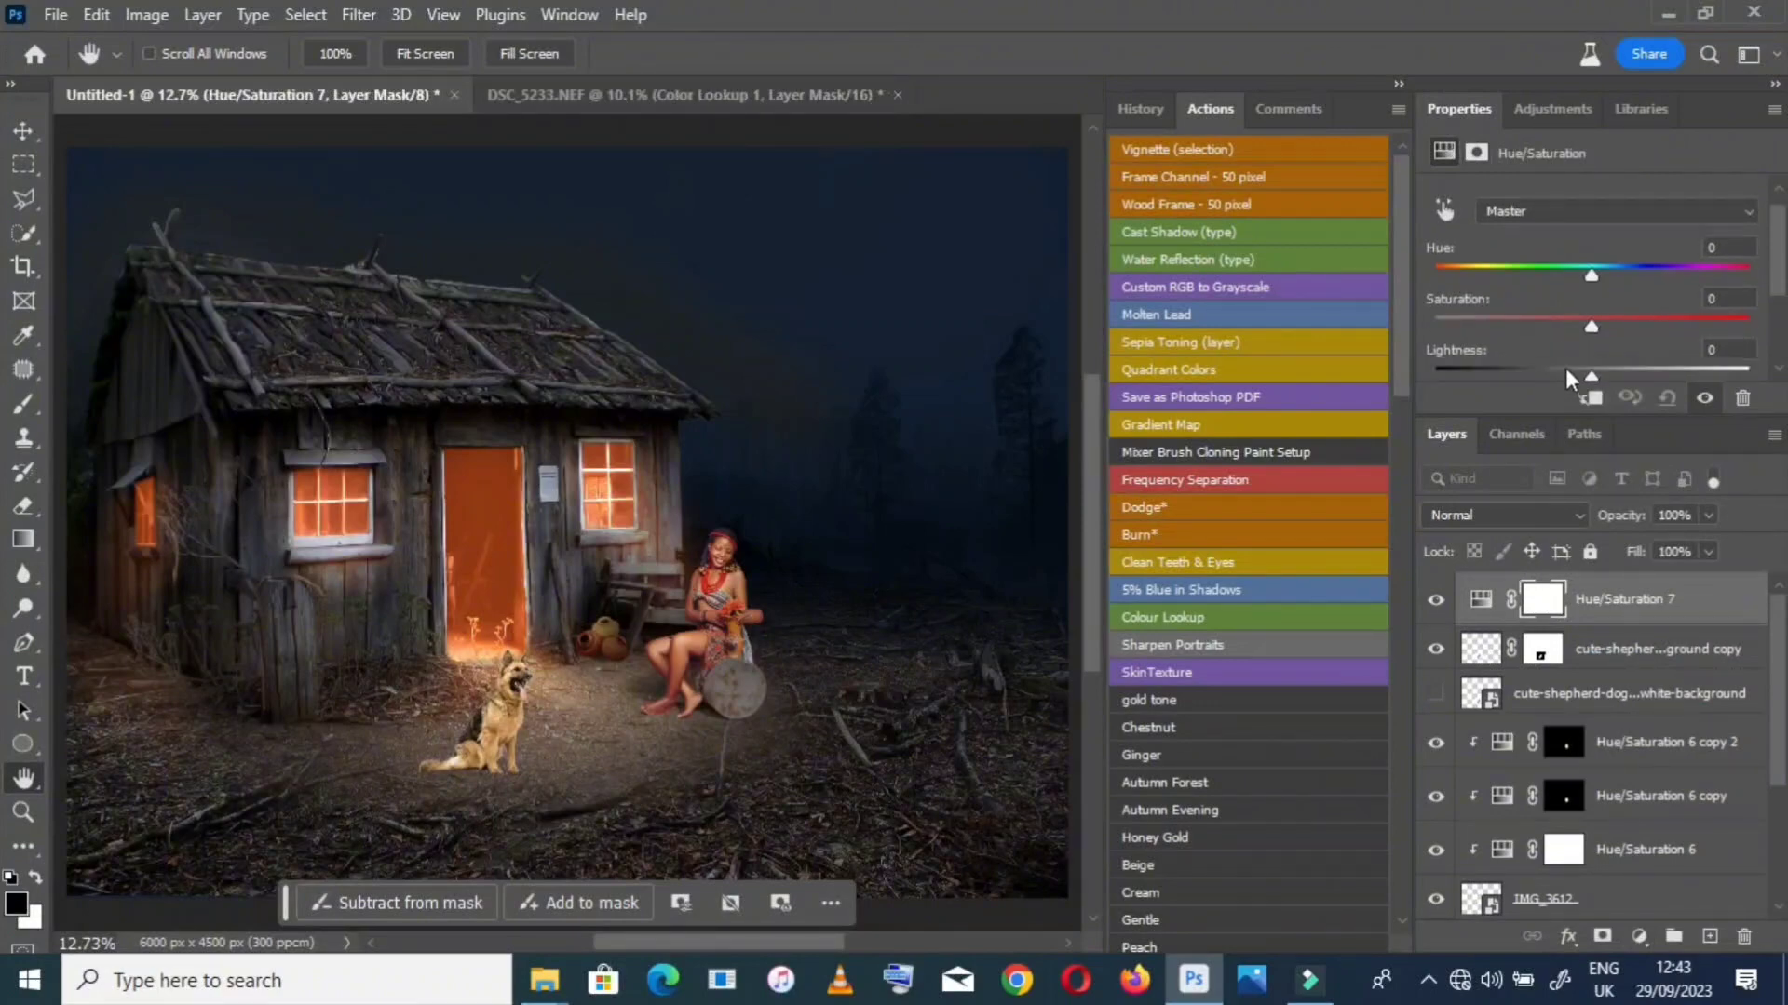
{"action": "left_click", "coordinate": [1566, 368]}
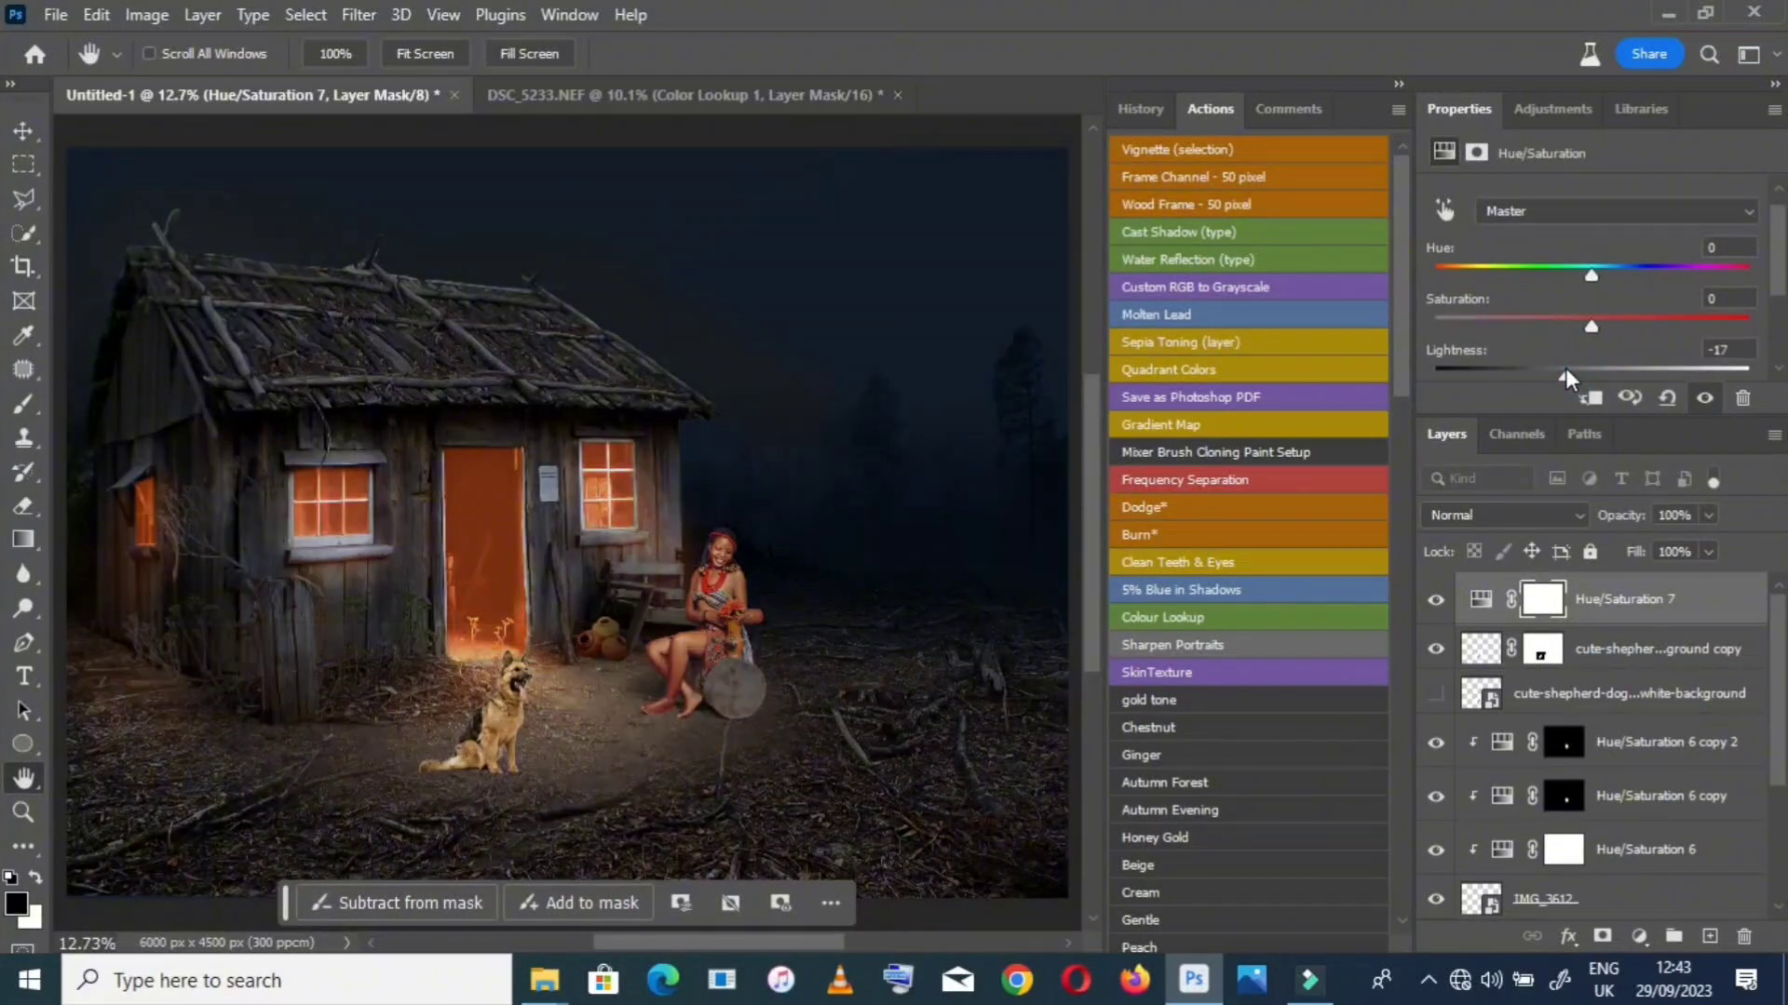
{"action": "right_click", "coordinate": [1703, 599]}
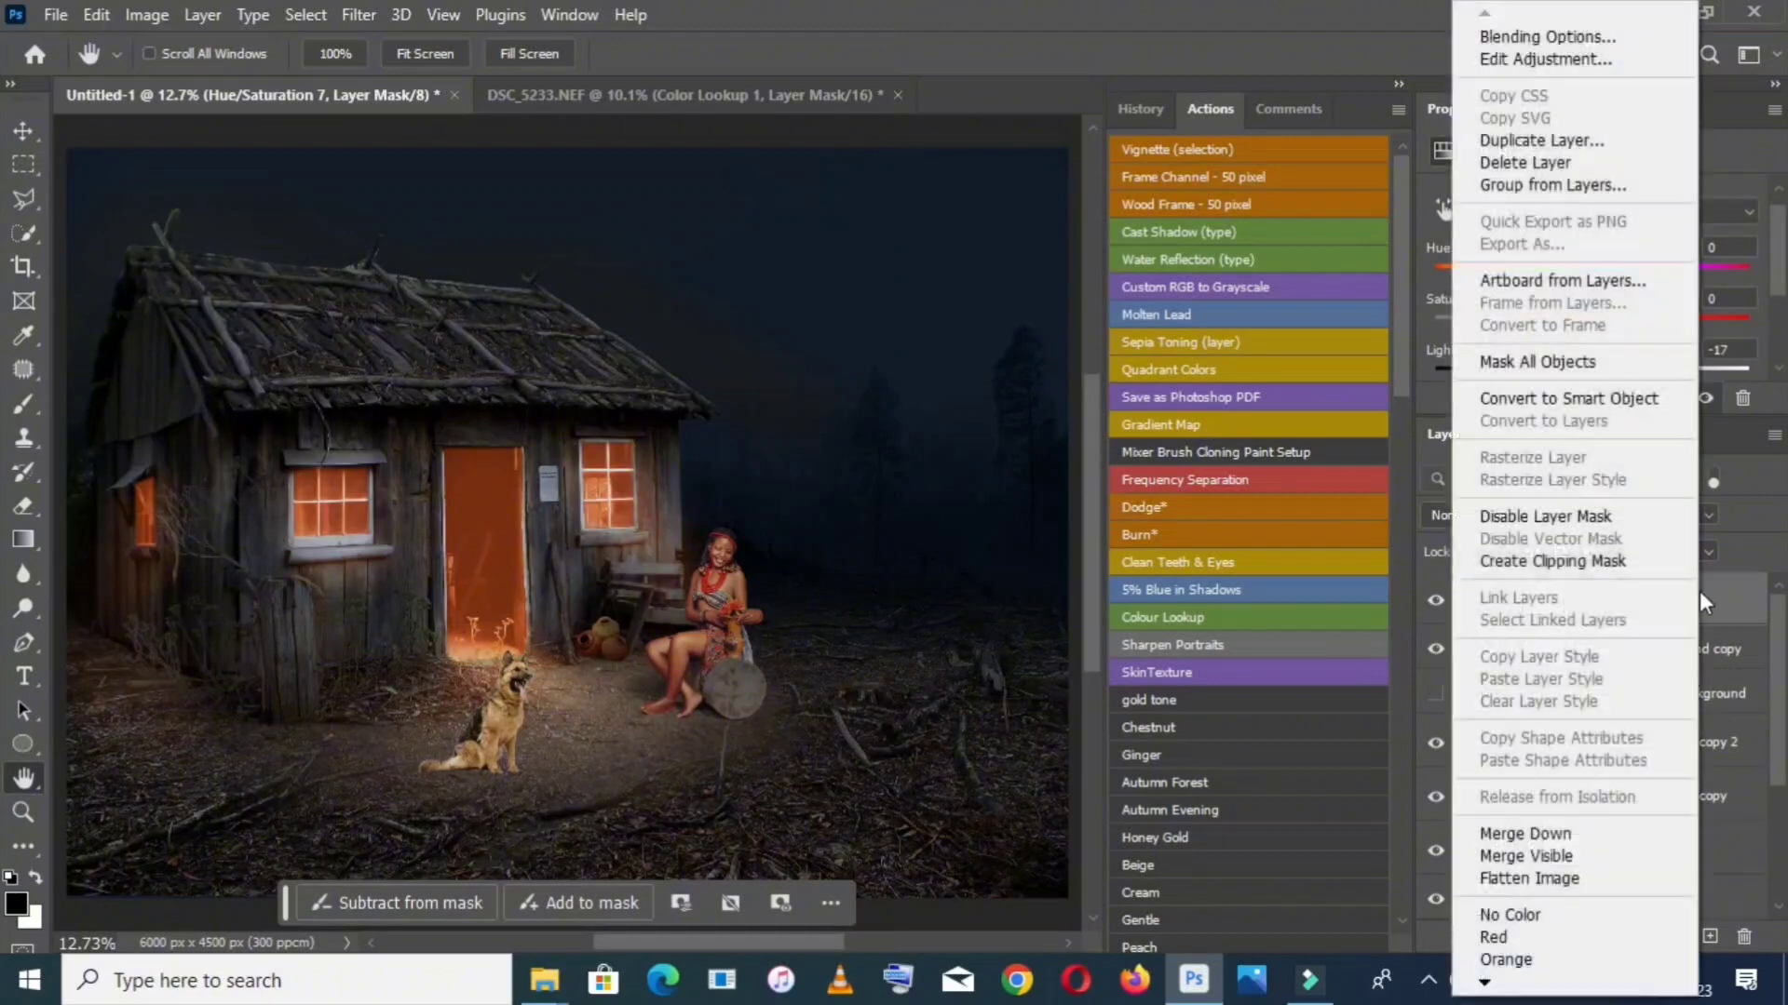
{"action": "left_click", "coordinate": [1612, 561]}
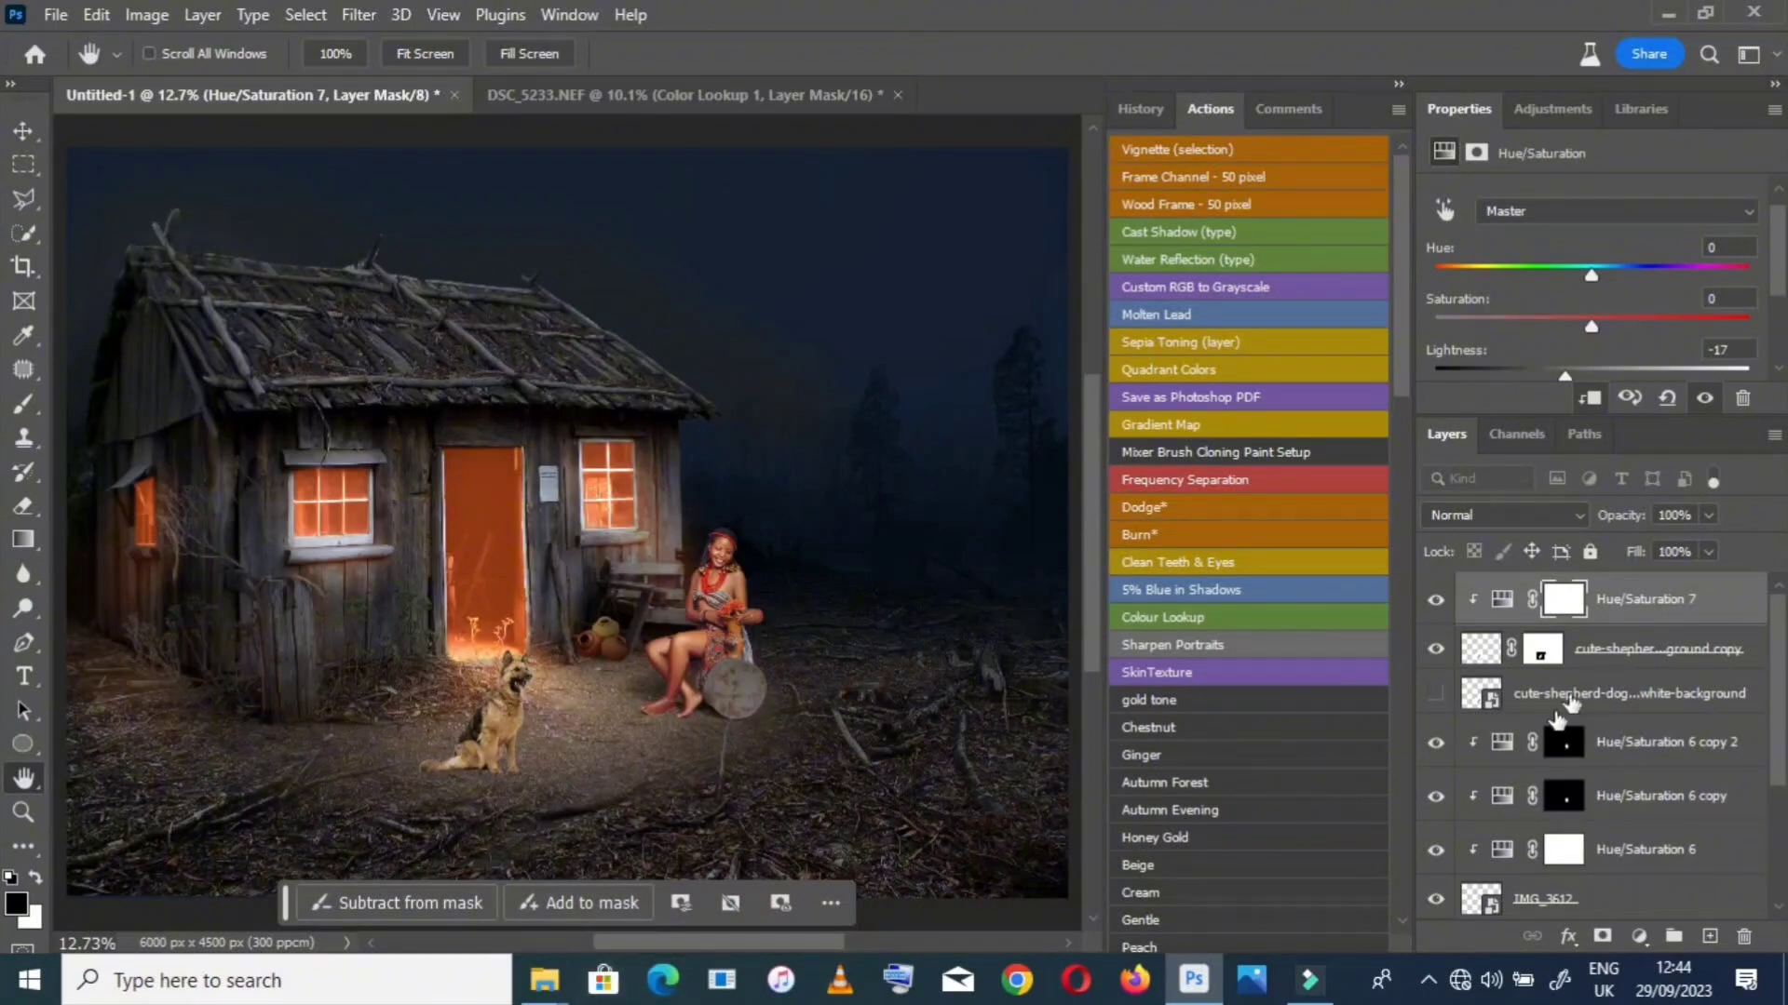
Select both dog layers without the adjustment and move the dog to the ground by the cabin's left corner
{"action": "left_click", "coordinate": [1607, 662], "text": "ctrl"}
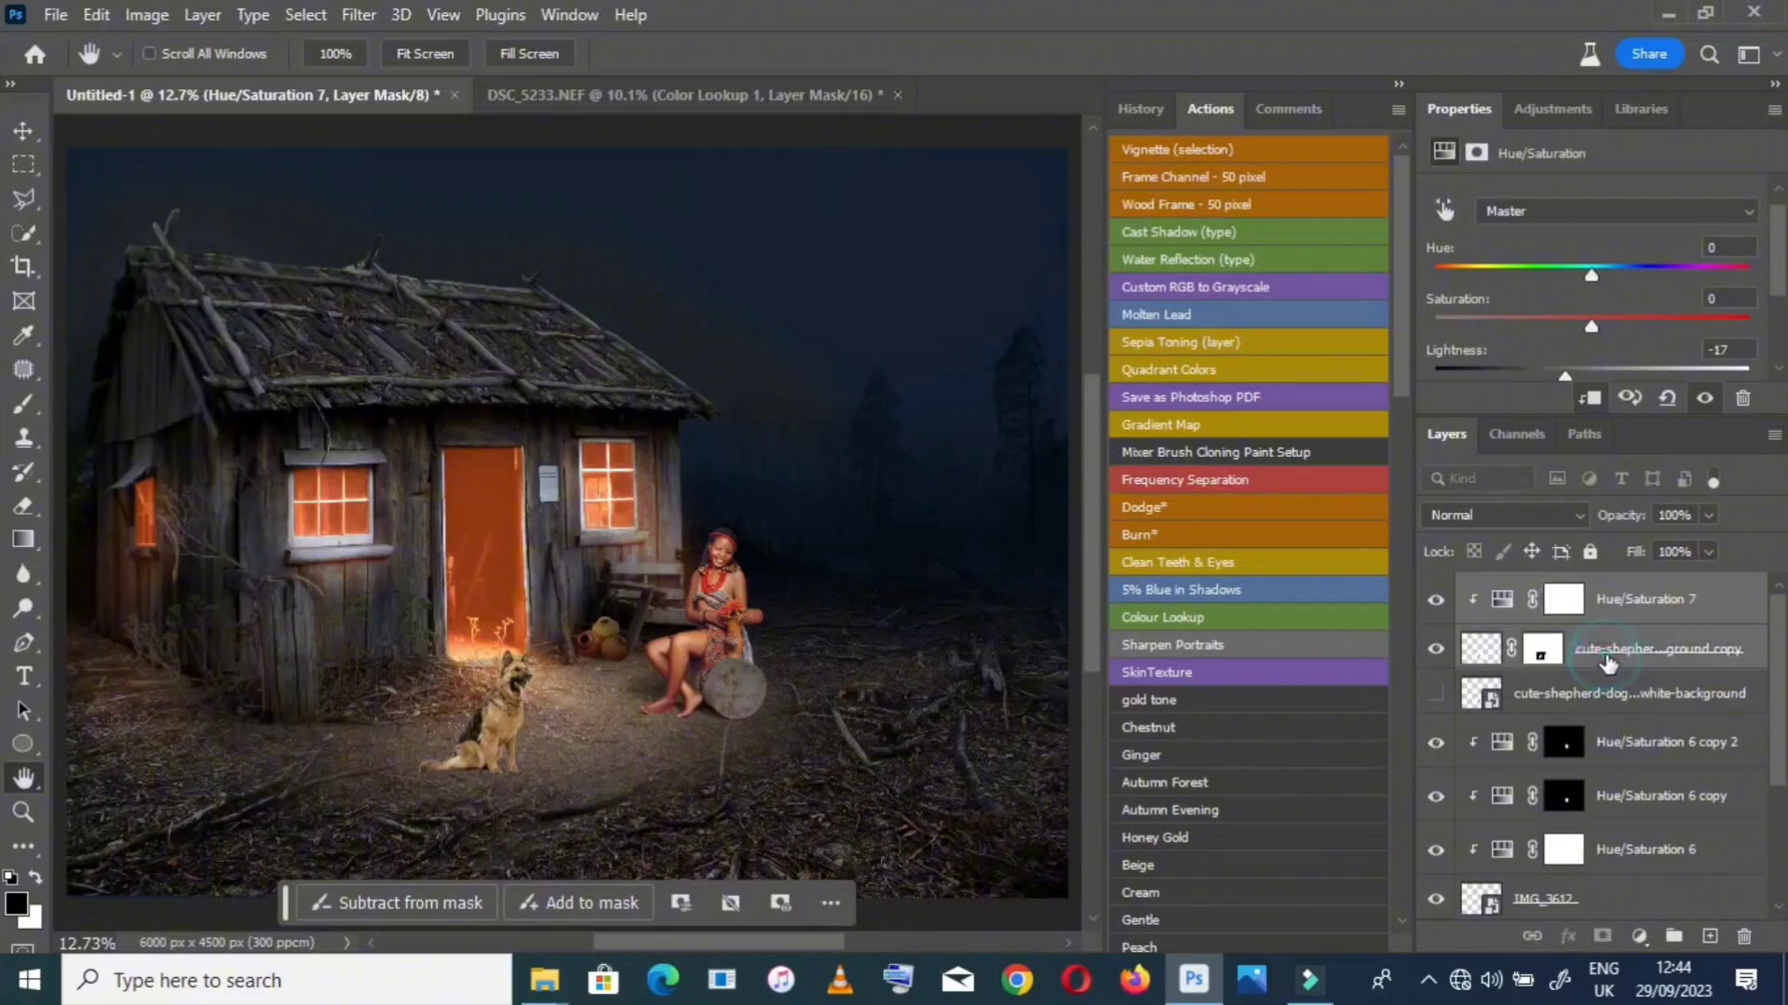
{"action": "left_click", "coordinate": [1605, 688], "text": "ctrl"}
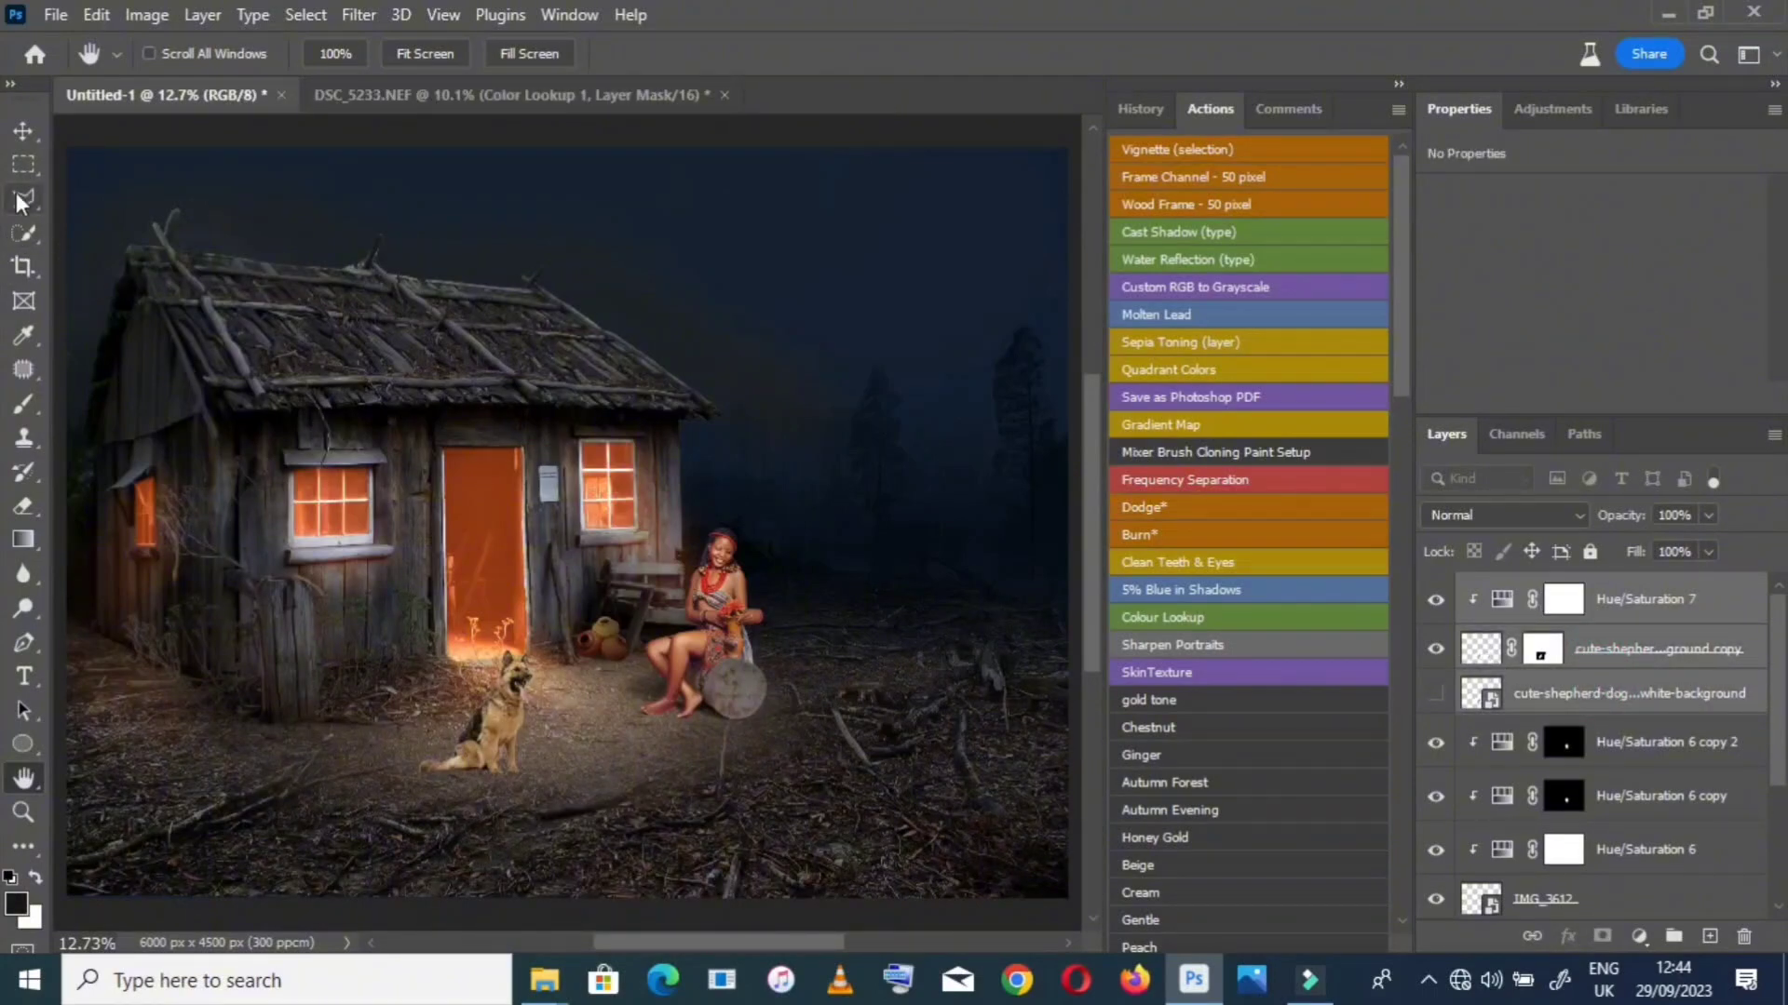
{"action": "left_click", "coordinate": [1639, 619], "text": "ctrl"}
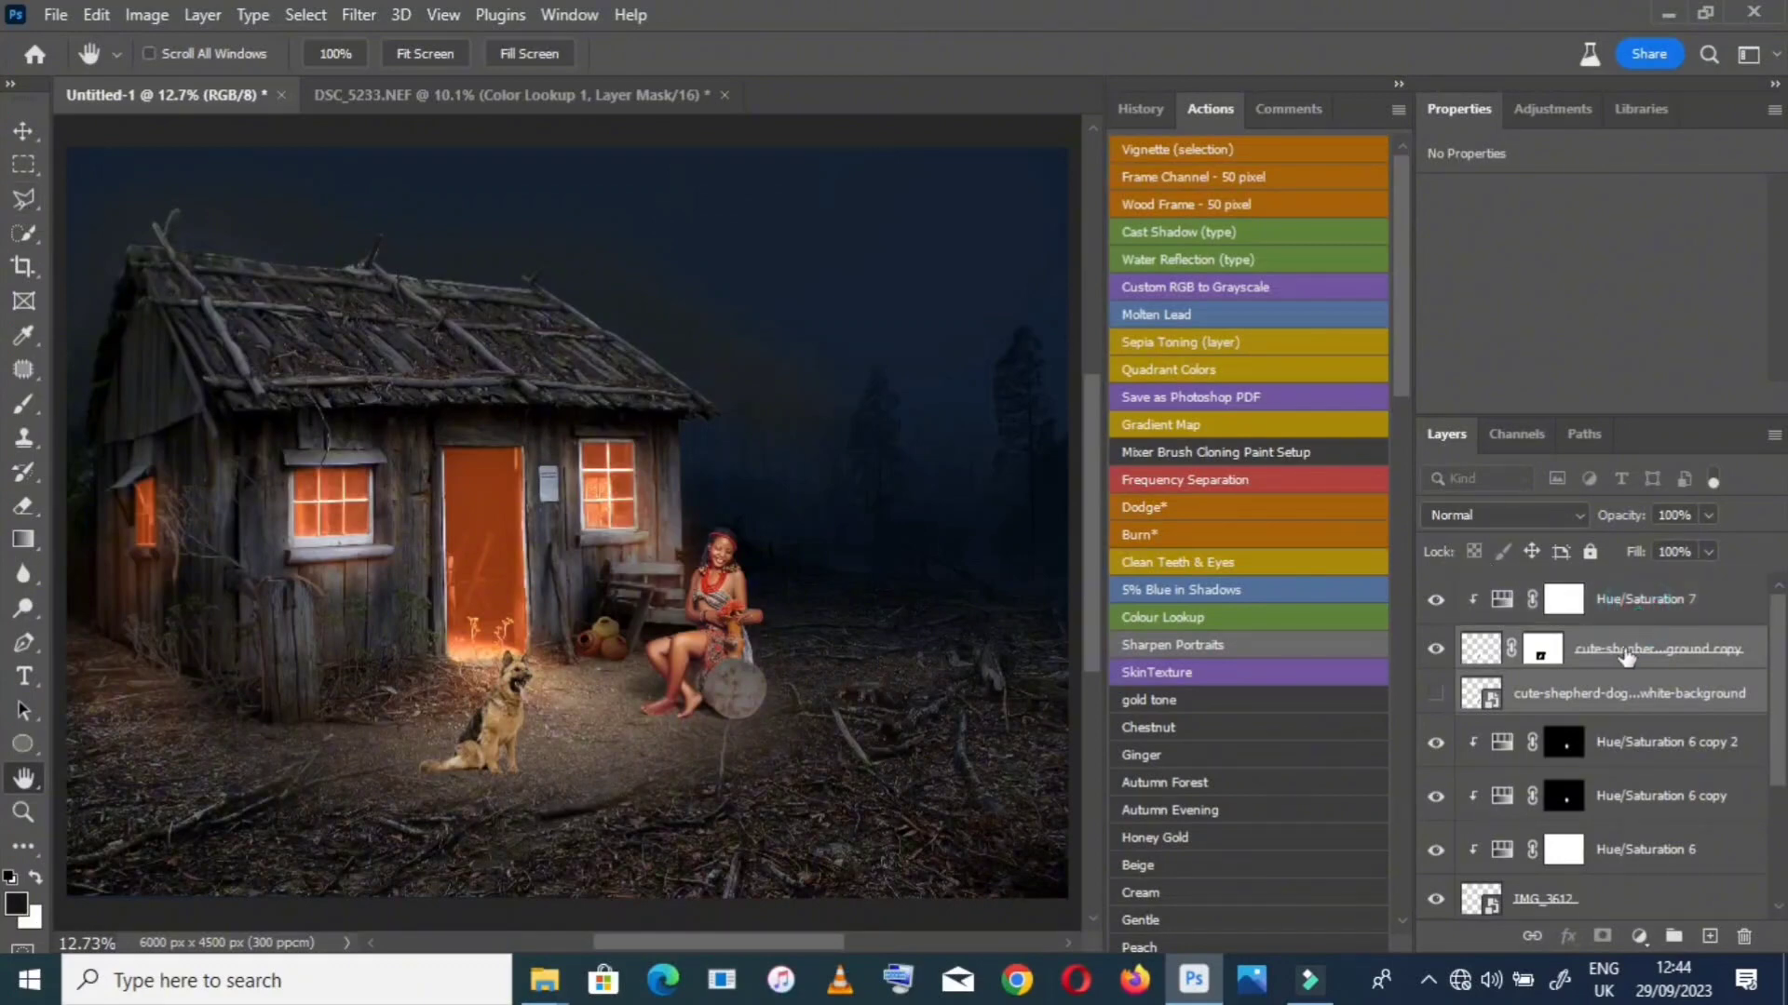
{"action": "left_click", "coordinate": [17, 132]}
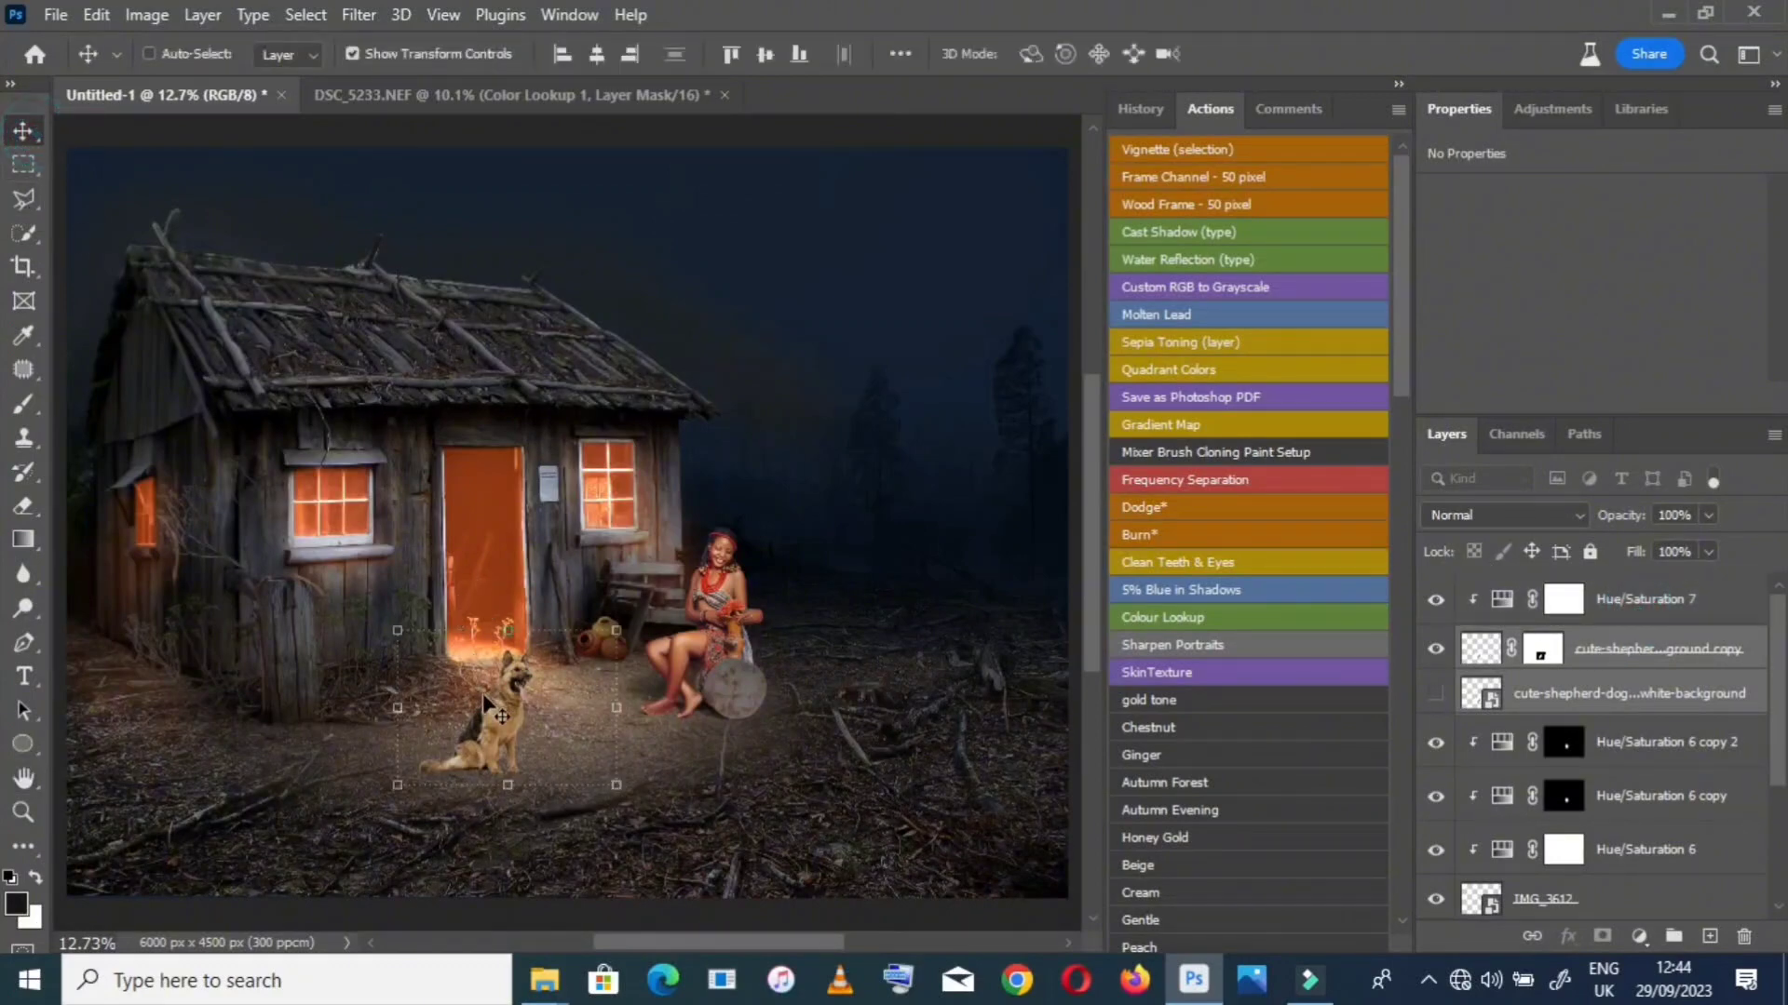
{"action": "left_click_drag", "start_coordinate": [485, 698], "coordinate": [199, 705]}
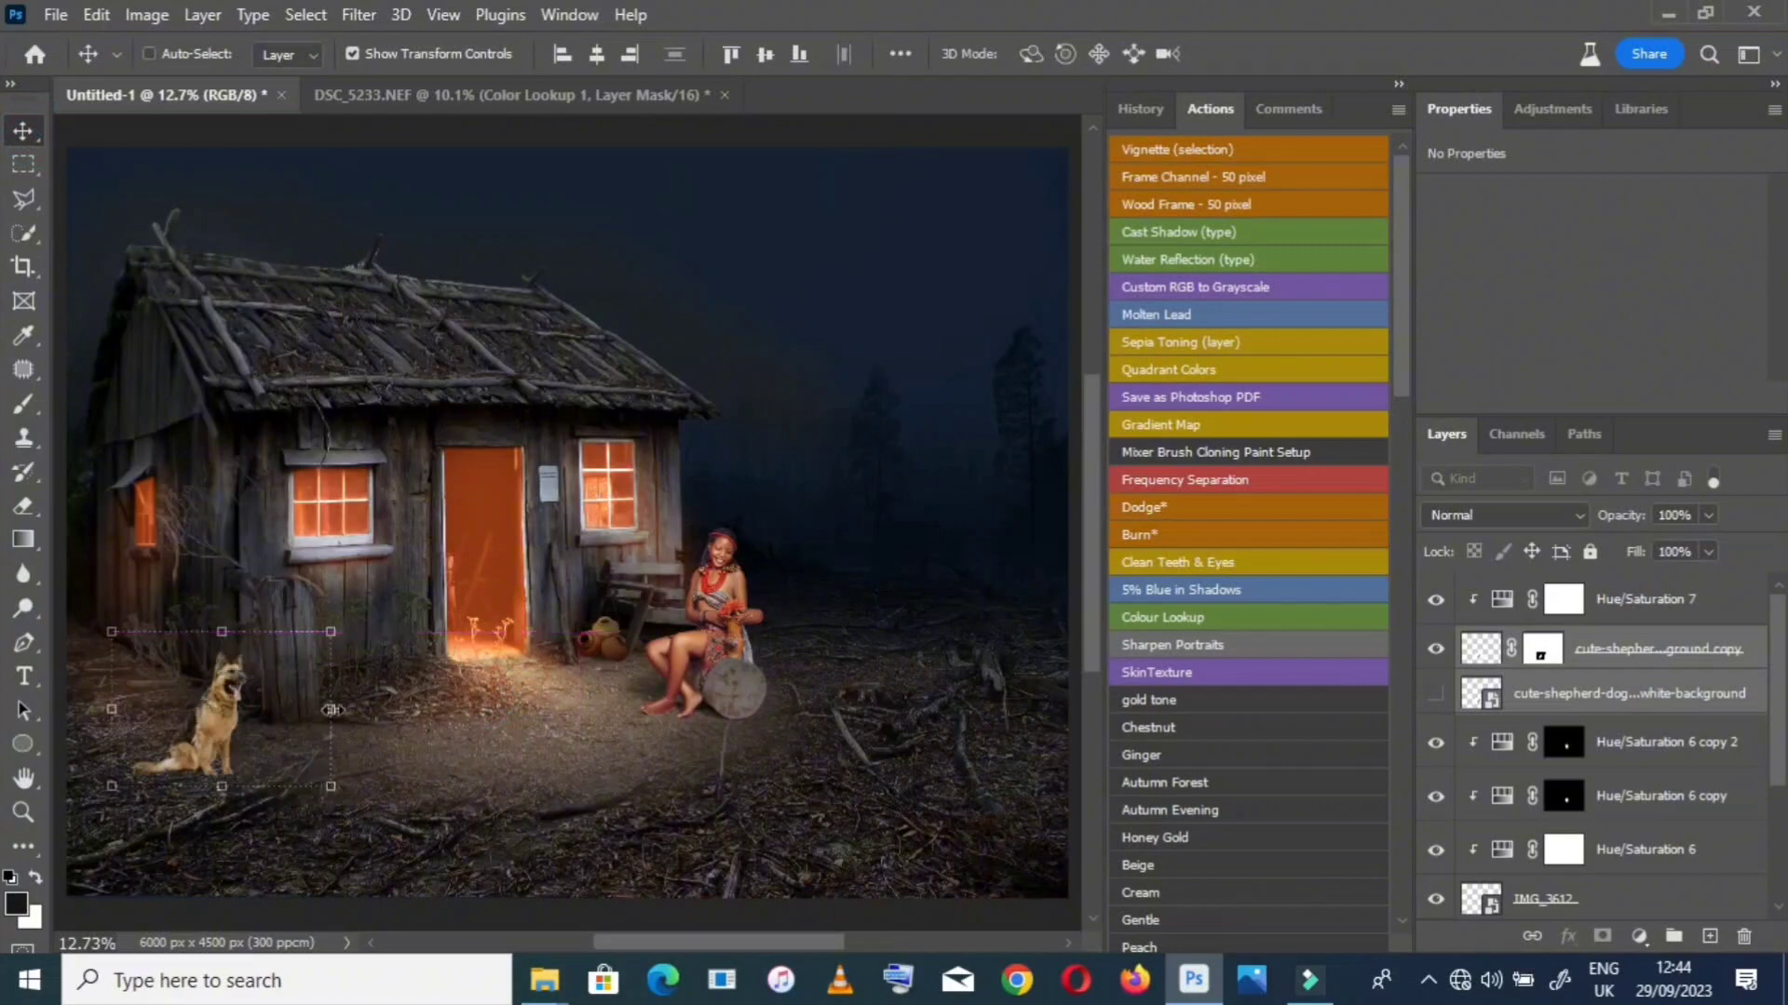
Rotate both dog layers slightly counter-clockwise and apply the transformation
{"action": "left_click_drag", "start_coordinate": [350, 626], "coordinate": [348, 612]}
{"action": "left_click", "coordinate": [345, 619]}
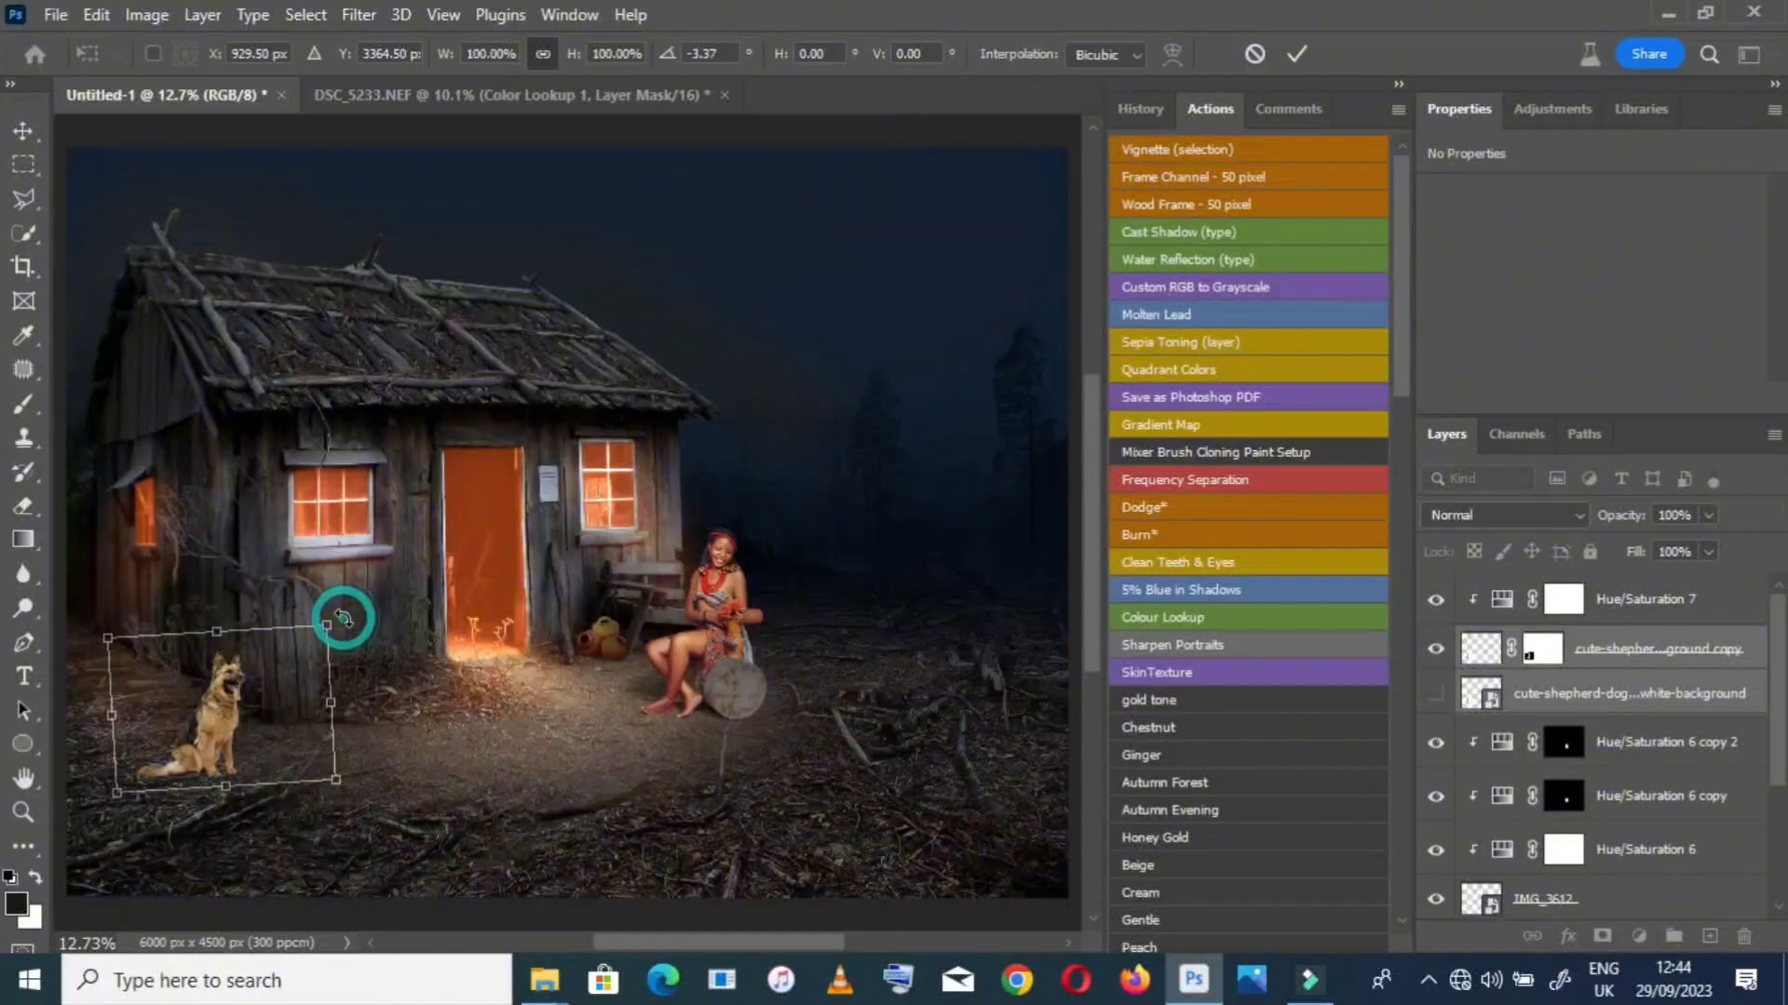
{"action": "left_click_drag", "start_coordinate": [345, 619], "coordinate": [352, 617]}
{"action": "left_click", "coordinate": [23, 776]}
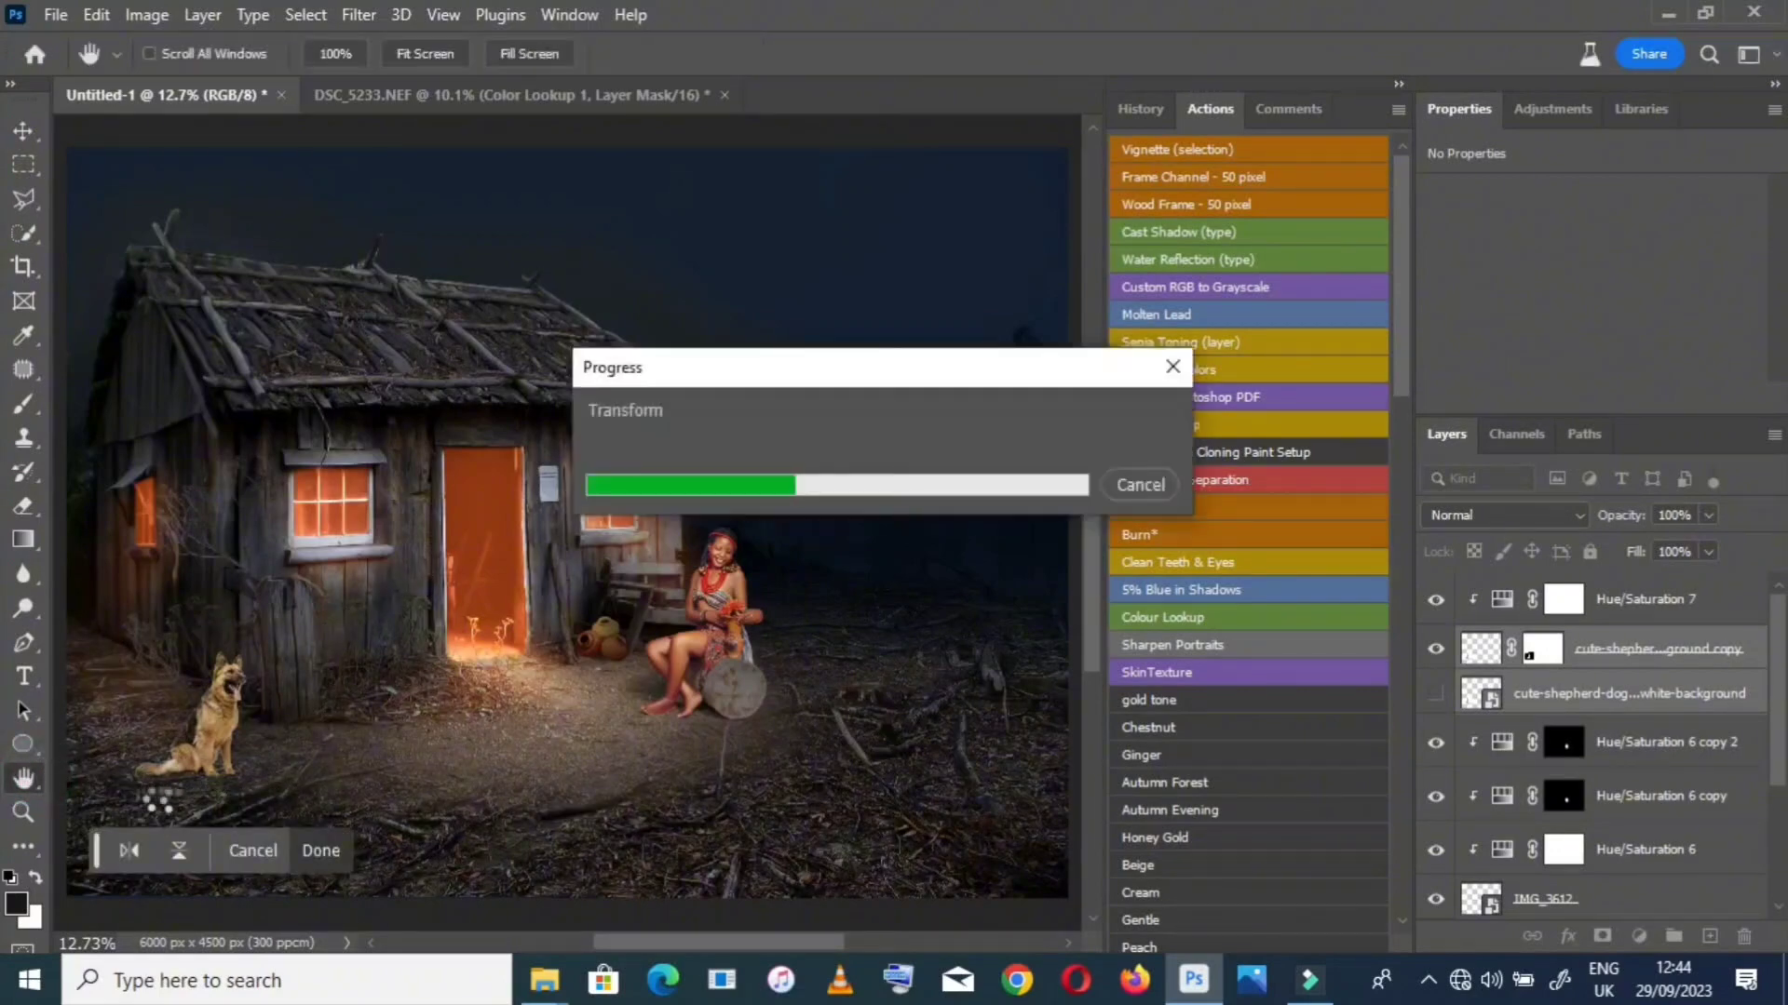
Try placing the dog on the ground beside the woman's drum, and undo that move
{"action": "scroll", "coordinate": [510, 756], "scroll_direction": "down", "scroll_amount": 3}
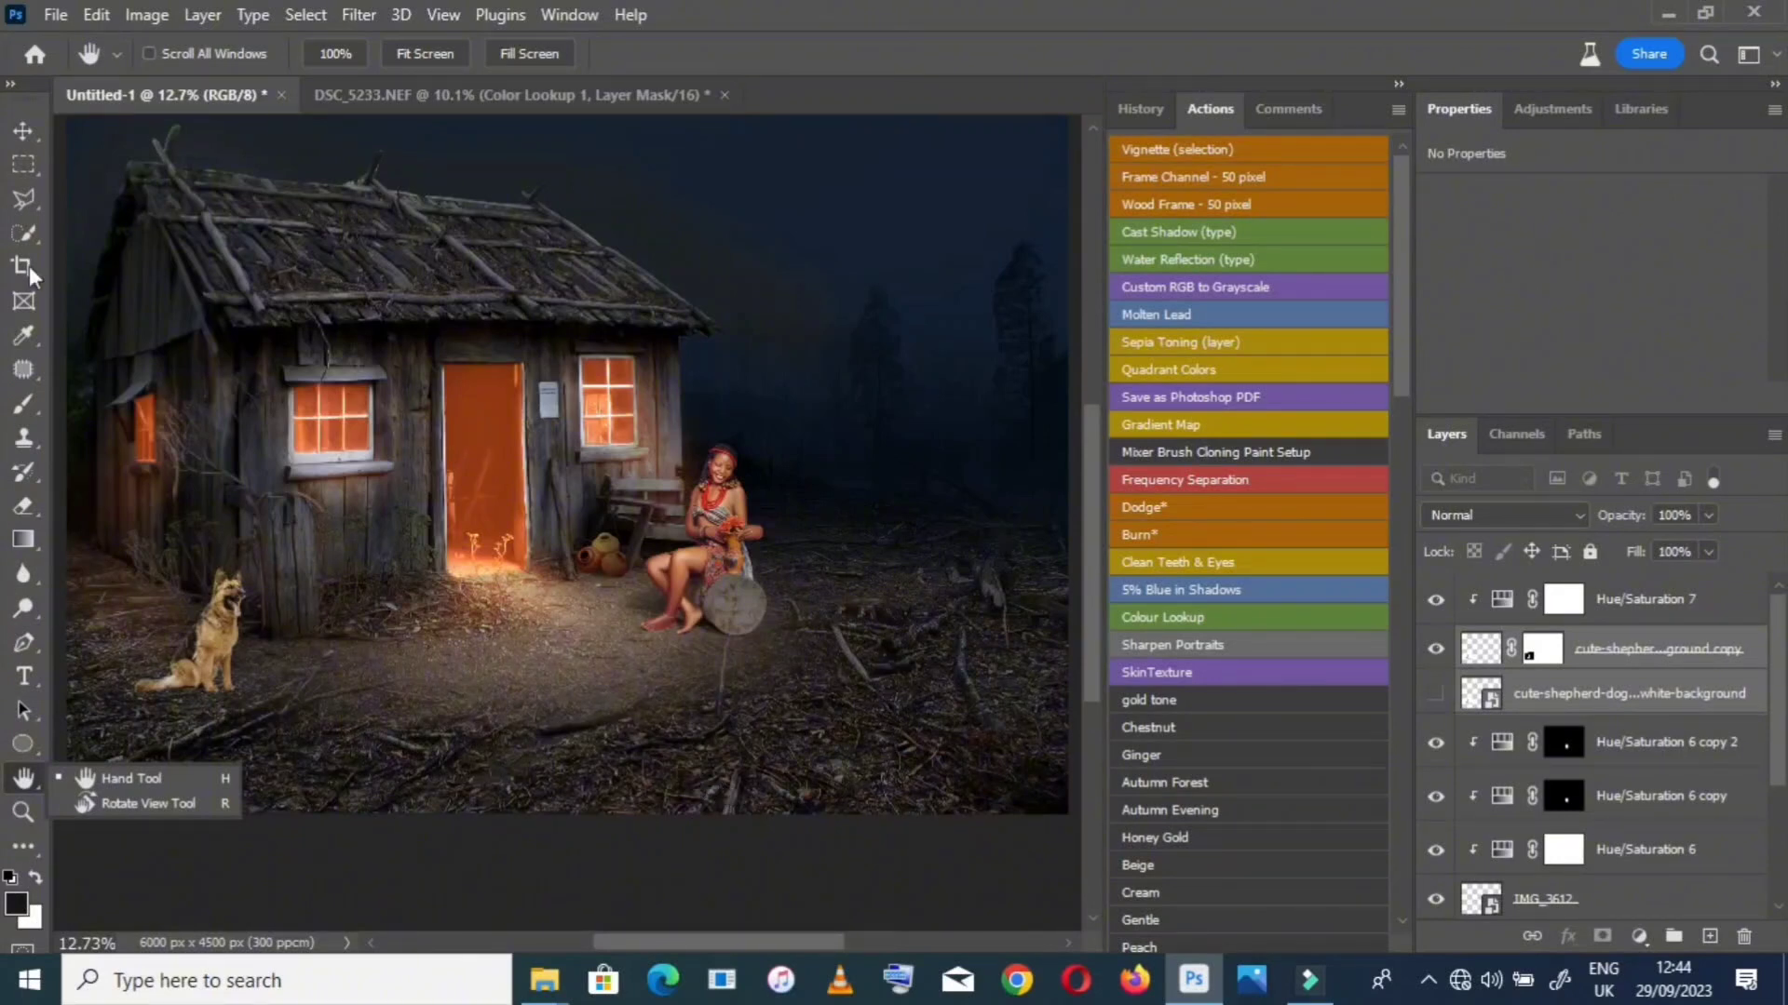
{"action": "left_click", "coordinate": [39, 127]}
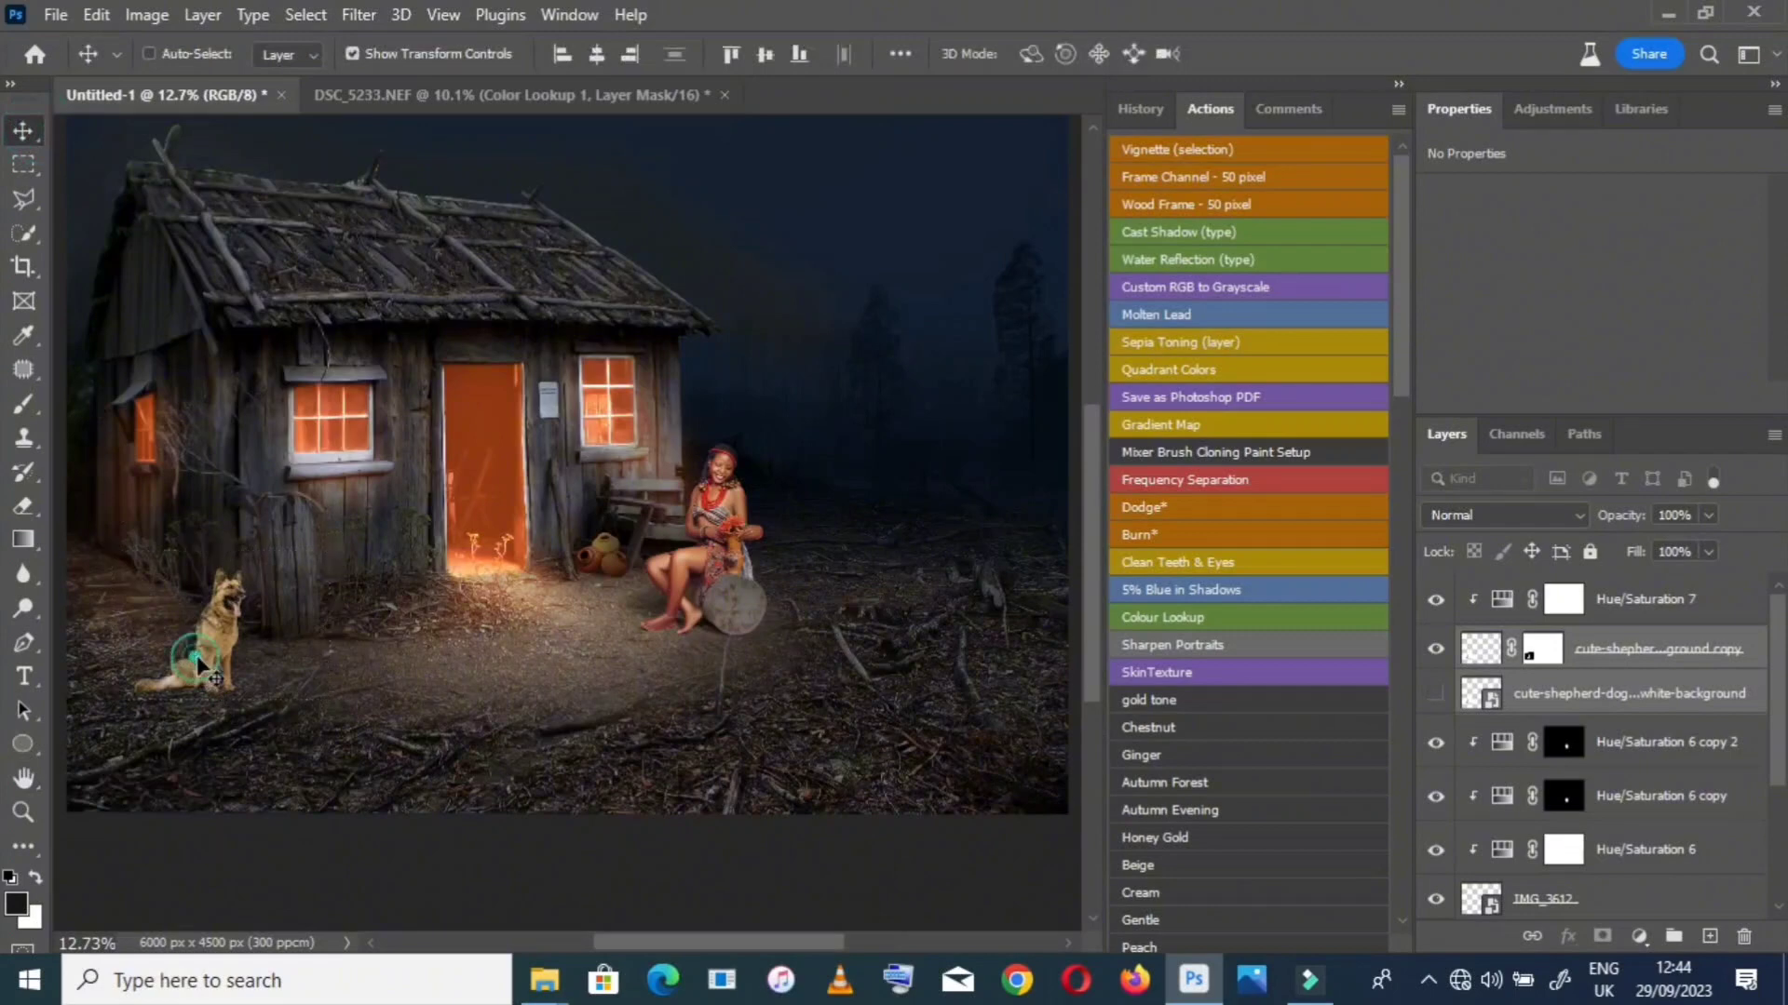
{"action": "left_click_drag", "start_coordinate": [201, 663], "coordinate": [882, 678]}
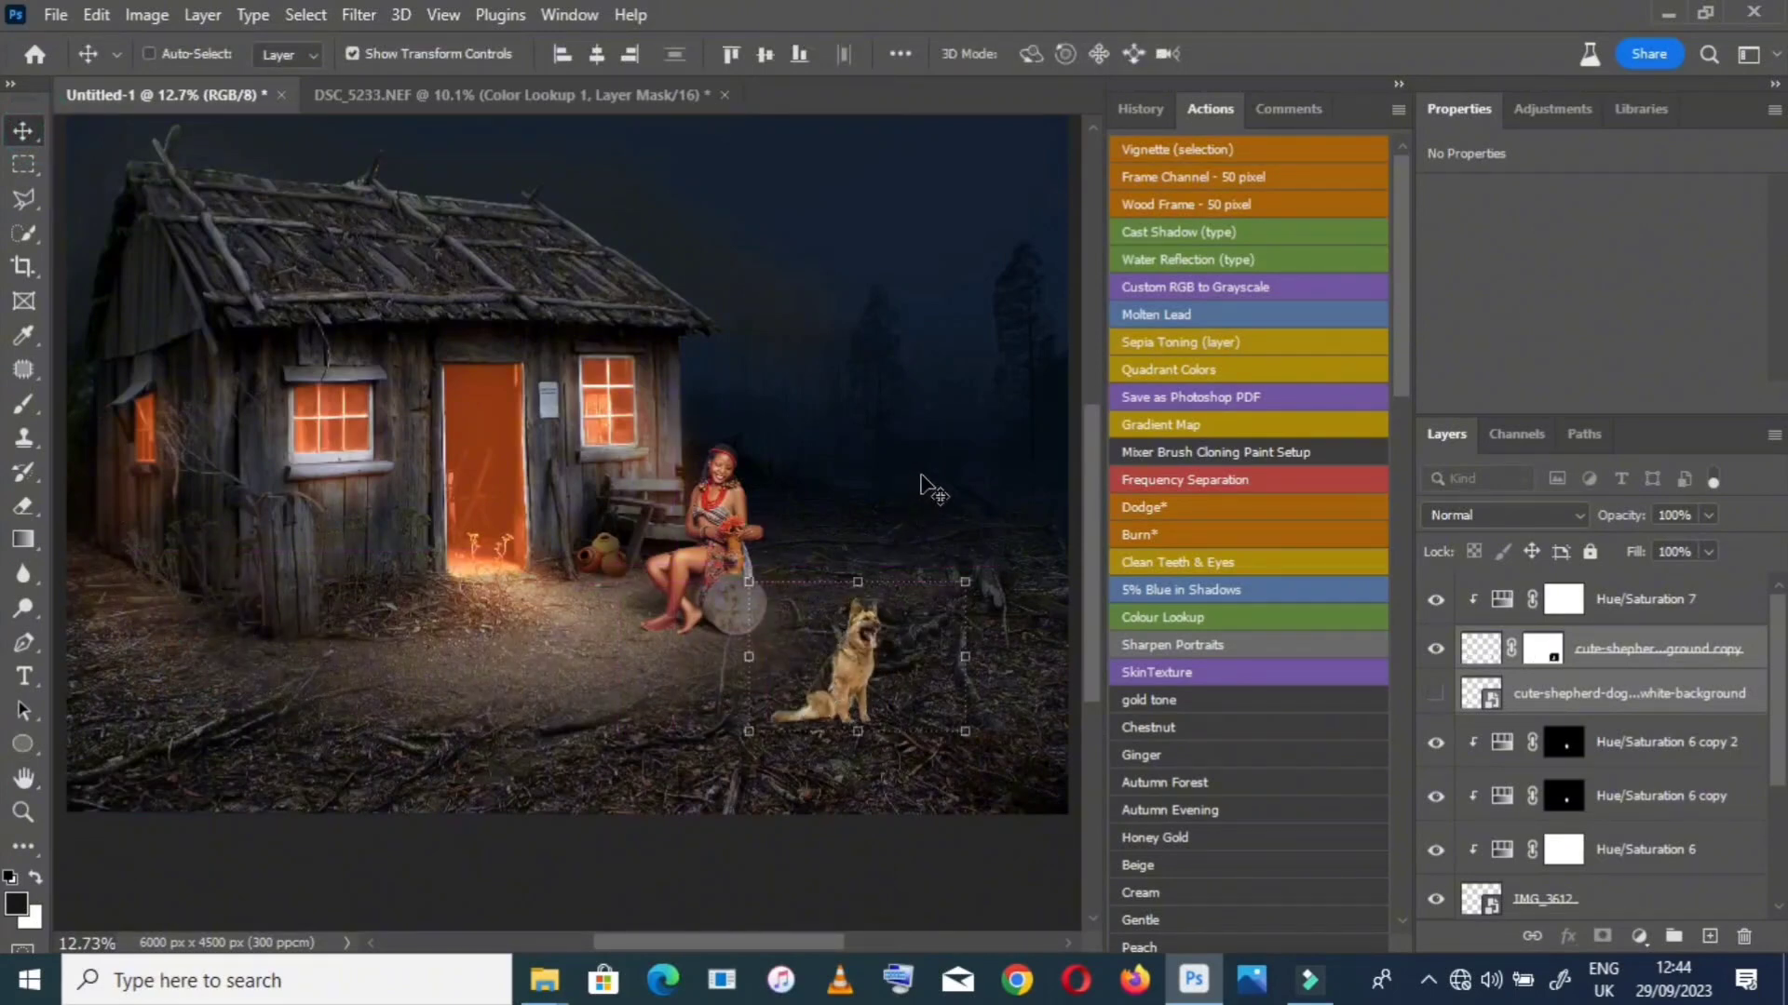
{"action": "key", "text": "ctrl+z"}
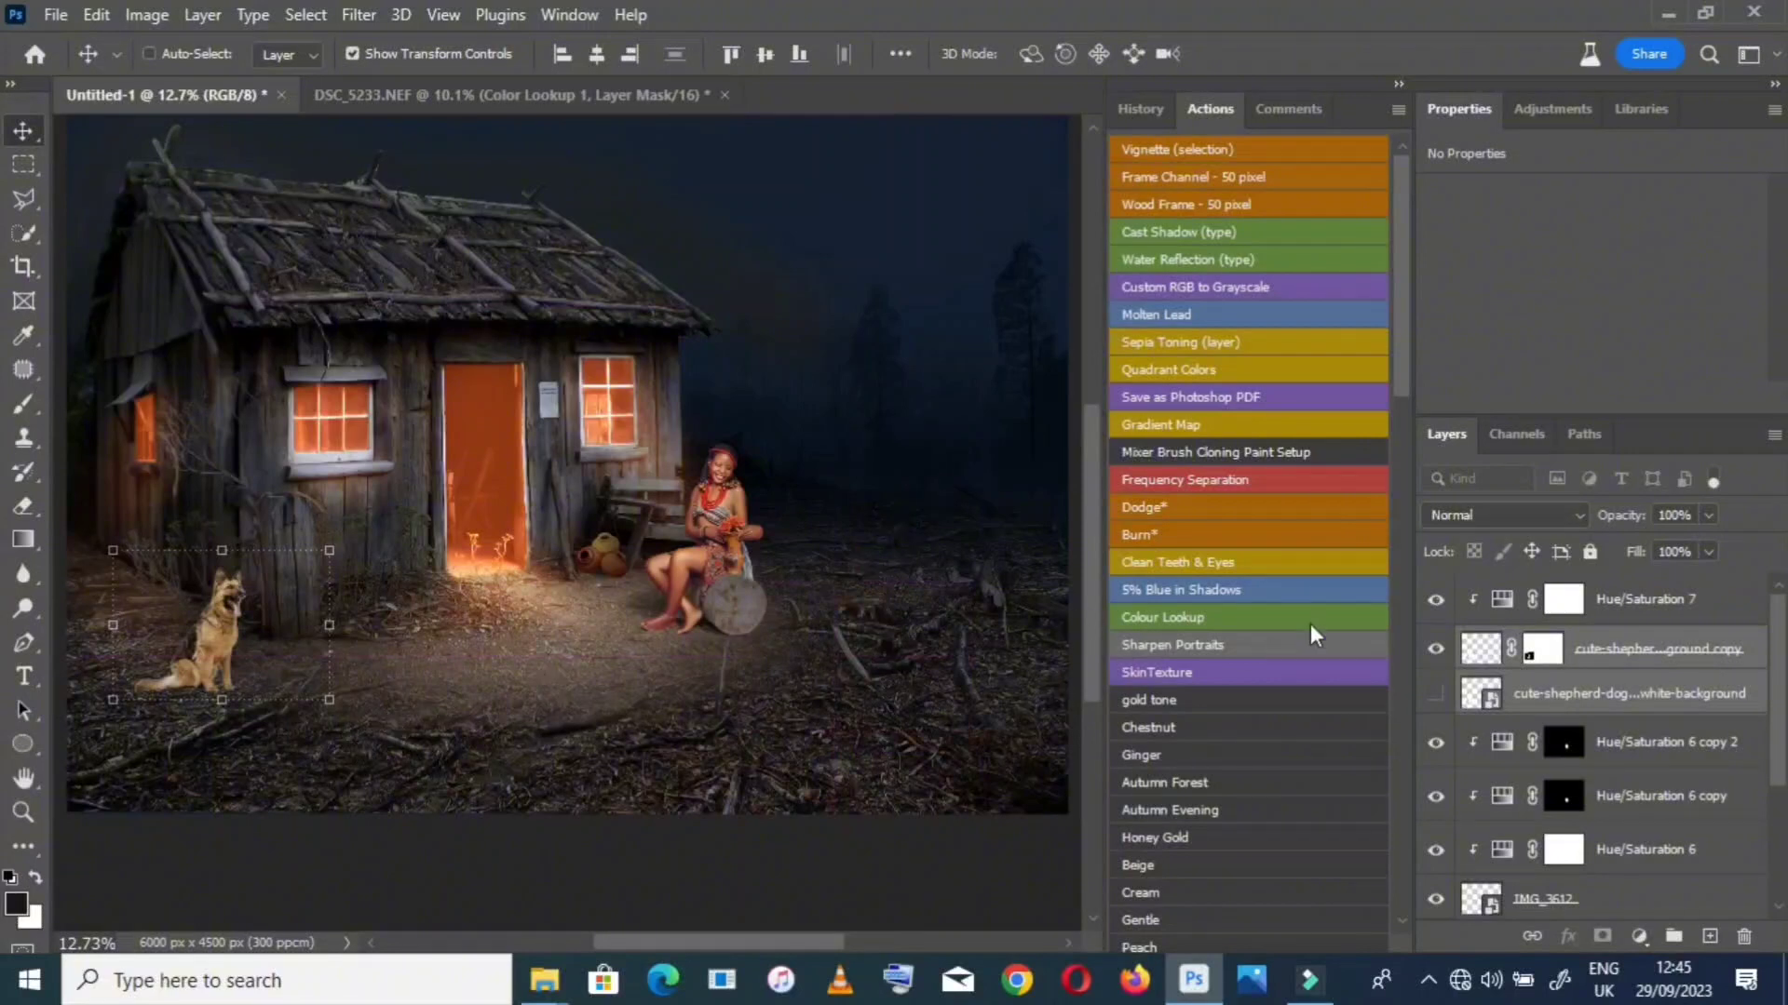
Add a Brightness/Contrast adjustment above the dog's Hue/Saturation 7 layer with brightness -54 and contrast 13
{"action": "left_click", "coordinate": [1654, 596]}
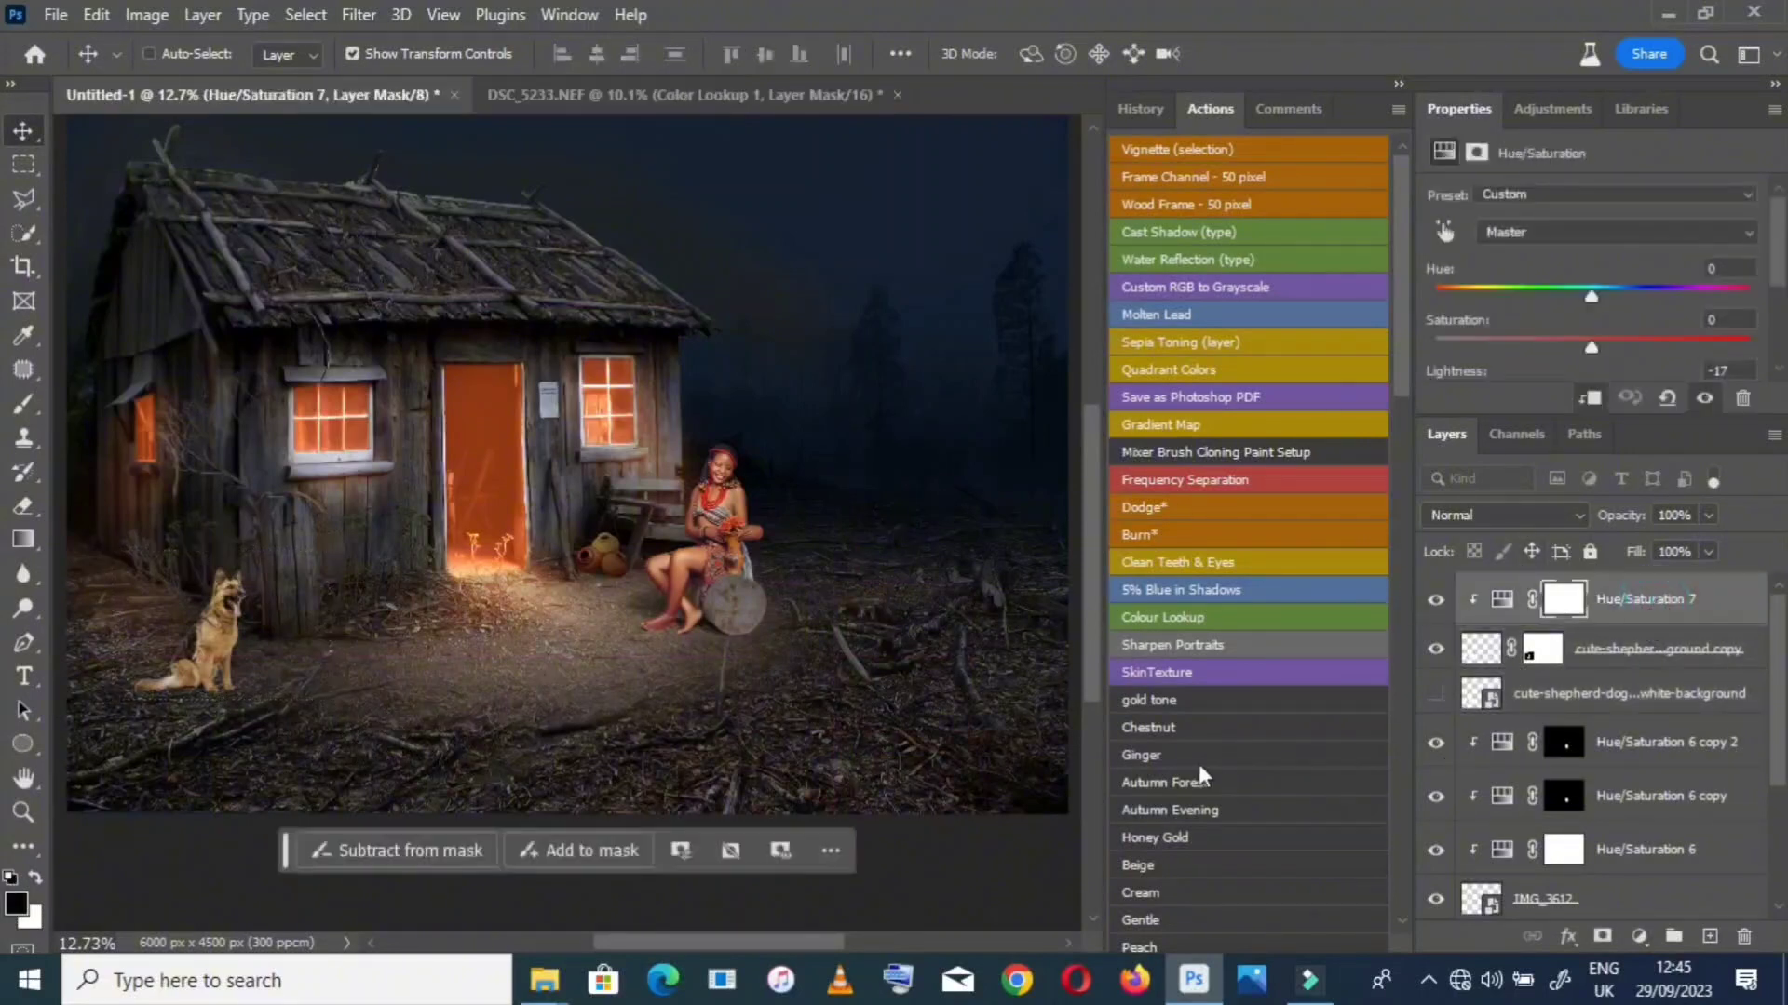
{"action": "left_click", "coordinate": [1639, 935]}
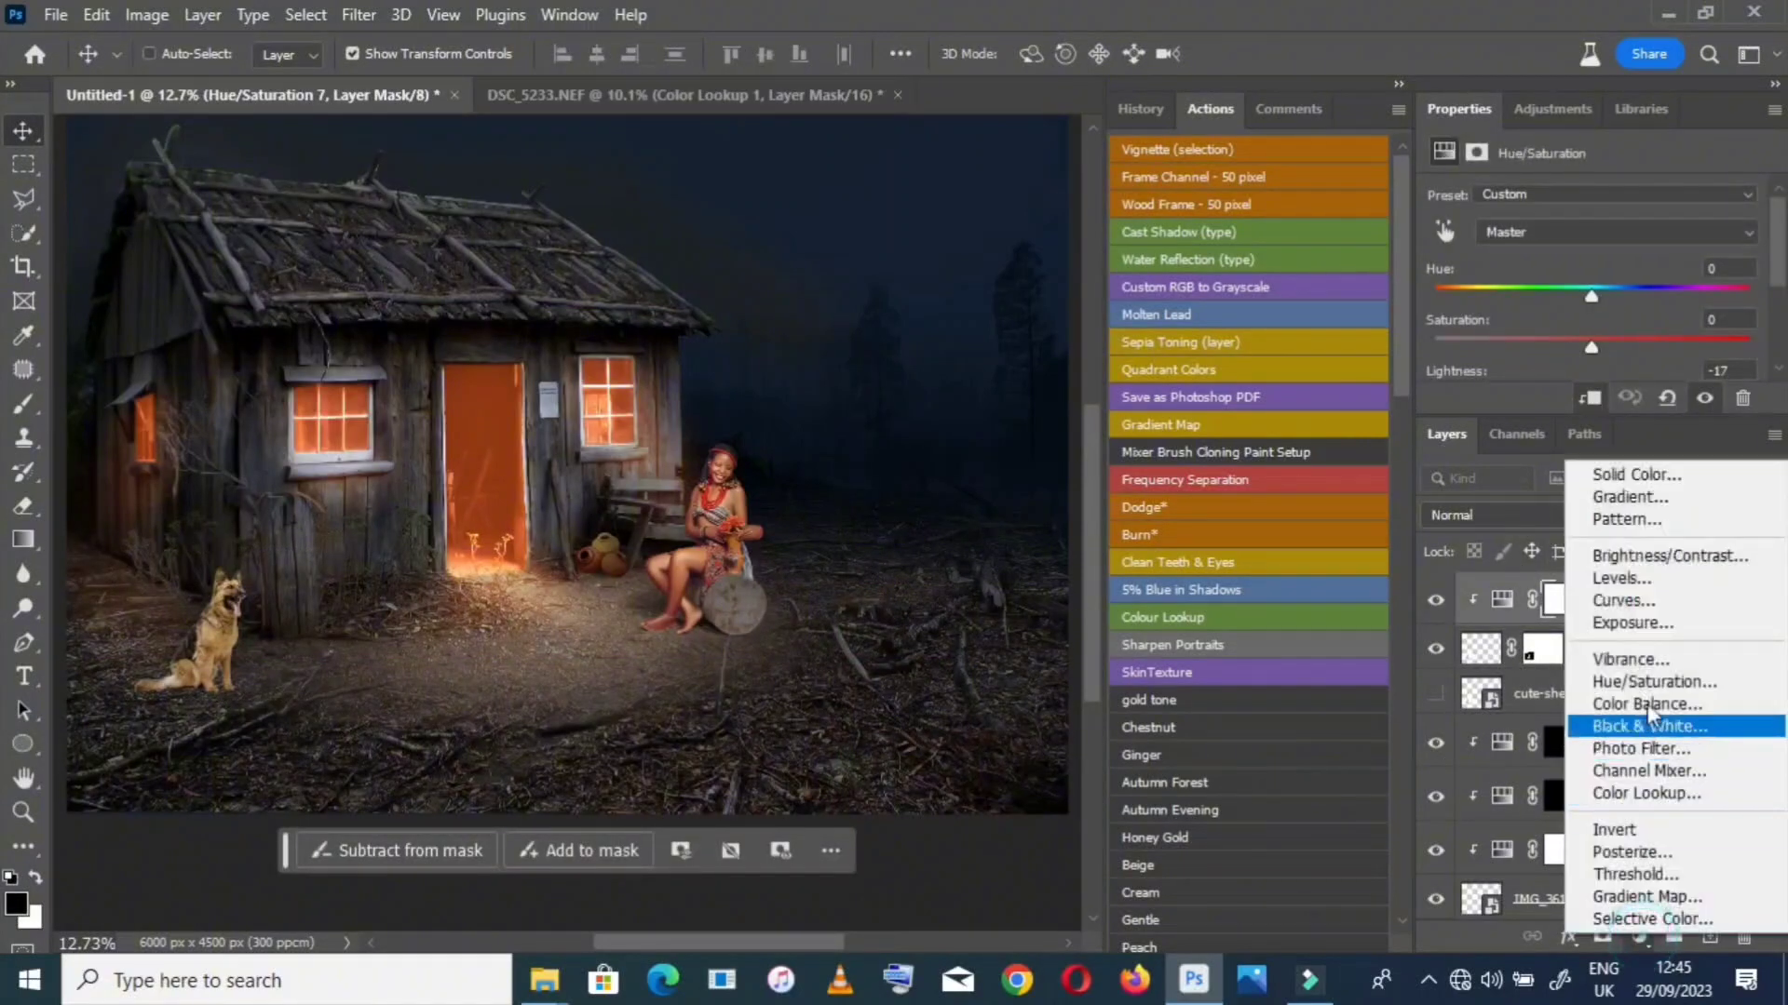
{"action": "left_click", "coordinate": [1651, 556]}
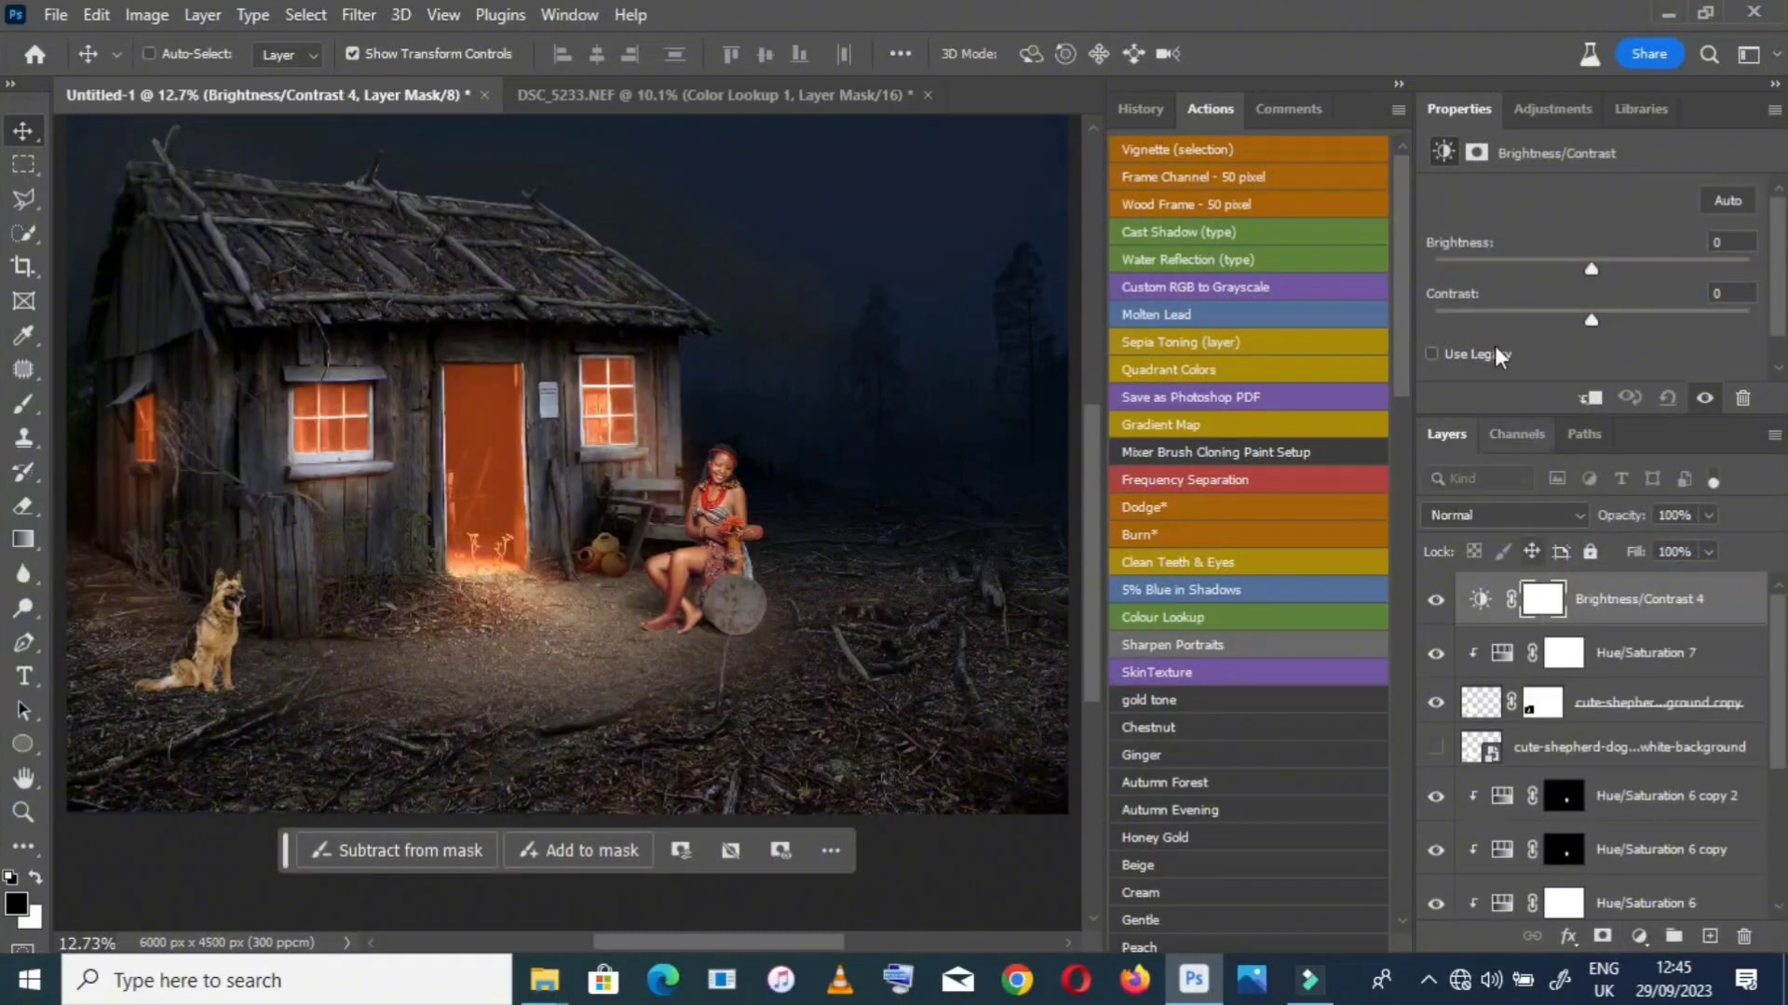
{"action": "left_click", "coordinate": [1551, 264]}
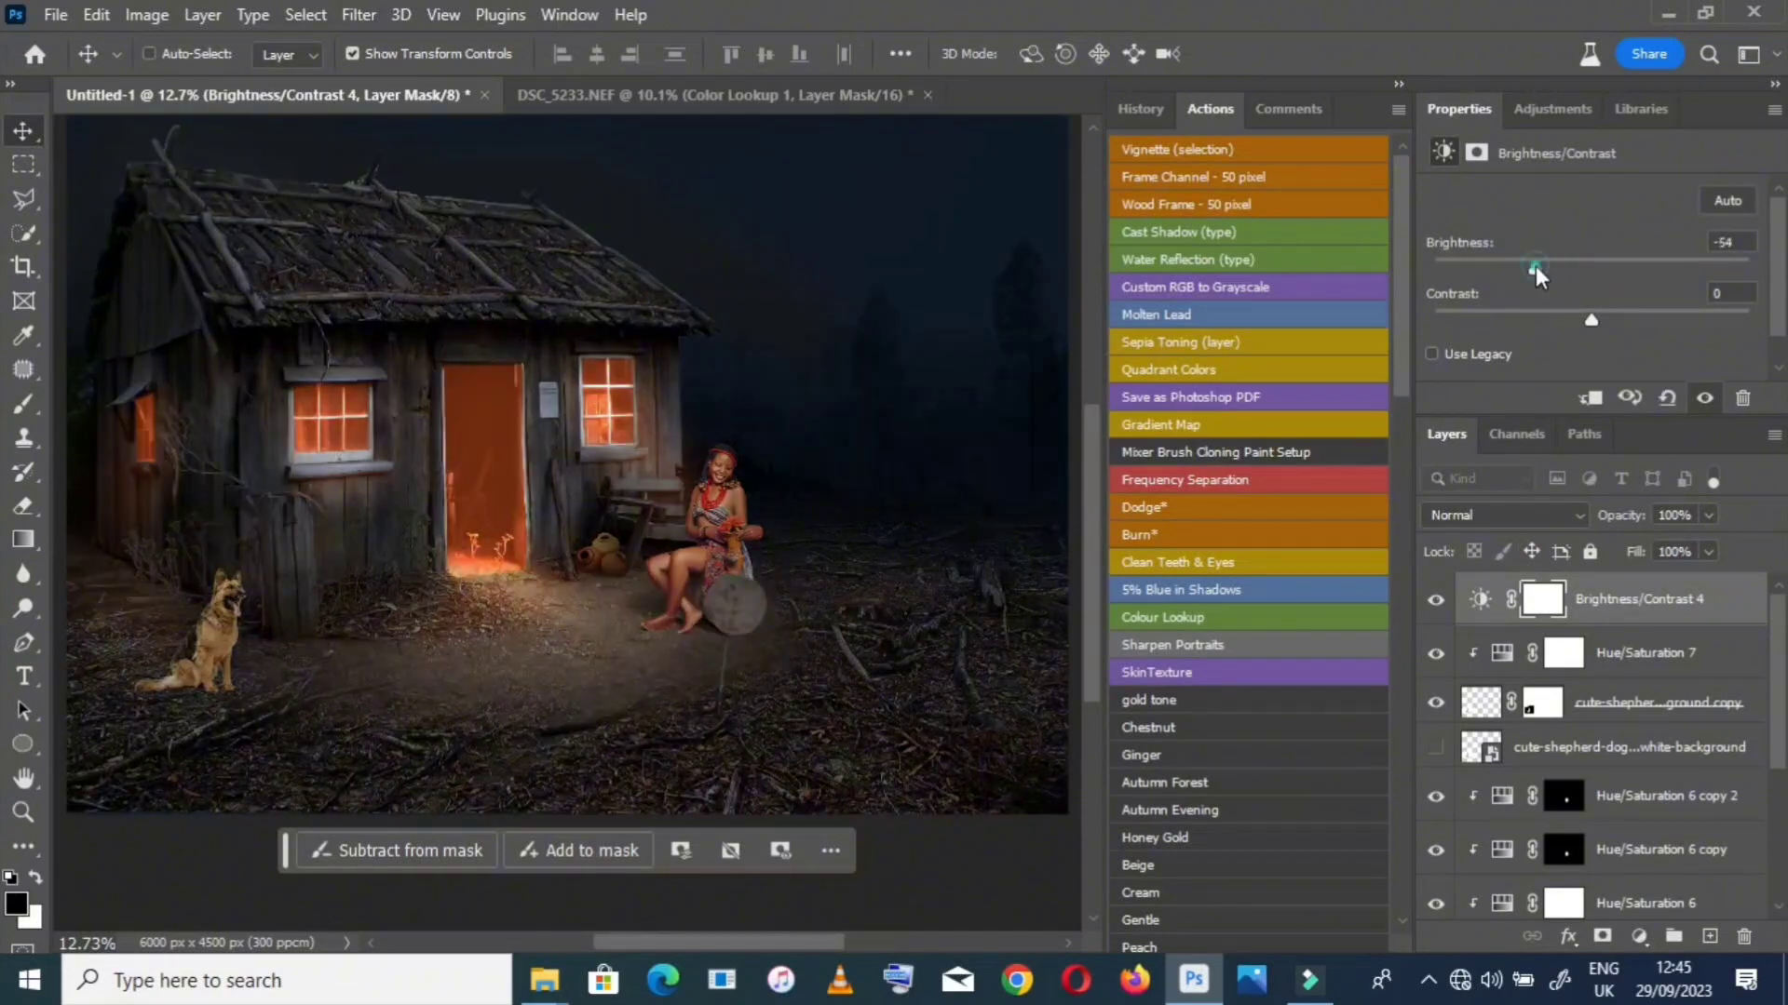
{"action": "left_click", "coordinate": [1611, 317]}
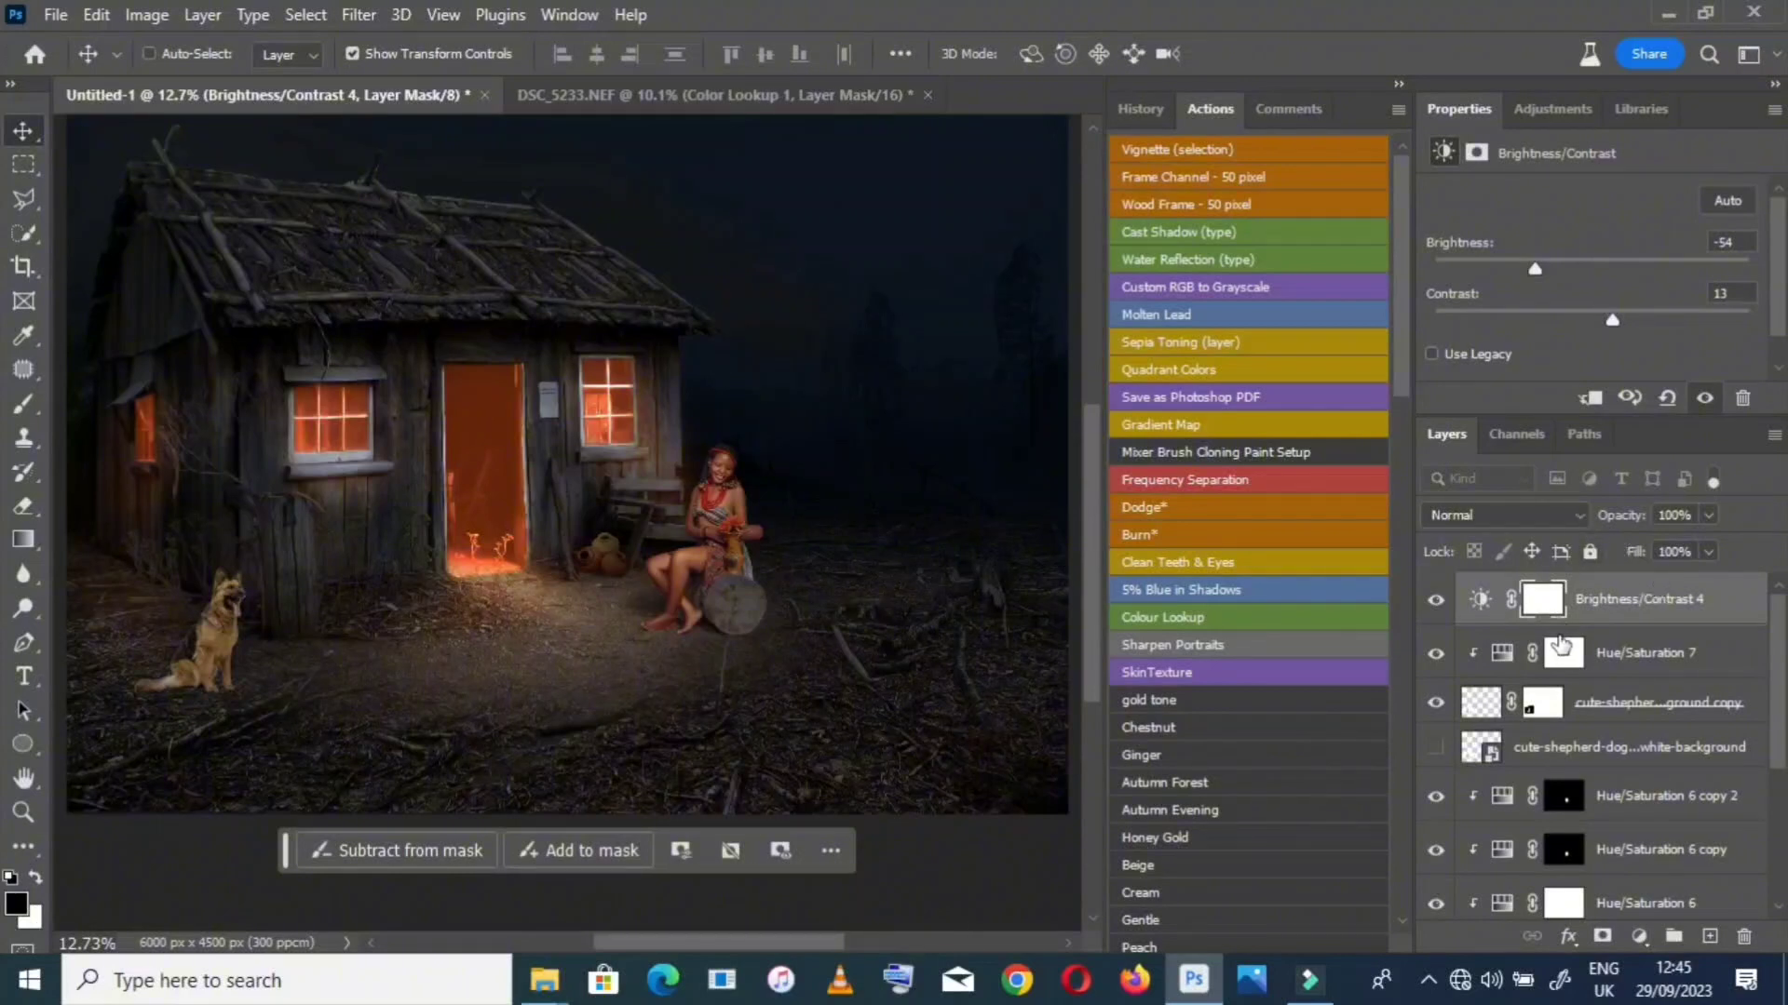
Invert the Brightness/Contrast mask to black and clip the adjustment to the dog
{"action": "key", "text": "ctrl+i"}
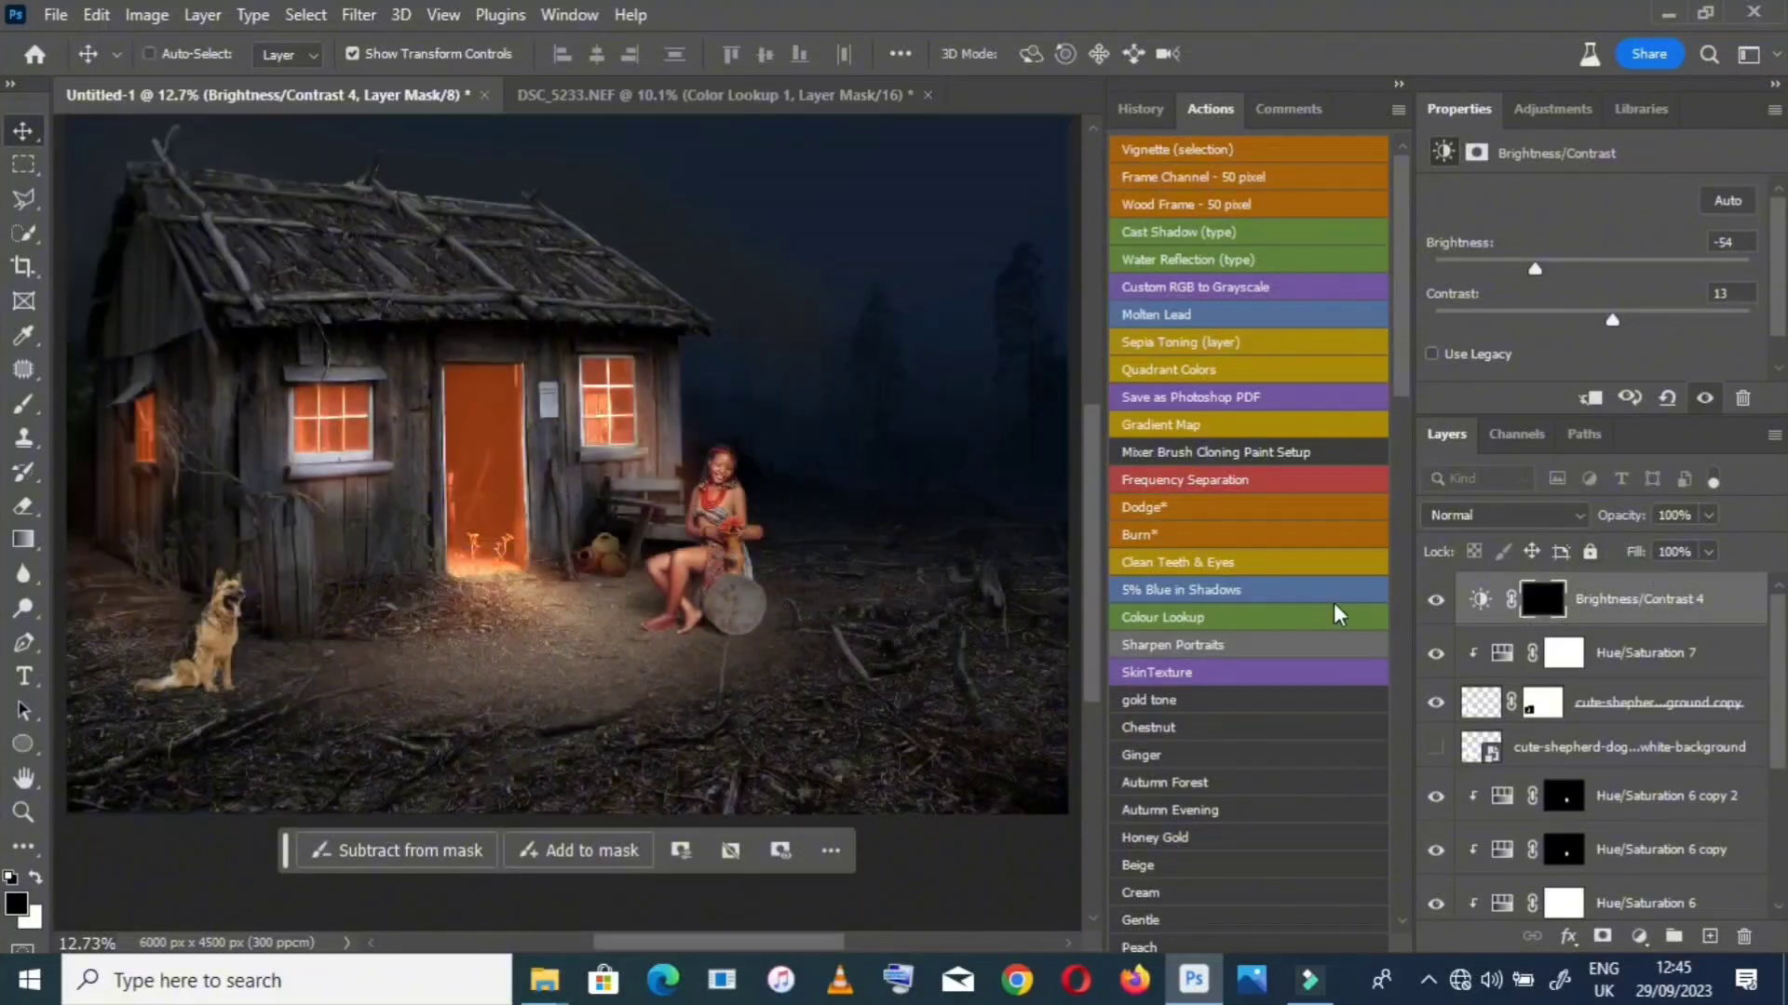
{"action": "right_click", "coordinate": [1724, 600]}
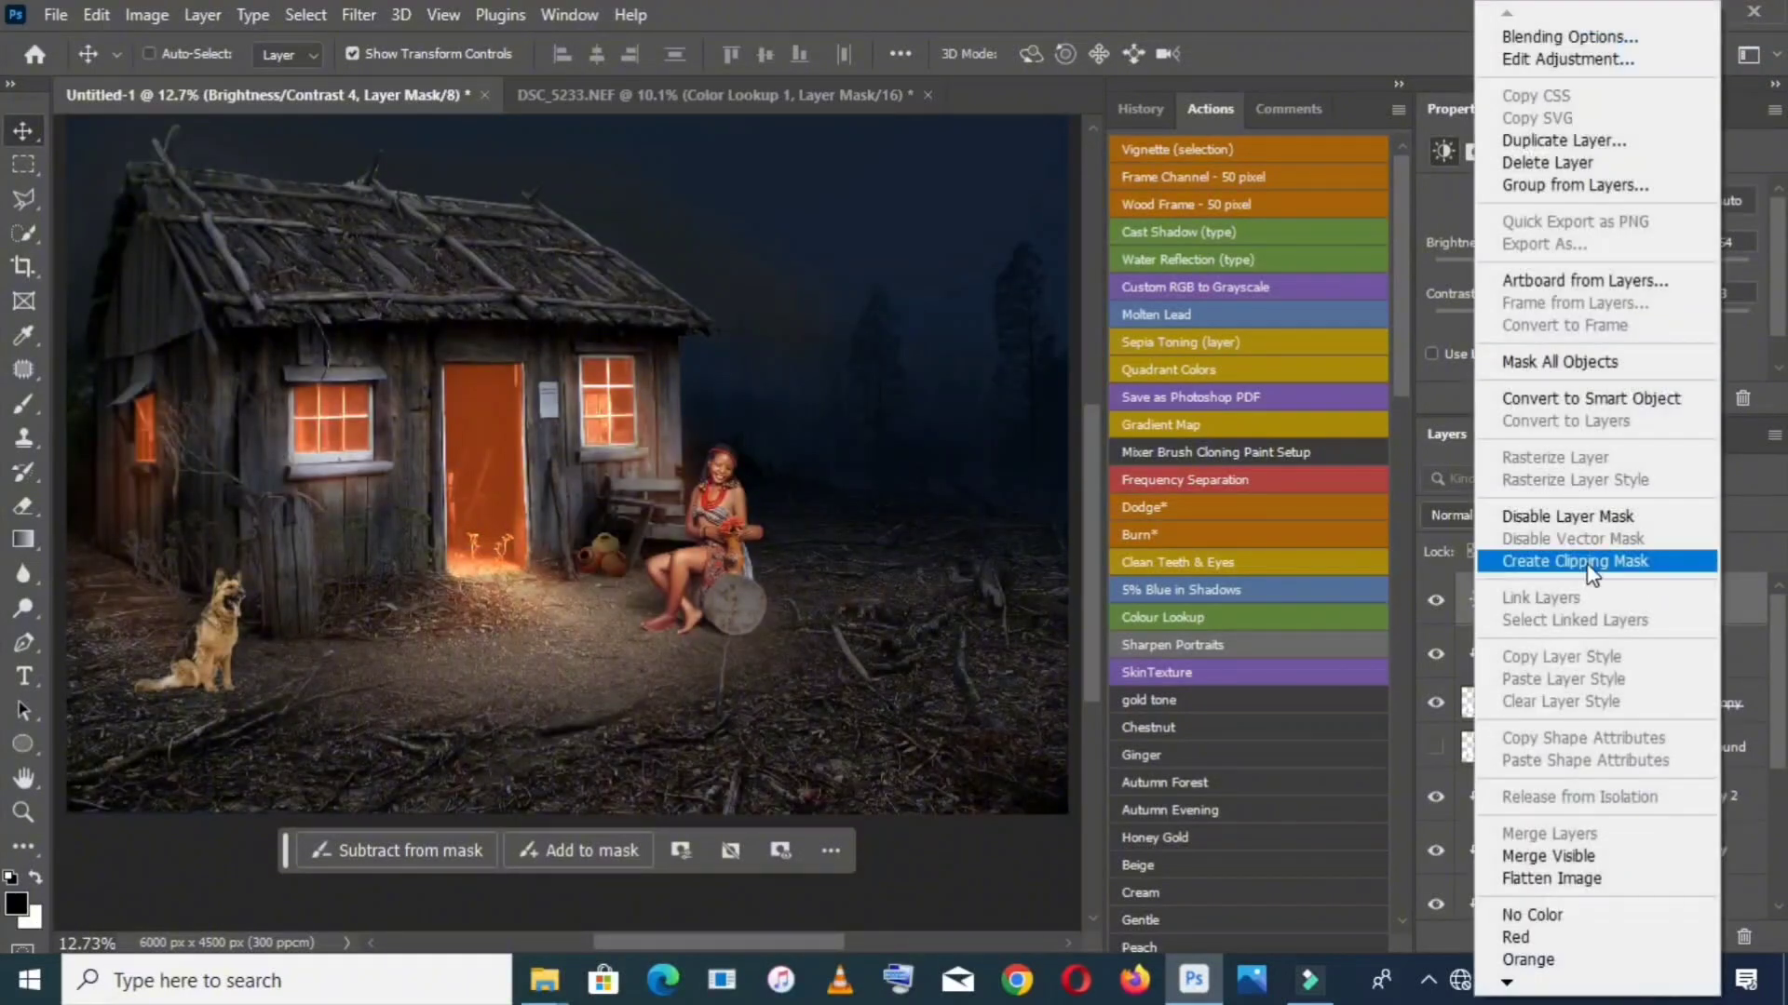
{"action": "left_click", "coordinate": [1638, 559]}
Paint white on the Brightness/Contrast mask with a soft 300 px brush along the dog's head, back and tail to darken them
{"action": "left_click", "coordinate": [23, 812]}
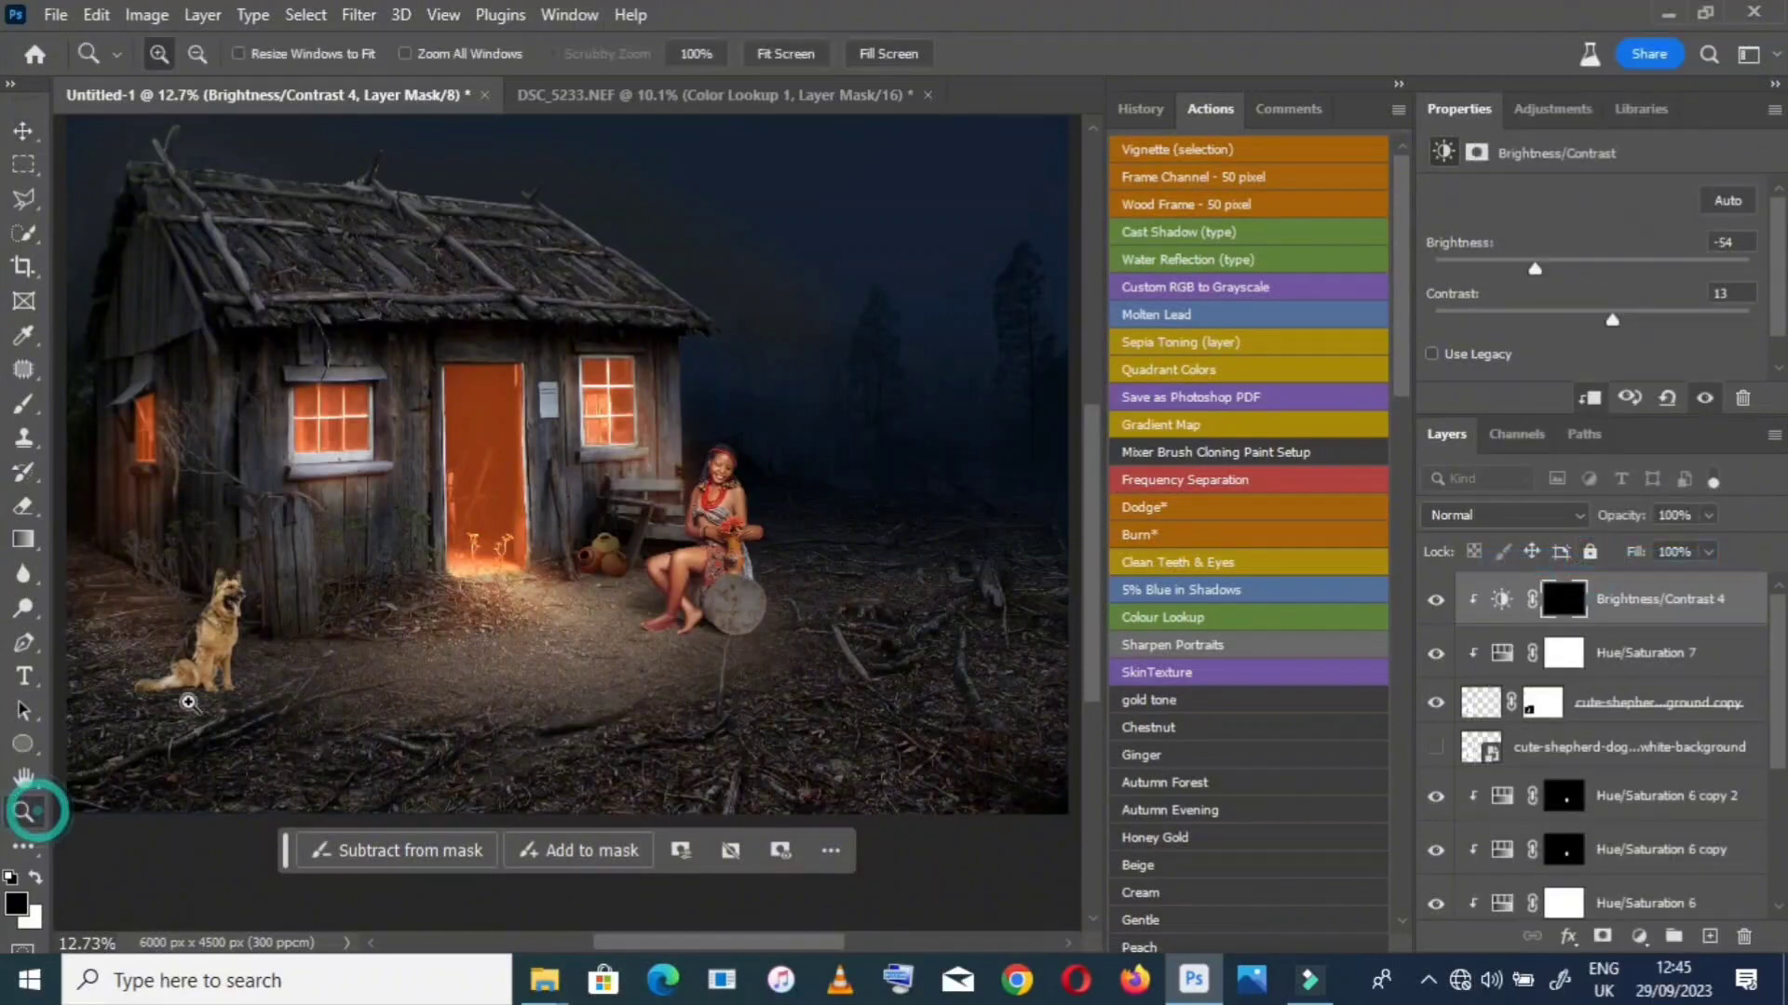
{"action": "left_click", "coordinate": [210, 676]}
{"action": "left_click", "coordinate": [212, 678]}
{"action": "left_click", "coordinate": [23, 404]}
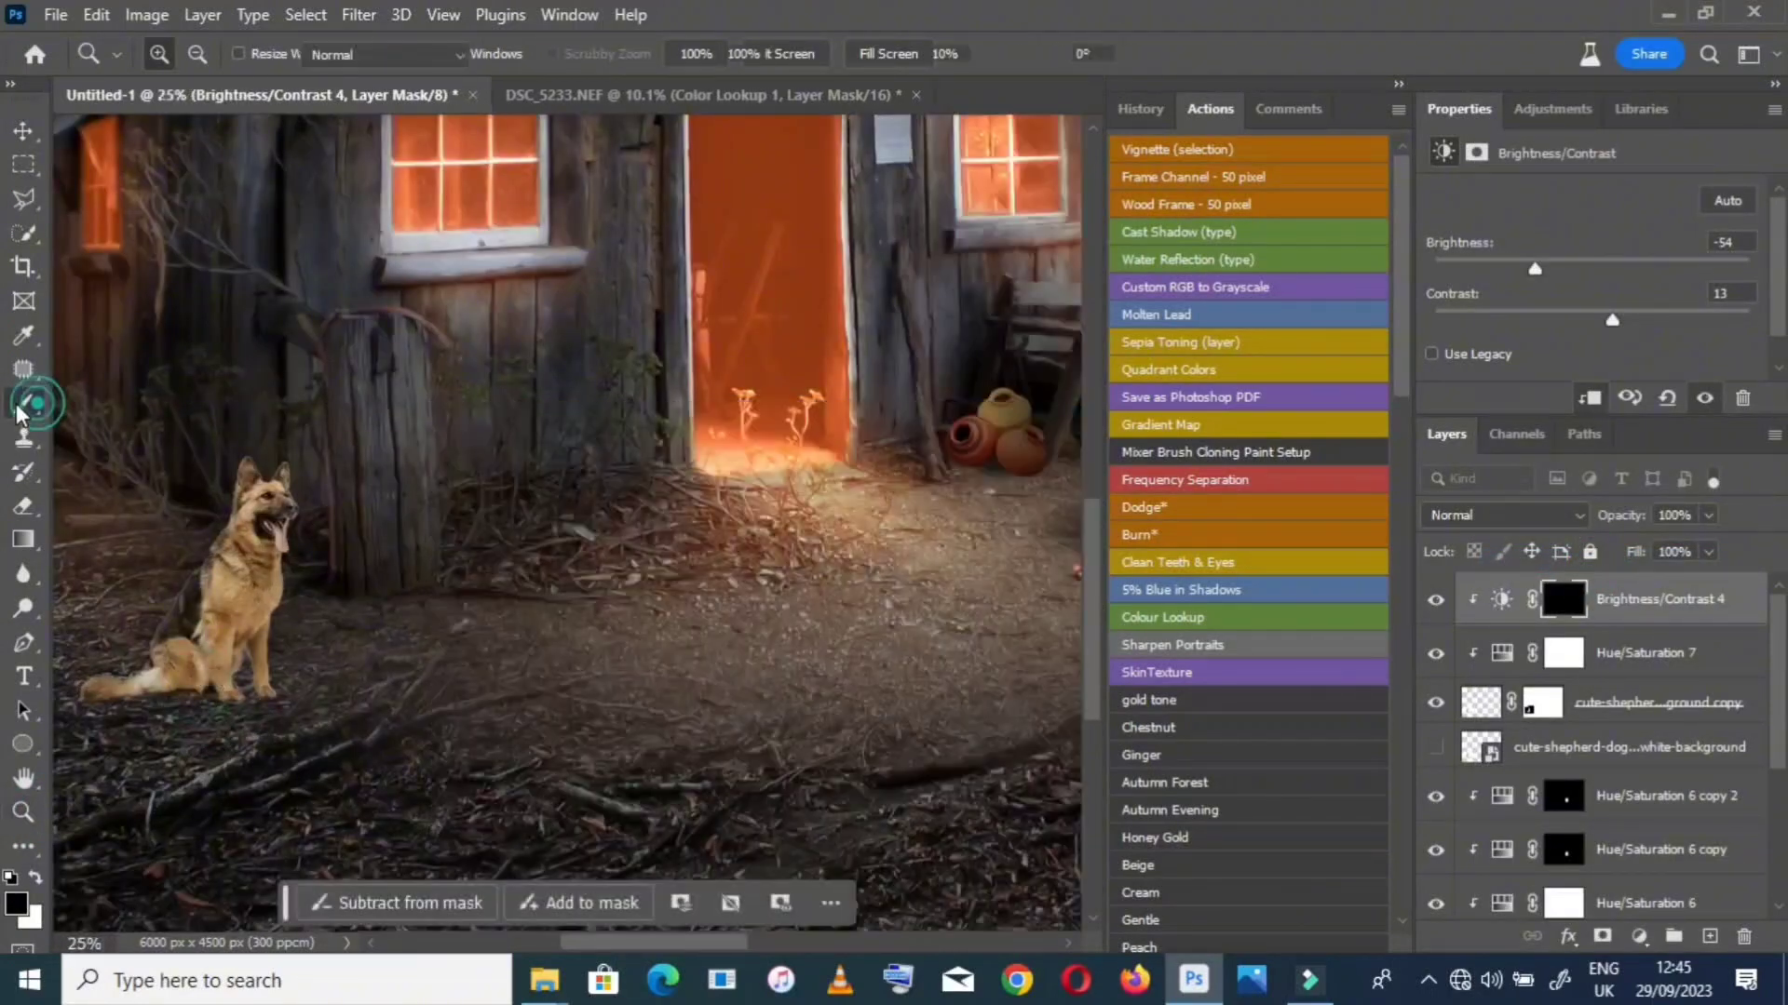
{"action": "left_click", "coordinate": [36, 877]}
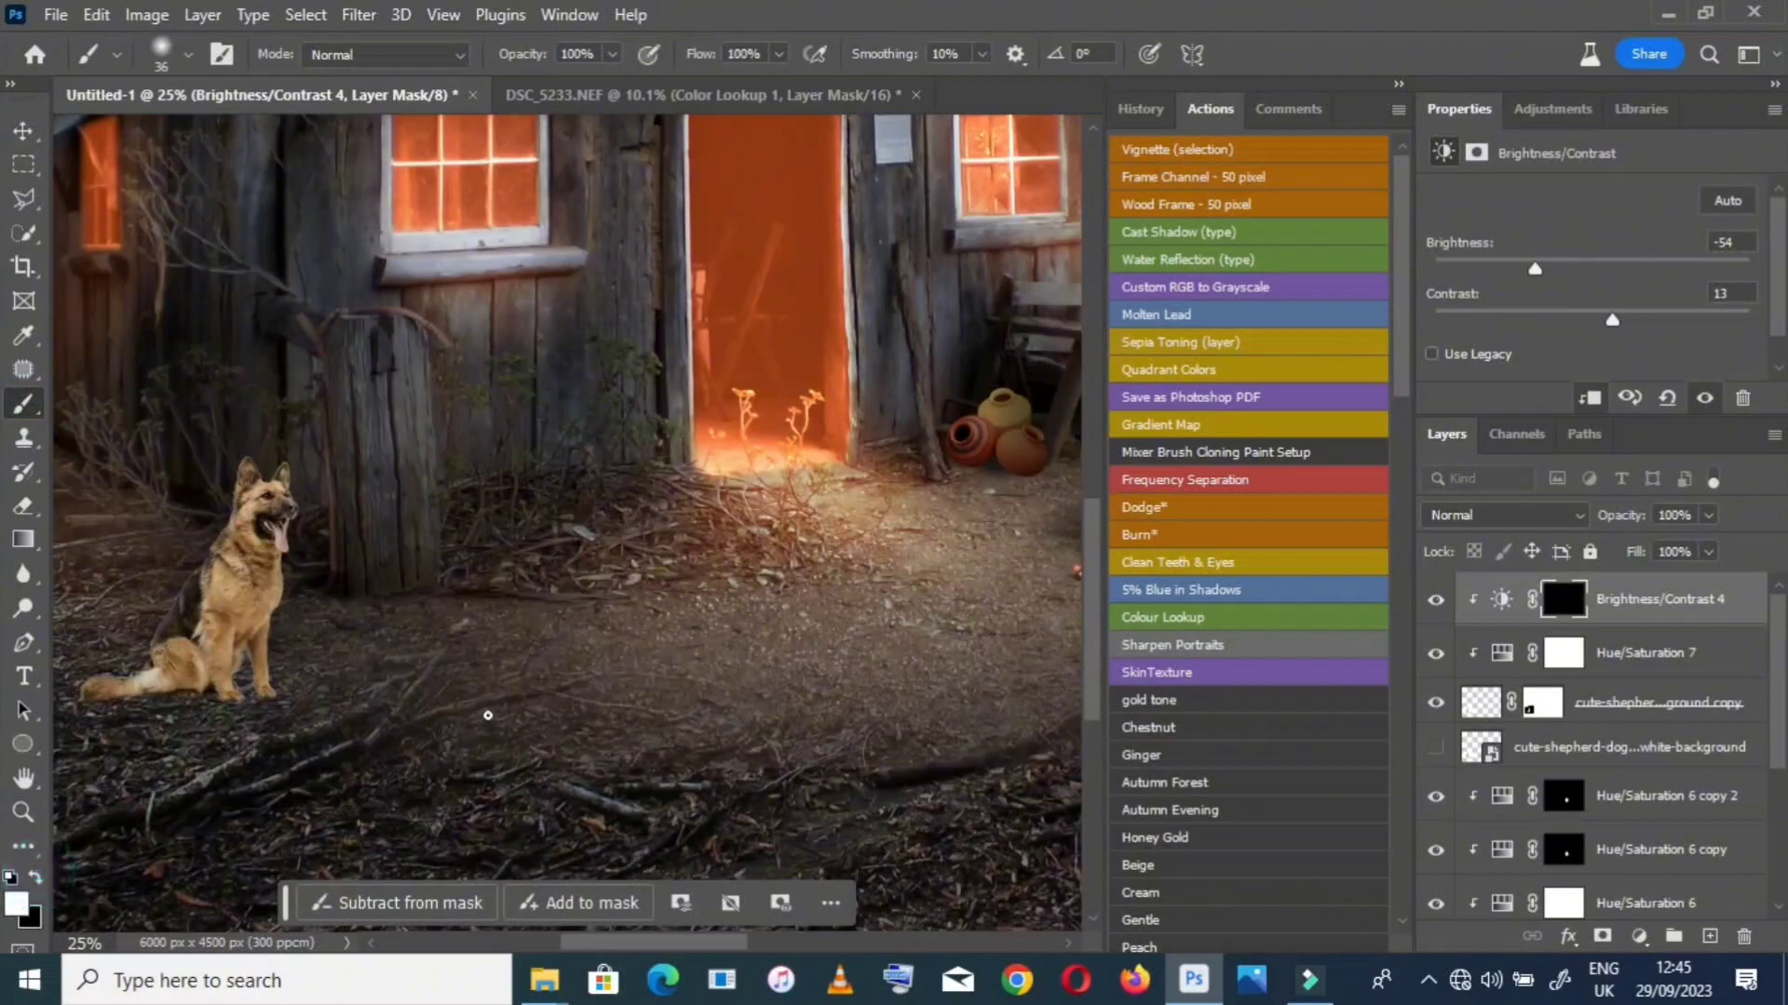
{"action": "key", "text": "bracketright"}
{"action": "key", "text": "bracketright"}
{"action": "key", "text": "bracketright"}
{"action": "key", "text": "bracketright"}
{"action": "key", "text": "bracketright"}
{"action": "key", "text": "bracketright"}
{"action": "key", "text": "bracketright"}
{"action": "key", "text": "bracketright"}
{"action": "key", "text": "bracketright"}
{"action": "key", "text": "bracketright"}
{"action": "key", "text": "bracketright"}
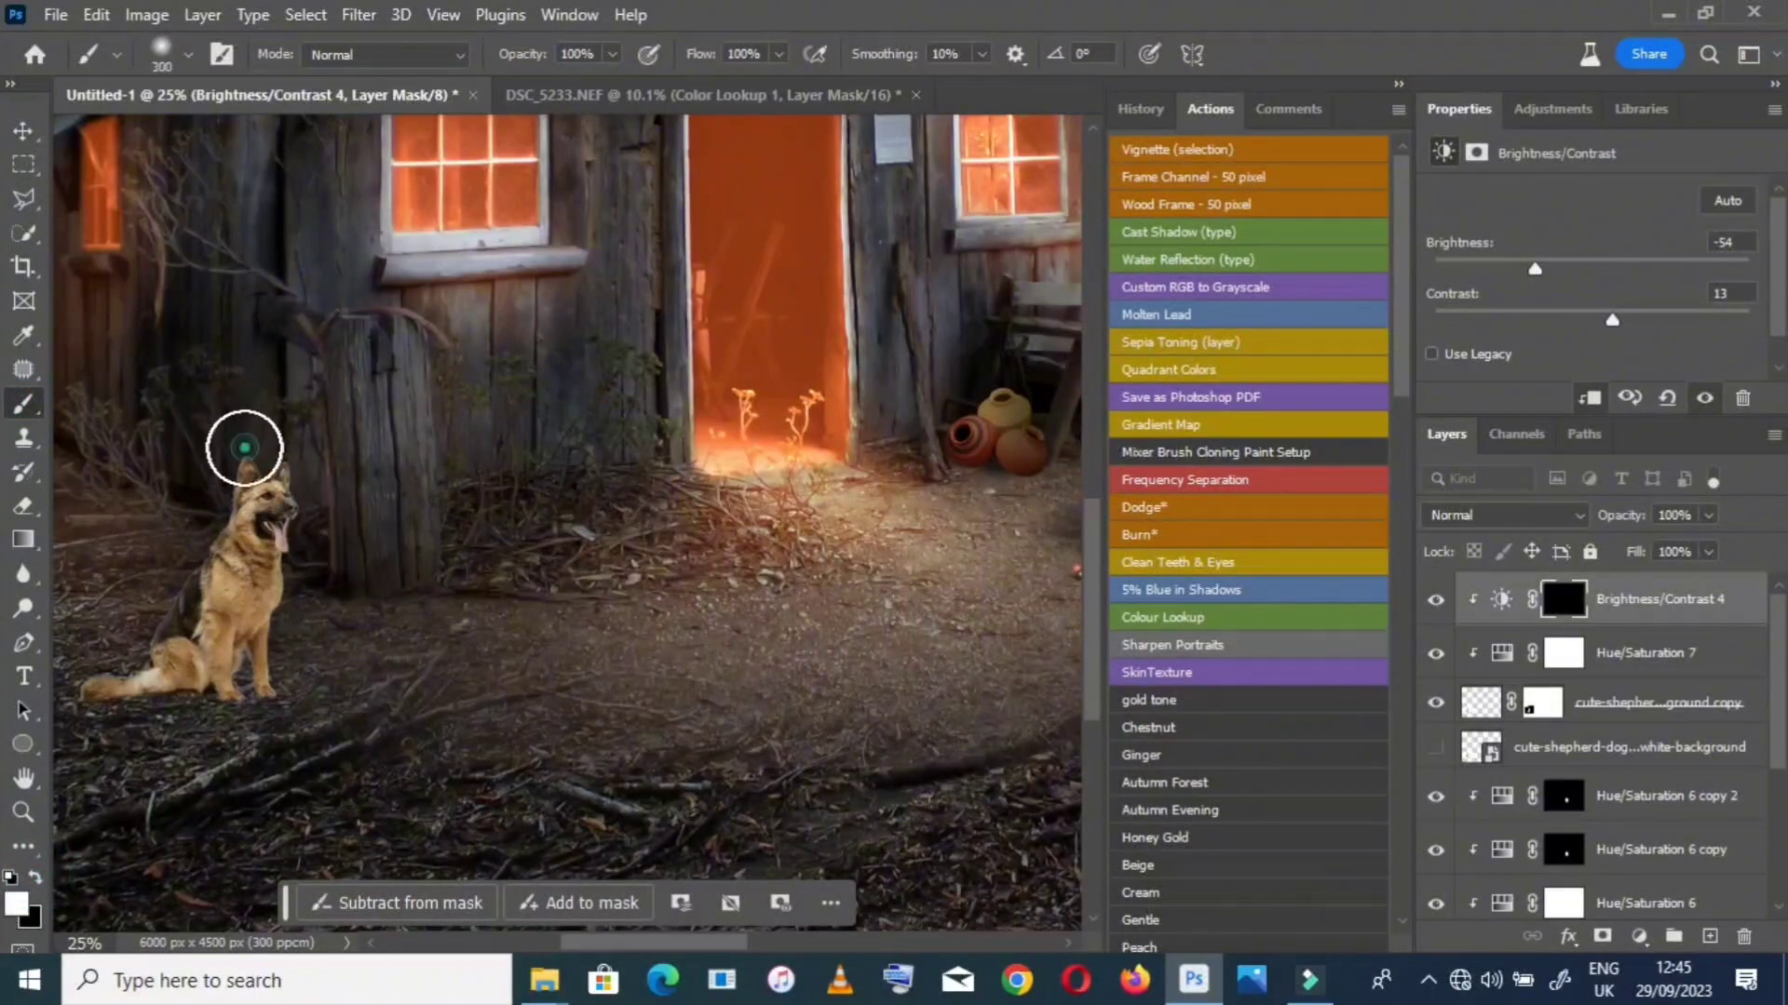
{"action": "mouse_move", "coordinate": [85, 688]}
{"action": "left_mouse_down"}
{"action": "mouse_move", "coordinate": [36, 726]}
{"action": "mouse_move", "coordinate": [139, 631]}
{"action": "mouse_move", "coordinate": [192, 547]}
{"action": "mouse_move", "coordinate": [267, 504]}
{"action": "left_mouse_up"}
{"action": "mouse_move", "coordinate": [264, 443]}
{"action": "left_mouse_down"}
{"action": "mouse_move", "coordinate": [168, 648]}
{"action": "mouse_move", "coordinate": [123, 698]}
{"action": "left_mouse_up"}
{"action": "mouse_move", "coordinate": [226, 484]}
{"action": "left_mouse_down"}
{"action": "mouse_move", "coordinate": [156, 634]}
{"action": "mouse_move", "coordinate": [100, 684]}
{"action": "left_mouse_up"}
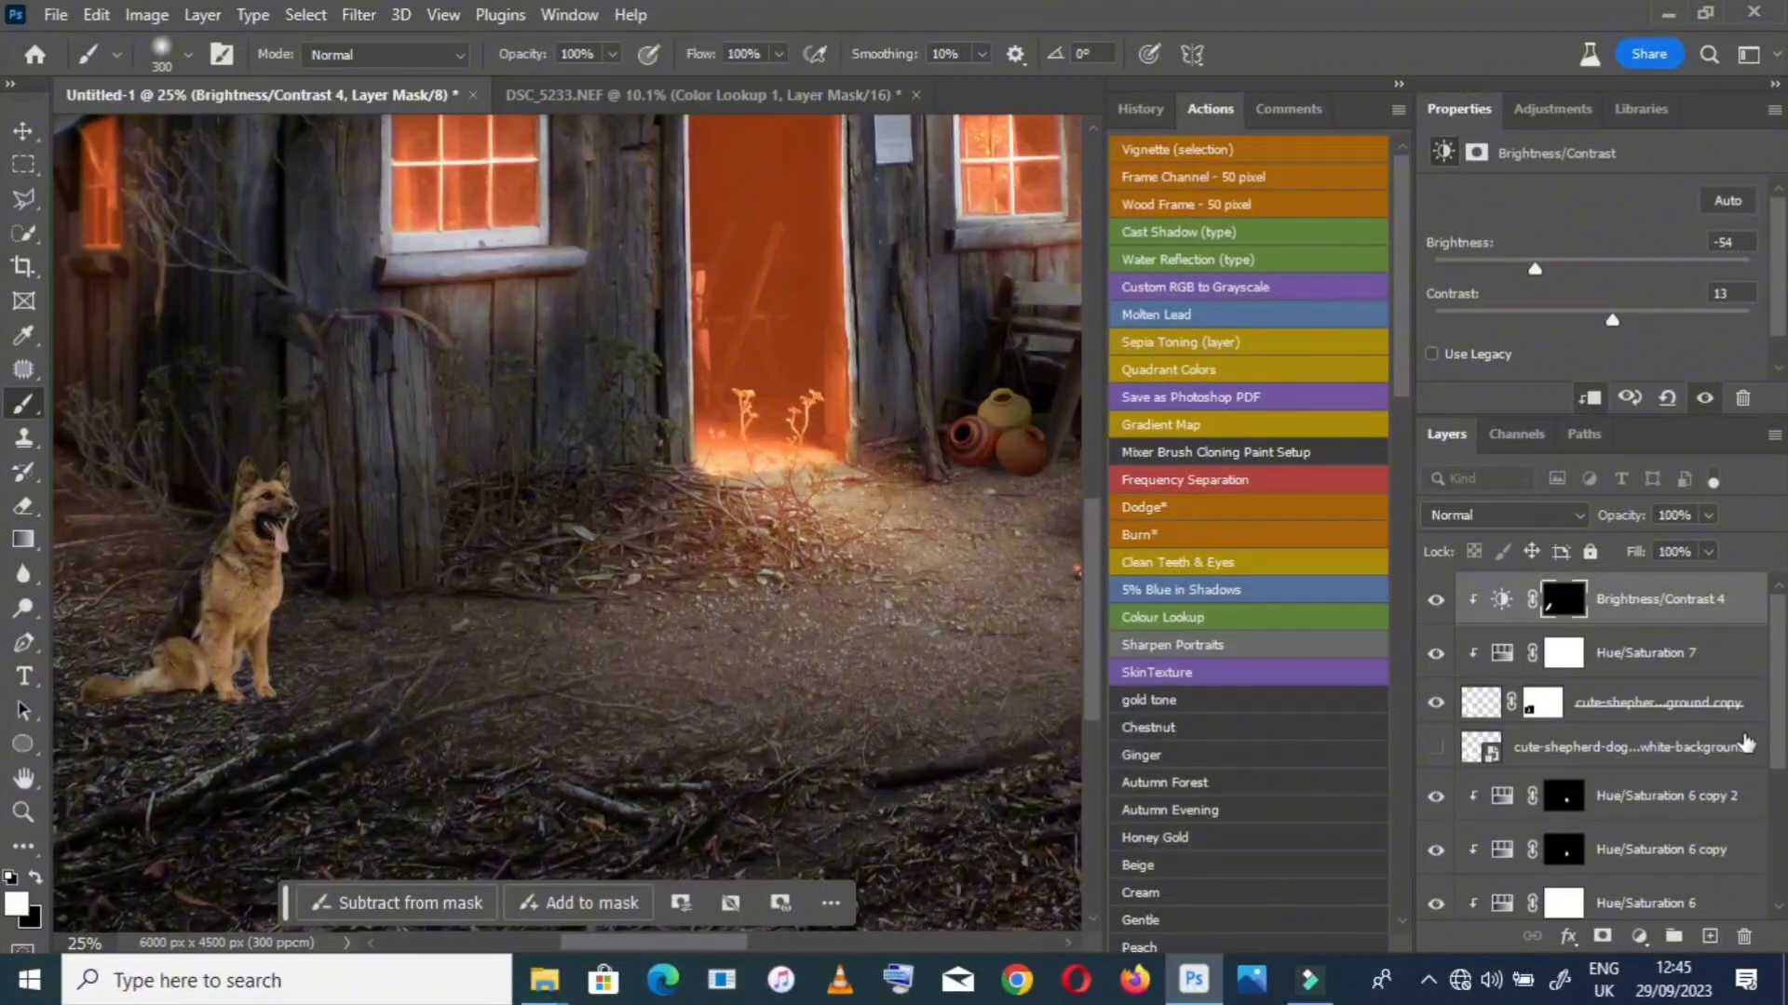
Duplicate the Brightness/Contrast 4 layer and clip the copy to the dog to deepen its shading
{"action": "key", "text": "ctrl+j"}
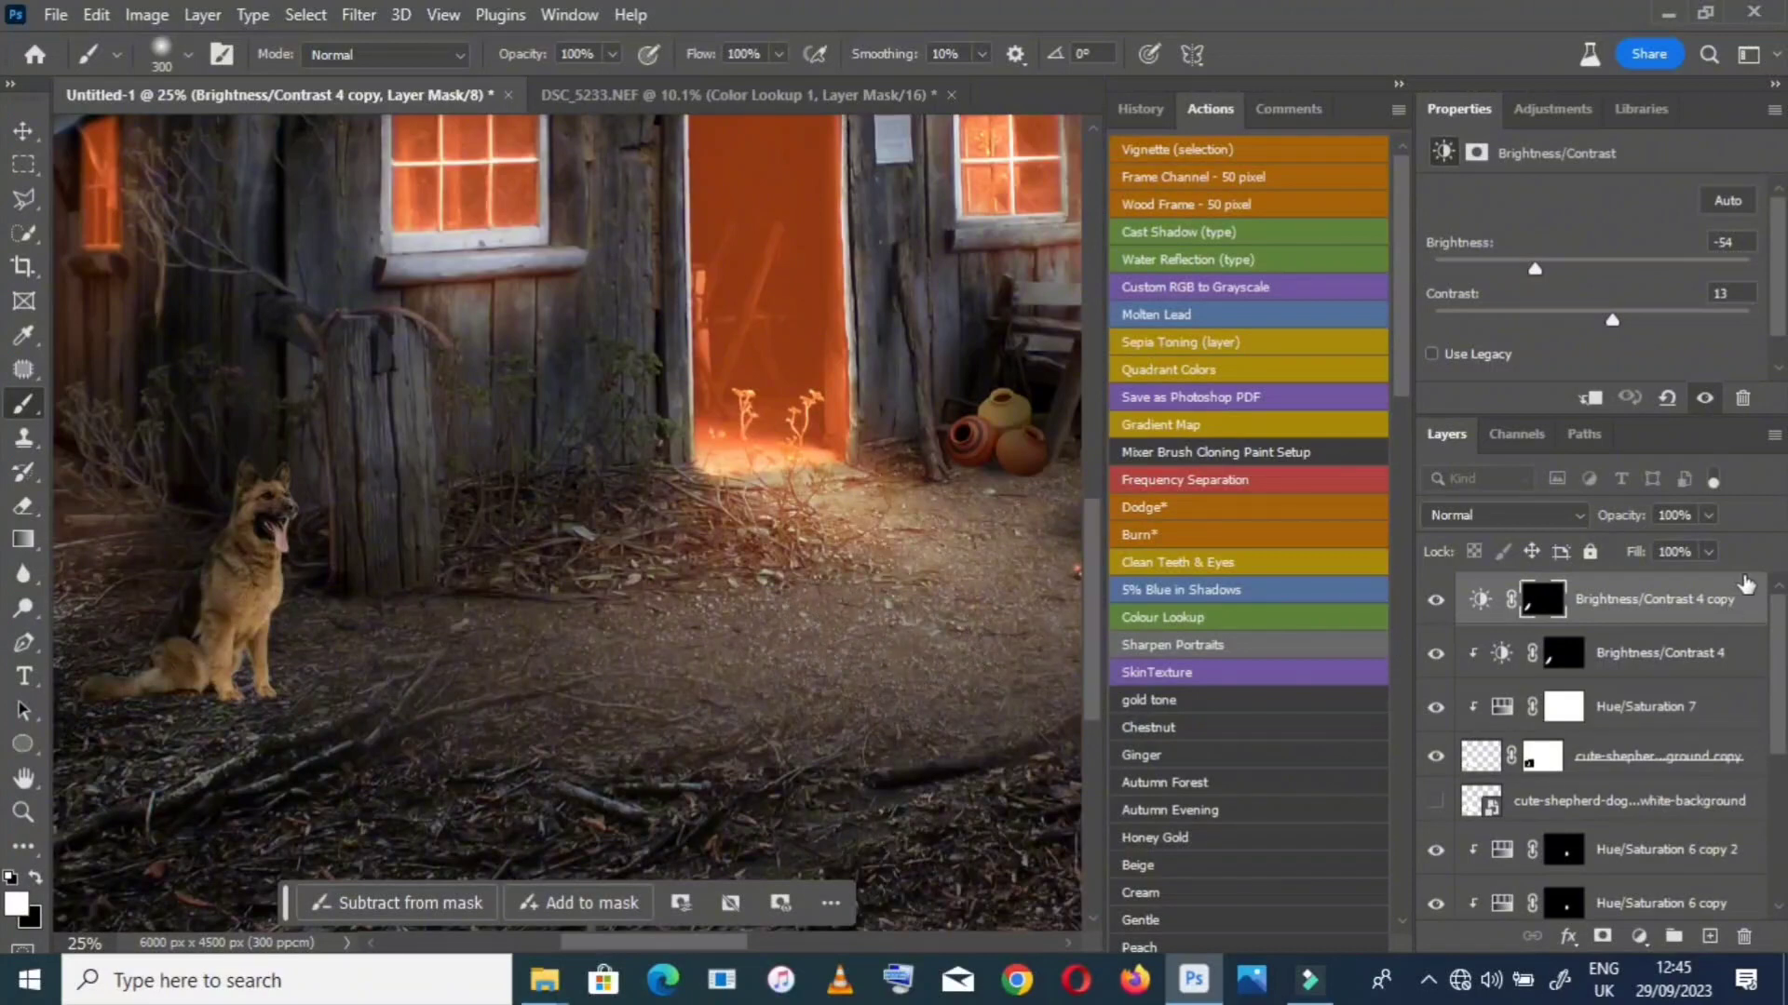
{"action": "right_click", "coordinate": [1718, 595]}
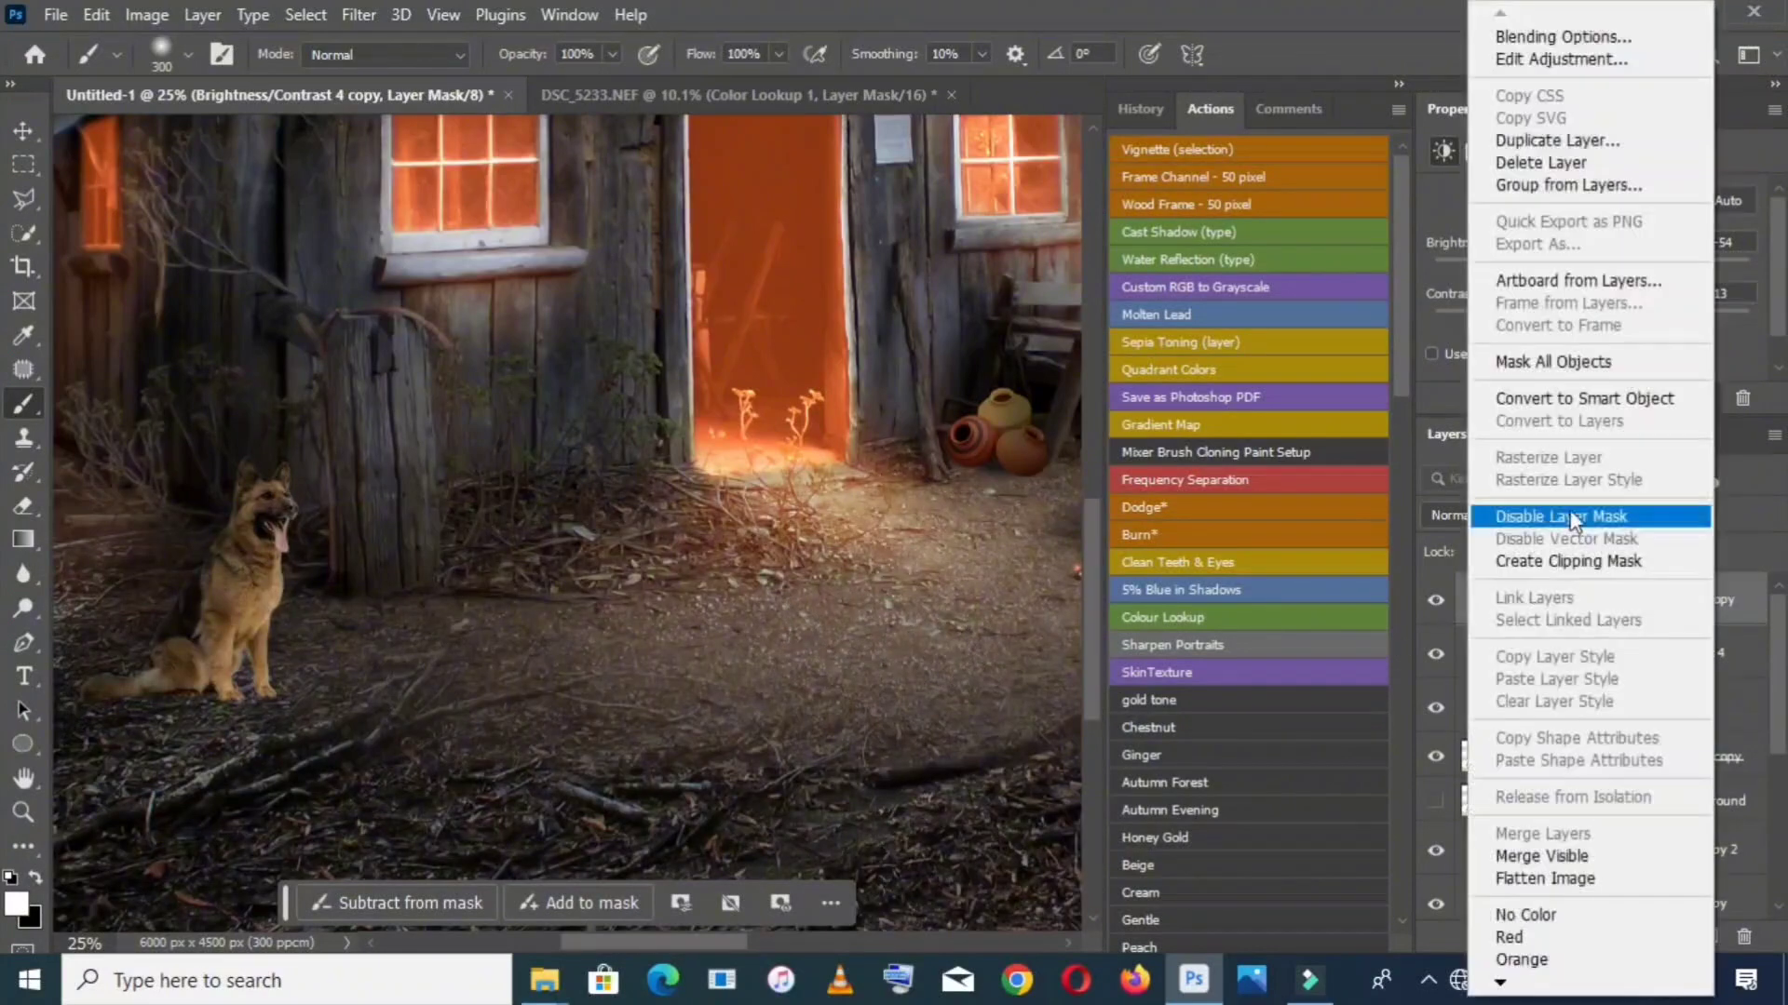
{"action": "left_click", "coordinate": [1555, 559]}
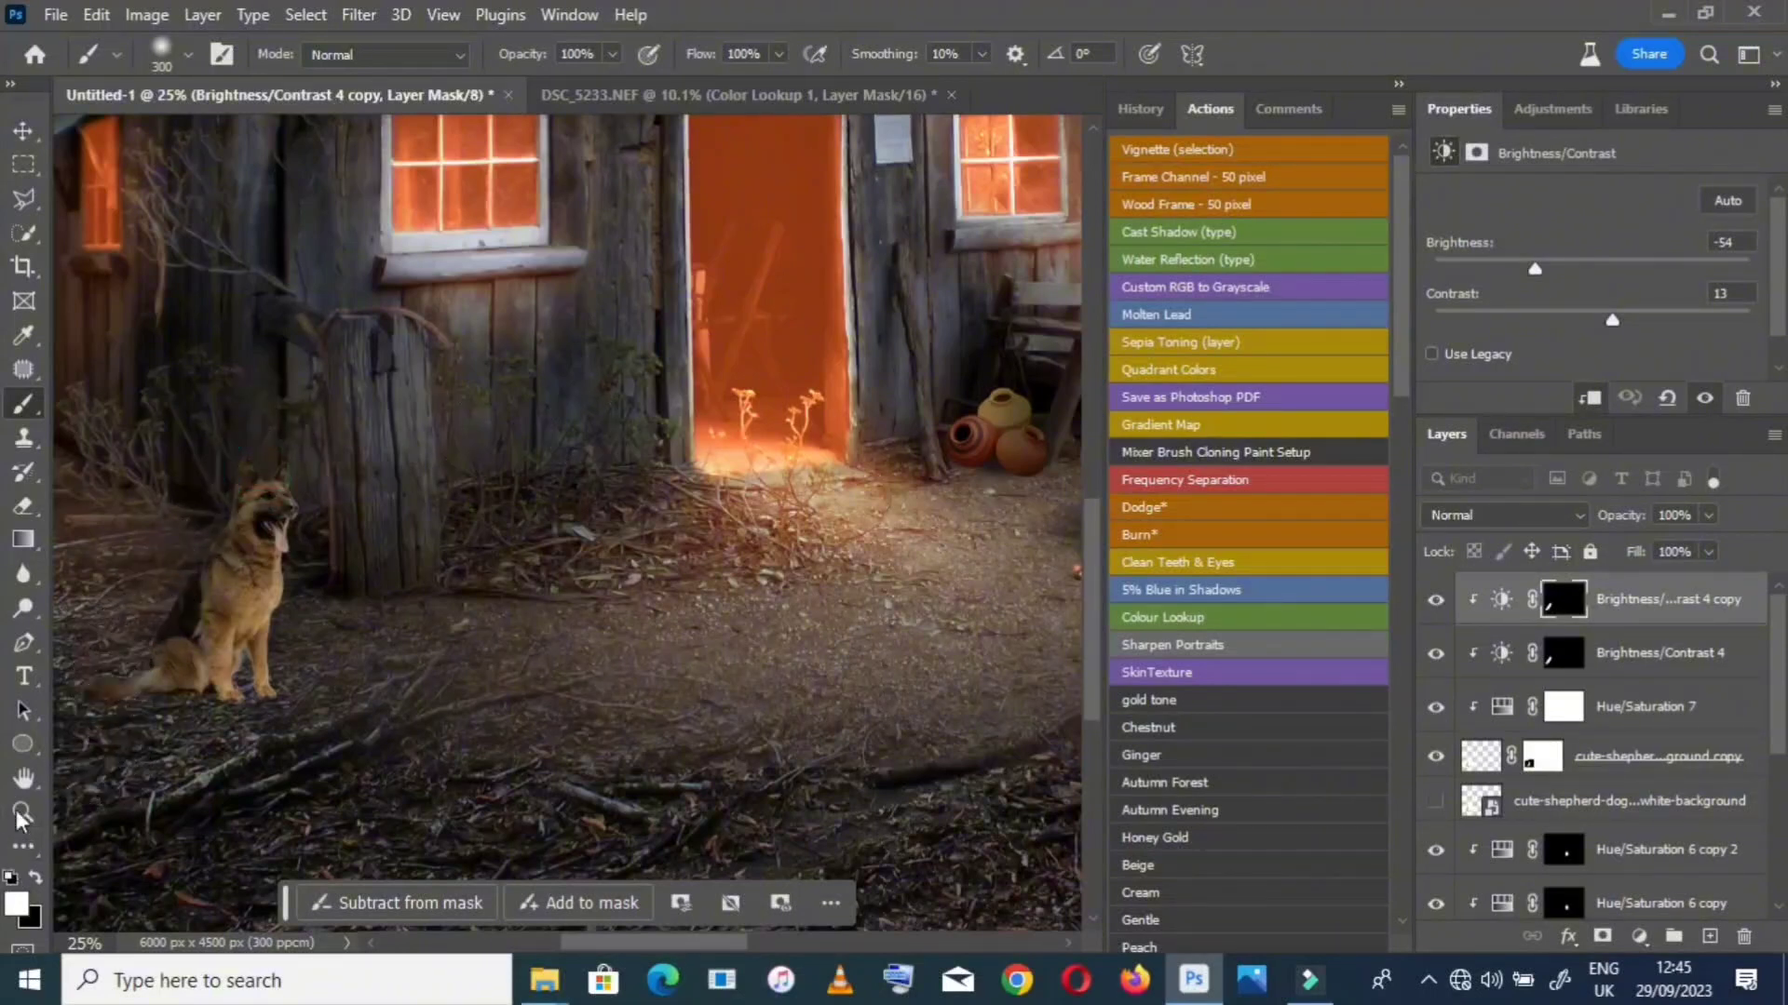
Place the napoleon log-burner fireplace image from the NEWENTRY folder into the cabin composite
{"action": "double_click", "coordinate": [23, 778]}
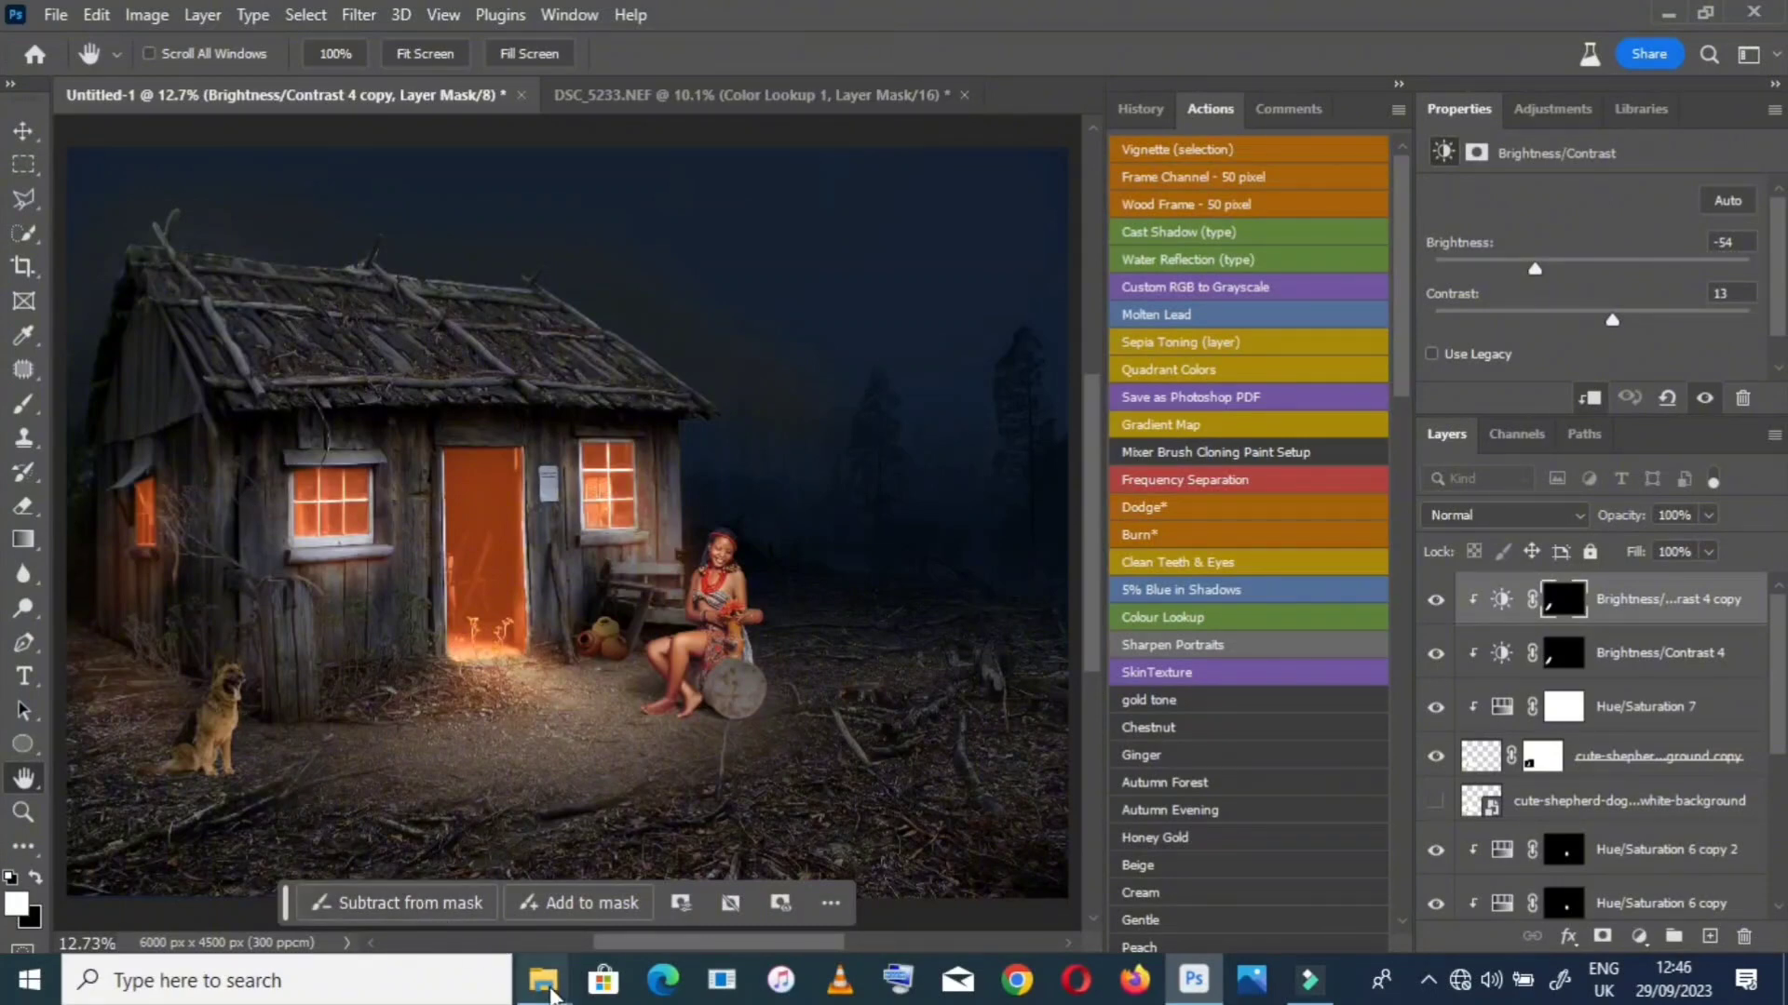
{"action": "mouse_move", "coordinate": [550, 993]}
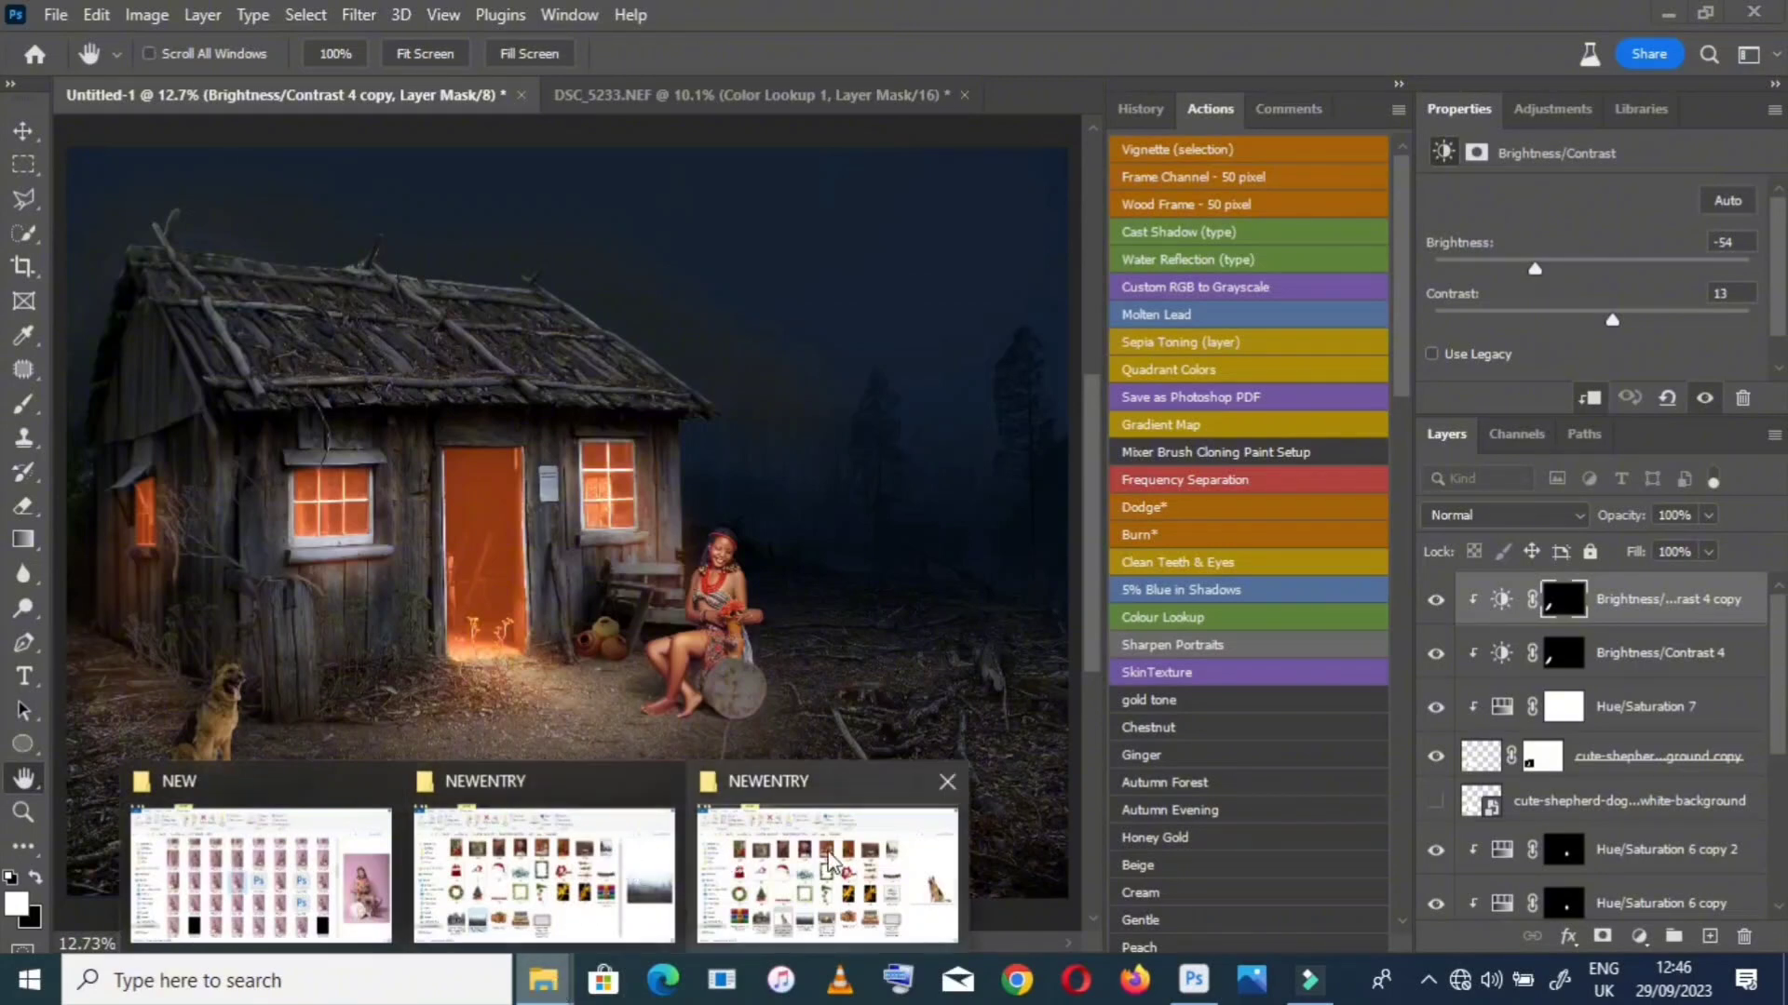
{"action": "mouse_move", "coordinate": [831, 862]}
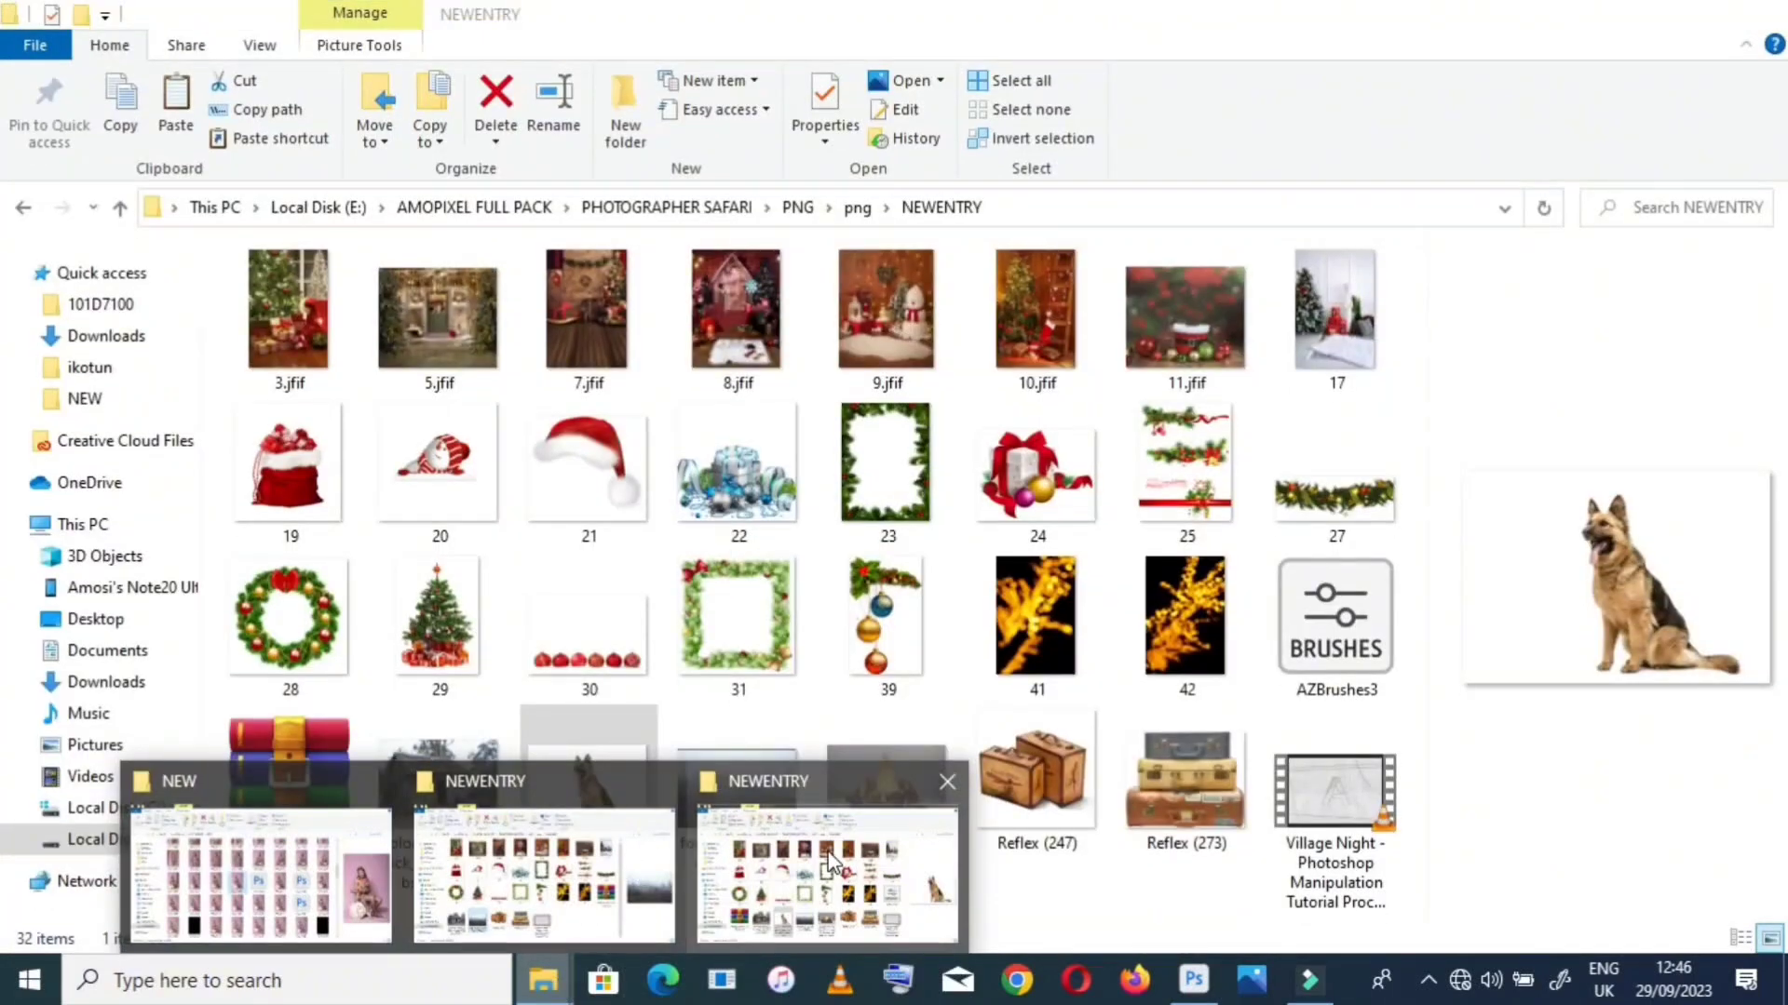
{"action": "left_click", "coordinate": [831, 861]}
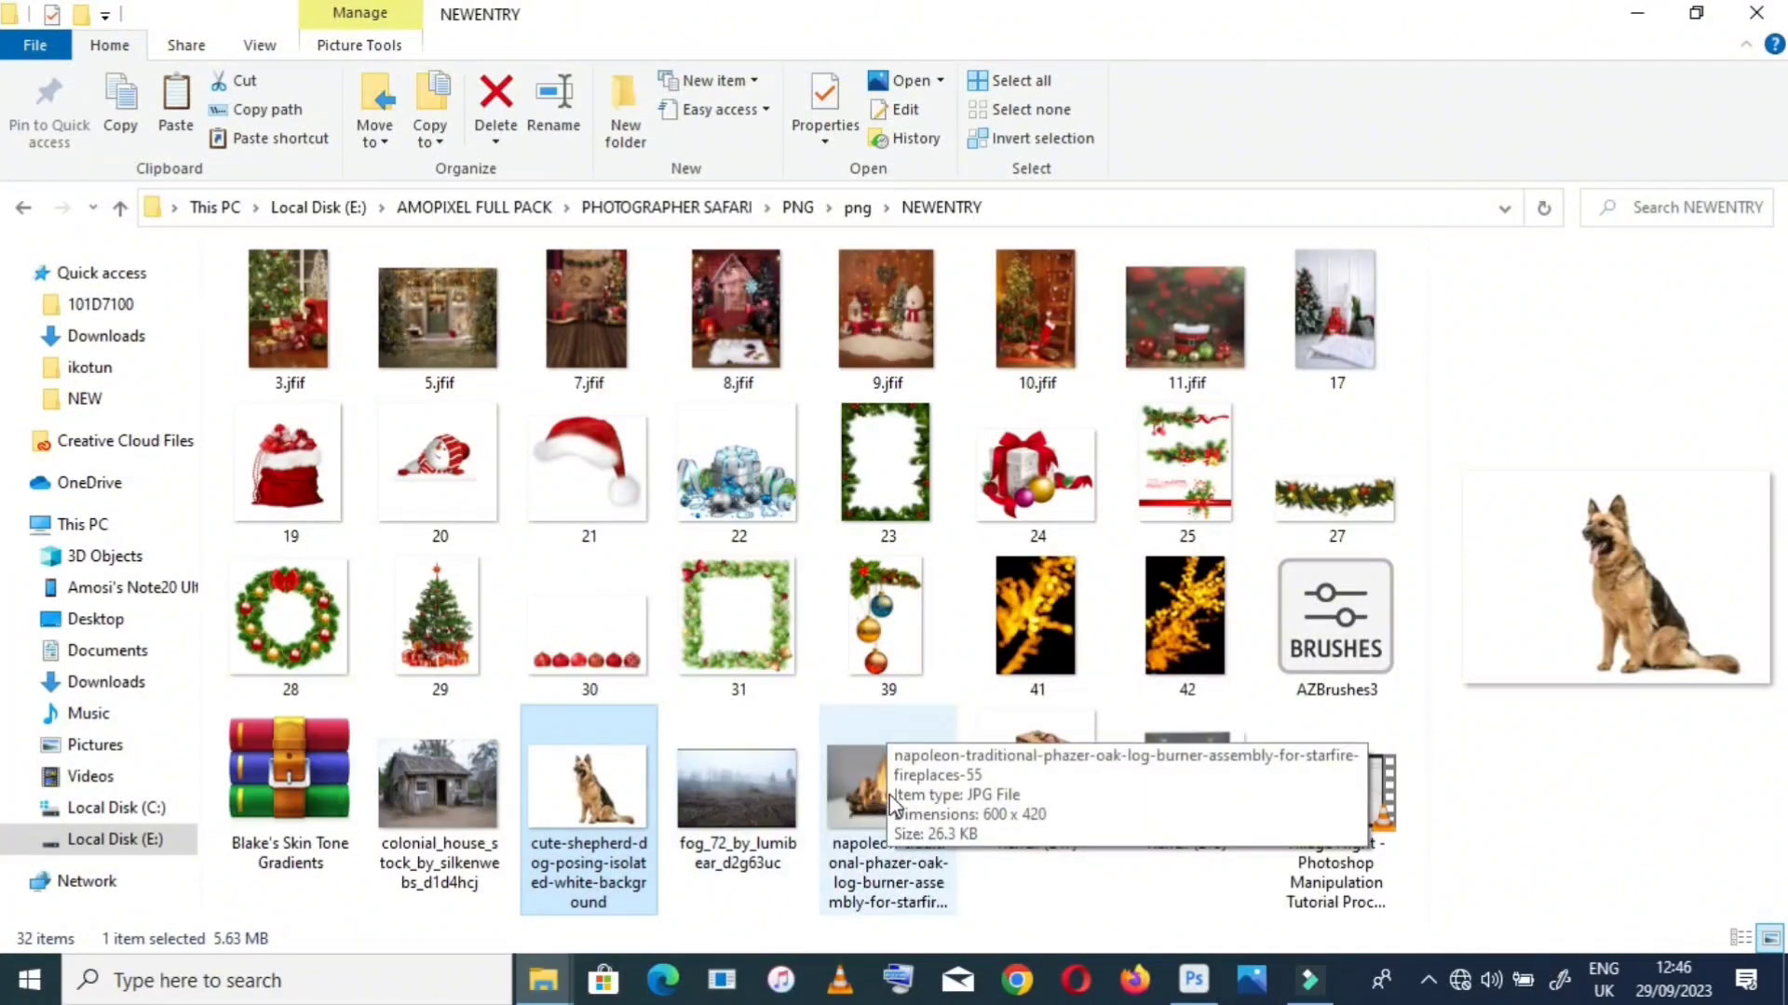
{"action": "left_click", "coordinate": [892, 806]}
{"action": "right_click", "coordinate": [1195, 980]}
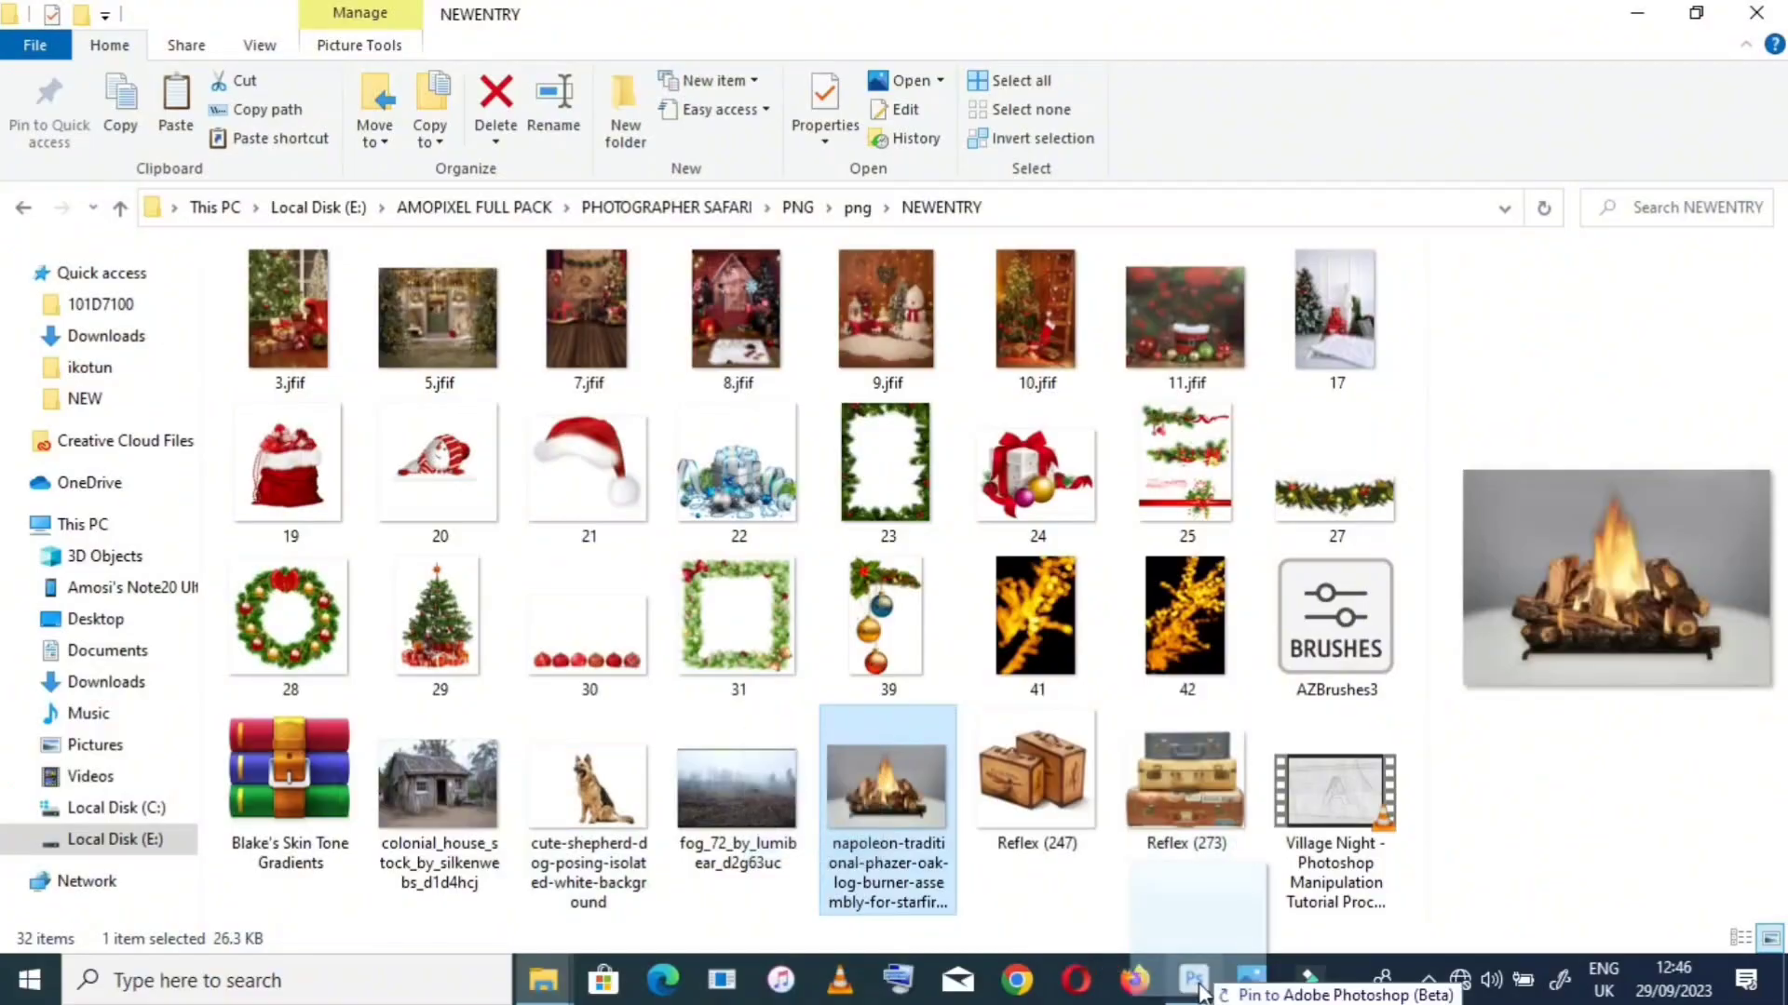
{"action": "left_click_drag", "start_coordinate": [1201, 991], "coordinate": [514, 735]}
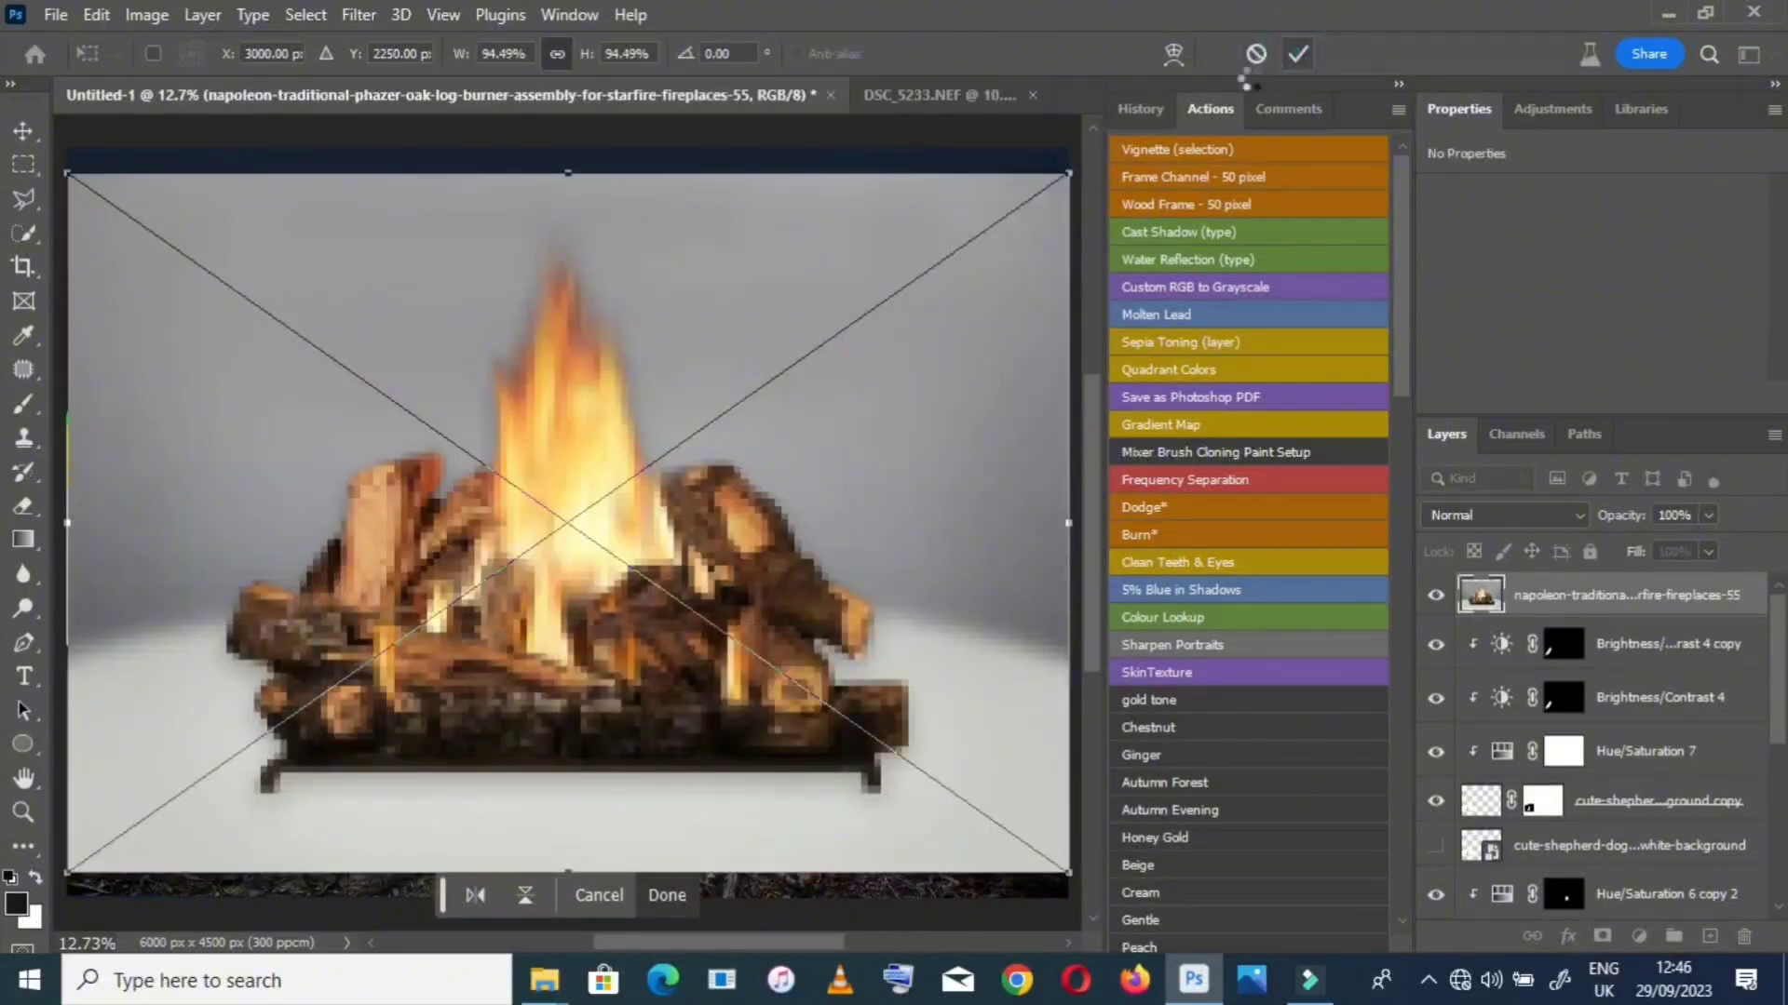
{"action": "key", "text": "Return"}
{"action": "key", "text": "h"}
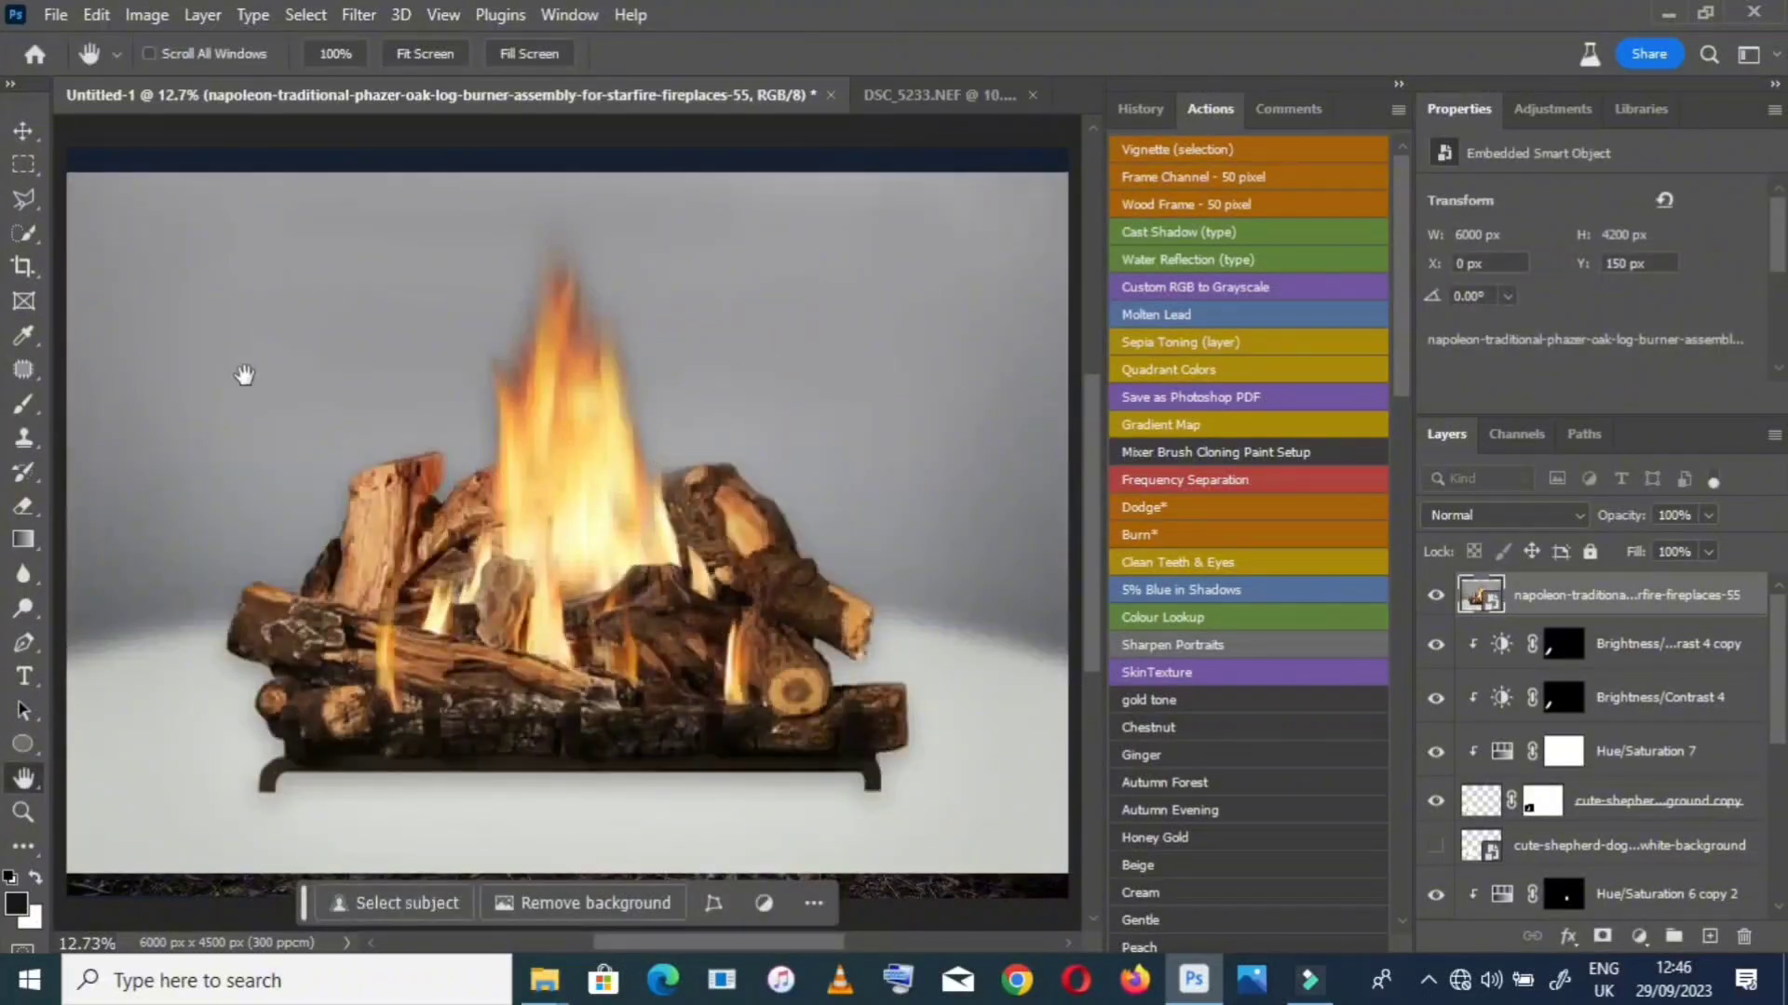
Select the burning logs with Select Subject, refine the flame edges in Select and Mask, and output to a layer mask
{"action": "left_click", "coordinate": [13, 240]}
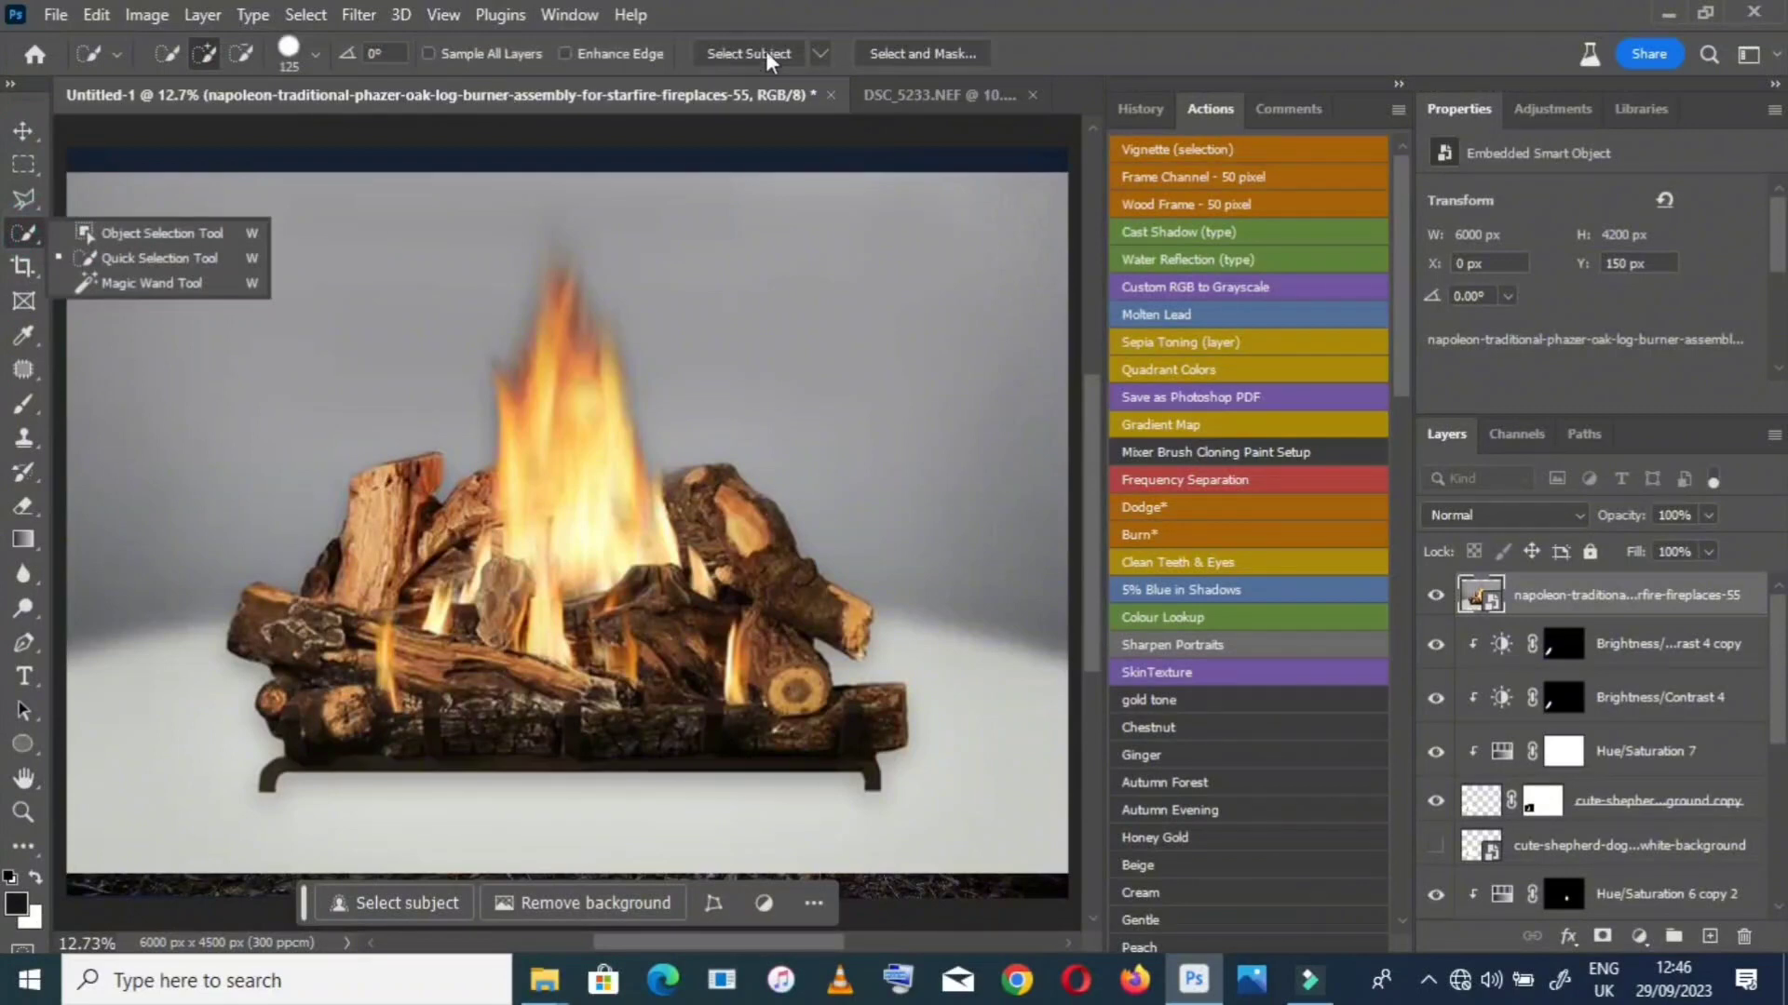
{"action": "left_click", "coordinate": [745, 58]}
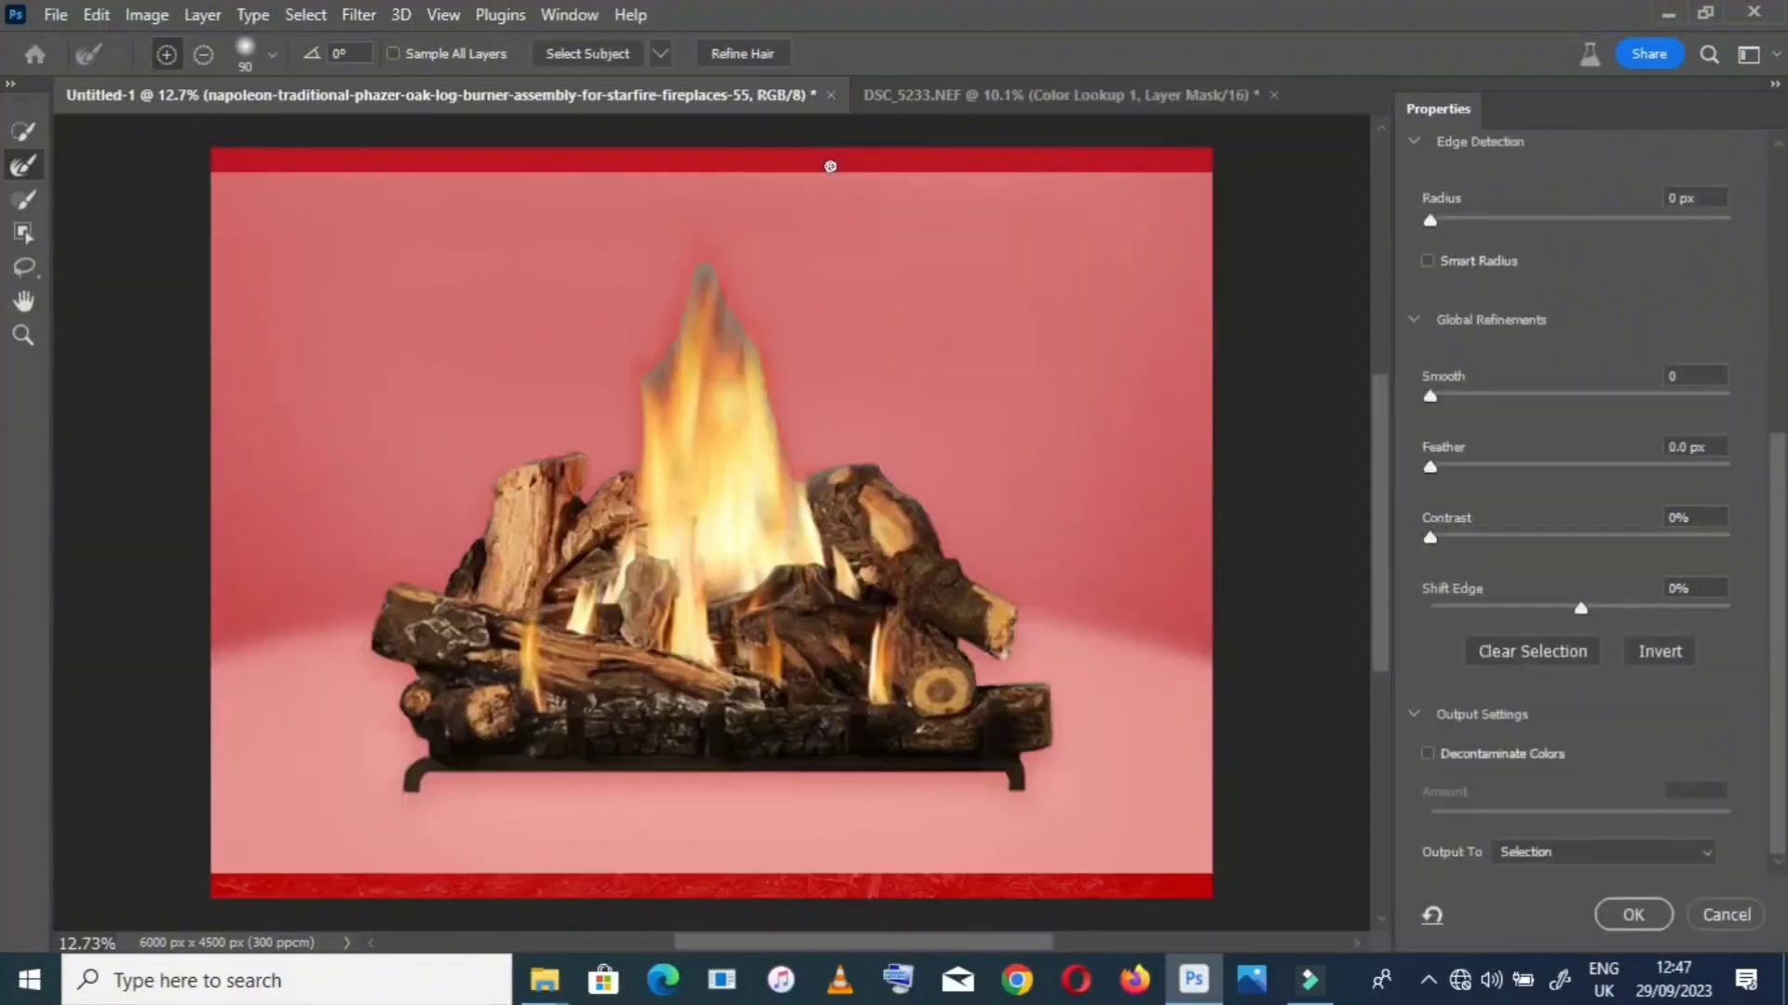
{"action": "left_click", "coordinate": [743, 346], "text": "ctrl"}
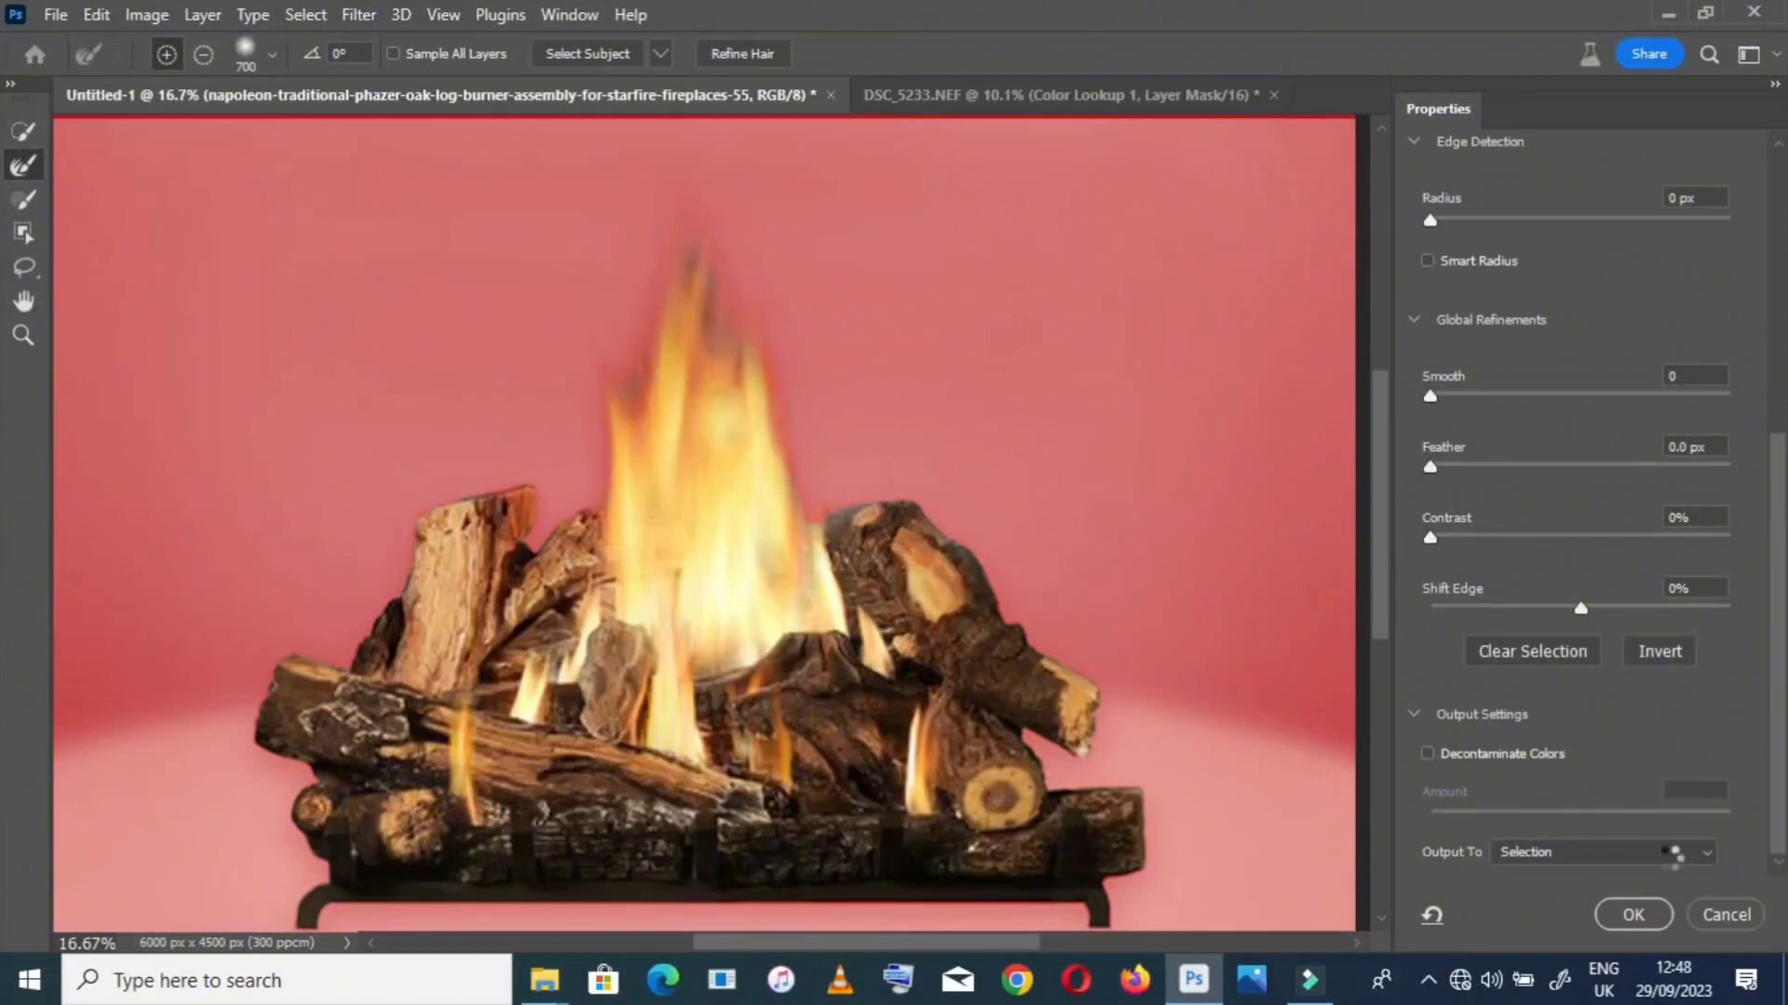
{"action": "scroll", "coordinate": [1210, 775], "scroll_direction": "down", "scroll_amount": 1}
{"action": "left_click", "coordinate": [1627, 853]}
{"action": "left_click", "coordinate": [1625, 893]}
{"action": "left_click", "coordinate": [1632, 915]}
Scale the log fire down to about 644 x 451 px and position it on the ground just in front of the seated woman's feet
{"action": "left_click", "coordinate": [24, 131]}
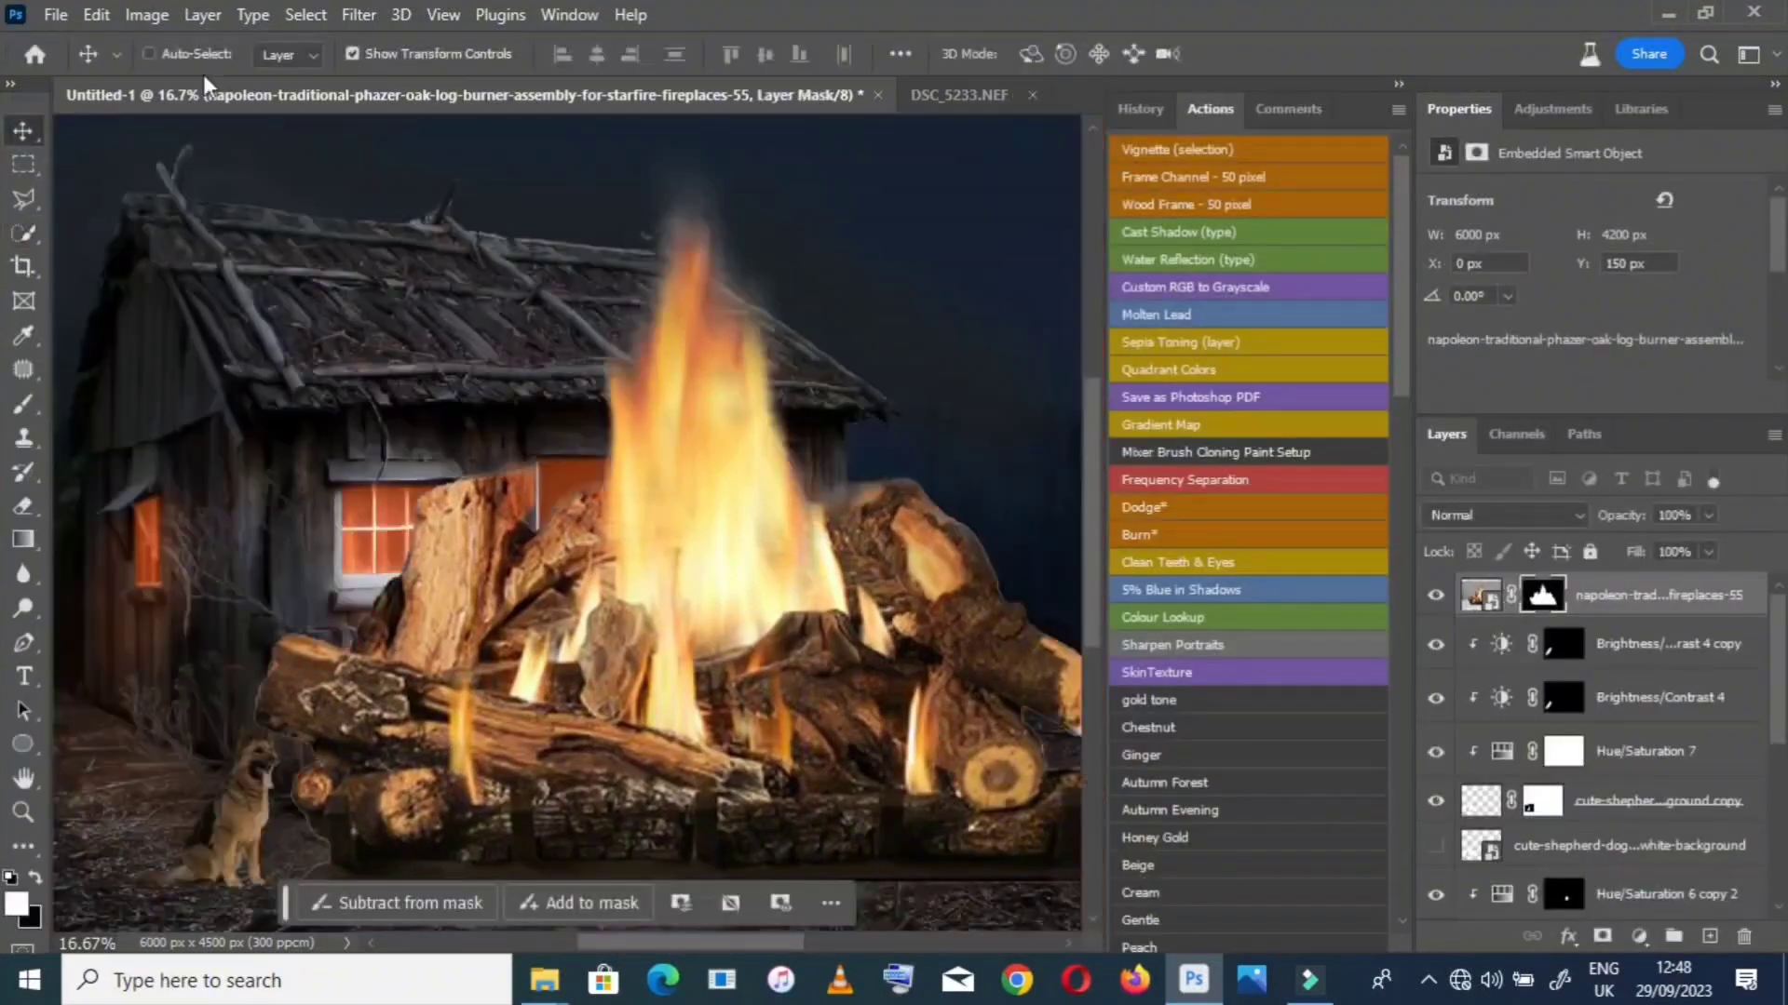
{"action": "left_click_drag", "start_coordinate": [931, 884], "coordinate": [650, 745]}
{"action": "left_click_drag", "start_coordinate": [1066, 868], "coordinate": [517, 456]}
{"action": "left_click_drag", "start_coordinate": [186, 270], "coordinate": [558, 572]}
{"action": "left_click_drag", "start_coordinate": [878, 522], "coordinate": [333, 524]}
{"action": "left_click_drag", "start_coordinate": [262, 501], "coordinate": [738, 789]}
{"action": "left_click_drag", "start_coordinate": [810, 840], "coordinate": [775, 817]}
{"action": "left_click_drag", "start_coordinate": [720, 765], "coordinate": [740, 791]}
{"action": "key", "text": "Return"}
{"action": "key", "text": "z"}
{"action": "left_click", "coordinate": [721, 838]}
{"action": "left_click", "coordinate": [722, 838]}
{"action": "left_click", "coordinate": [722, 838]}
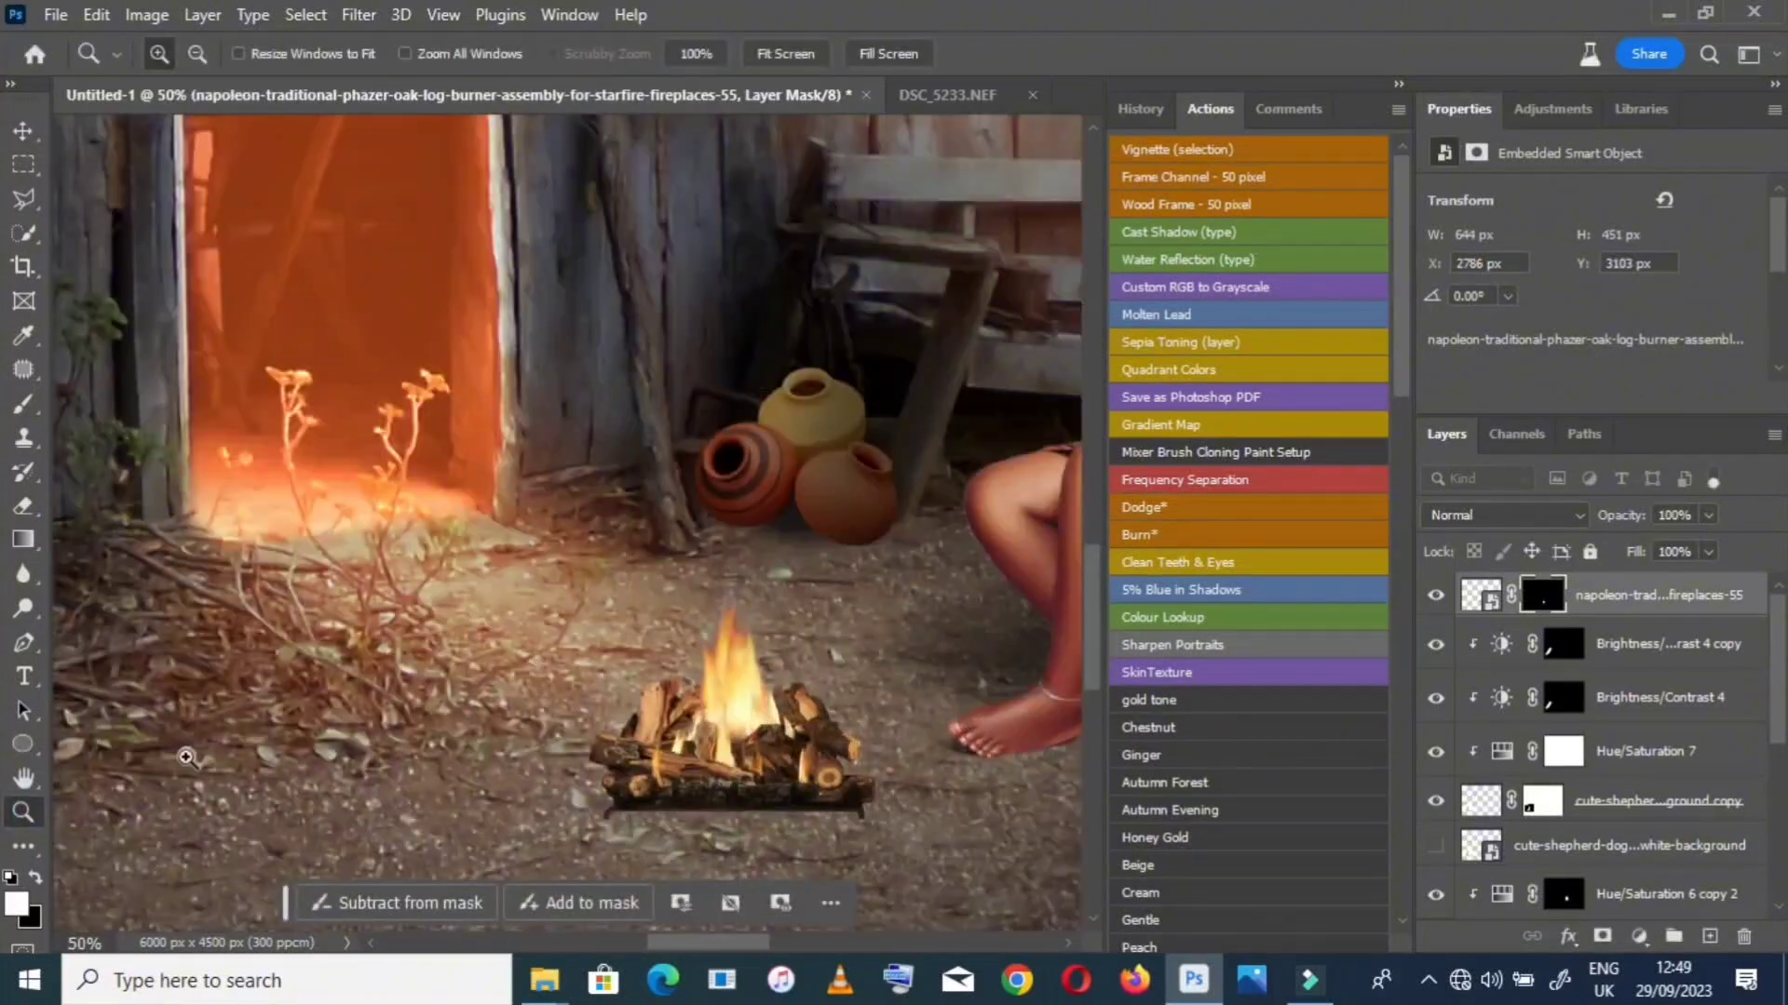
Open the blending options of the woman's Color Lookup 1 copy layer inside the MODEL group
{"action": "double_click", "coordinate": [23, 778]}
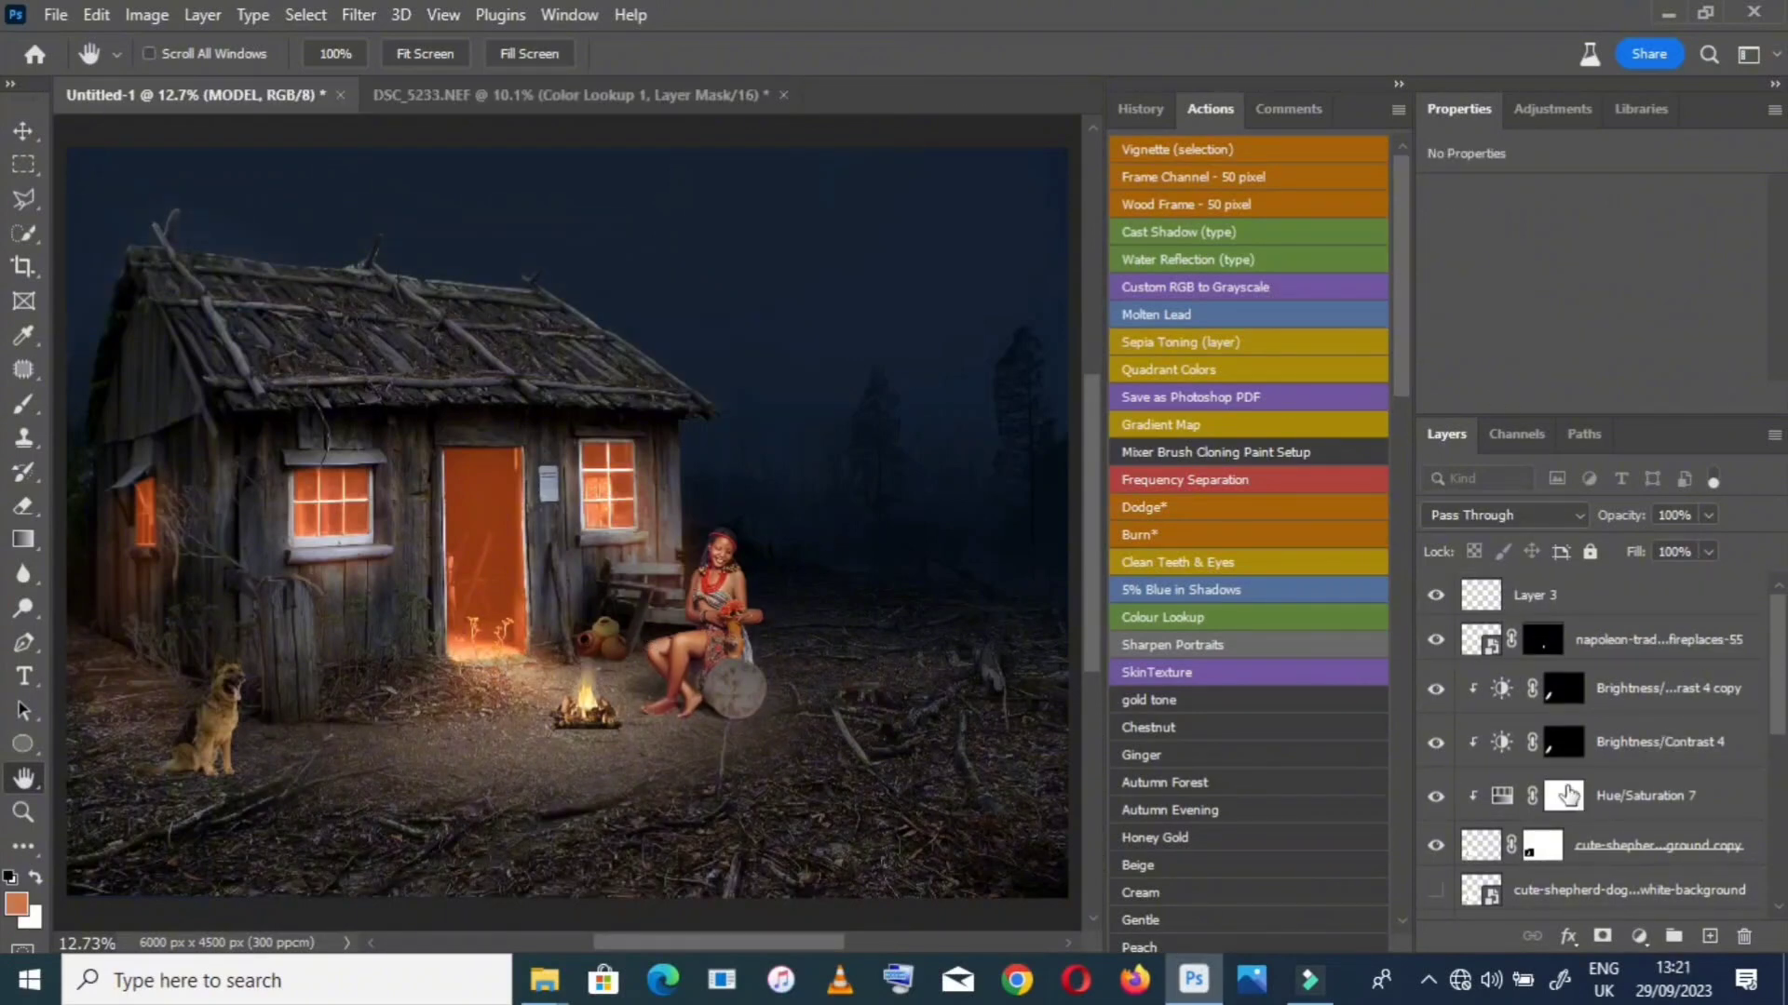
{"action": "scroll", "coordinate": [1574, 787], "scroll_direction": "down", "scroll_amount": 6}
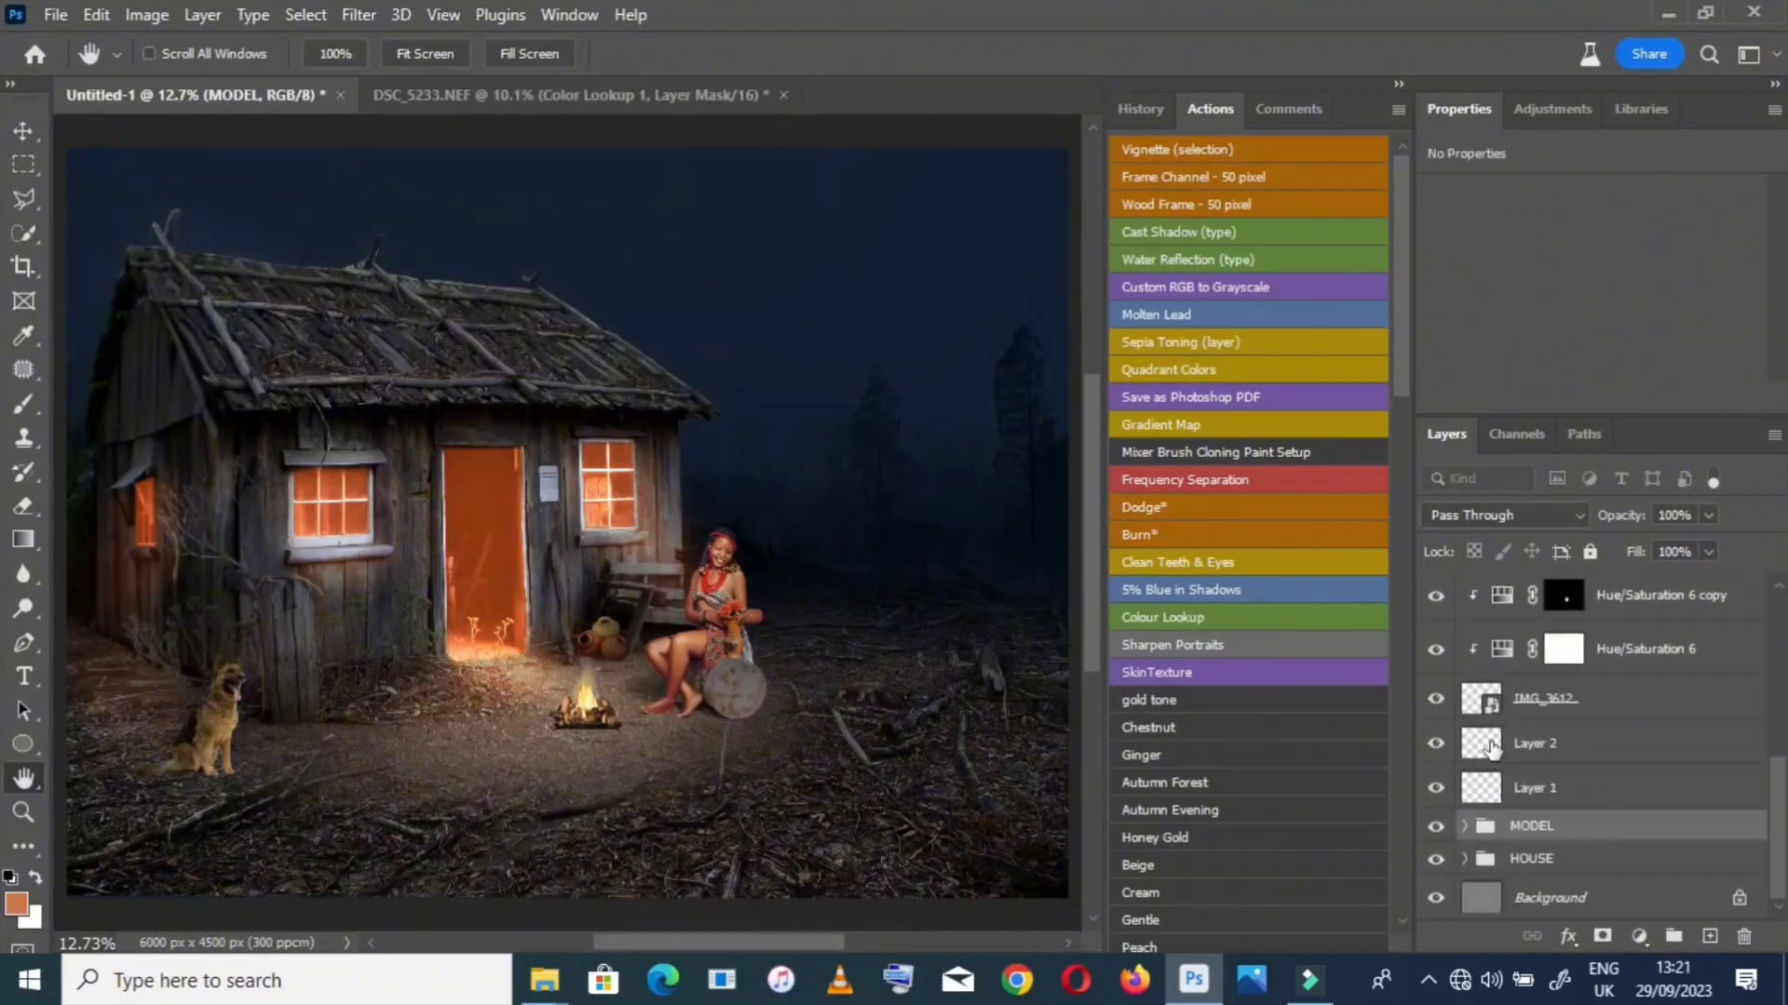
{"action": "left_click", "coordinate": [1463, 826]}
{"action": "scroll", "coordinate": [1560, 768], "scroll_direction": "down", "scroll_amount": 2}
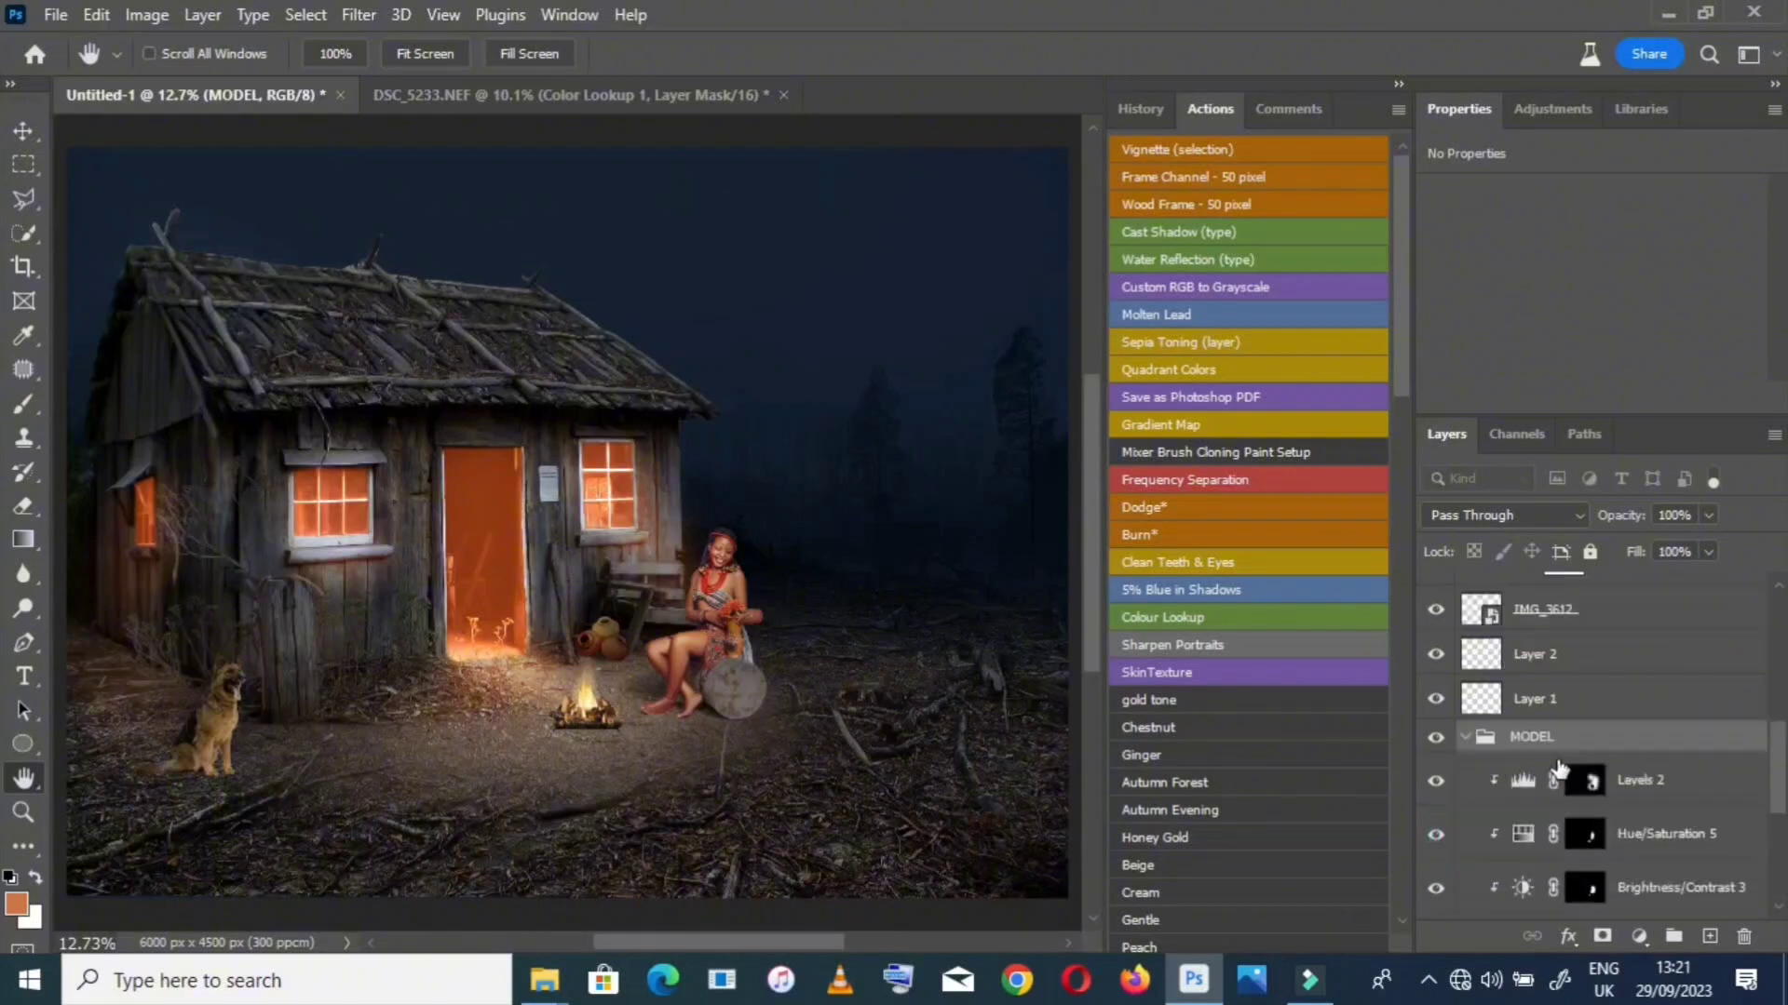
{"action": "scroll", "coordinate": [1559, 768], "scroll_direction": "down", "scroll_amount": 3}
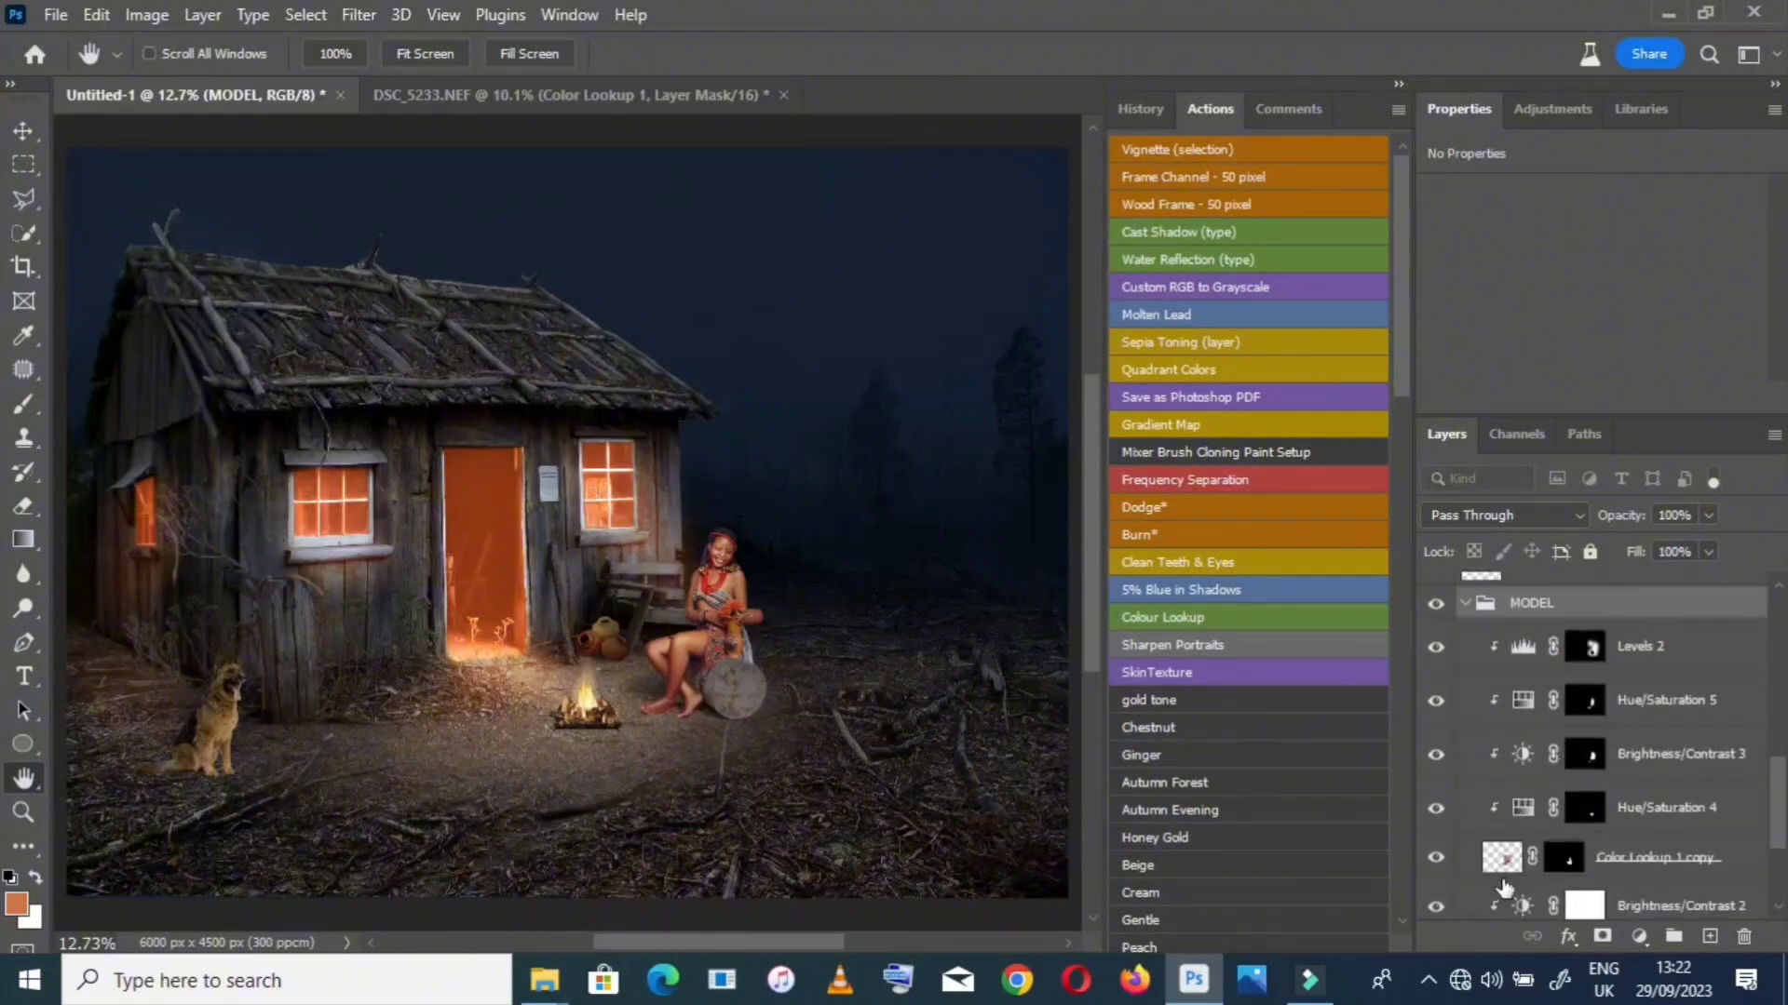
{"action": "left_click", "coordinate": [1502, 861]}
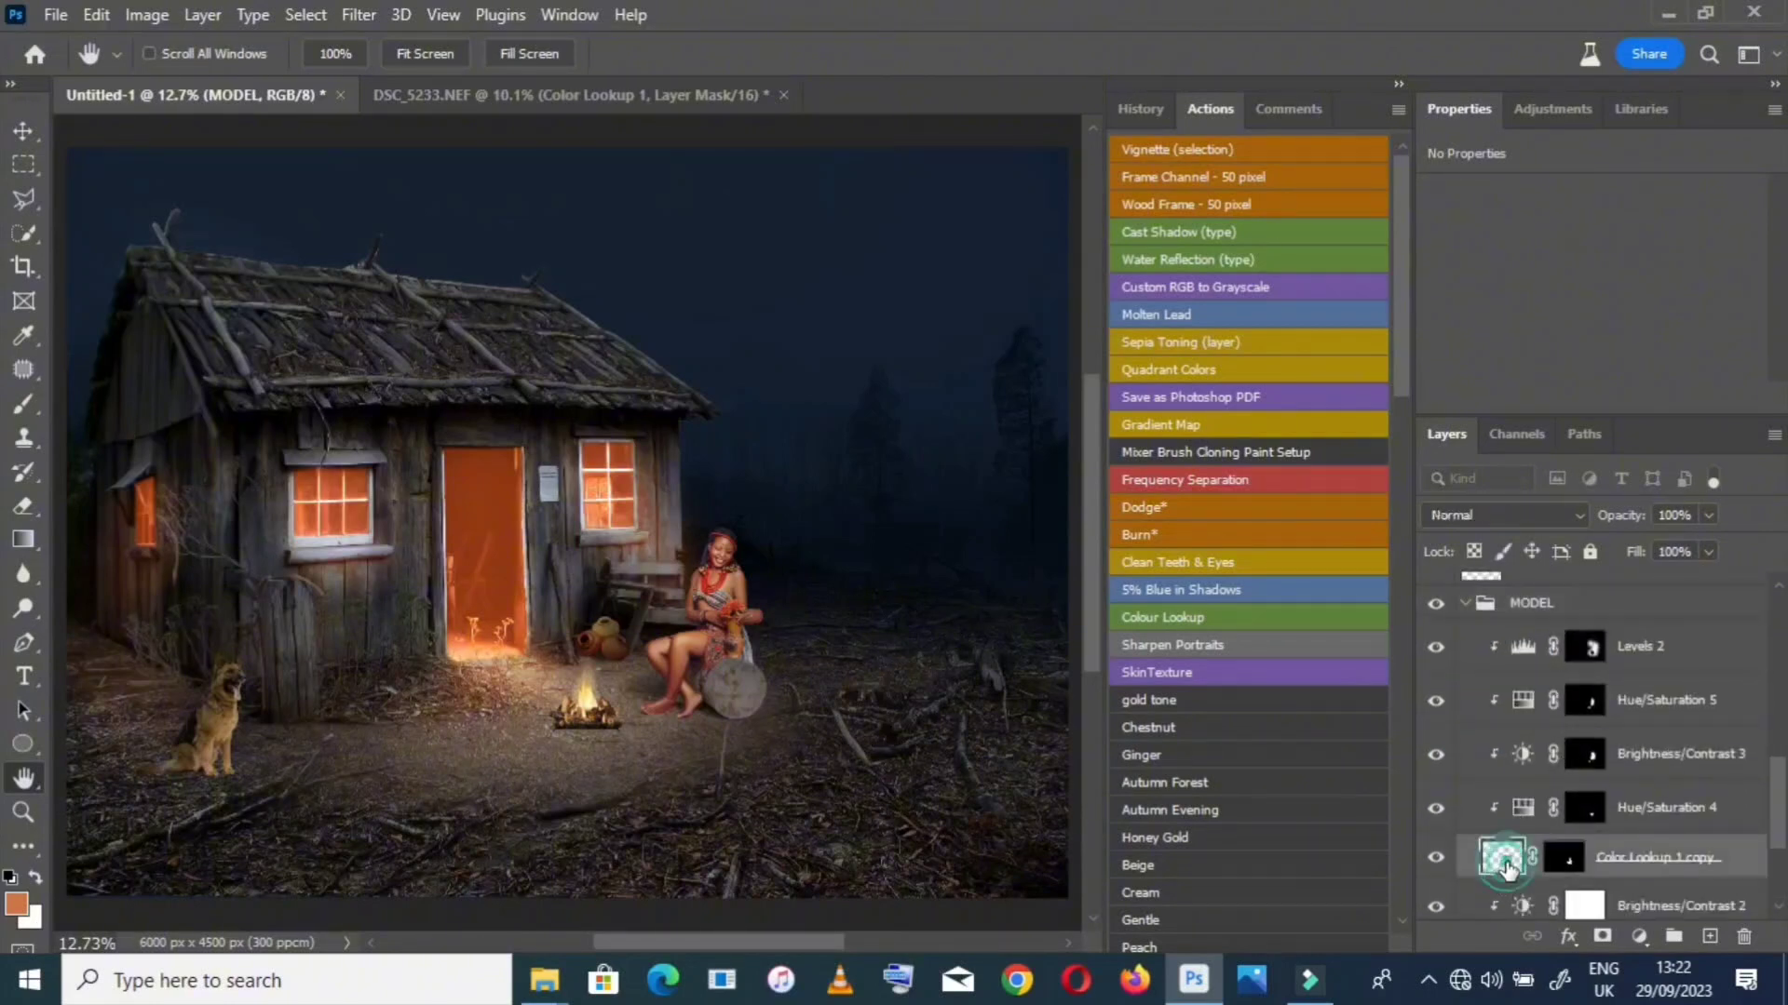
{"action": "right_click", "coordinate": [1672, 856]}
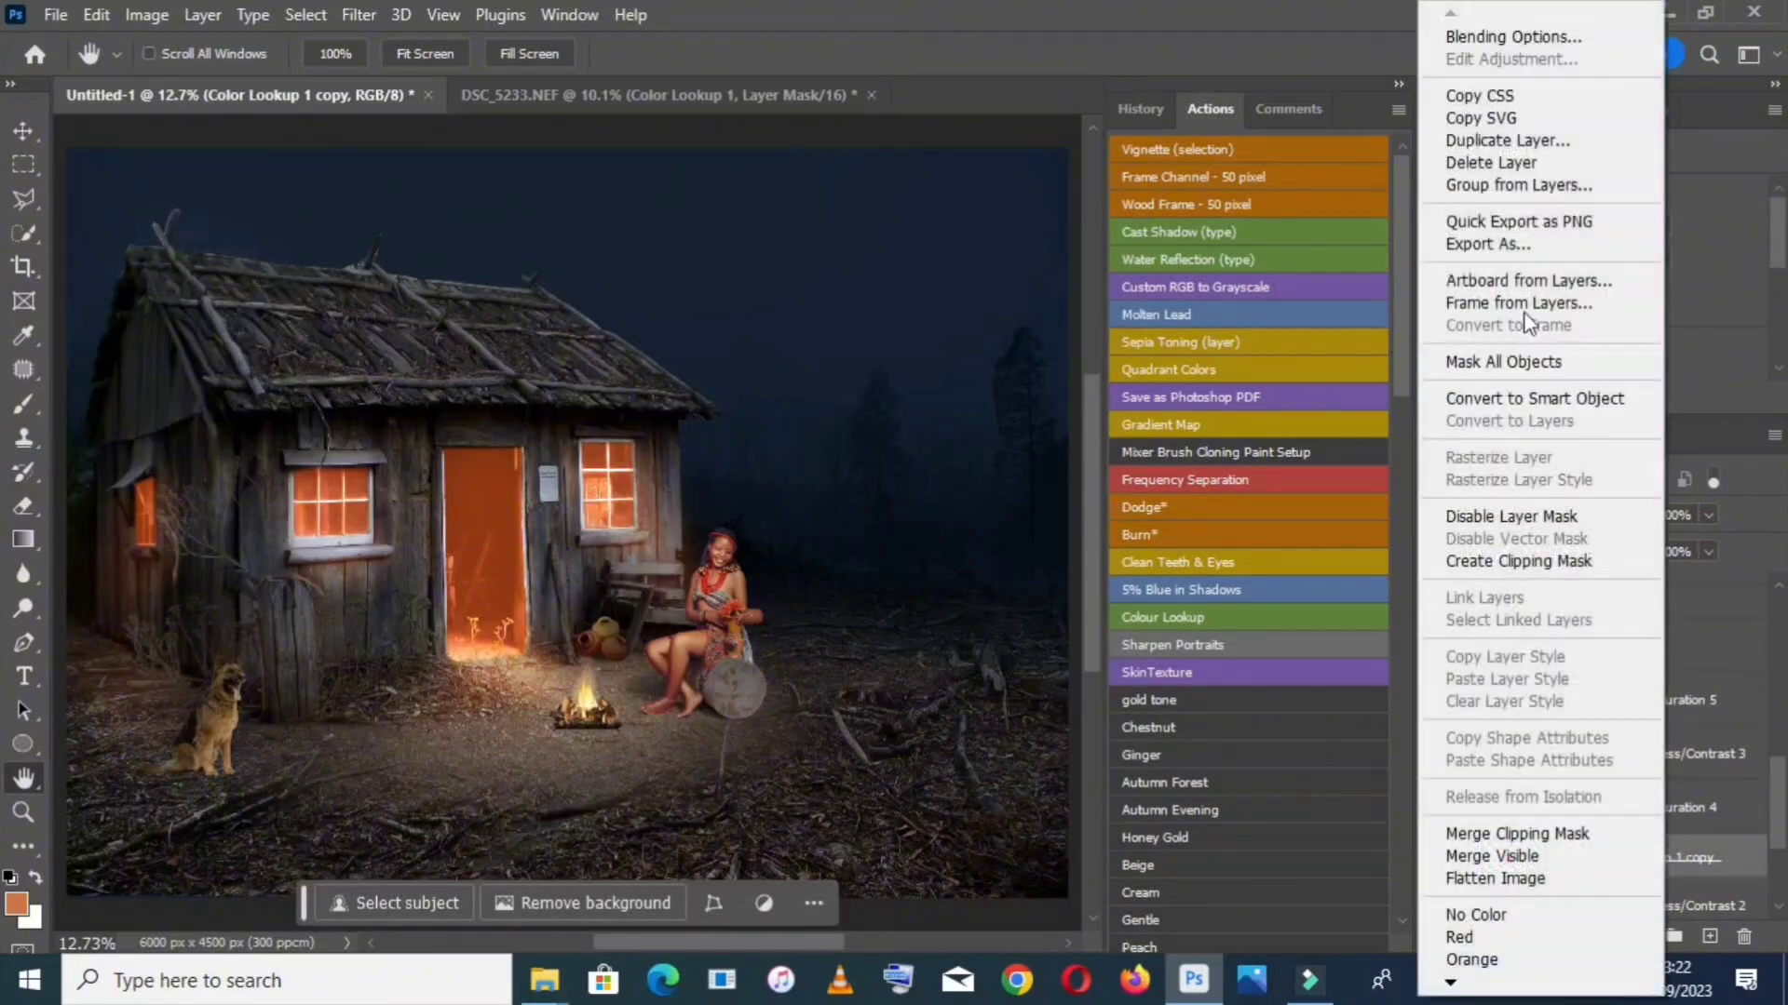
{"action": "left_click", "coordinate": [1531, 38]}
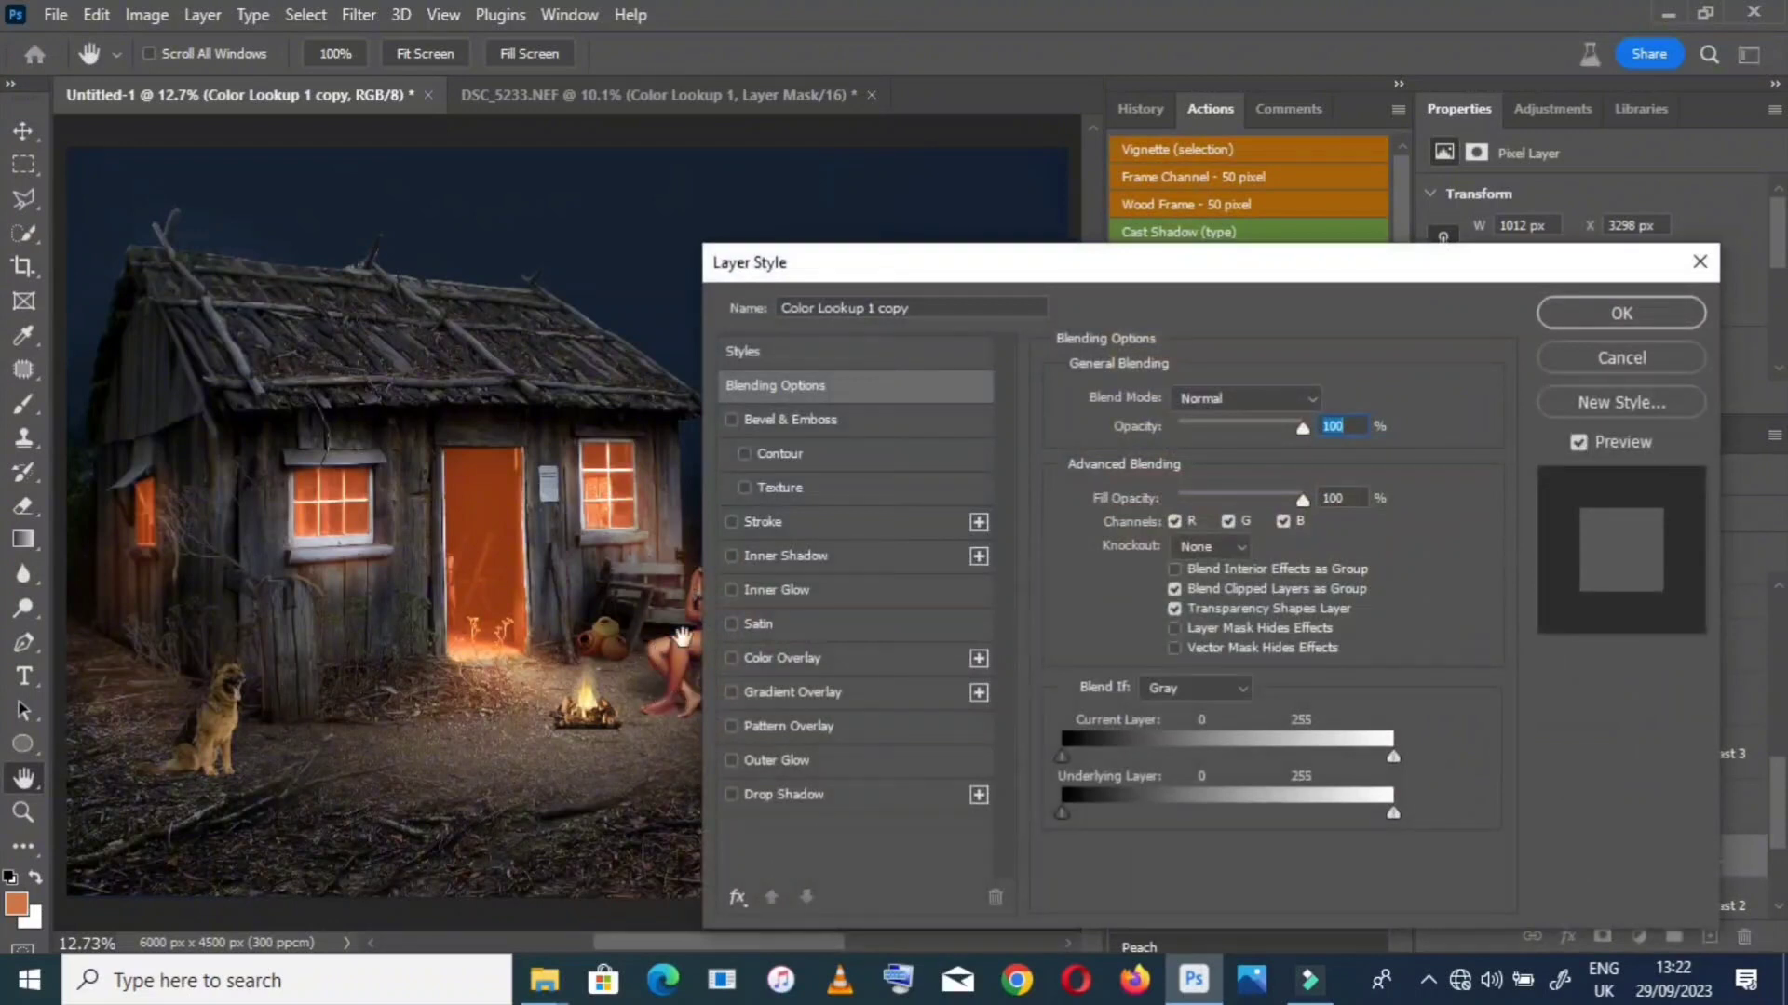
{"action": "left_click", "coordinate": [943, 266]}
{"action": "left_click_drag", "start_coordinate": [942, 266], "coordinate": [1036, 245]}
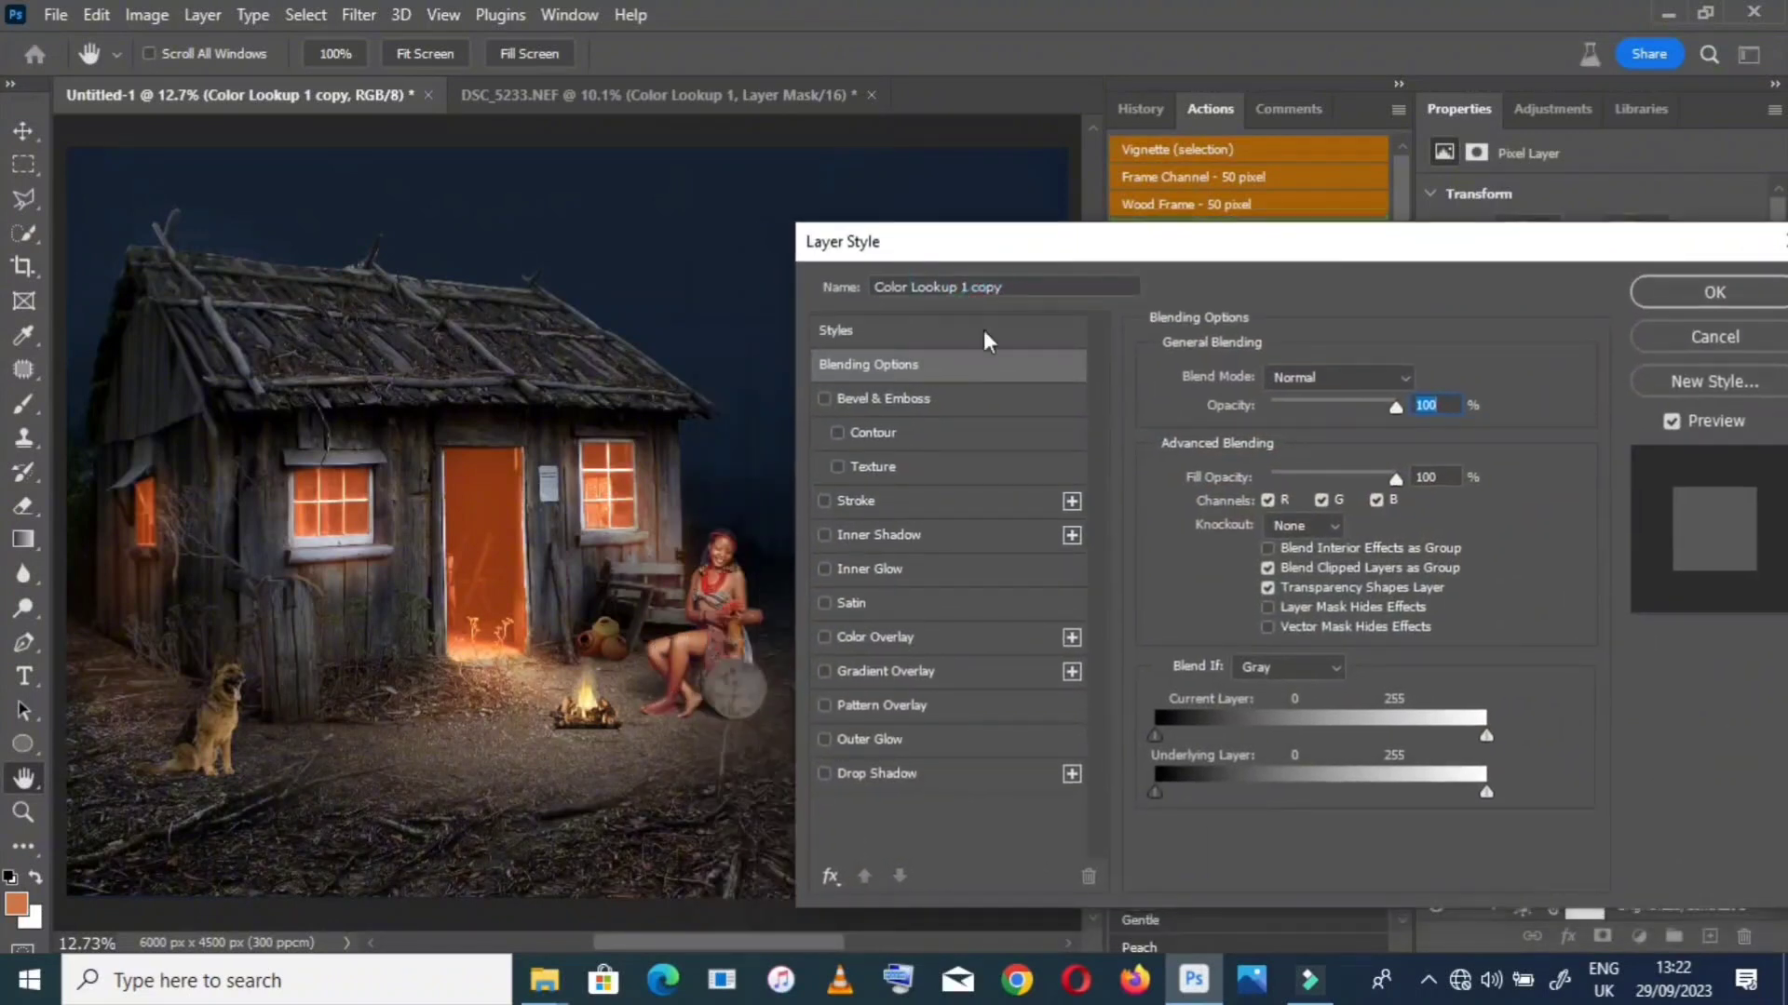
Add an Inner Shadow to the woman's layer with an orange sampled from the cabin window and adjusted to fc7131
{"action": "left_click", "coordinate": [868, 536]}
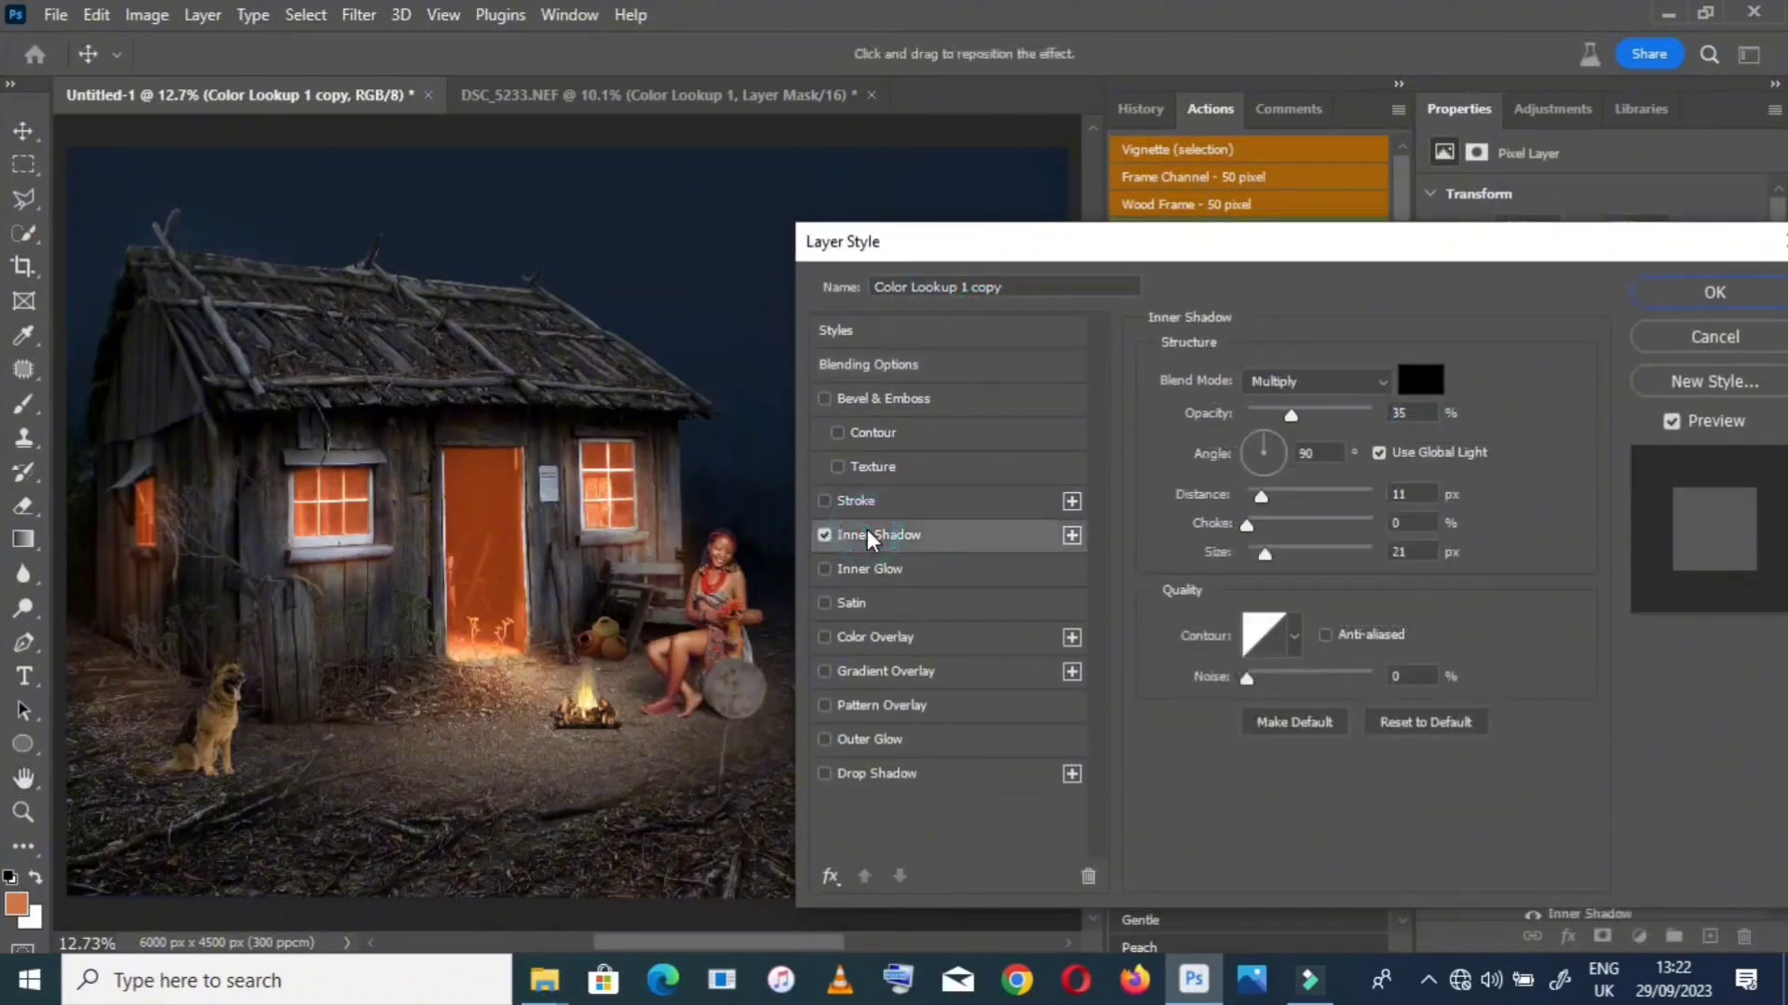
{"action": "left_click", "coordinate": [1418, 378]}
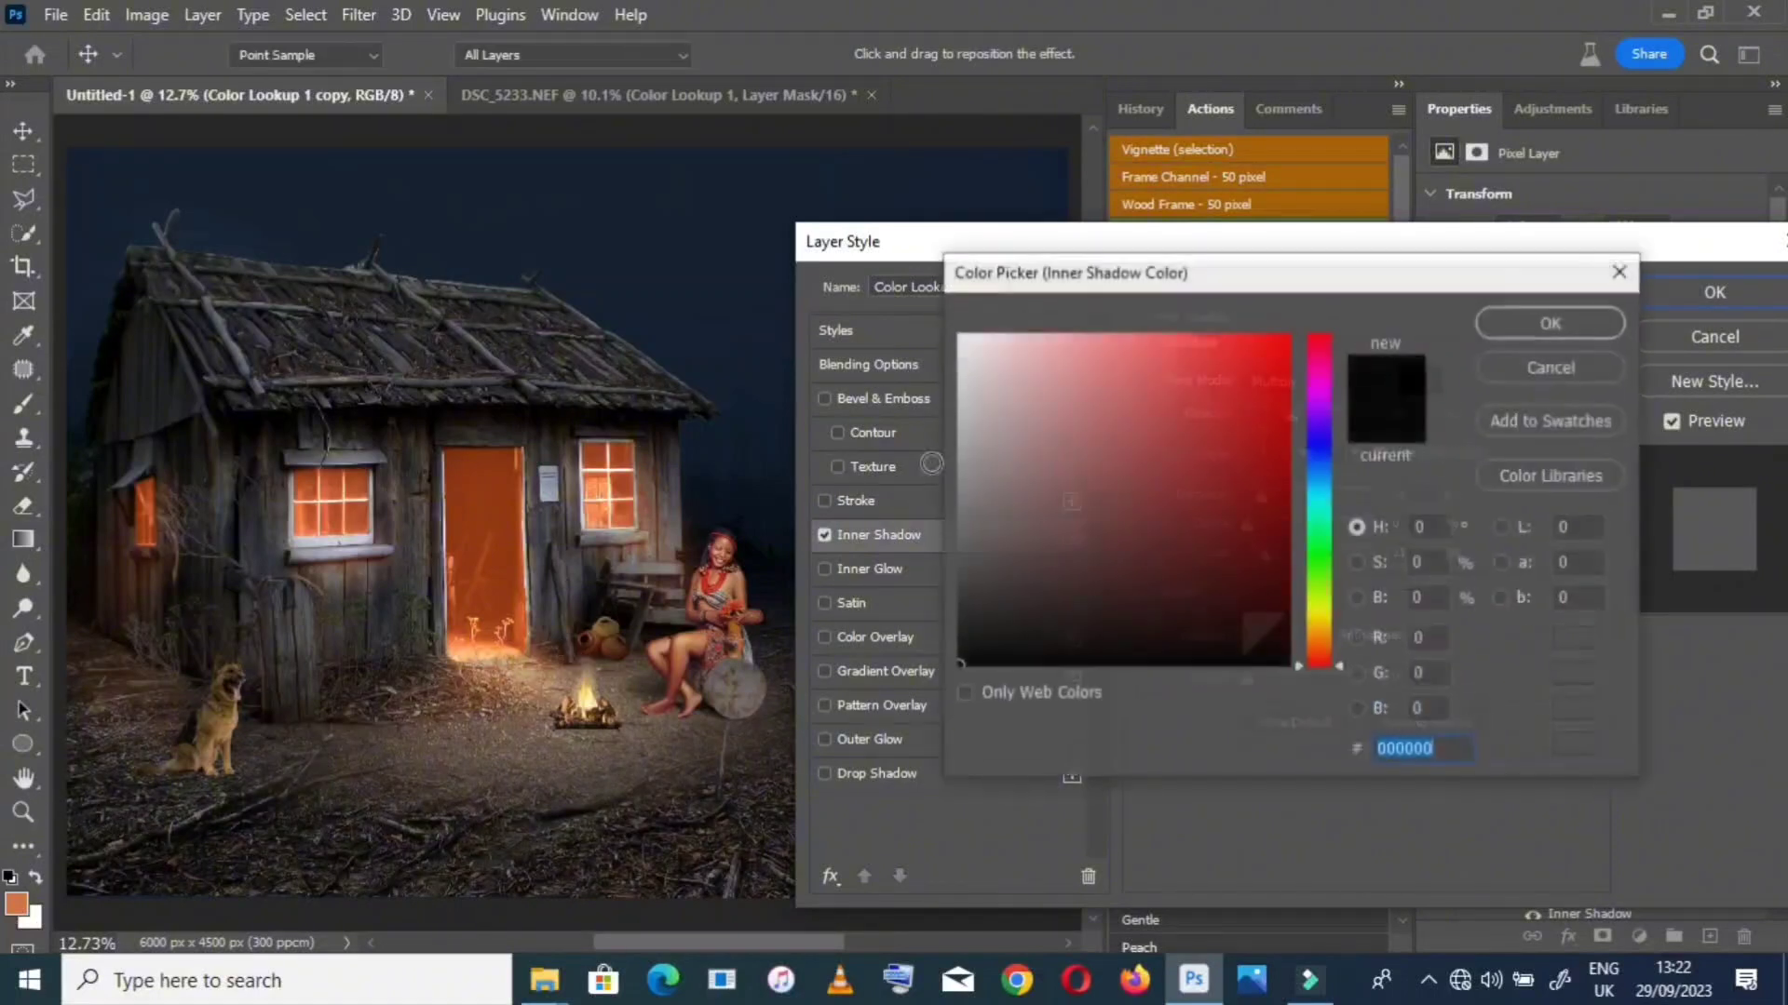
{"action": "left_click", "coordinate": [303, 517]}
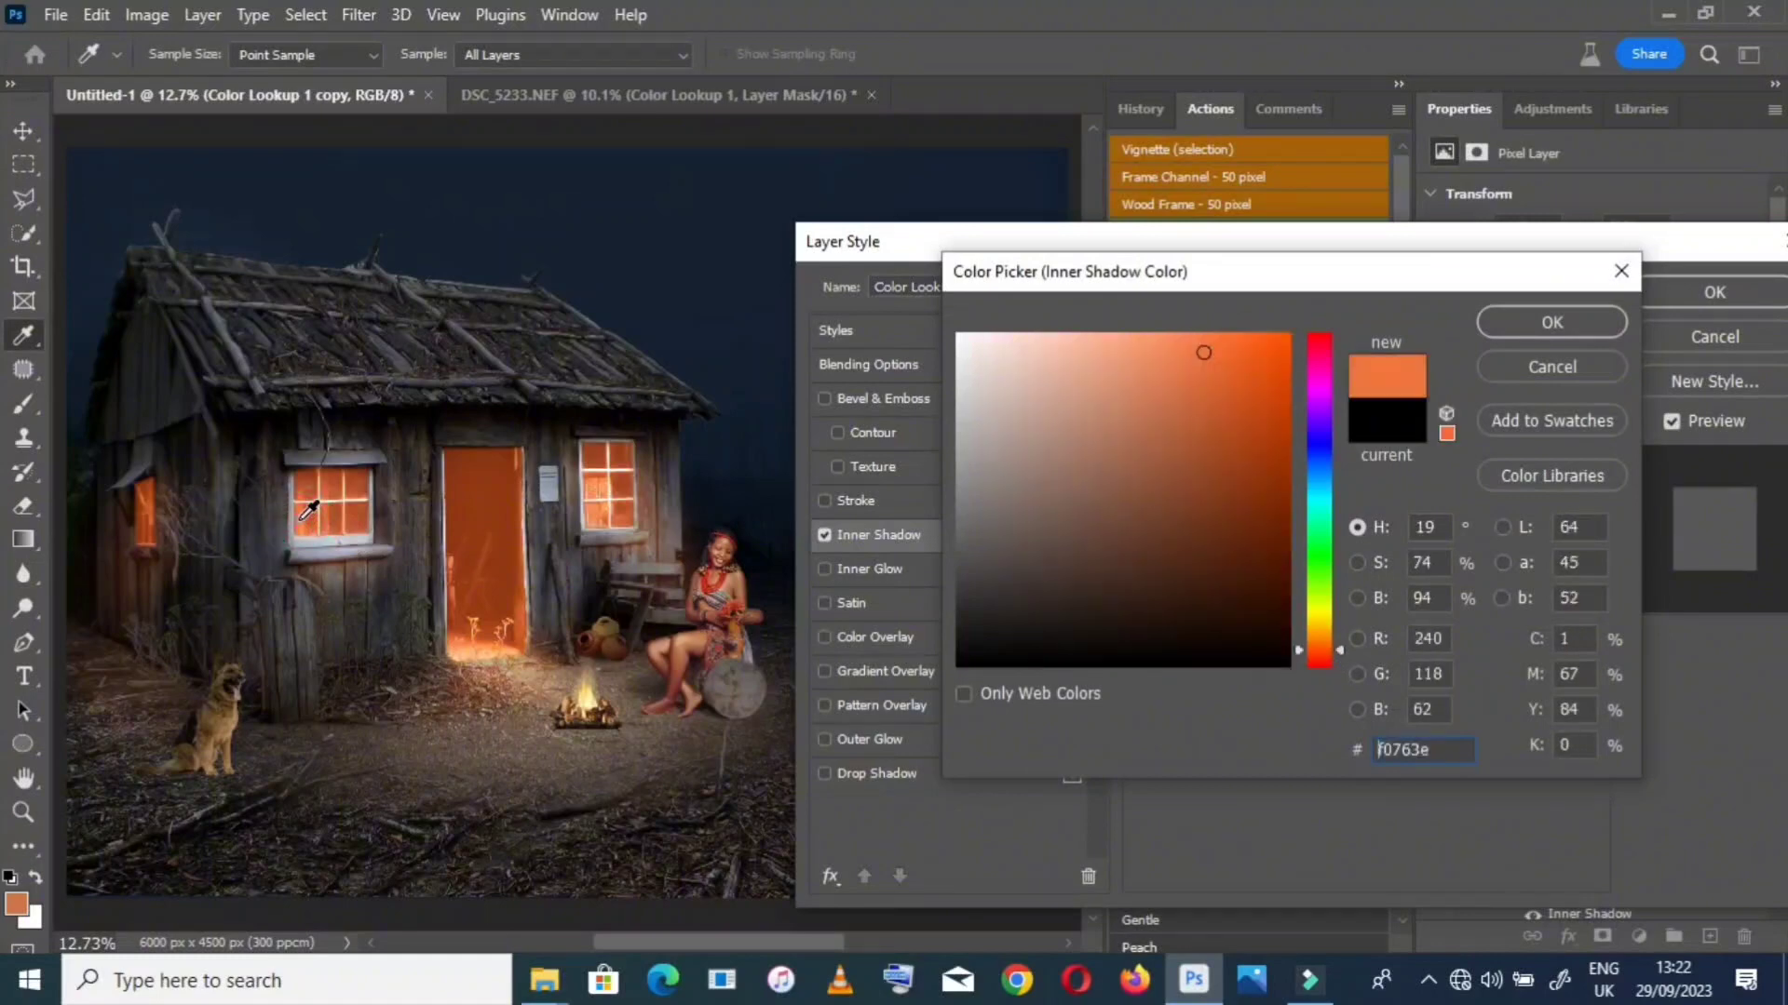
{"action": "left_click", "coordinate": [1225, 337]}
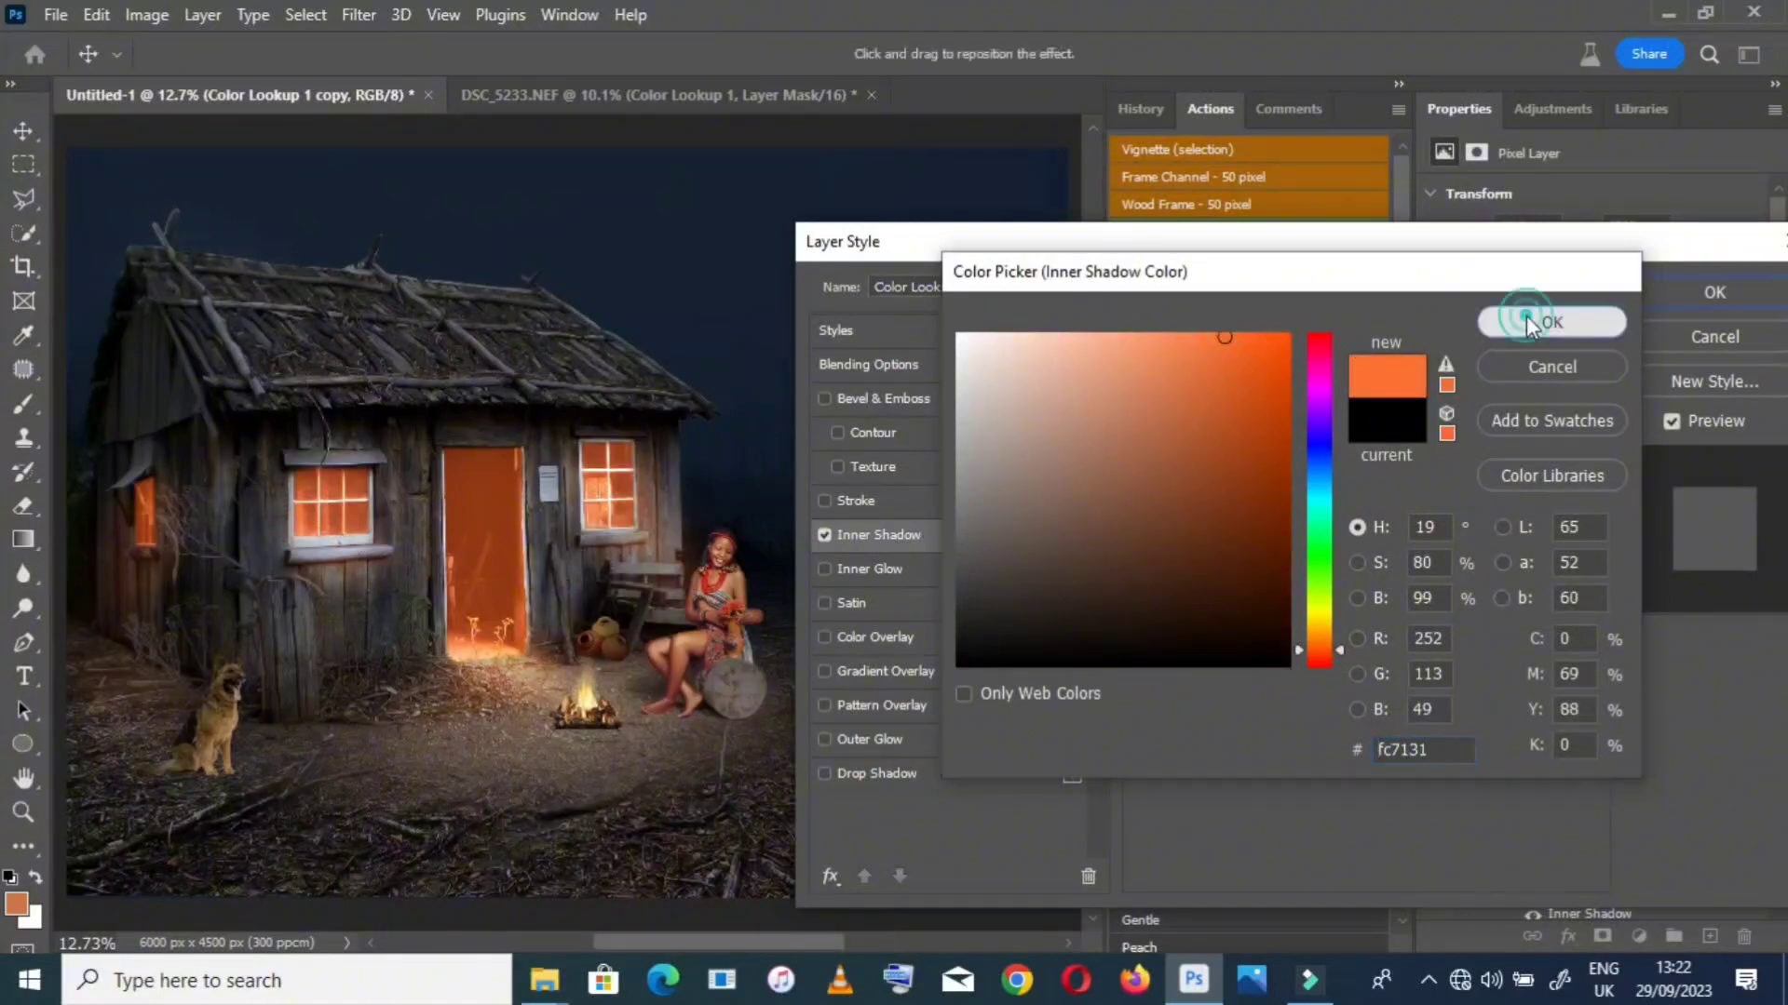
{"action": "left_click", "coordinate": [1500, 322]}
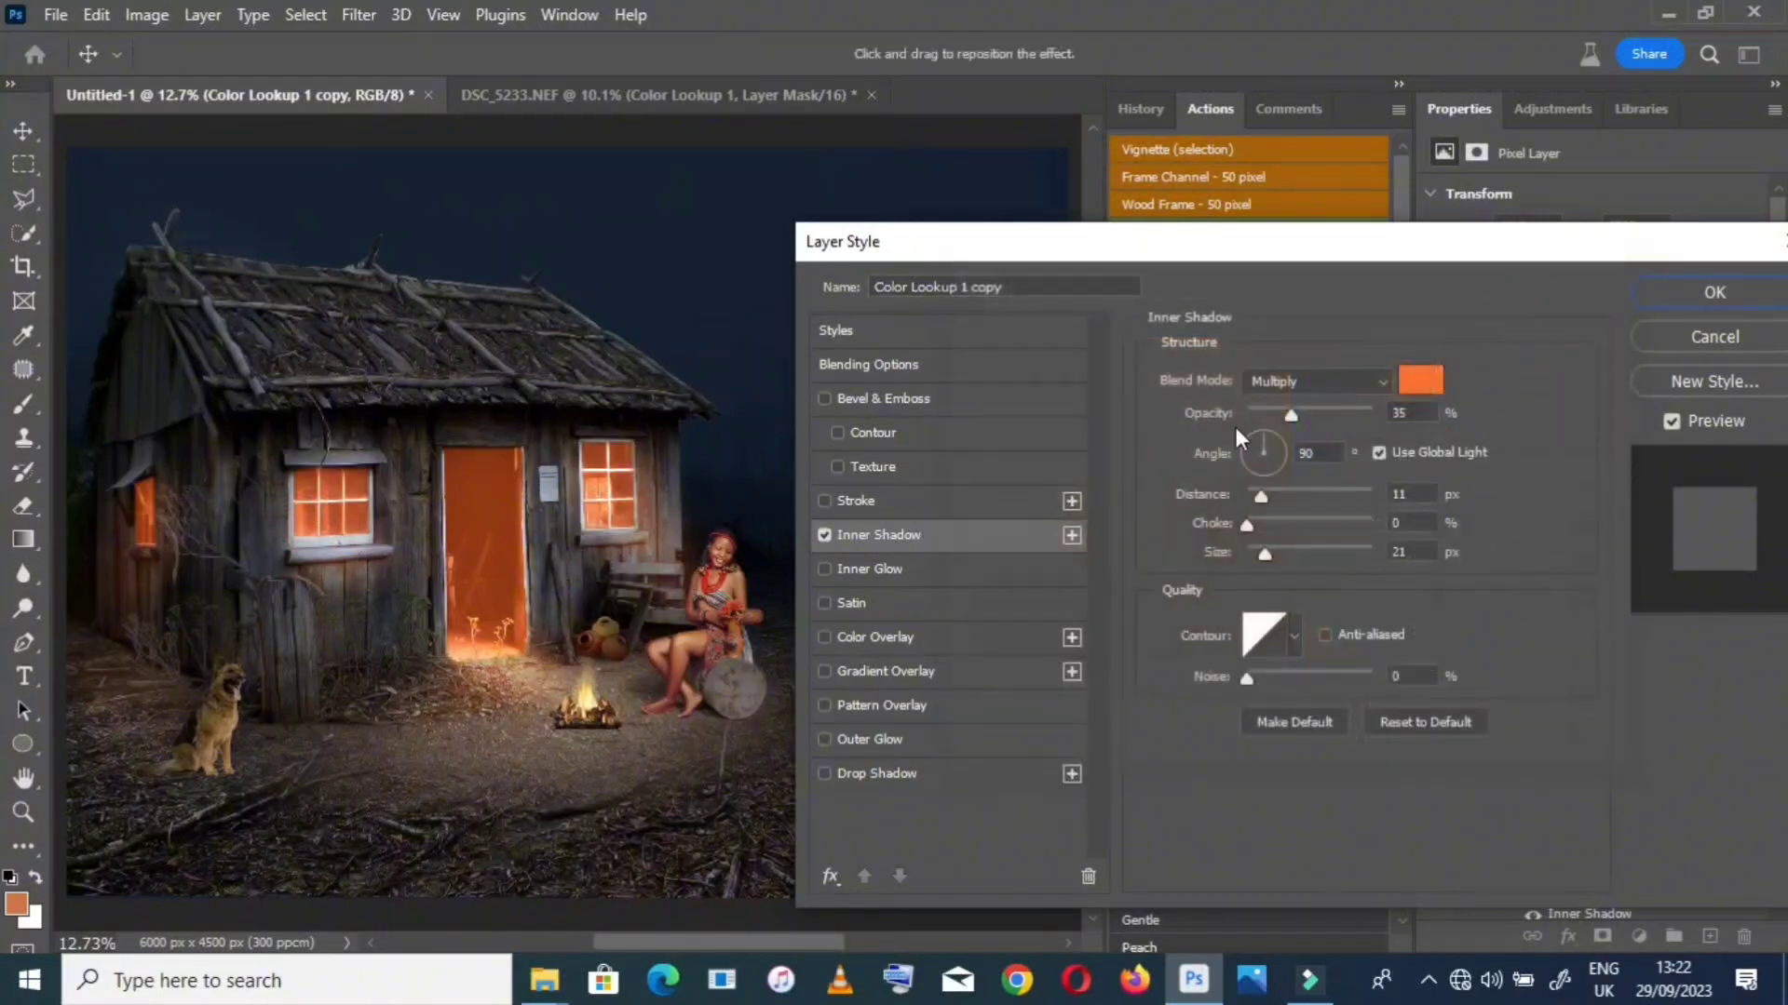
Set the Inner Shadow's opacity to 61%, its angle to 176° and its distance to 21 px
{"action": "left_click", "coordinate": [1326, 413]}
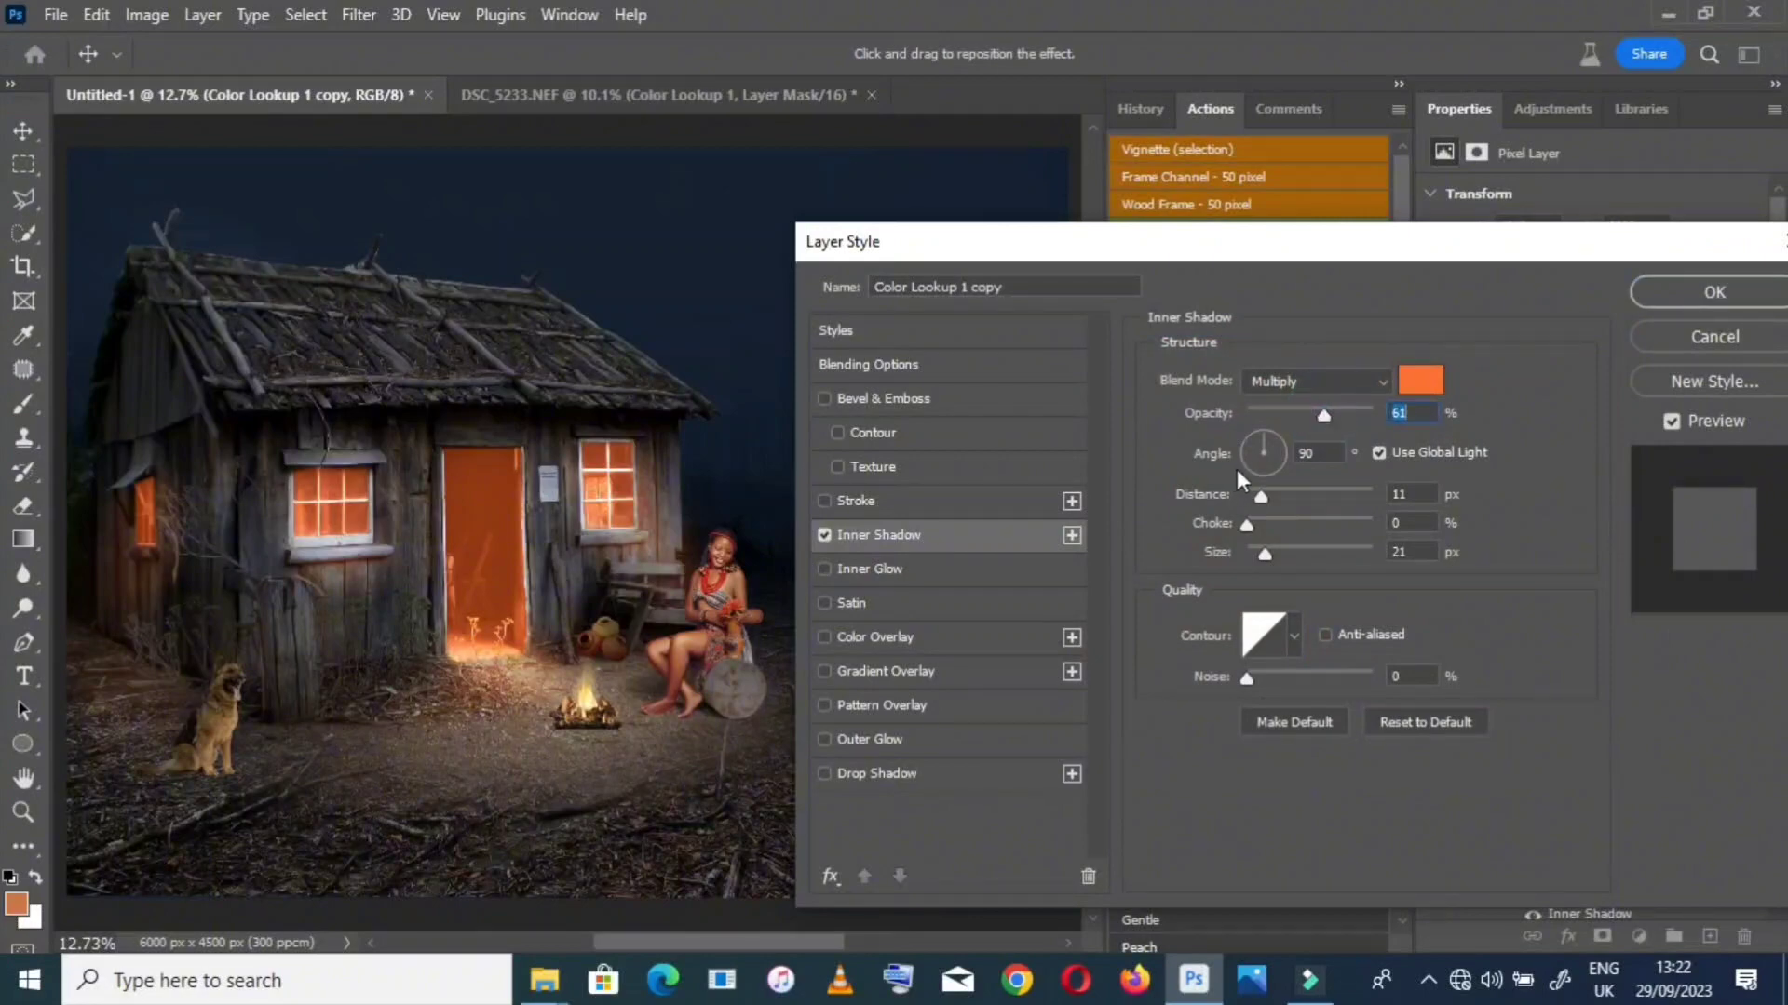
{"action": "left_click_drag", "start_coordinate": [1261, 432], "coordinate": [1226, 451]}
{"action": "left_click", "coordinate": [1312, 373]}
{"action": "left_click_drag", "start_coordinate": [1452, 260], "coordinate": [1594, 216]}
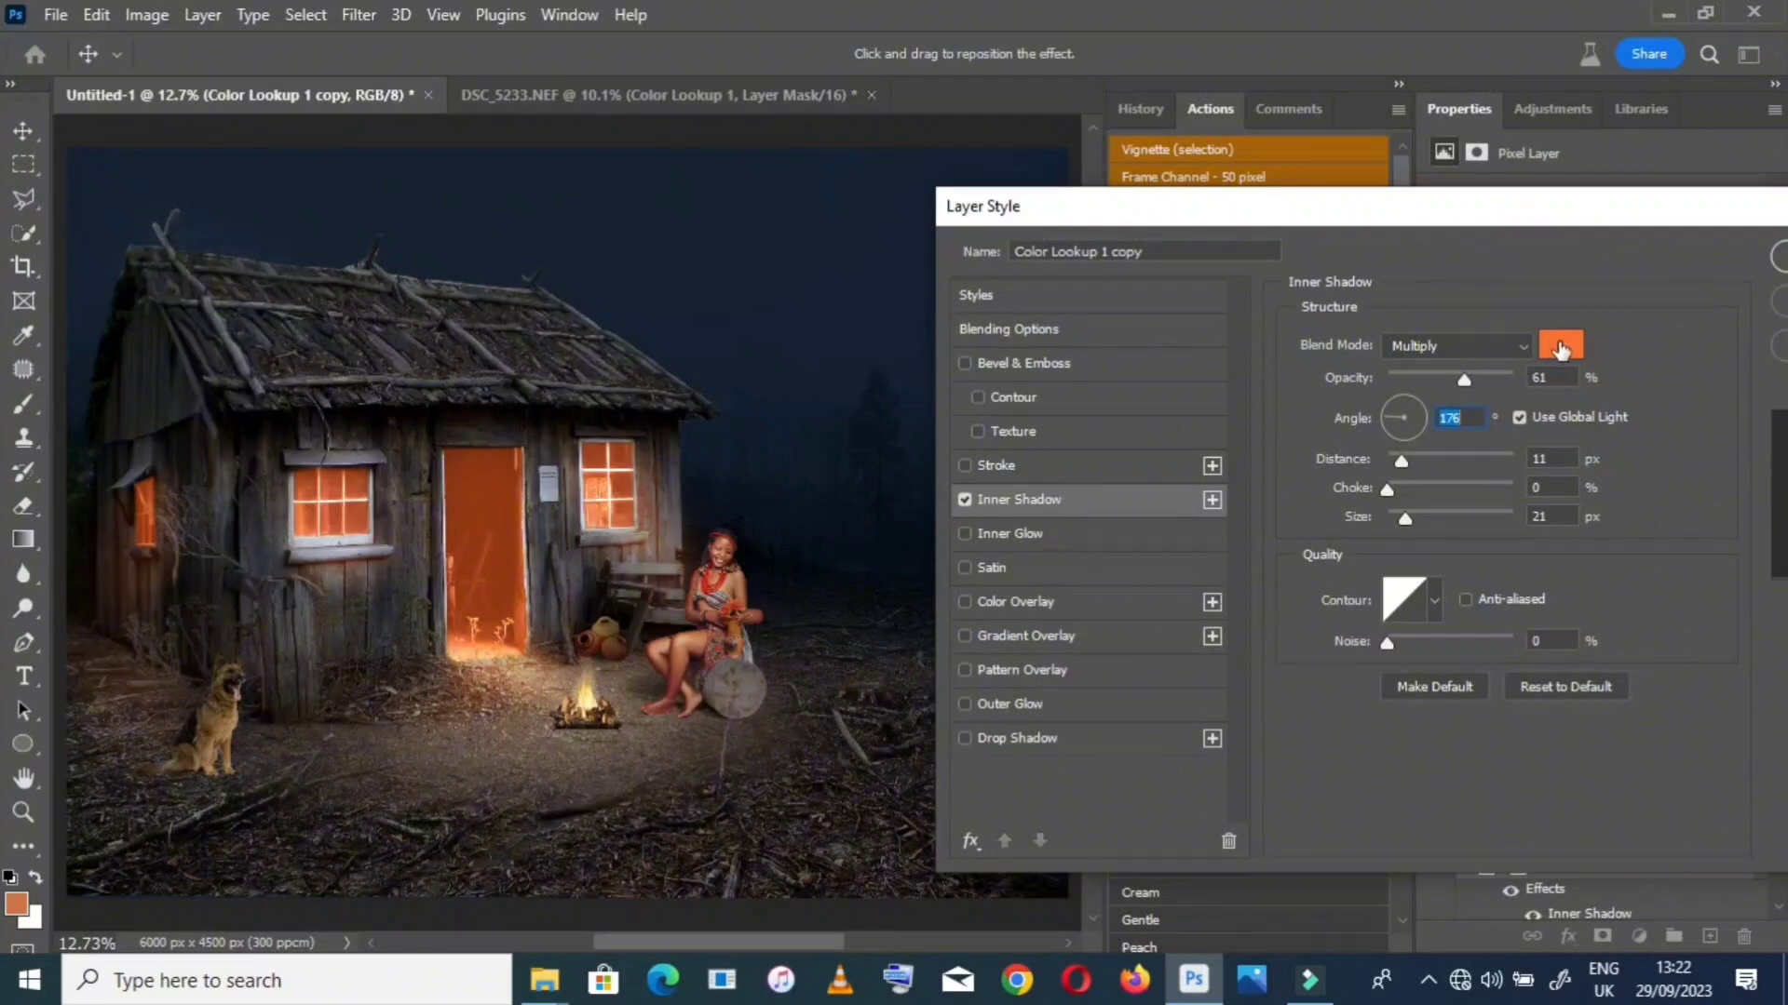
{"action": "mouse_move", "coordinate": [1396, 457]}
{"action": "left_mouse_down"}
{"action": "mouse_move", "coordinate": [1467, 451]}
{"action": "mouse_move", "coordinate": [1422, 468]}
{"action": "left_mouse_up"}
Change the Inner Shadow colour to the yellower orange ff9000
{"action": "left_click", "coordinate": [1560, 345]}
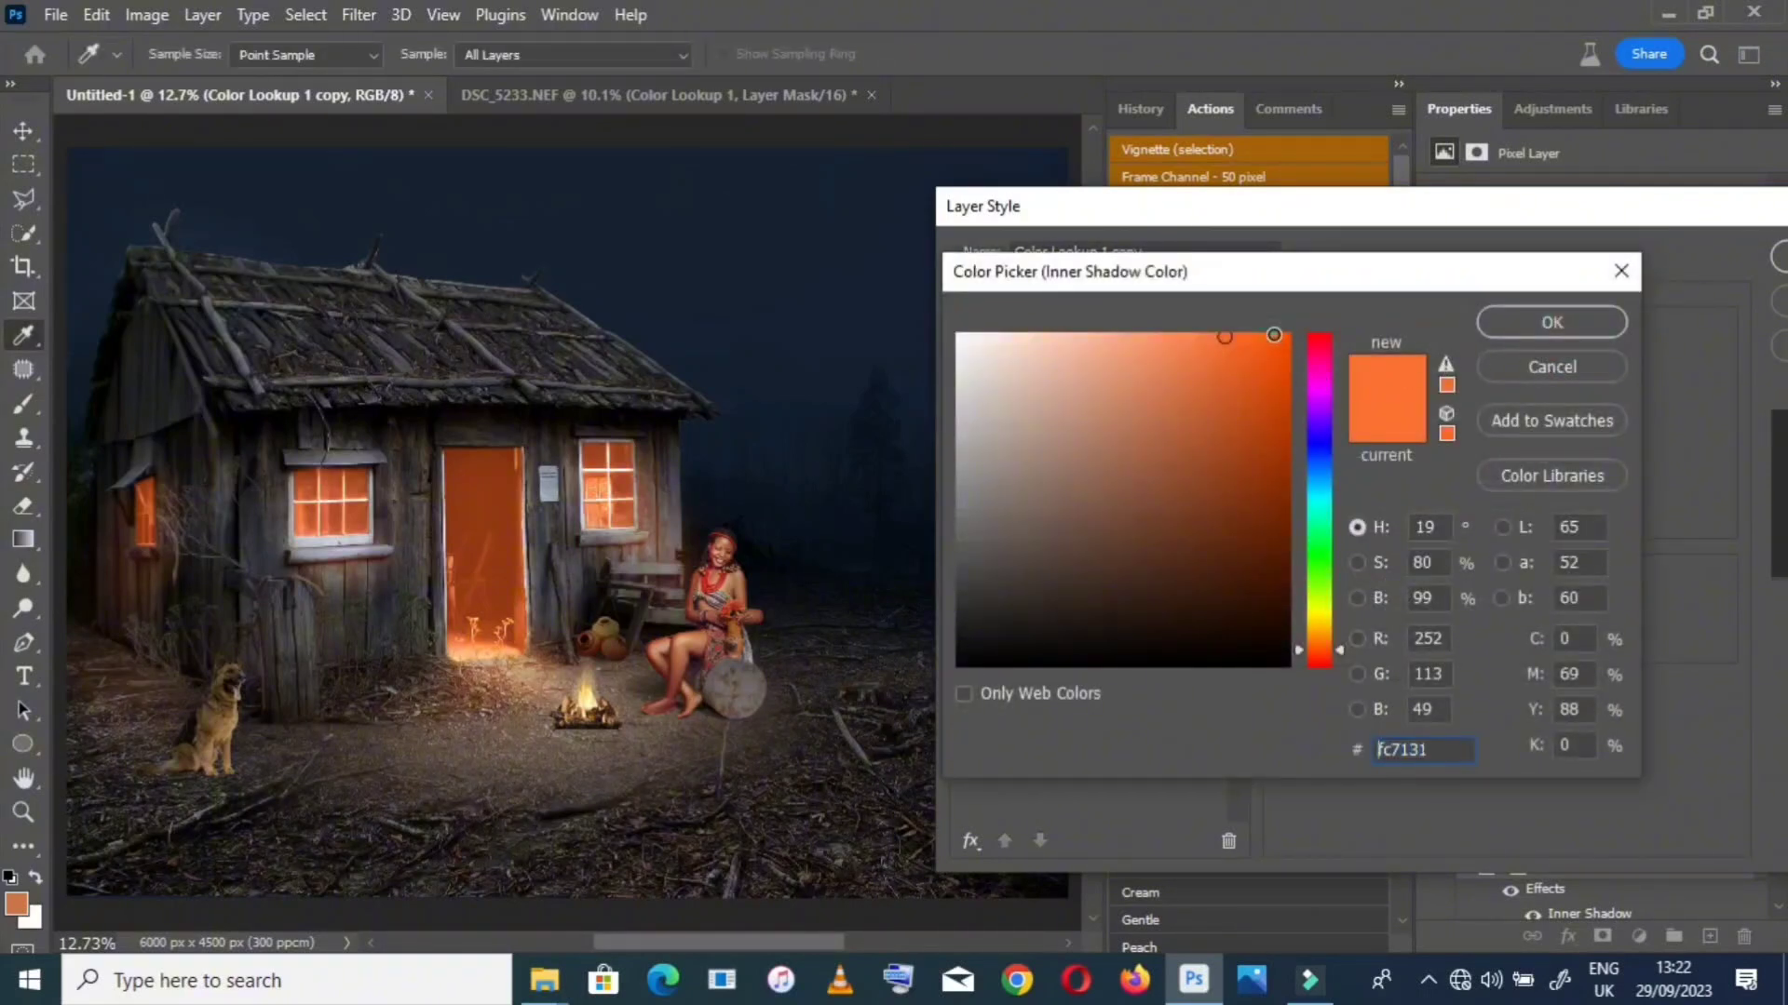
{"action": "left_click", "coordinate": [1274, 336]}
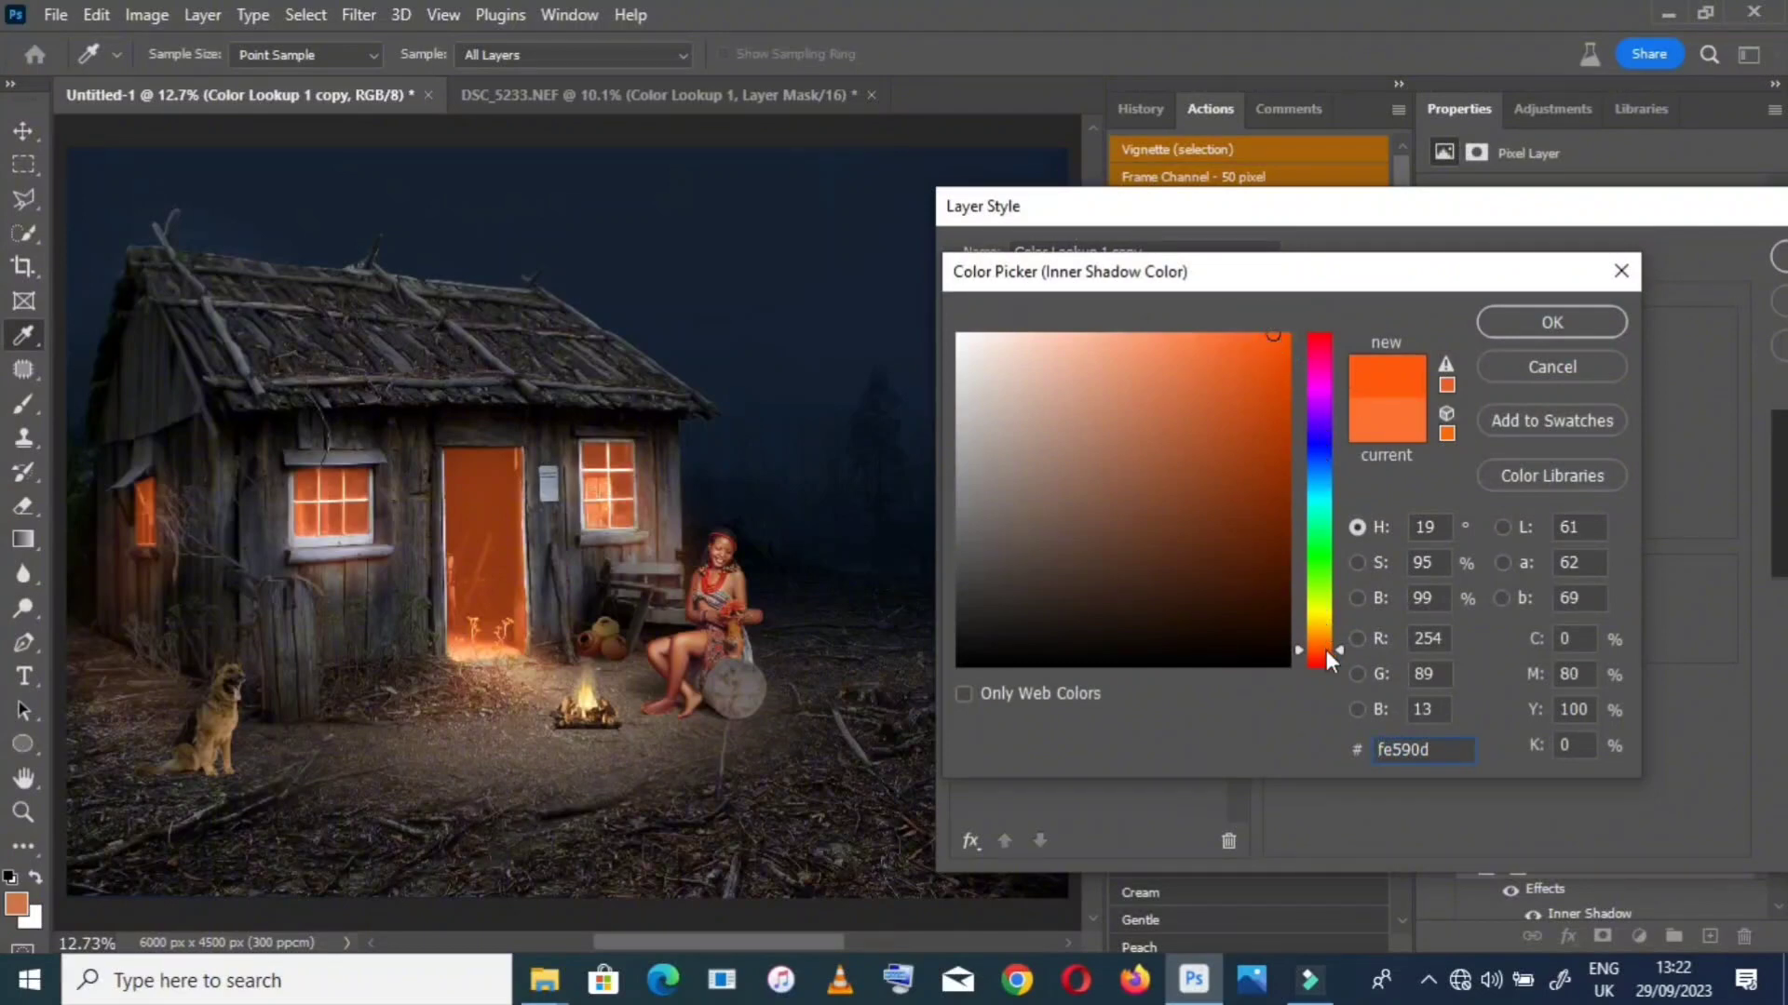
{"action": "left_click_drag", "start_coordinate": [1324, 650], "coordinate": [1320, 636]}
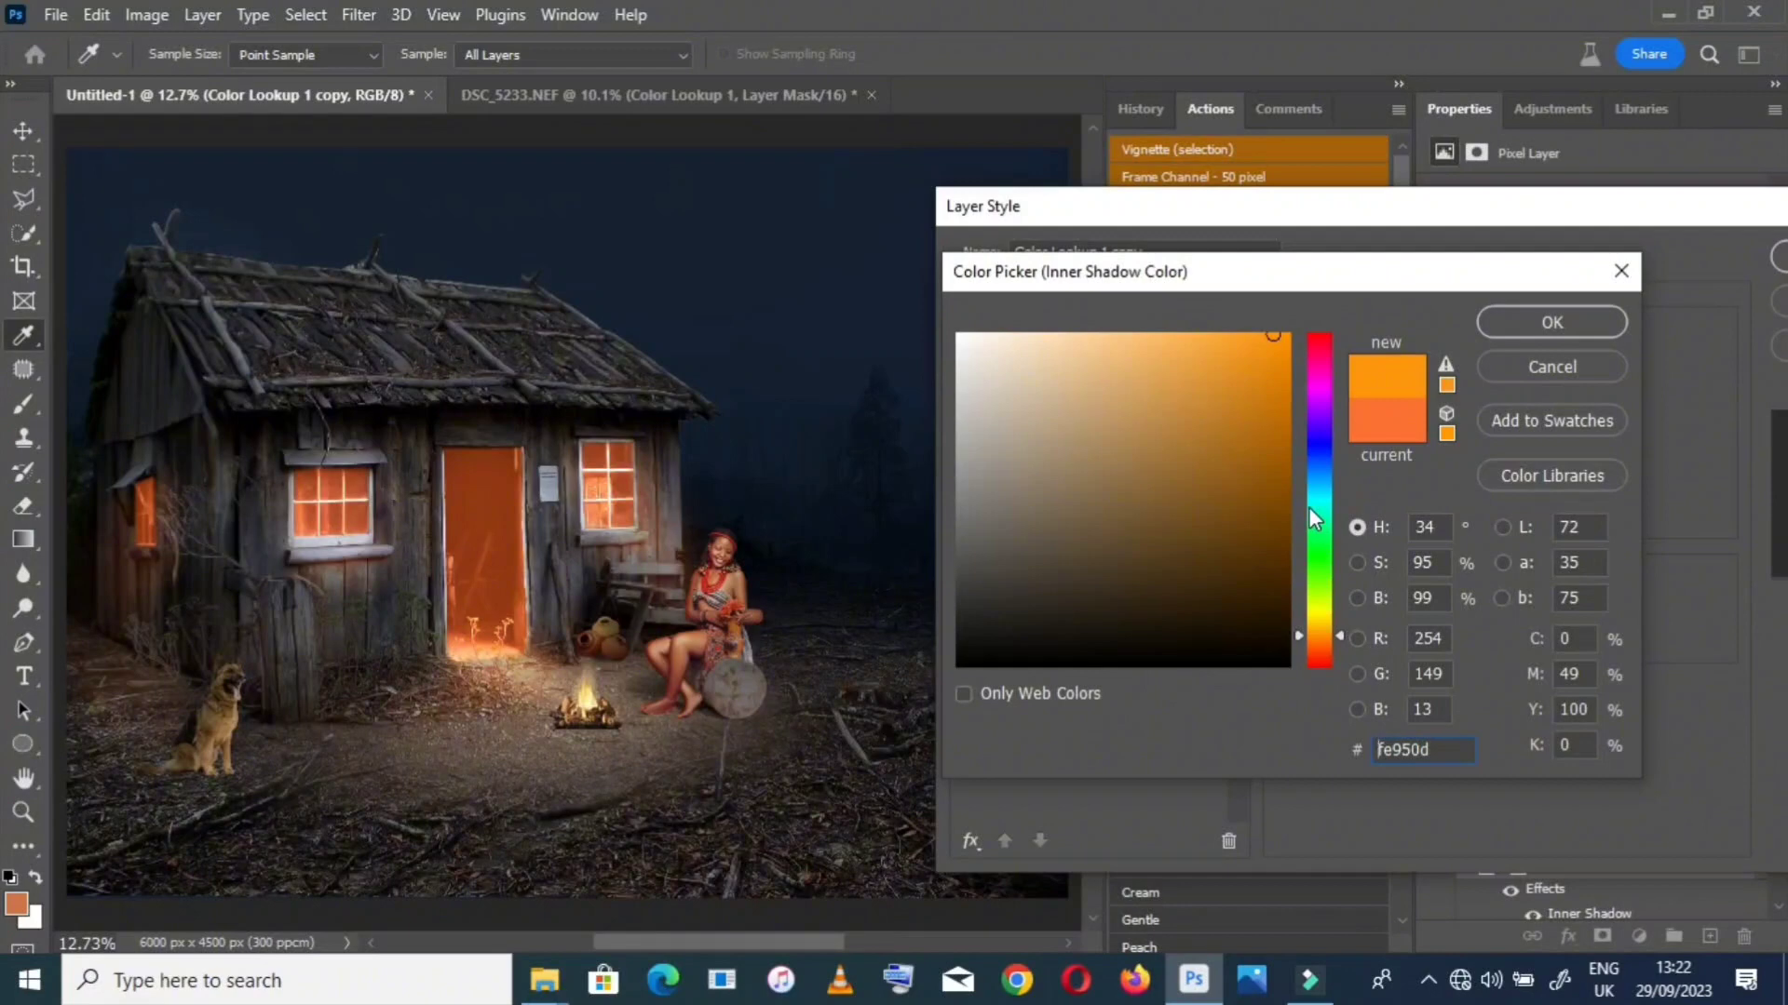
{"action": "left_click", "coordinate": [1292, 341]}
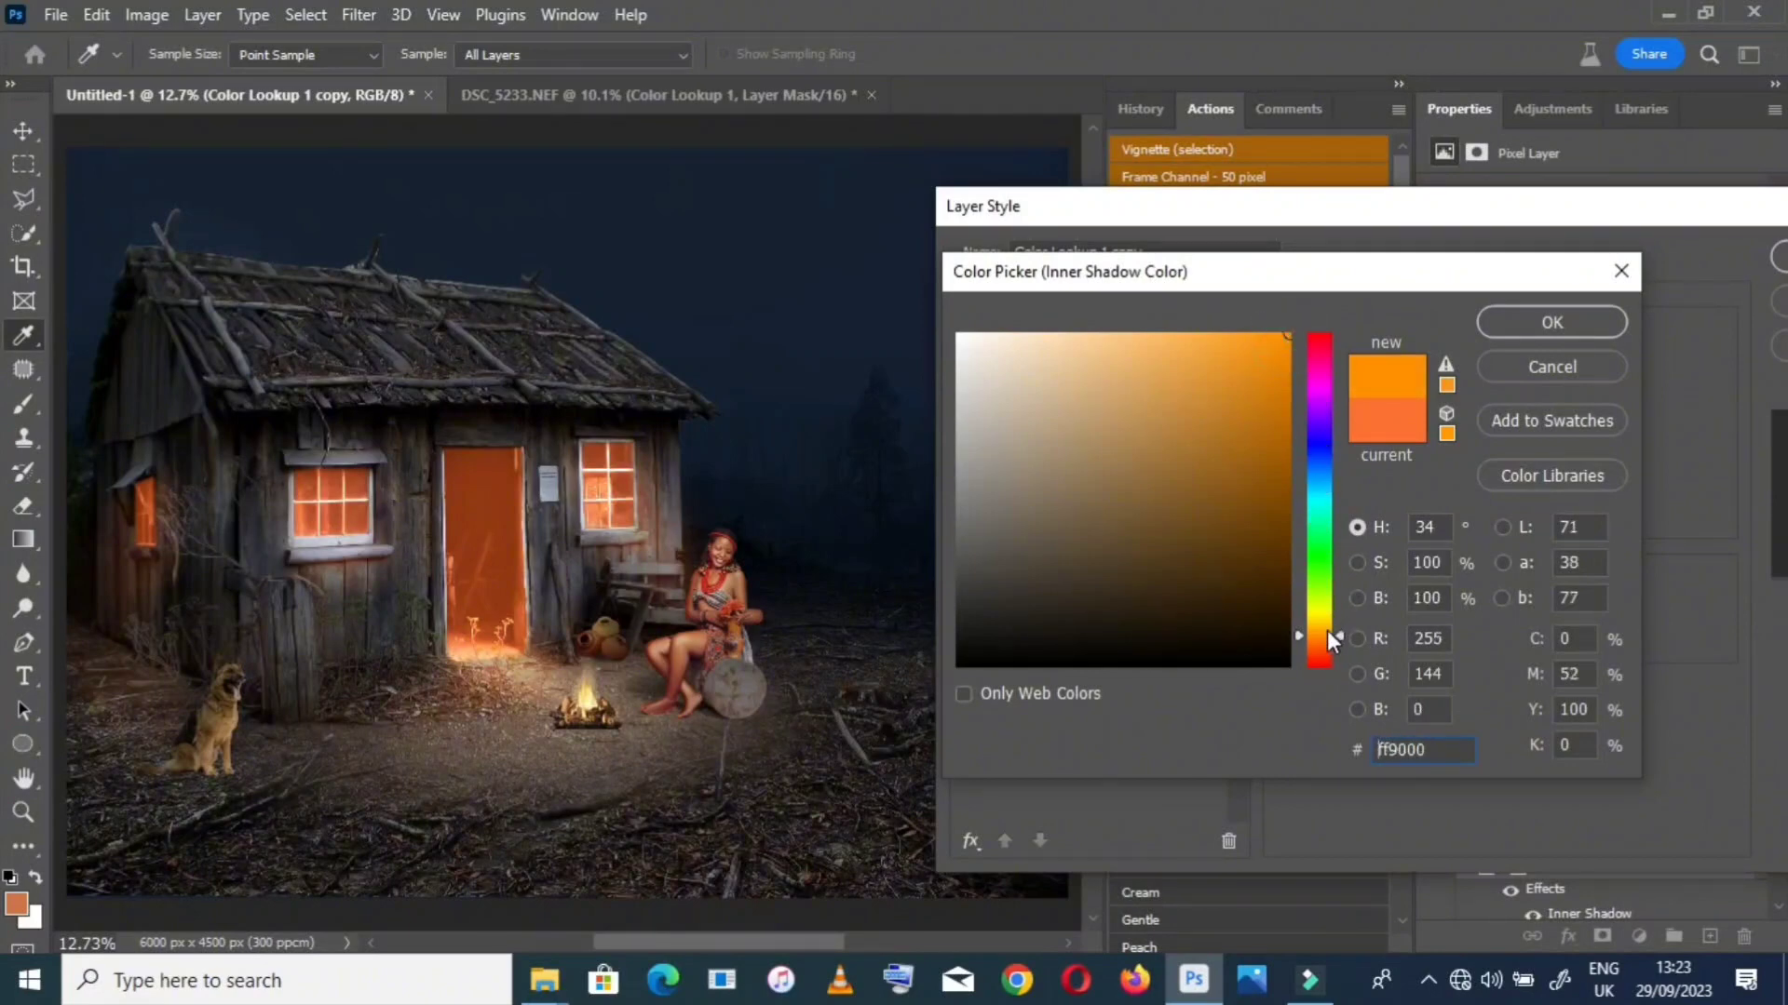
{"action": "left_click", "coordinate": [1503, 322]}
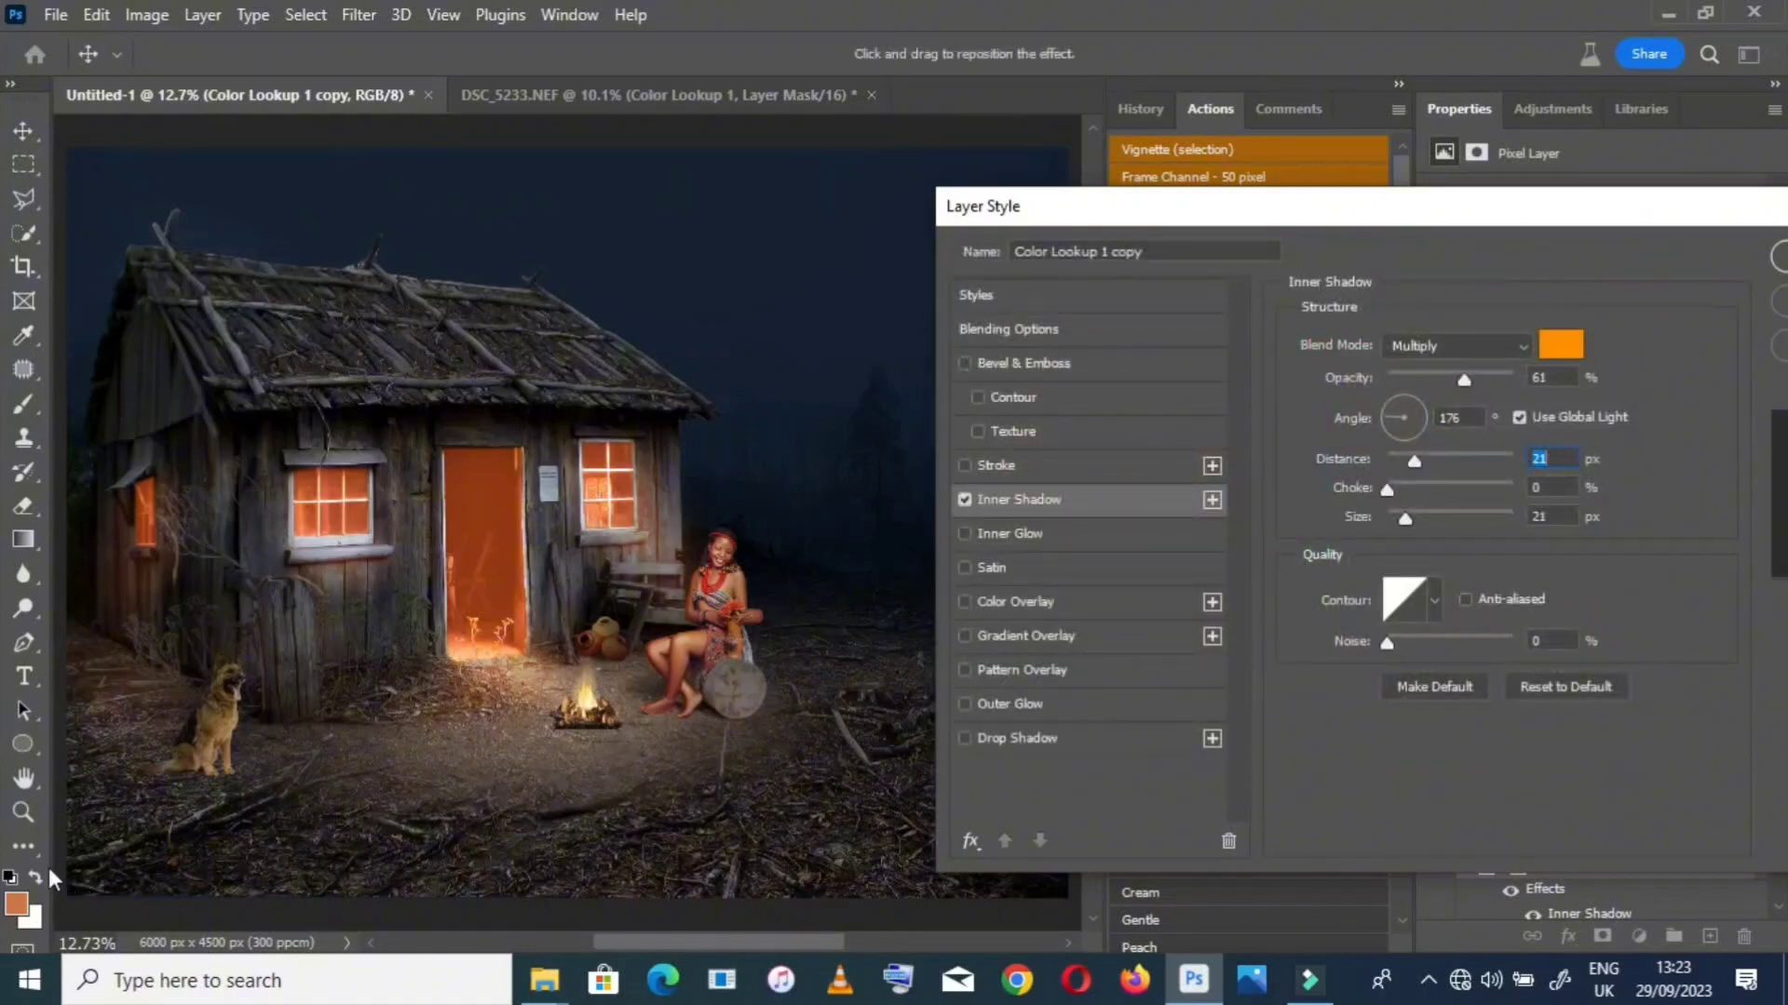
Set the Inner Shadow's blend mode to Linear Dodge (Add), with 29% opacity, angle 177° and distance 16 px
{"action": "left_click", "coordinate": [25, 812]}
{"action": "left_click", "coordinate": [690, 574]}
{"action": "left_click", "coordinate": [1468, 347]}
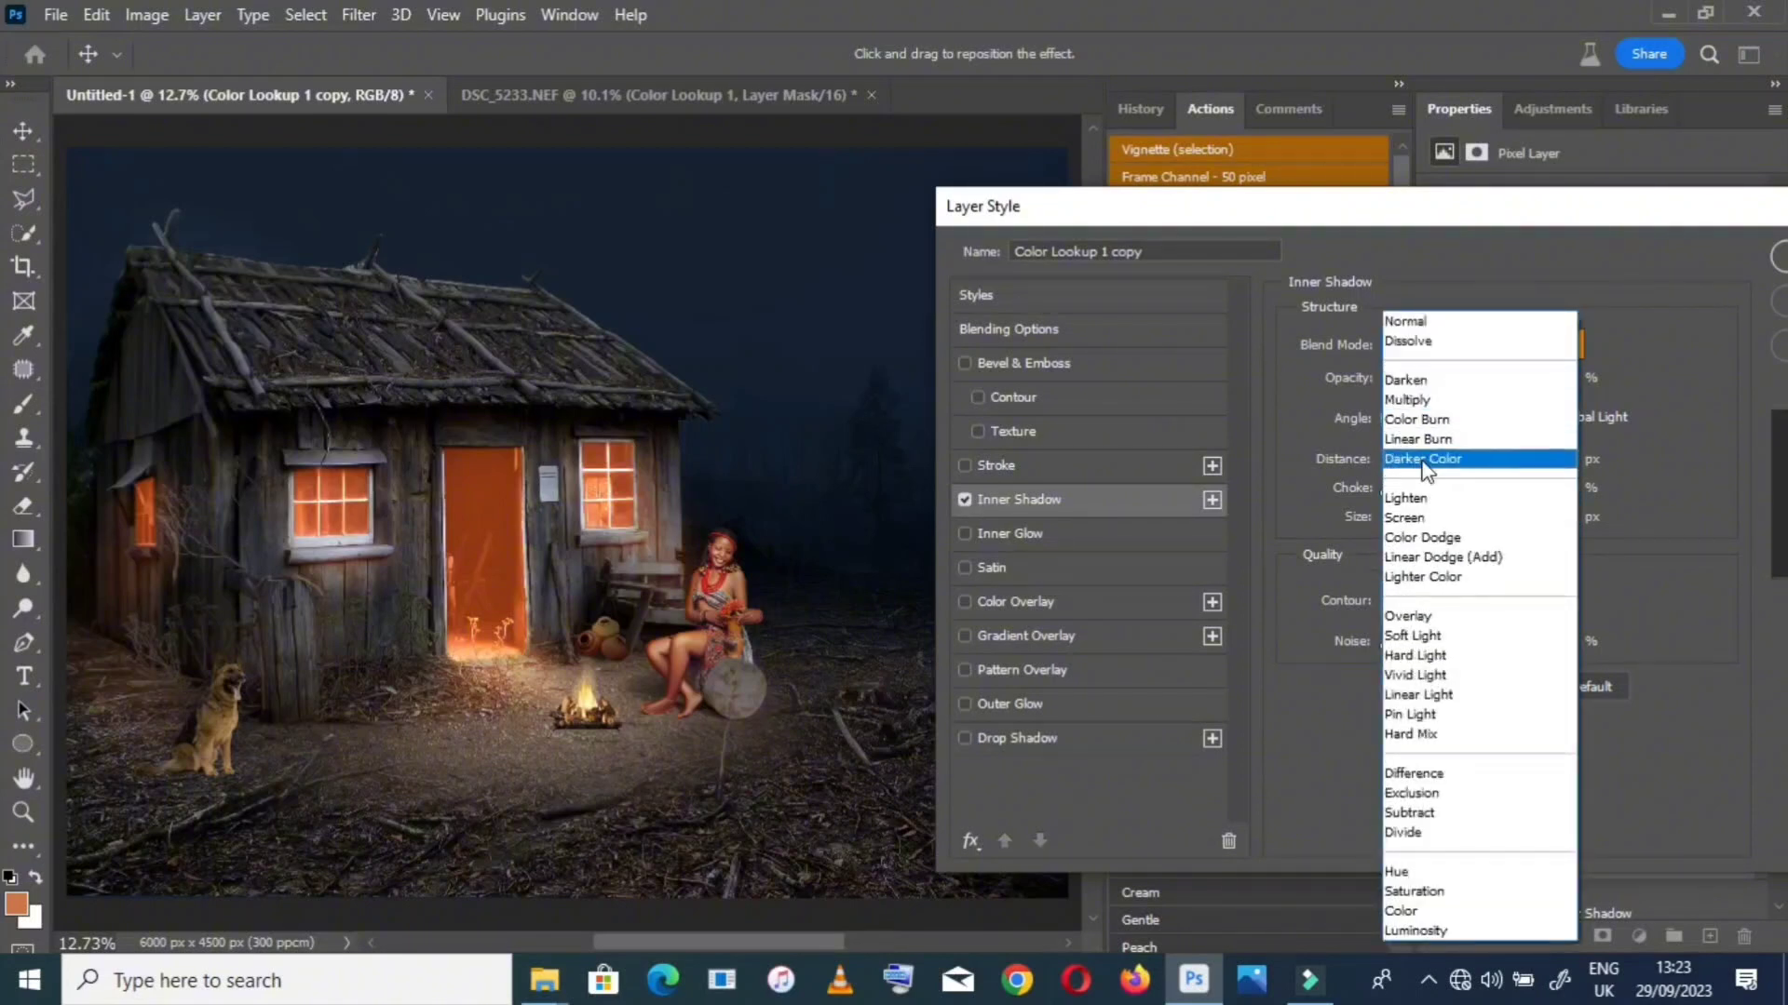
{"action": "left_click", "coordinate": [1443, 558]}
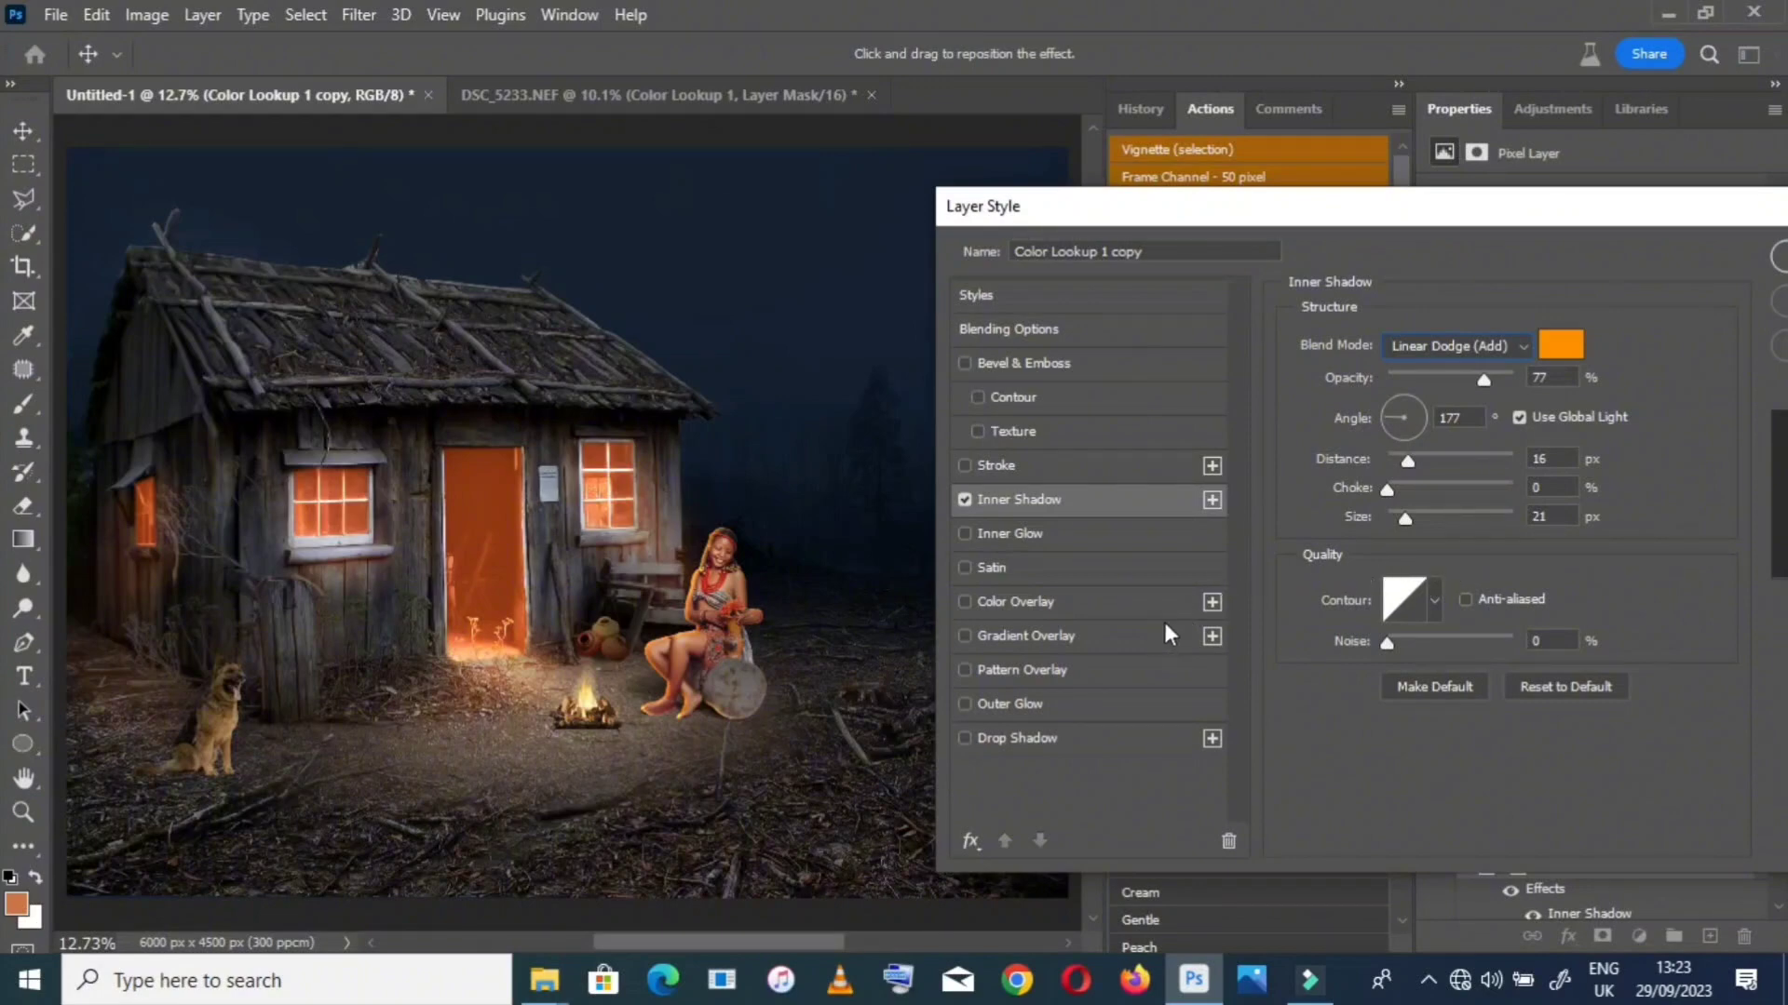
{"action": "left_click", "coordinate": [1453, 371]}
{"action": "left_click", "coordinate": [1433, 376]}
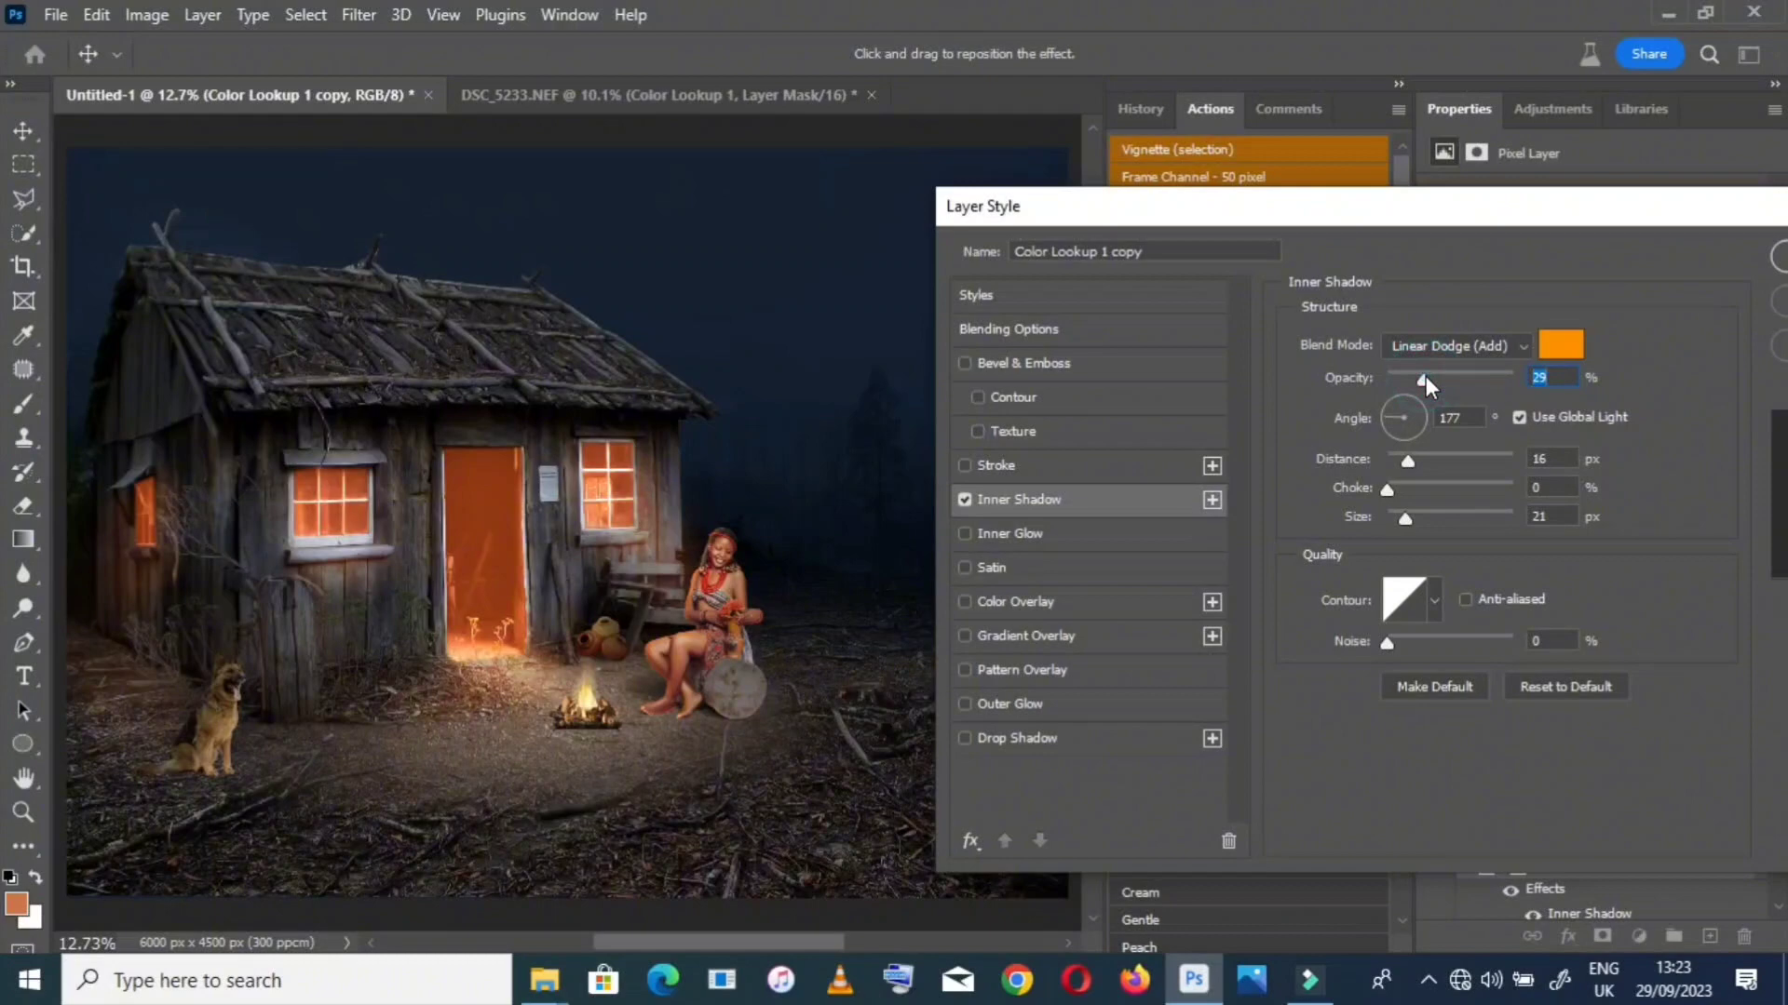
Set the Inner Shadow's distance to 20 px and its angle to 180°, and apply the layer style
{"action": "left_click", "coordinate": [1404, 459]}
{"action": "left_click", "coordinate": [1430, 516]}
{"action": "key", "text": "ctrl+z"}
{"action": "left_click", "coordinate": [1414, 457]}
{"action": "left_click", "coordinate": [1374, 420]}
{"action": "left_click", "coordinate": [1779, 257]}
Examine the orange edge light on the woman up close and in the whole scene
{"action": "left_click", "coordinate": [24, 811]}
{"action": "left_click", "coordinate": [710, 689]}
{"action": "left_click", "coordinate": [709, 689]}
{"action": "left_click", "coordinate": [717, 679]}
{"action": "scroll", "coordinate": [753, 631], "scroll_direction": "up", "scroll_amount": 1}
{"action": "left_click", "coordinate": [693, 613]}
{"action": "scroll", "coordinate": [694, 613], "scroll_direction": "down", "scroll_amount": 2}
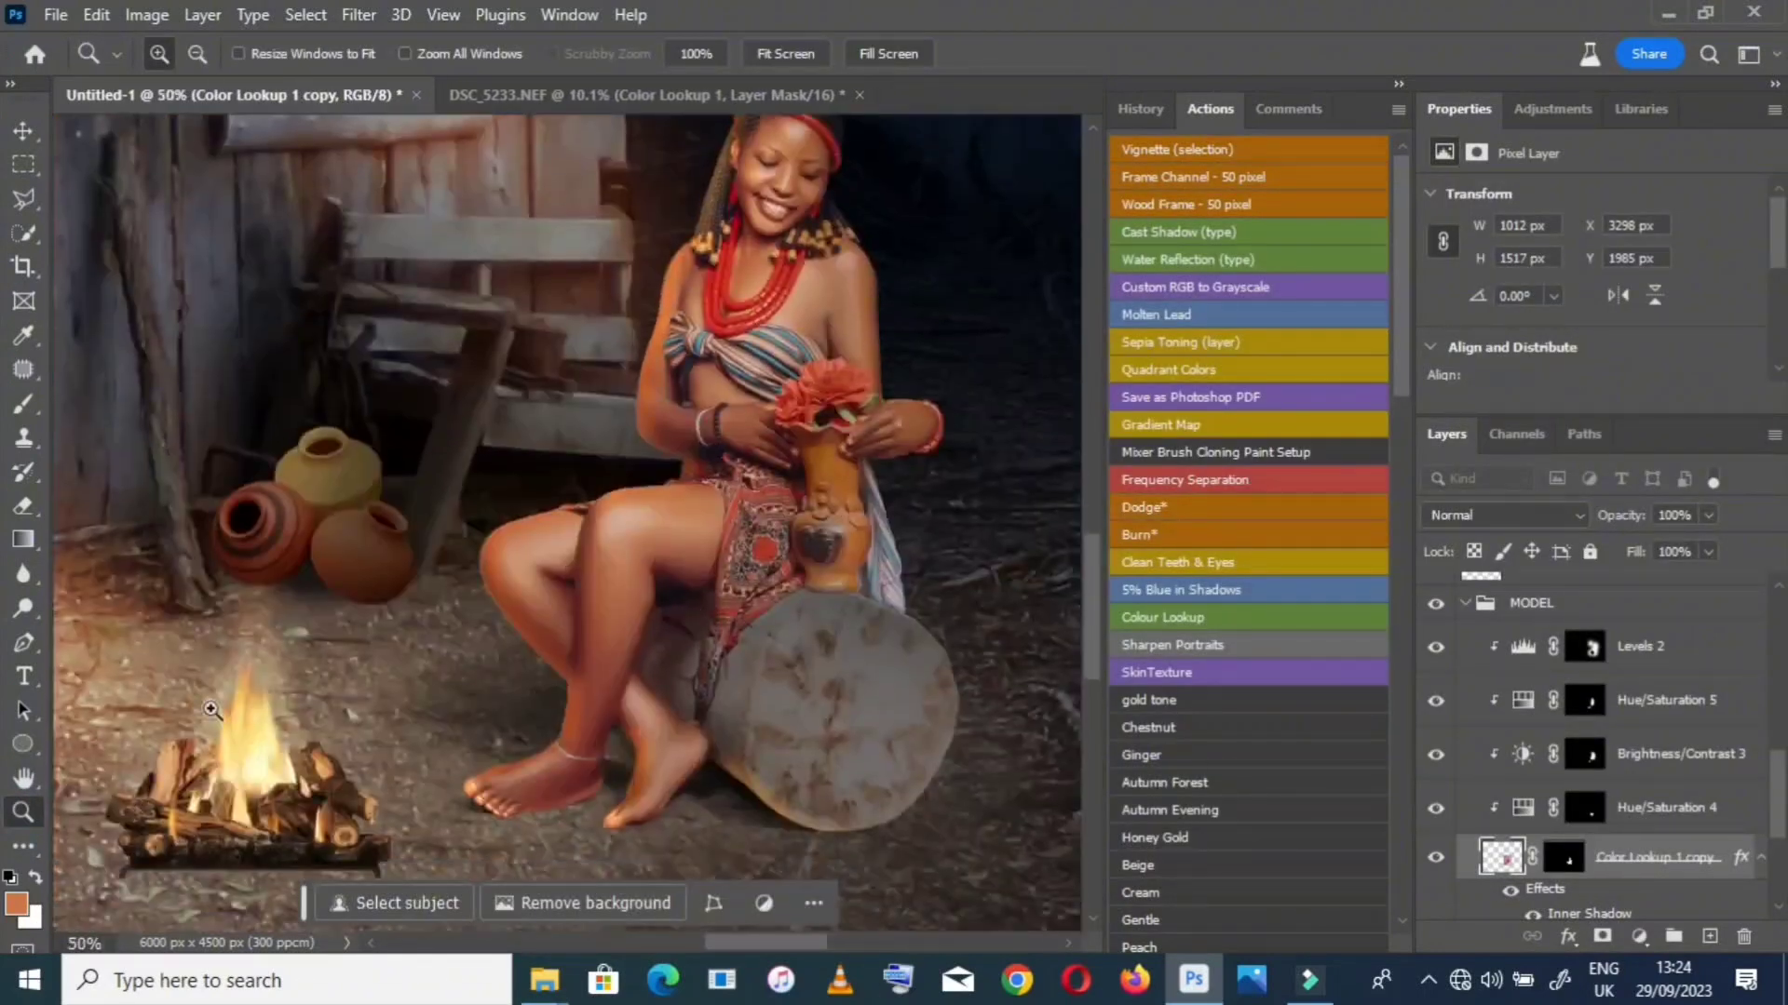
{"action": "double_click", "coordinate": [24, 778]}
{"action": "scroll", "coordinate": [1690, 763], "scroll_direction": "up", "scroll_amount": 2}
Add a new layer above Levels 2 in the MODEL group and set the foreground colour to the orange fc9527
{"action": "left_click", "coordinate": [1680, 780]}
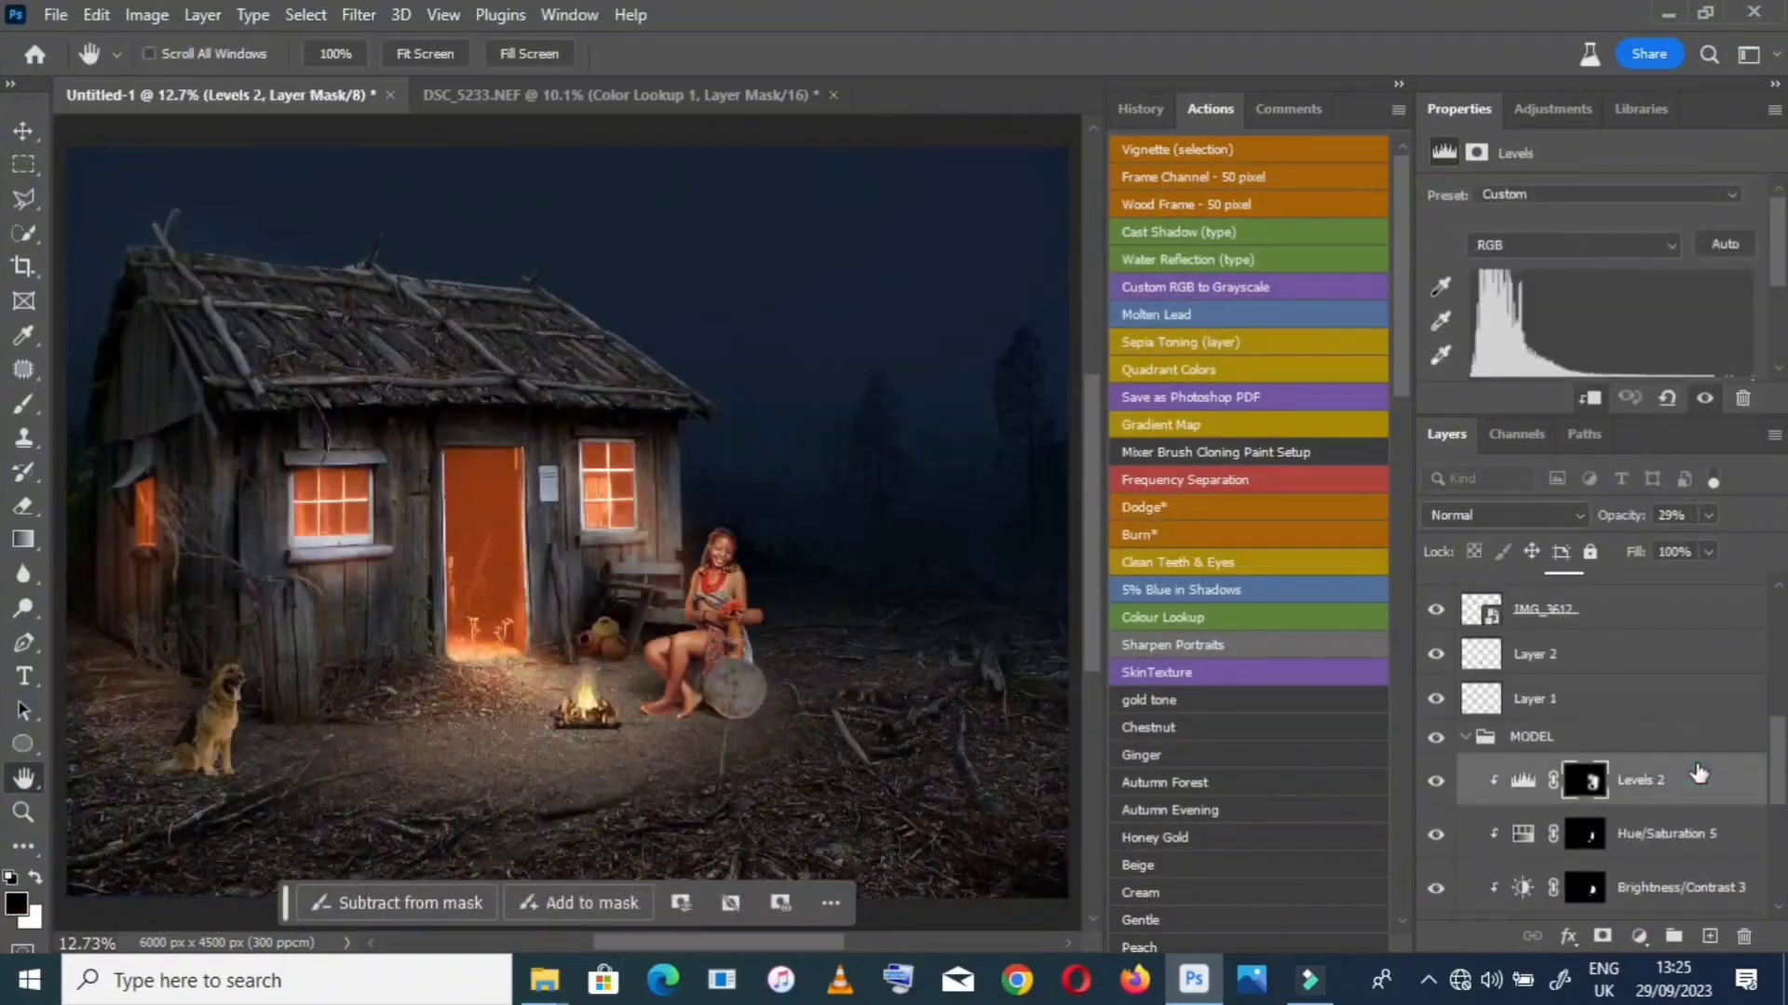
{"action": "left_click", "coordinate": [24, 812]}
{"action": "left_click", "coordinate": [675, 678]}
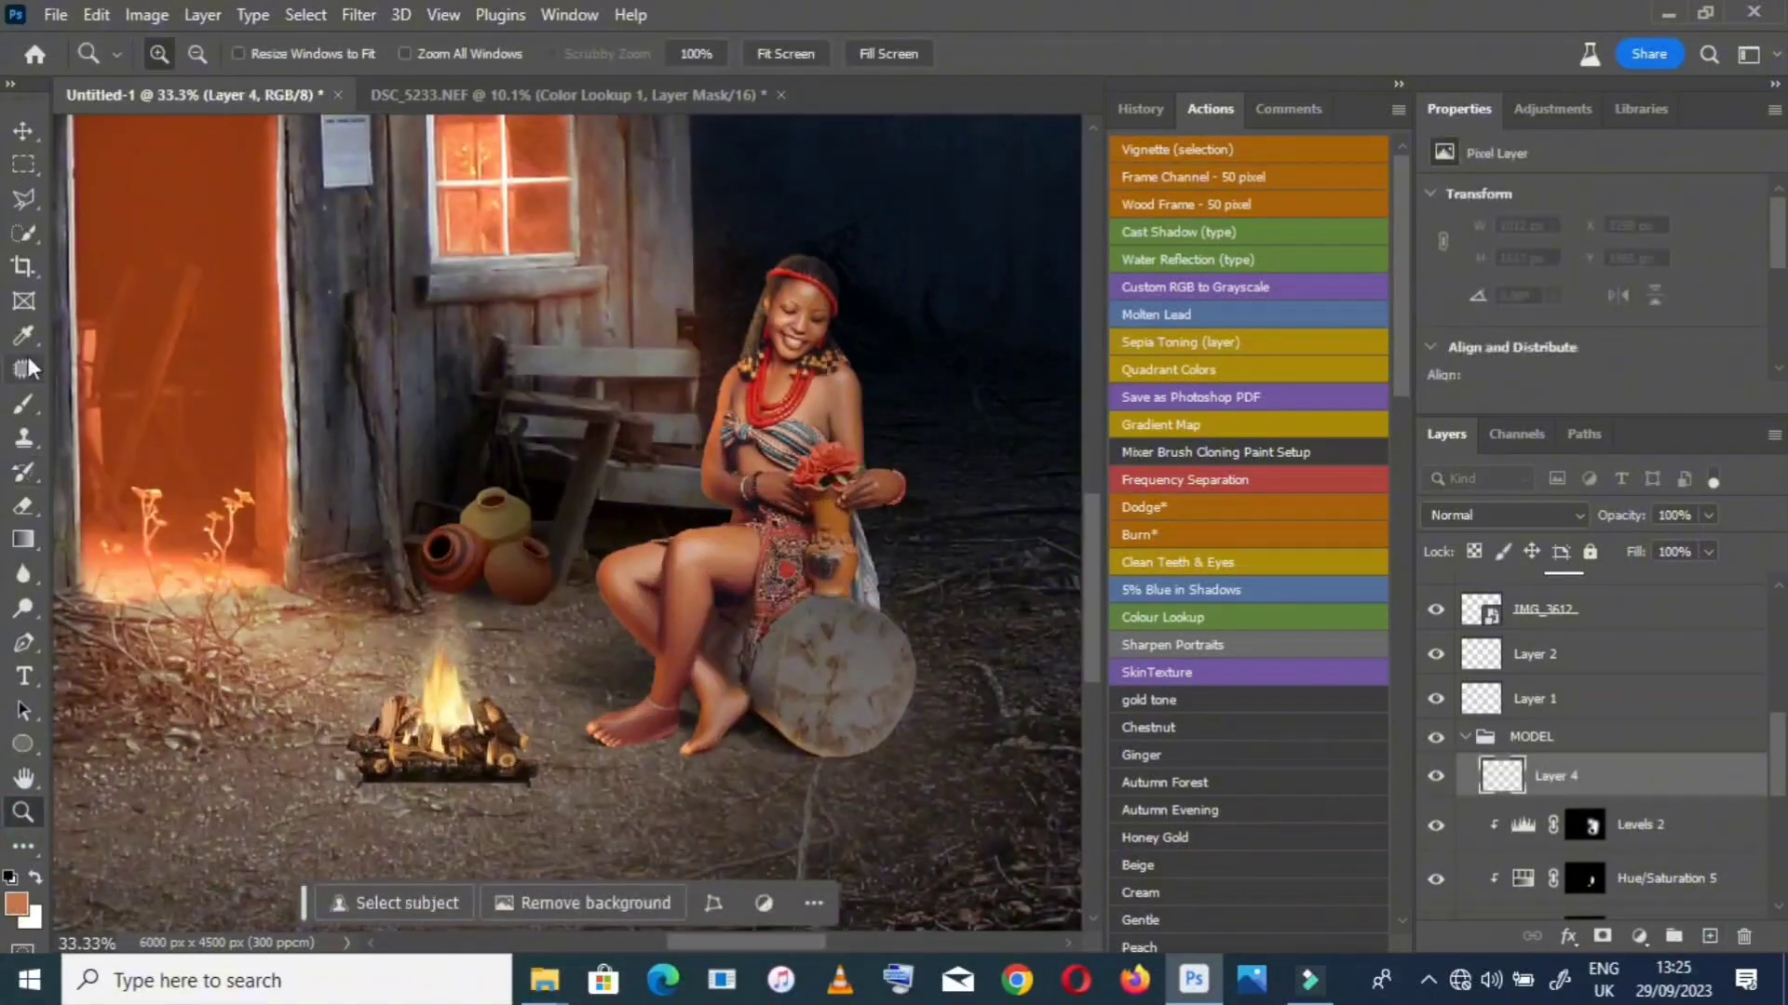
{"action": "left_click", "coordinate": [25, 335]}
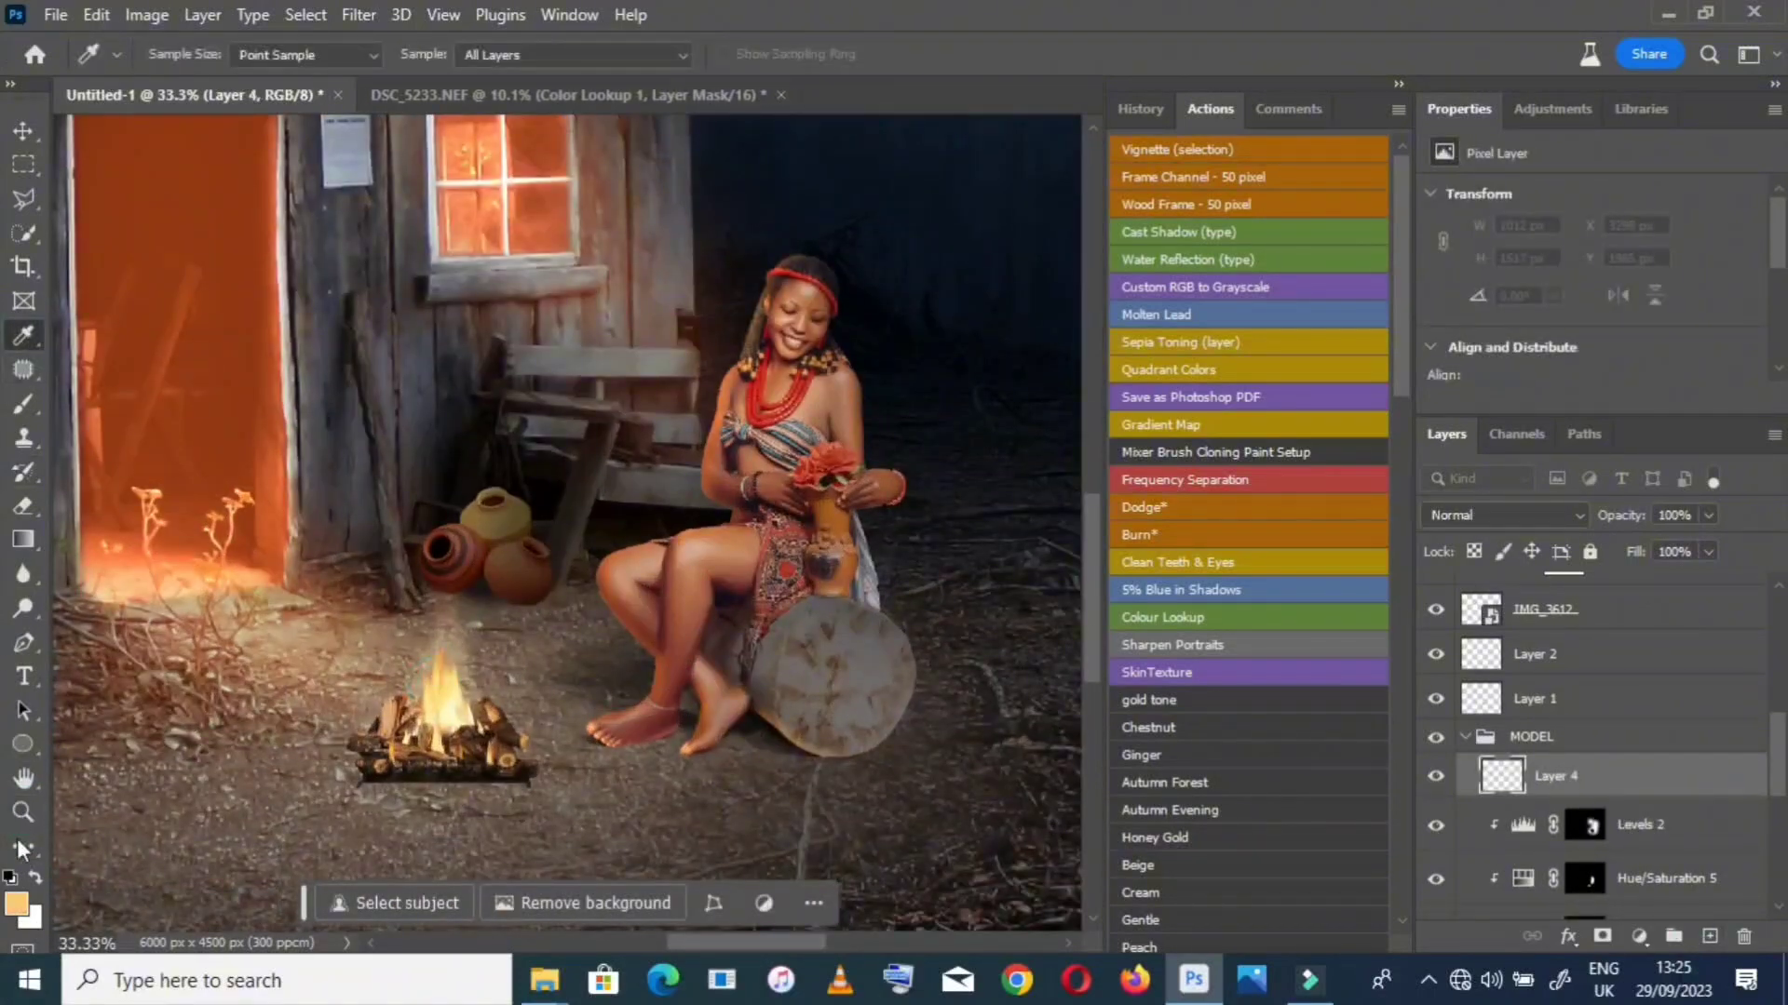
{"action": "left_click", "coordinate": [19, 901]}
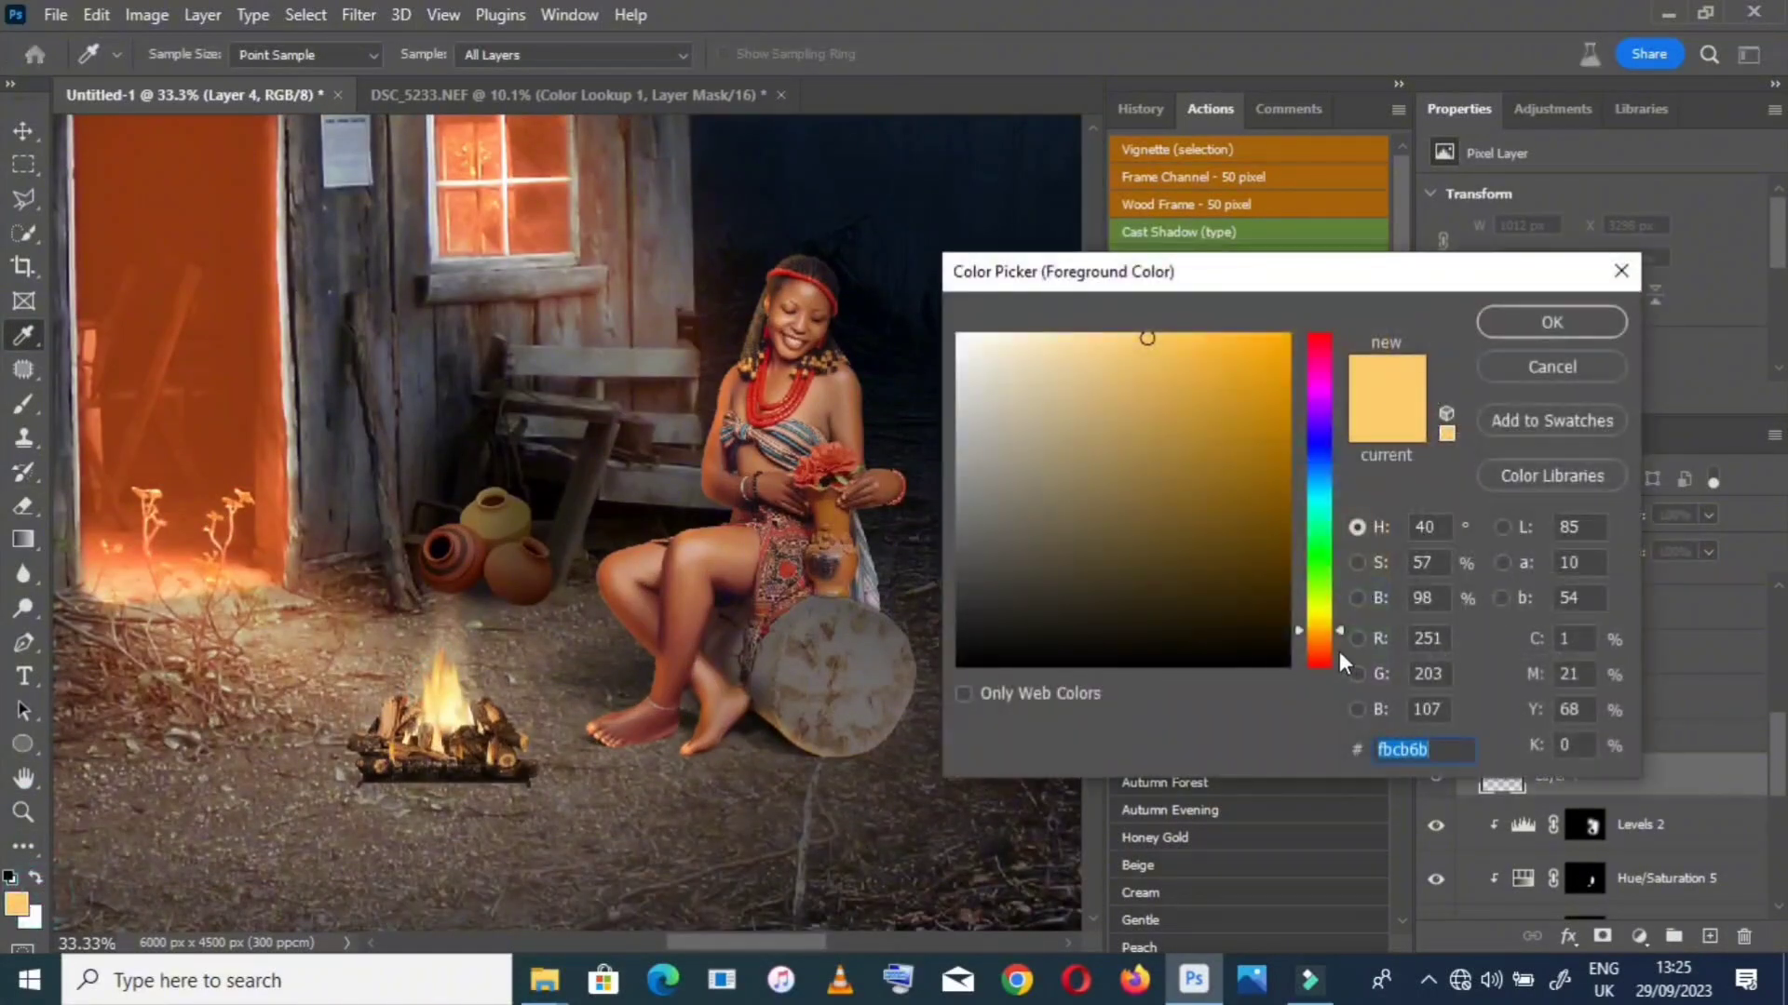
{"action": "left_click", "coordinate": [1324, 637]}
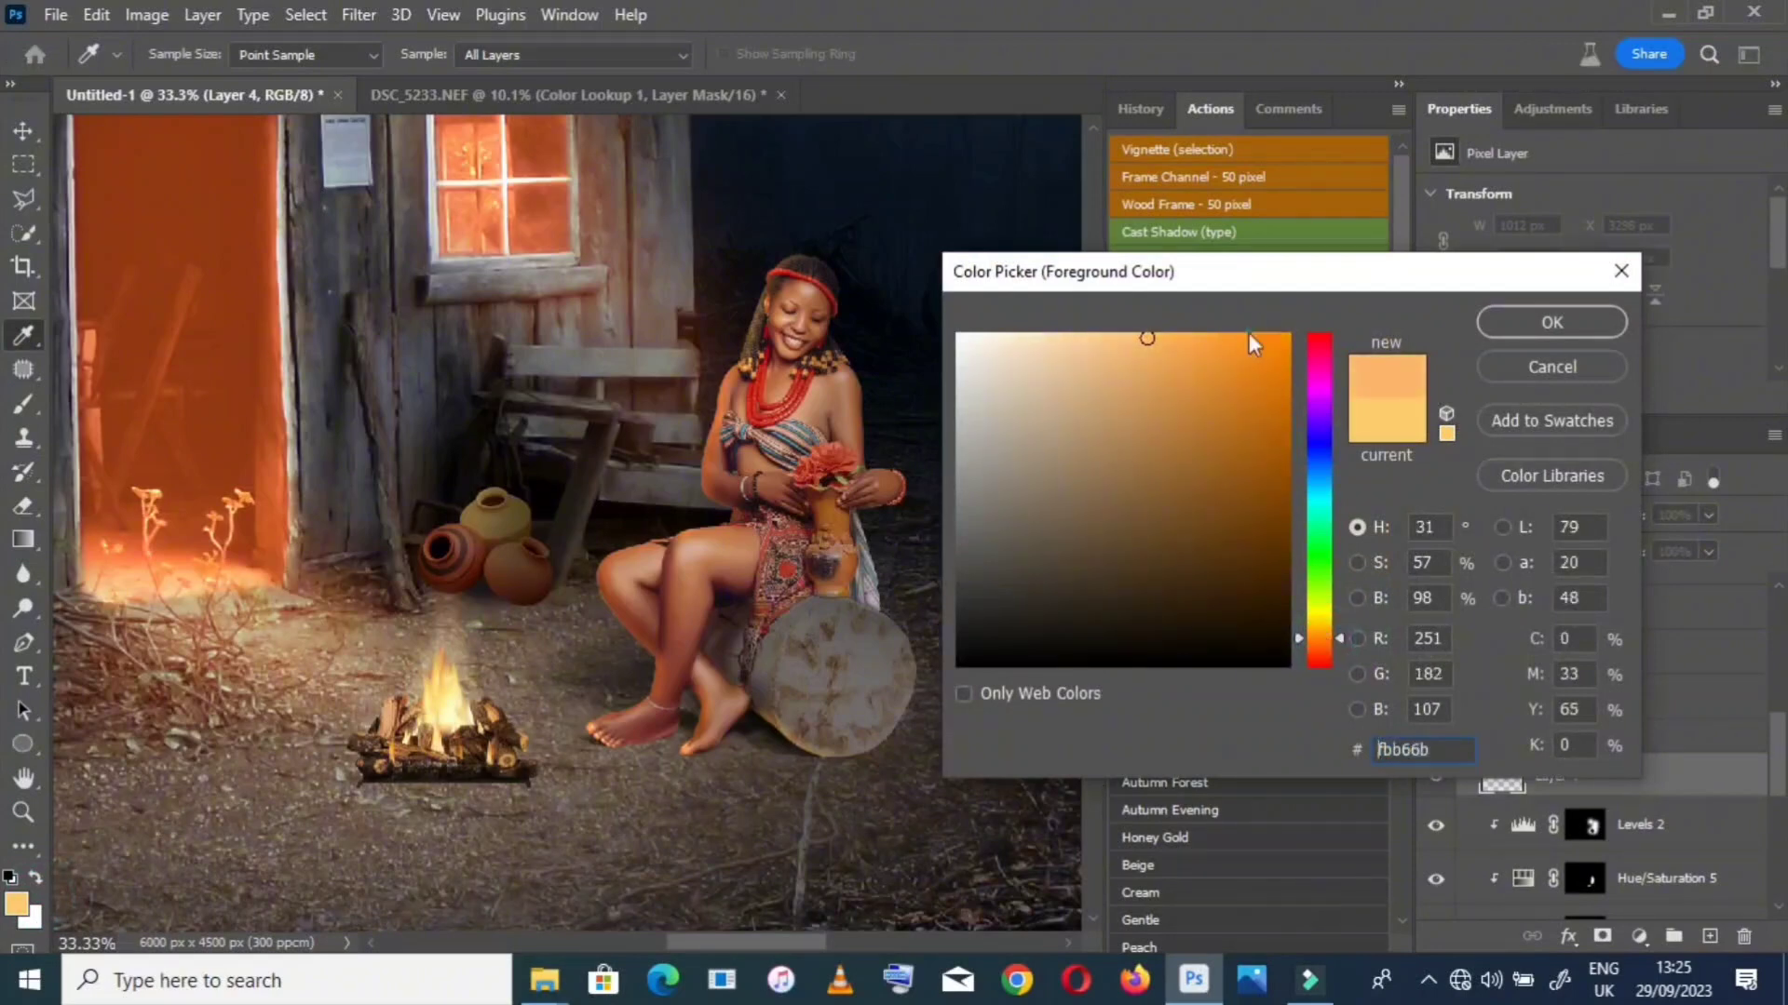
{"action": "left_click", "coordinate": [1239, 337]}
{"action": "left_click", "coordinate": [1573, 323]}
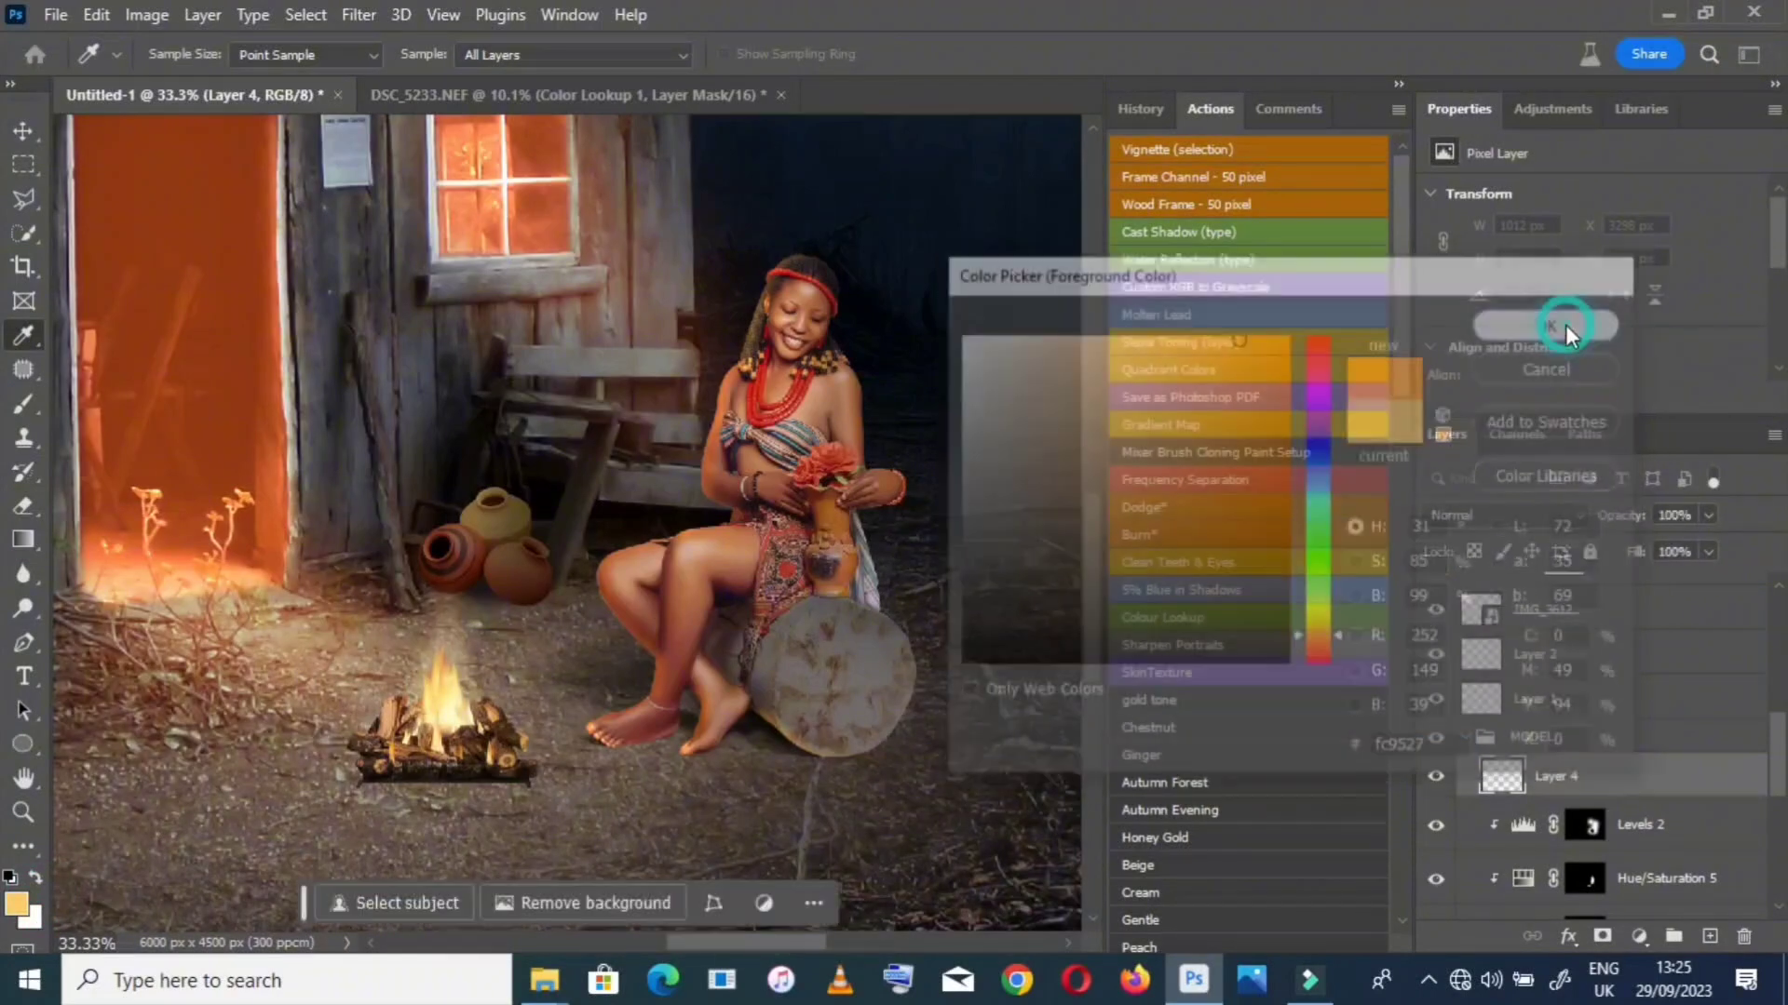
Switch to the Brush tool and reduce the soft brush to 60 px for painting on the woman's legs
{"action": "left_click", "coordinate": [21, 402]}
{"action": "key", "text": "bracketleft"}
{"action": "key", "text": "bracketleft"}
{"action": "key", "text": "bracketleft"}
{"action": "key", "text": "bracketleft"}
{"action": "key", "text": "bracketleft"}
{"action": "key", "text": "bracketleft"}
{"action": "key", "text": "bracketleft"}
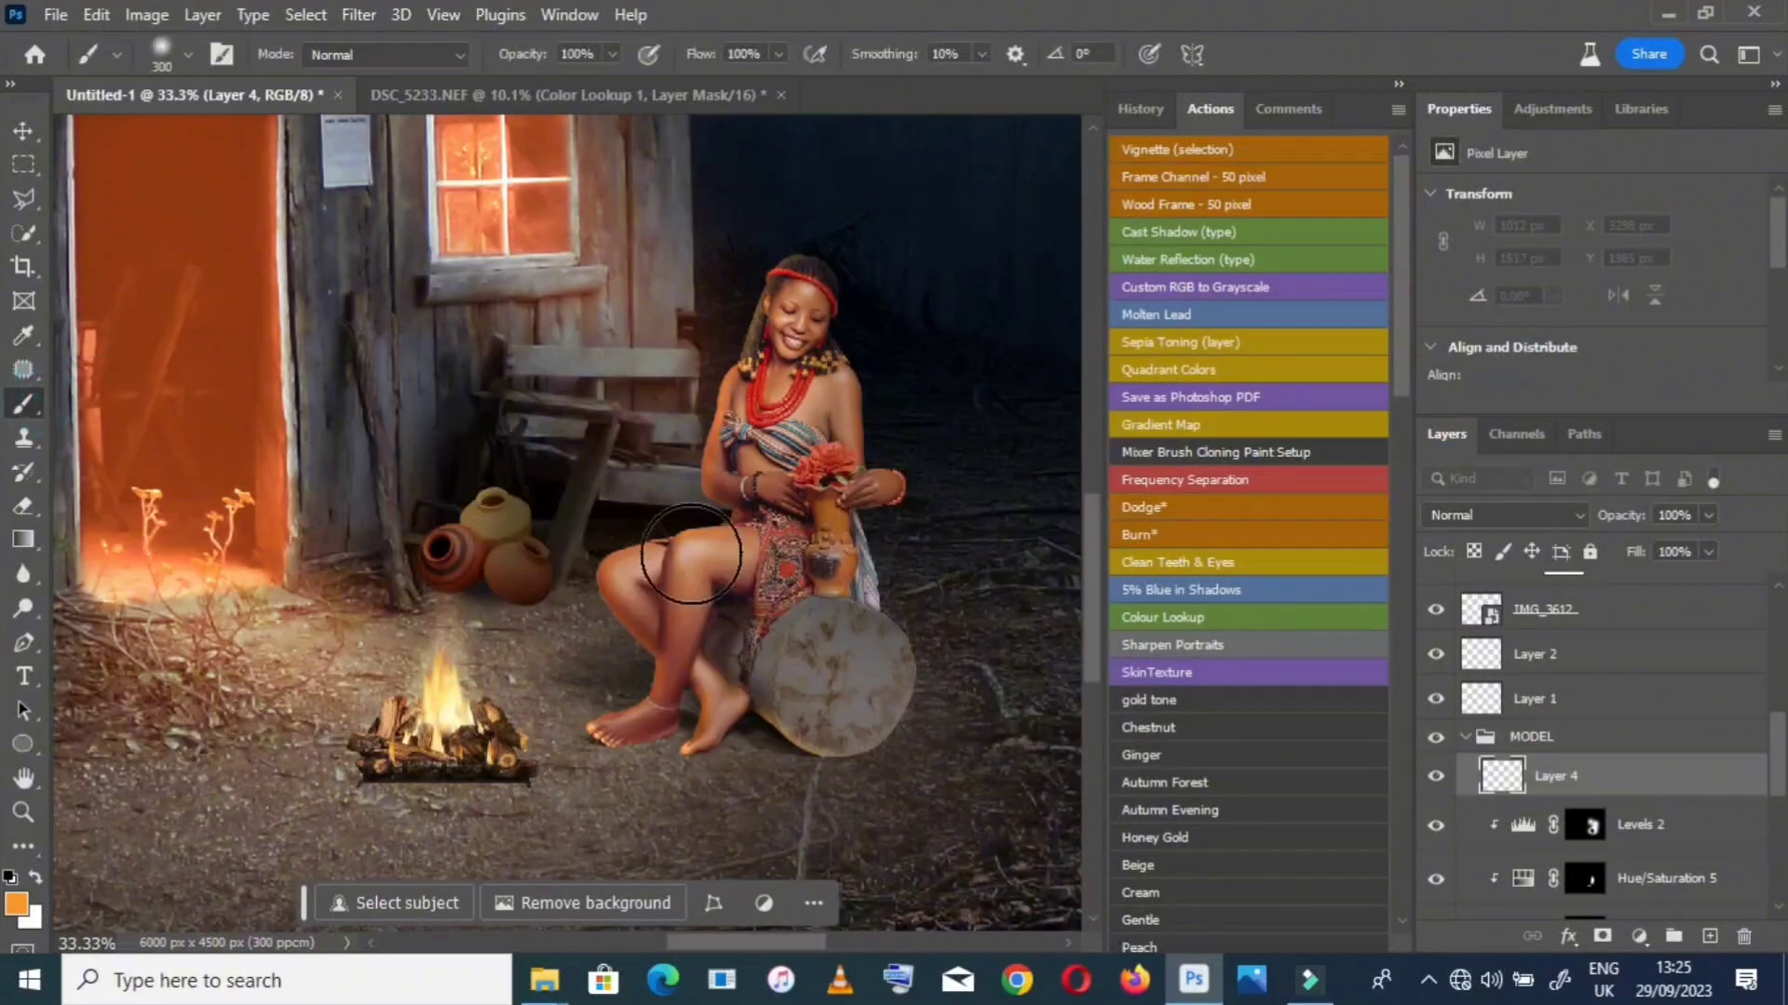
{"action": "key", "text": "bracketleft"}
{"action": "key", "text": "bracketleft"}
{"action": "key", "text": "bracketleft"}
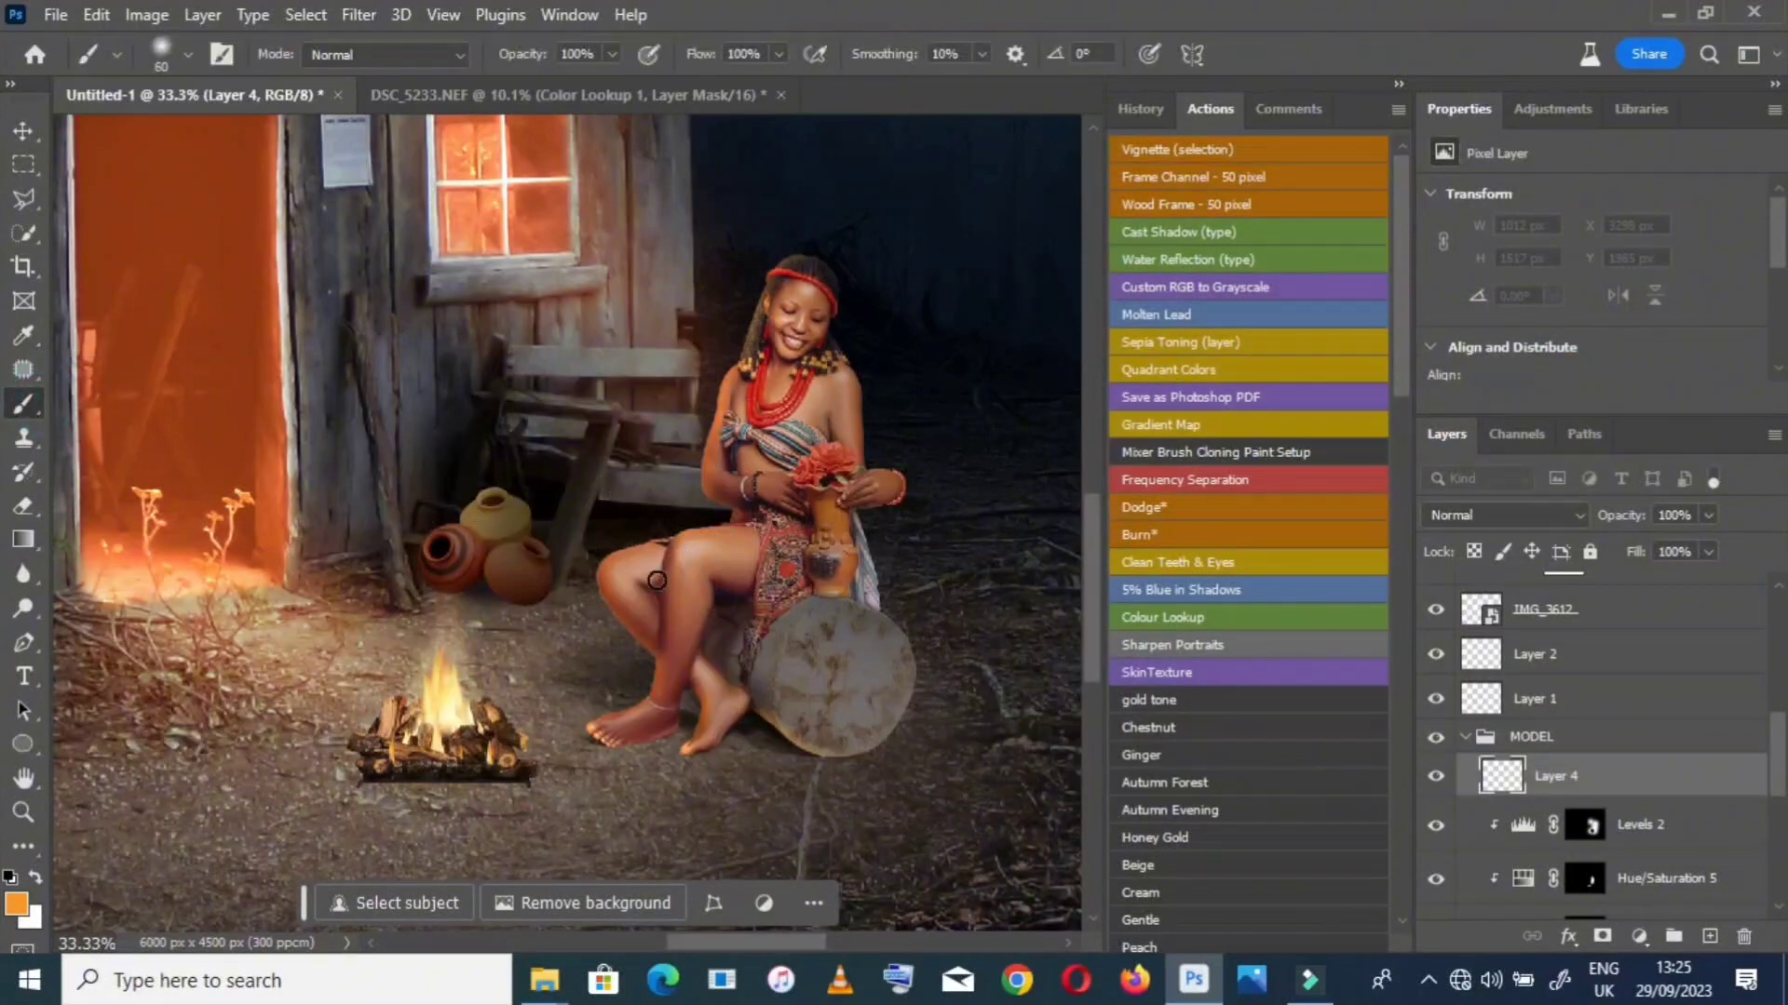
Undo a trial orange stroke on the woman's leg and lower the brush to 12% opacity and 45% flow
{"action": "left_click_drag", "start_coordinate": [674, 575], "coordinate": [659, 689]}
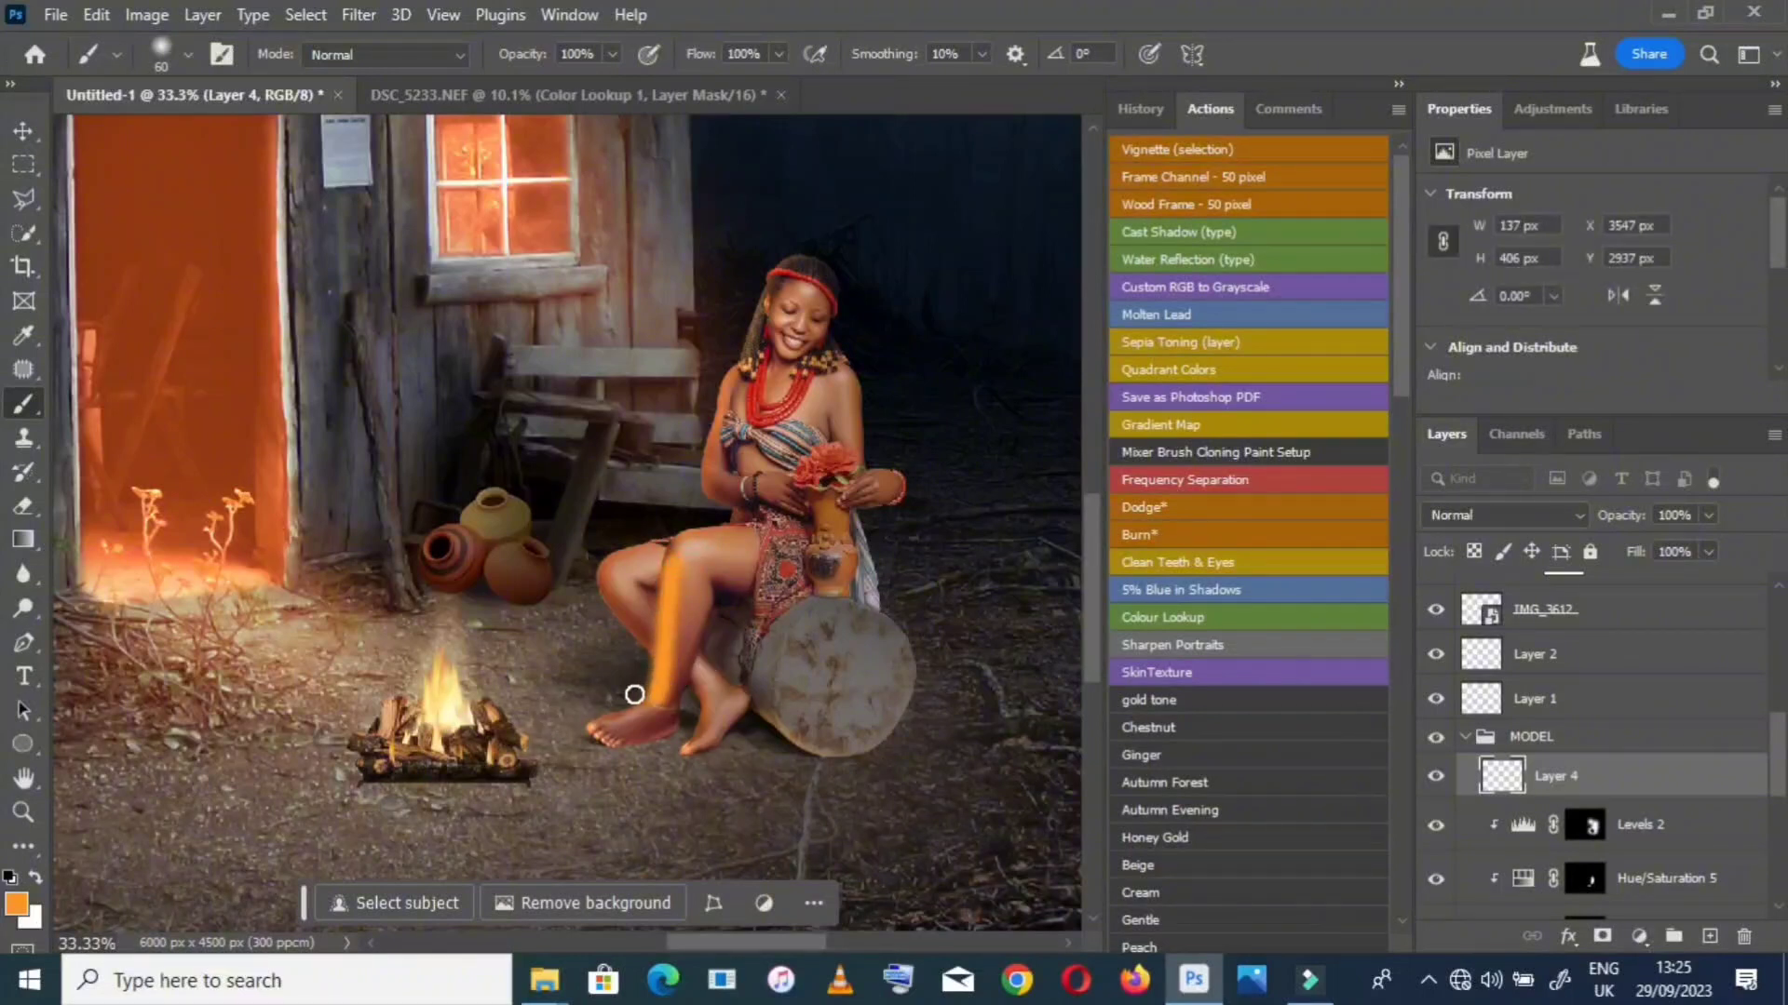
{"action": "key", "text": "ctrl+z"}
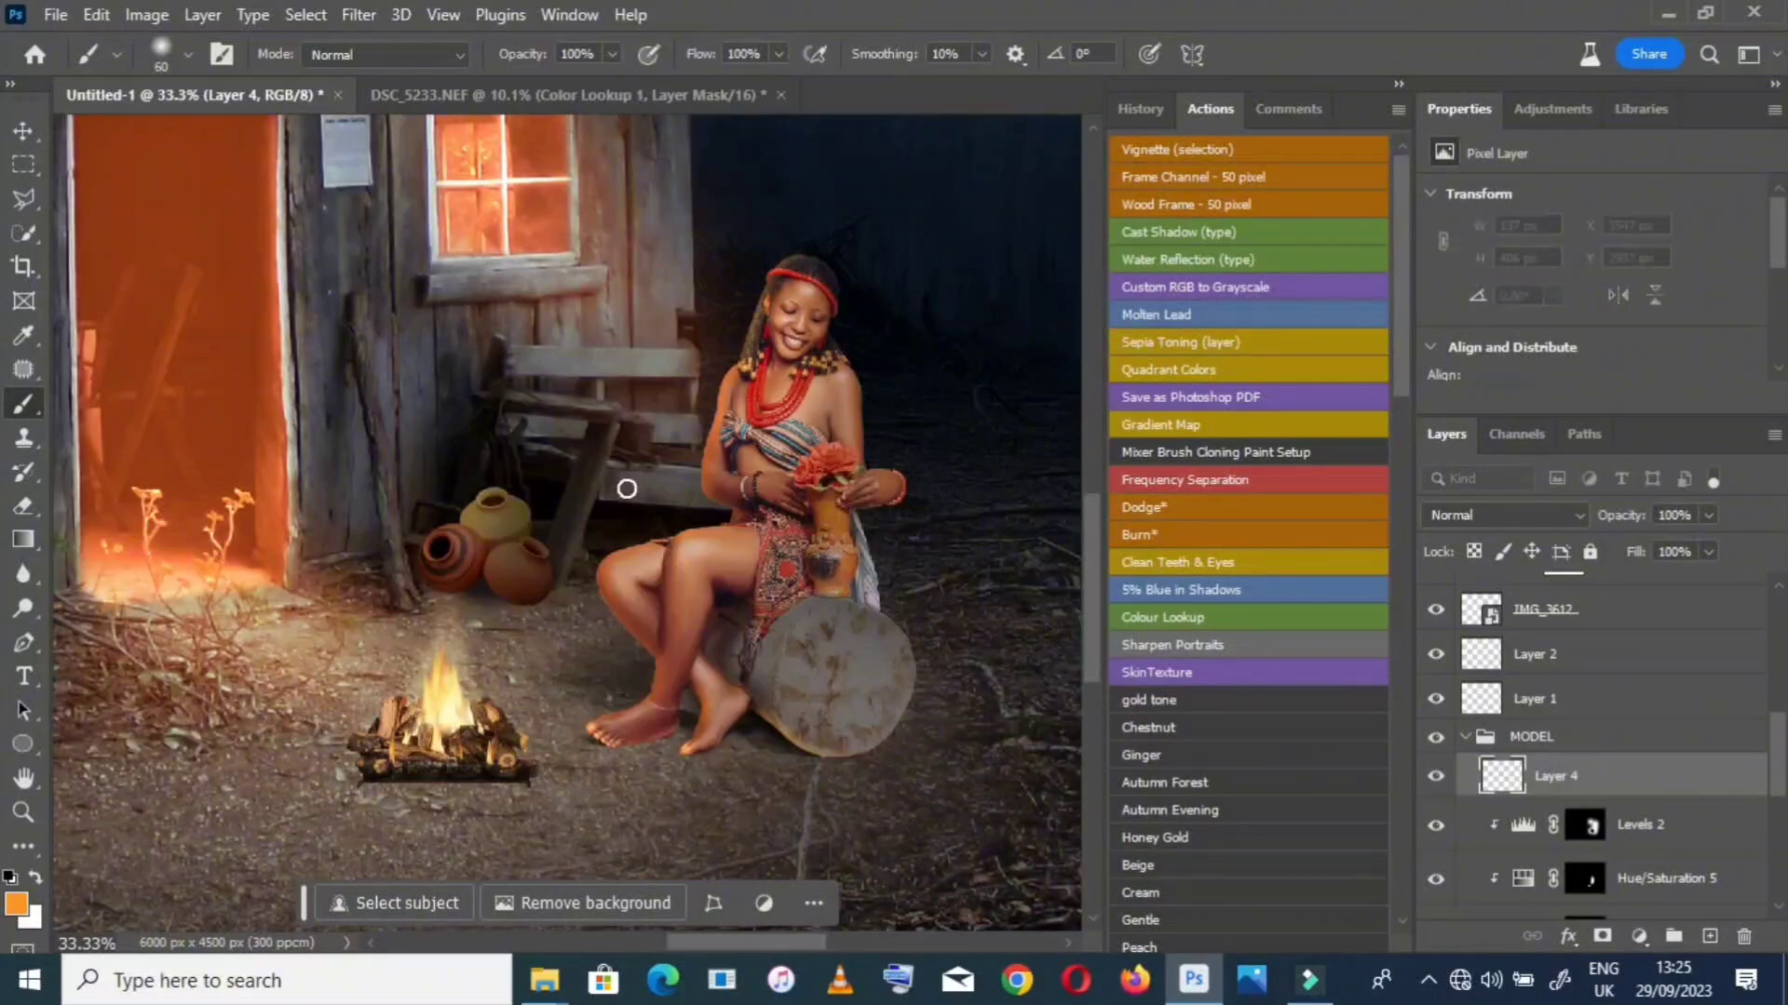
{"action": "left_click", "coordinate": [612, 54]}
{"action": "left_click_drag", "start_coordinate": [619, 83], "coordinate": [519, 80]}
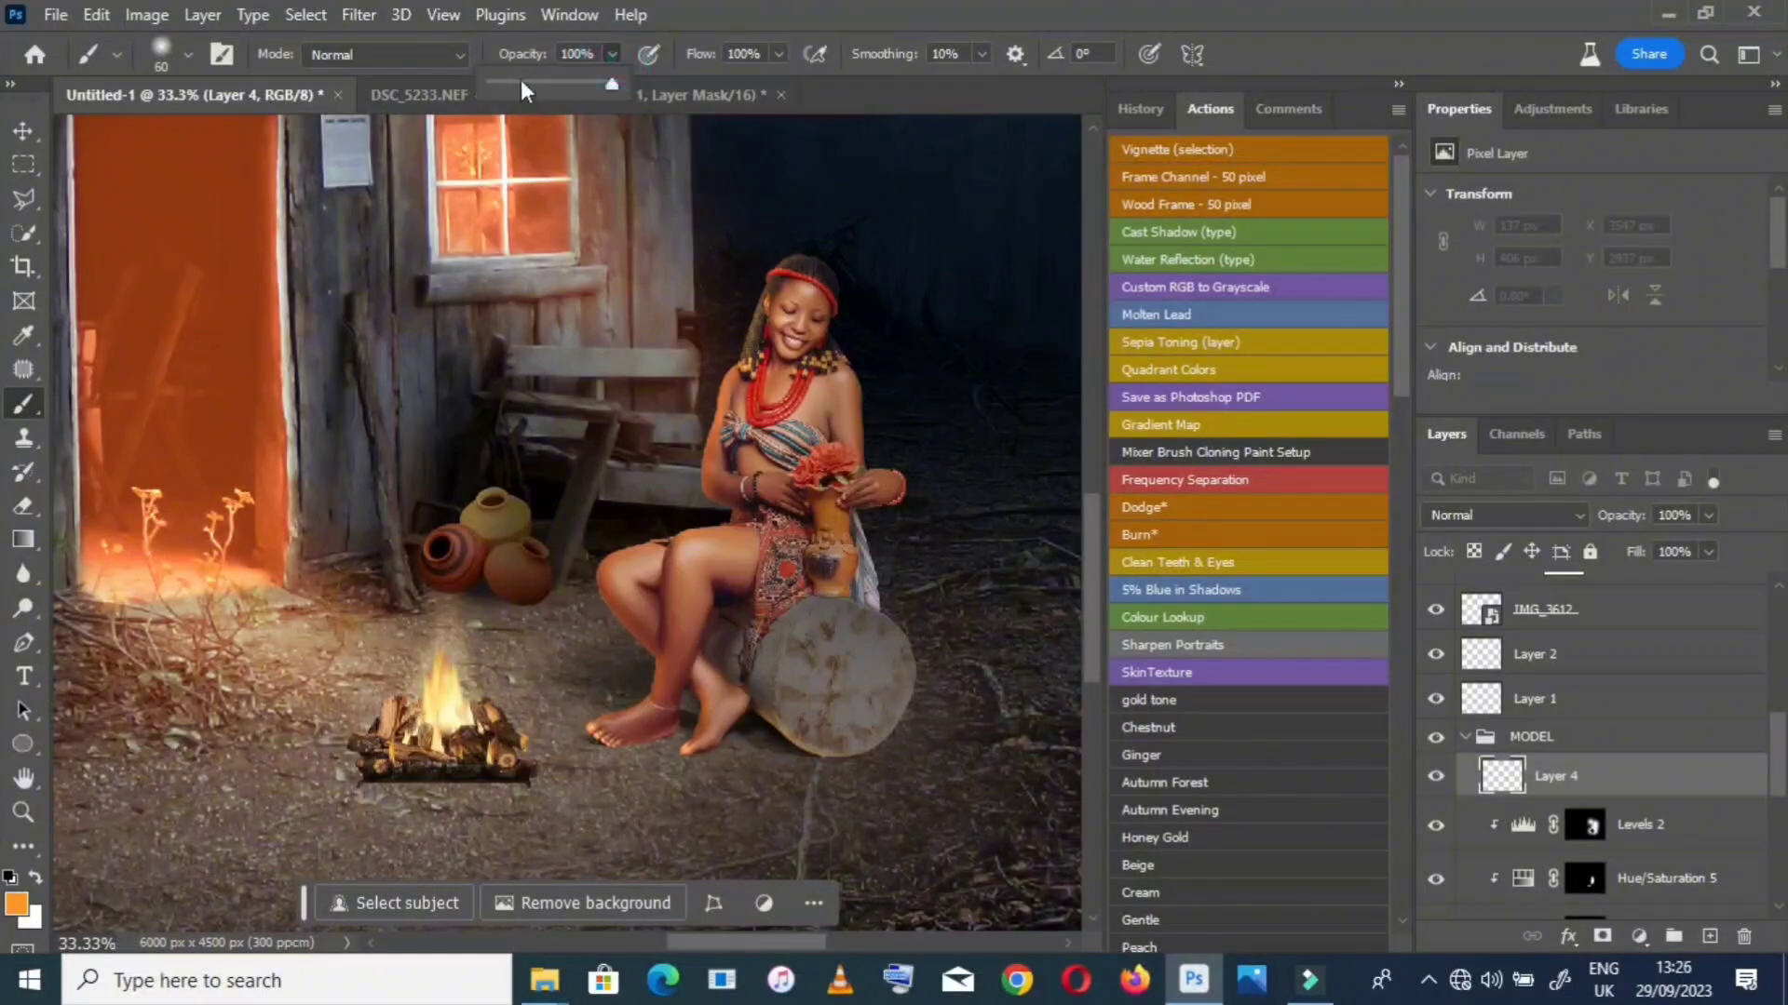
{"action": "left_click_drag", "start_coordinate": [784, 53], "coordinate": [598, 81]}
{"action": "left_click", "coordinate": [610, 54]}
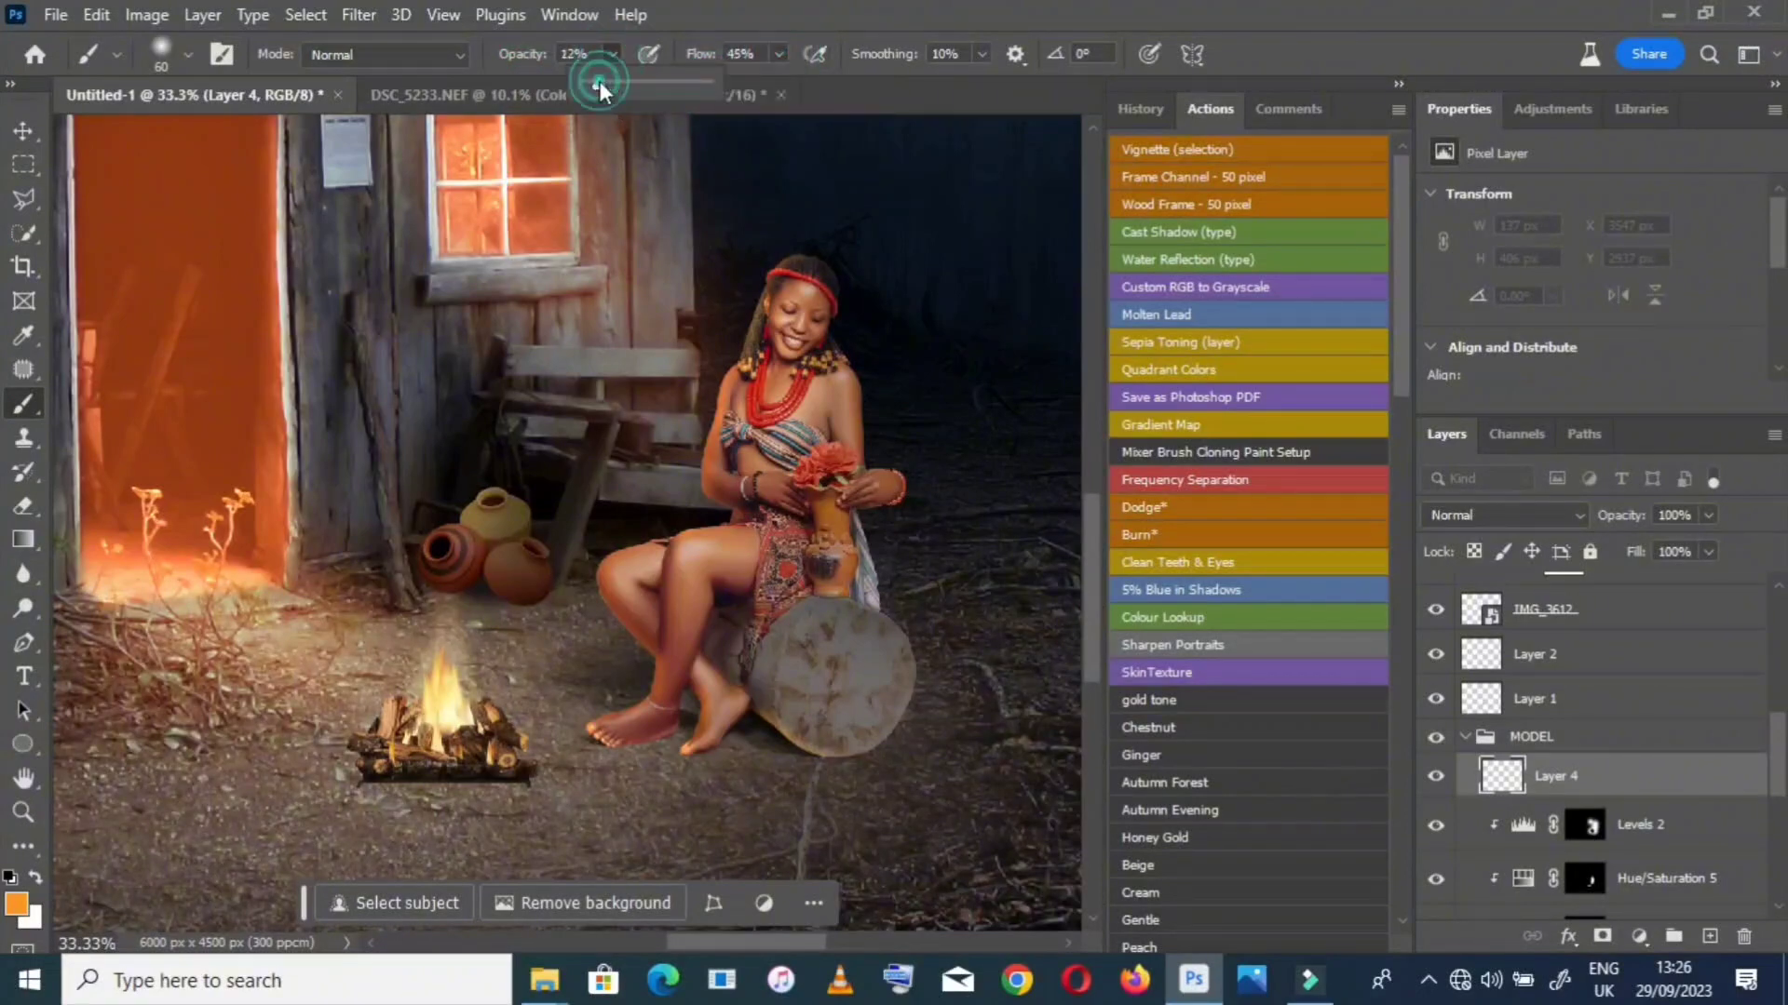
{"action": "right_click", "coordinate": [674, 567]}
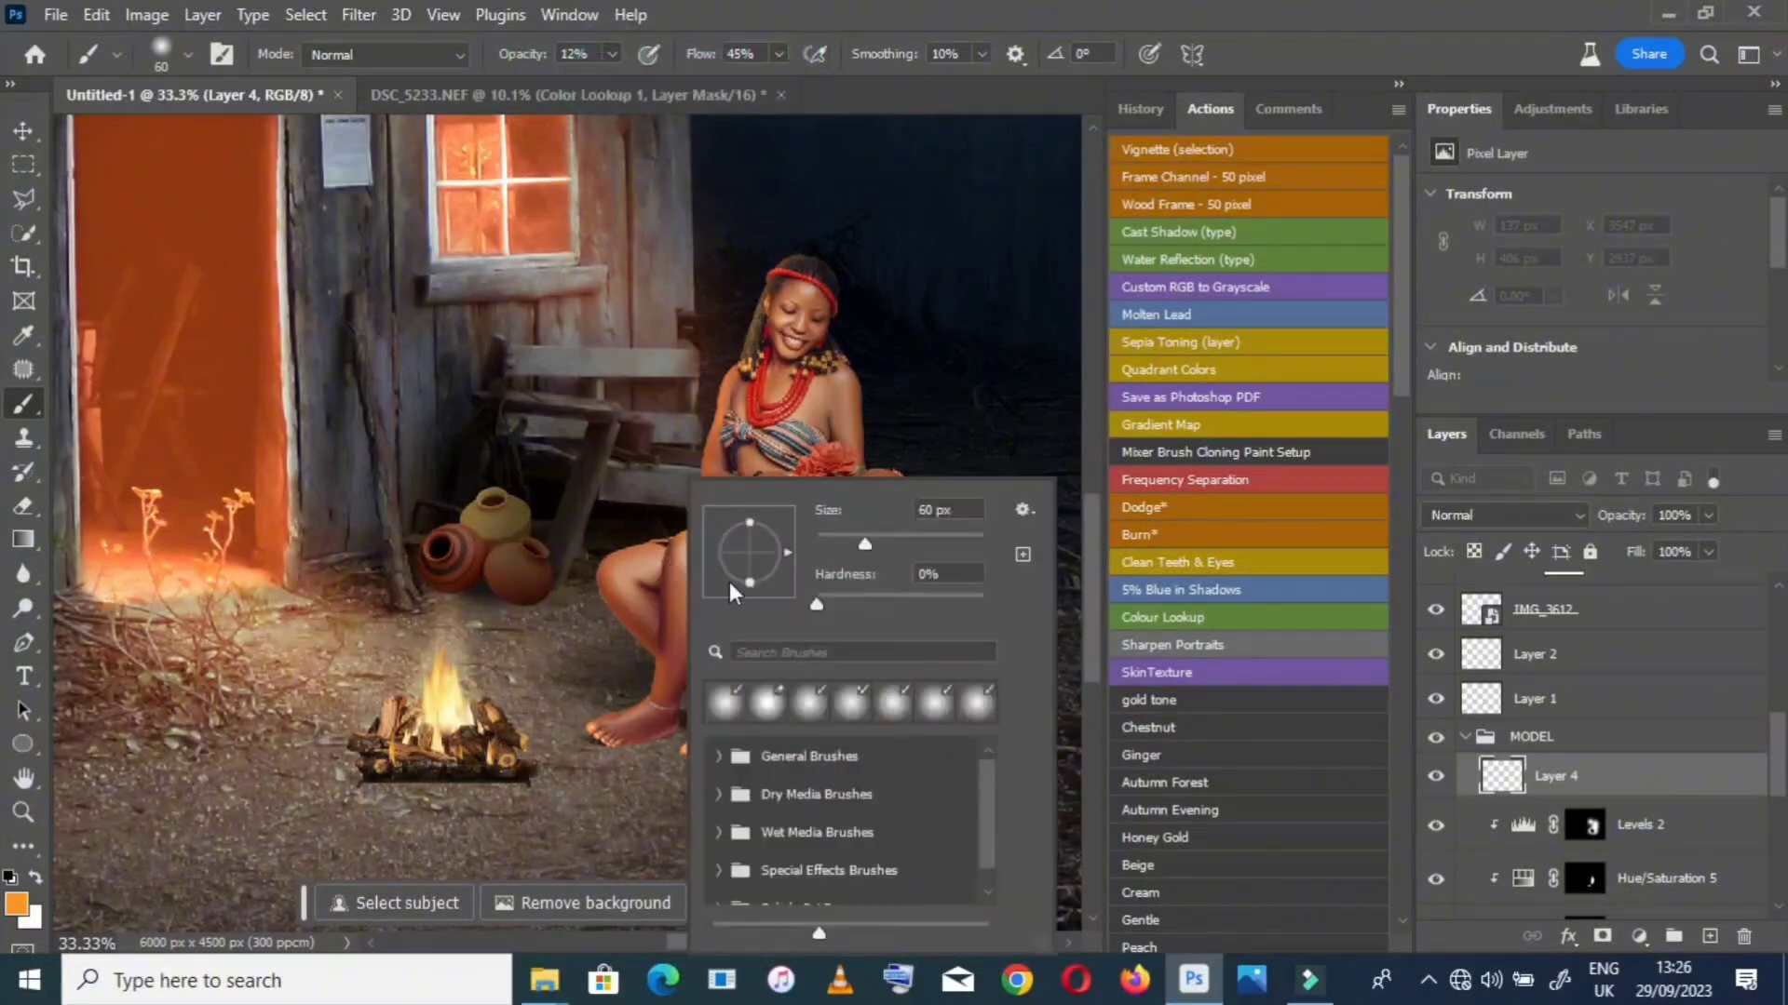
Paint faint orange light along the fire-facing edges of the woman's legs and over her feet
{"action": "left_click_drag", "start_coordinate": [670, 553], "coordinate": [662, 647]}
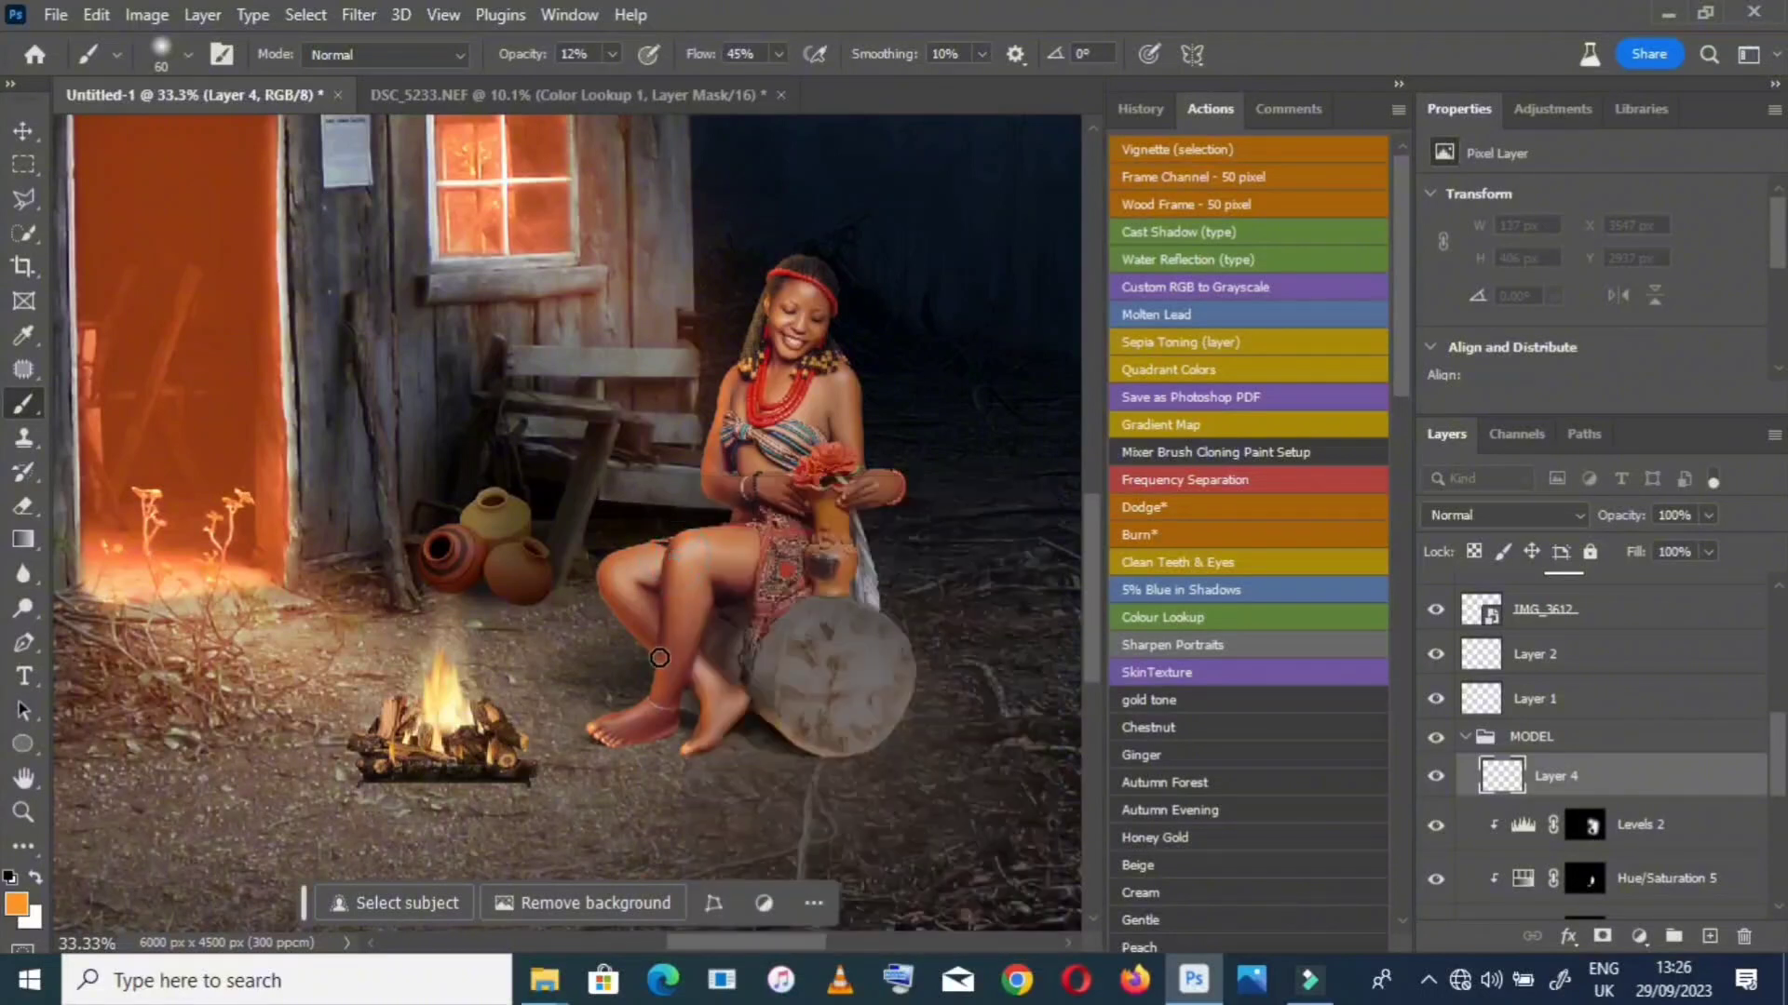
{"action": "left_click_drag", "start_coordinate": [671, 559], "coordinate": [657, 686]}
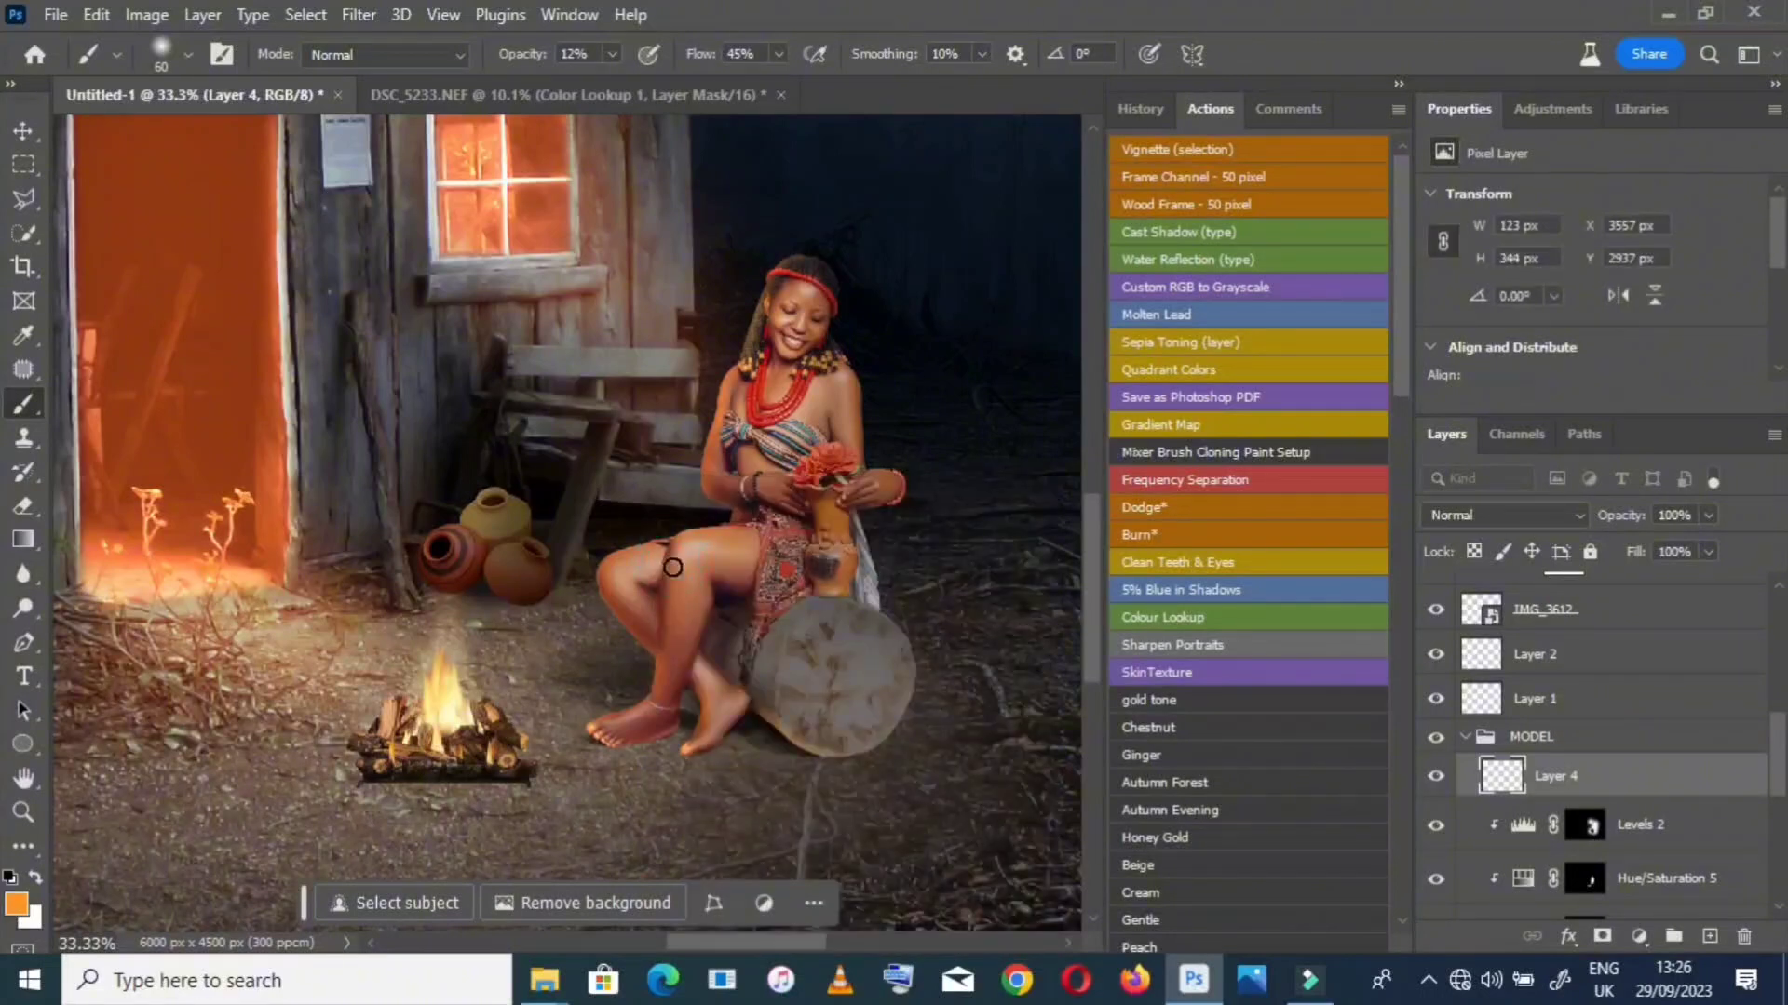
{"action": "left_click_drag", "start_coordinate": [679, 555], "coordinate": [658, 686]}
{"action": "mouse_move", "coordinate": [680, 554]}
{"action": "left_mouse_down"}
{"action": "mouse_move", "coordinate": [659, 680]}
{"action": "mouse_move", "coordinate": [618, 739]}
{"action": "mouse_move", "coordinate": [644, 758]}
{"action": "left_mouse_up"}
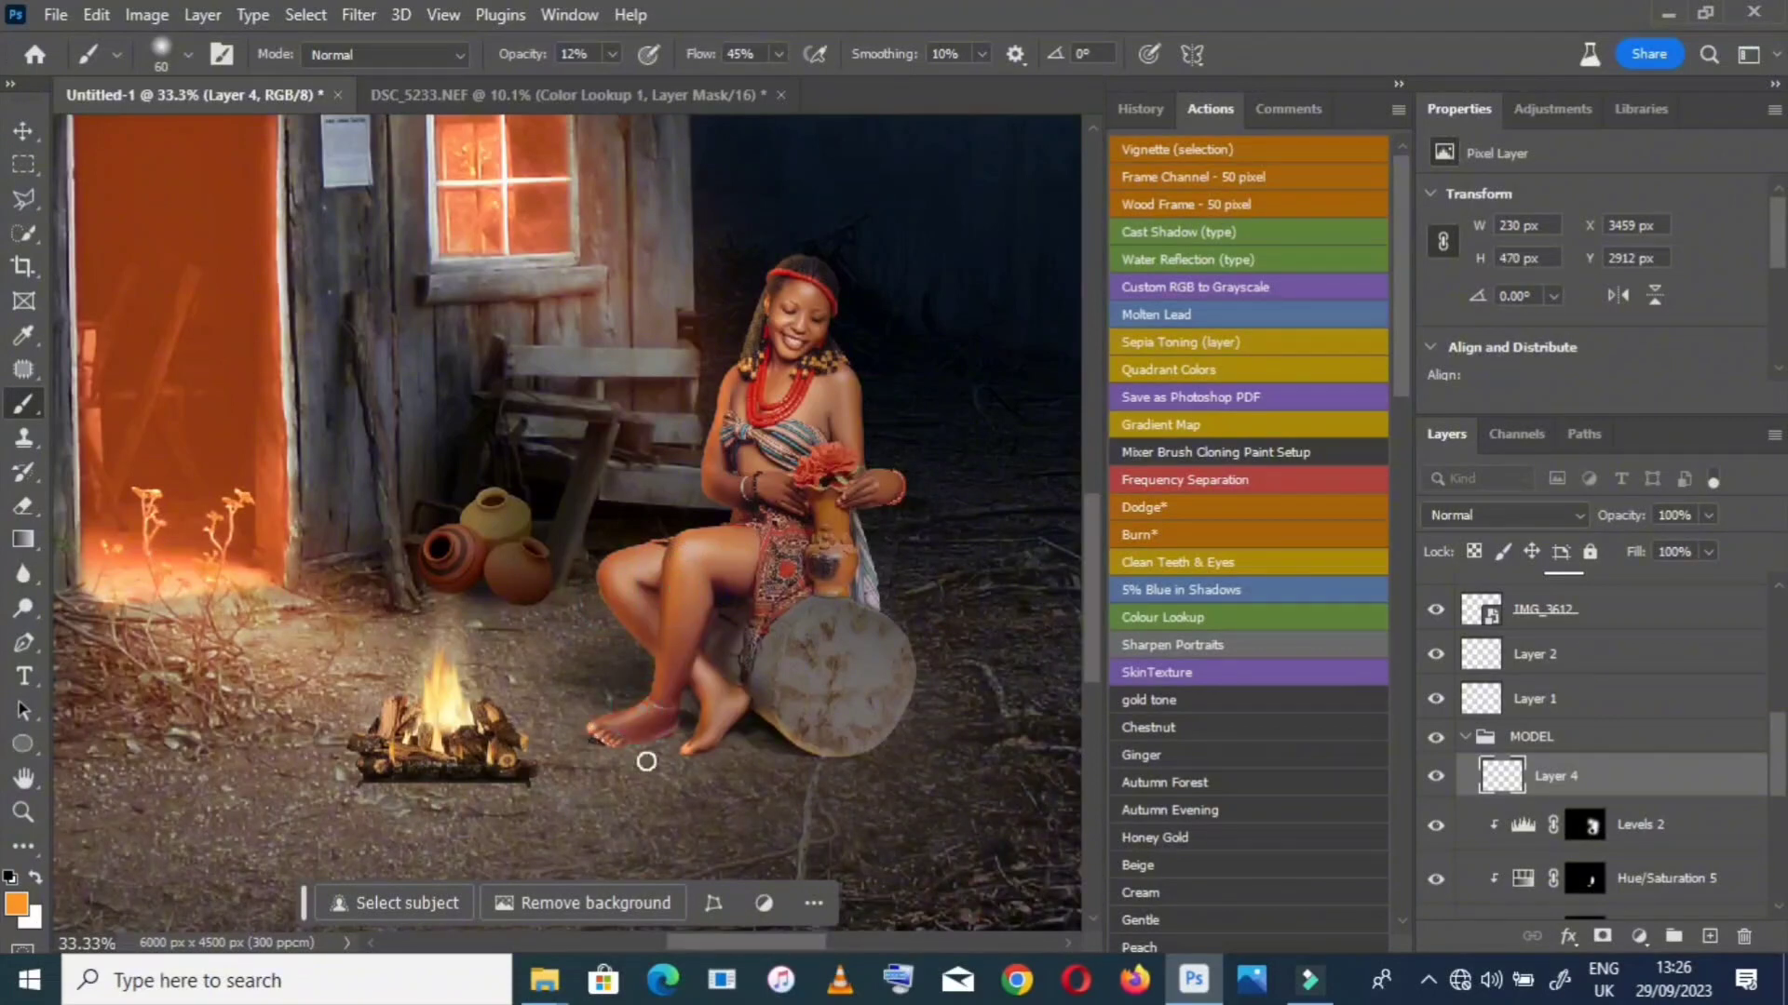
{"action": "mouse_move", "coordinate": [698, 689]}
{"action": "left_mouse_down"}
{"action": "mouse_move", "coordinate": [687, 672]}
{"action": "mouse_move", "coordinate": [715, 694]}
{"action": "left_mouse_up"}
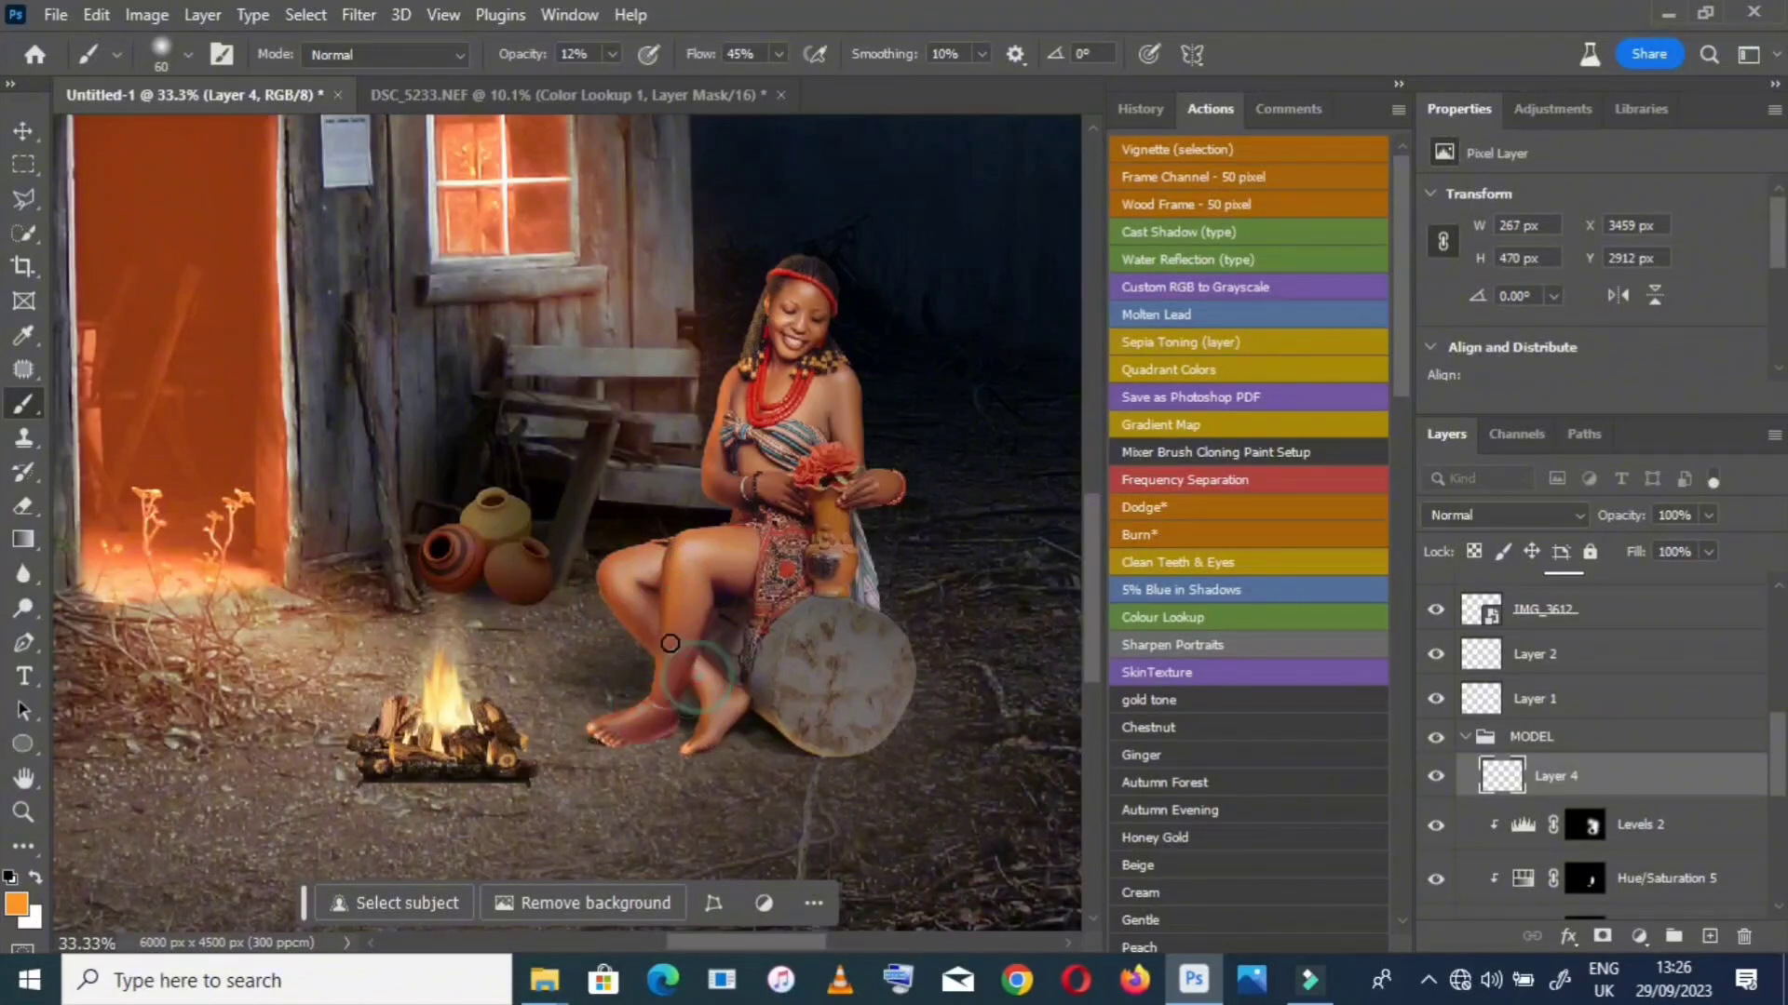
Enlarge the brush to 90 px and paint orange light over the woman's upper body, from her waist to her face
{"action": "key", "text": "bracketright"}
{"action": "key", "text": "bracketright"}
{"action": "key", "text": "bracketright"}
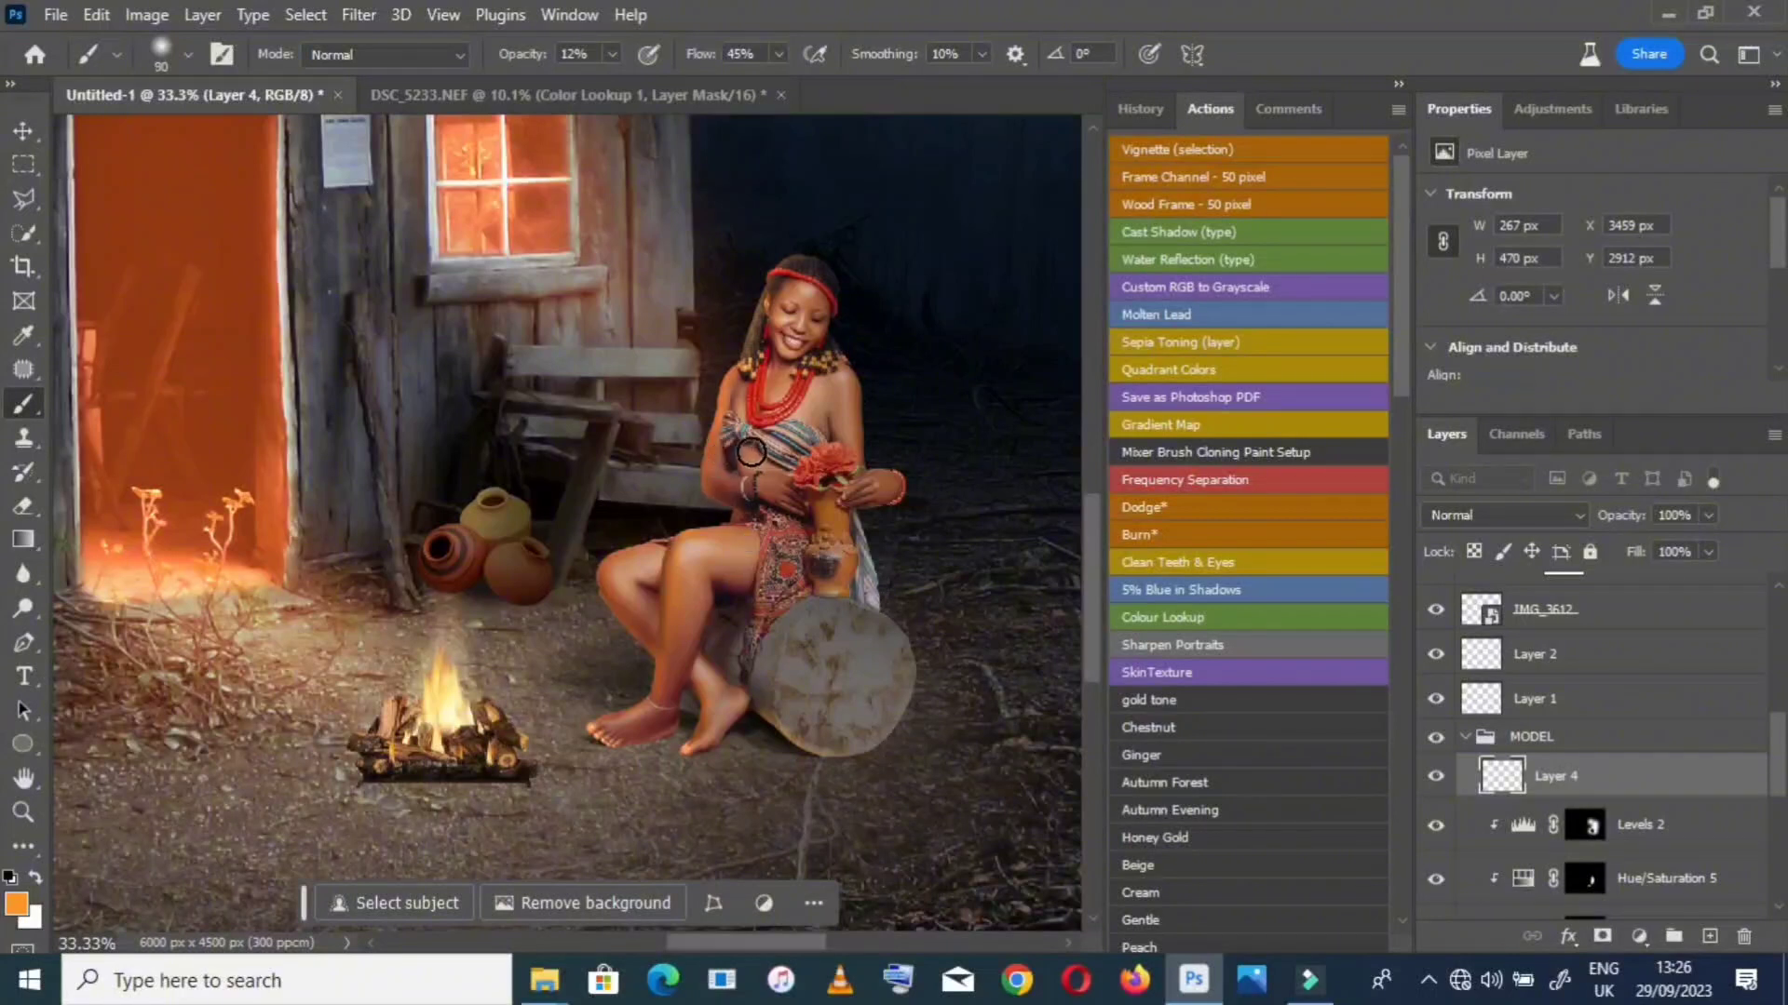
{"action": "mouse_move", "coordinate": [750, 456]}
{"action": "left_mouse_down"}
{"action": "mouse_move", "coordinate": [784, 376]}
{"action": "mouse_move", "coordinate": [774, 427]}
{"action": "mouse_move", "coordinate": [764, 338]}
{"action": "mouse_move", "coordinate": [789, 308]}
{"action": "mouse_move", "coordinate": [788, 353]}
{"action": "mouse_move", "coordinate": [785, 295]}
{"action": "mouse_move", "coordinate": [786, 369]}
{"action": "mouse_move", "coordinate": [835, 499]}
{"action": "mouse_move", "coordinate": [790, 292]}
{"action": "mouse_move", "coordinate": [773, 395]}
{"action": "mouse_move", "coordinate": [785, 321]}
{"action": "left_mouse_up"}
Set Layer 4's blend mode to Linear Dodge (Add) and its opacity to 29%
{"action": "left_click", "coordinate": [1539, 515]}
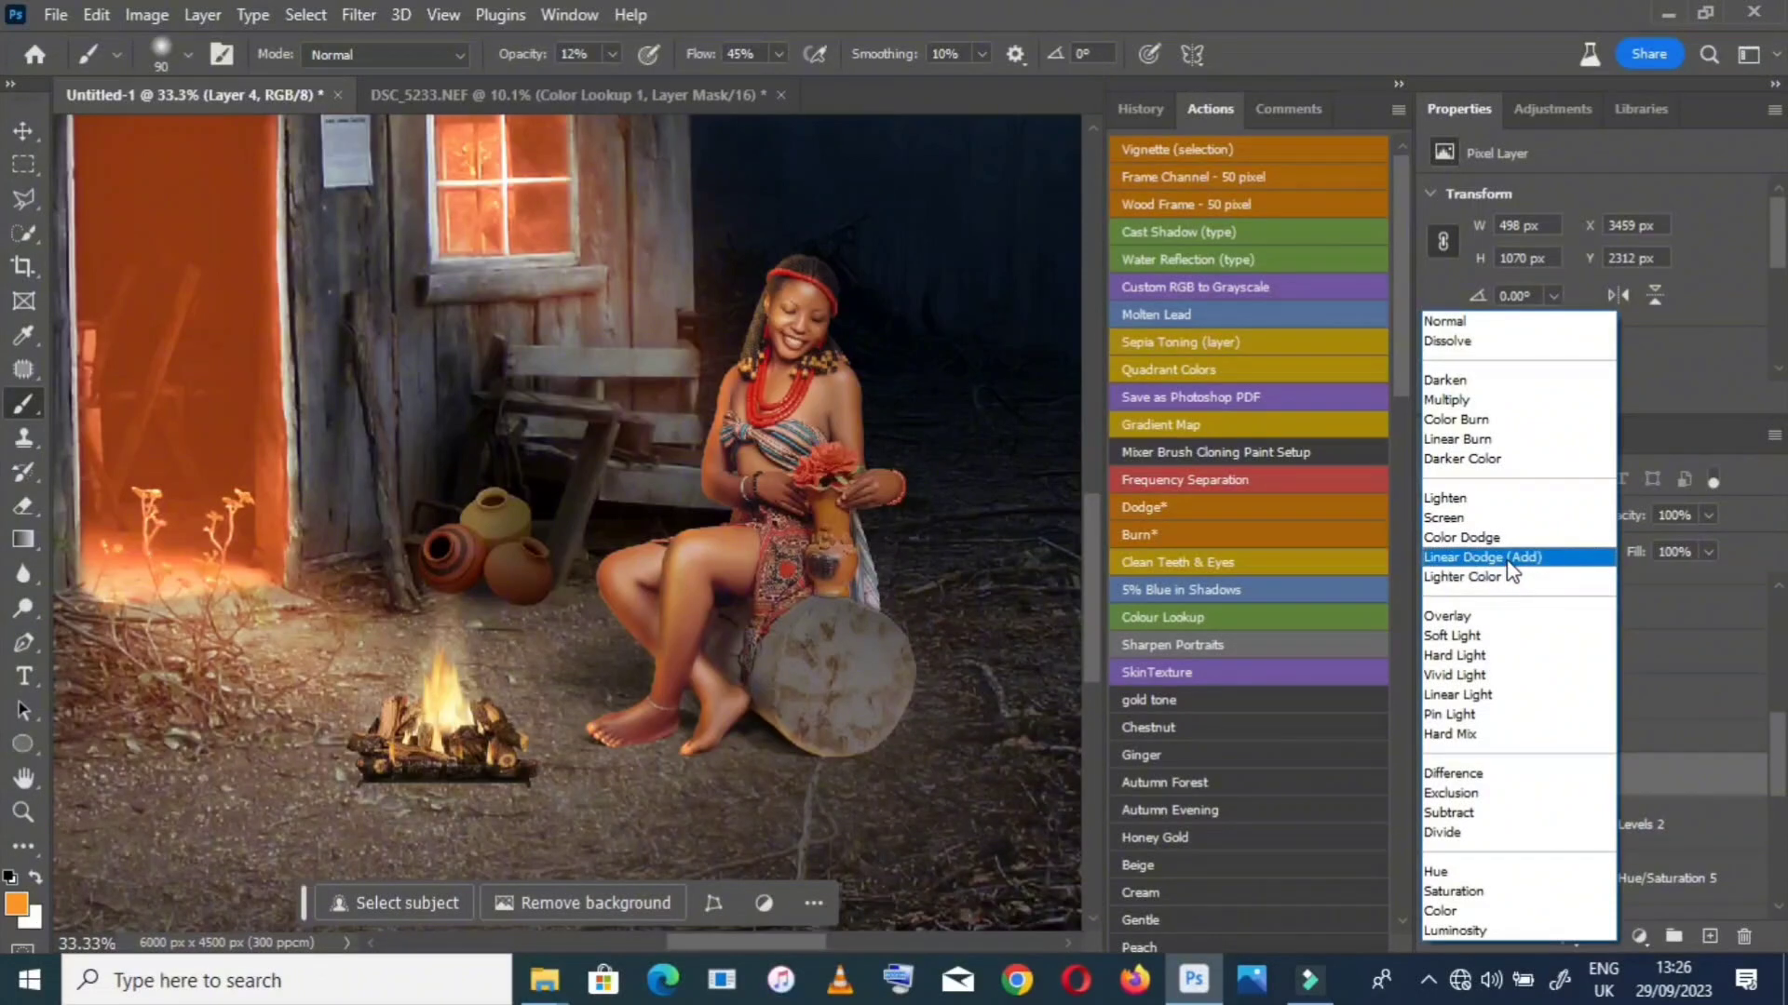
{"action": "left_click", "coordinate": [1511, 562]}
{"action": "left_click_drag", "start_coordinate": [1708, 515], "coordinate": [1662, 545]}
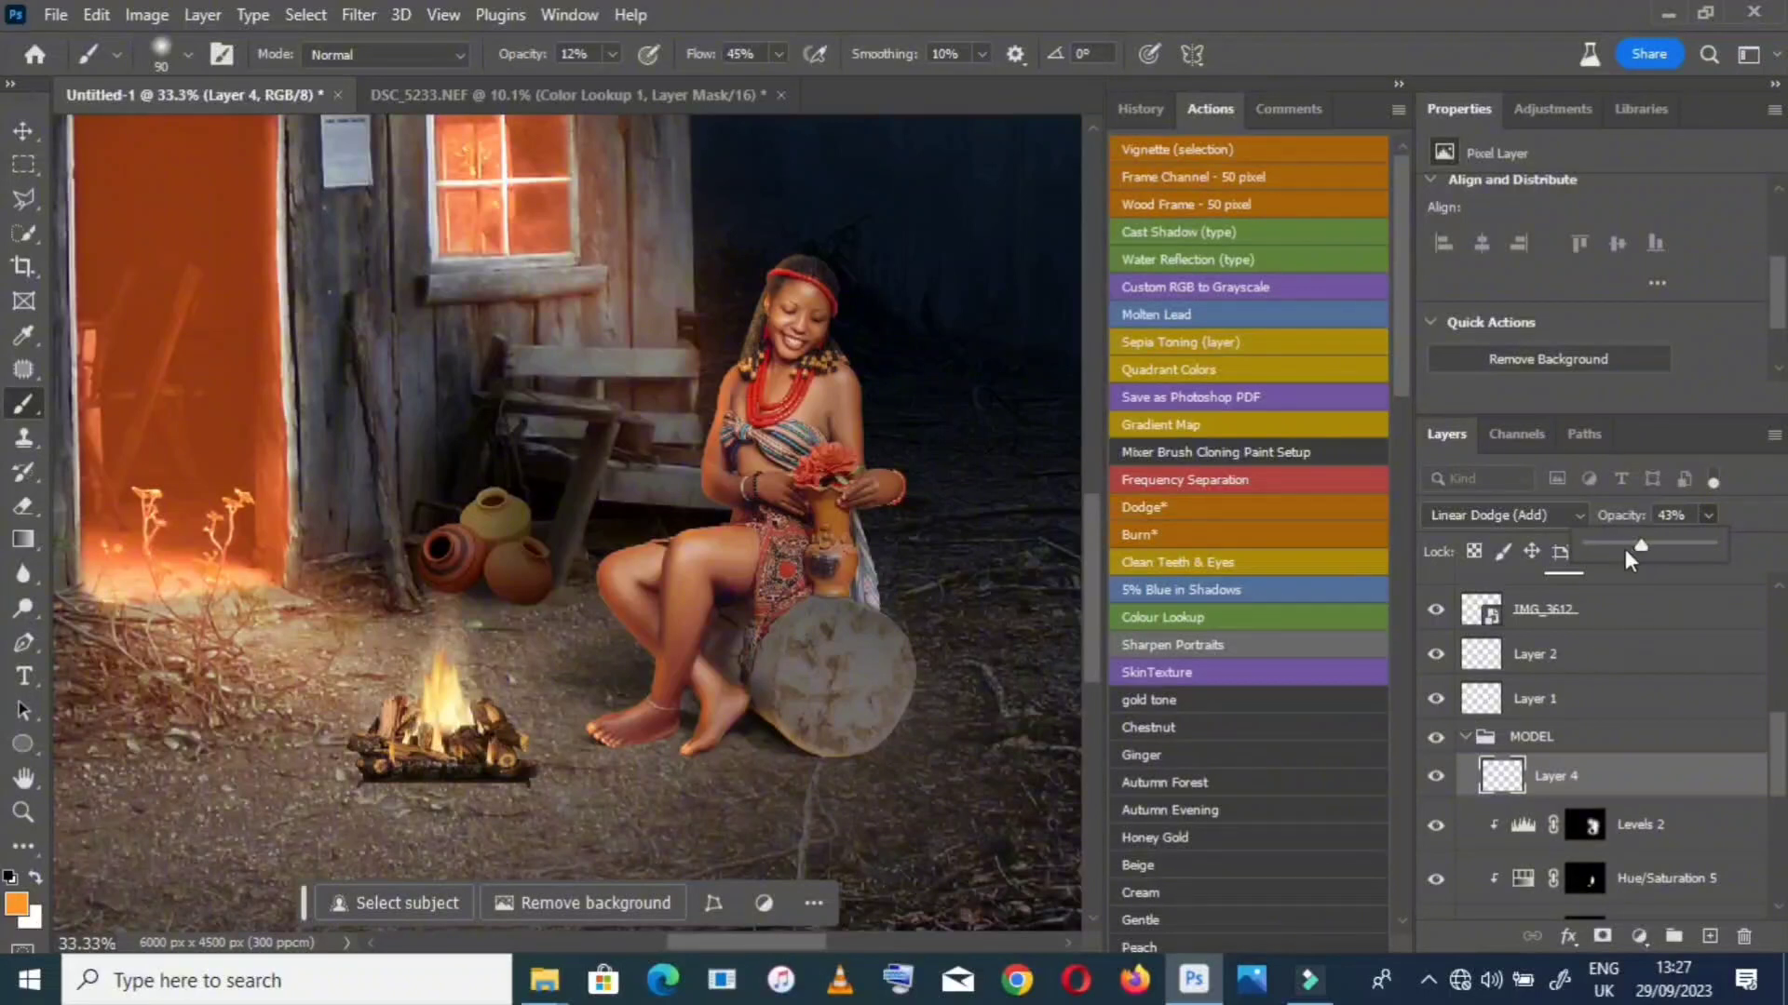
{"action": "left_click", "coordinate": [1624, 548]}
Compare the woman with and without the painted light of Layer 4, and review the whole scene
{"action": "left_click", "coordinate": [1443, 784]}
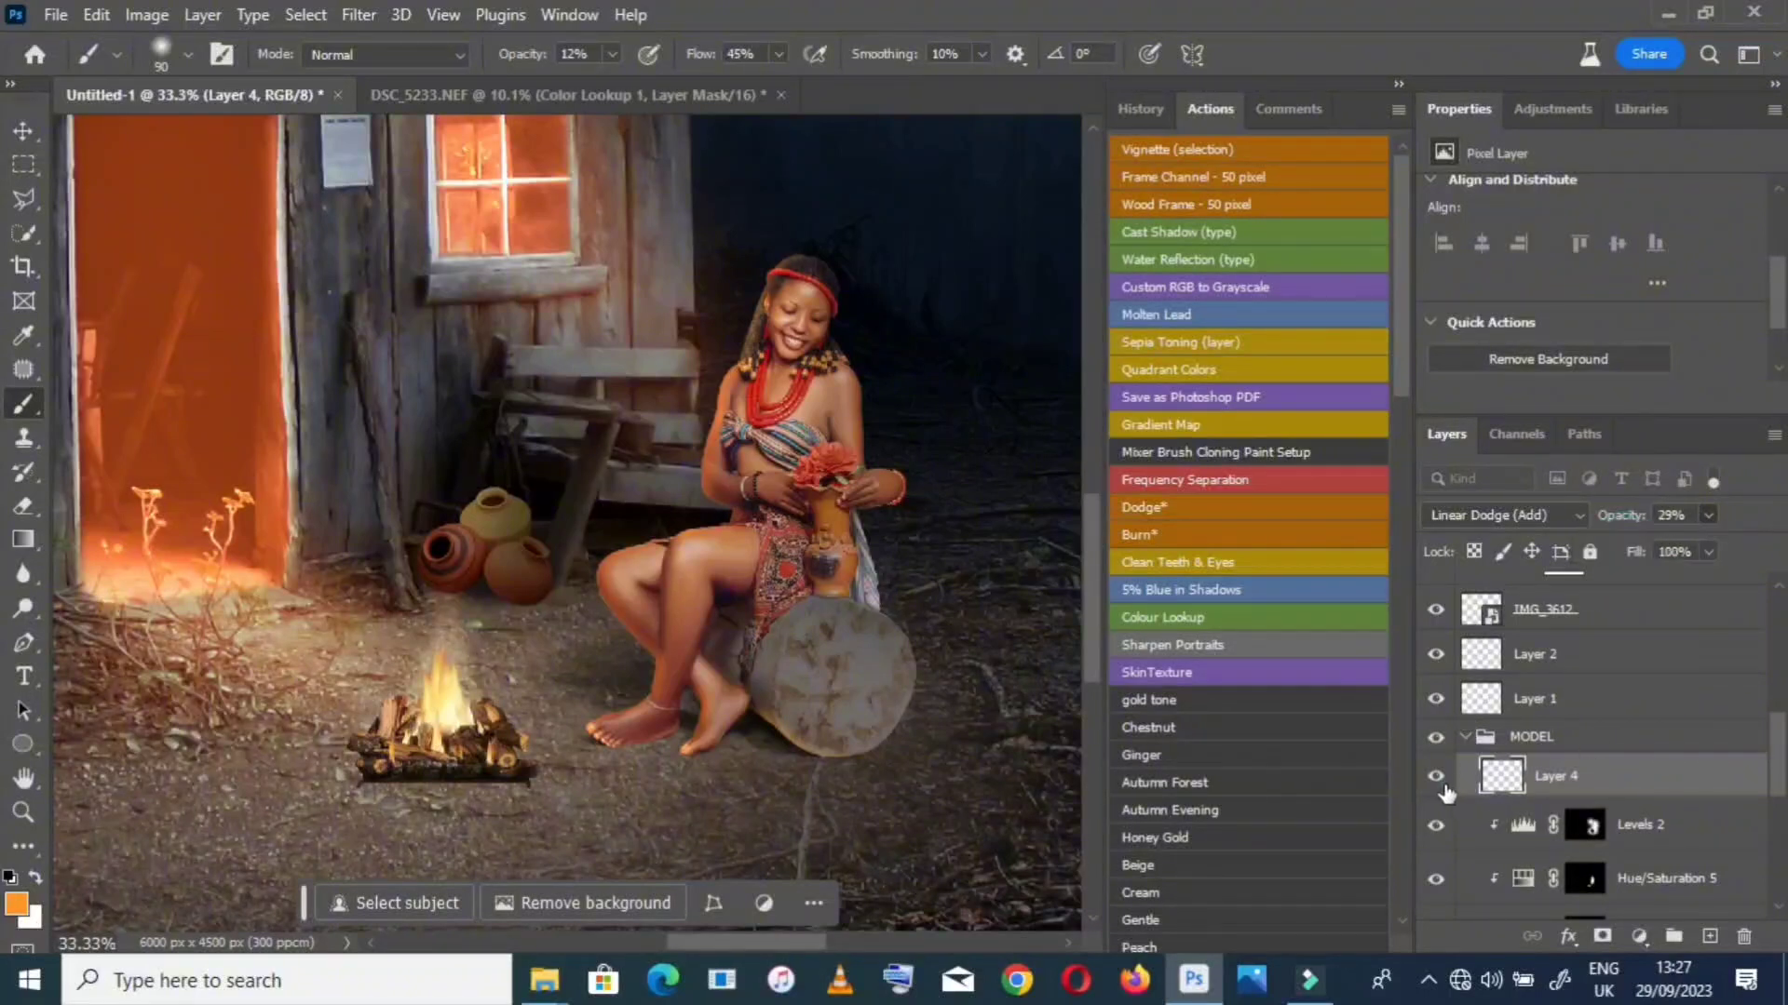
{"action": "left_click", "coordinate": [1443, 784]}
{"action": "left_click", "coordinate": [1443, 784]}
{"action": "left_click", "coordinate": [1443, 784]}
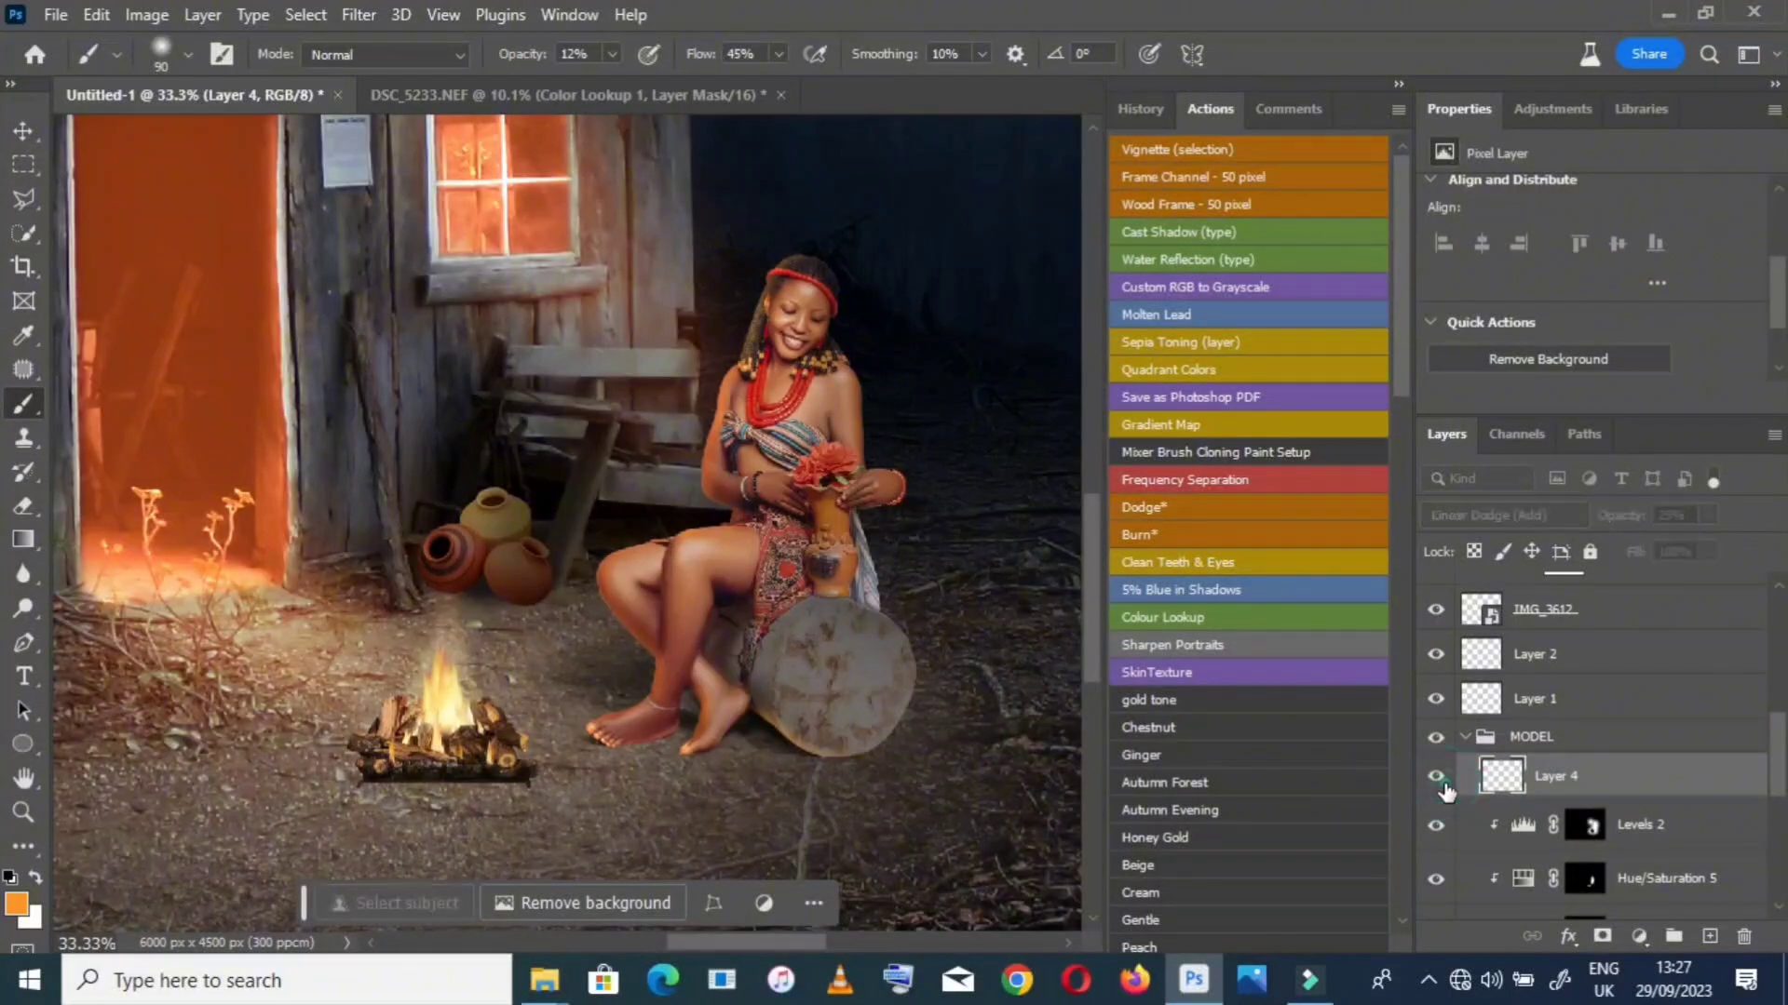
{"action": "left_click", "coordinate": [1443, 784]}
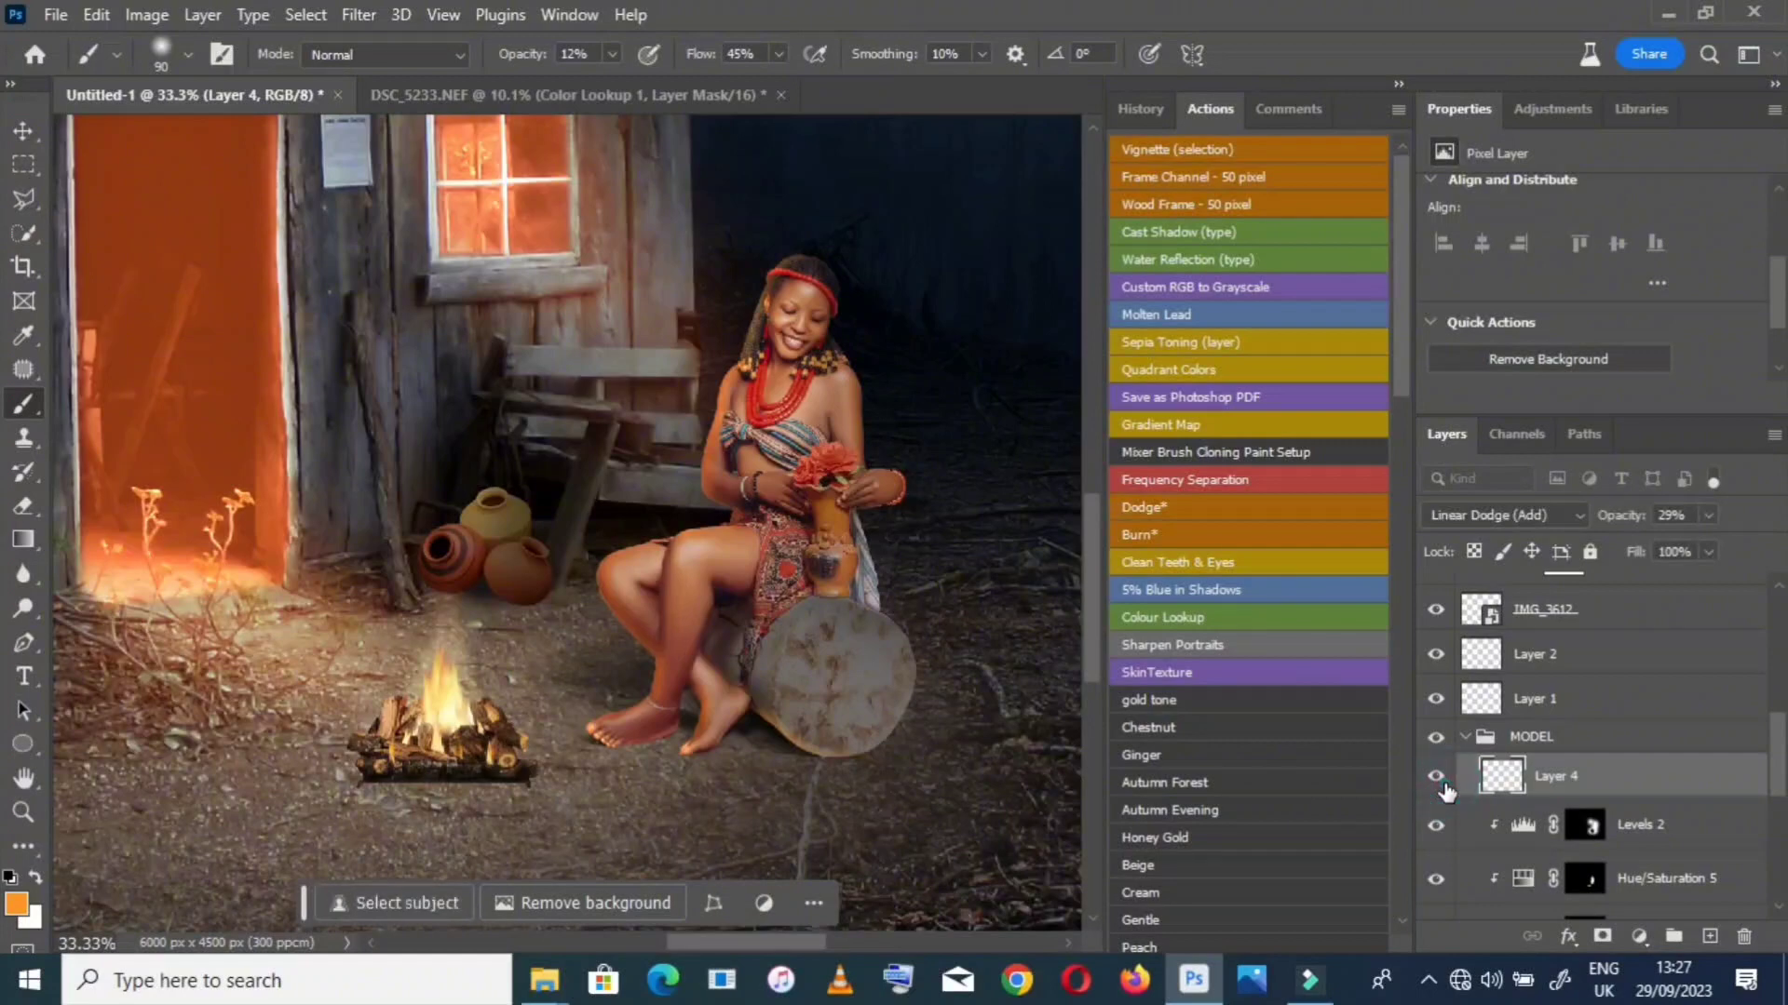
{"action": "double_click", "coordinate": [24, 779]}
{"action": "left_click_drag", "start_coordinate": [680, 650], "coordinate": [681, 630]}
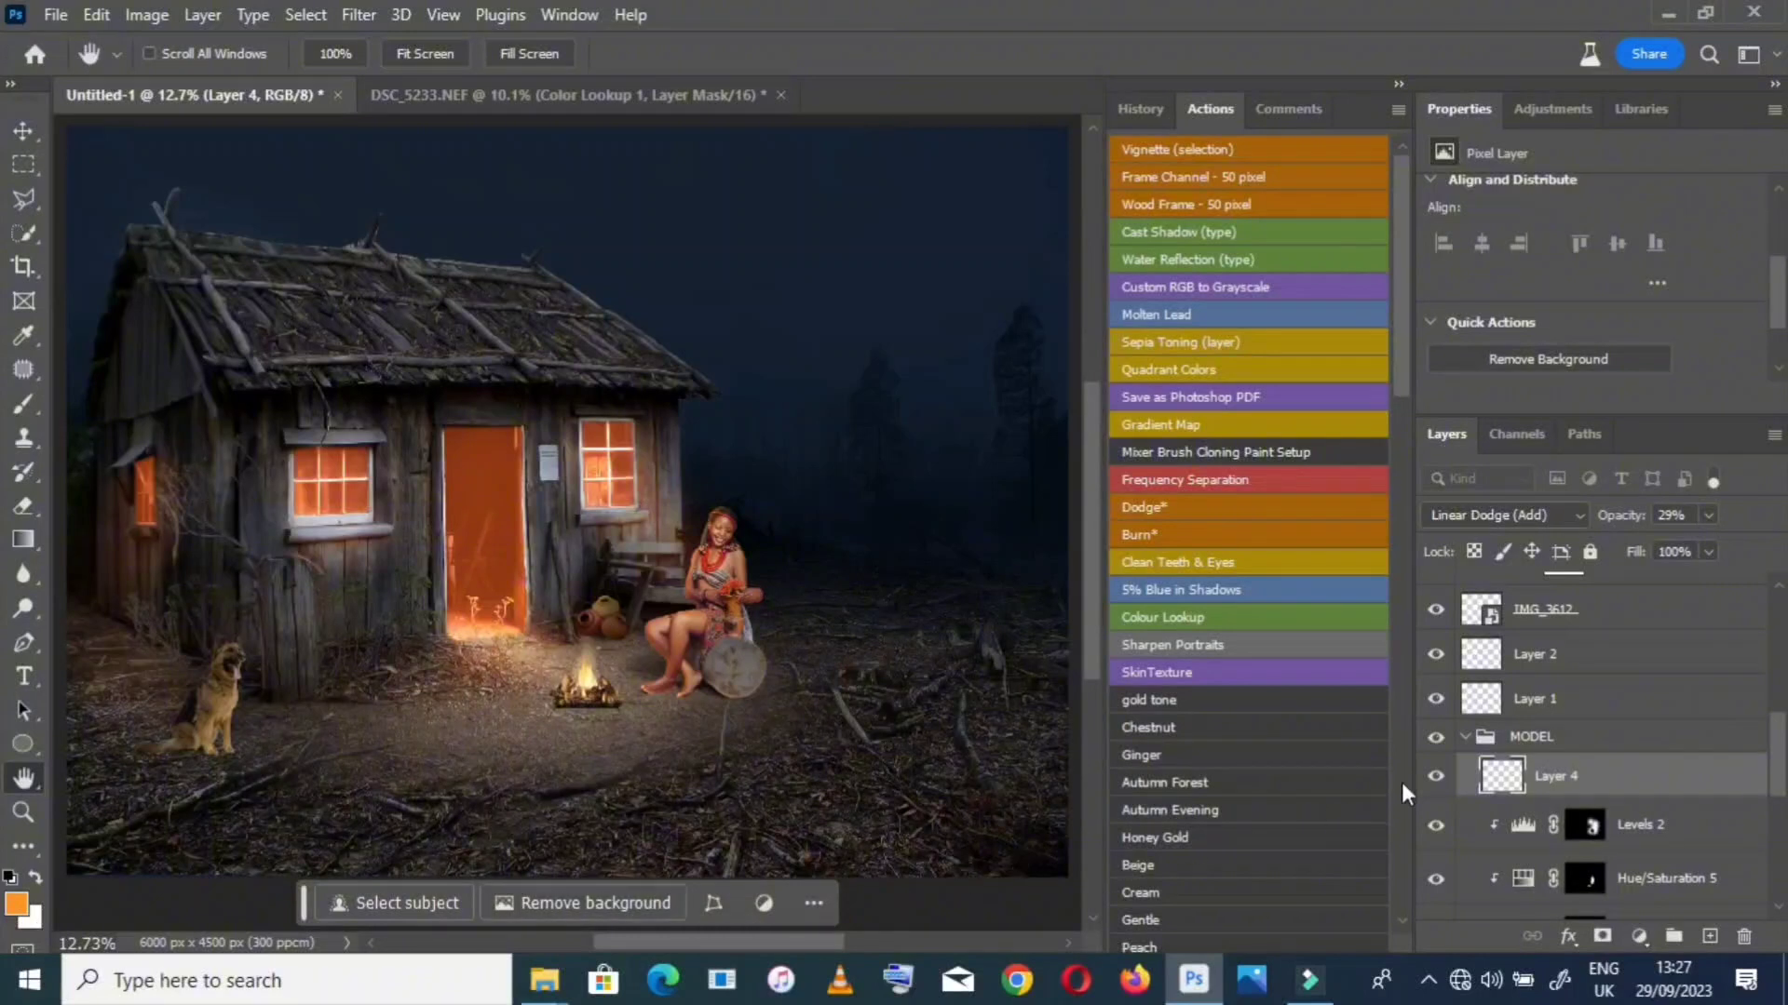
{"action": "scroll", "coordinate": [1548, 715], "scroll_direction": "up", "scroll_amount": 3}
{"action": "scroll", "coordinate": [1549, 715], "scroll_direction": "up", "scroll_amount": 4}
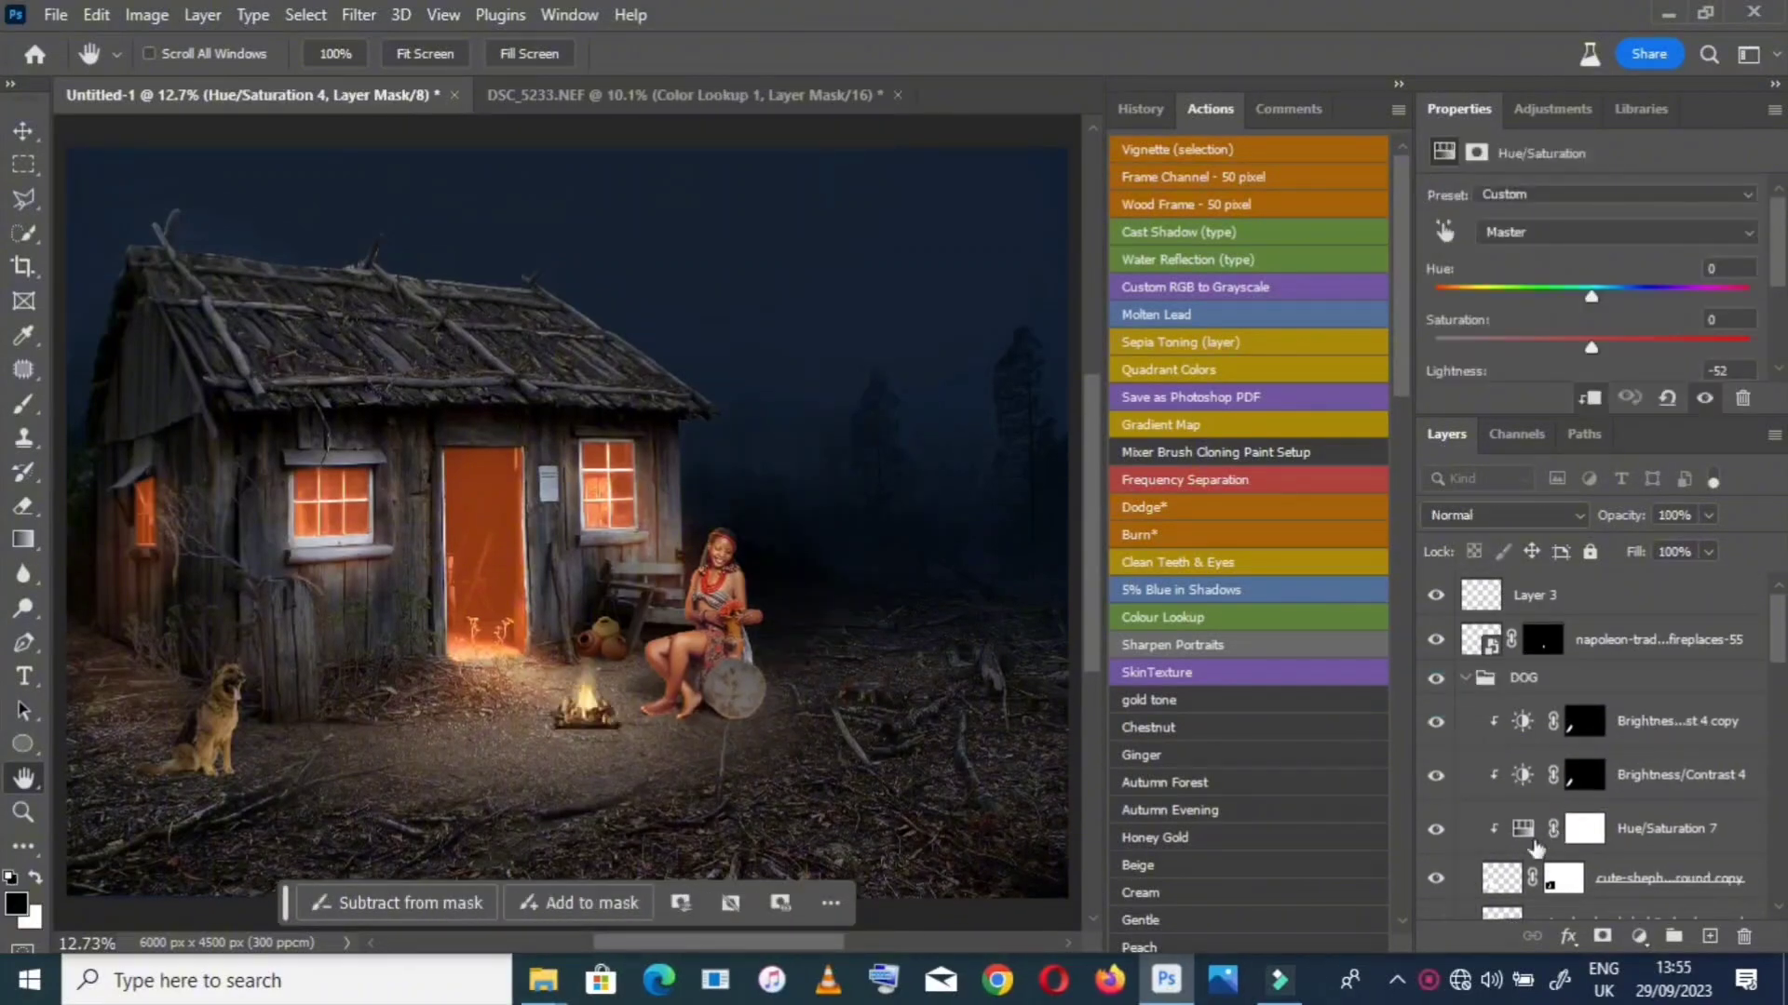
Identify the shepherd dog's layer by toggling its visibility, and add an Inner Shadow to it
{"action": "left_click", "coordinate": [1438, 880]}
{"action": "left_click", "coordinate": [1438, 881]}
{"action": "left_click", "coordinate": [1650, 892]}
{"action": "right_click", "coordinate": [1650, 891]}
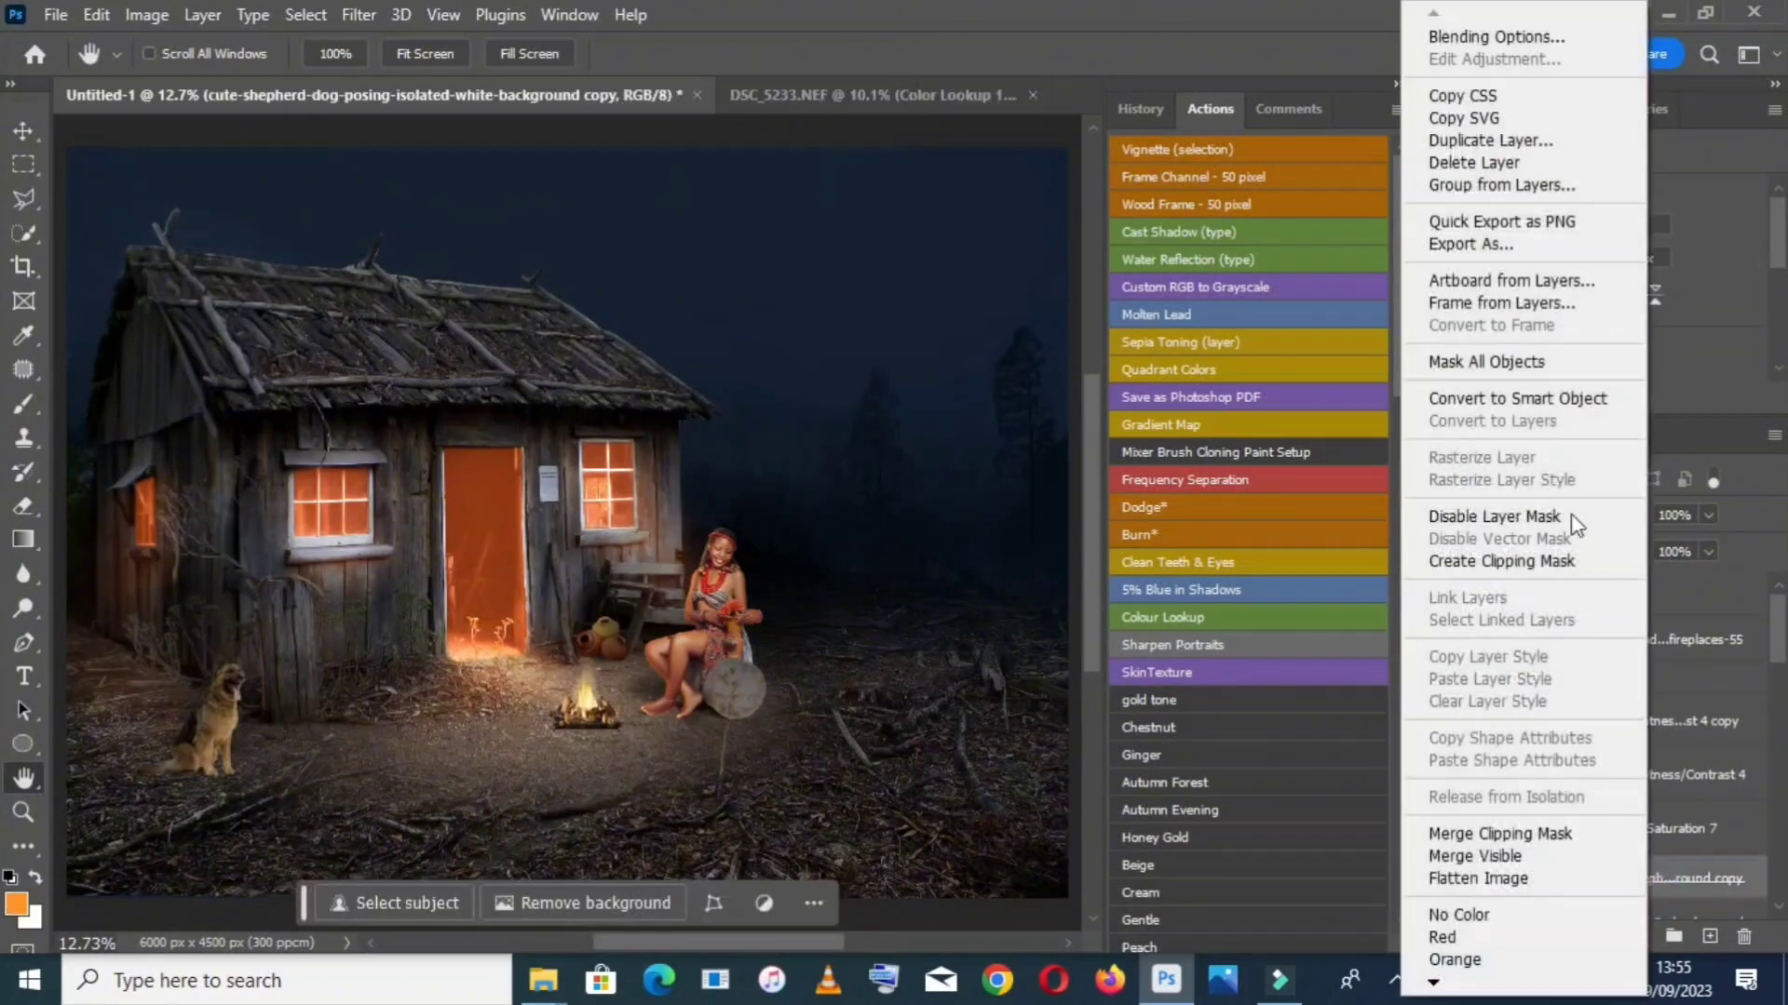
{"action": "left_click", "coordinate": [1481, 39]}
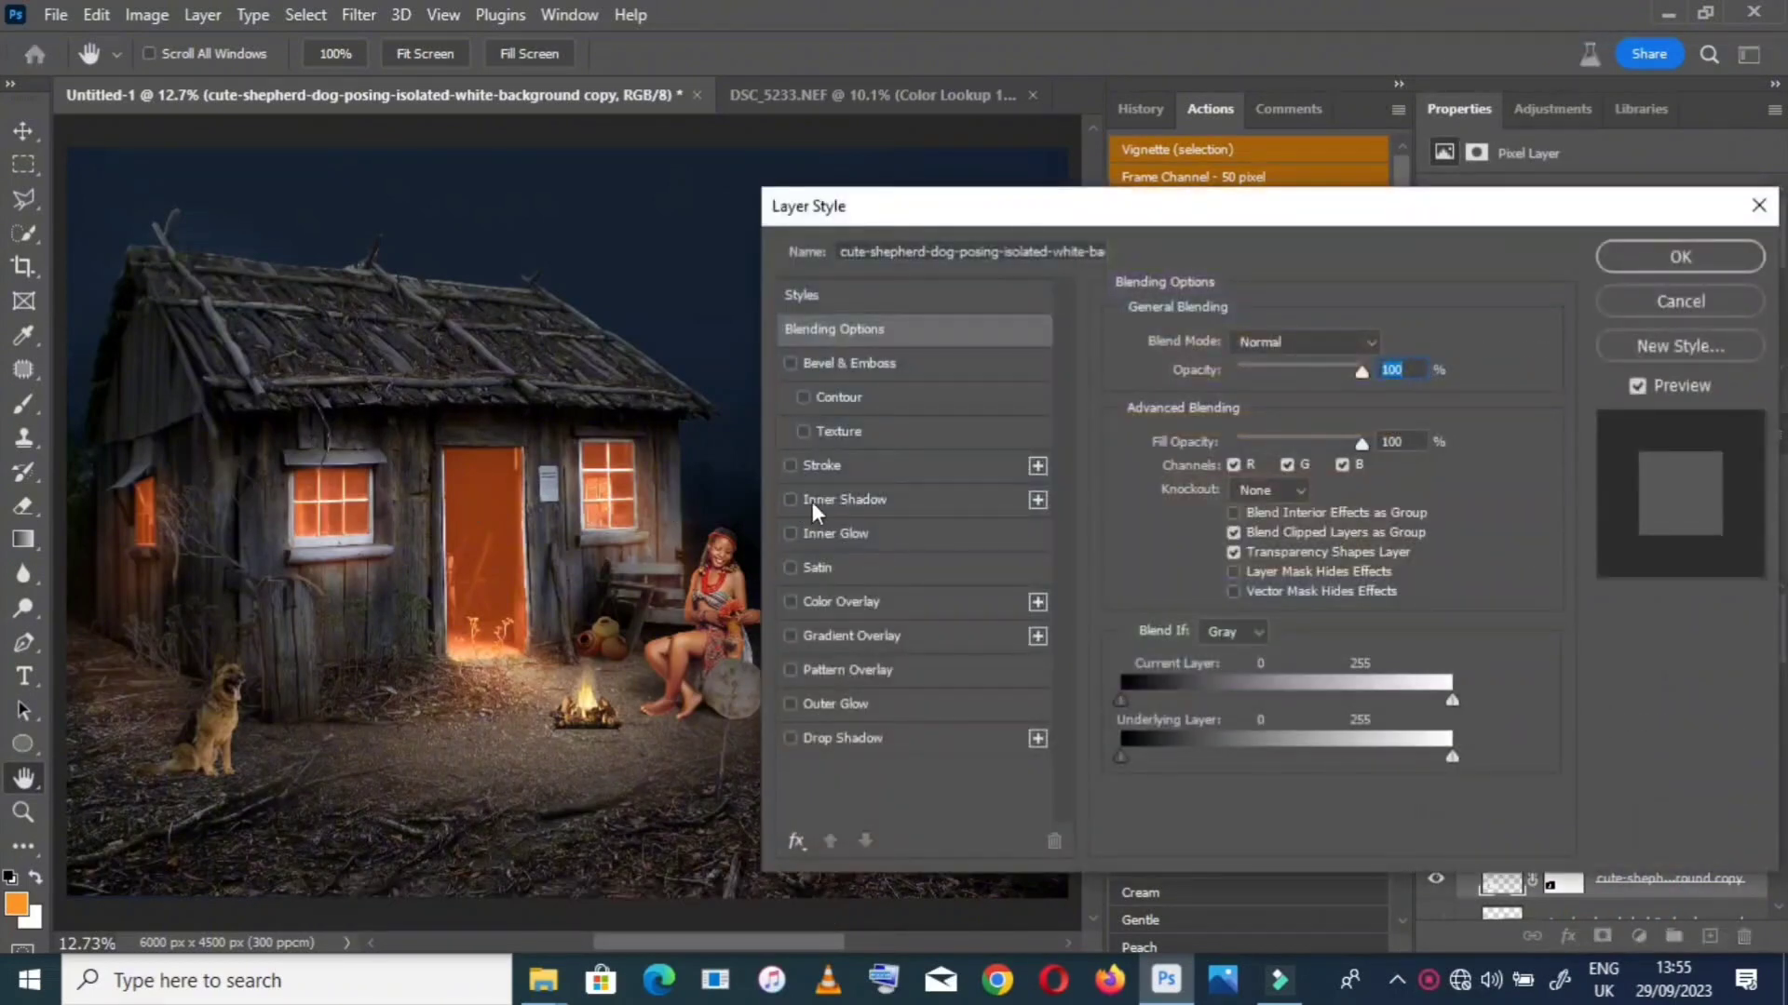
{"action": "left_click", "coordinate": [812, 501]}
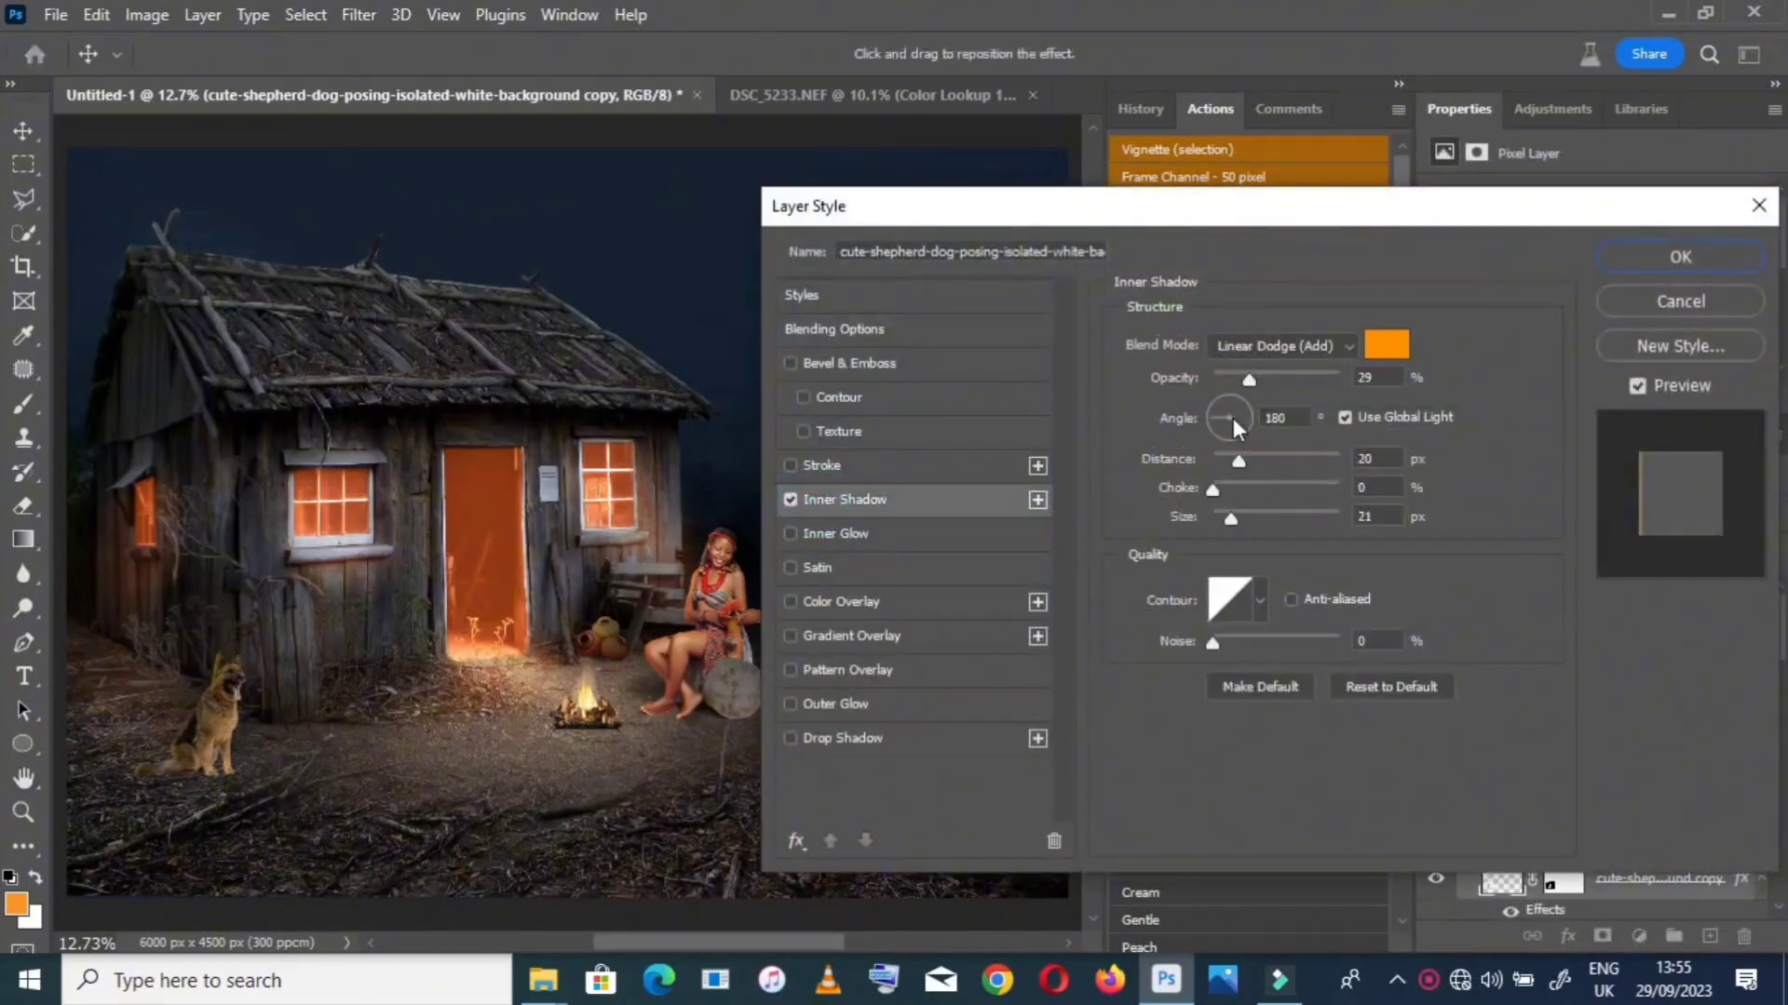
Try several light angles for the dog's Inner Shadow, ending at 105° with 17% opacity
{"action": "left_click_drag", "start_coordinate": [1232, 417], "coordinate": [1271, 422]}
{"action": "double_click", "coordinate": [1272, 419]}
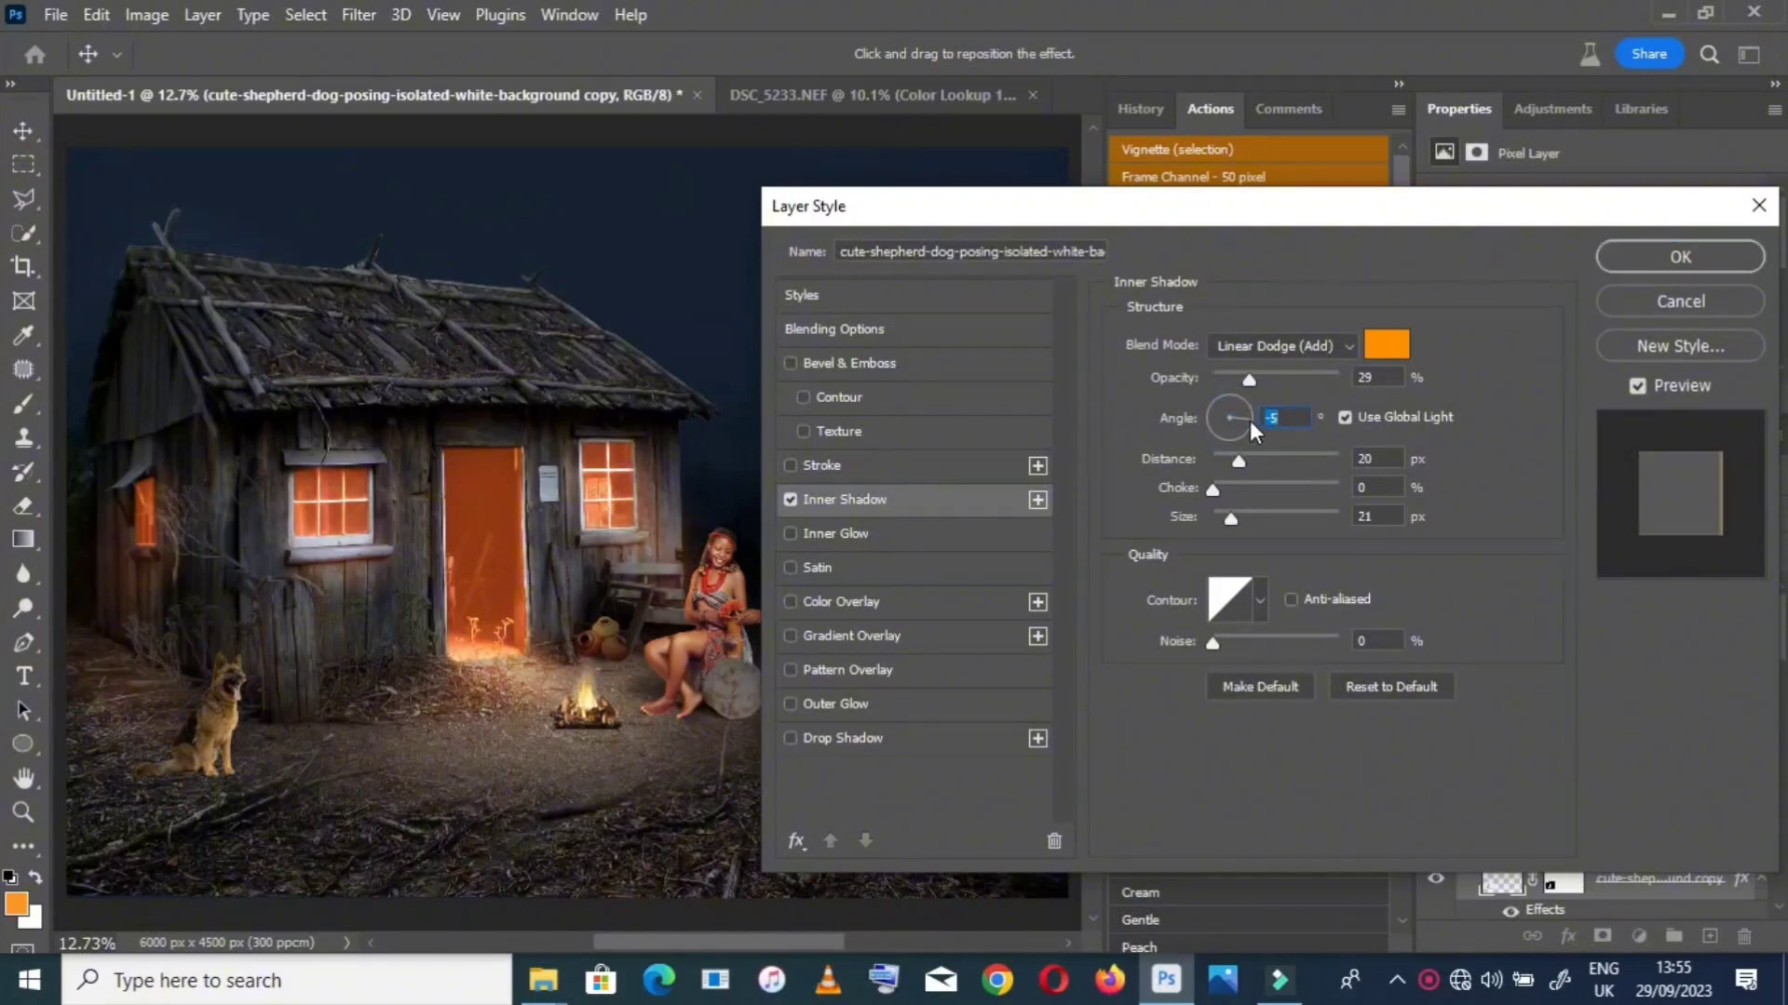
{"action": "type", "text": "14"}
{"action": "key", "text": "Up"}
{"action": "left_click", "coordinate": [1240, 377]}
{"action": "left_click", "coordinate": [1235, 377]}
{"action": "left_click", "coordinate": [1246, 398]}
{"action": "left_click_drag", "start_coordinate": [1227, 404], "coordinate": [1226, 404]}
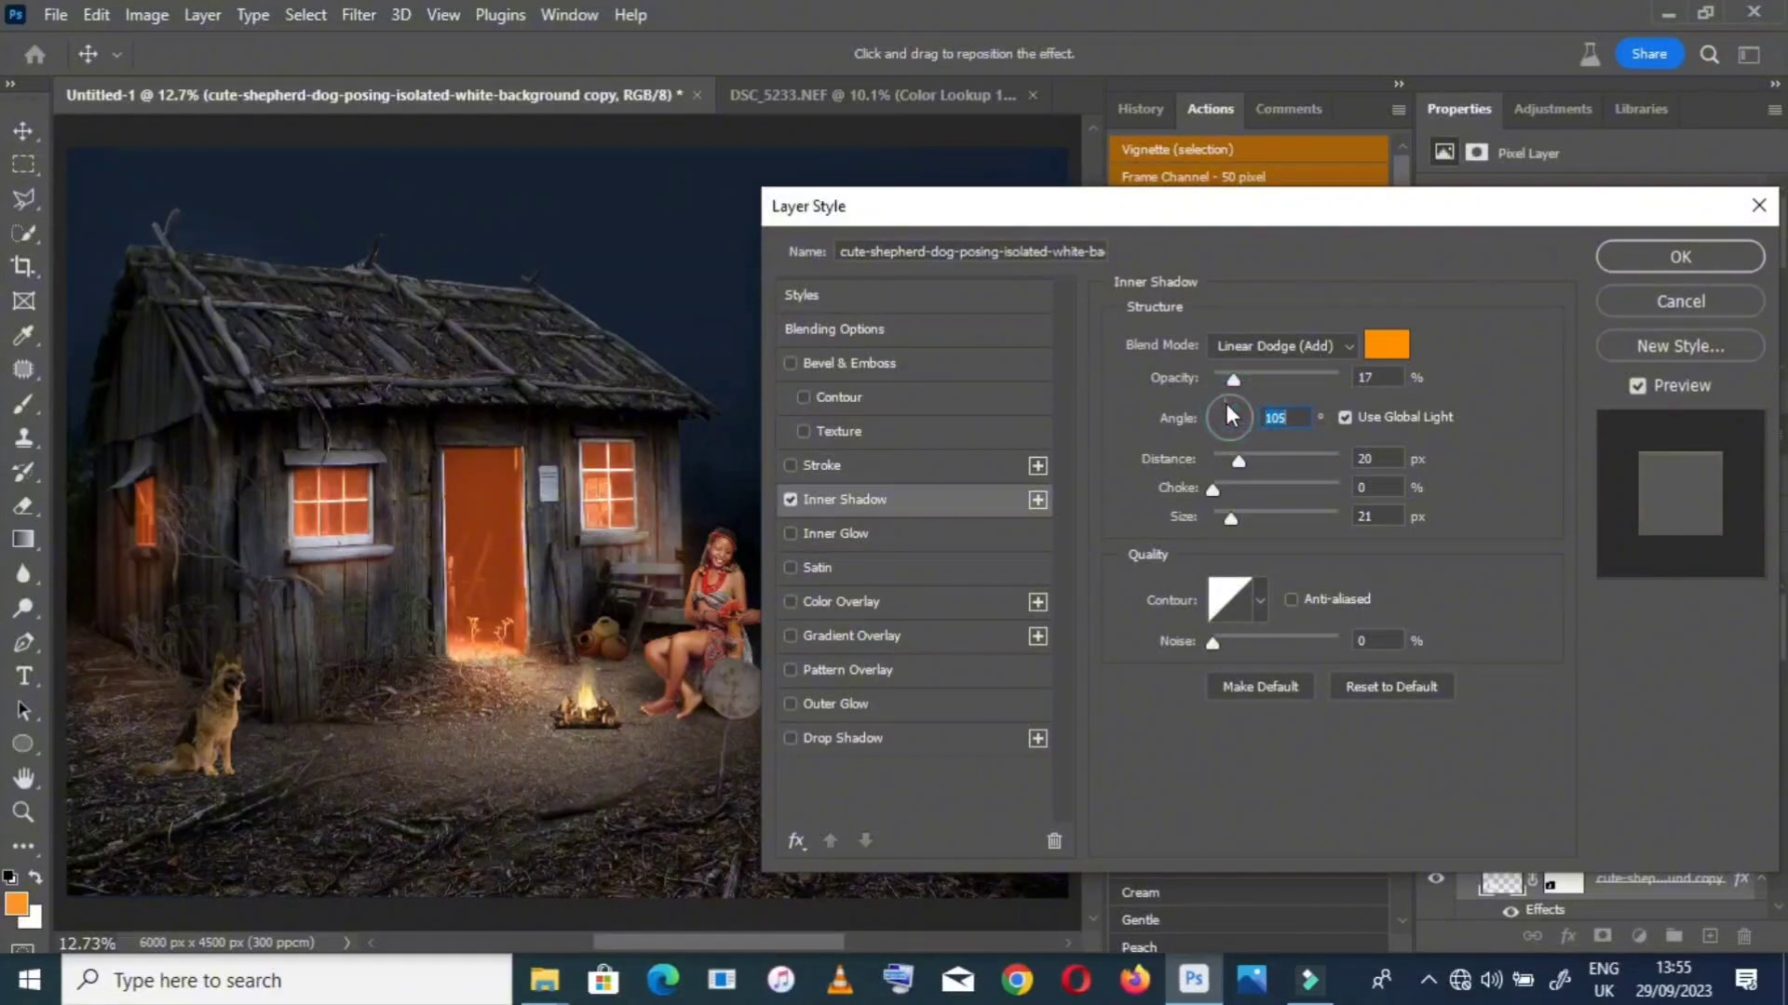
Set the dog's Inner Shadow angle to 52°, raise its opacity above 17%, and apply the layer style
{"action": "left_click", "coordinate": [1266, 378]}
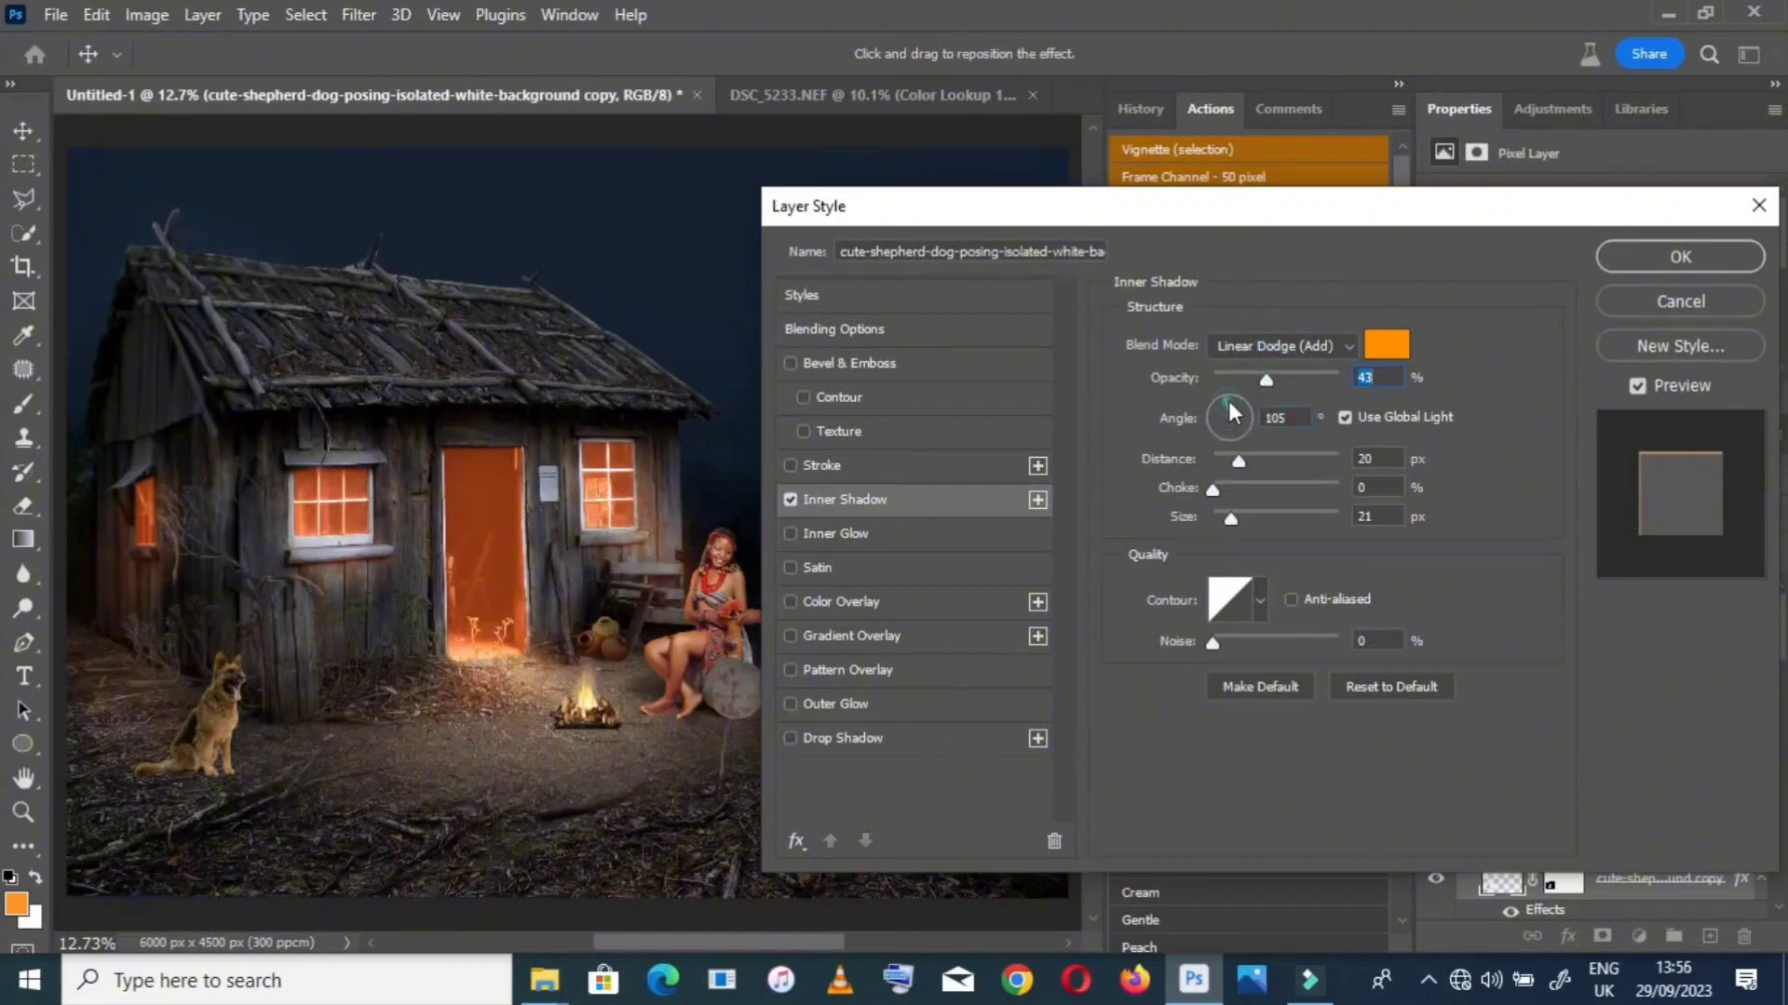
{"action": "left_click_drag", "start_coordinate": [1246, 399], "coordinate": [1238, 404]}
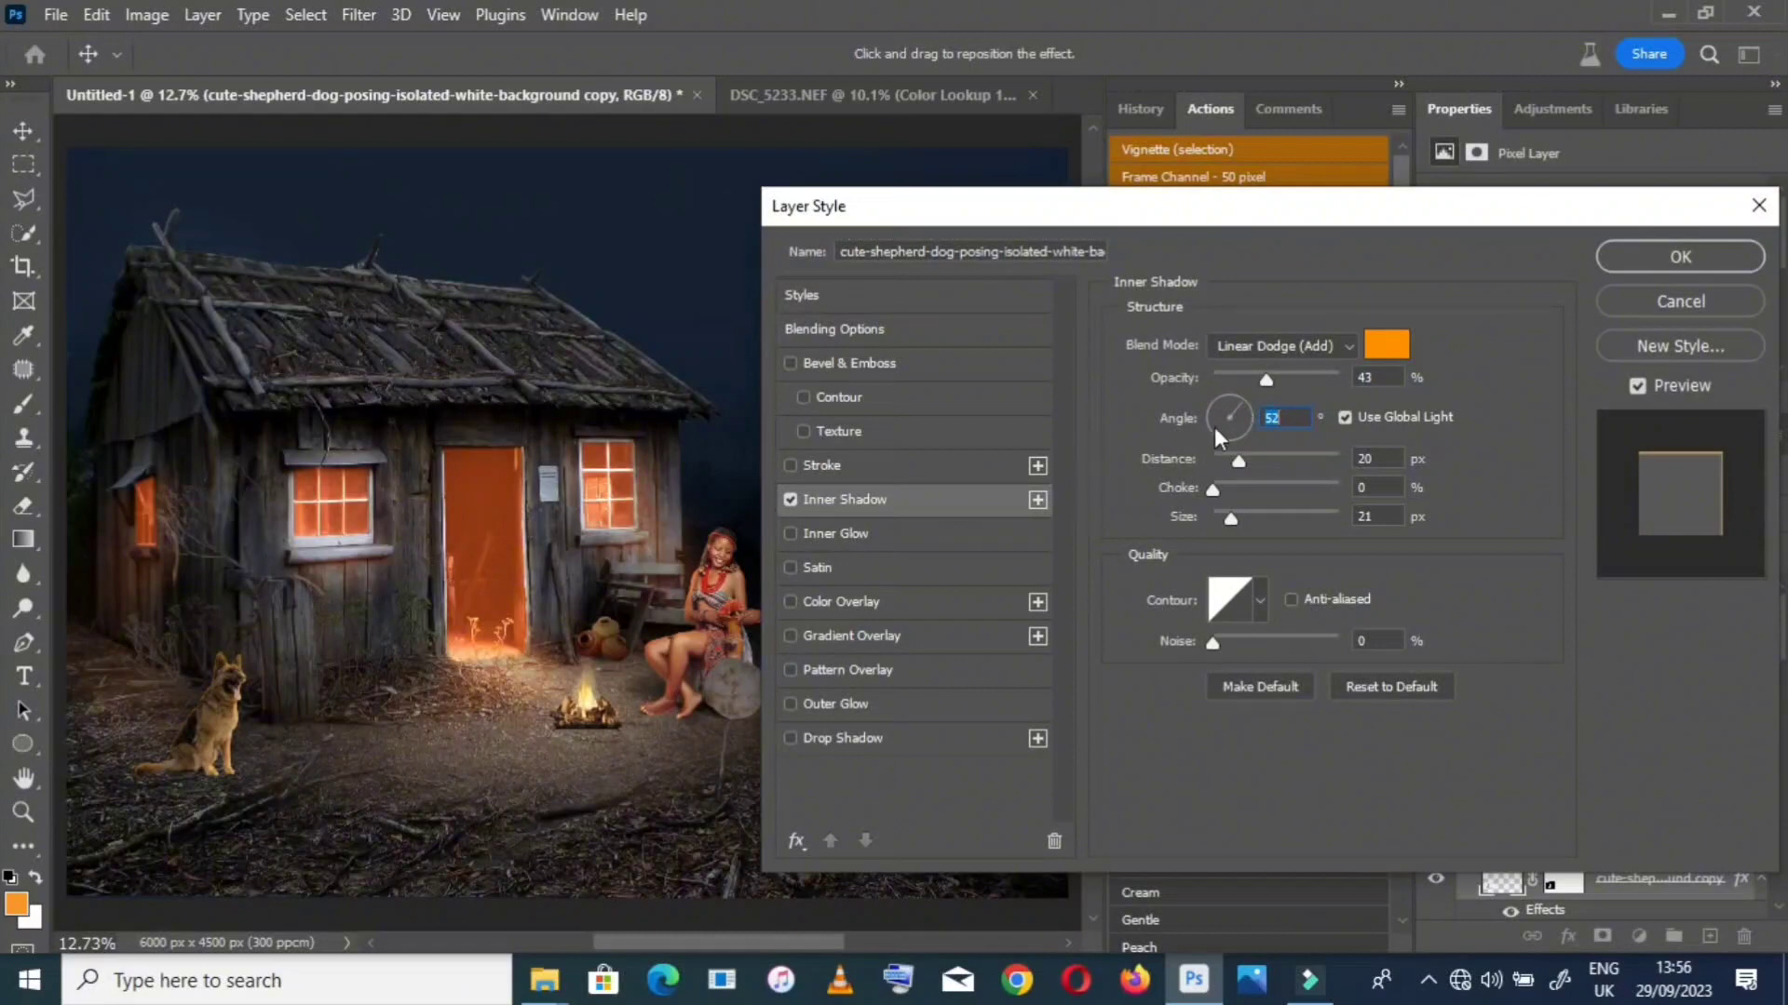
{"action": "left_click", "coordinate": [1254, 378]}
{"action": "left_click", "coordinate": [1627, 259]}
{"action": "key", "text": "h"}
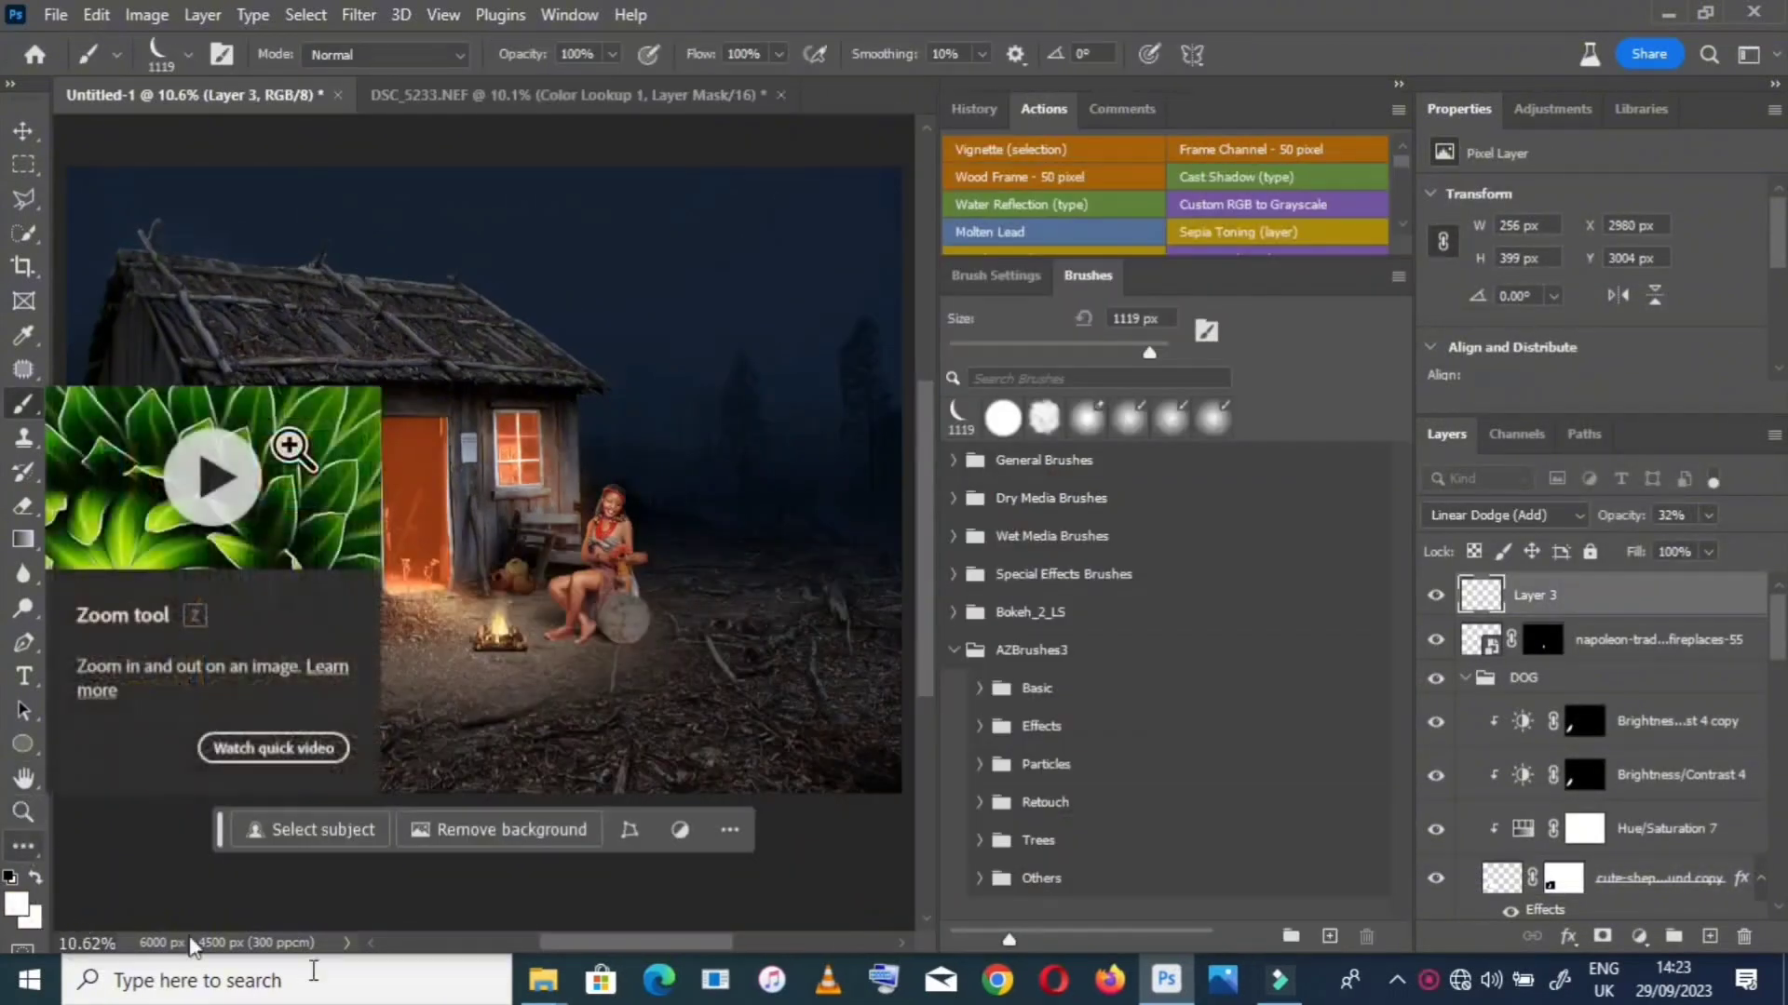
Stamp a white crescent moon in the night sky on a new layer above Layer 3, using the 1119 px moon brush
{"action": "left_click", "coordinate": [1709, 936]}
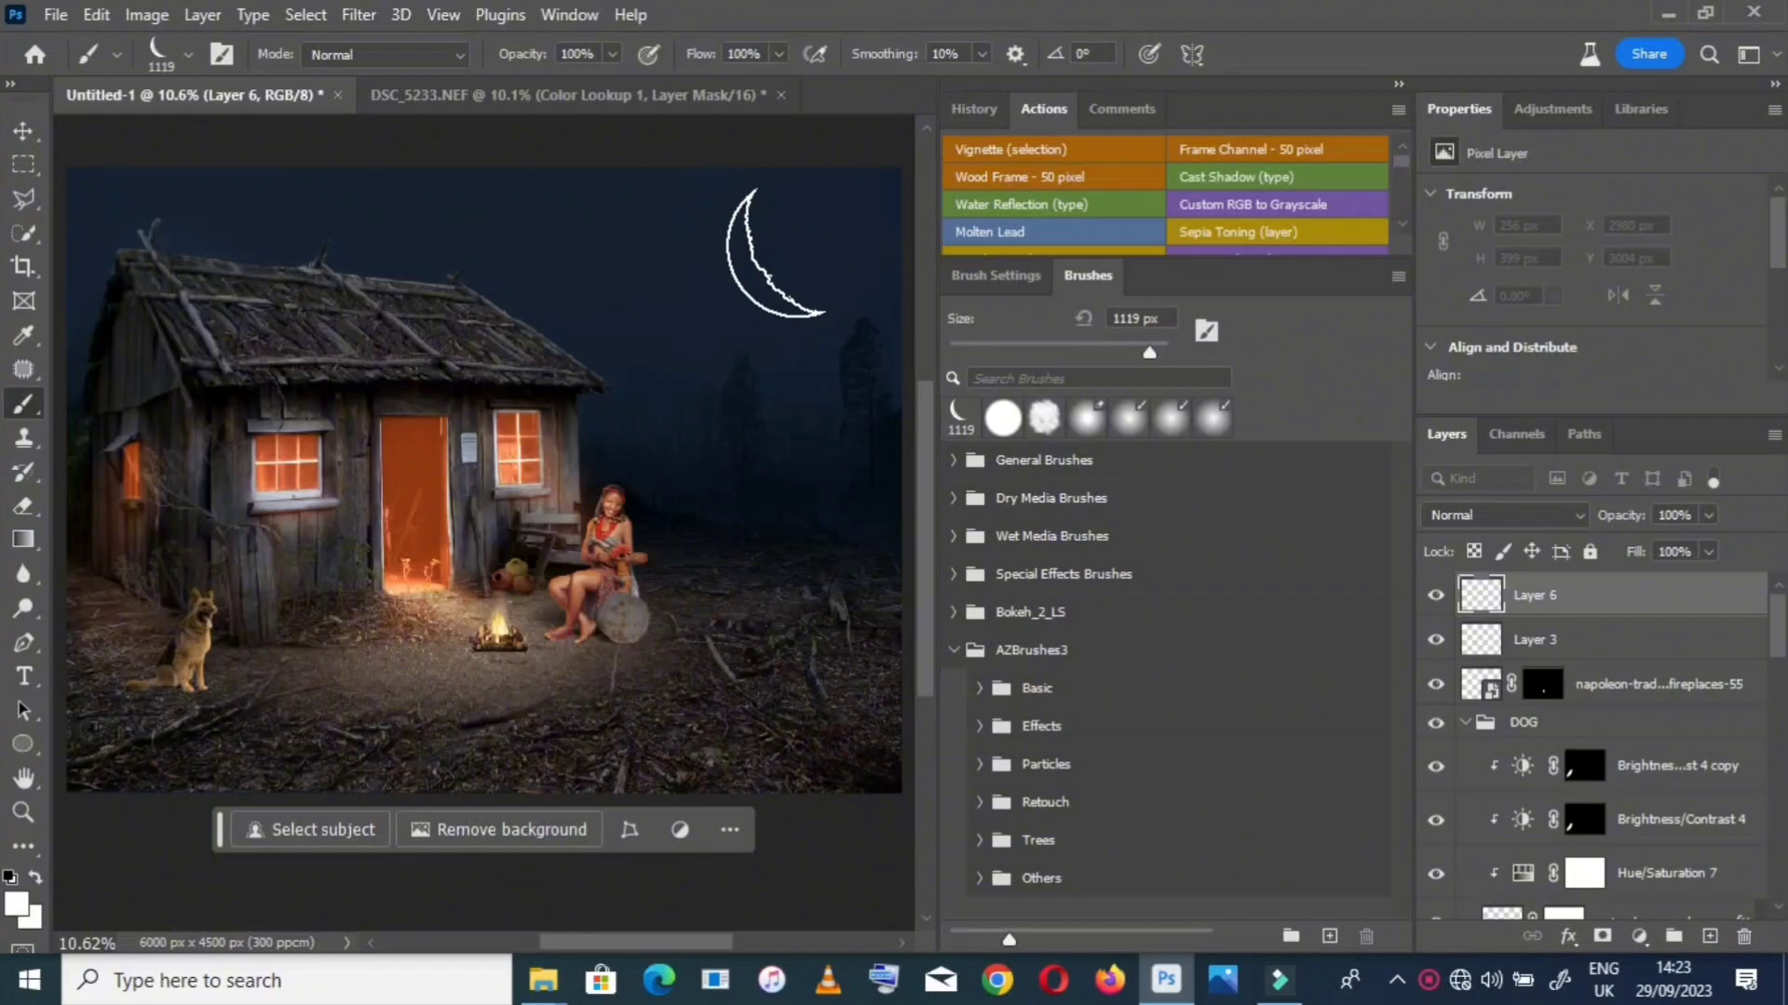
{"action": "left_click", "coordinate": [778, 253]}
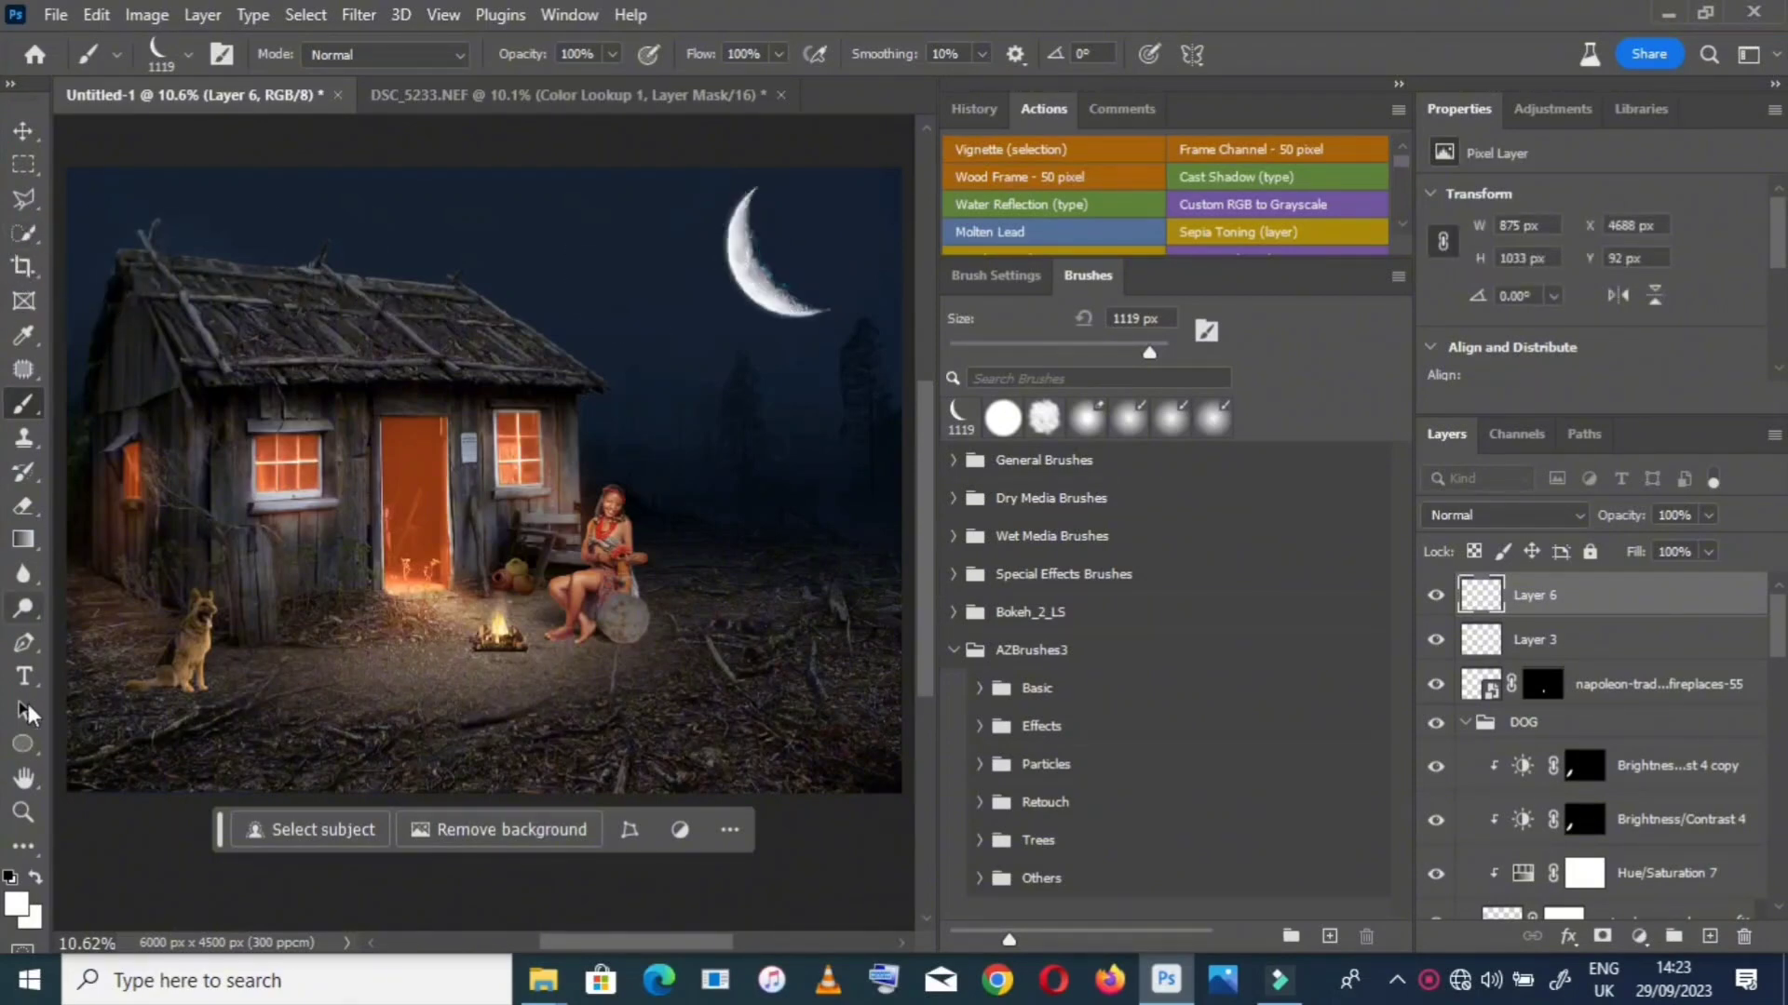
{"action": "left_click", "coordinate": [21, 785]}
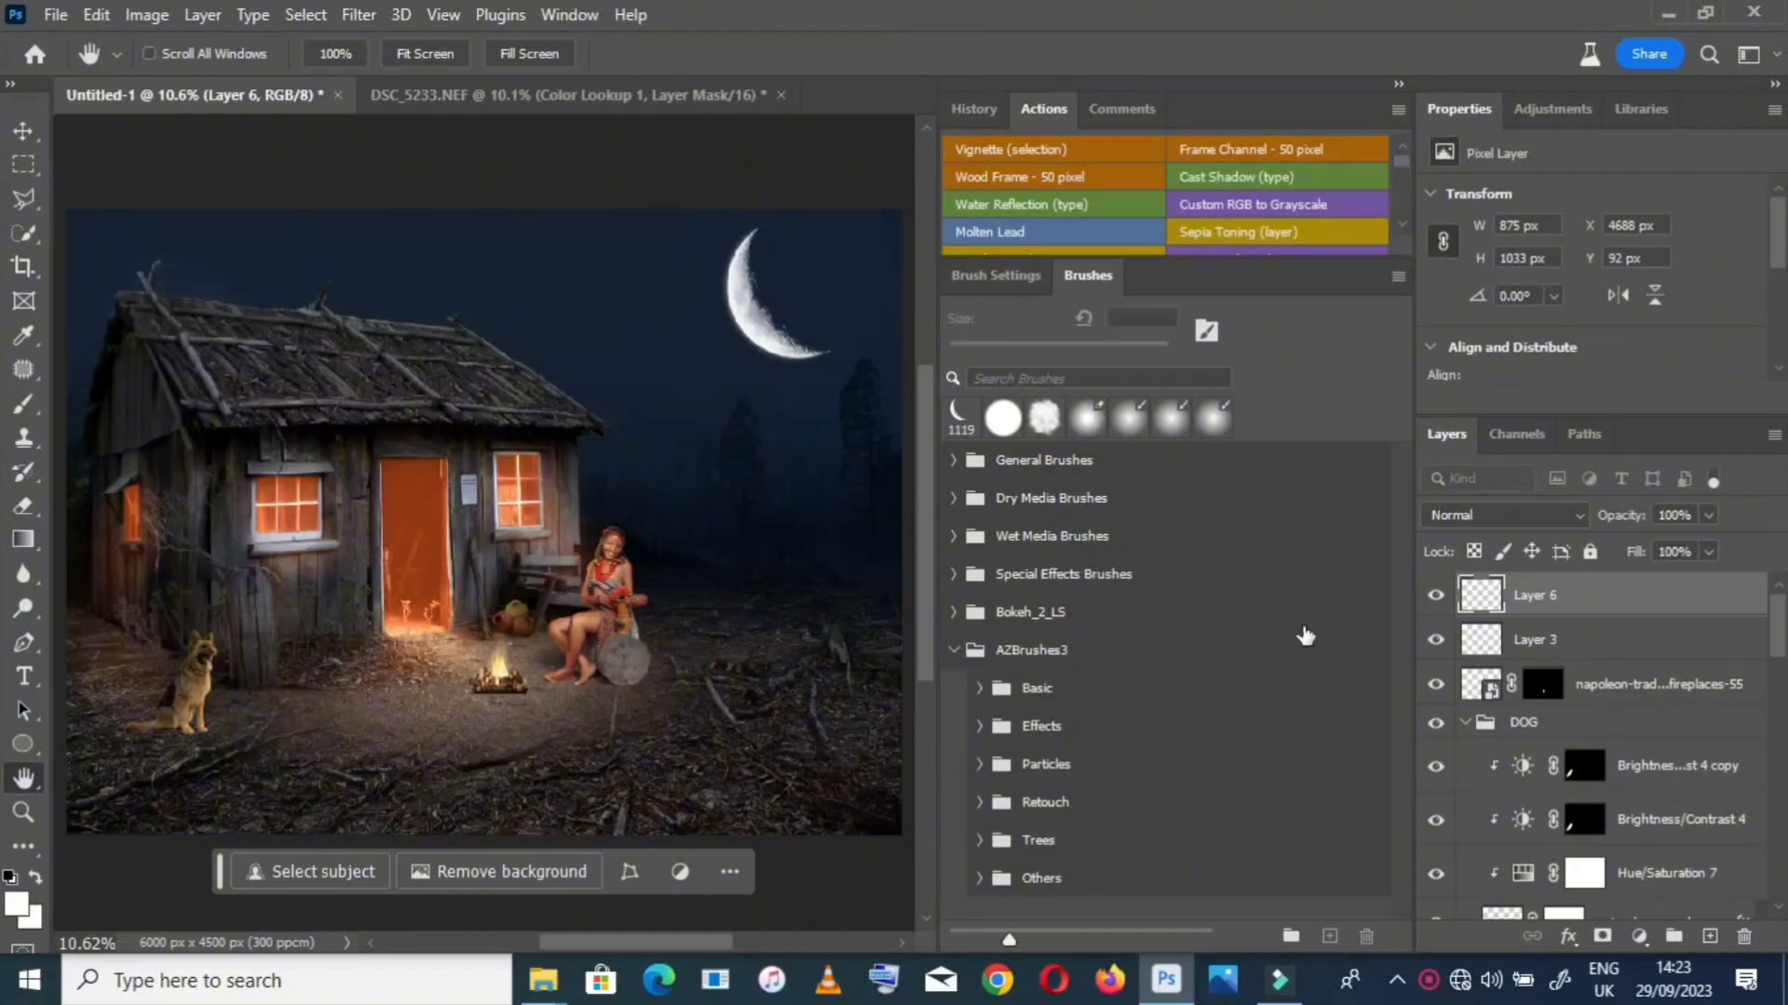
Try a different blend mode on the moon's layer and return it to Normal
{"action": "left_click", "coordinate": [1494, 515]}
{"action": "left_click", "coordinate": [1488, 558]}
{"action": "left_click", "coordinate": [1486, 518]}
{"action": "left_click", "coordinate": [1449, 321]}
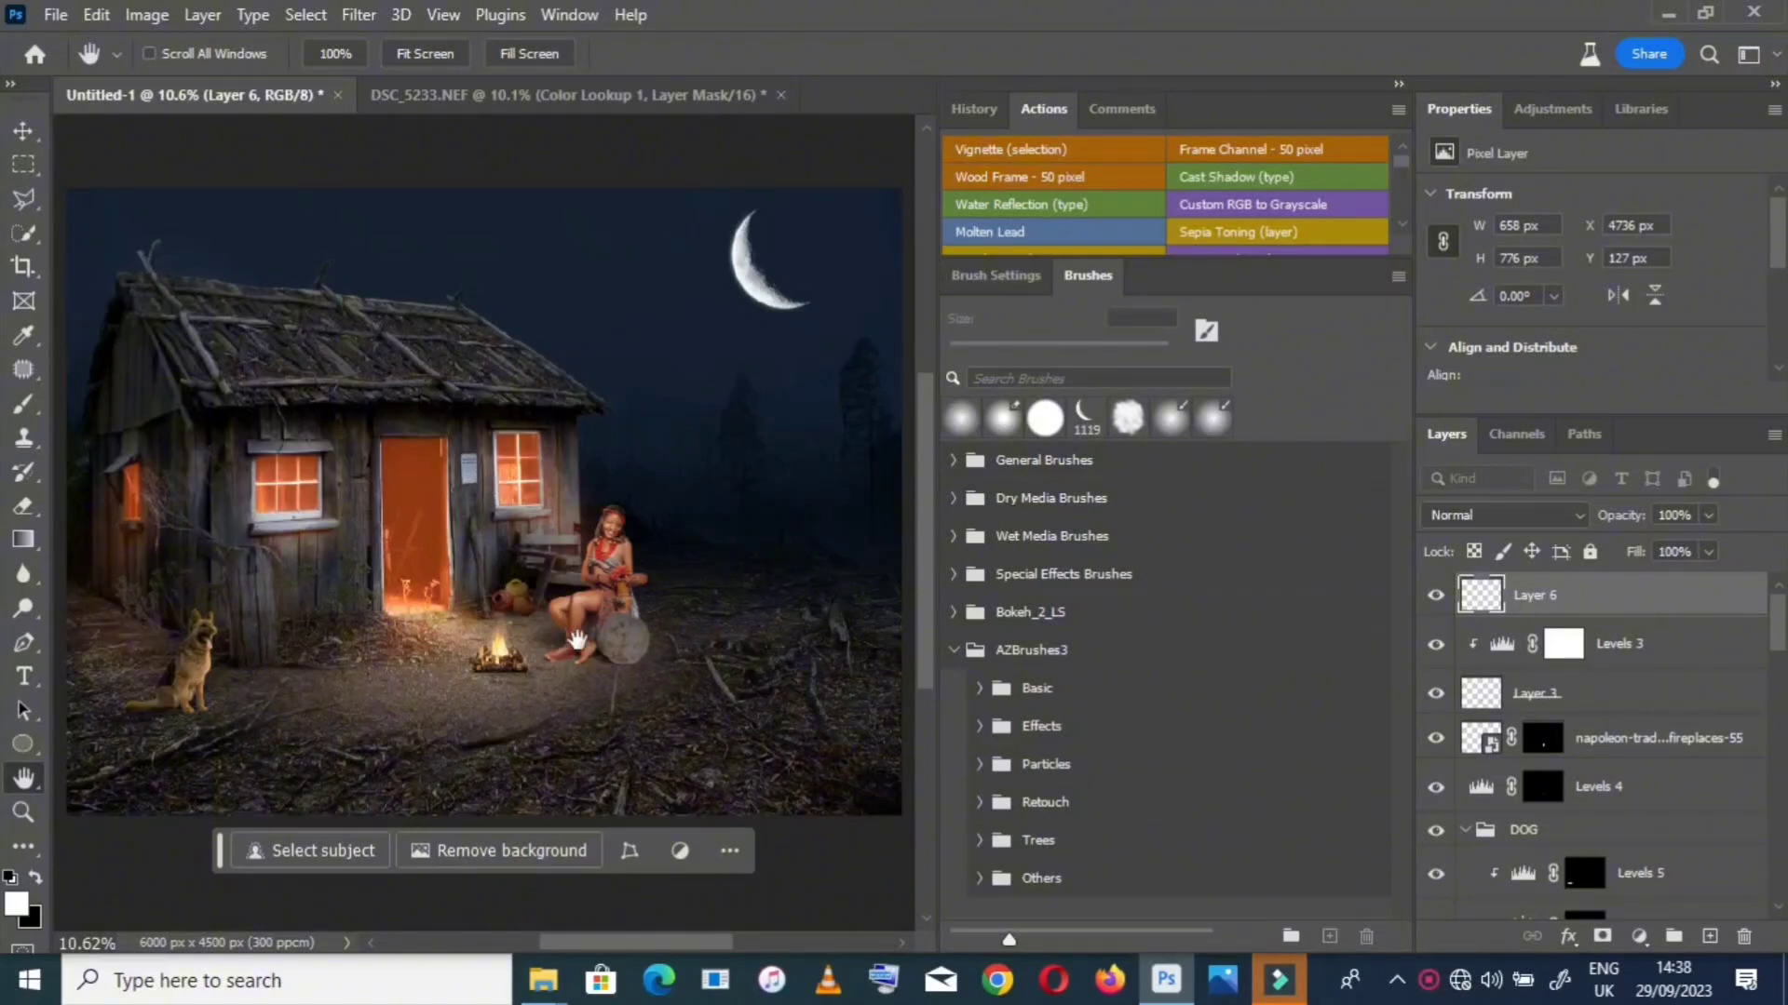
Make an elliptical selection about 4655 by 3249 px around the cabin front, fire and woman, and invert it
{"action": "left_click", "coordinate": [24, 164]}
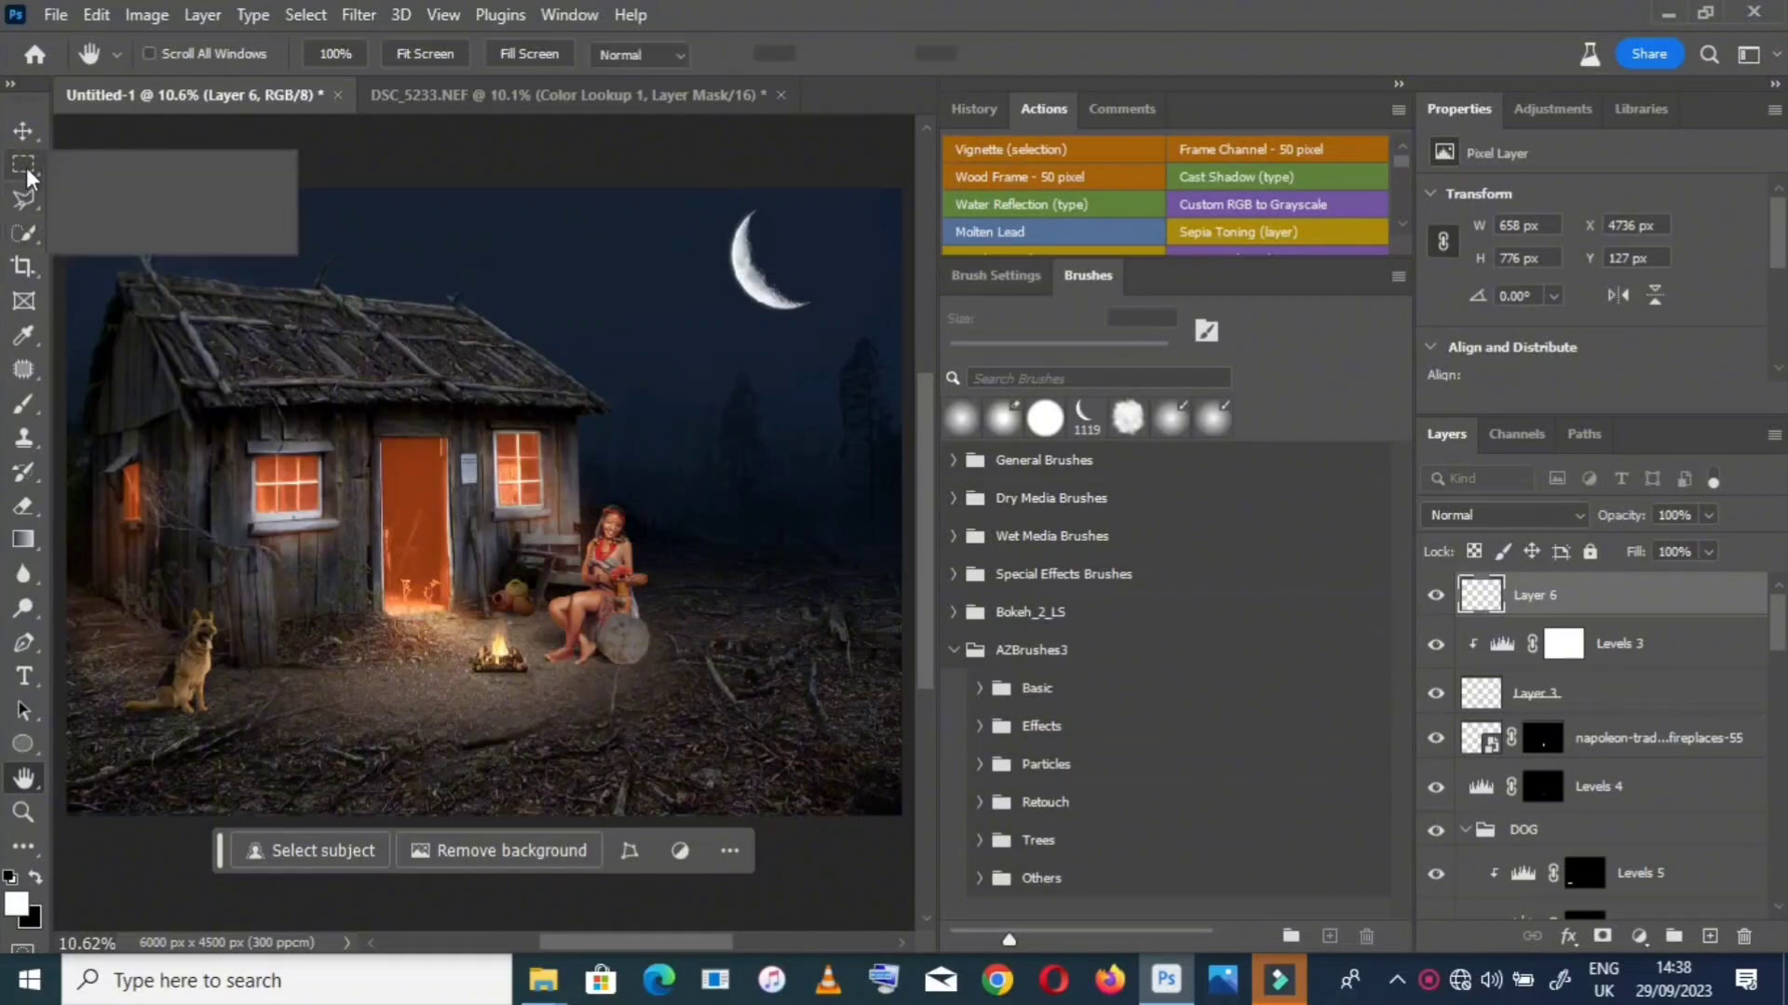
{"action": "left_click", "coordinate": [139, 187]}
{"action": "left_click_drag", "start_coordinate": [148, 321], "coordinate": [794, 769]}
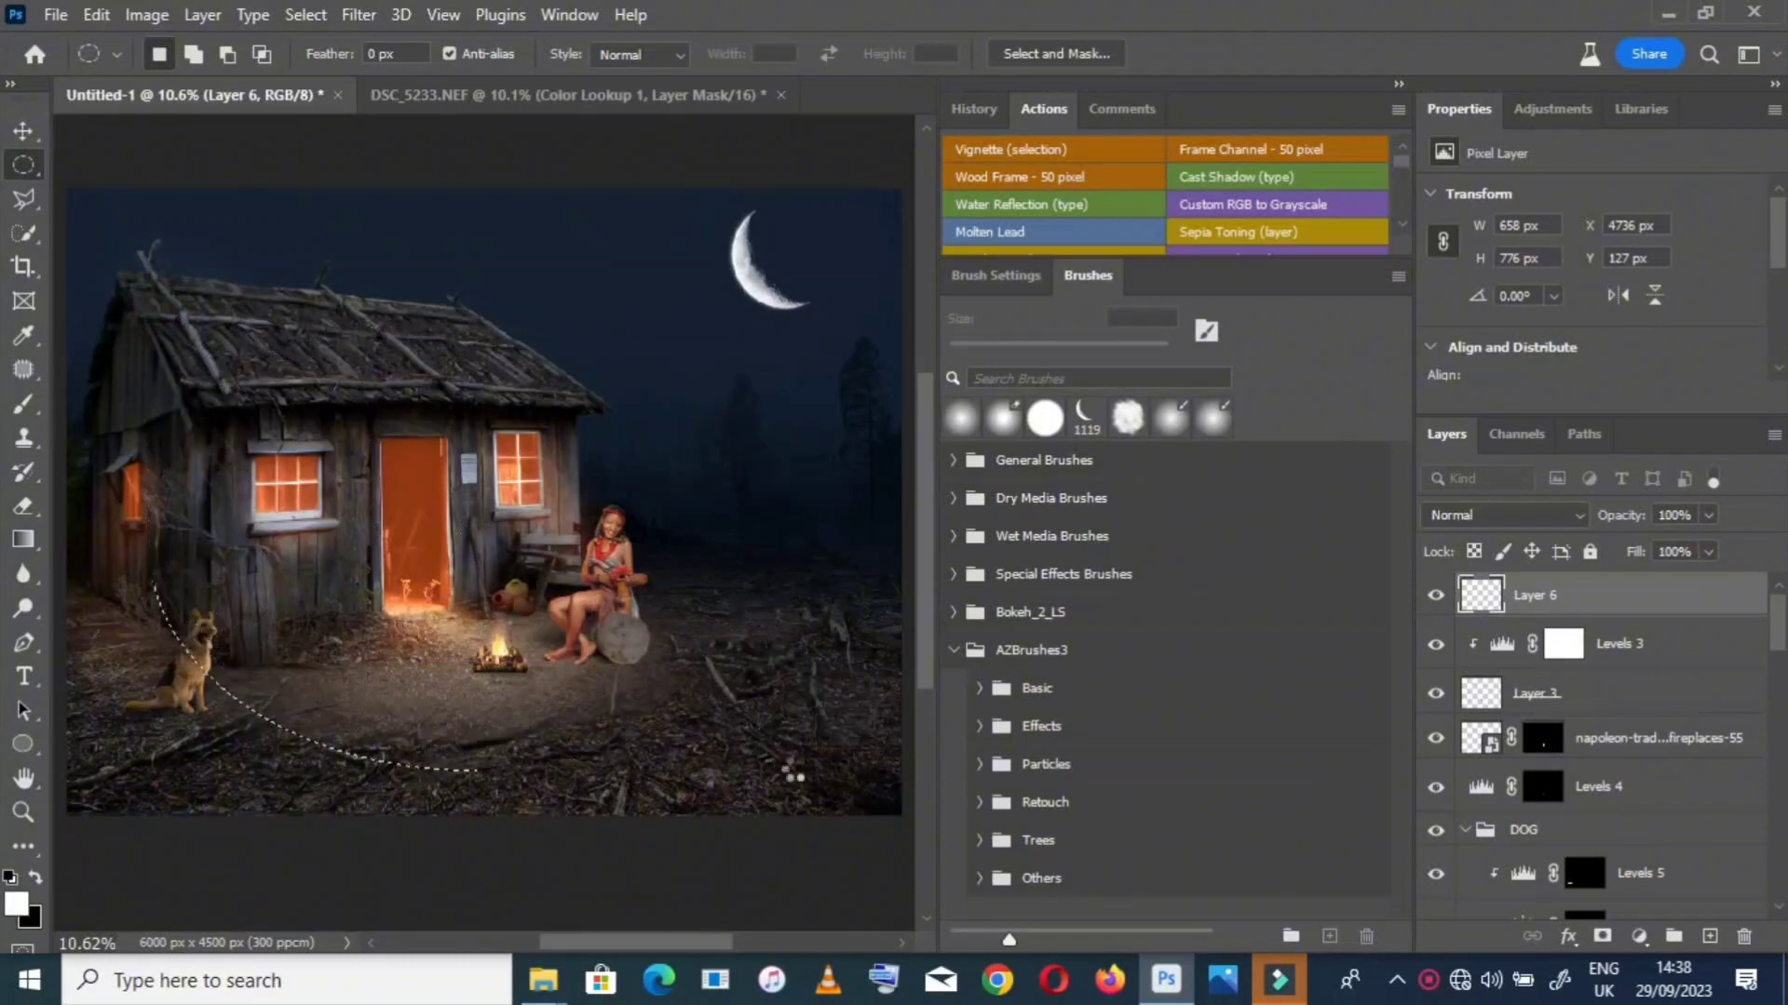
{"action": "right_click", "coordinate": [550, 271]}
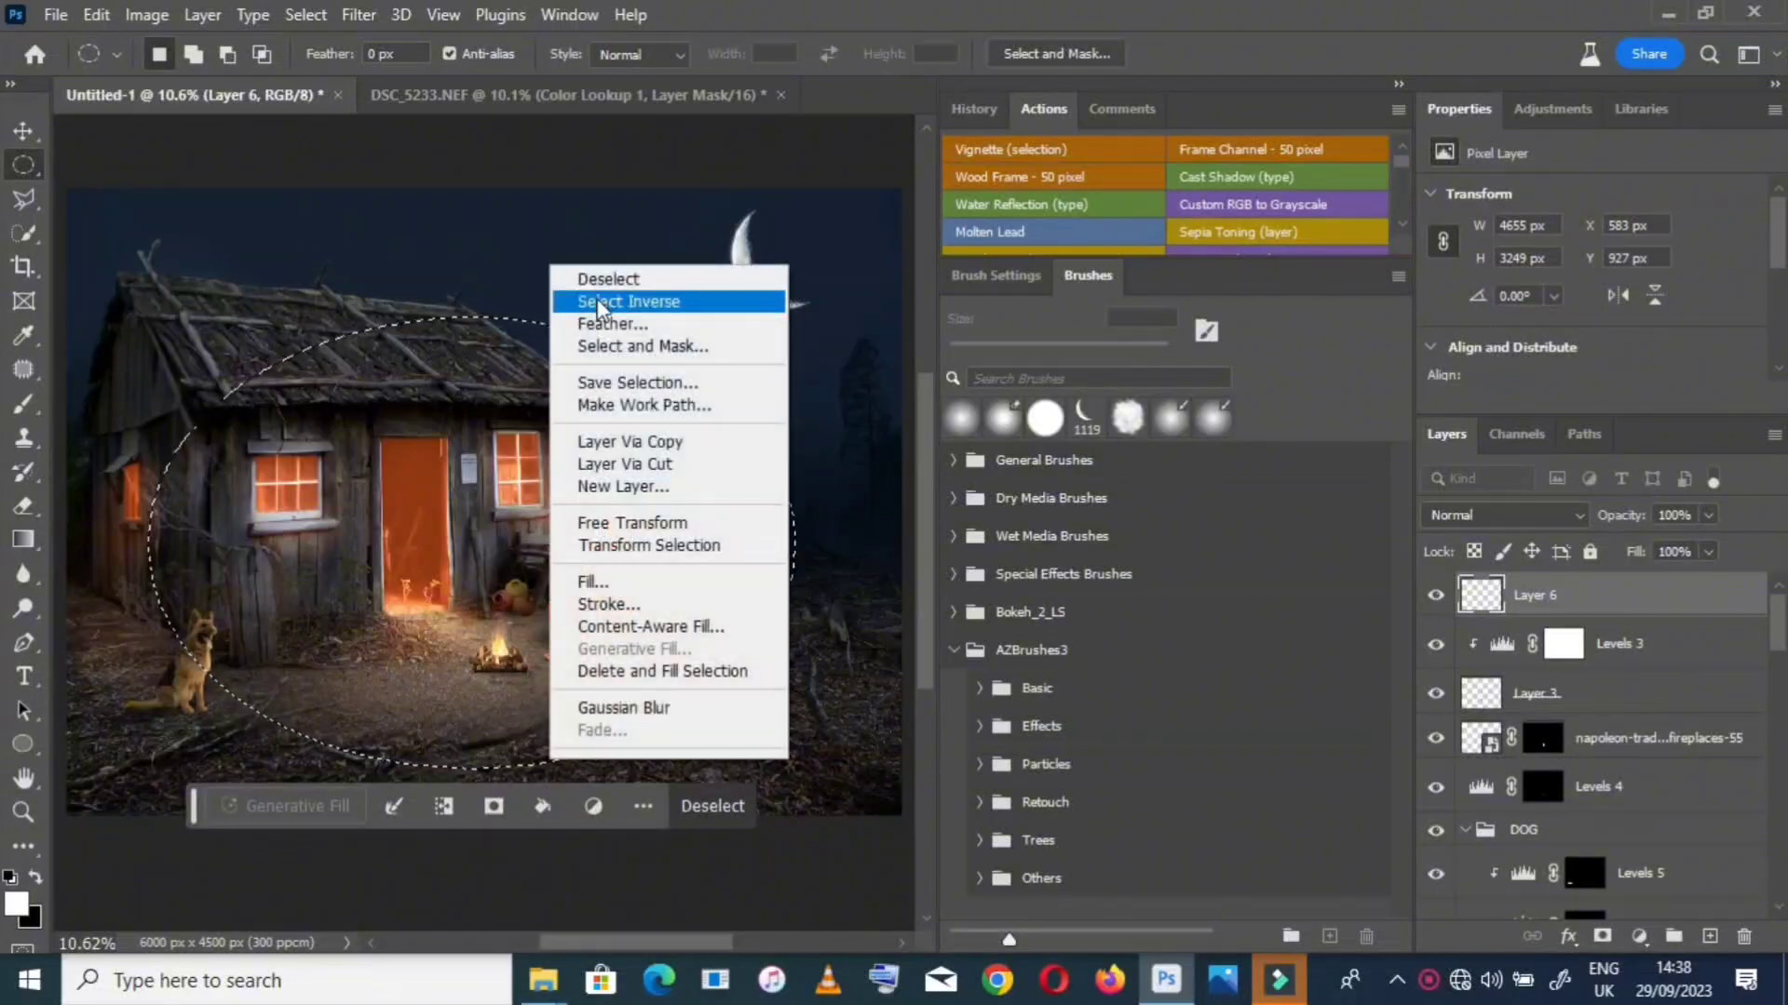
{"action": "left_click", "coordinate": [605, 300]}
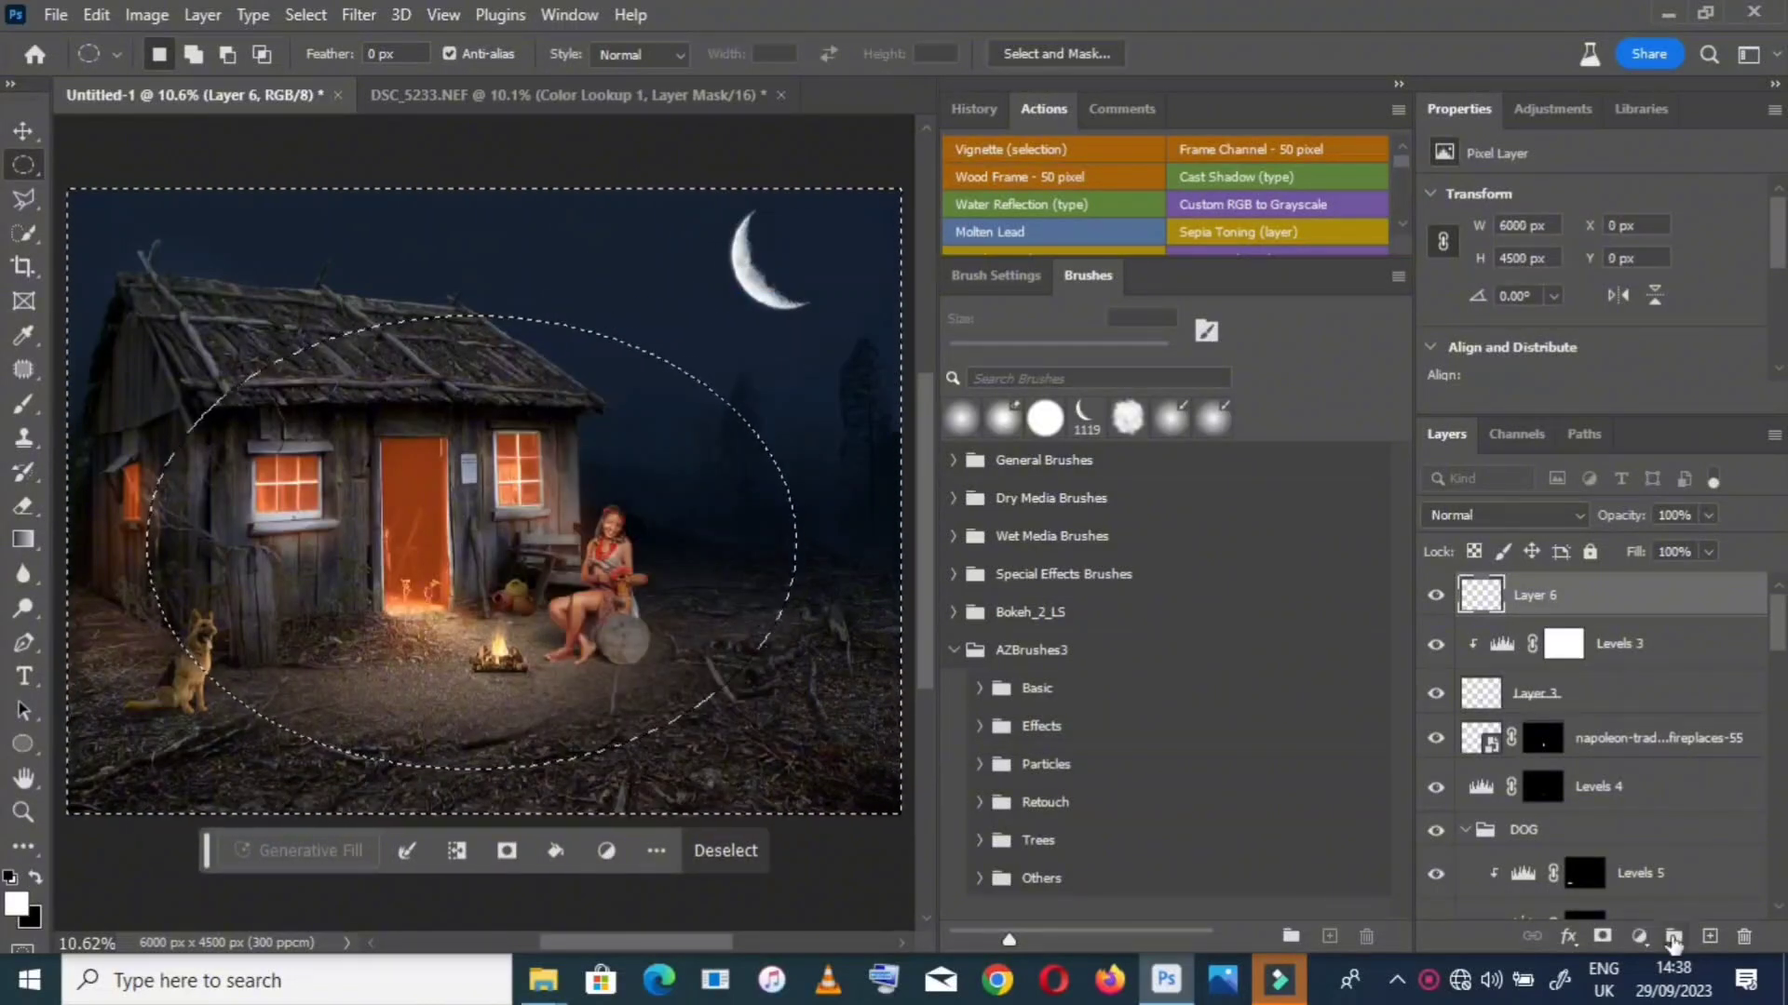
Add a black (000000) Solid Color fill layer over the selected outer area of the scene
{"action": "left_click", "coordinate": [1639, 935]}
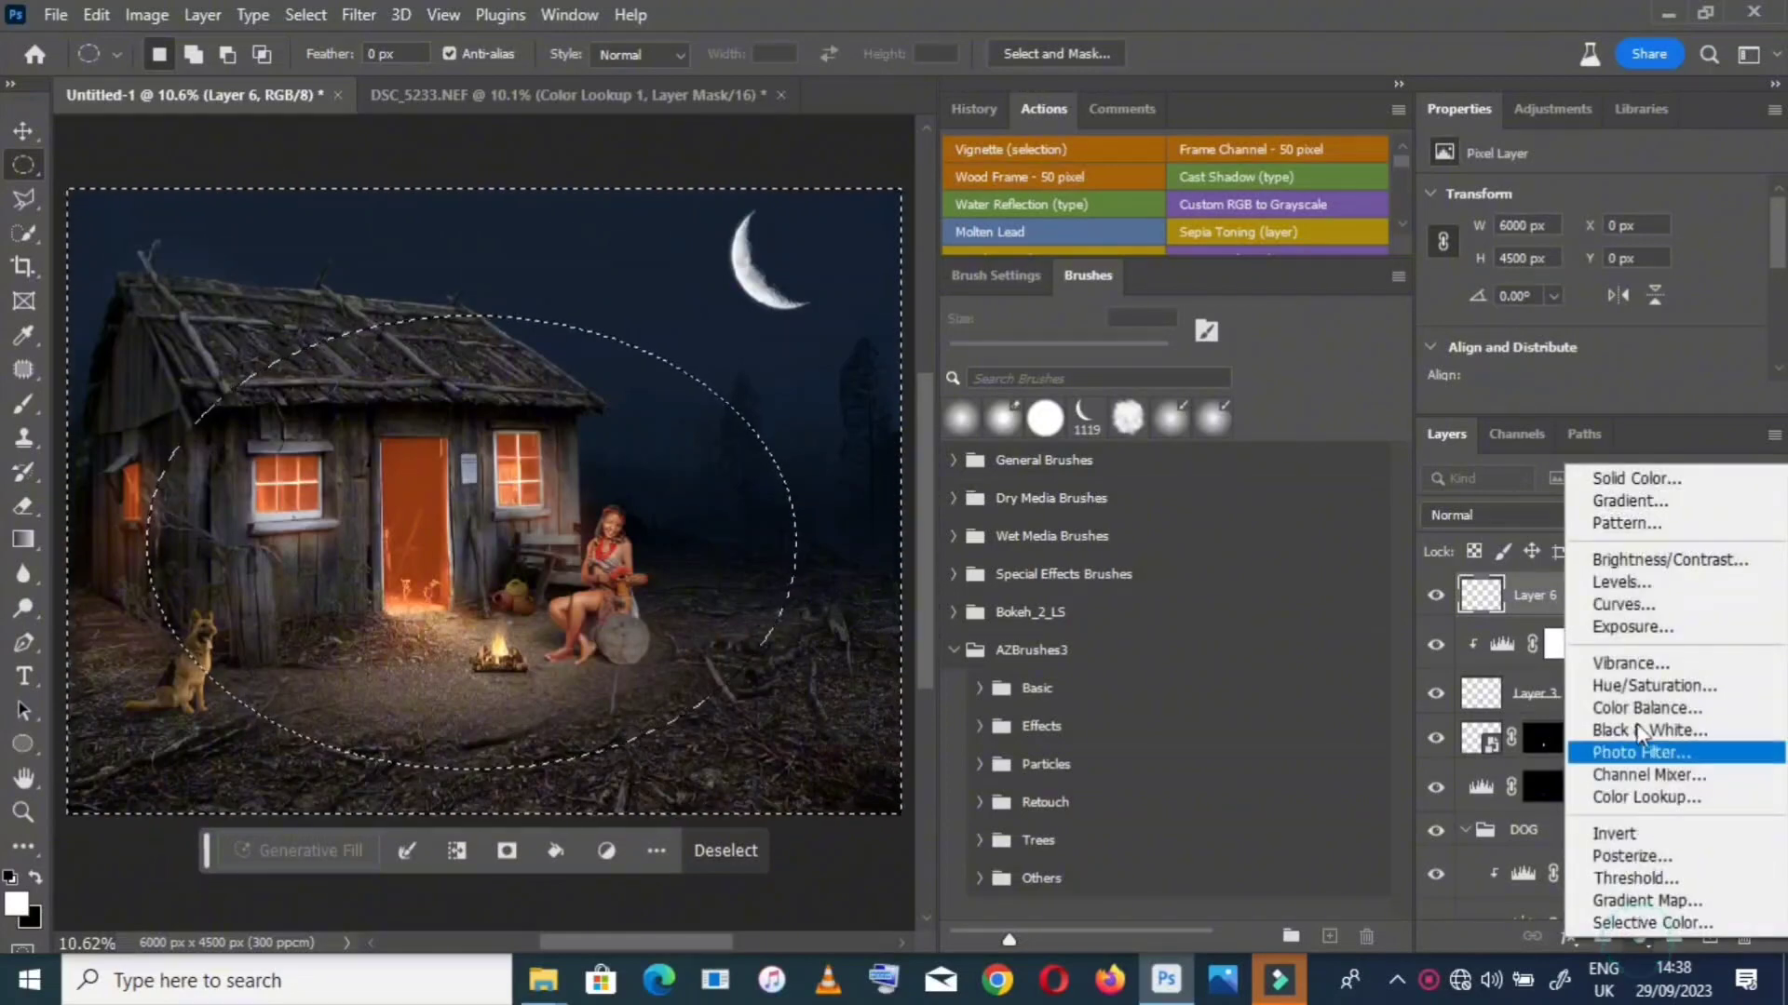
{"action": "left_click", "coordinate": [1638, 478]}
{"action": "left_click_drag", "start_coordinate": [1081, 599], "coordinate": [910, 710]}
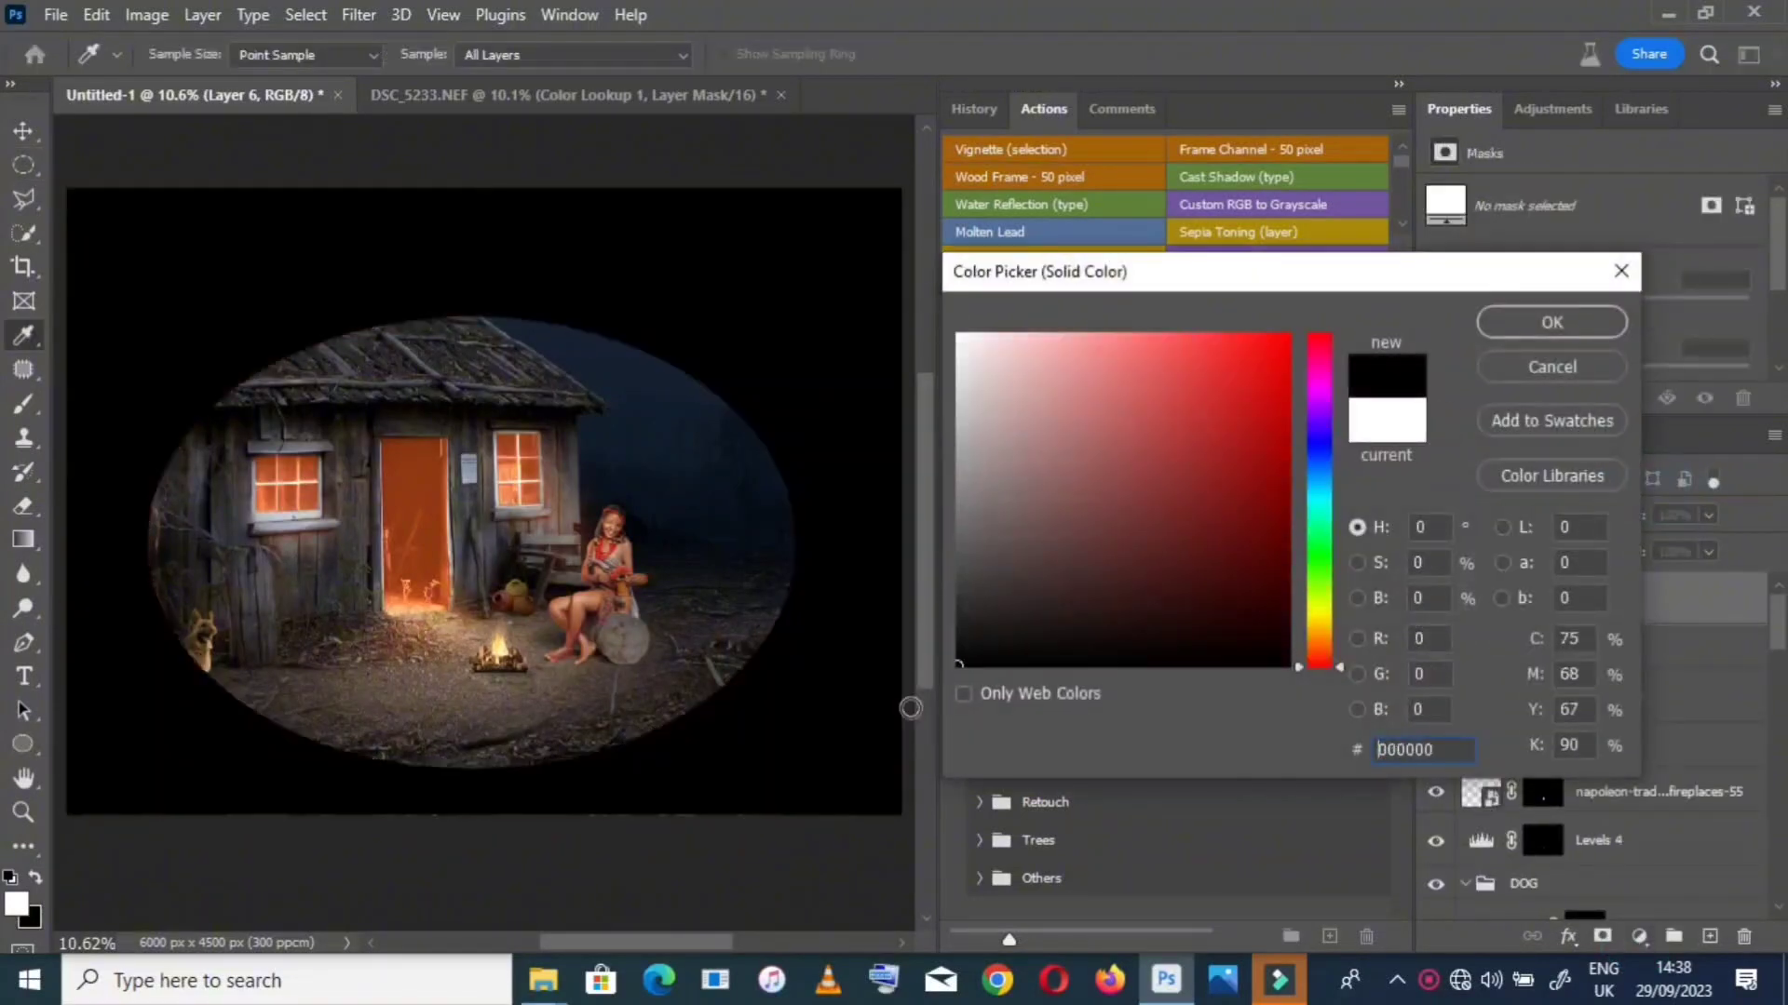
{"action": "left_click", "coordinate": [1527, 326]}
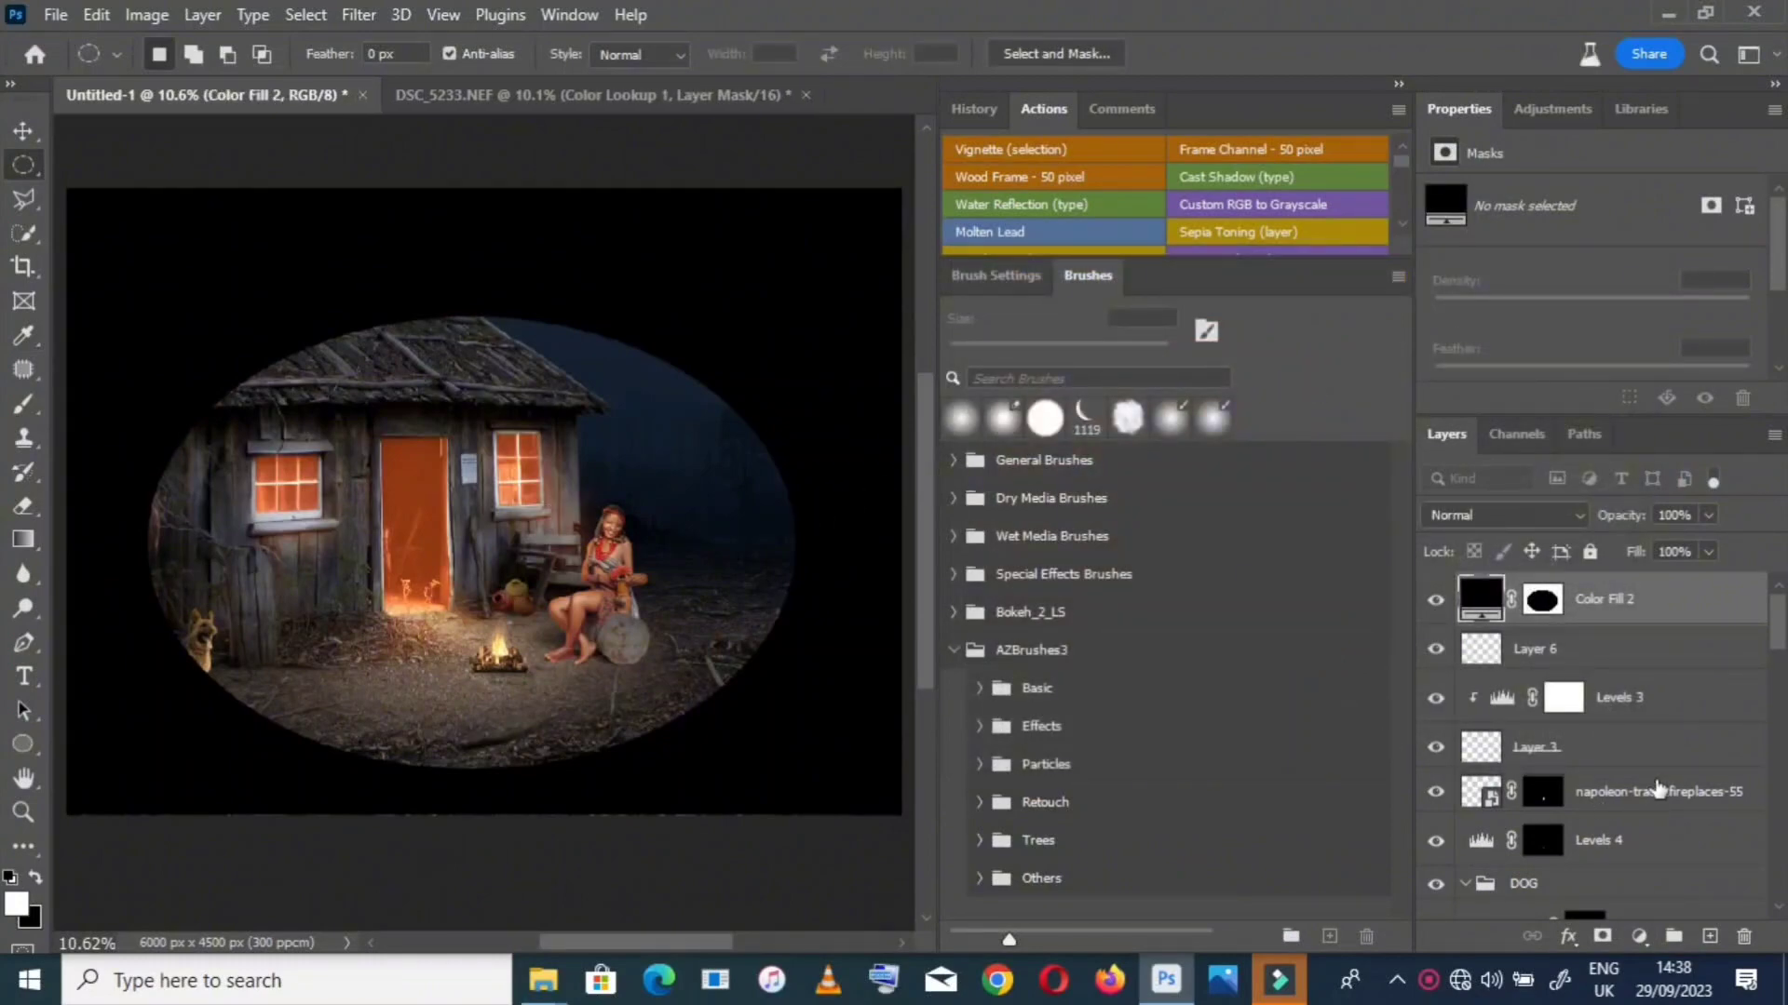
Feather the black fill layer's mask by 158.8 px and lower the layer's opacity to 14%
{"action": "scroll", "coordinate": [1520, 360], "scroll_direction": "down", "scroll_amount": 1}
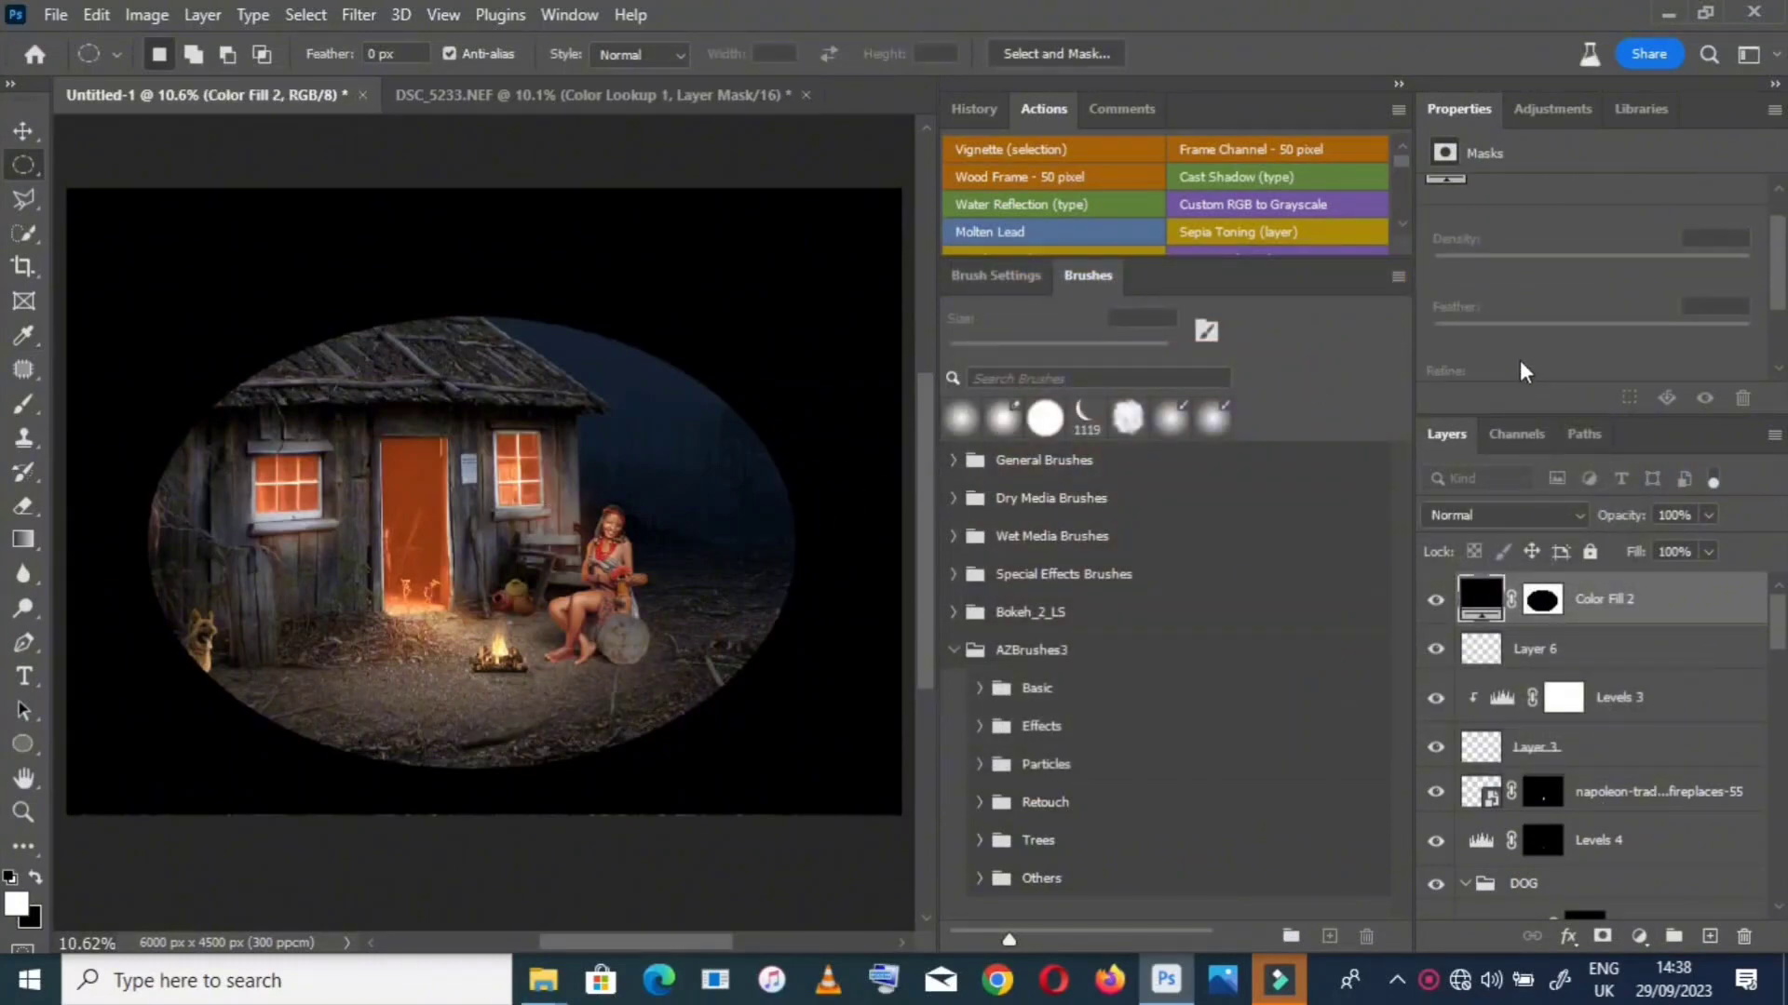
{"action": "left_click", "coordinate": [1542, 600]}
{"action": "left_click_drag", "start_coordinate": [1434, 326], "coordinate": [1669, 335]}
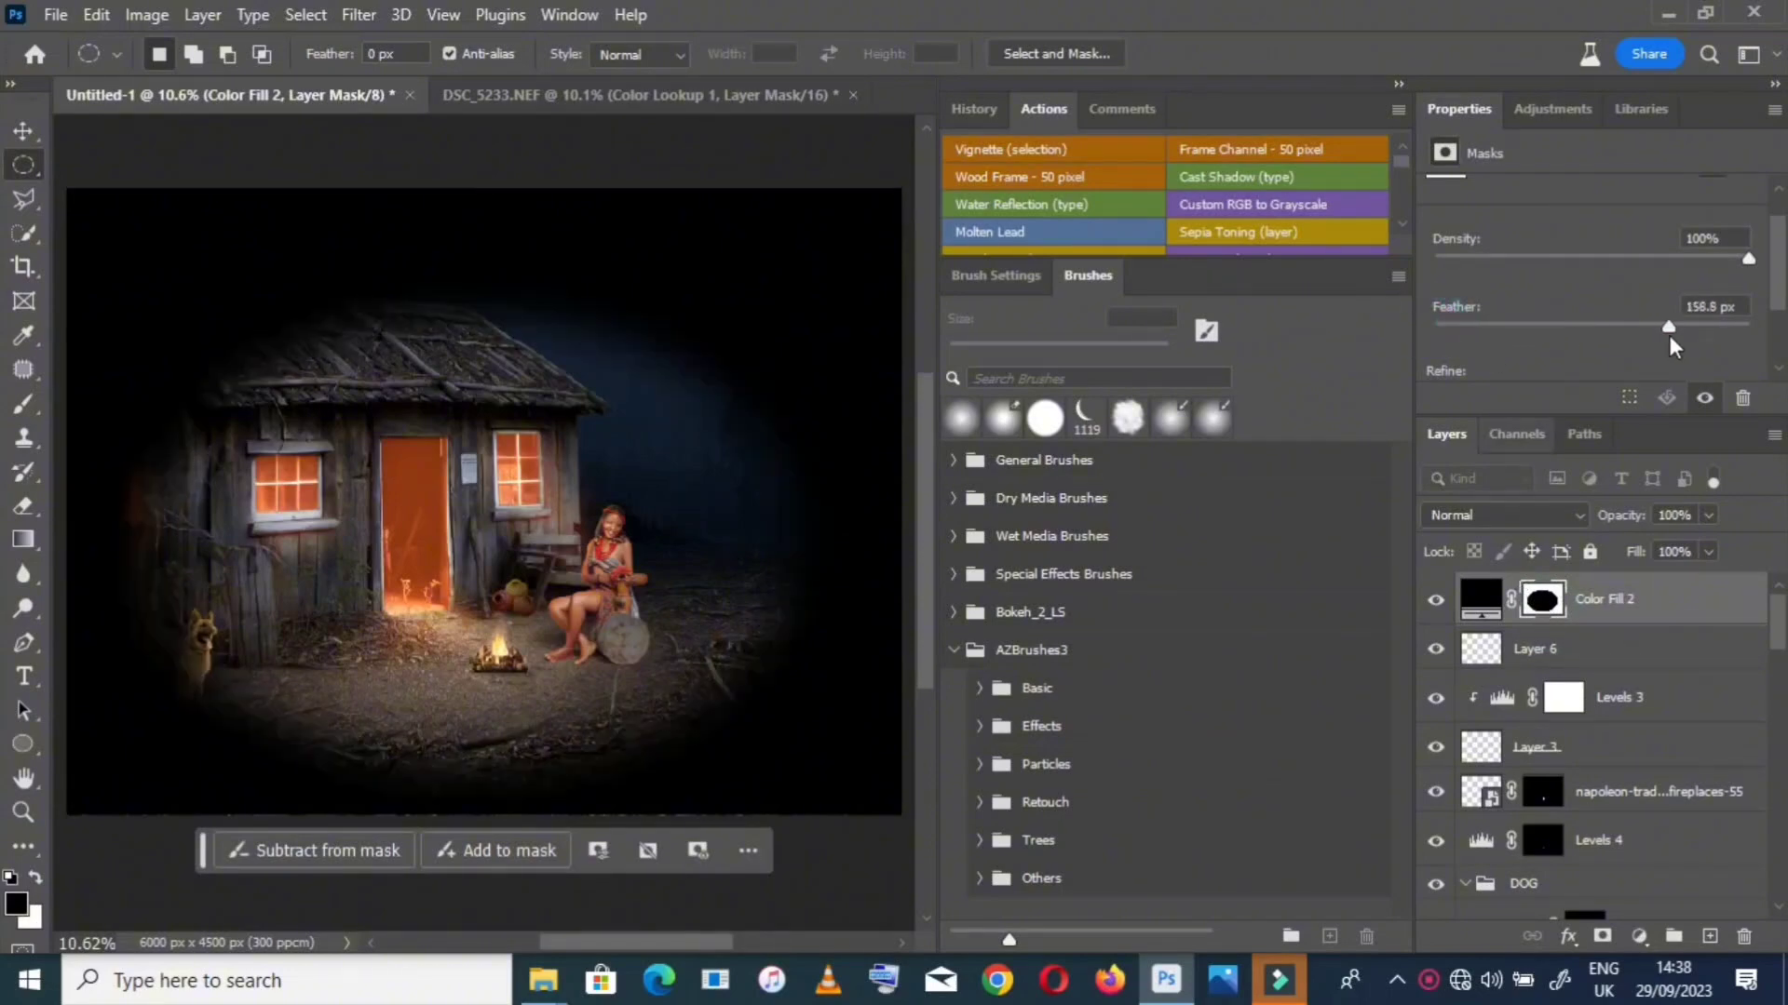
{"action": "left_click", "coordinate": [1706, 516]}
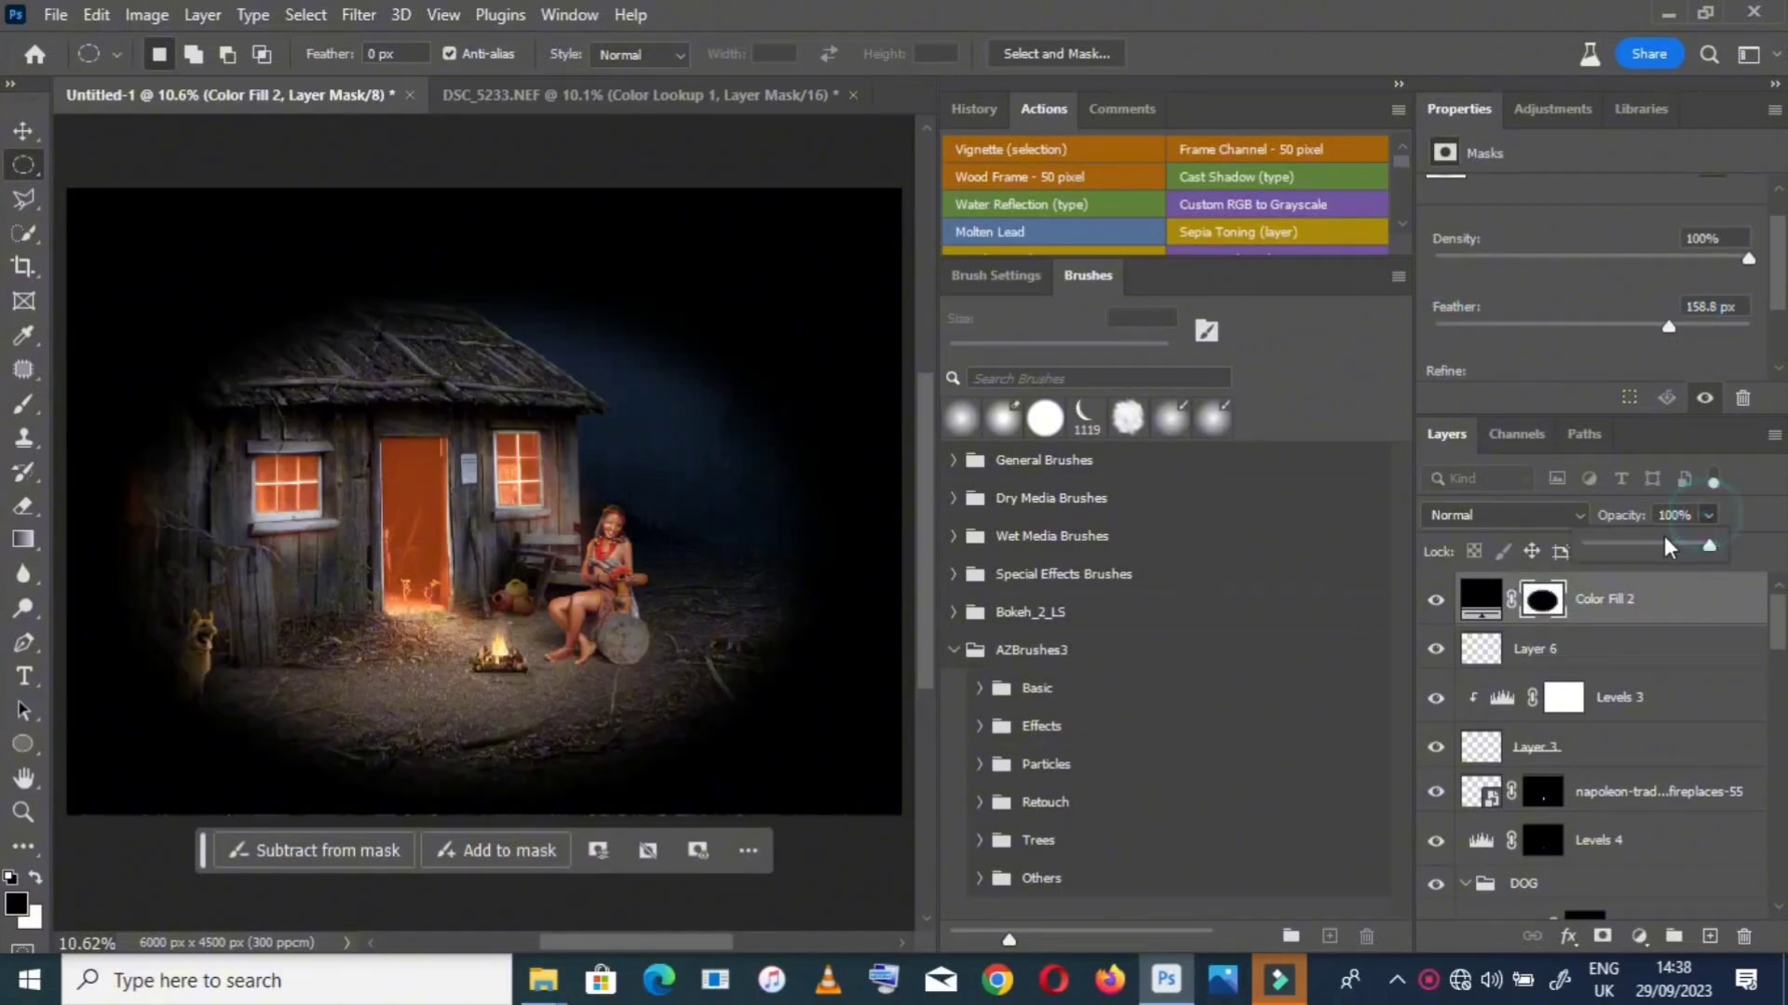
{"action": "left_click_drag", "start_coordinate": [1663, 542], "coordinate": [1600, 550]}
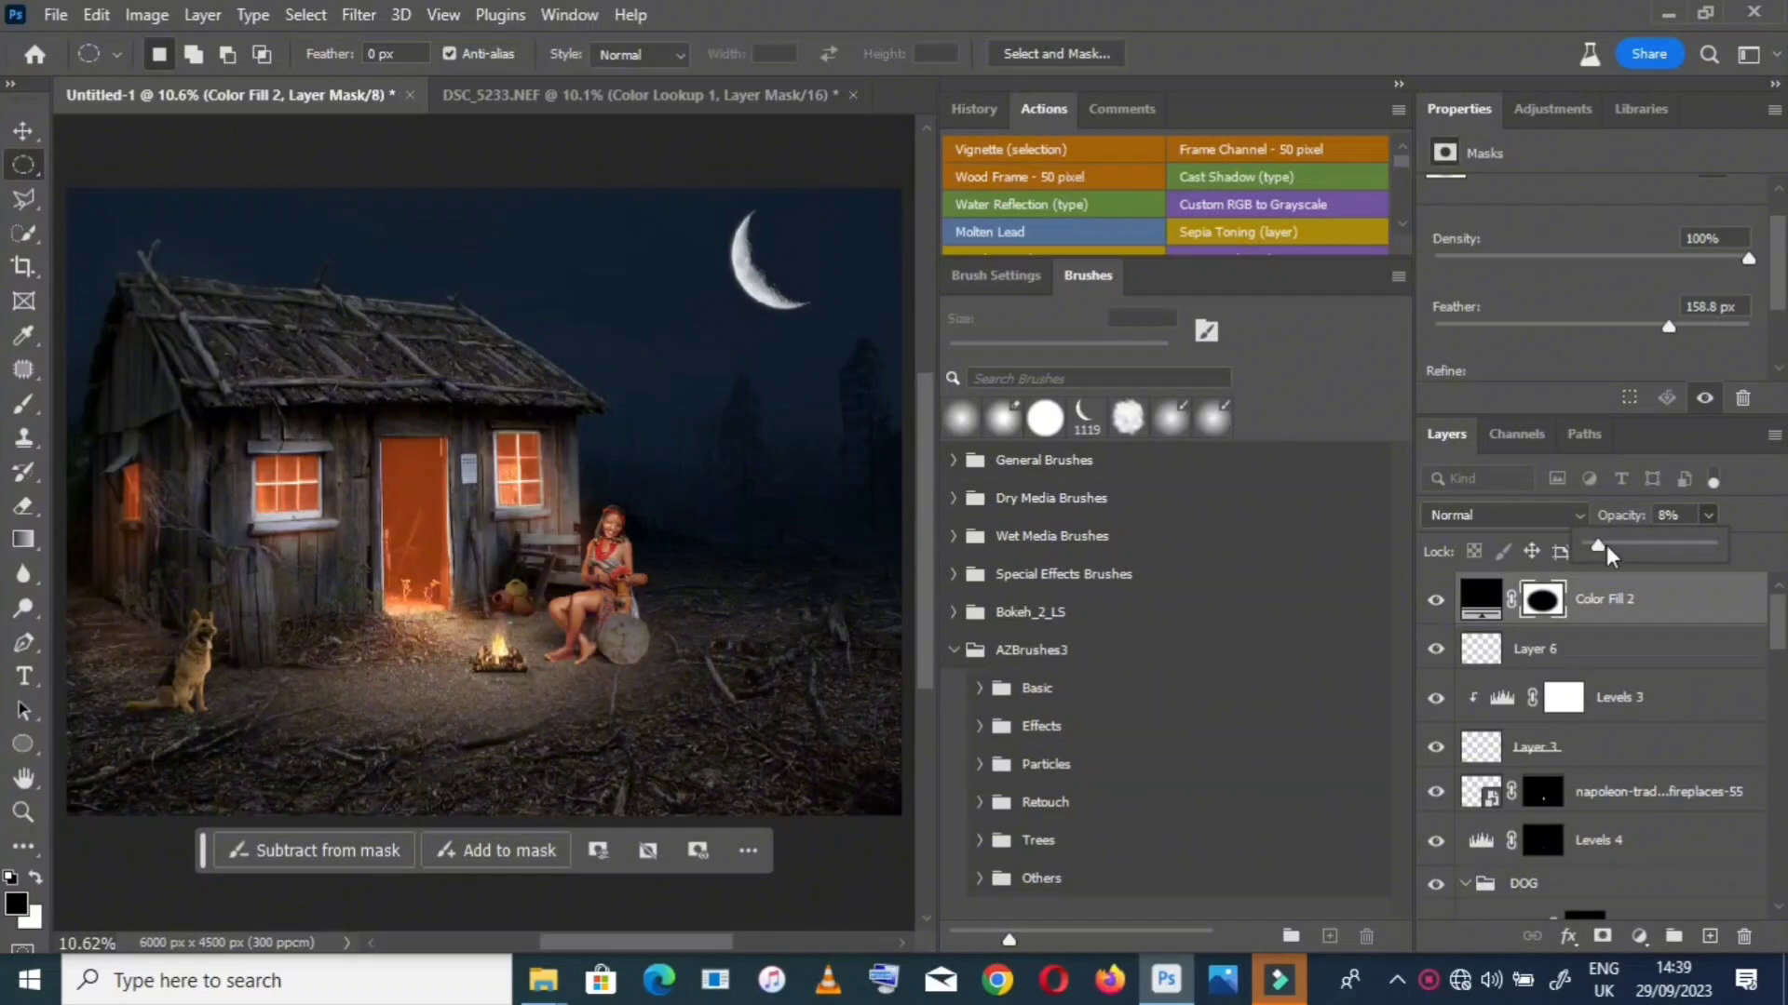
{"action": "left_click", "coordinate": [1606, 550]}
Soften the dark vignette by setting its mask feather to 277.8 px and its layer opacity to 7%
{"action": "scroll", "coordinate": [667, 559], "scroll_direction": "down", "scroll_amount": 3}
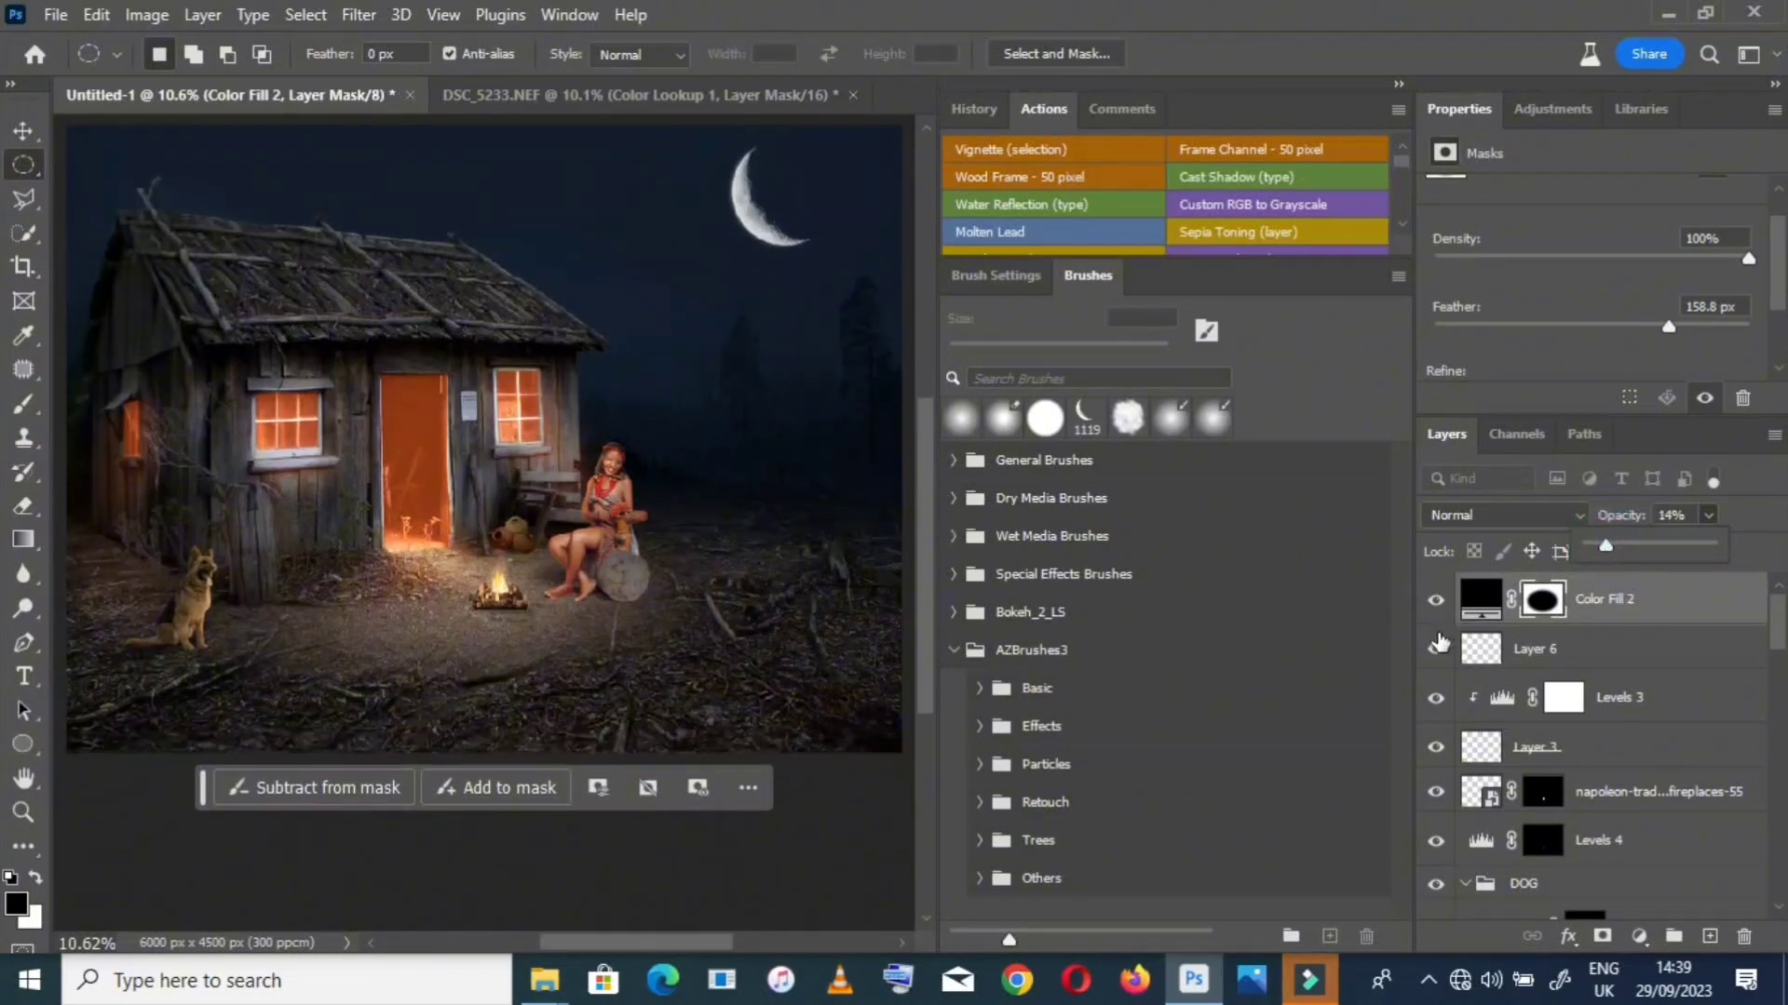
{"action": "left_click", "coordinate": [1434, 602]}
{"action": "left_click", "coordinate": [1434, 602]}
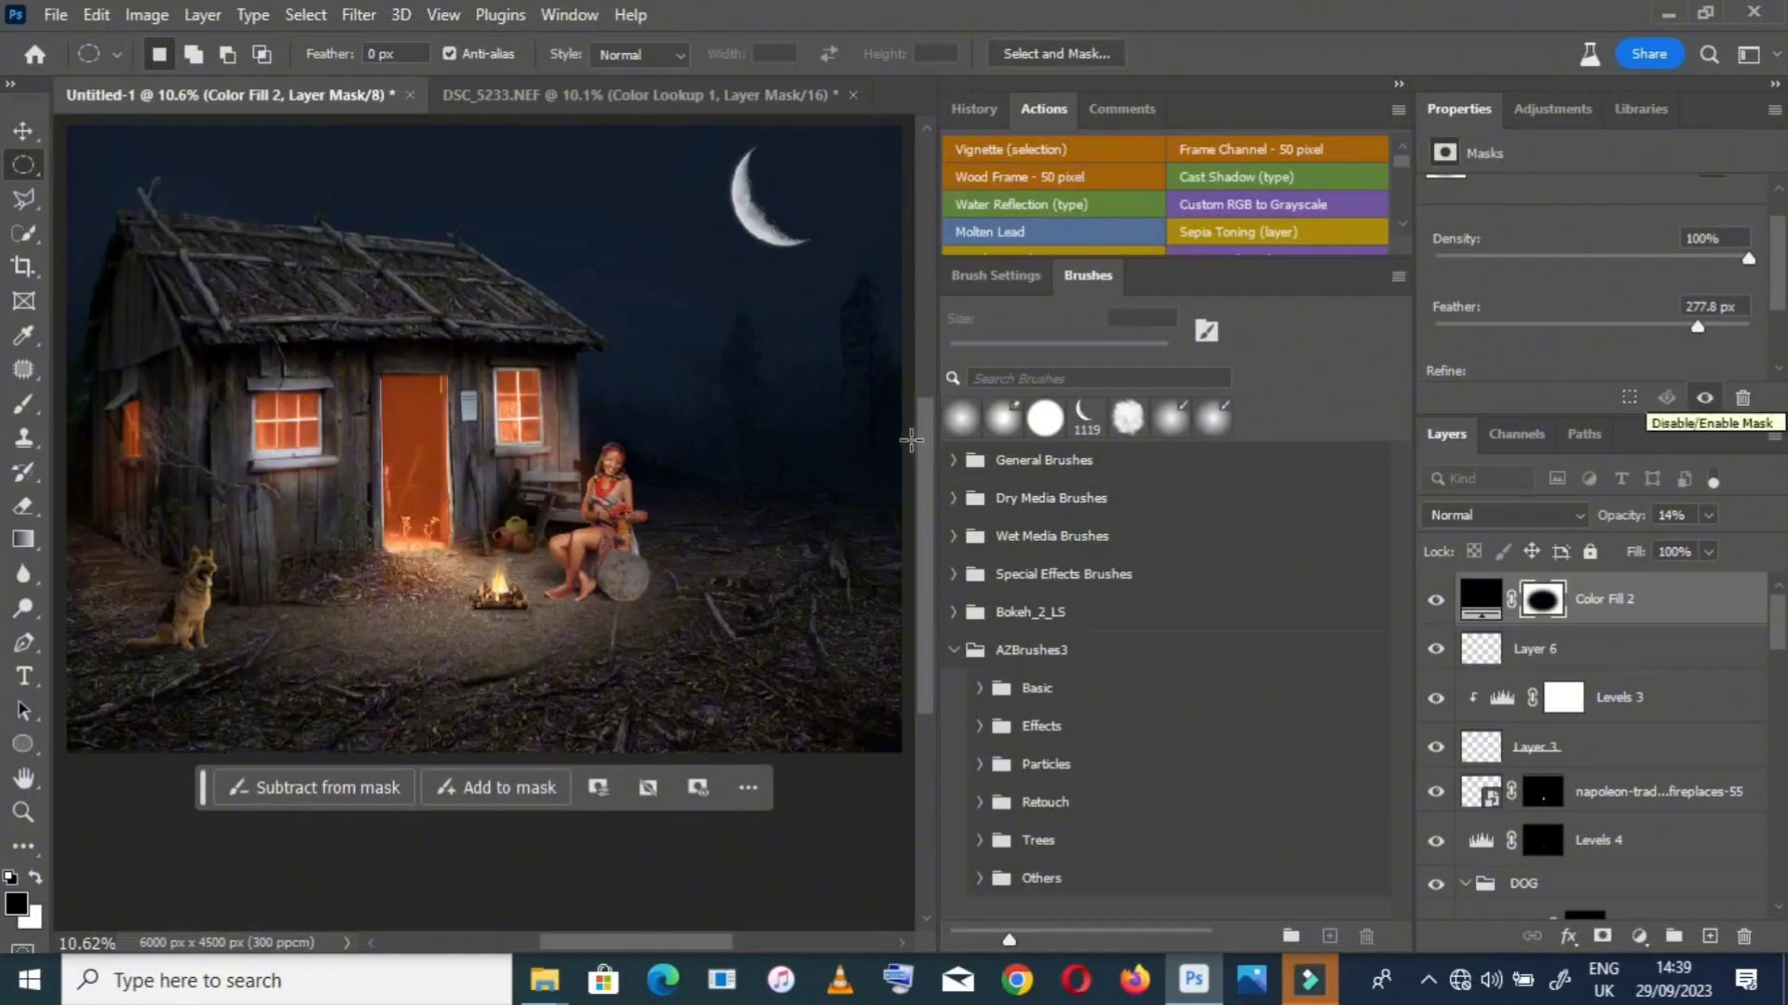
{"action": "left_click", "coordinate": [1705, 516]}
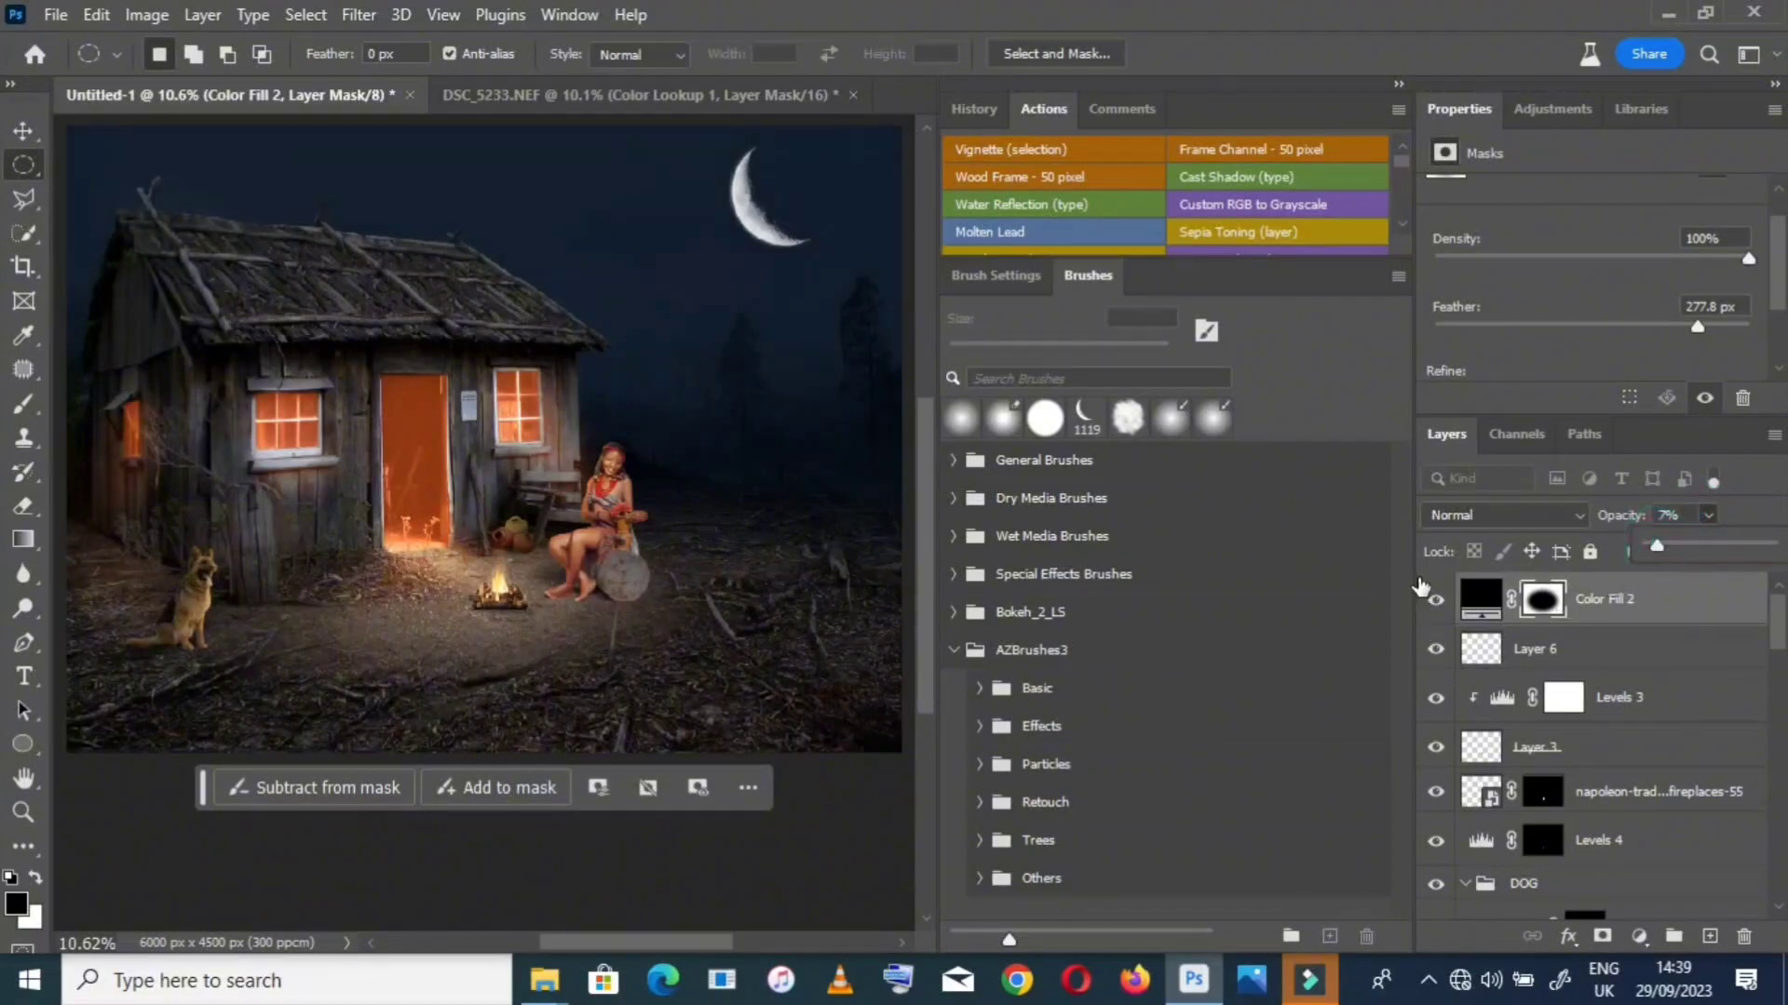
Compare the scene with and without the black vignette layer, and review the whole image
{"action": "left_click", "coordinate": [1439, 604]}
{"action": "left_click", "coordinate": [1439, 605]}
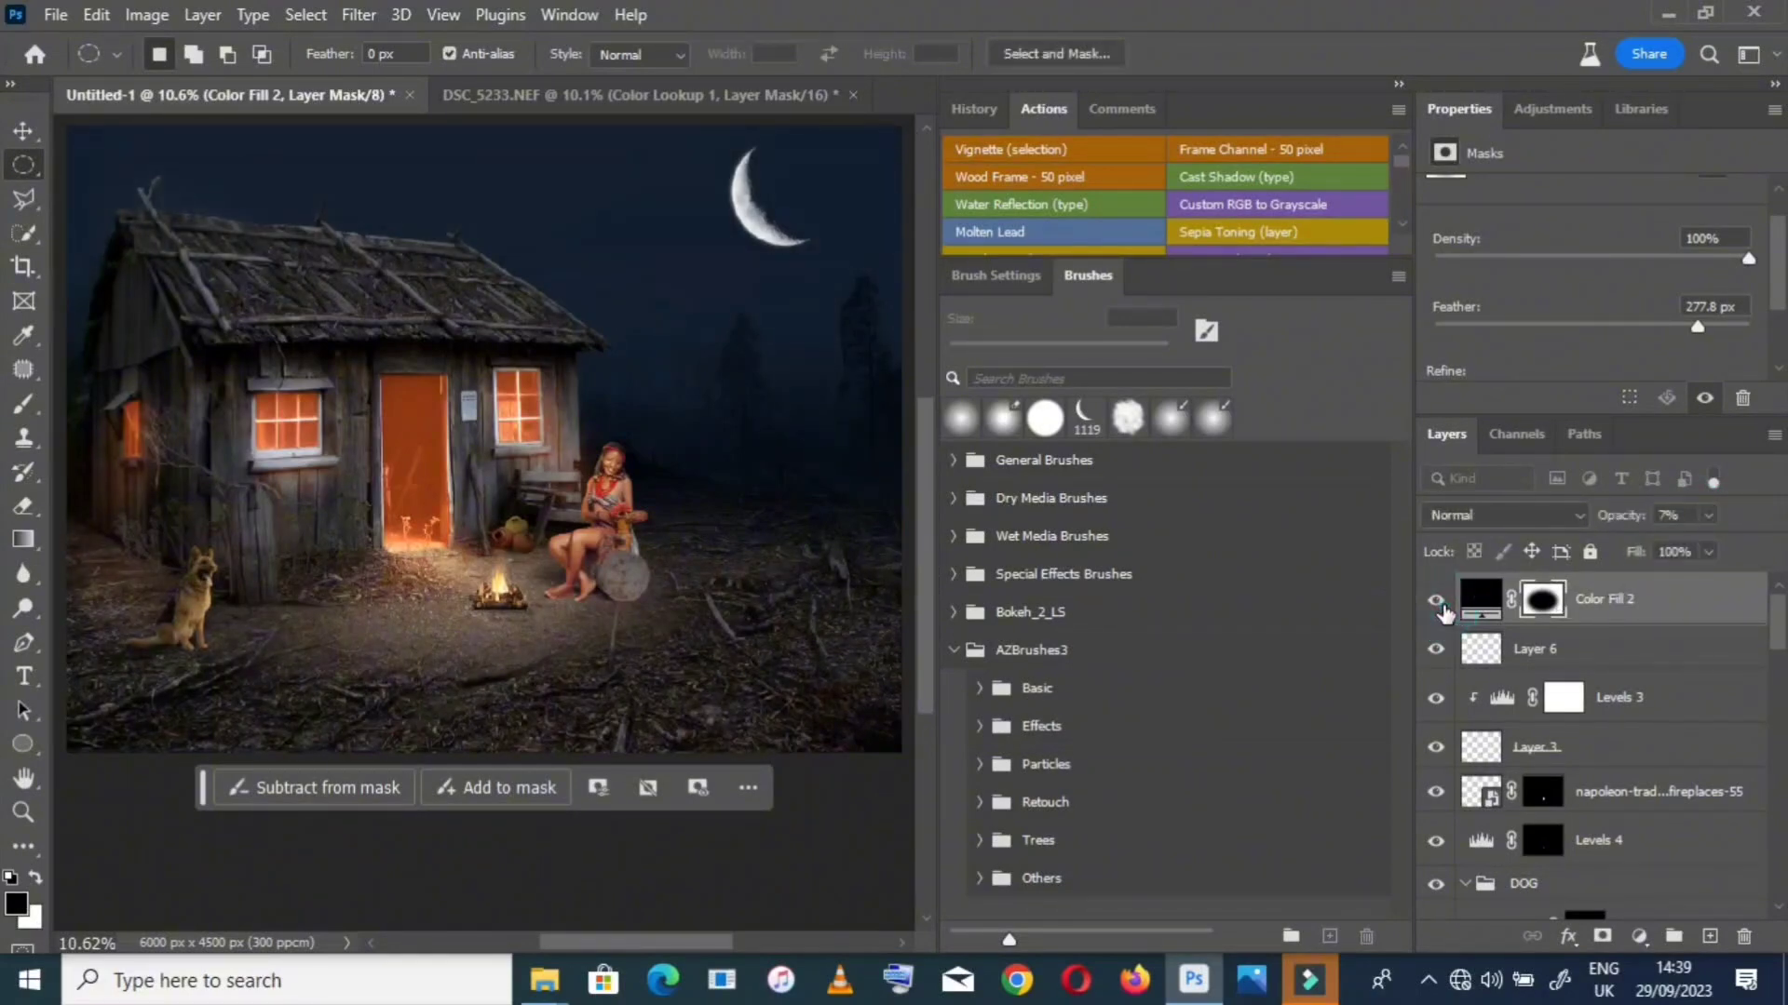
{"action": "left_click", "coordinate": [1439, 605]}
{"action": "left_click", "coordinate": [1439, 605]}
{"action": "left_click", "coordinate": [1439, 605]}
{"action": "left_click", "coordinate": [1439, 606]}
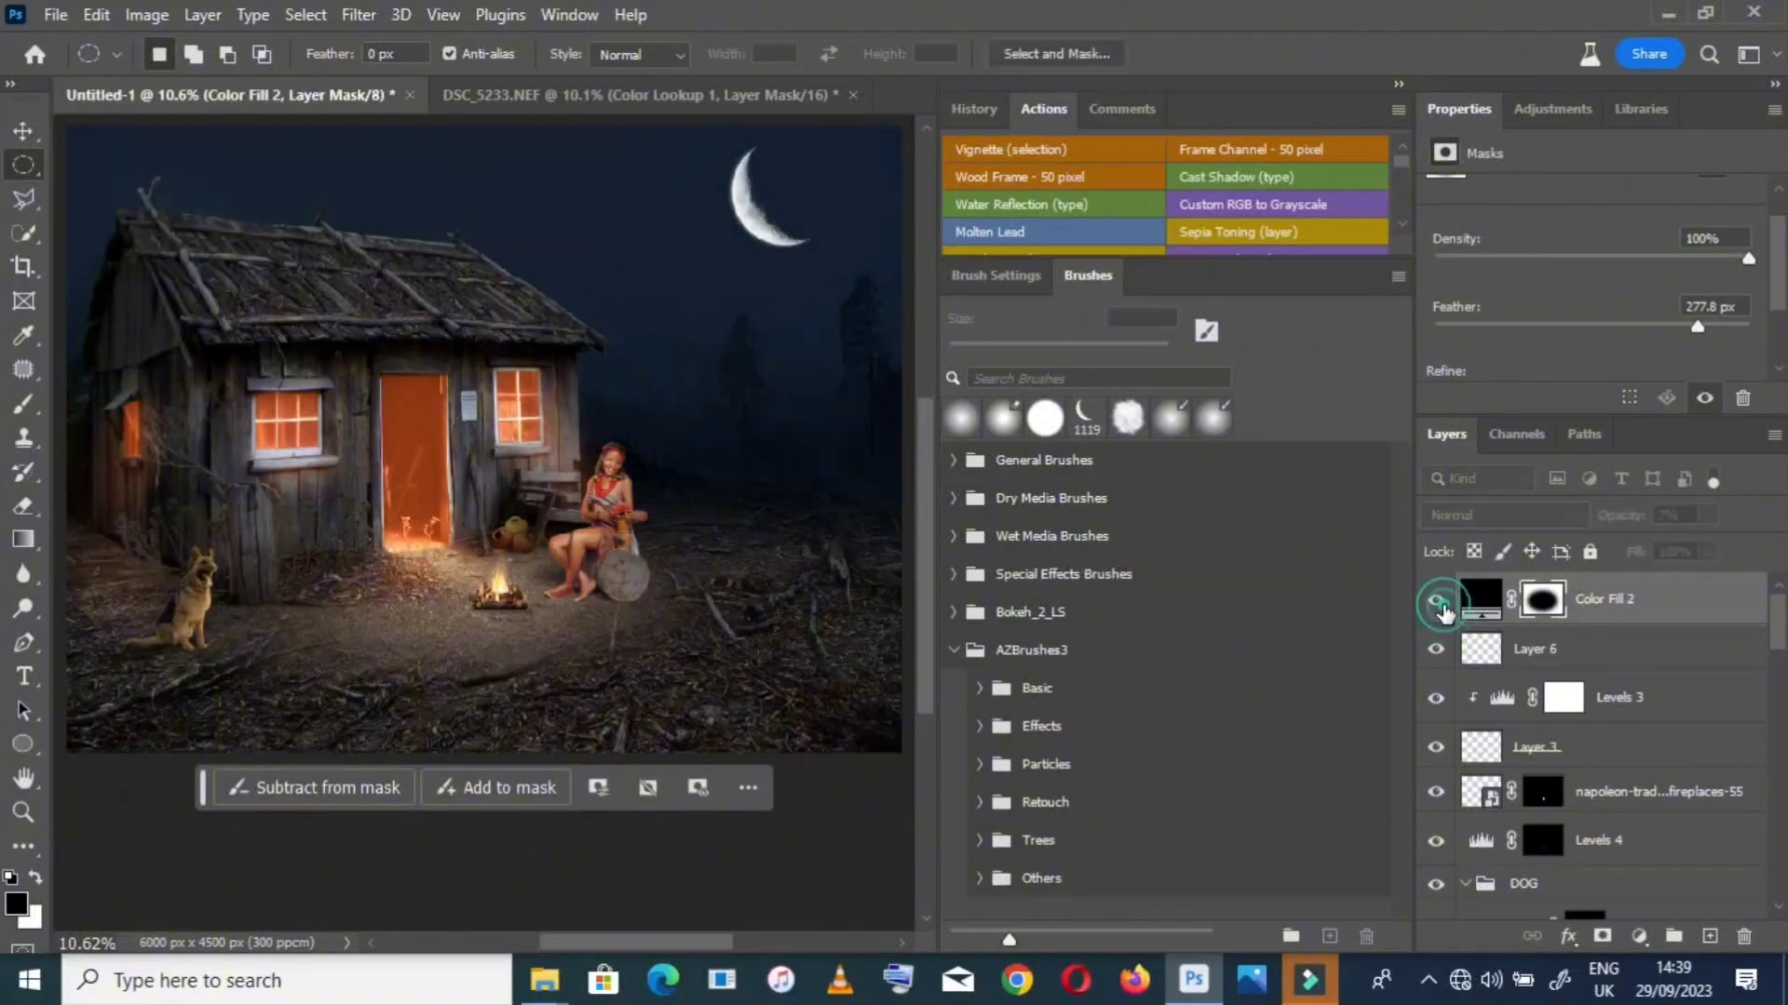
{"action": "scroll", "coordinate": [485, 509], "scroll_direction": "down", "scroll_amount": 2}
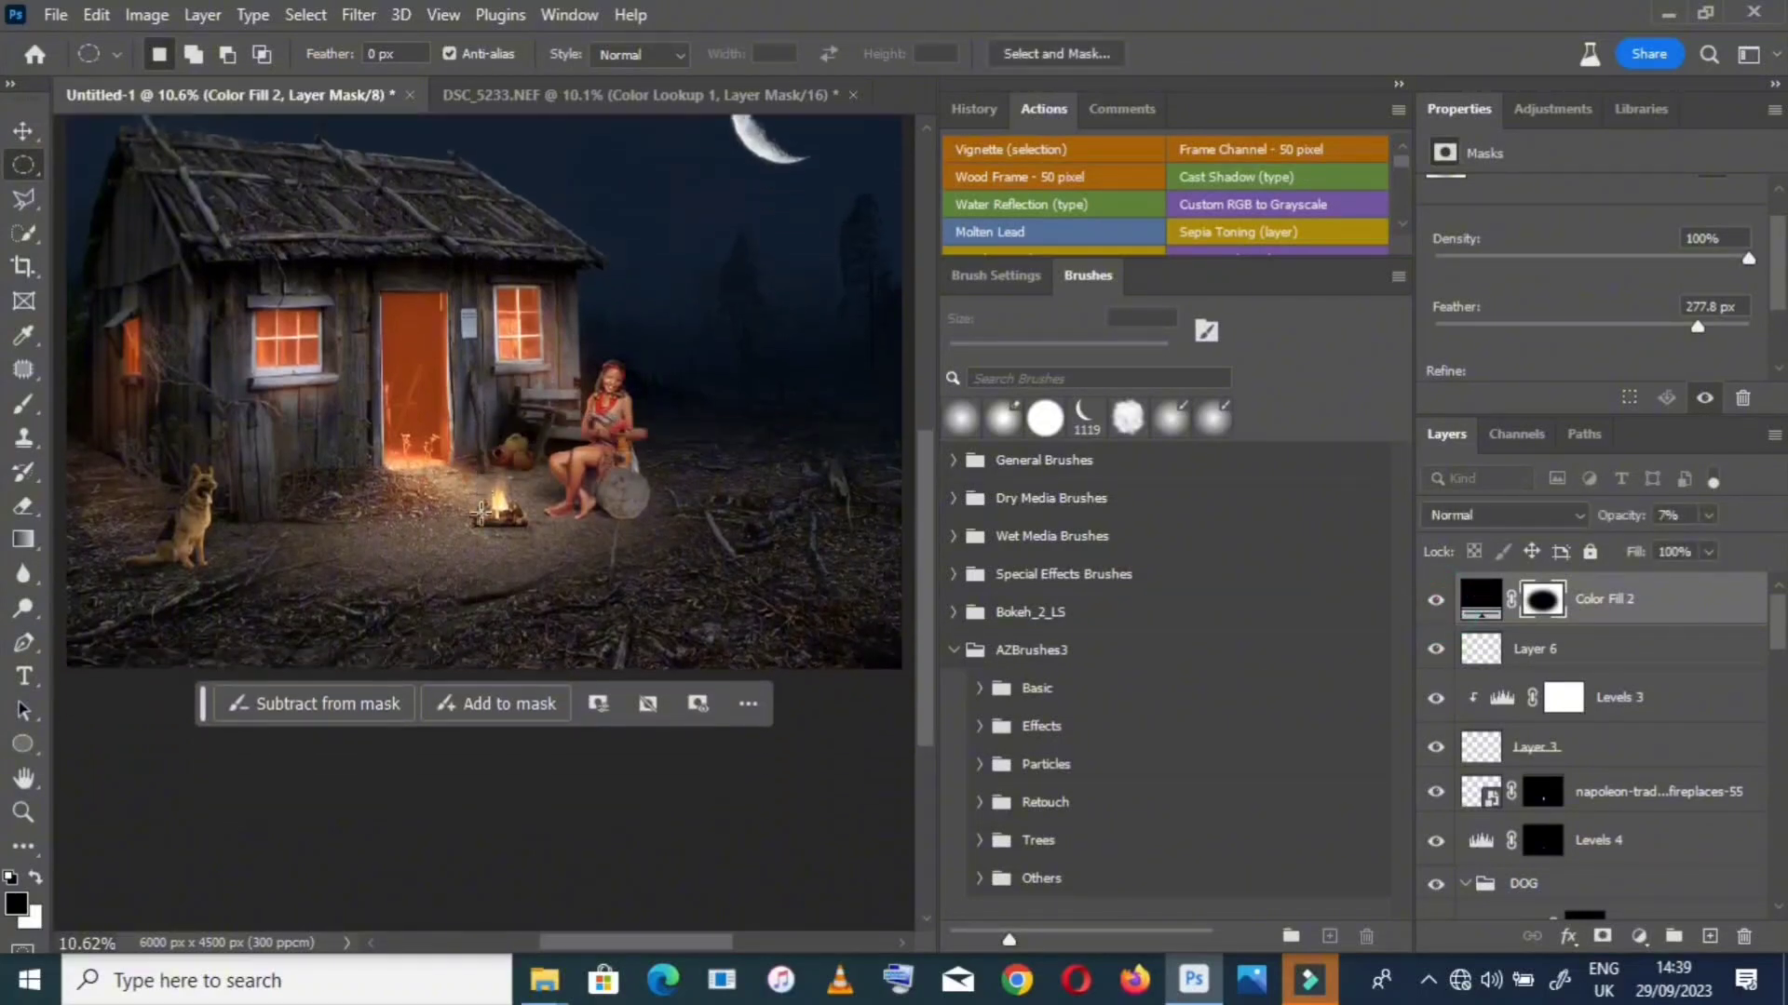
{"action": "scroll", "coordinate": [484, 509], "scroll_direction": "up", "scroll_amount": 3}
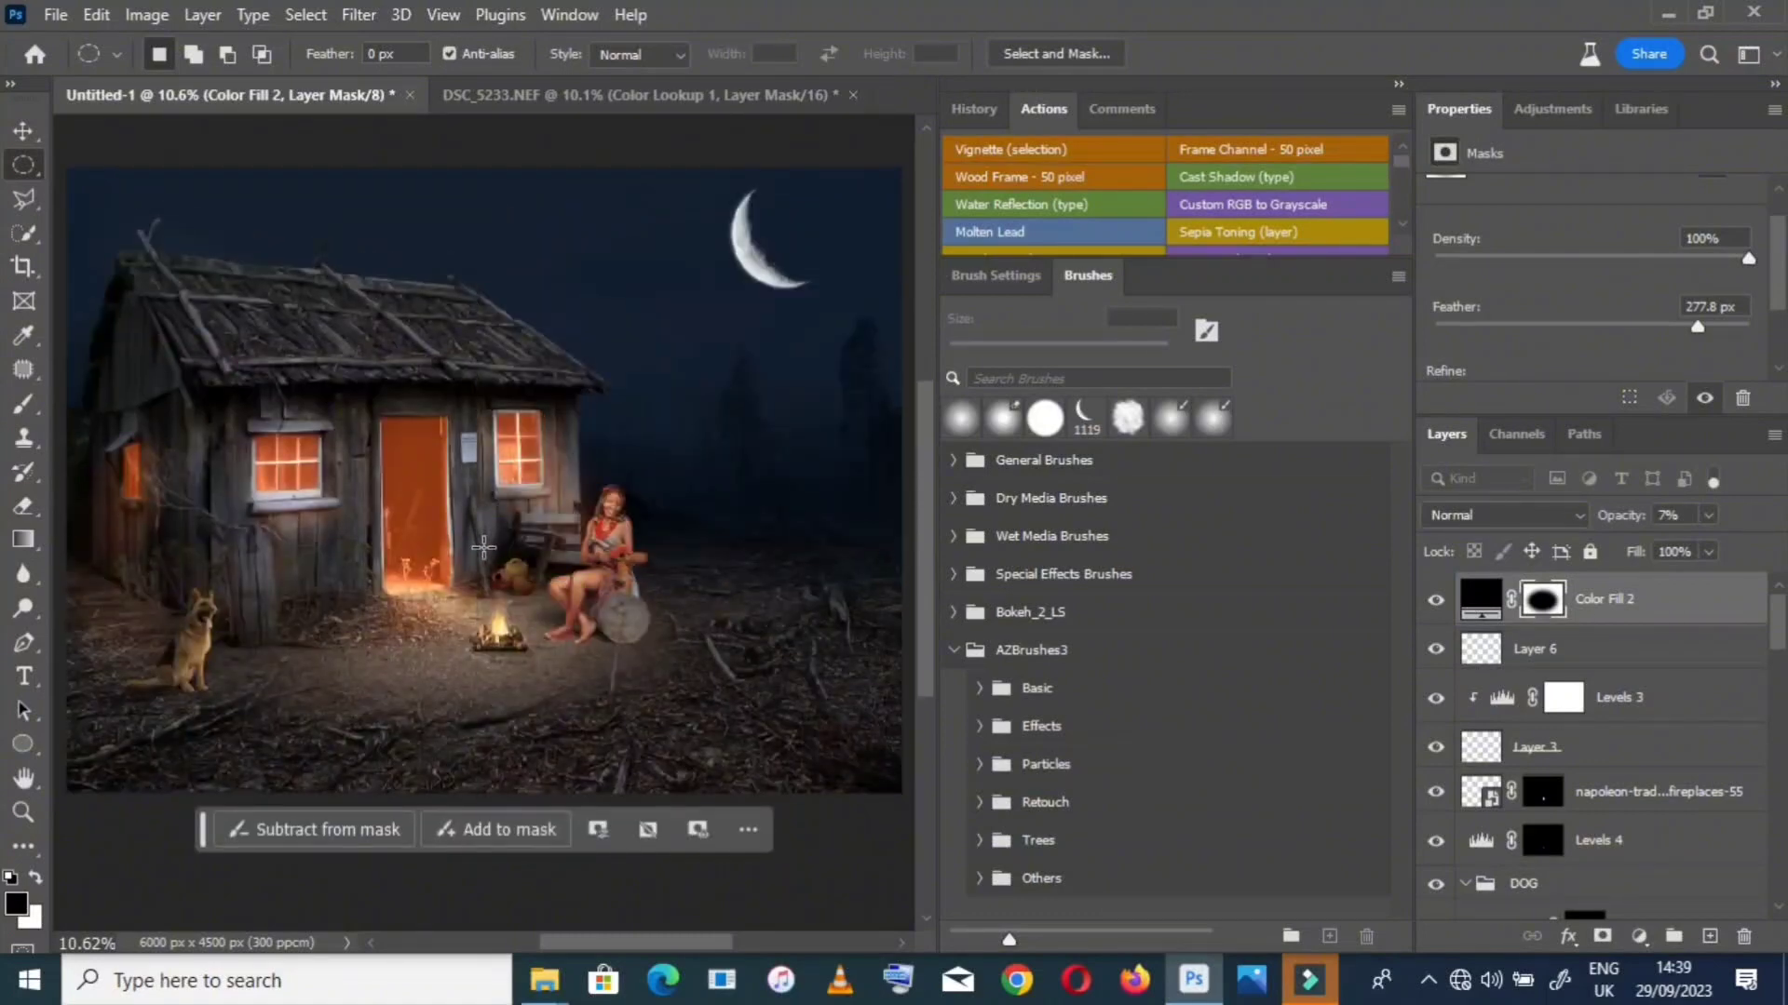